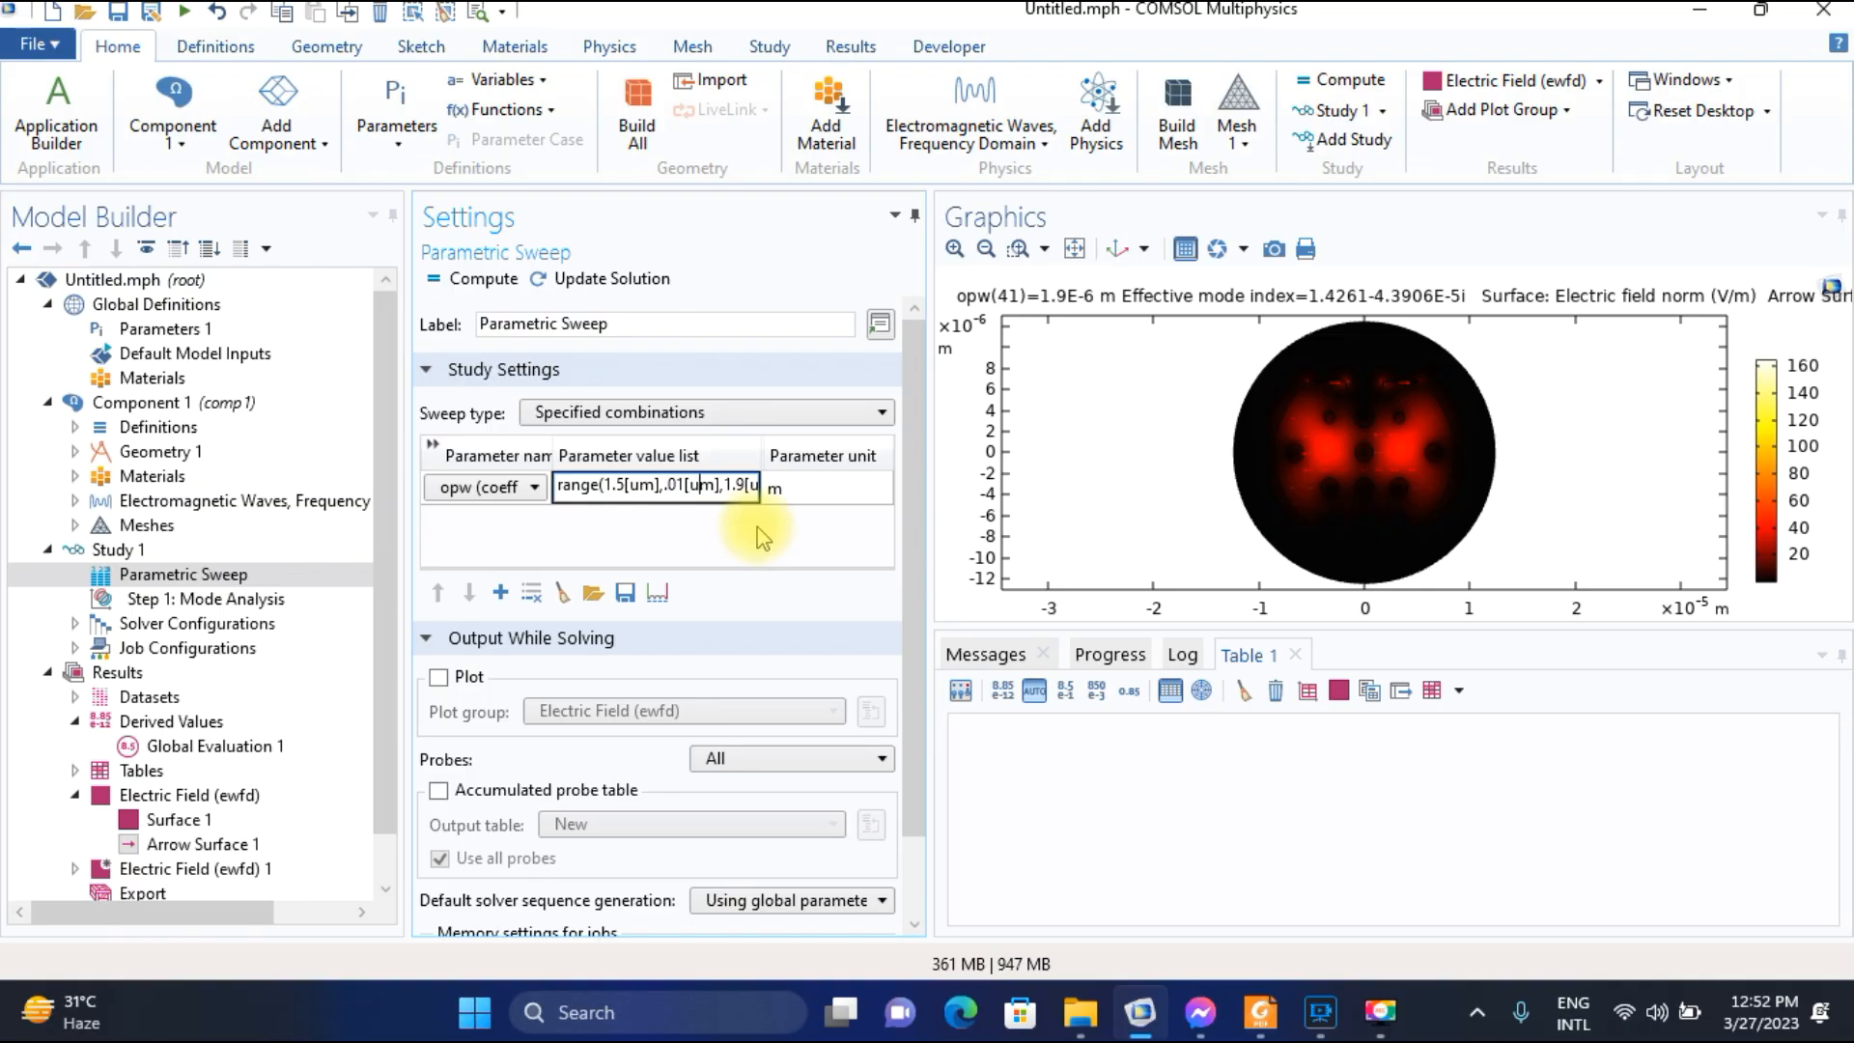
pyautogui.press('Right')
pyautogui.press('Right')
pyautogui.press('Right')
pyautogui.press('Right')
pyautogui.press('Right')
pyautogui.press('Right')
pyautogui.press('Right')
pyautogui.press('Right')
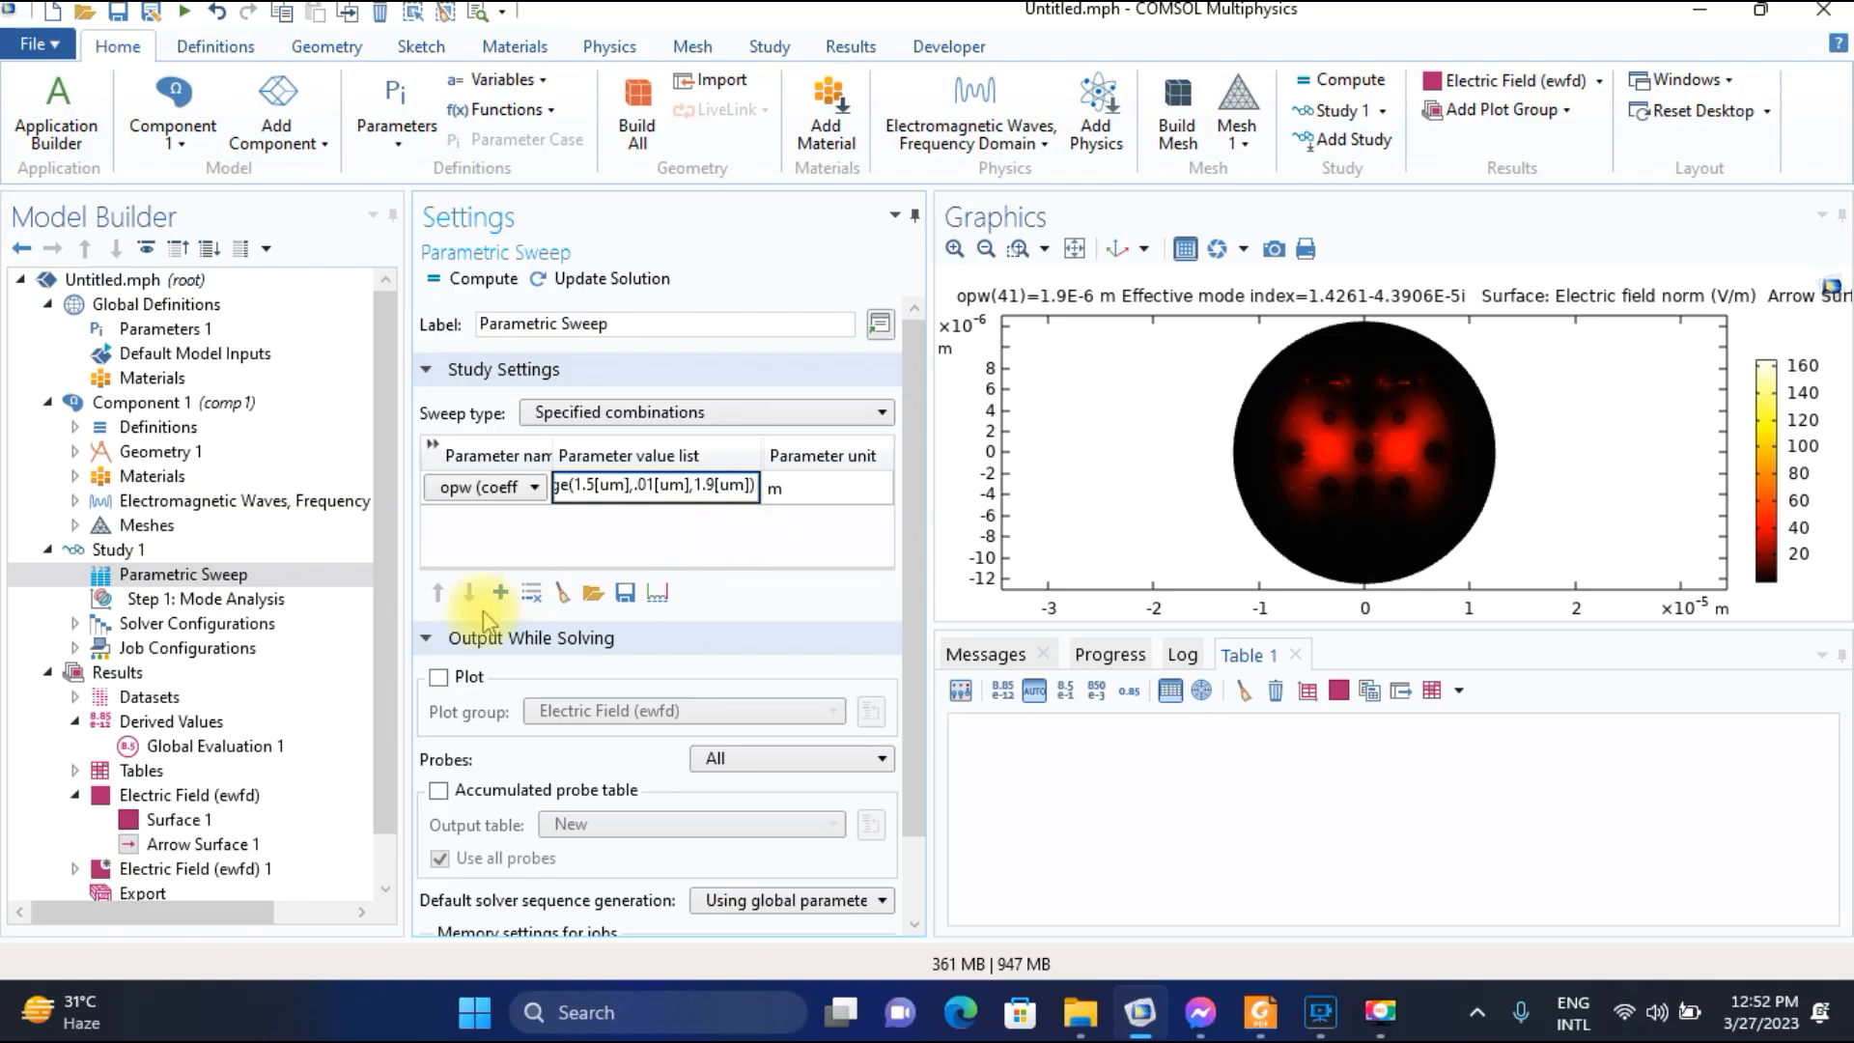
# Review the opw value range in the parametric sweep and the mode search settings of the mode analysis step.
pyautogui.click(241, 602)
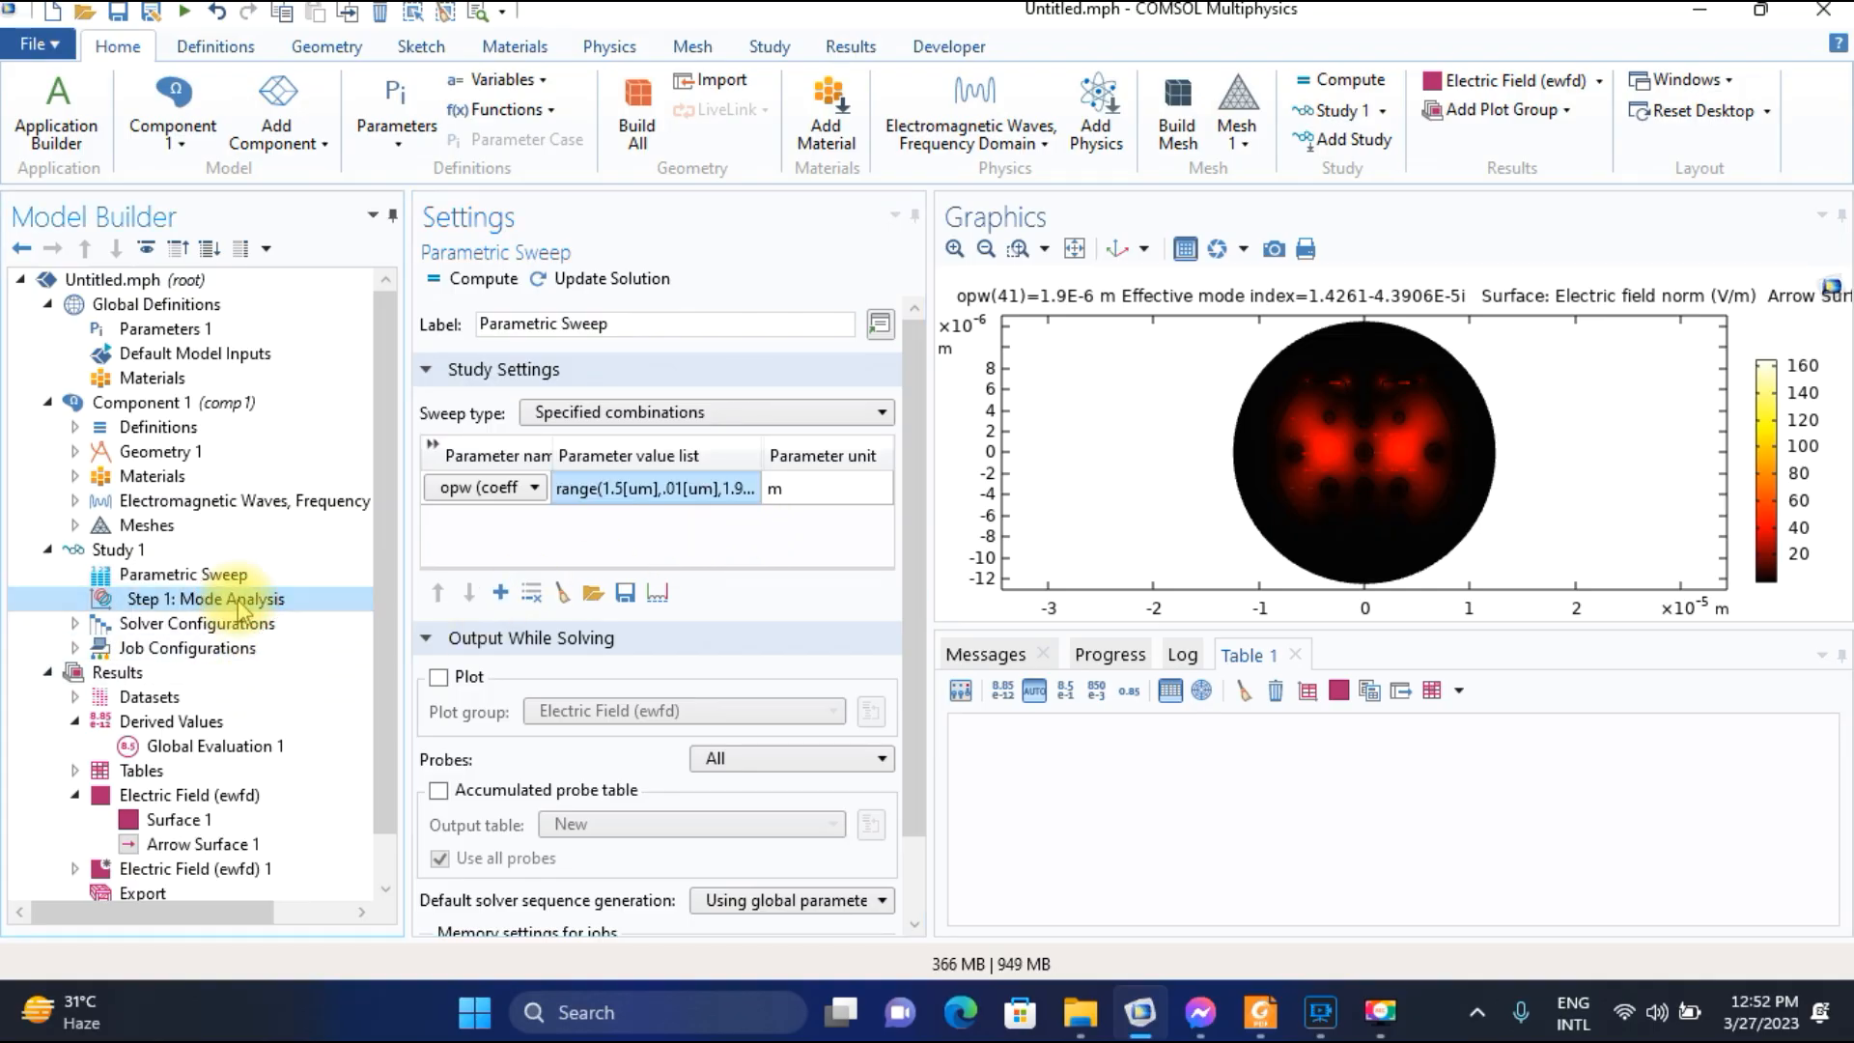
pyautogui.click(778, 516)
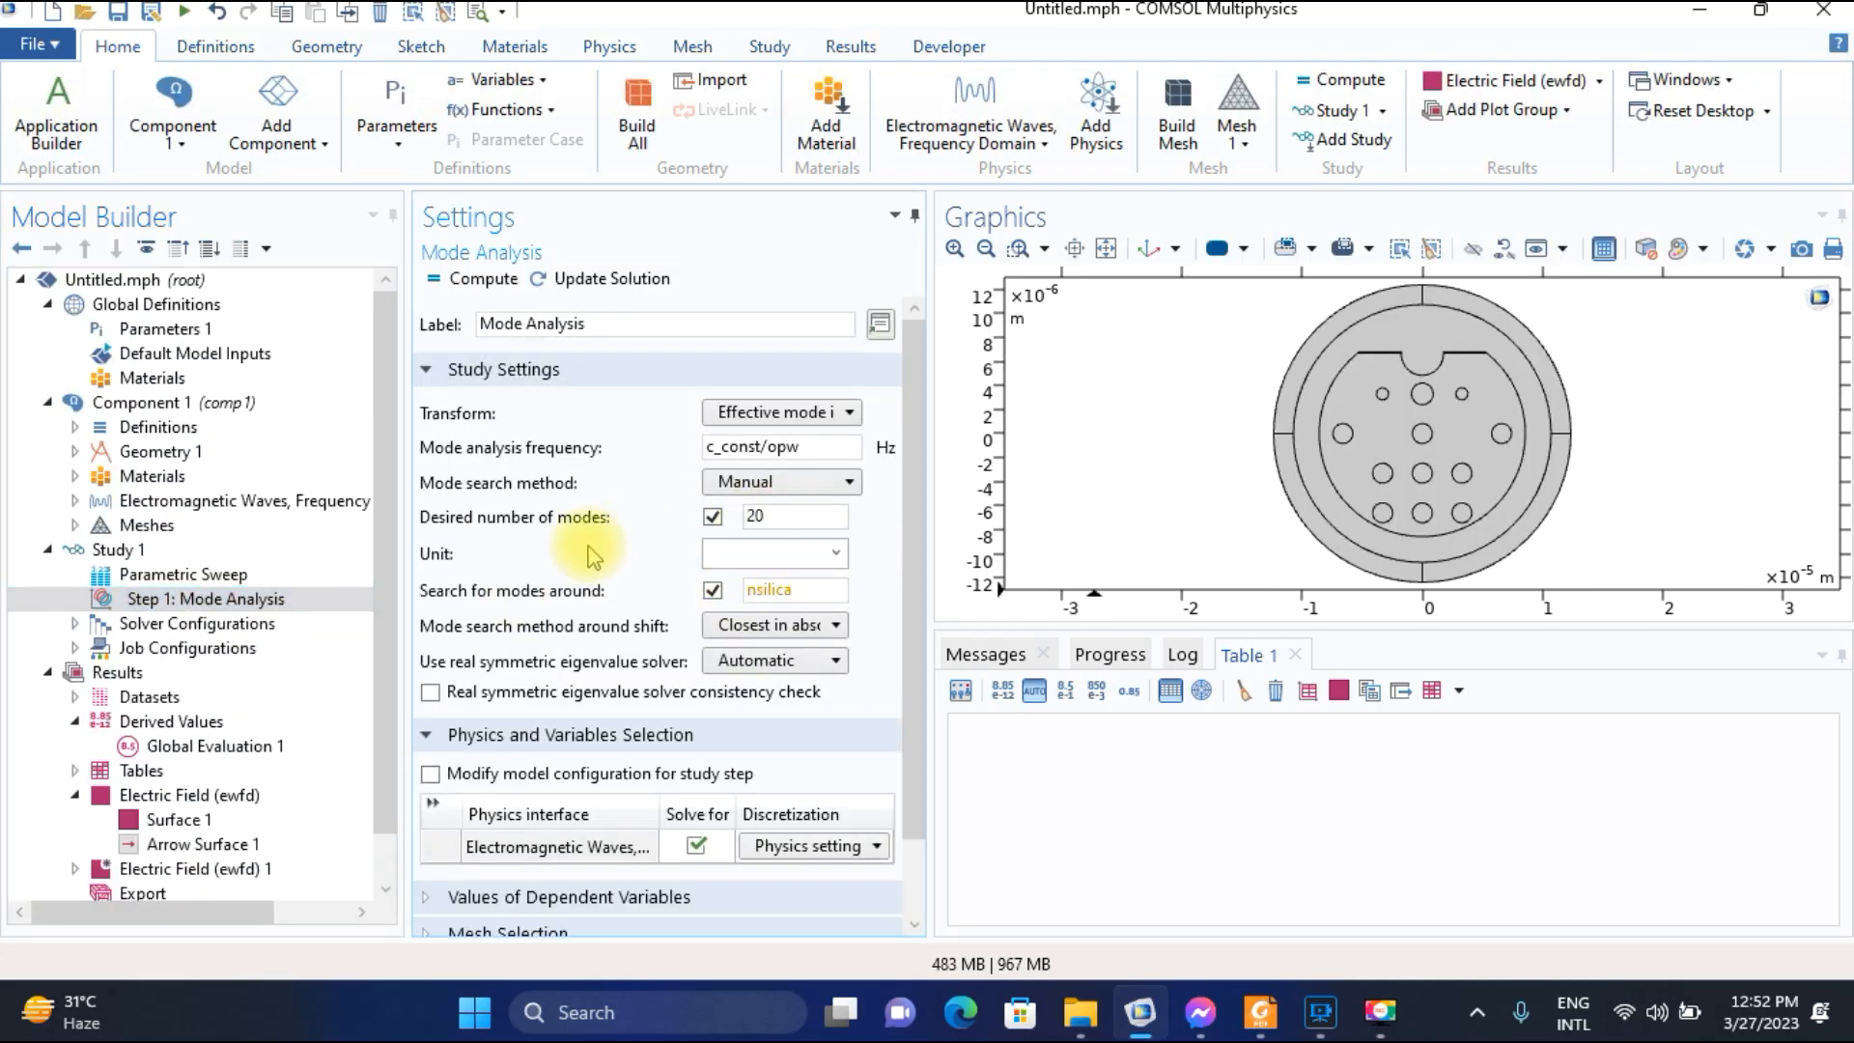
pyautogui.click(237, 580)
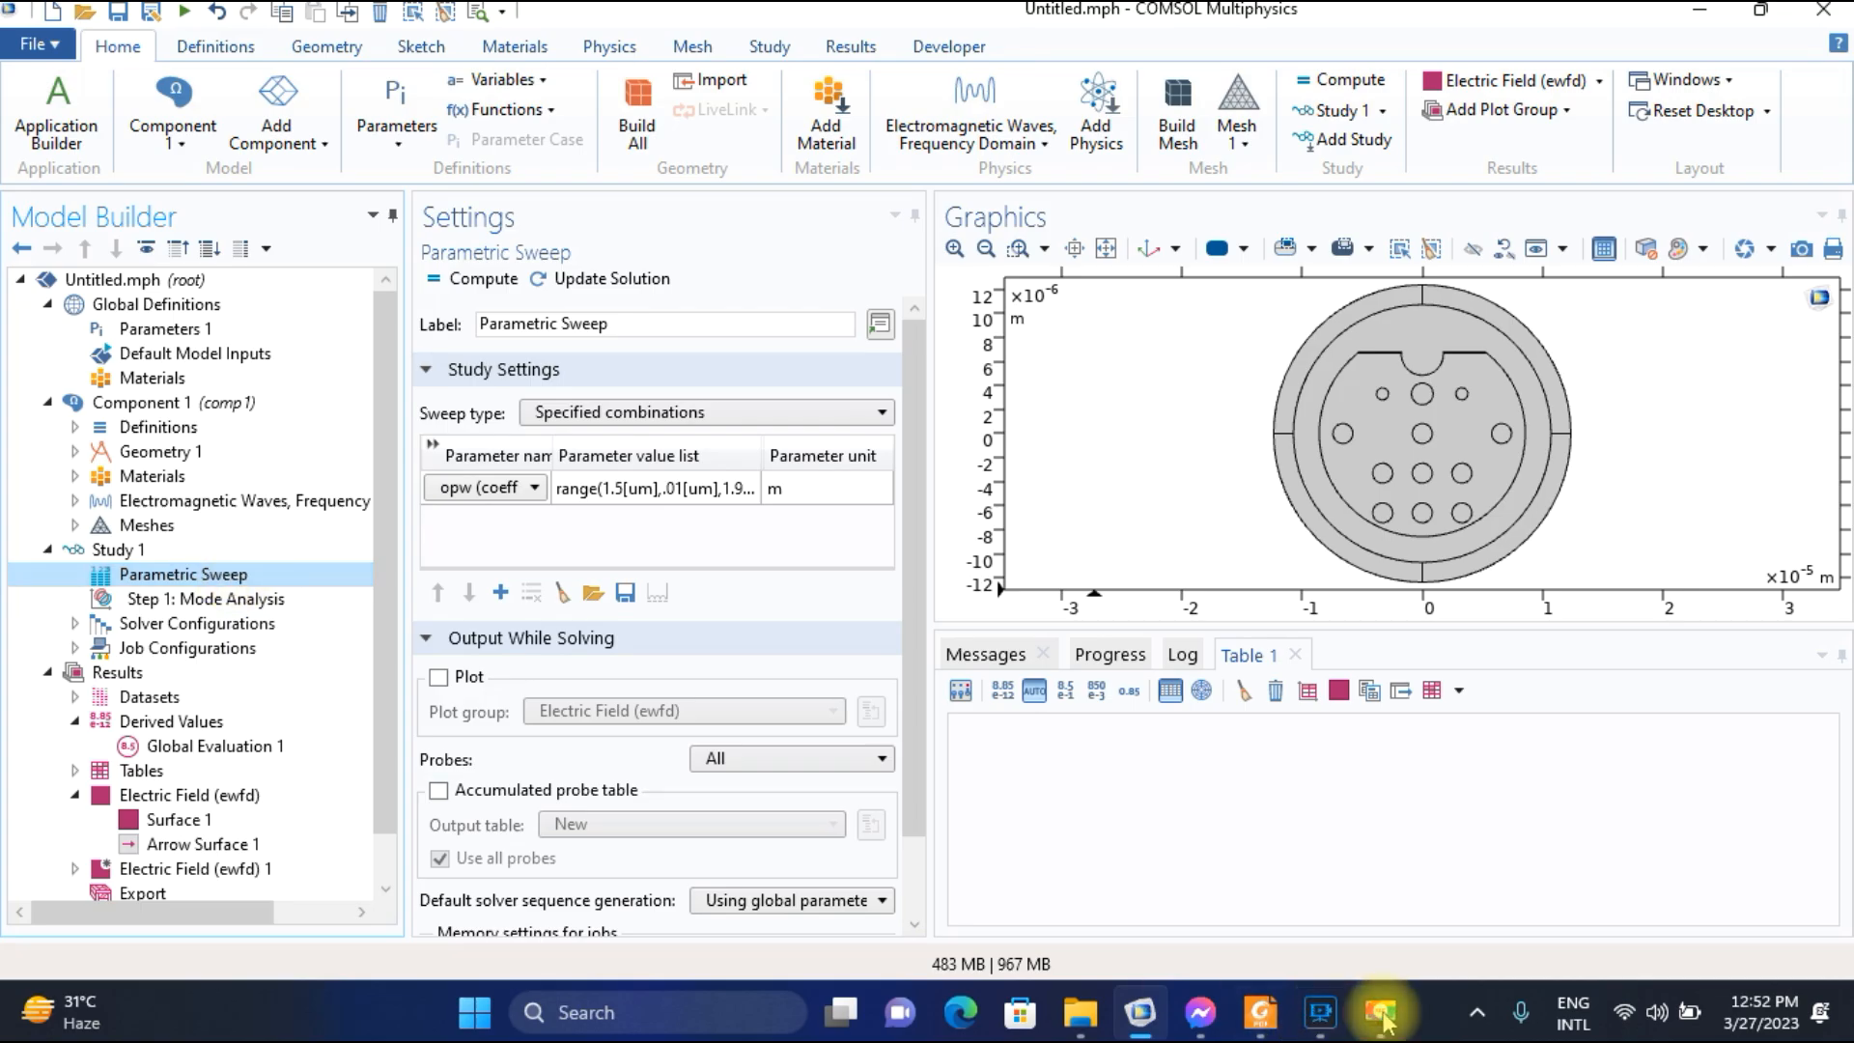
# Check the paper's wavelength plot in Foxit Reader, return to COMSOL and compute the parametric sweep.
pyautogui.click(1260, 1012)
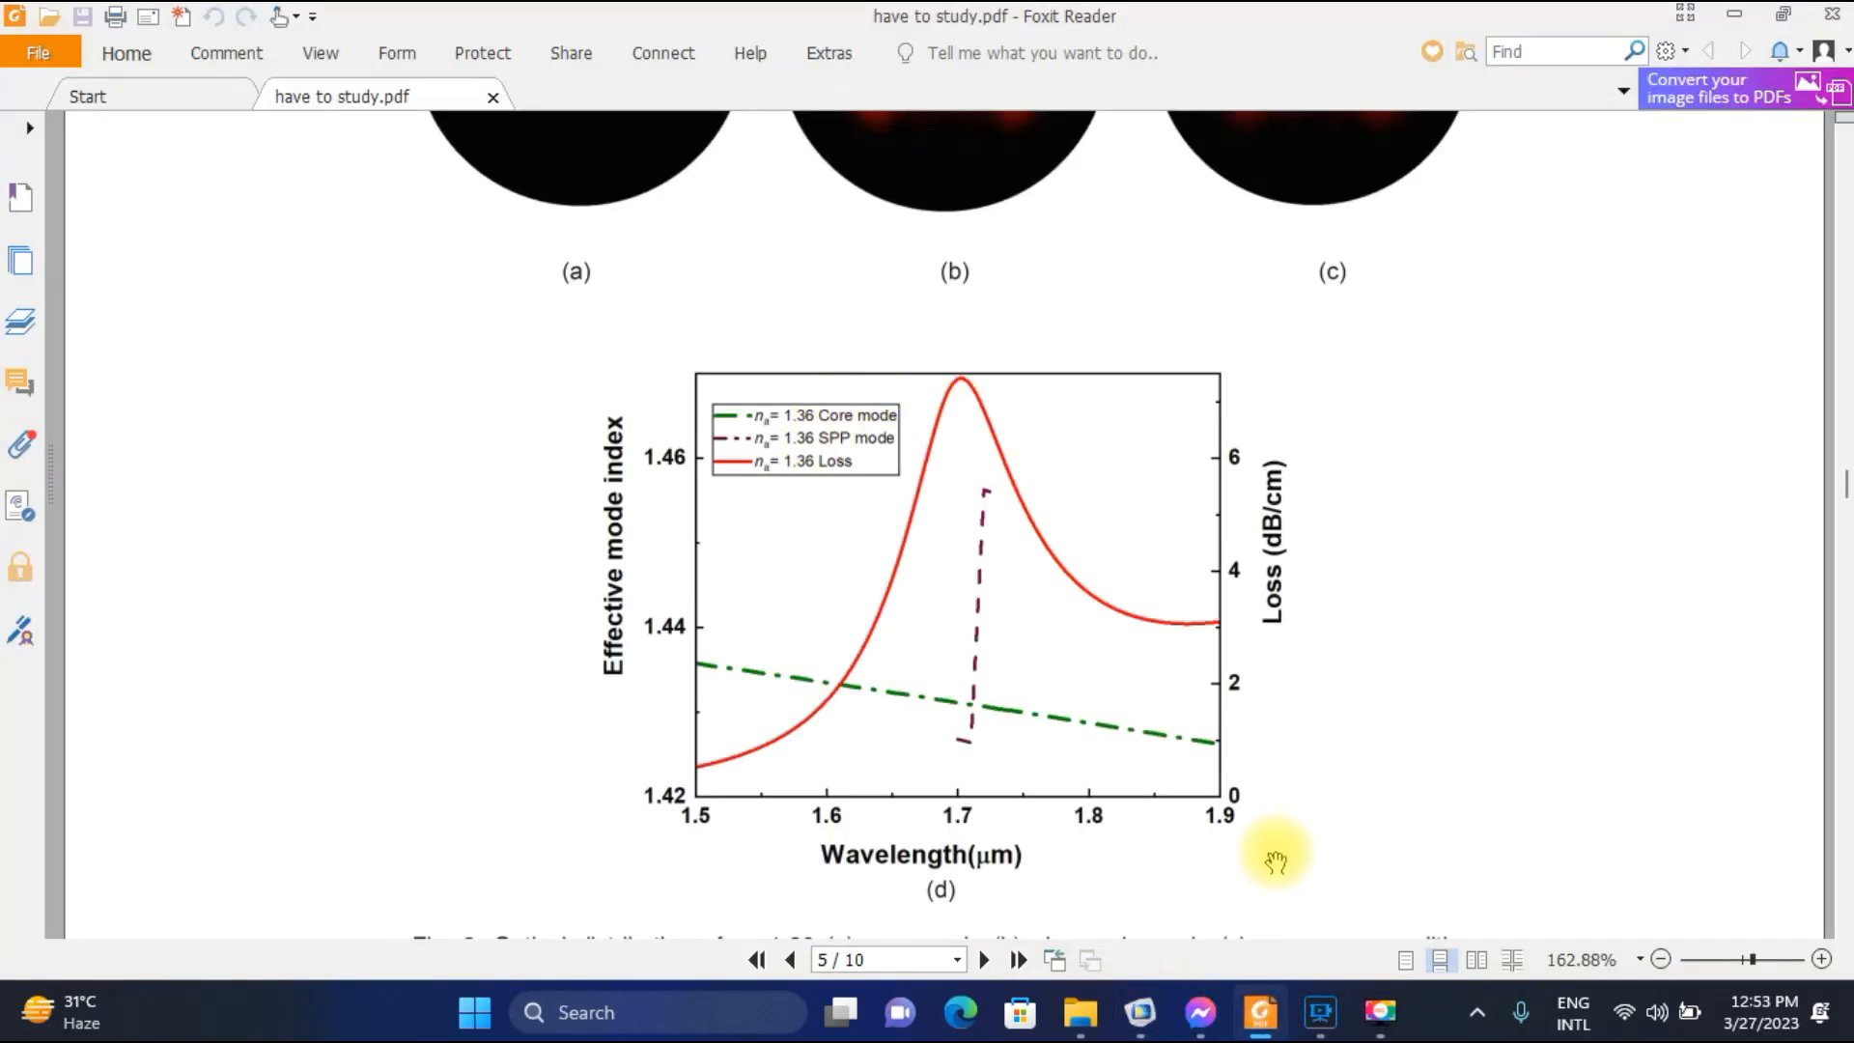
pyautogui.click(1154, 1023)
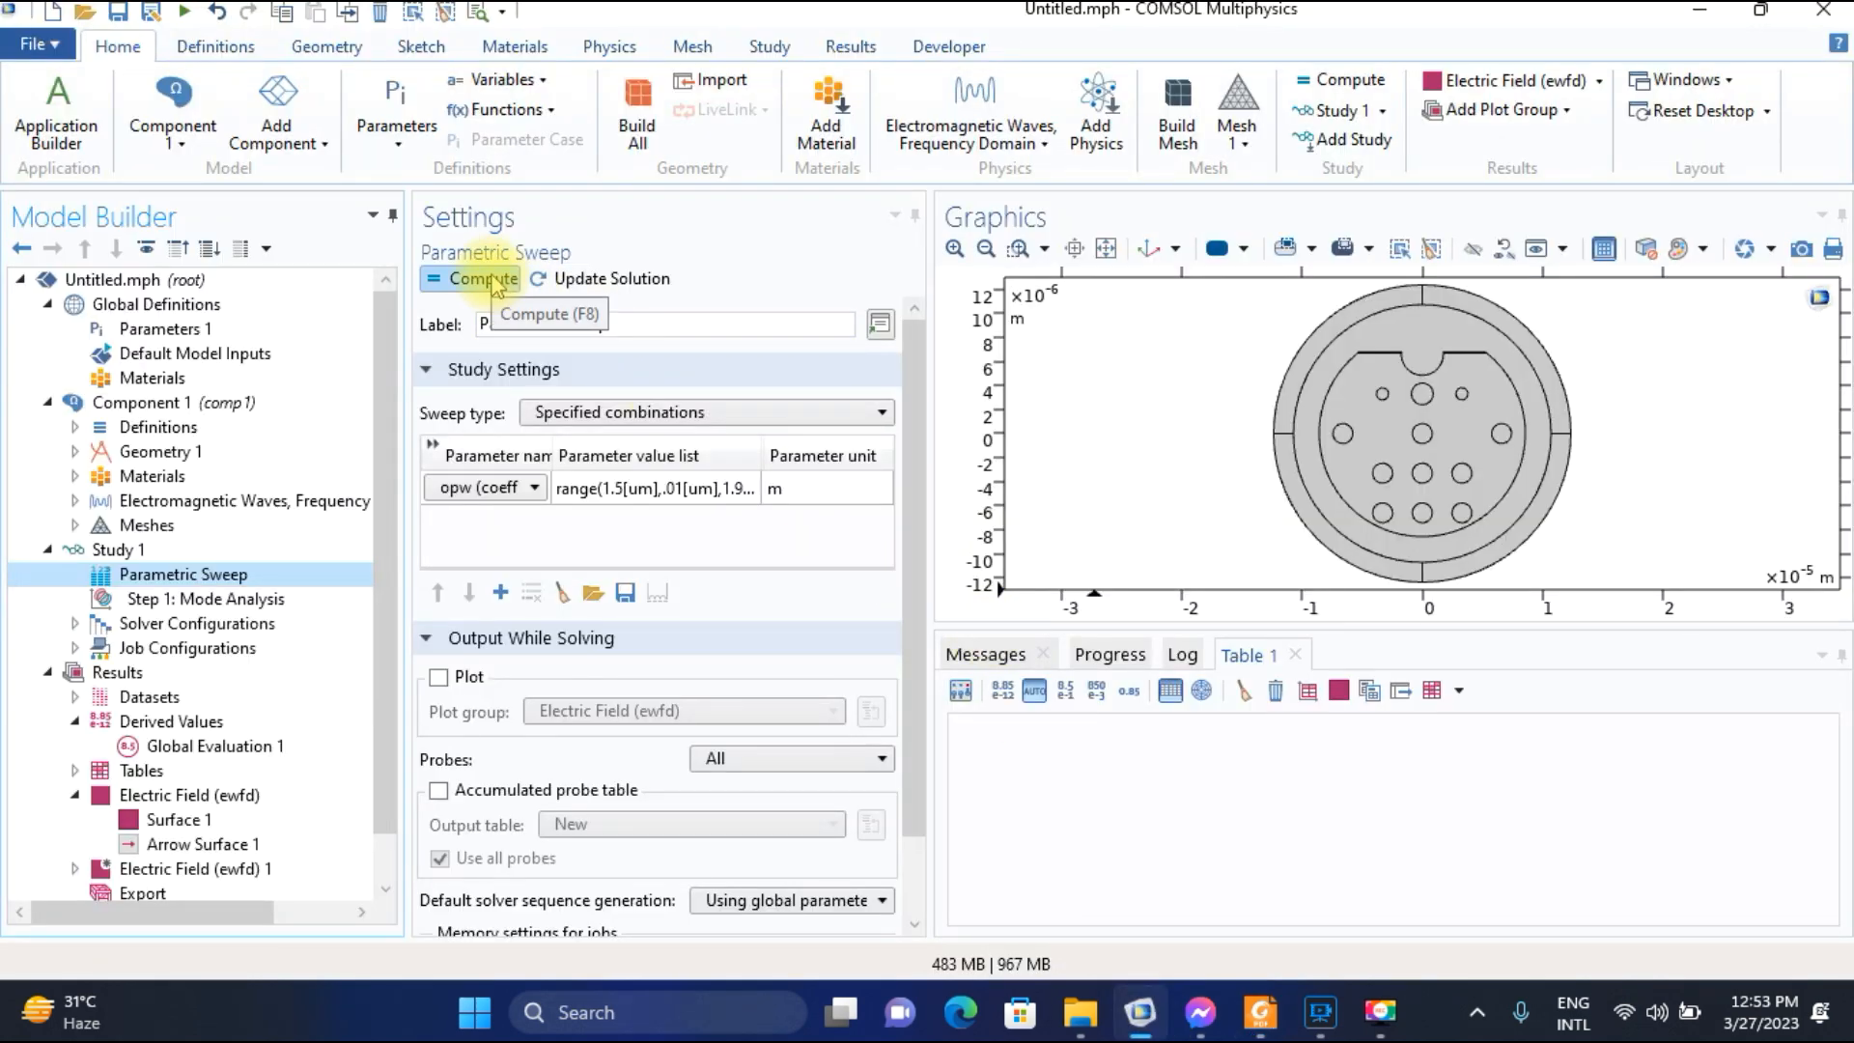
pyautogui.click(497, 282)
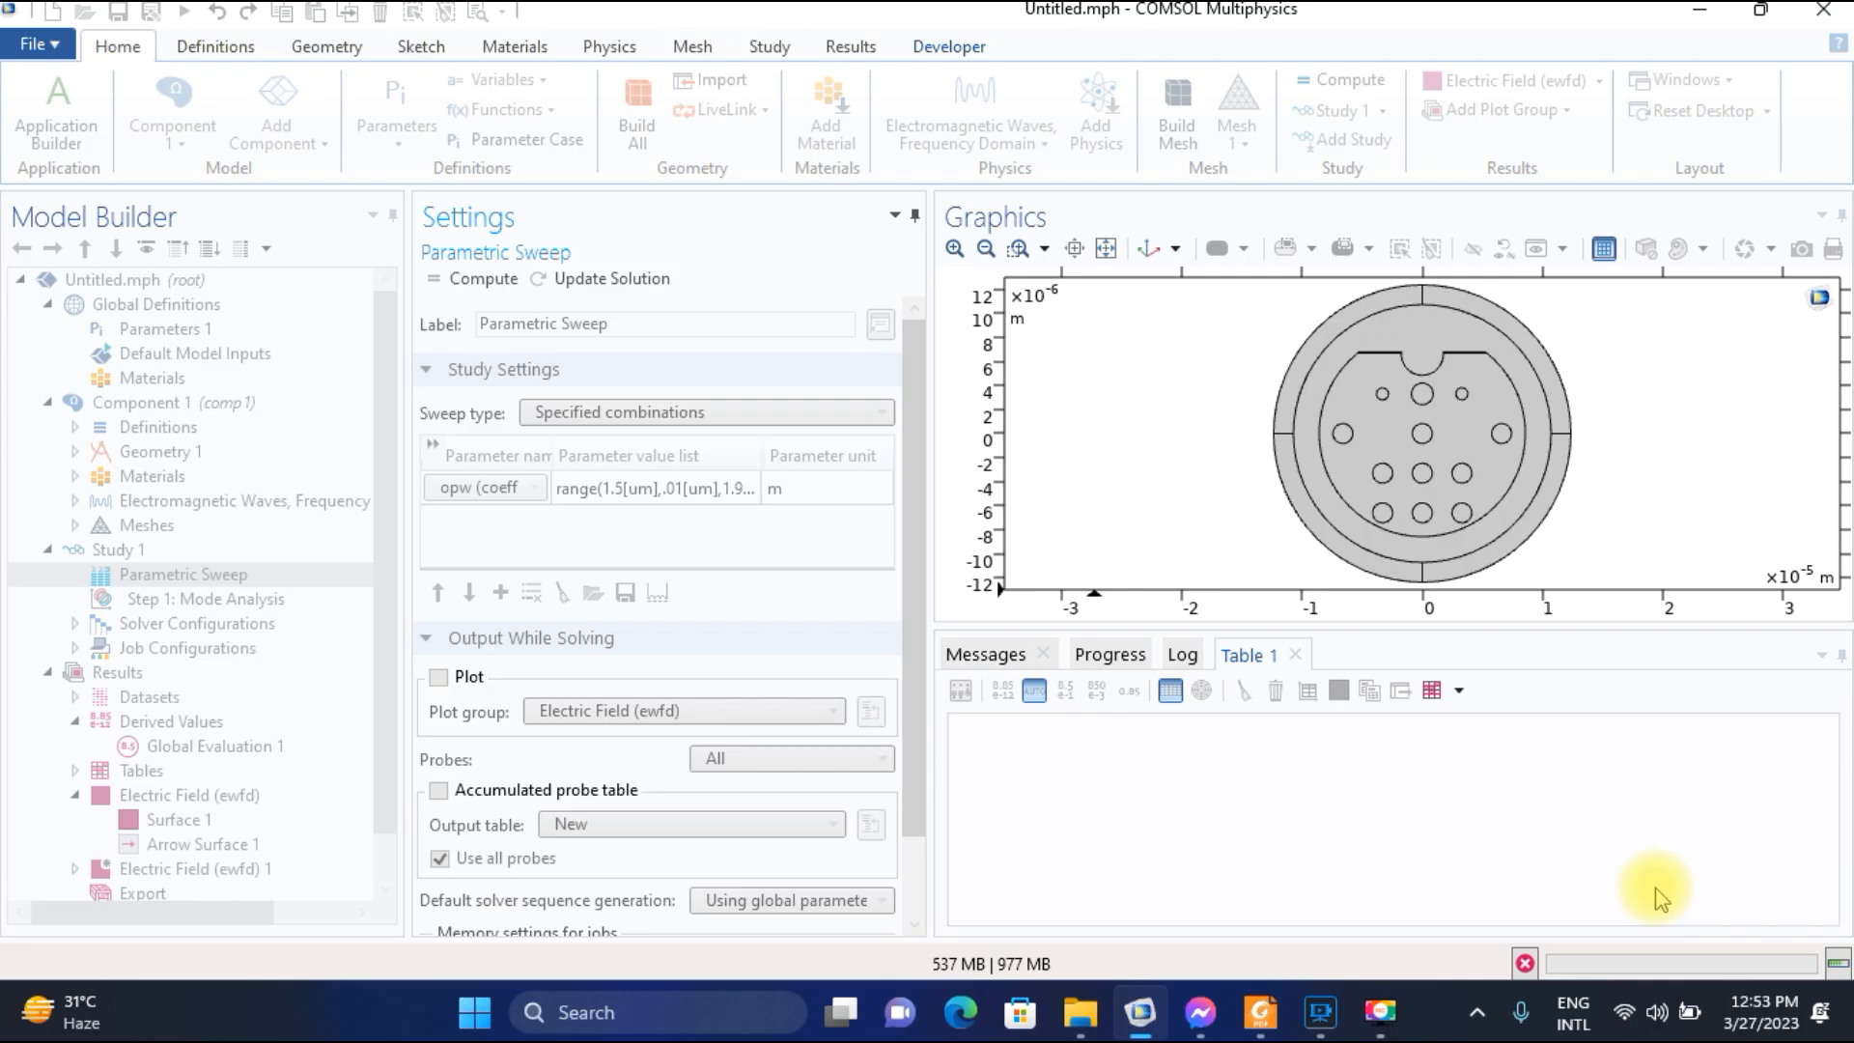
pyautogui.click(1381, 1016)
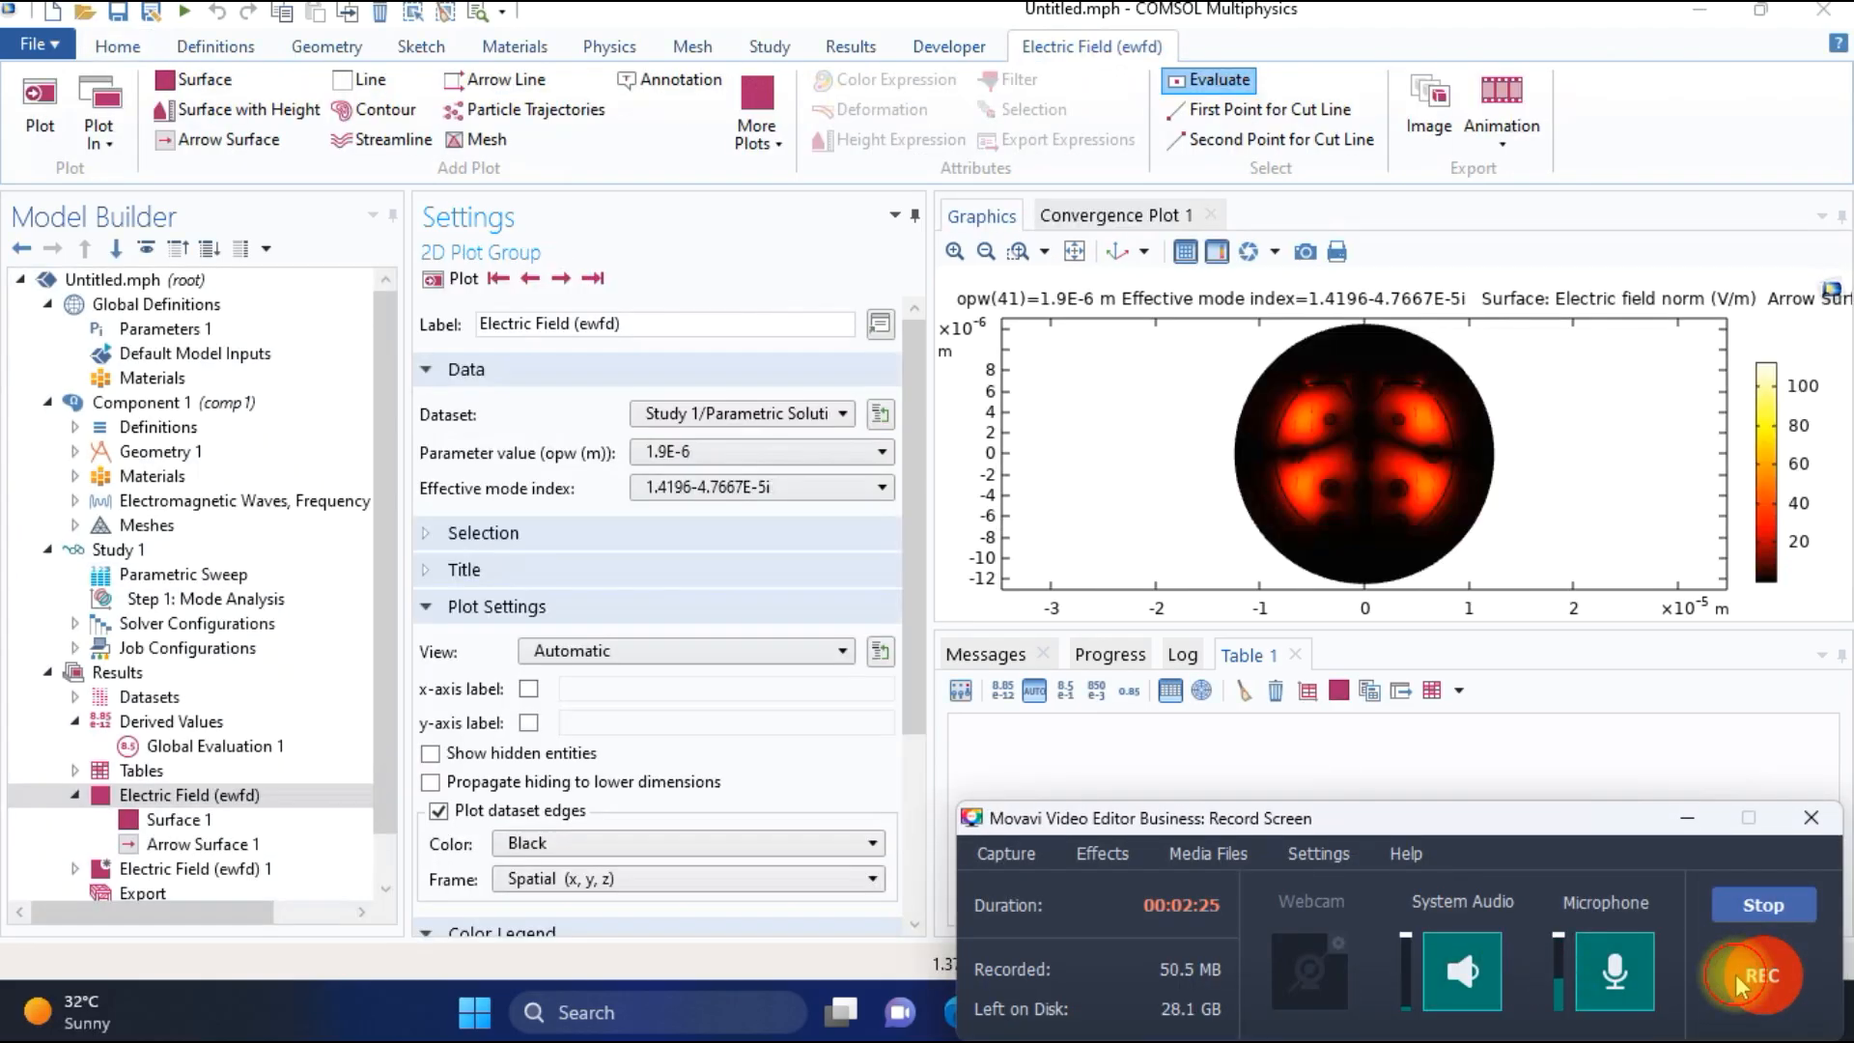
pyautogui.click(1734, 975)
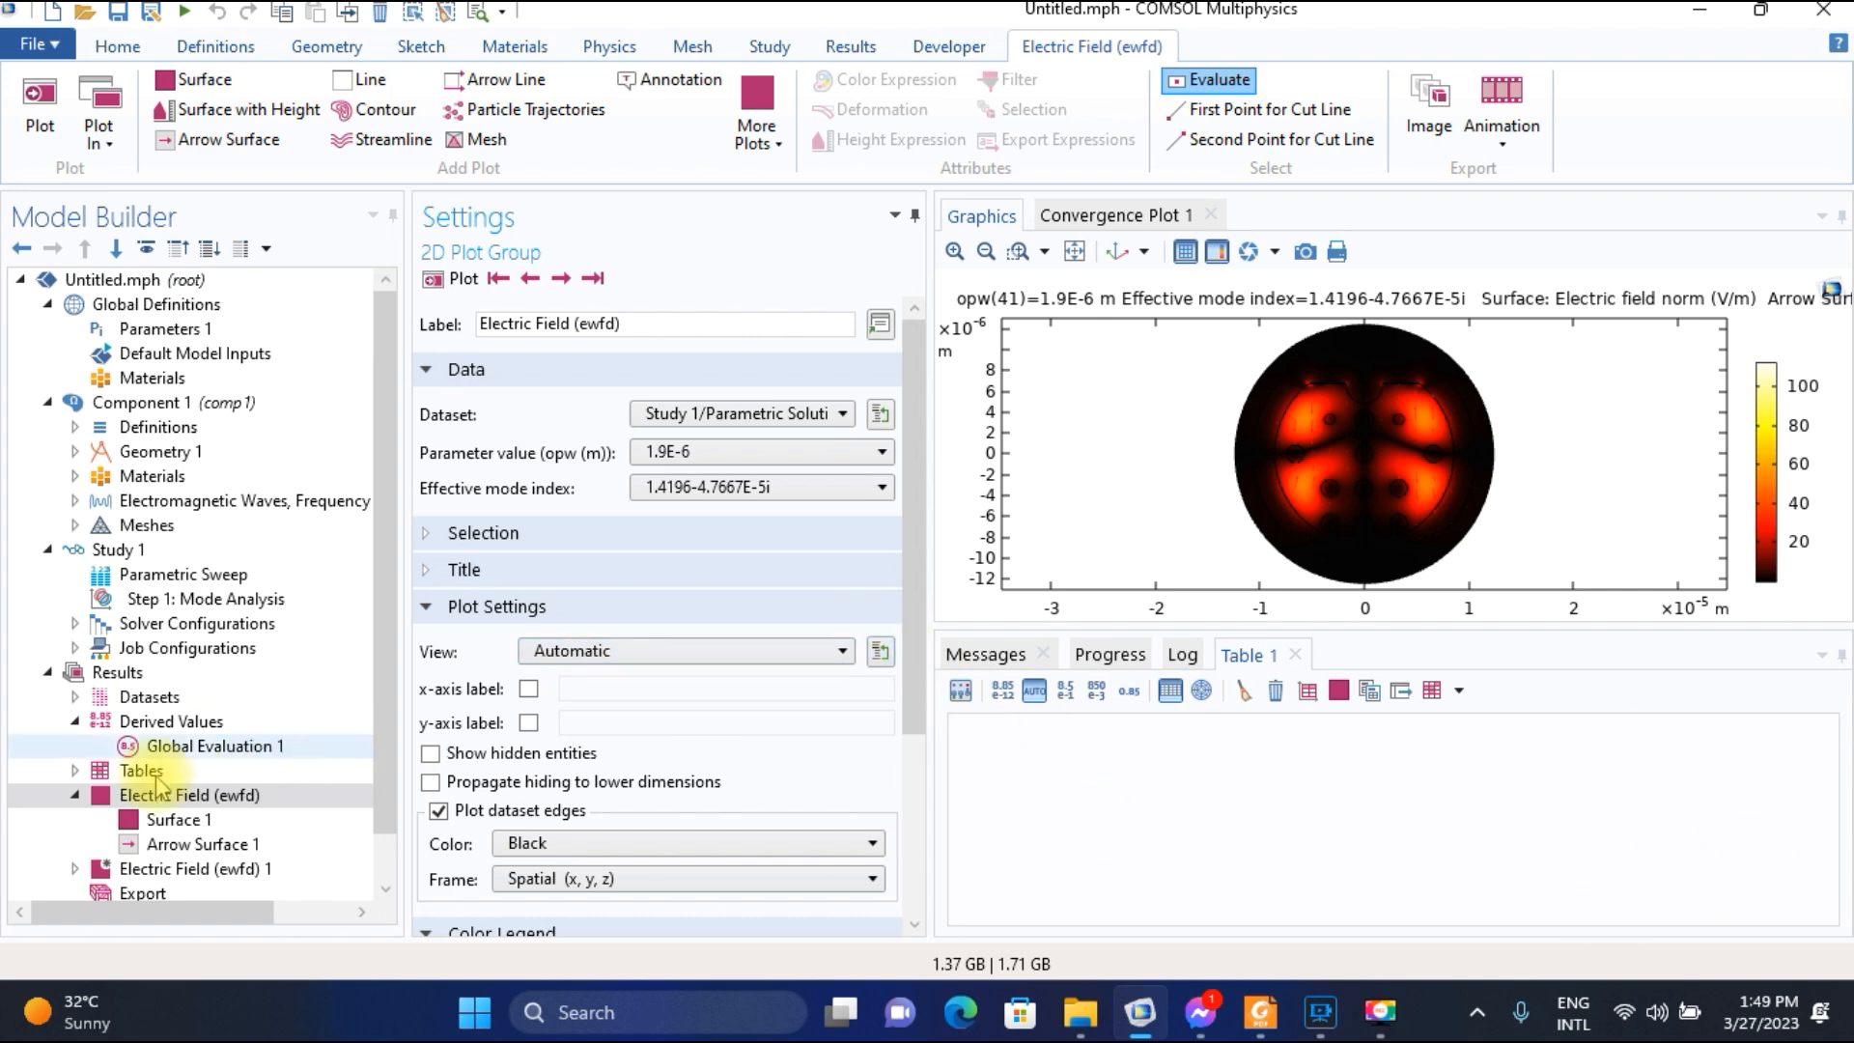
# Evaluate the confinement loss expression in Global Evaluation 1 for all opw values and effective mode indices.
pyautogui.click(229, 747)
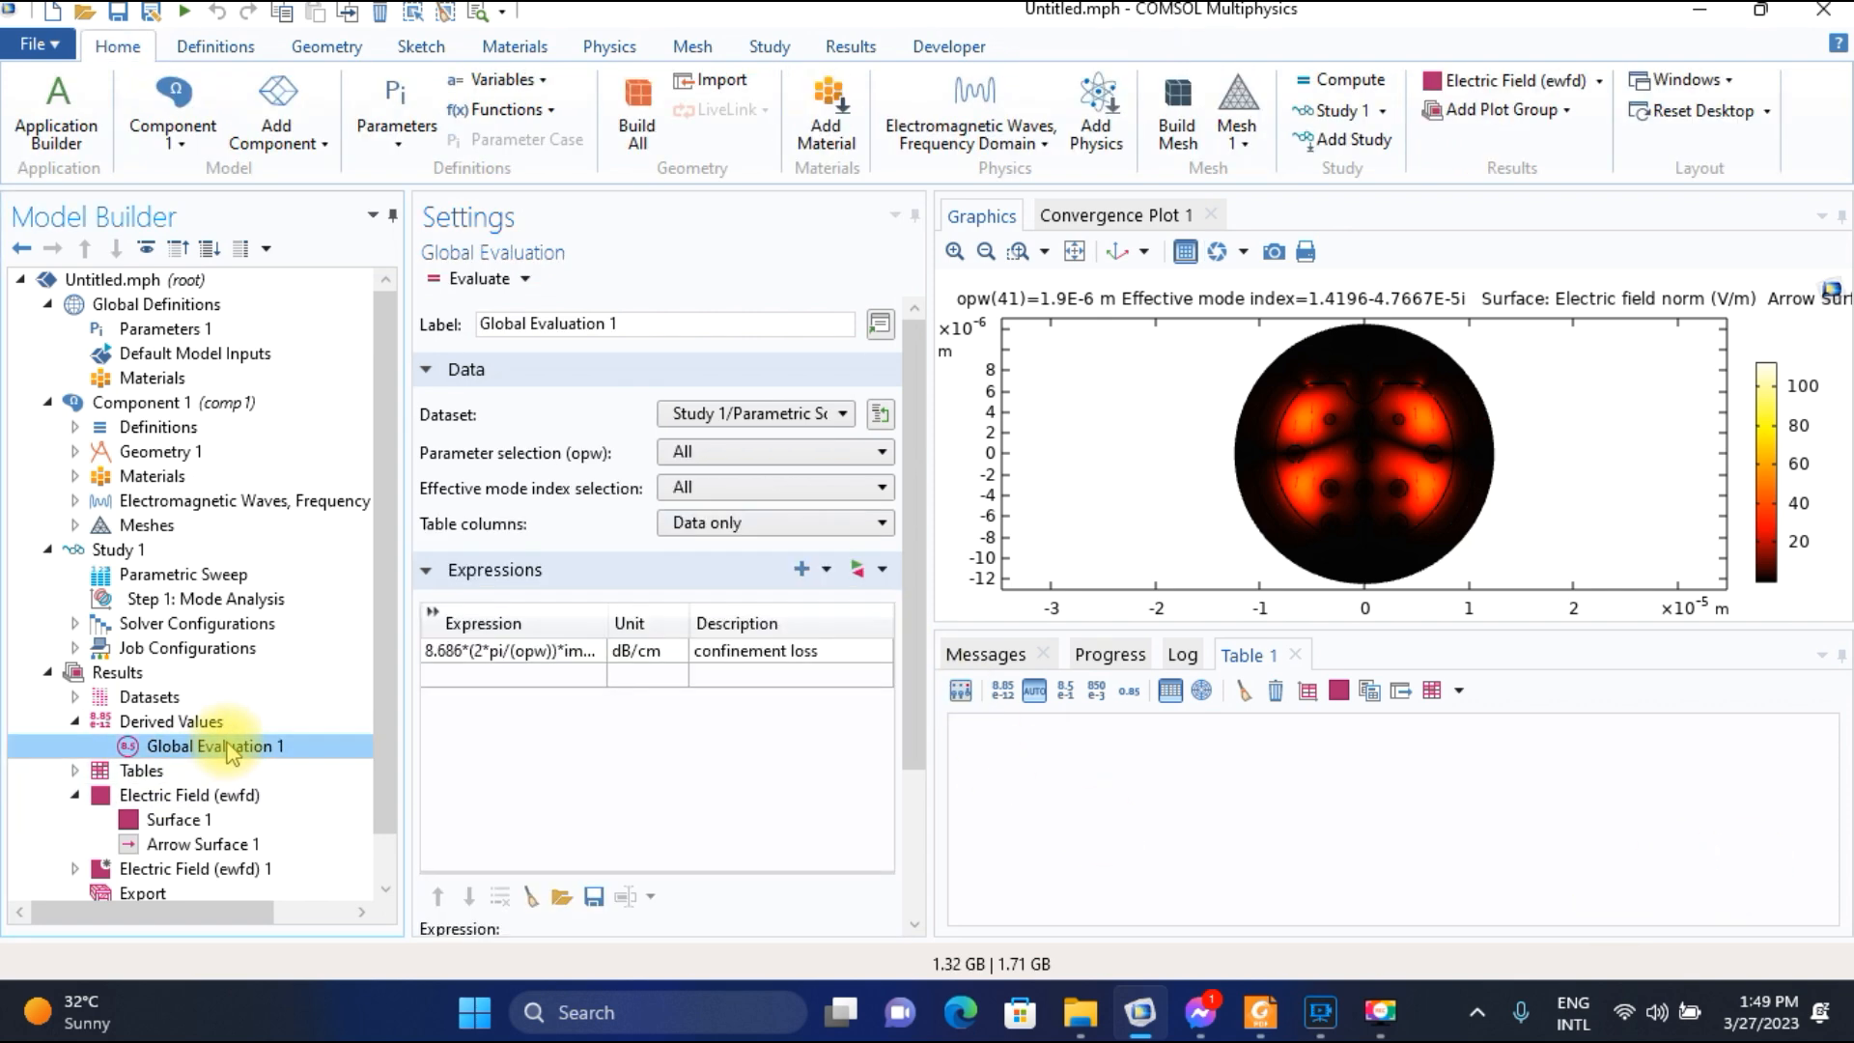
pyautogui.click(478, 279)
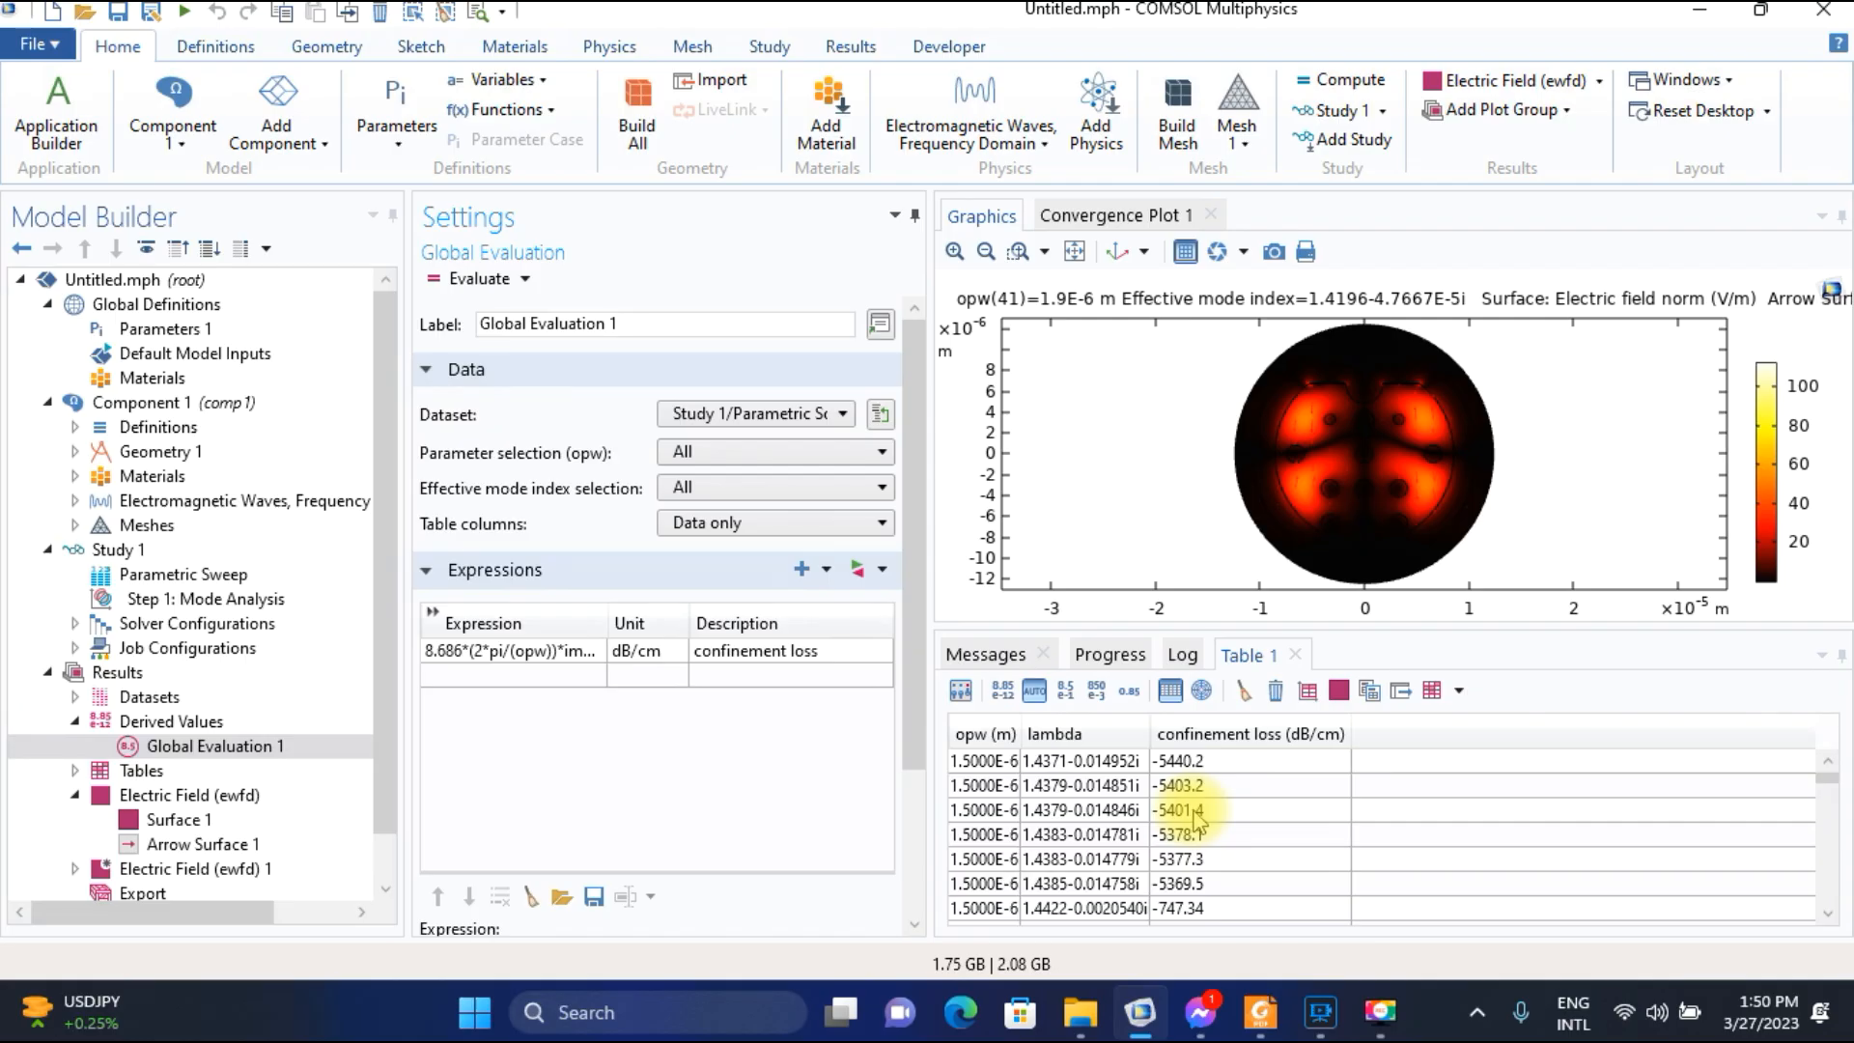
# Plot the Electric Field (ewfd) group for the opw parameter value 1.5E-6.
pyautogui.click(200, 799)
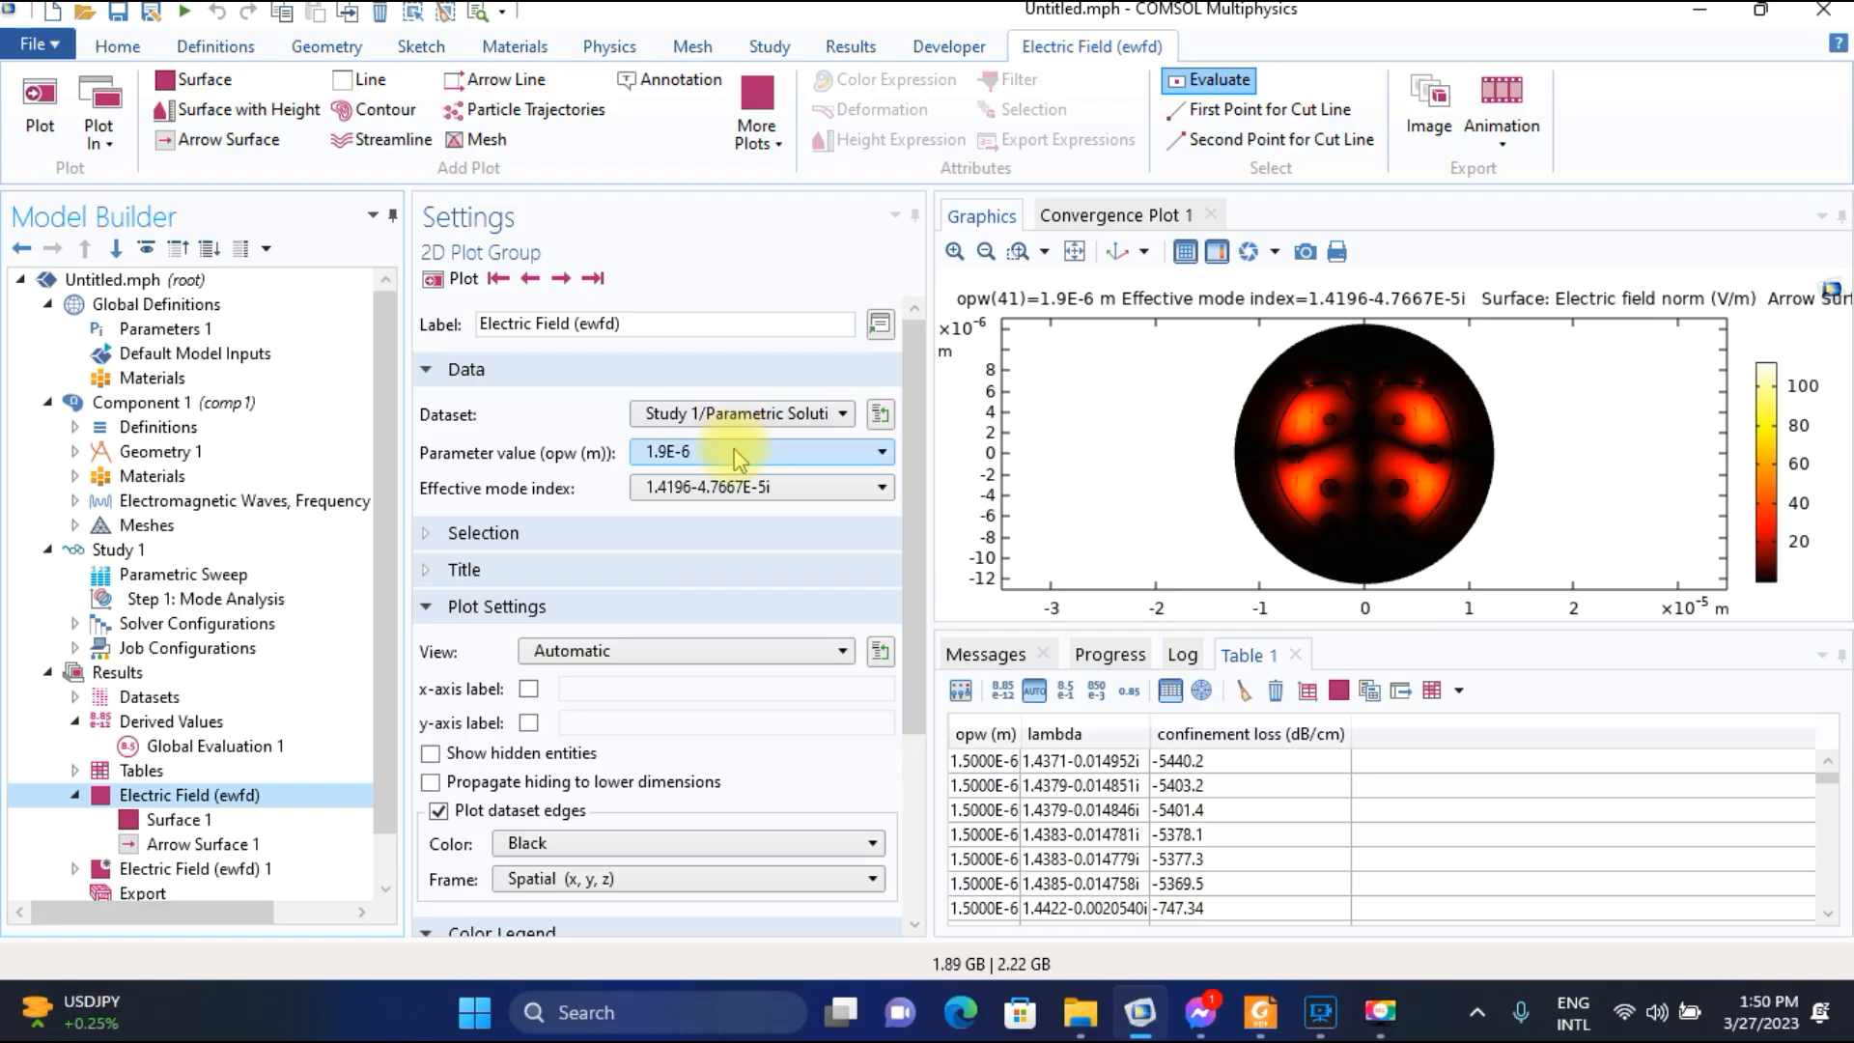
pyautogui.click(733, 451)
pyautogui.scroll(10, 736, 652)
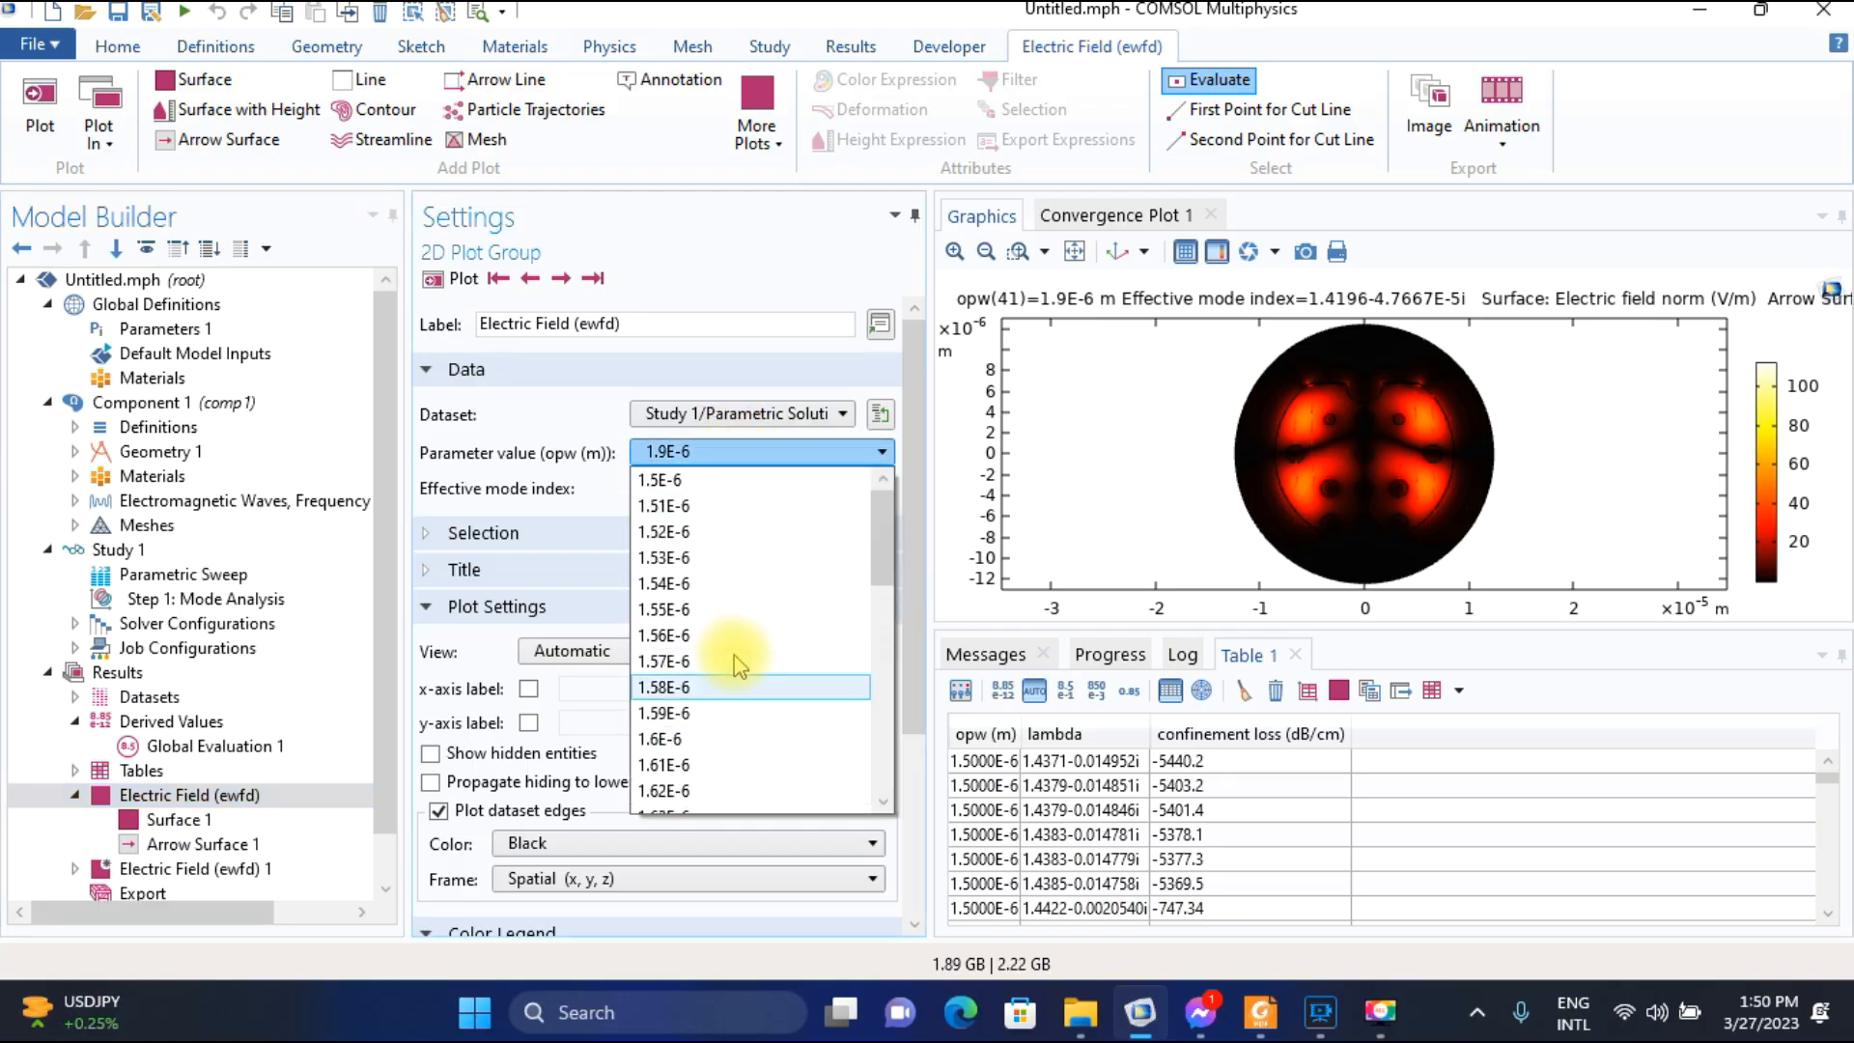
pyautogui.click(703, 477)
pyautogui.click(443, 281)
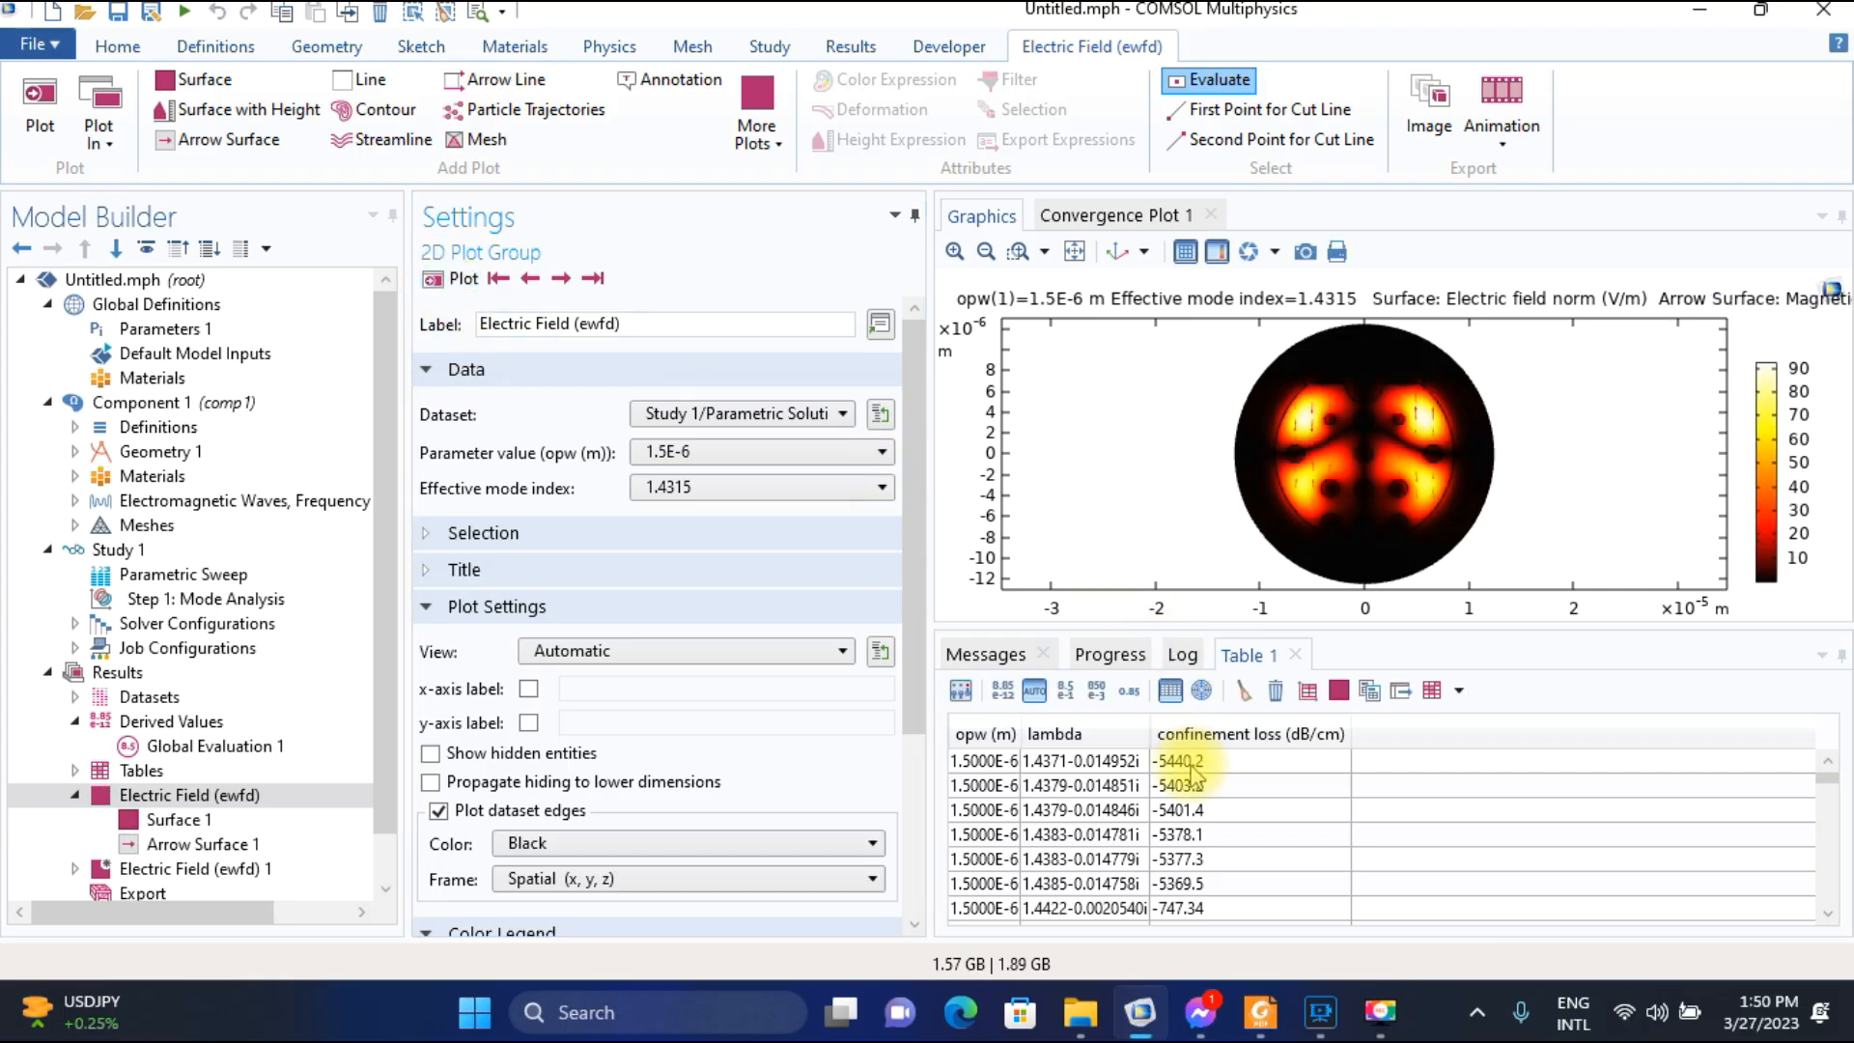
# Step forward and back through the electric field modes at opw 1.5E-6 to examine their field distributions.
pyautogui.click(560, 279)
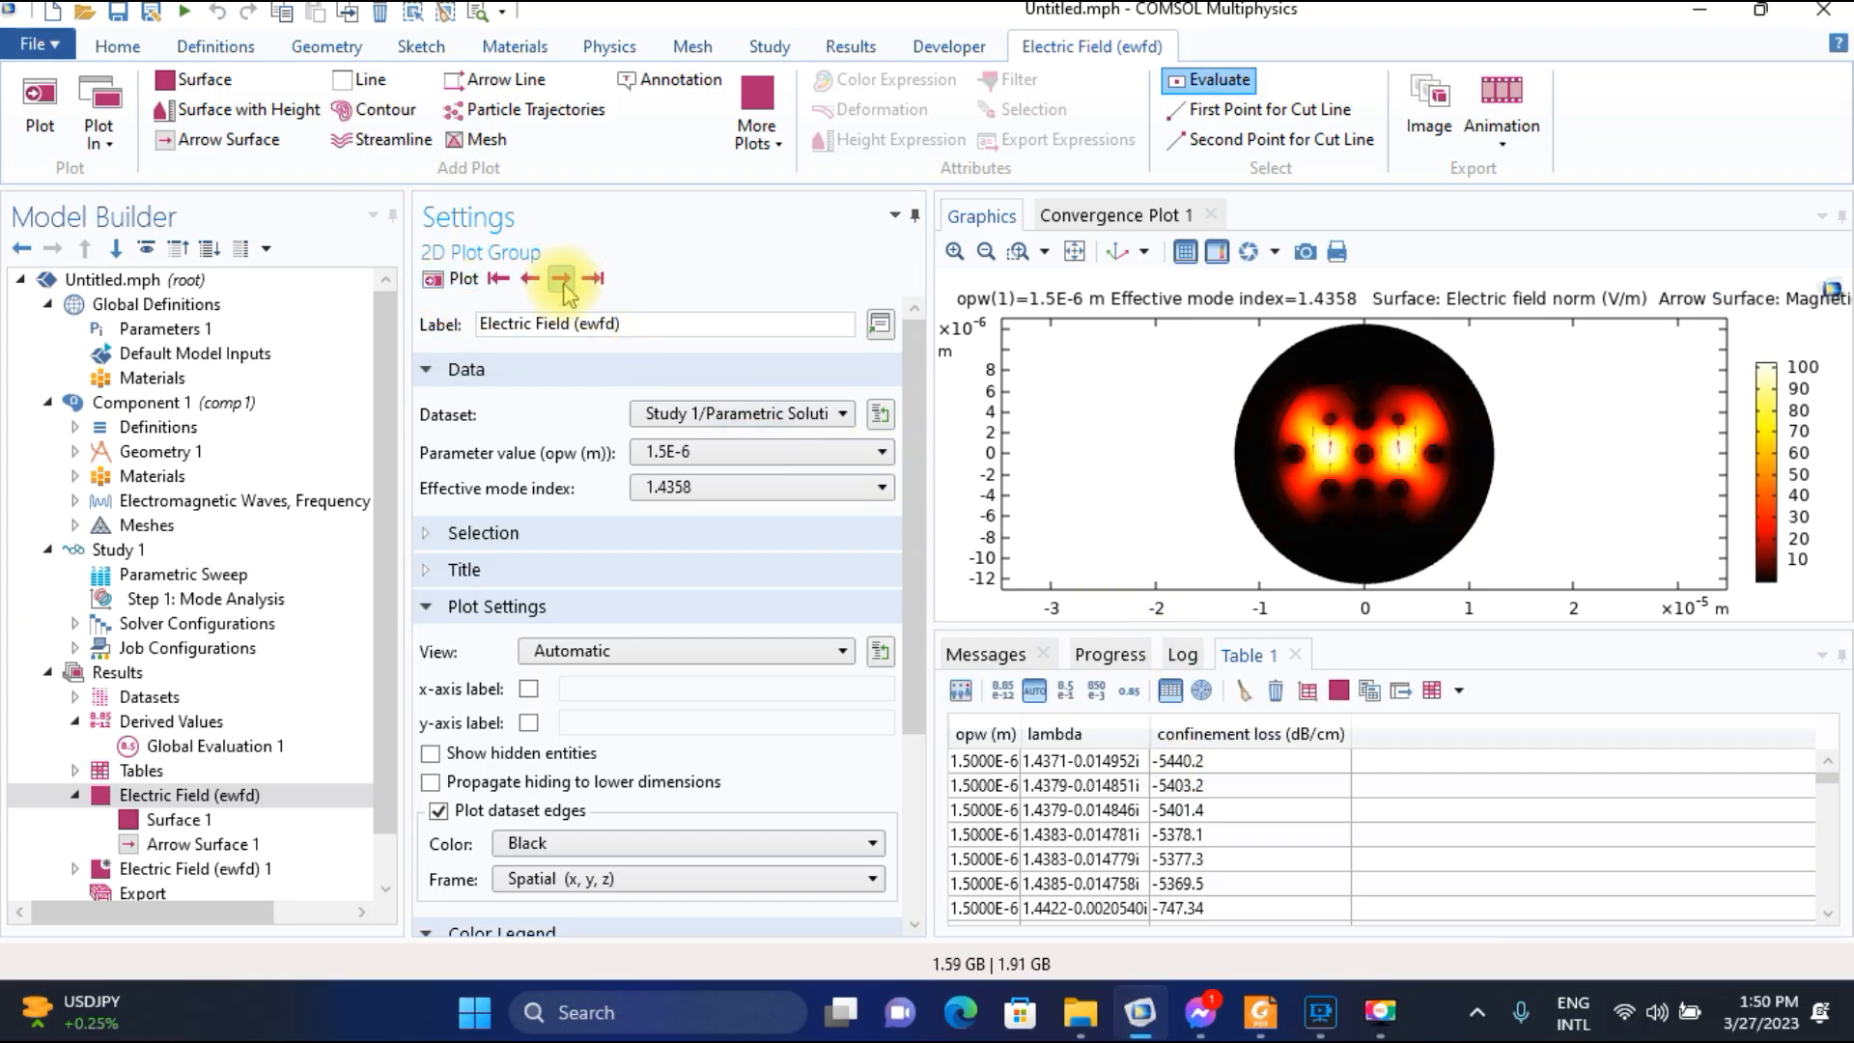
pyautogui.click(562, 281)
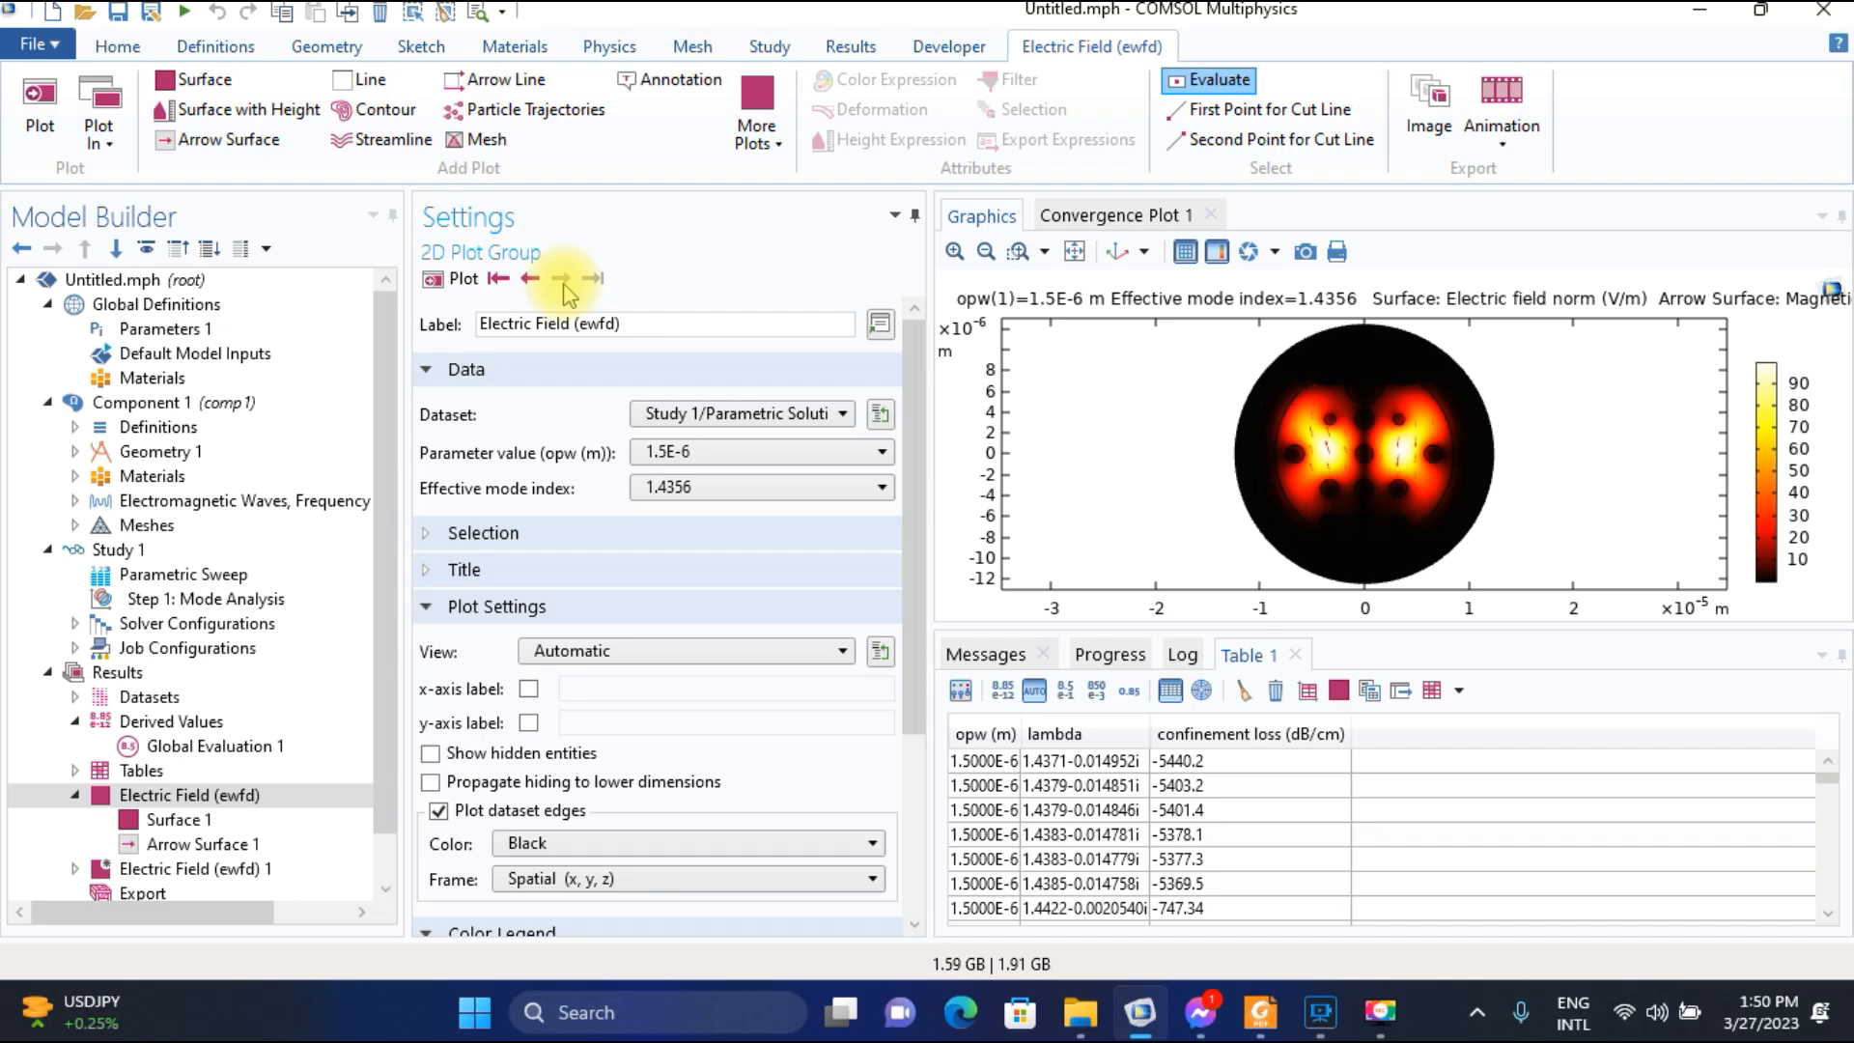
pyautogui.click(529, 281)
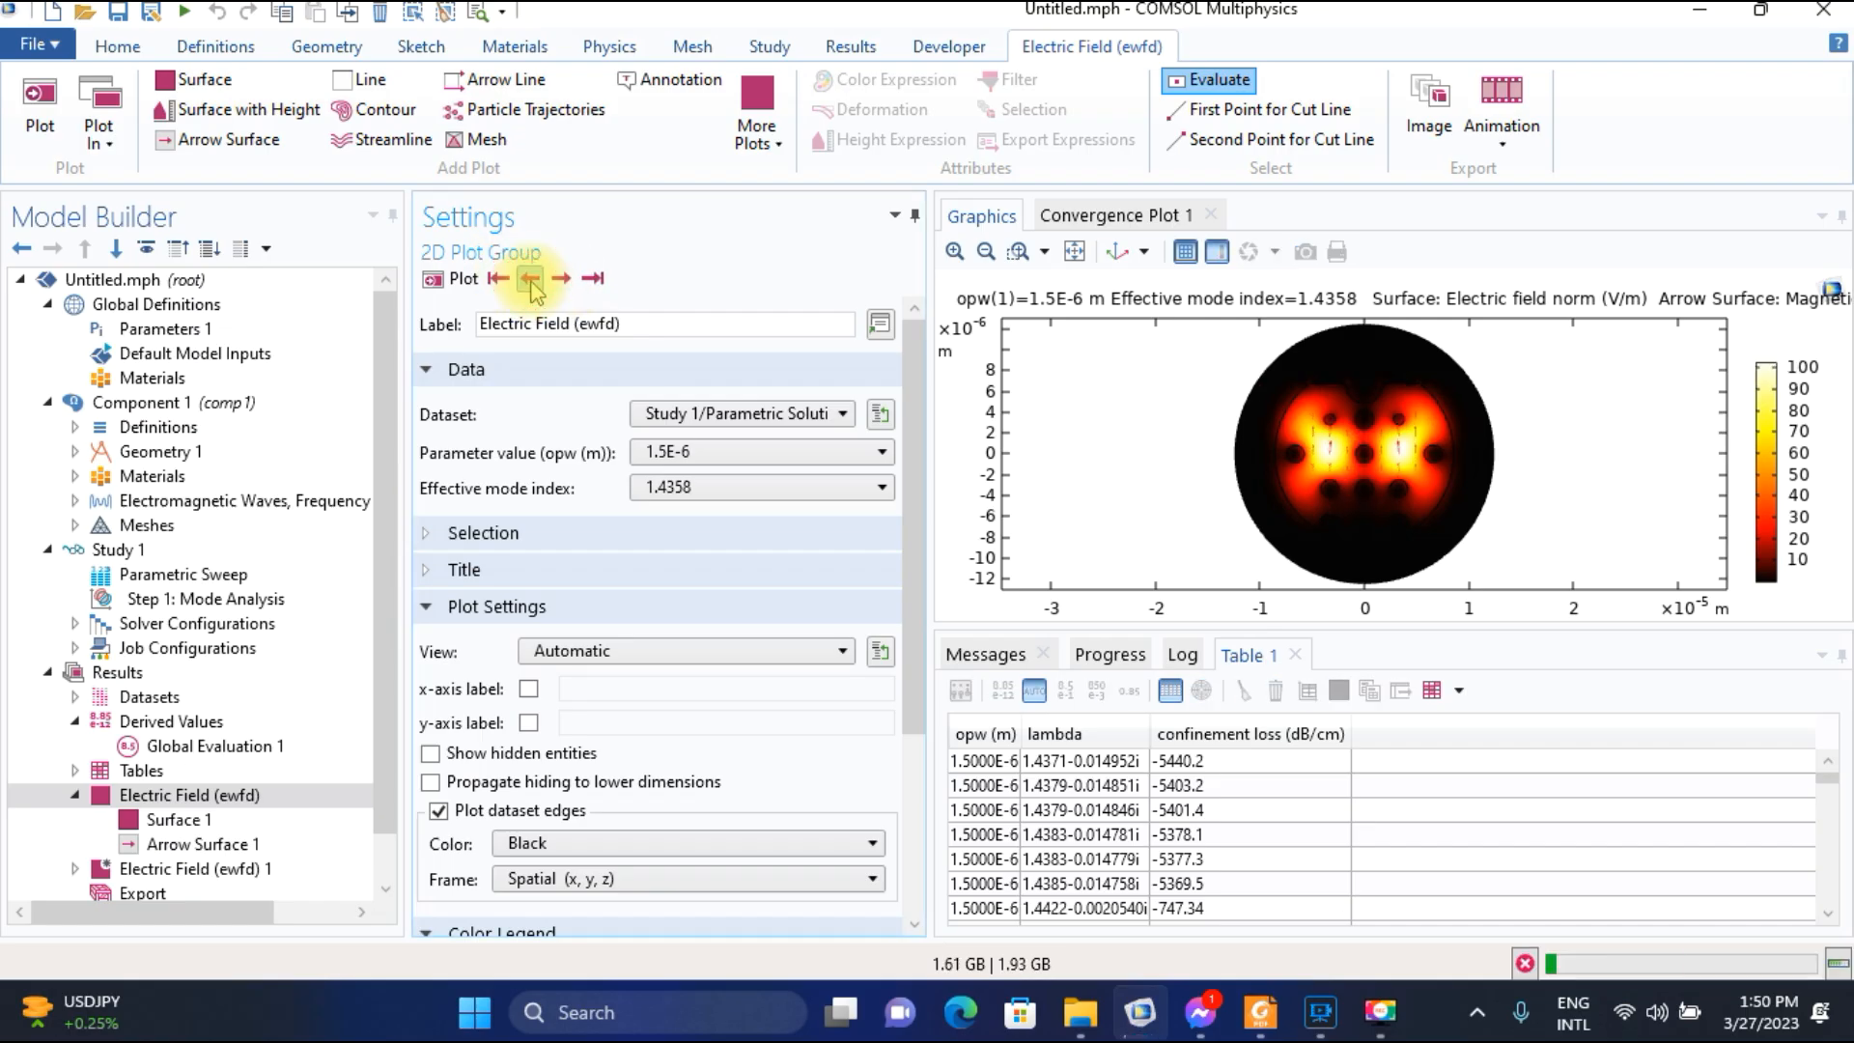
pyautogui.click(530, 280)
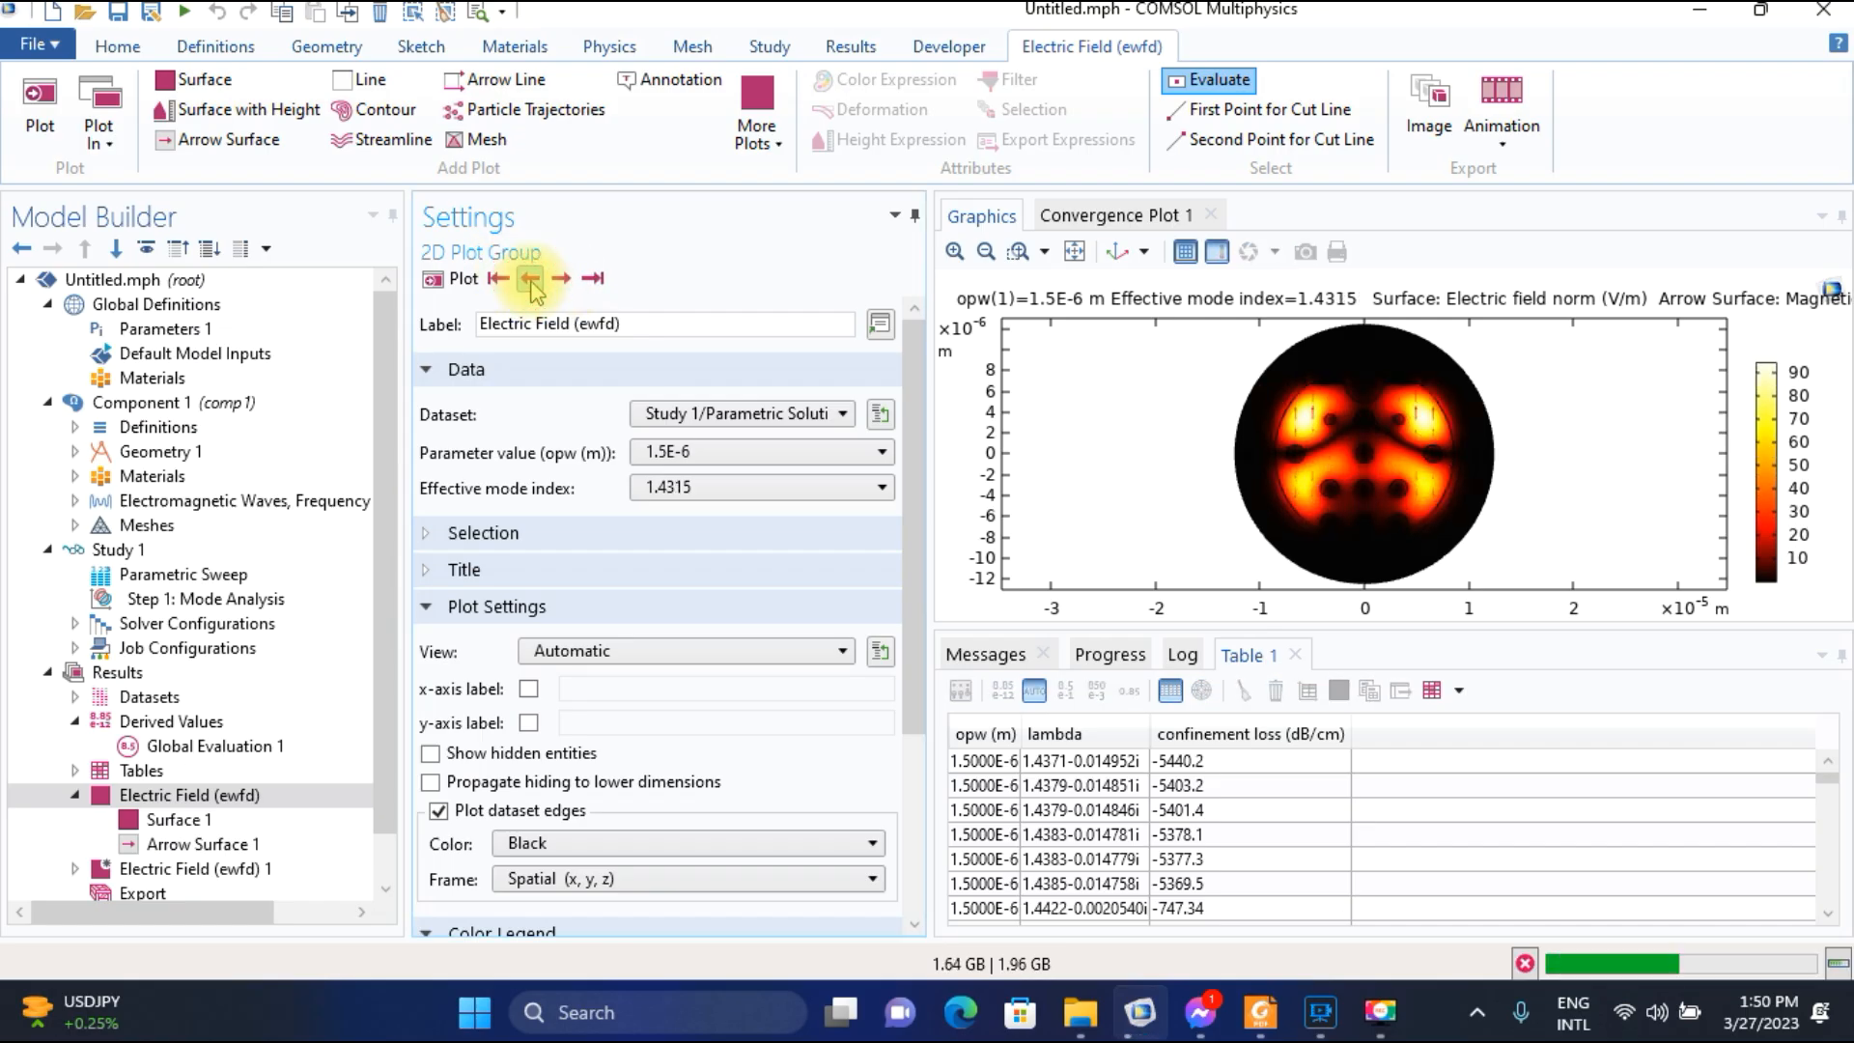
pyautogui.click(530, 280)
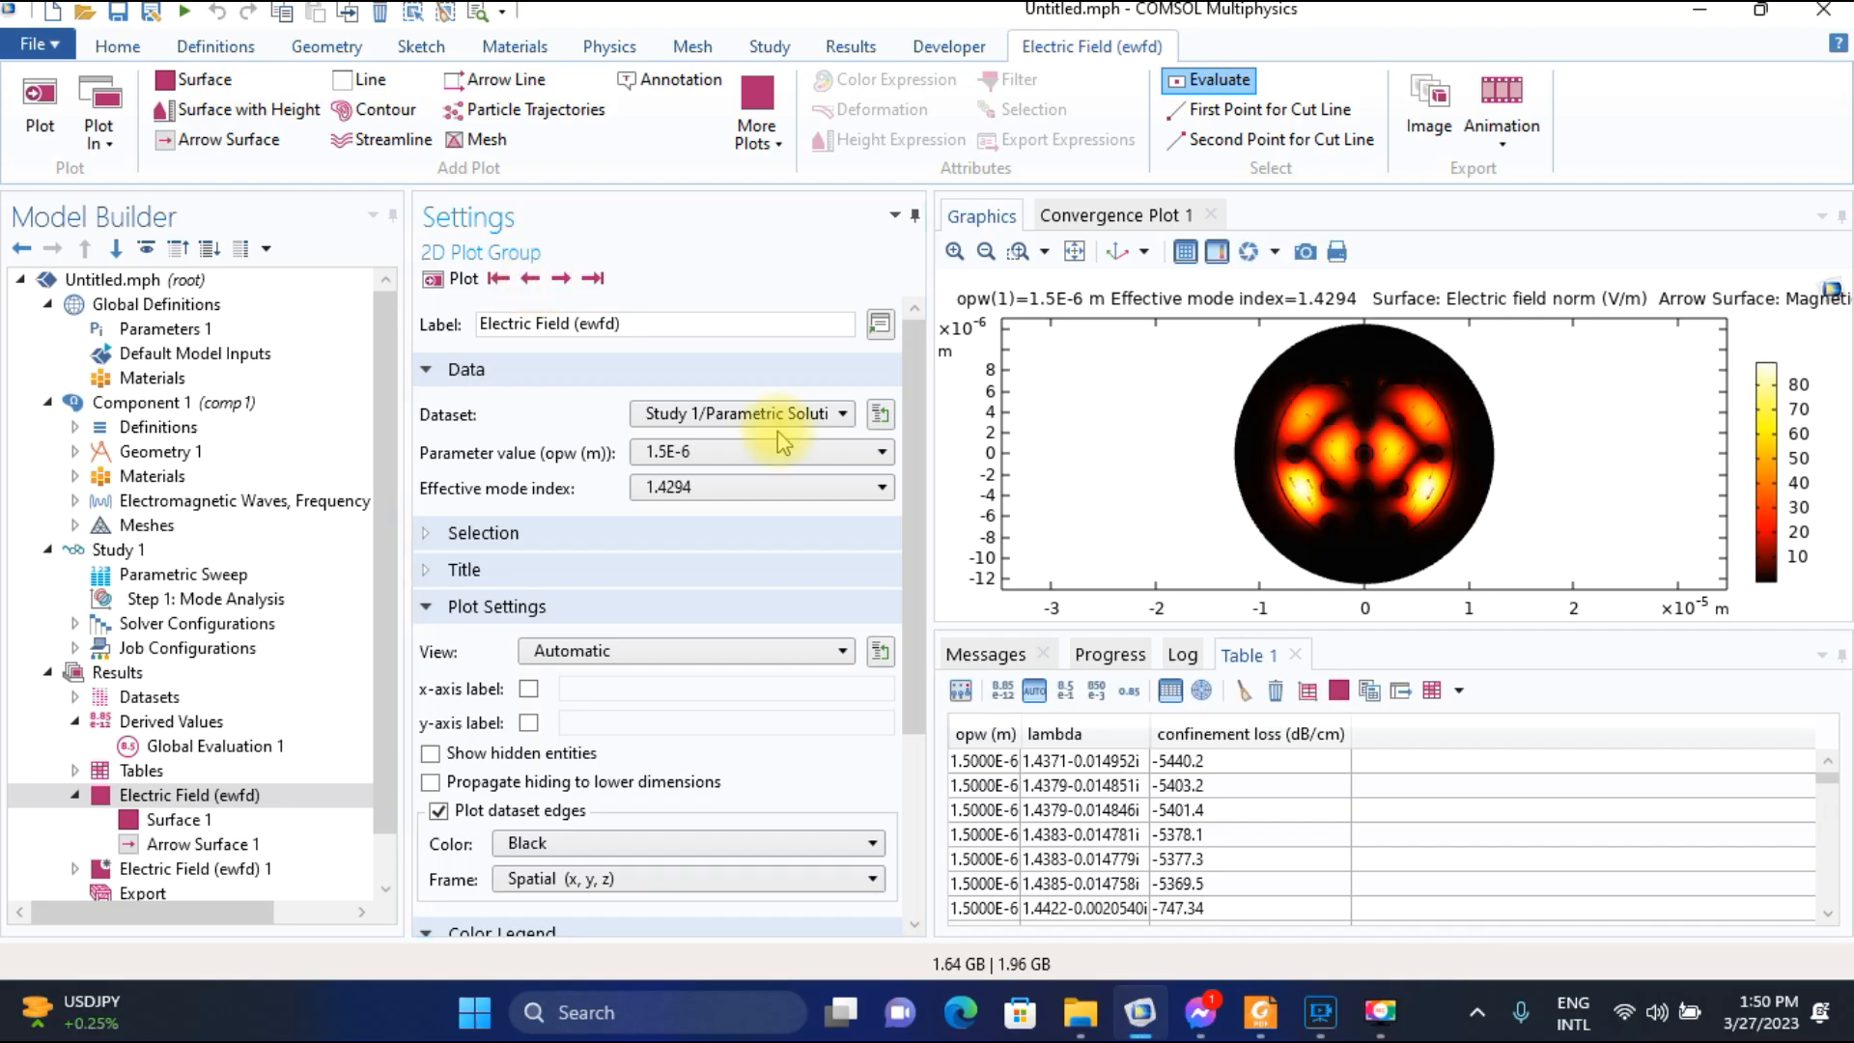
# Switch to the paper in Foxit Reader and examine the operating wavelength text and the field and dispersion plots of Fig. 2.
pyautogui.click(1260, 1012)
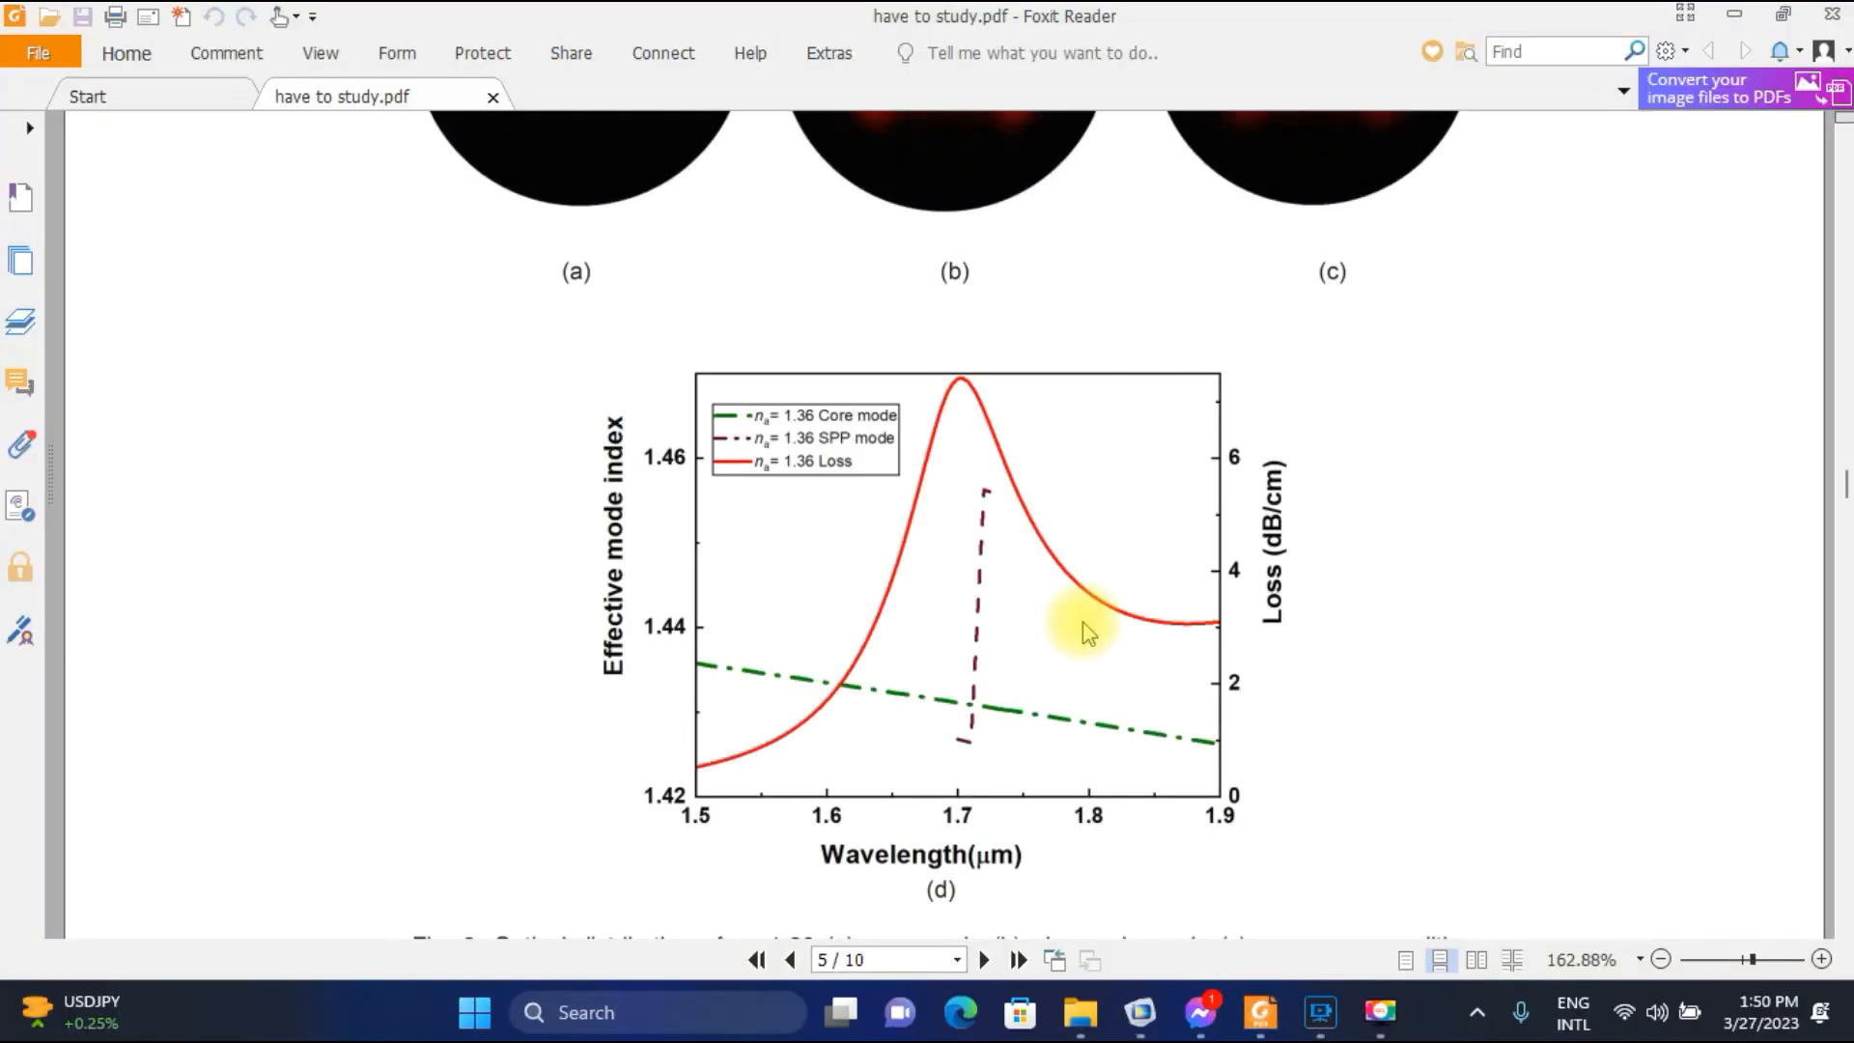
pyautogui.scroll(5, 1082, 627)
pyautogui.scroll(6, 1081, 632)
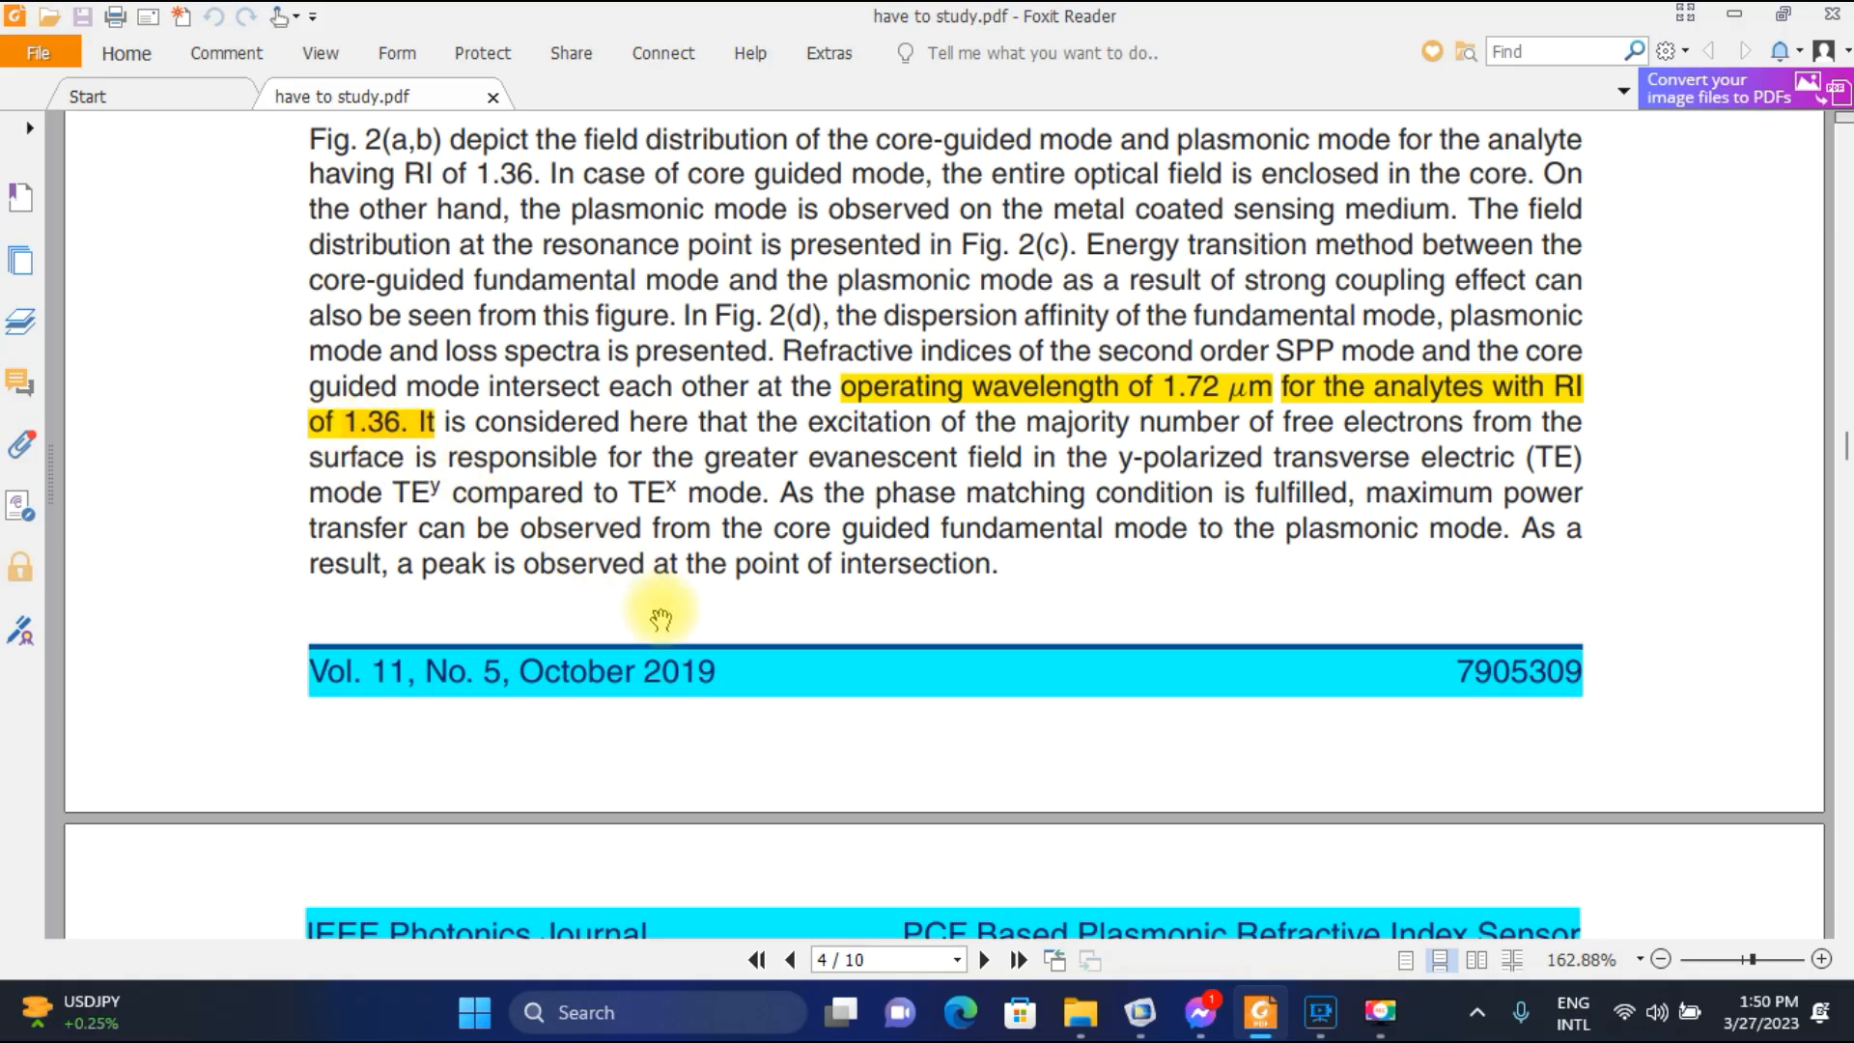
pyautogui.scroll(-7, 660, 618)
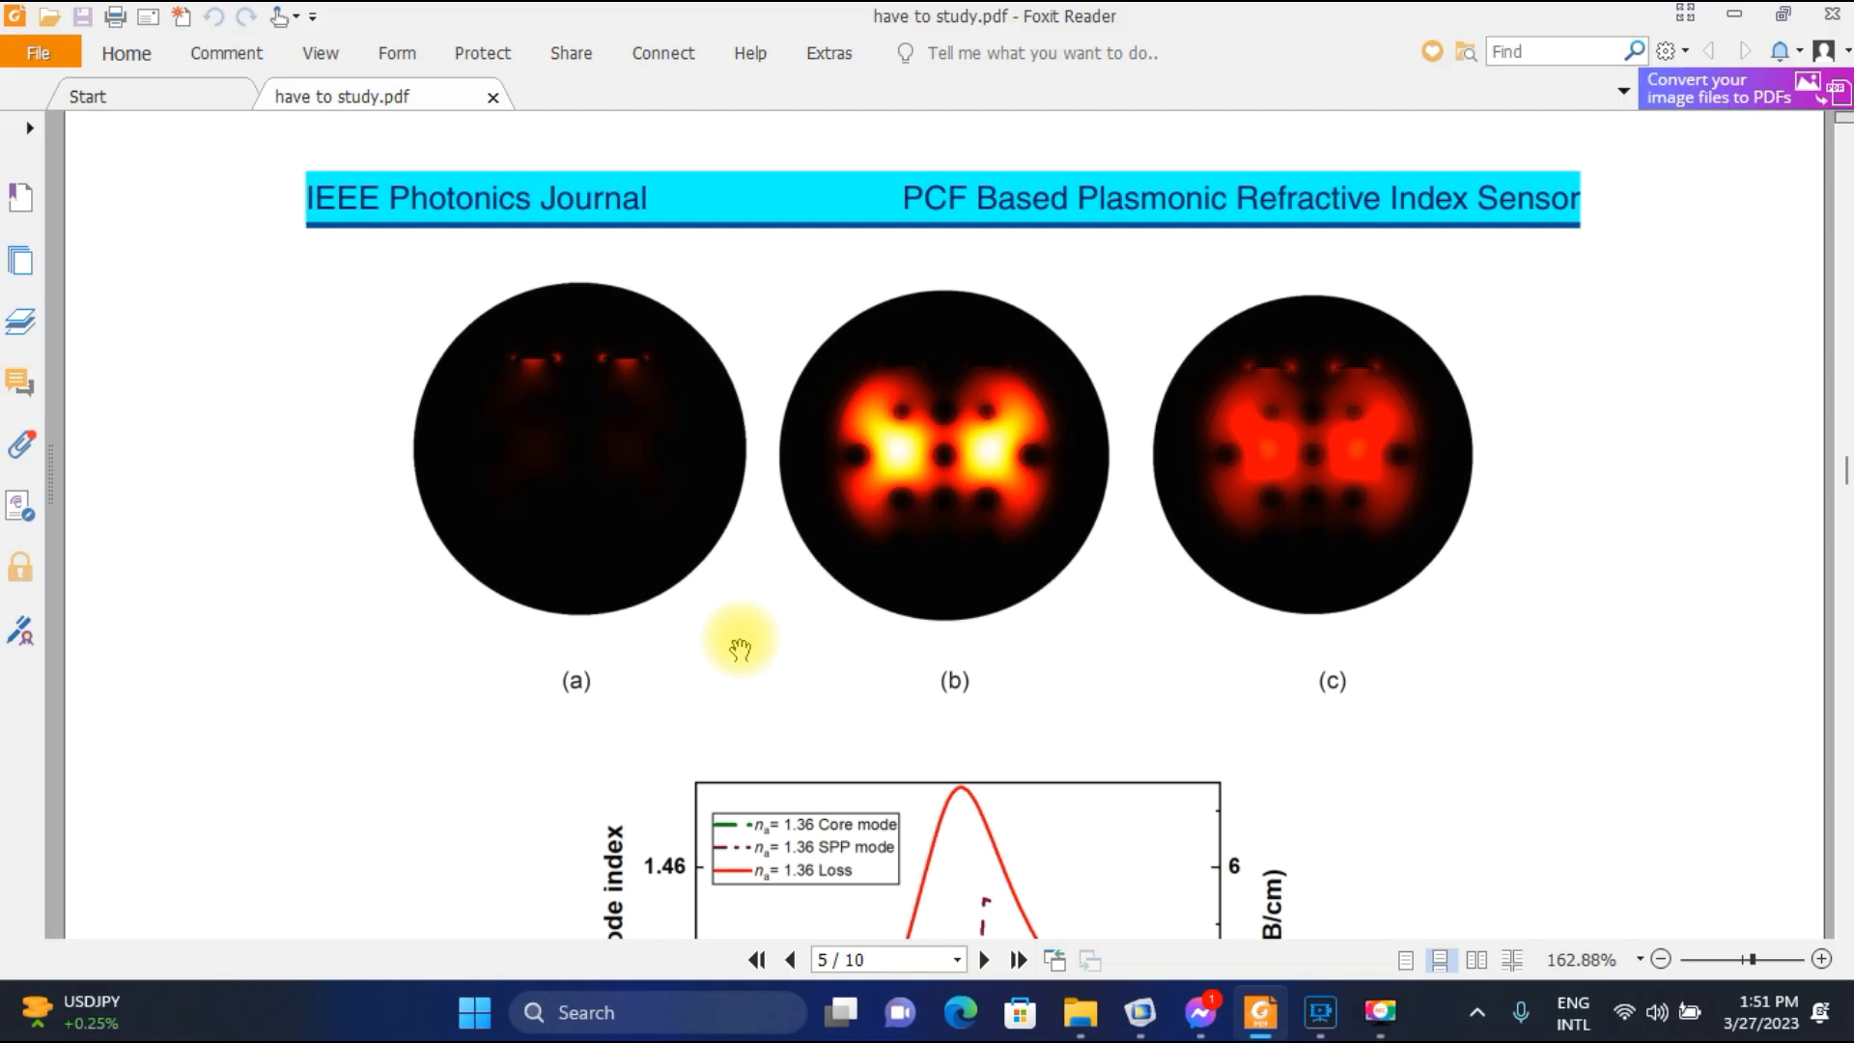
pyautogui.scroll(-2, 740, 648)
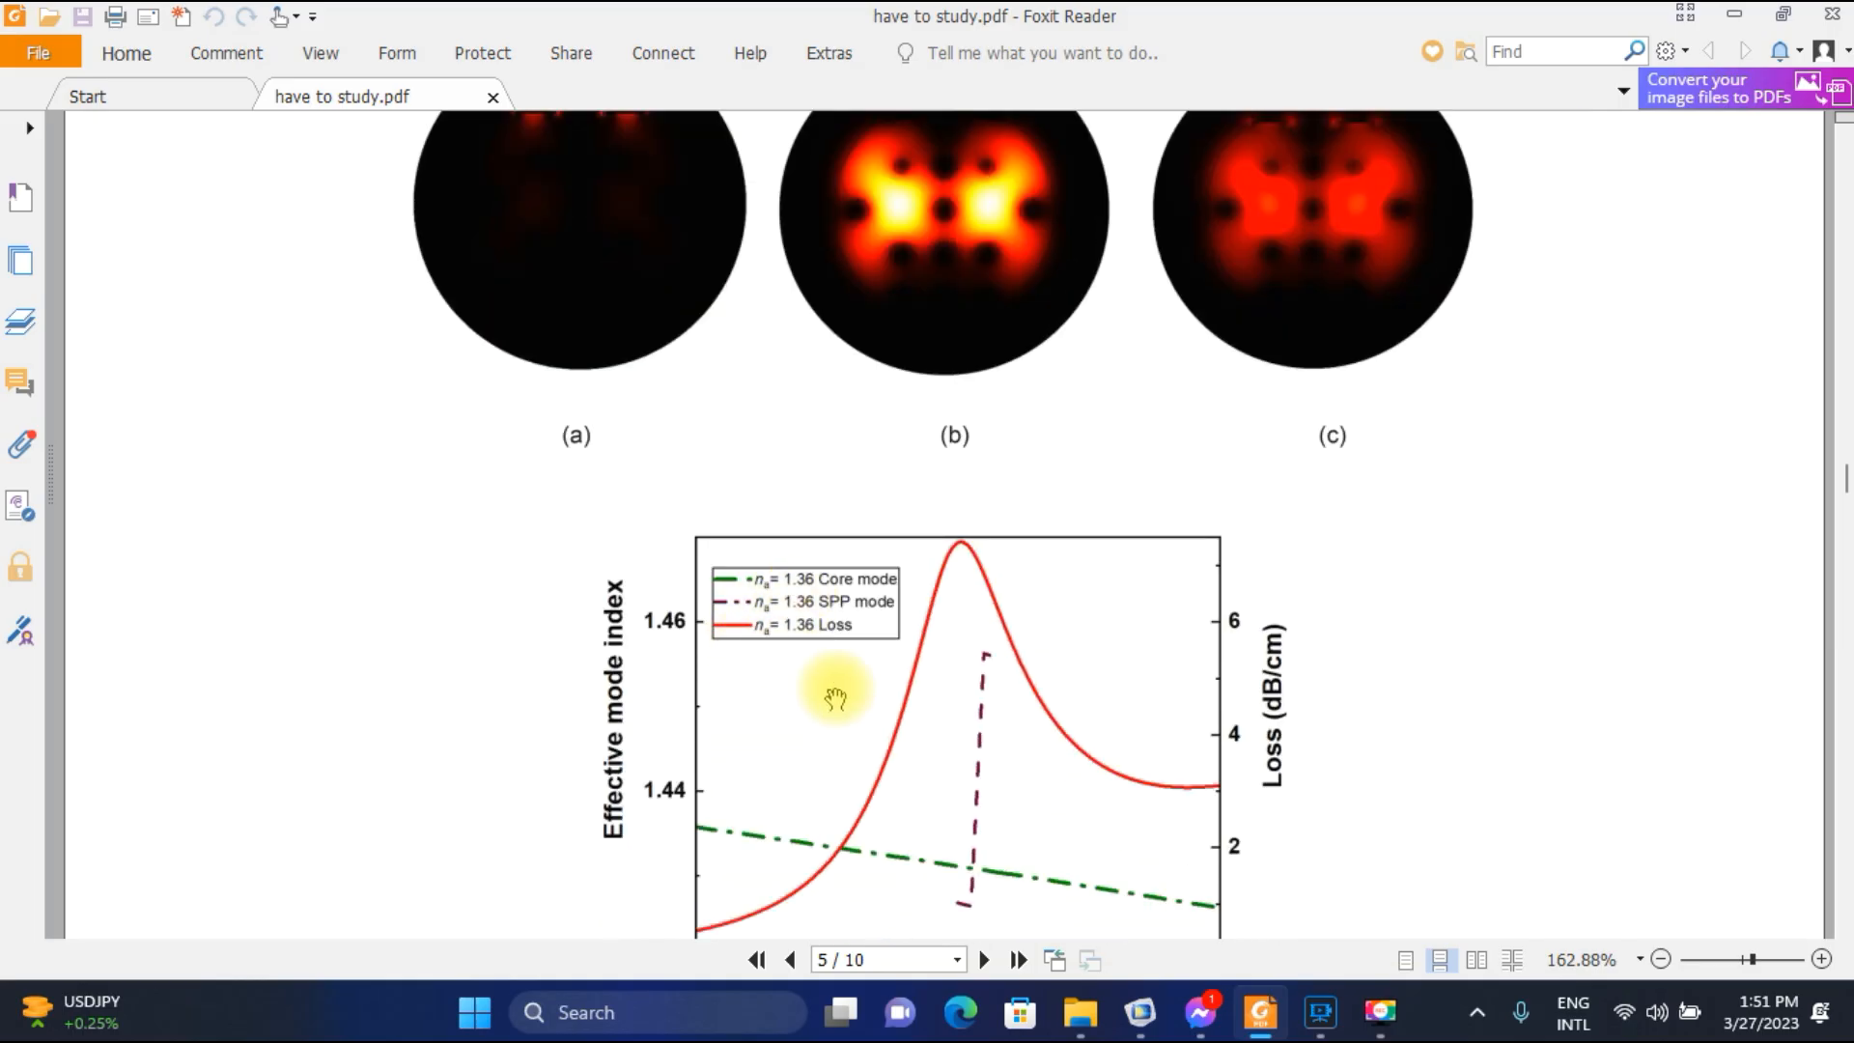
pyautogui.scroll(-2, 840, 695)
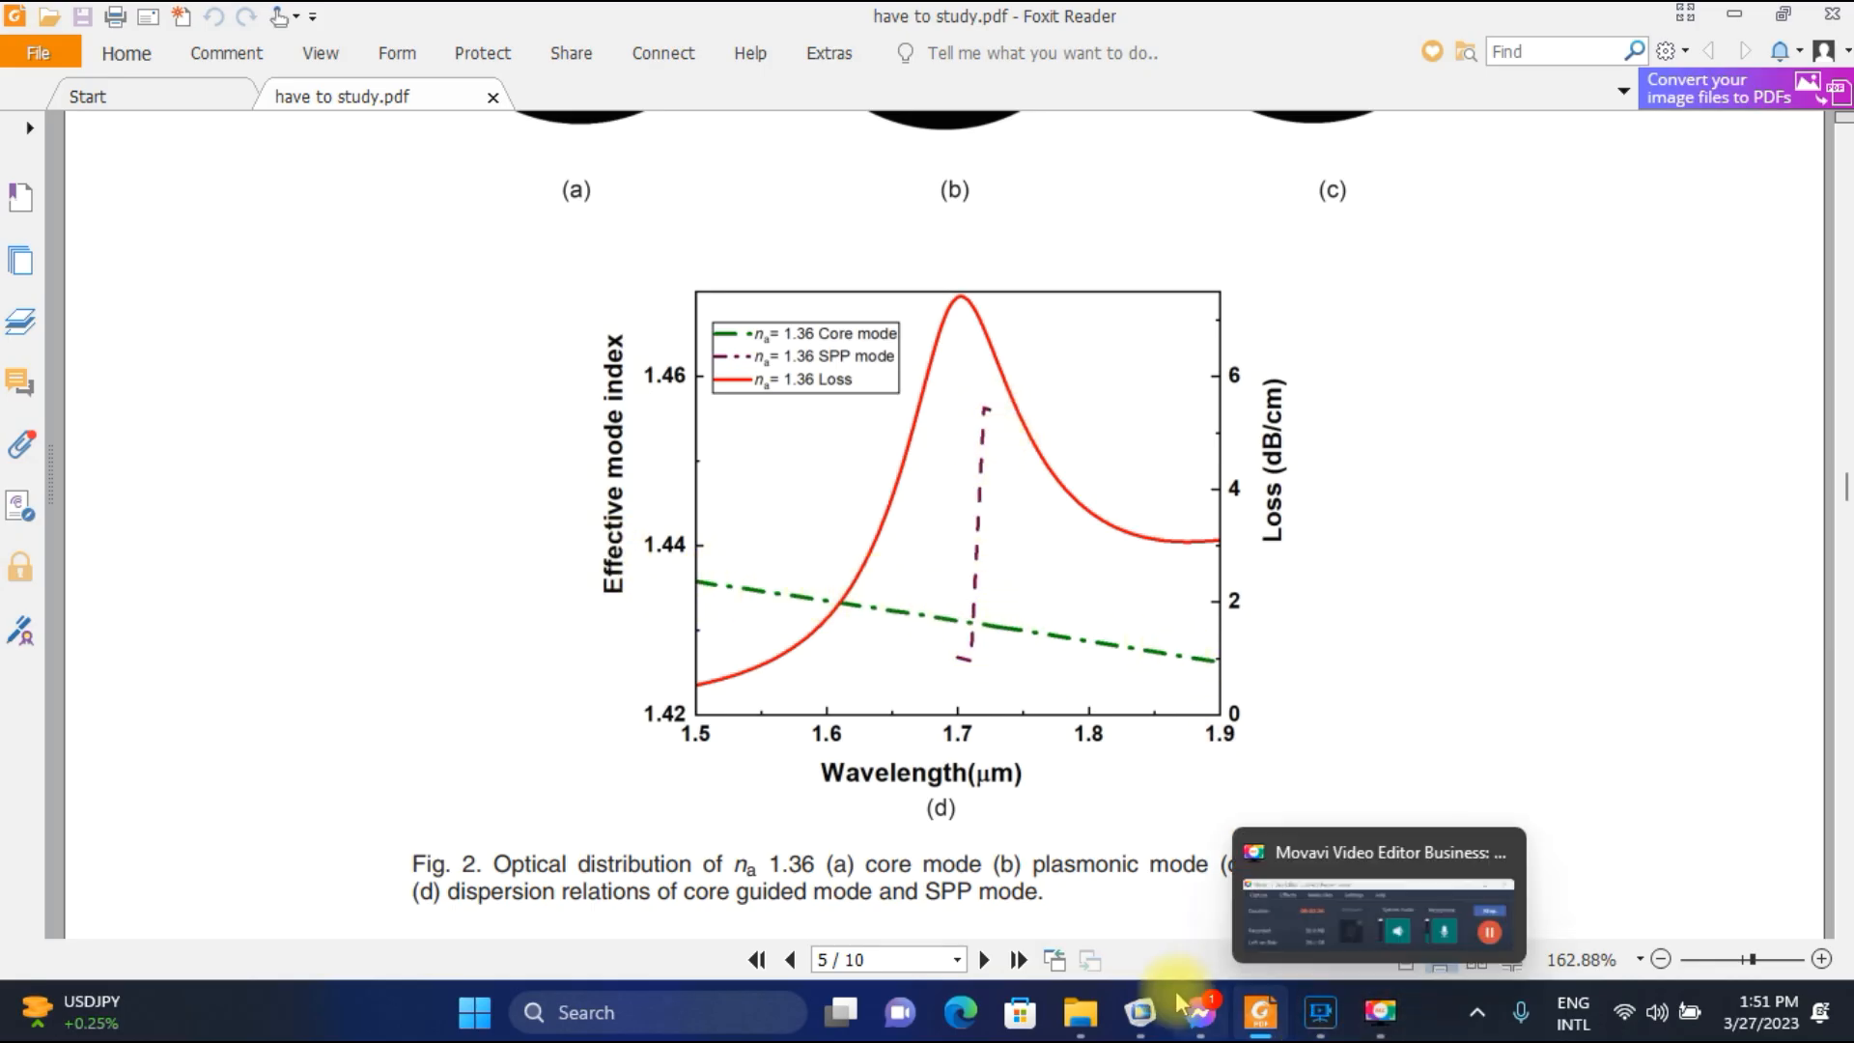
# Return to COMSOL and plot the Electric Field (ewfd) group for the opw parameter value 1.72E-6.
pyautogui.click(1140, 1011)
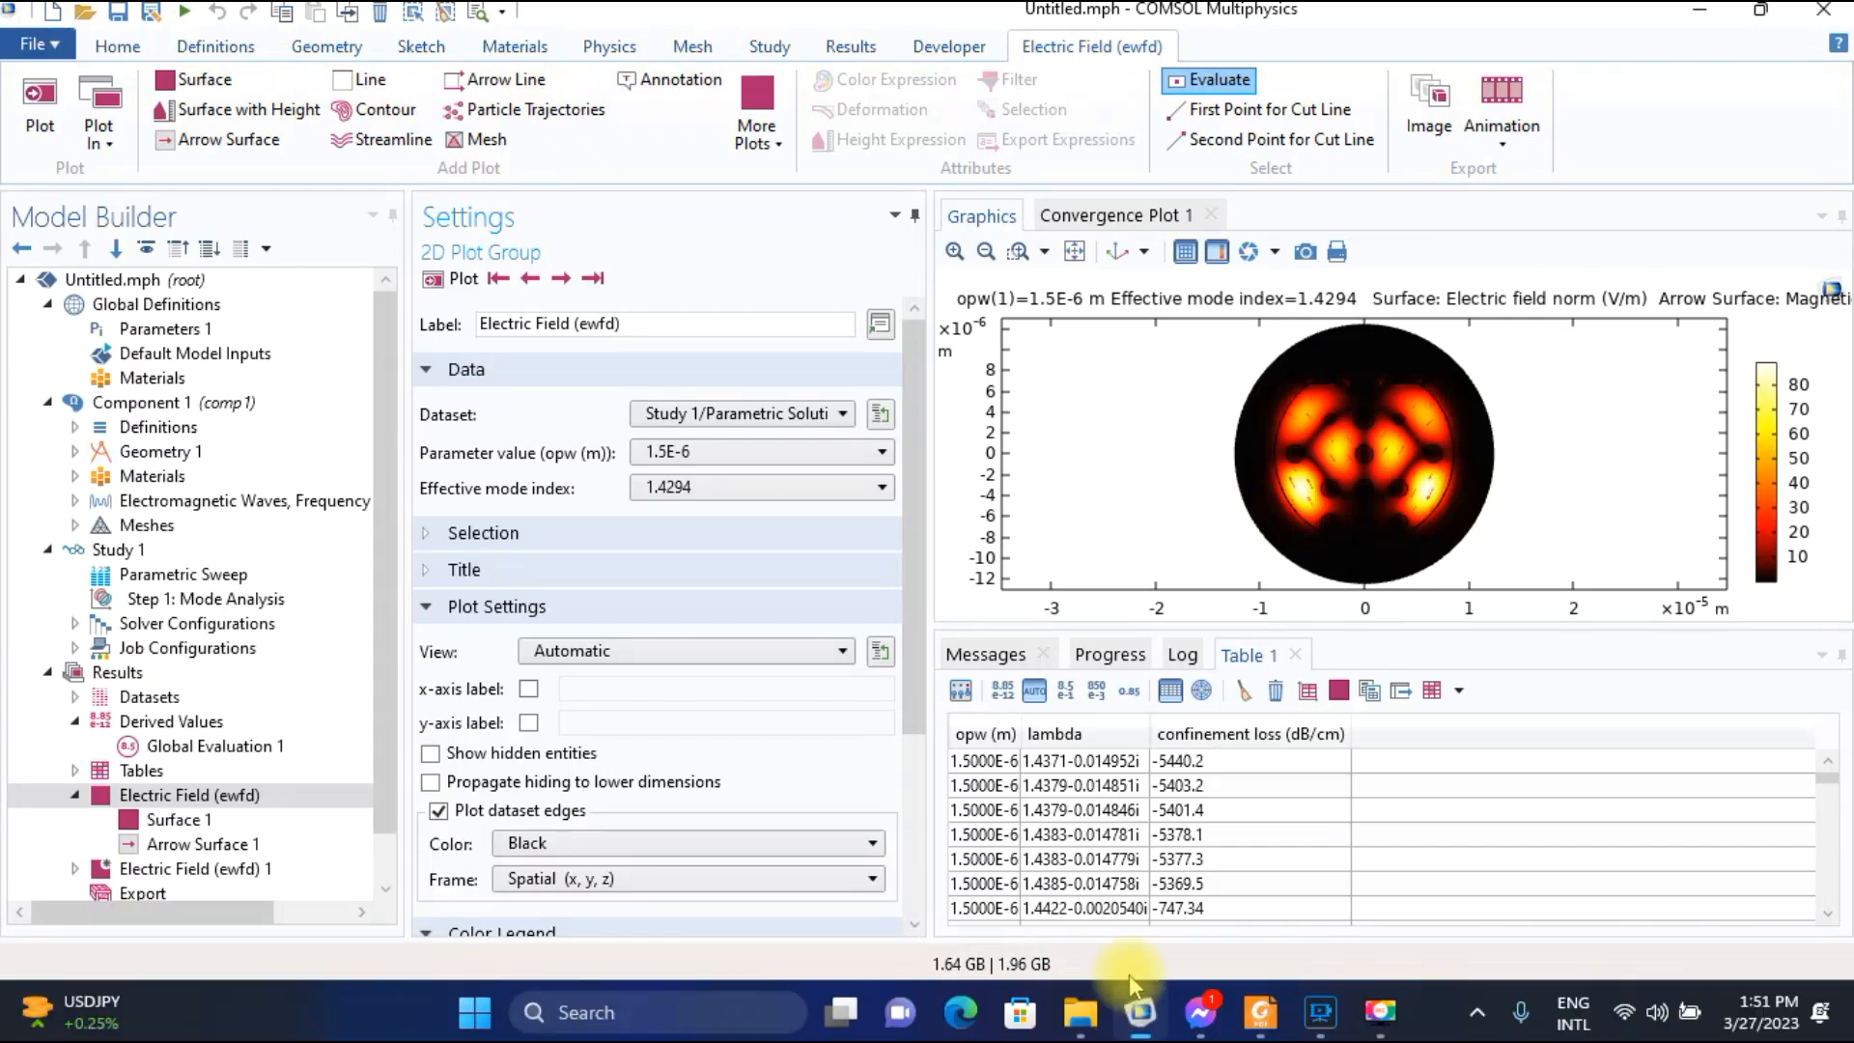
pyautogui.click(746, 451)
pyautogui.scroll(-5, 736, 660)
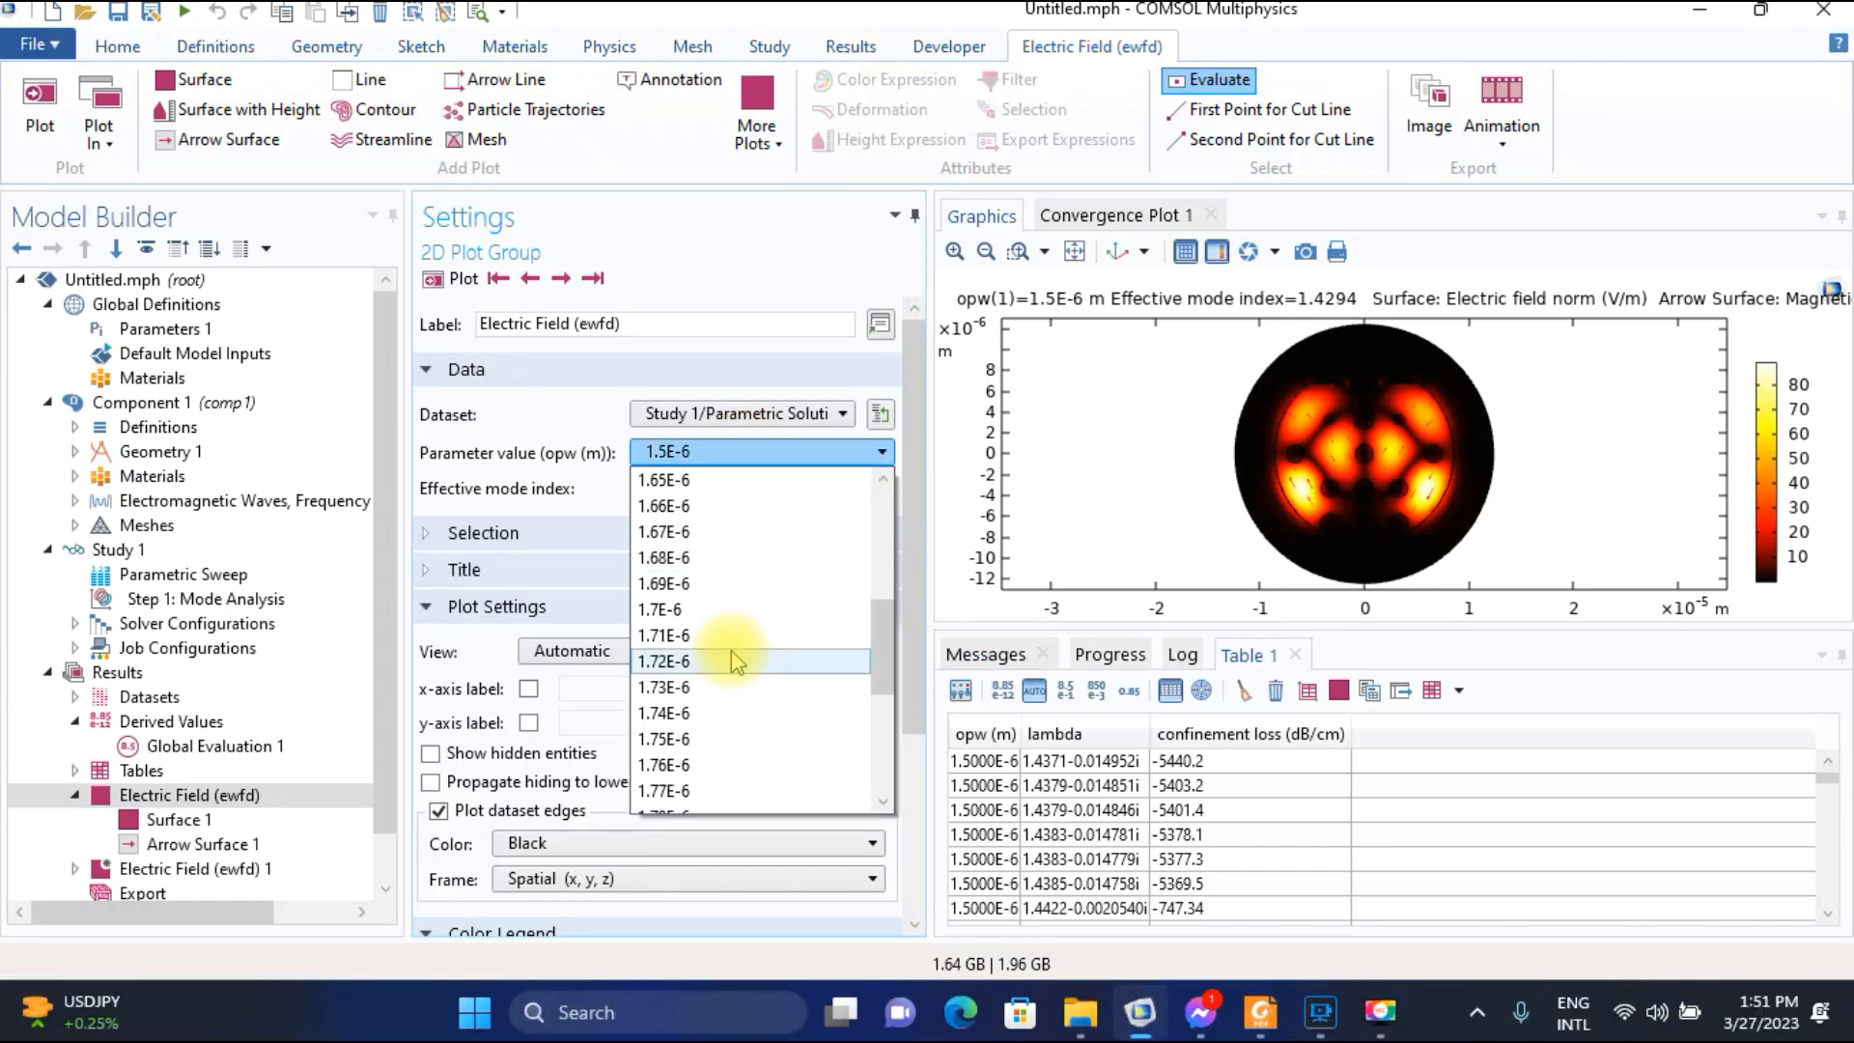
pyautogui.click(712, 662)
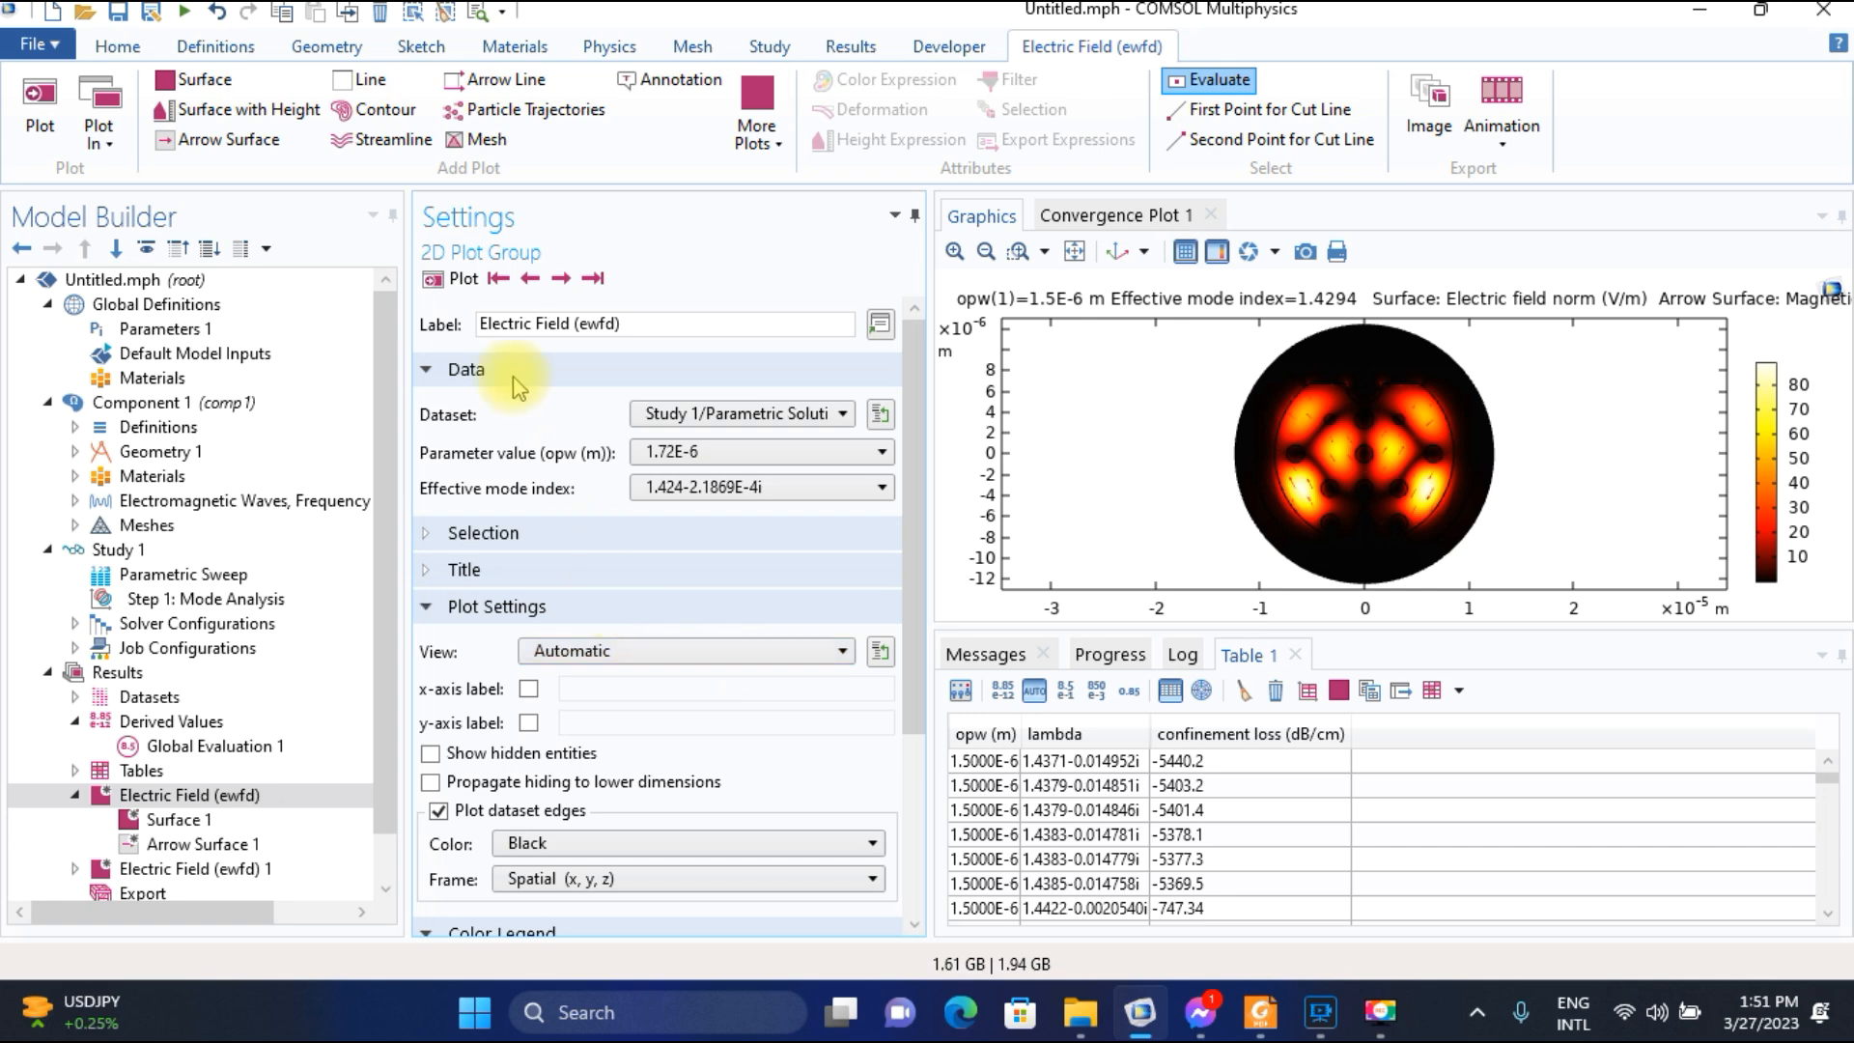
pyautogui.click(460, 279)
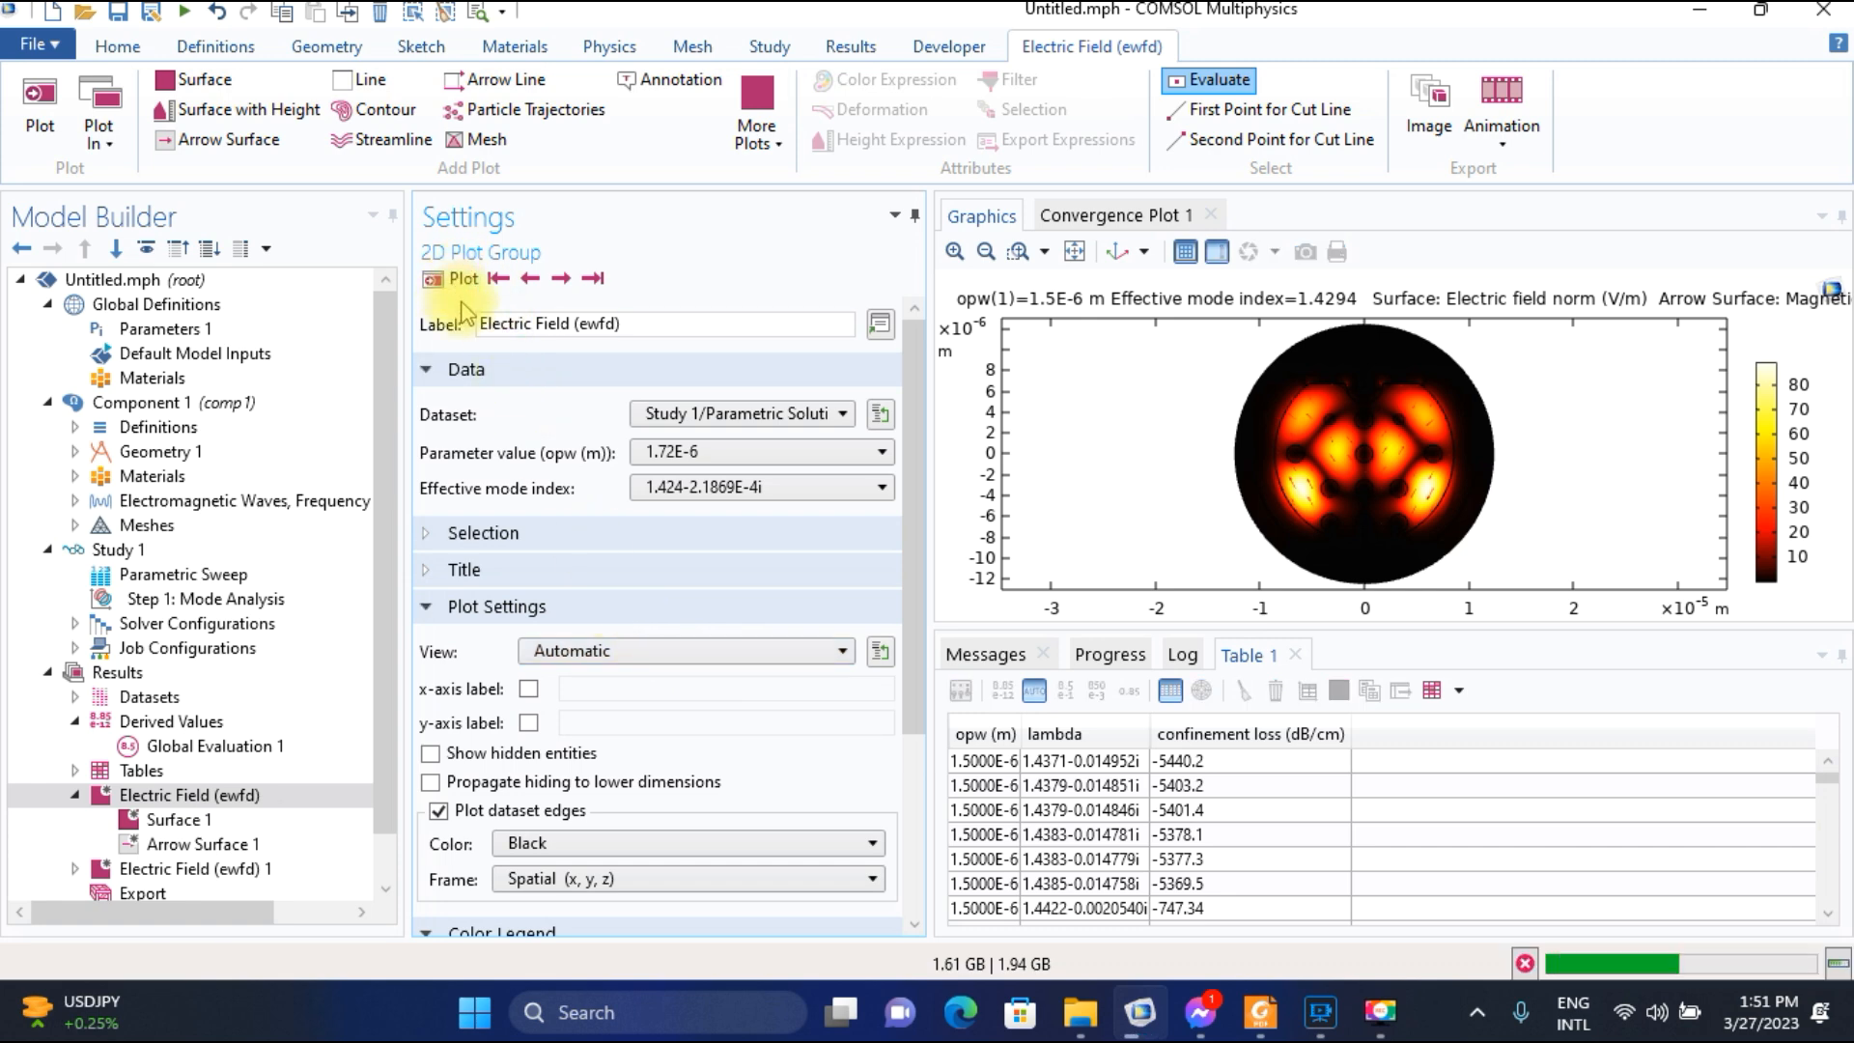
# Step through the modes at opw 1.72E-6 to effective mode index 1.4307-1.6738E-5i and compare the field with the paper's Fig. 2.
pyautogui.click(562, 280)
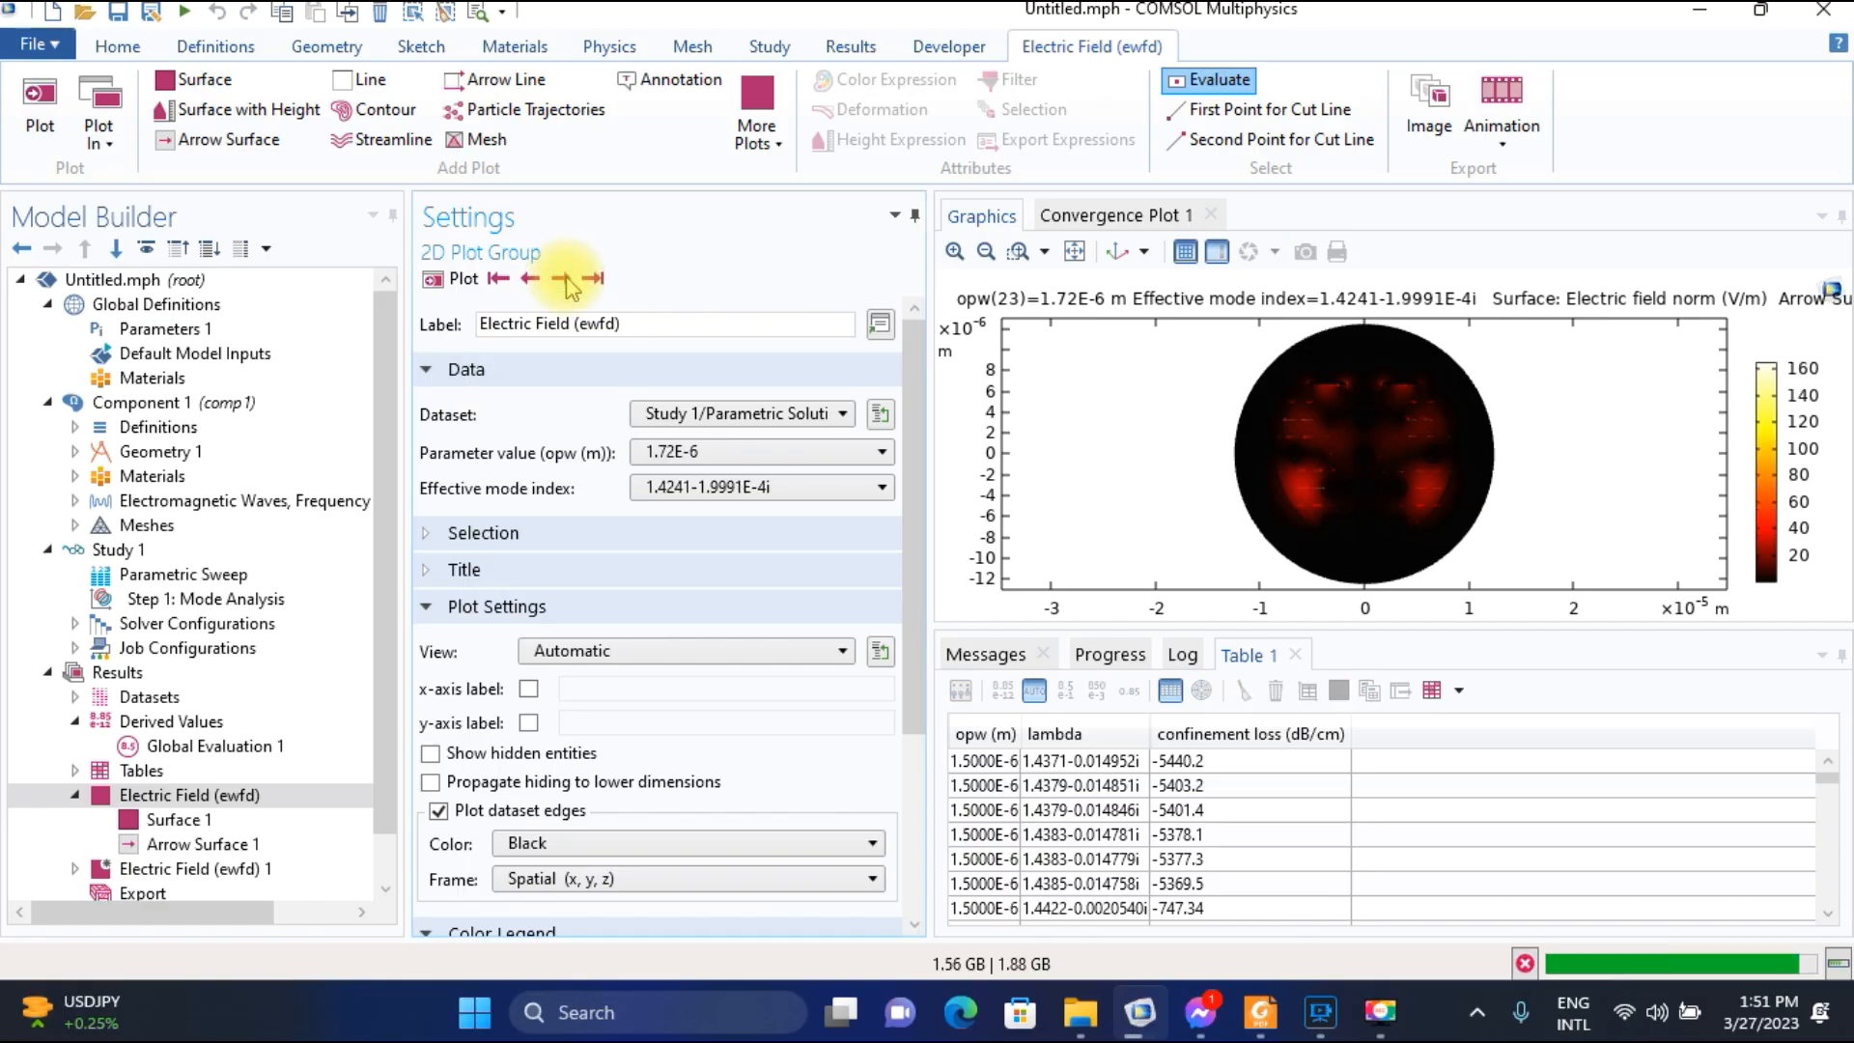
pyautogui.click(562, 280)
pyautogui.click(562, 280)
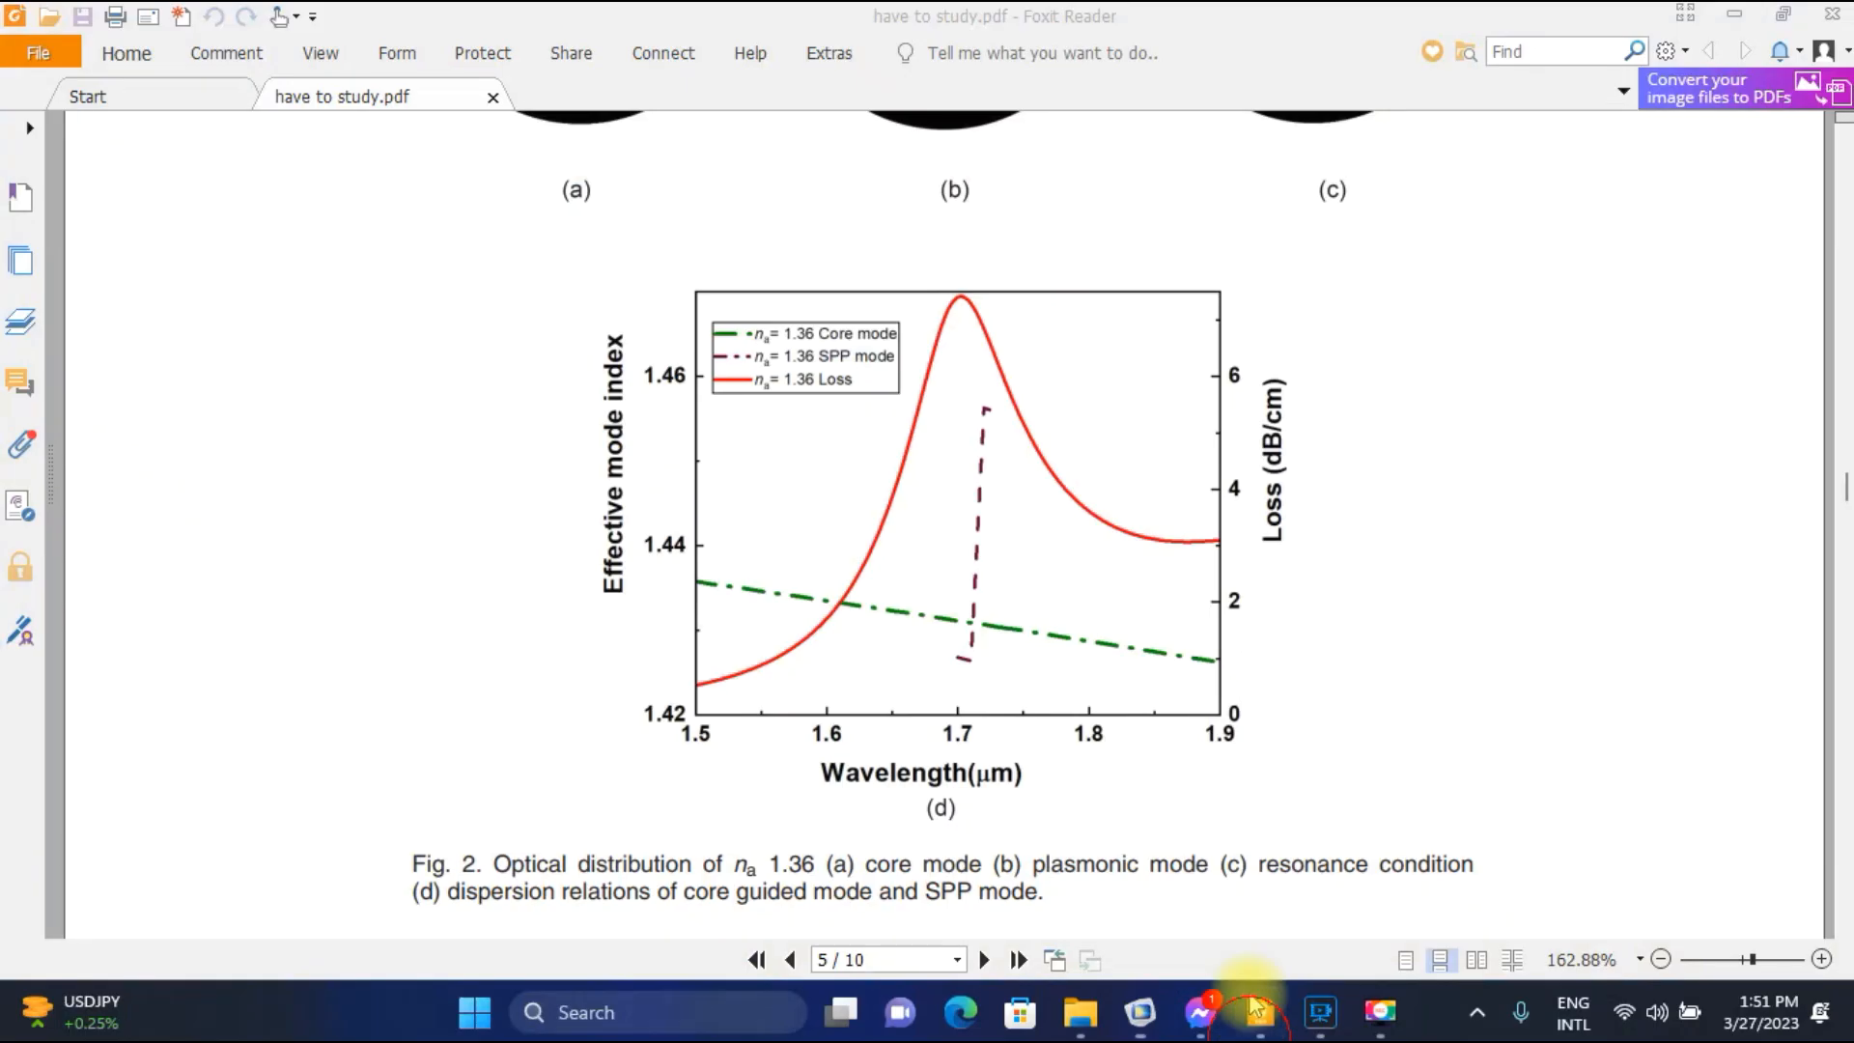
pyautogui.click(1258, 1011)
pyautogui.scroll(3, 1283, 338)
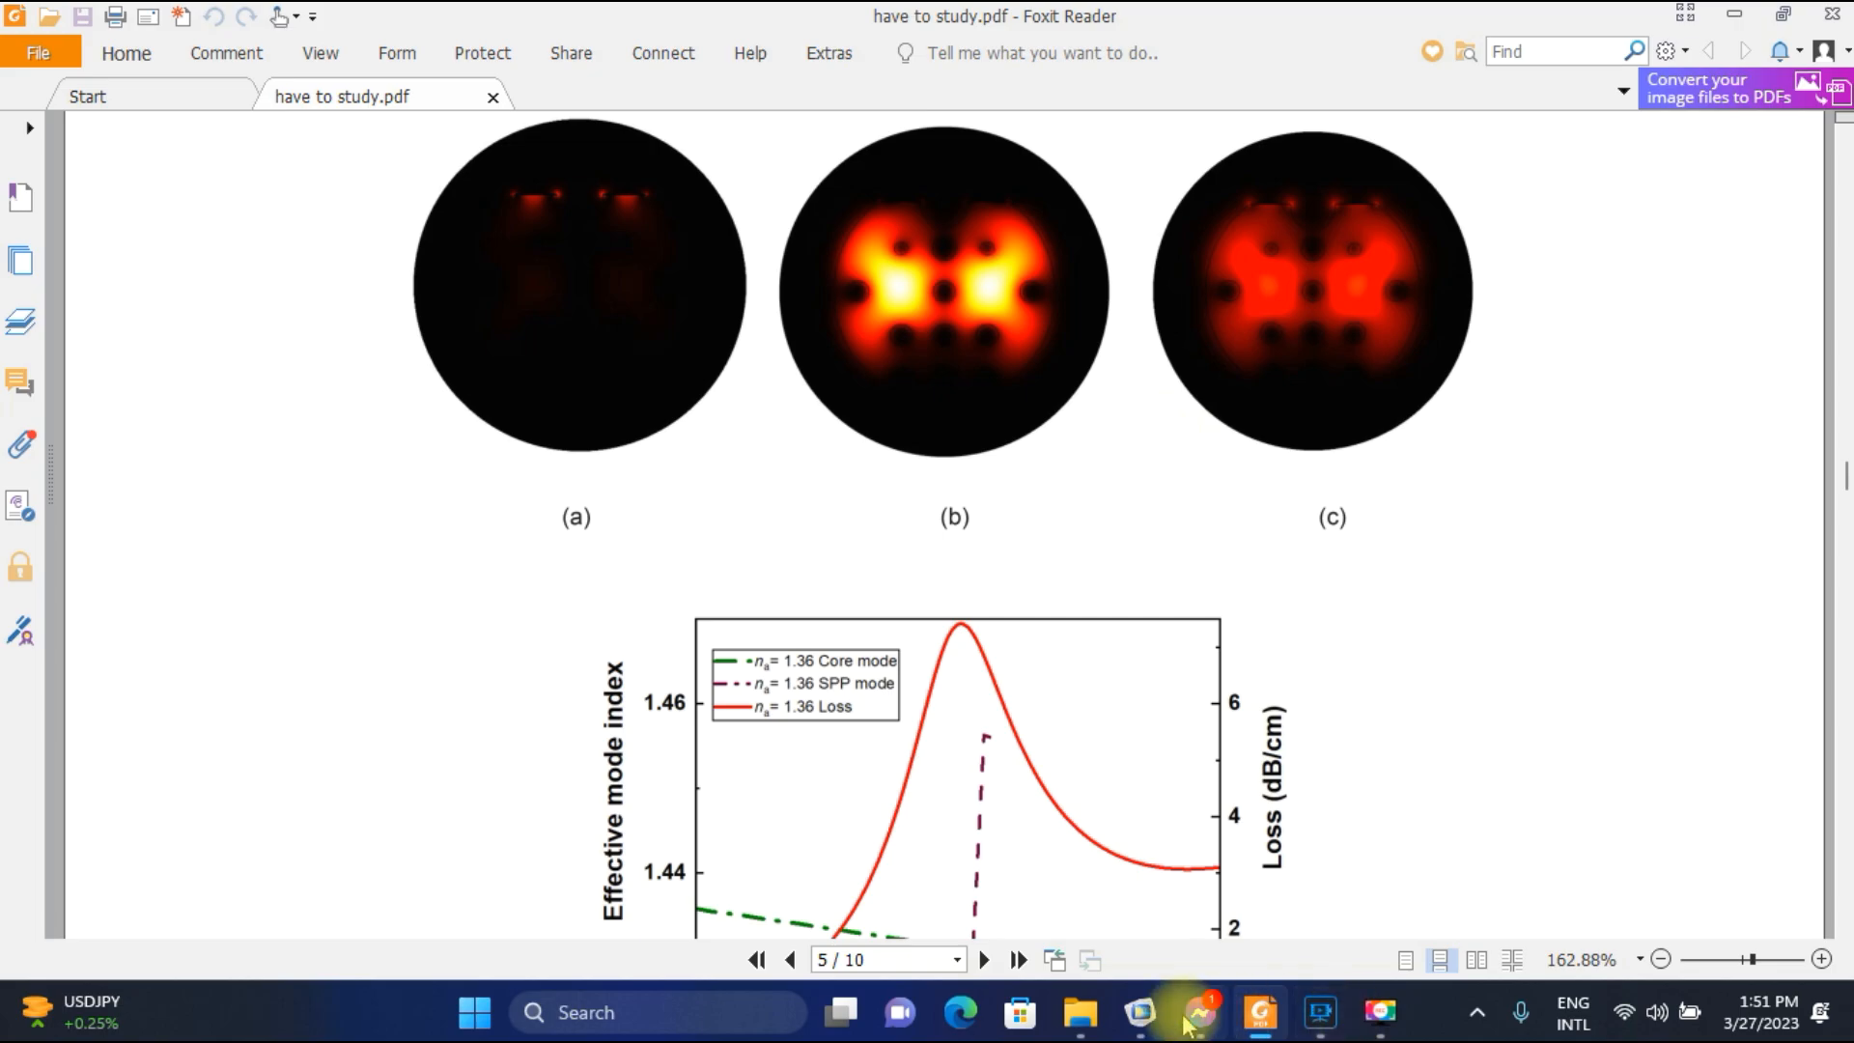
pyautogui.click(1140, 1011)
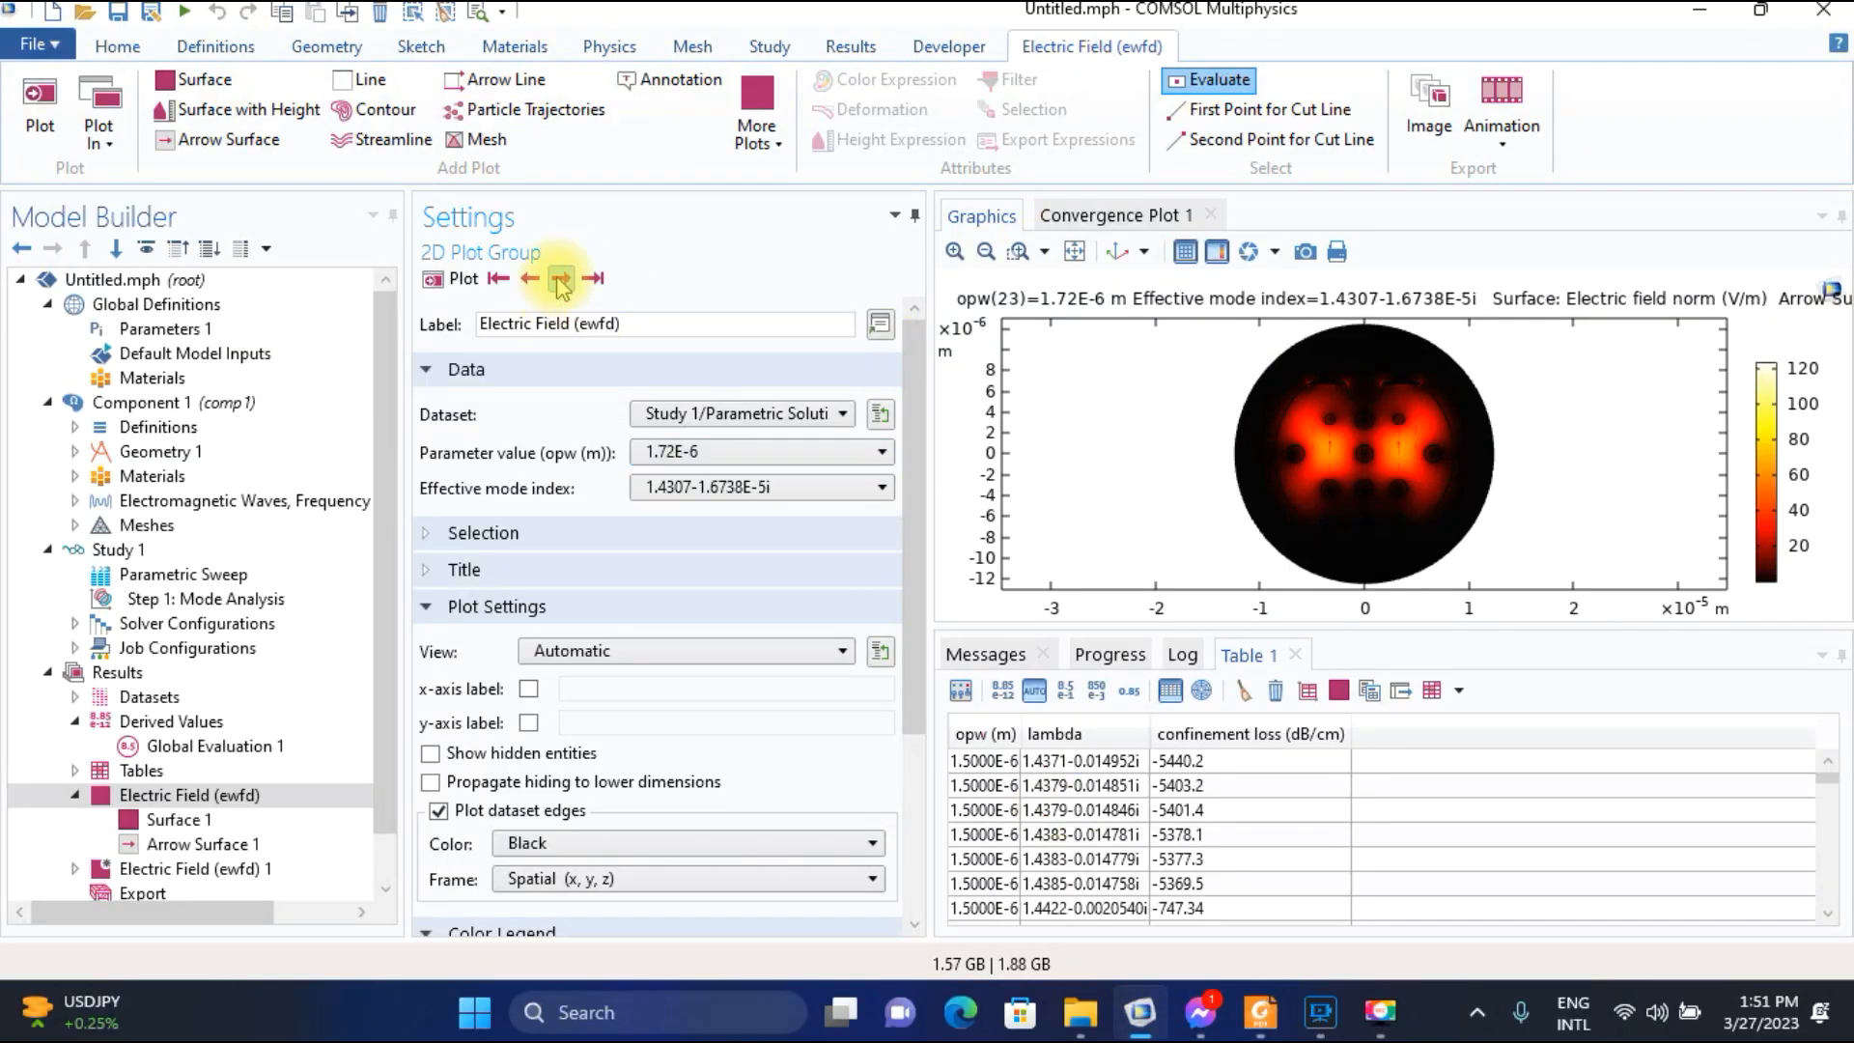
# Browse the modes neighbouring effective mode index 1.4307-1.6738E-5i at opw 1.72E-6 to compare their electric fields.
pyautogui.click(560, 279)
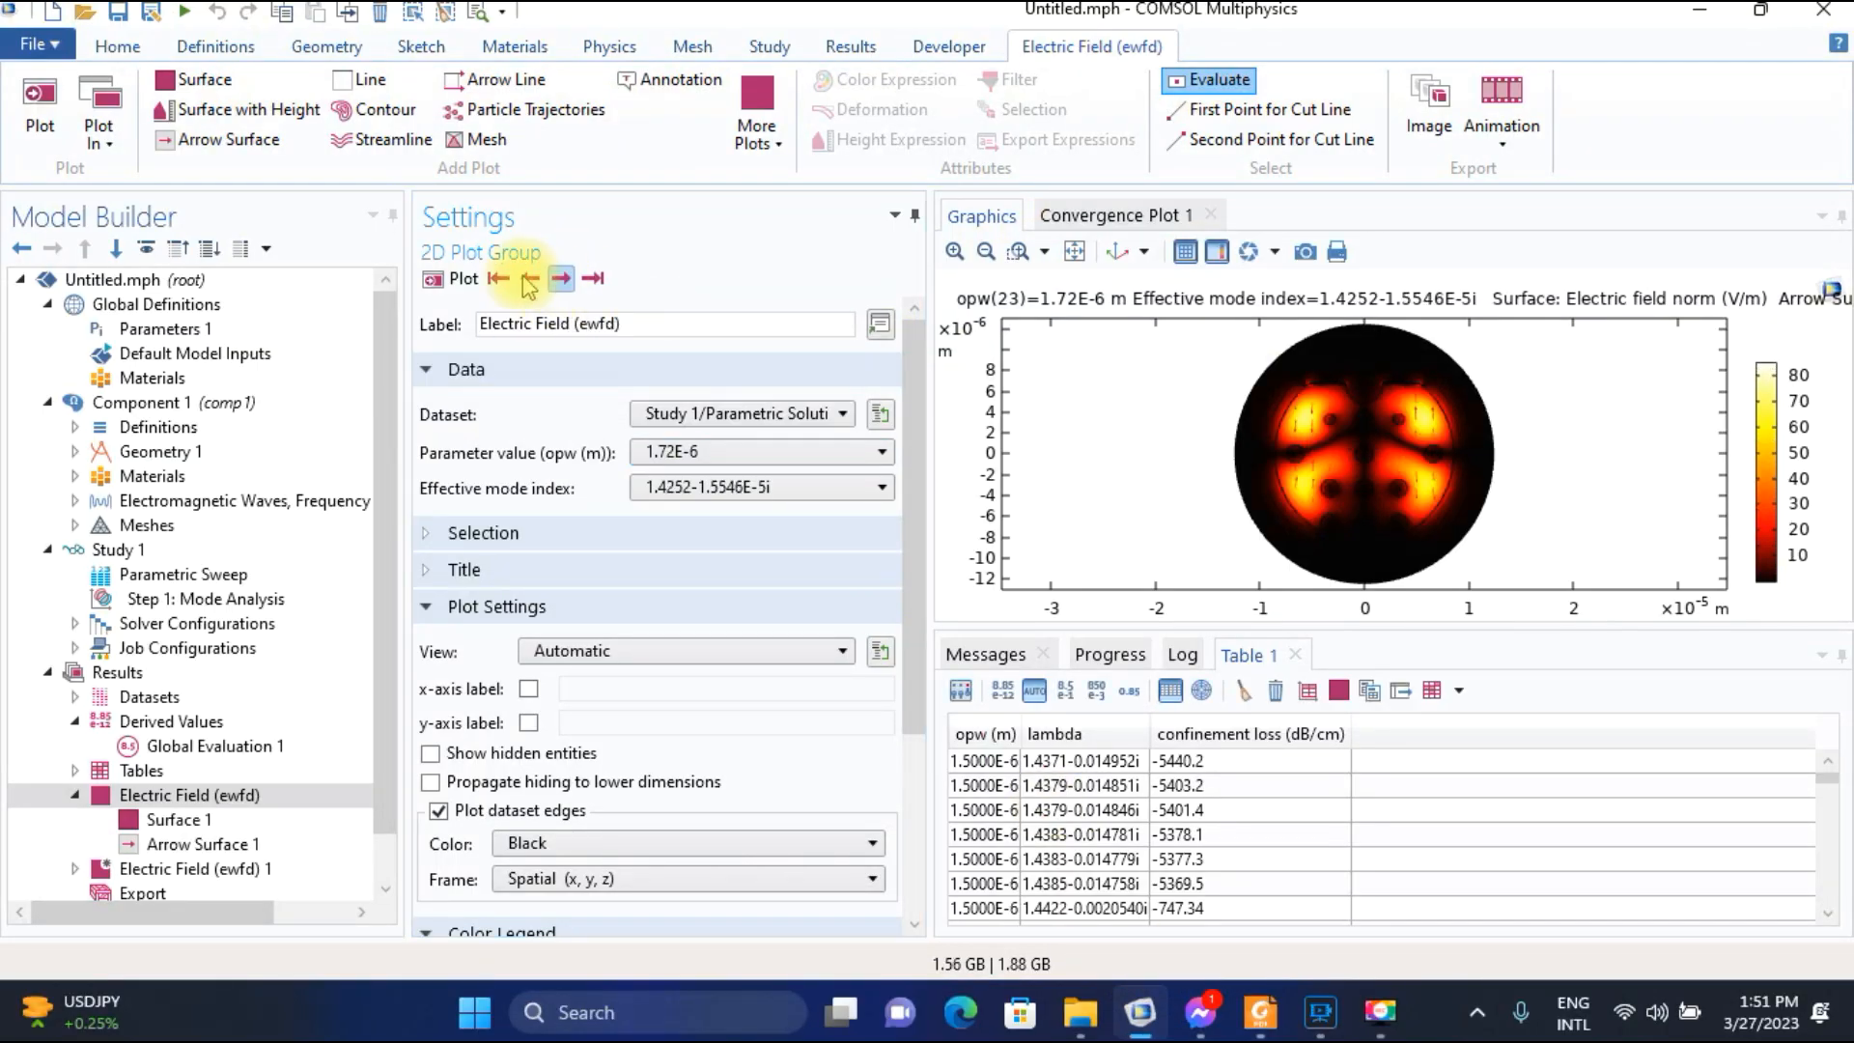
pyautogui.click(530, 279)
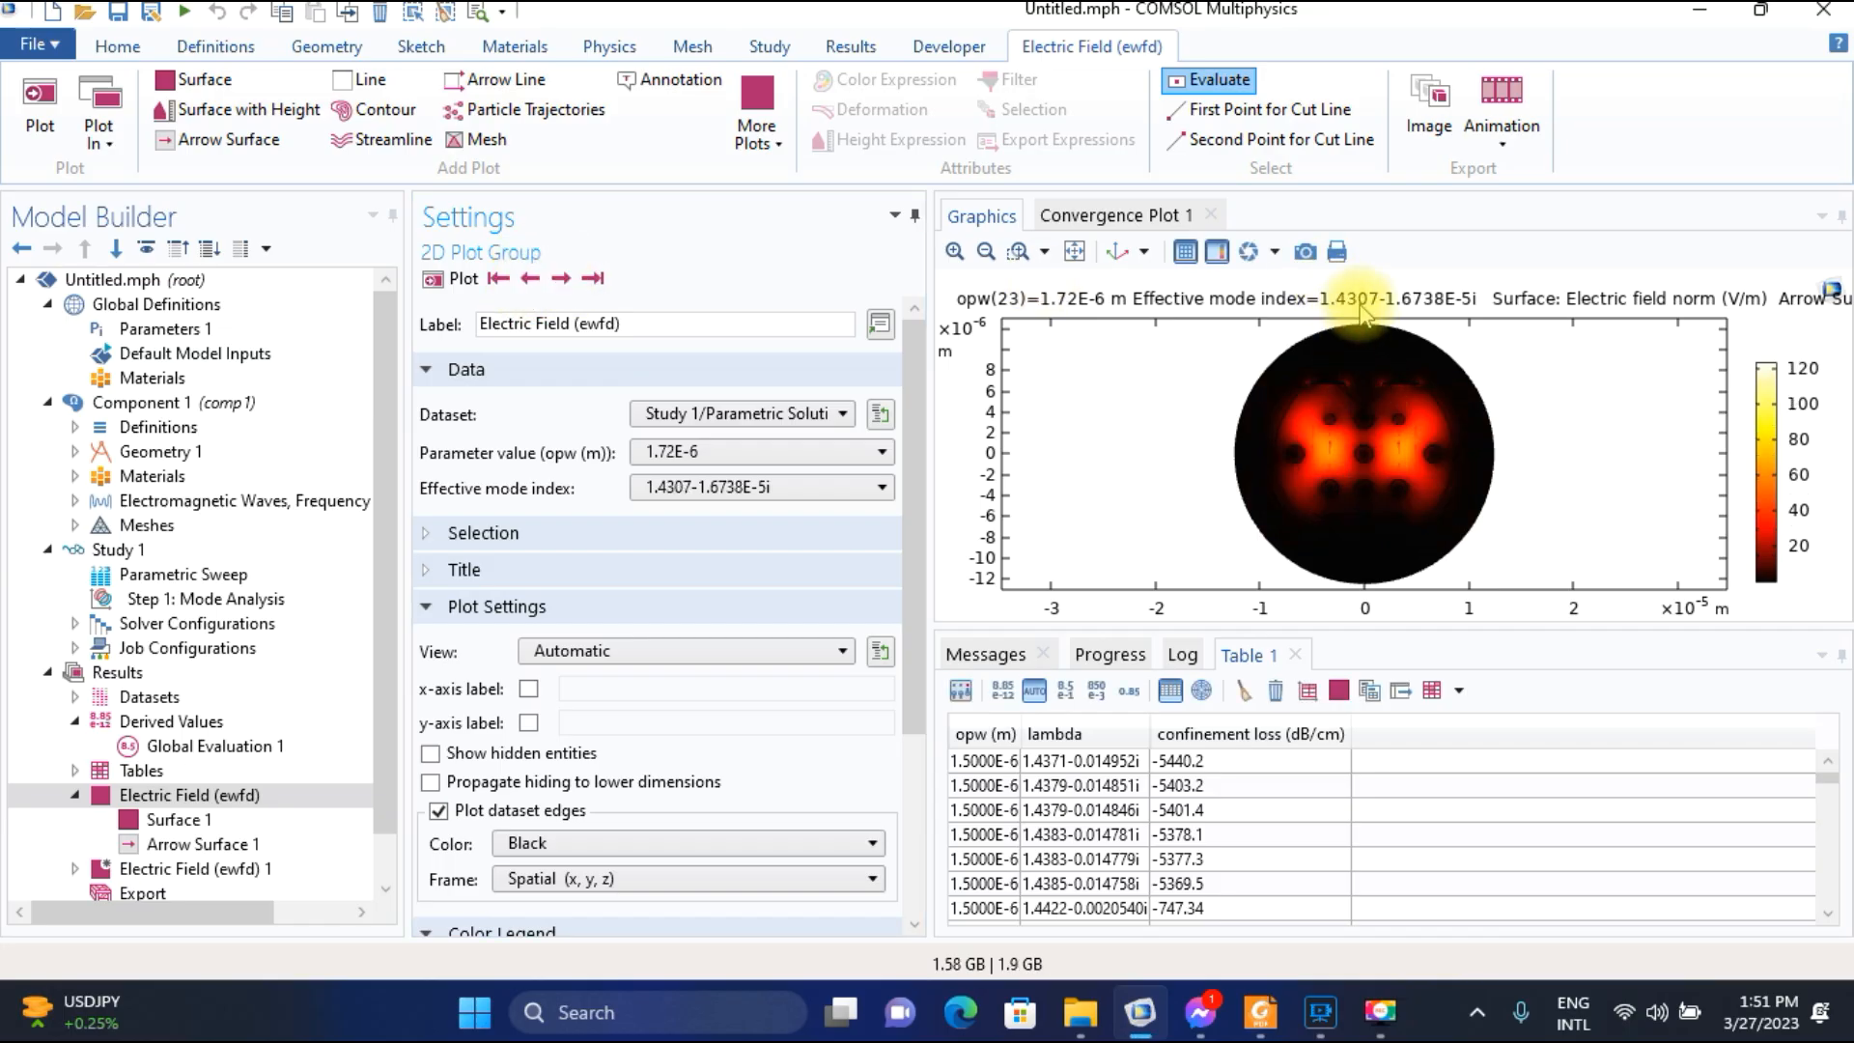
pyautogui.click(568, 279)
pyautogui.click(568, 279)
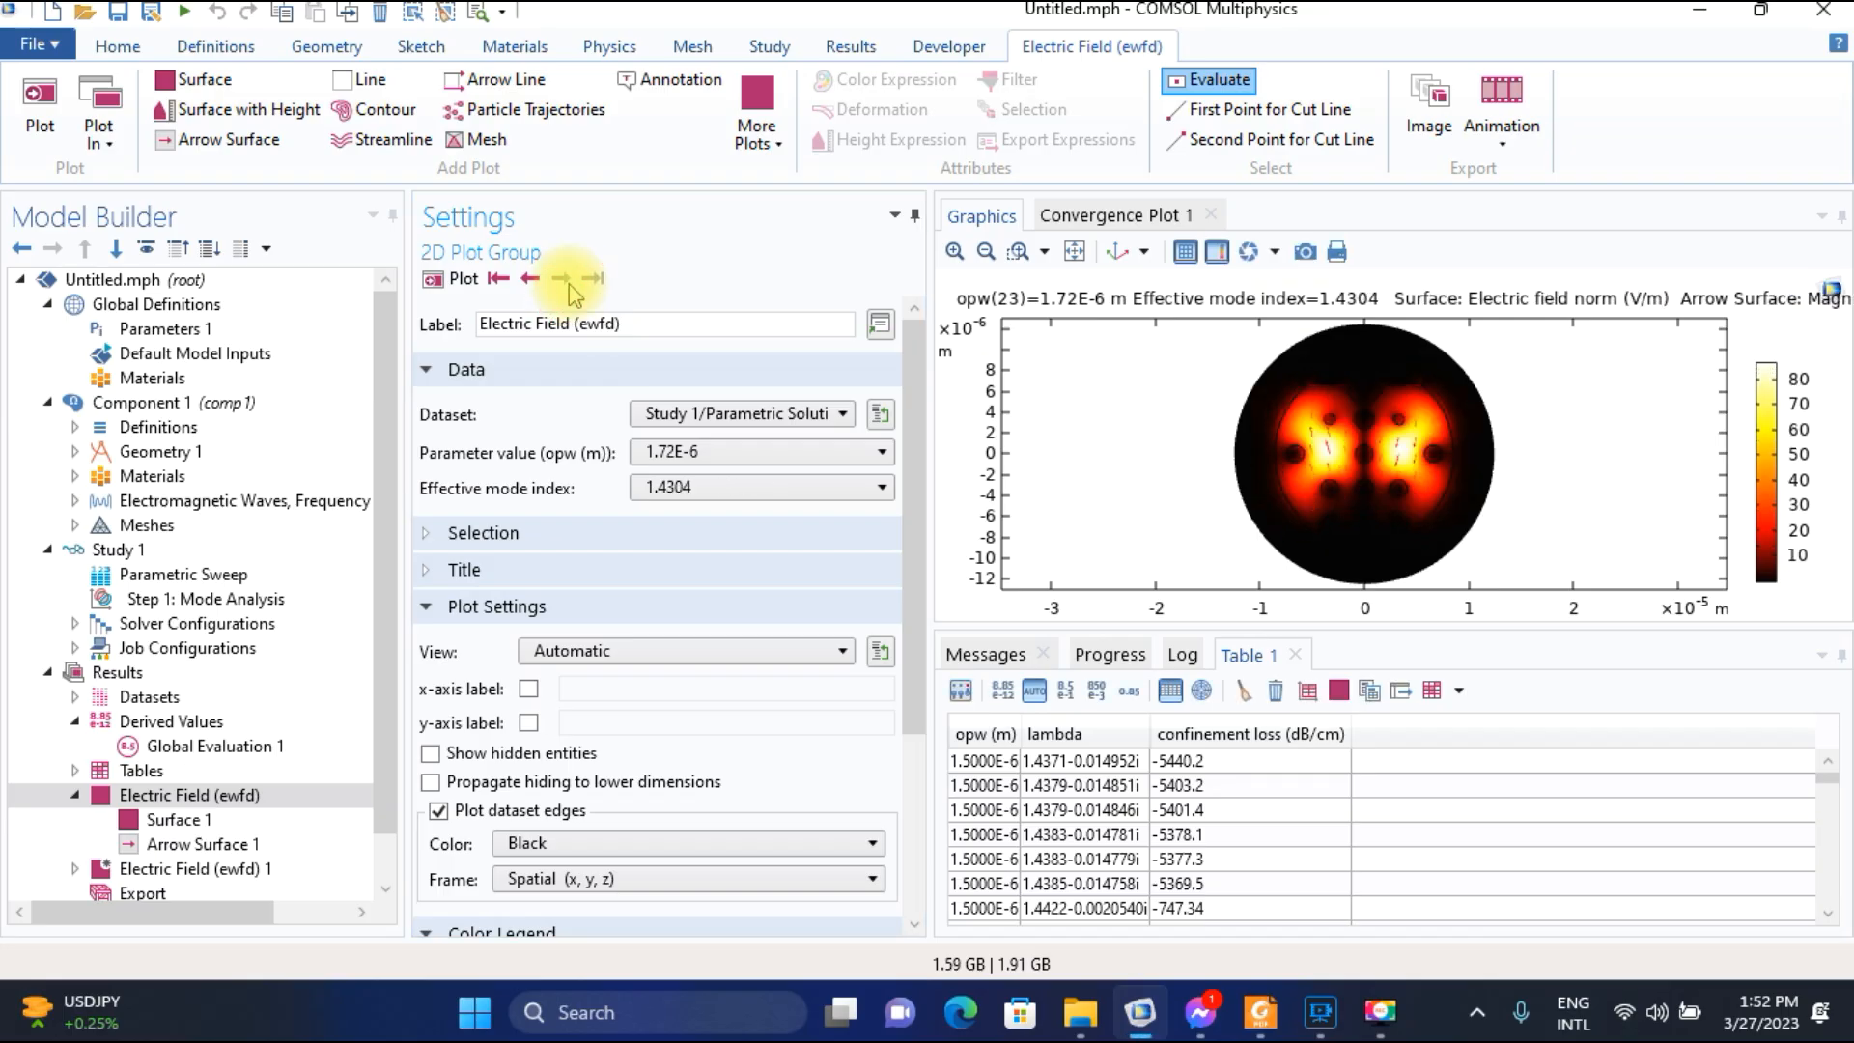
# Step back through the modes at opw 1.72E-6 to effective mode index 1.4284-0.0013557i and compare their electric fields.
pyautogui.click(528, 279)
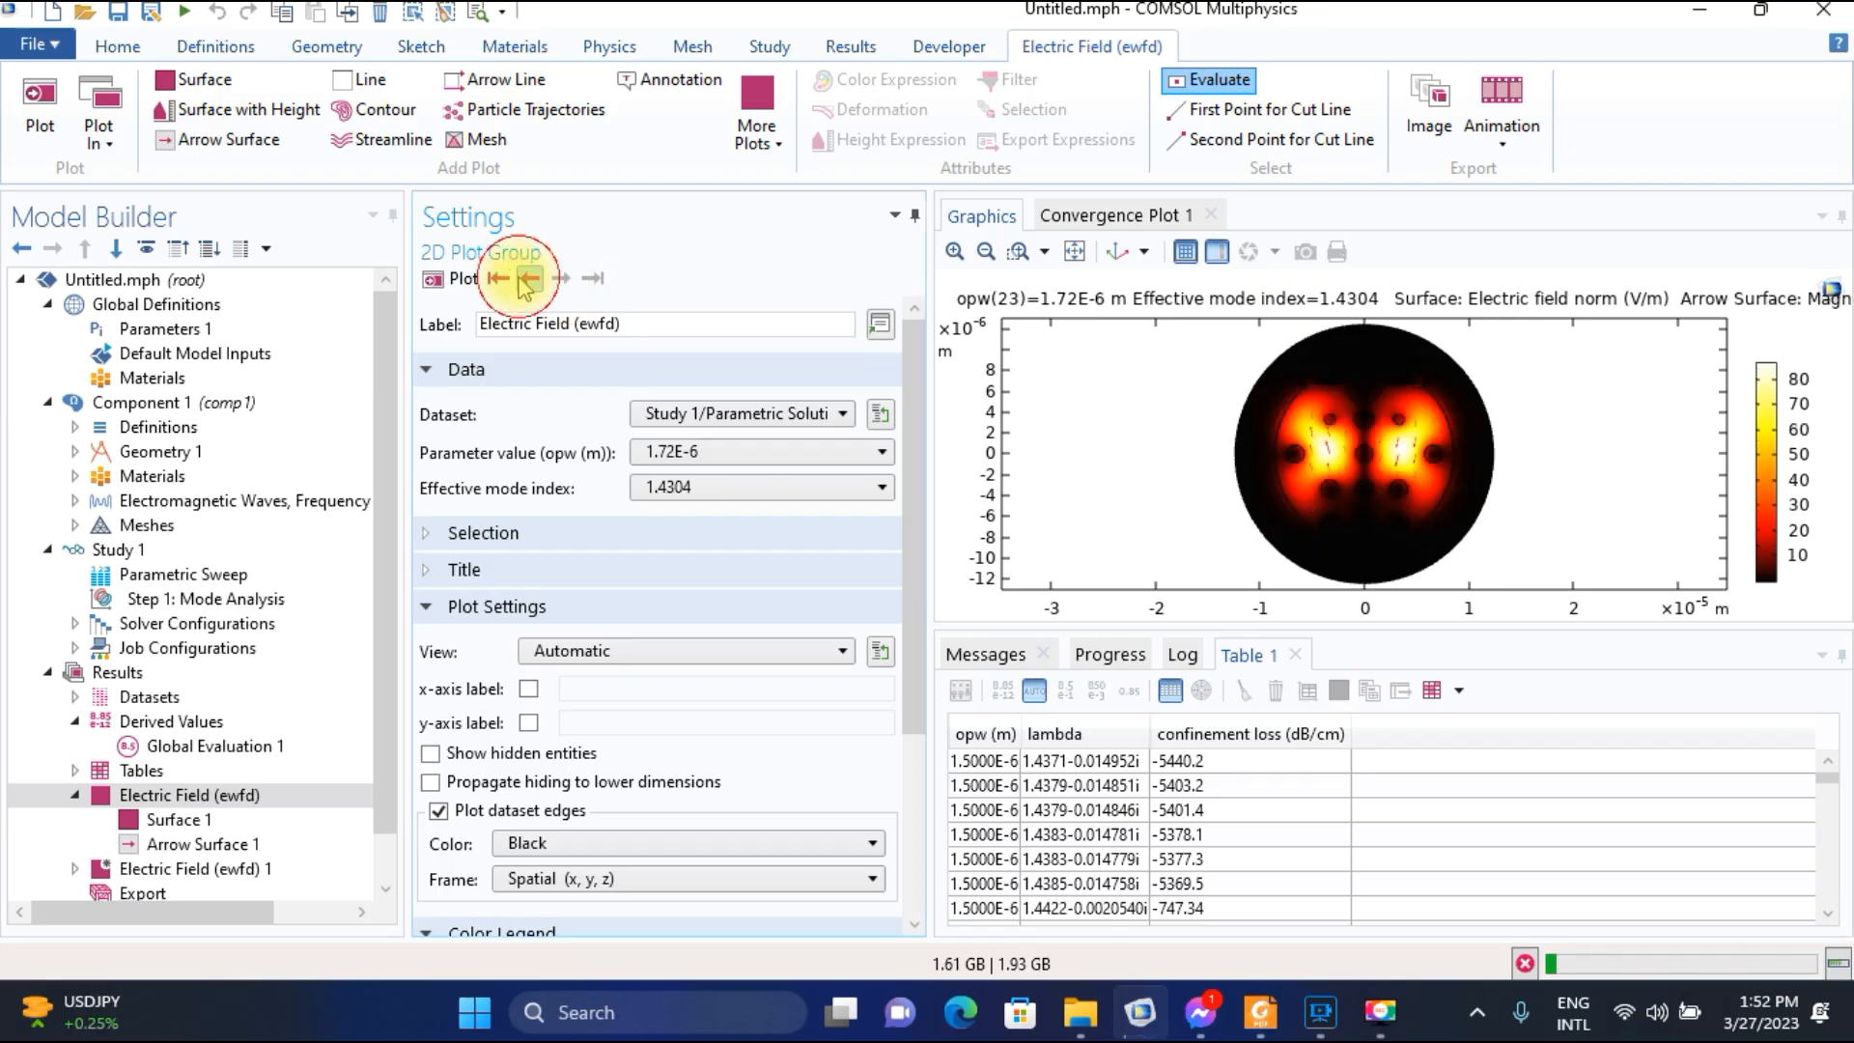
pyautogui.click(530, 279)
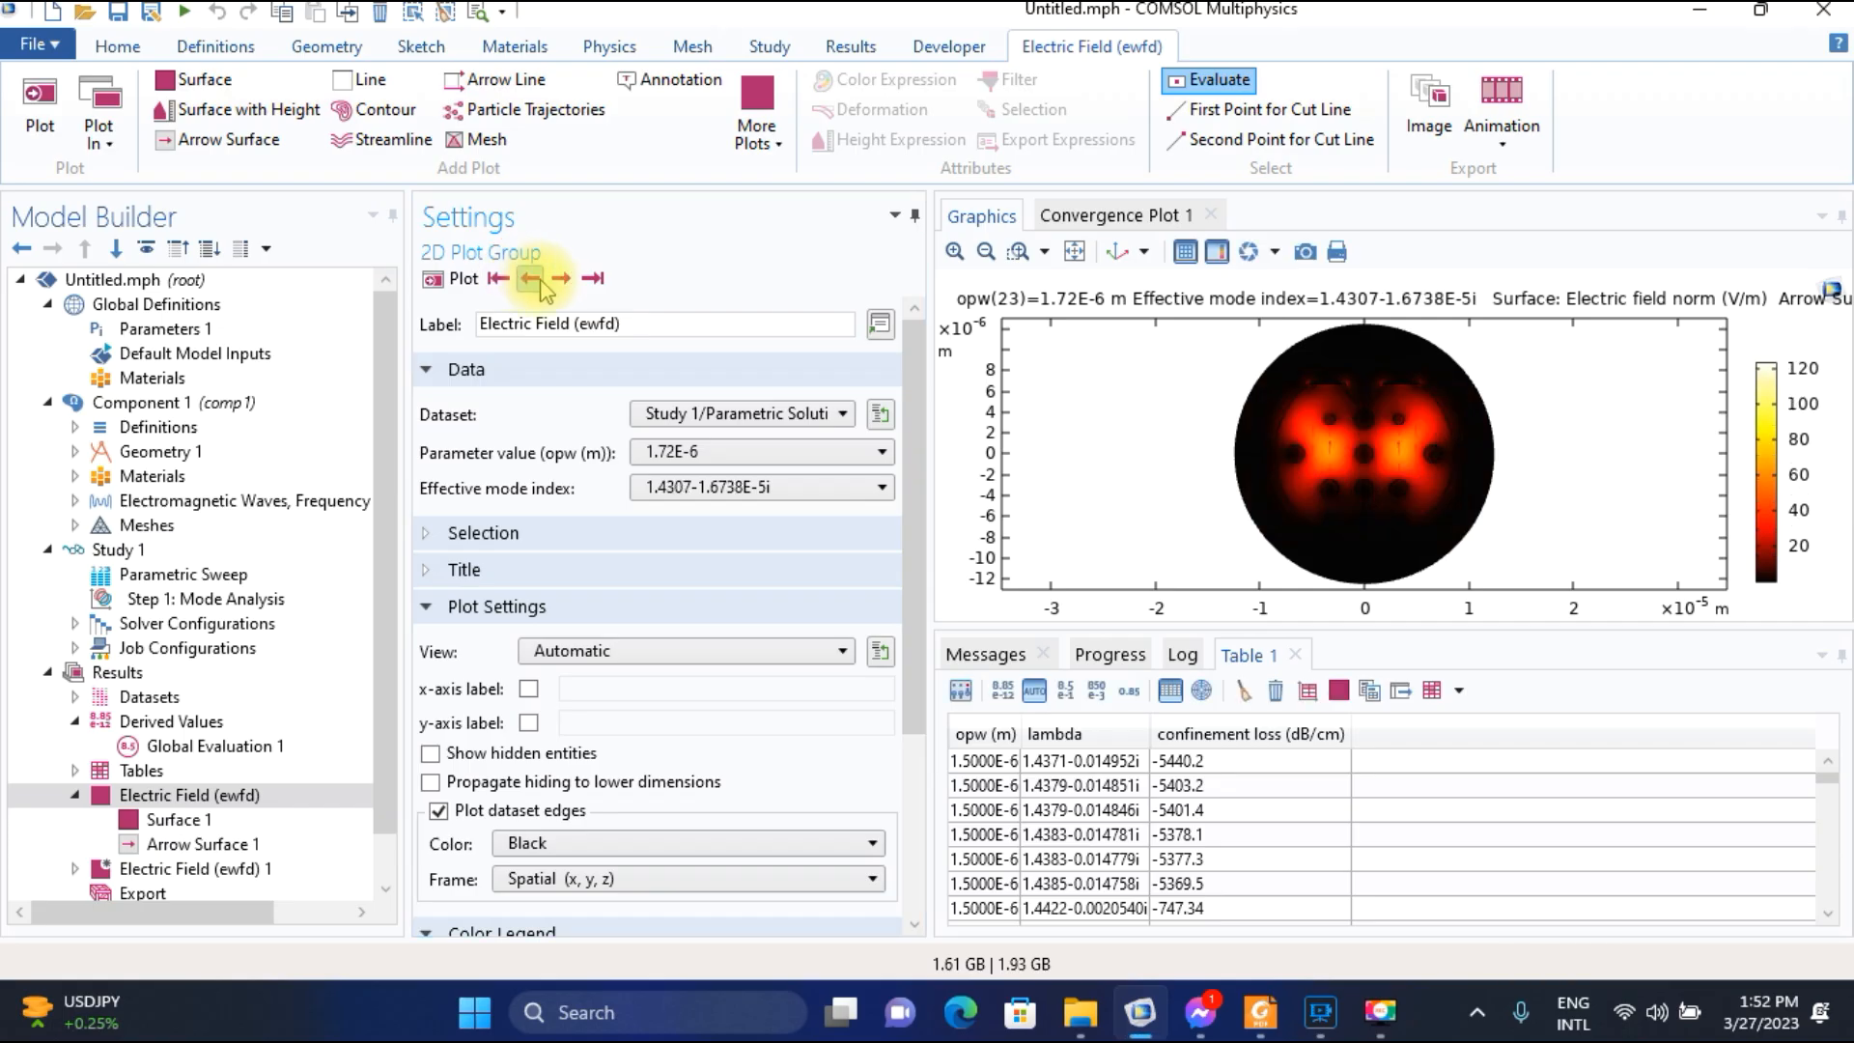
pyautogui.click(531, 280)
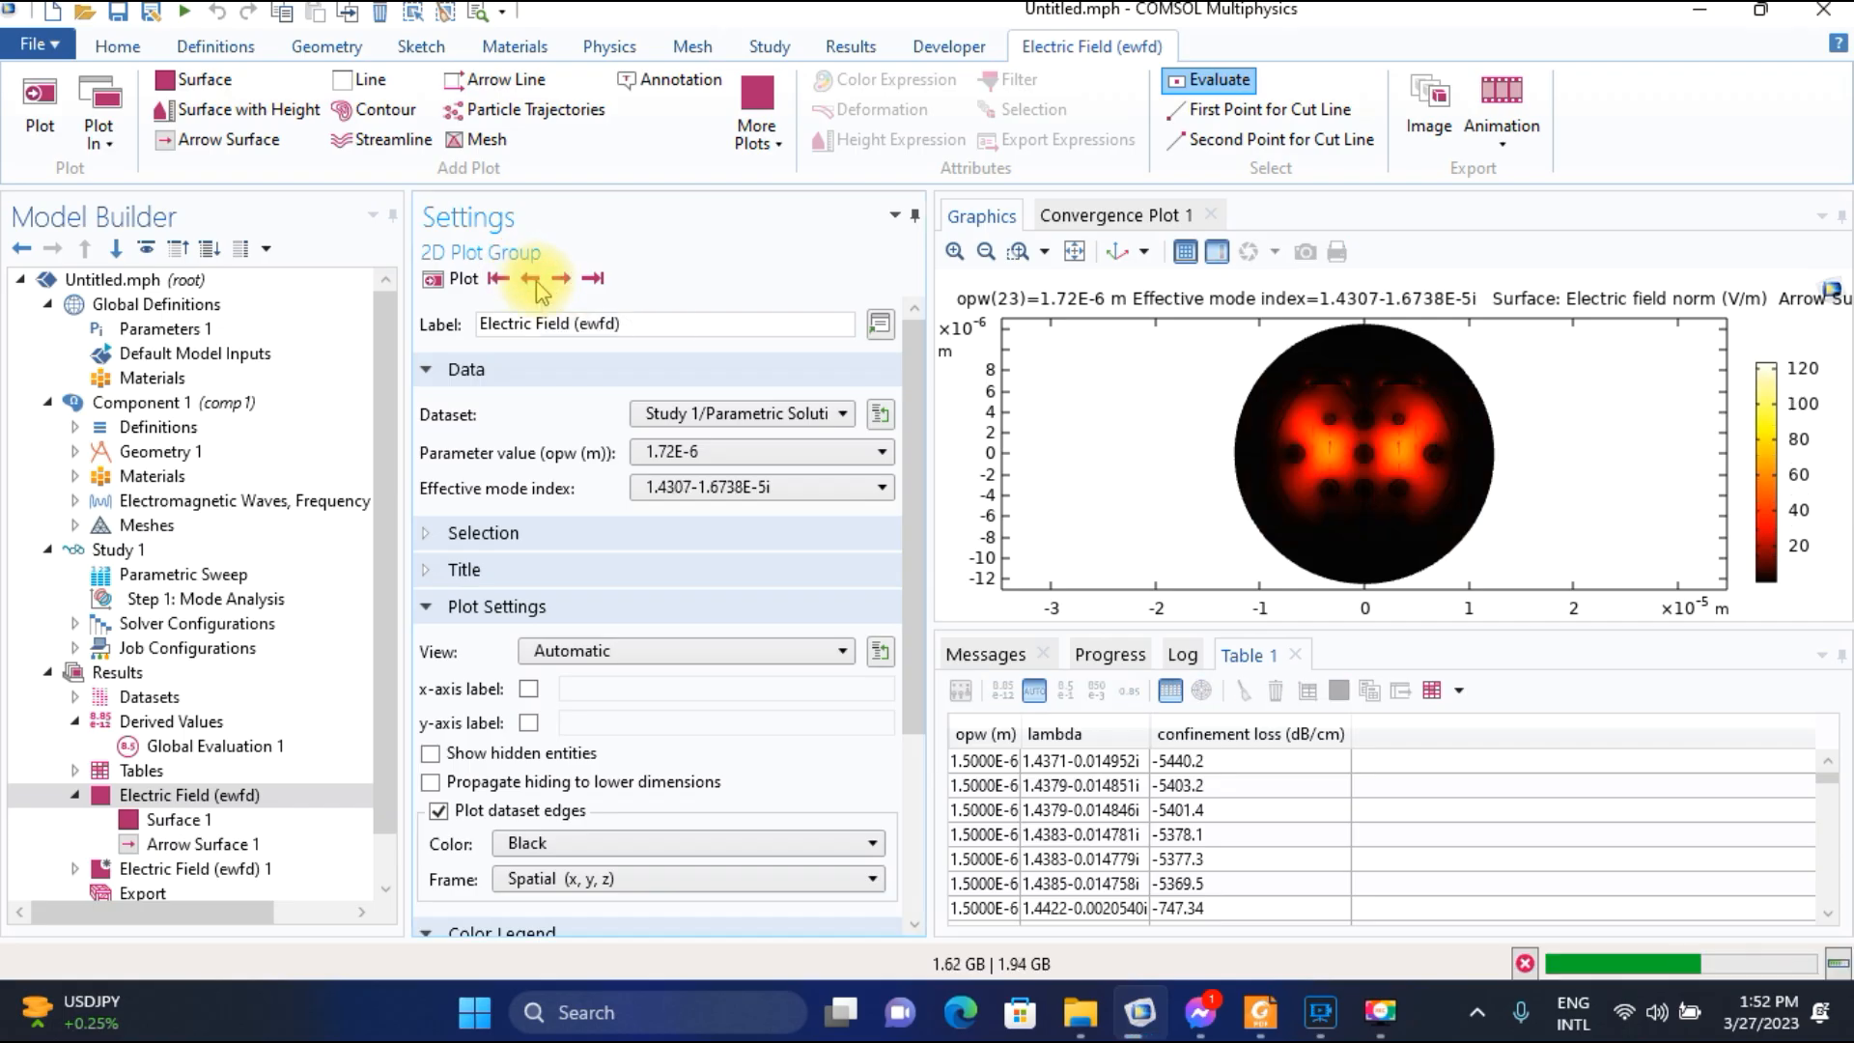
pyautogui.click(531, 280)
pyautogui.click(531, 279)
pyautogui.click(531, 280)
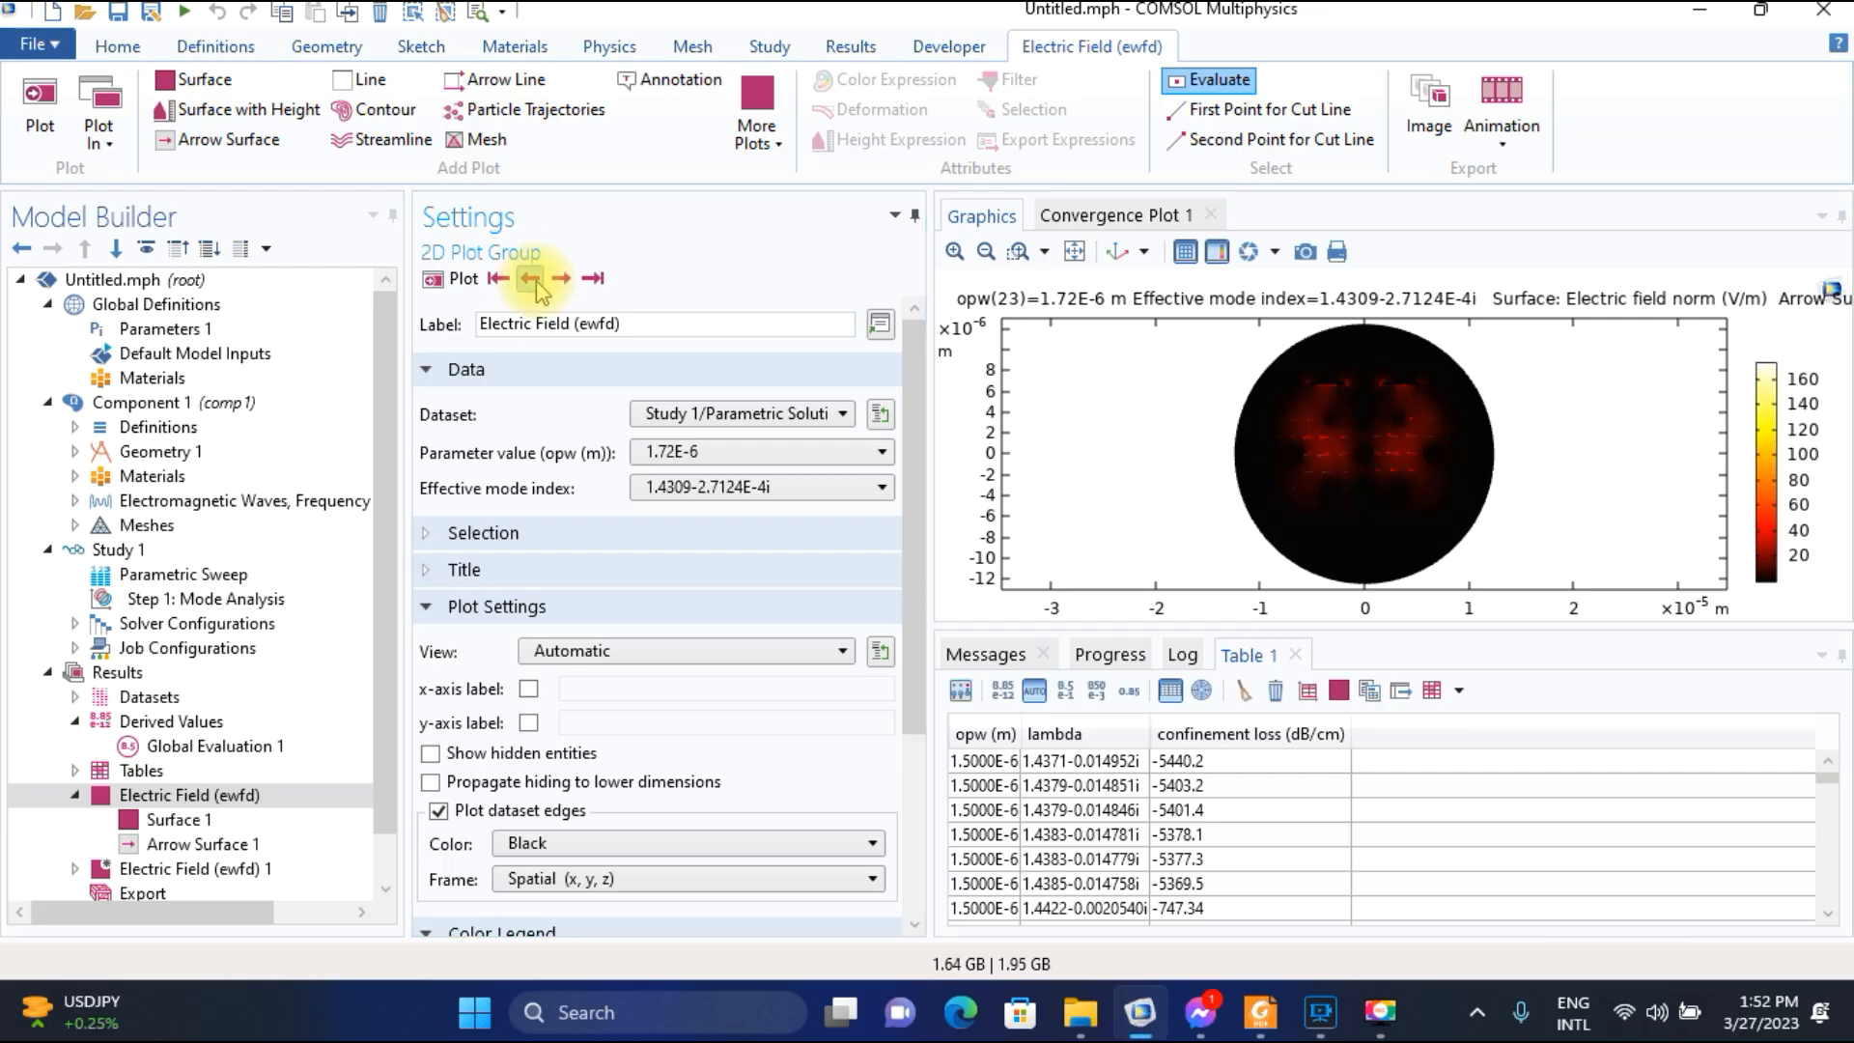
pyautogui.click(533, 282)
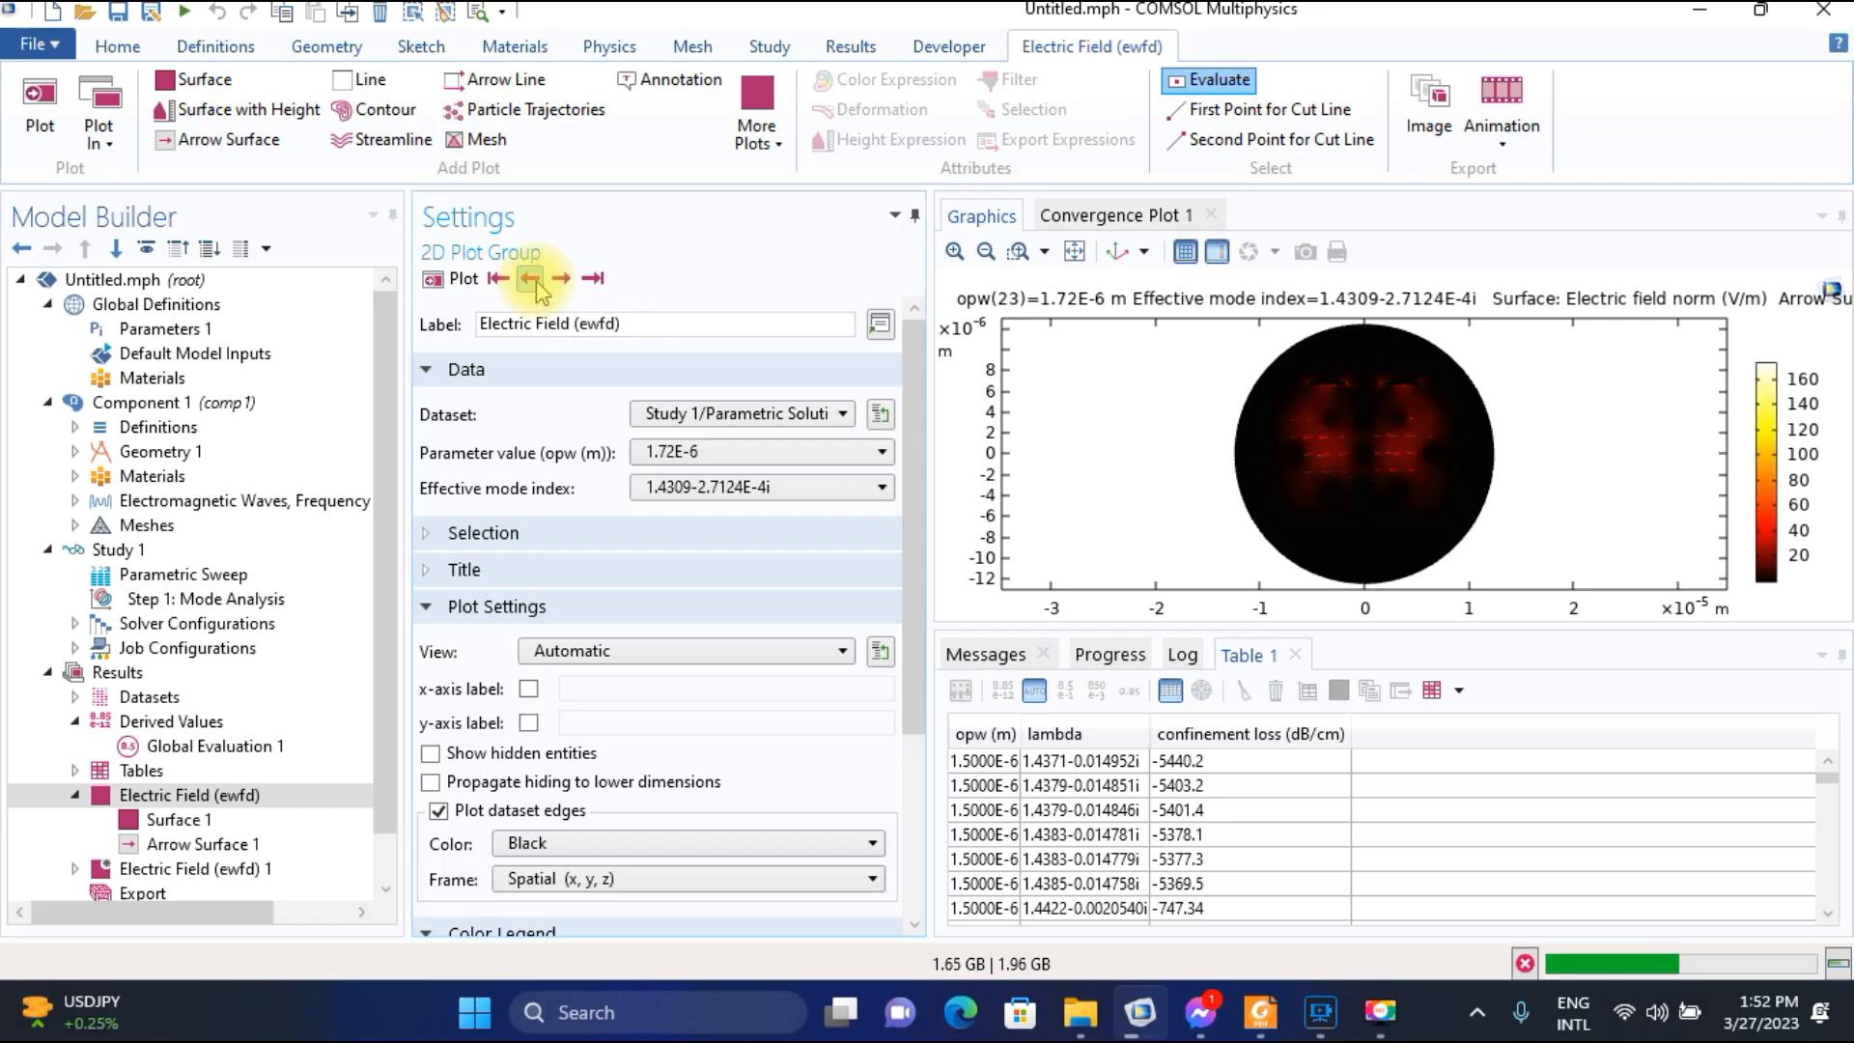
pyautogui.click(539, 280)
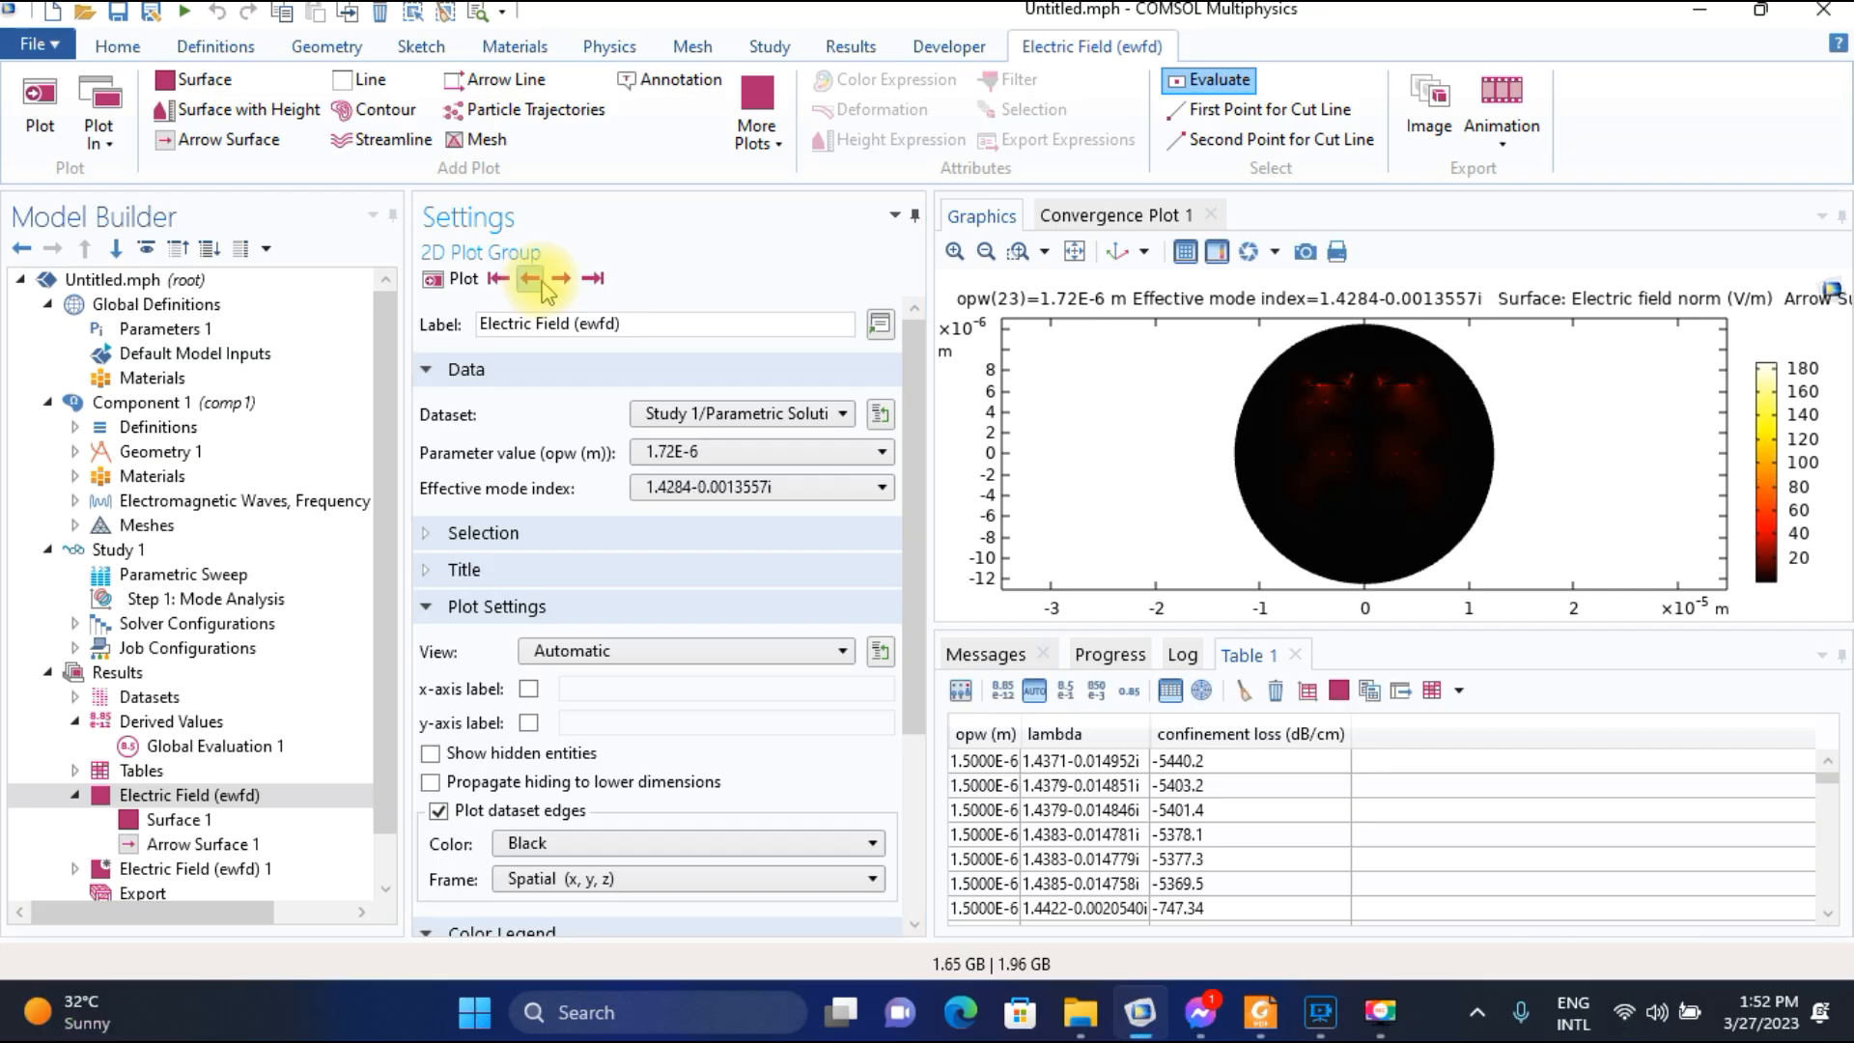
# Step forward from effective mode index 1.4284-0.0013557i to 1.4241-1.9991E-4i and inspect the electric fields.
pyautogui.click(561, 278)
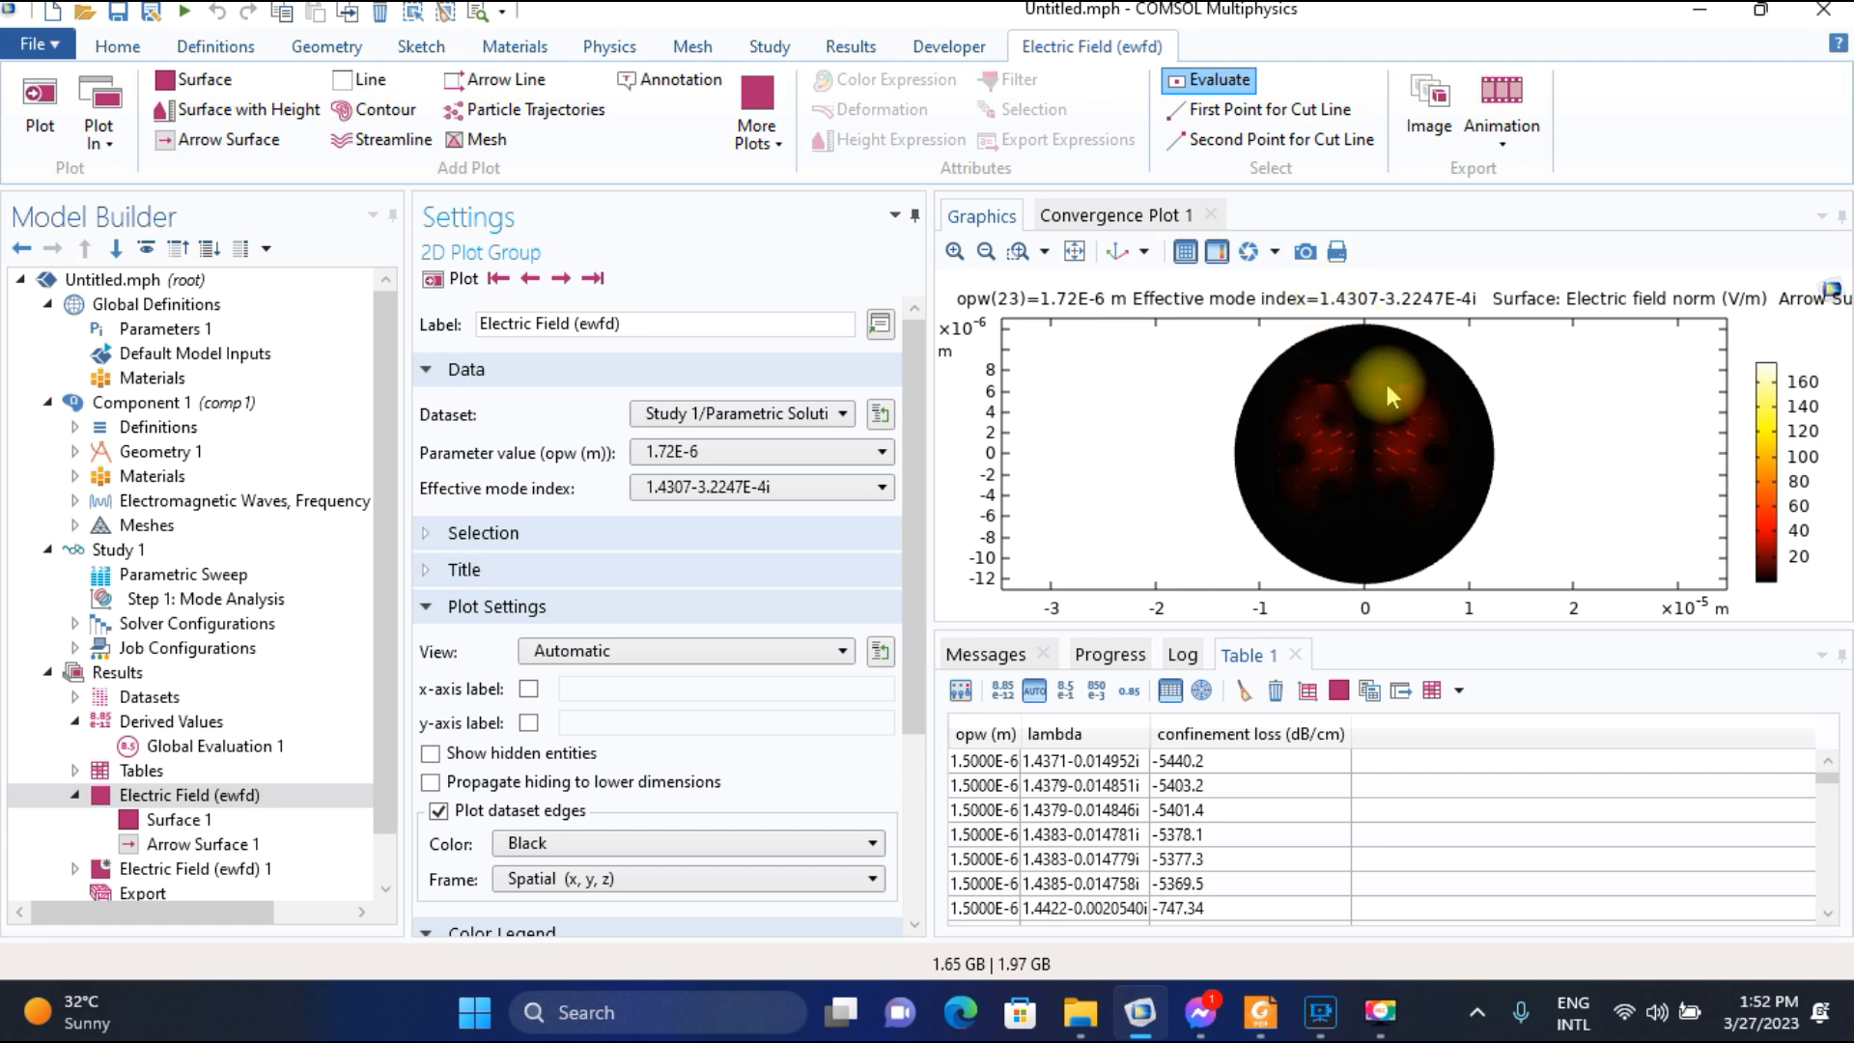
pyautogui.click(562, 279)
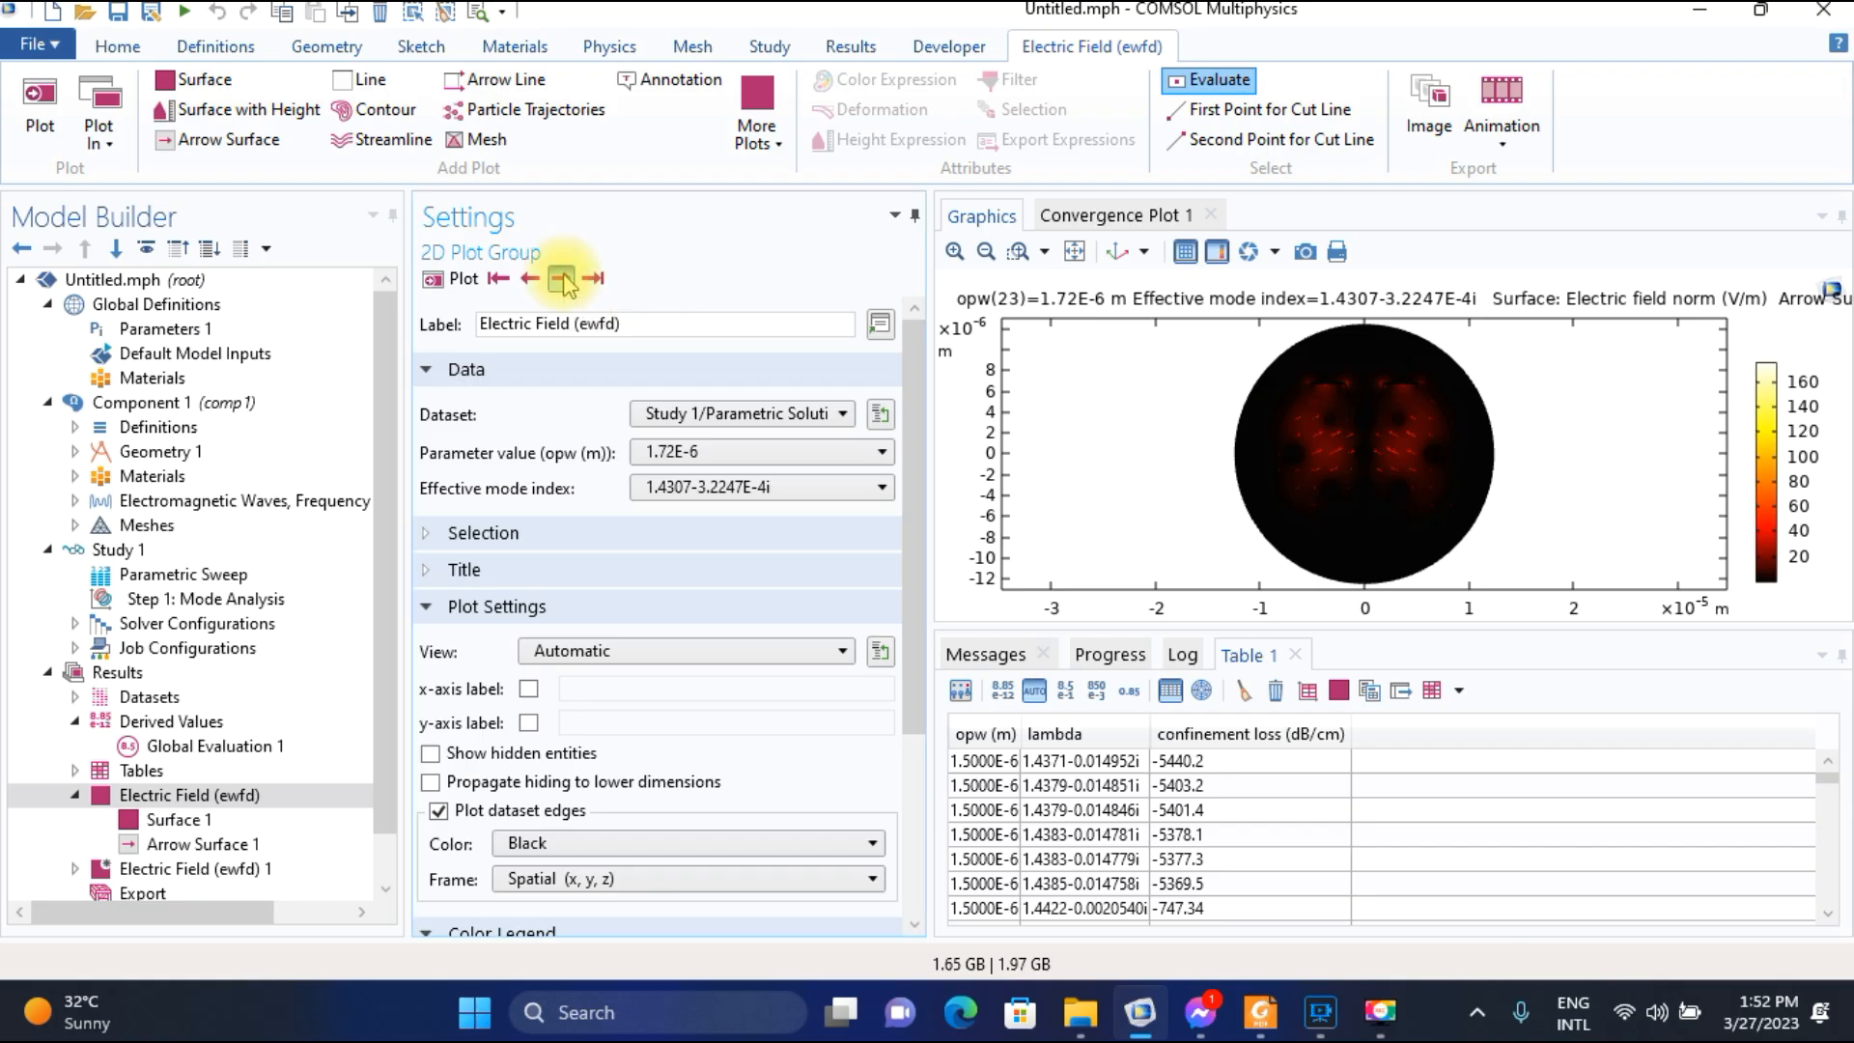
pyautogui.click(561, 279)
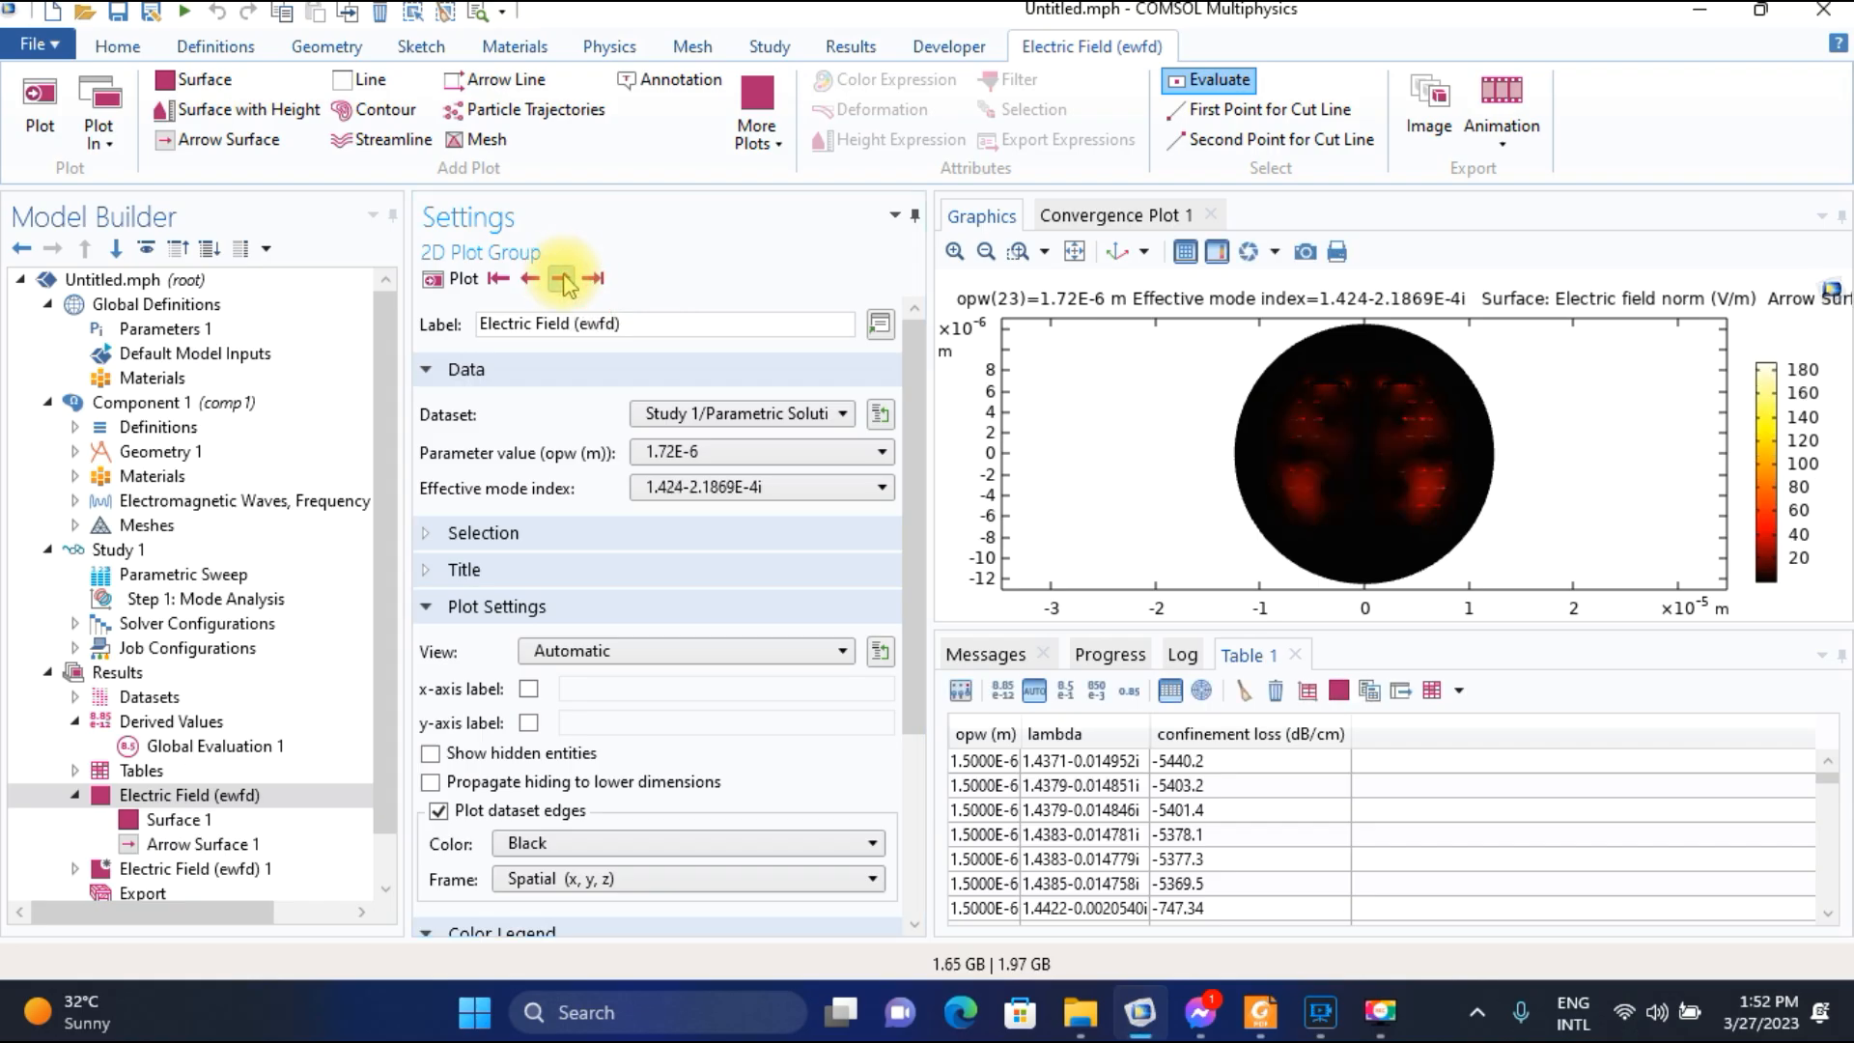
# Switch to the paper in Foxit Reader and examine the effective mode index and loss curves in Fig. 2(d).
pyautogui.click(1260, 1012)
pyautogui.scroll(-3, 807, 755)
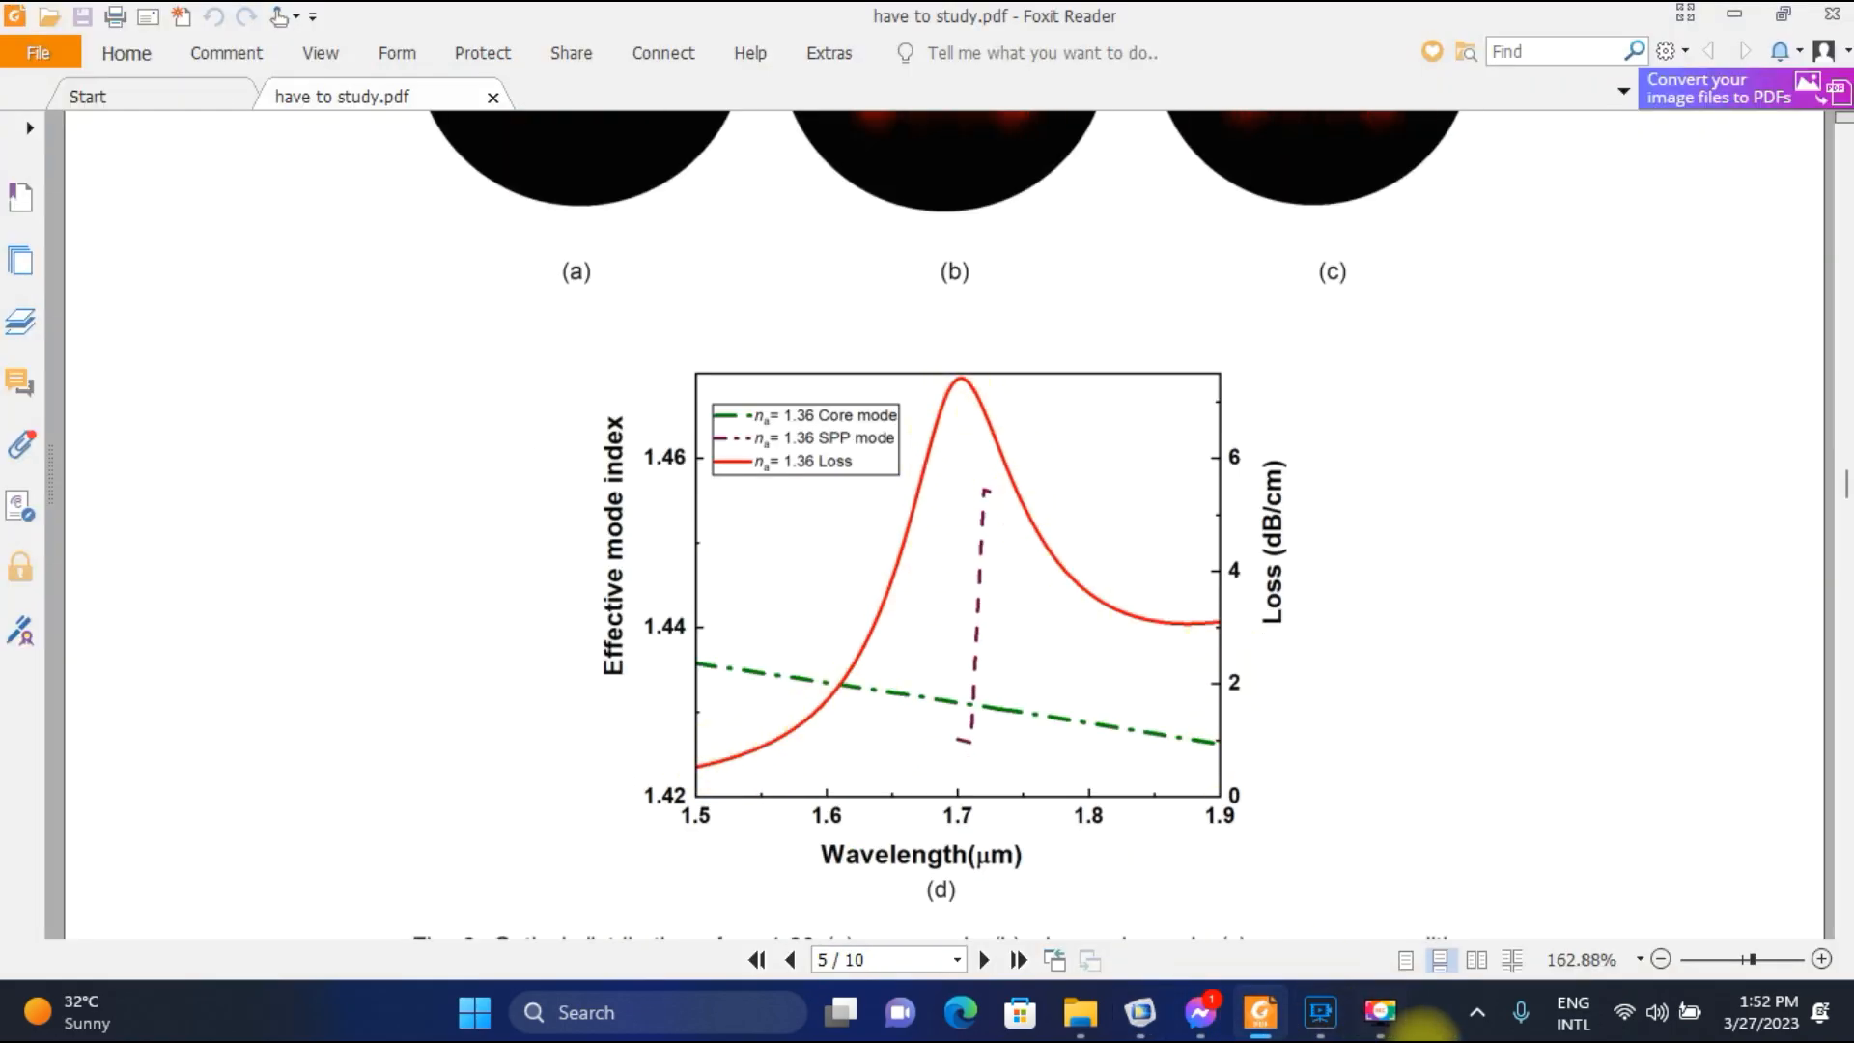
pyautogui.click(1388, 1016)
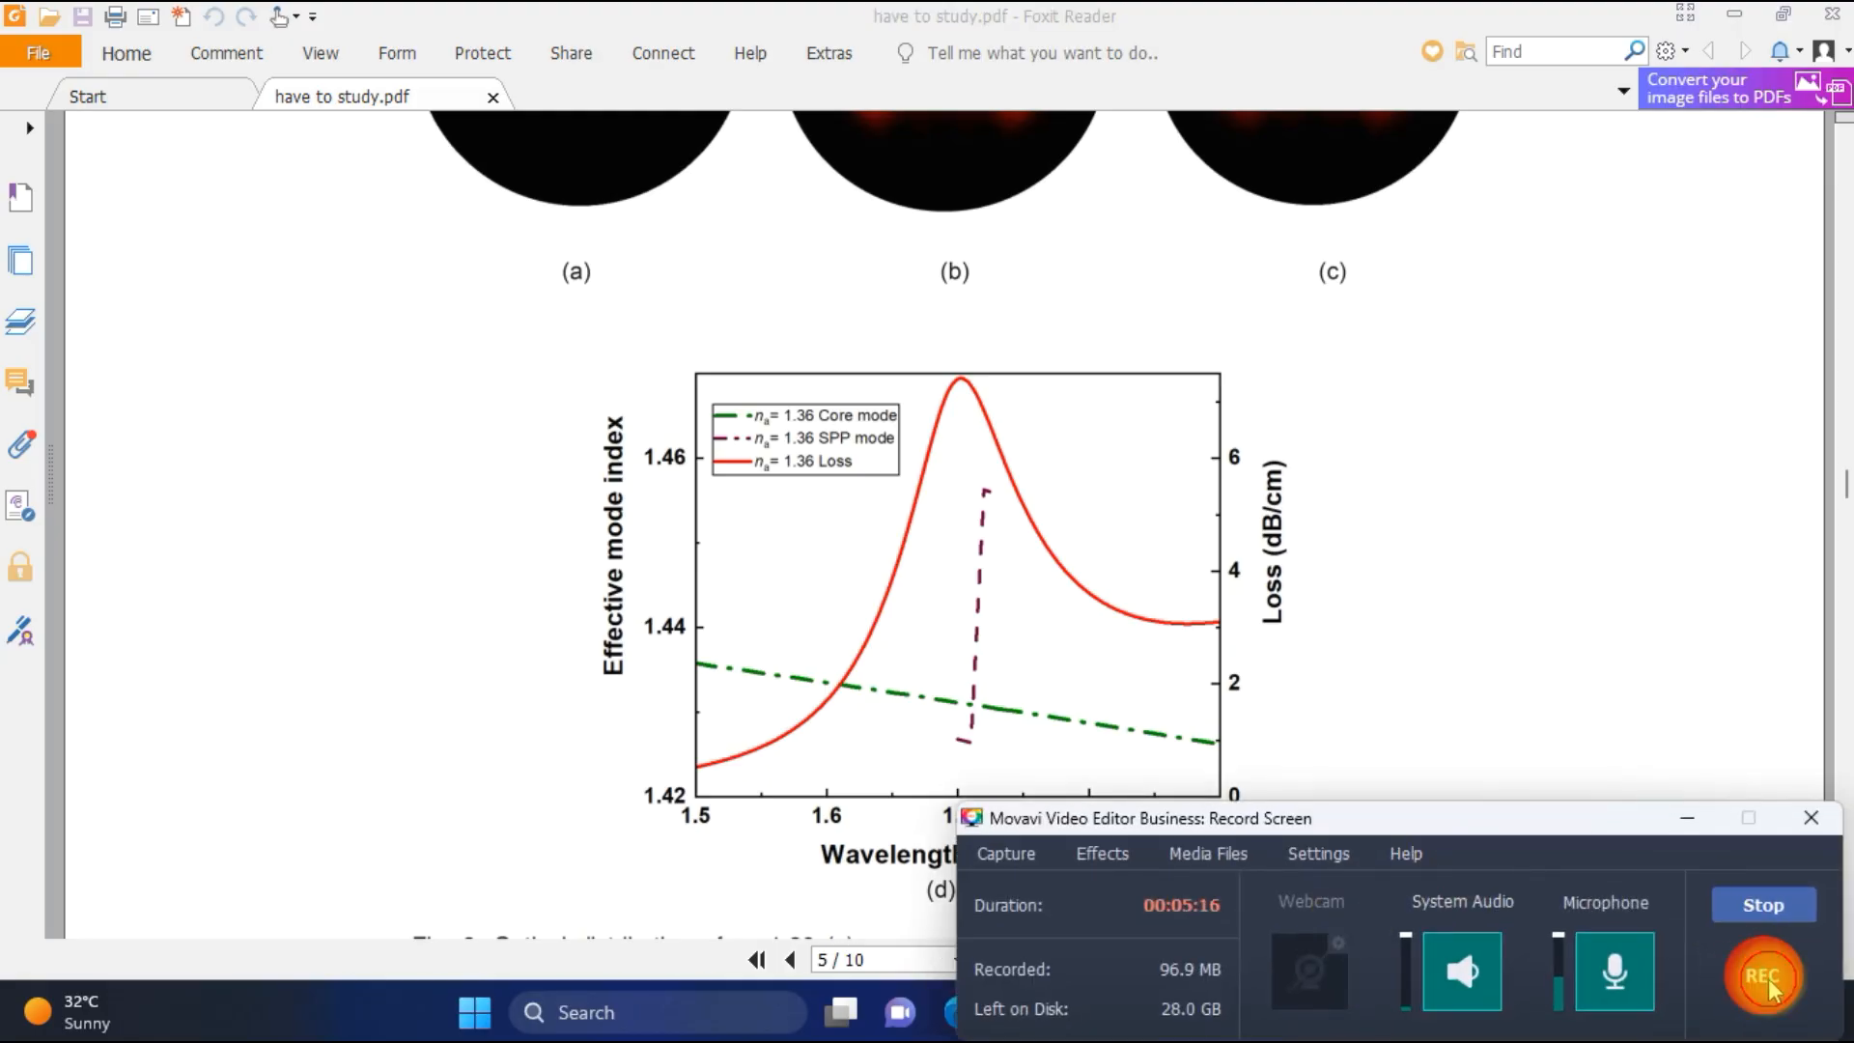
pyautogui.click(1686, 825)
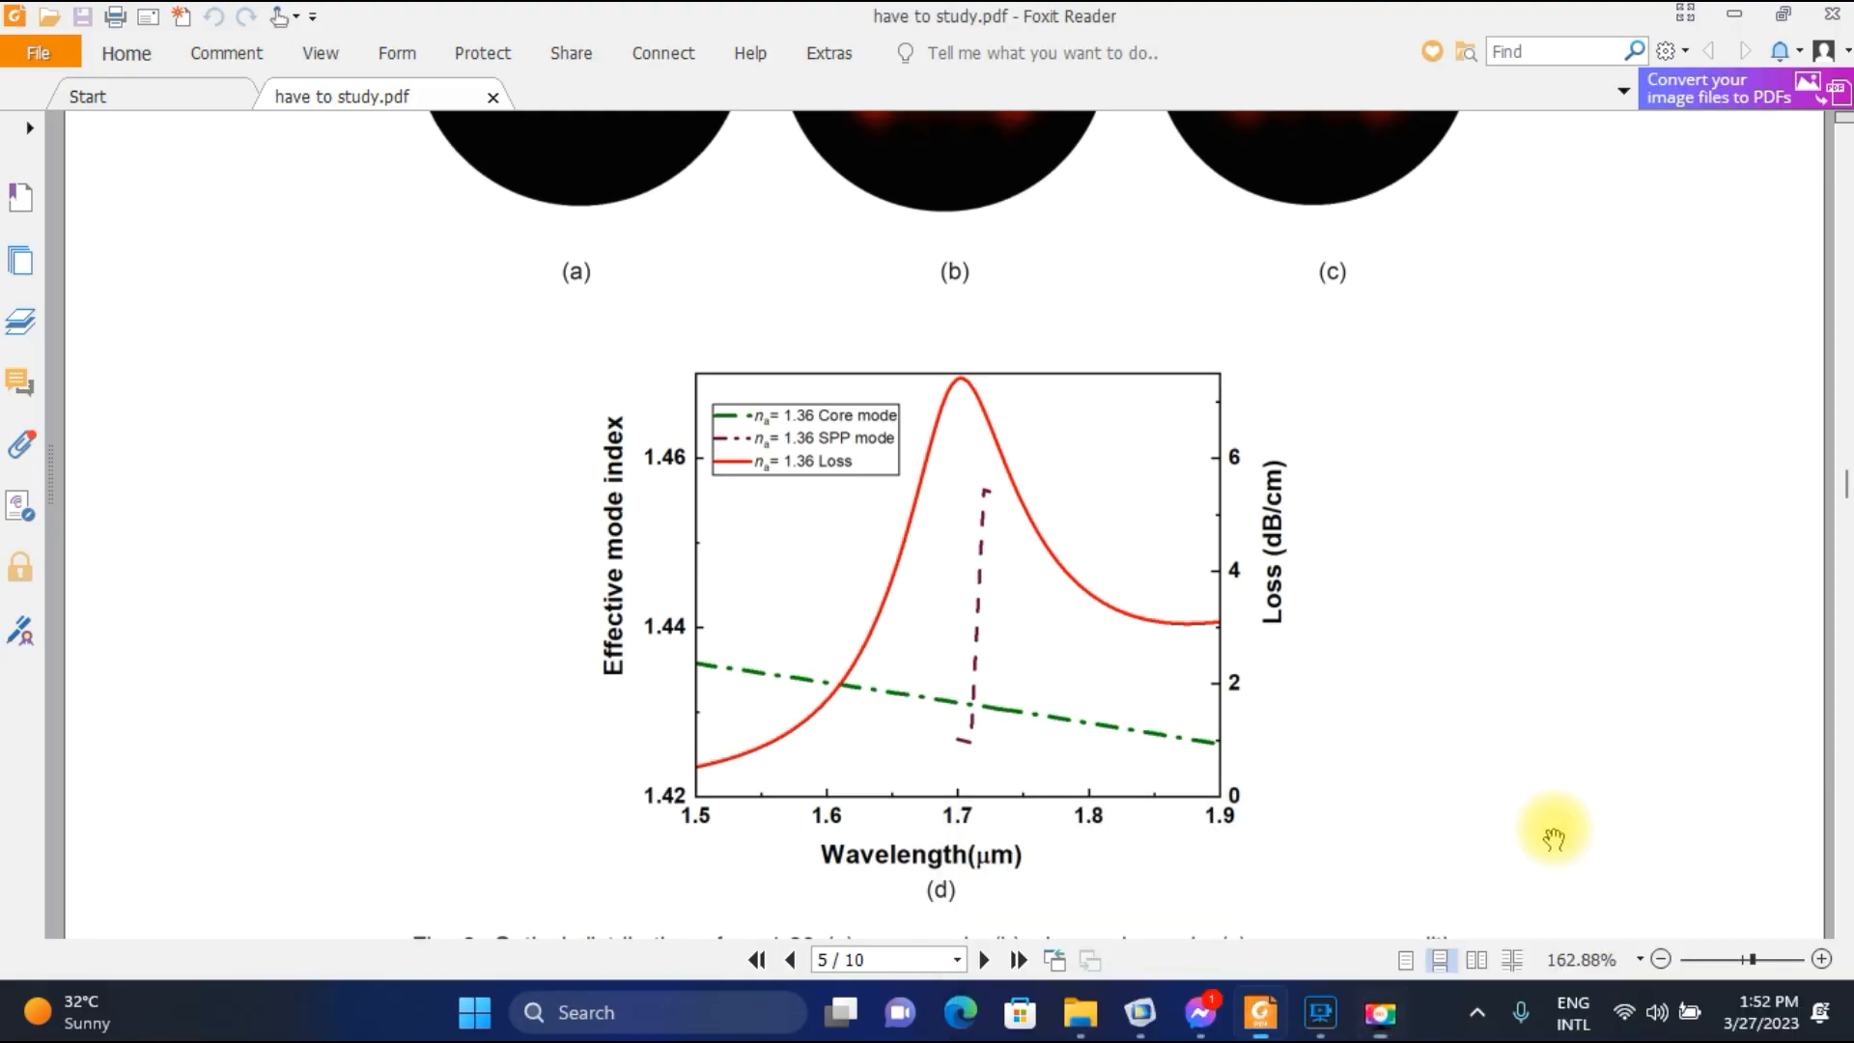
# Create a Microsoft Excel worksheet named Dispersion curve on the desktop and open it.
pyautogui.click(1141, 1014)
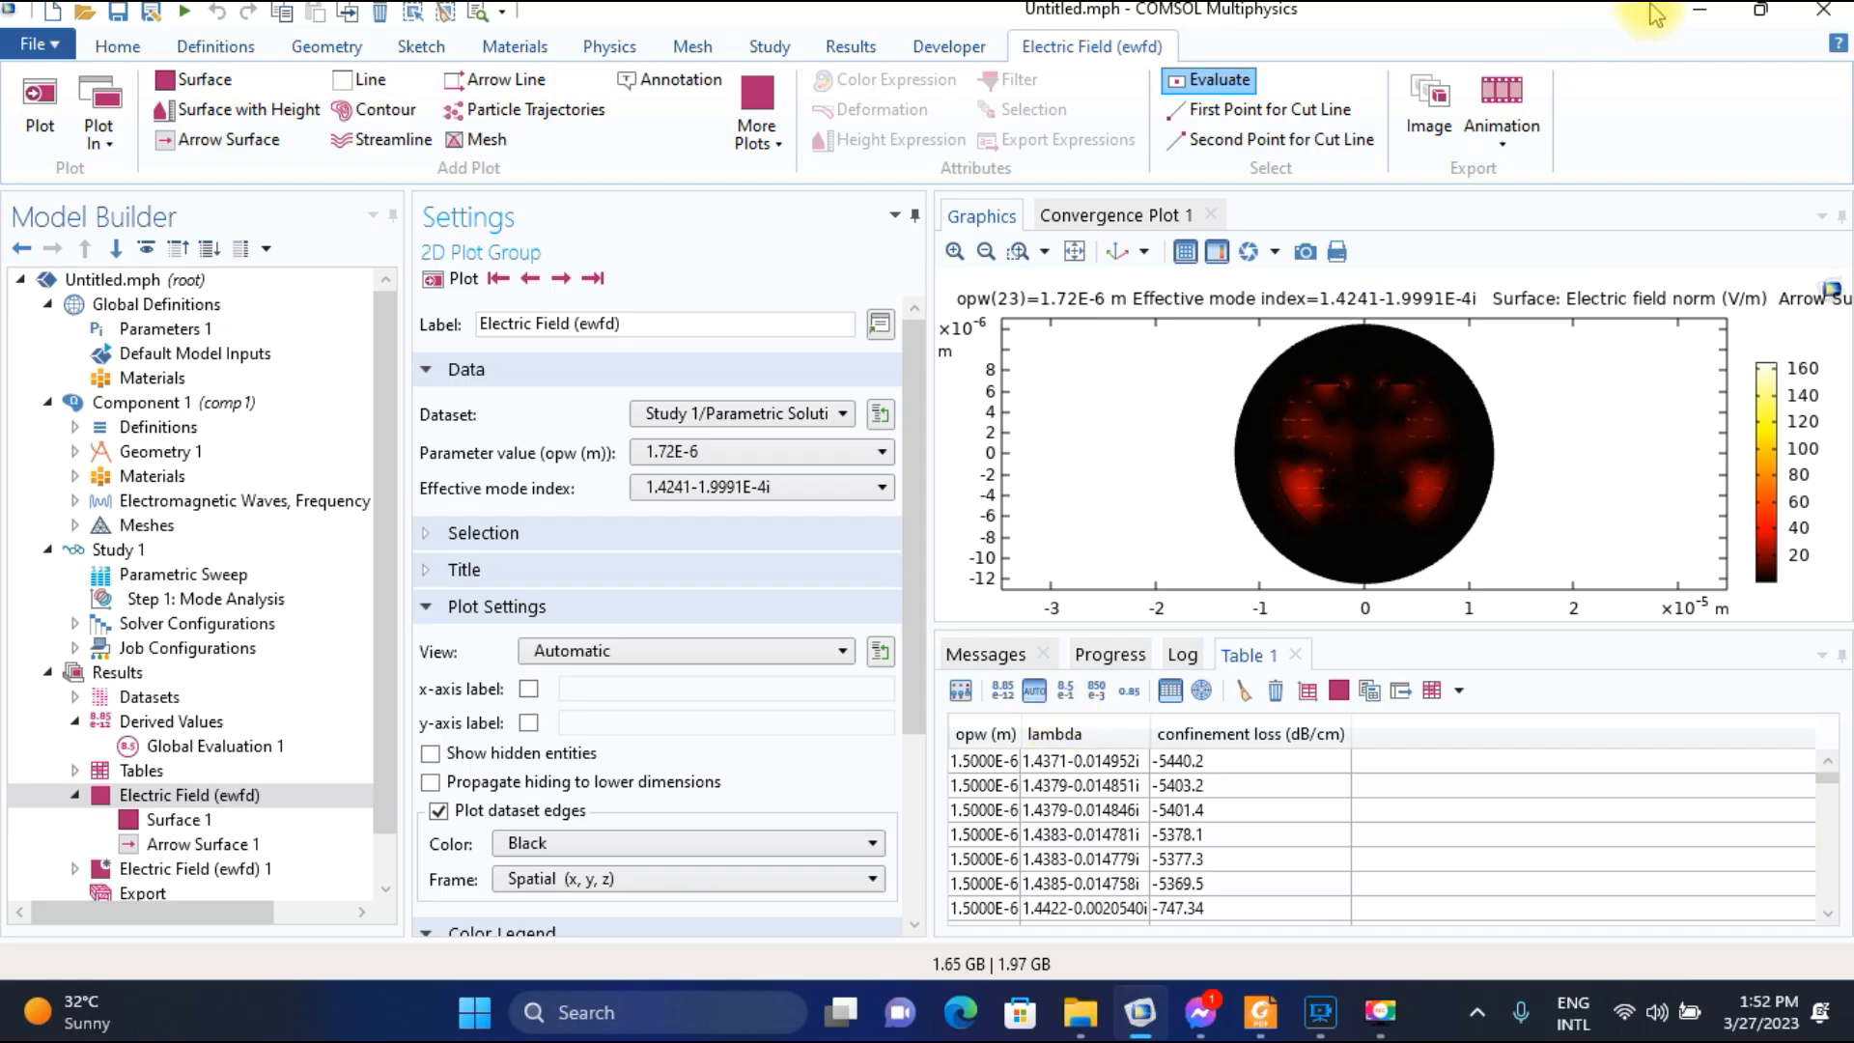
pyautogui.click(1701, 12)
pyautogui.click(1736, 14)
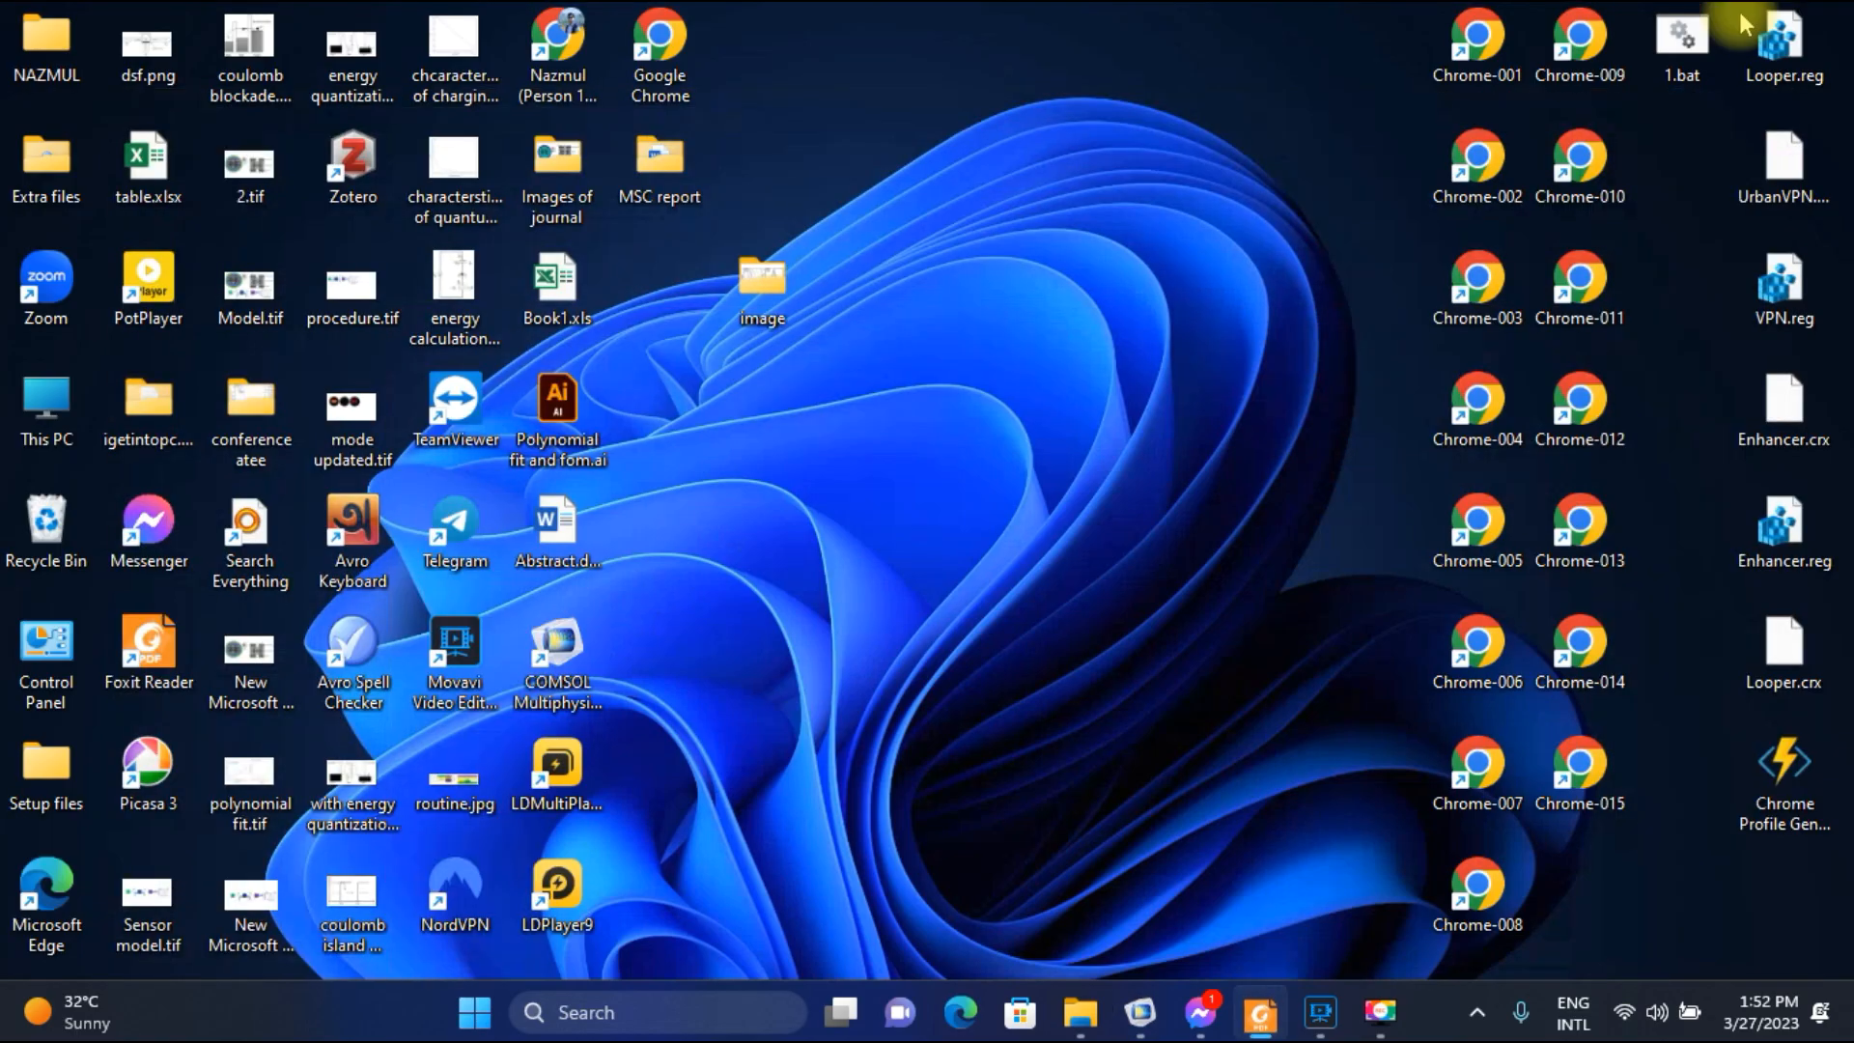
pyautogui.rightClick(1076, 228)
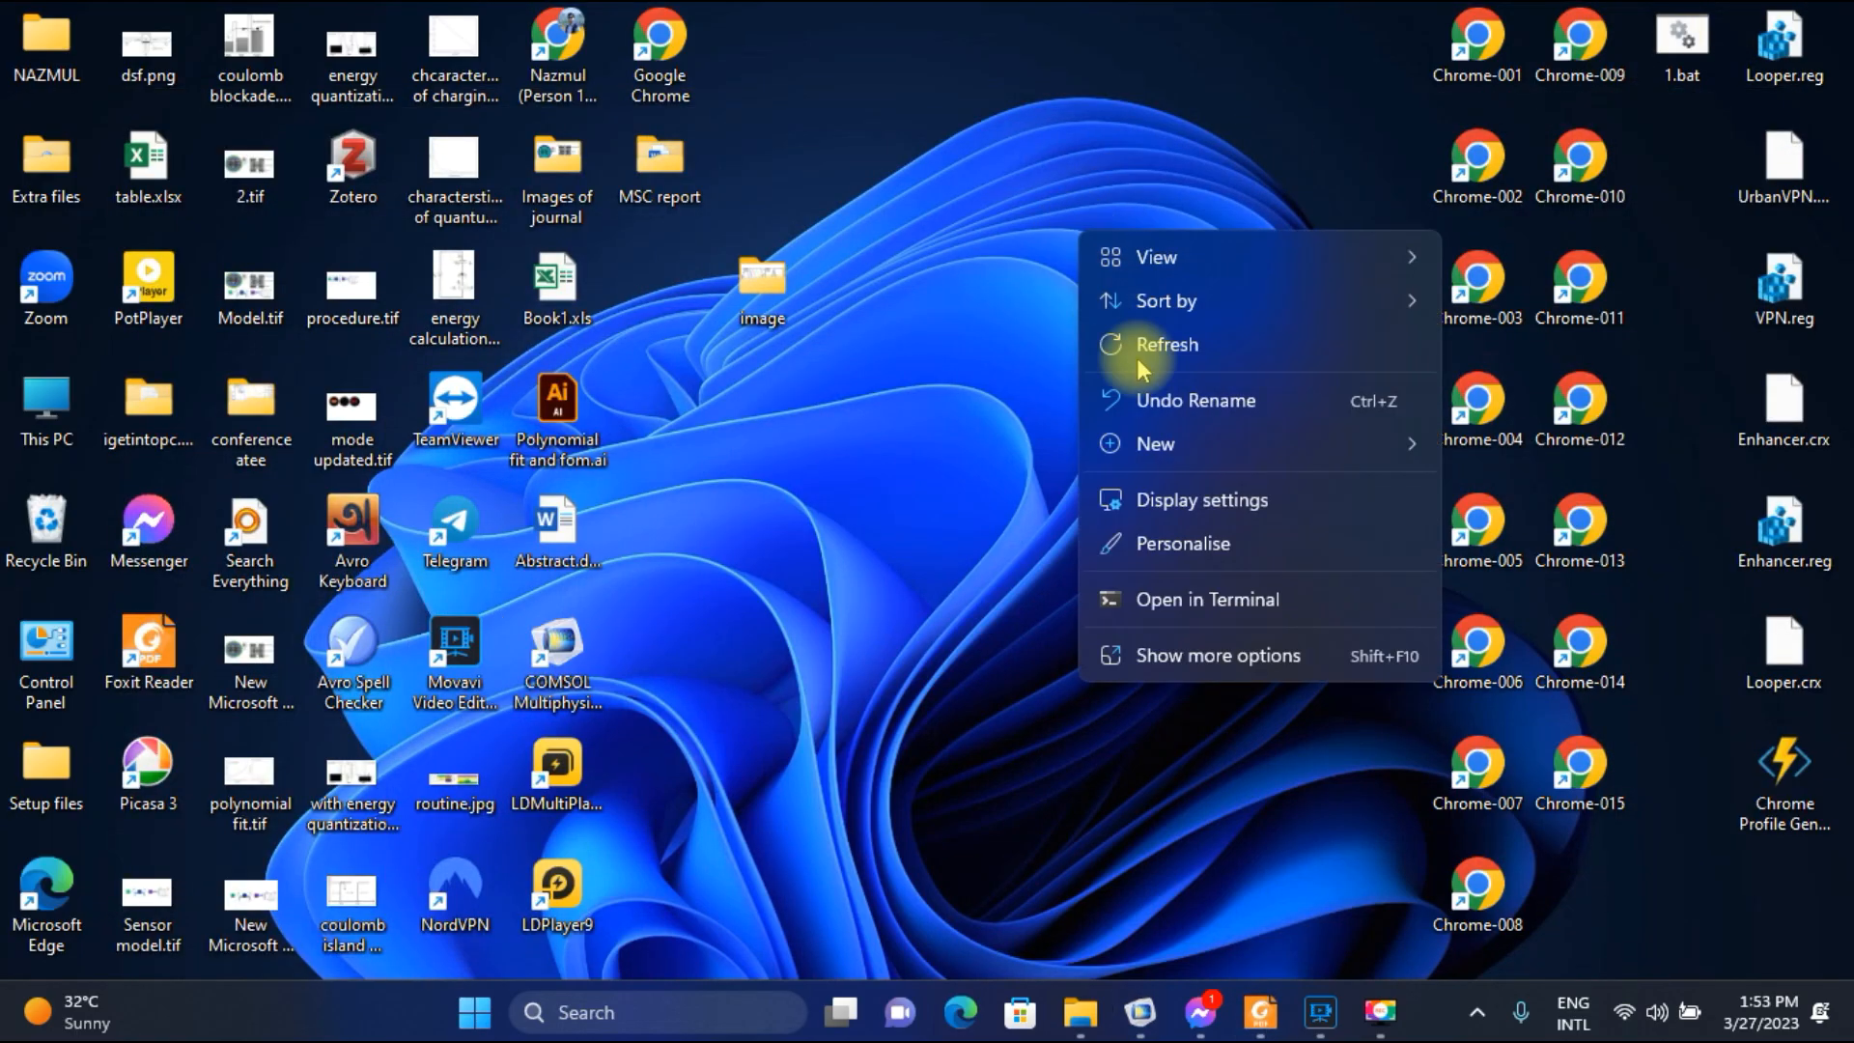
pyautogui.click(1252, 666)
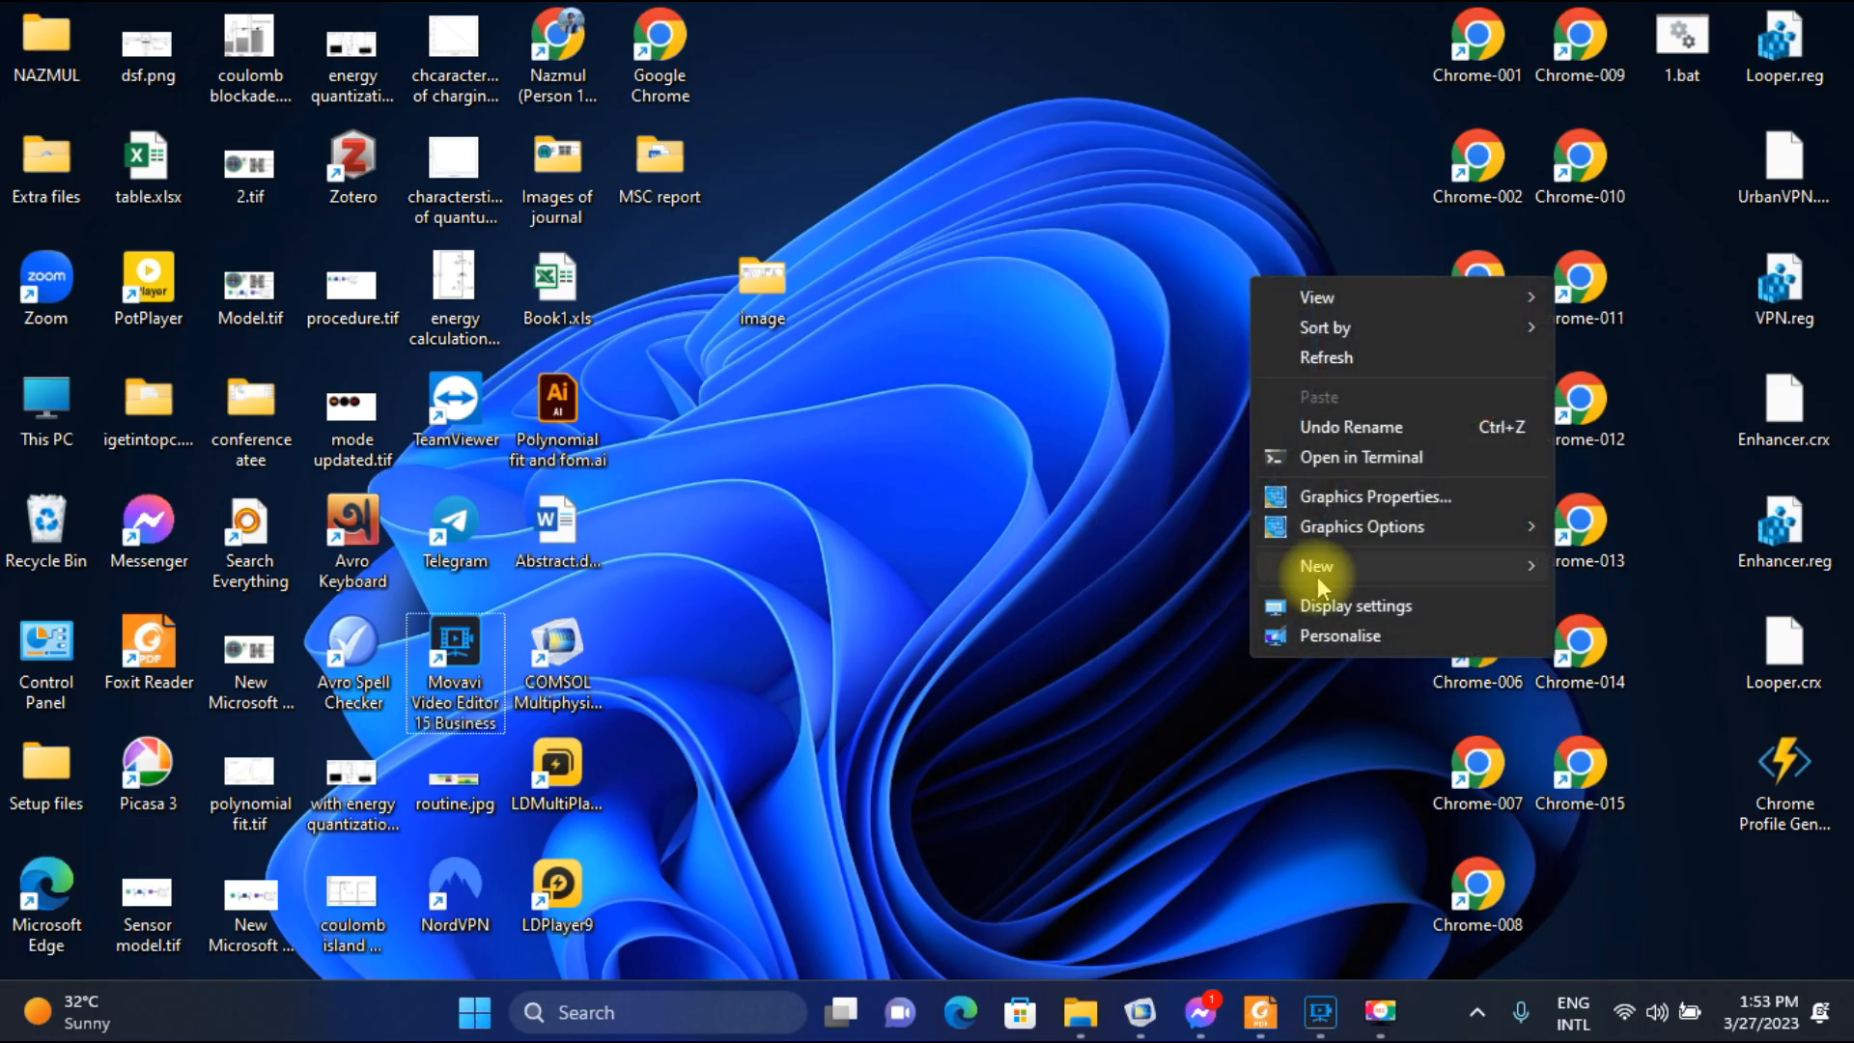
pyautogui.click(1316, 566)
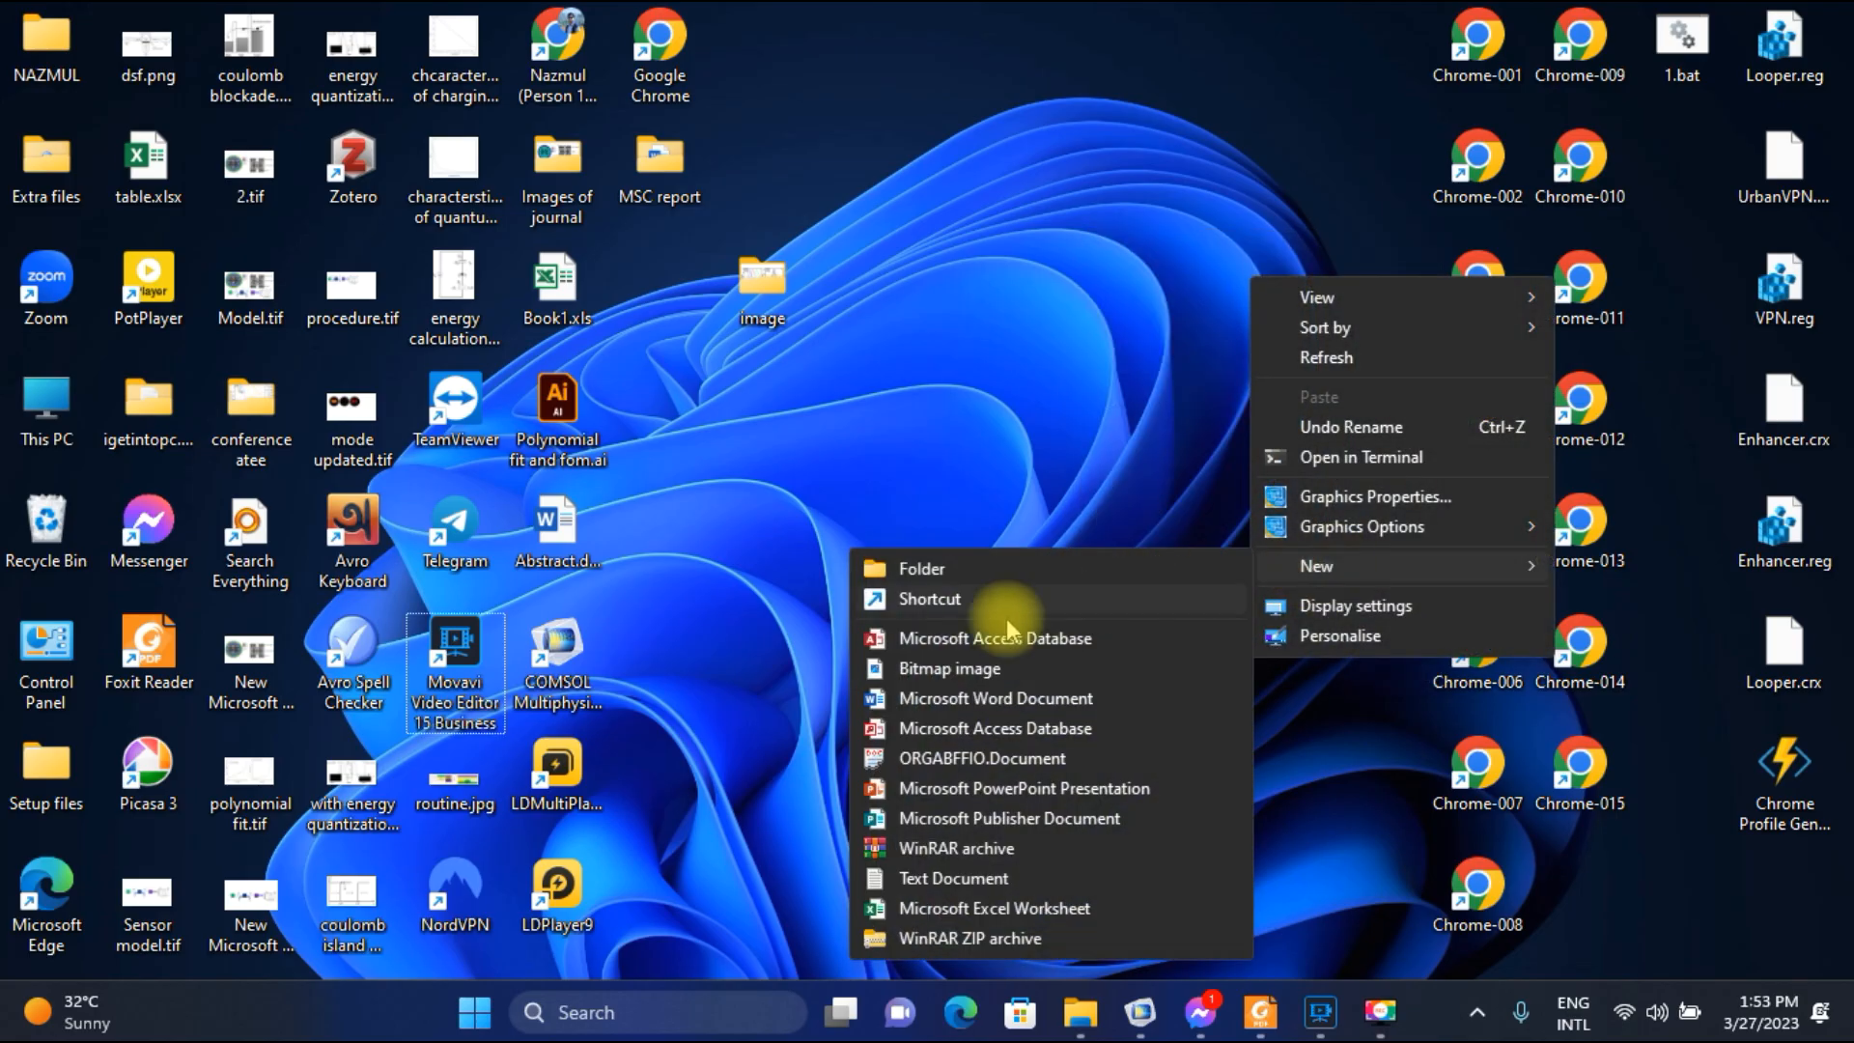
pyautogui.click(956, 907)
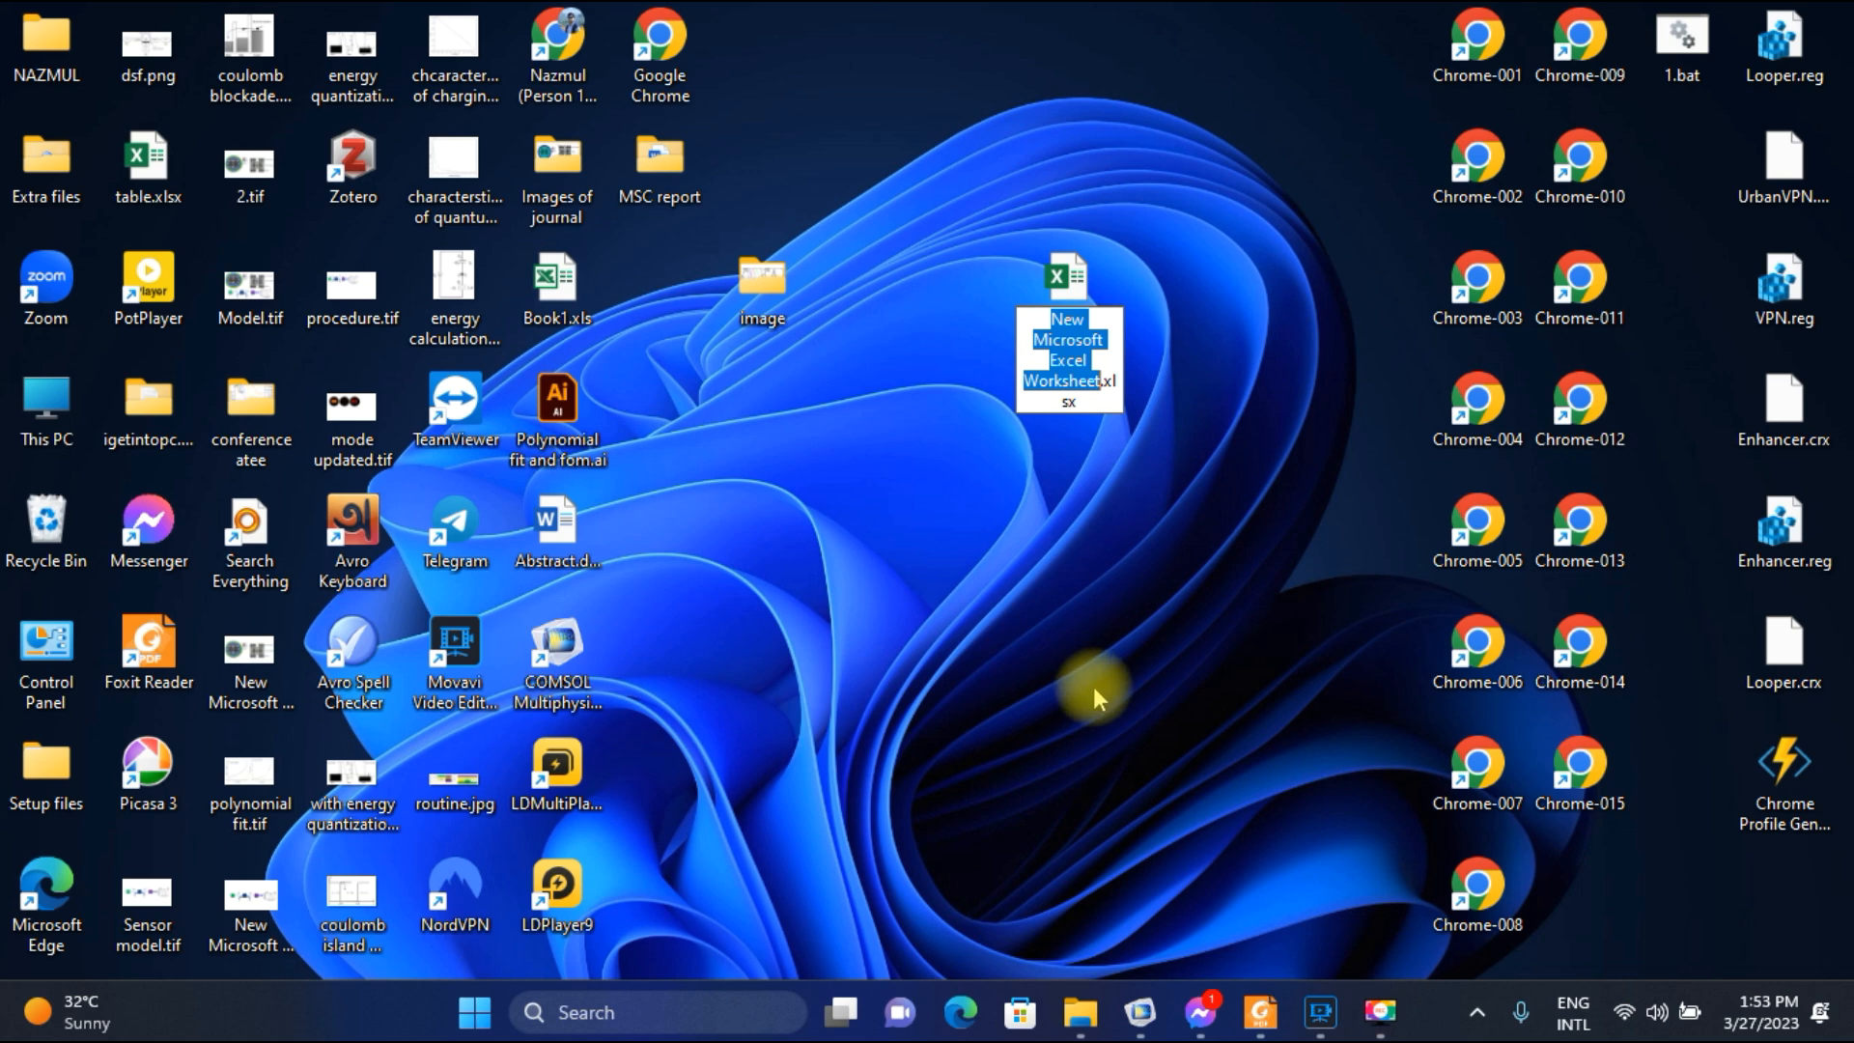
pyautogui.write('Di')
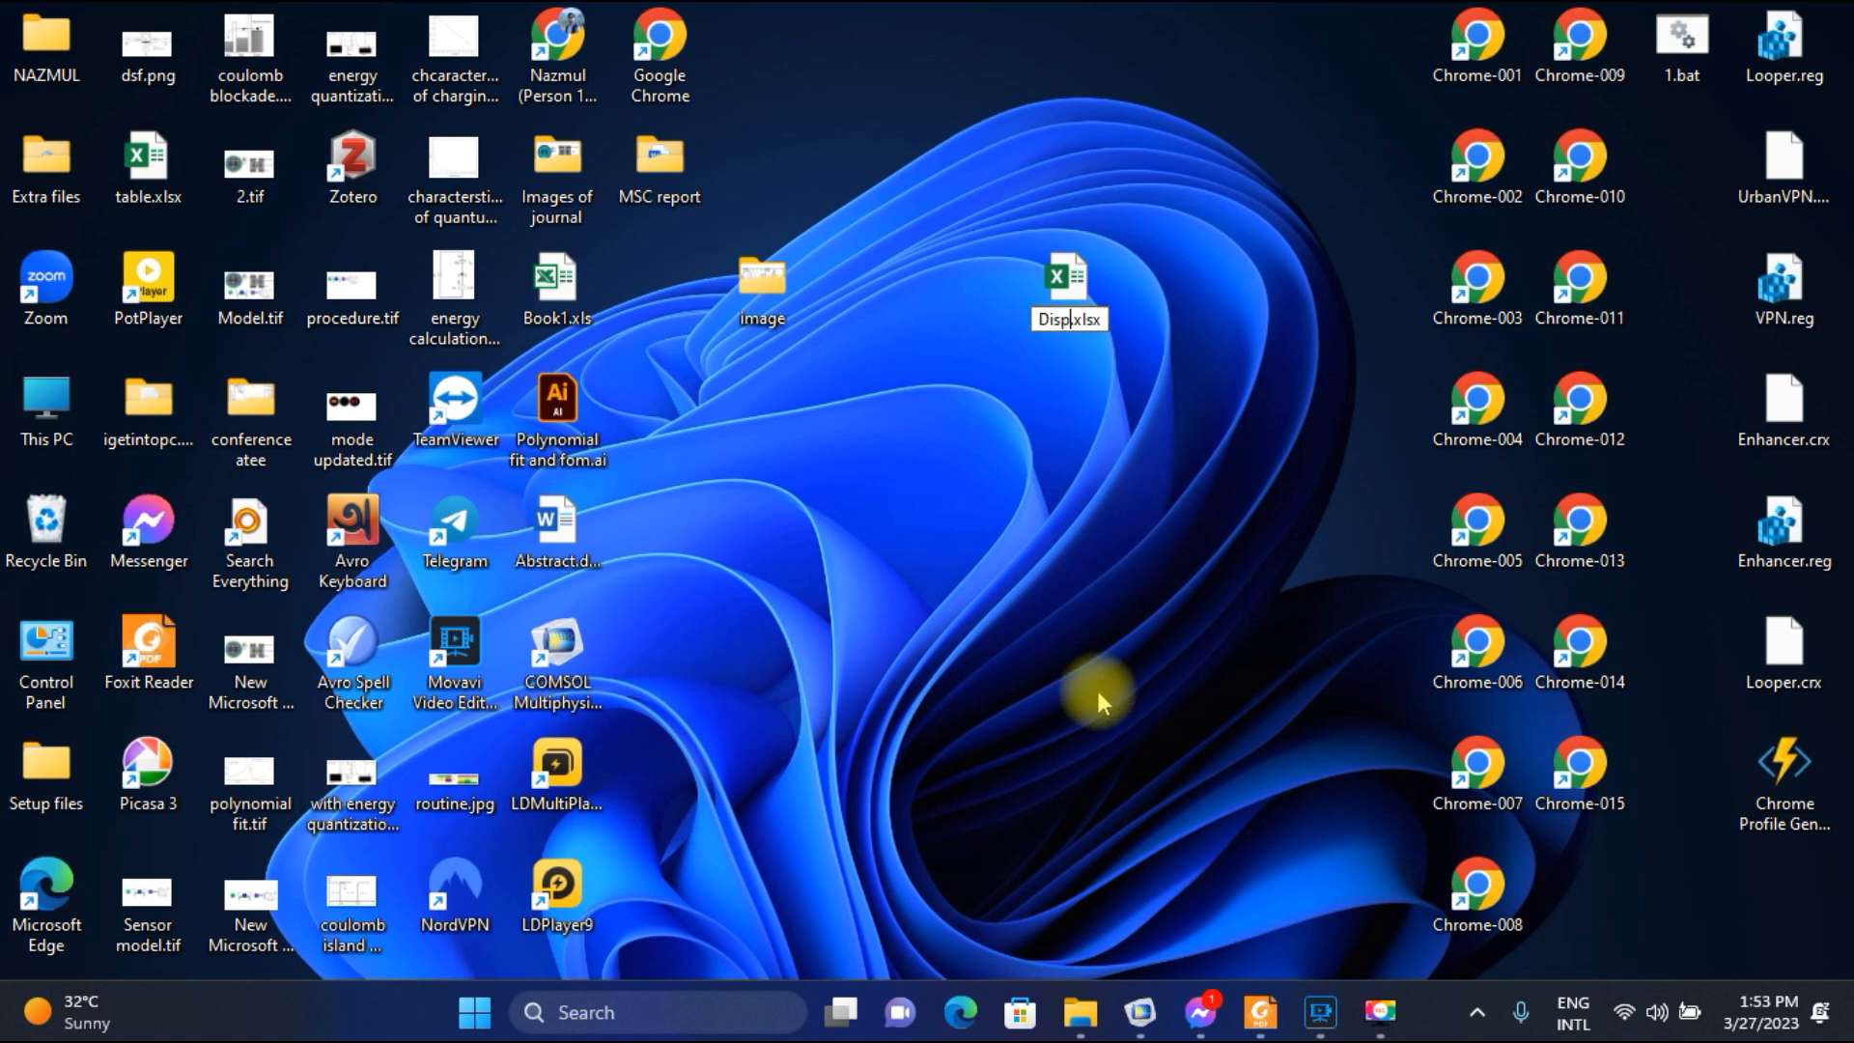
pyautogui.write('spersion curve')
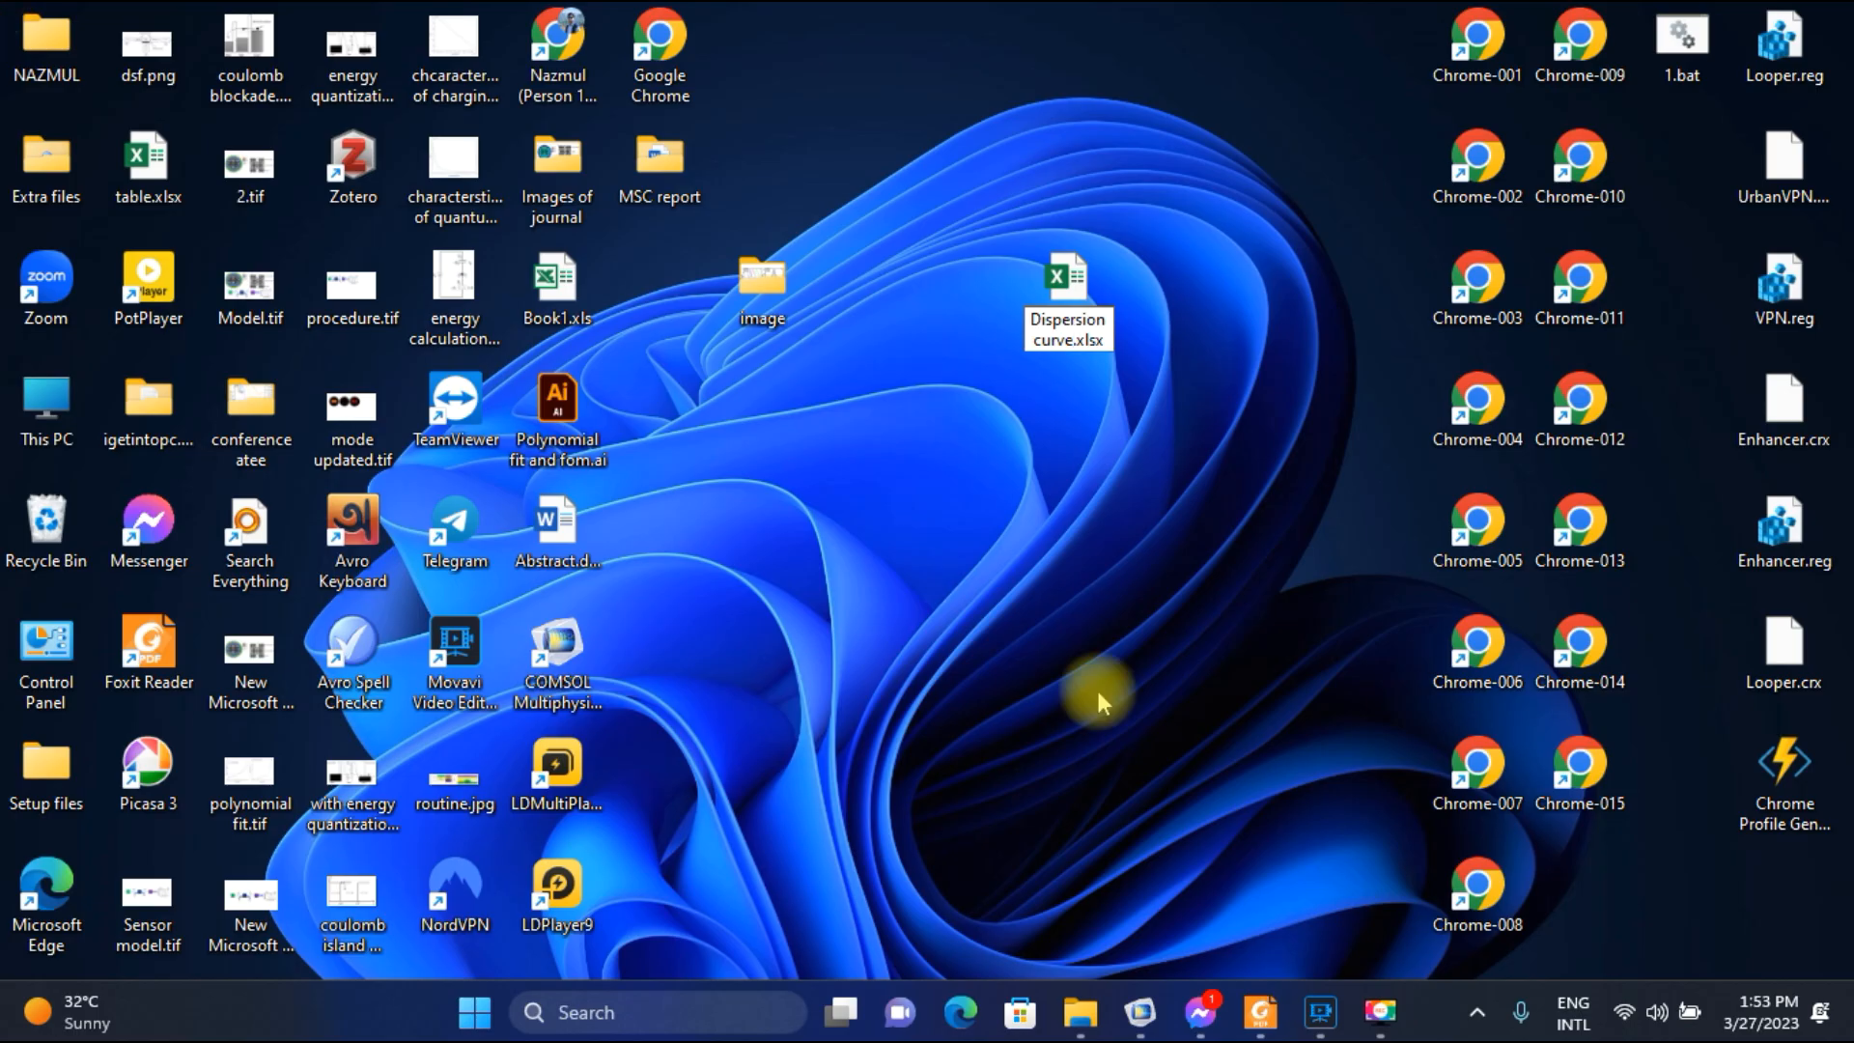
pyautogui.press('Return')
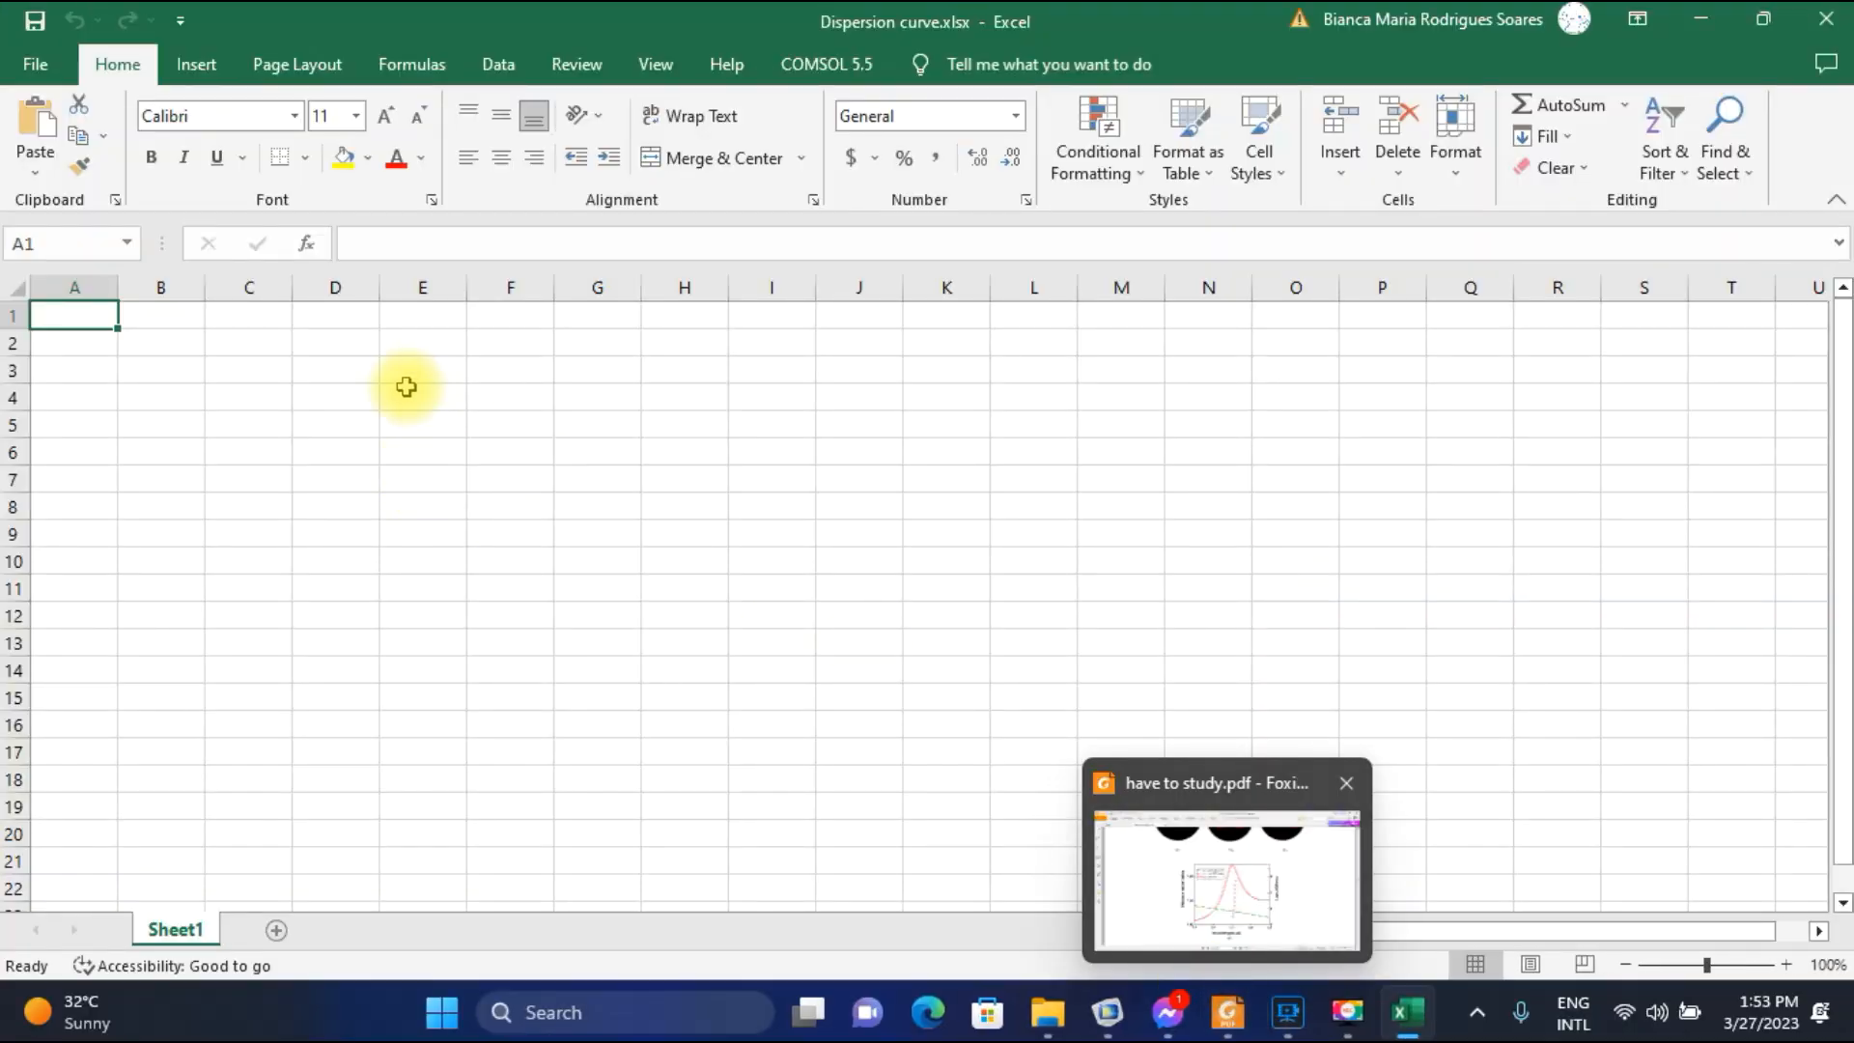
# Enter the header wavelength in D3 and the values 1.5, 1.51 and 1.52 in cells D4 to D6.
pyautogui.click(339, 389)
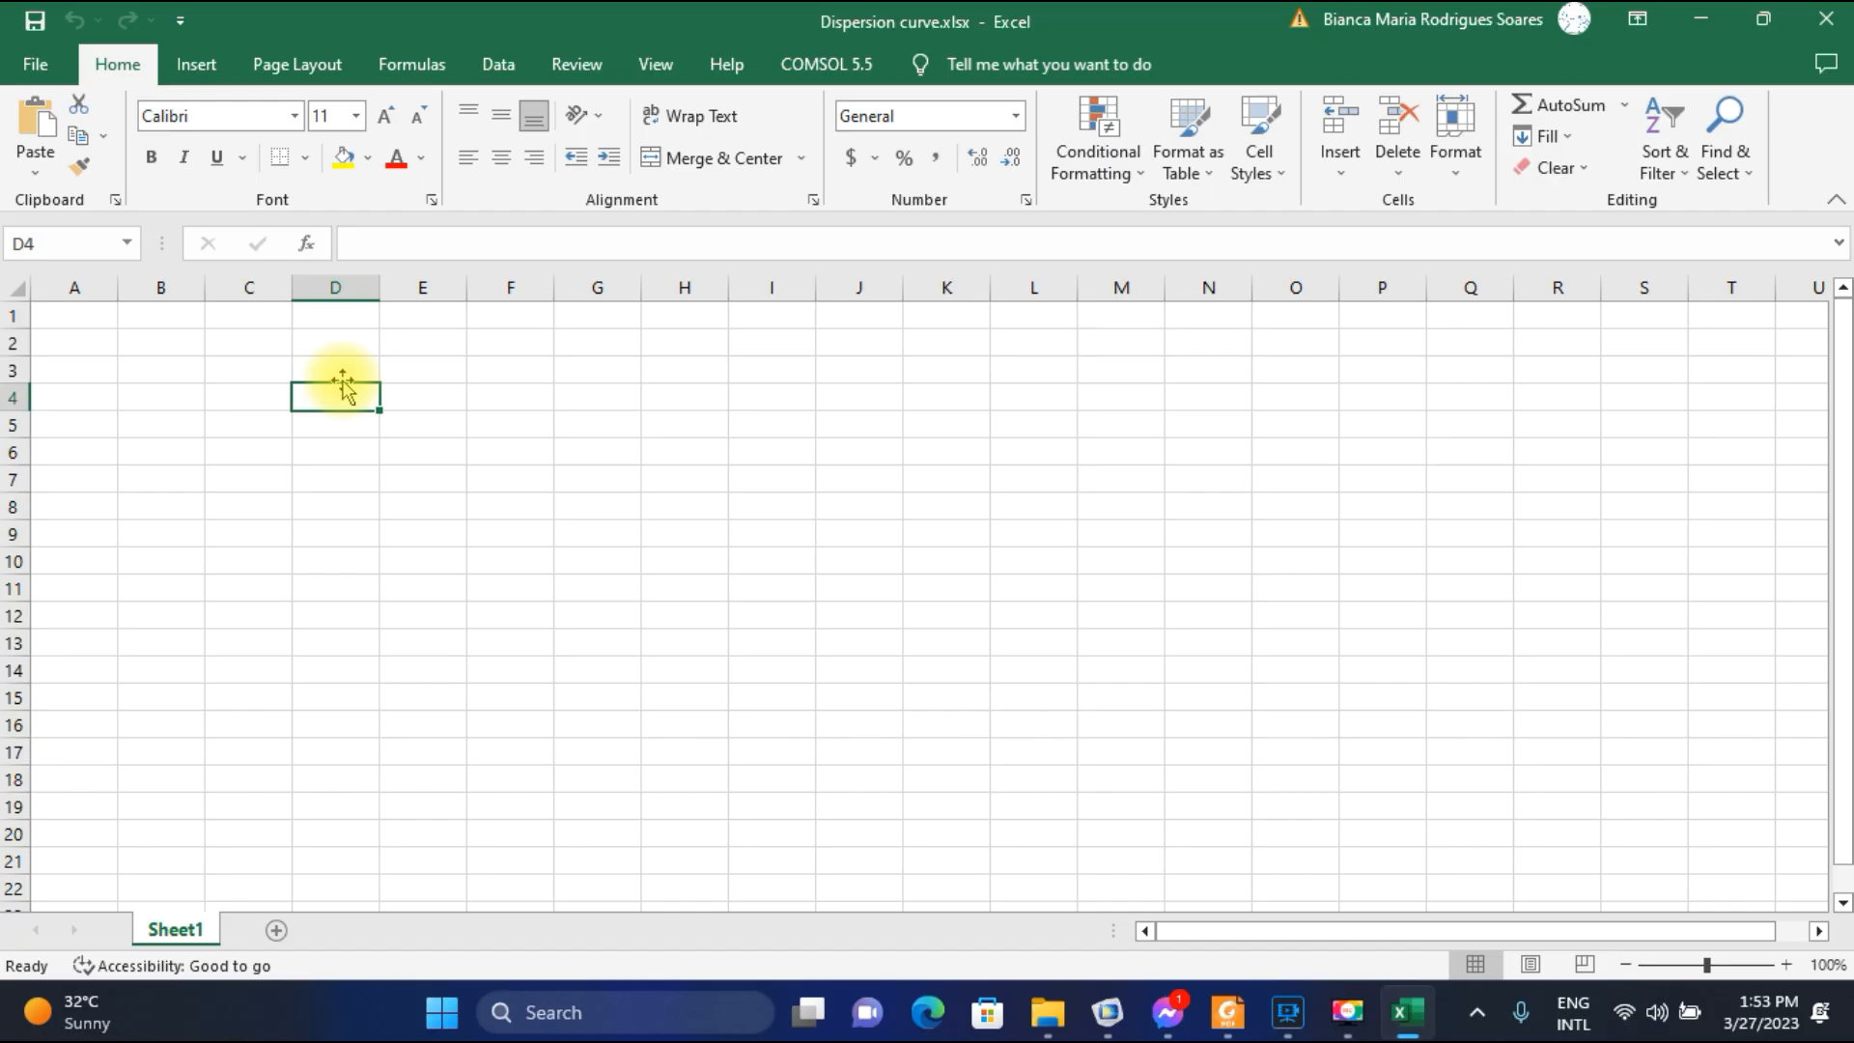
pyautogui.write('1.5')
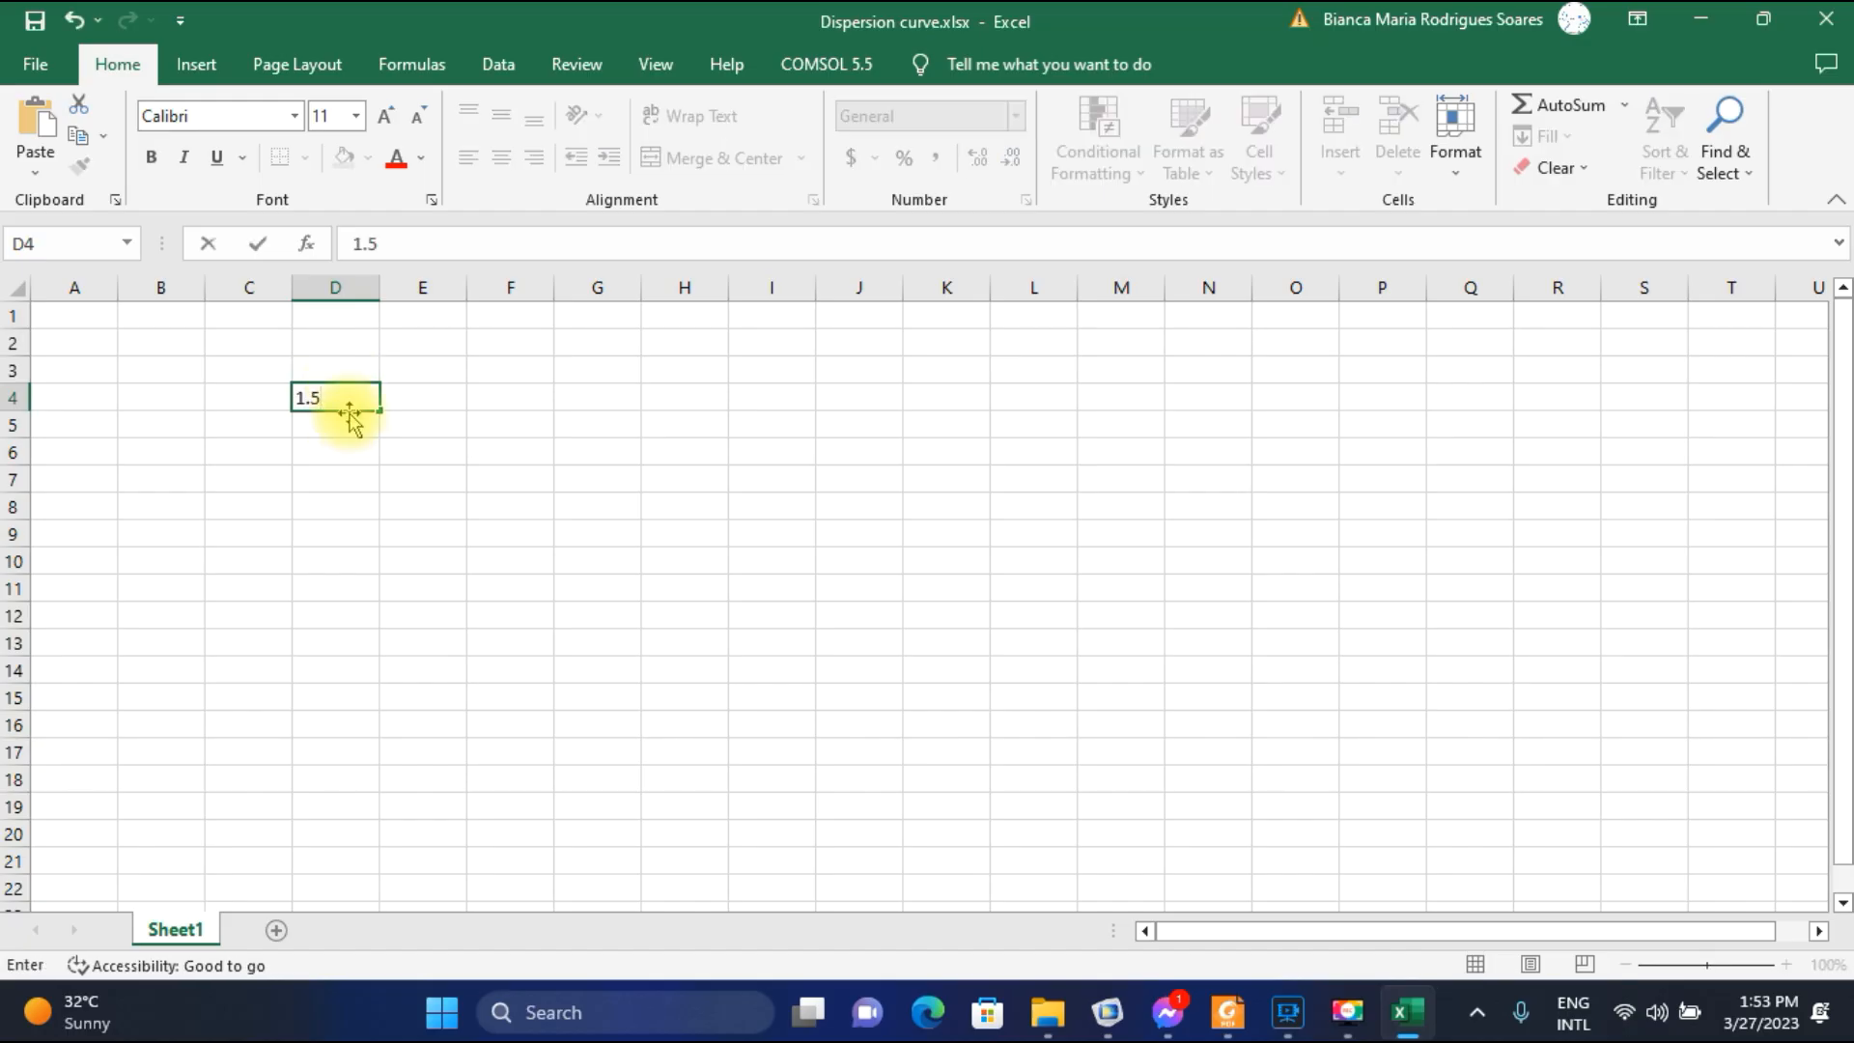
pyautogui.click(346, 372)
pyautogui.write('wavelength')
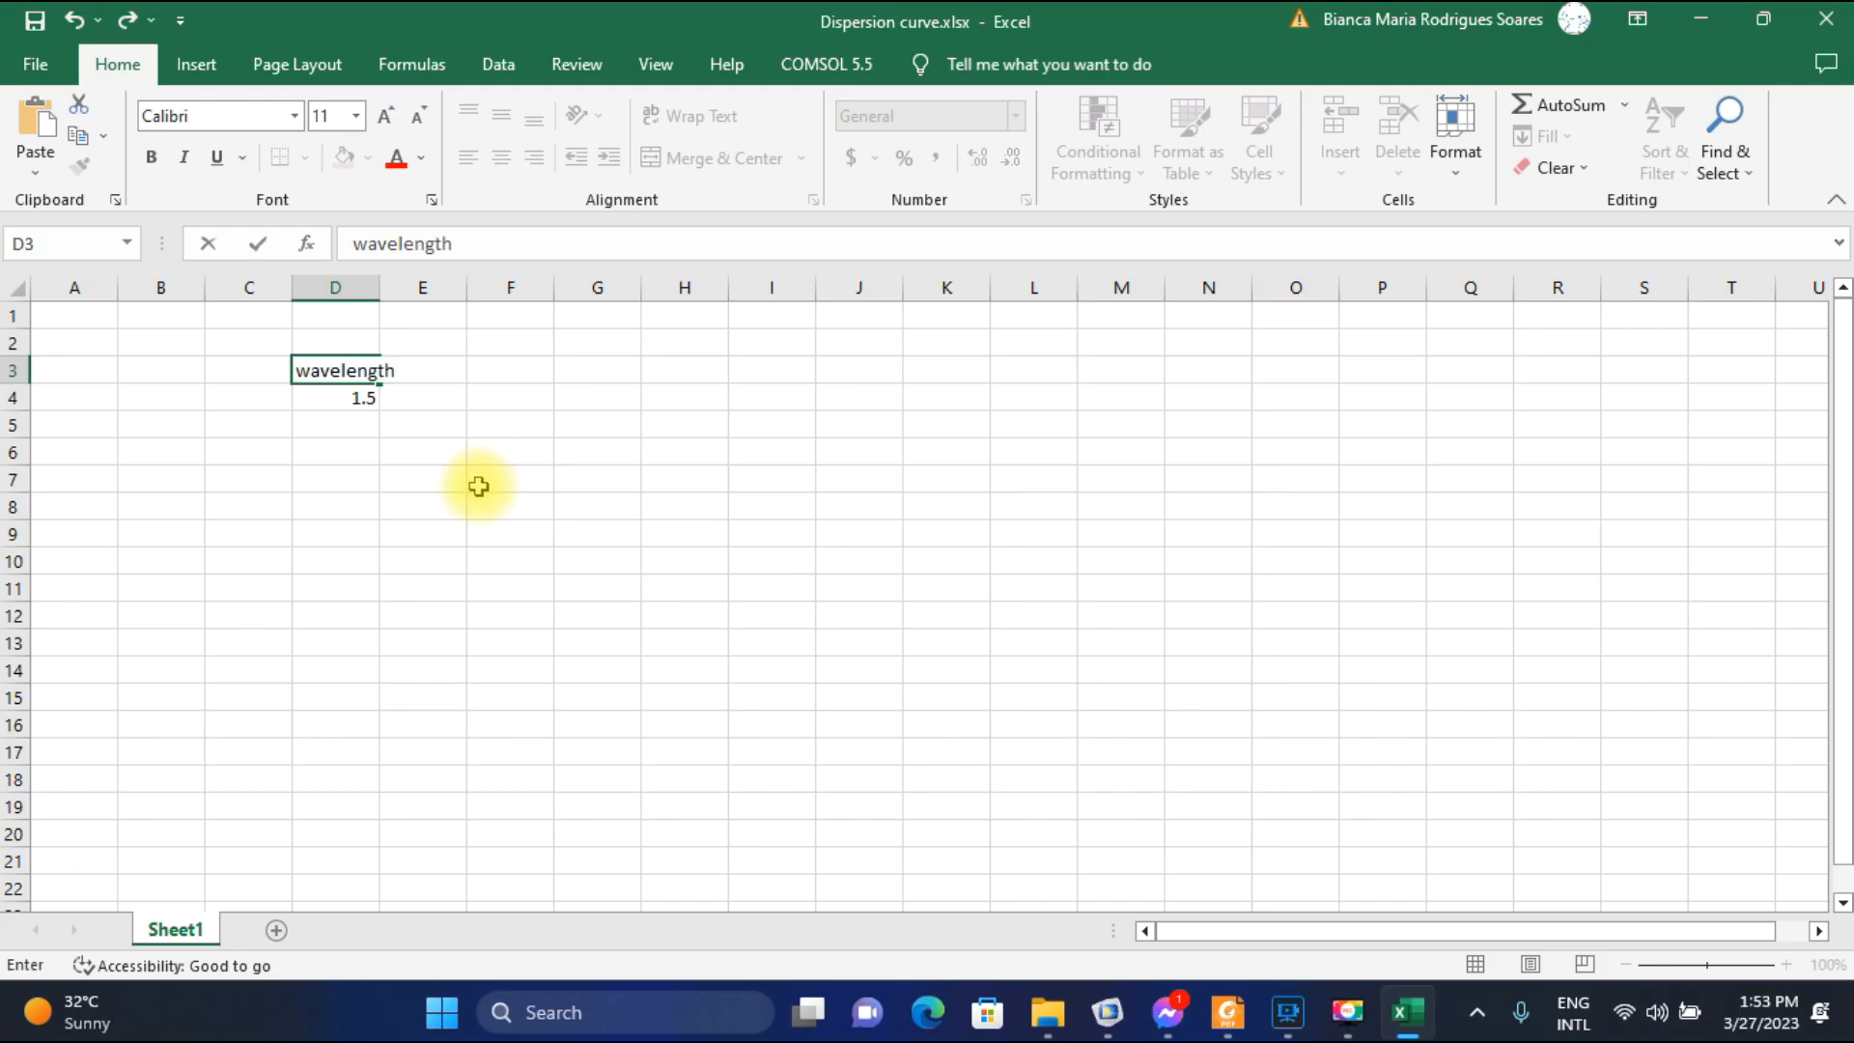
pyautogui.click(335, 424)
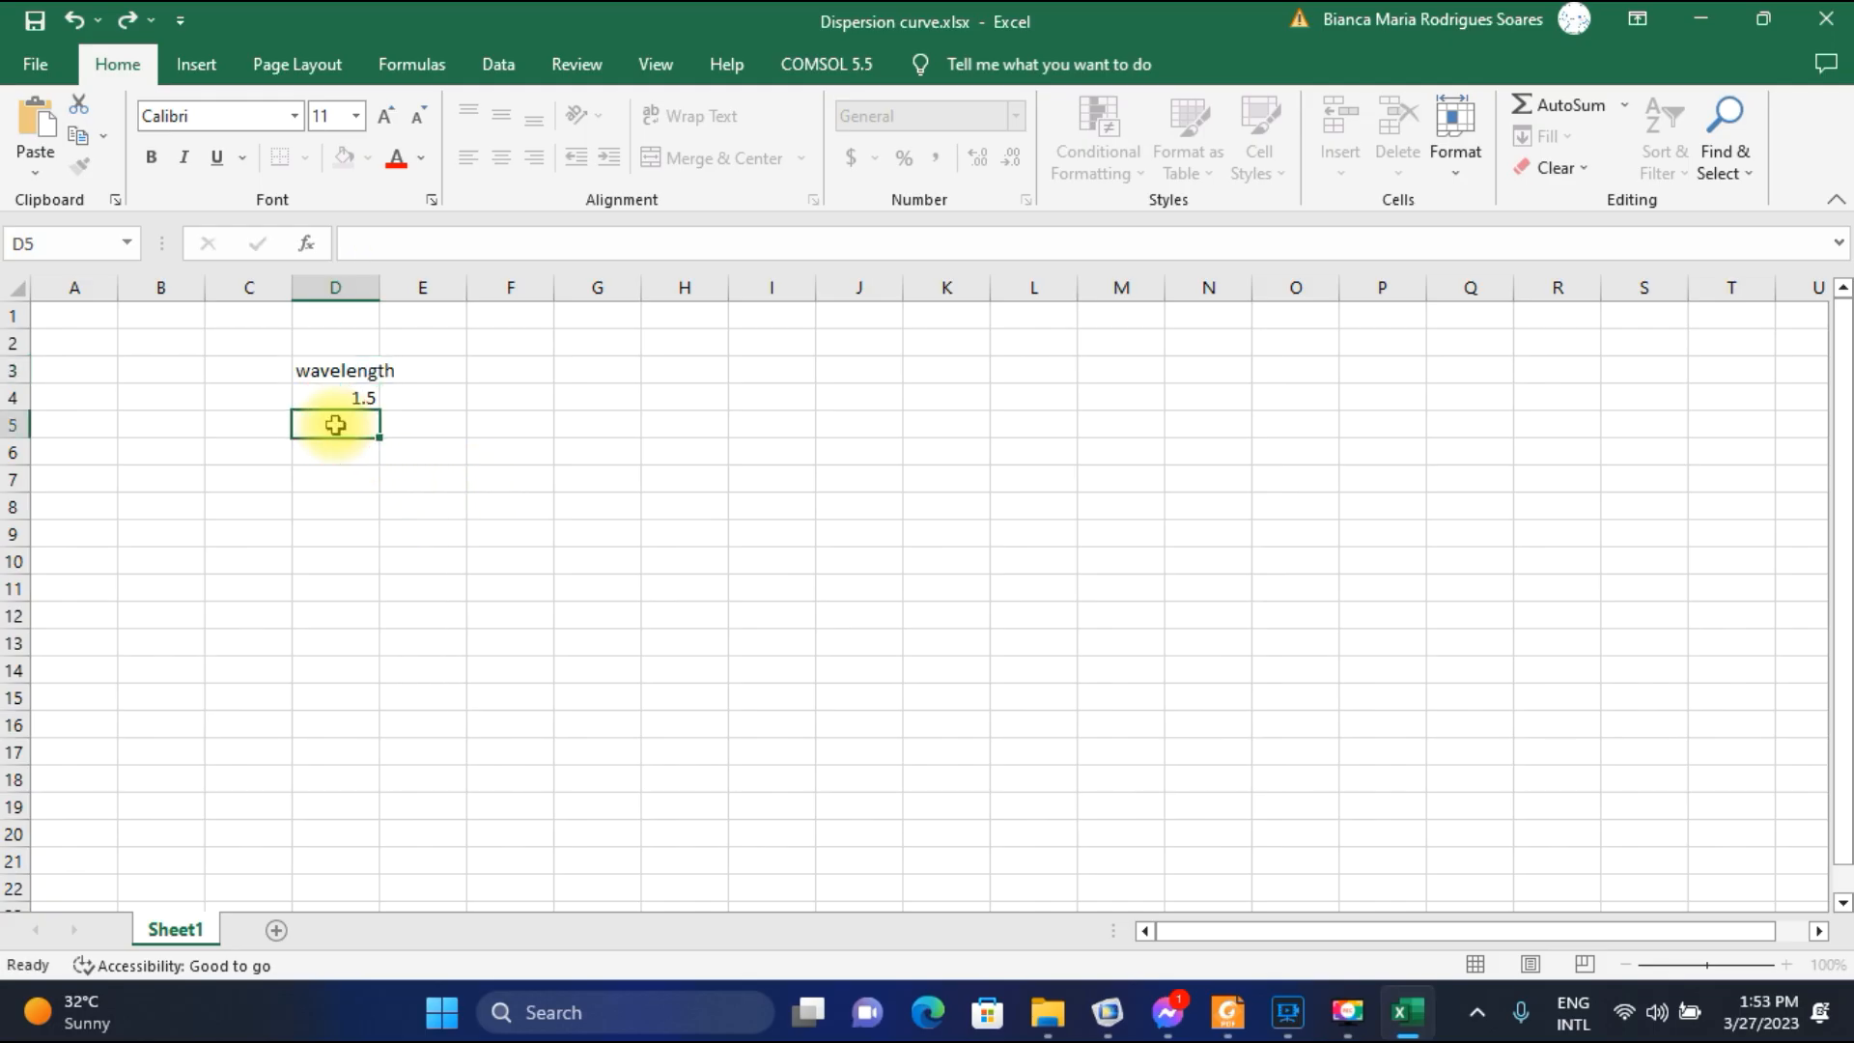
pyautogui.write('1.51')
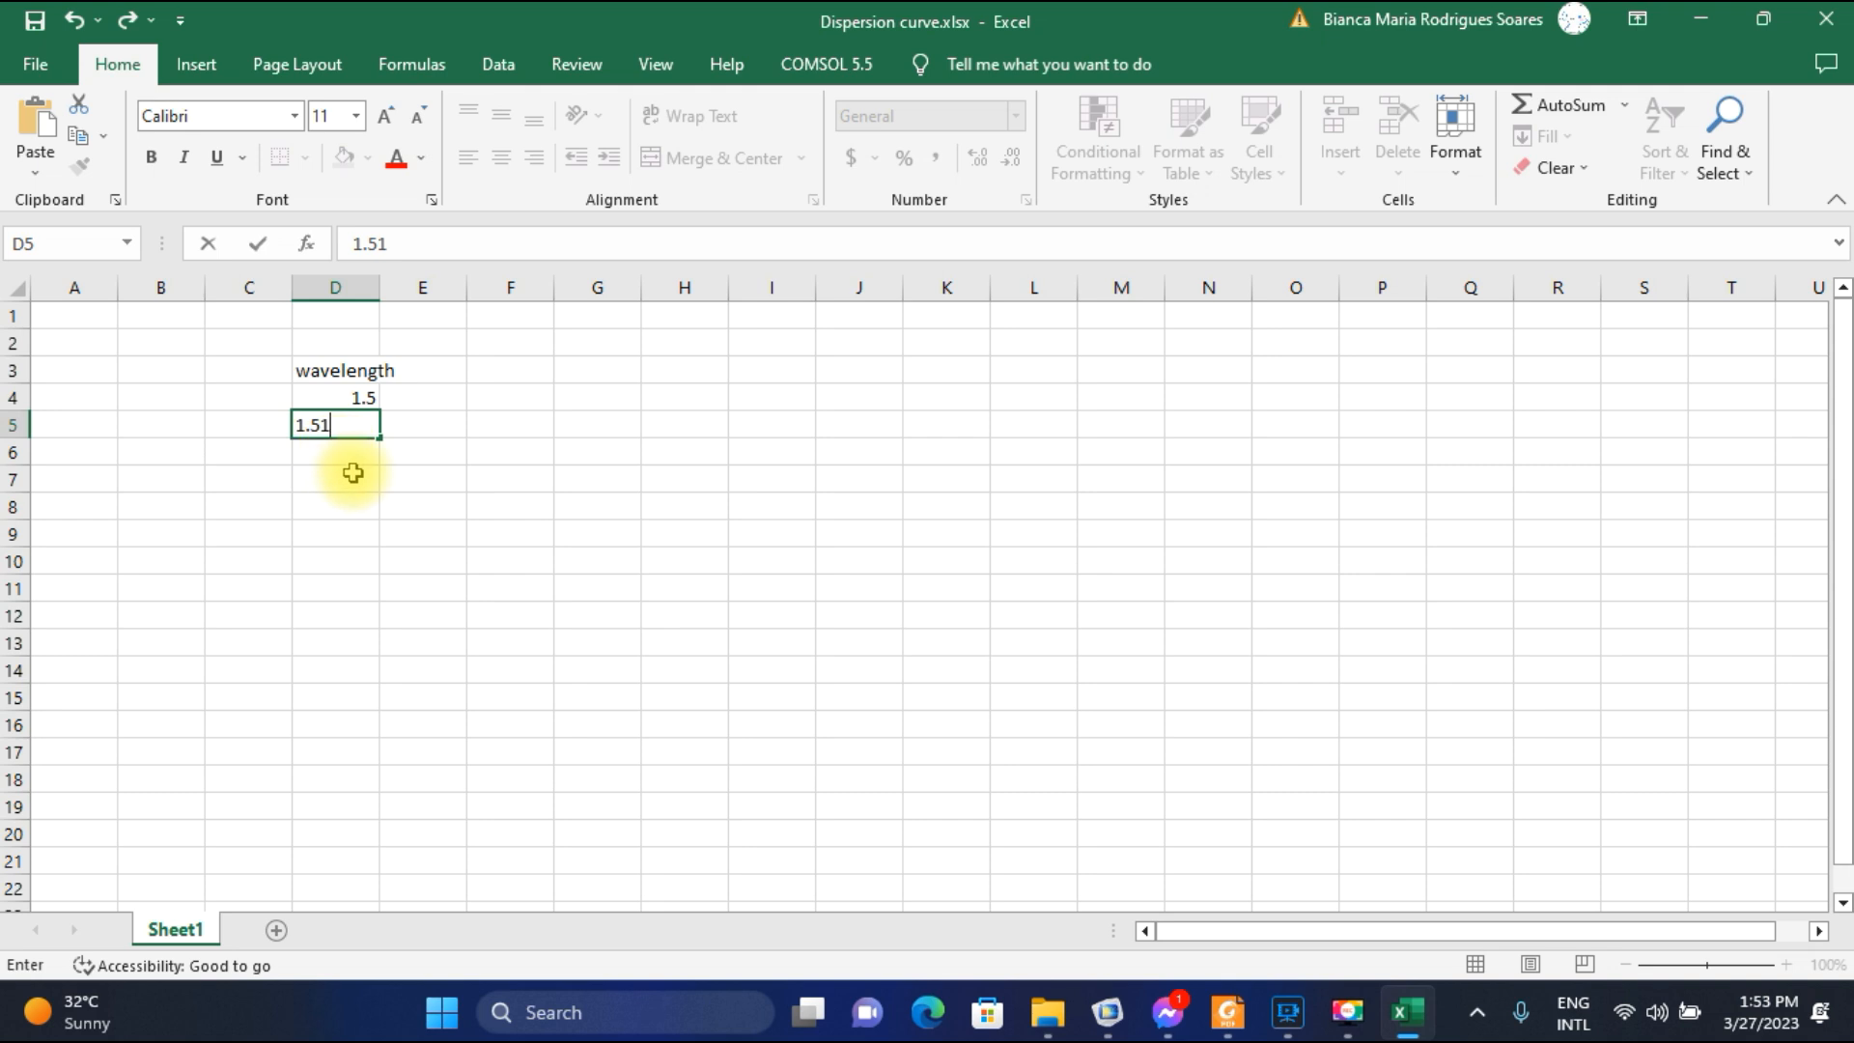
pyautogui.click(355, 461)
pyautogui.write('1.52')
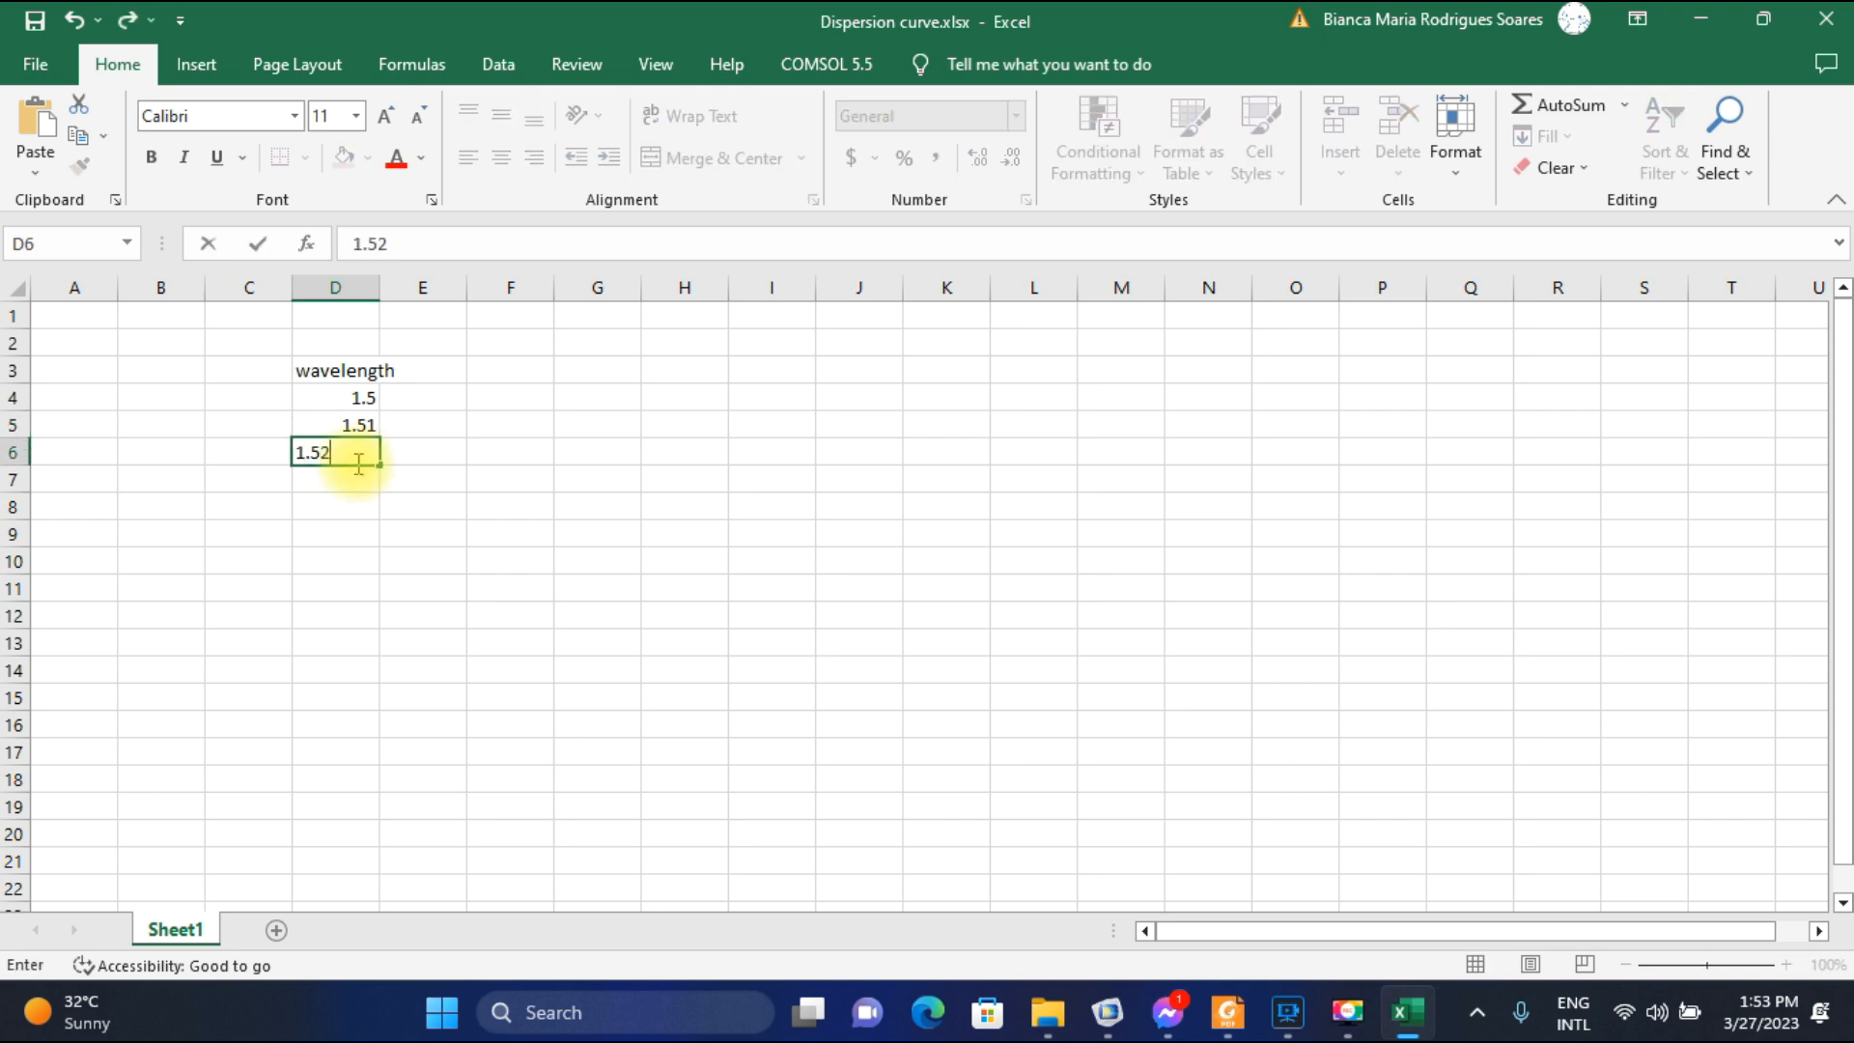
# Try to extend the wavelength column by filling from the 1.52 cell D6 down to D12.
pyautogui.moveTo(373, 466); pyautogui.dragTo(374, 488)
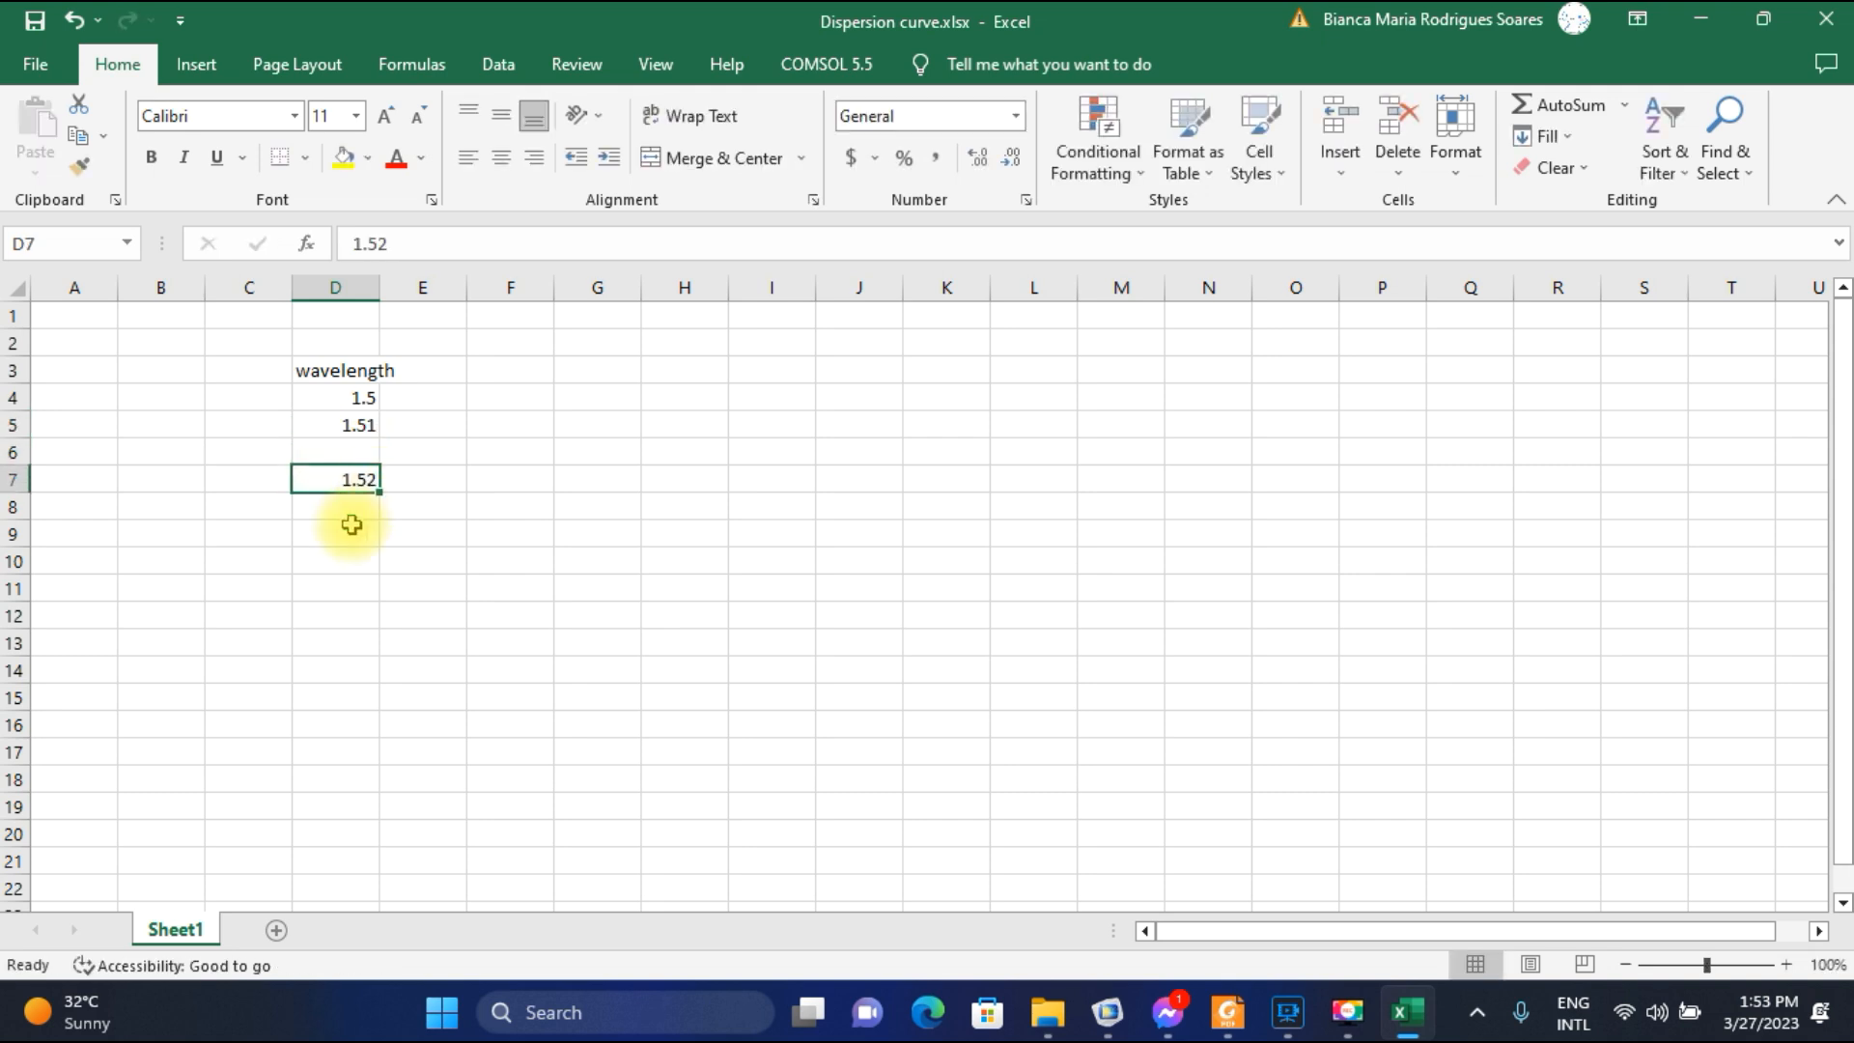
pyautogui.hotkey('ctrl', 'z')
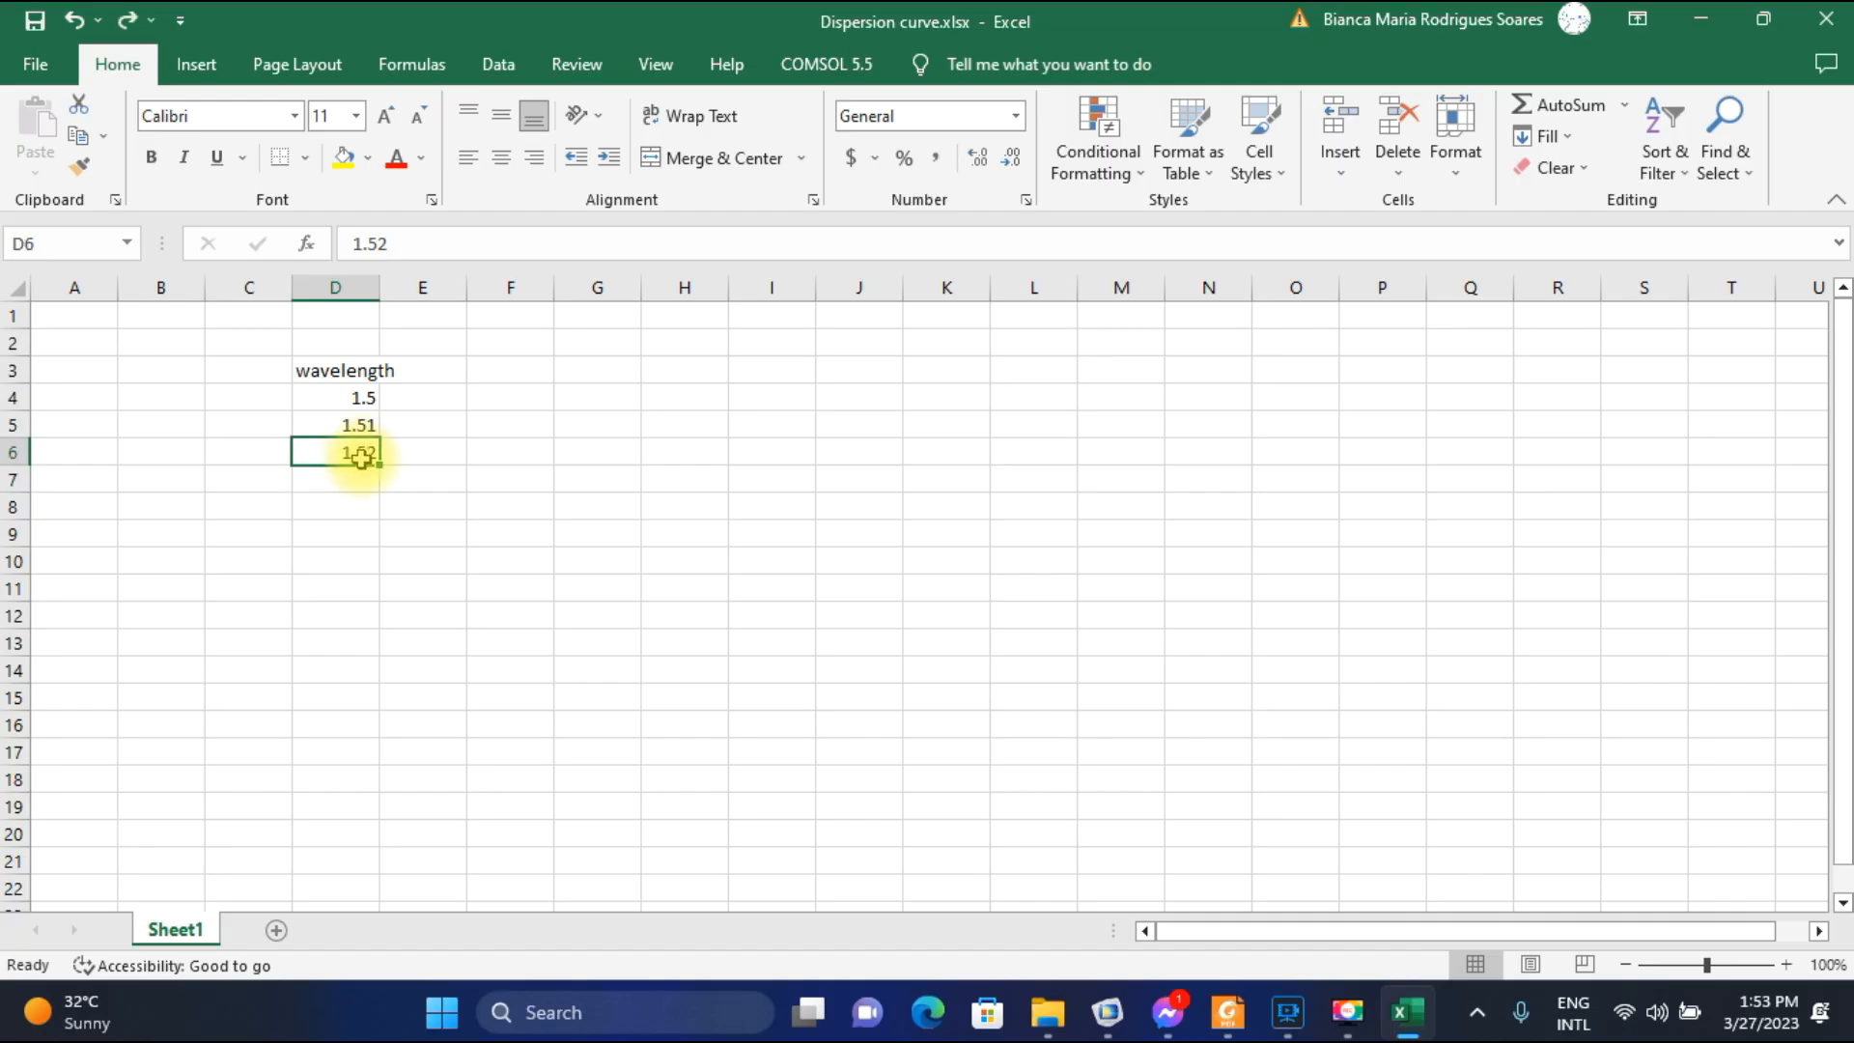
pyautogui.moveTo(379, 466); pyautogui.dragTo(364, 633)
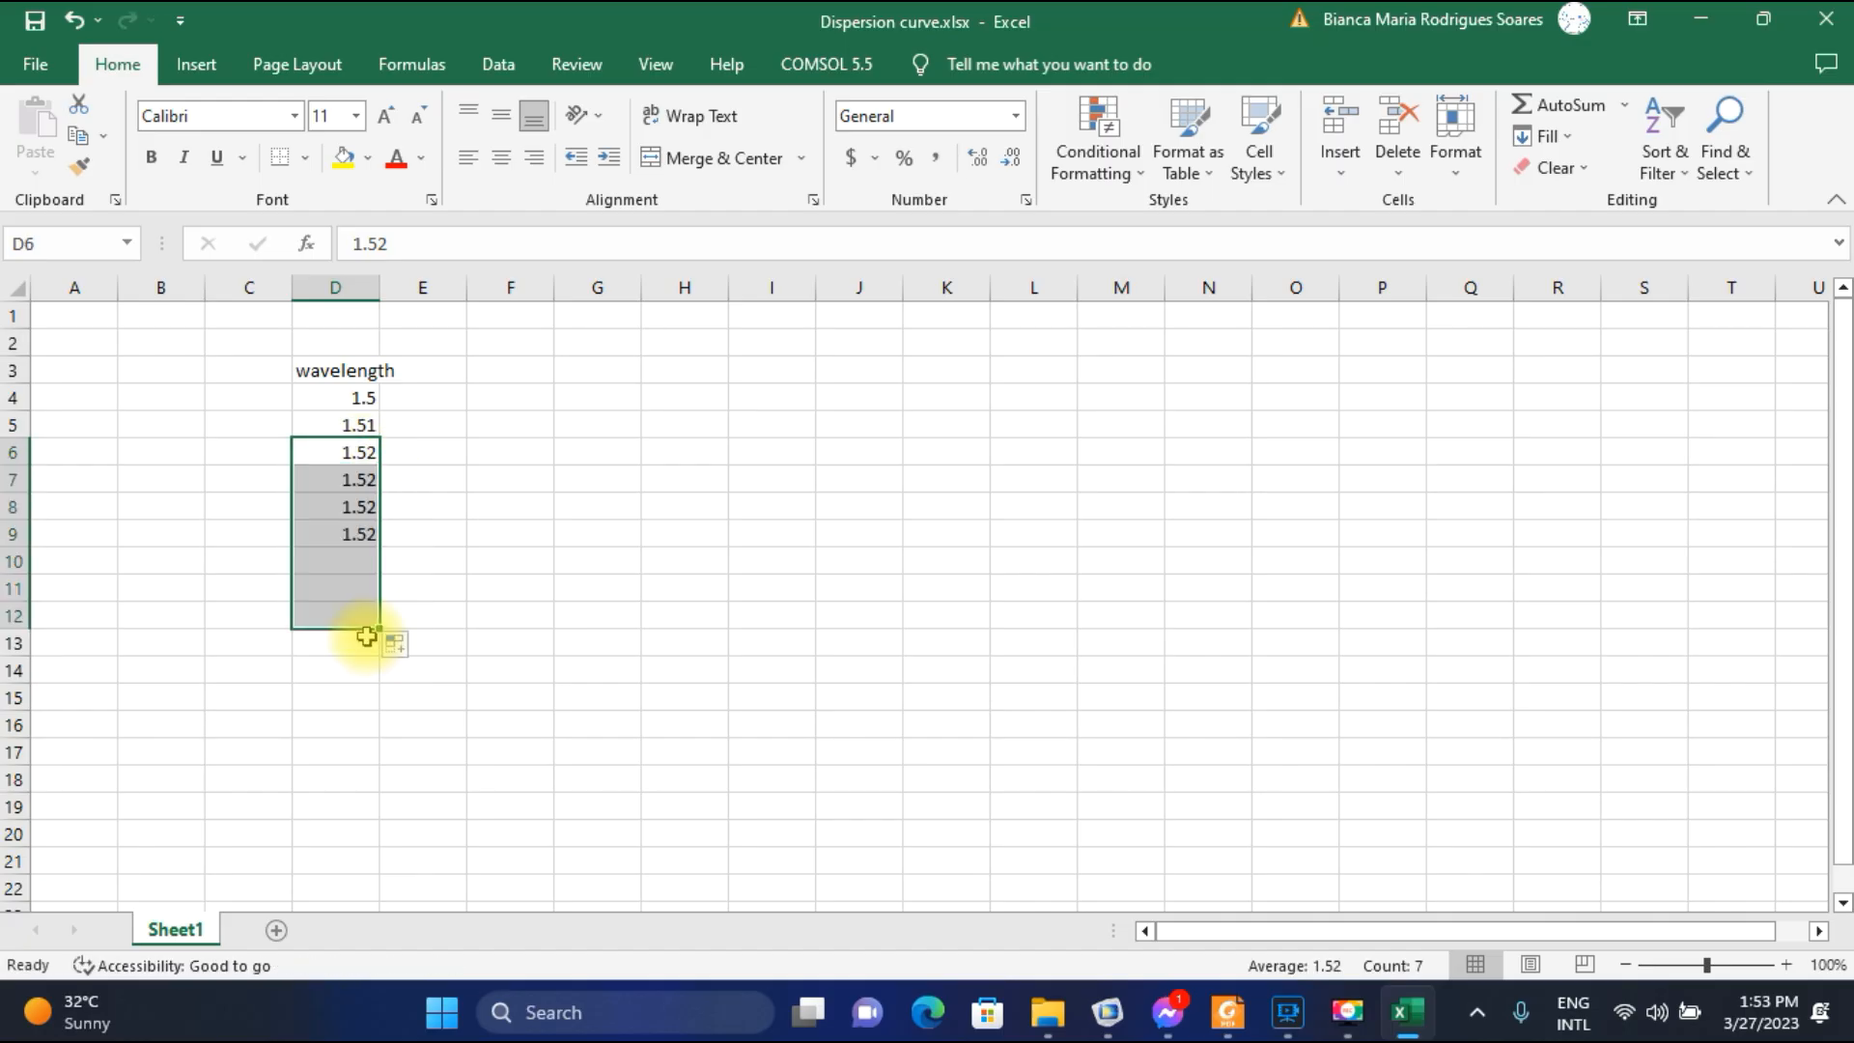
# Enter 1.53 in D7 and continue the wavelength series in 0.01 increments down column D to row 44.
pyautogui.click(366, 480)
pyautogui.write('1')
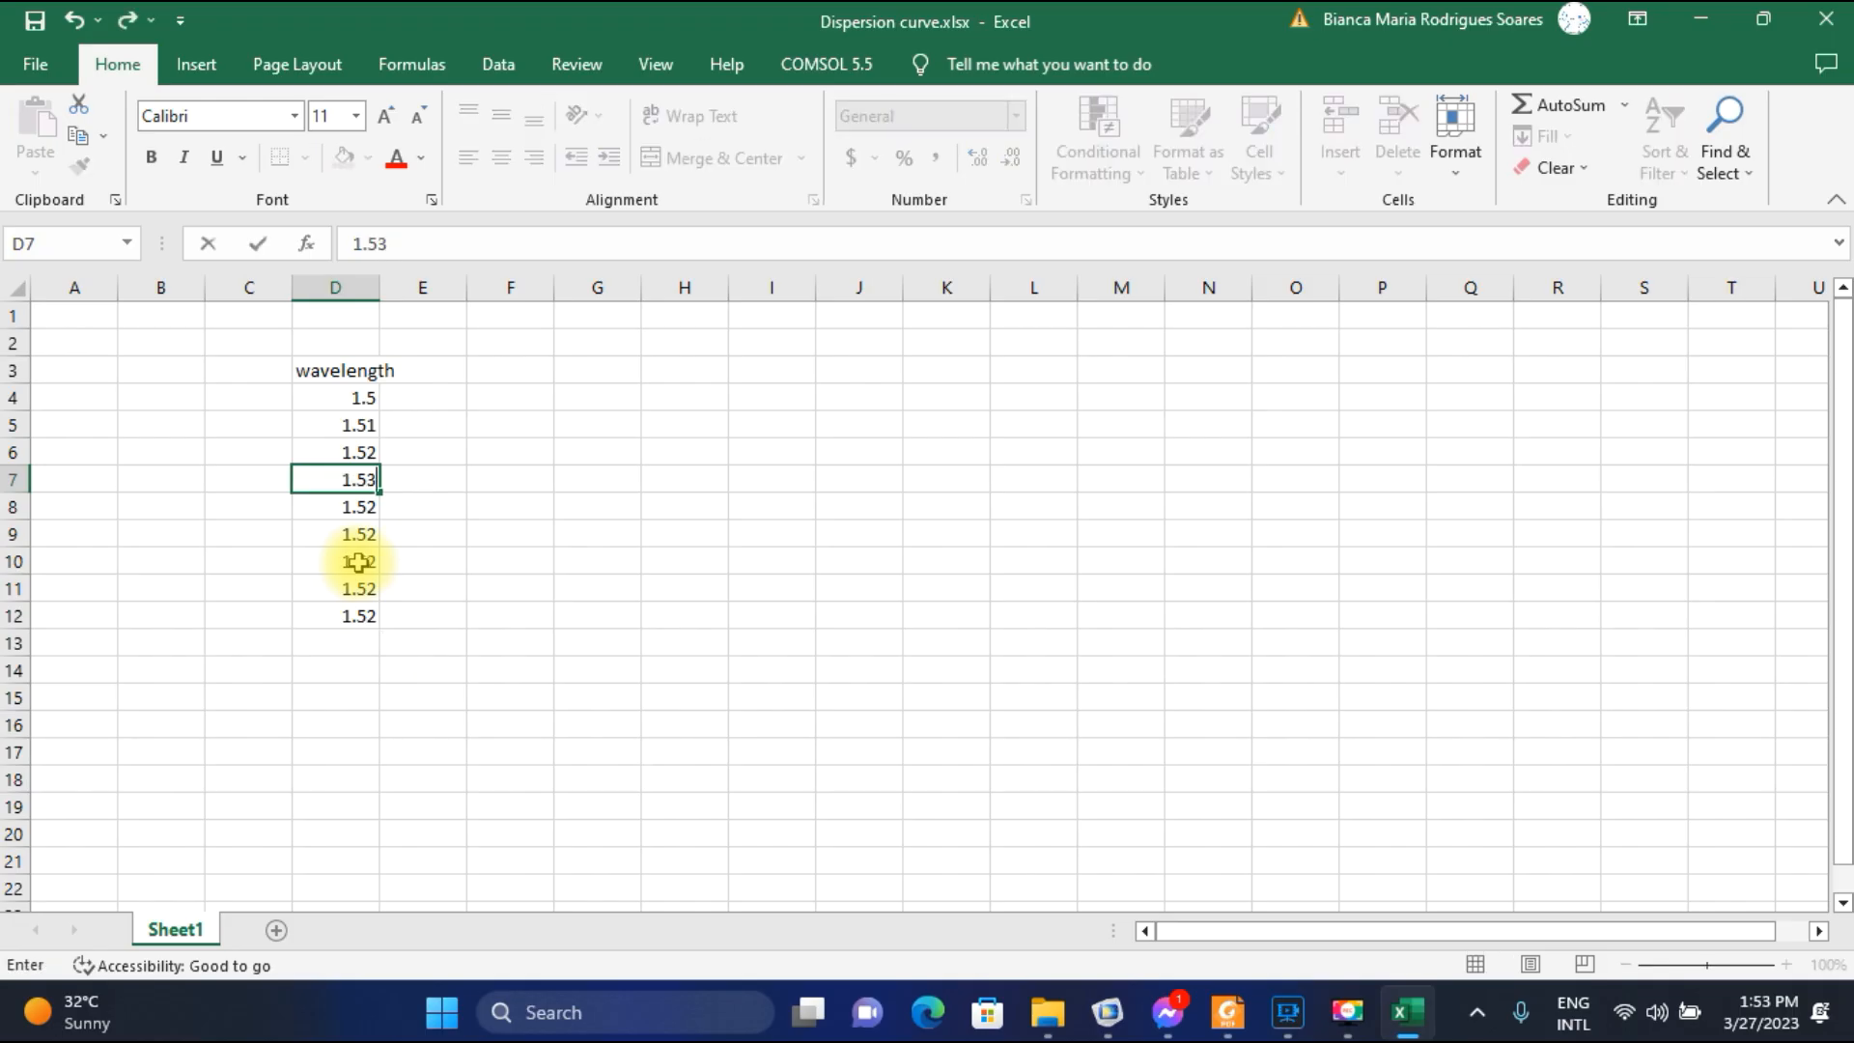
pyautogui.click(1287, 1012)
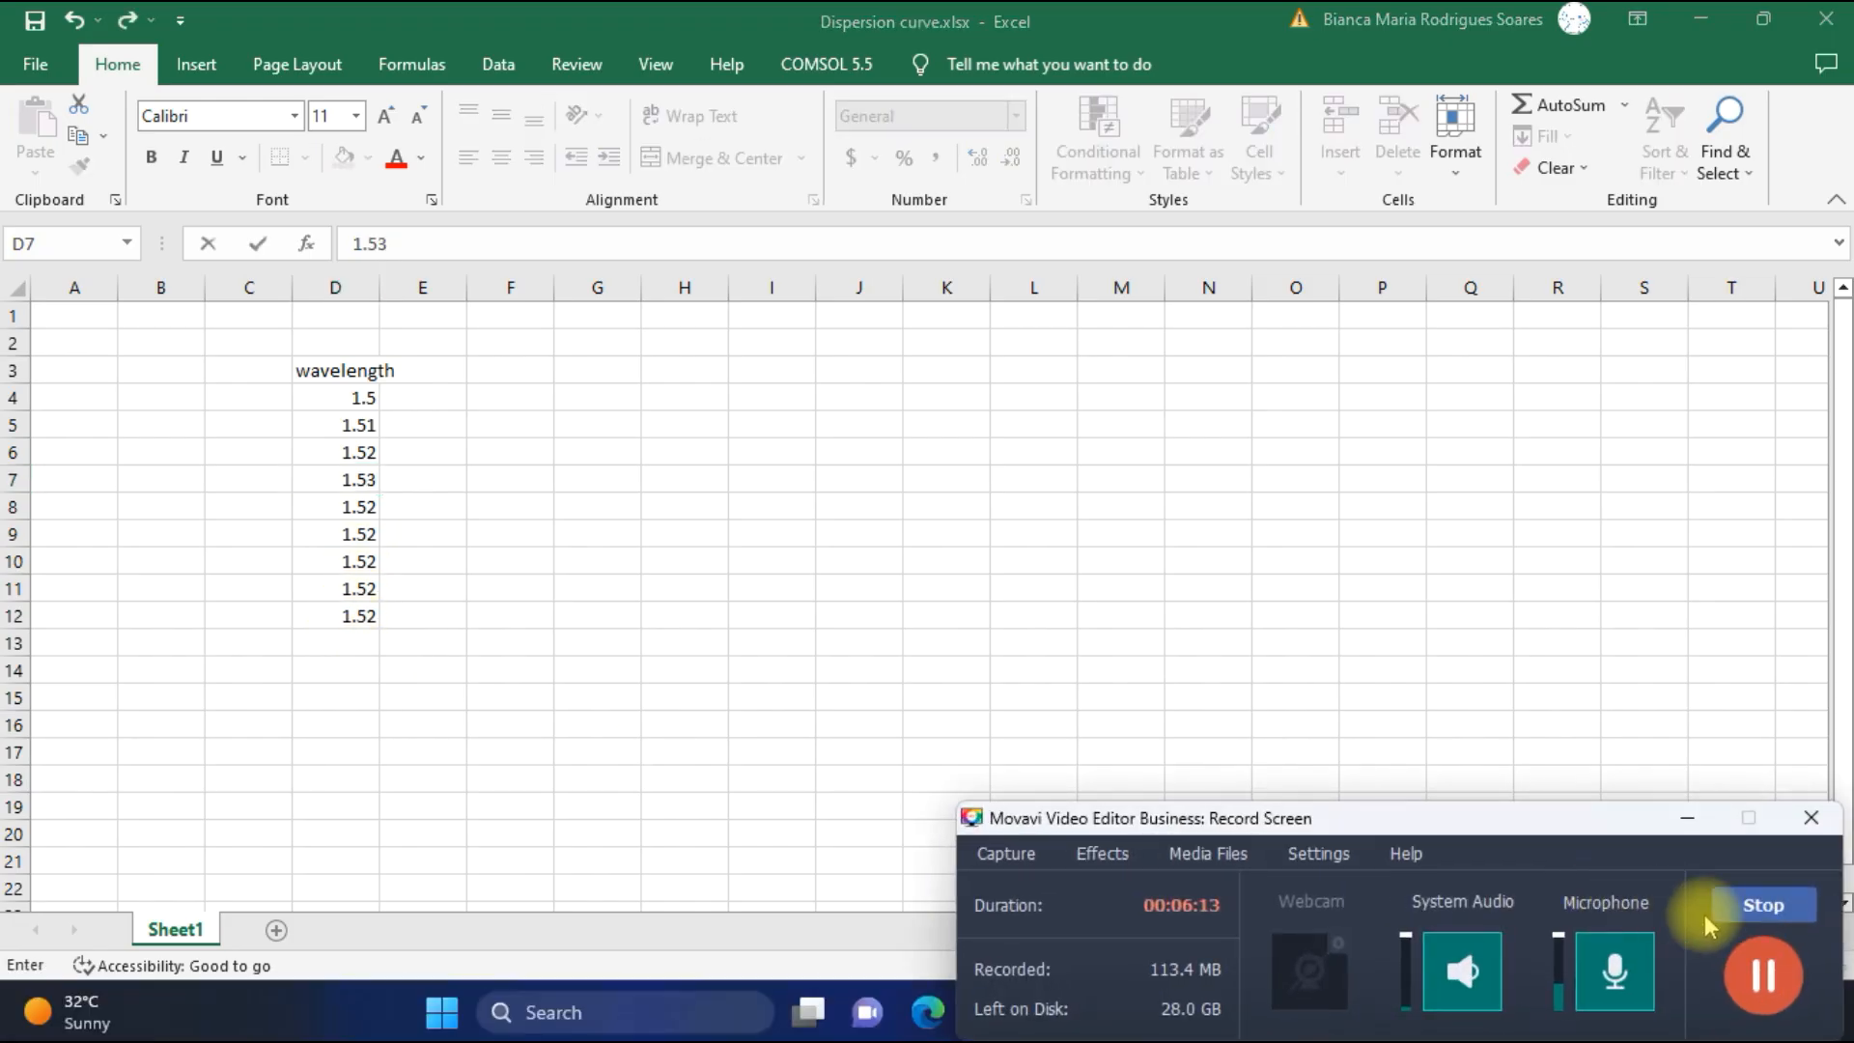
pyautogui.click(1766, 971)
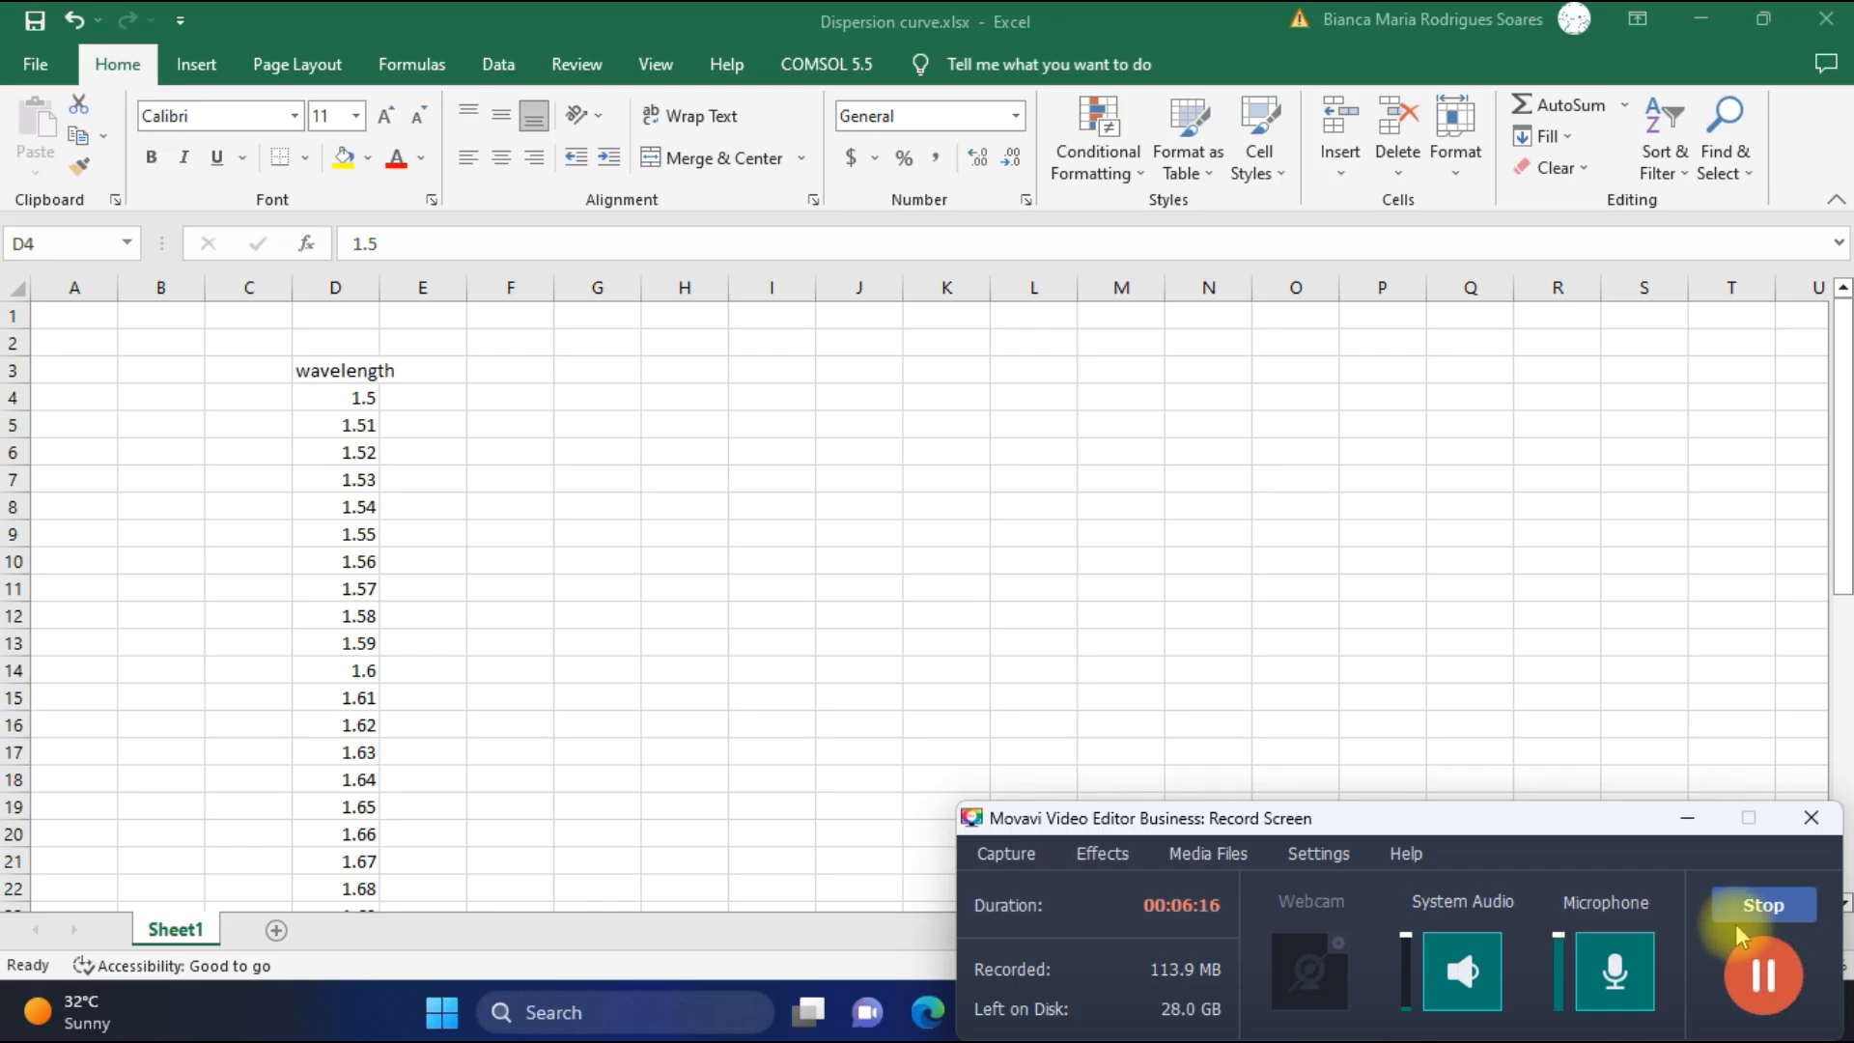
pyautogui.click(1685, 825)
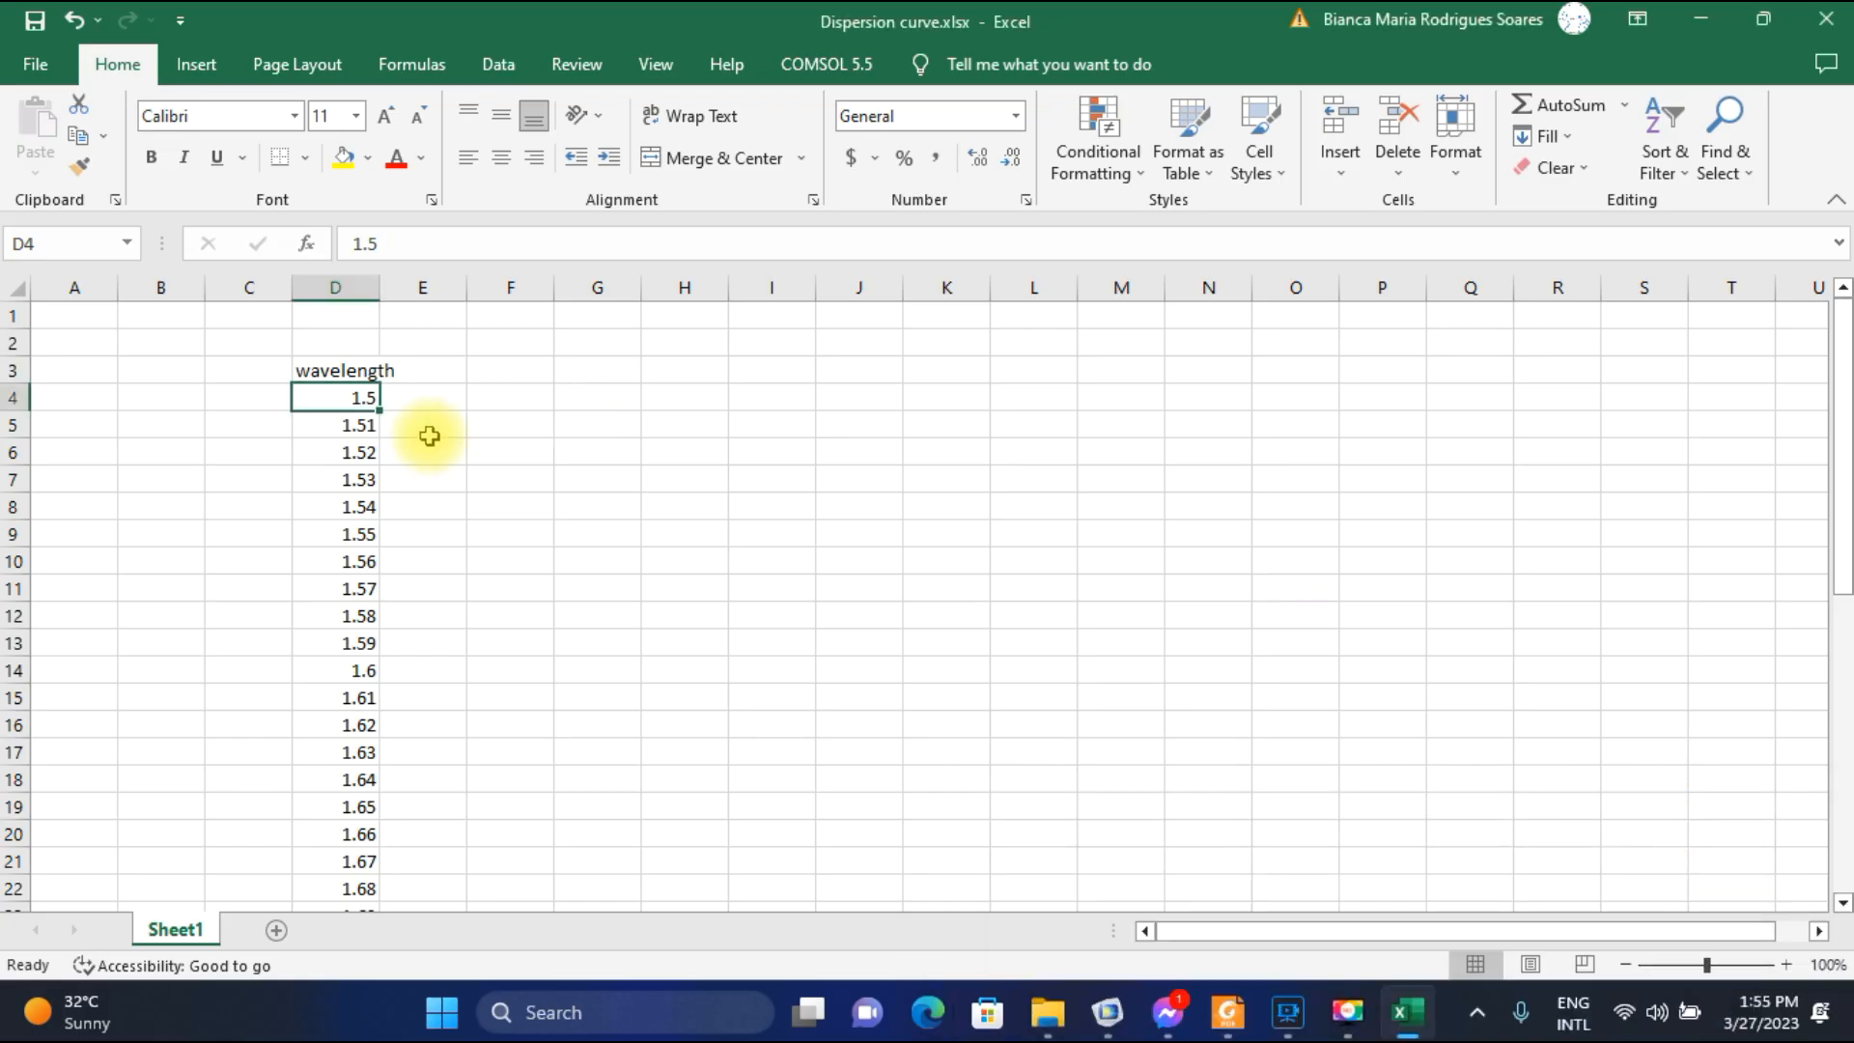
pyautogui.scroll(-1, 363, 582)
pyautogui.scroll(-9, 363, 581)
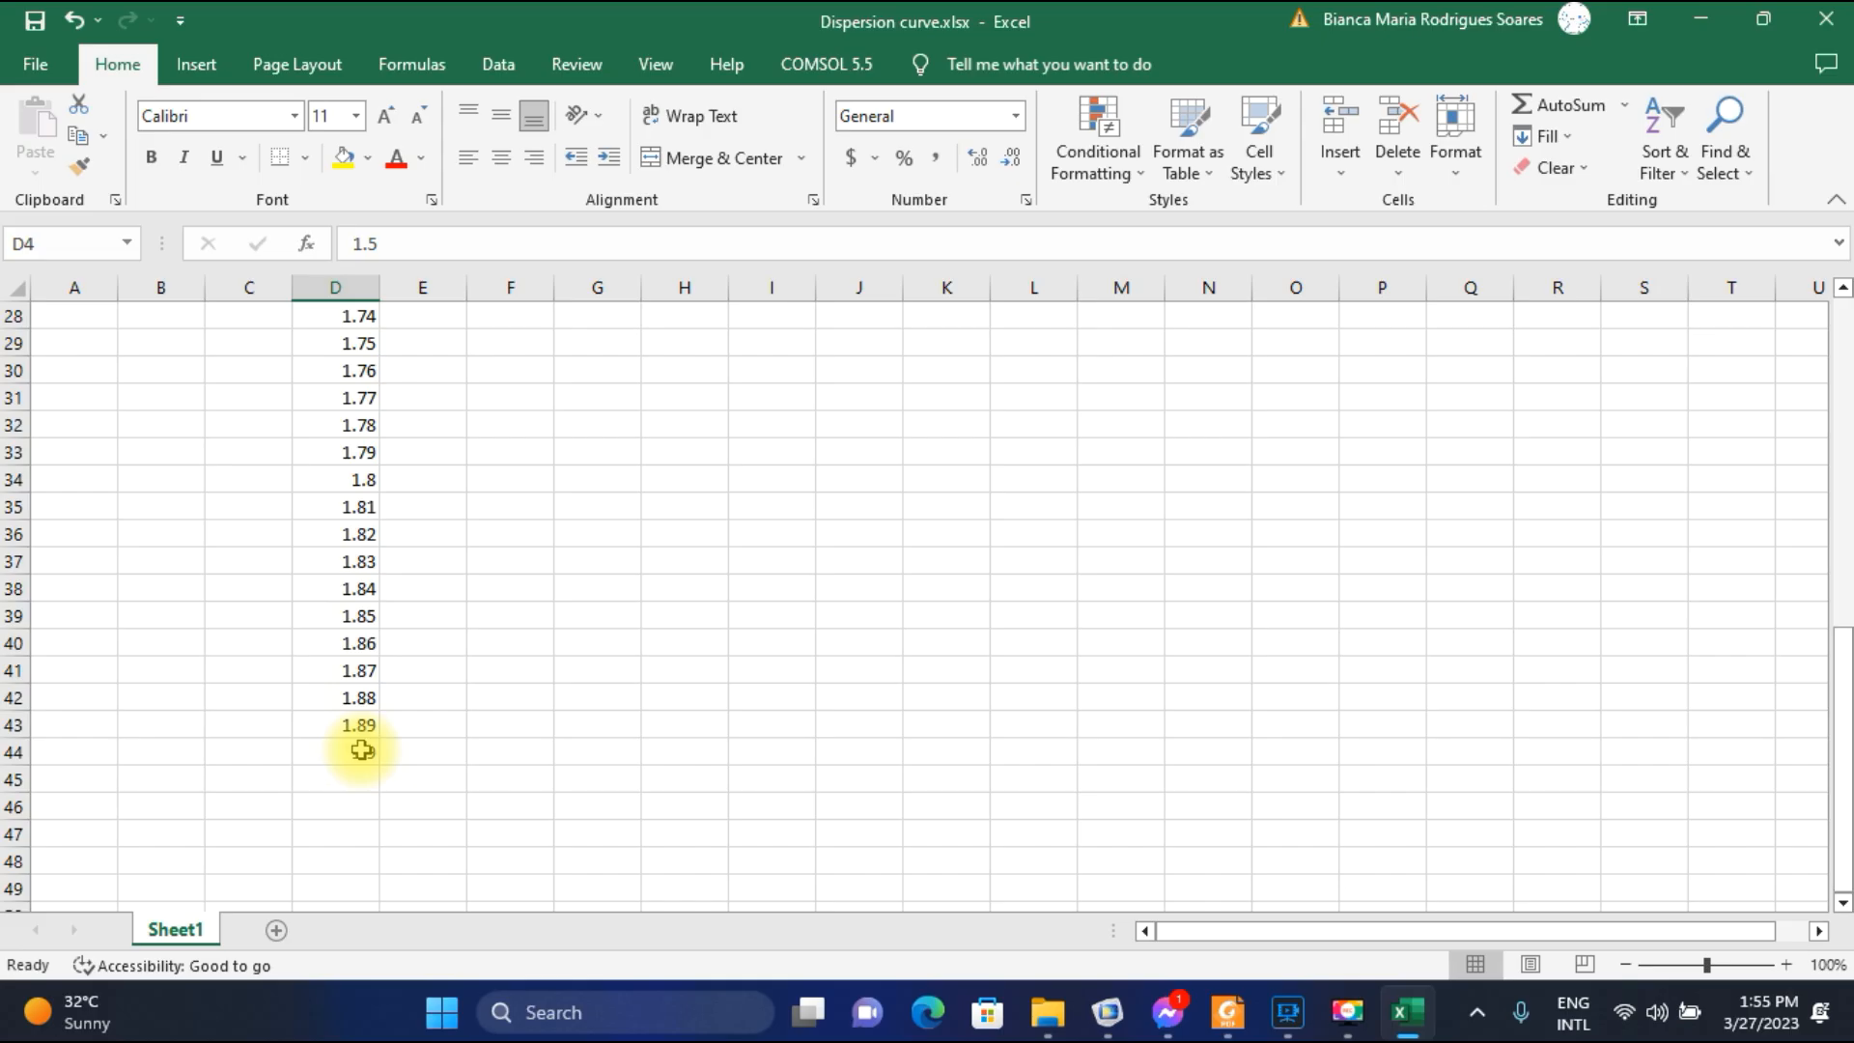
# Enter the header confinement loss in cell E3, beside the wavelength header, and select cell E4.
pyautogui.click(372, 749)
pyautogui.scroll(9, 365, 757)
pyautogui.click(363, 399)
pyautogui.click(421, 373)
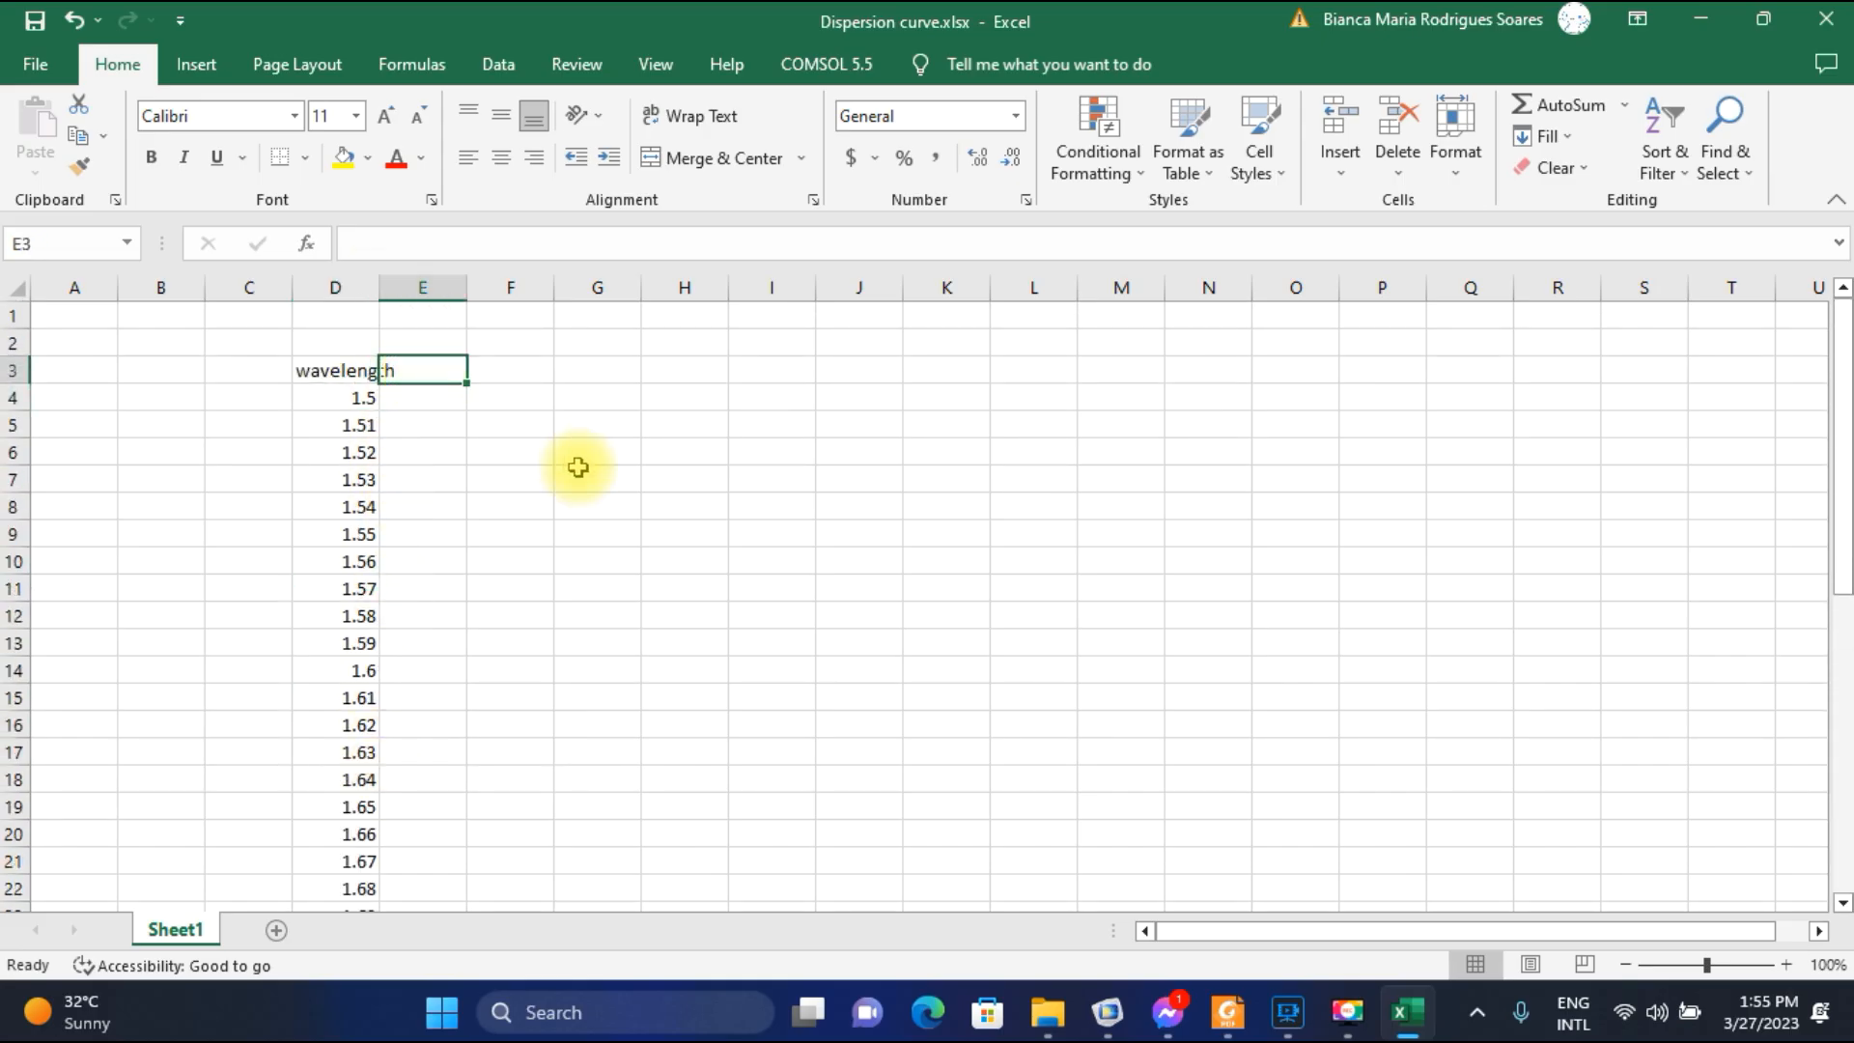
pyautogui.write('confinement')
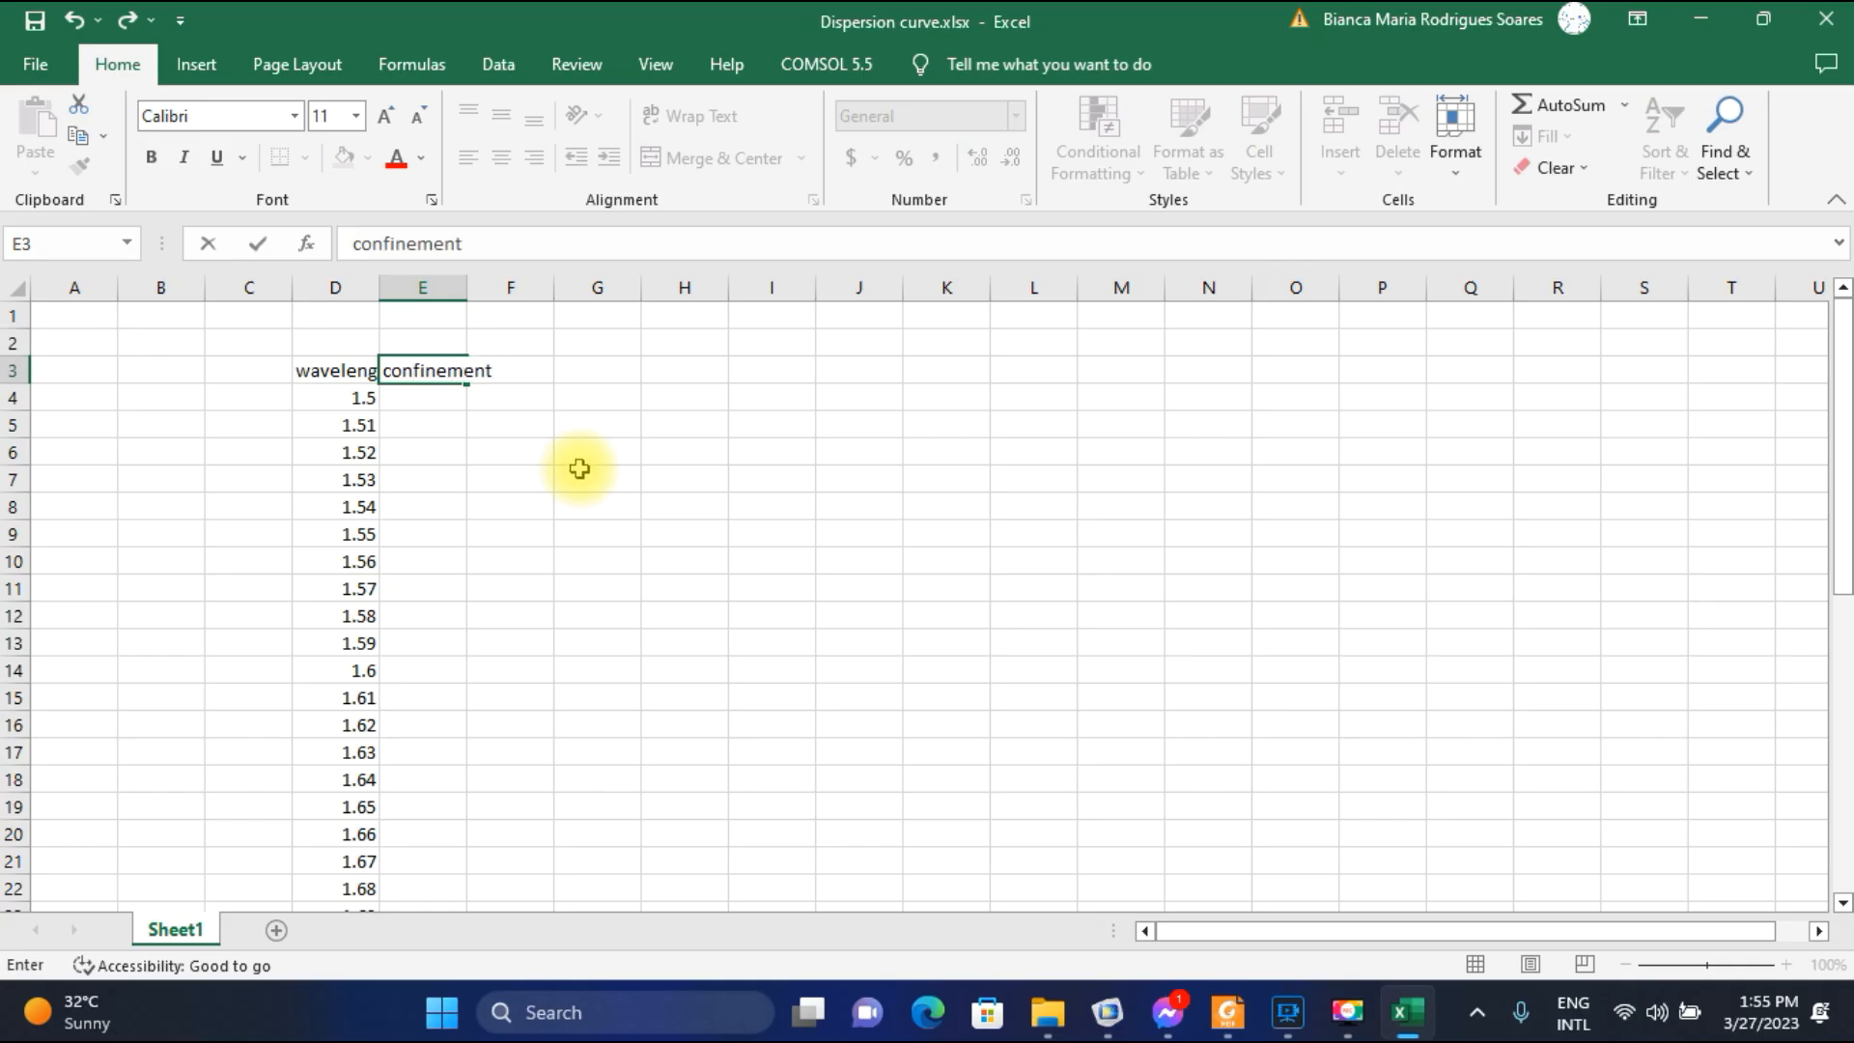
pyautogui.write(' loss')
pyautogui.click(429, 404)
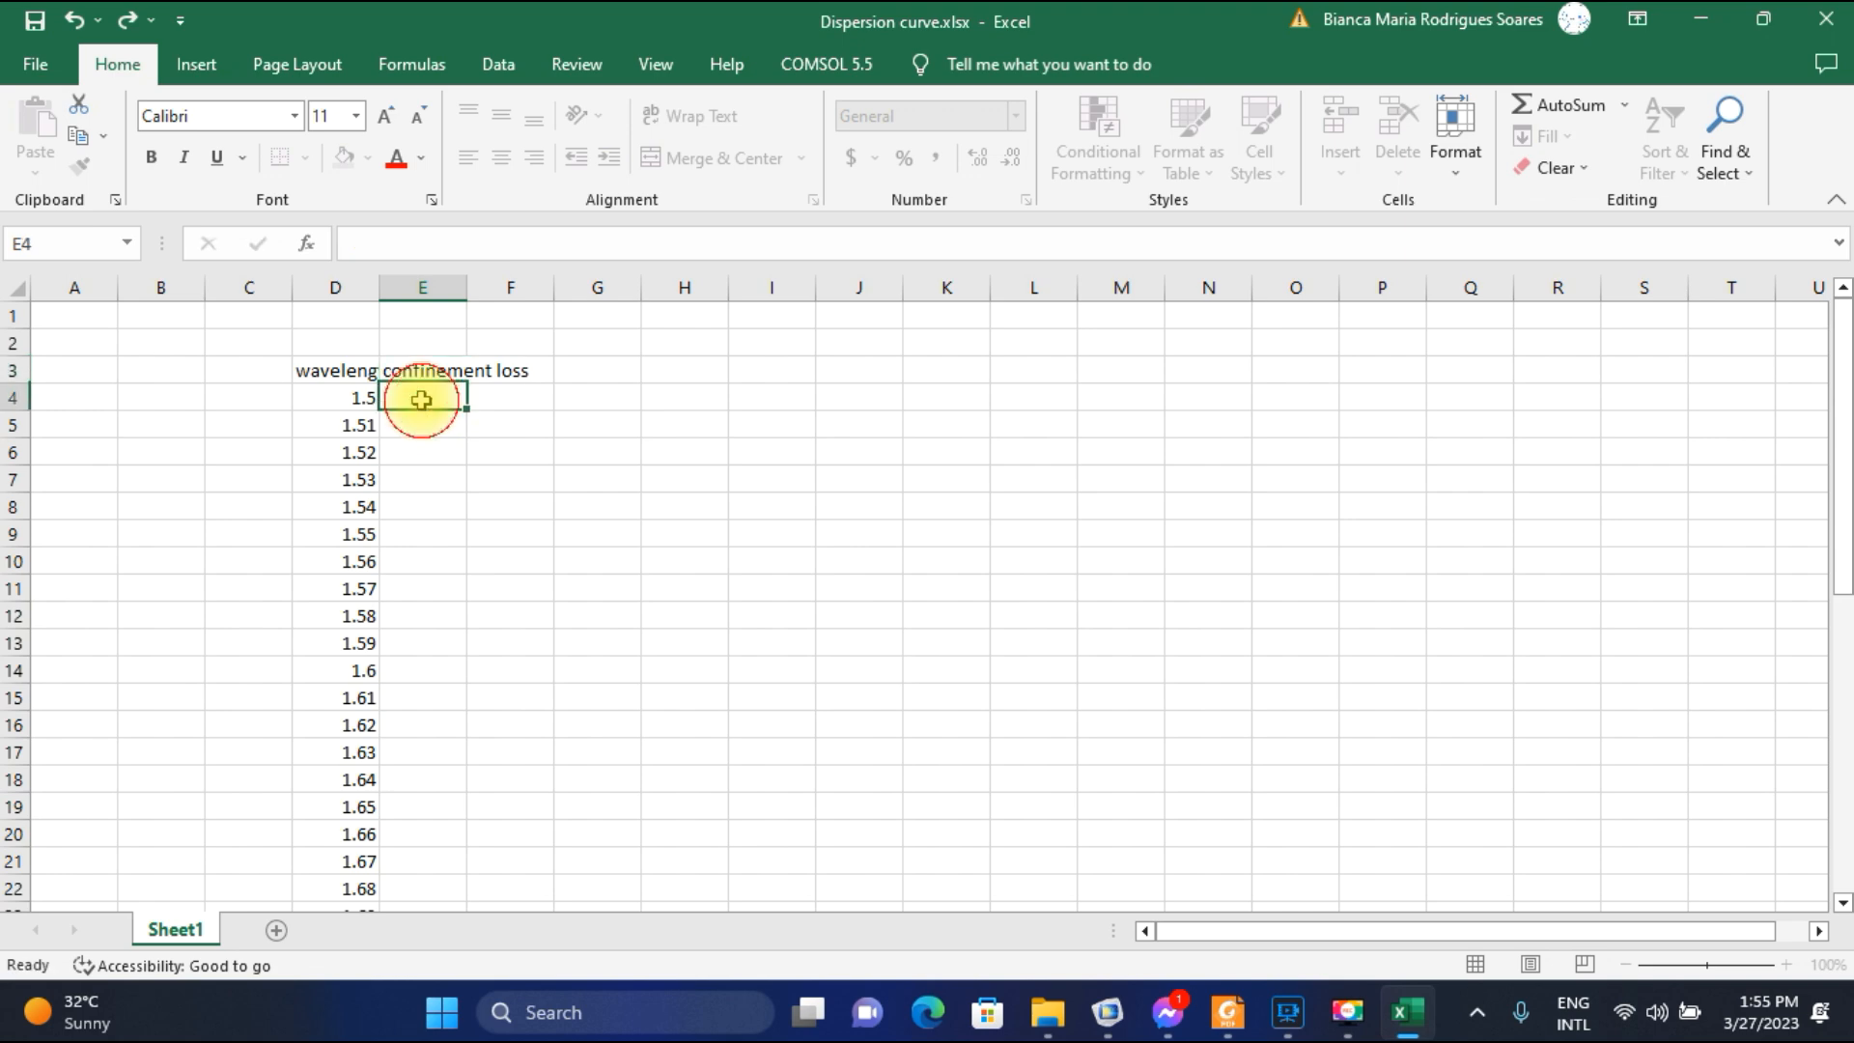
# Switch to COMSOL and plot the Electric Field (ewfd) group at the opw parameter value 1.5E-6.
pyautogui.click(1108, 1011)
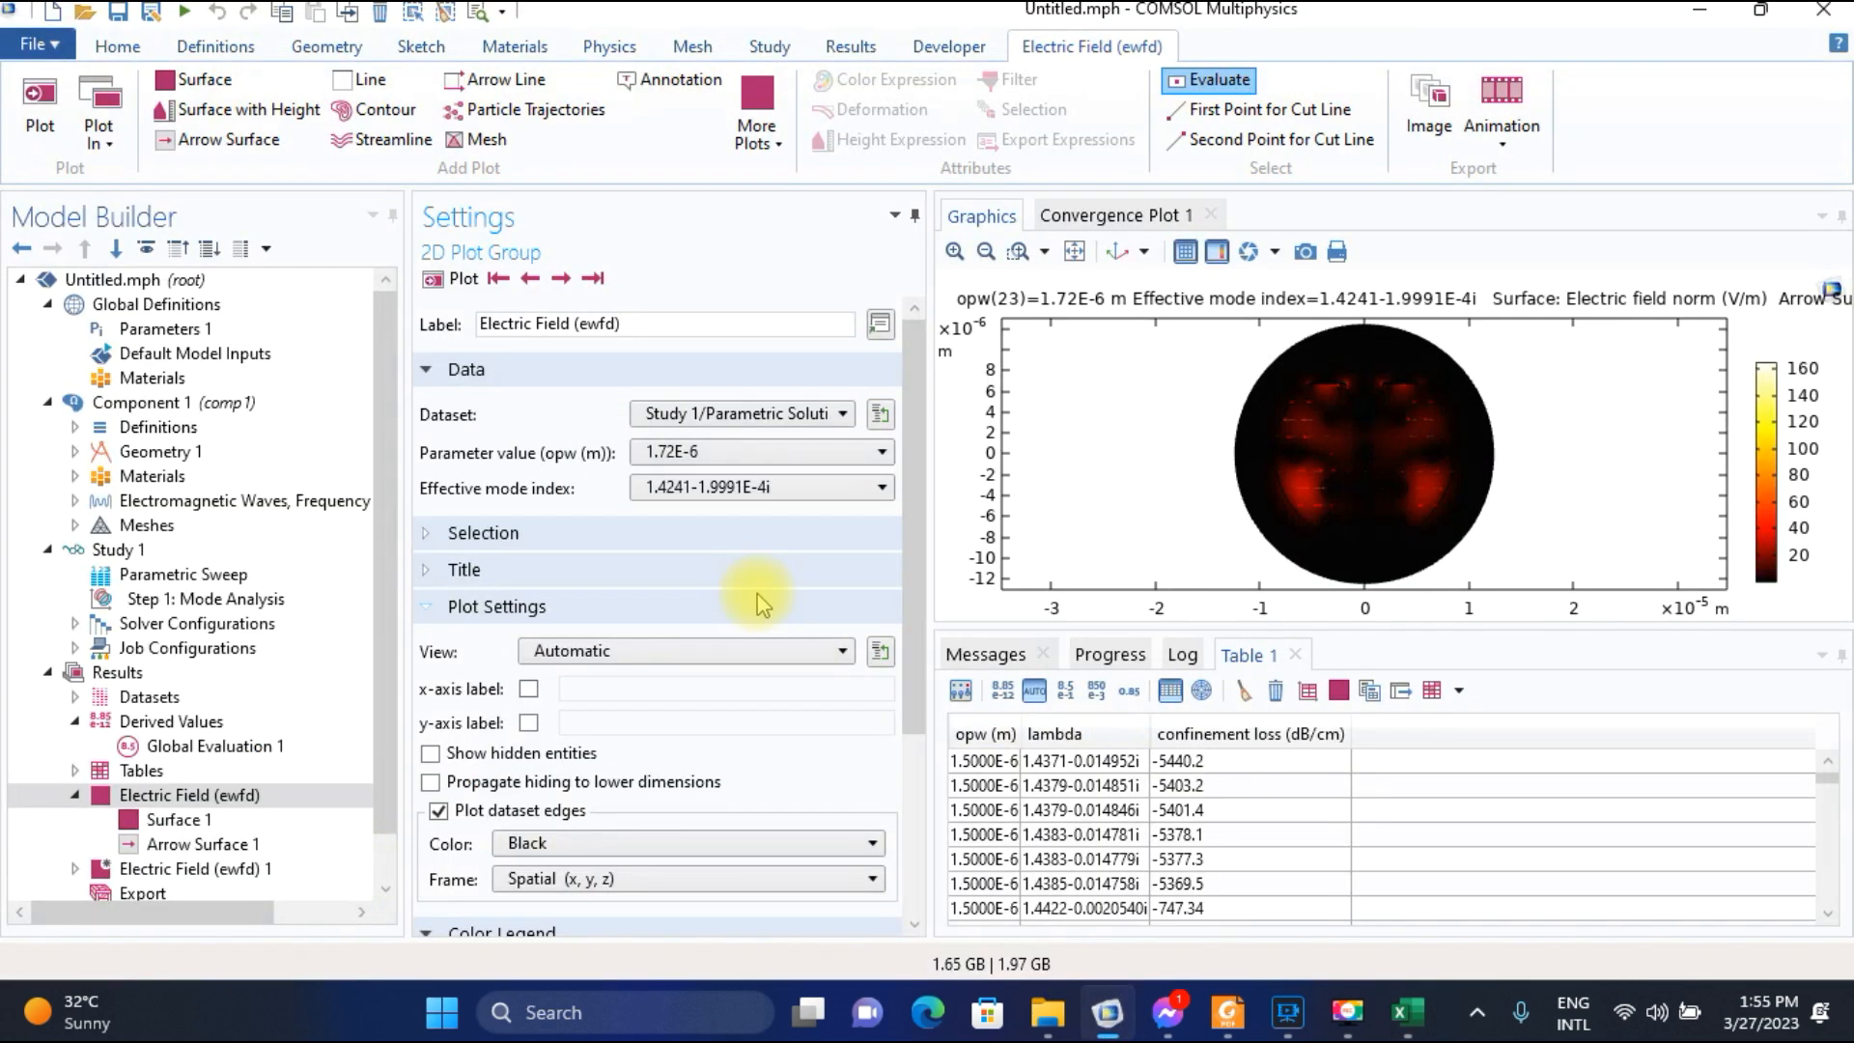
pyautogui.click(758, 452)
pyautogui.scroll(5, 720, 502)
pyautogui.scroll(2, 719, 497)
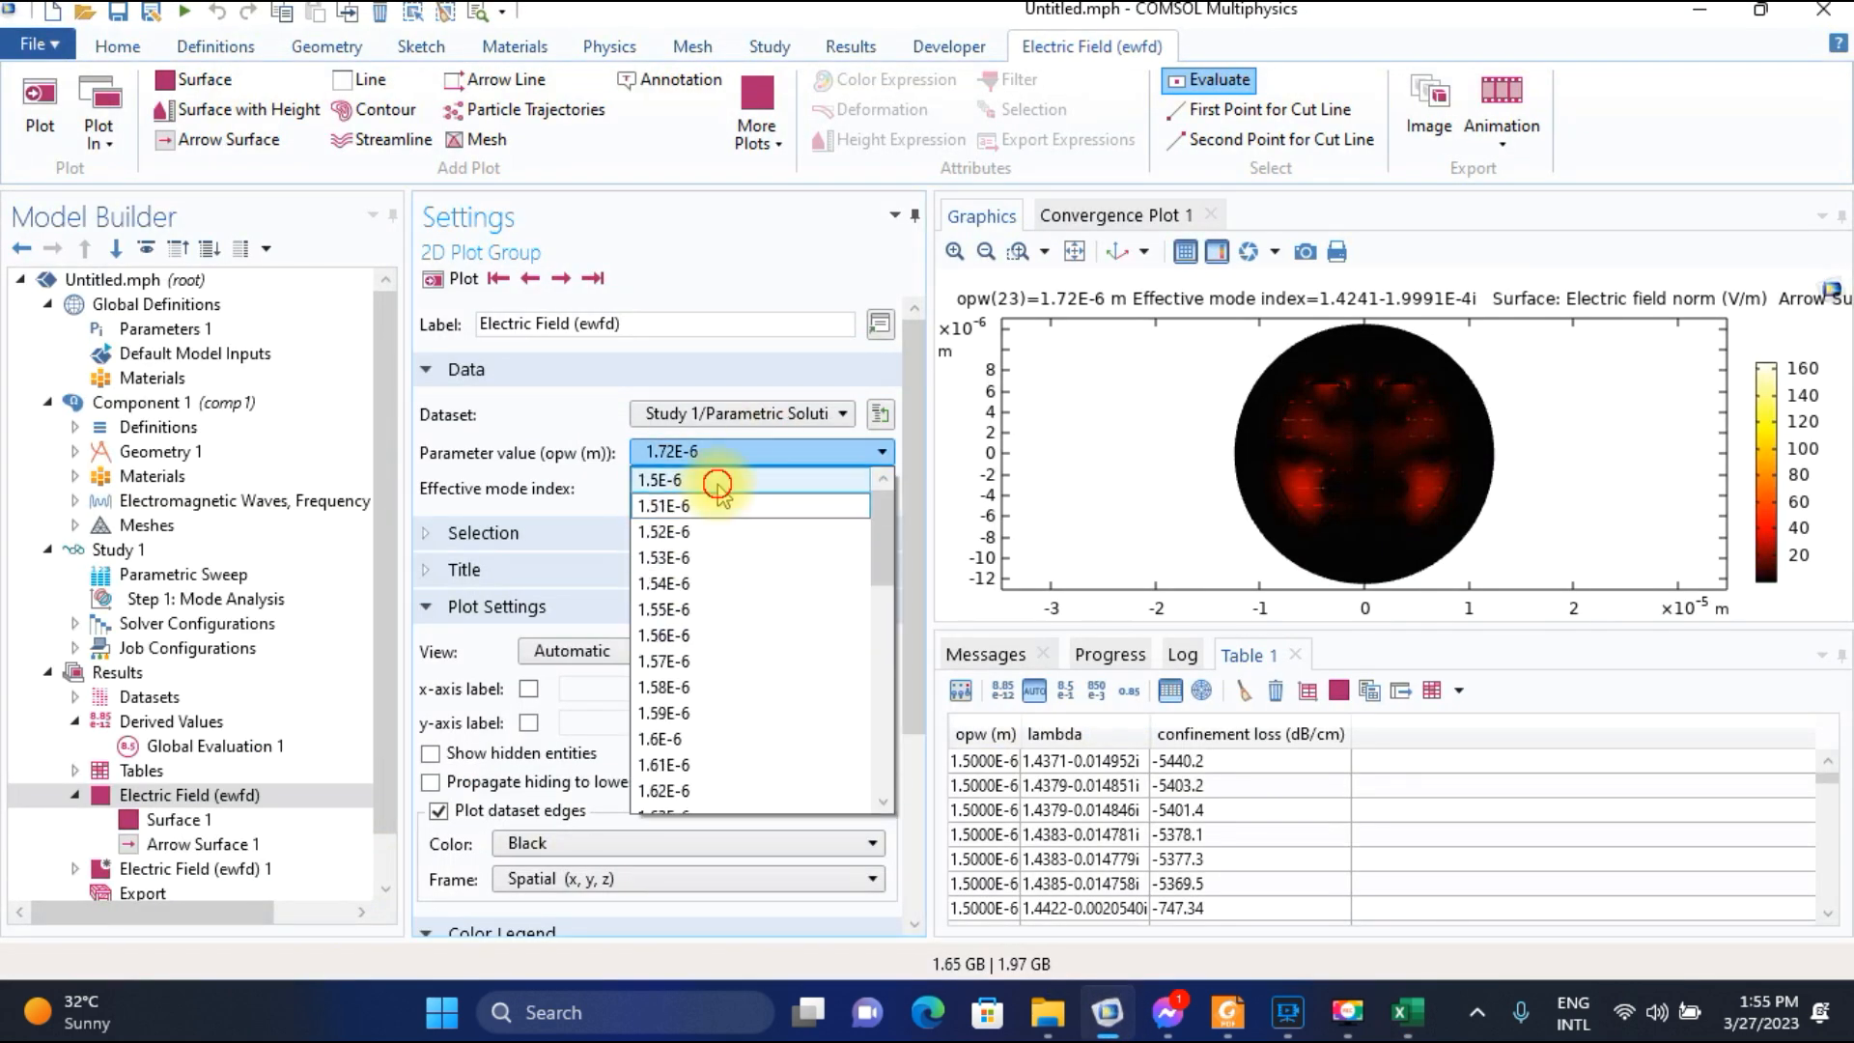
pyautogui.click(718, 481)
pyautogui.click(465, 280)
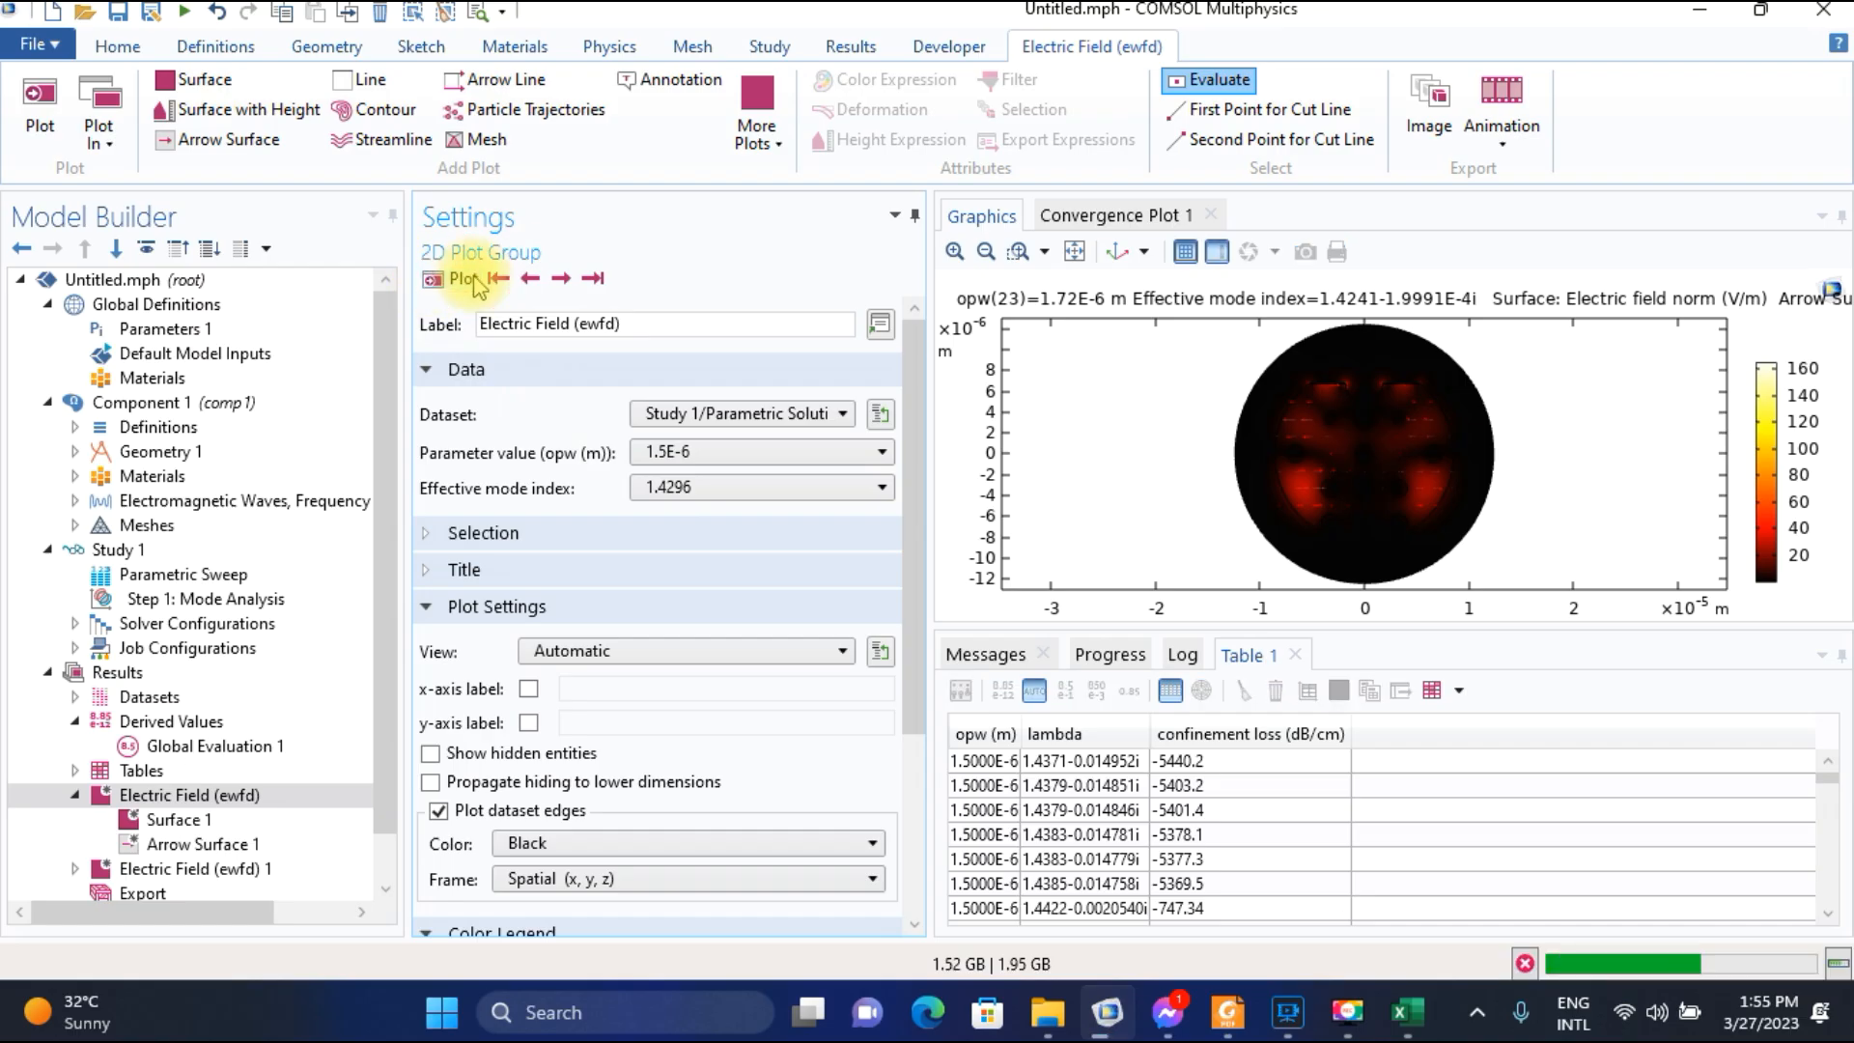
# Step forward and back through the effective mode indices at 1.5E-6 to examine their field patterns, stopping at 1.4357-3.1169E-5i.
pyautogui.click(560, 279)
pyautogui.click(561, 279)
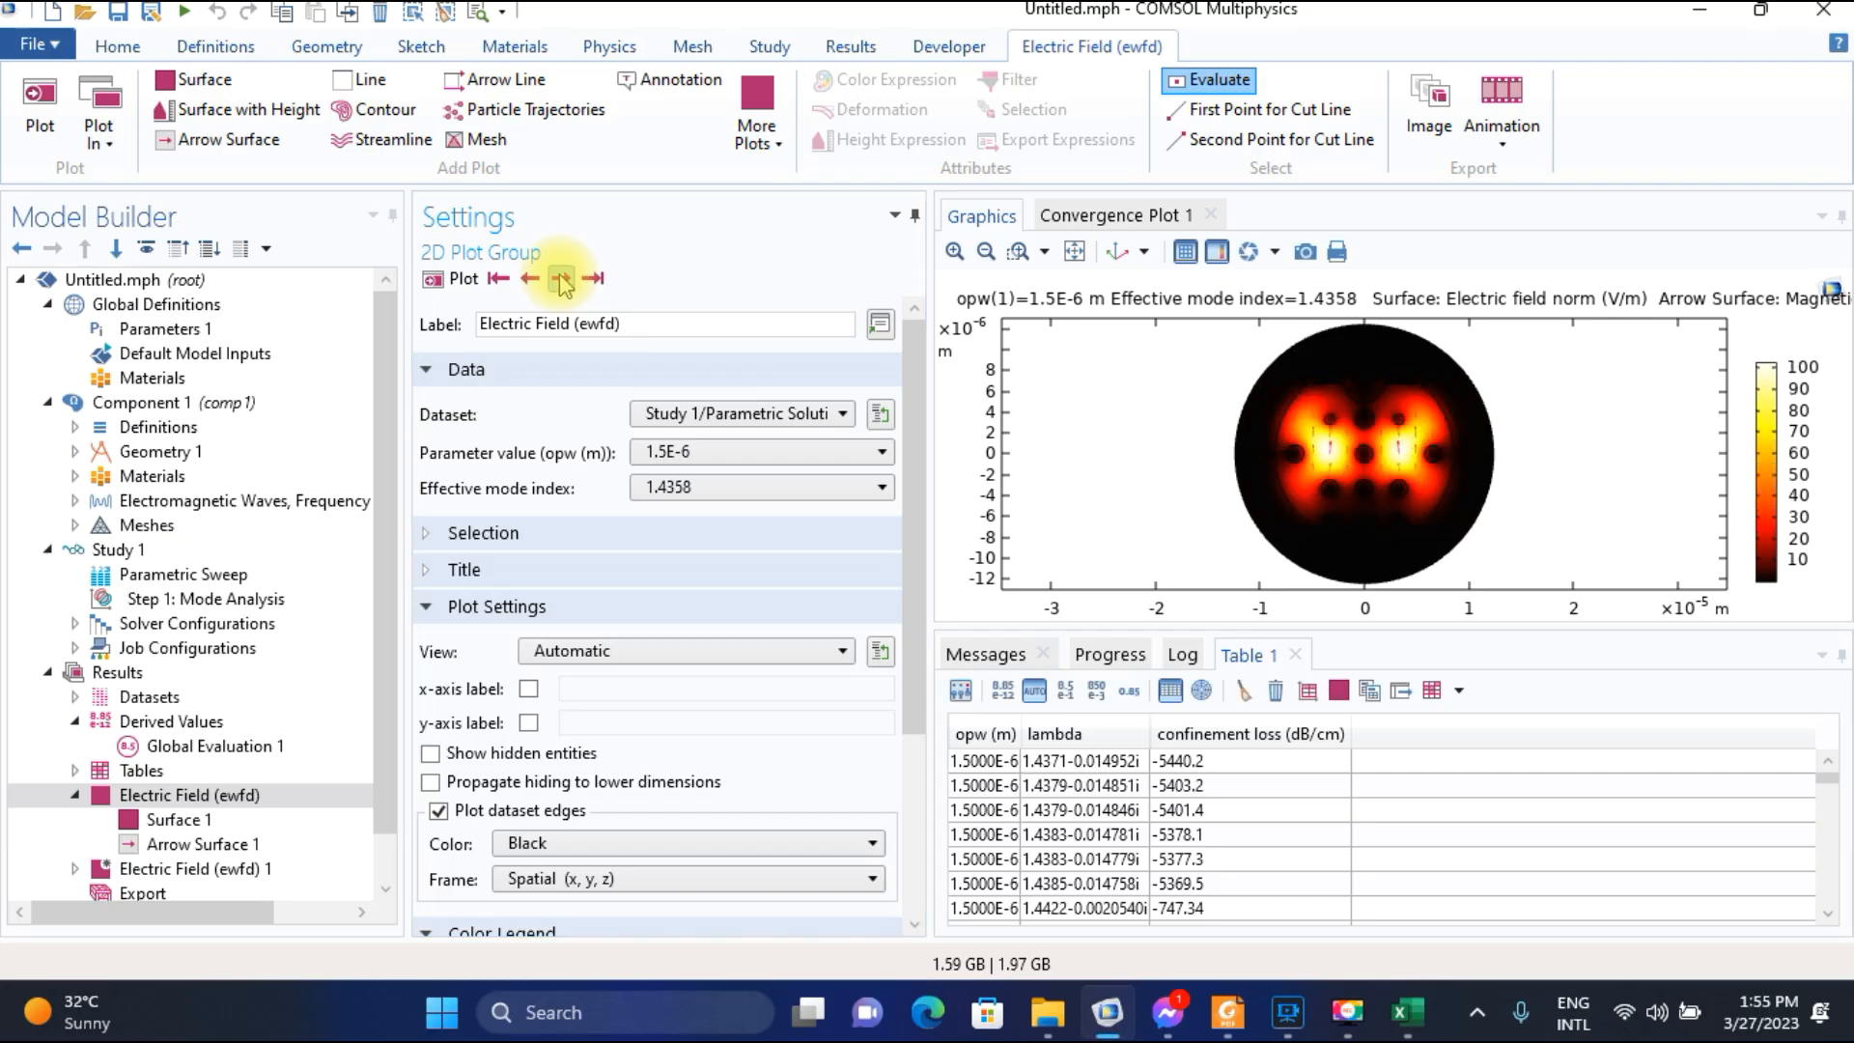
pyautogui.click(561, 279)
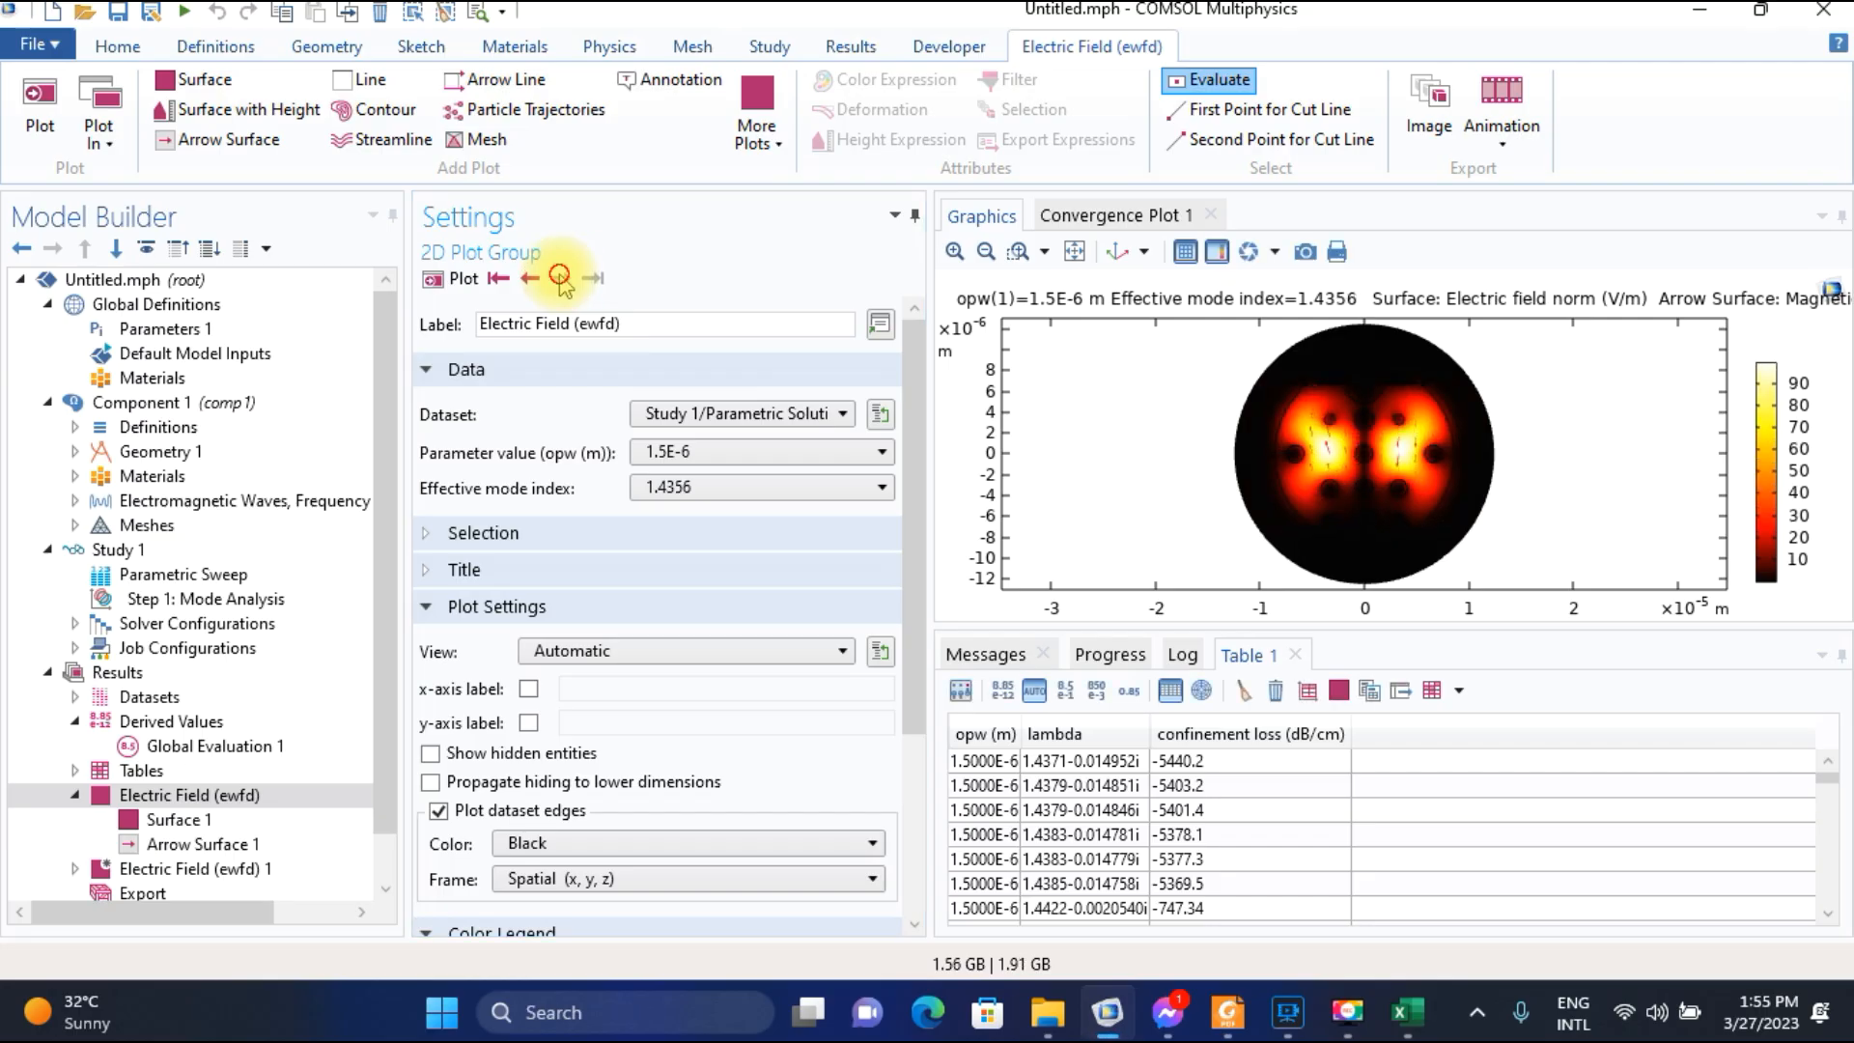
pyautogui.click(530, 279)
pyautogui.click(530, 279)
pyautogui.click(530, 279)
pyautogui.click(530, 279)
pyautogui.click(530, 279)
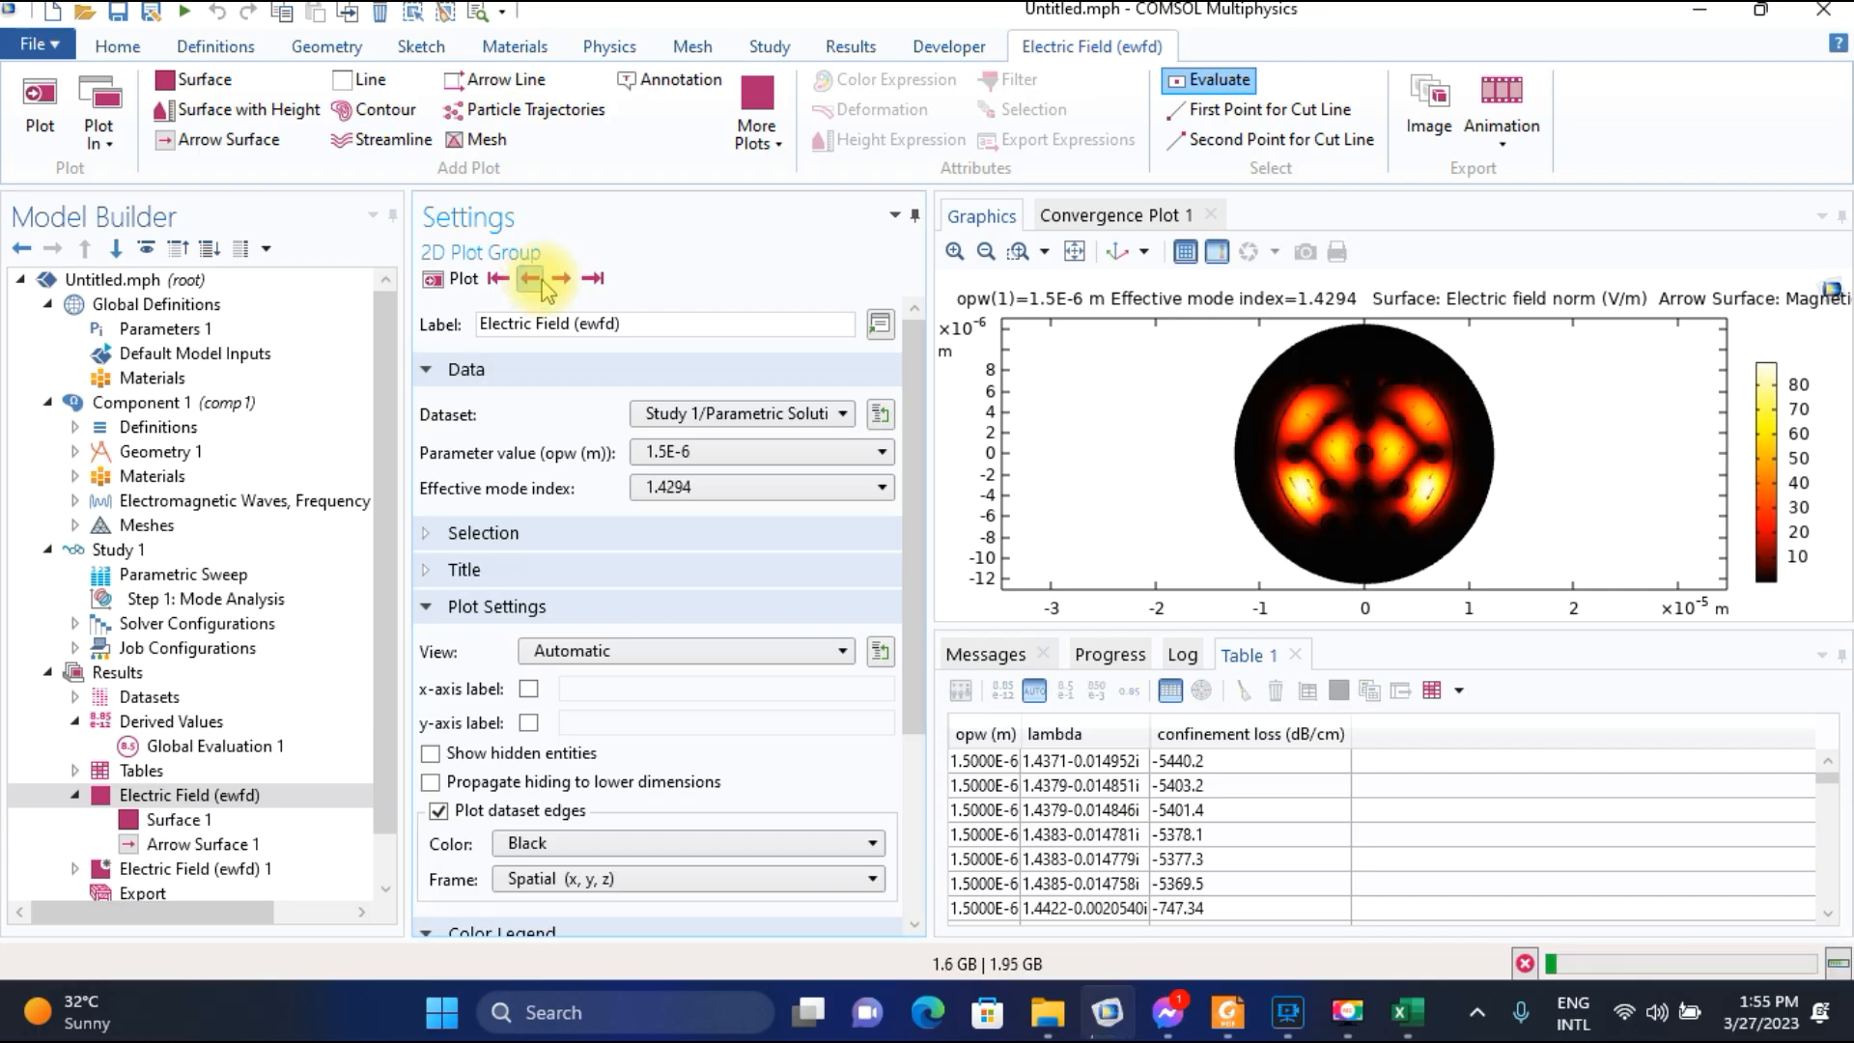
pyautogui.click(530, 279)
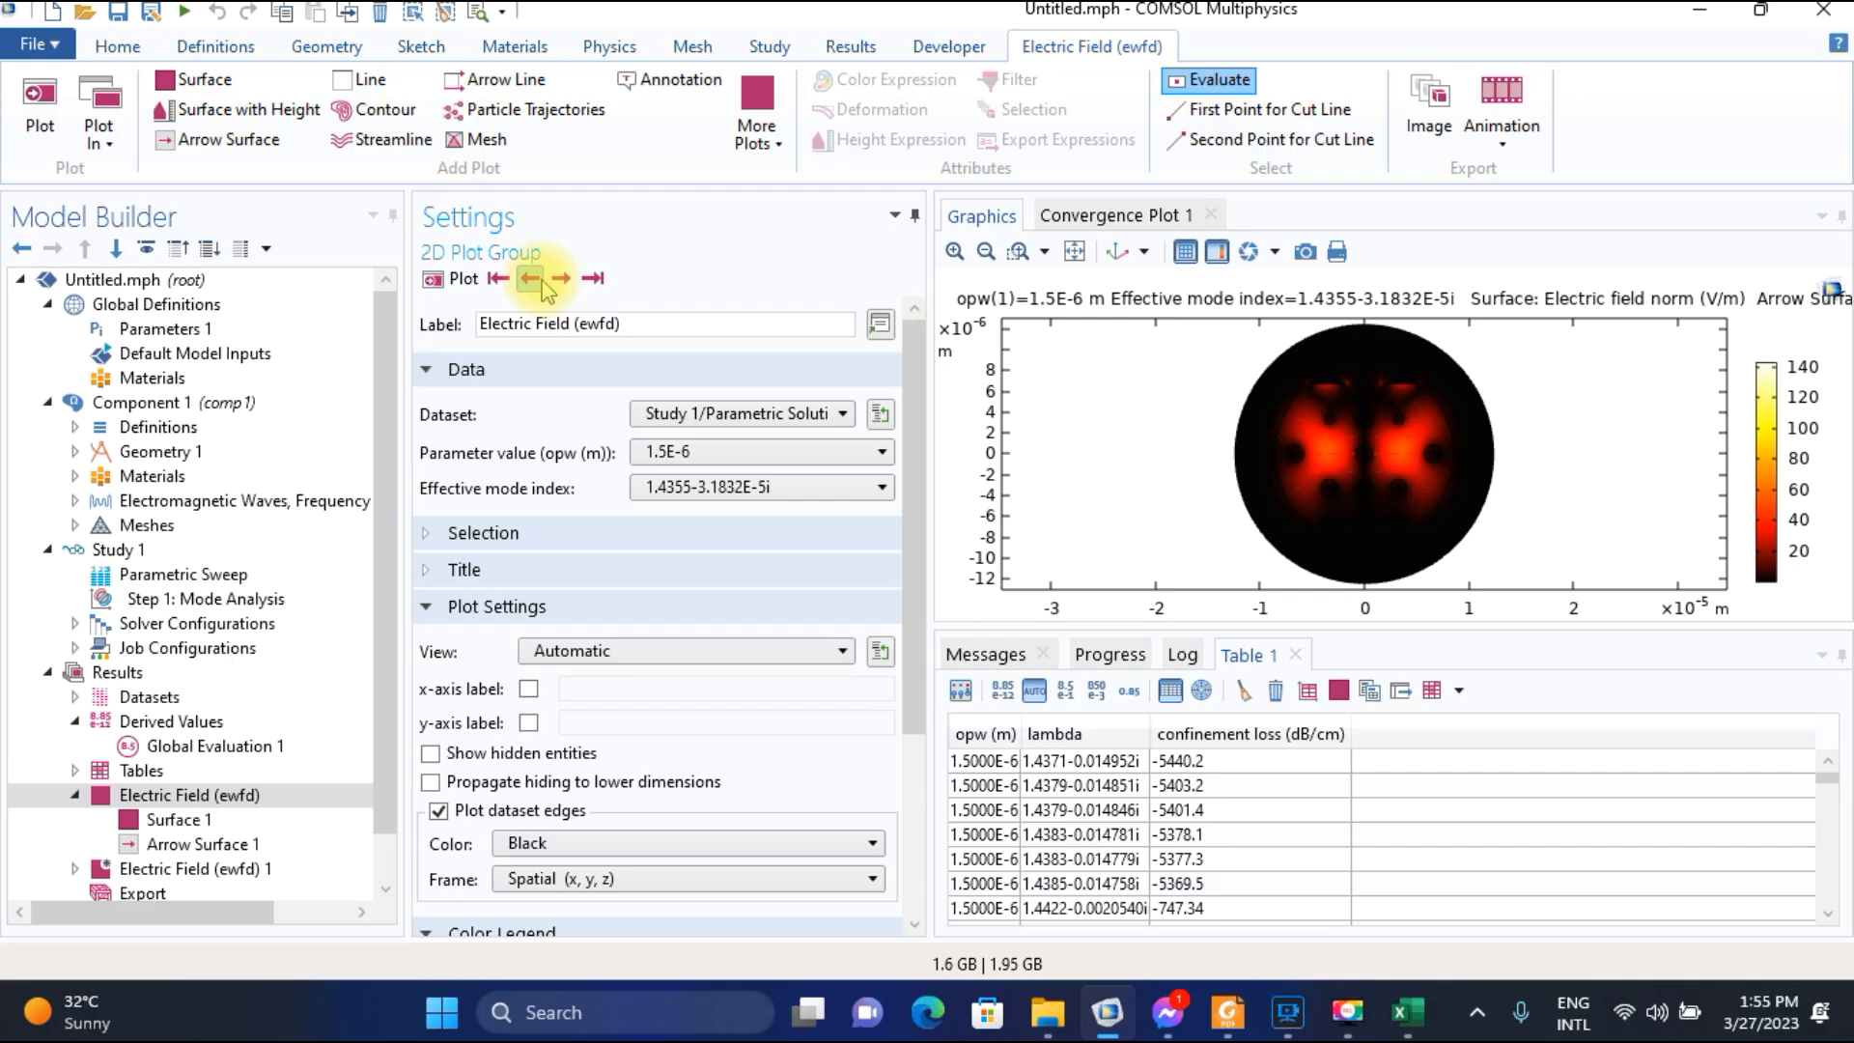
pyautogui.click(530, 279)
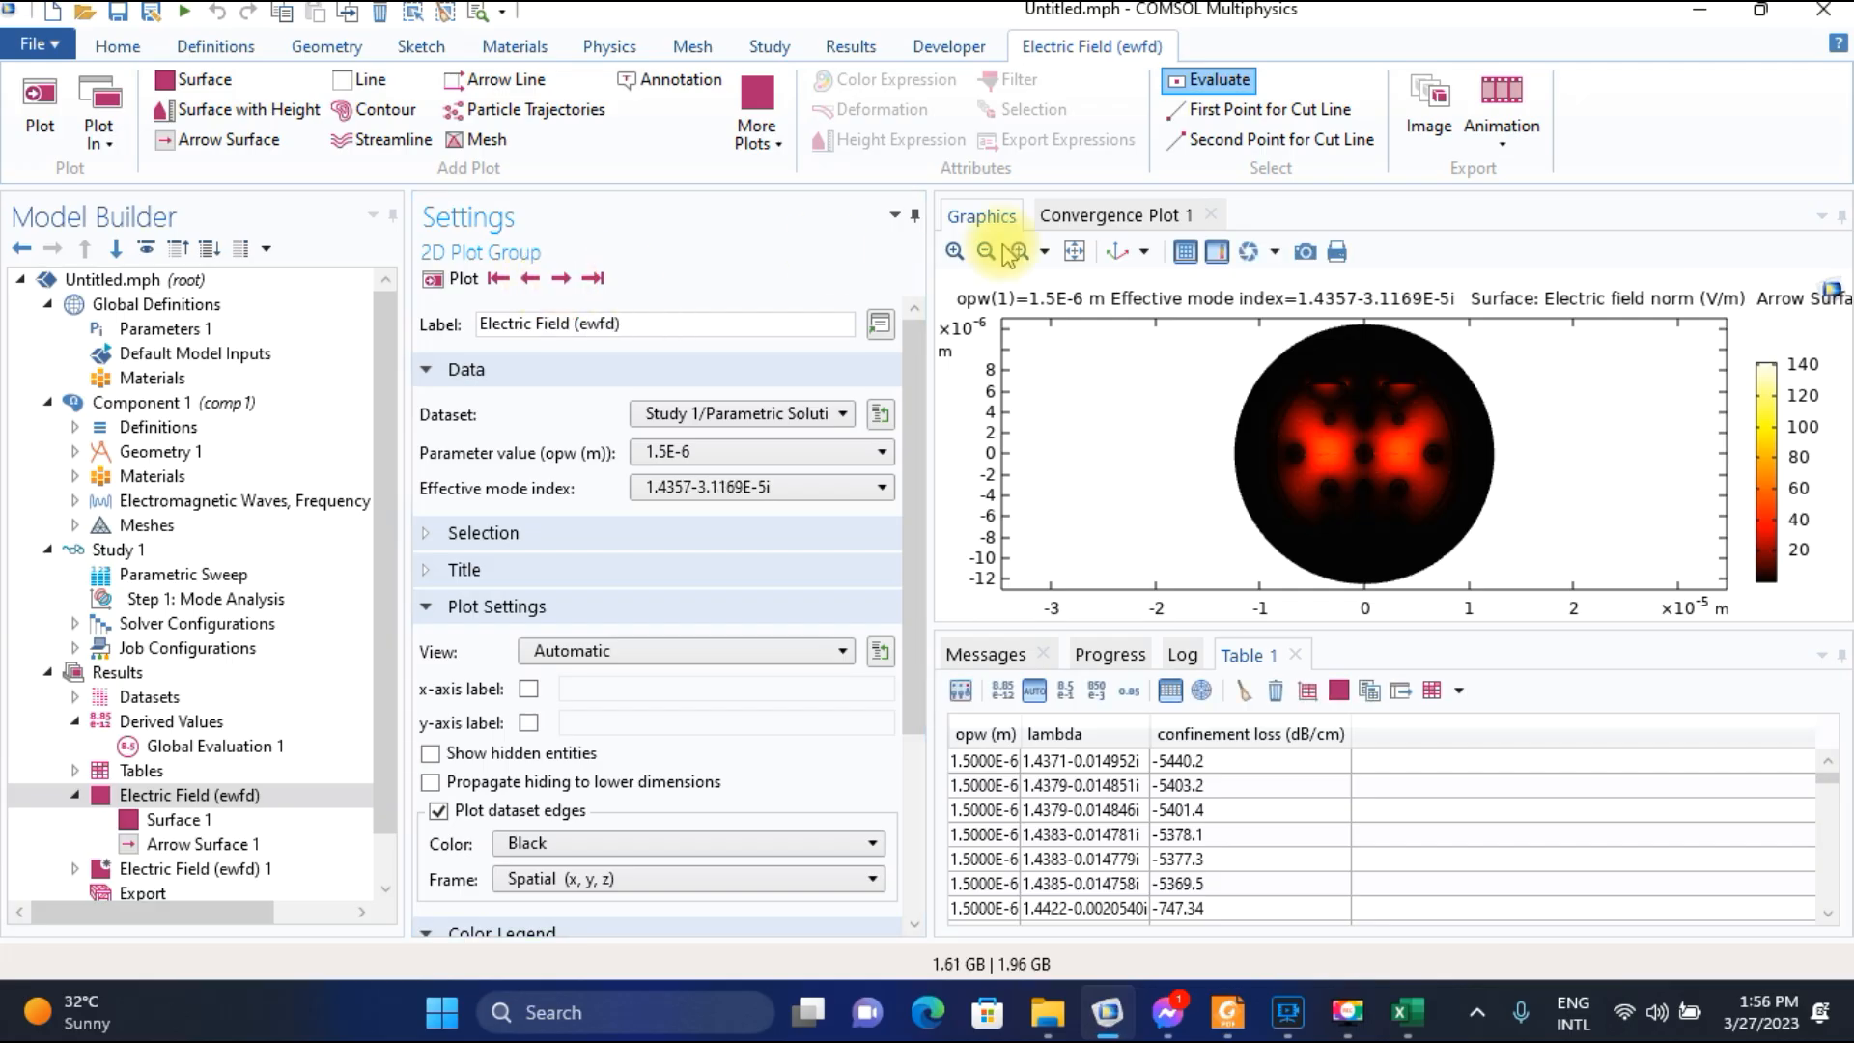
# Compare enlarged field plots of the 1.4357-3.1169E-5i, 1.4355-3.1832E-5i and 1.4295-4.4606E-5i modes.
pyautogui.click(954, 251)
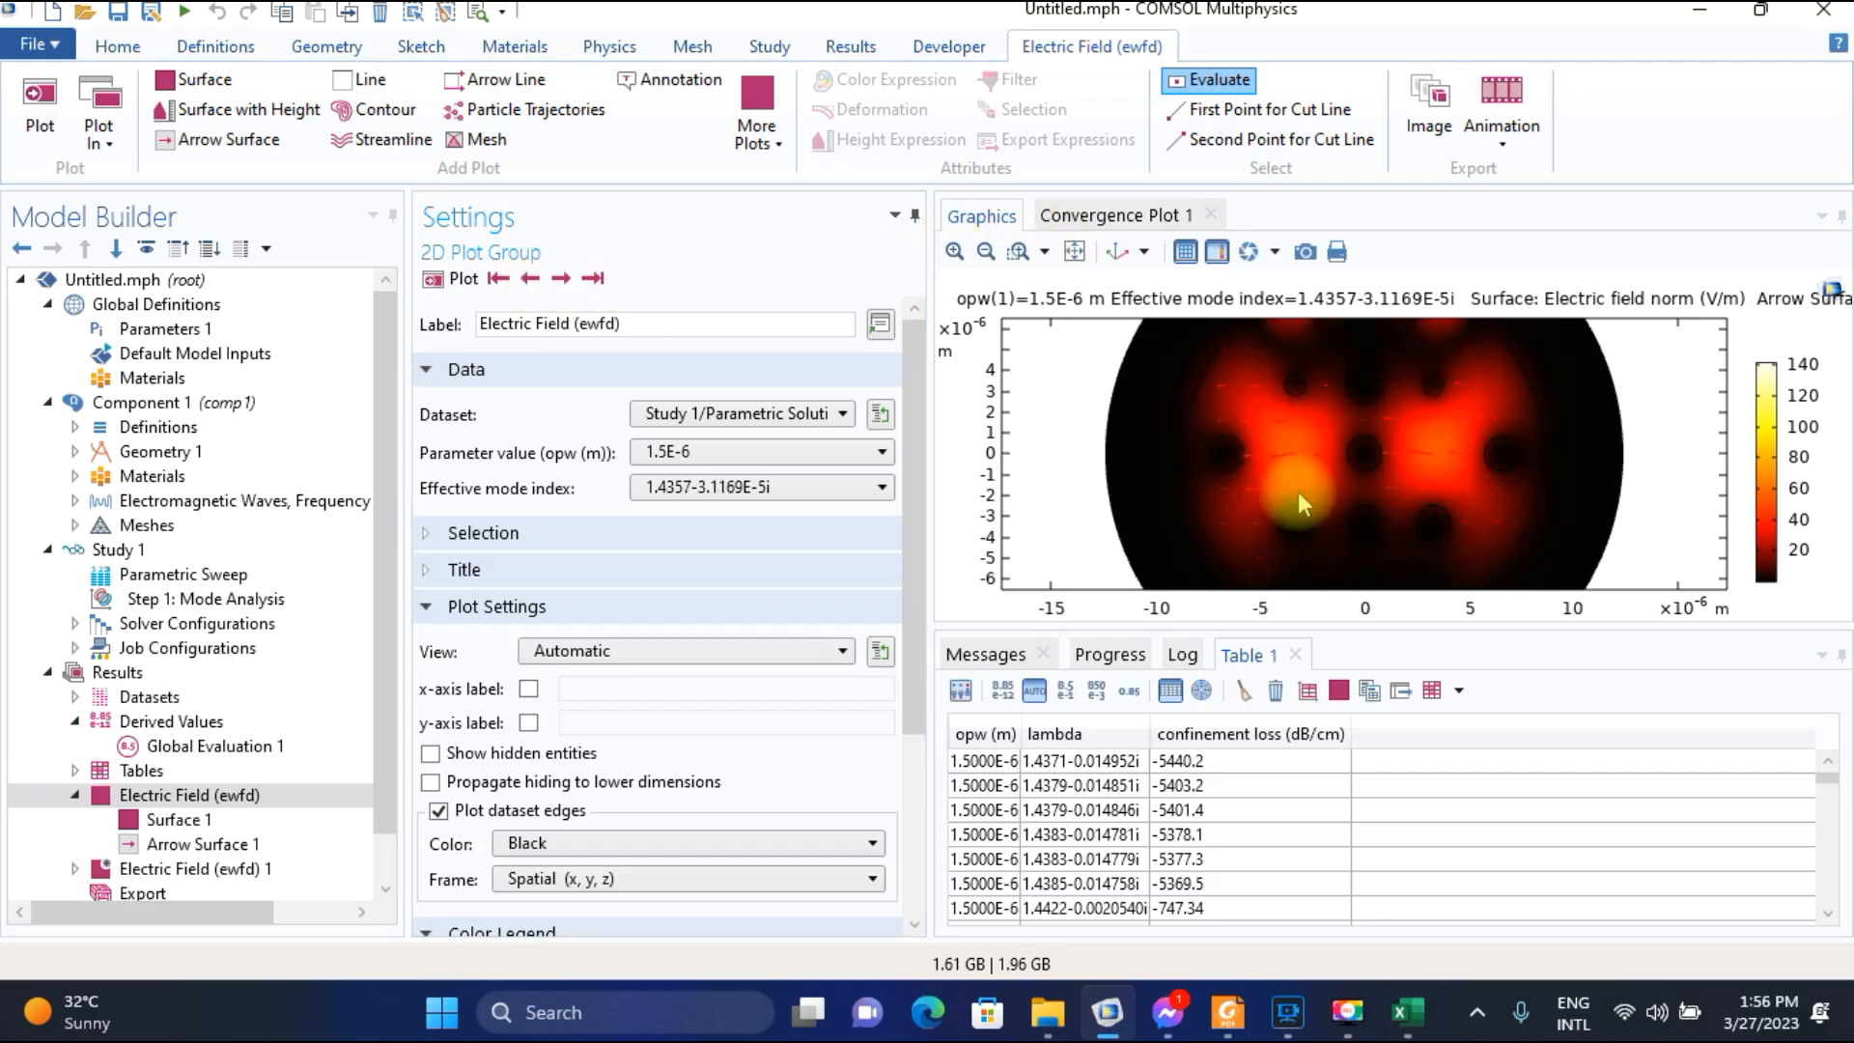
pyautogui.click(527, 280)
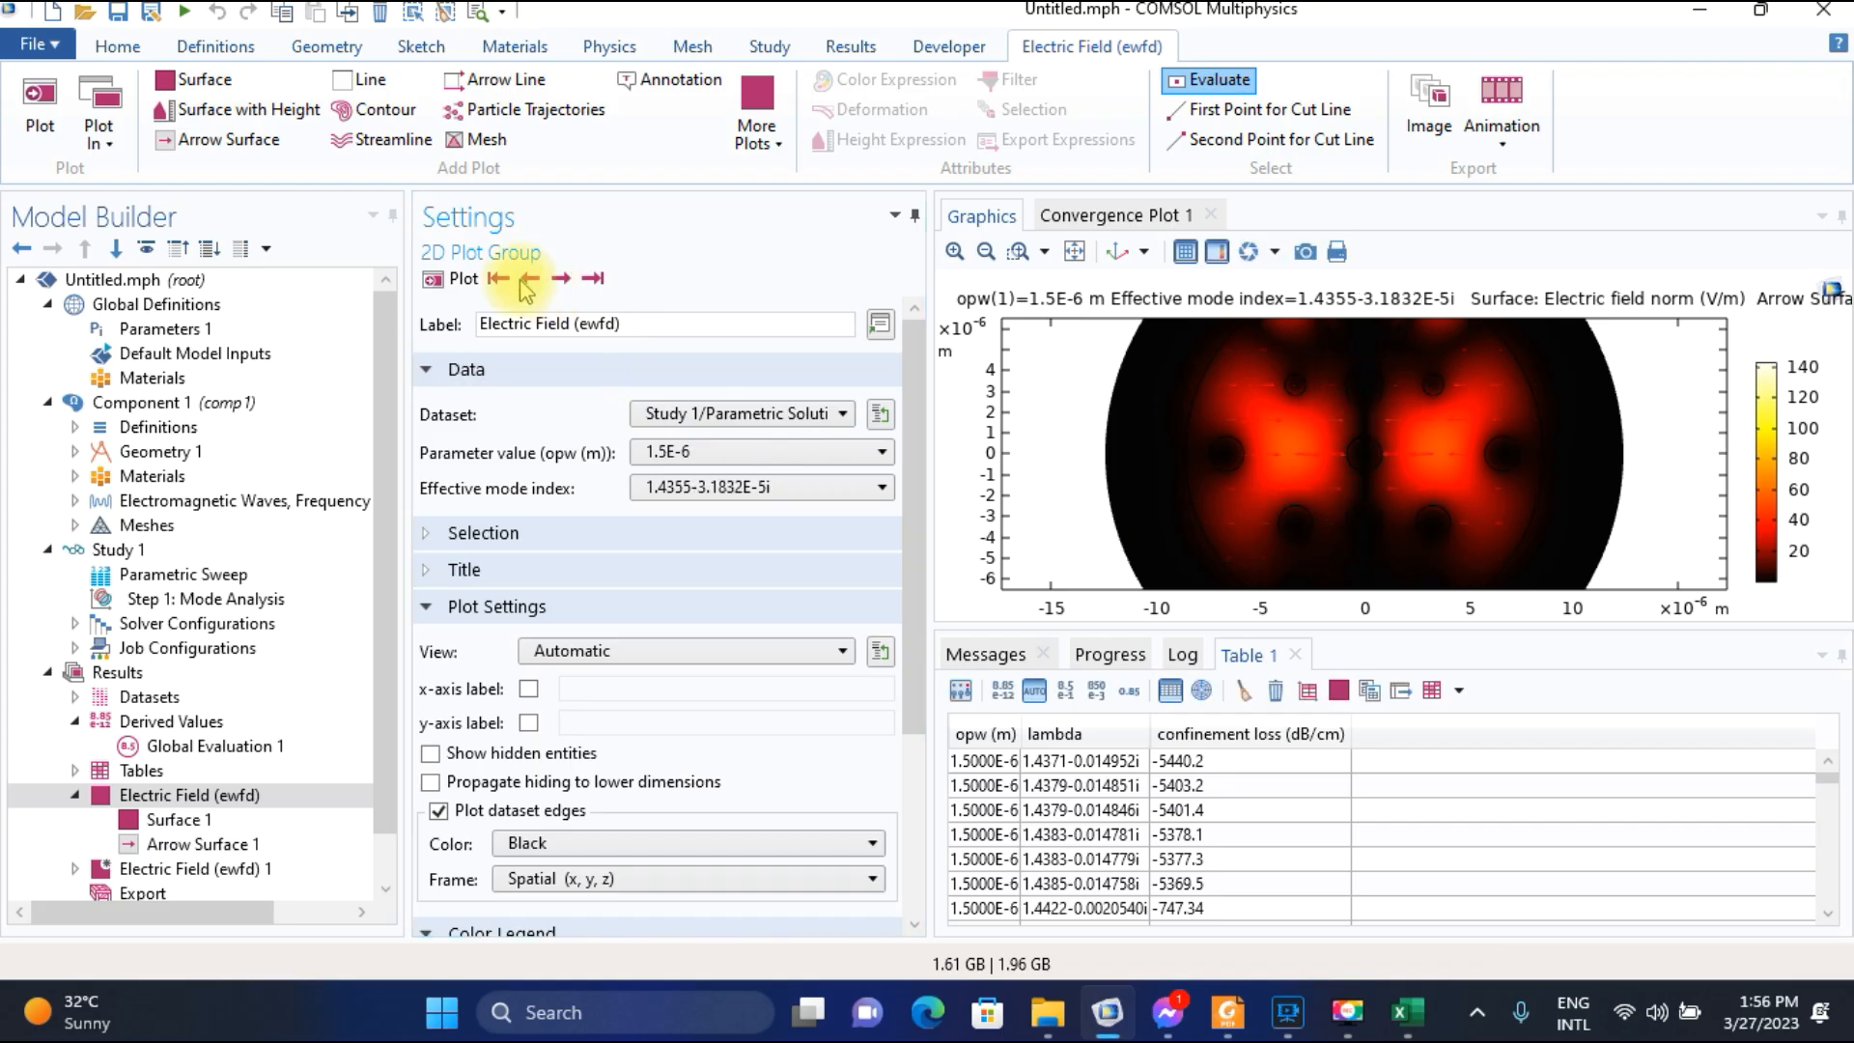
pyautogui.click(527, 280)
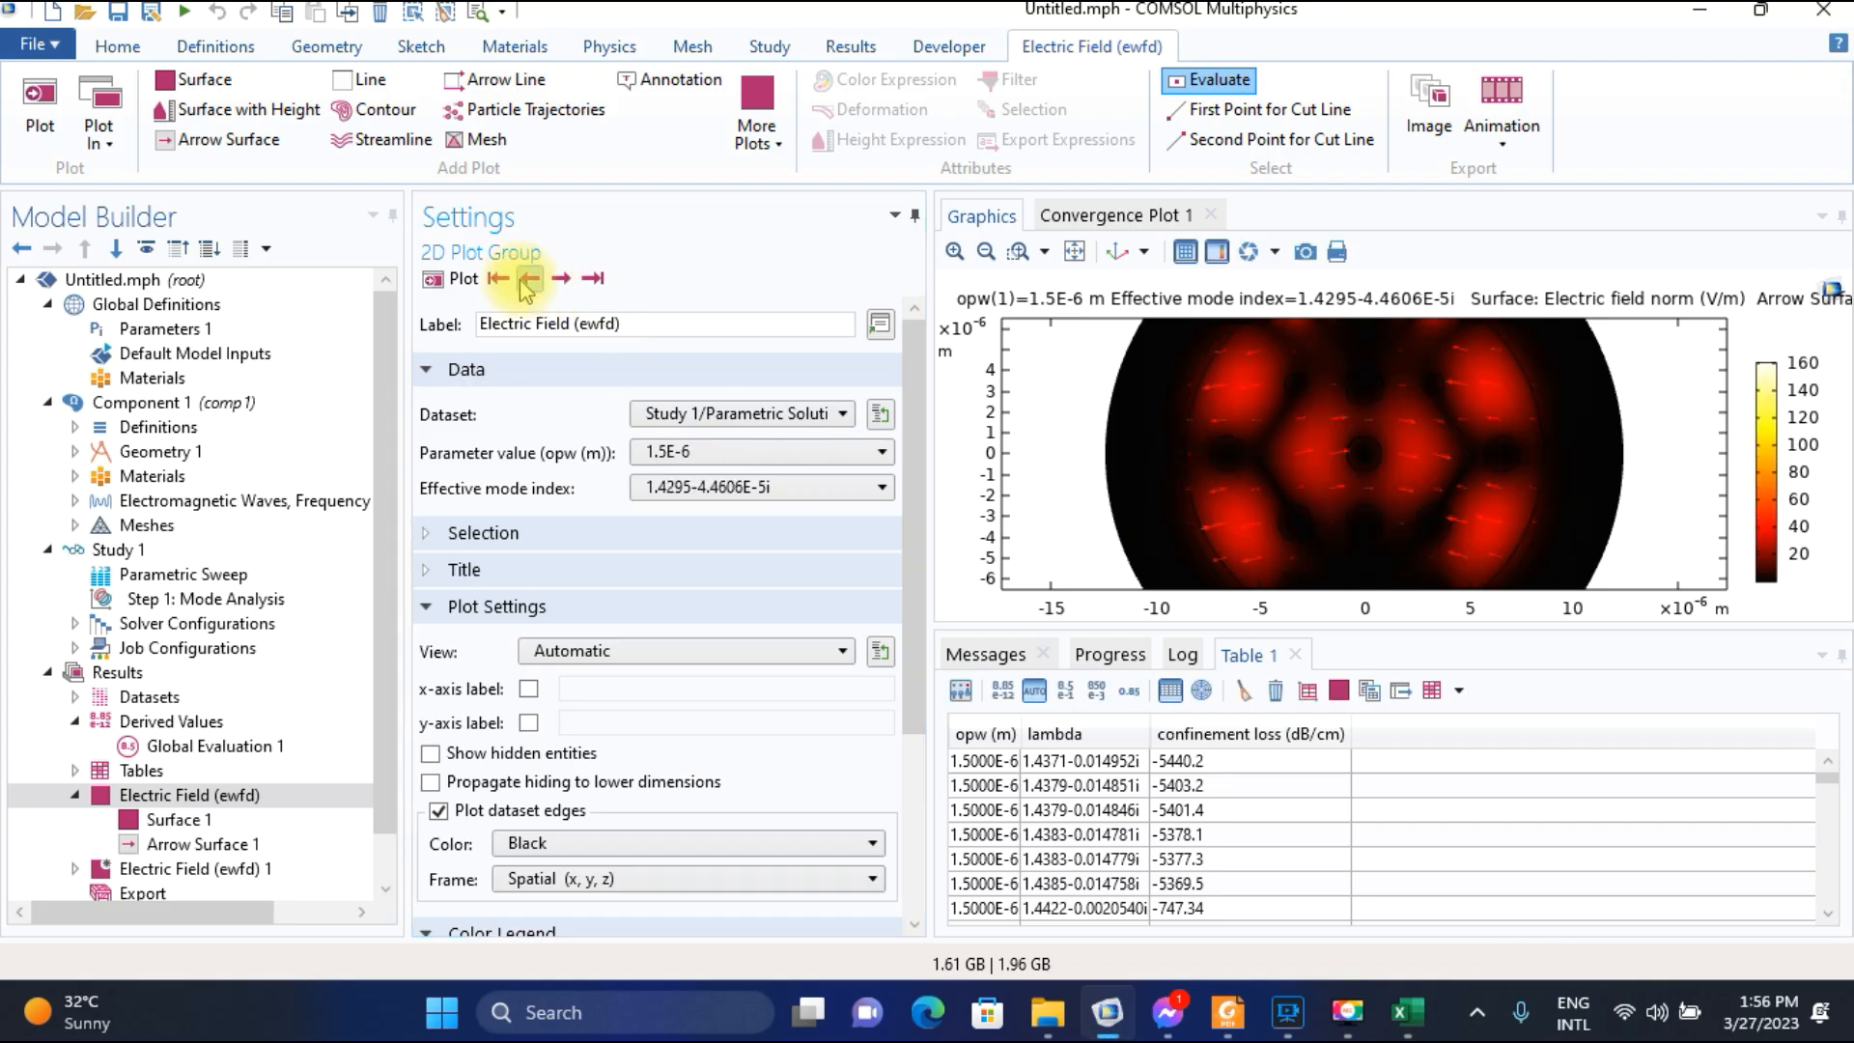
pyautogui.click(1073, 253)
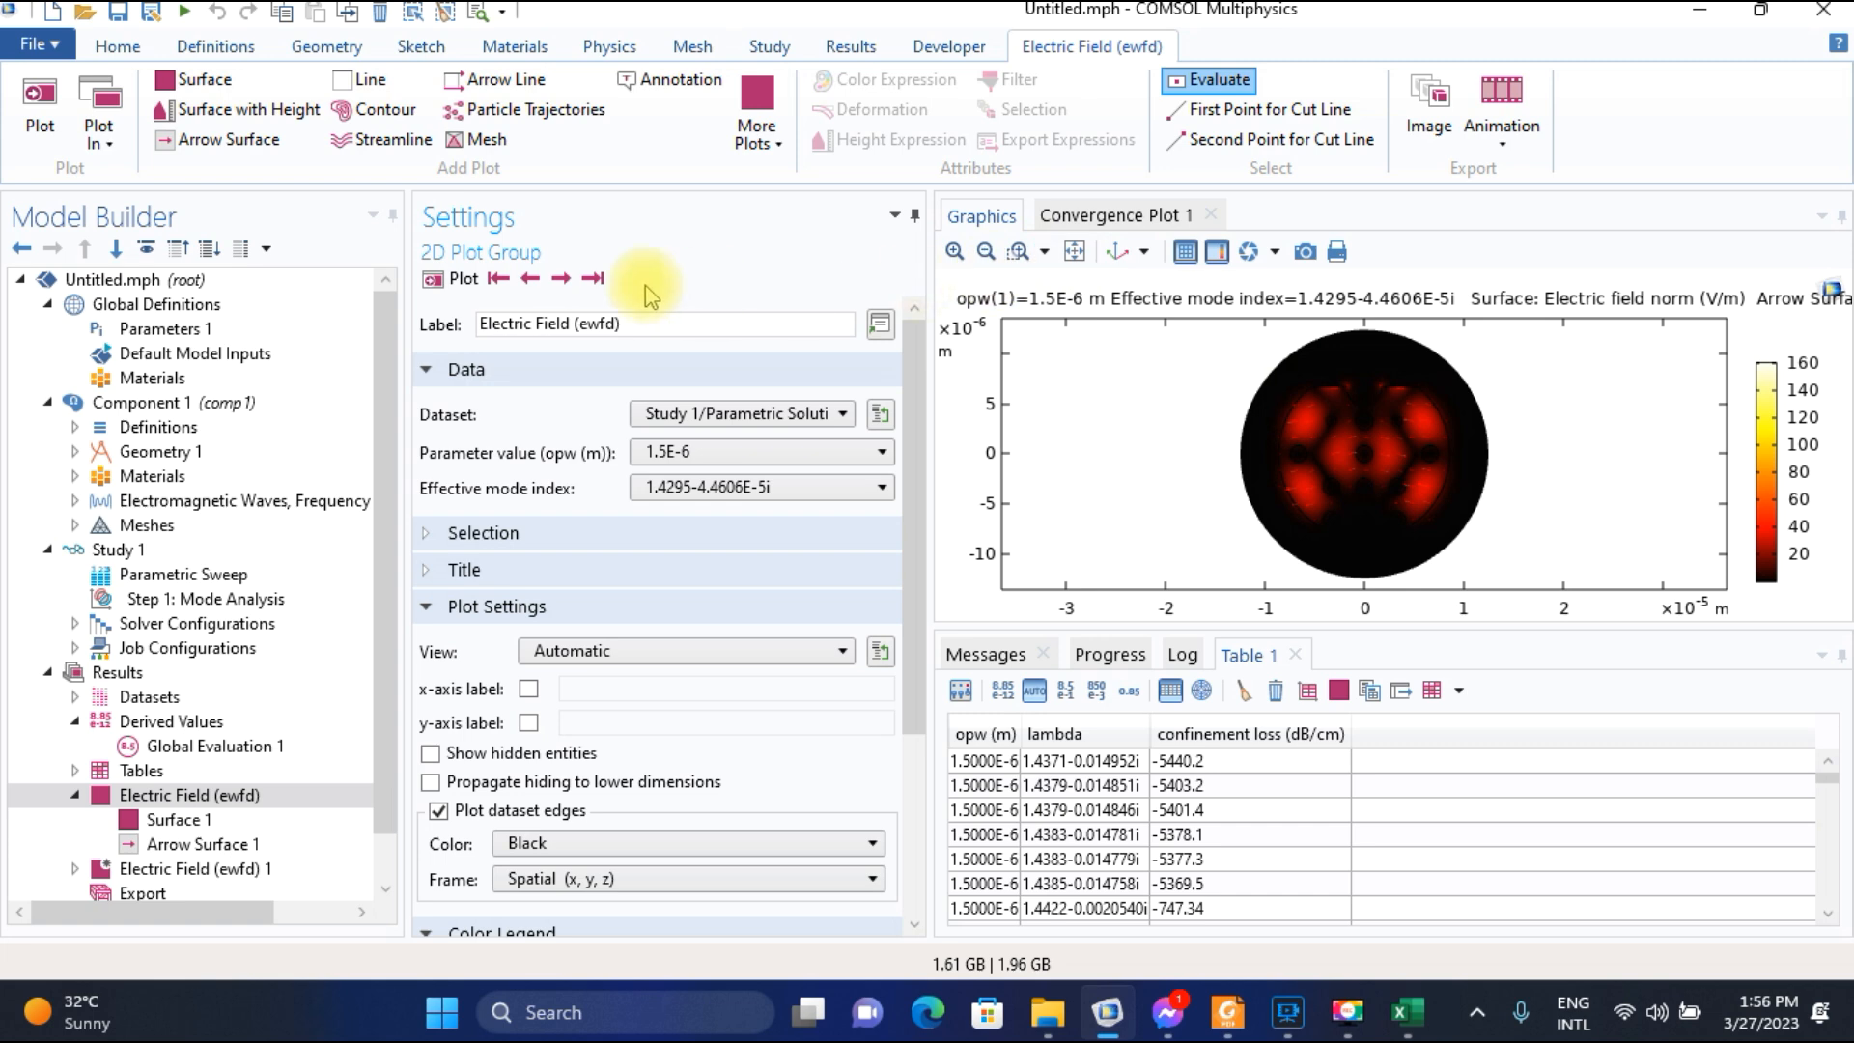
# Examine the preceding modes back to 1.4385-0.014758i and return to the 1.4309-5.3001E-5i mode.
pyautogui.click(529, 280)
pyautogui.click(528, 280)
pyautogui.click(529, 280)
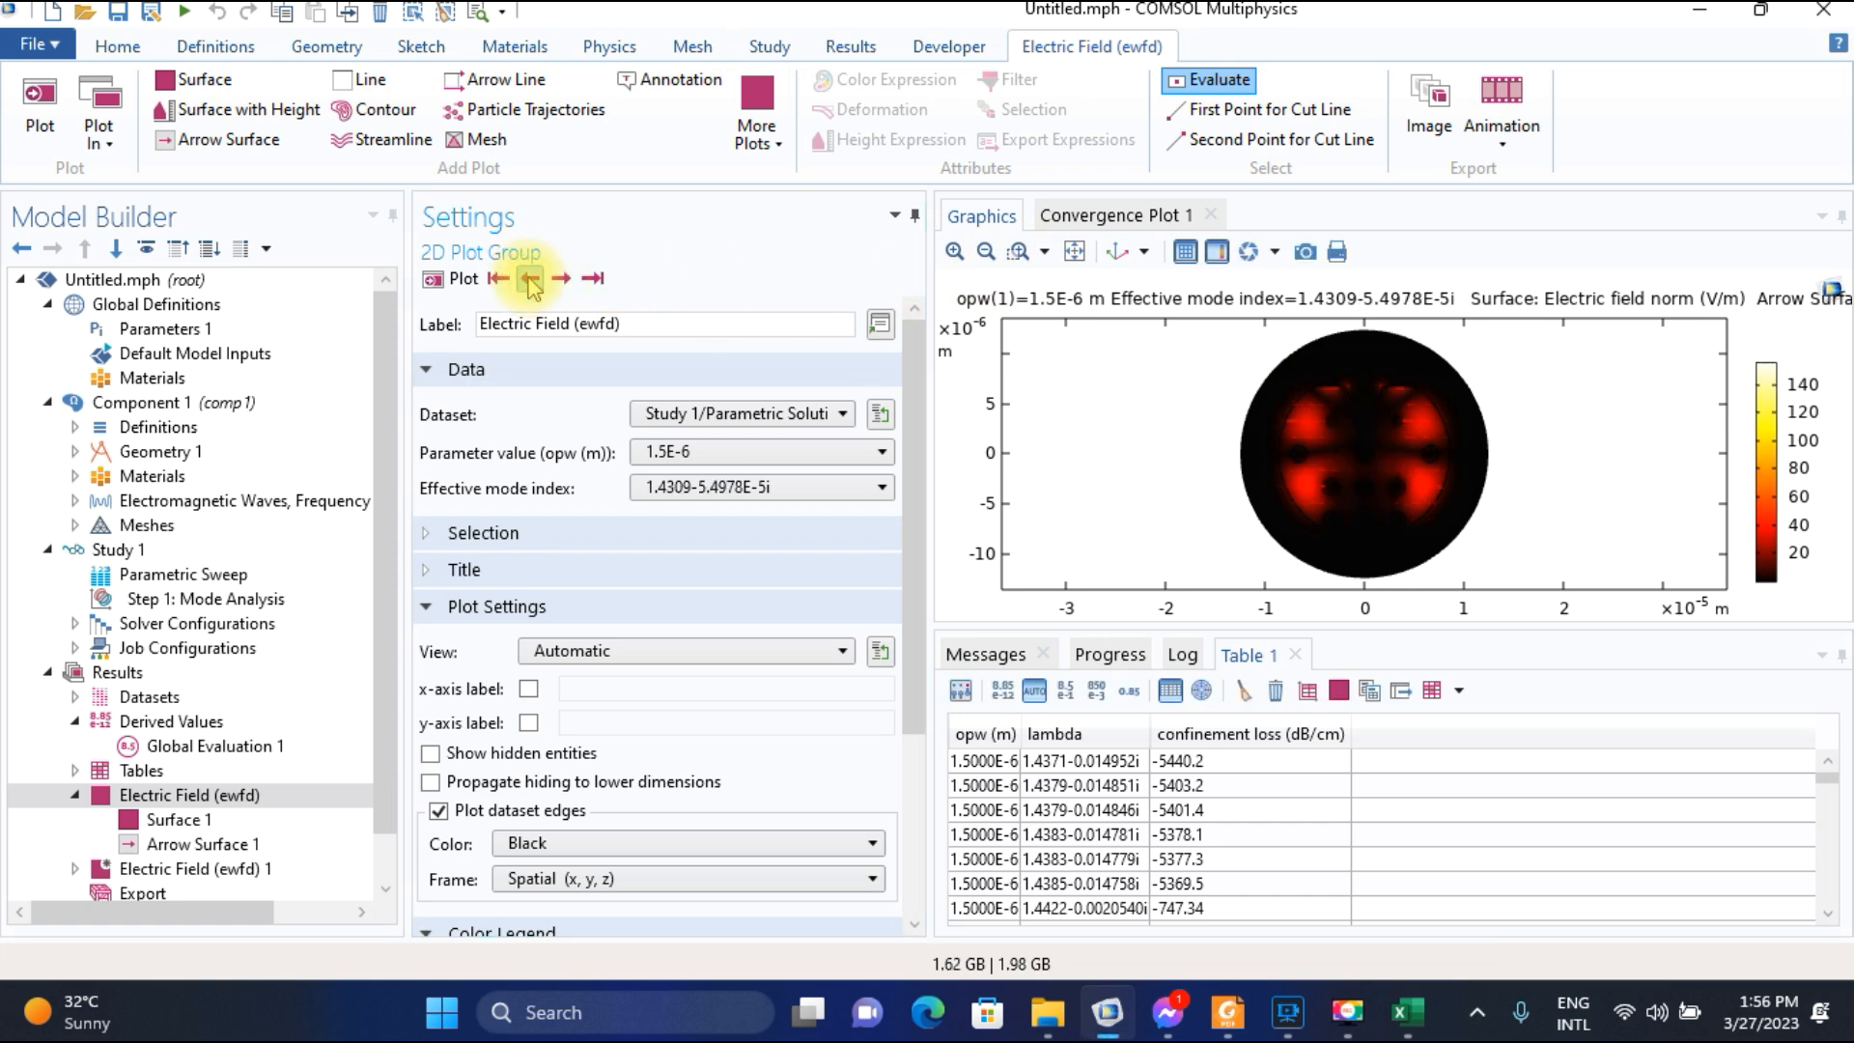
pyautogui.click(529, 280)
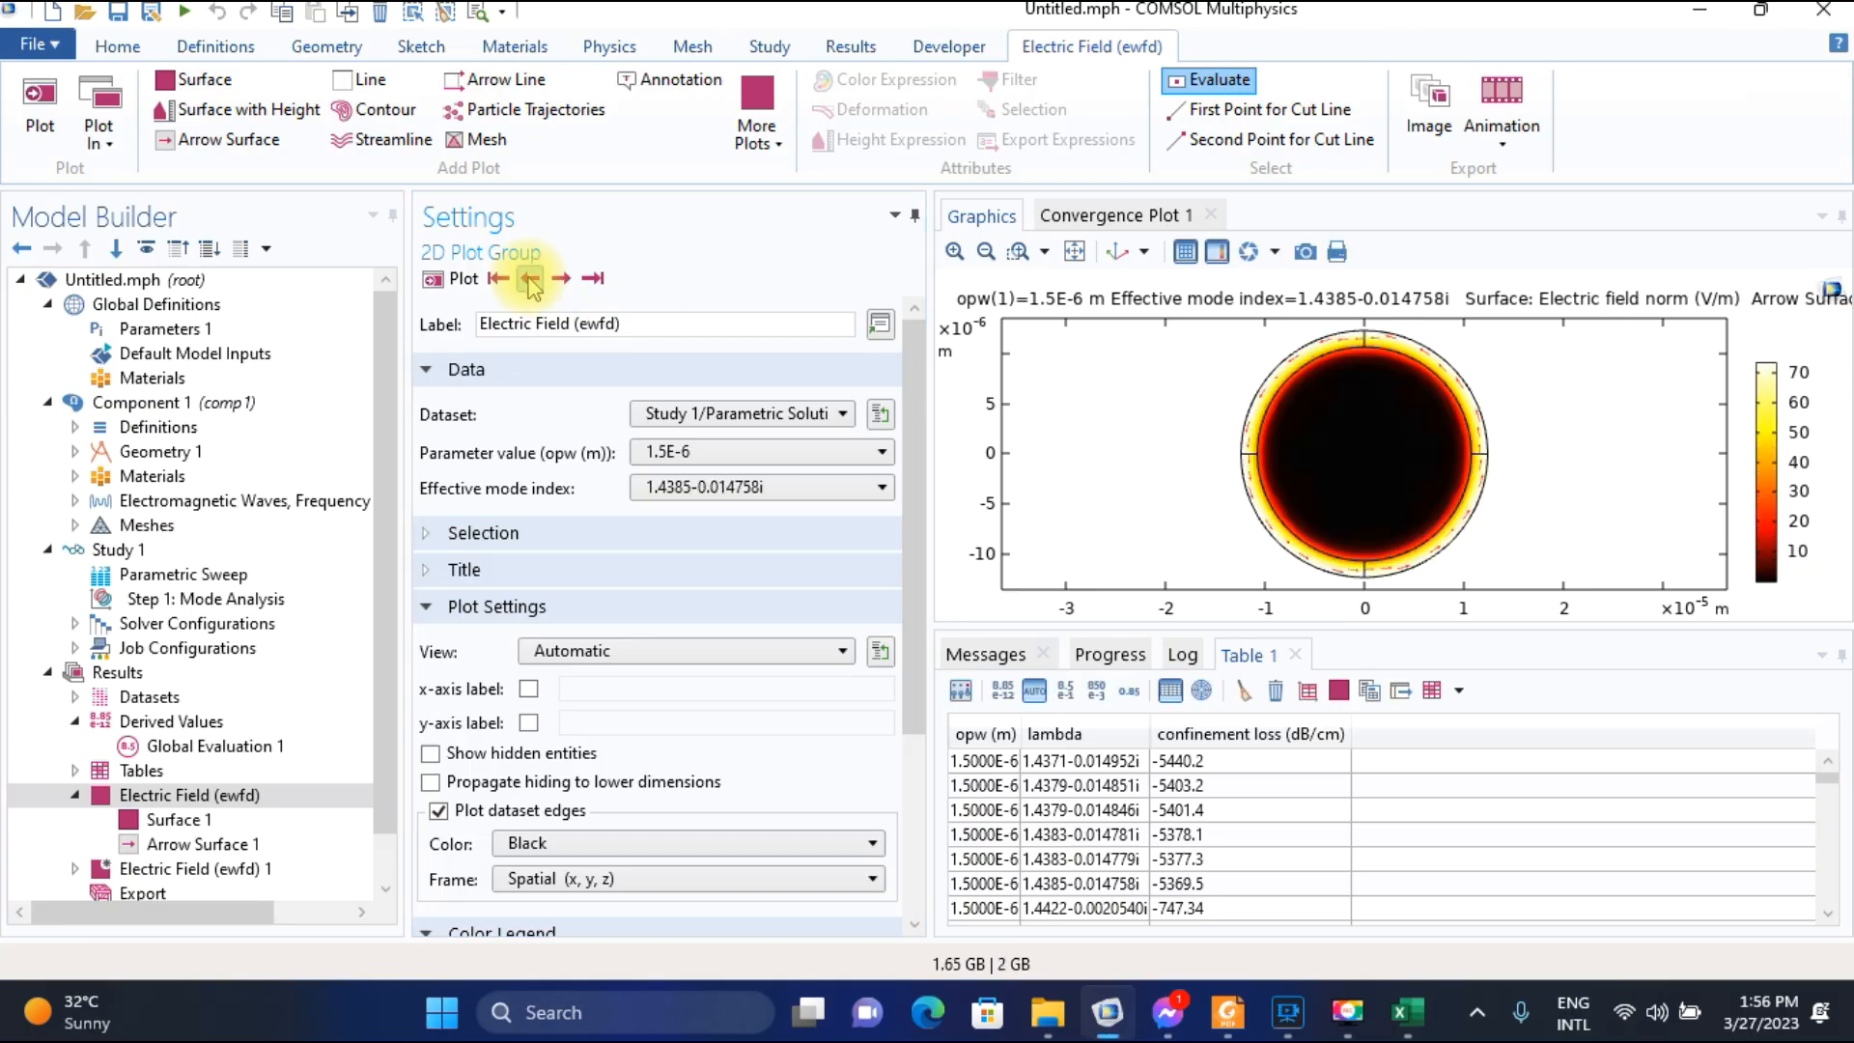
pyautogui.click(562, 279)
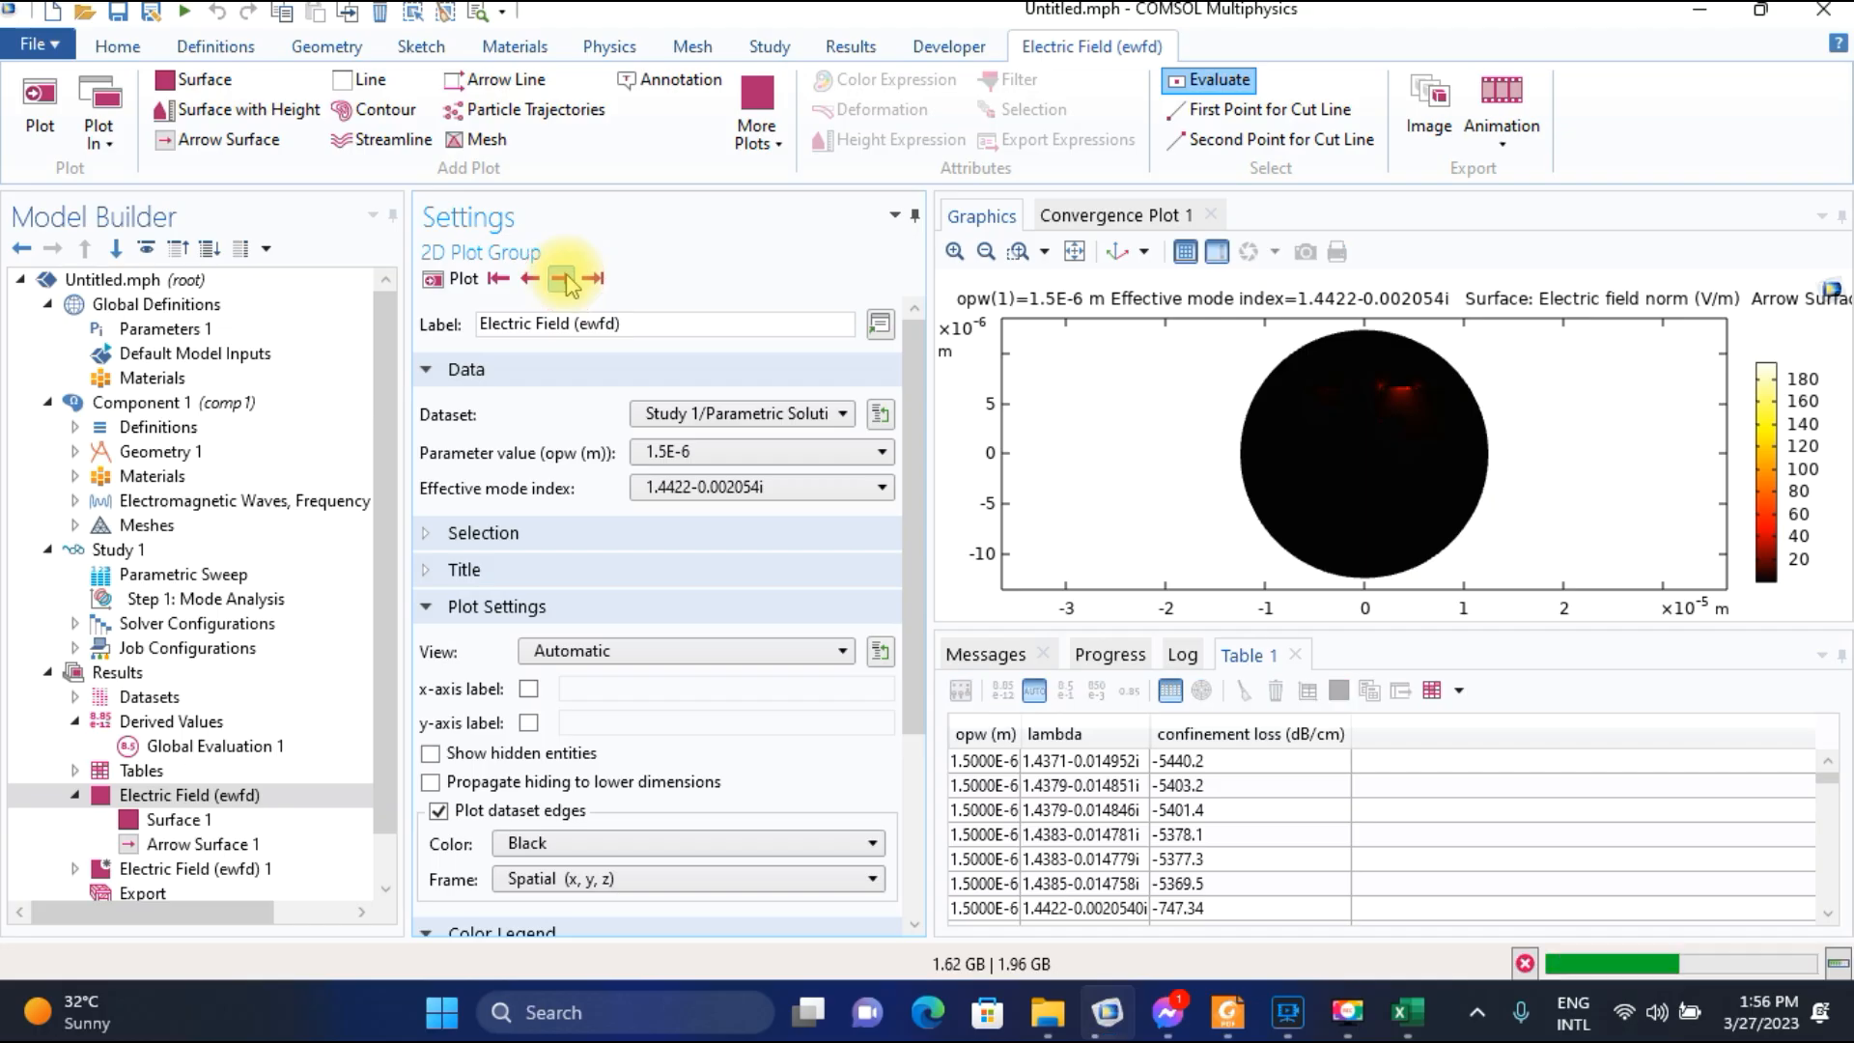
pyautogui.click(562, 279)
pyautogui.click(562, 279)
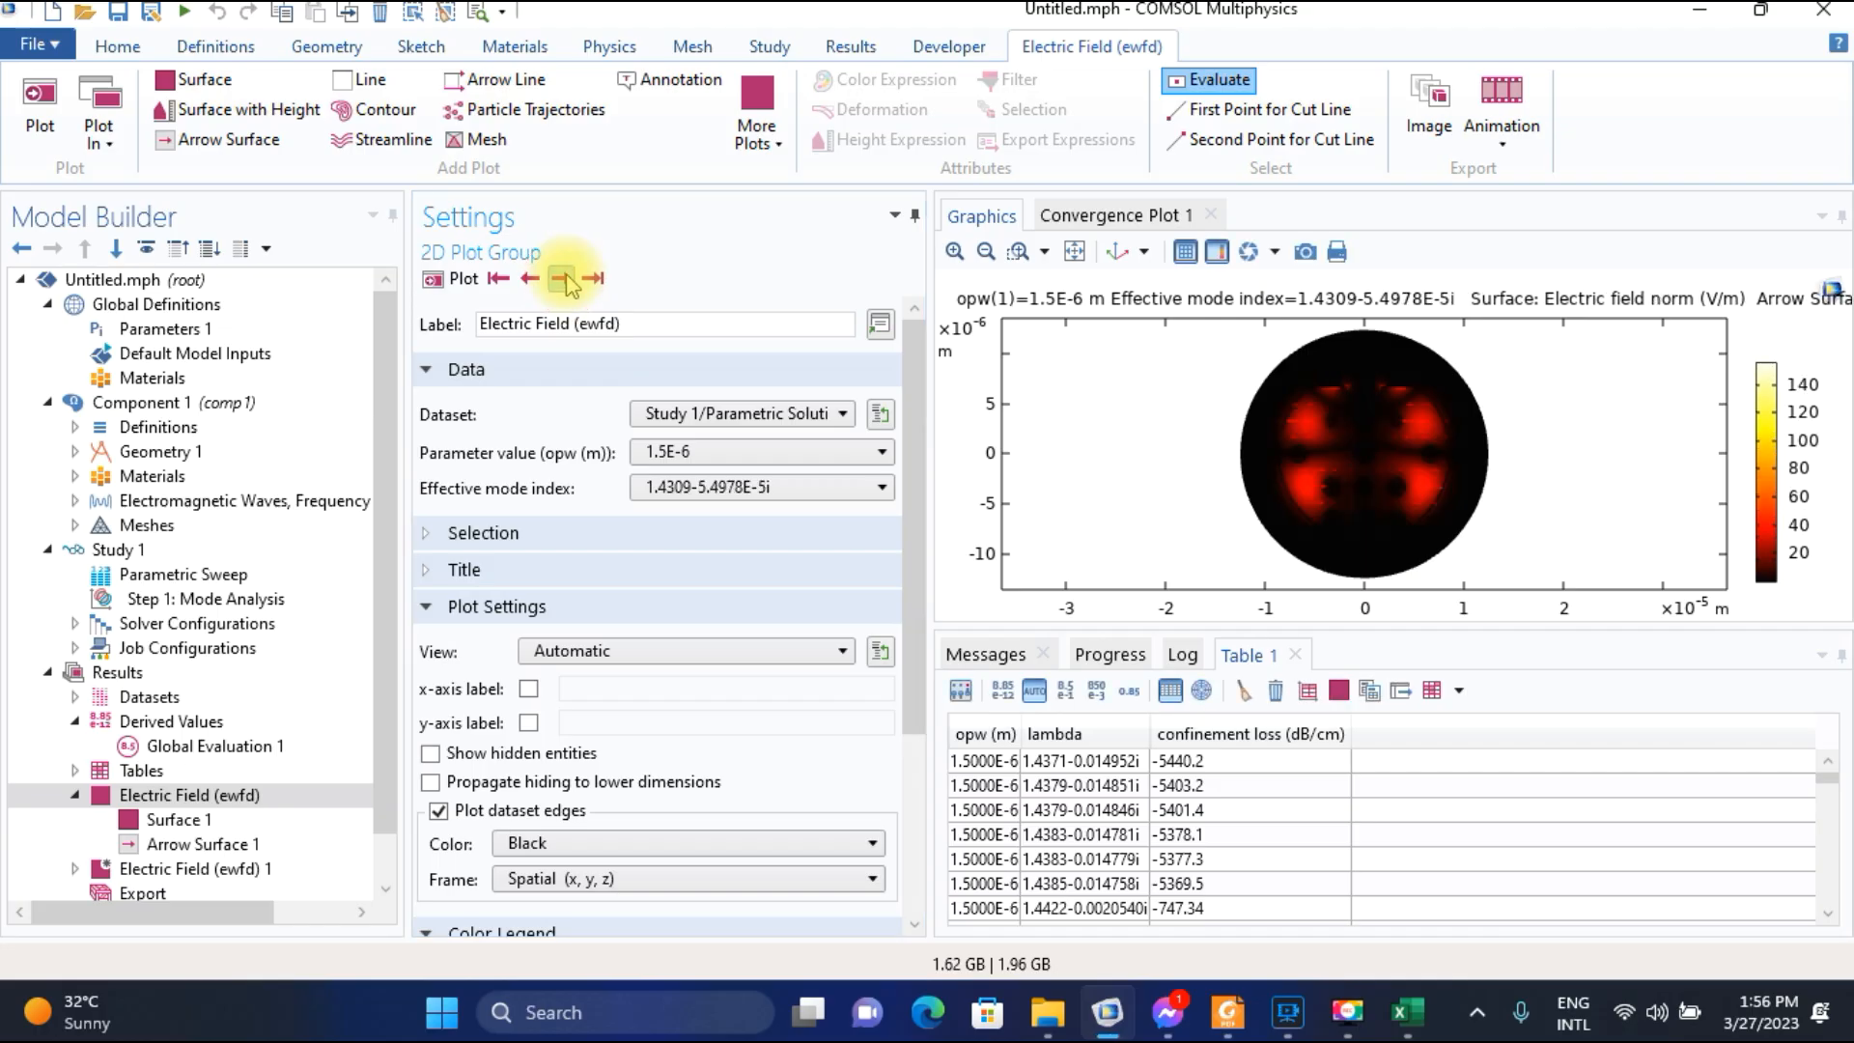
pyautogui.click(562, 279)
# Reselect Study 1/Parametric Solutions 1 (sol2) as the Electric Field (ewfd) dataset and expand the Electric Field (ewfd) 1 group.
pyautogui.click(695, 413)
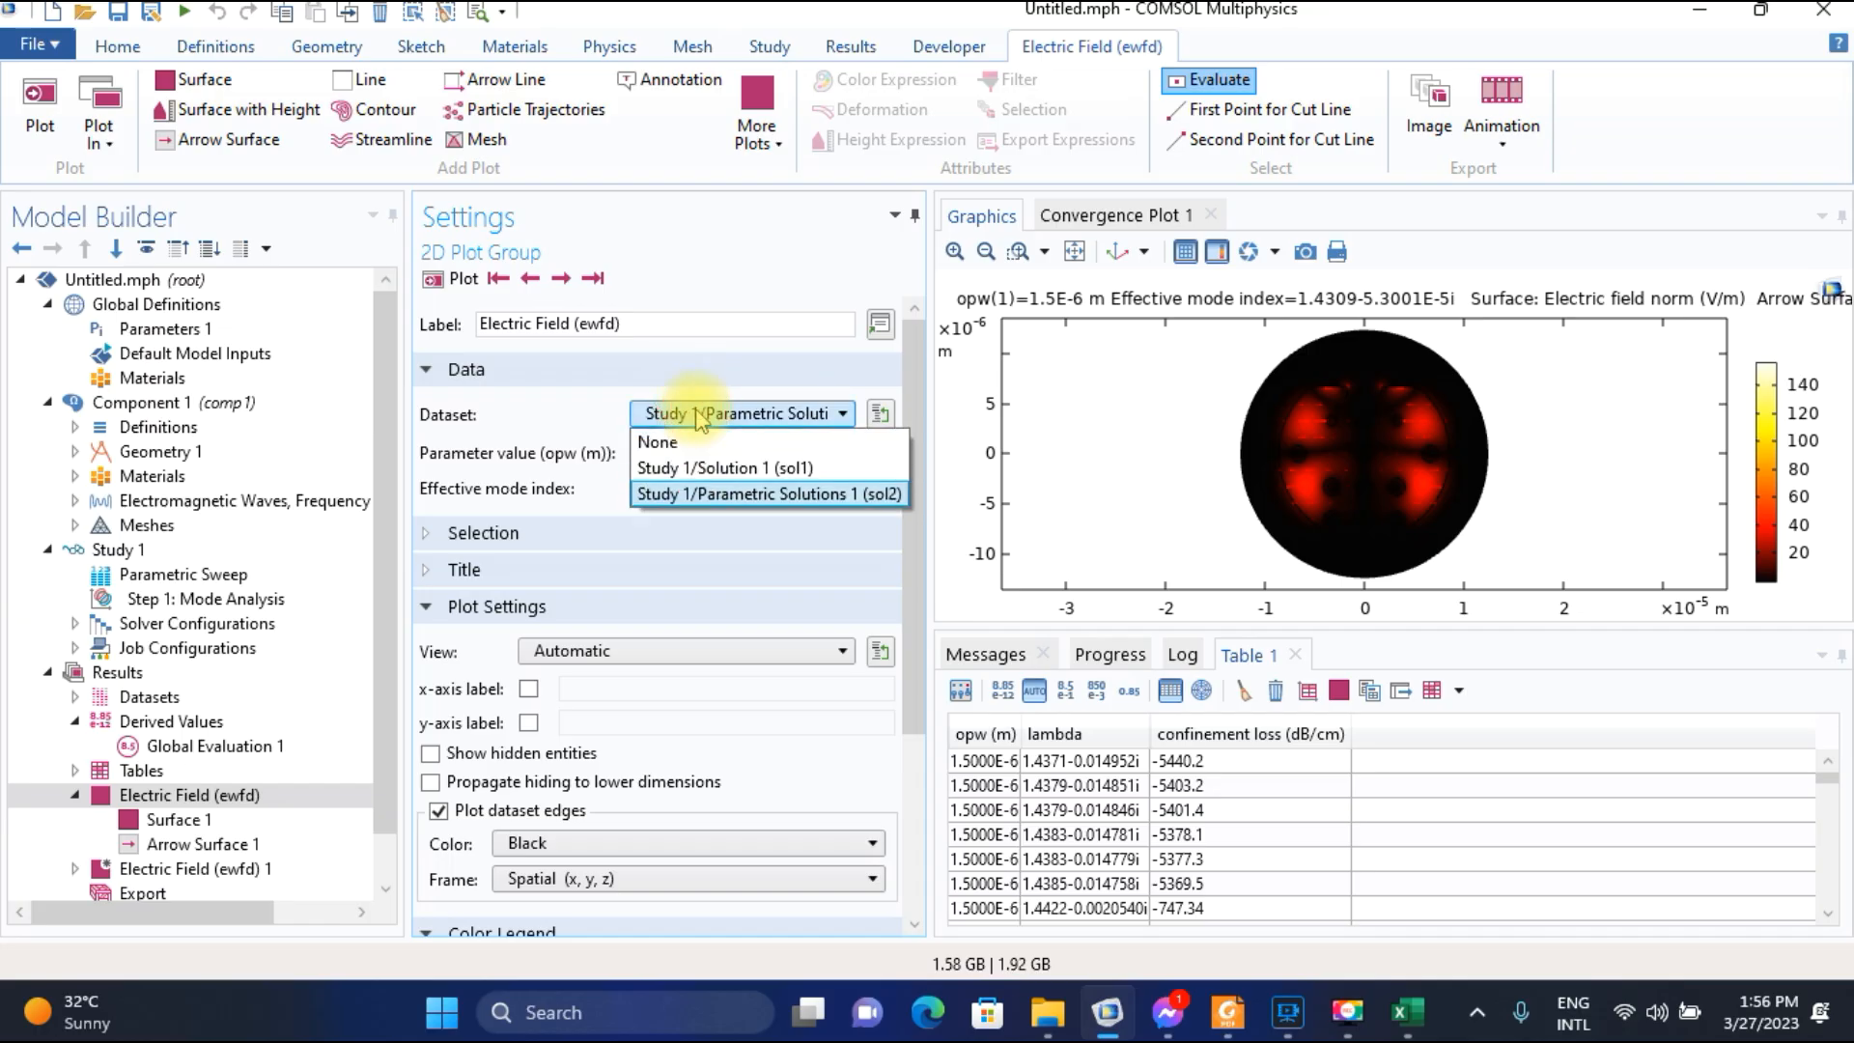
pyautogui.click(726, 493)
pyautogui.scroll(-1, 174, 650)
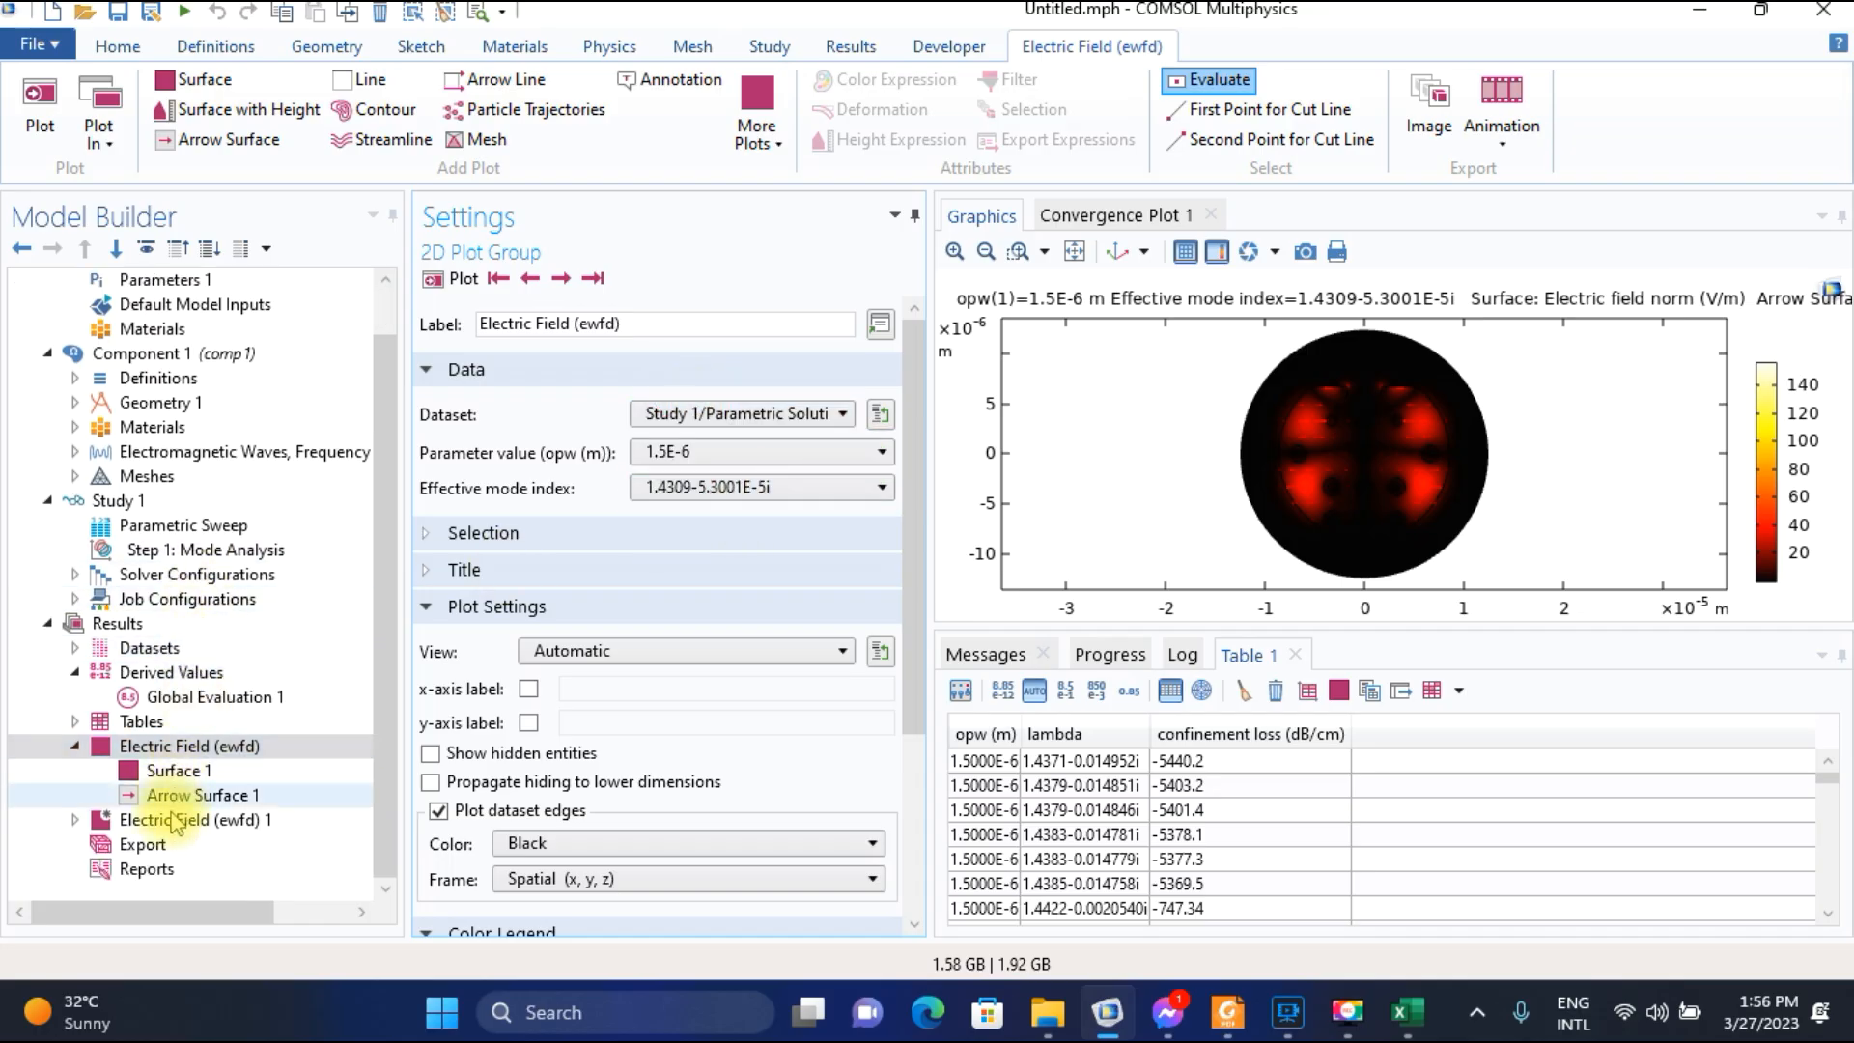
pyautogui.click(76, 818)
pyautogui.click(183, 750)
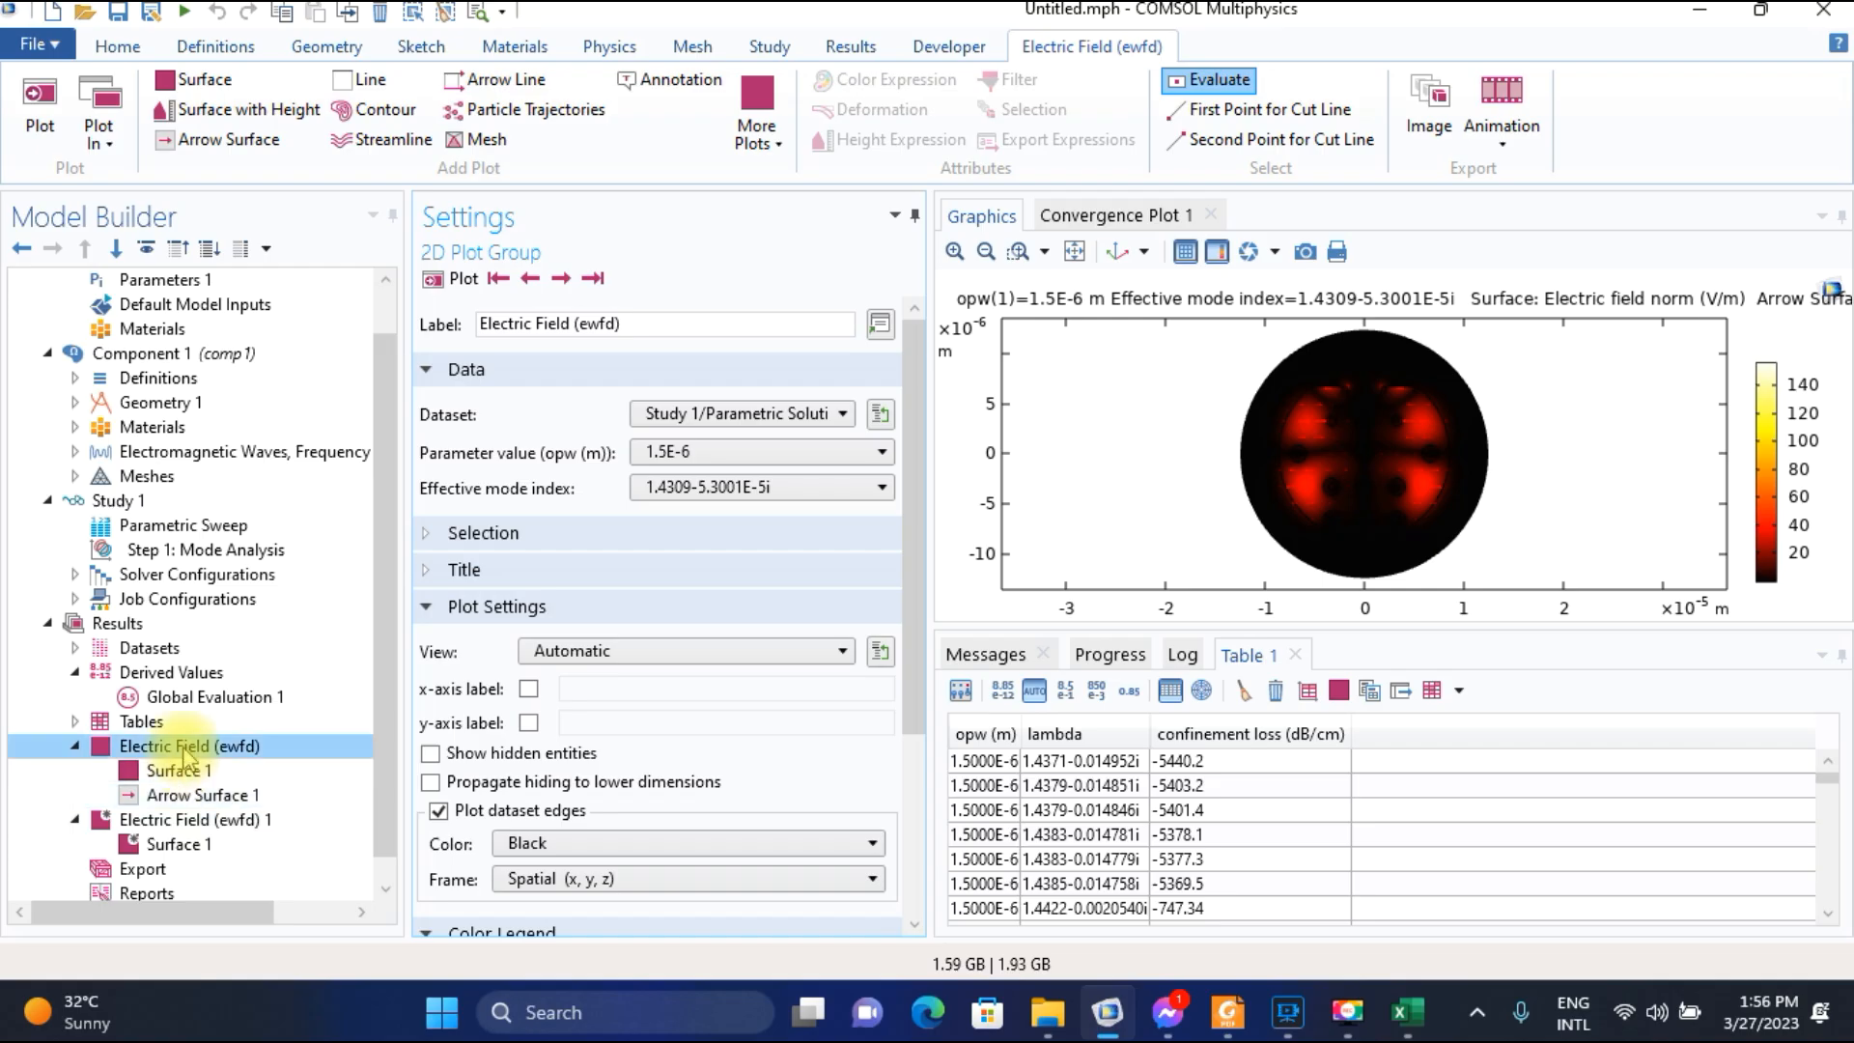
# Plot the core mode with effective mode index 1.4357-3.1169E-5i and inspect its central field region.
pyautogui.click(560, 279)
pyautogui.click(569, 281)
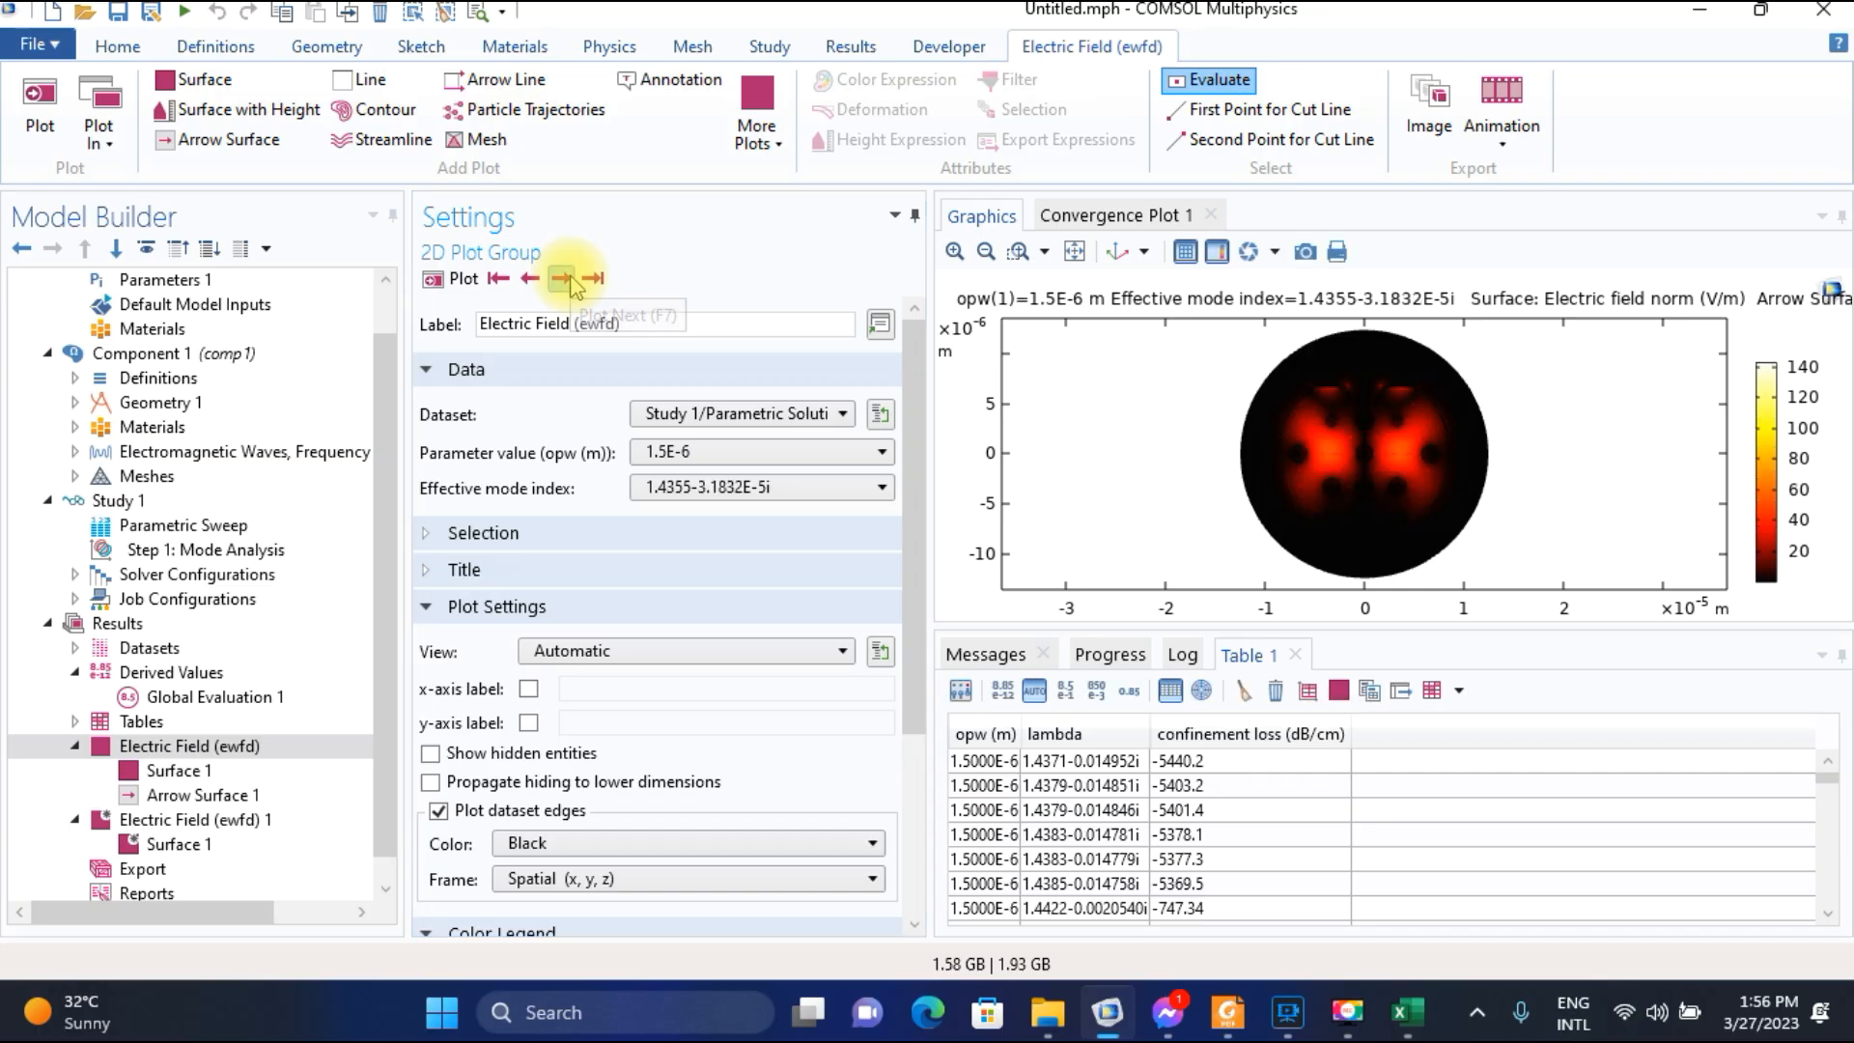
pyautogui.click(569, 281)
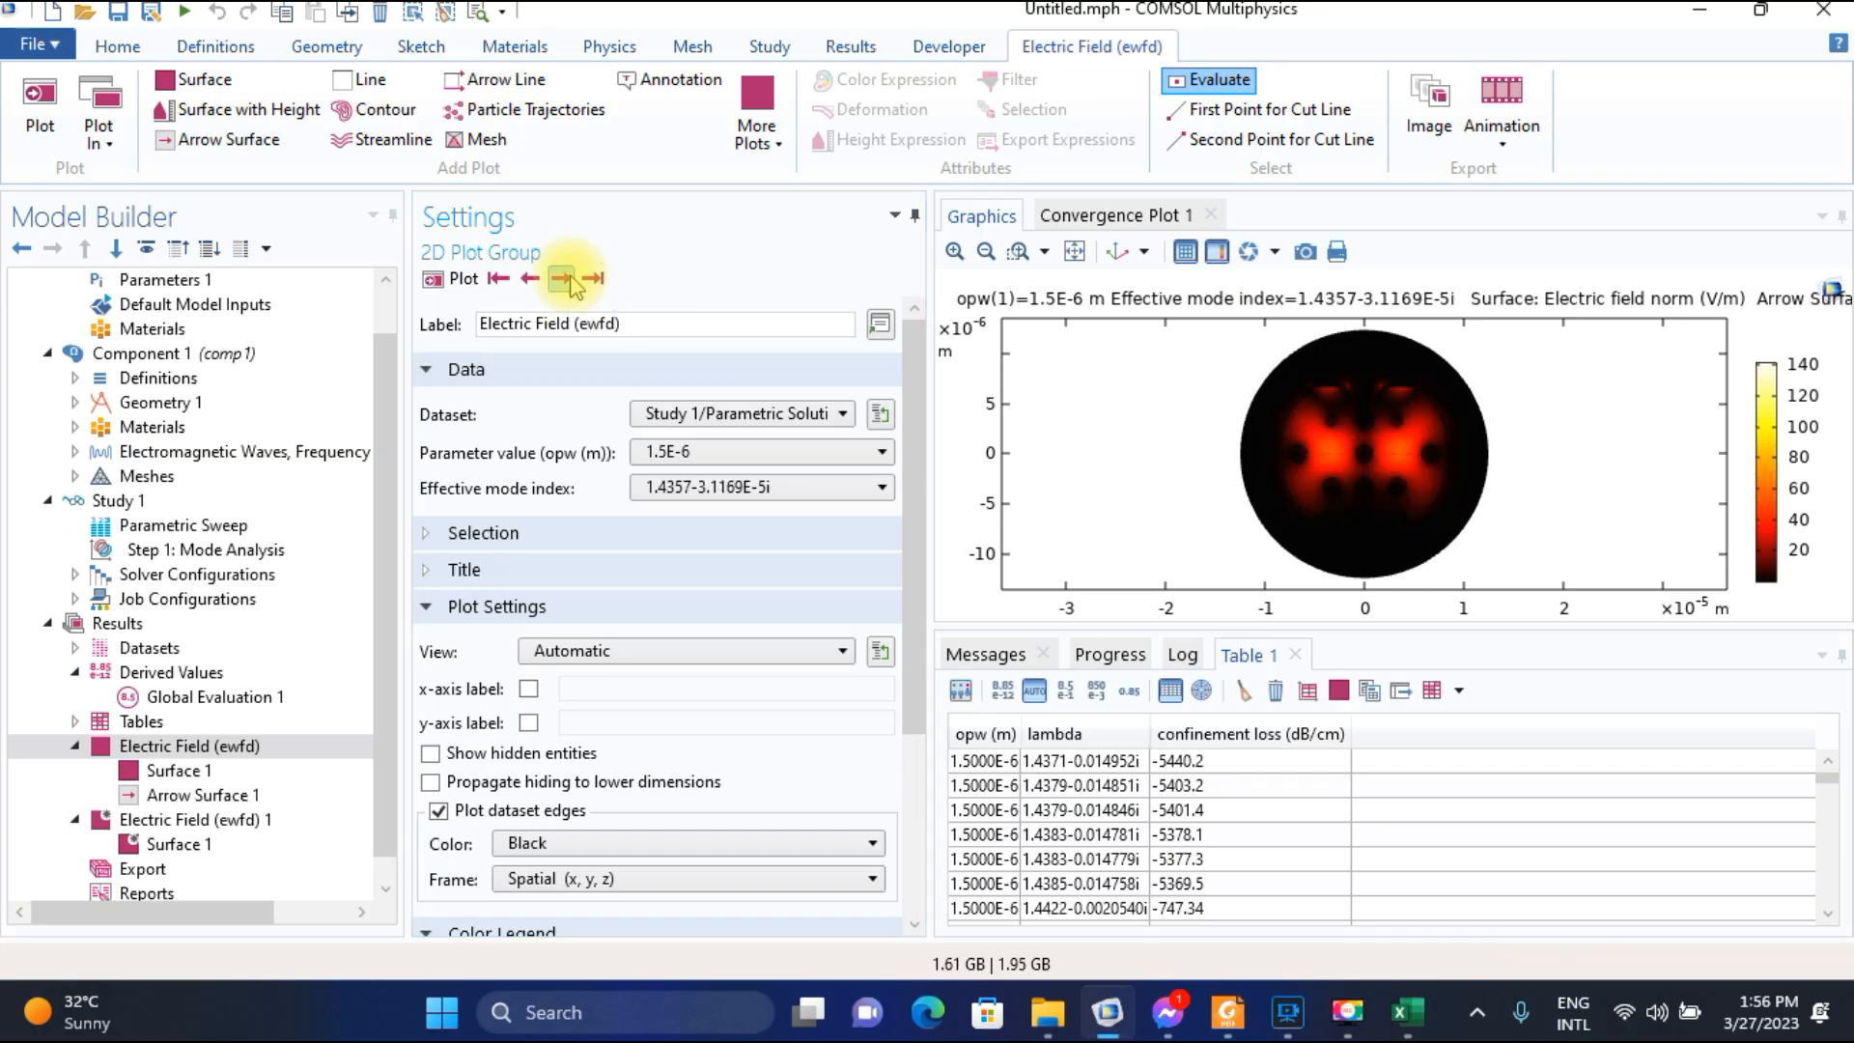
pyautogui.click(1017, 251)
pyautogui.moveTo(1214, 398); pyautogui.dragTo(1489, 527)
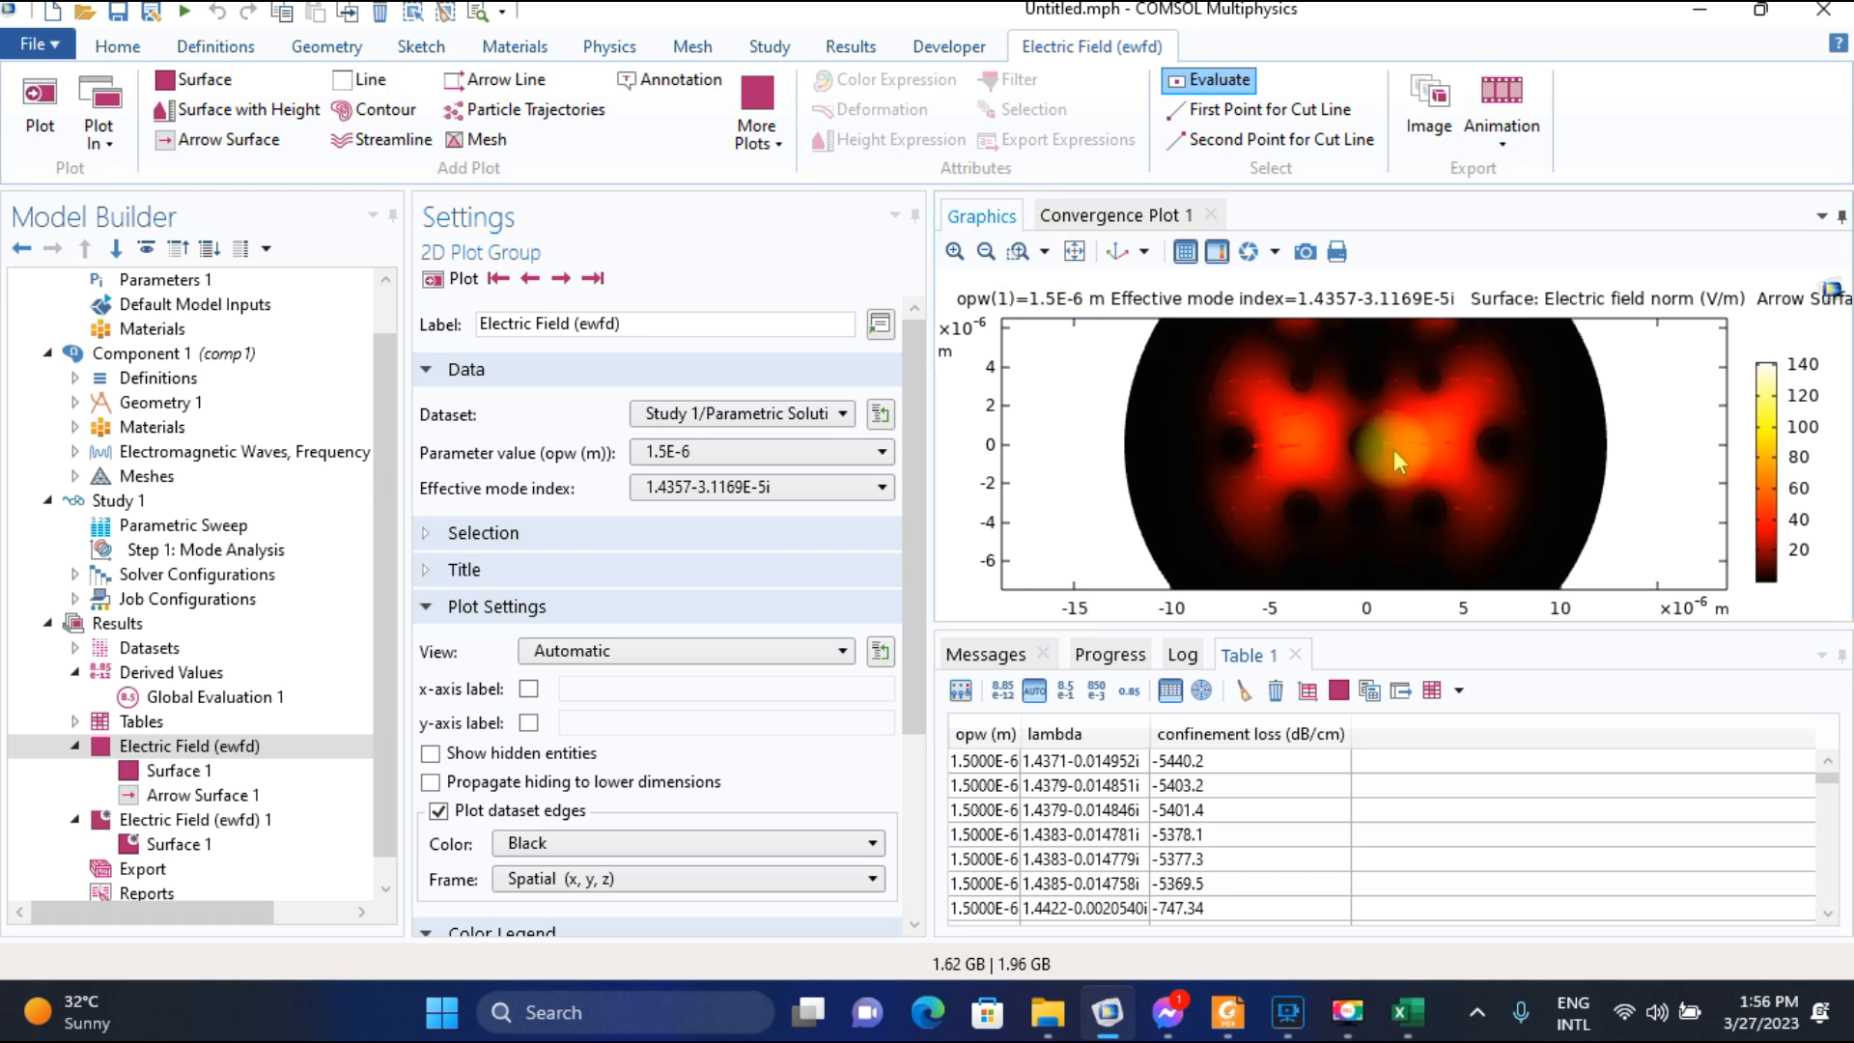
pyautogui.click(1075, 251)
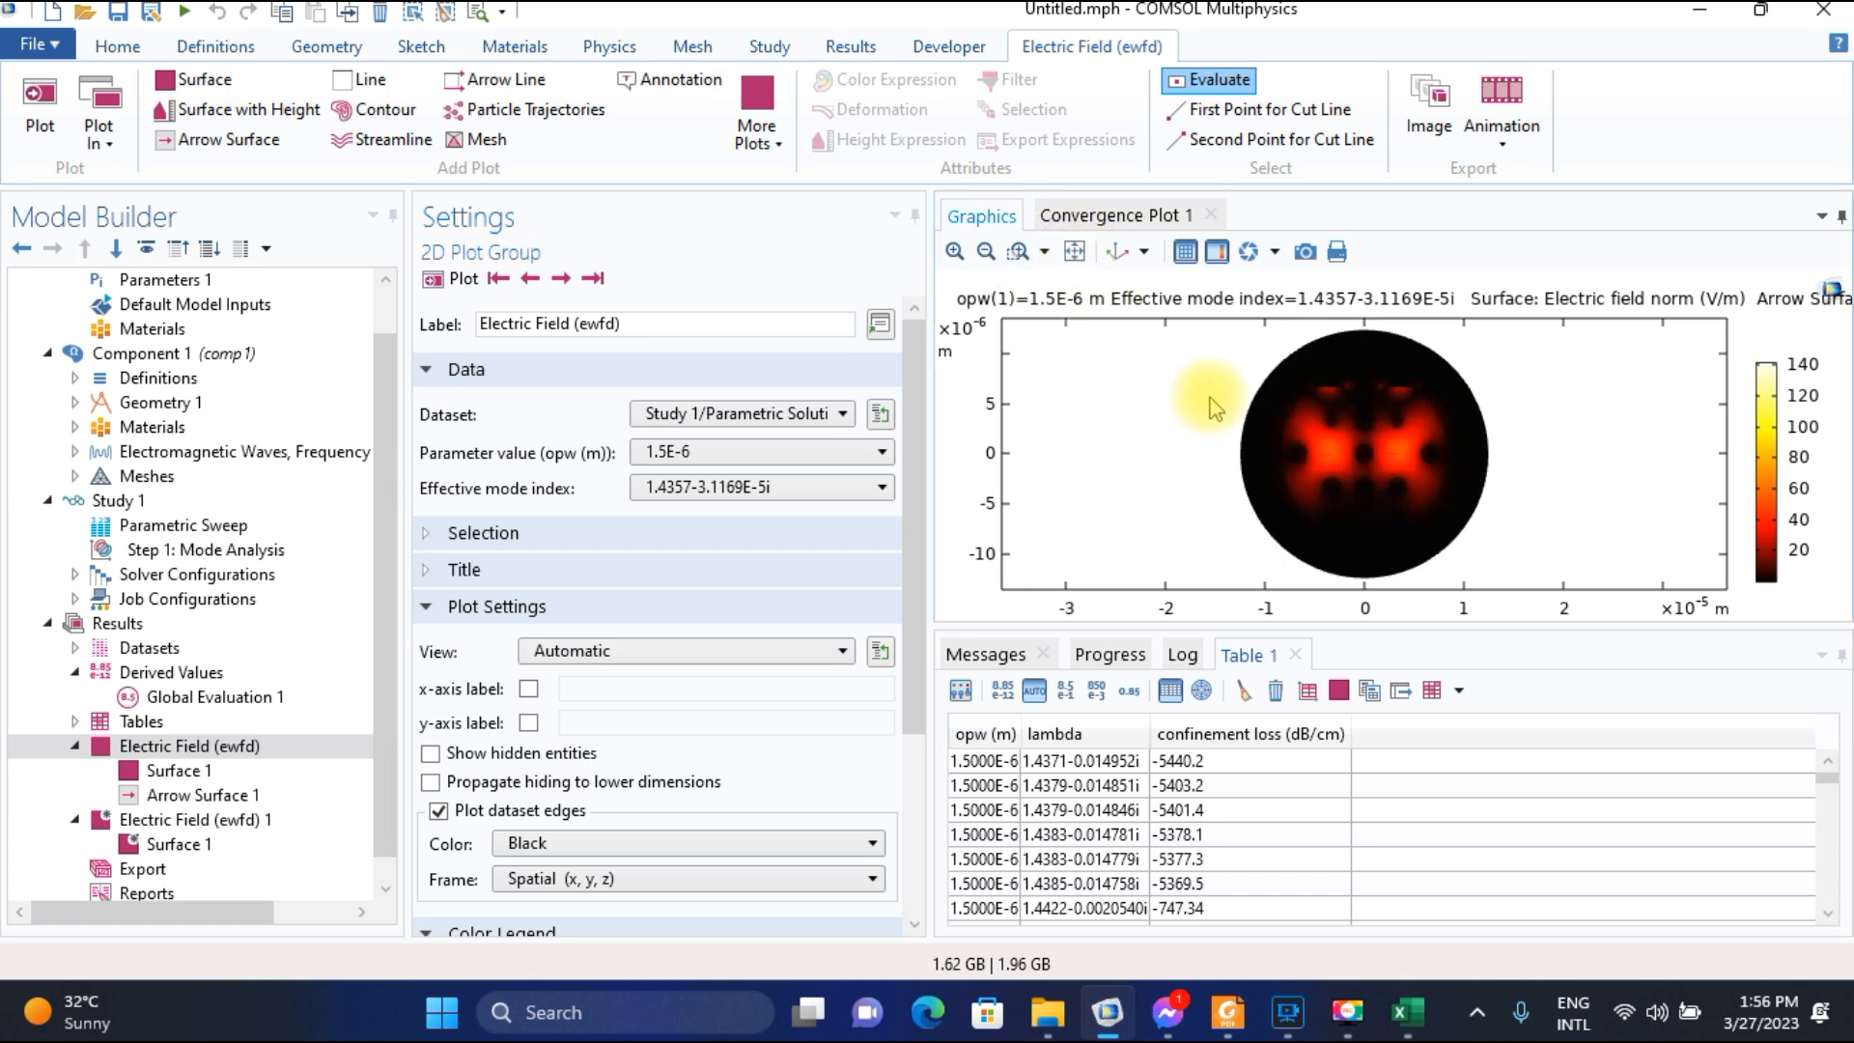
# Locate and select the 1.4357-3.1169E-5i row for the 1.5000E-6 wavelength in the confinement loss table.
pyautogui.click(1138, 790)
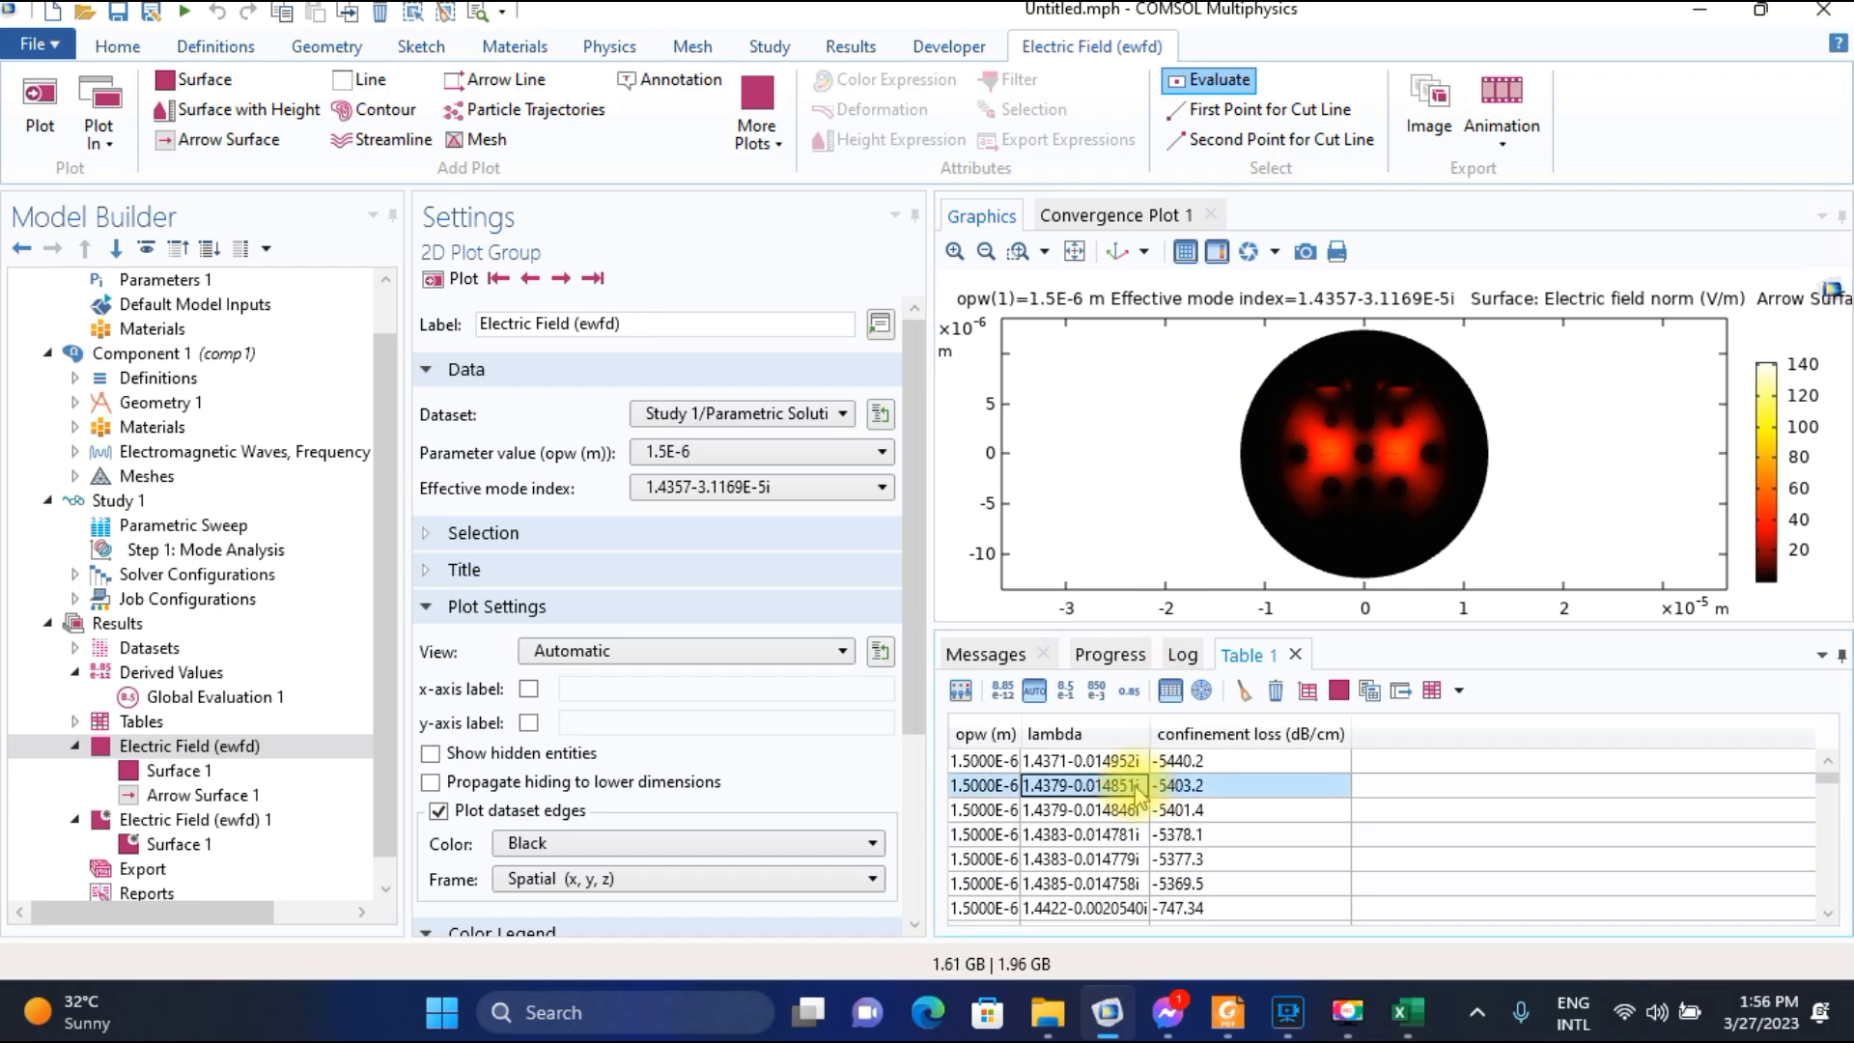
pyautogui.press('Down')
pyautogui.press('Down')
pyautogui.press('Down')
pyautogui.press('Down')
pyautogui.press('Down')
pyautogui.press('Down')
pyautogui.press('Down')
pyautogui.press('Down')
pyautogui.press('Down')
pyautogui.press('Down')
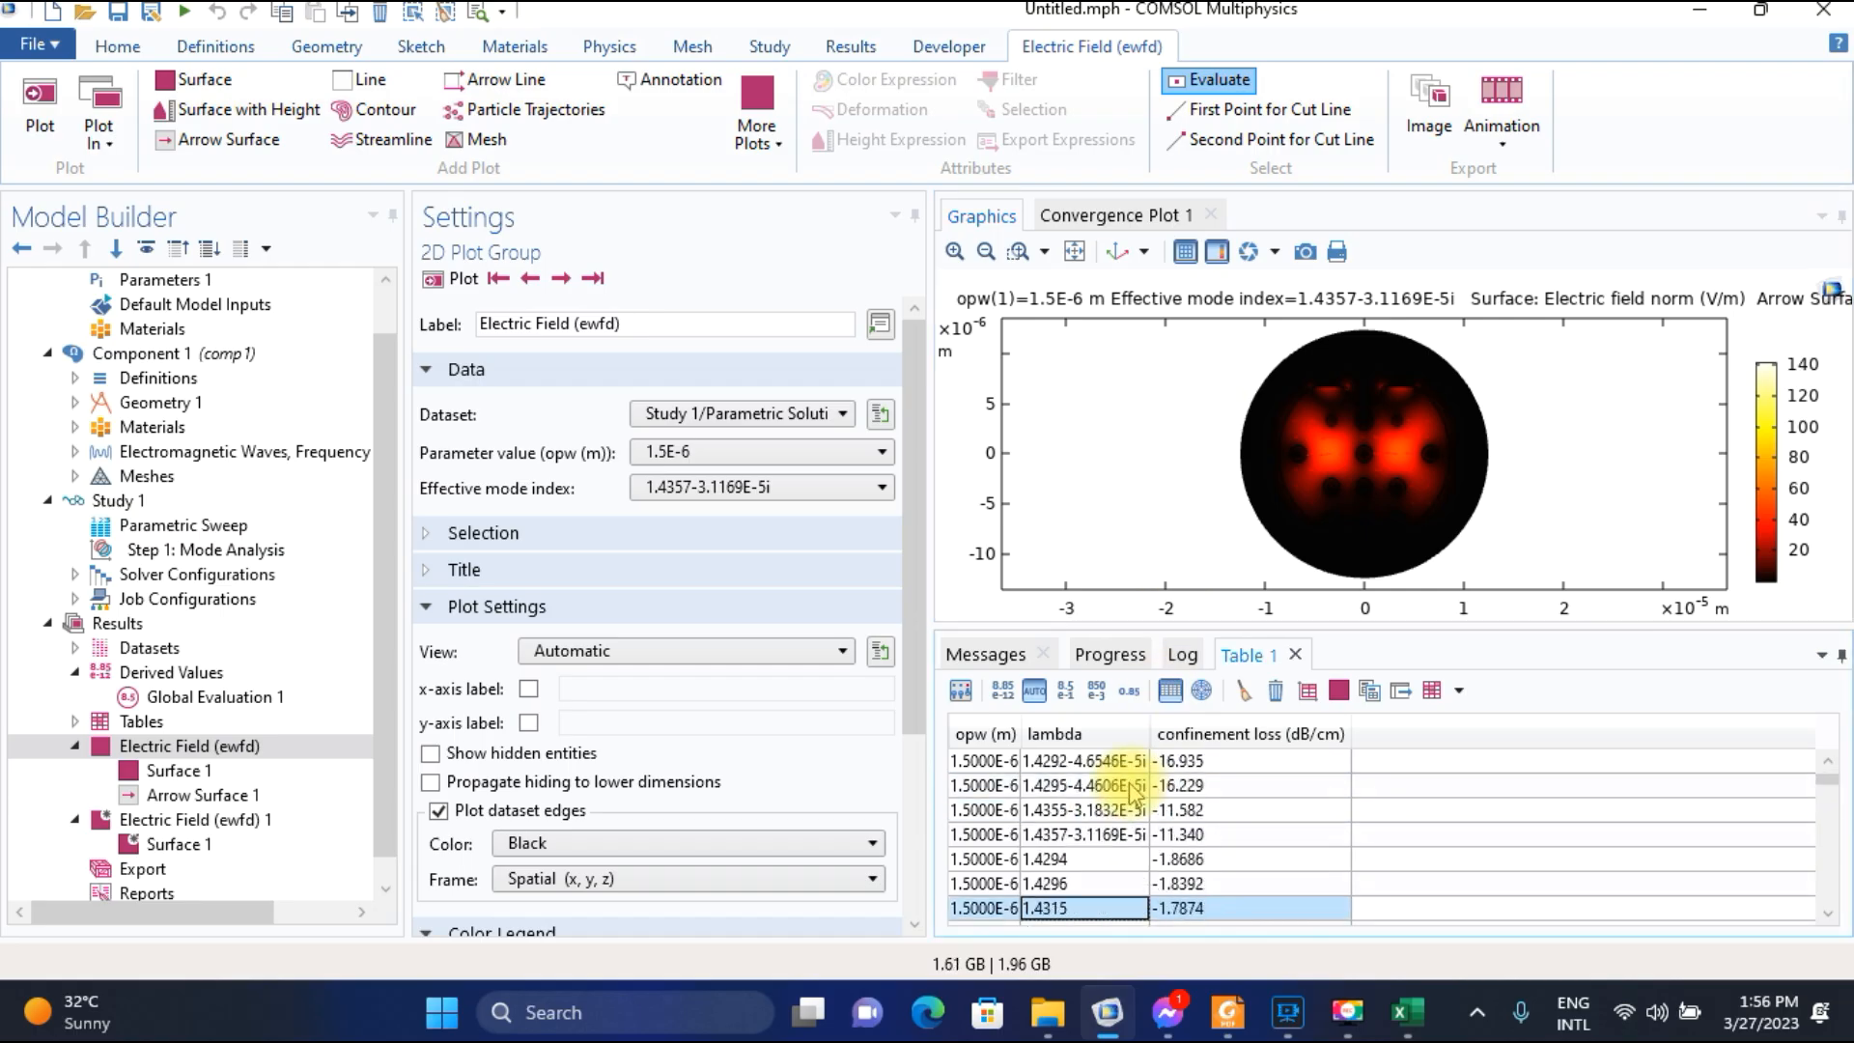
pyautogui.click(1108, 813)
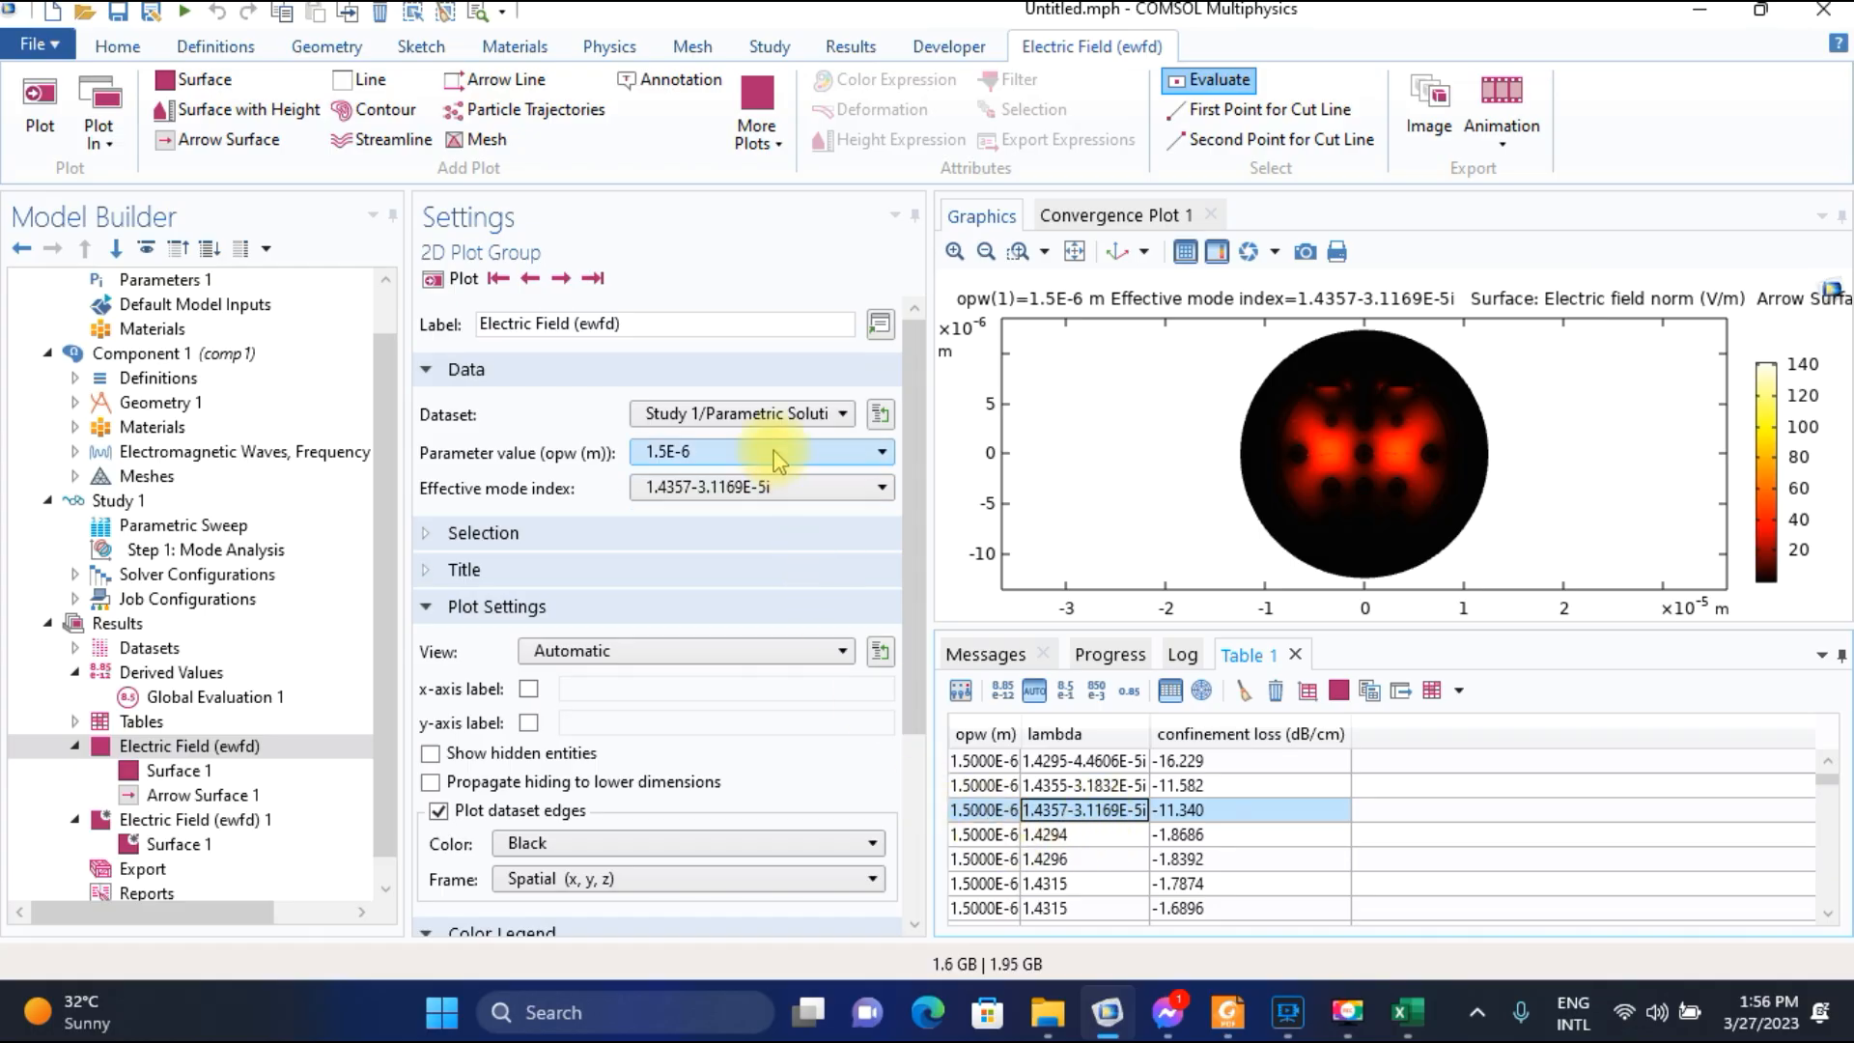
# Inspect the direction of the field arrows in the core of the plotted mode.
pyautogui.click(955, 251)
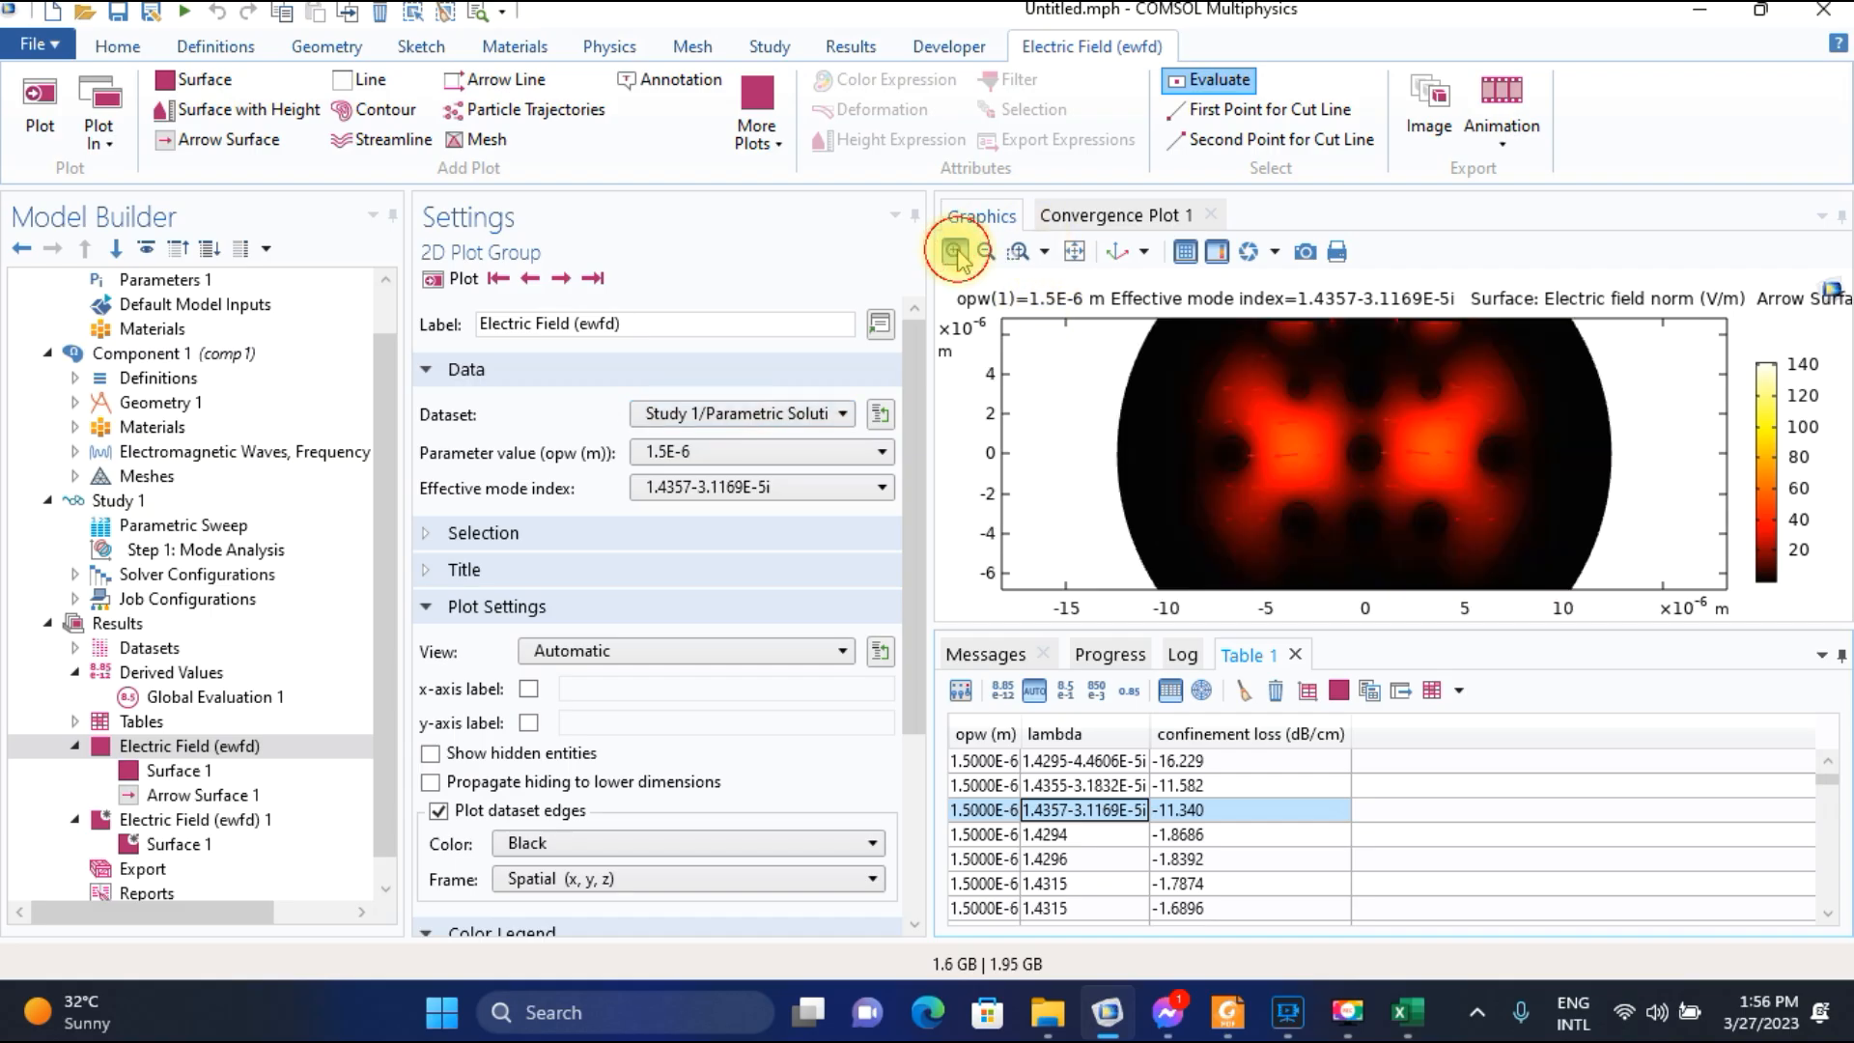
pyautogui.click(956, 251)
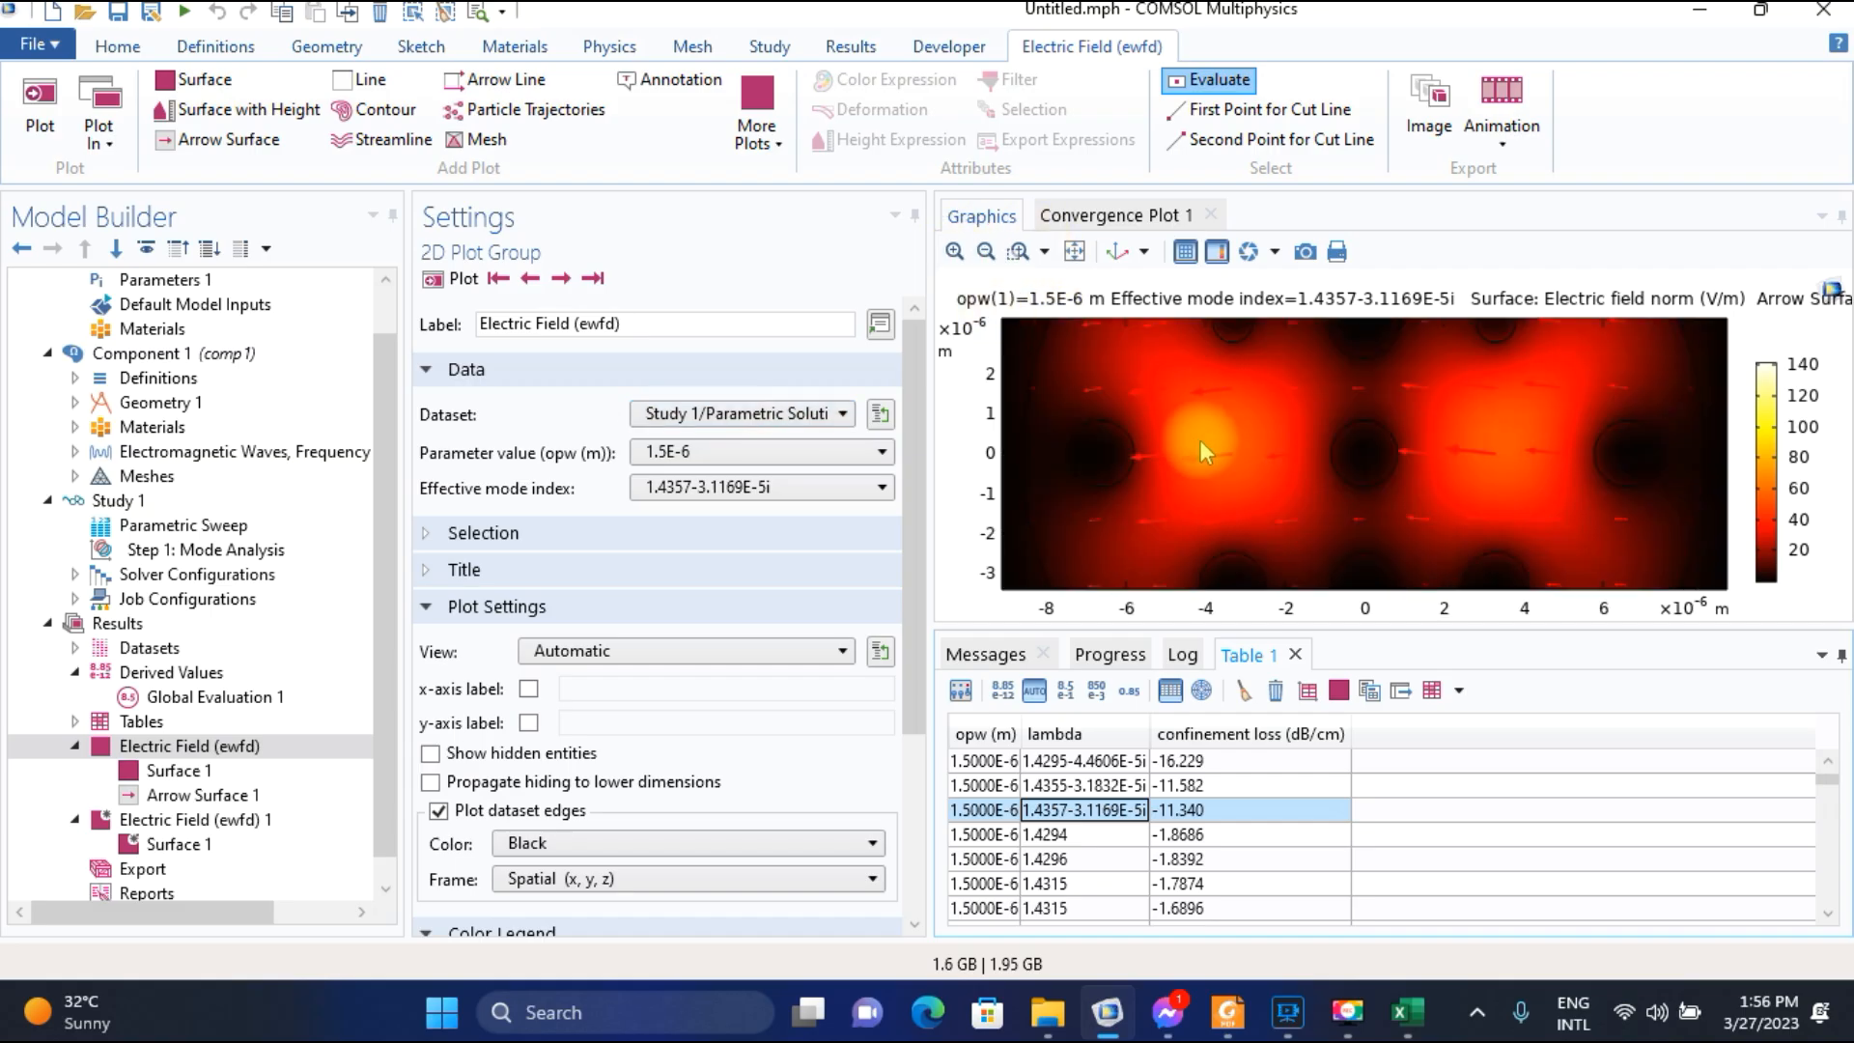
pyautogui.click(986, 251)
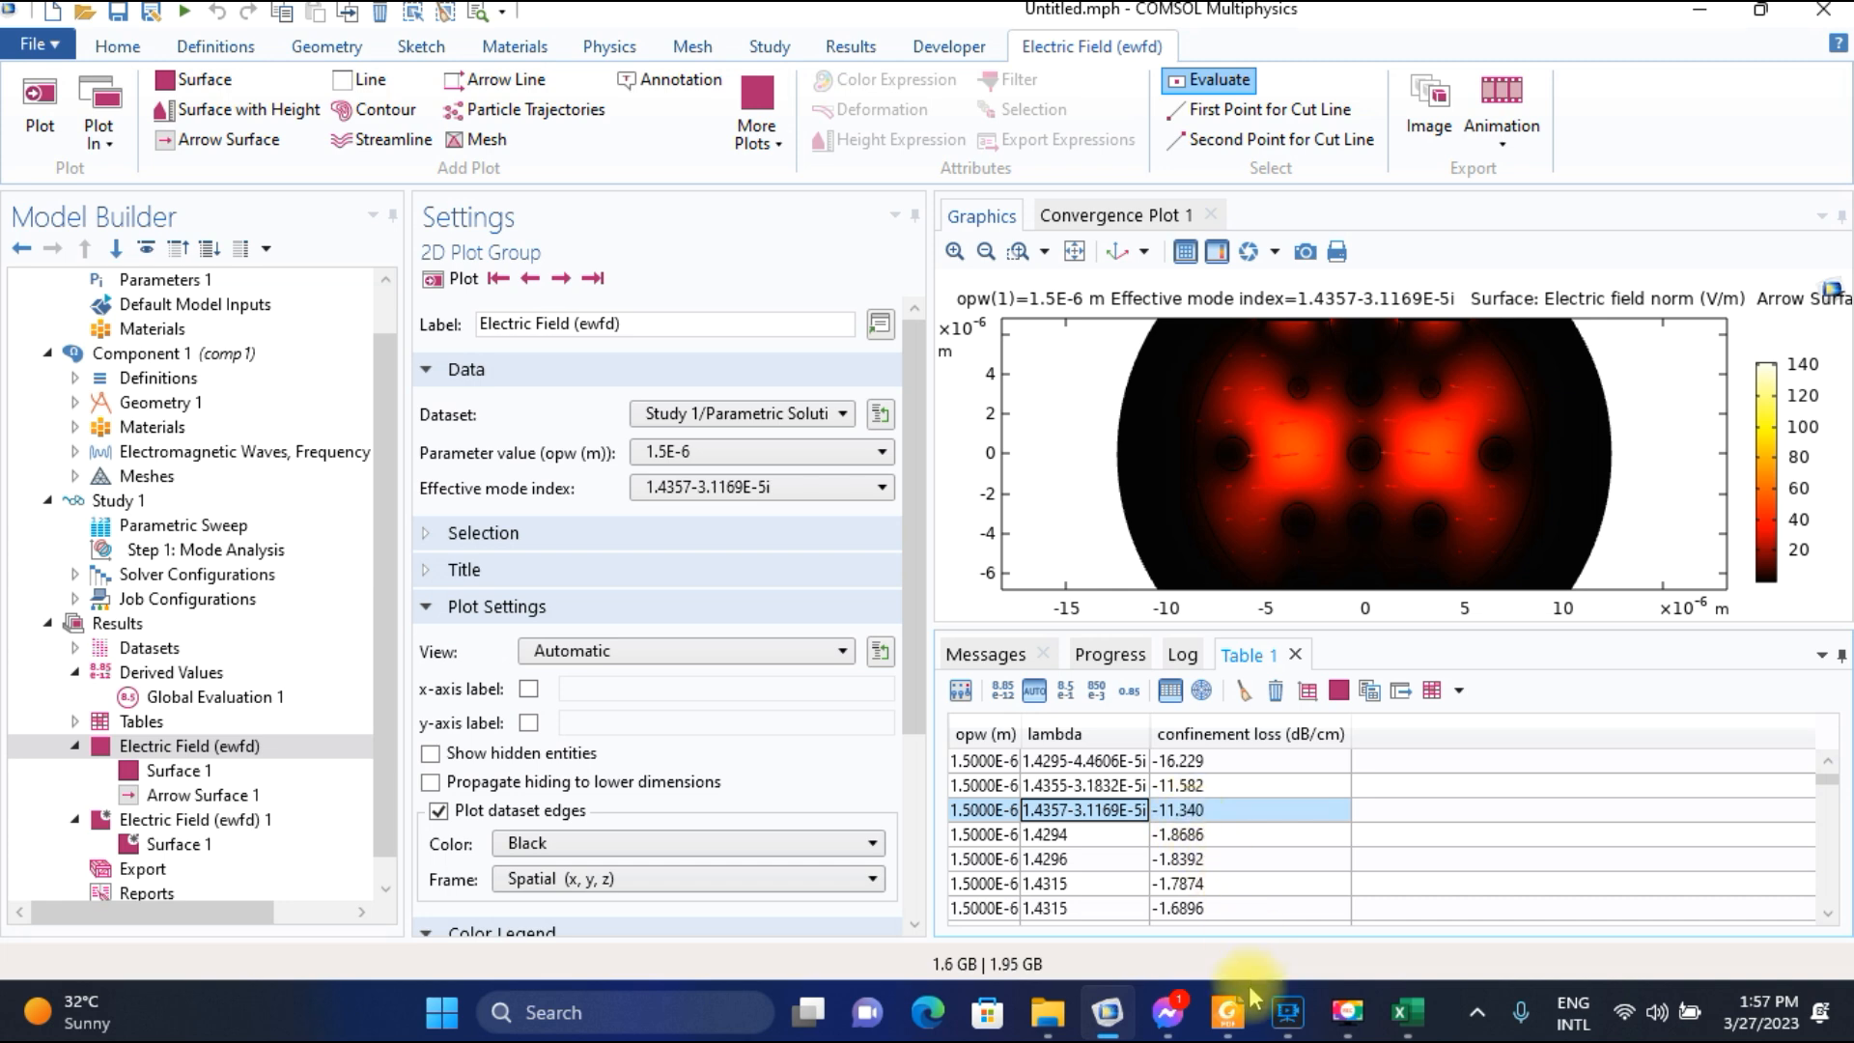
# Check the paper's loss curve in Foxit Reader against the selected COMSOL table row, and return to the Excel worksheet.
pyautogui.click(1227, 1010)
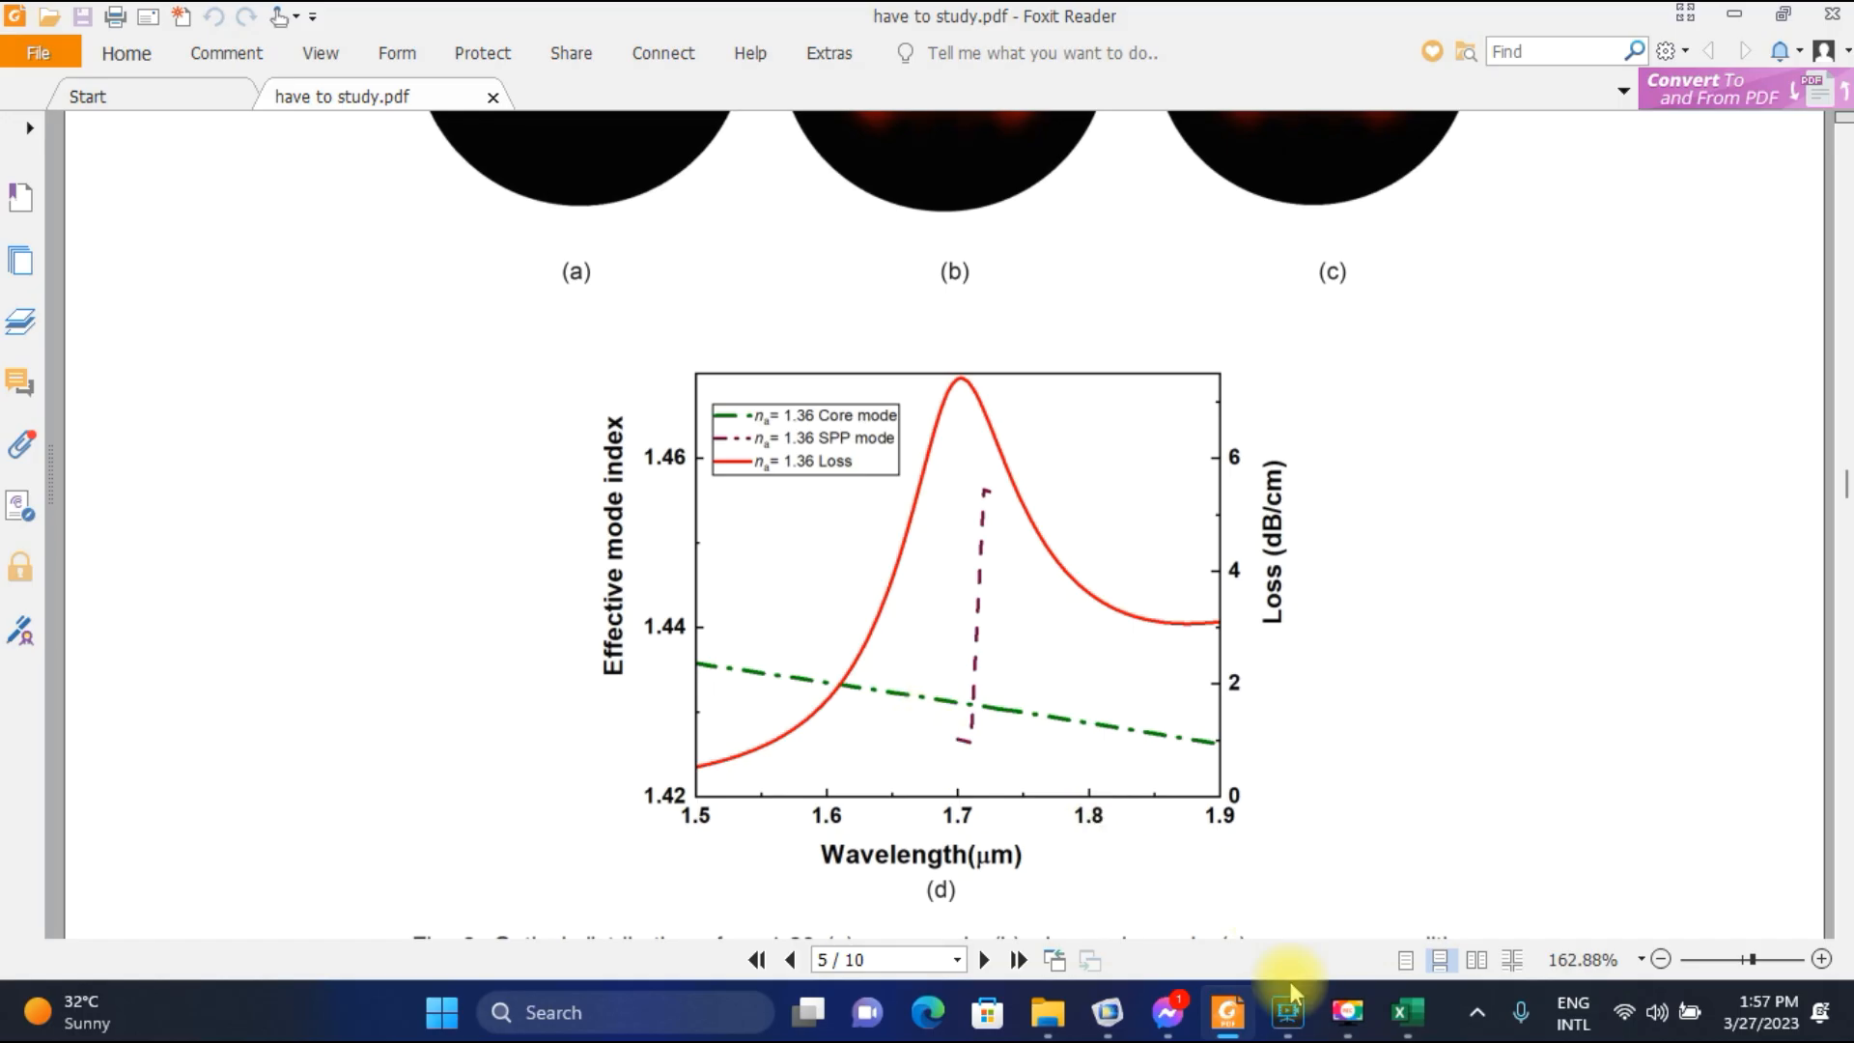
pyautogui.click(1107, 1010)
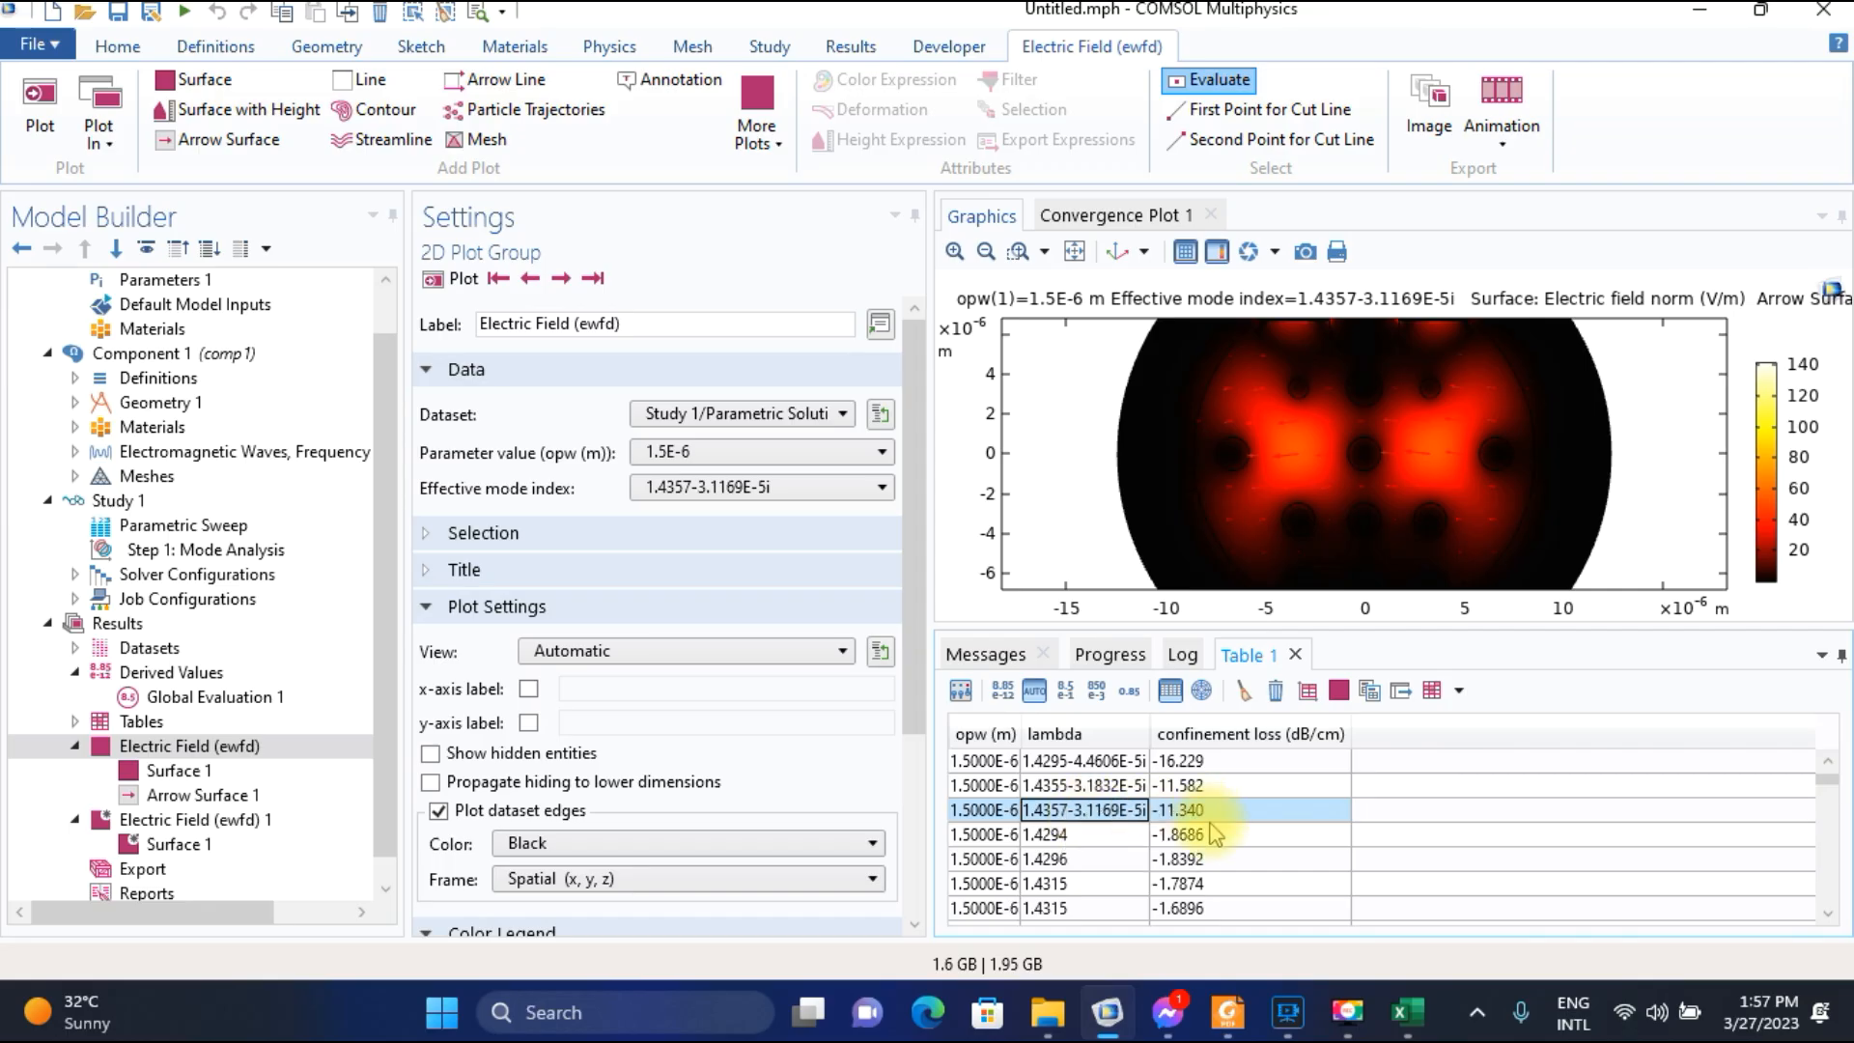
pyautogui.click(1407, 1012)
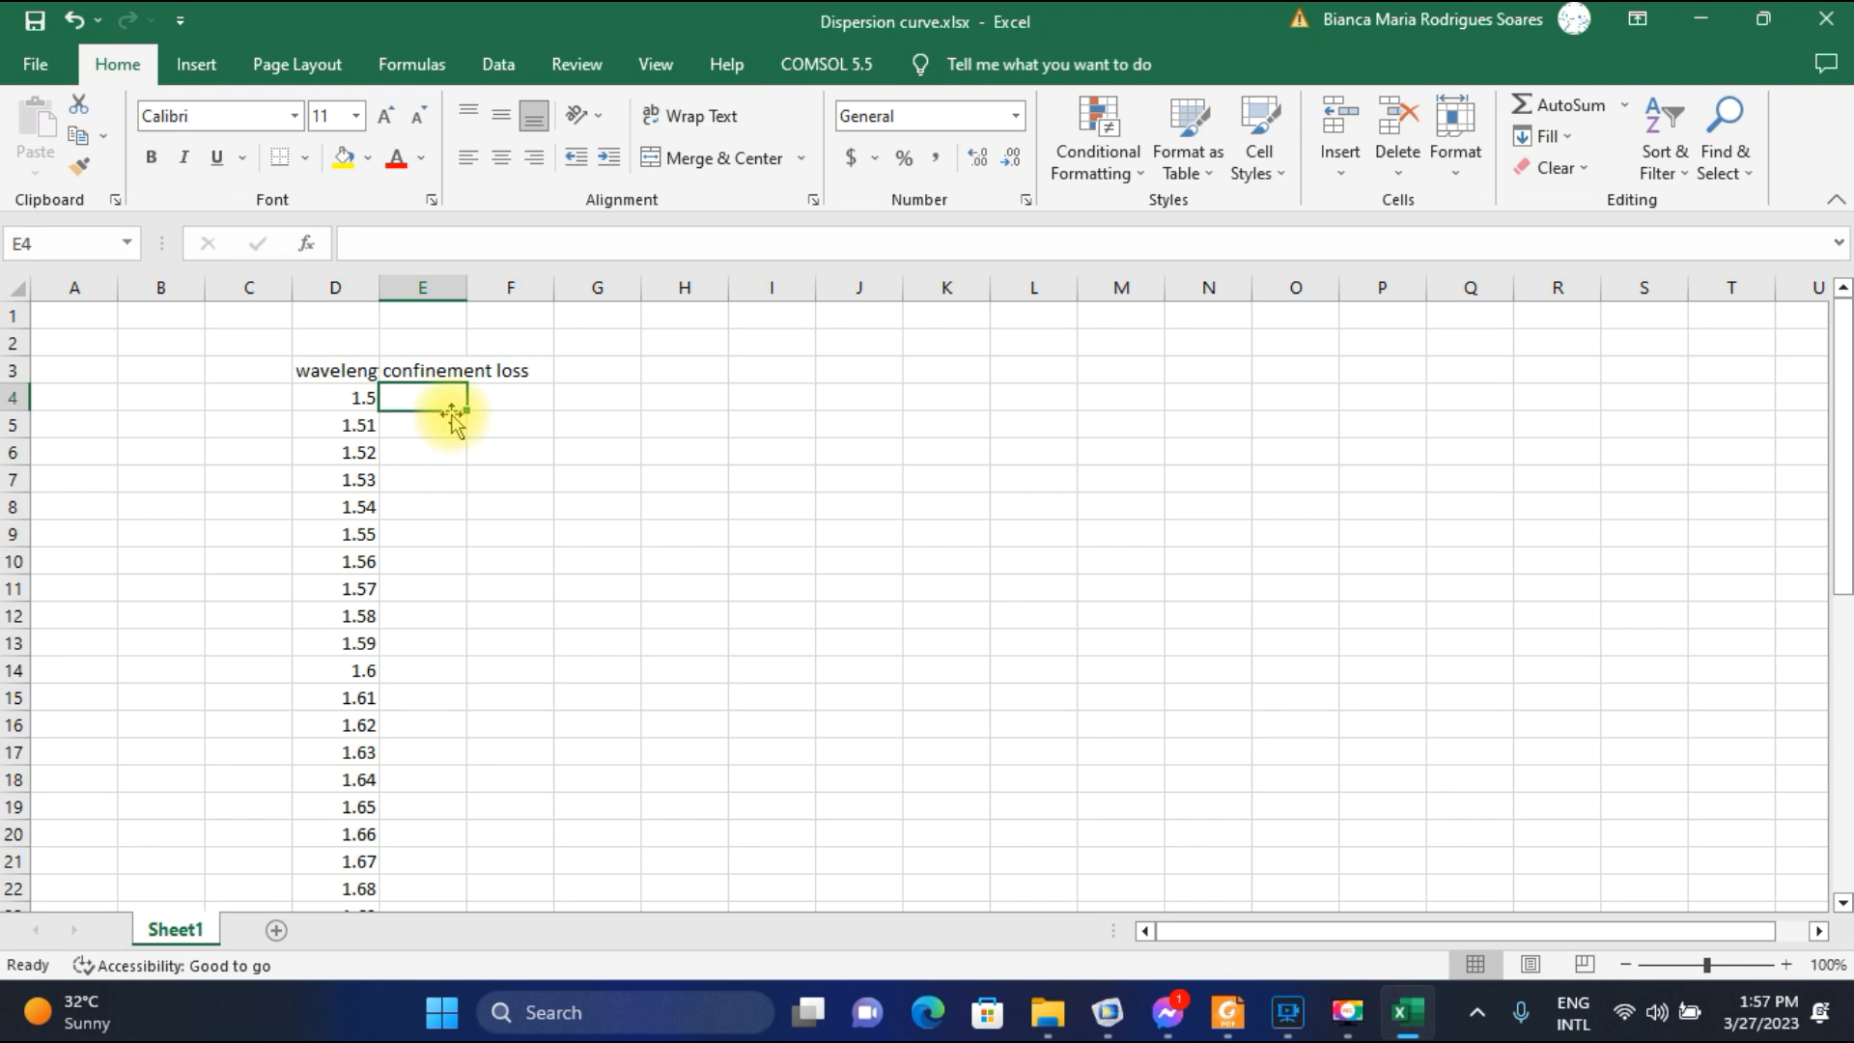
# Enter 11.34 as the confinement loss for wavelength 1.5 in cell E4.
pyautogui.write('11.340')
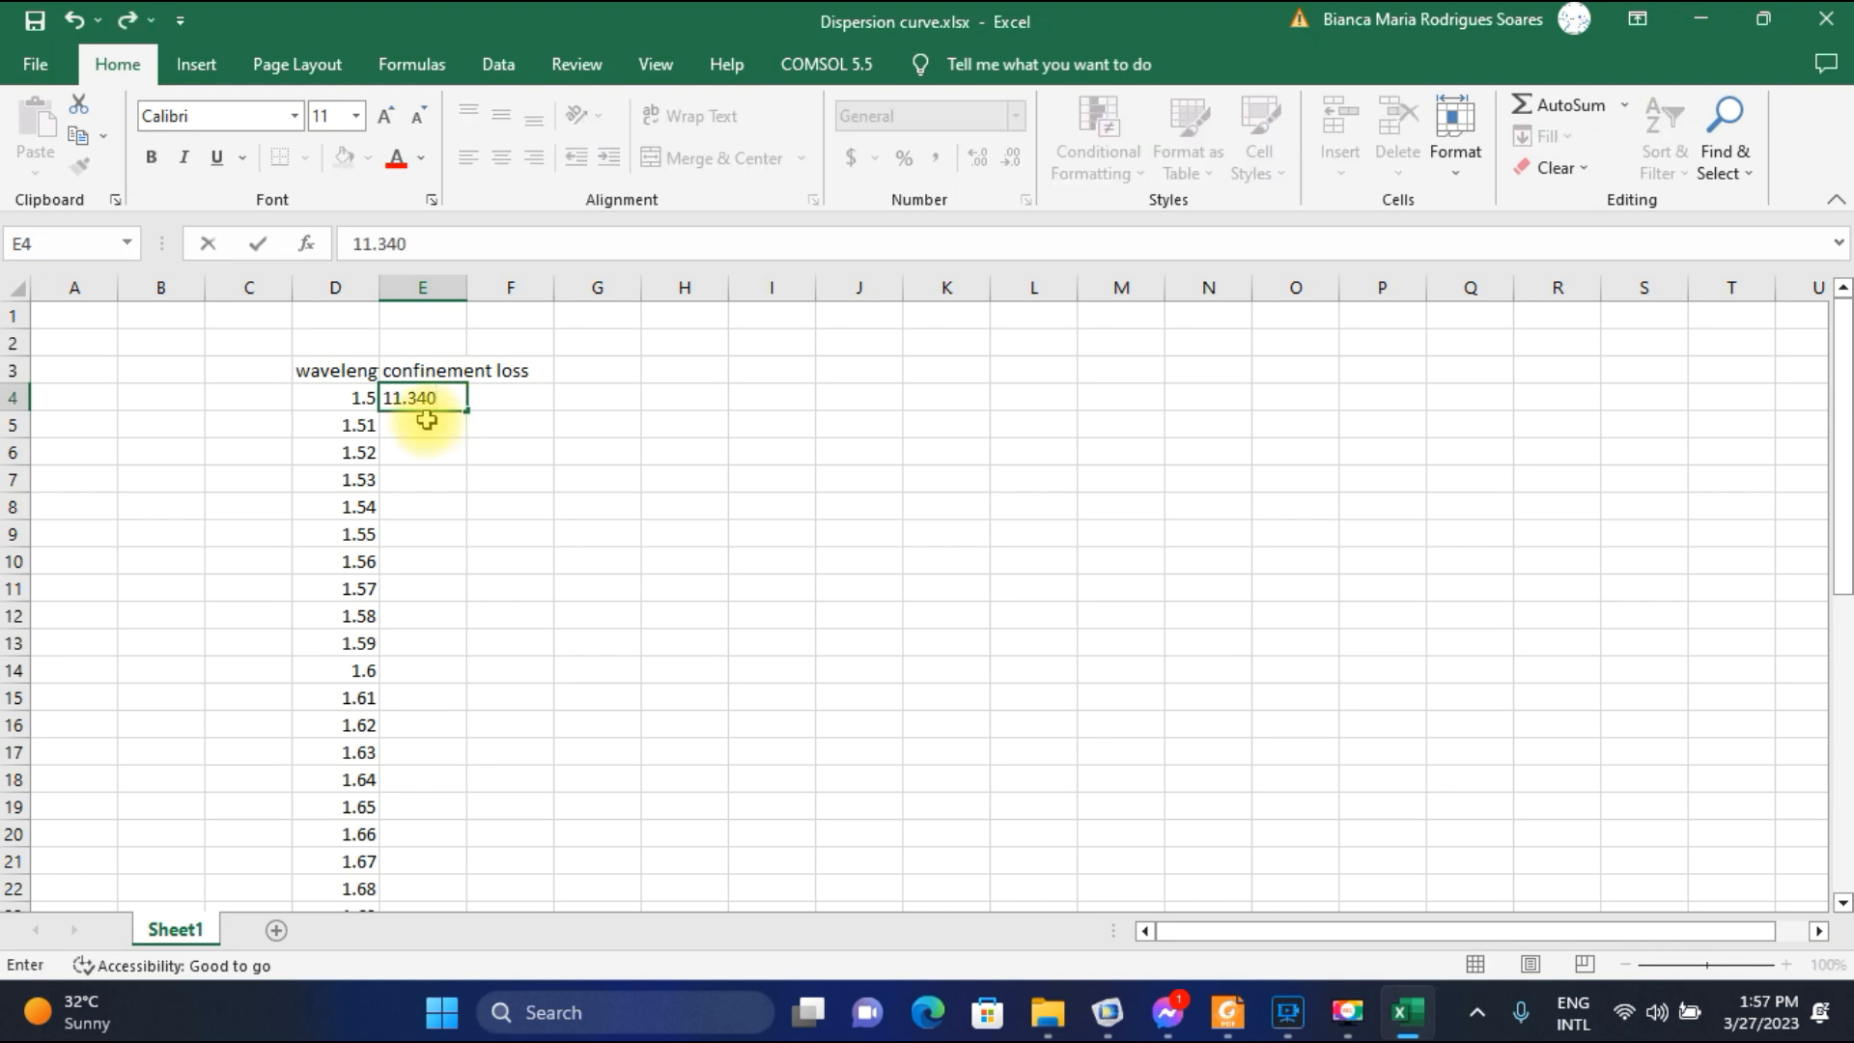
pyautogui.press('Return')
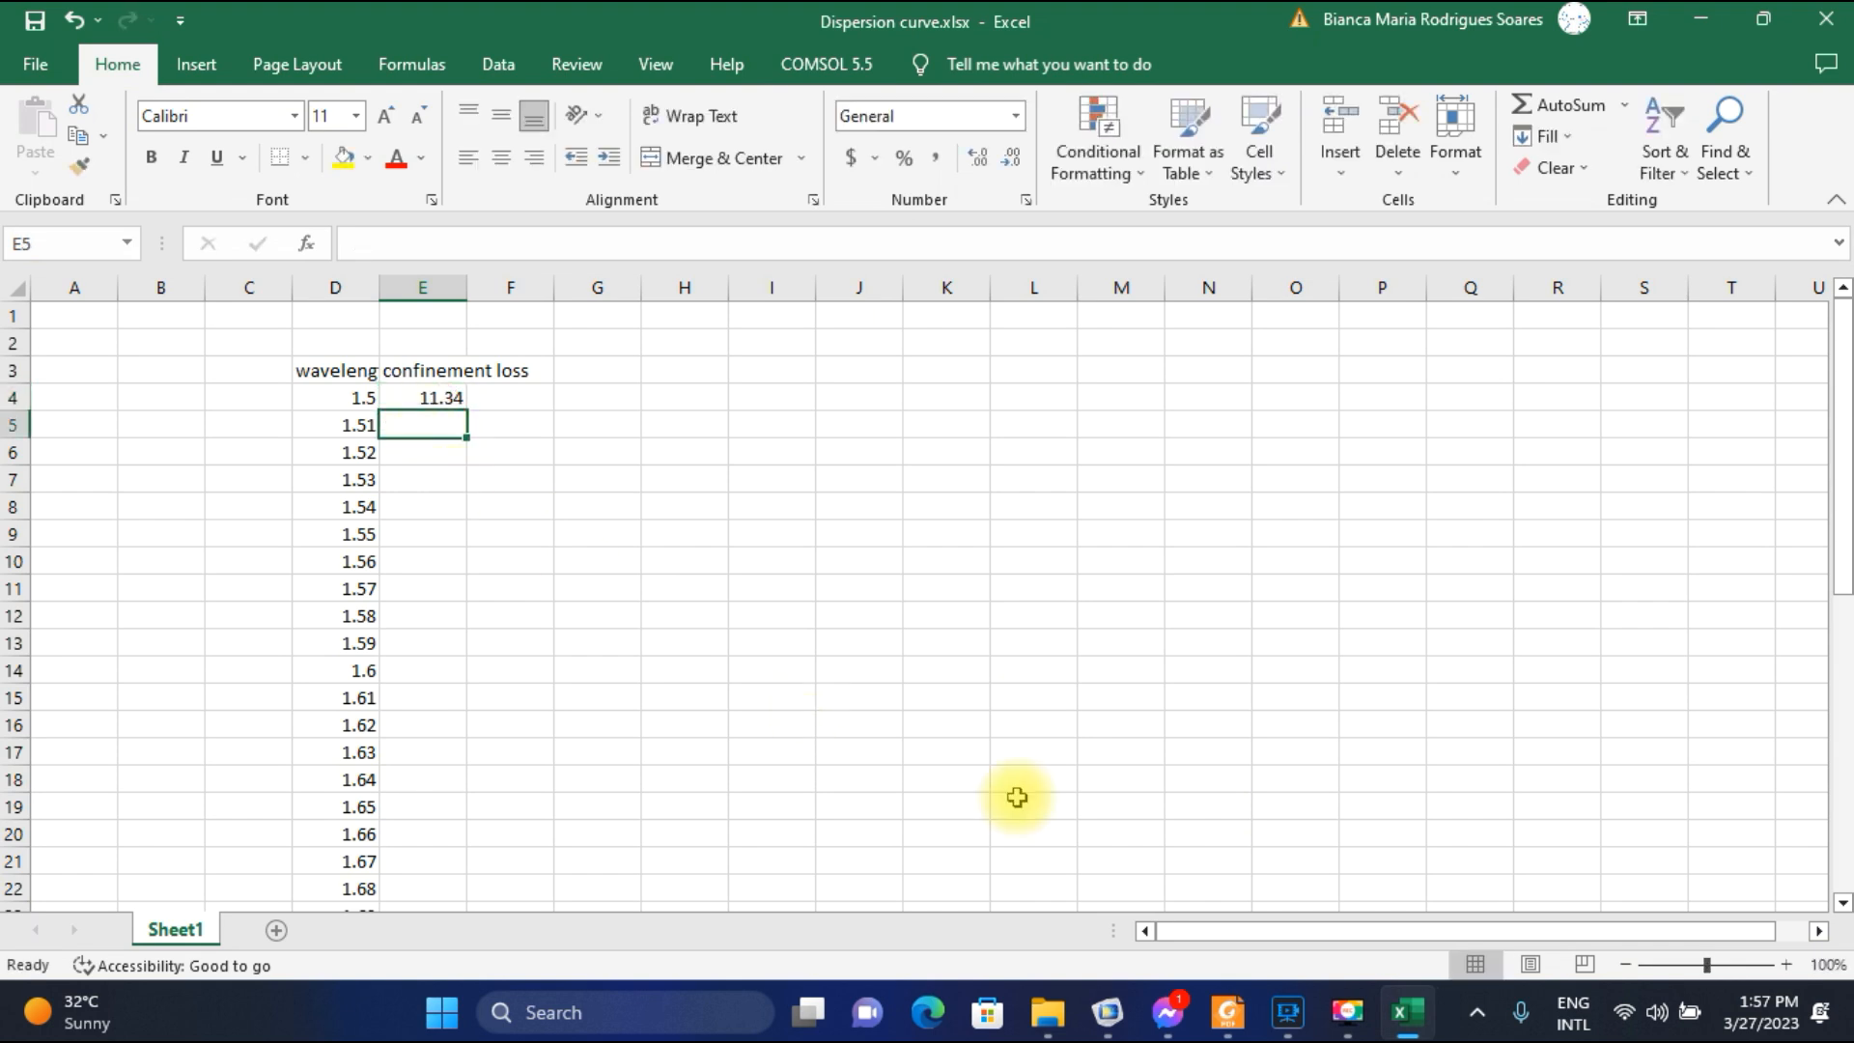
# In COMSOL, plot the electric field for parameter value 1.51E-6 and select its matching 1.4354-3.5608E-5i row in the confinement loss table.
pyautogui.click(1091, 1020)
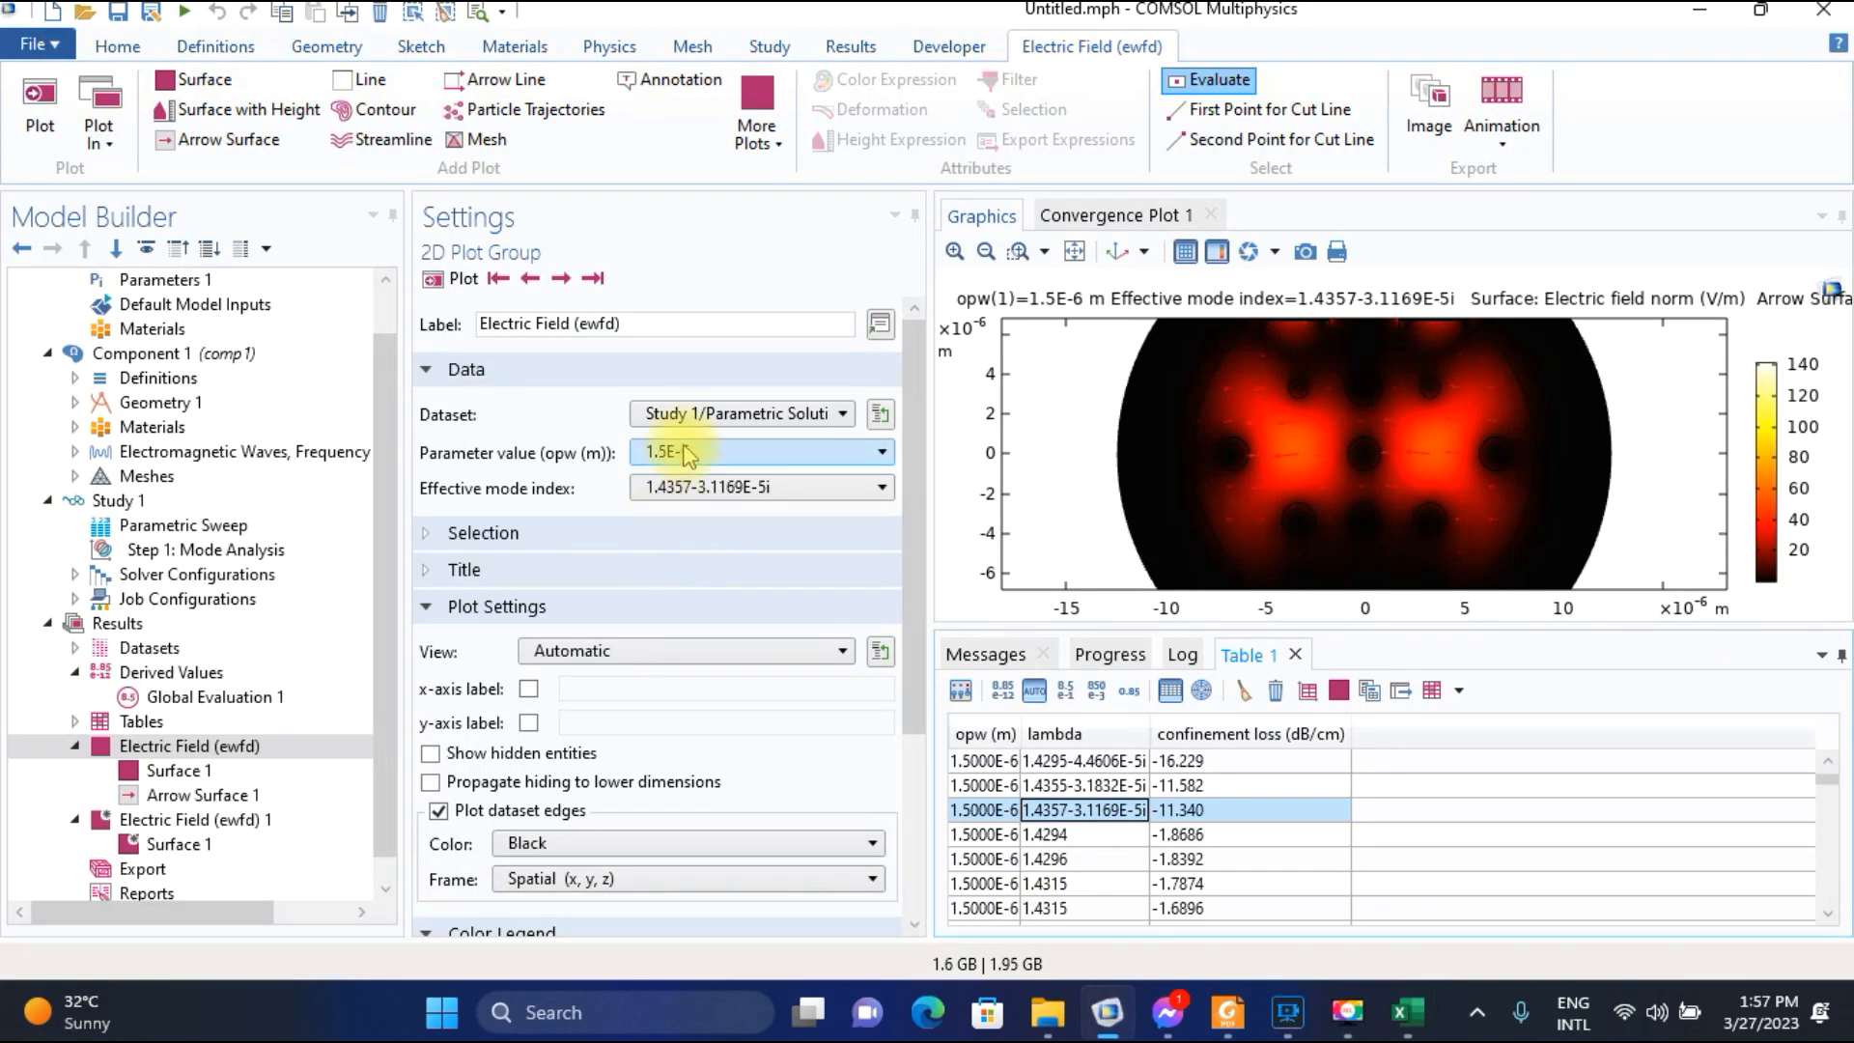
pyautogui.click(680, 452)
pyautogui.click(673, 507)
pyautogui.click(456, 280)
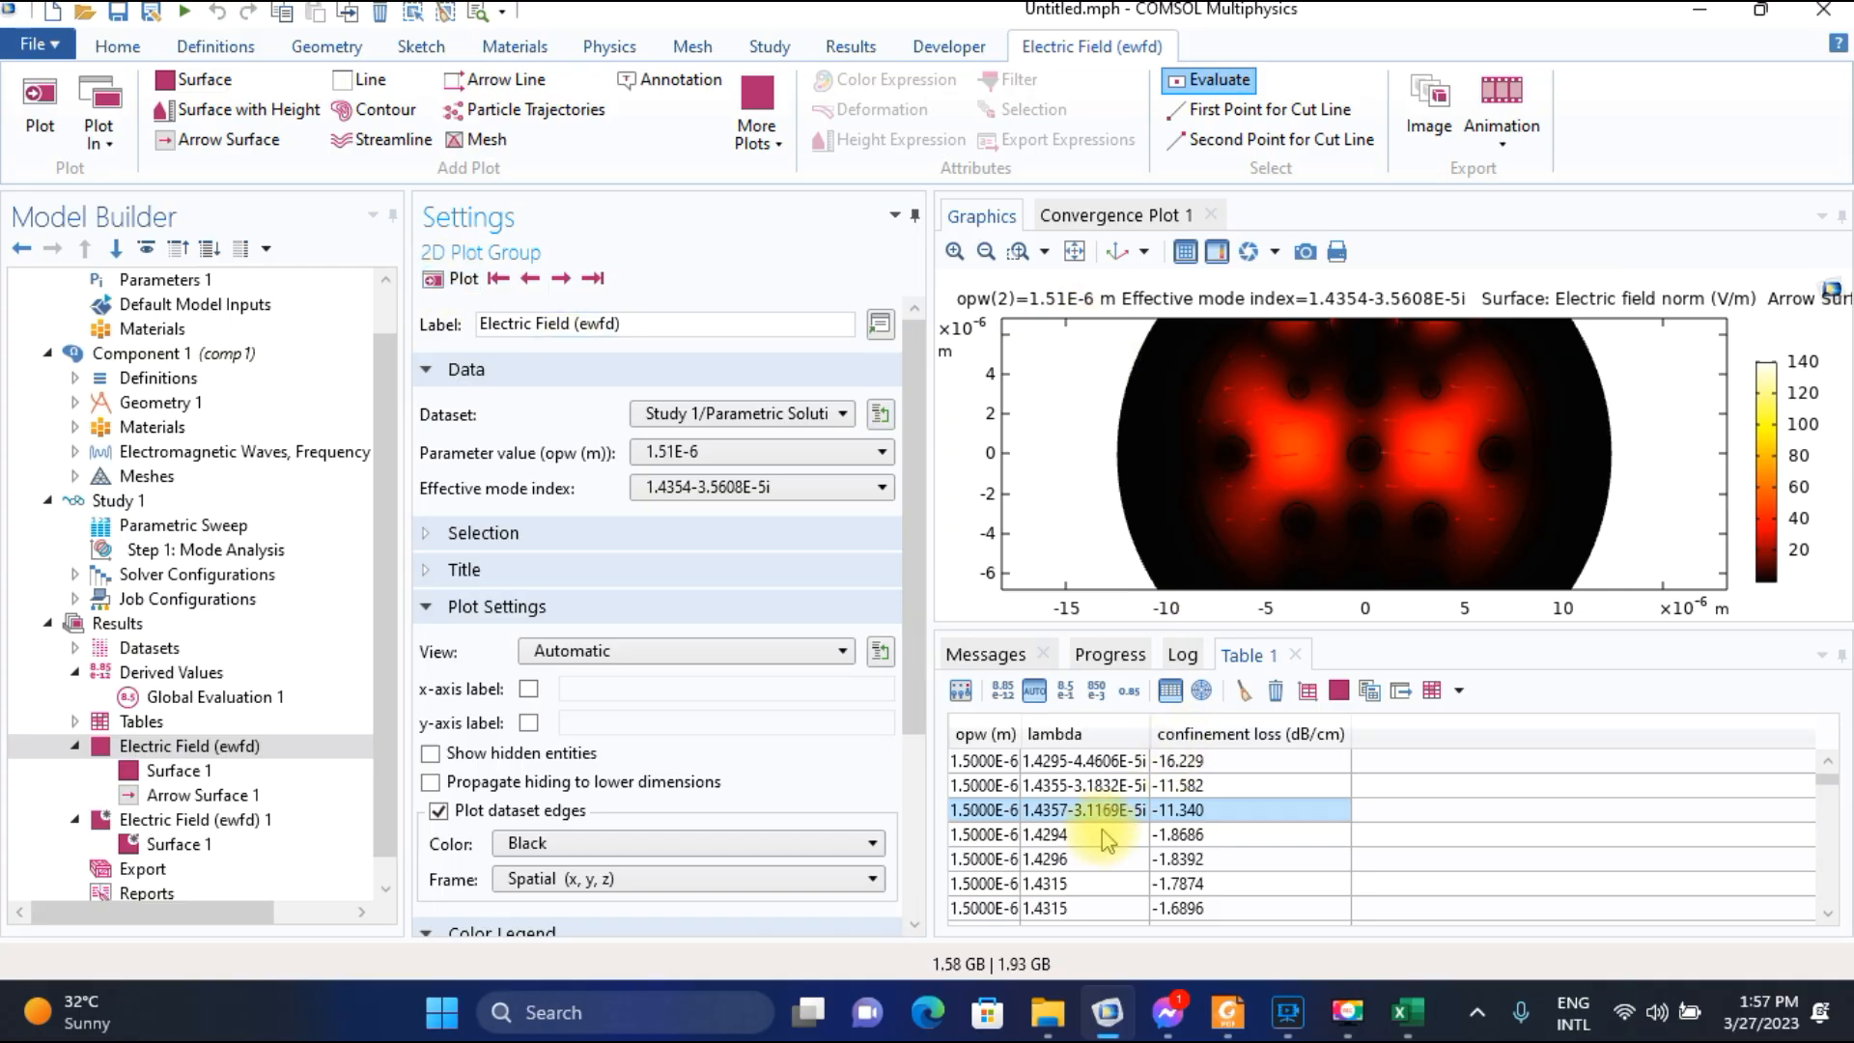
pyautogui.scroll(-3, 1076, 850)
pyautogui.scroll(-2, 1077, 850)
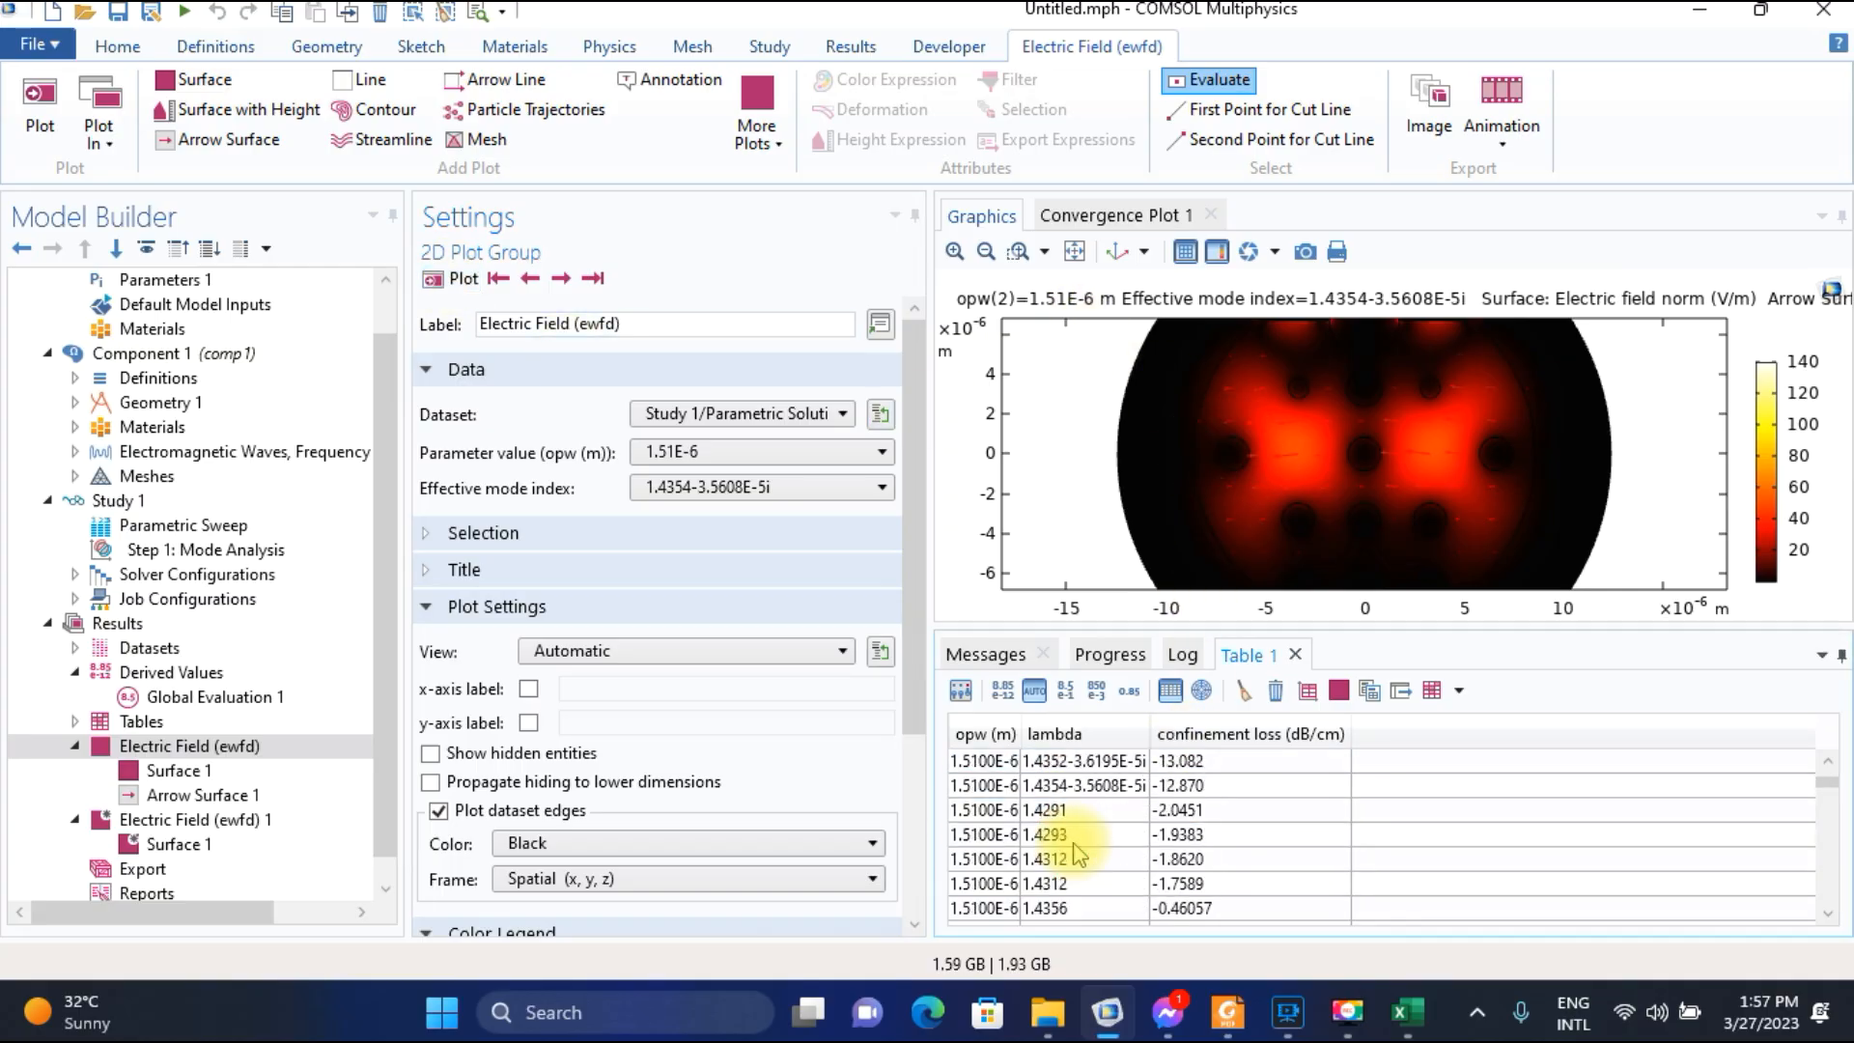
pyautogui.click(1067, 785)
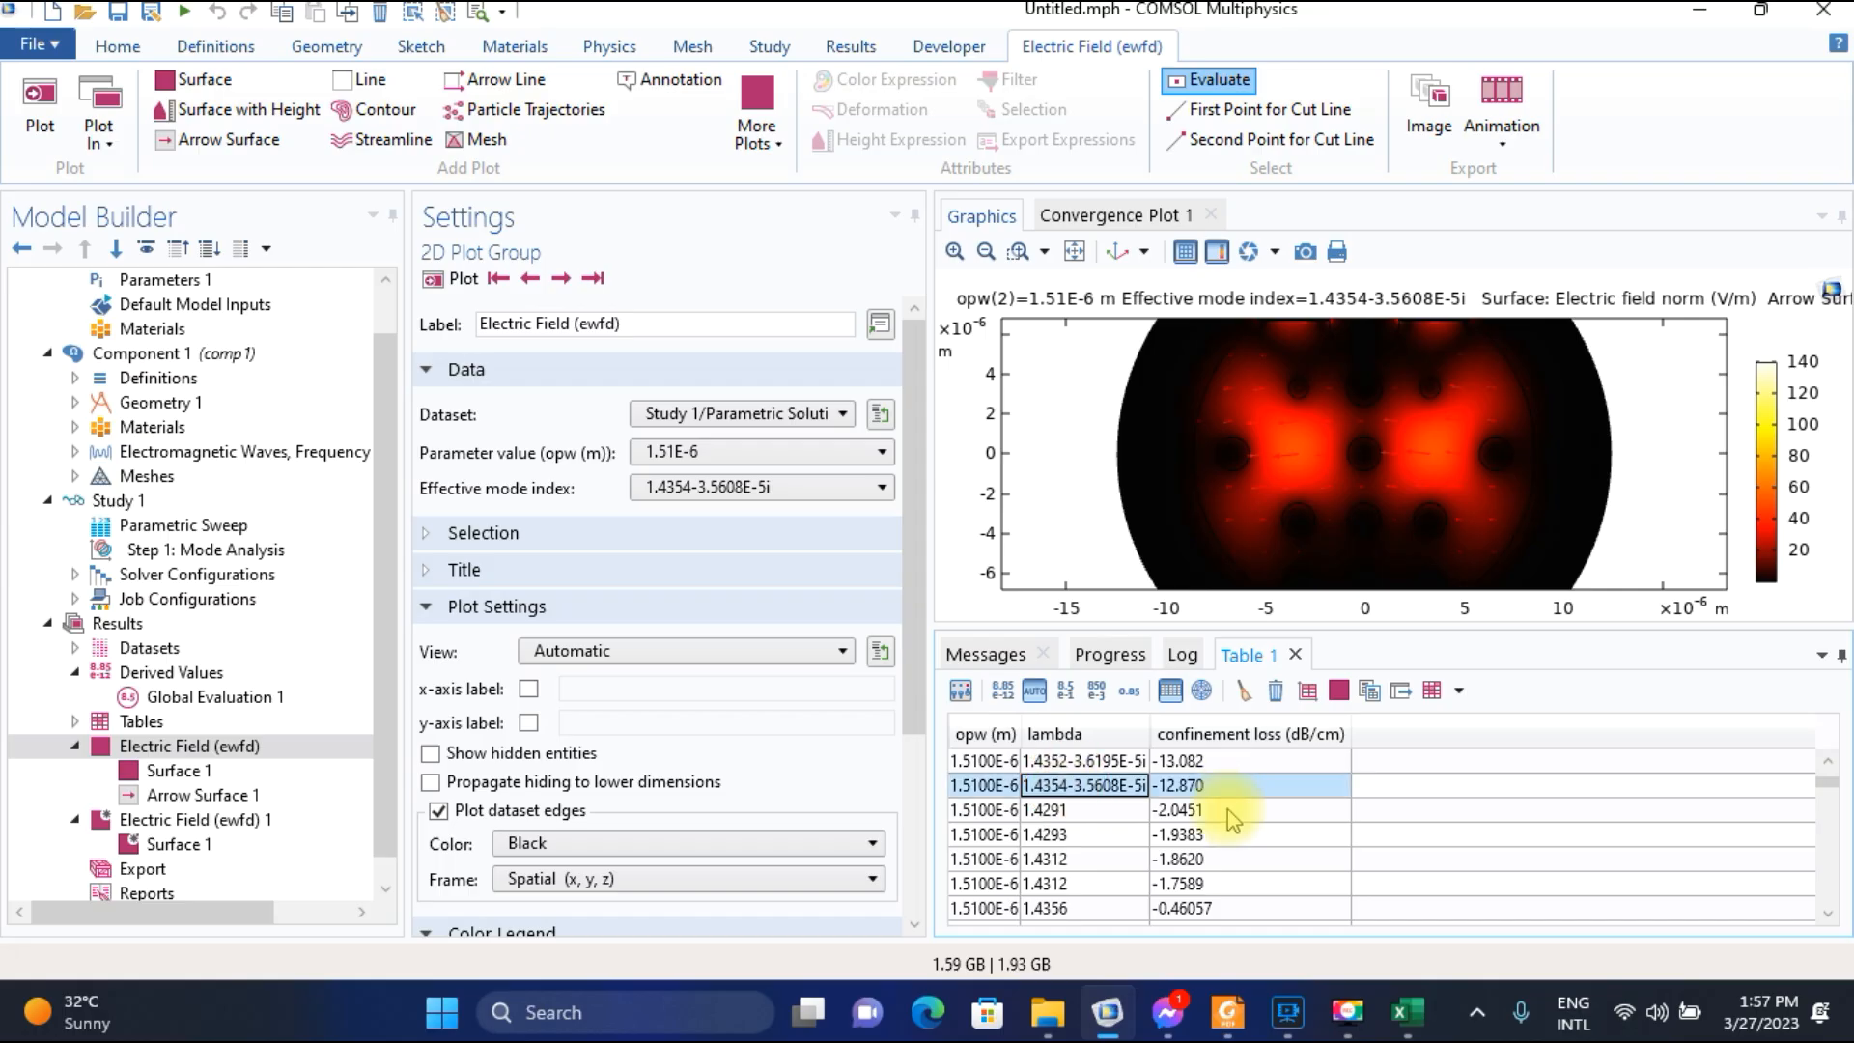
# Switch to the Excel worksheet and enter 12.87 as the confinement loss for wavelength 1.51.
pyautogui.click(1407, 1012)
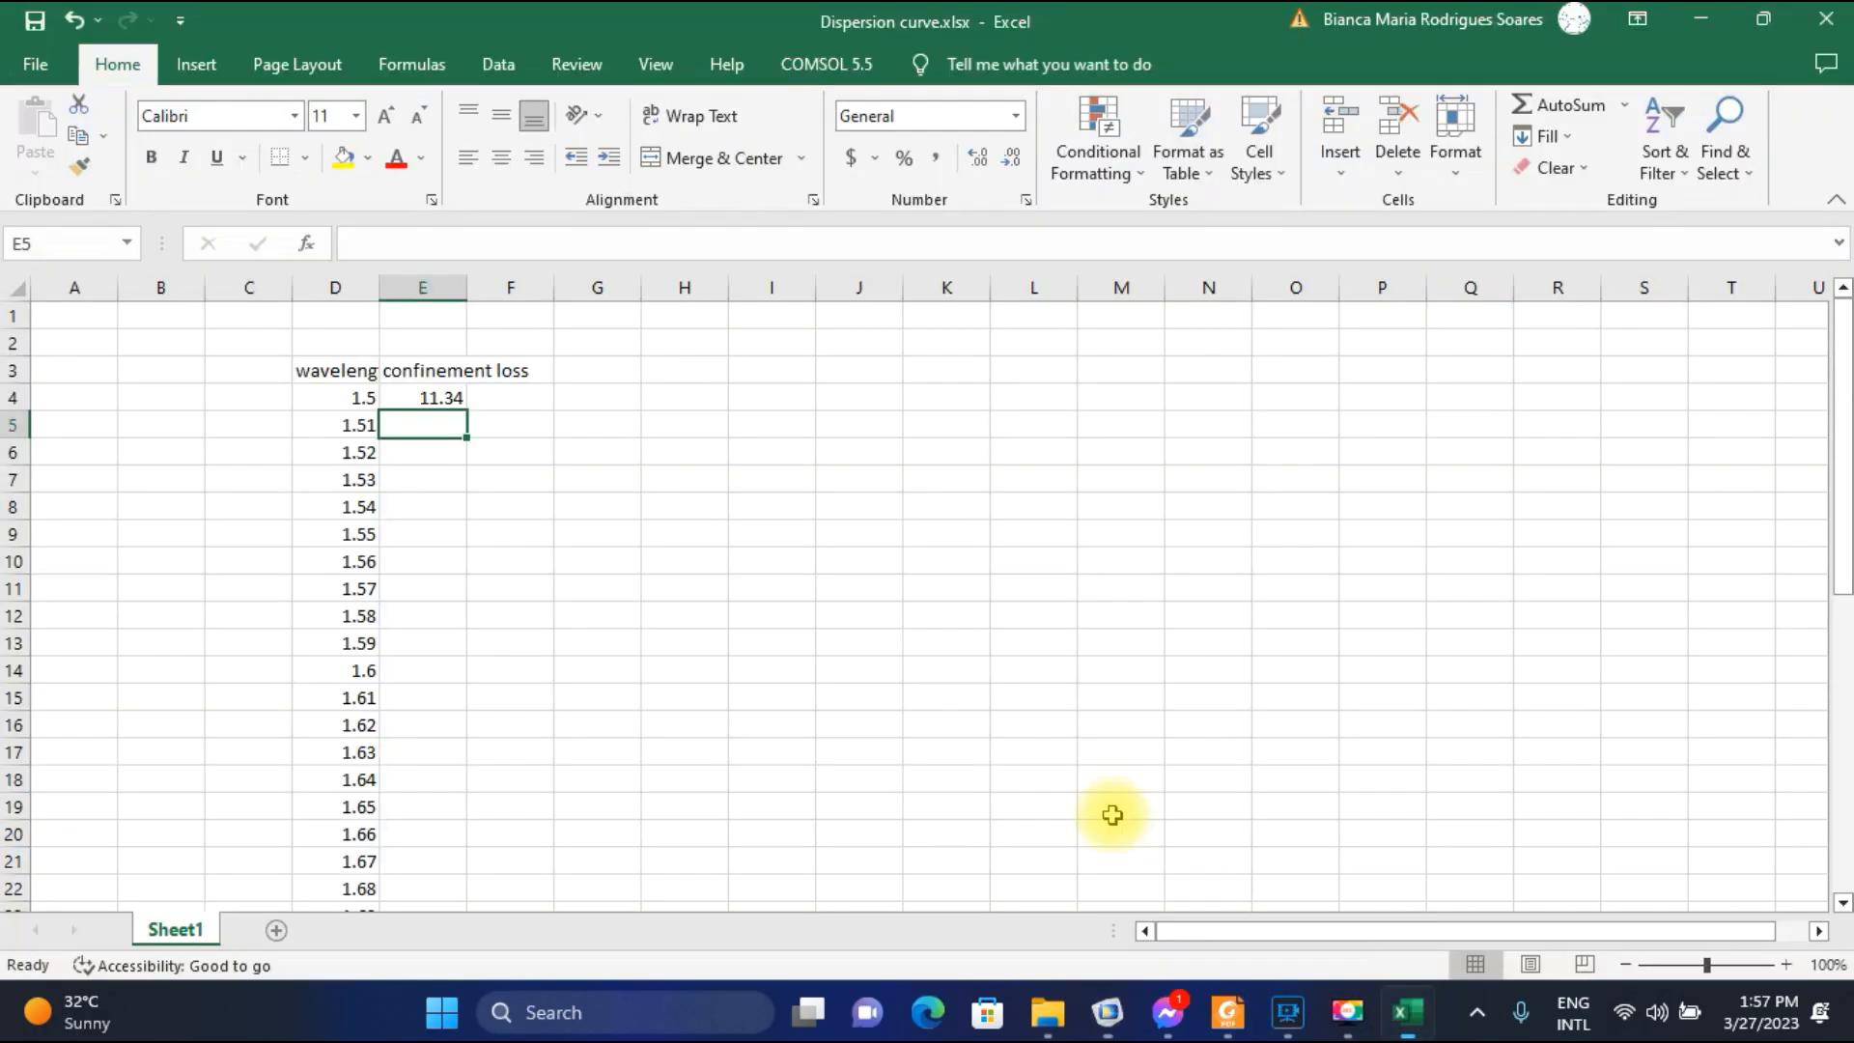
pyautogui.write('12.8')
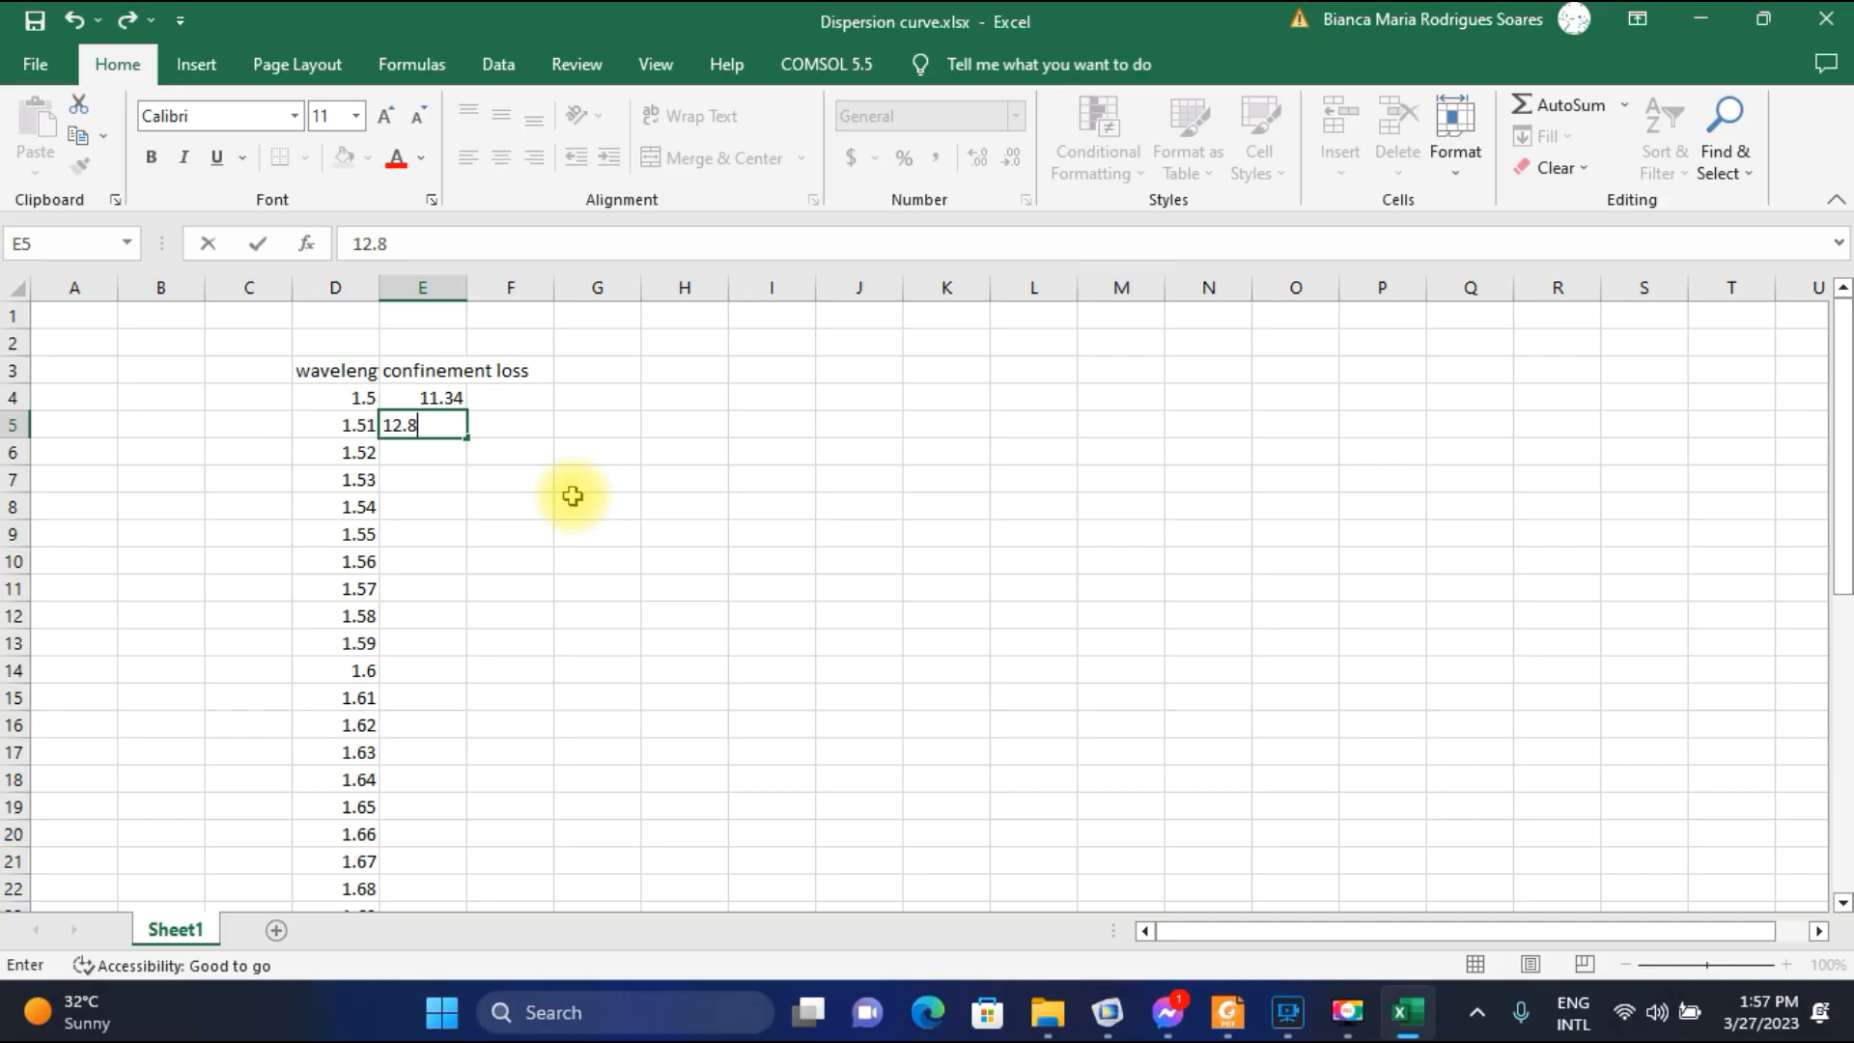
pyautogui.write('7')
pyautogui.press('Return')
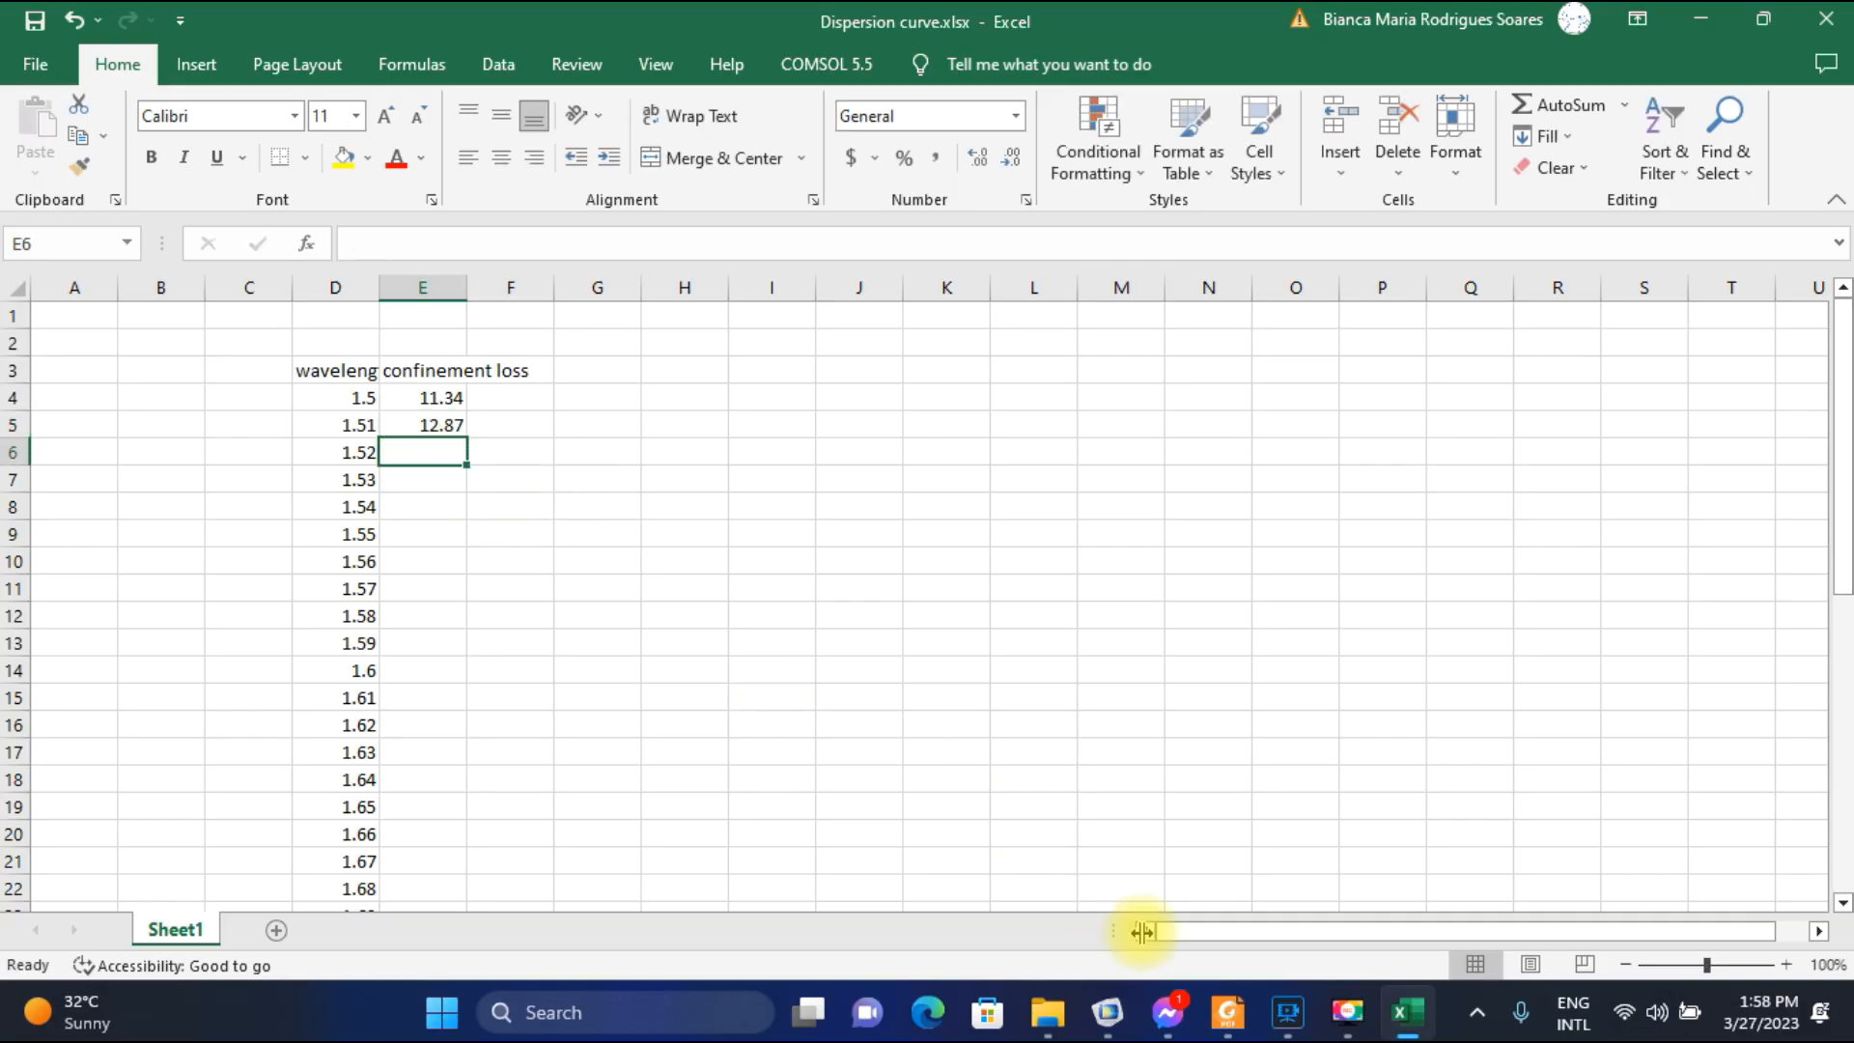
# Return to COMSOL, plot the field for parameter value 1.52E-6, and select the 1.4352-4.0949E-5i row in the results table.
pyautogui.click(1110, 1013)
pyautogui.click(688, 453)
pyautogui.click(684, 506)
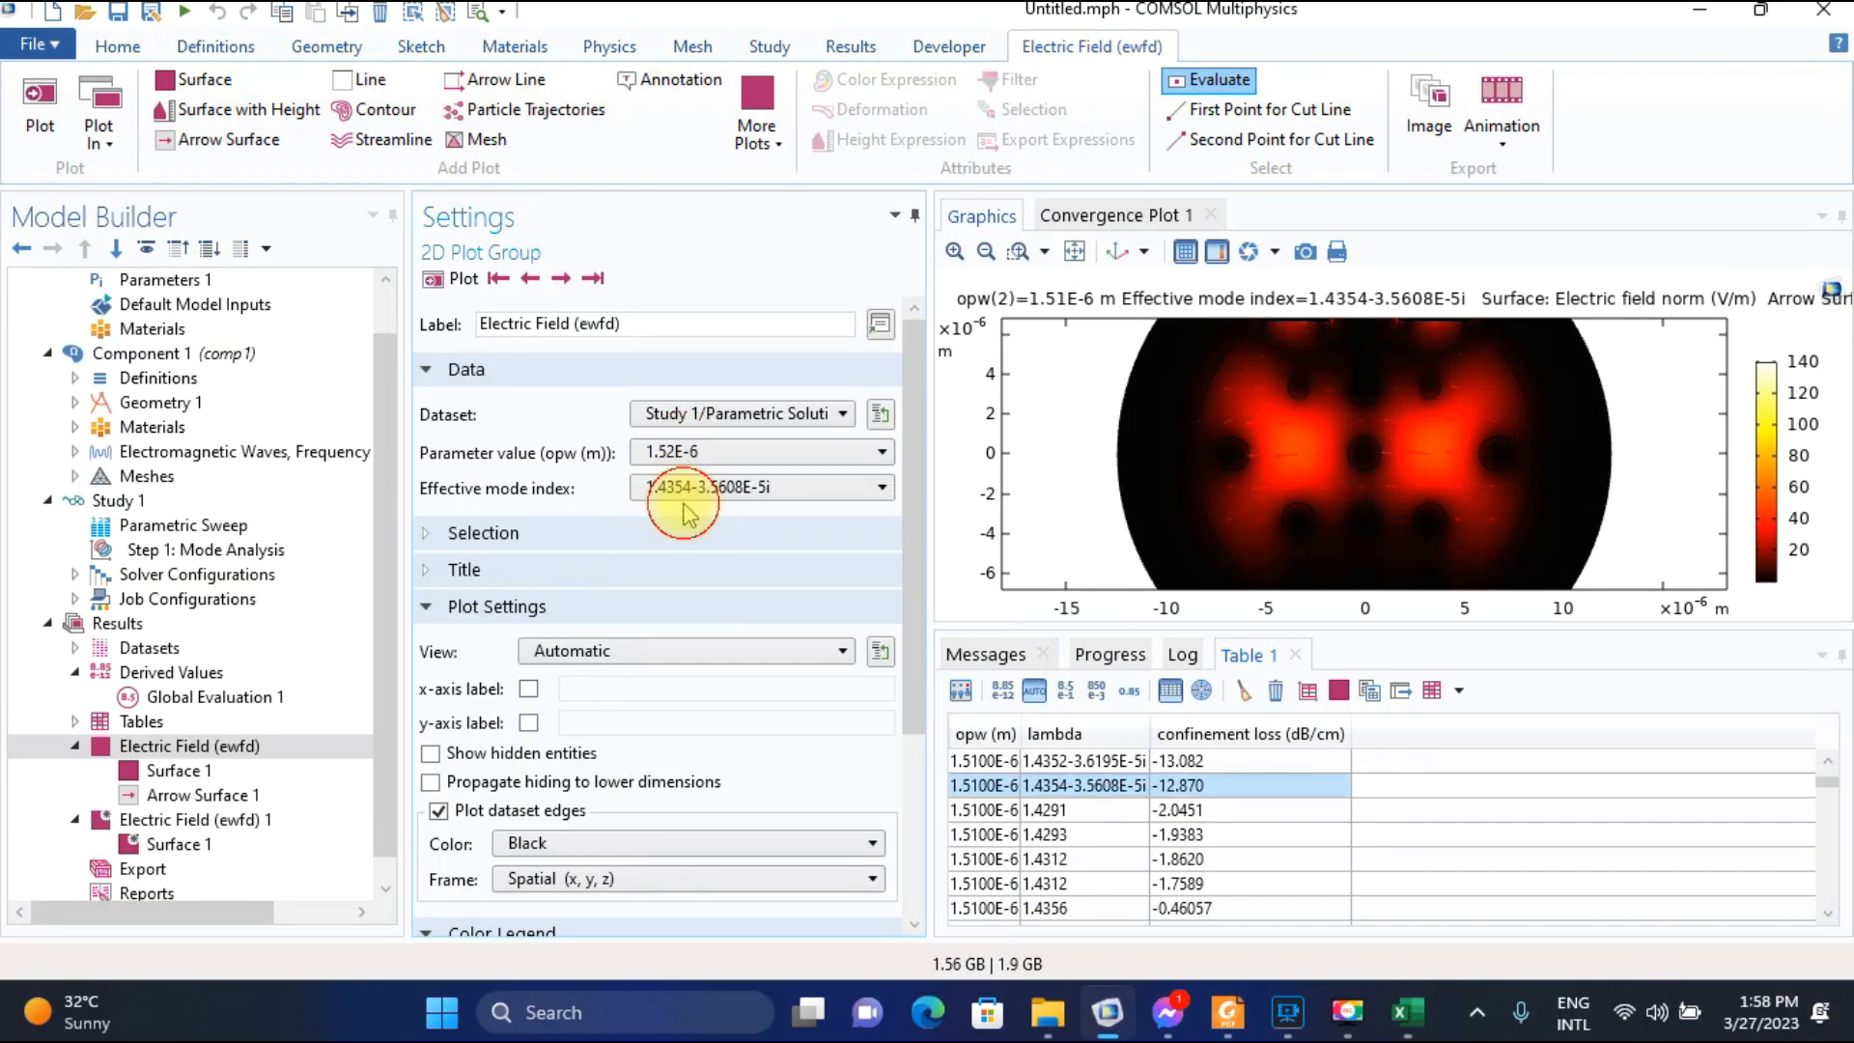
pyautogui.click(461, 280)
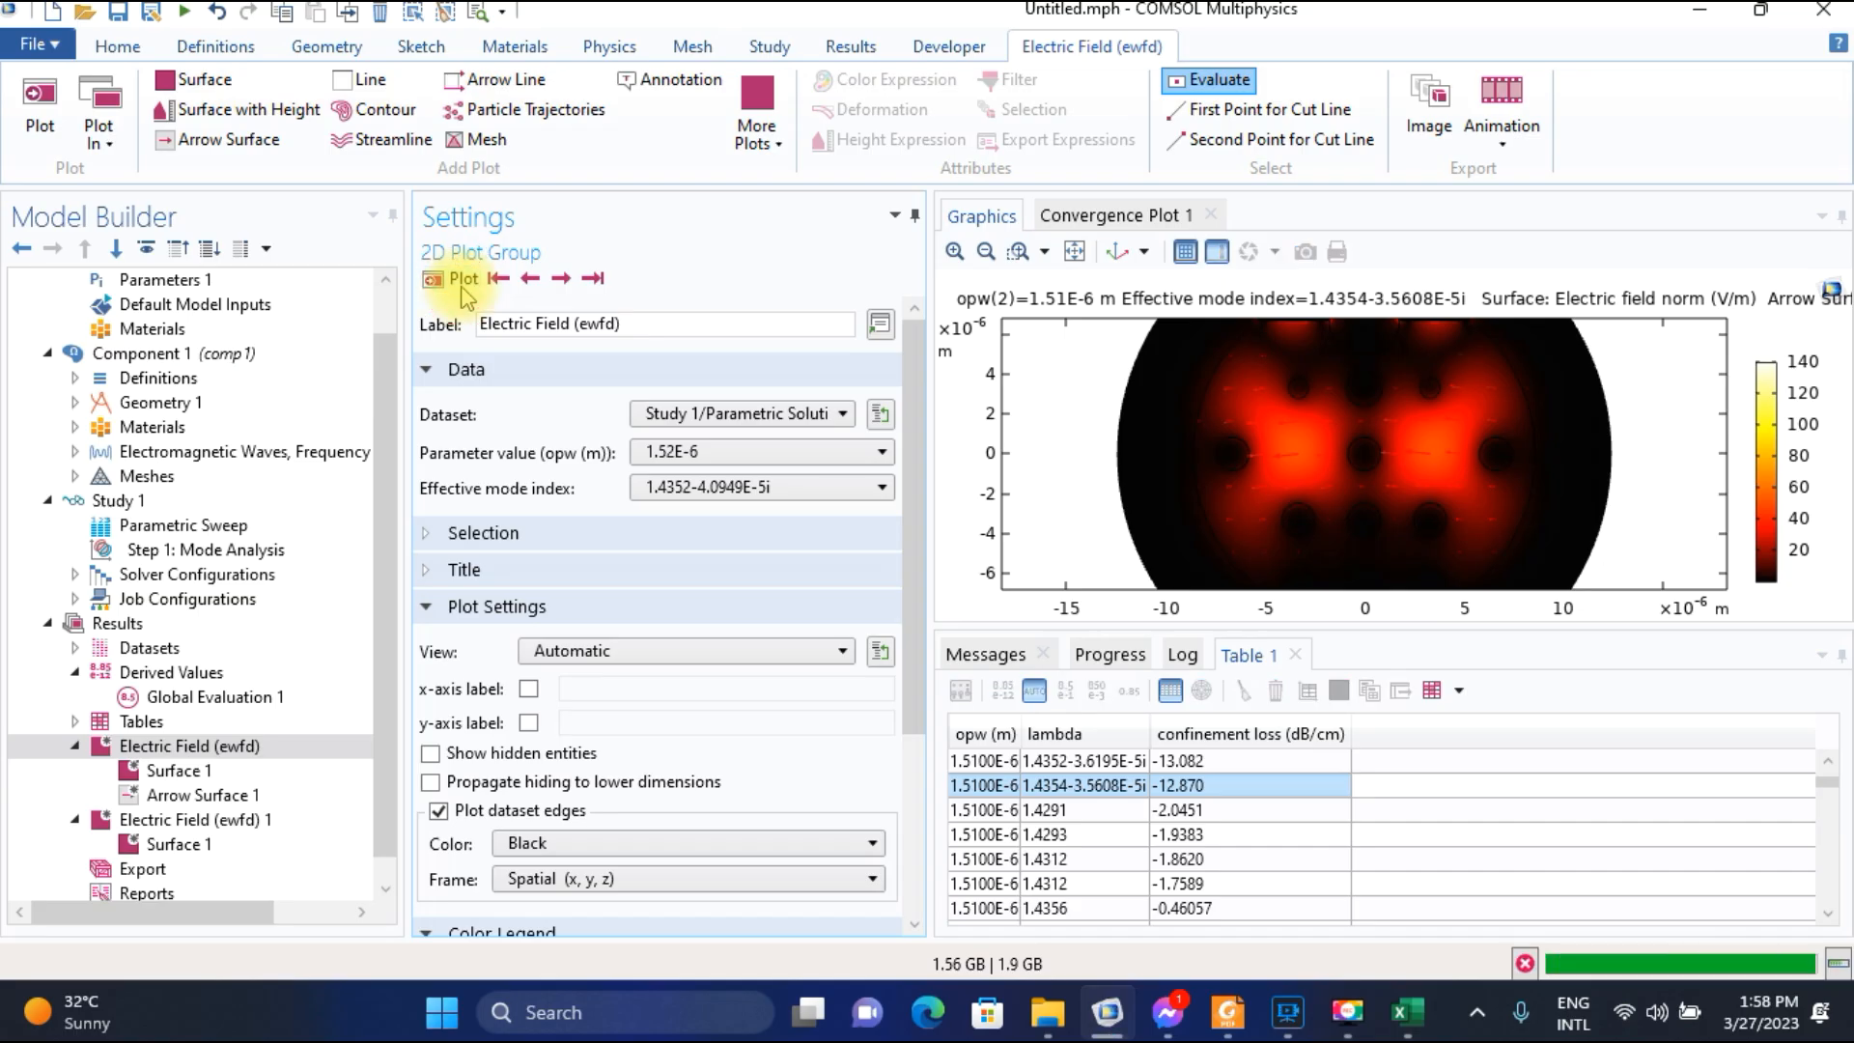
pyautogui.click(1071, 810)
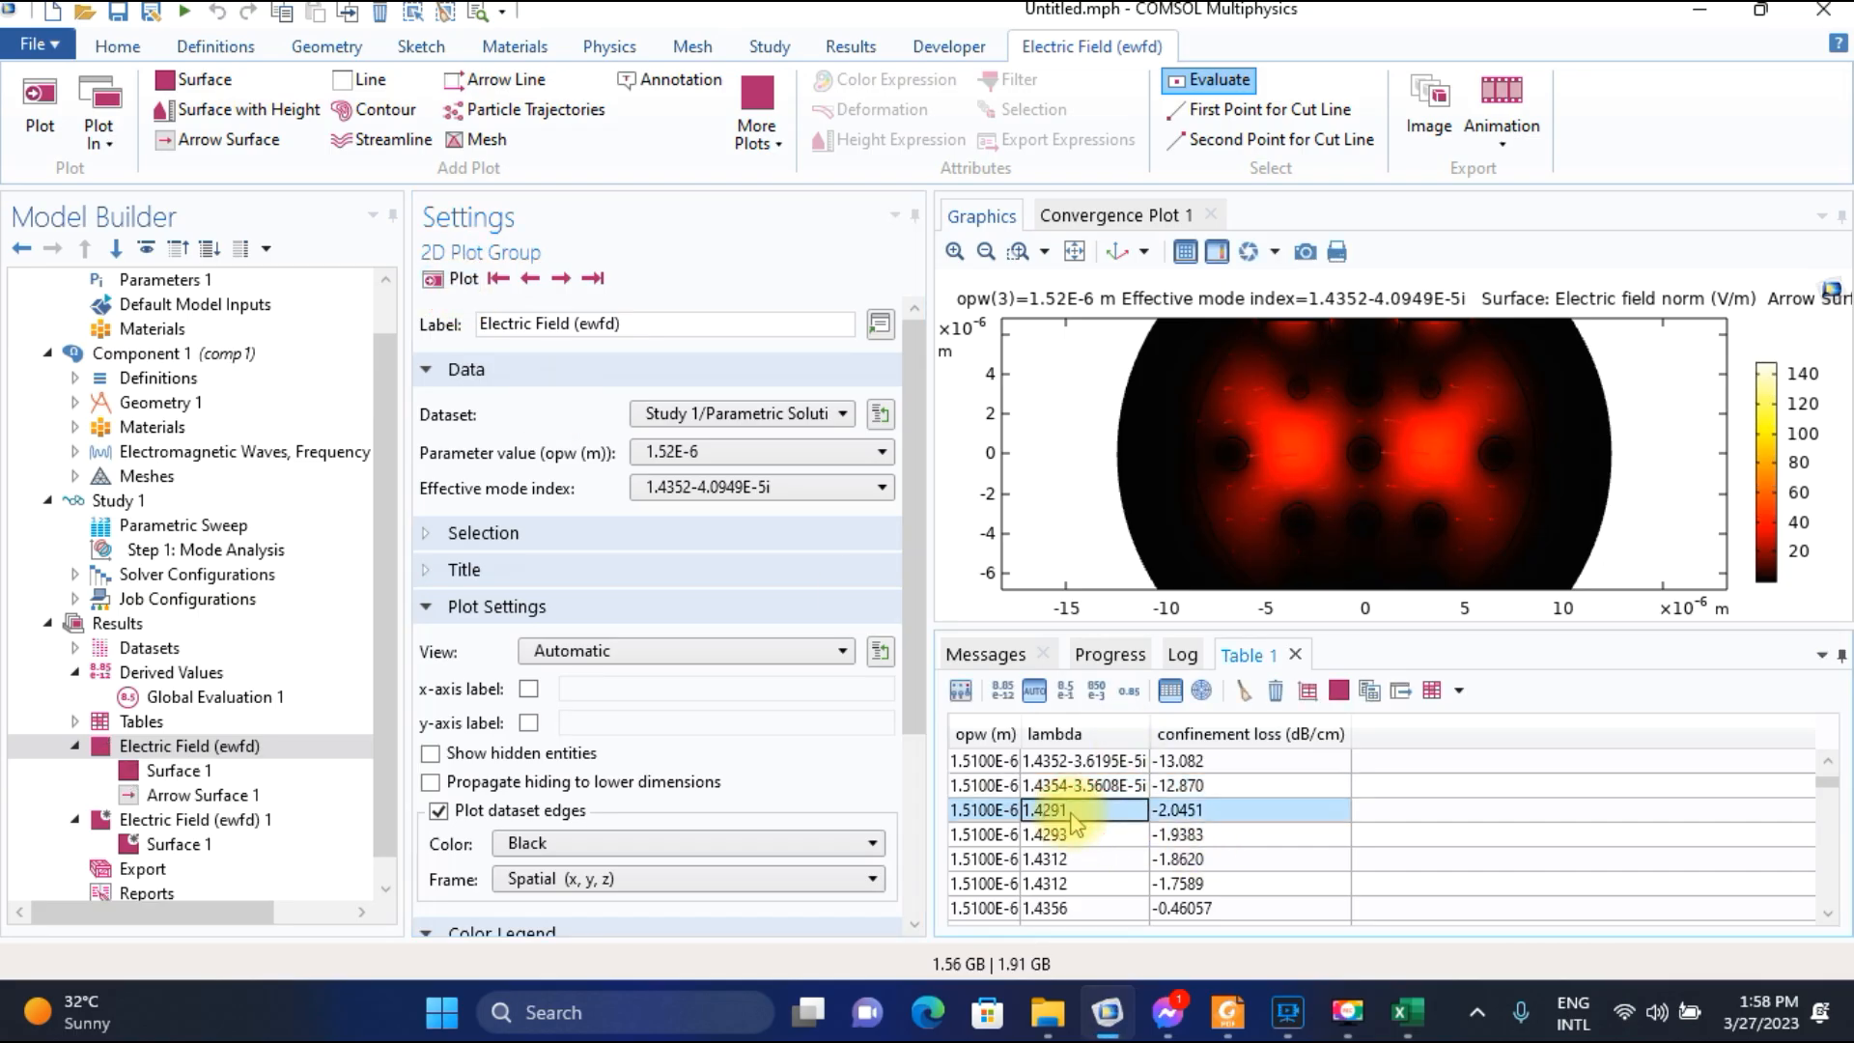
pyautogui.scroll(-3, 1069, 811)
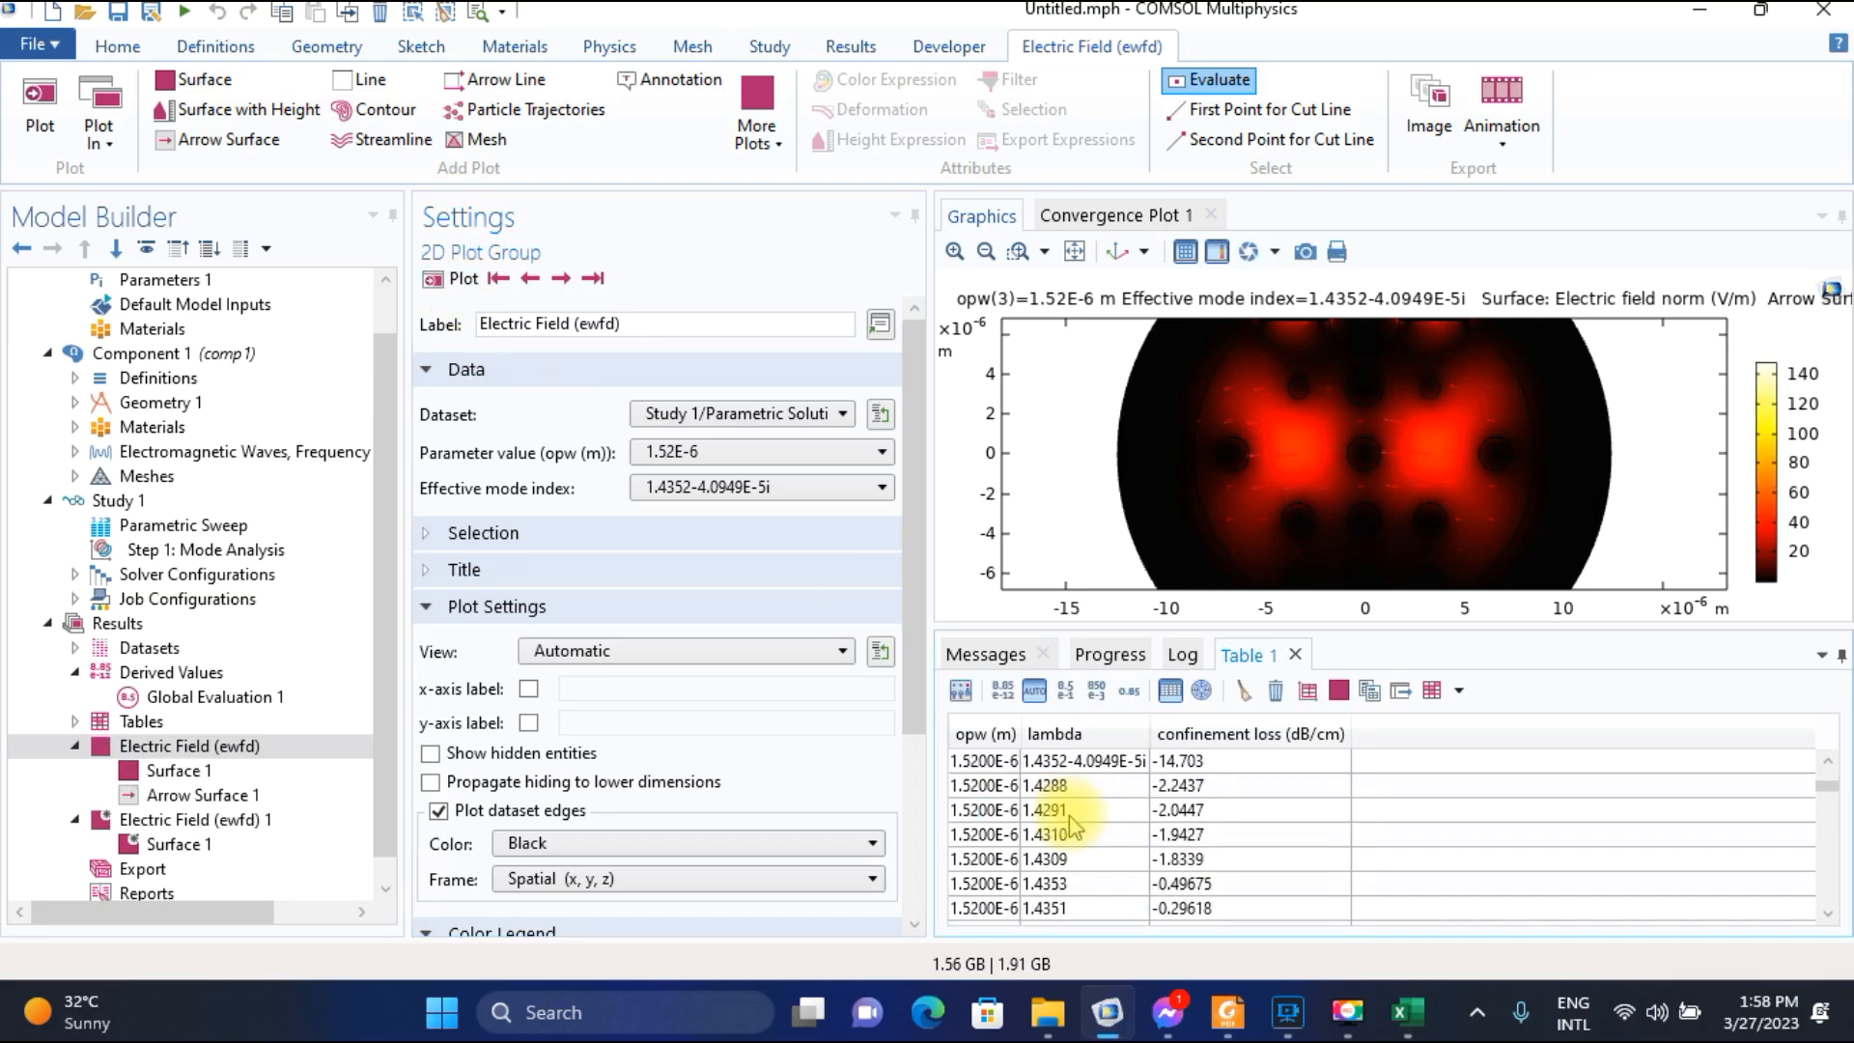
pyautogui.click(1063, 761)
# Switch to the Excel worksheet and enter 14.703 as the confinement loss for wavelength 1.52.
pyautogui.click(1412, 1014)
pyautogui.write('14')
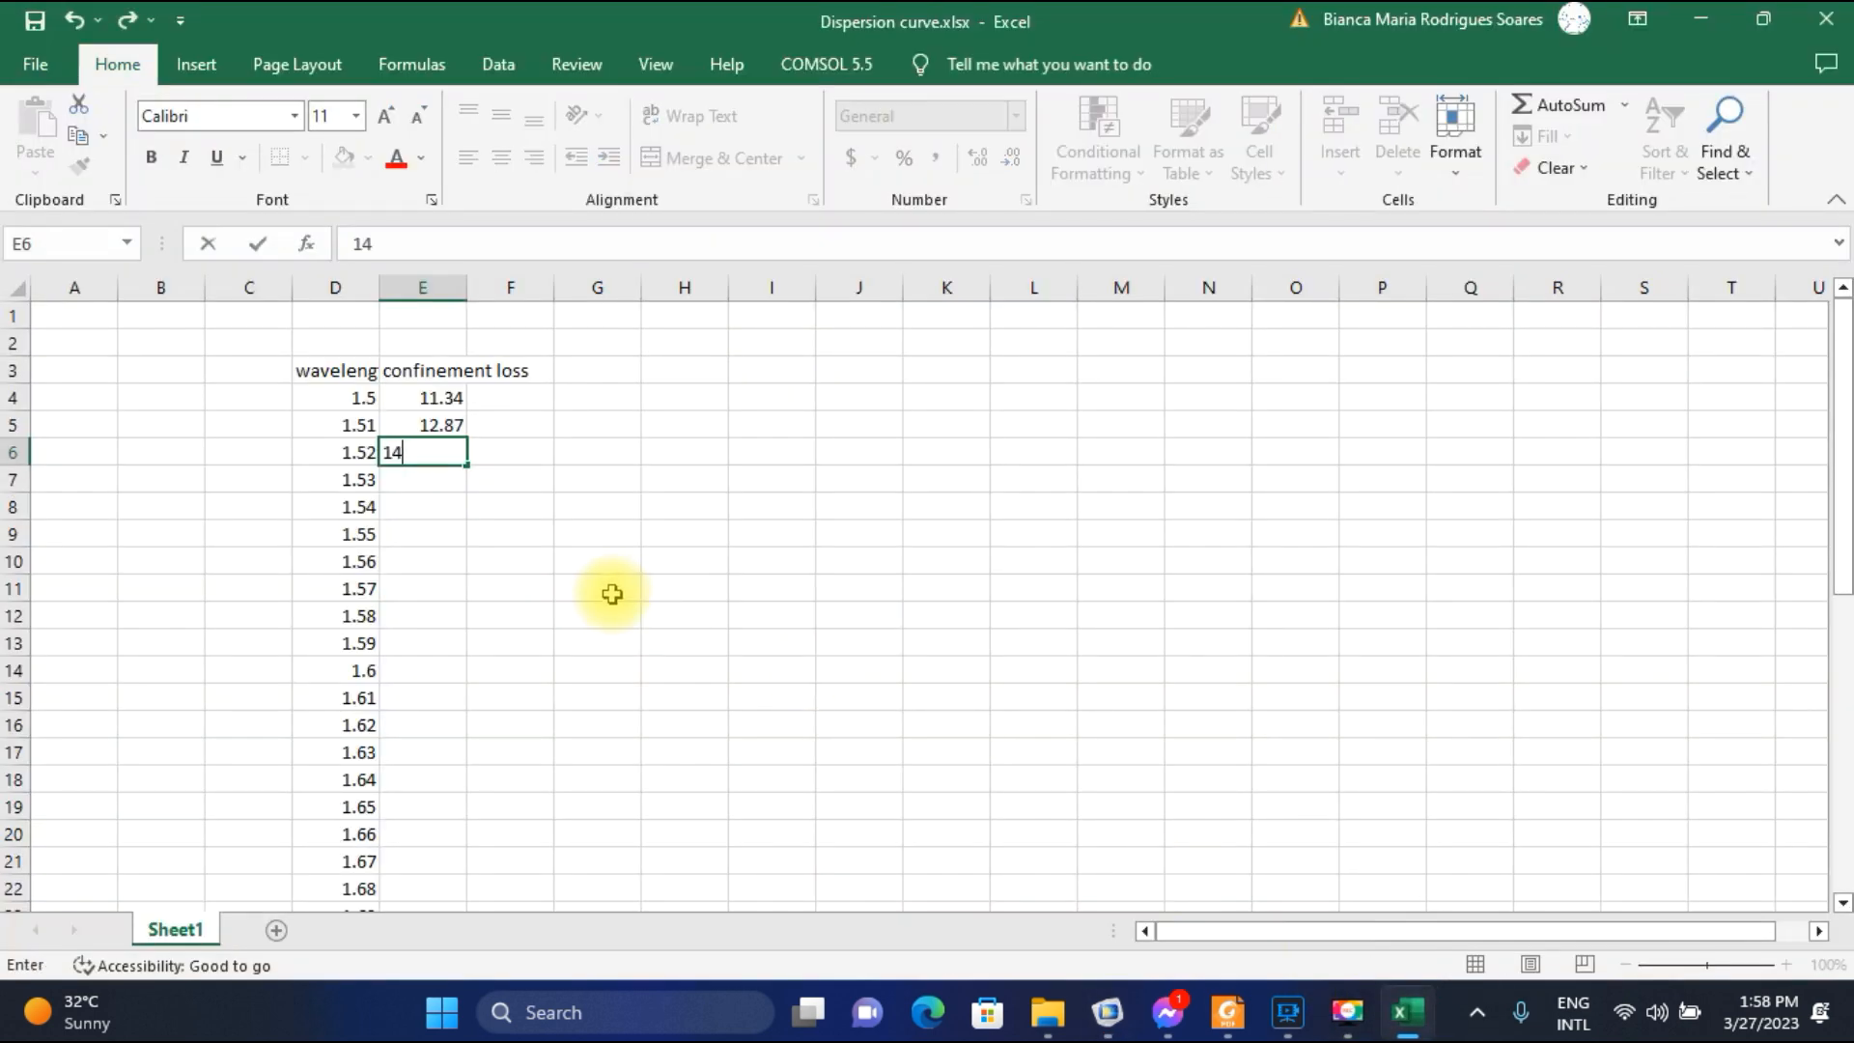
pyautogui.write('.703')
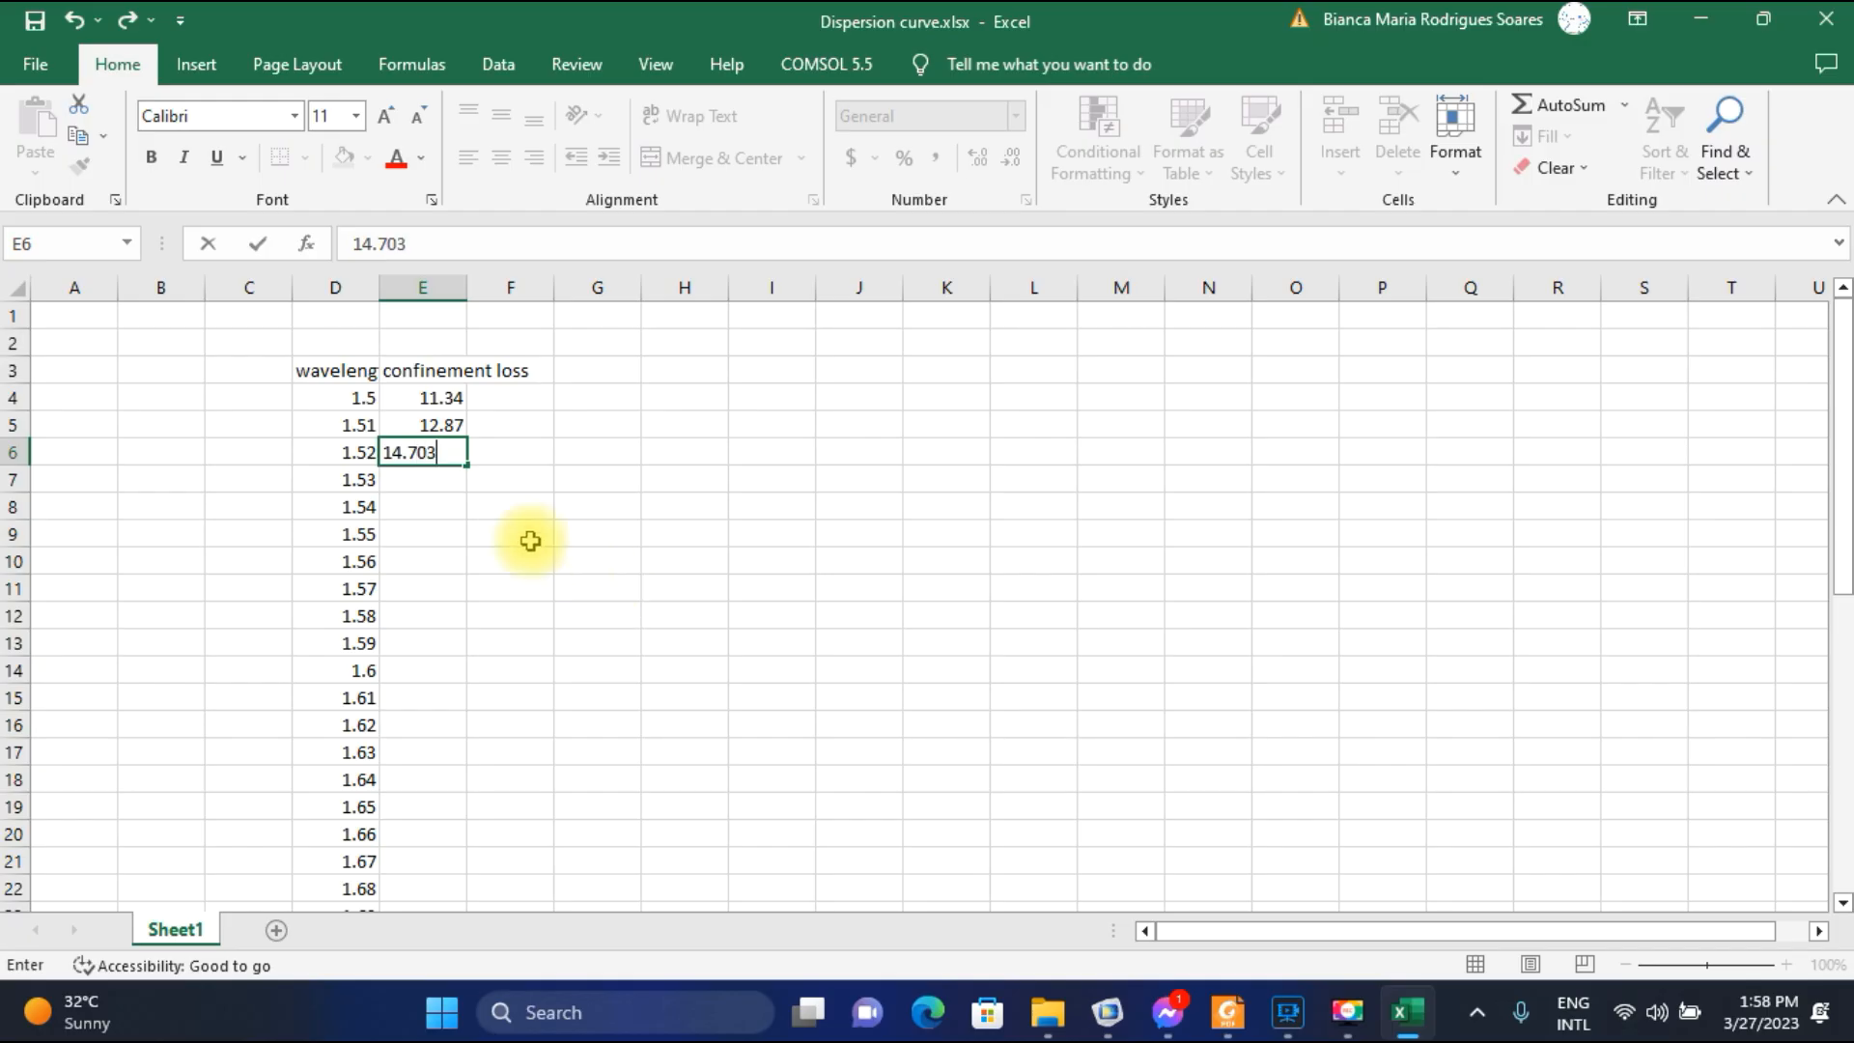
pyautogui.click(436, 483)
# Back in COMSOL, plot the field for parameter value 1.53E-6 and select the table row for mode 1.4349-4.7444E-5i.
pyautogui.click(1108, 1012)
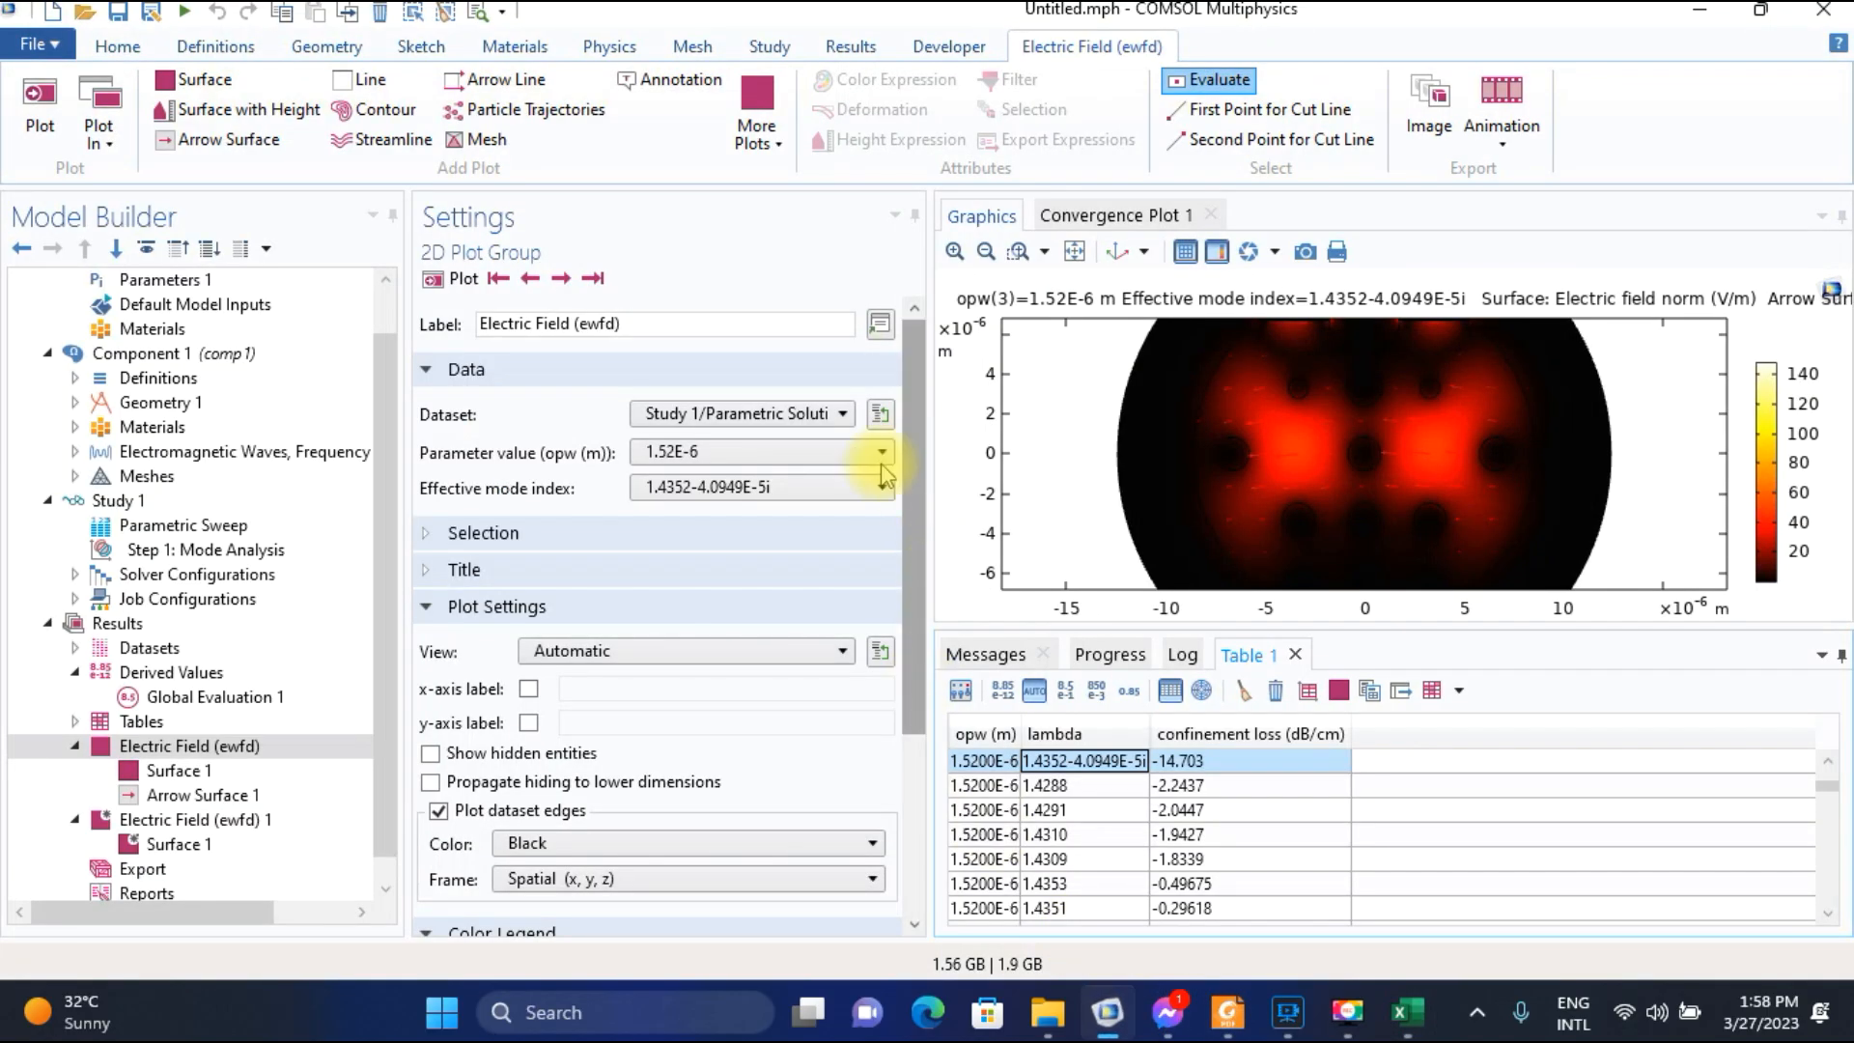
pyautogui.click(759, 454)
pyautogui.click(711, 506)
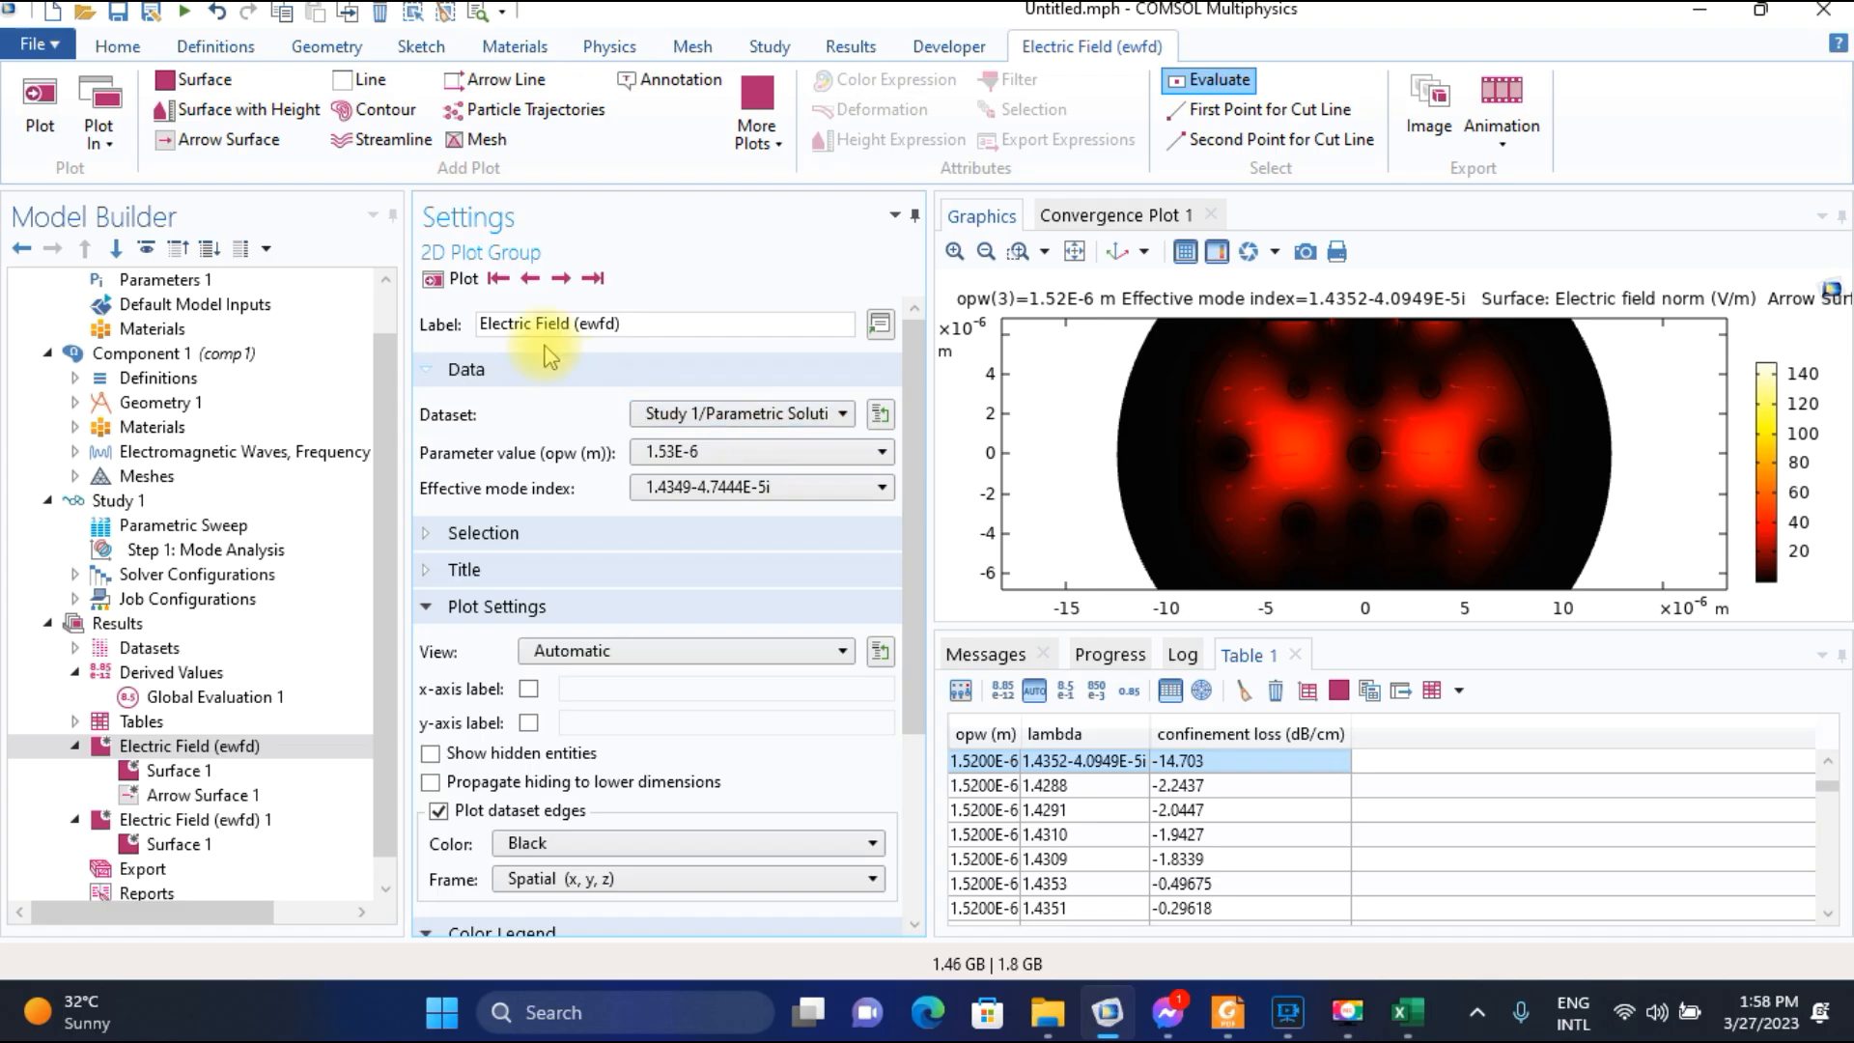
pyautogui.click(461, 282)
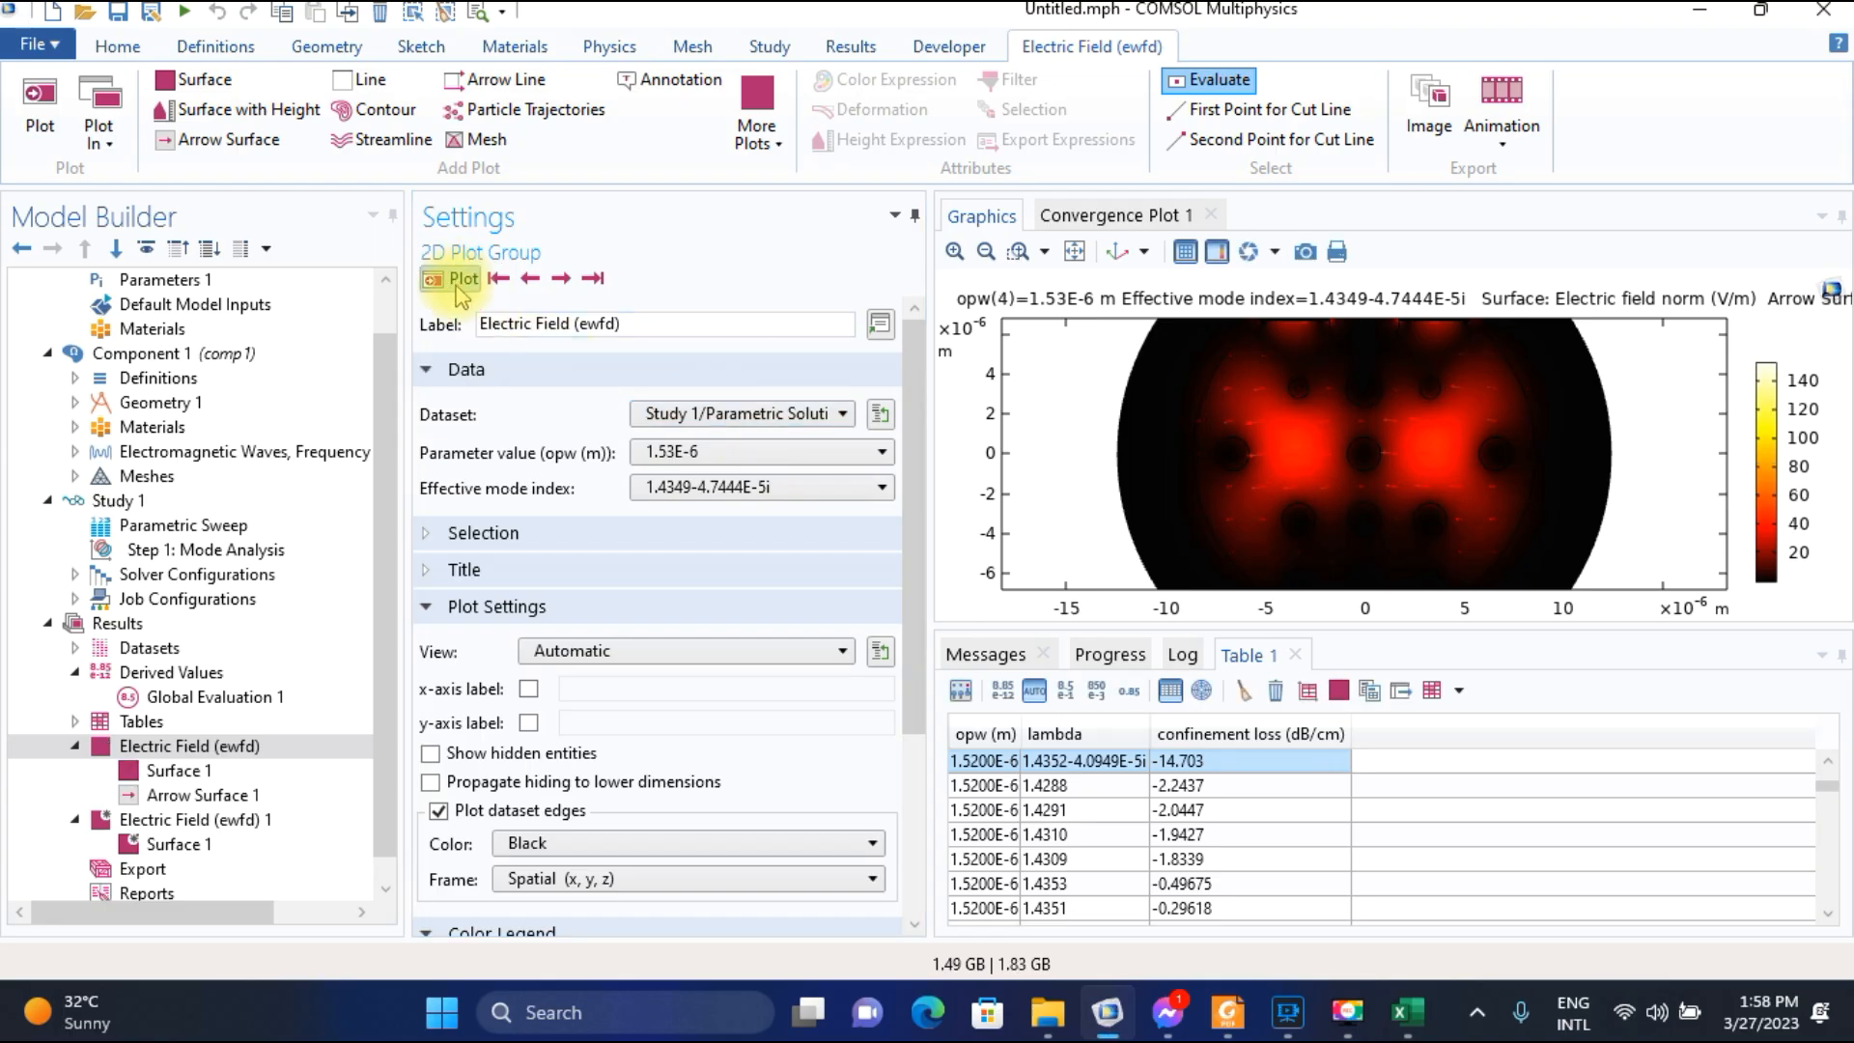
pyautogui.click(986, 251)
pyautogui.click(1070, 834)
pyautogui.scroll(-3, 1070, 834)
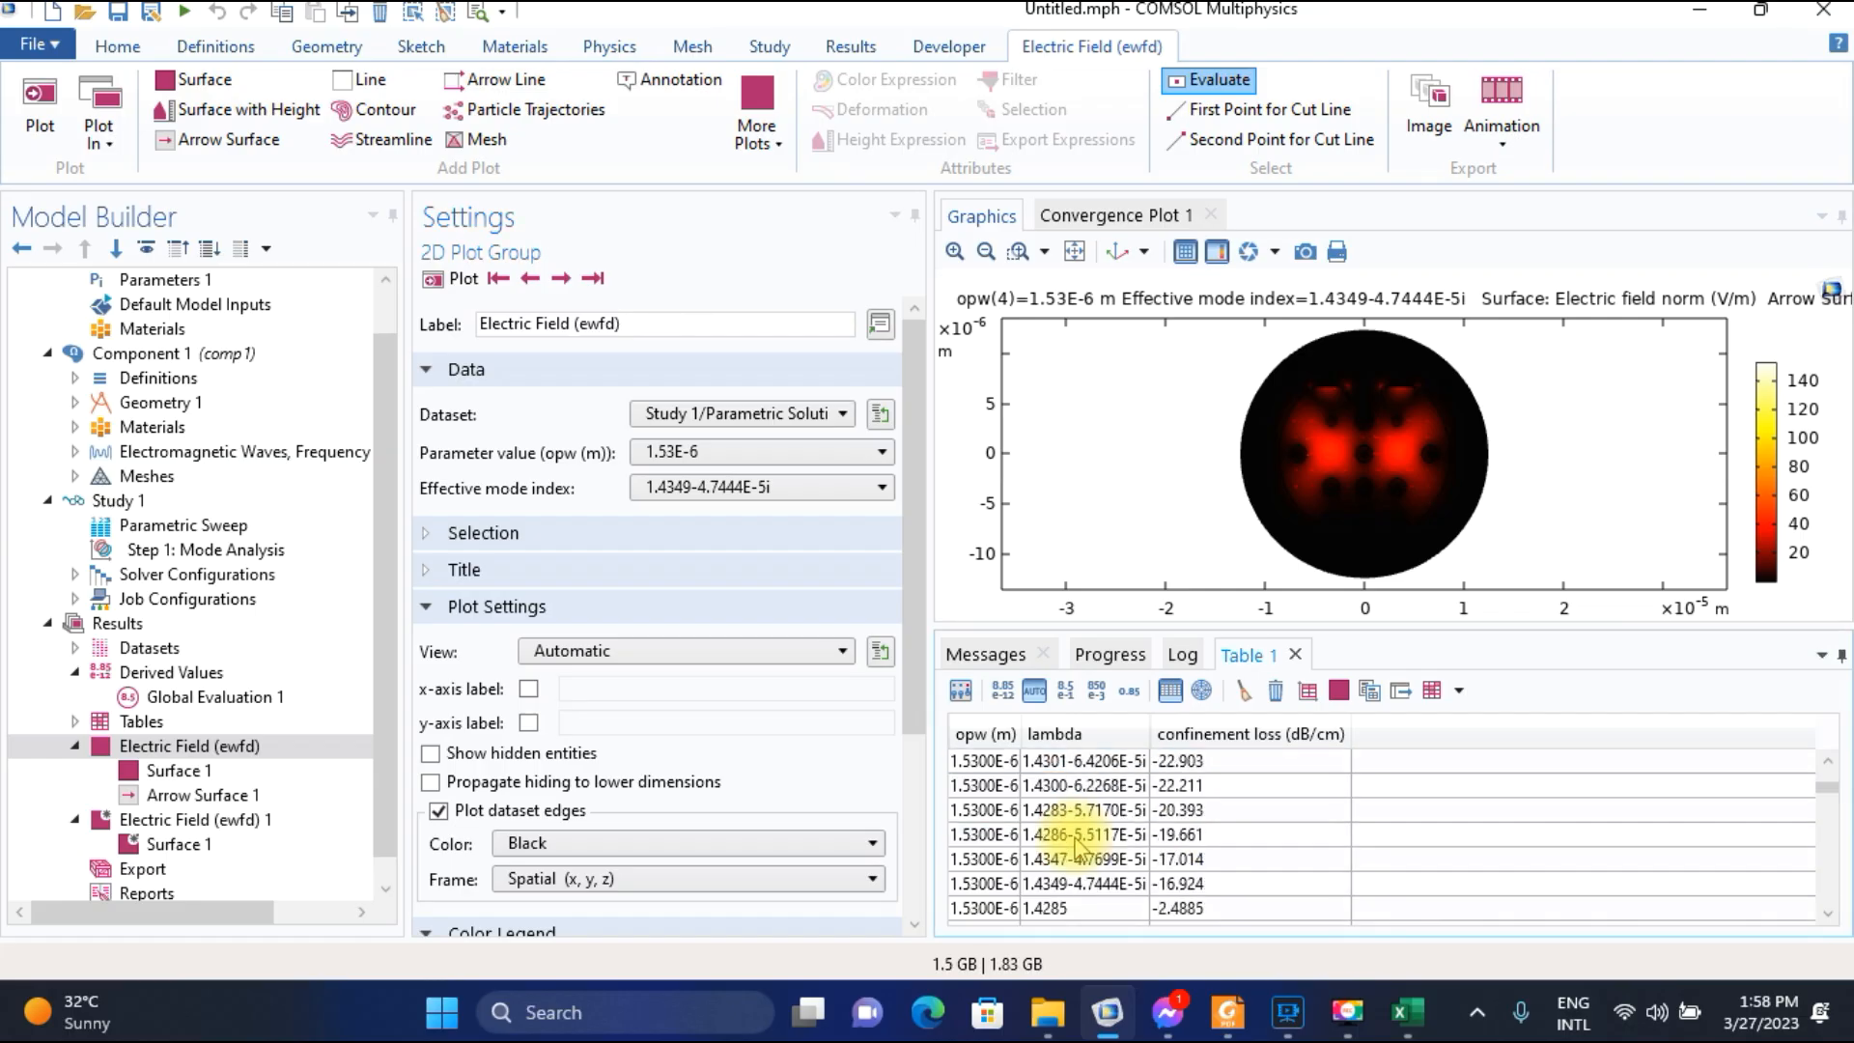
pyautogui.click(1088, 883)
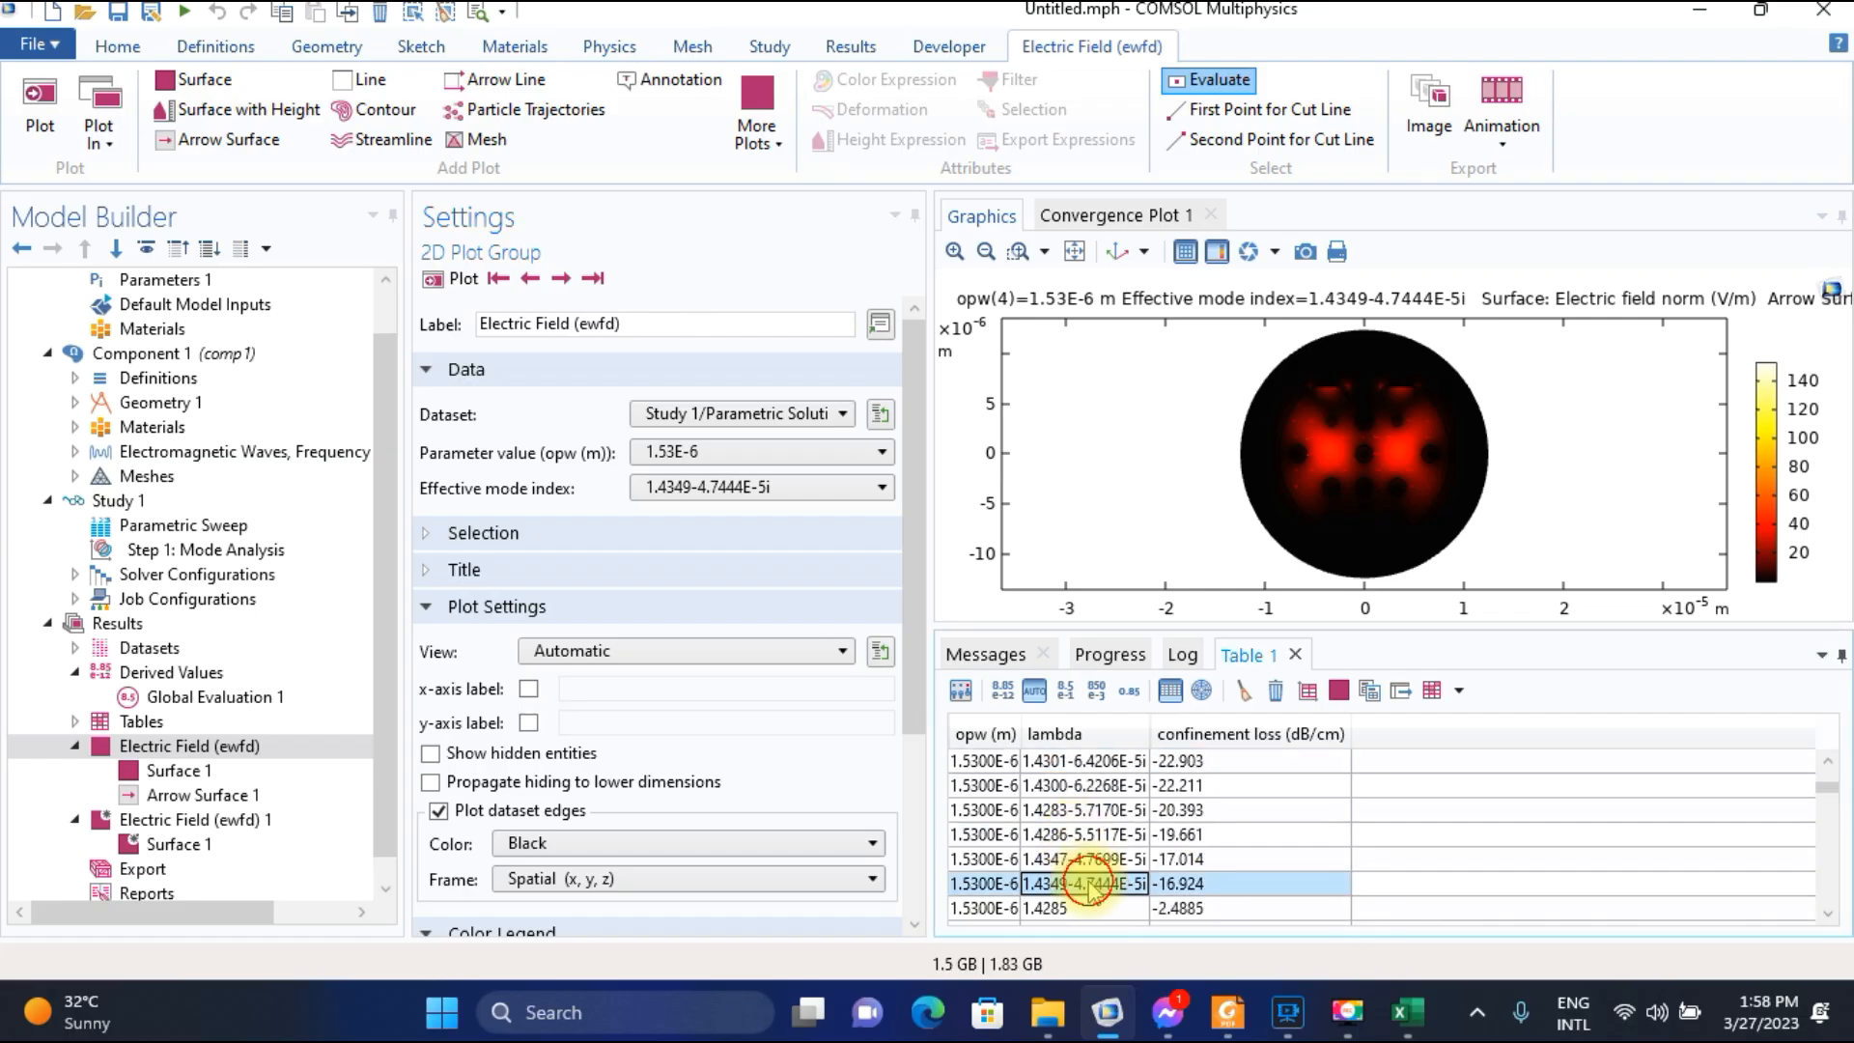
# Switch to the Excel worksheet and enter 16.924 as the confinement loss for wavelength 1.53.
pyautogui.click(1406, 1010)
pyautogui.write('16')
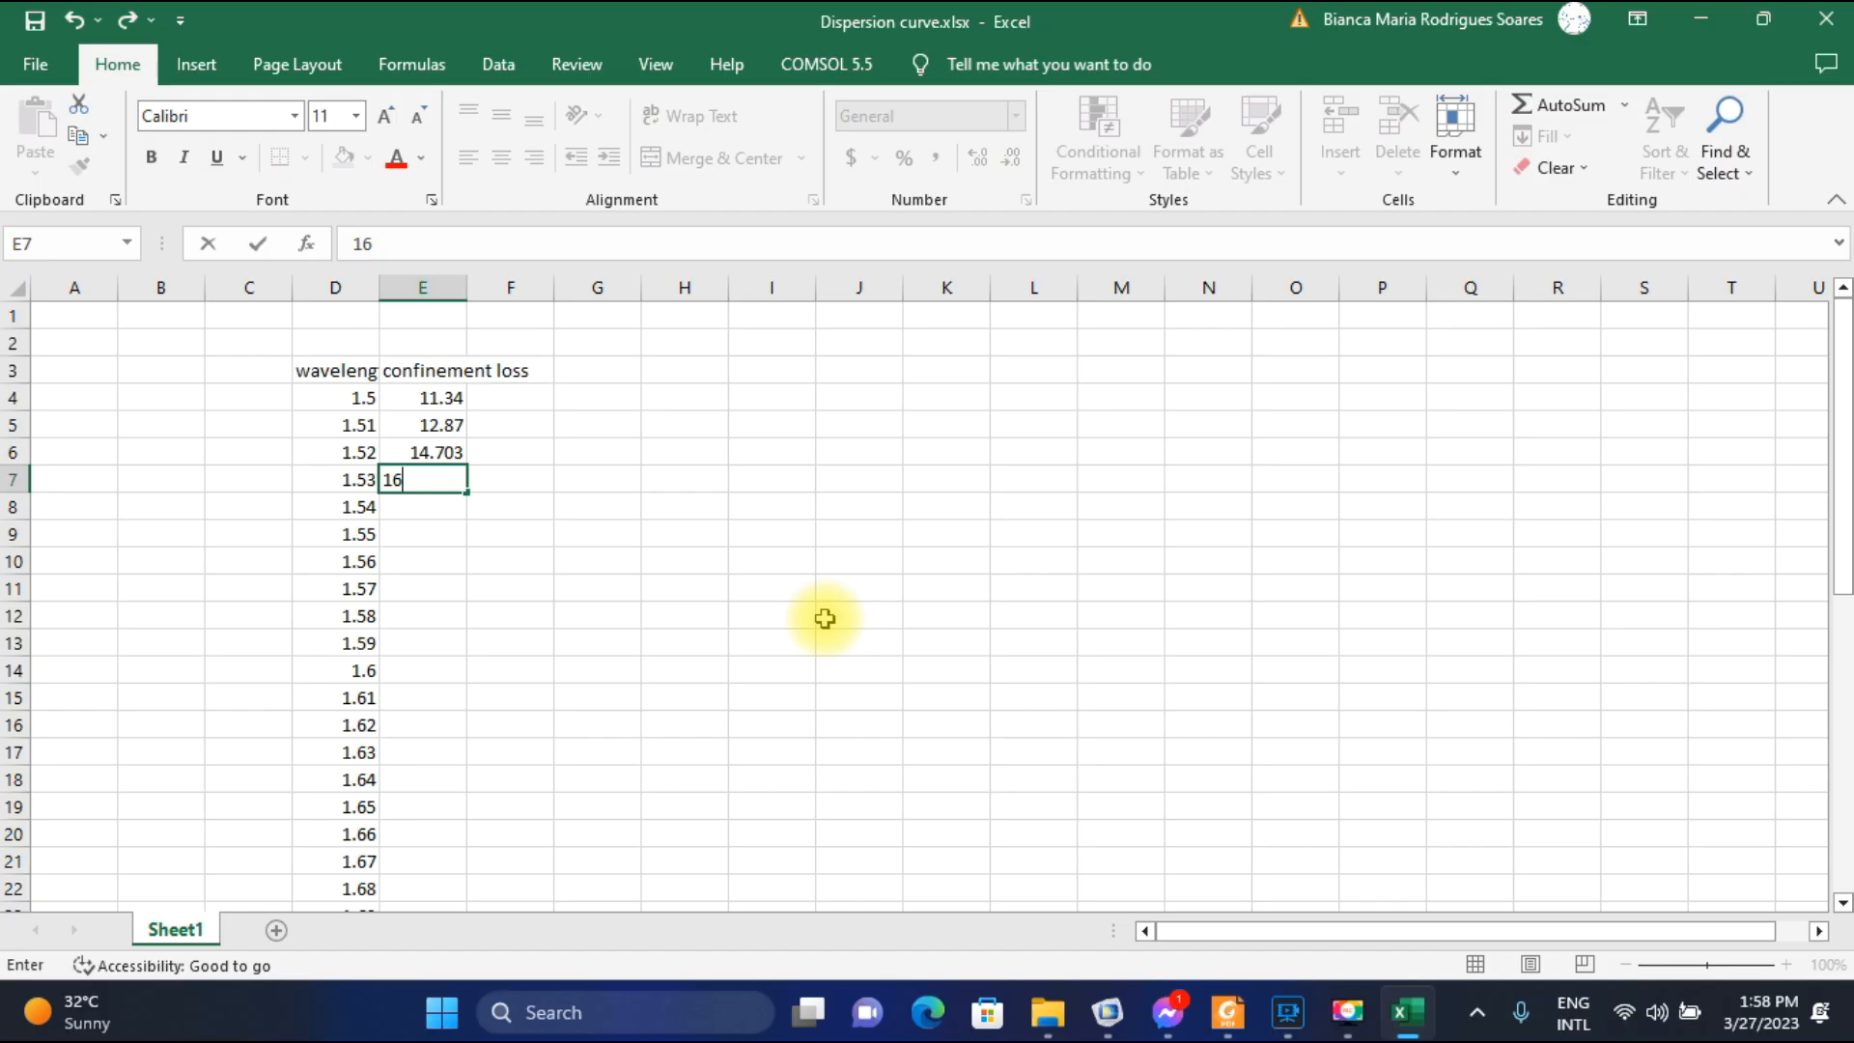
pyautogui.write('.924')
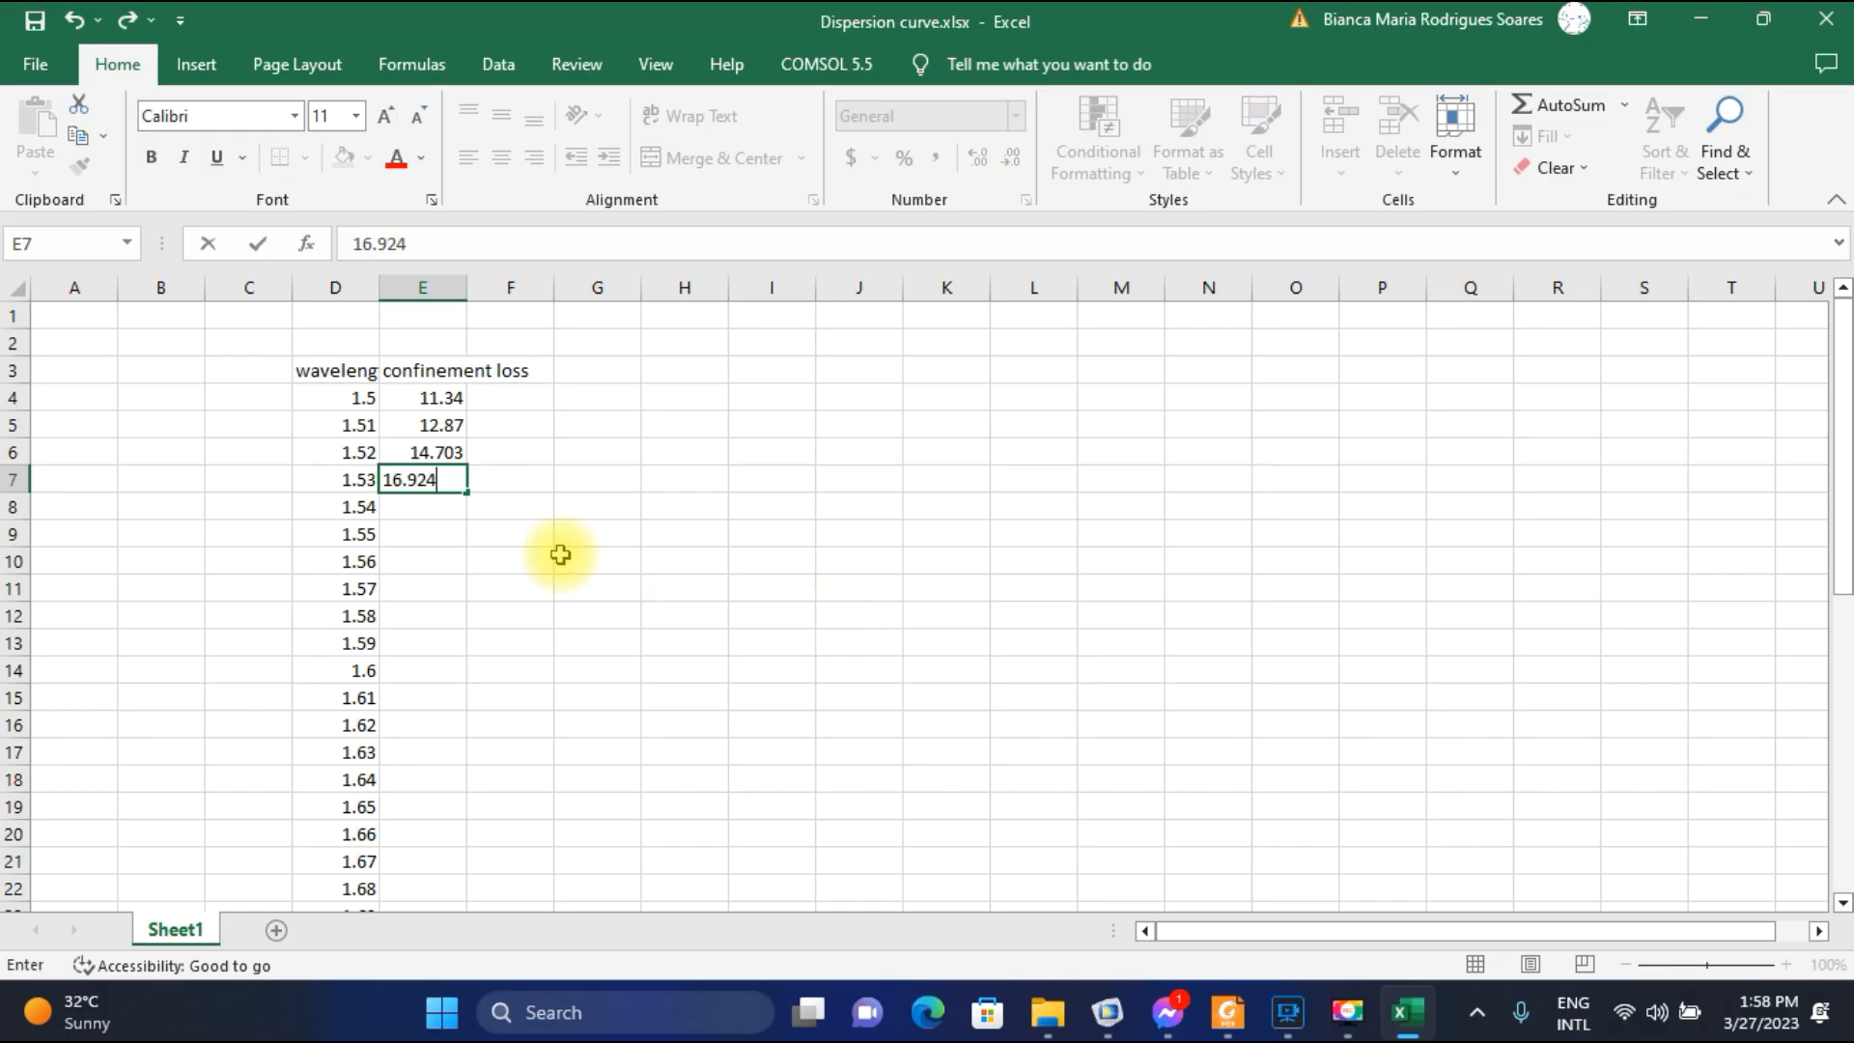
pyautogui.click(434, 511)
# In COMSOL, plot the field for parameter value 1.54E-6 and select the 1.4347-5.5148E-5i row in the confinement loss table.
pyautogui.click(1108, 1012)
pyautogui.click(676, 451)
pyautogui.click(666, 497)
pyautogui.click(444, 278)
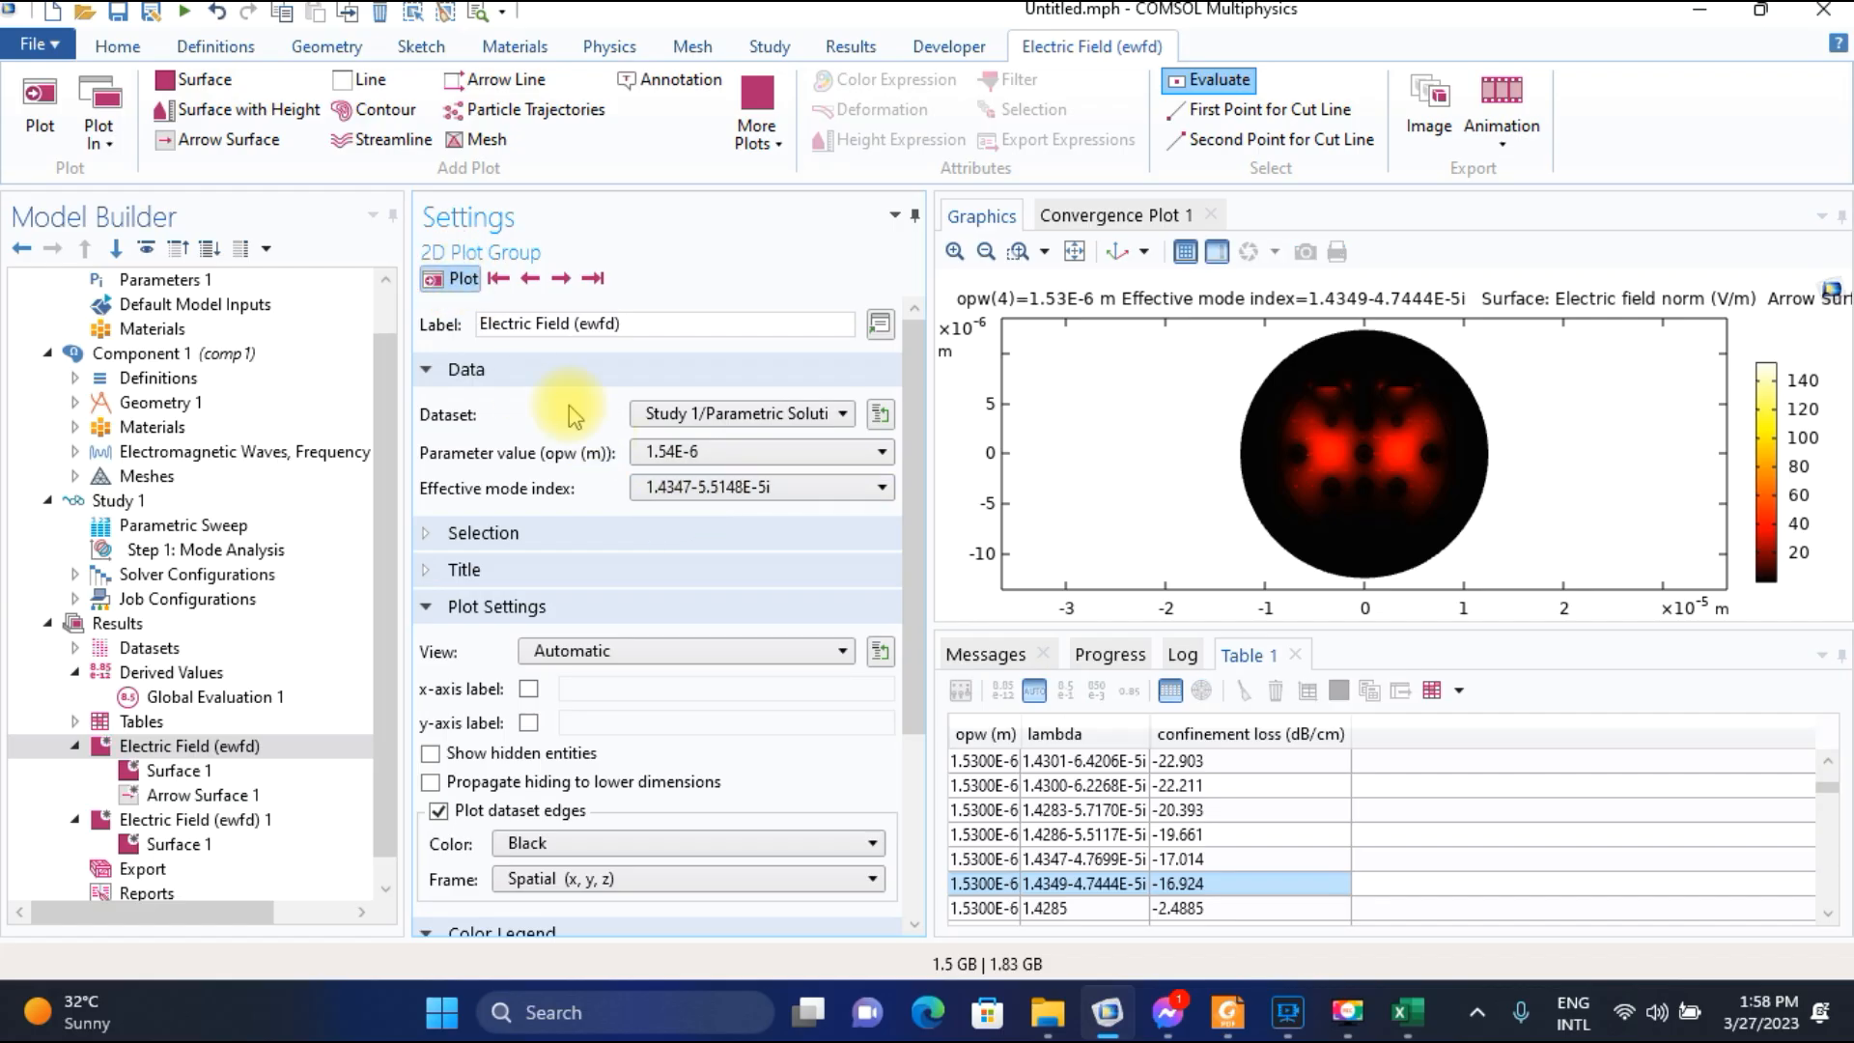
pyautogui.click(954, 252)
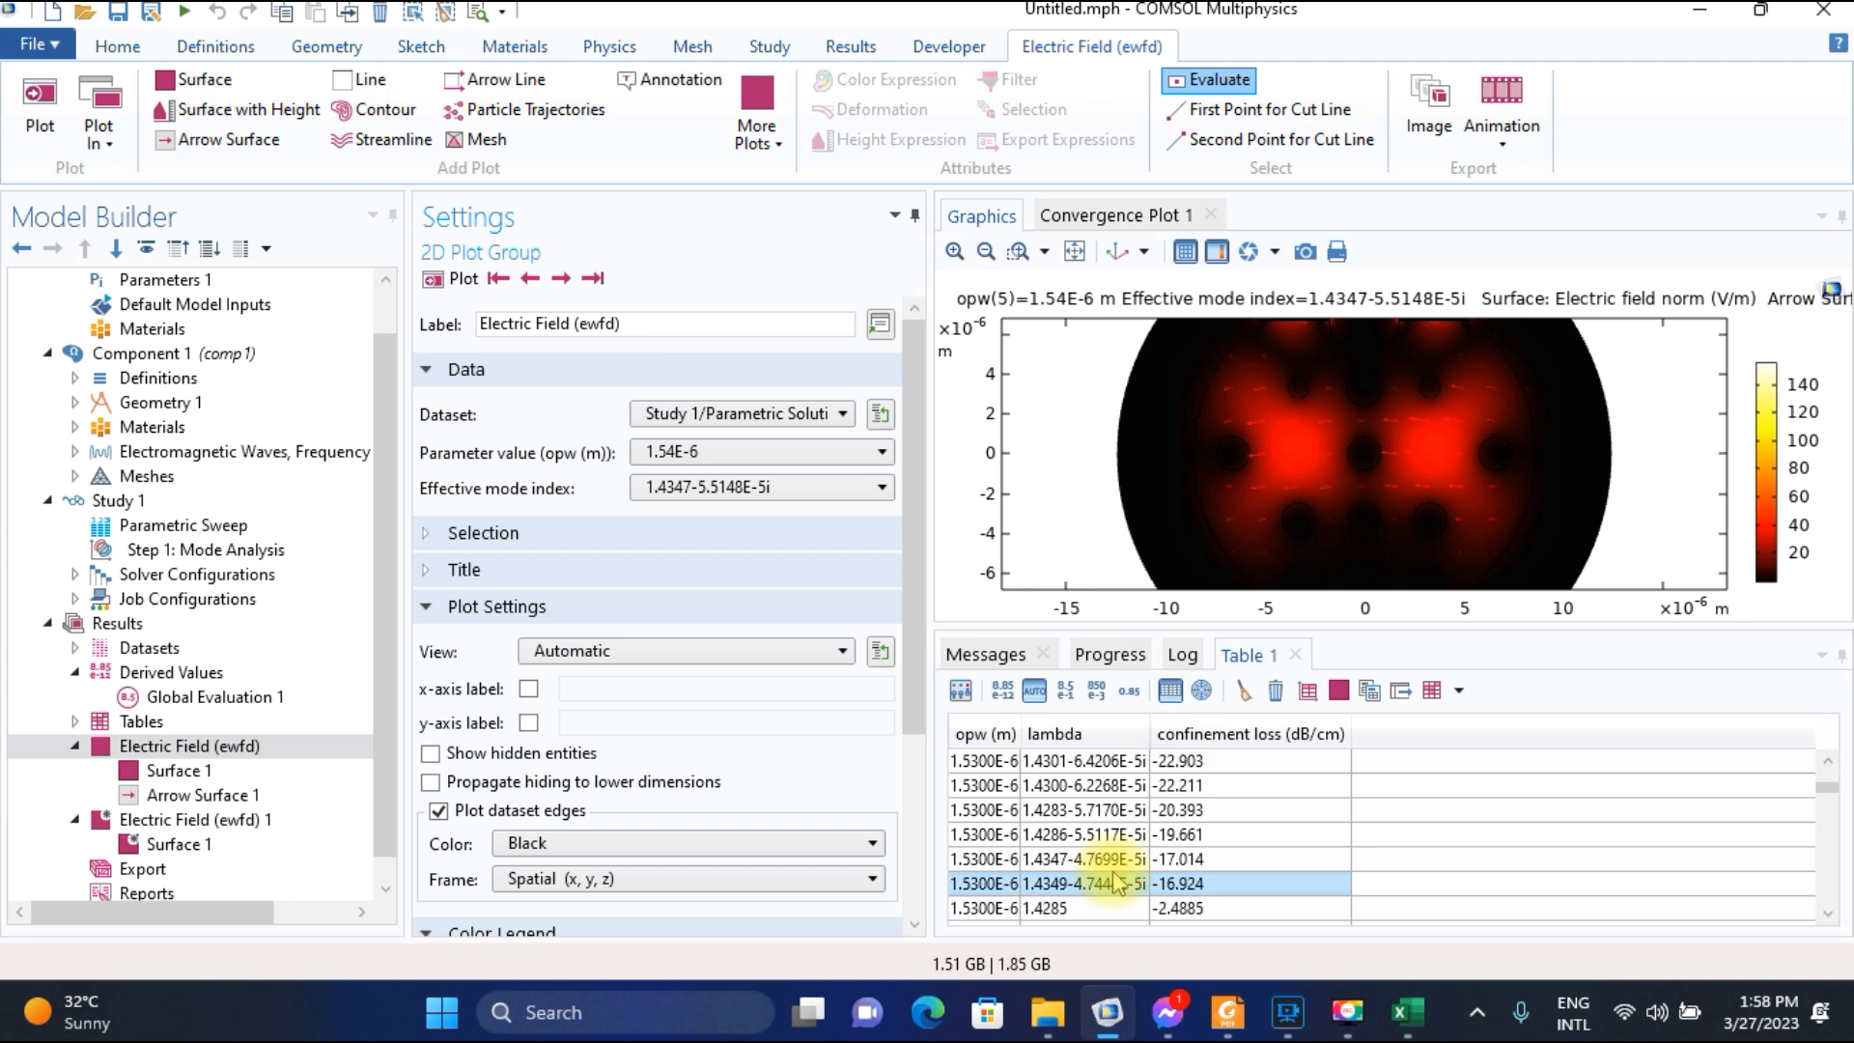
pyautogui.scroll(-3, 1115, 874)
pyautogui.scroll(-5, 1115, 873)
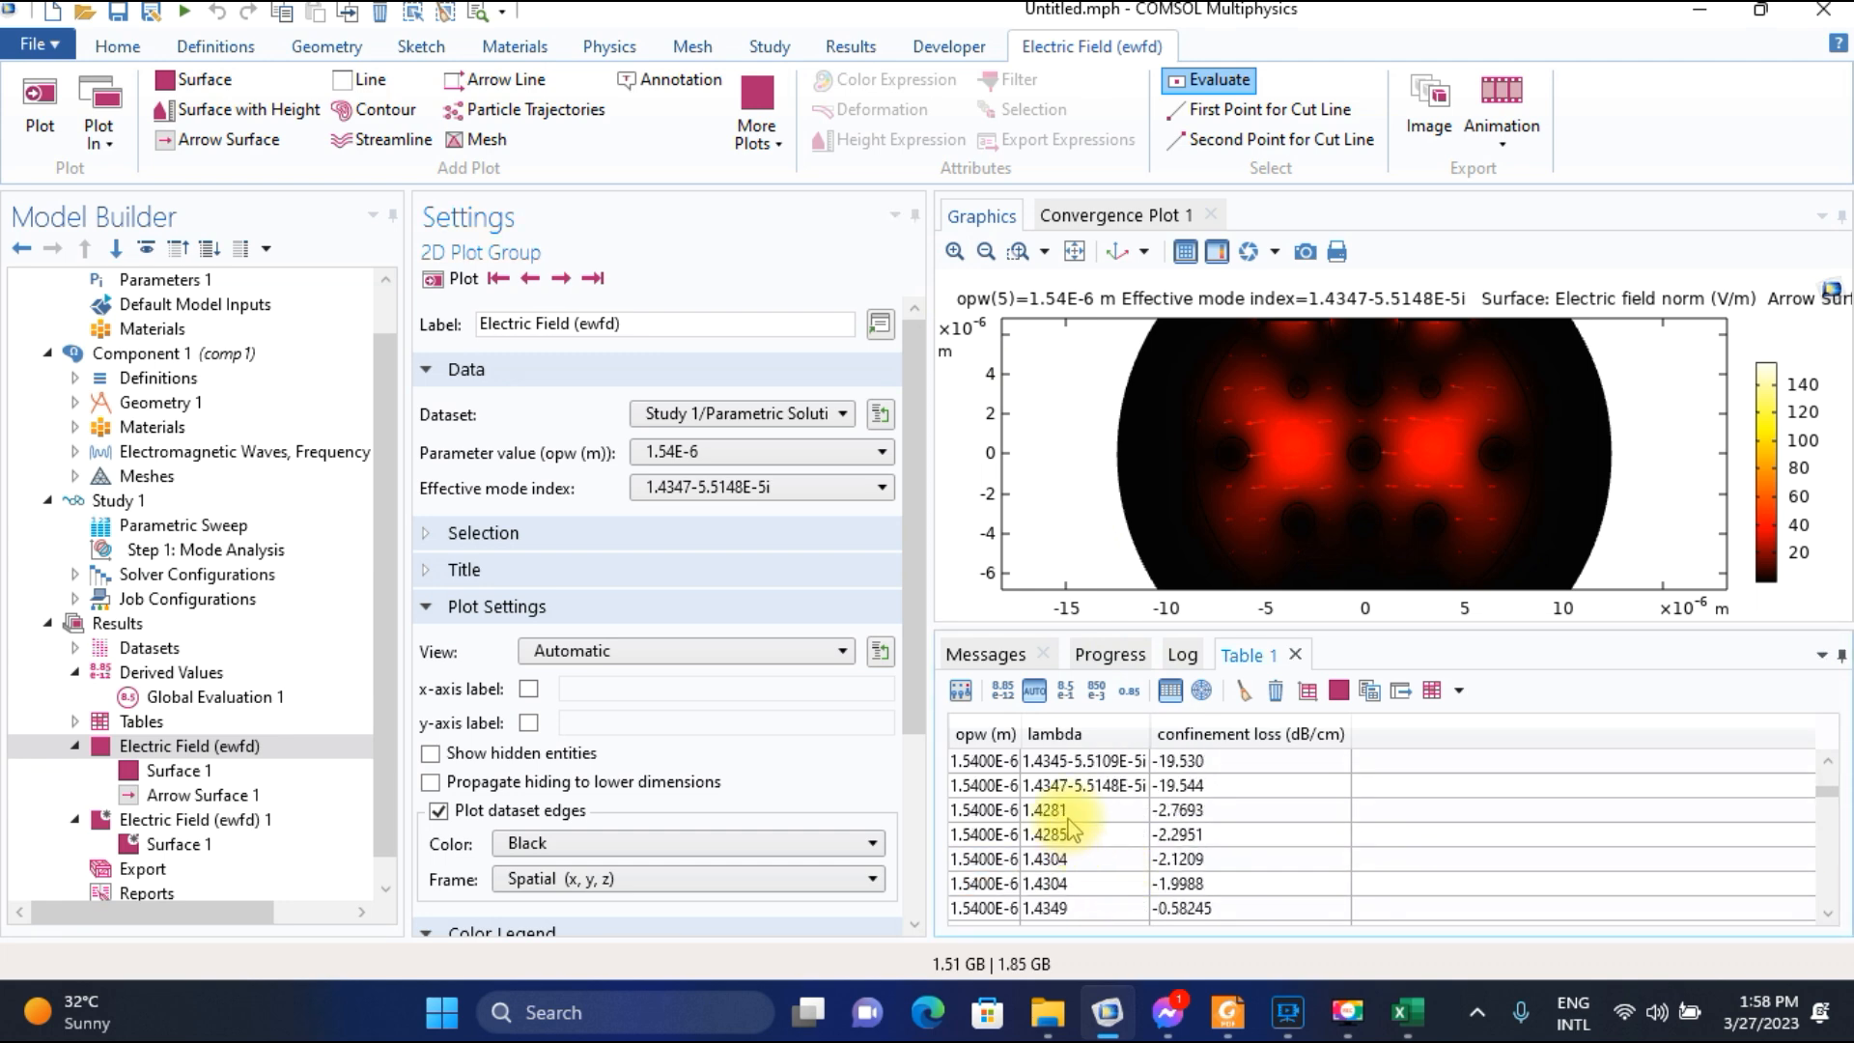
pyautogui.click(1065, 786)
pyautogui.click(1182, 784)
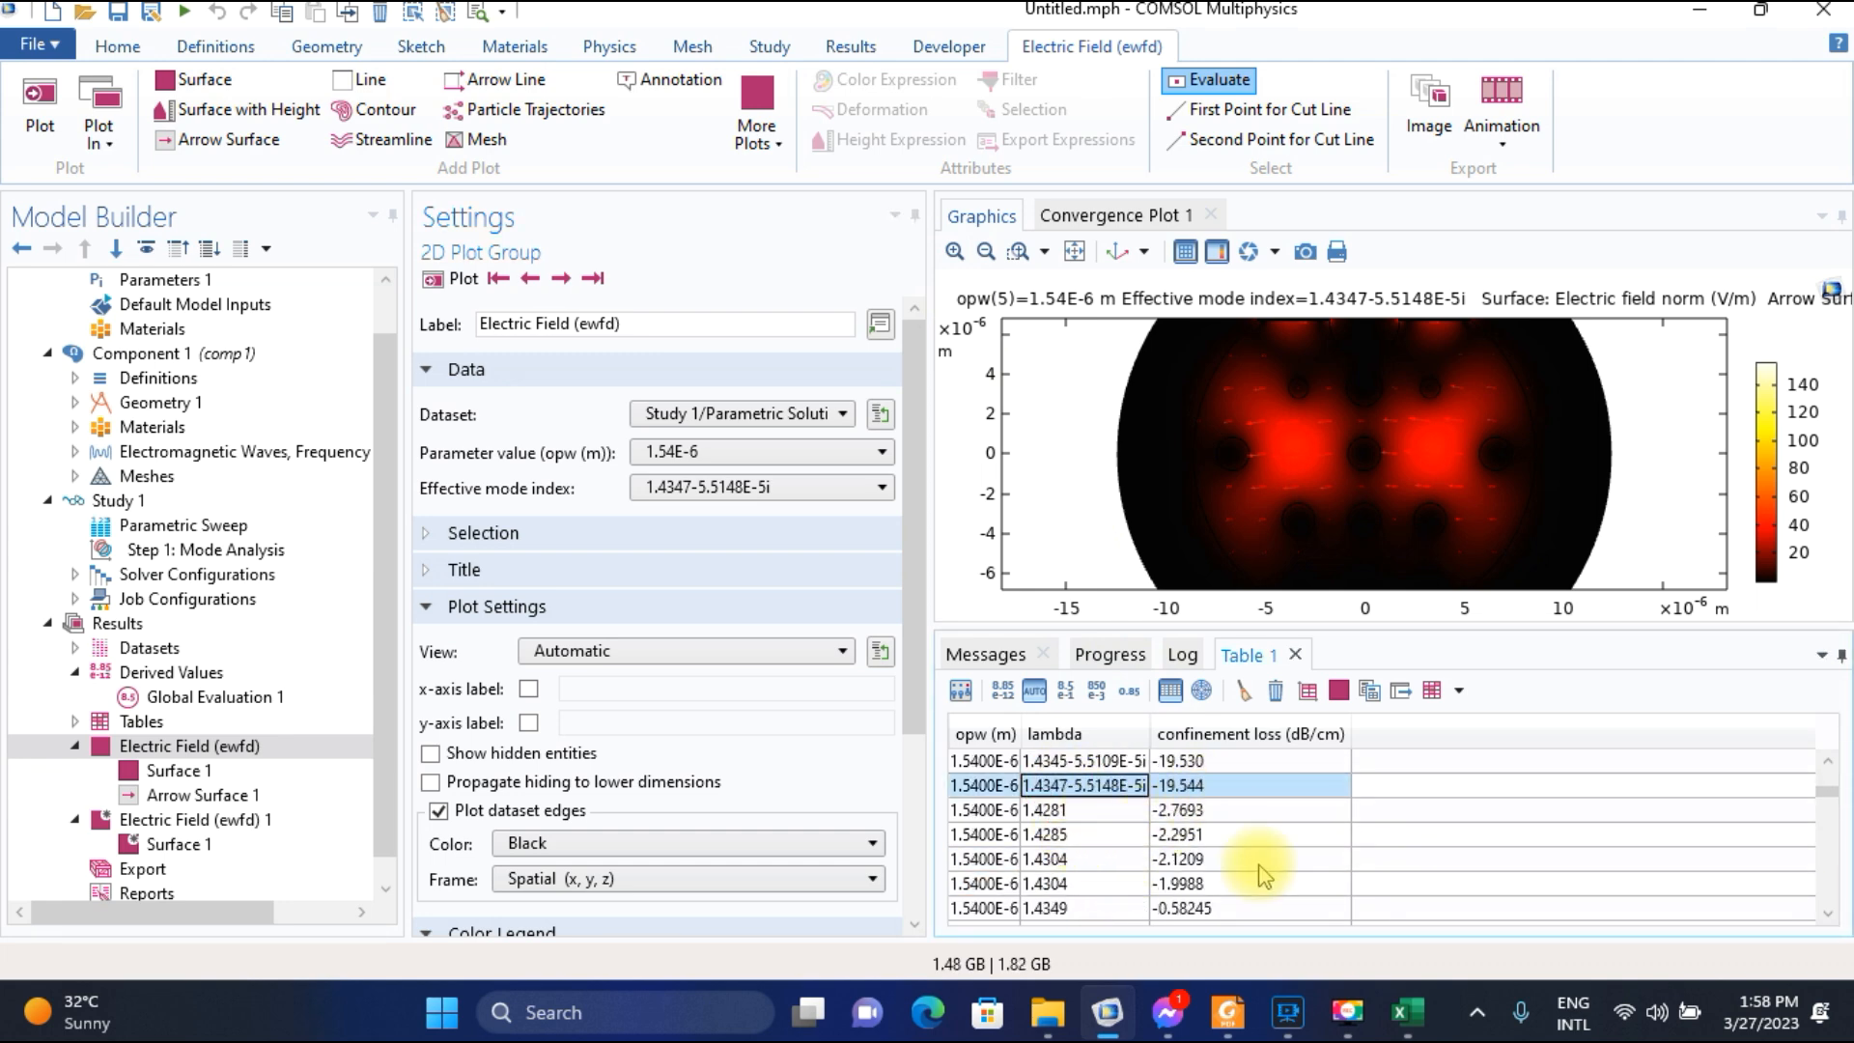
# Switch to the Excel worksheet and enter 19.544 as the confinement loss for wavelength 1.54.
pyautogui.click(1293, 904)
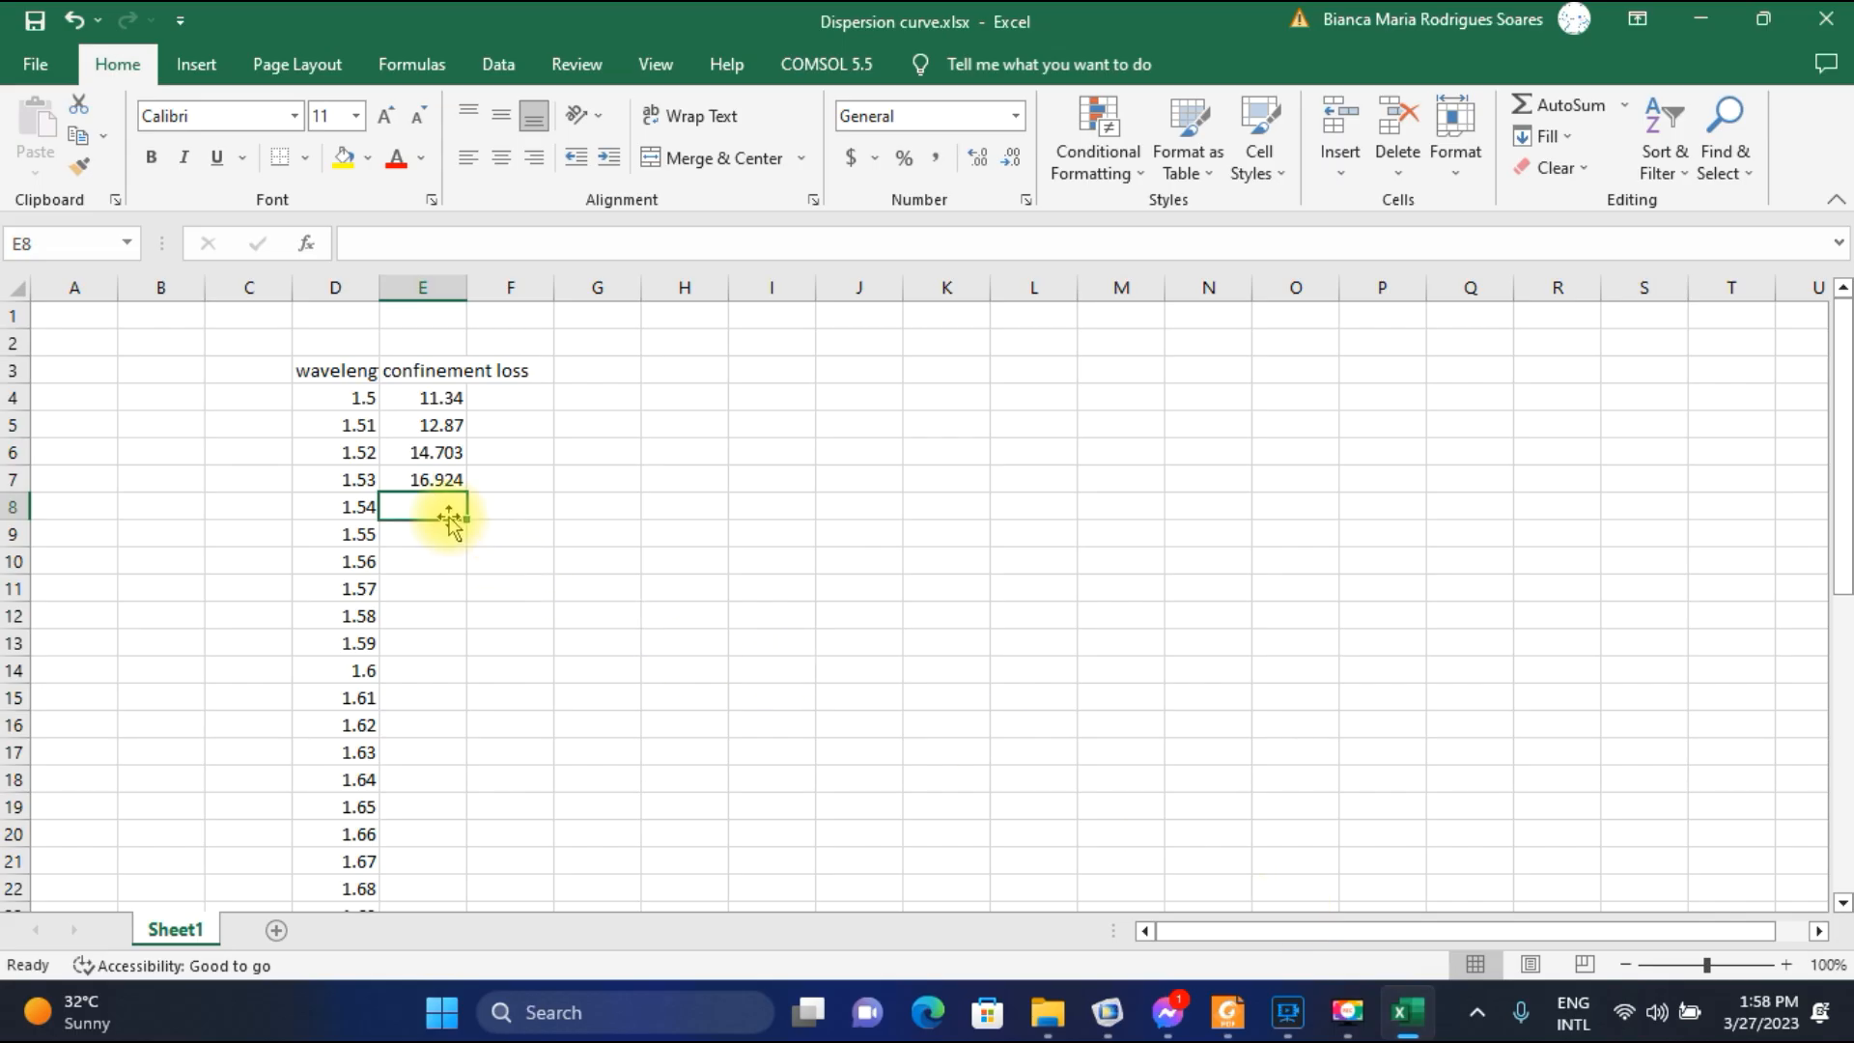
pyautogui.write('19.544')
pyautogui.press('Return')
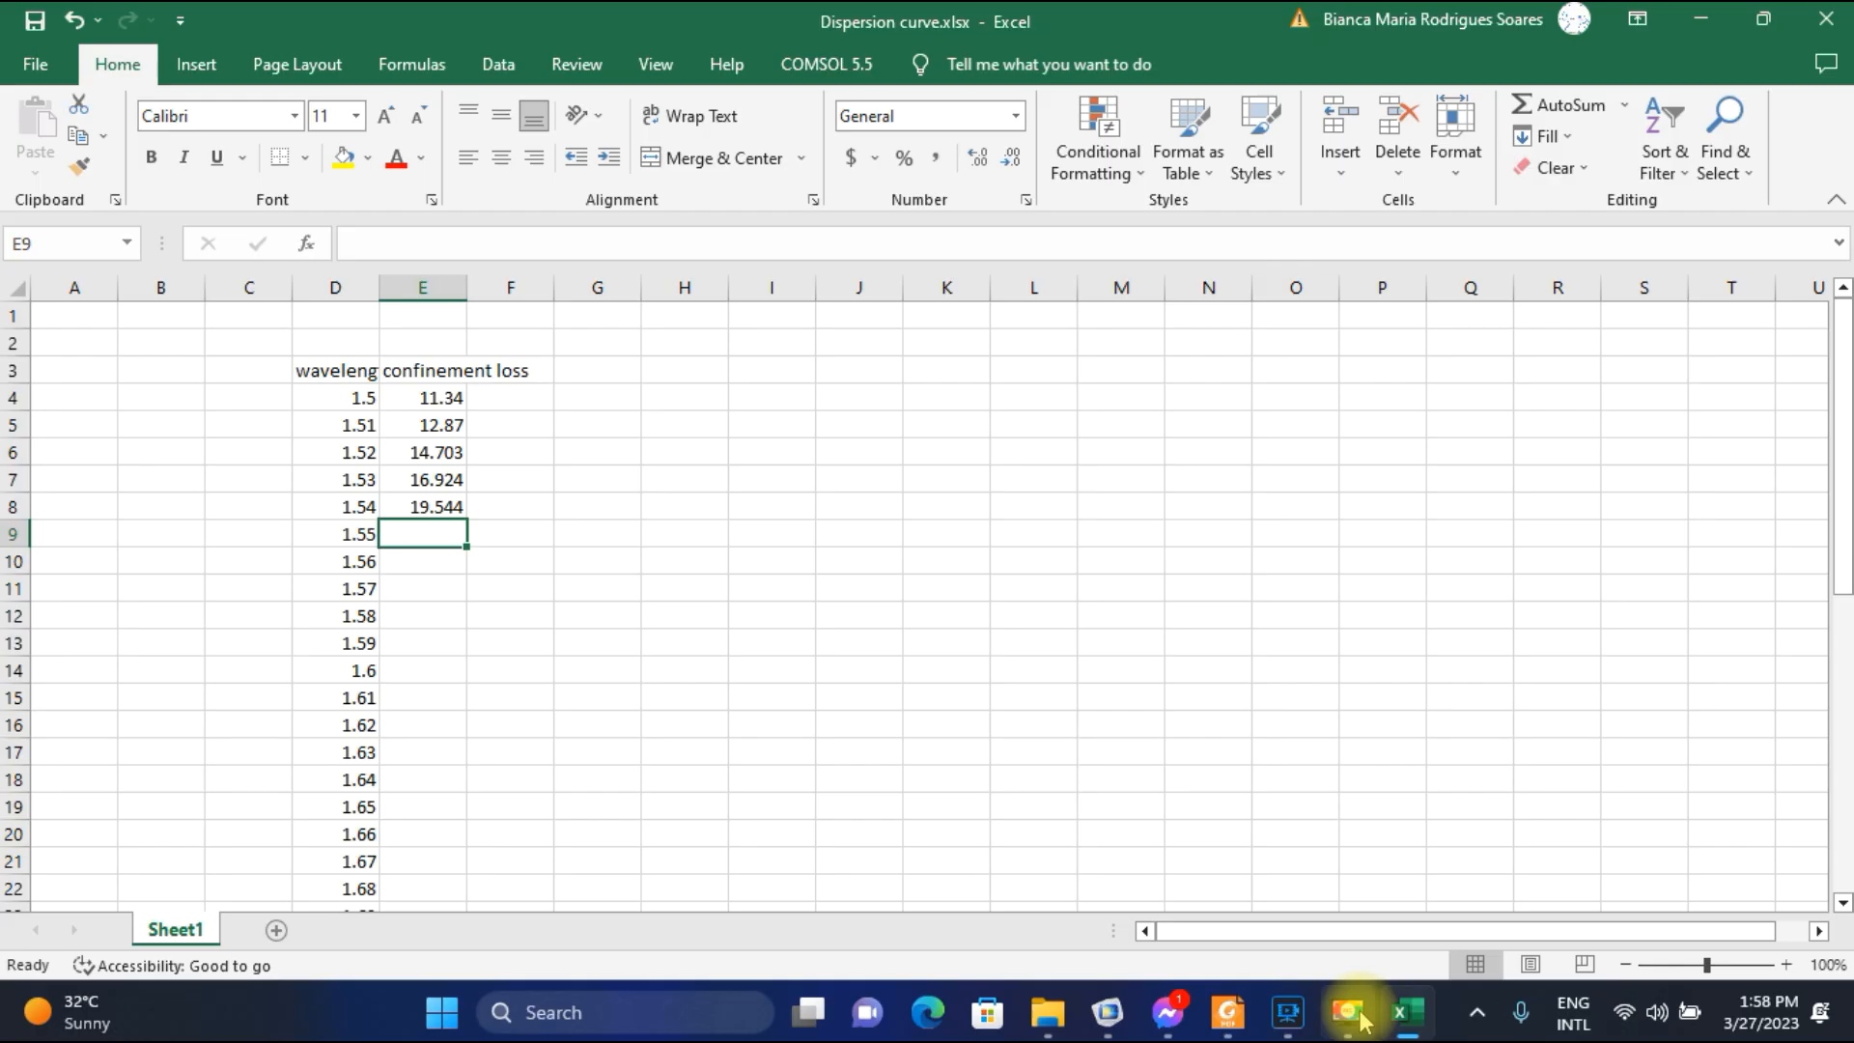
# Open the paper in Foxit Reader and review the Result and Discussion text comparing the y-polarized and x-polarized TE modes.
pyautogui.click(1118, 1012)
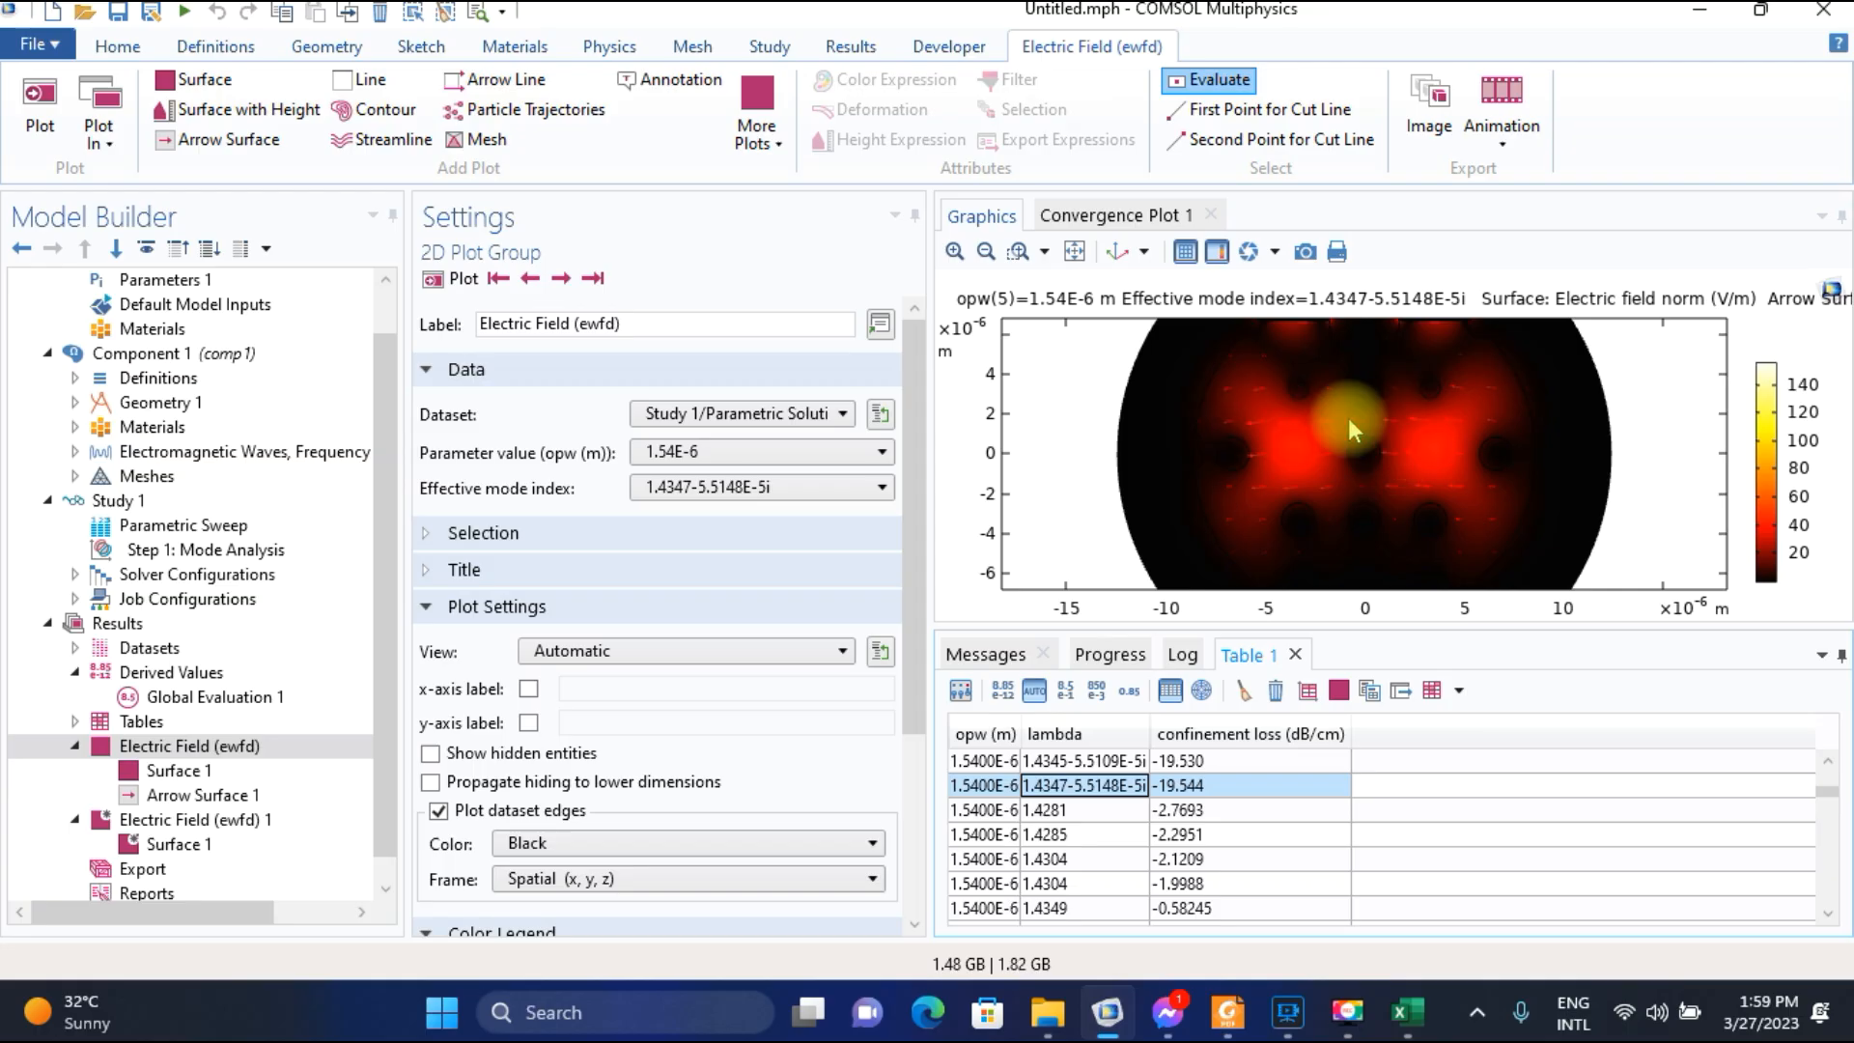
pyautogui.click(1227, 1012)
pyautogui.scroll(10, 1066, 585)
pyautogui.scroll(5, 1066, 585)
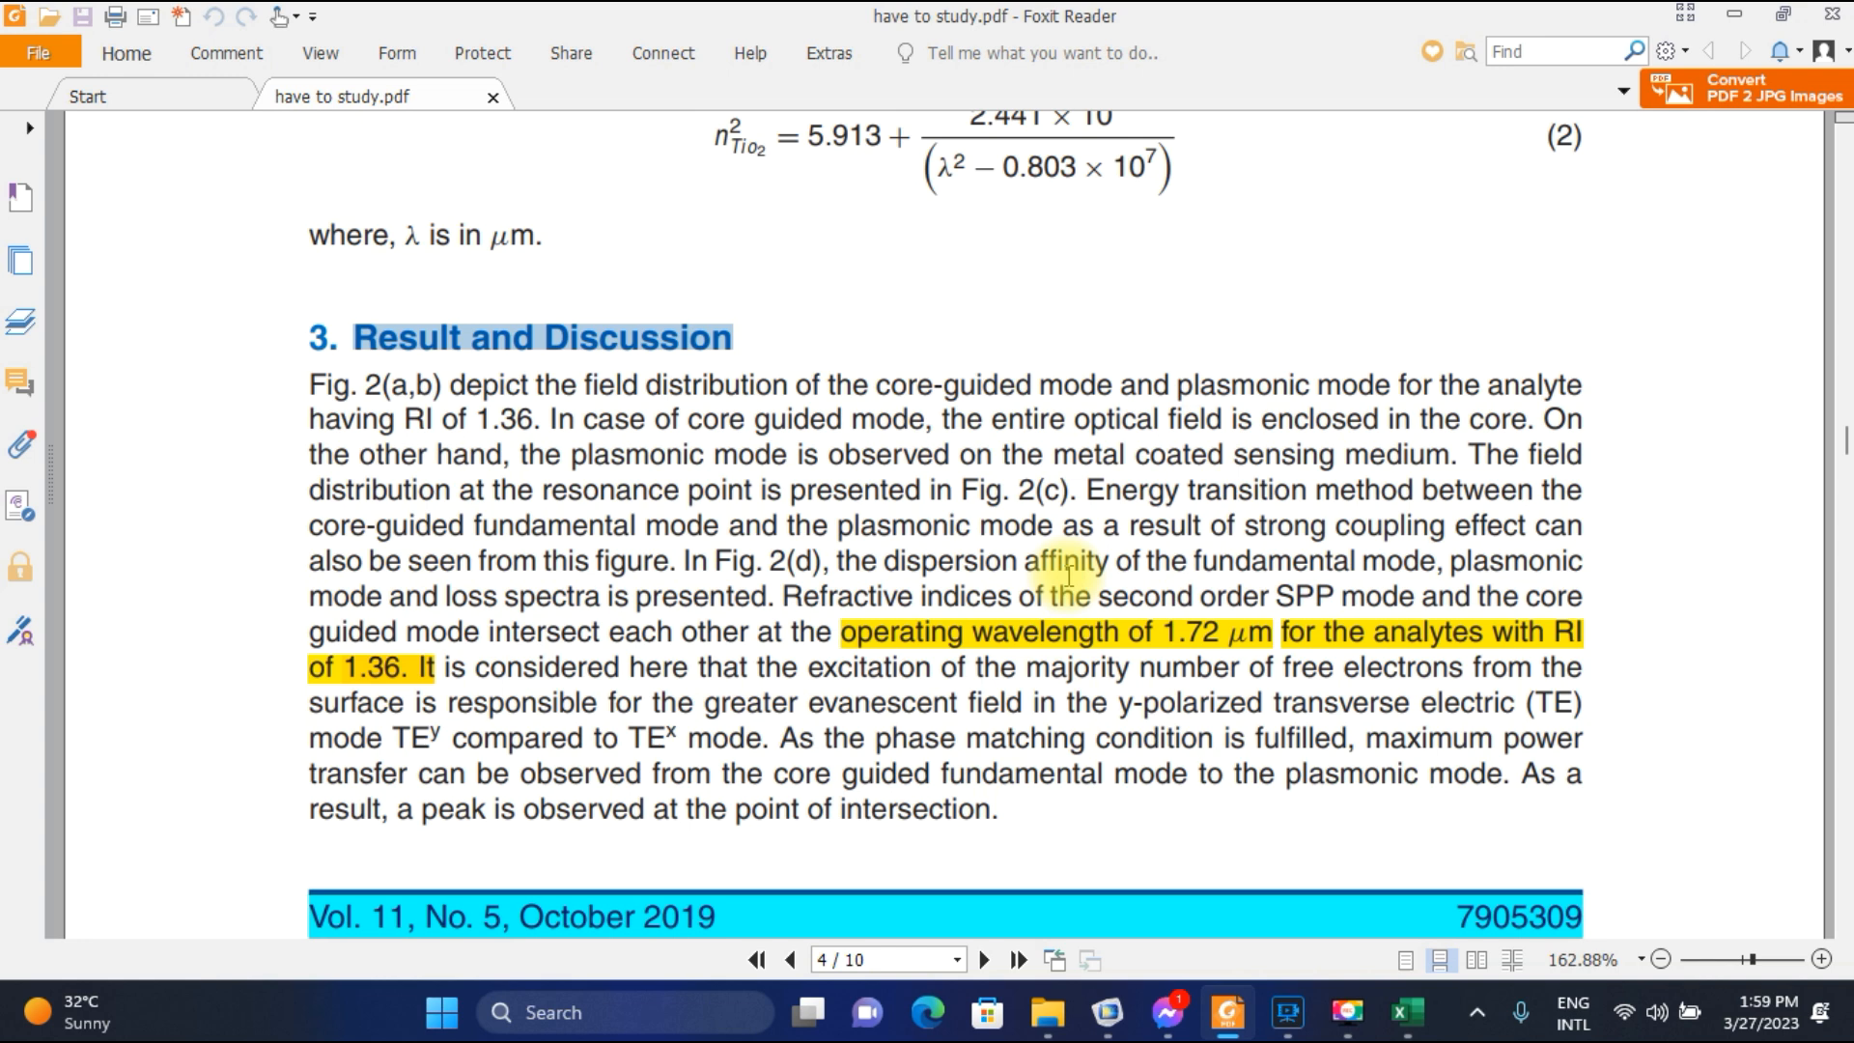
pyautogui.scroll(-1, 1068, 576)
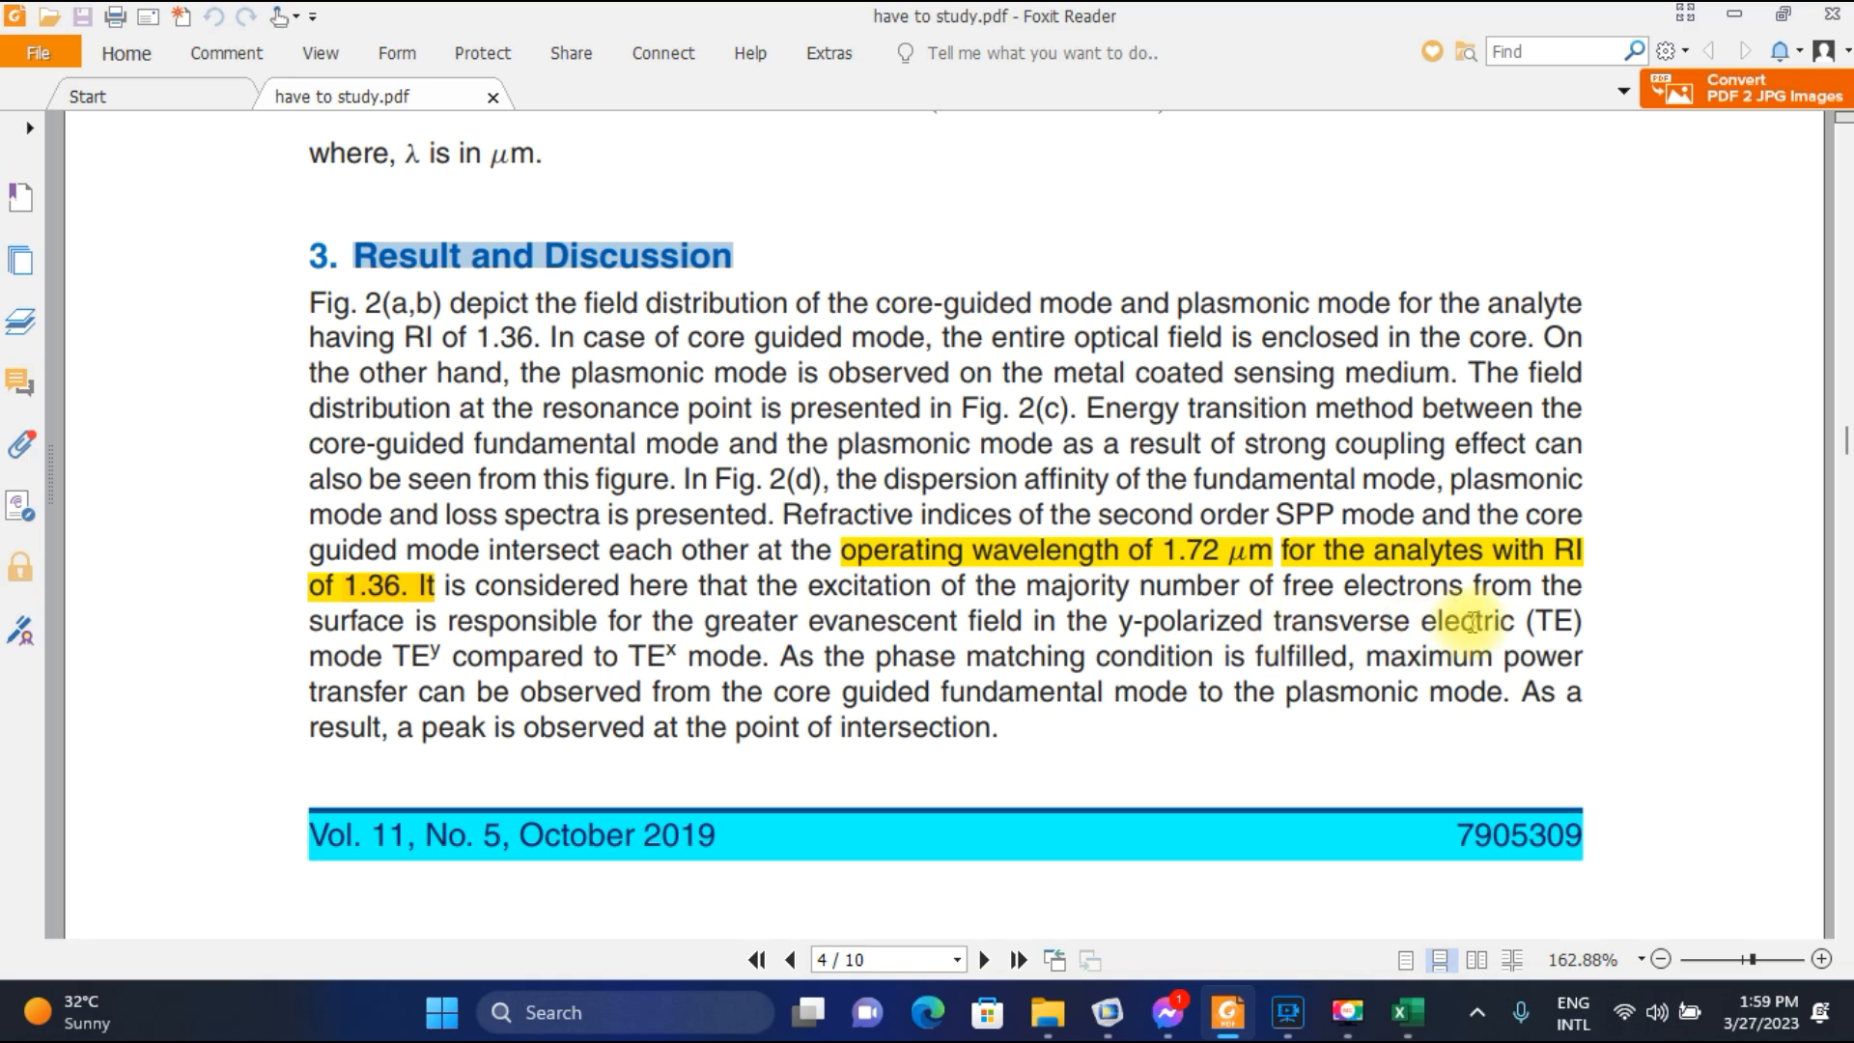
pyautogui.moveTo(393, 656); pyautogui.dragTo(711, 656)
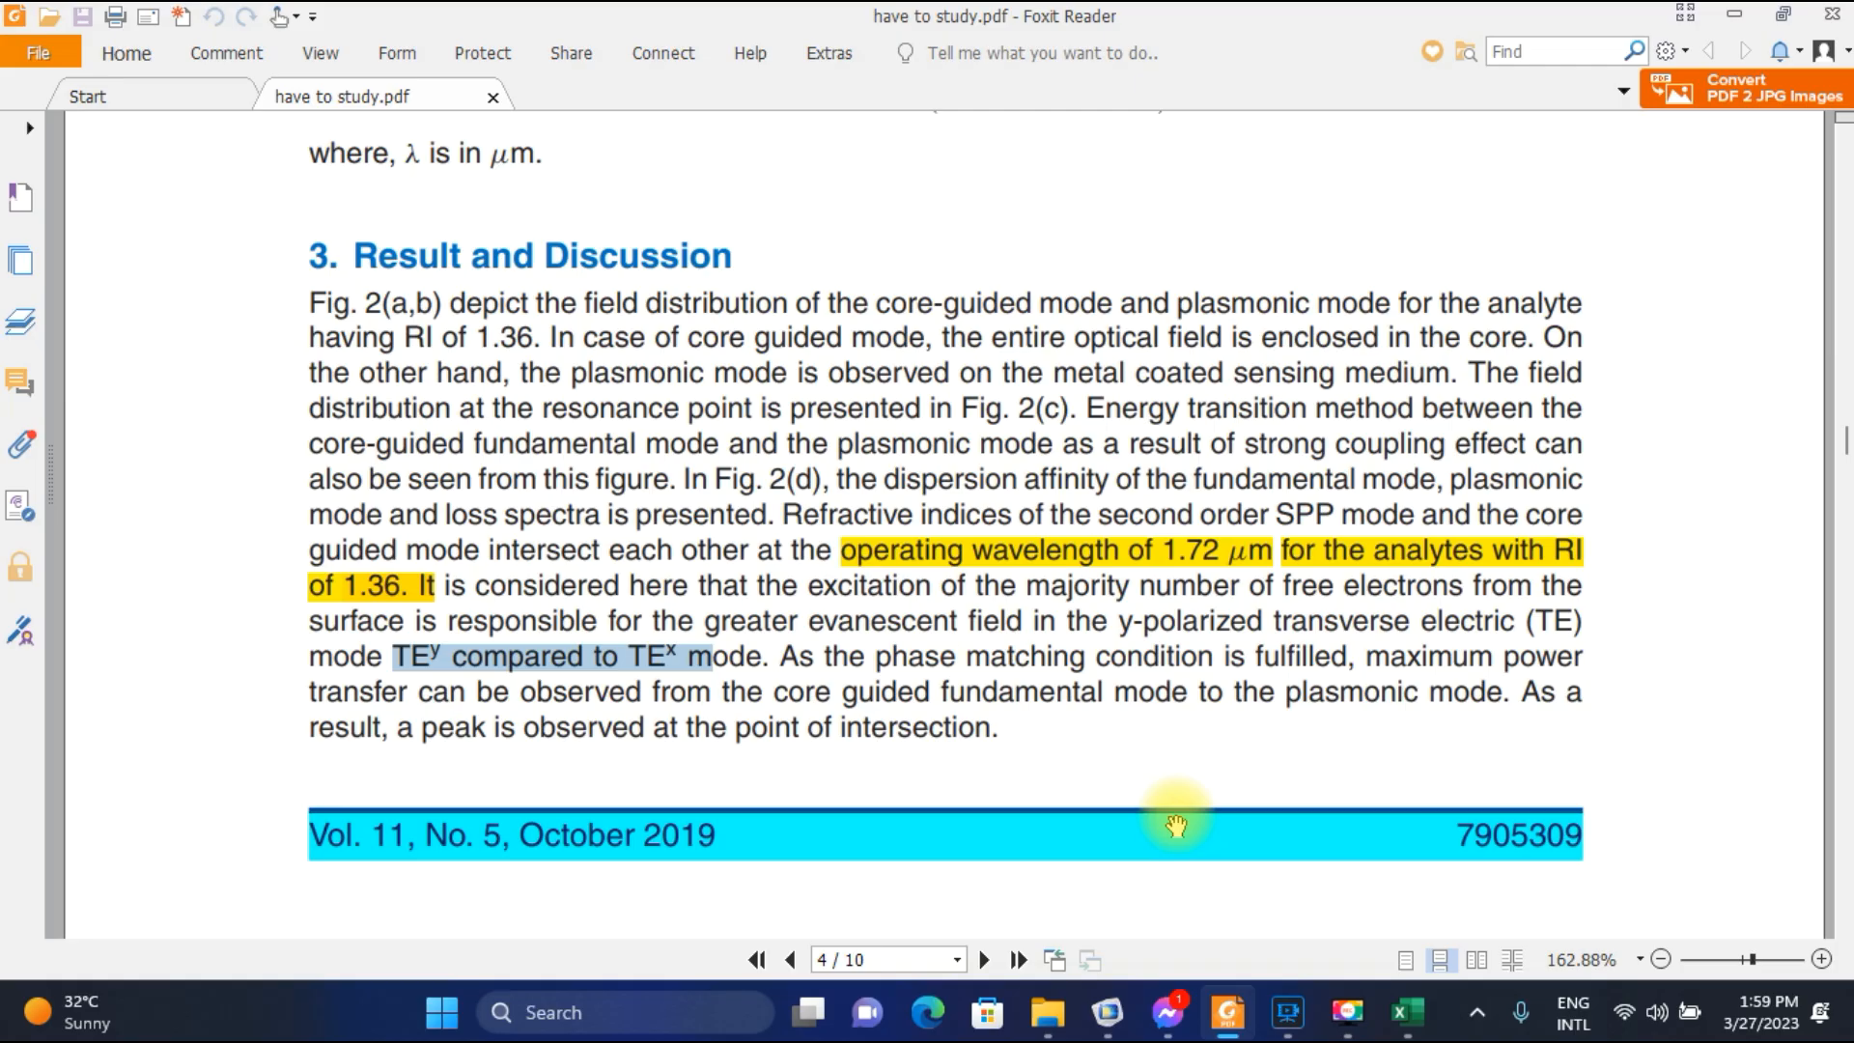
# In COMSOL, compare the 1.54E-6 field plots of modes 1.4345-5.5109E-5i and 1.4347-5.5148E-5i, ending on the latter.
pyautogui.click(1107, 1012)
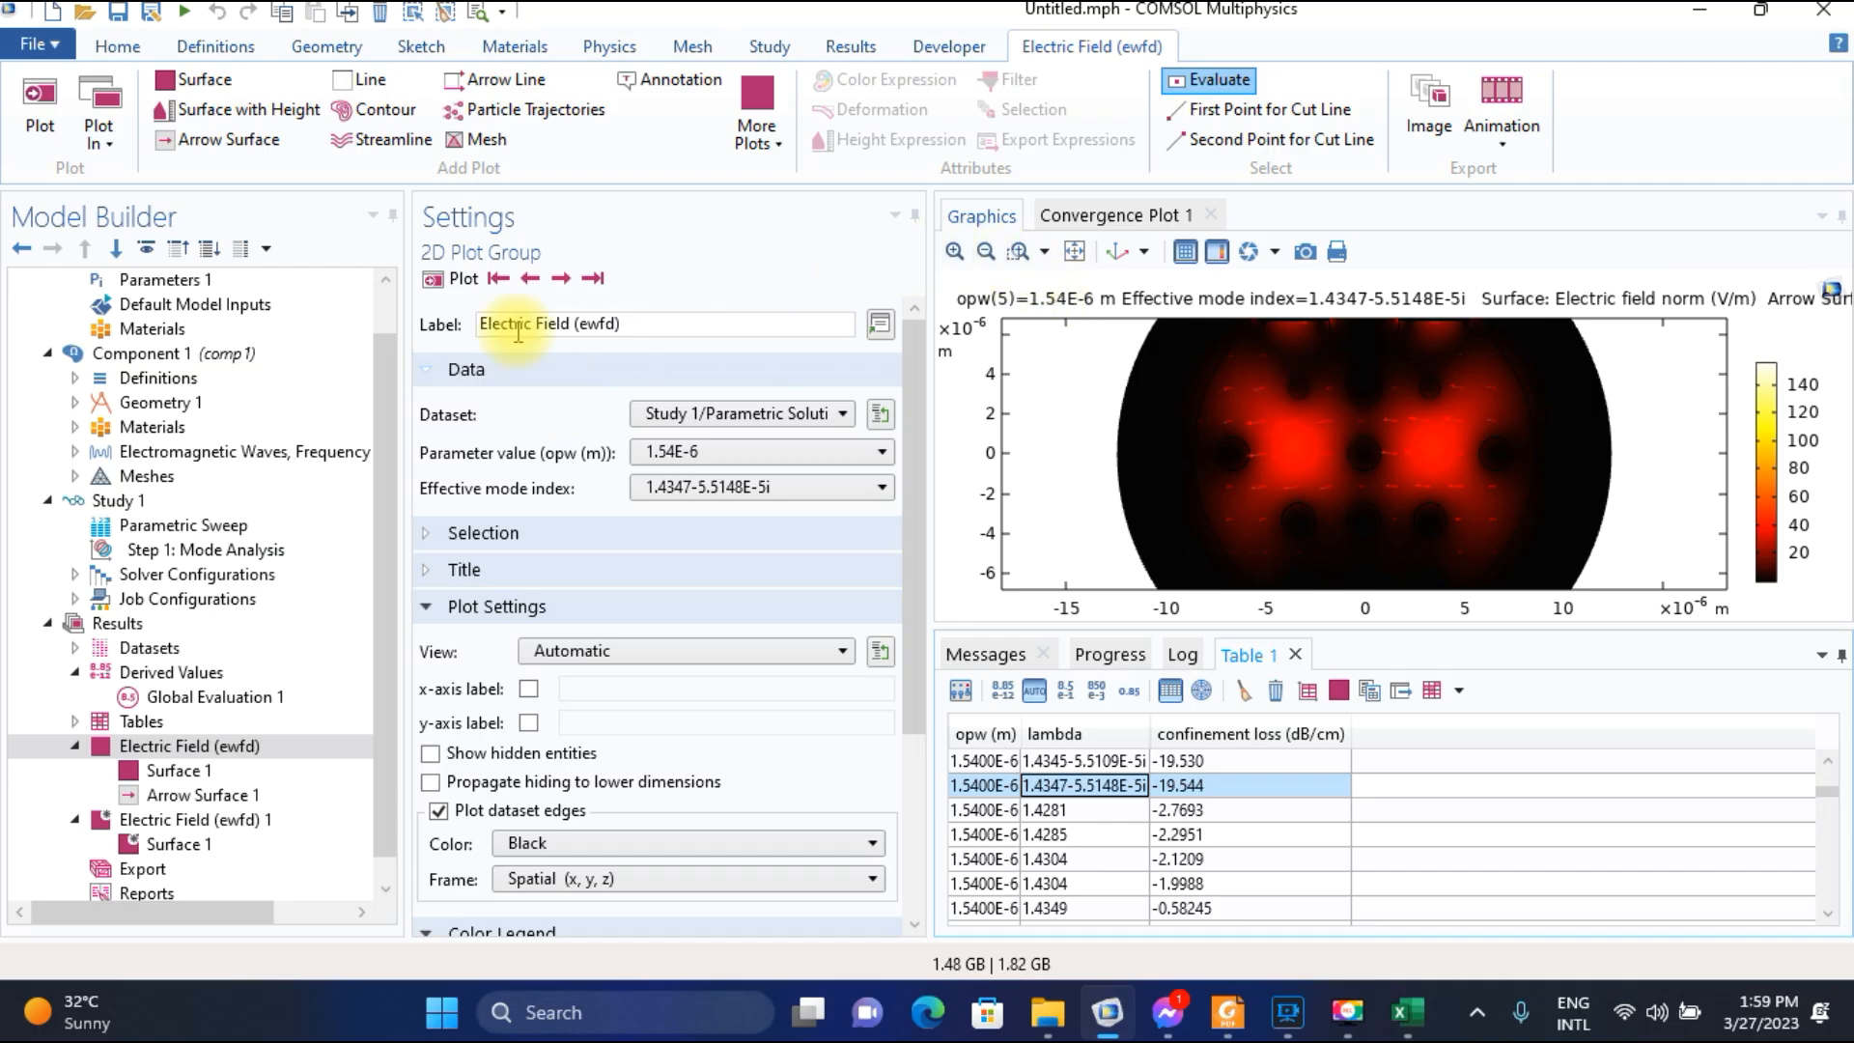
pyautogui.click(530, 279)
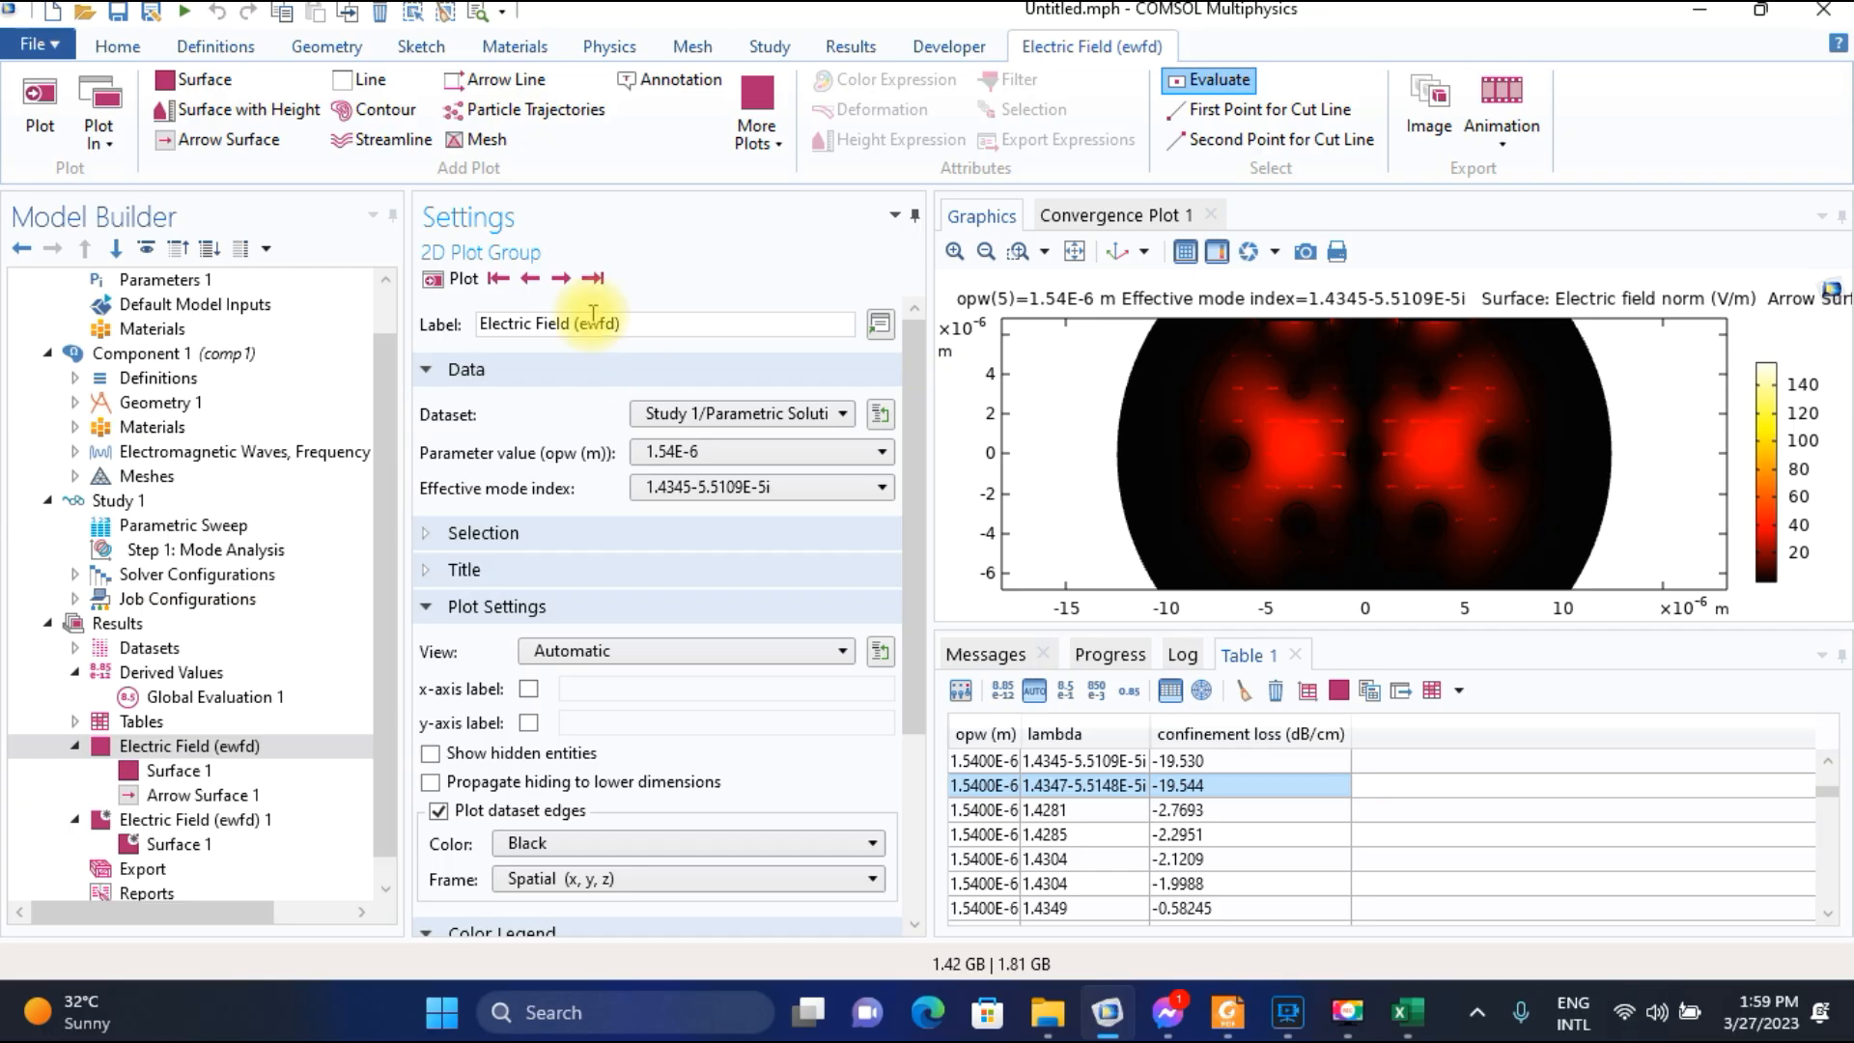
pyautogui.click(560, 278)
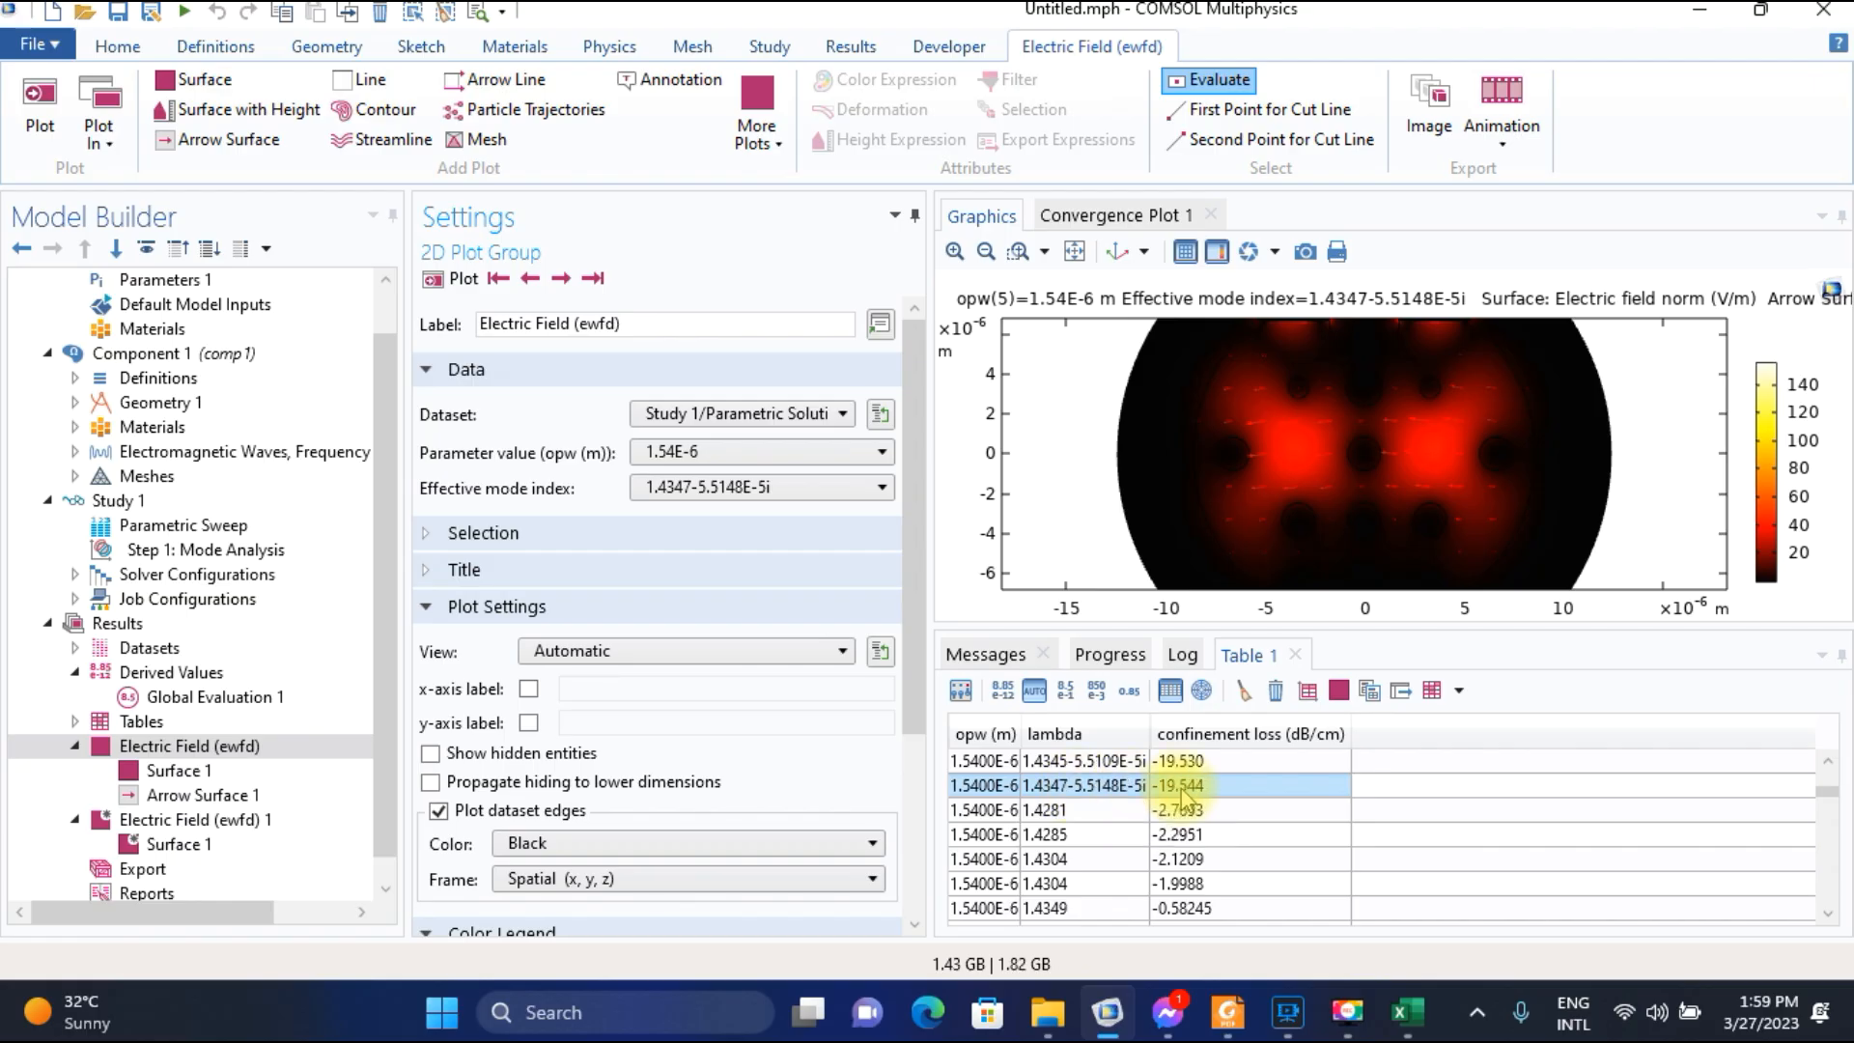
# Plot the electric field for parameter value 1.55E-6 and browse the effective mode indices to mode 1.4345-6.4799E-5i.
pyautogui.click(703, 452)
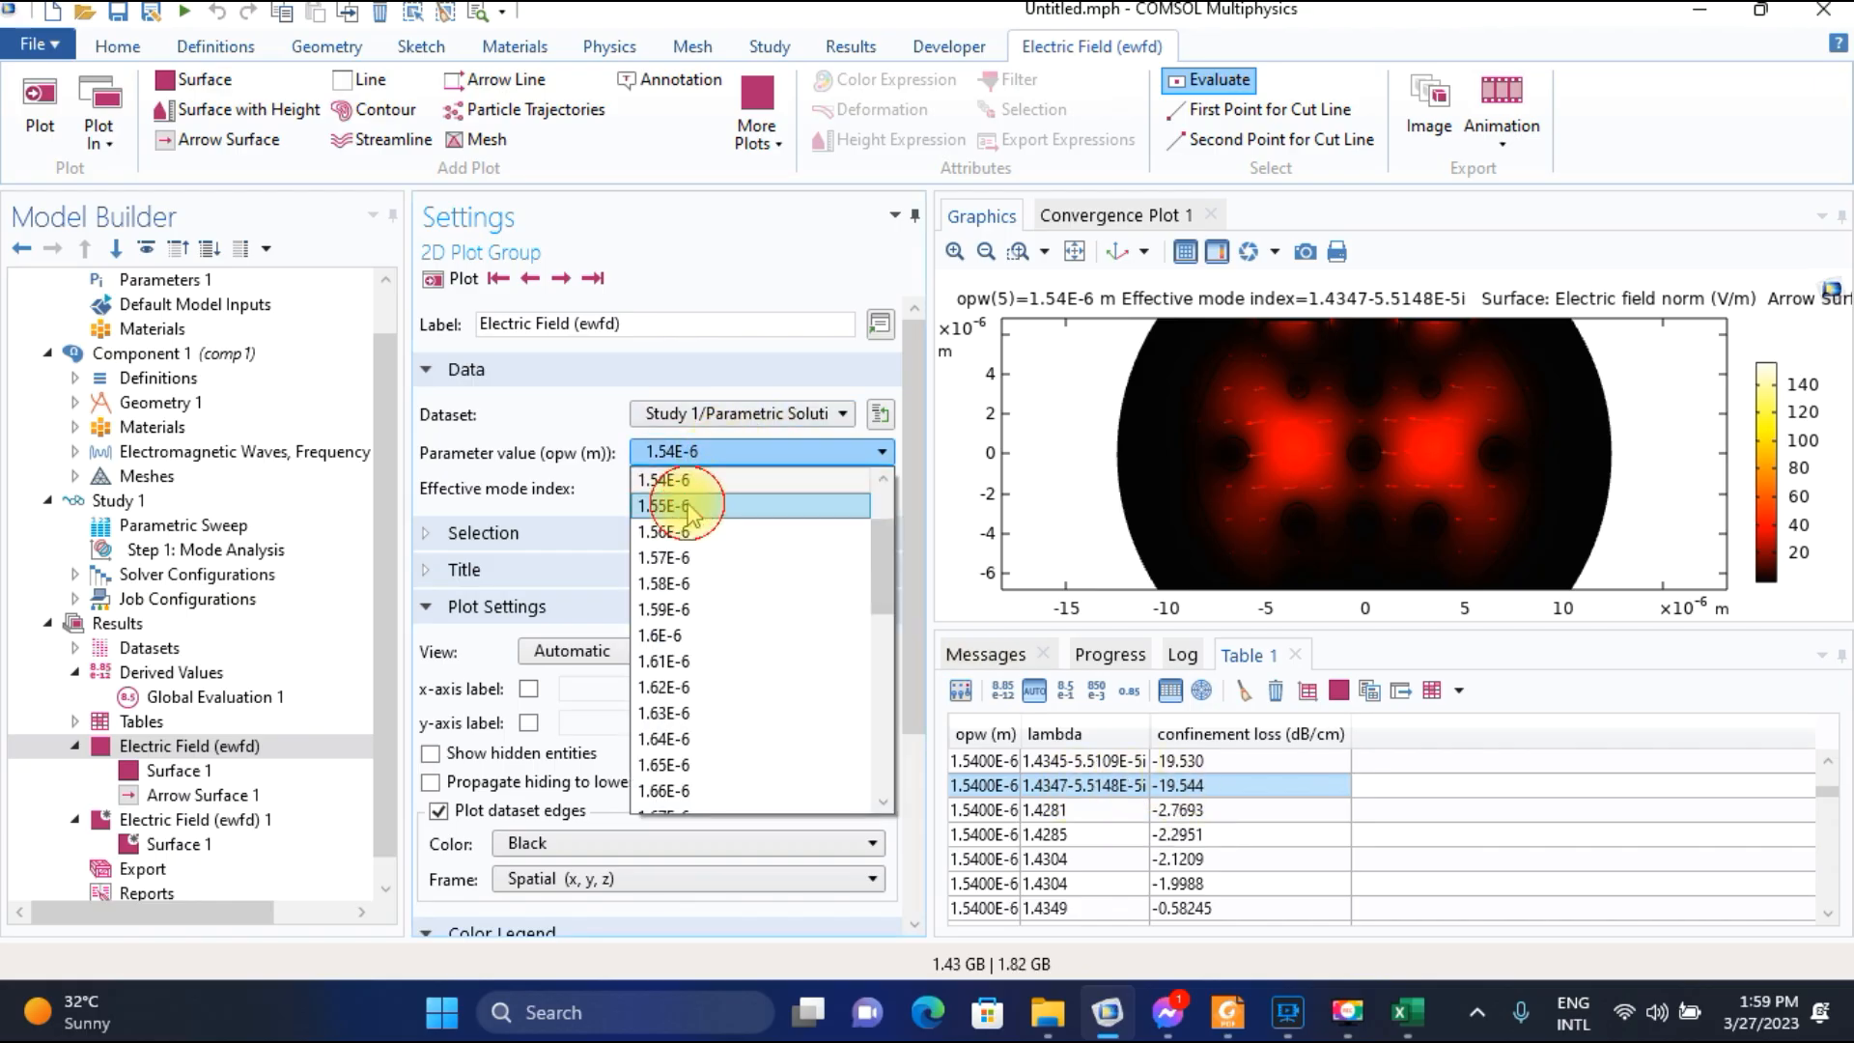
pyautogui.click(687, 506)
pyautogui.click(460, 279)
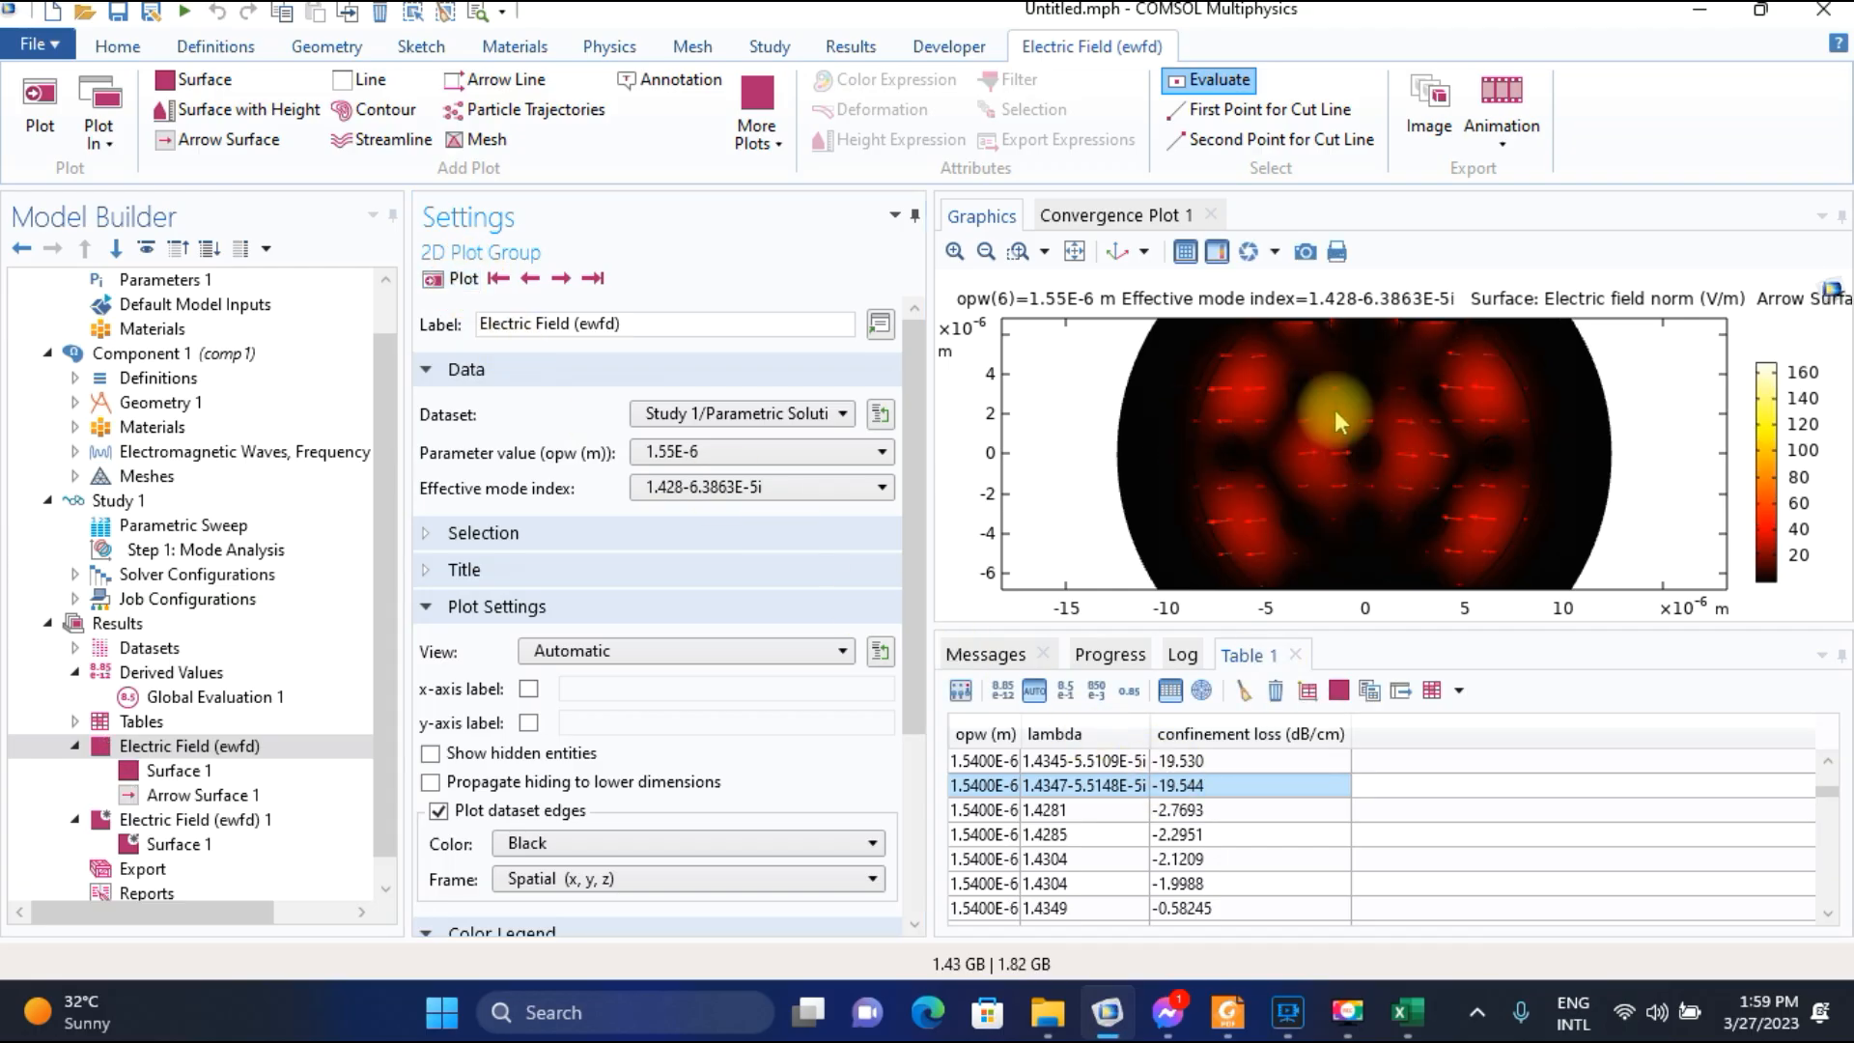
pyautogui.click(560, 279)
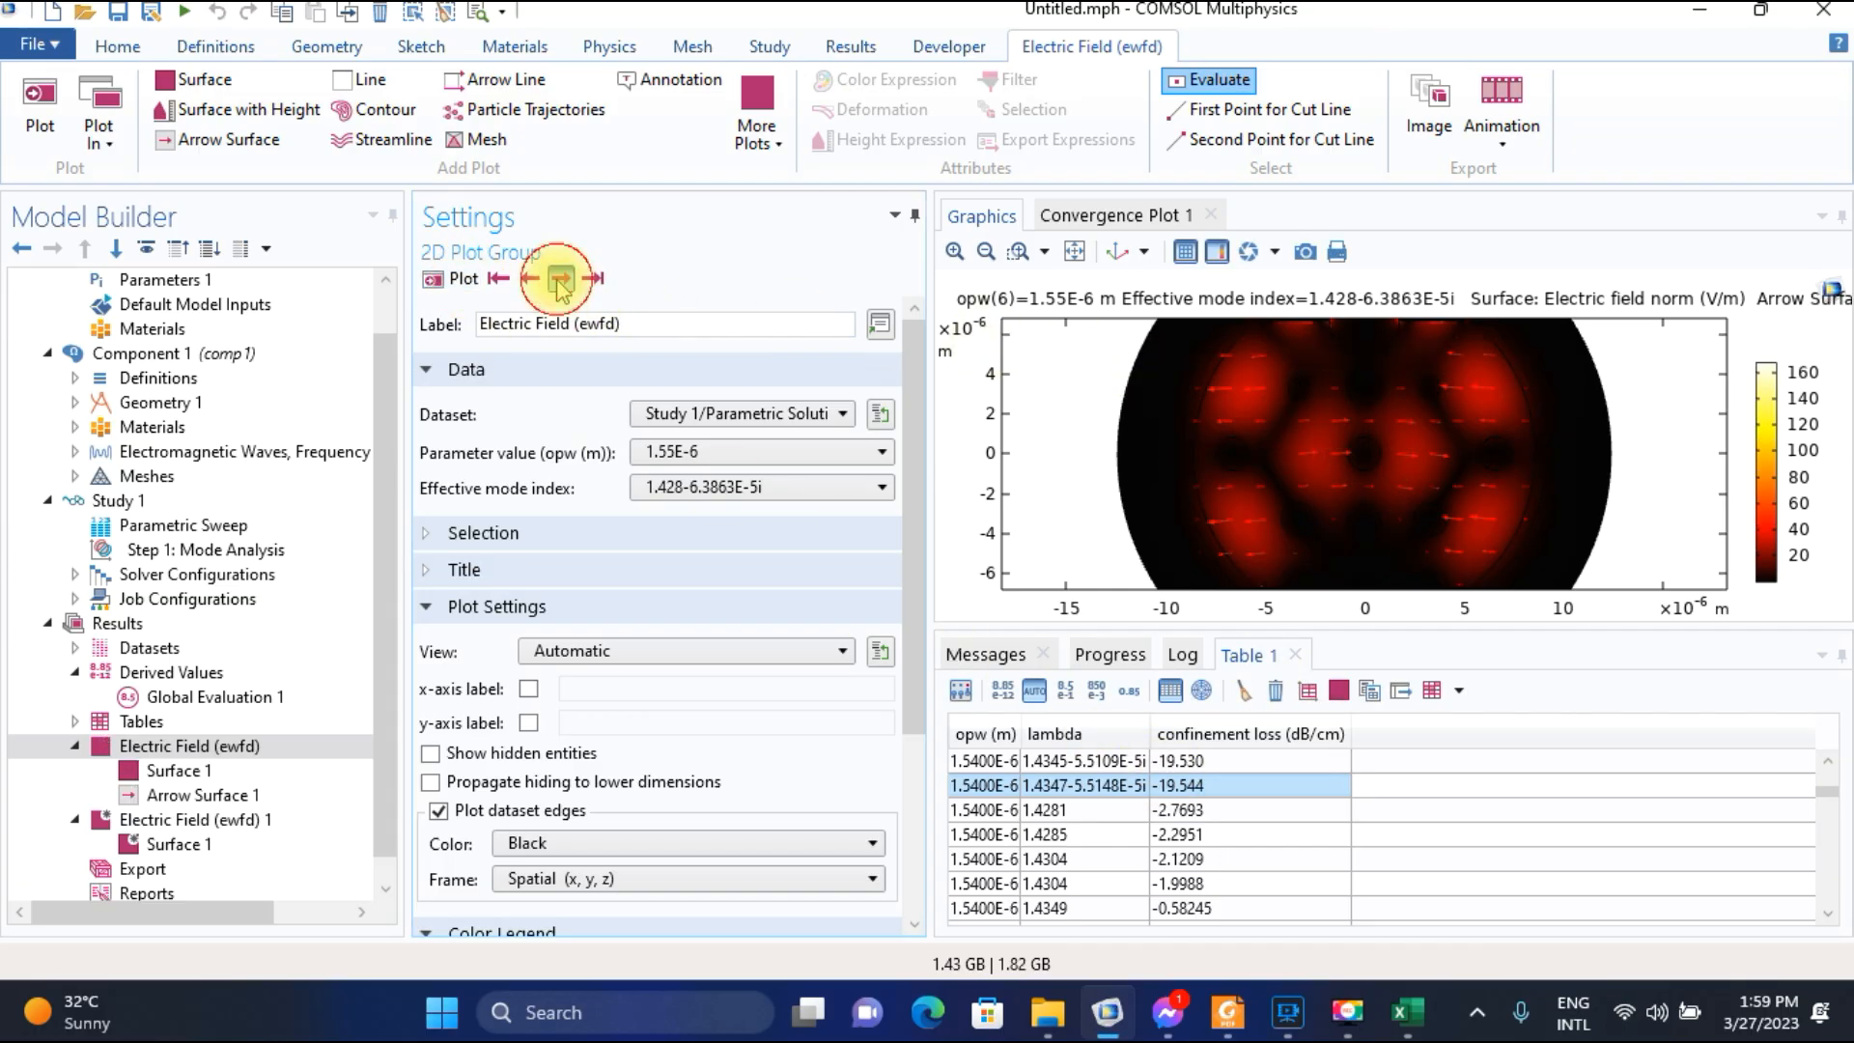
pyautogui.click(530, 279)
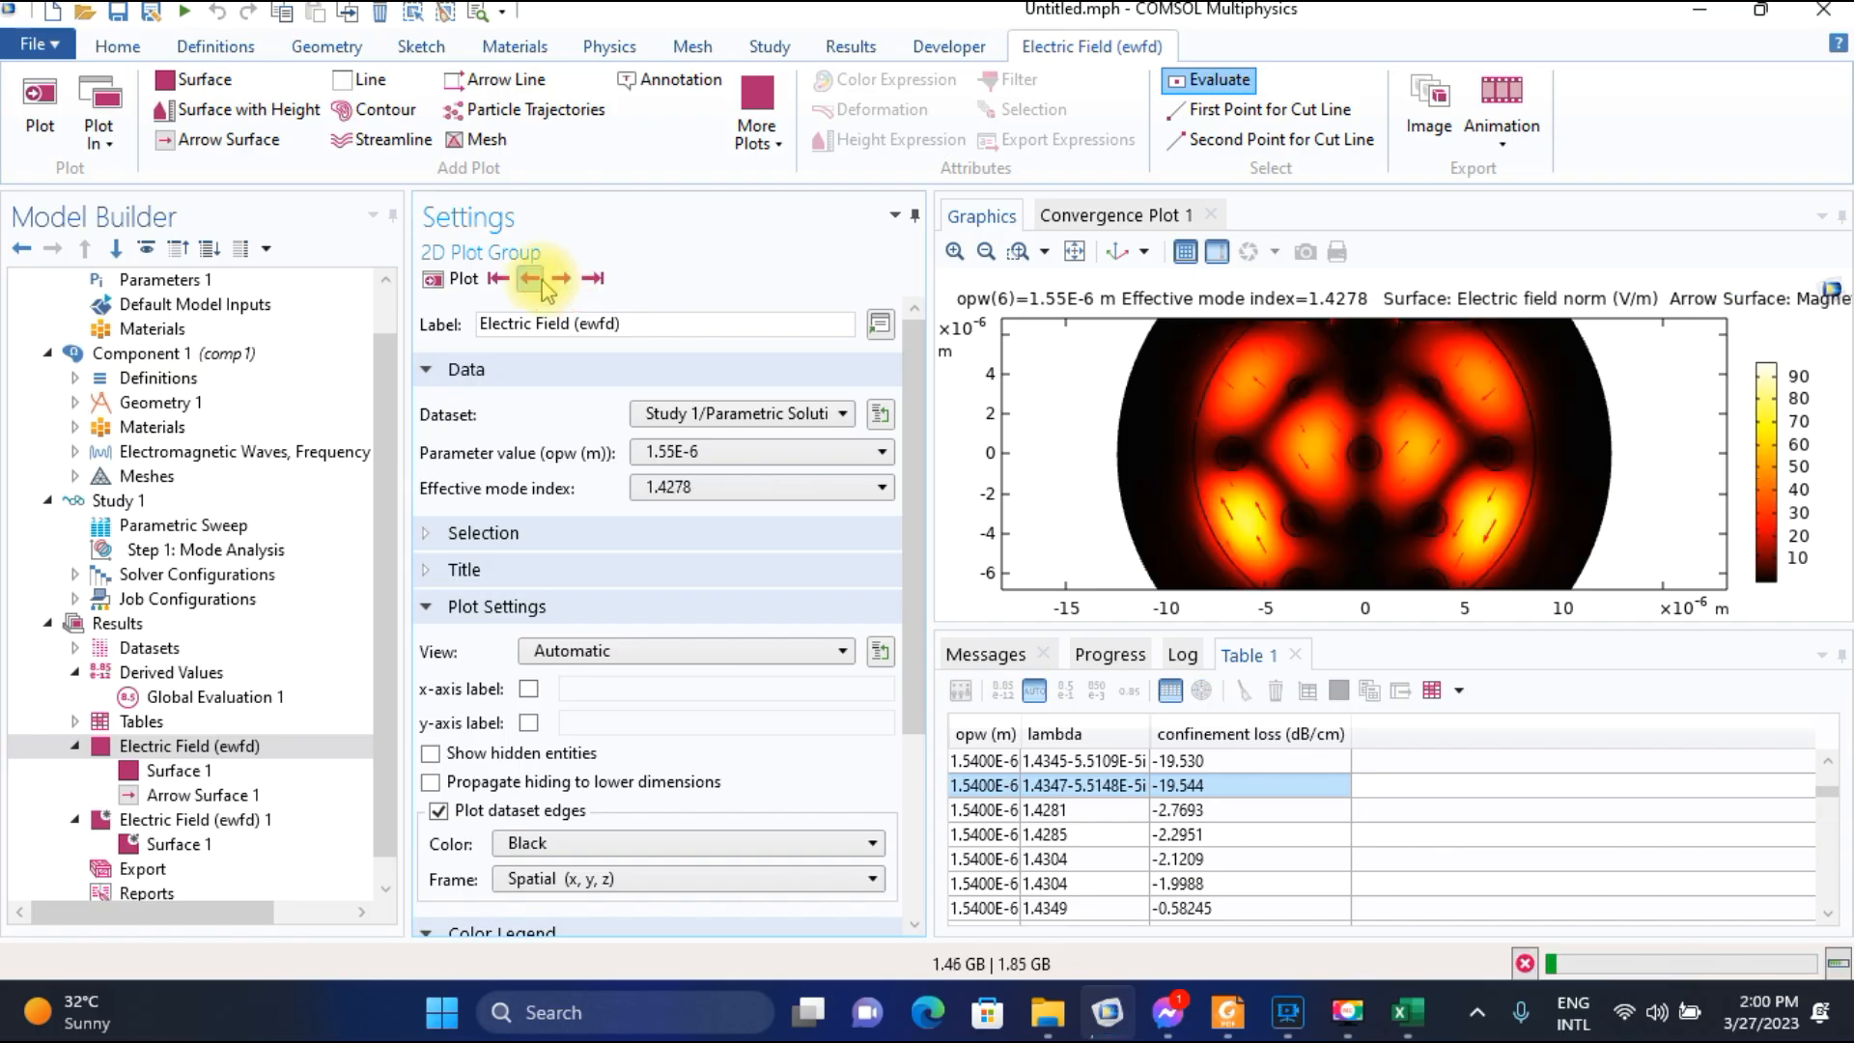
pyautogui.click(530, 279)
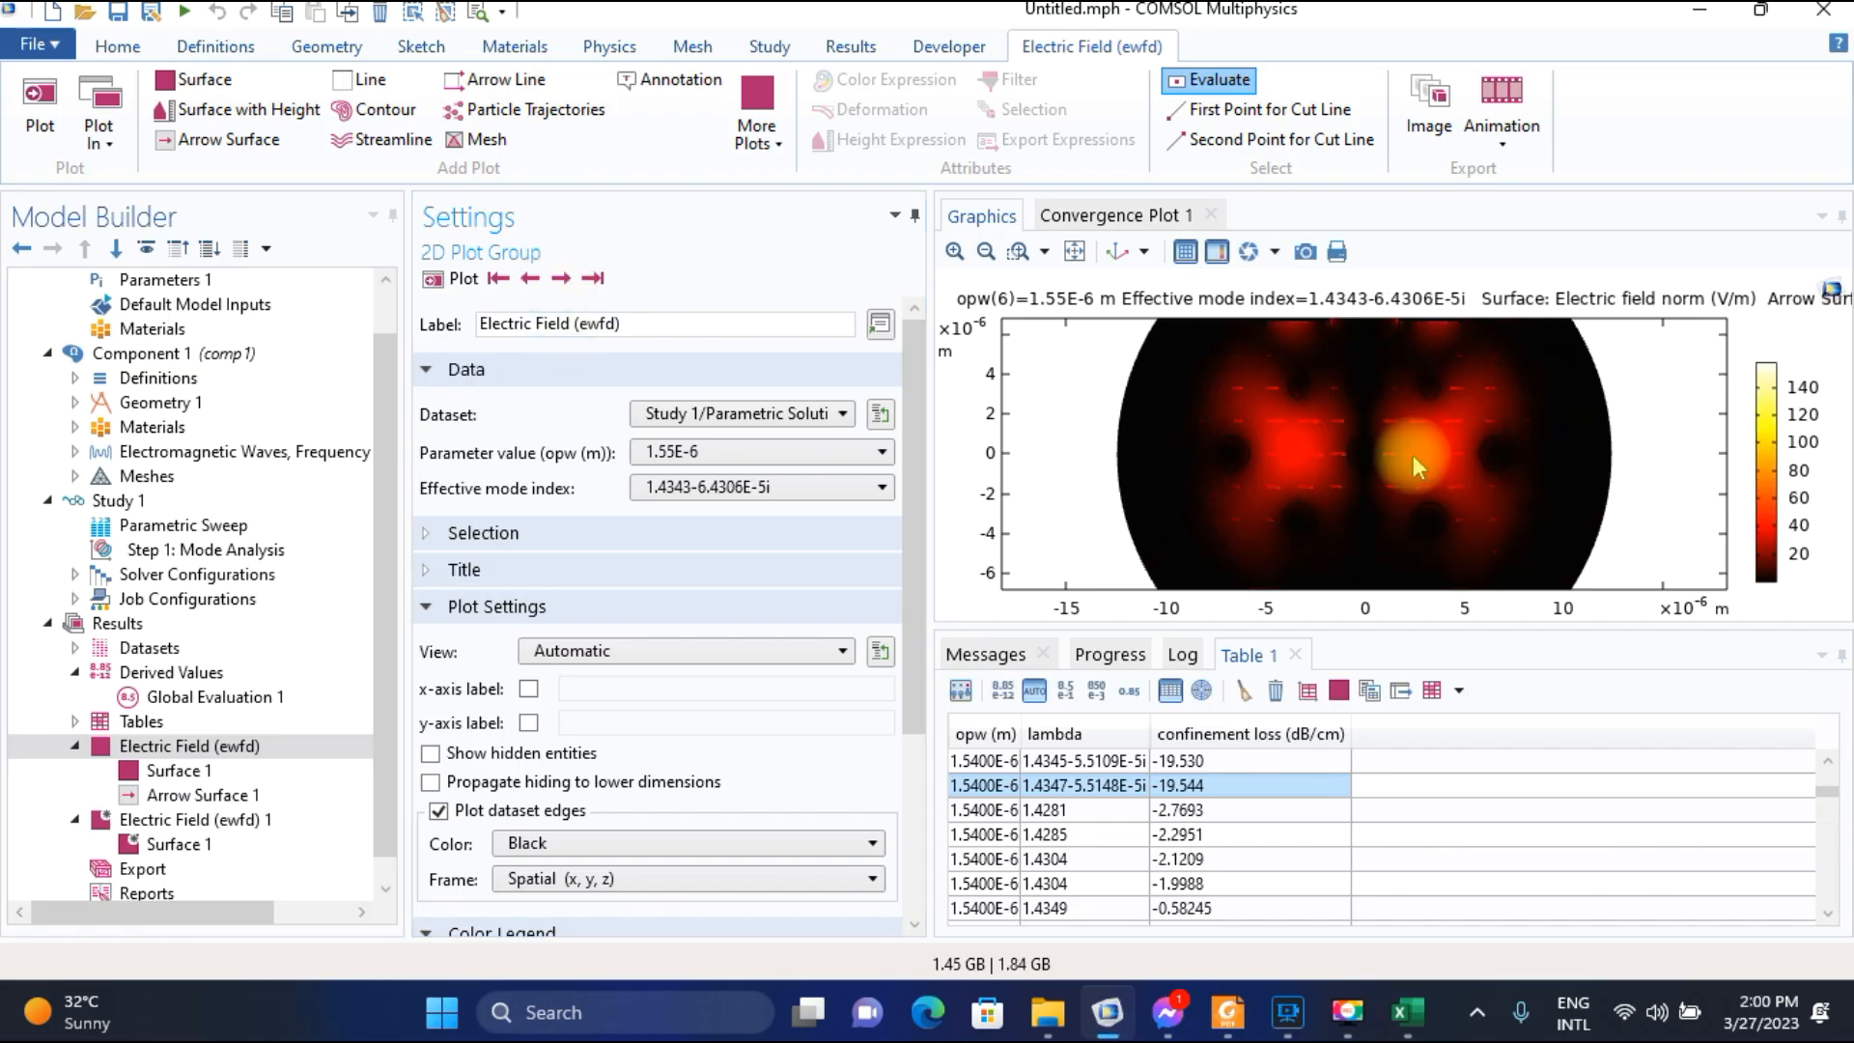
pyautogui.click(530, 279)
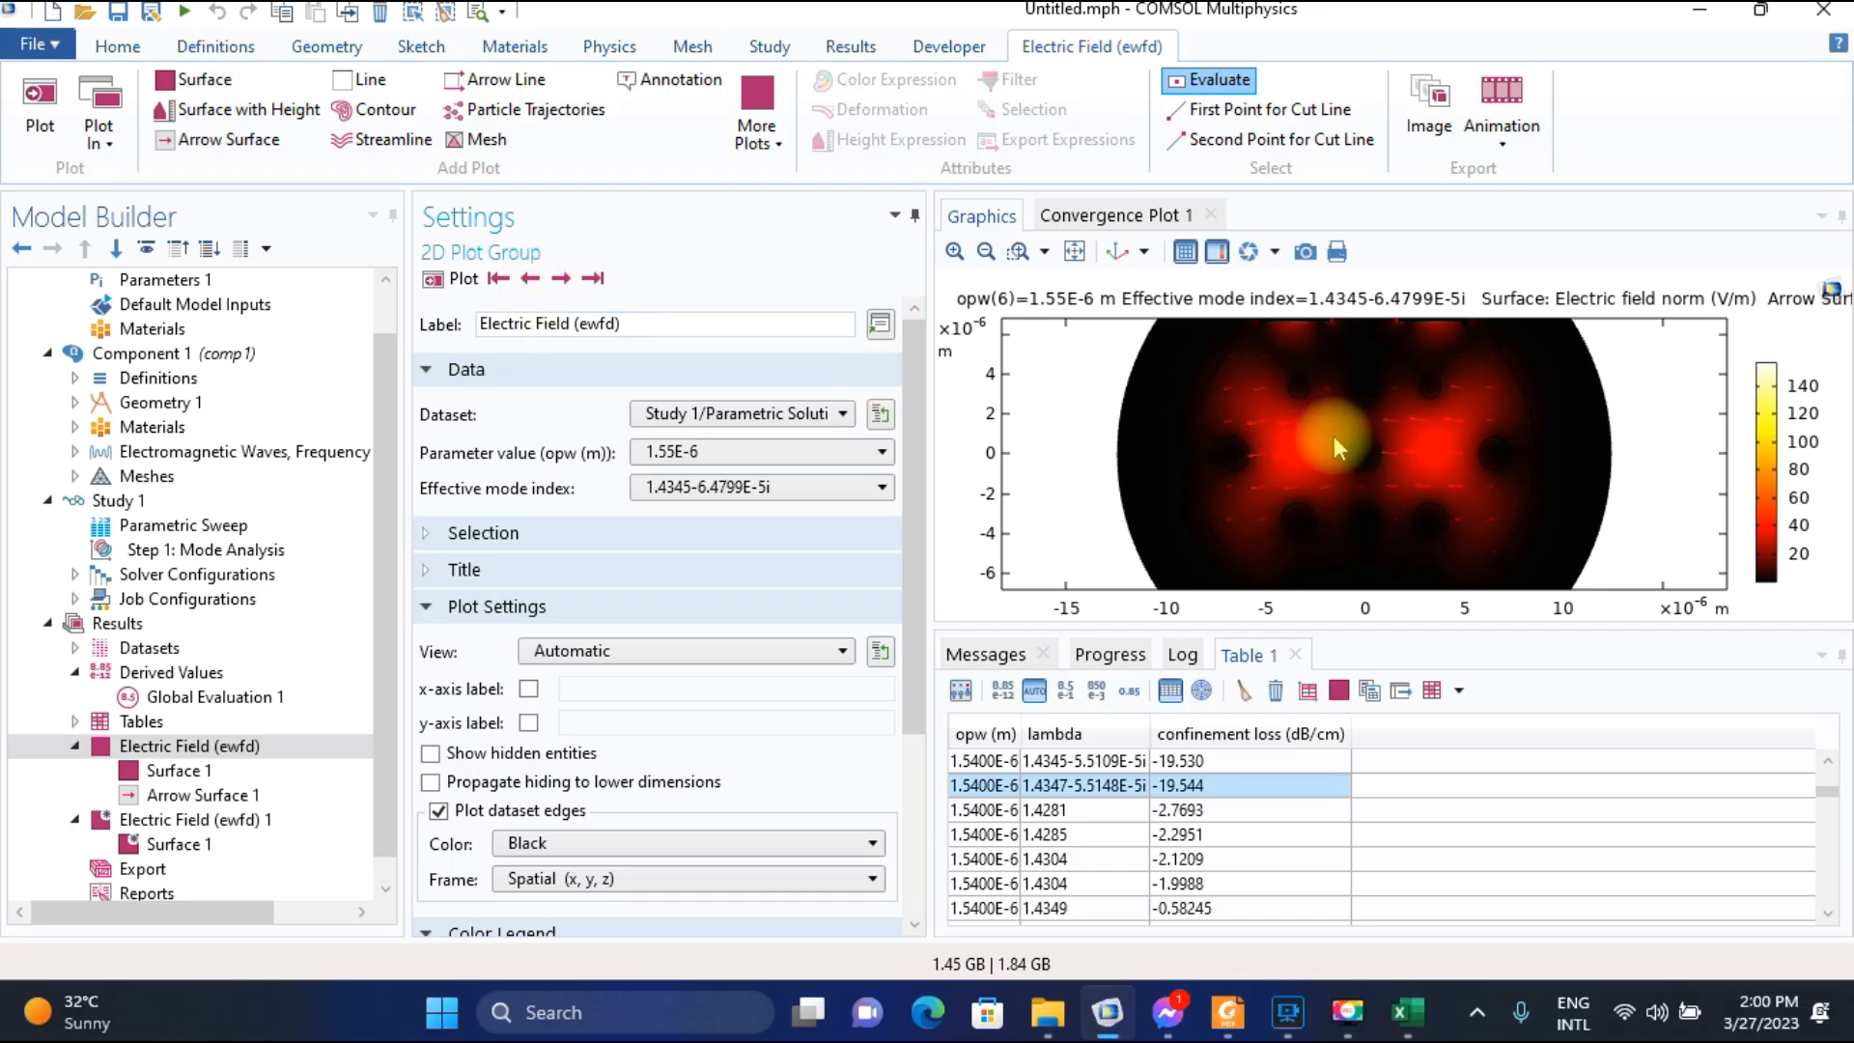
# Locate and select the 1.4345-6.4799E-5i row for 1.5500E-6 in the confinement loss table.
pyautogui.scroll(-5, 1156, 832)
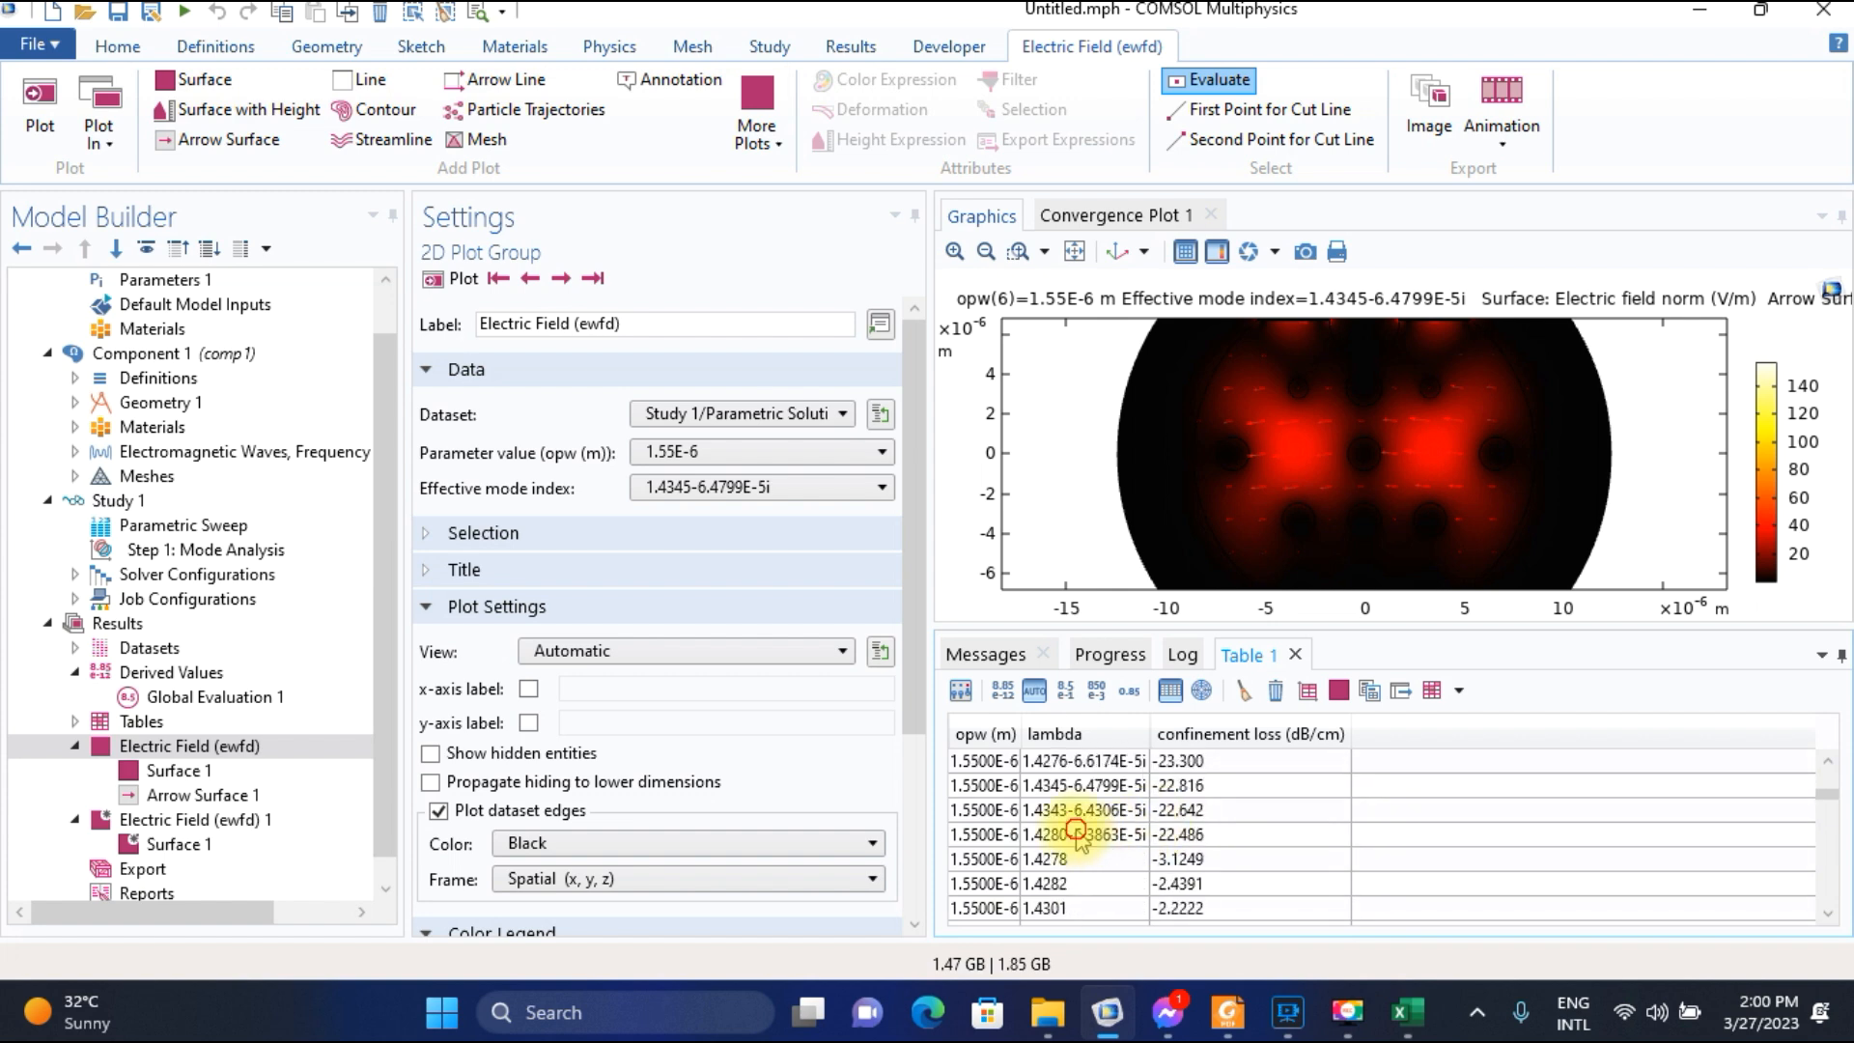
pyautogui.click(1093, 834)
pyautogui.click(1071, 788)
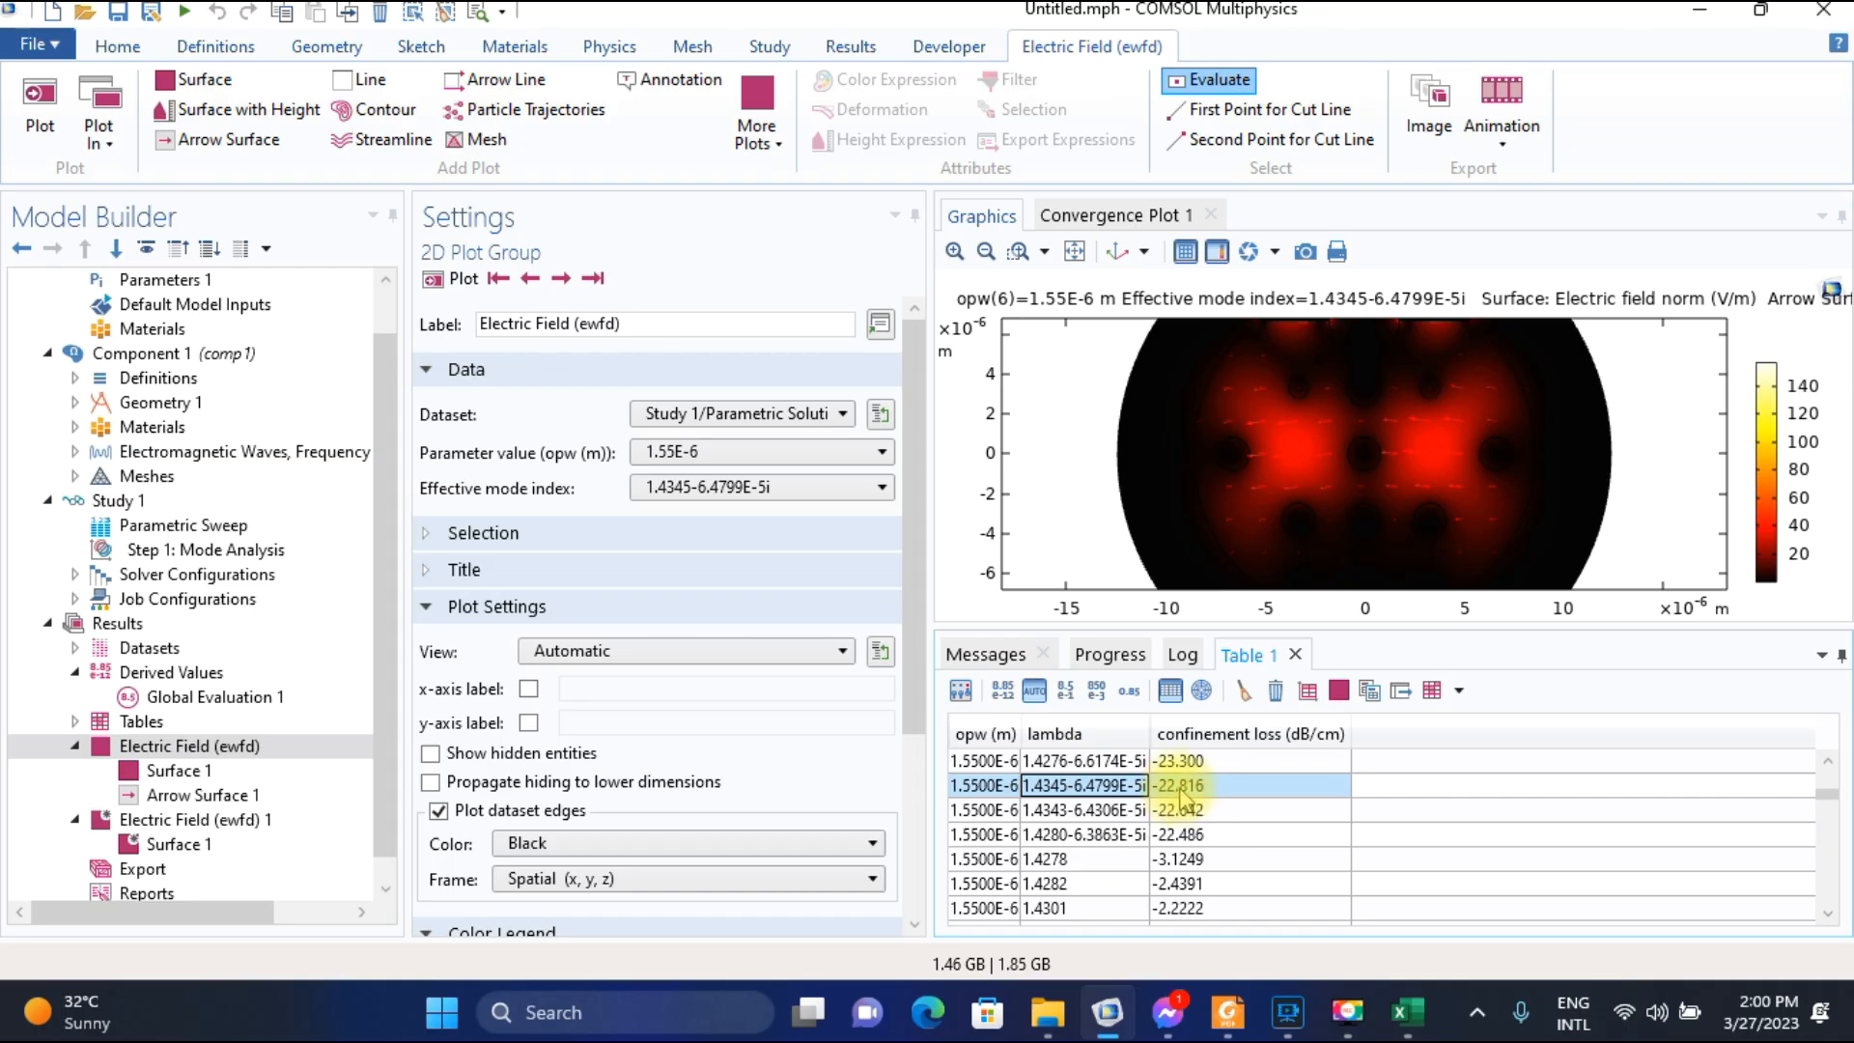
# Switch to the Excel worksheet and enter 22.816 as the confinement loss for wavelength 1.55.
pyautogui.click(1408, 1011)
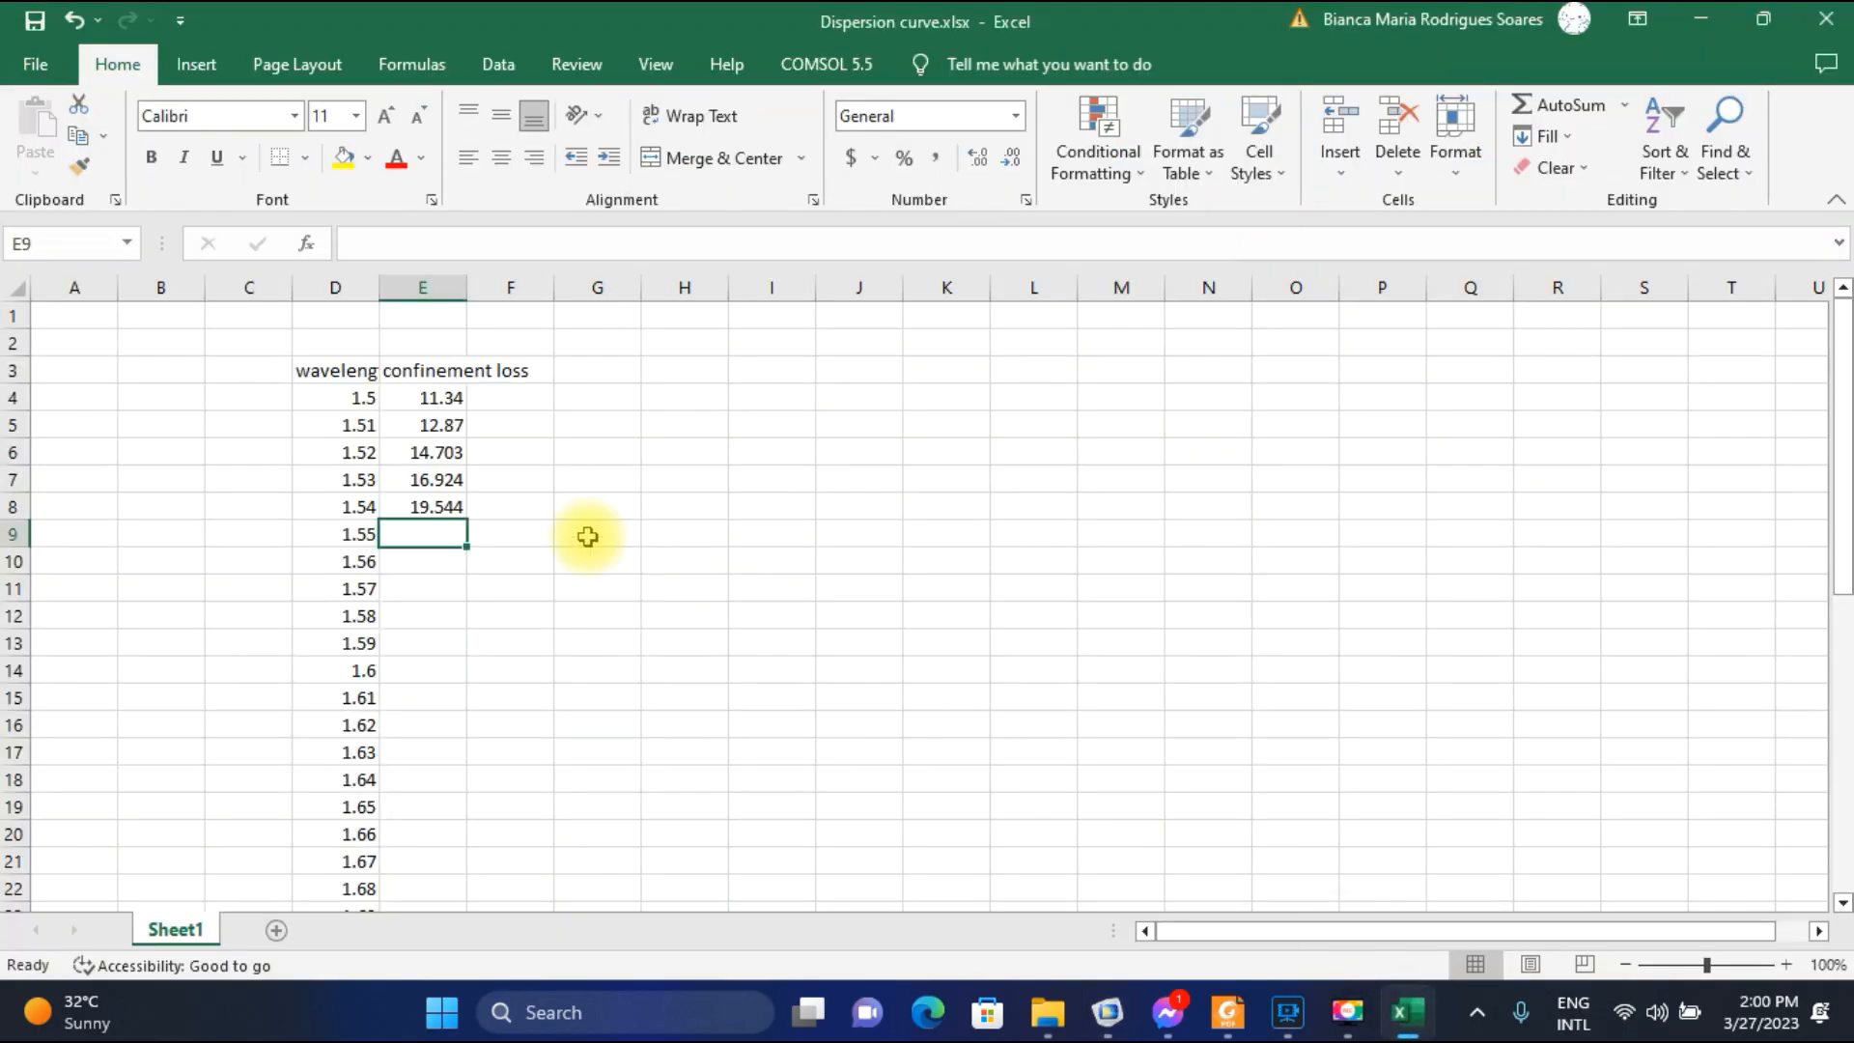
pyautogui.write('22')
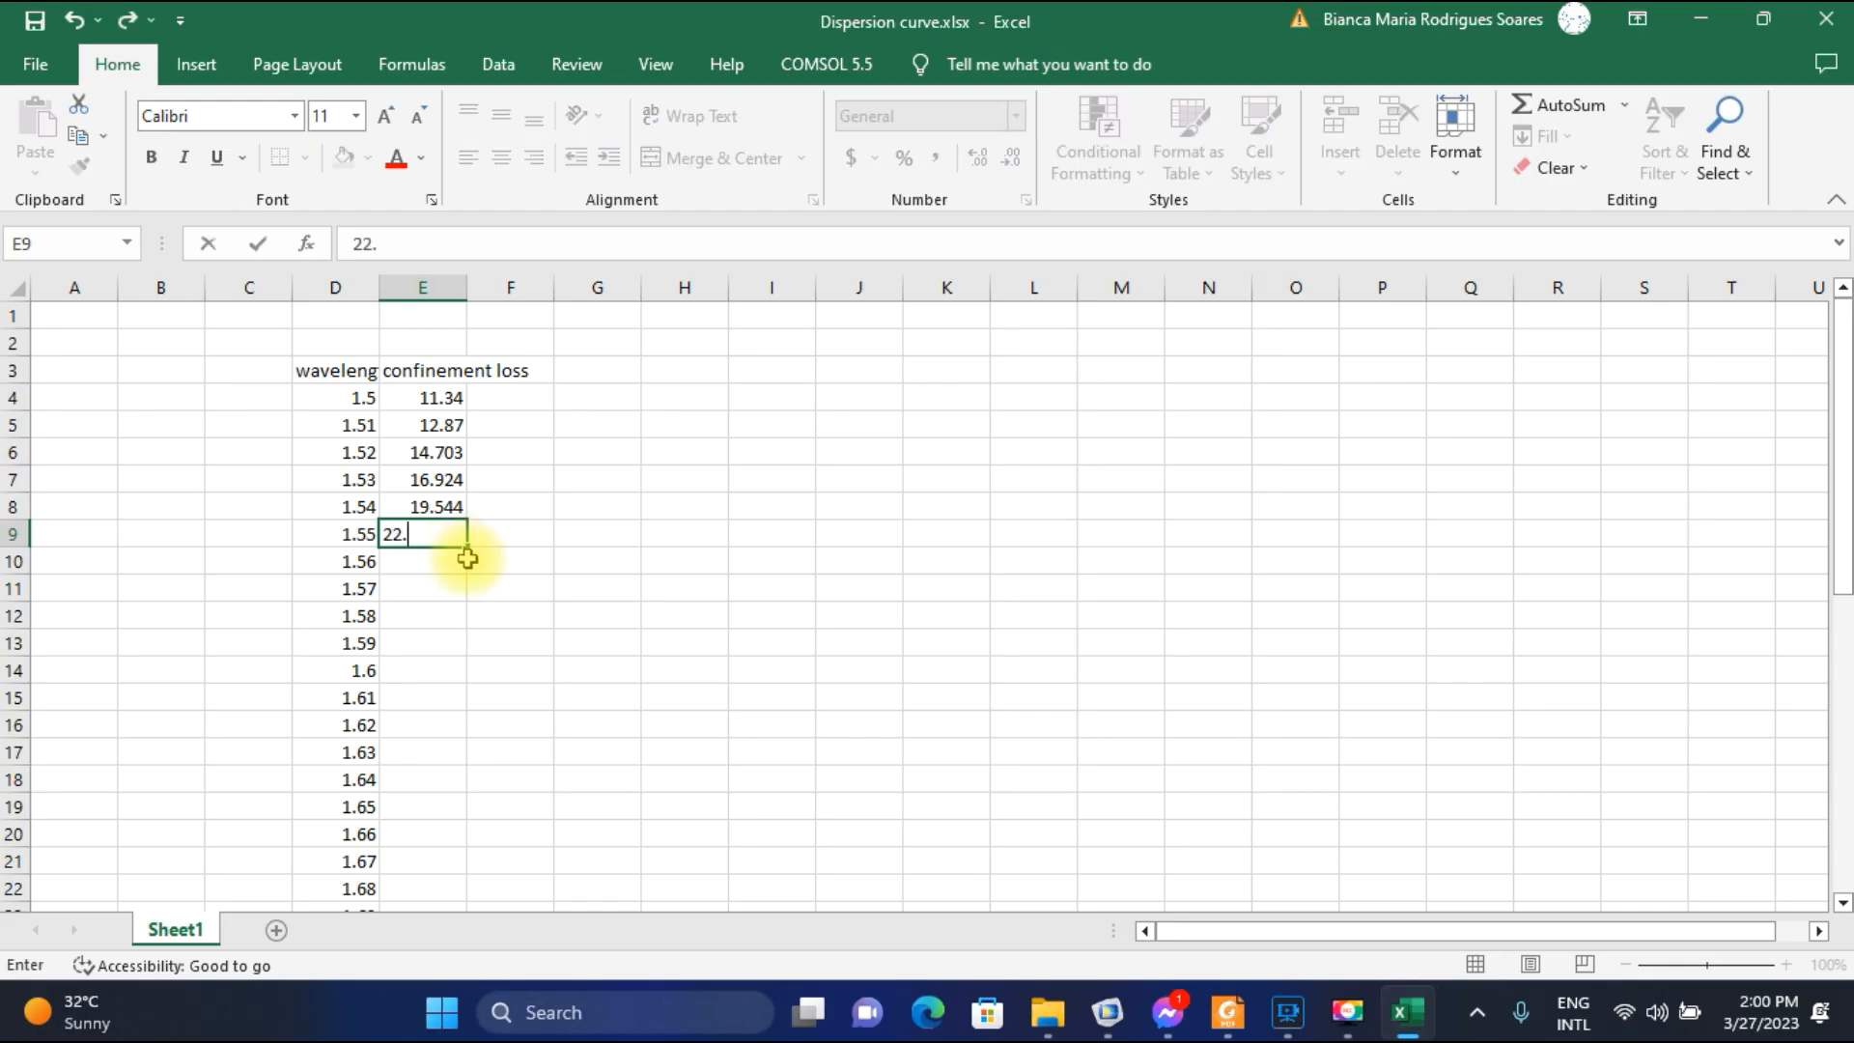
pyautogui.write('.816')
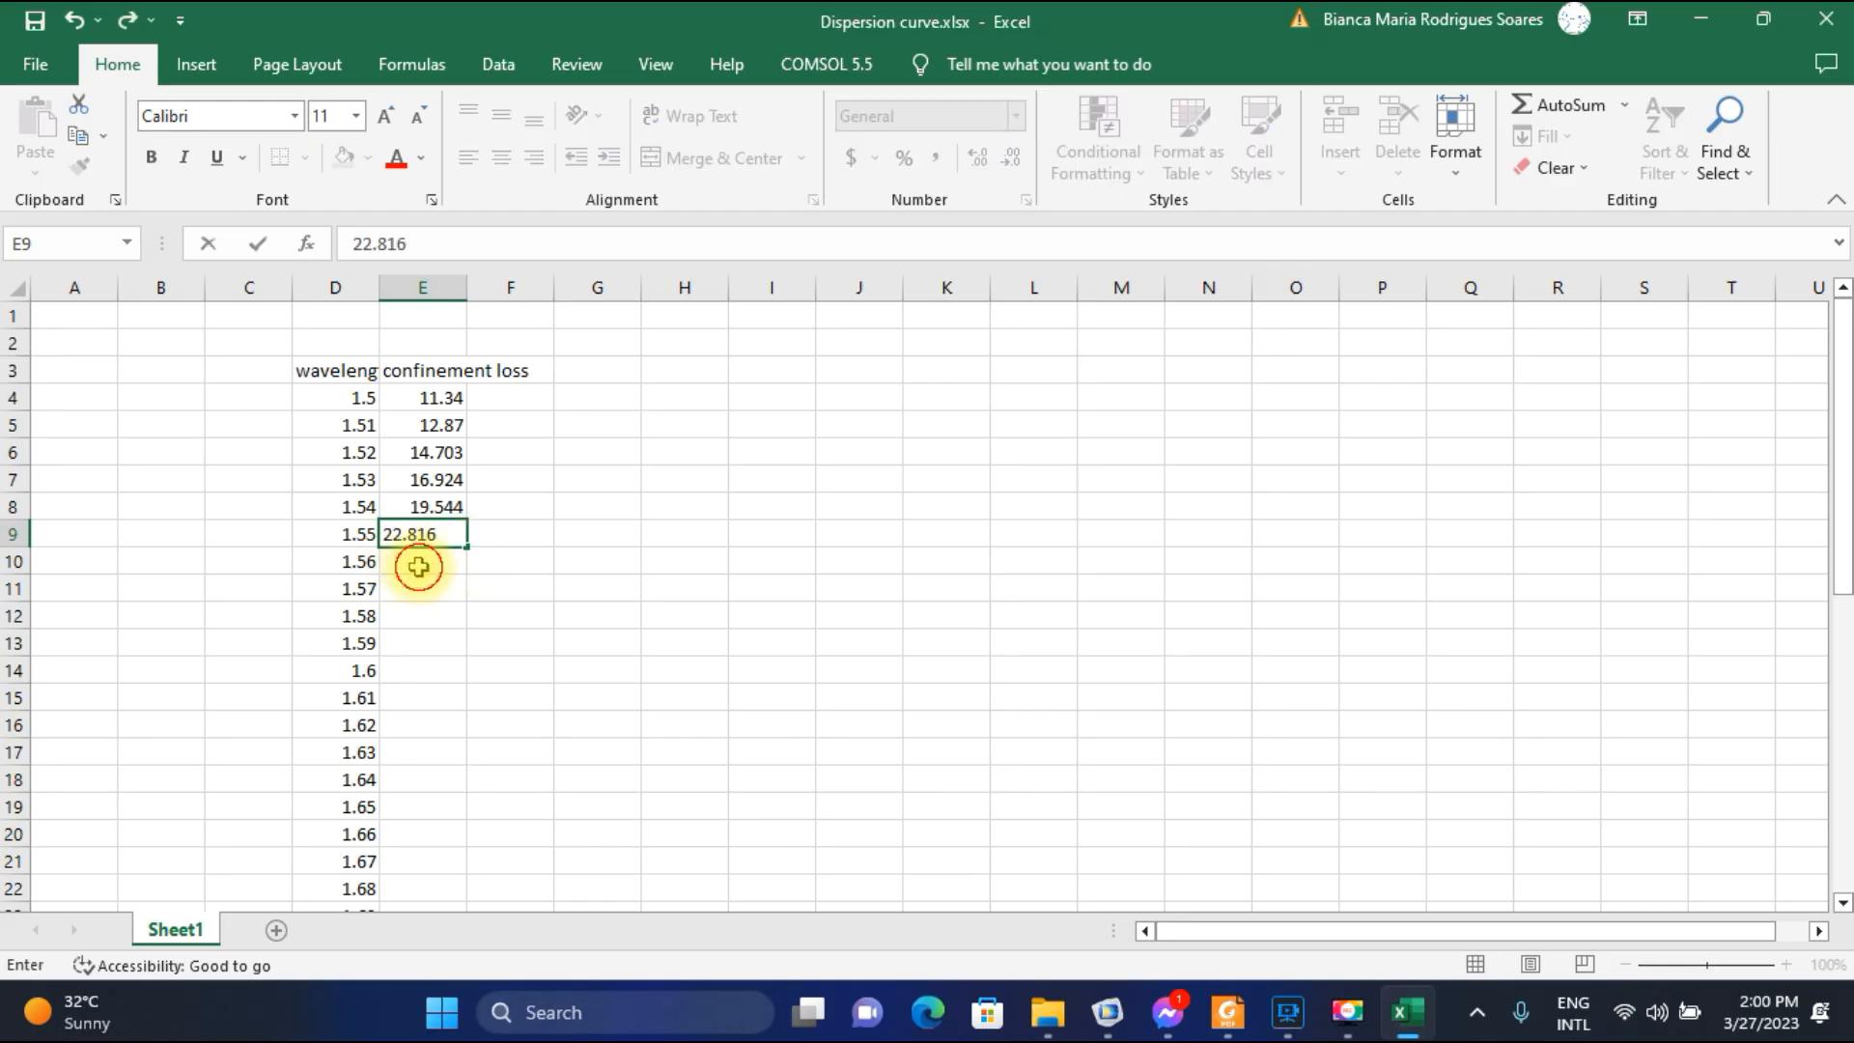
pyautogui.press('Return')
# Return to COMSOL, plot the electric field for parameter value 1.56E-6, and browse the modes to 1.4342-7.6524E-5i.
pyautogui.click(1110, 1014)
pyautogui.click(745, 452)
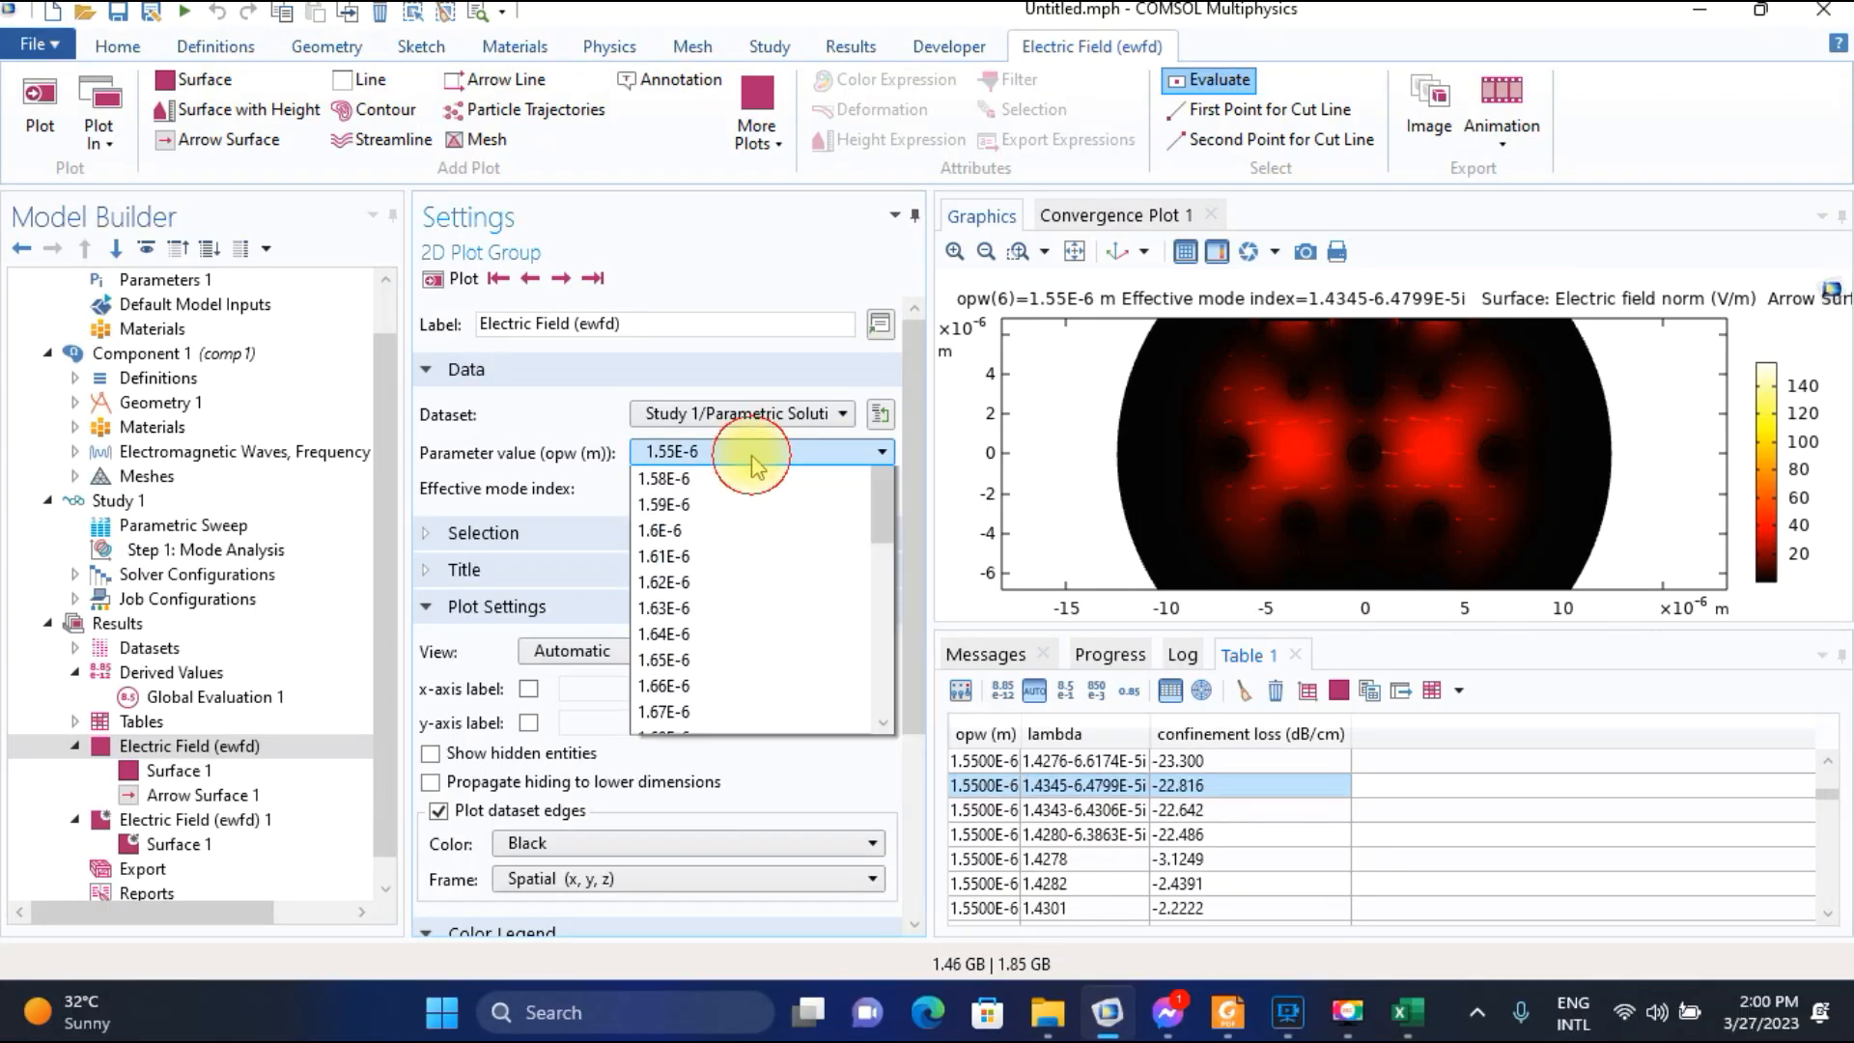
pyautogui.click(701, 502)
pyautogui.click(460, 280)
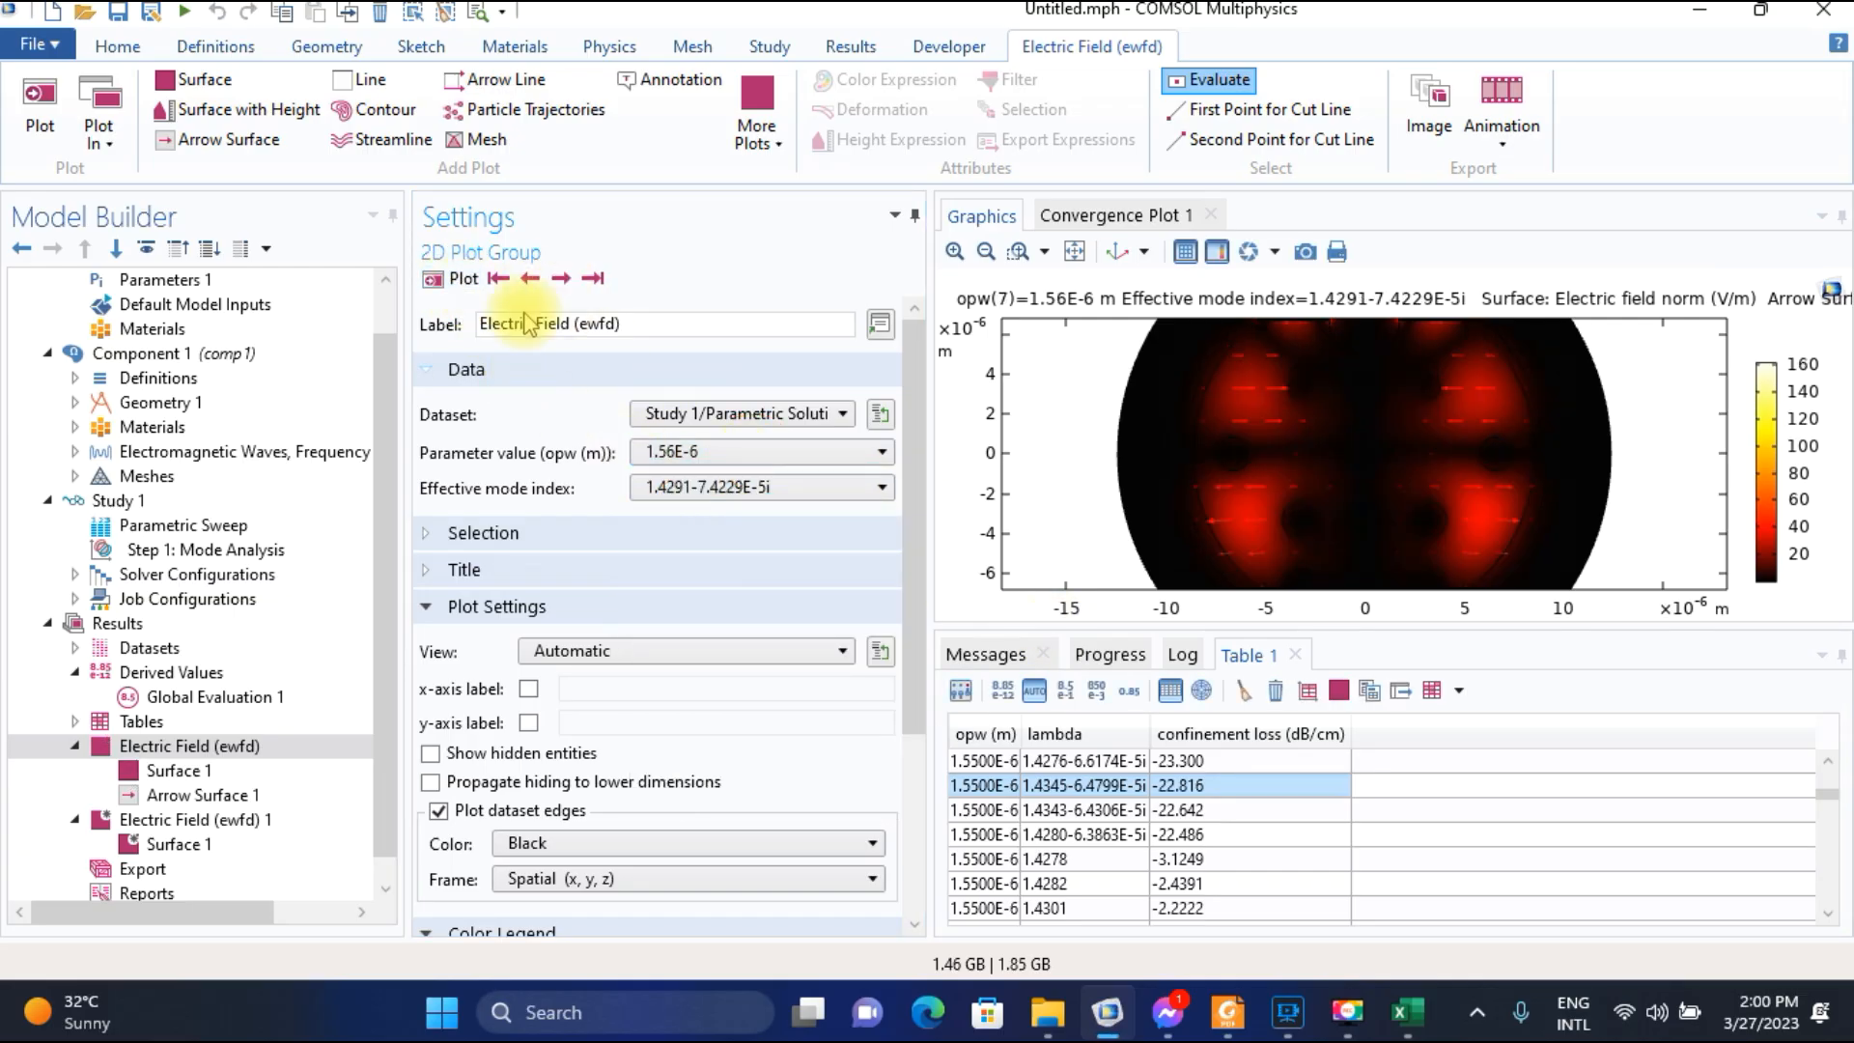
pyautogui.click(537, 279)
pyautogui.click(539, 279)
pyautogui.click(539, 279)
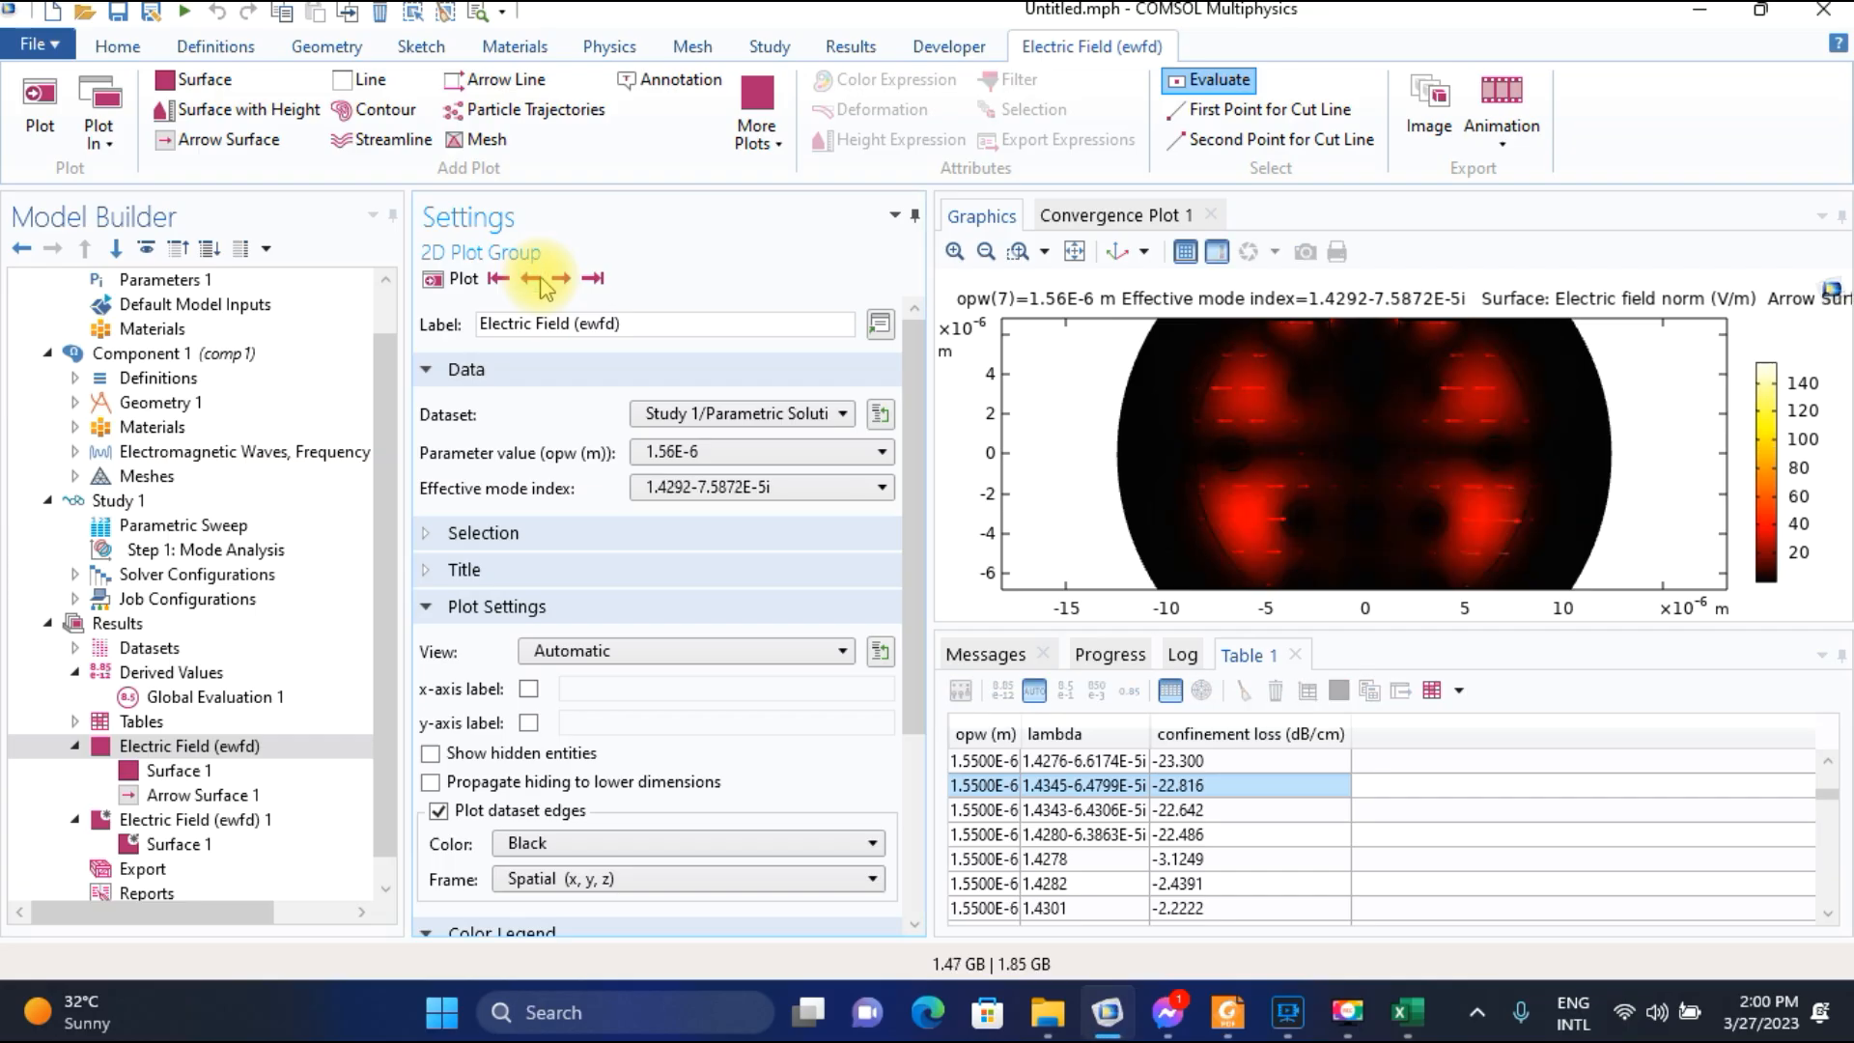
pyautogui.click(539, 279)
pyautogui.click(562, 279)
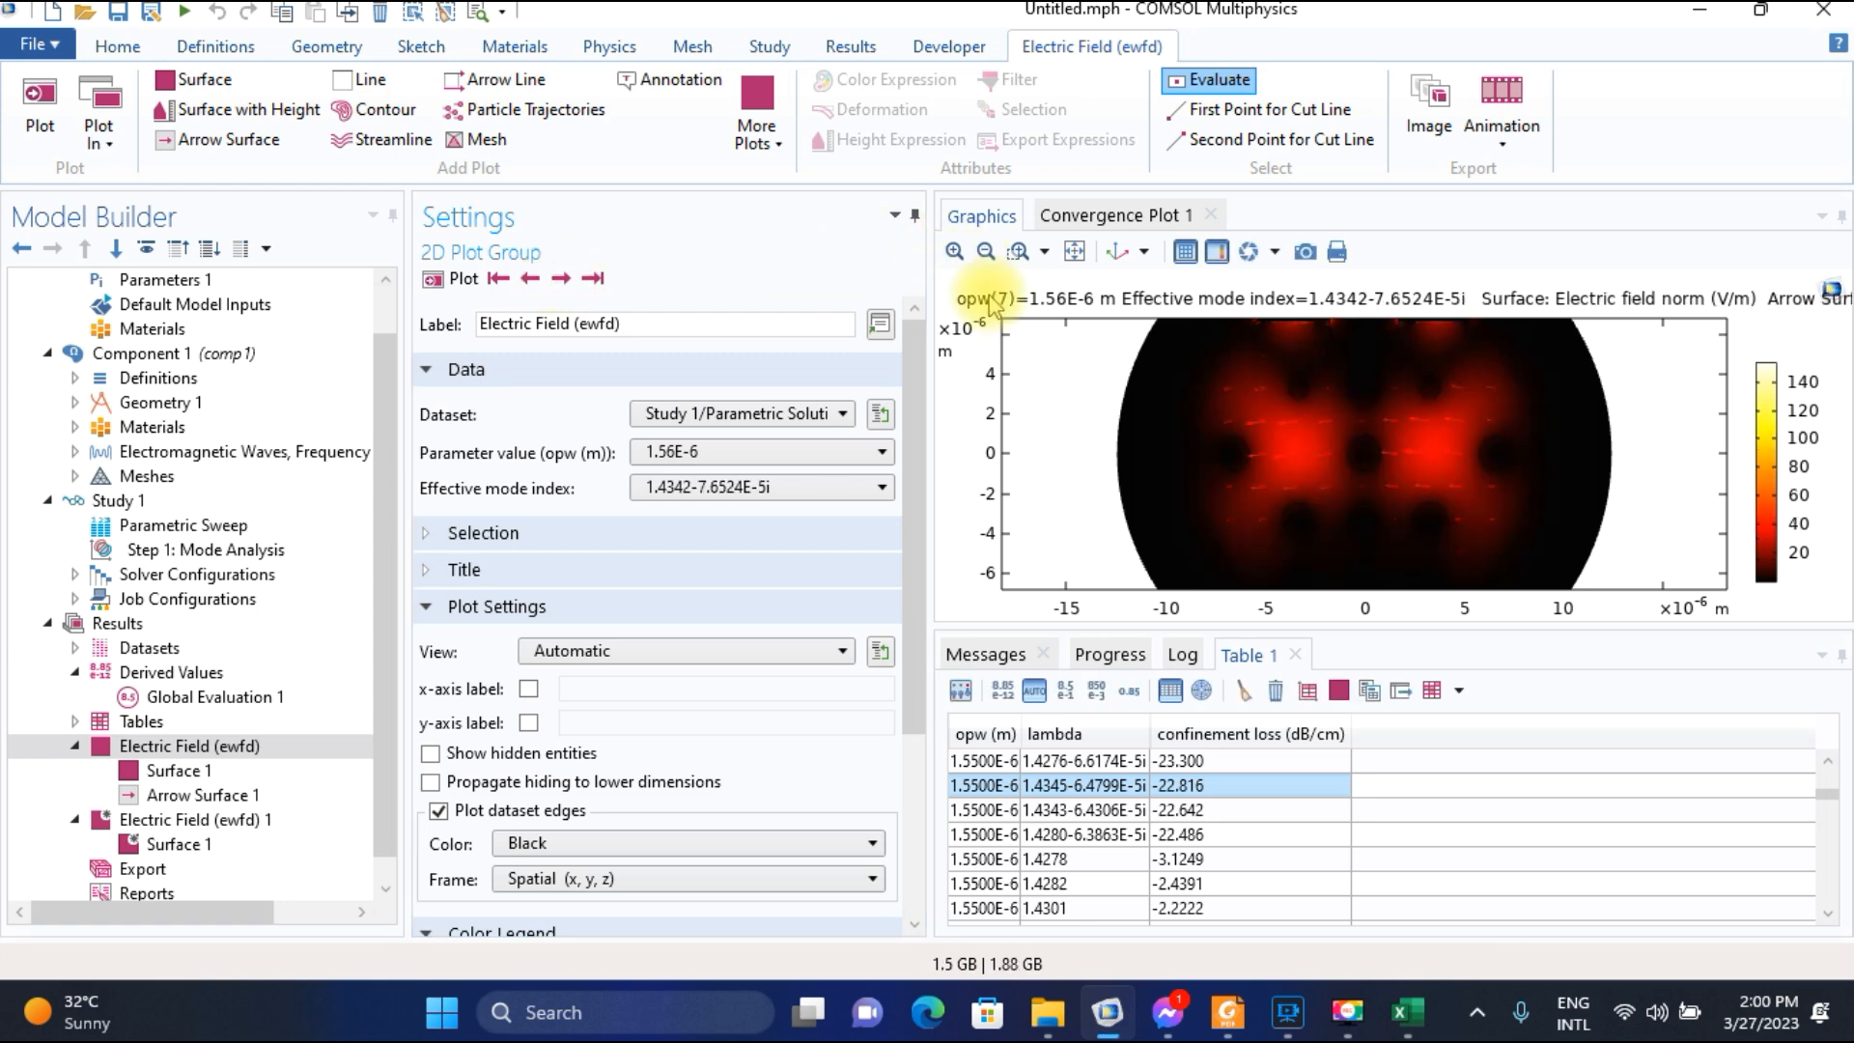
# Locate and select the 1.4342-7.6524E-5i row for 1.5600E-6 in the confinement loss table.
pyautogui.scroll(-5, 1072, 868)
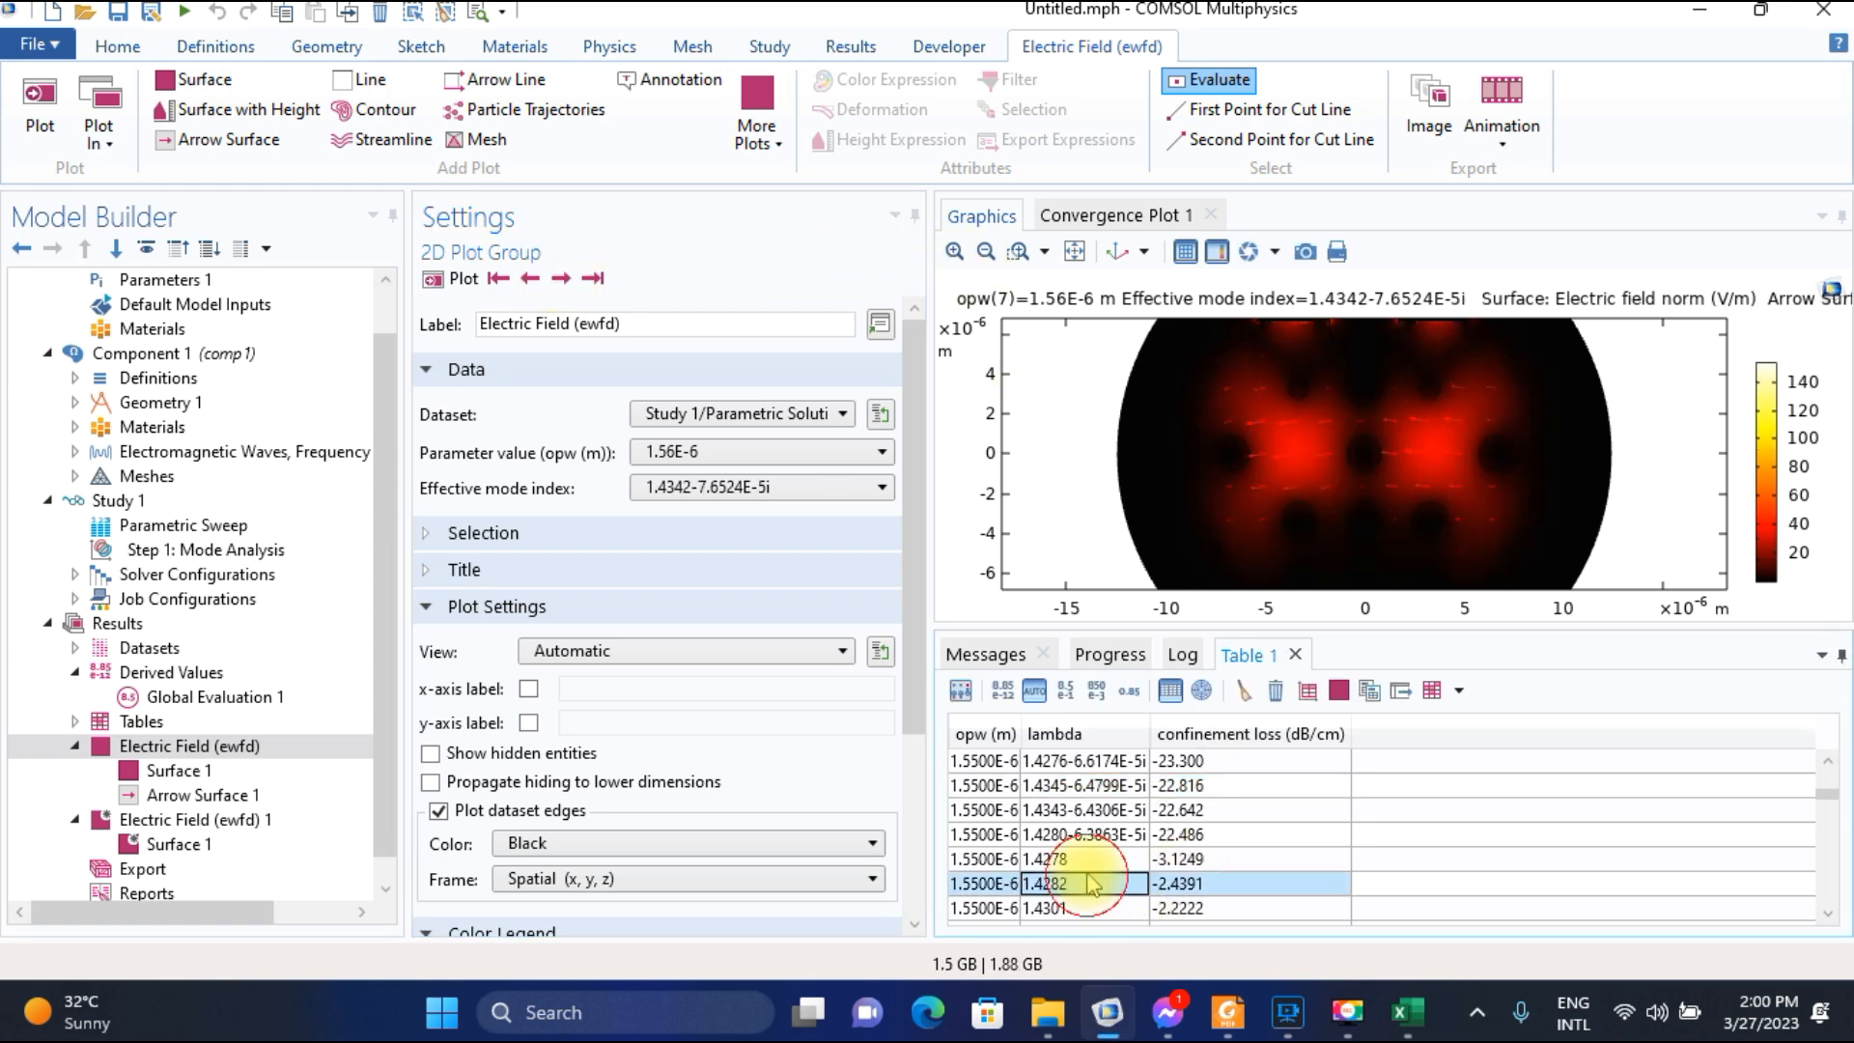
pyautogui.scroll(-1, 1089, 881)
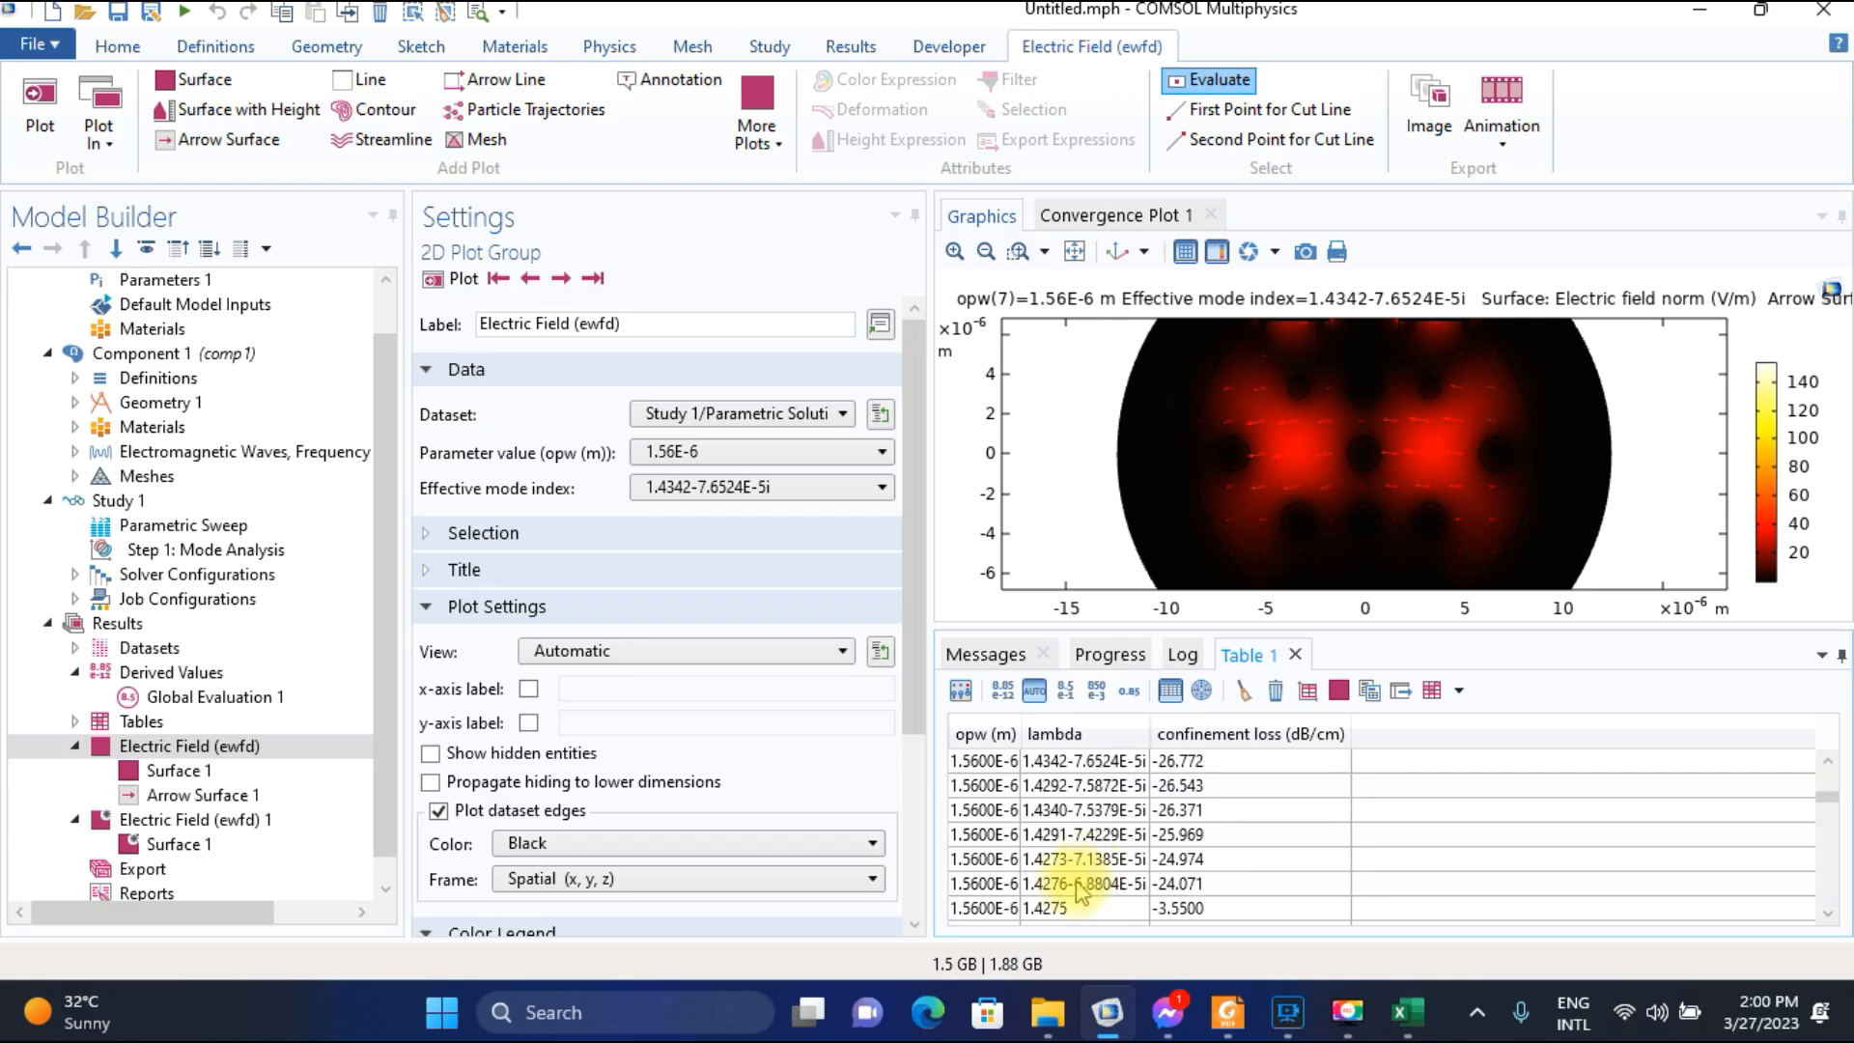
pyautogui.click(1069, 884)
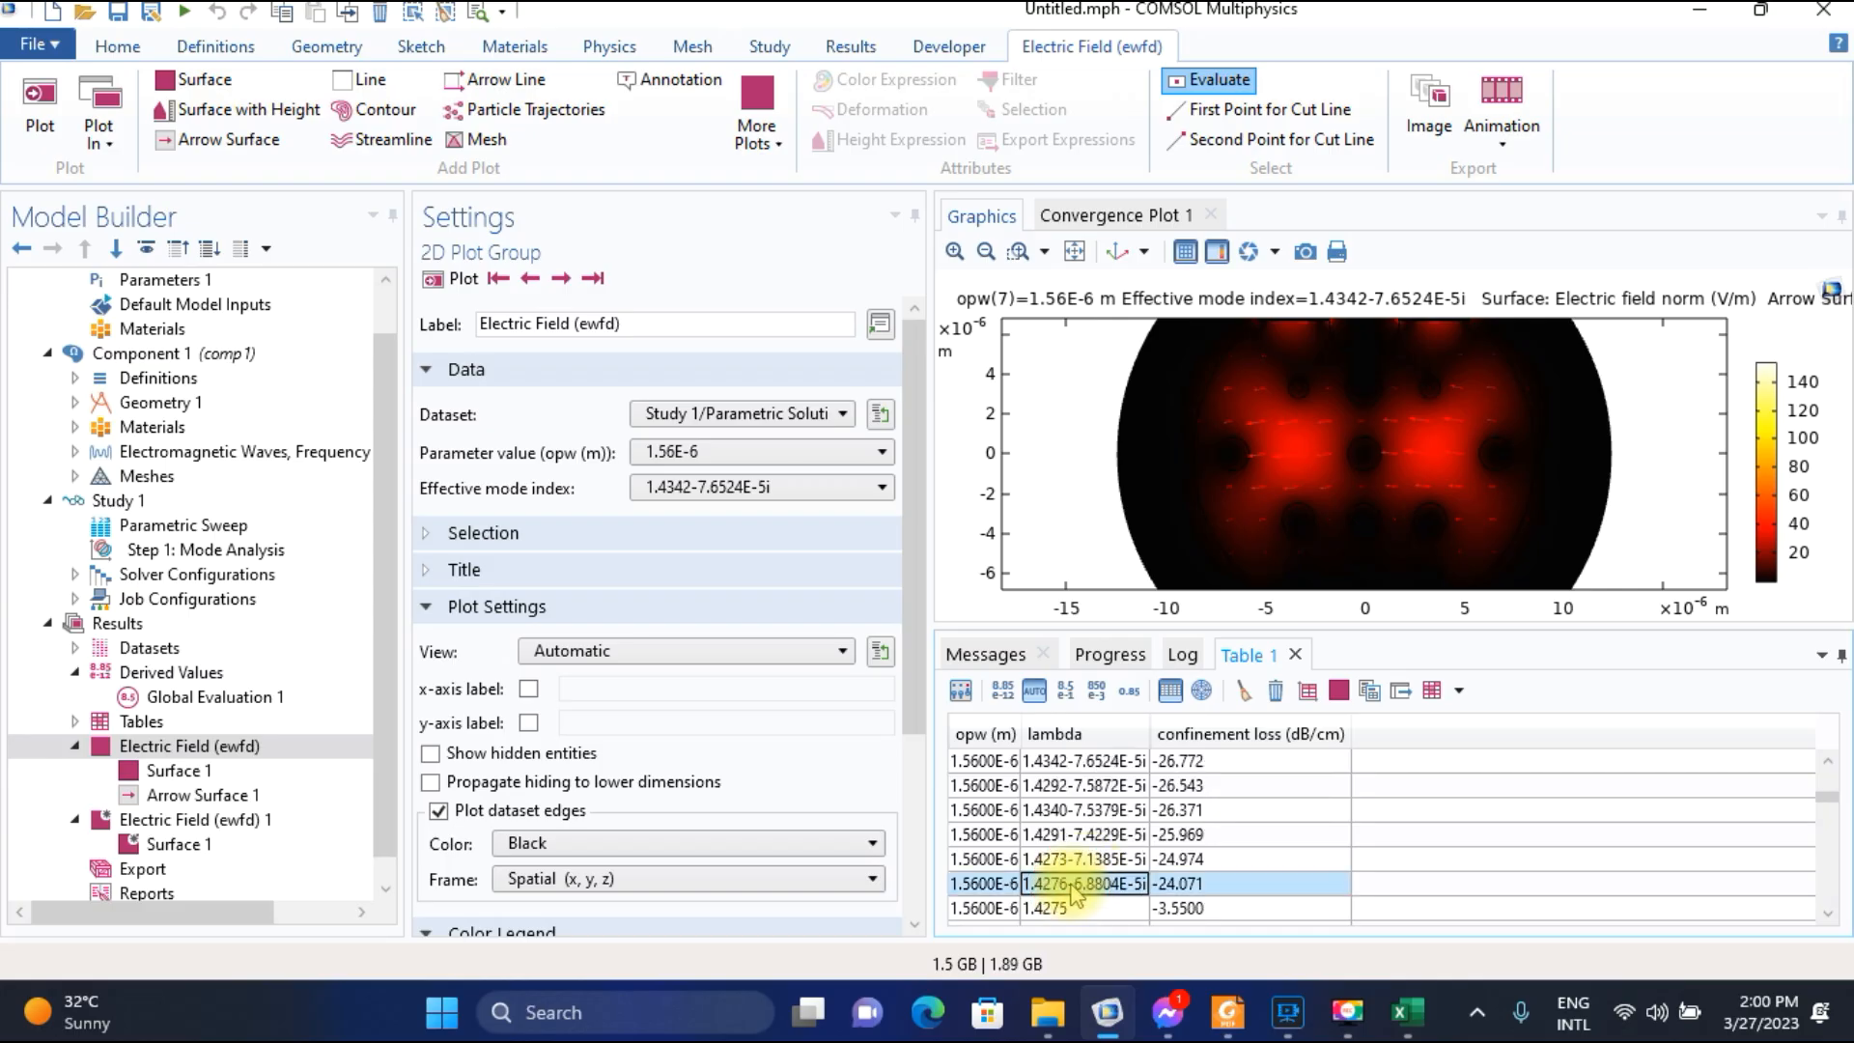
pyautogui.click(1062, 763)
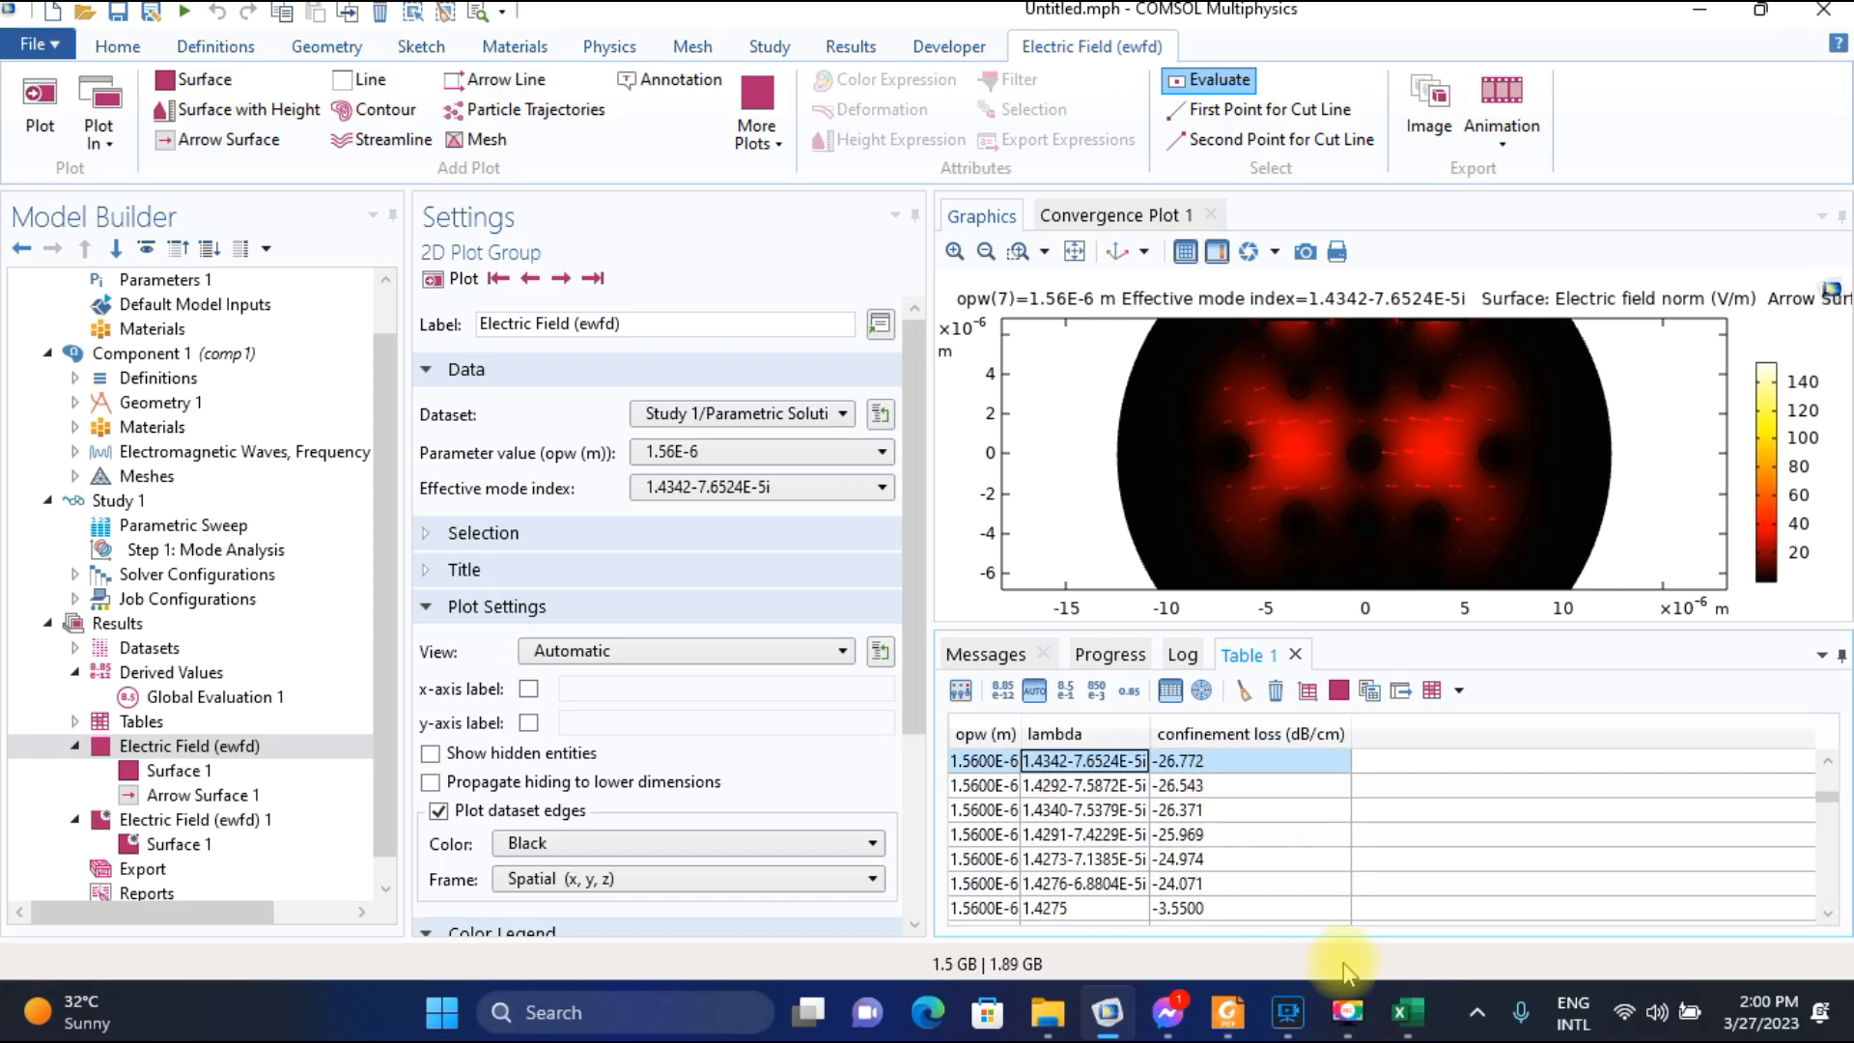
# Switch to the Excel worksheet and enter 26.772 as the confinement loss for wavelength 1.56.
pyautogui.click(1402, 1011)
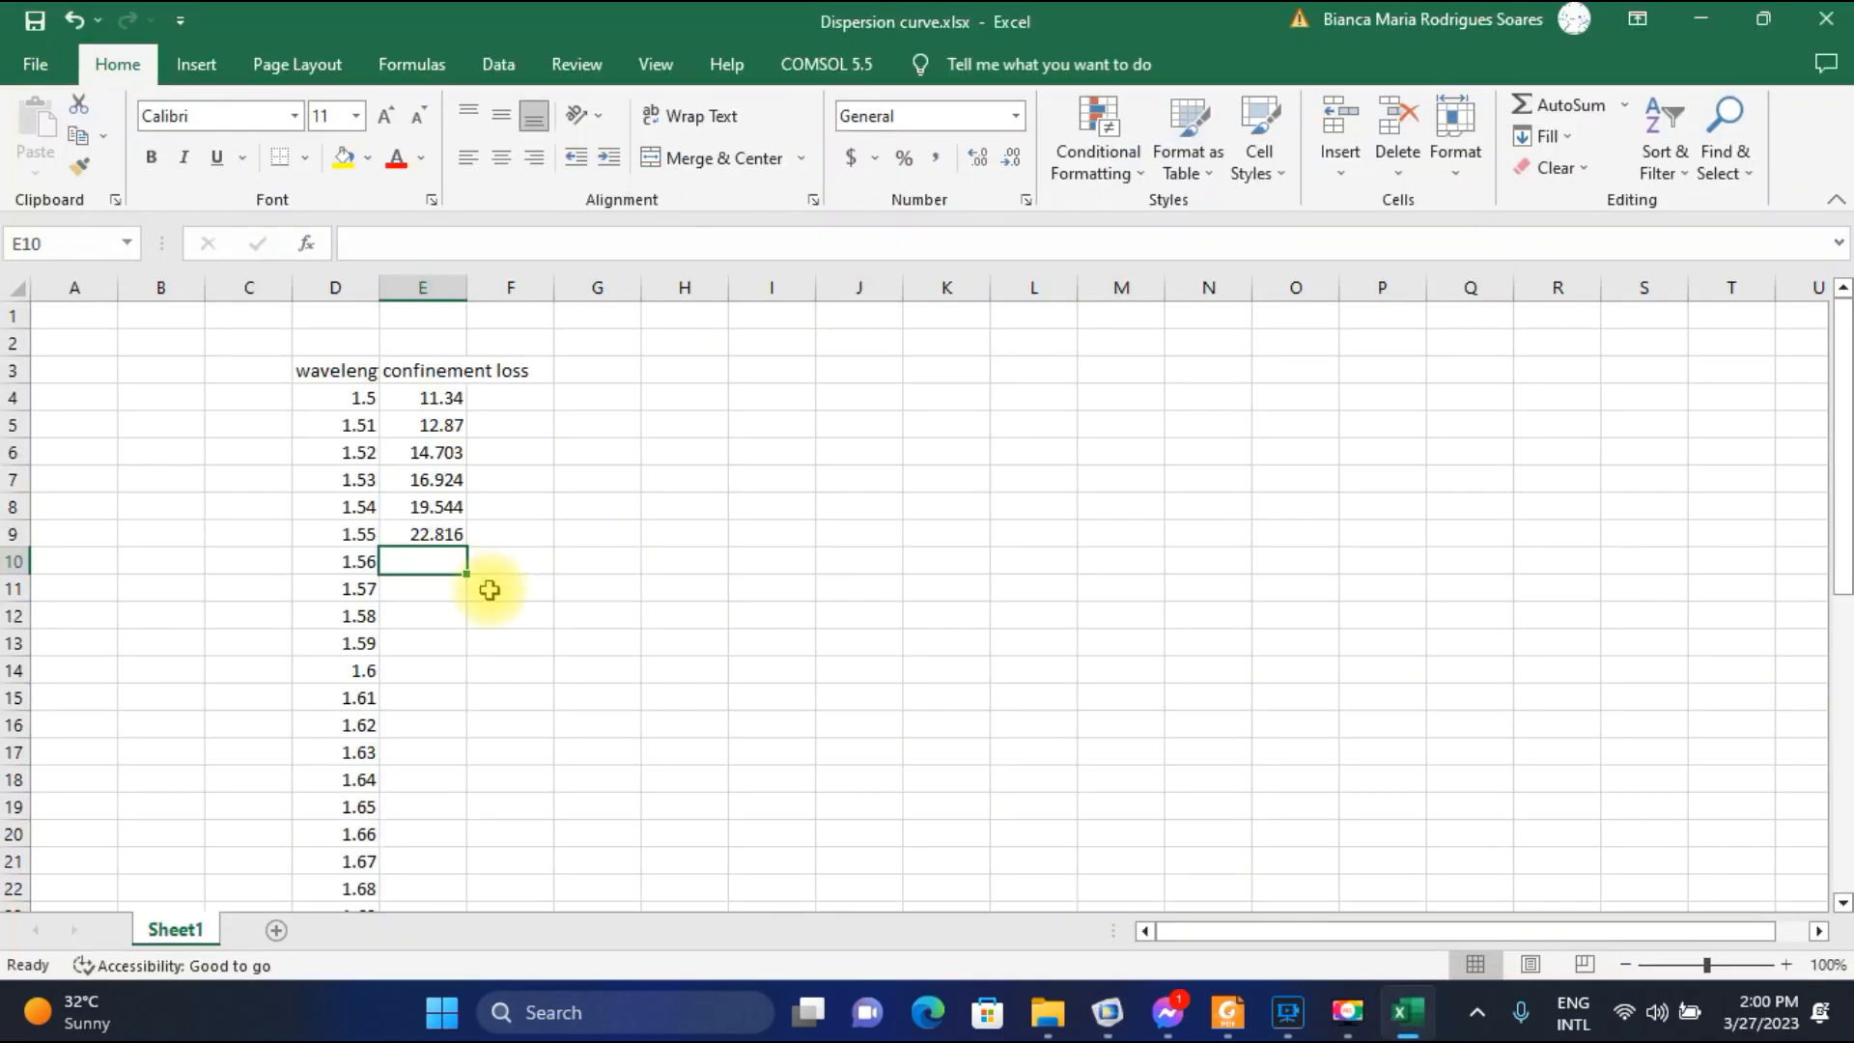
pyautogui.write('26.772')
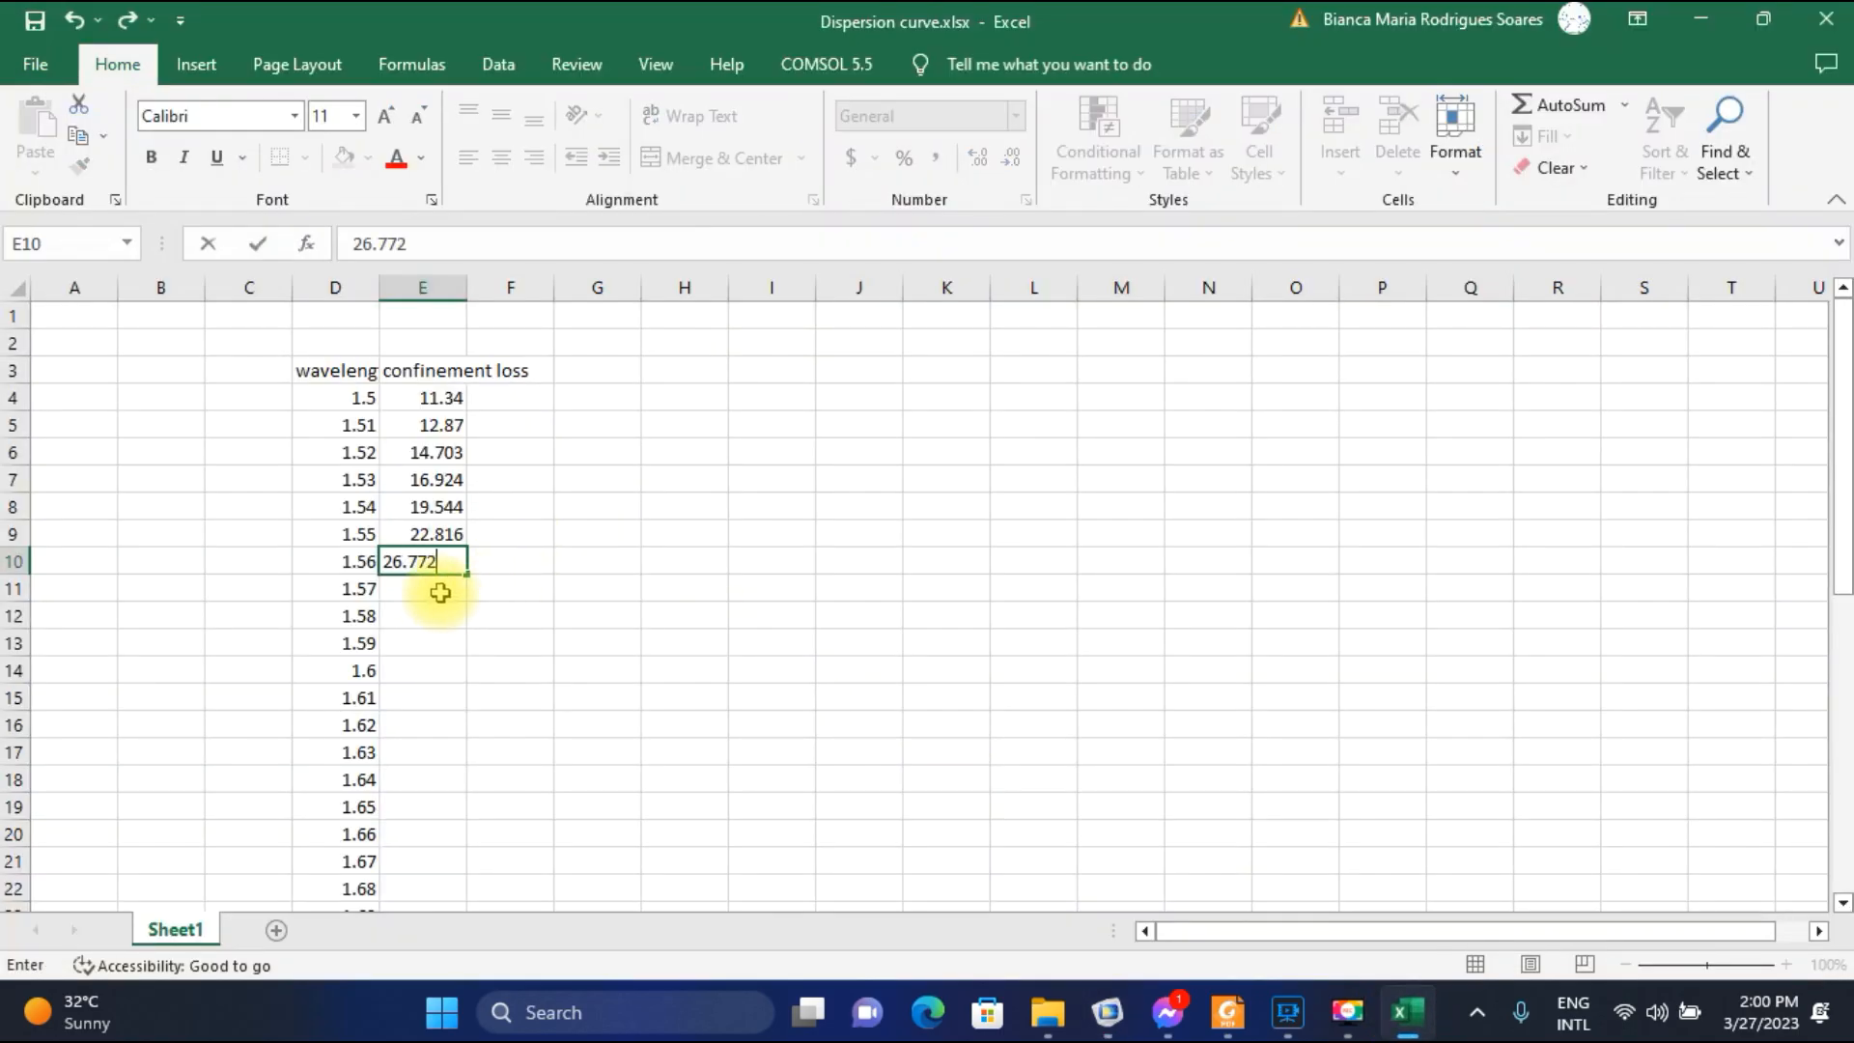
pyautogui.press('Return')
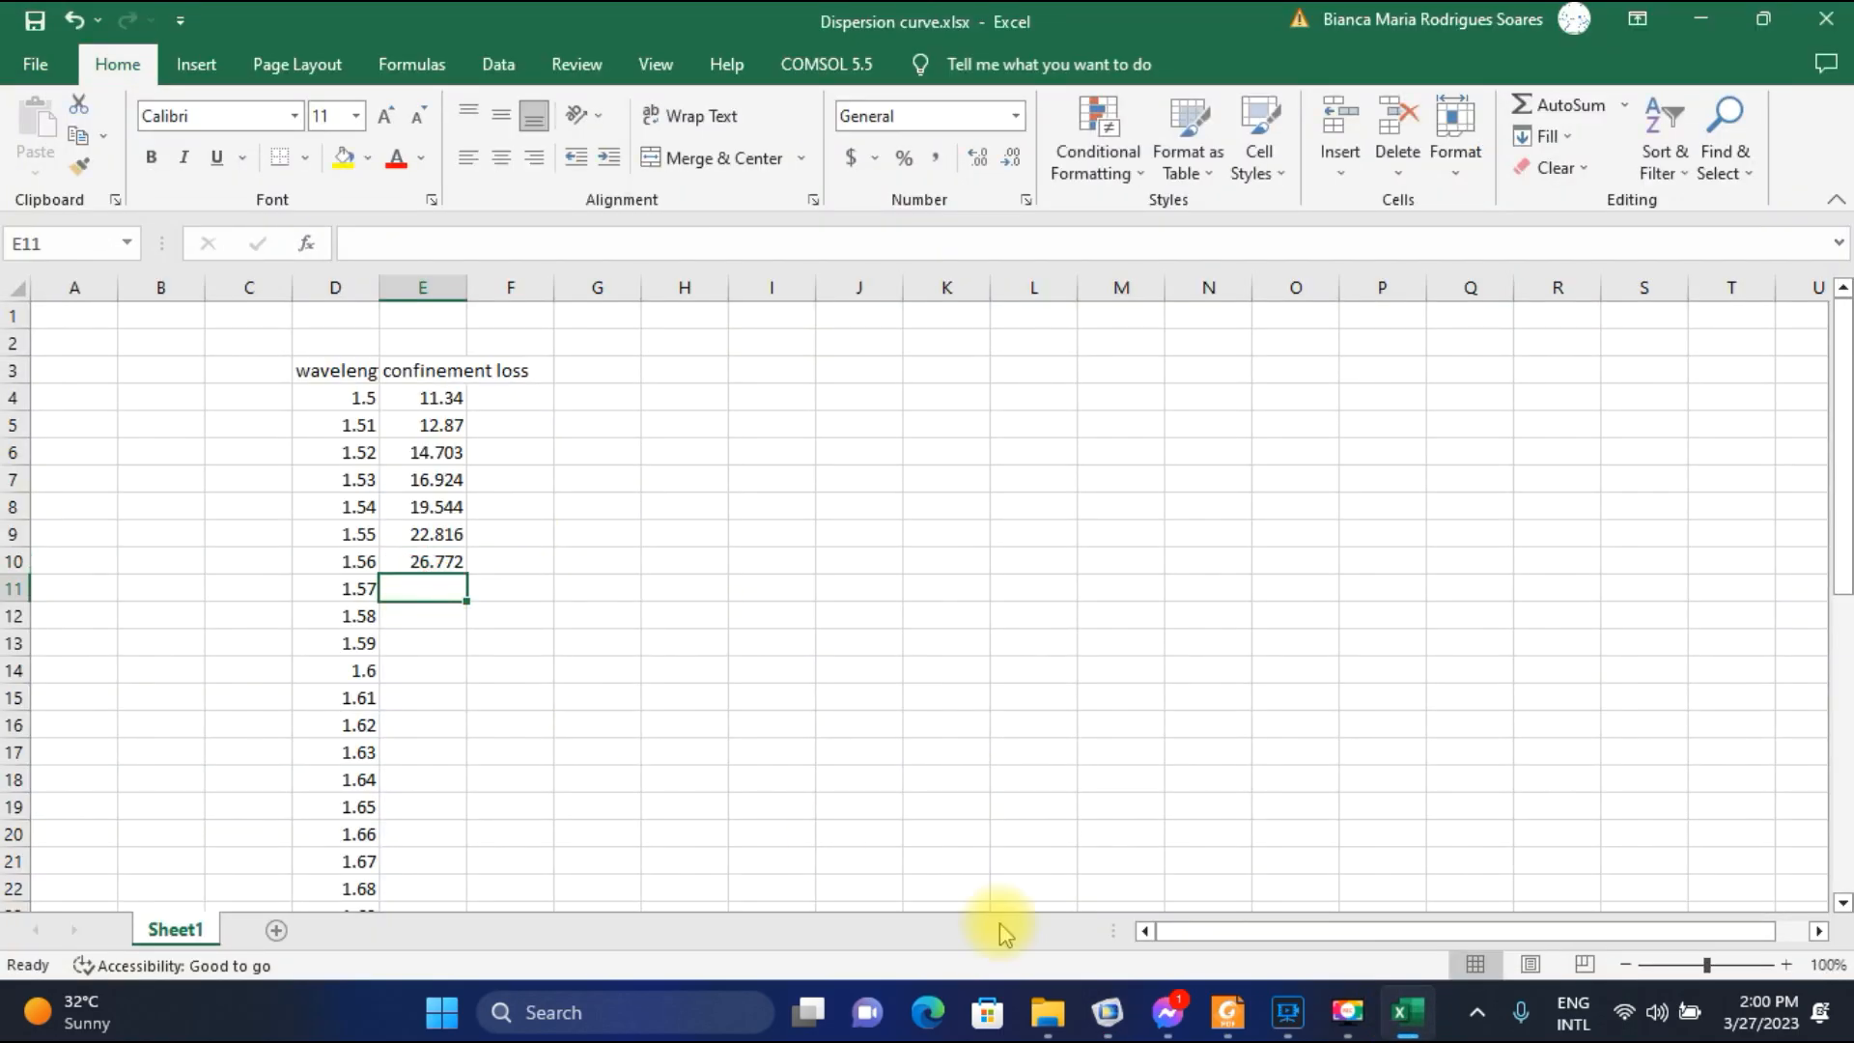
# In COMSOL, plot the field for parameter value 1.57E-6 and select the 1.4340-9.1168E-5i row in the confinement loss table.
pyautogui.click(1107, 1011)
pyautogui.click(667, 451)
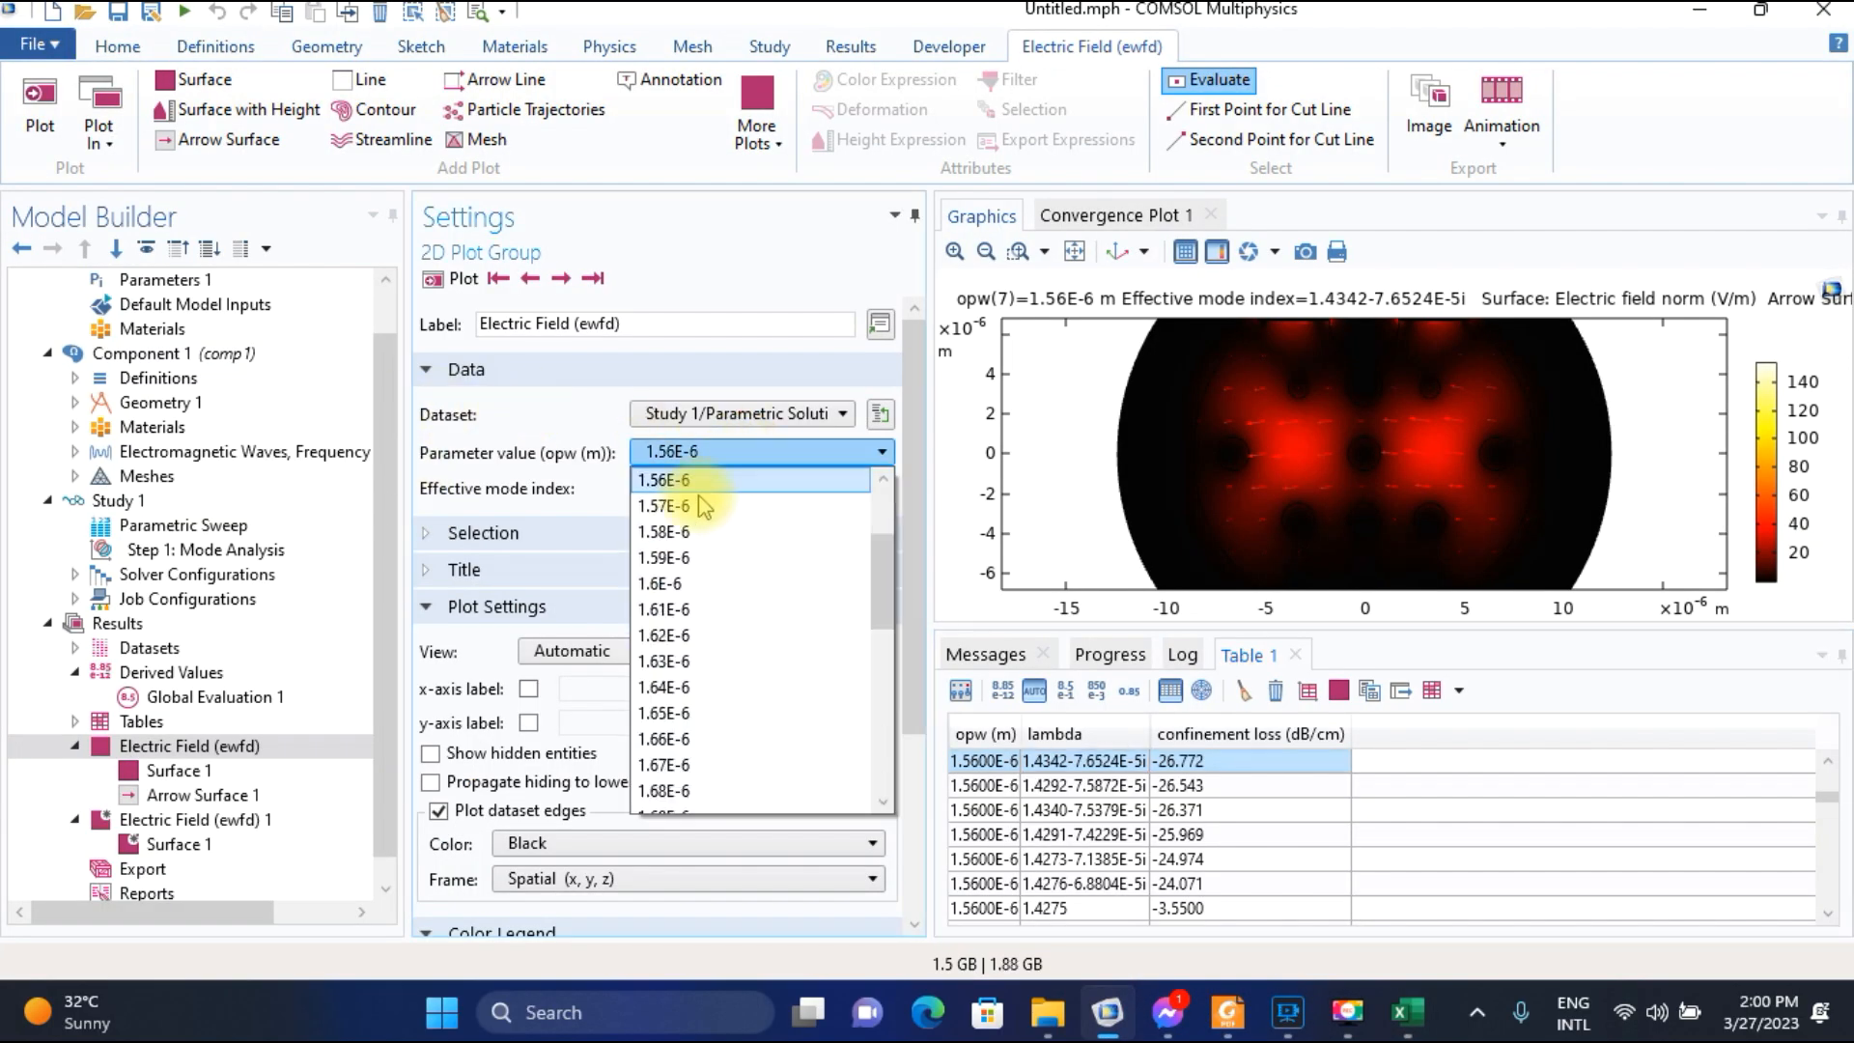
pyautogui.click(688, 507)
pyautogui.click(467, 282)
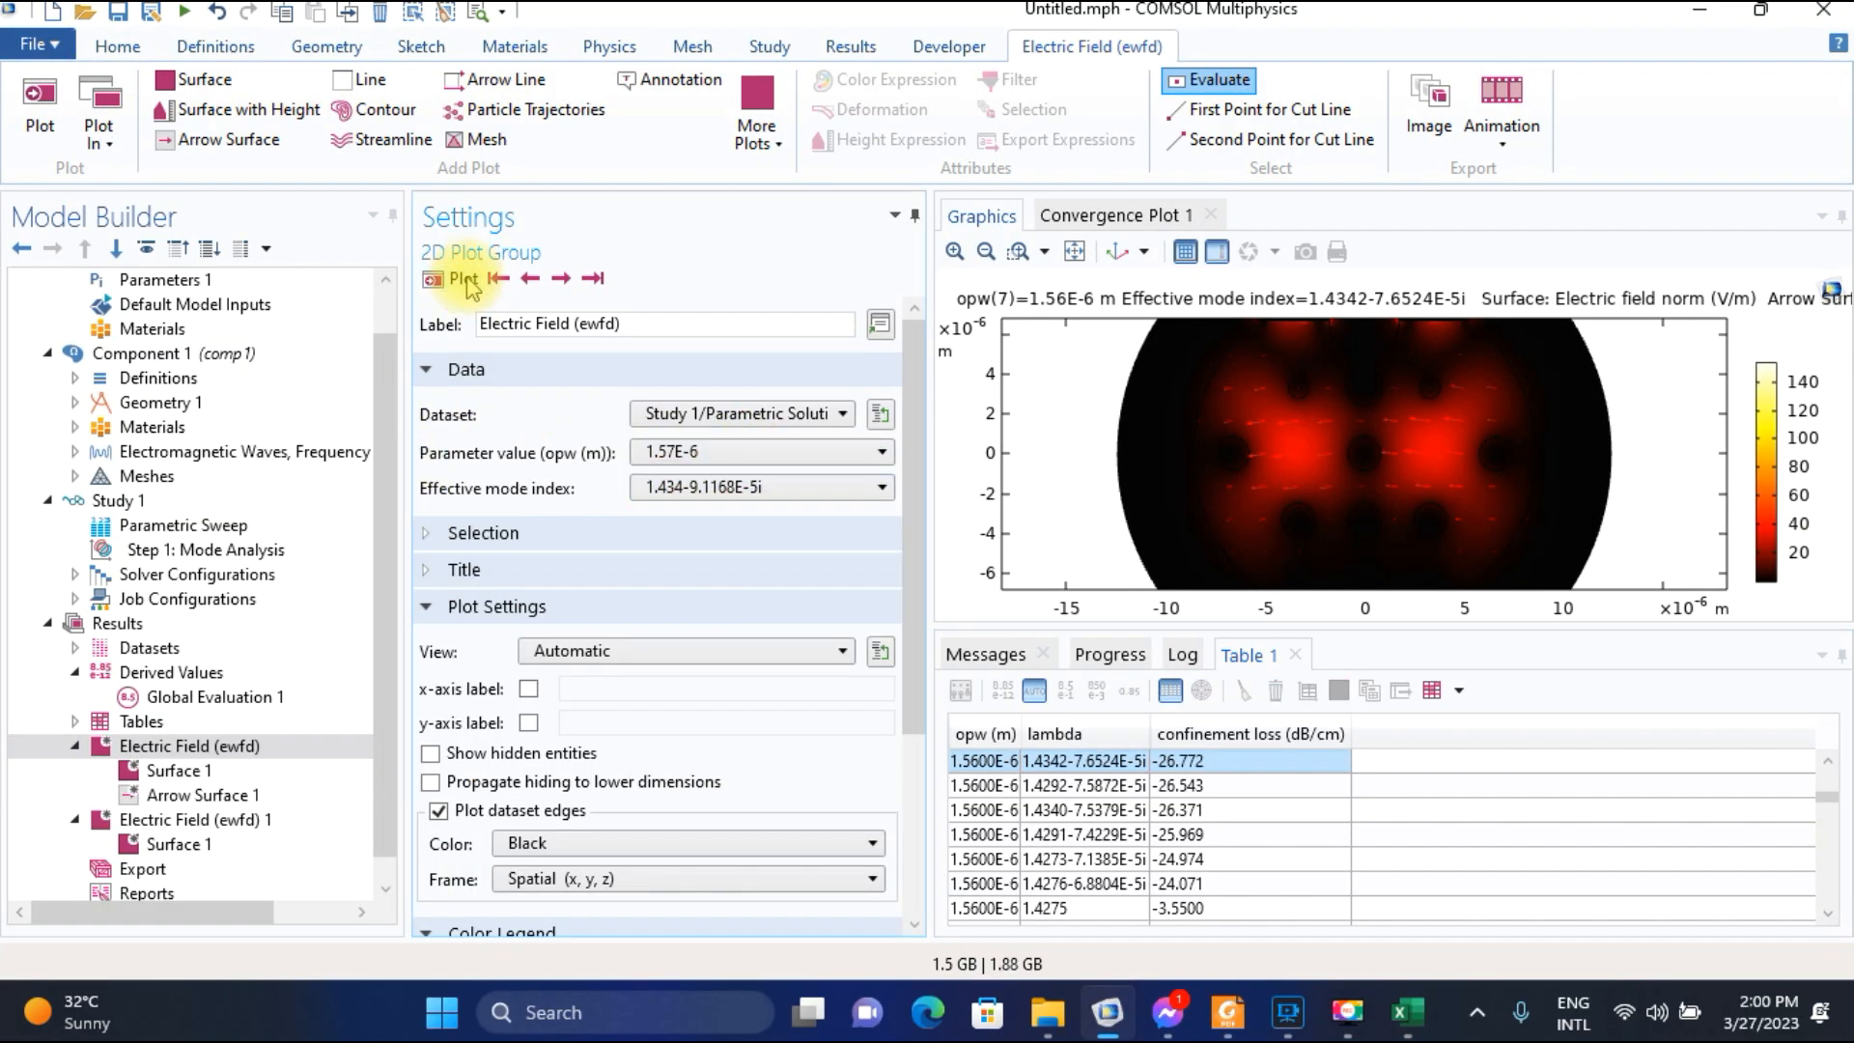
pyautogui.scroll(-5, 1081, 825)
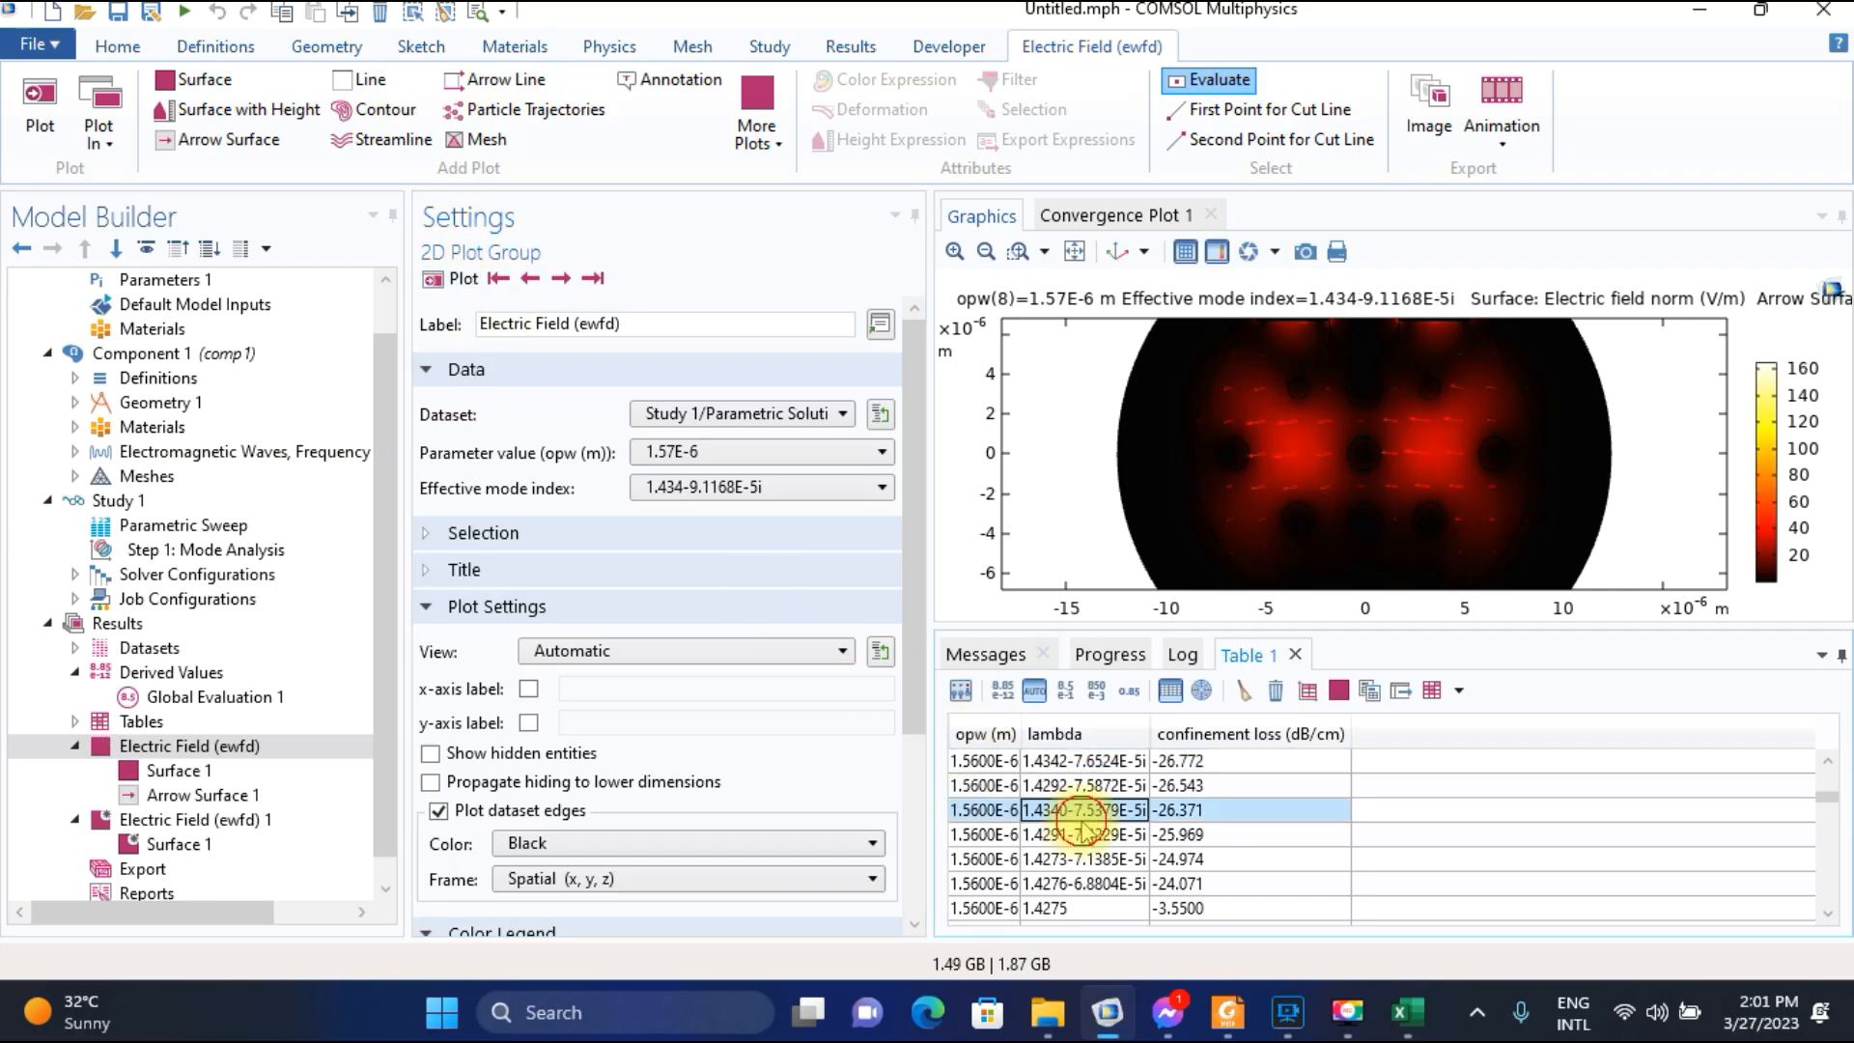
pyautogui.scroll(2, 1086, 835)
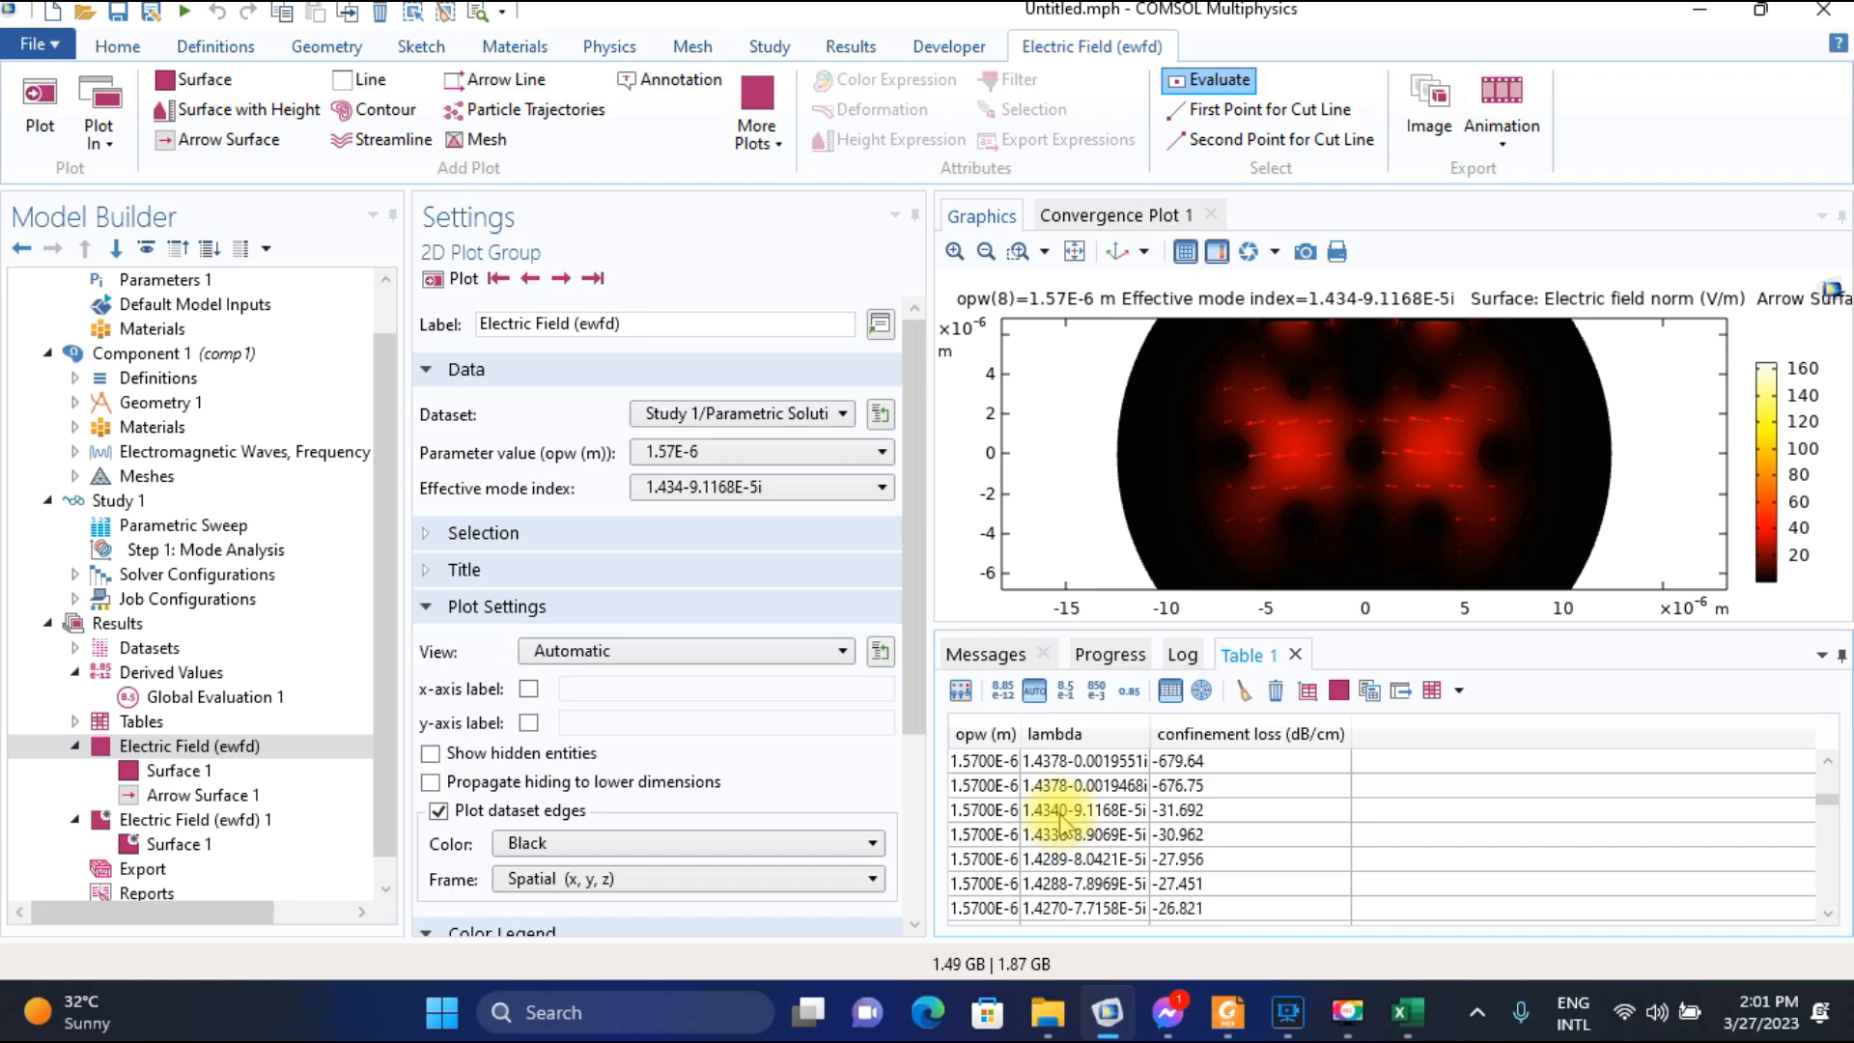
pyautogui.click(1091, 811)
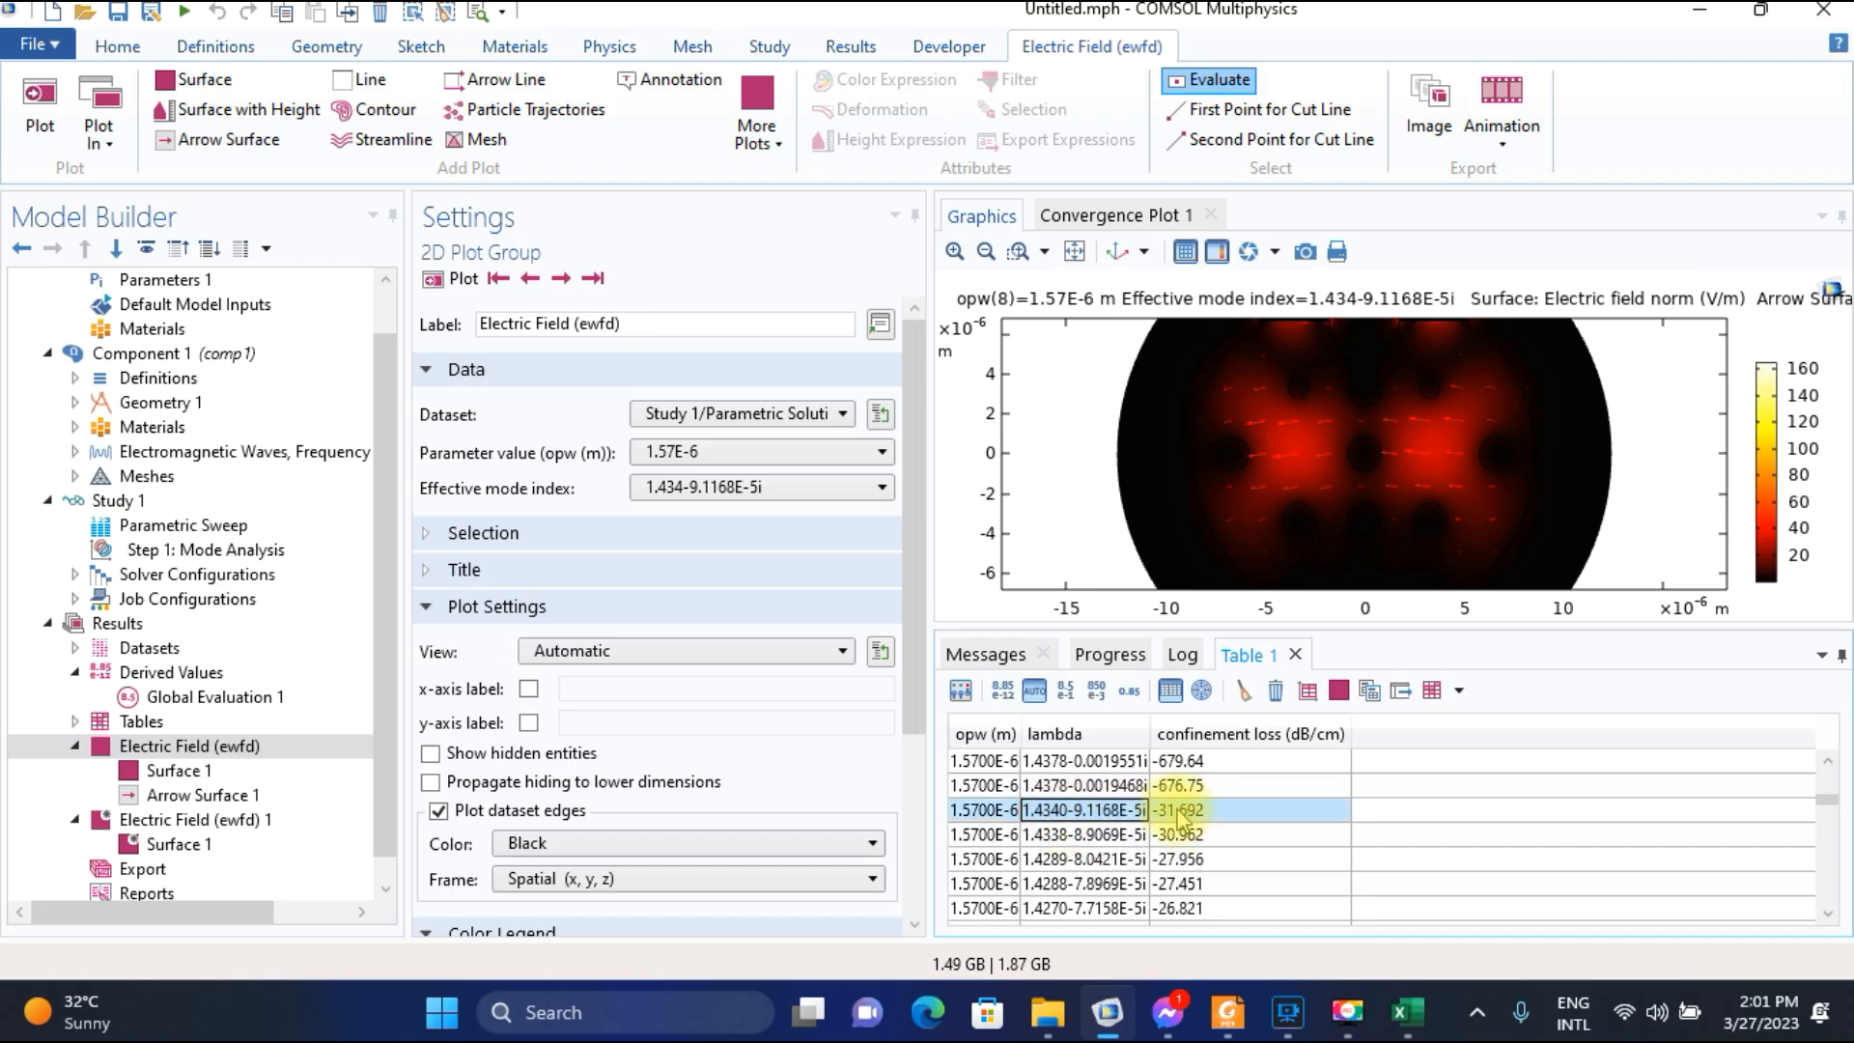
# Switch to the Excel worksheet and enter 31.692 as the confinement loss for wavelength 1.57.
pyautogui.click(1415, 1029)
pyautogui.write('3')
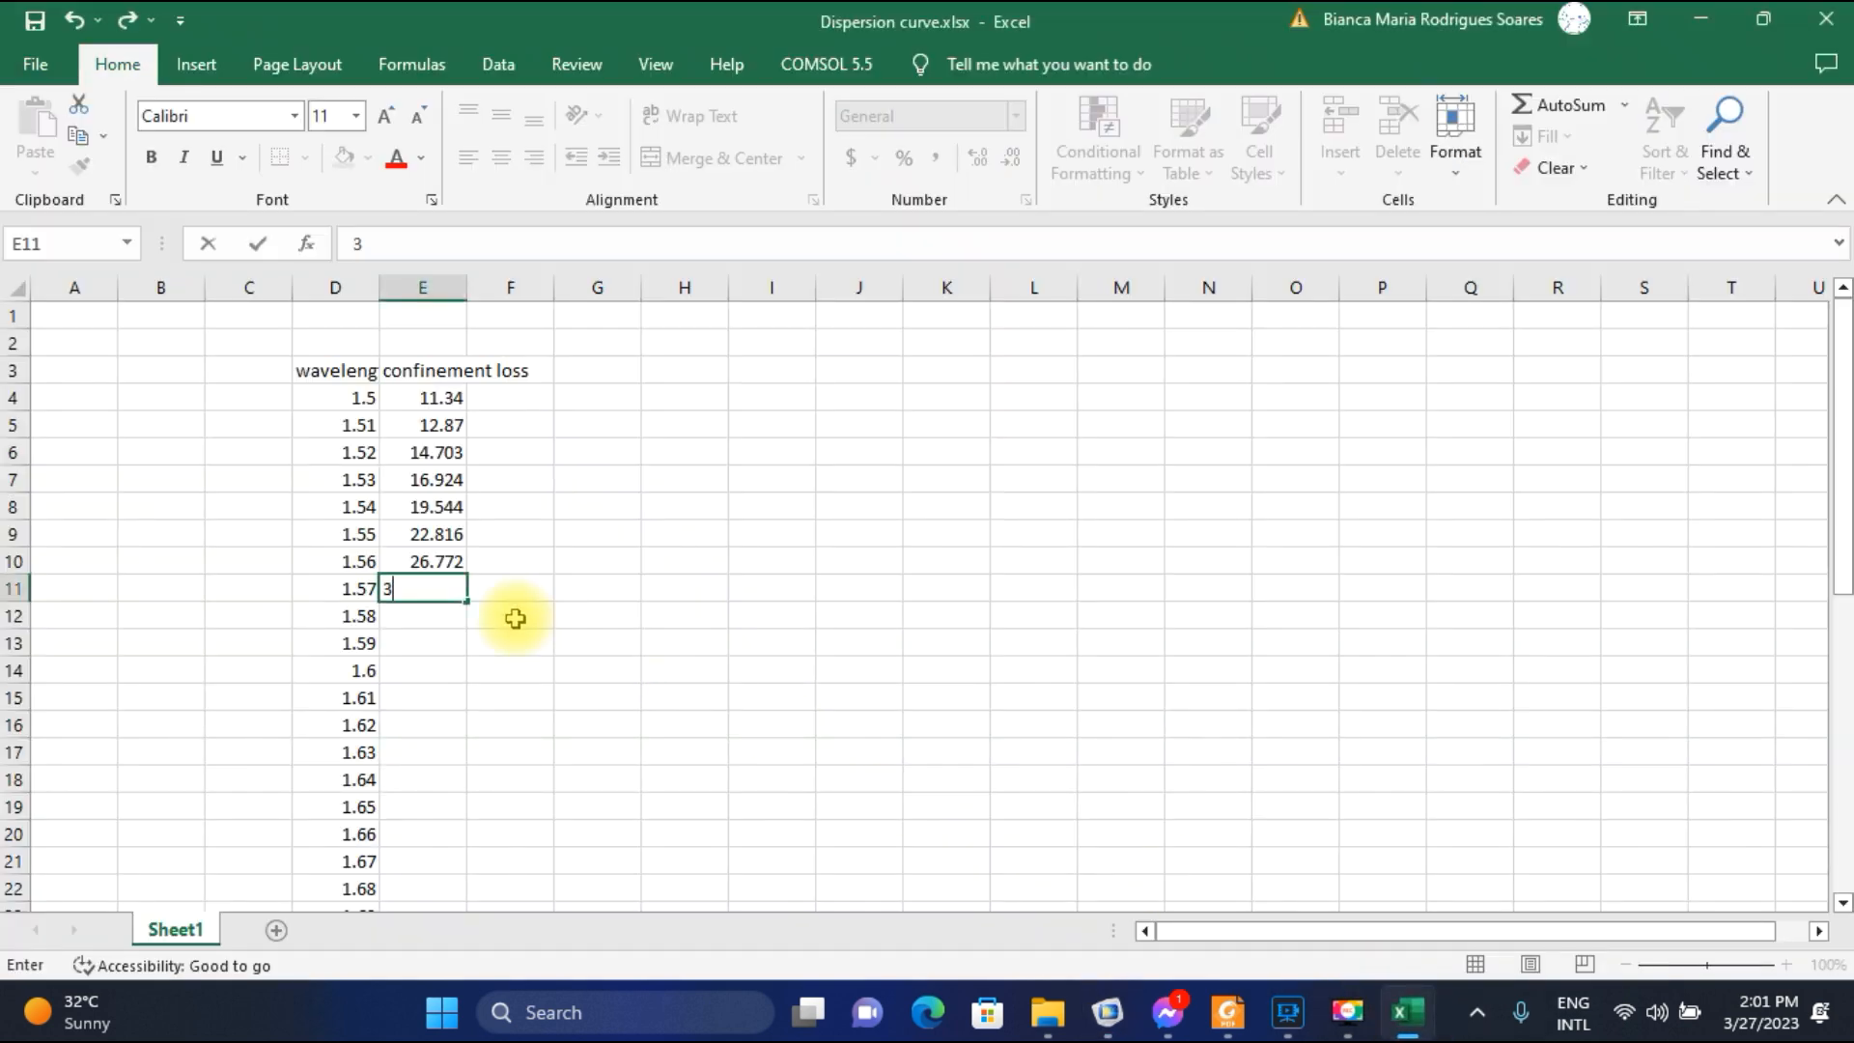
pyautogui.write('1.69')
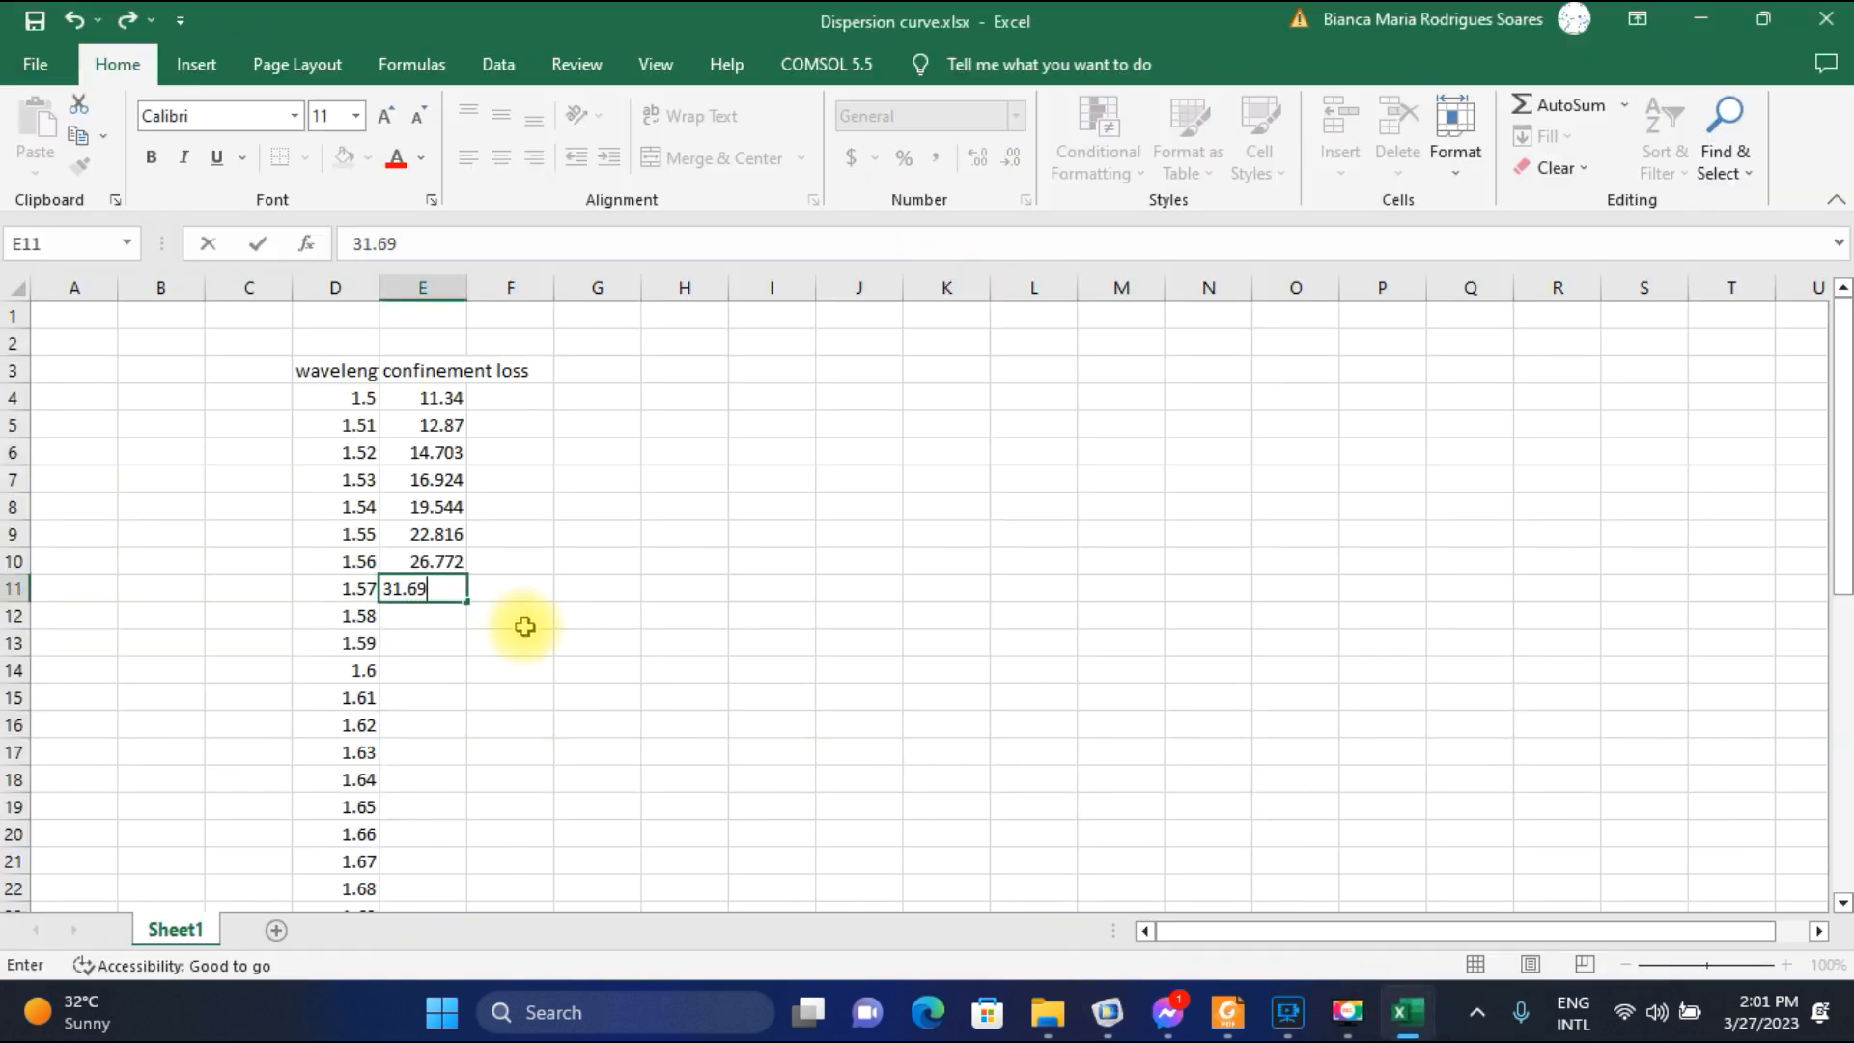
pyautogui.write('2')
pyautogui.press('Return')
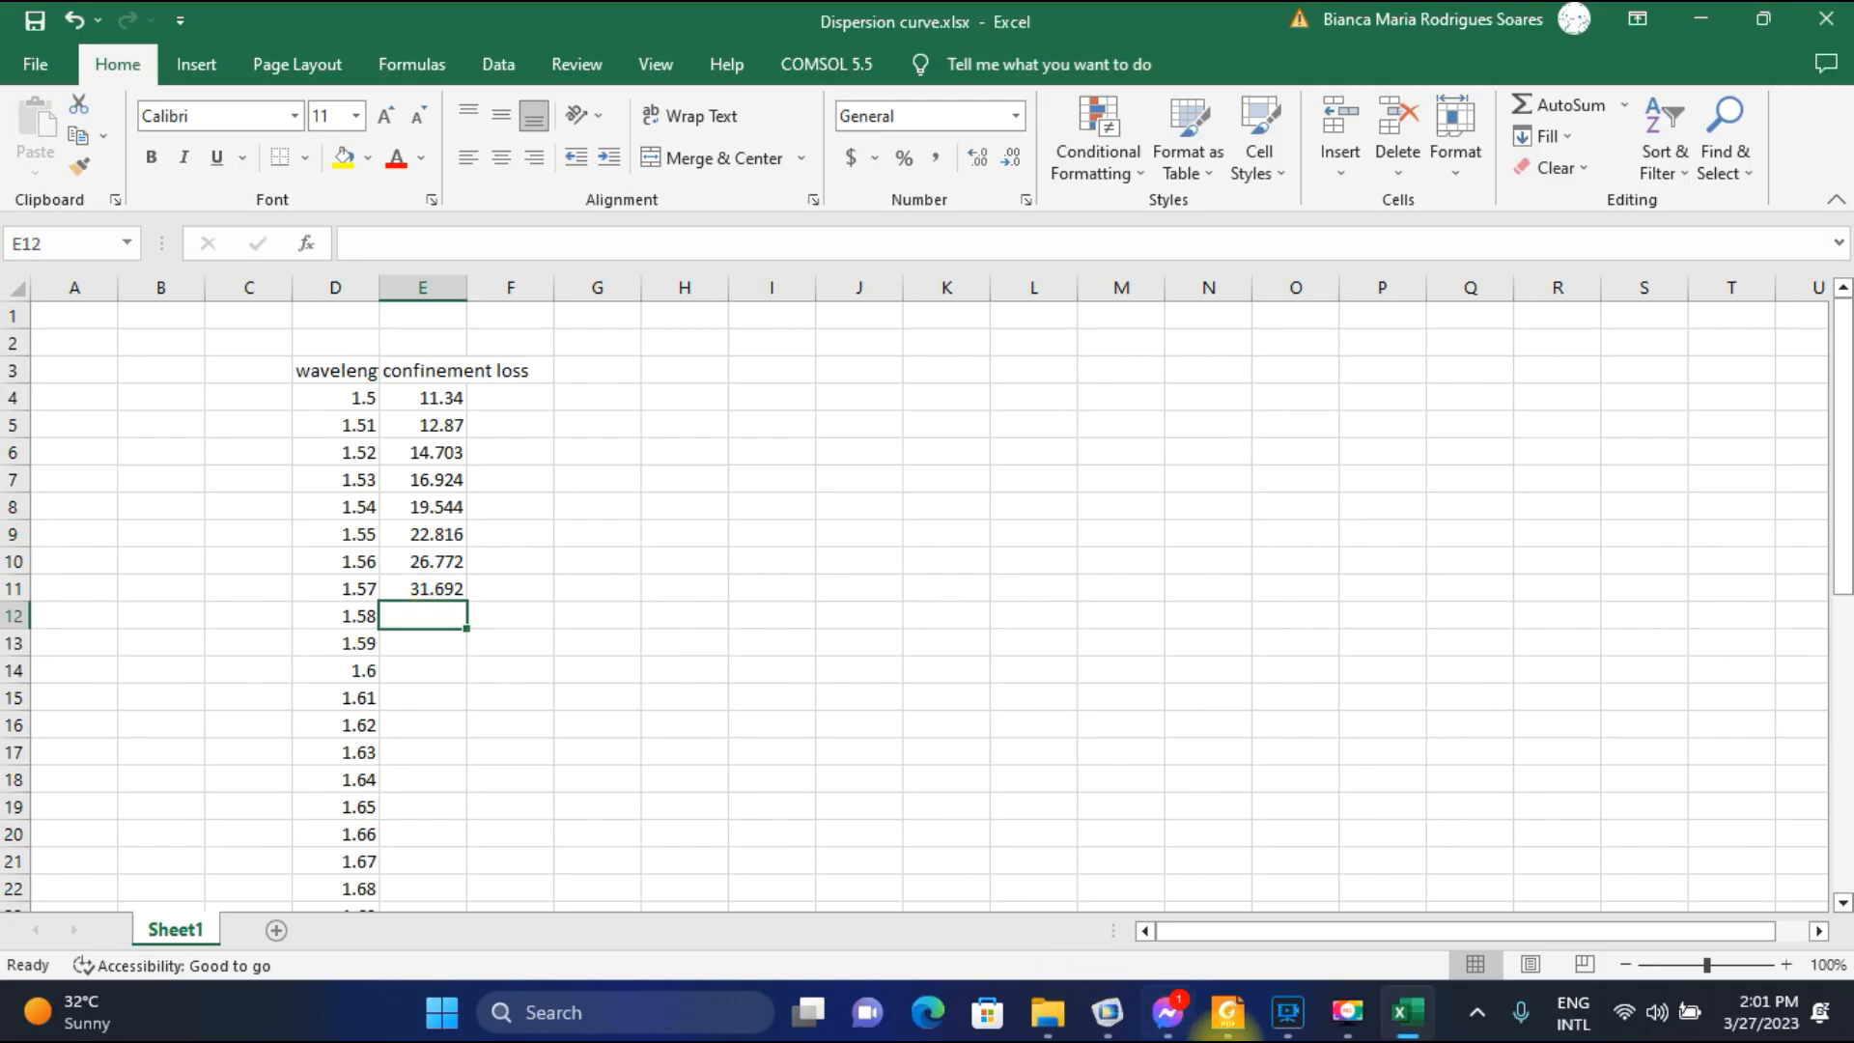
# Return to COMSOL, plot the electric field for parameter value 1.58E-6, and advance to mode 1.4337-1.095E-4i.
pyautogui.click(1107, 1012)
pyautogui.click(686, 454)
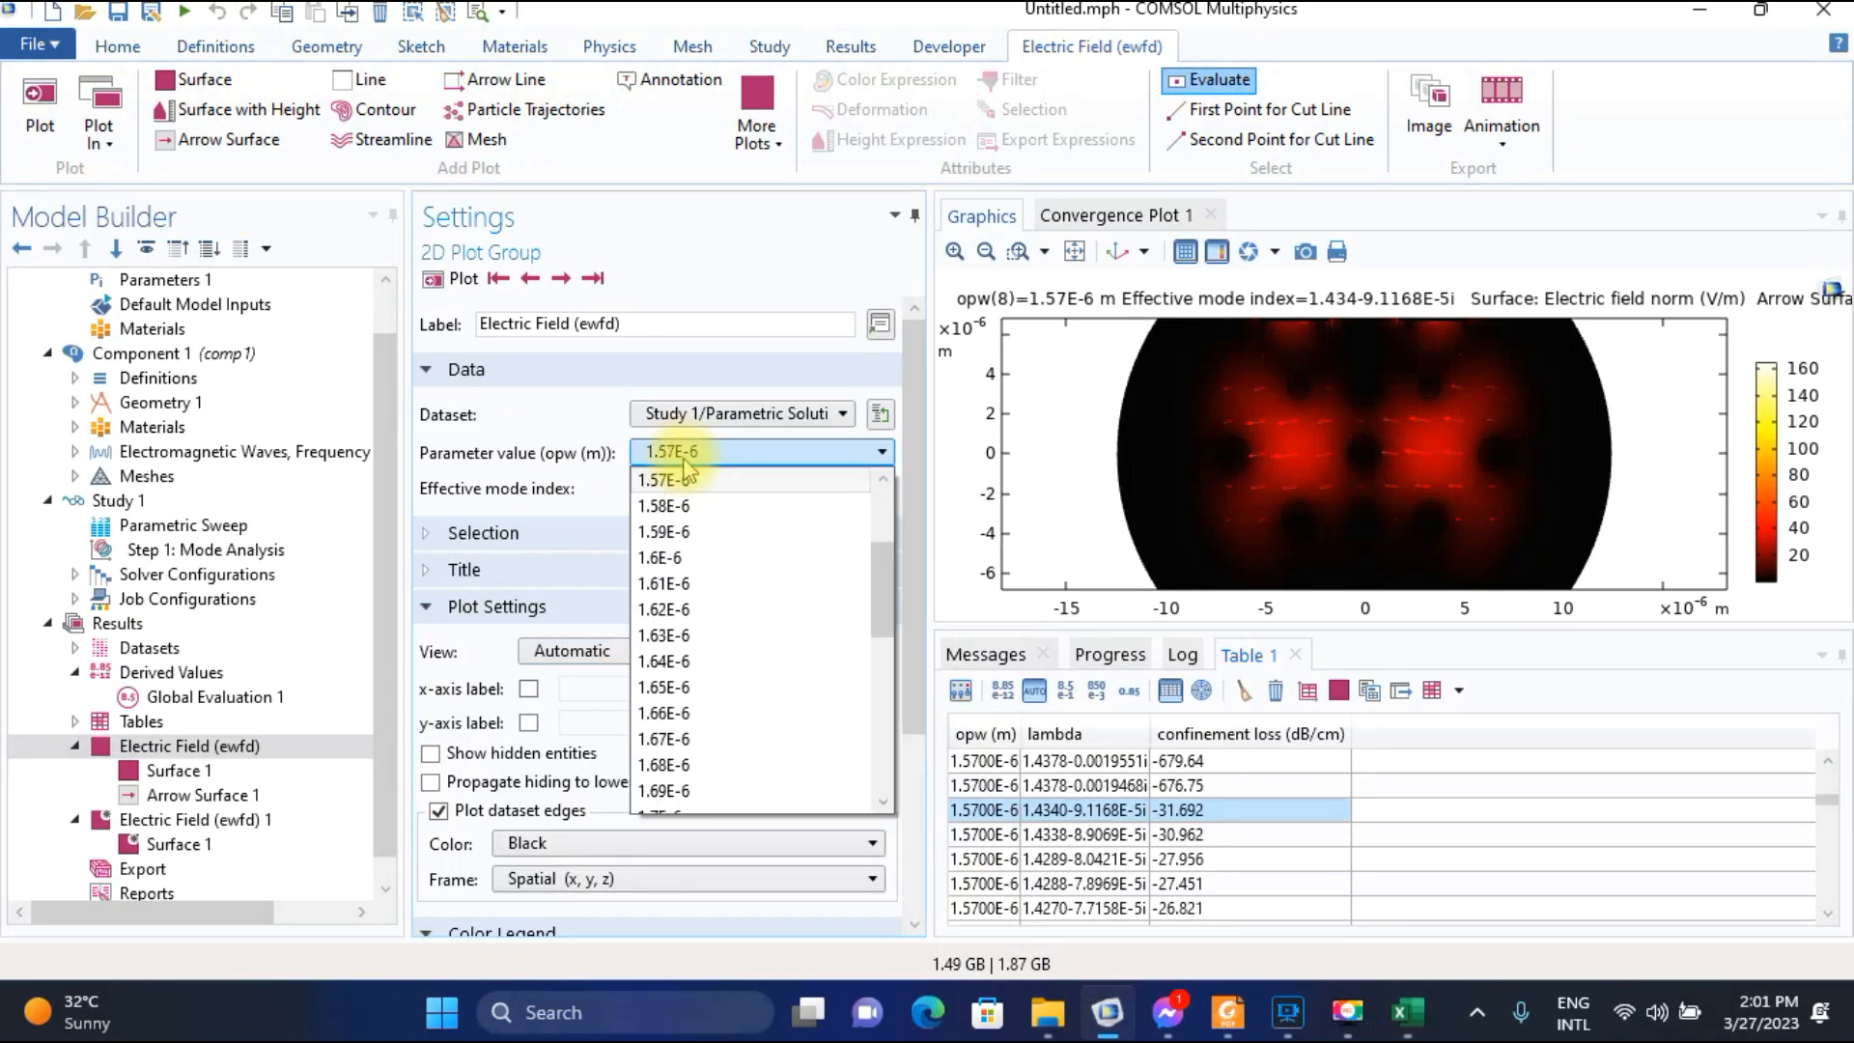
pyautogui.click(676, 505)
pyautogui.click(468, 281)
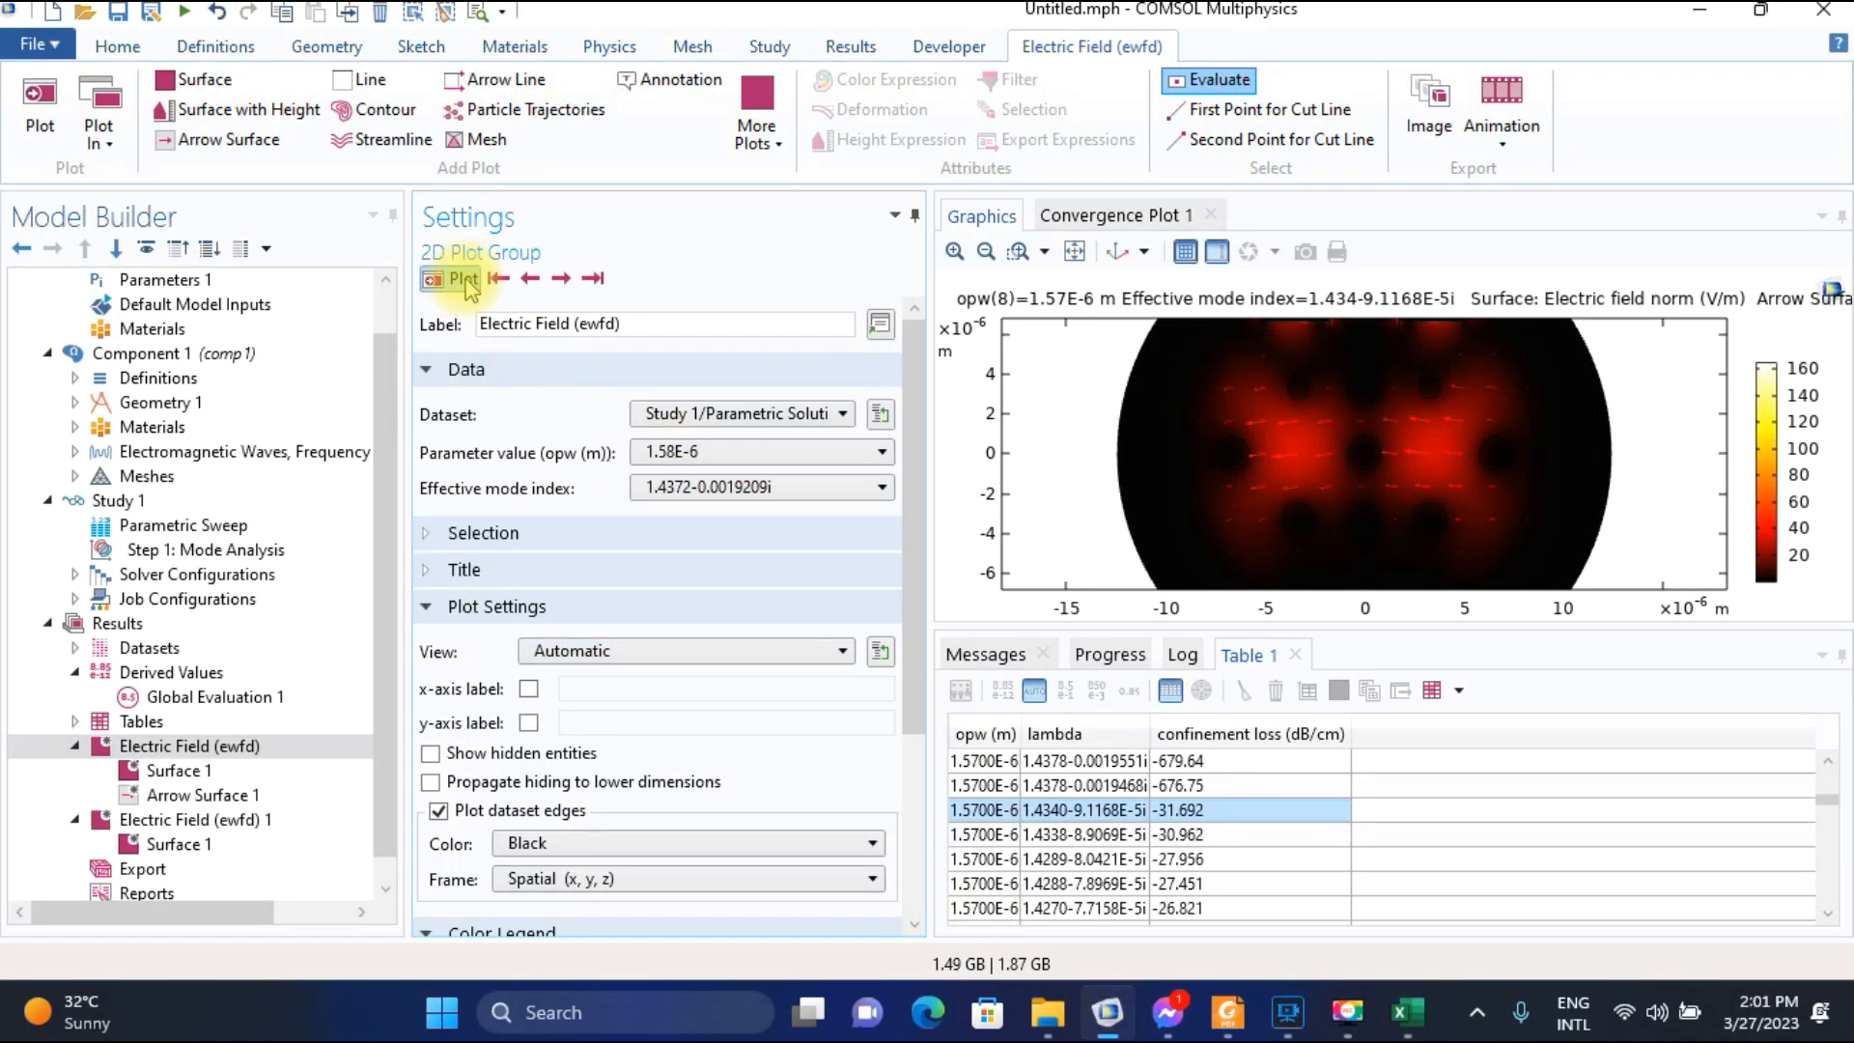
pyautogui.click(559, 279)
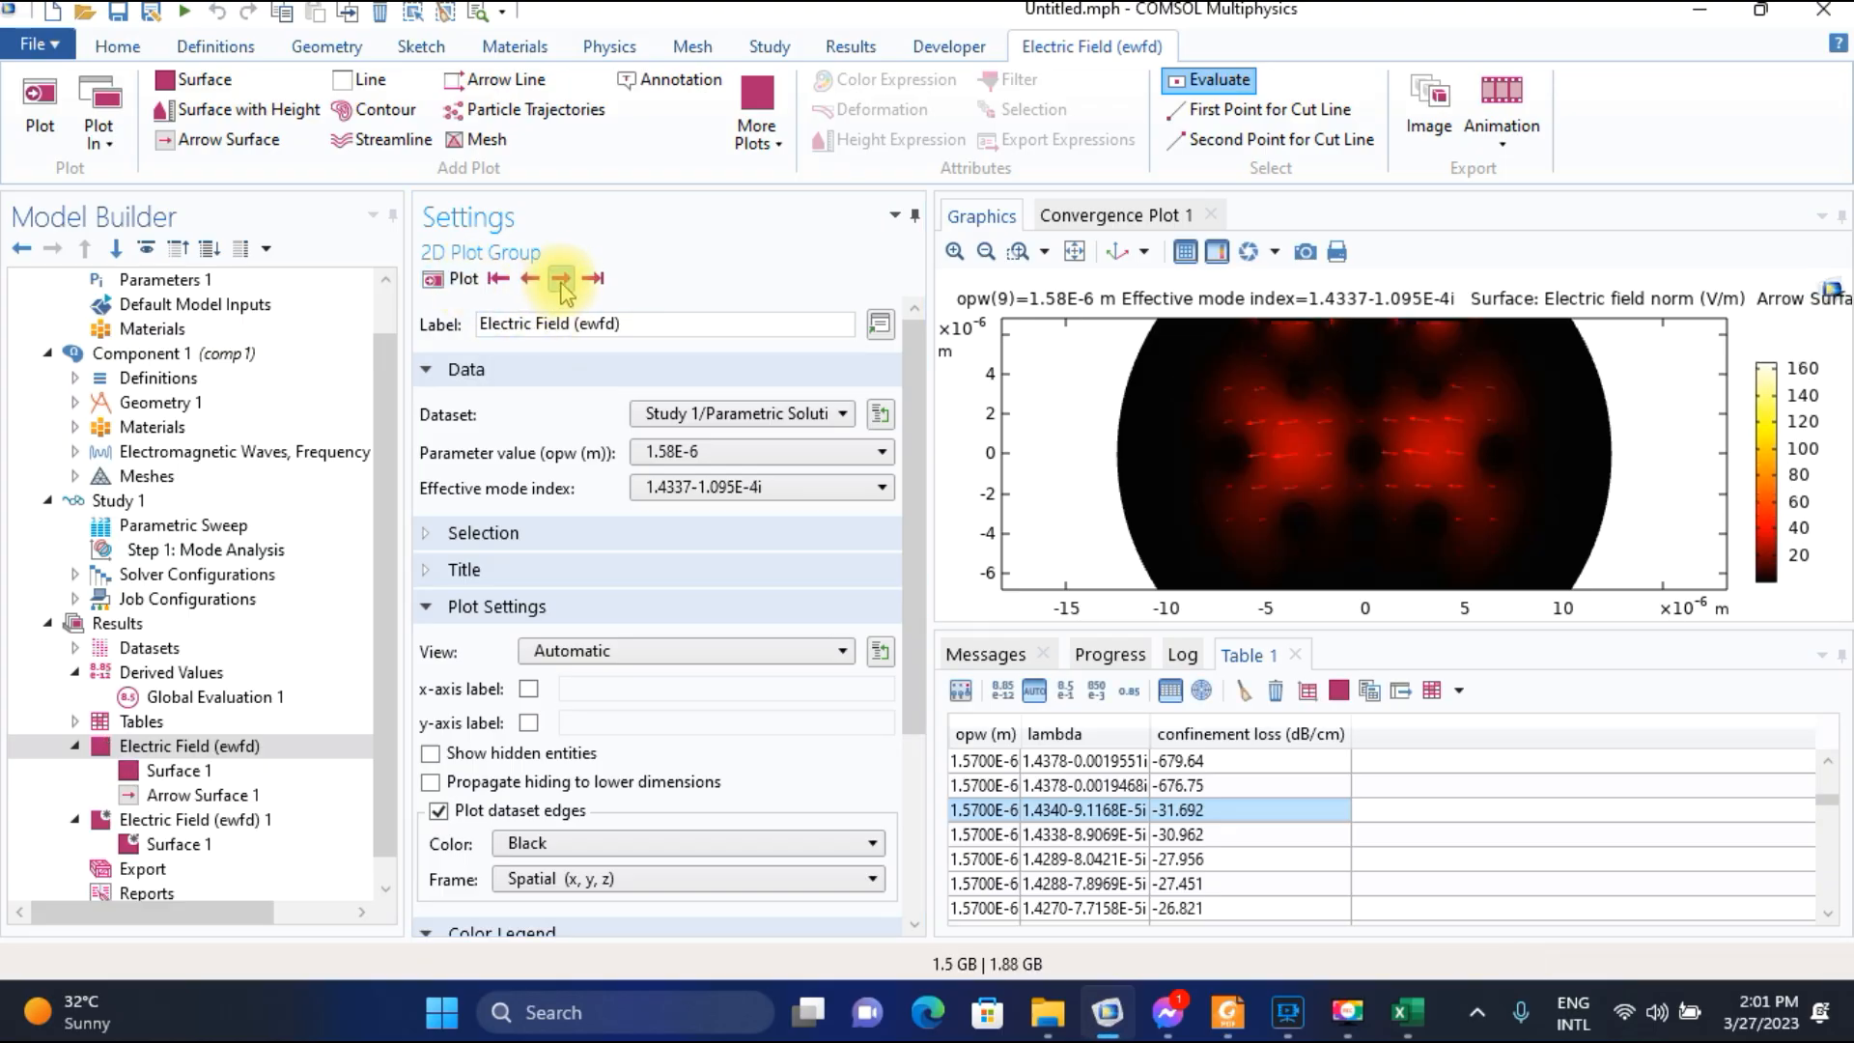
# Select the 1.4337-1.0950E-4i row for wavelength 1.5800E-6 in the confinement loss table.
pyautogui.click(1049, 834)
pyautogui.scroll(-3, 1050, 836)
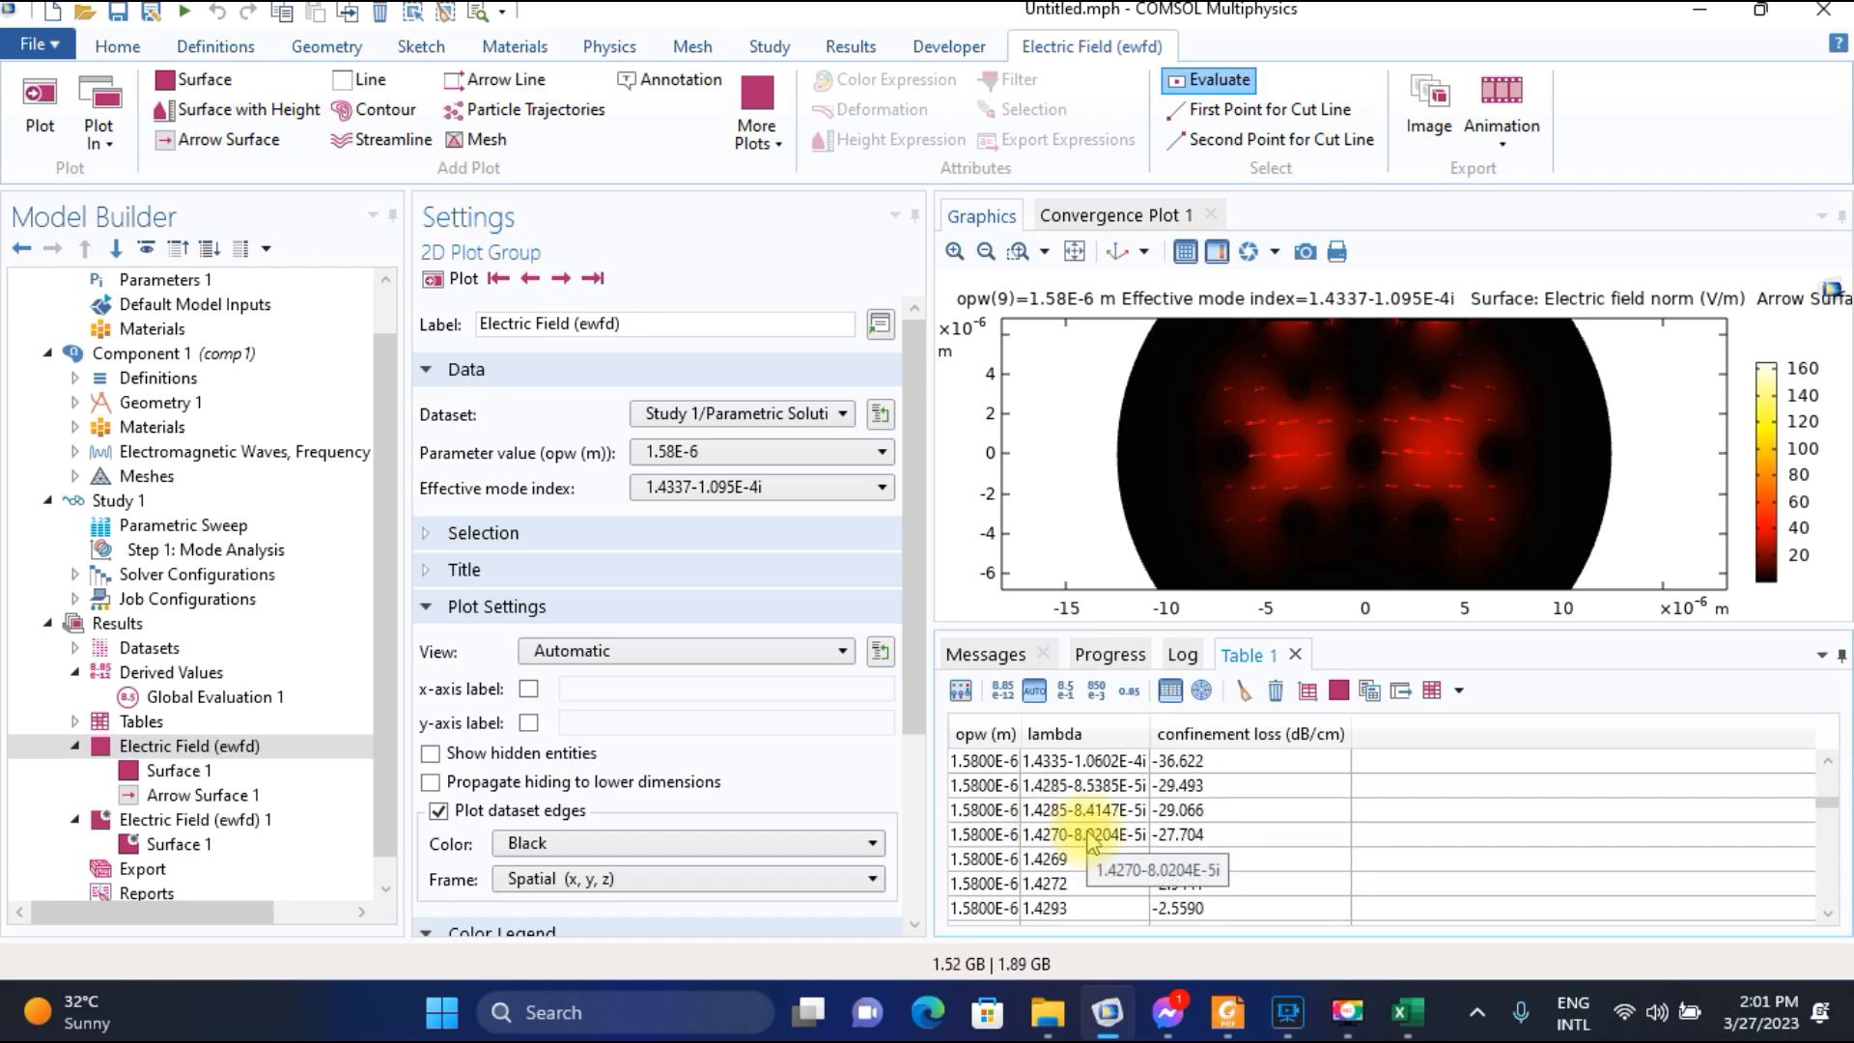
pyautogui.click(1091, 836)
pyautogui.scroll(1, 1090, 838)
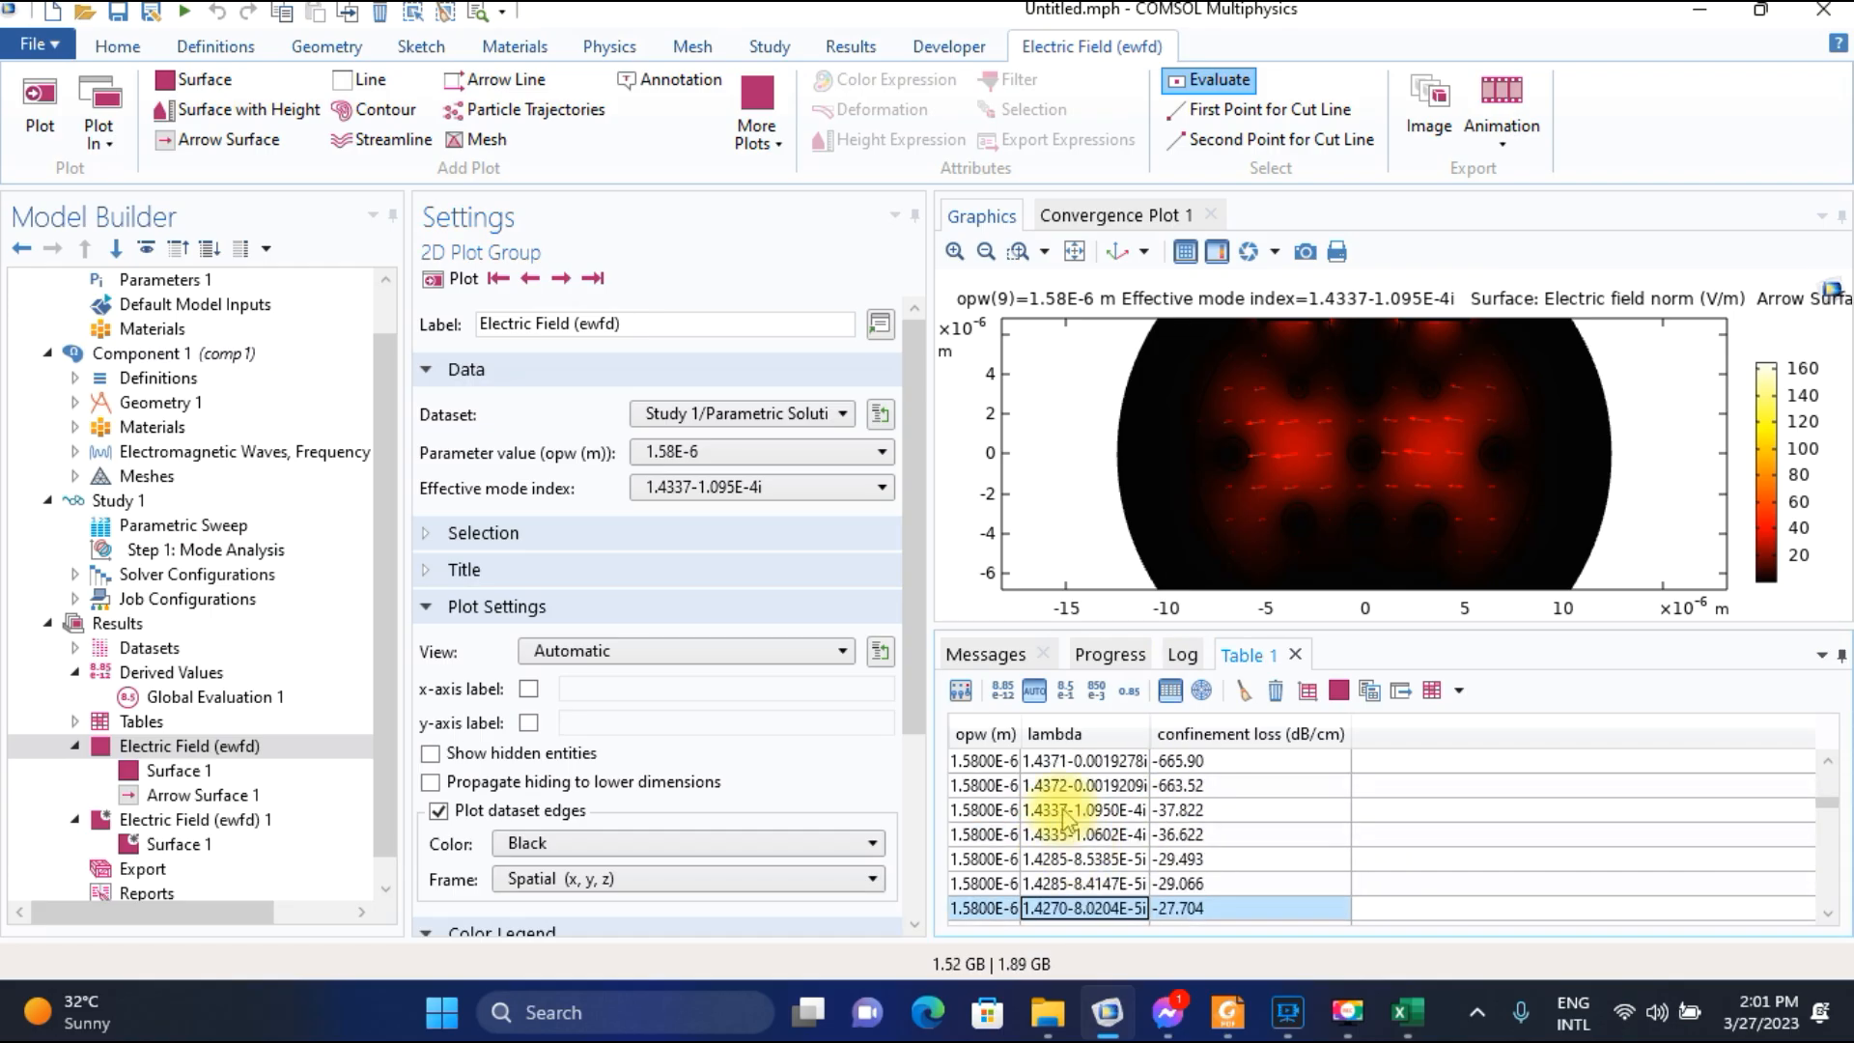
pyautogui.click(1067, 816)
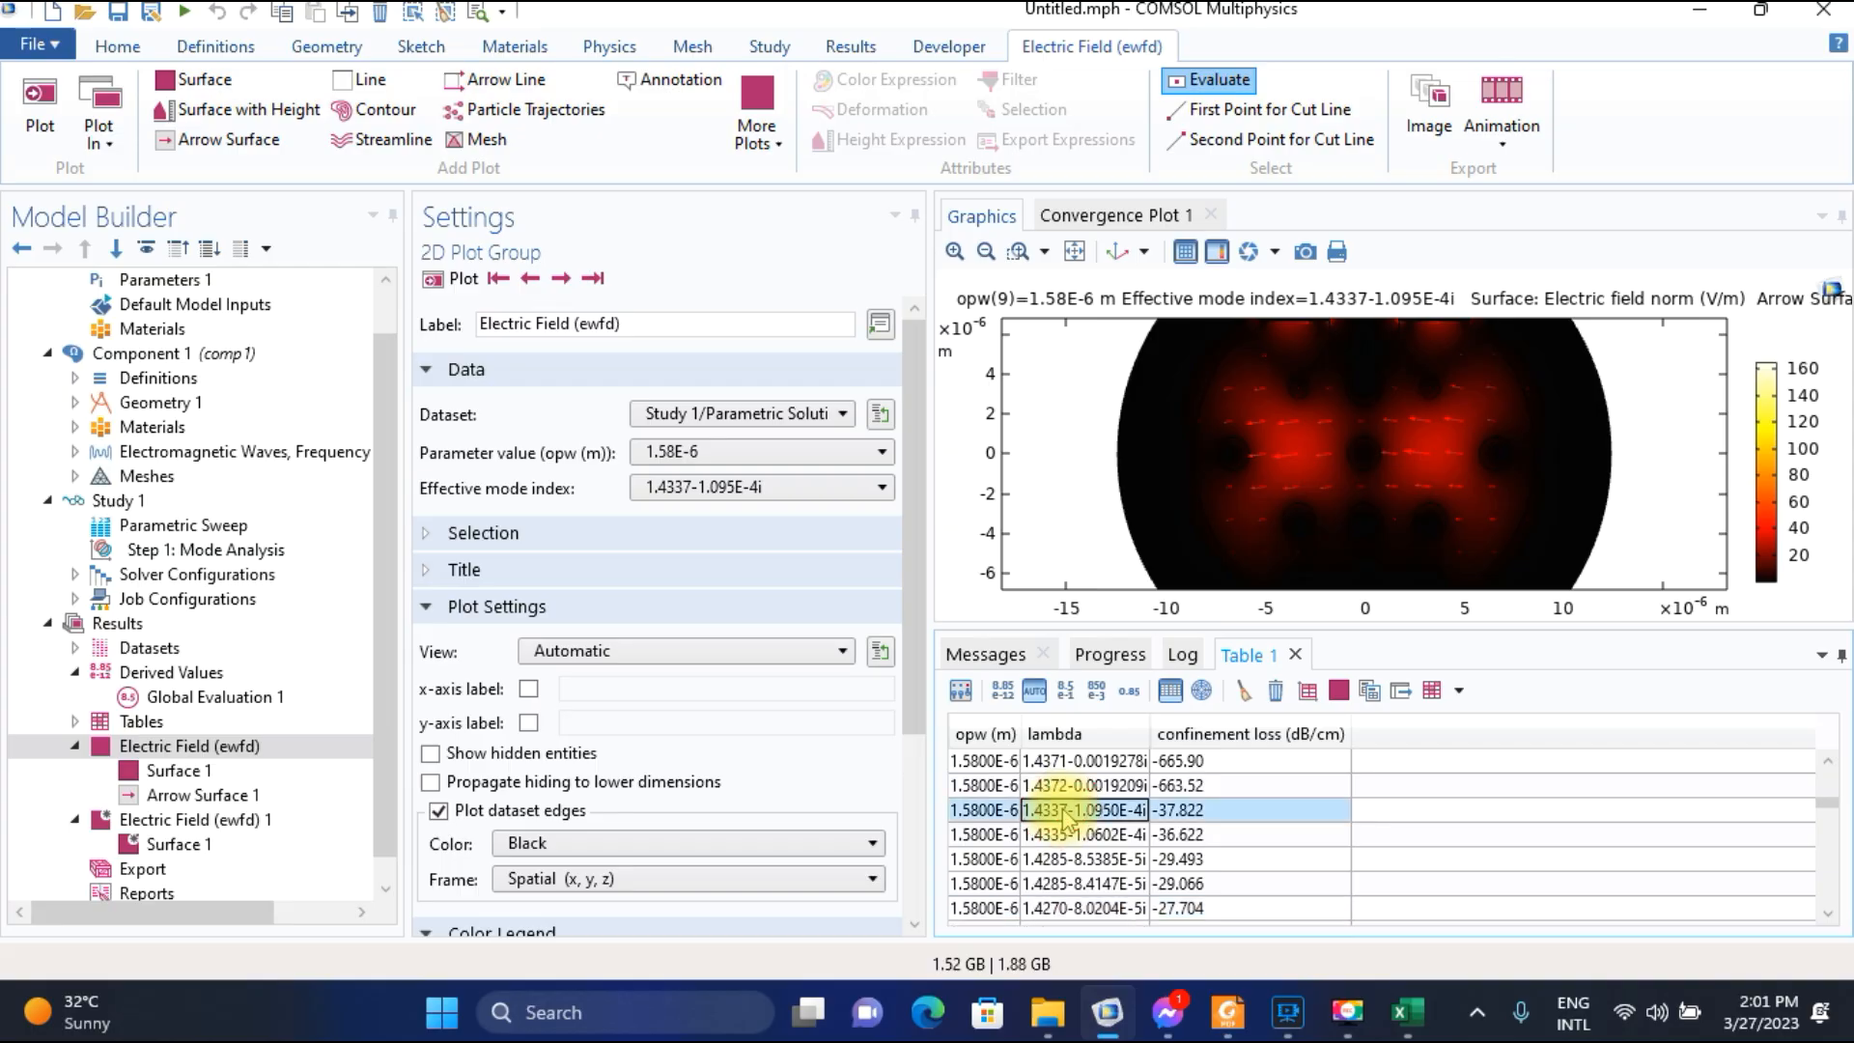
# Switch to the Excel worksheet, enter 37.822 as the confinement loss for wavelength 1.58, and return to COMSOL.
pyautogui.click(1407, 1010)
pyautogui.write('37.822')
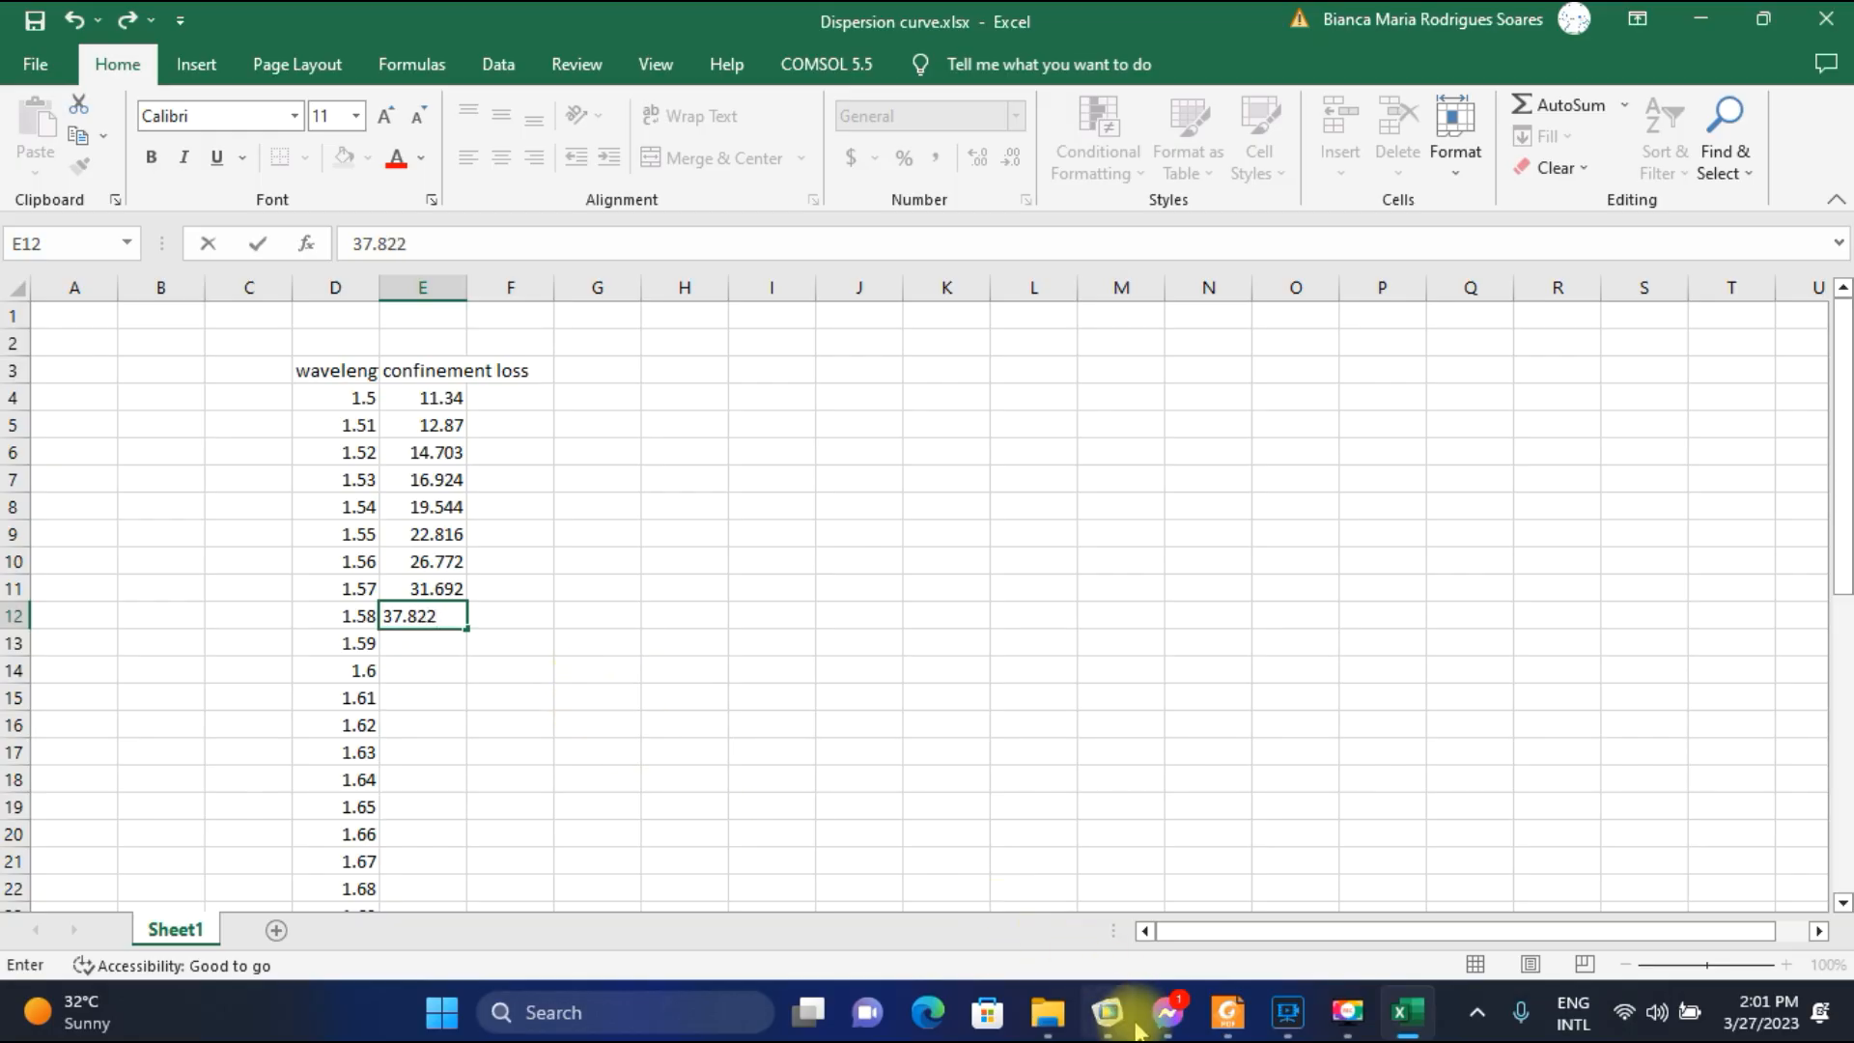
pyautogui.click(1108, 1009)
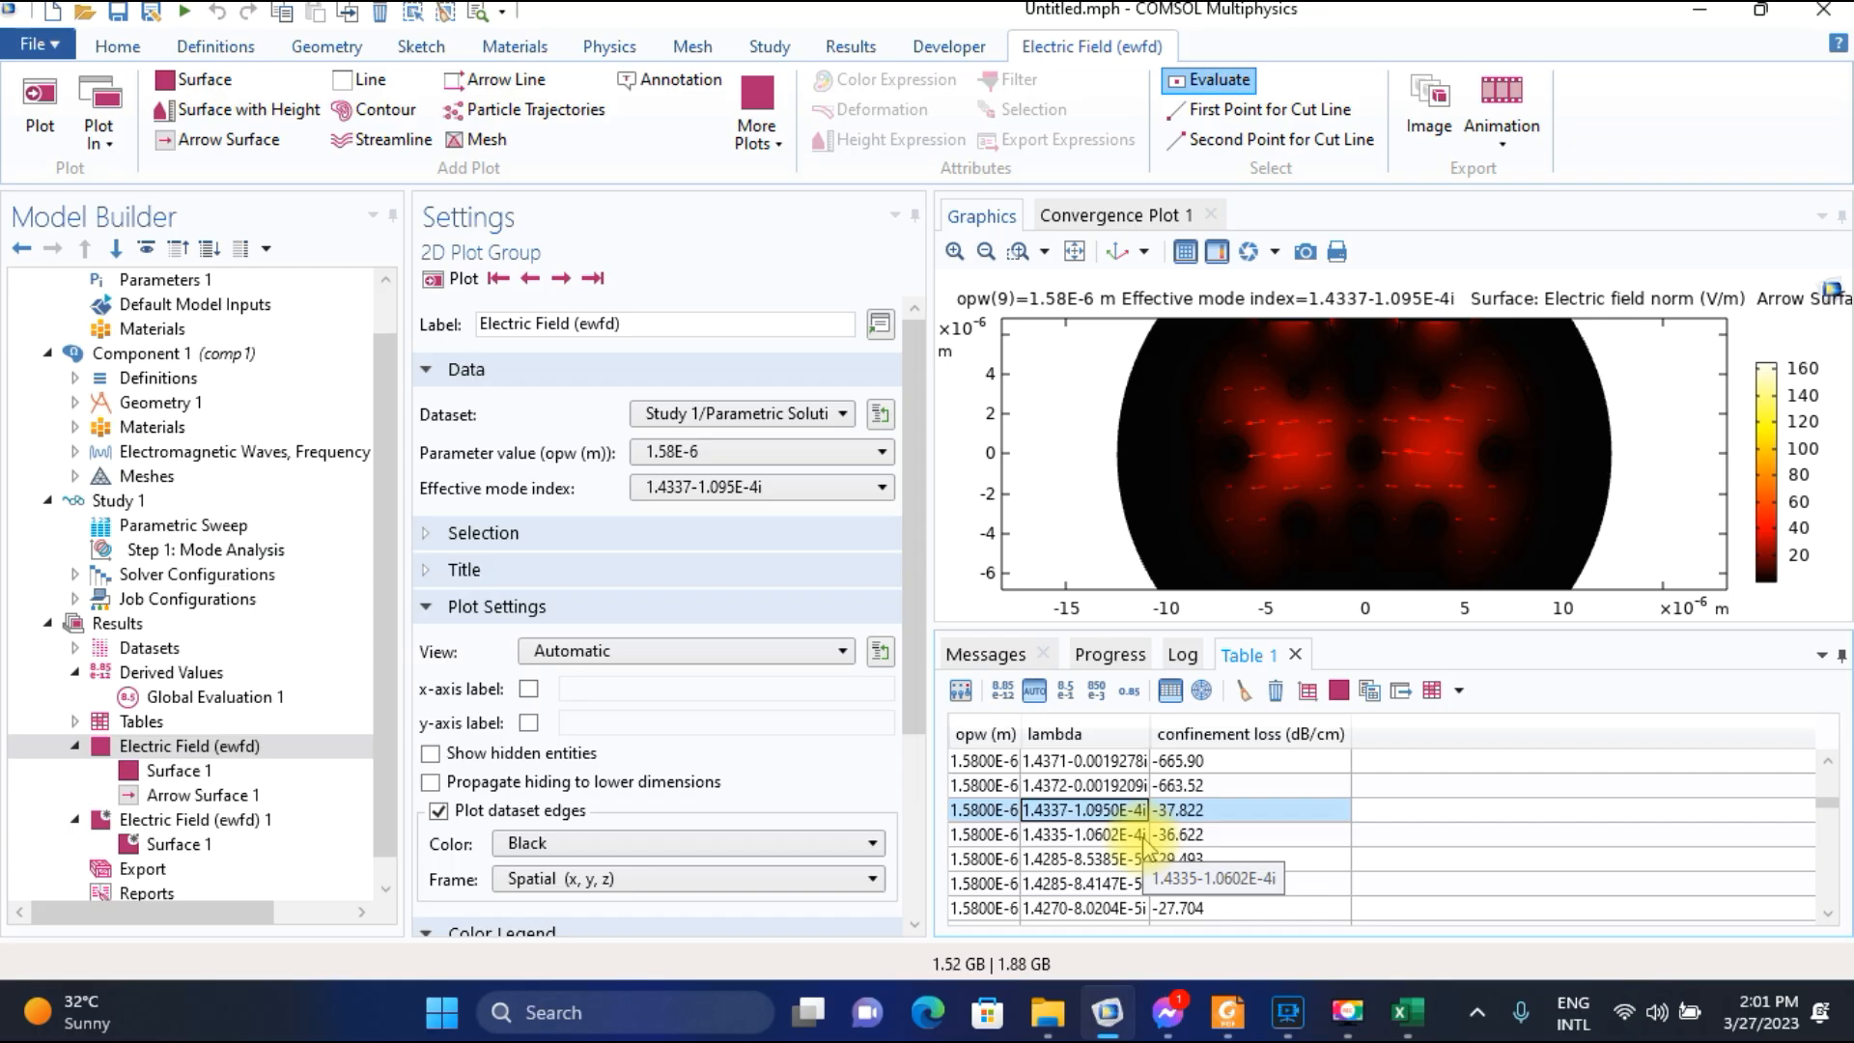
pyautogui.click(1348, 1012)
pyautogui.click(1763, 975)
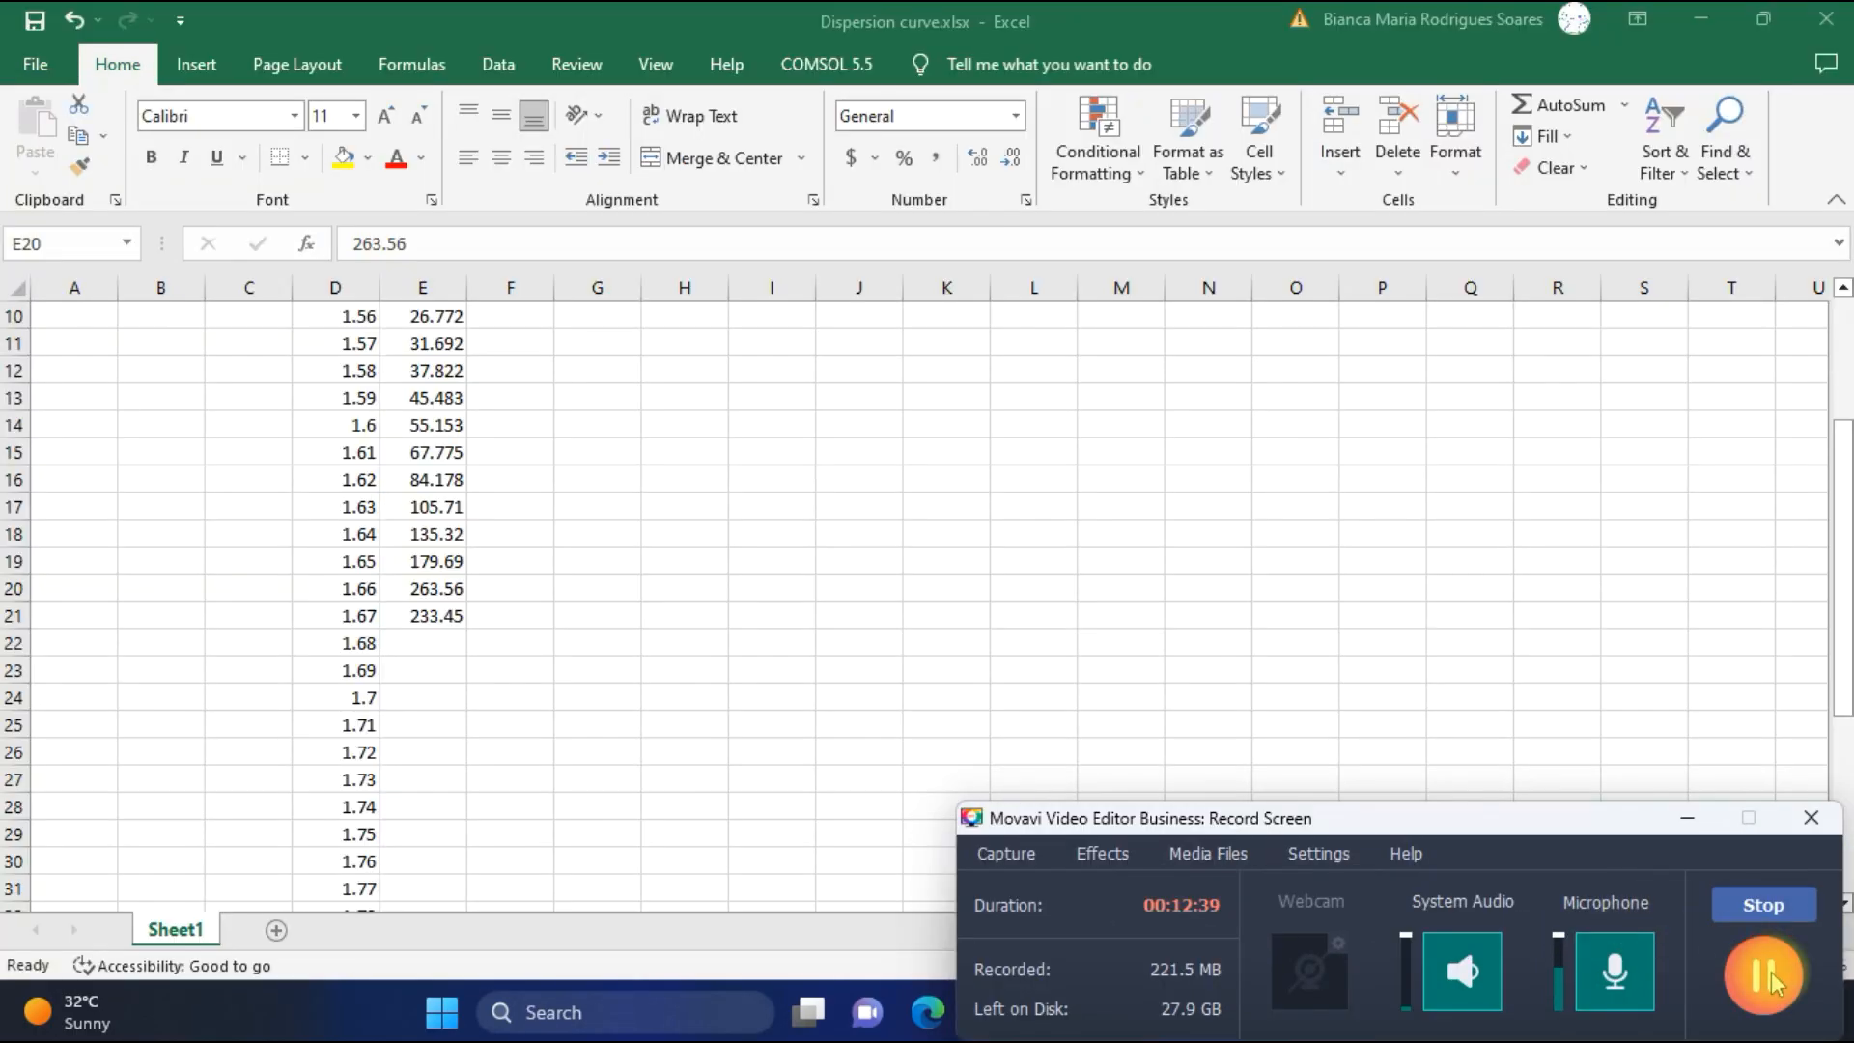
pyautogui.click(1688, 828)
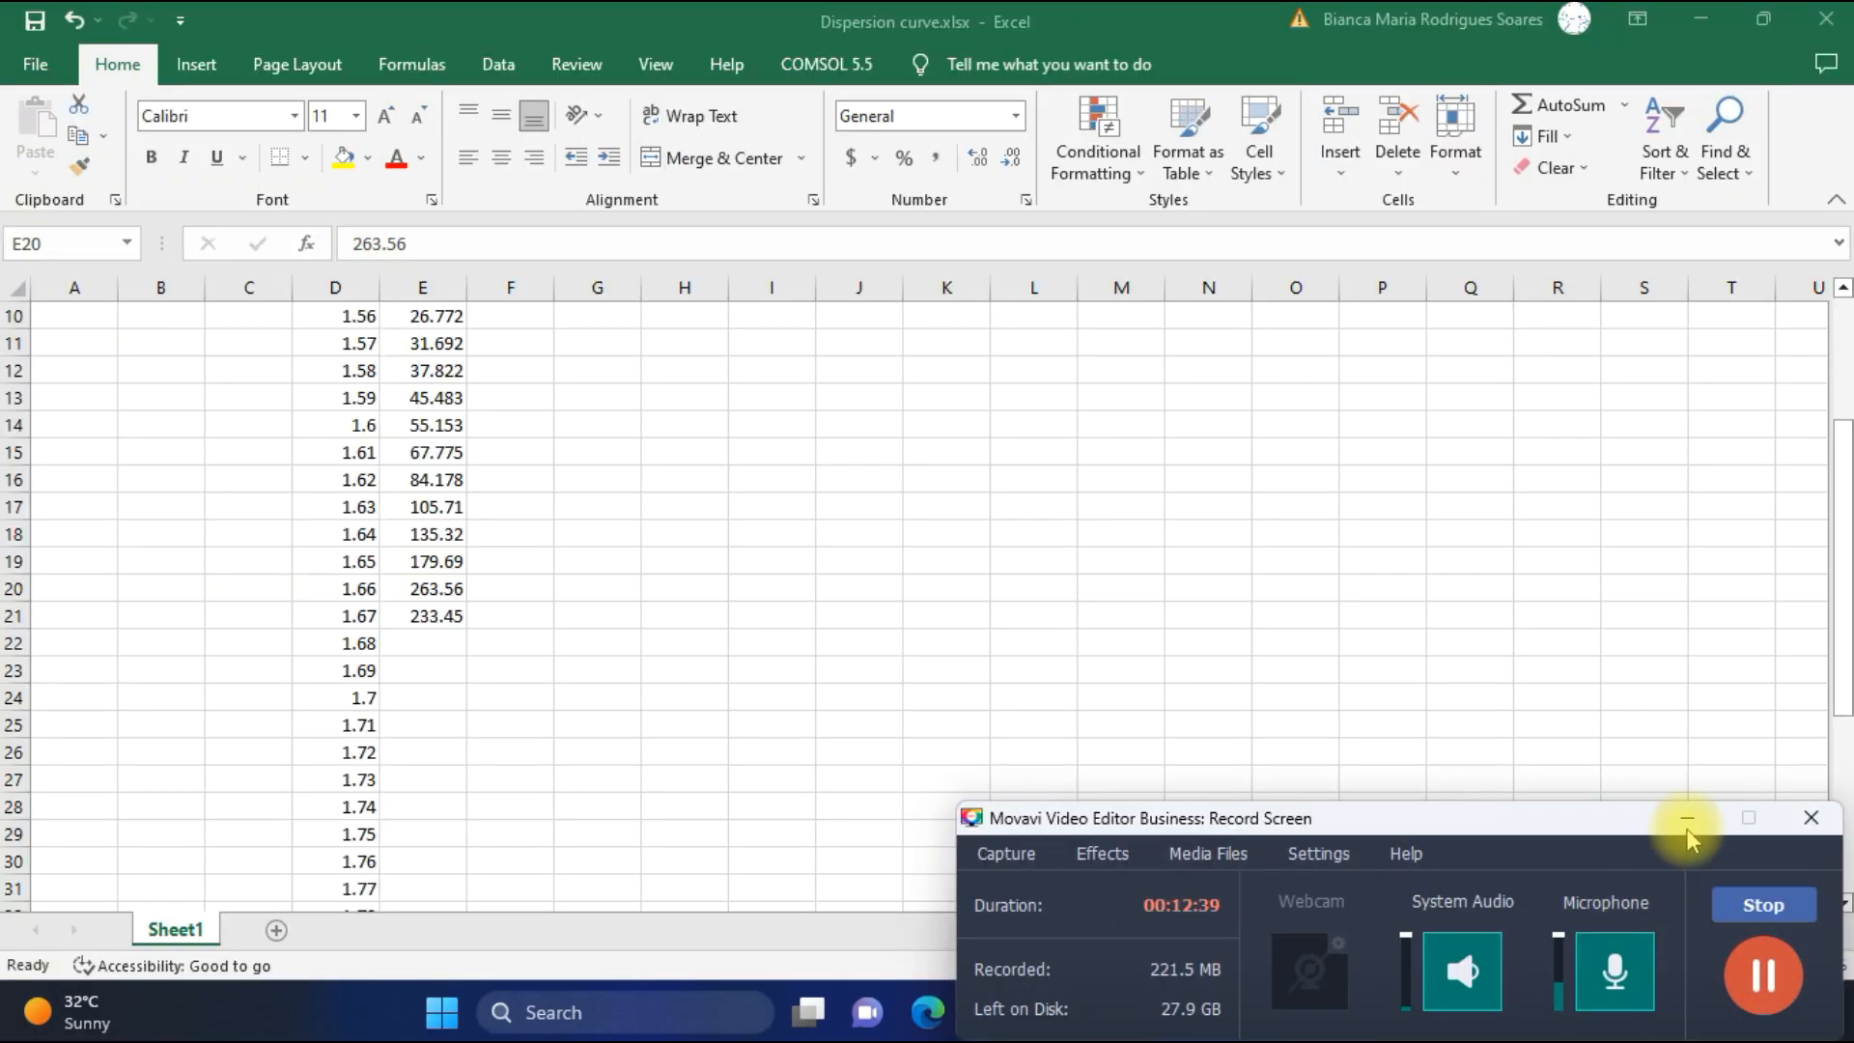
pyautogui.click(1691, 822)
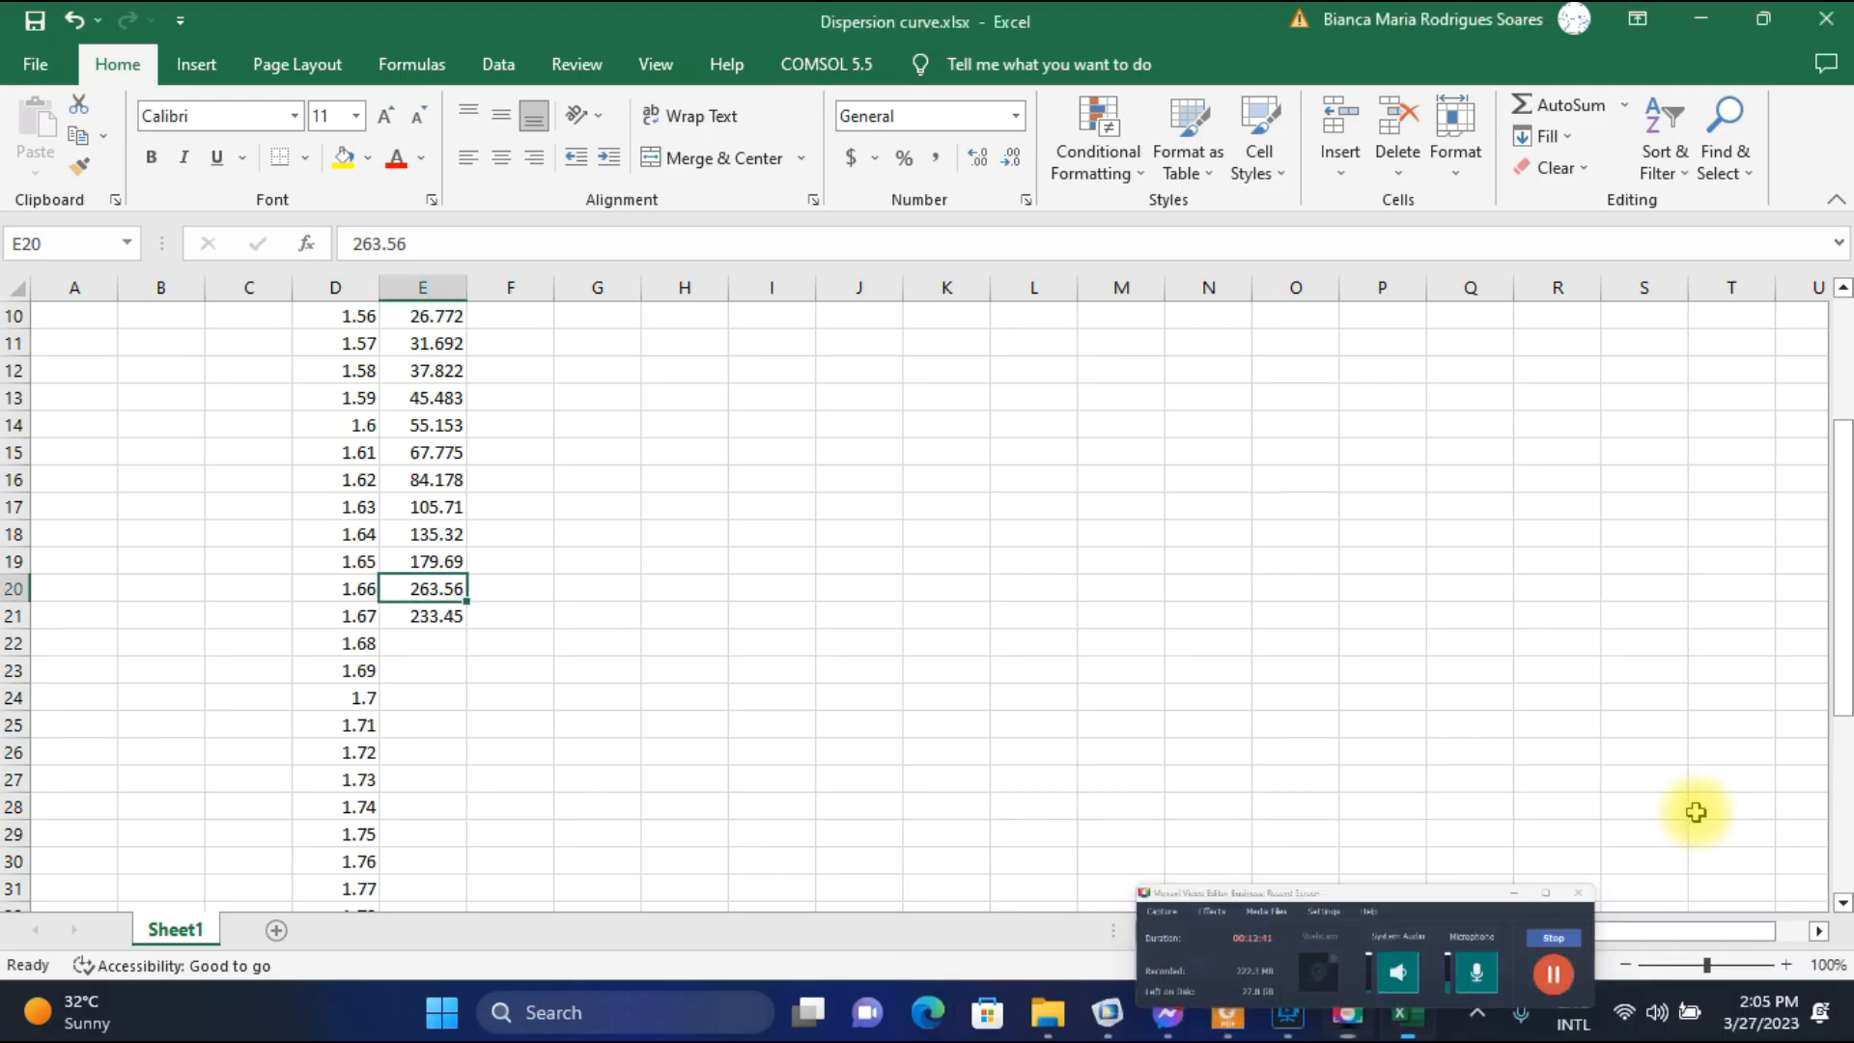
# Check the wavelength 1.66 row and its confinement loss entry in the Excel worksheet.
pyautogui.click(521, 591)
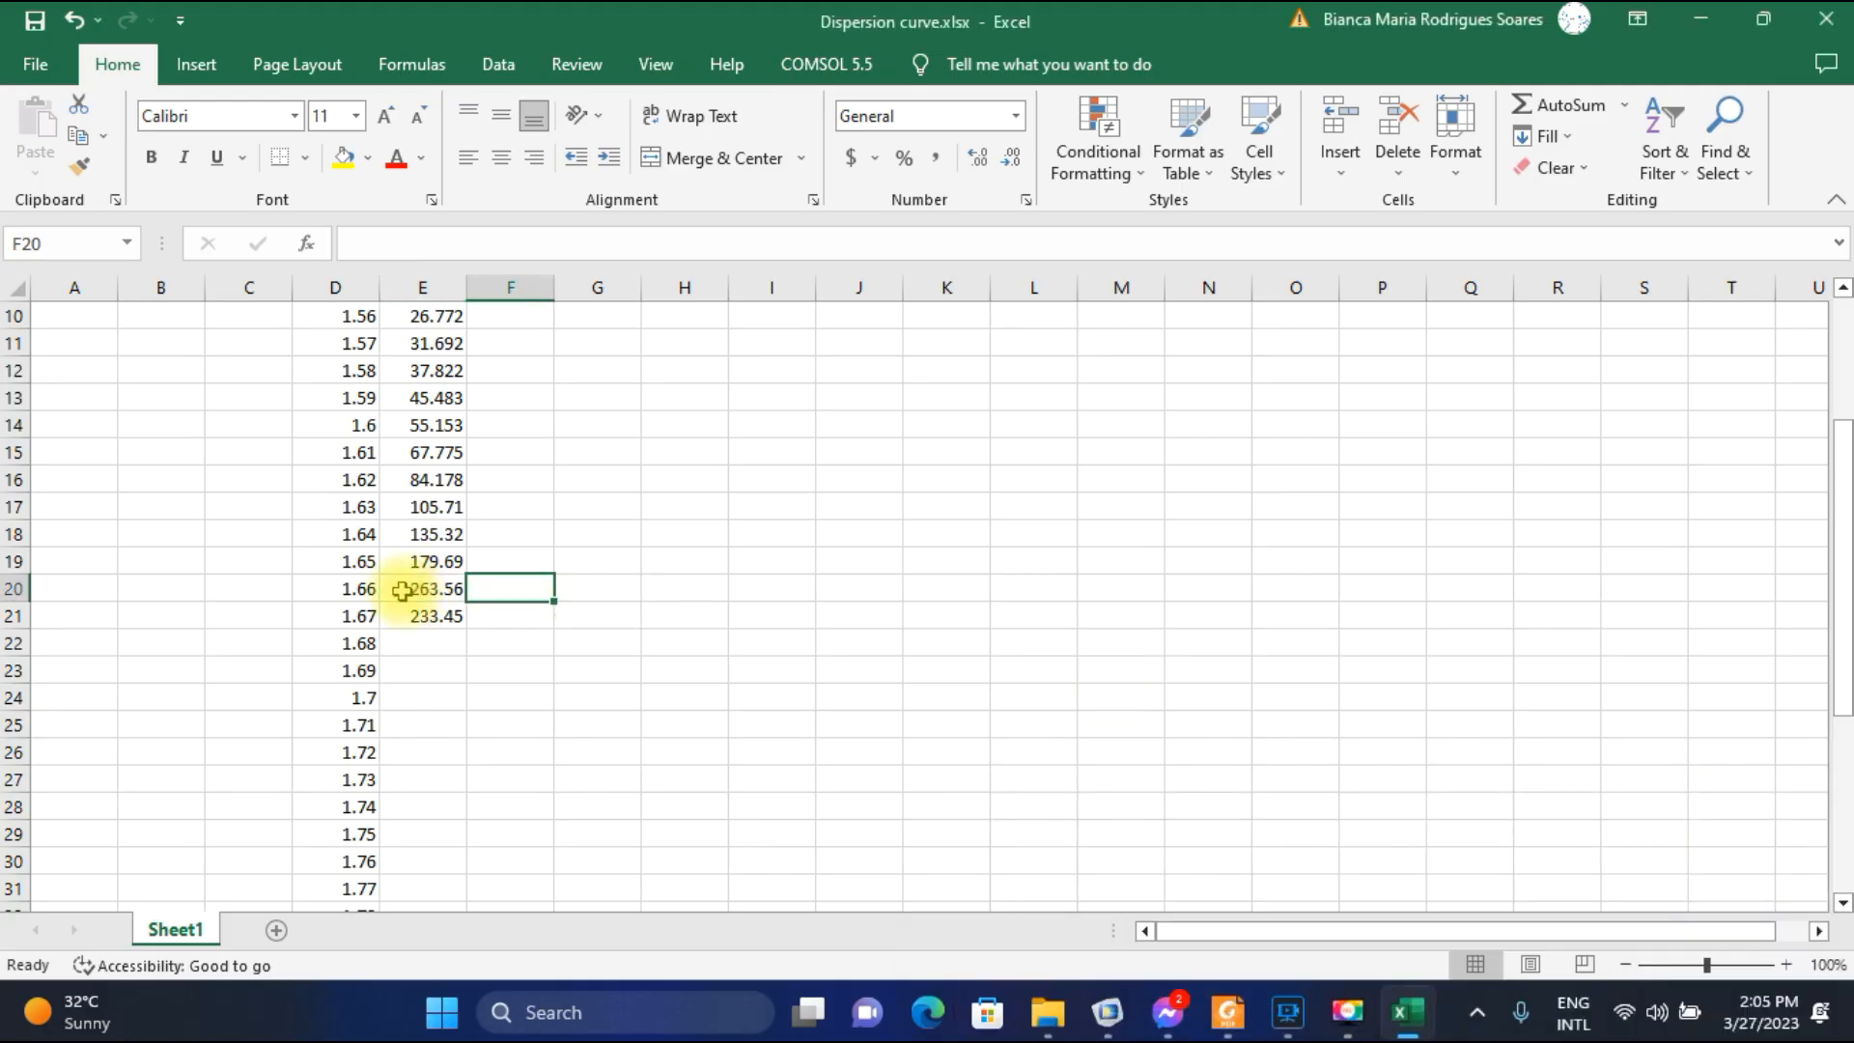
pyautogui.click(12, 586)
pyautogui.click(364, 588)
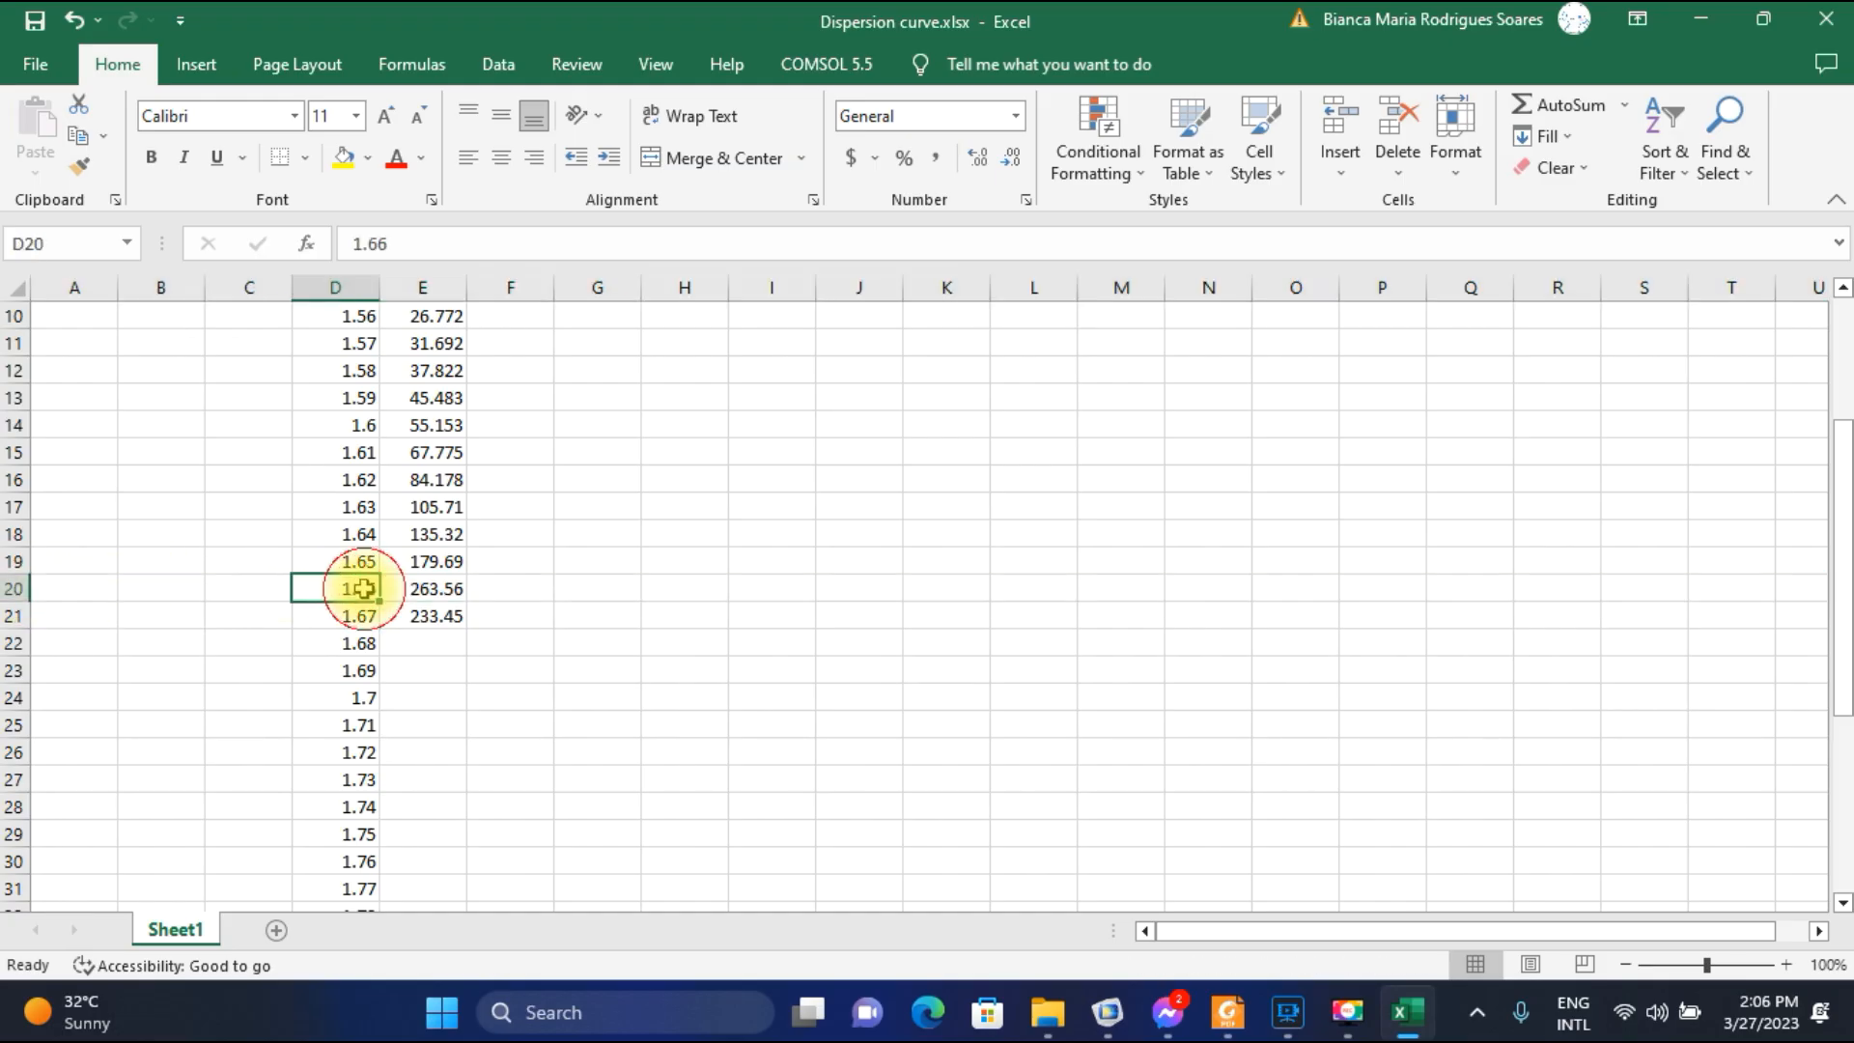
pyautogui.click(442, 592)
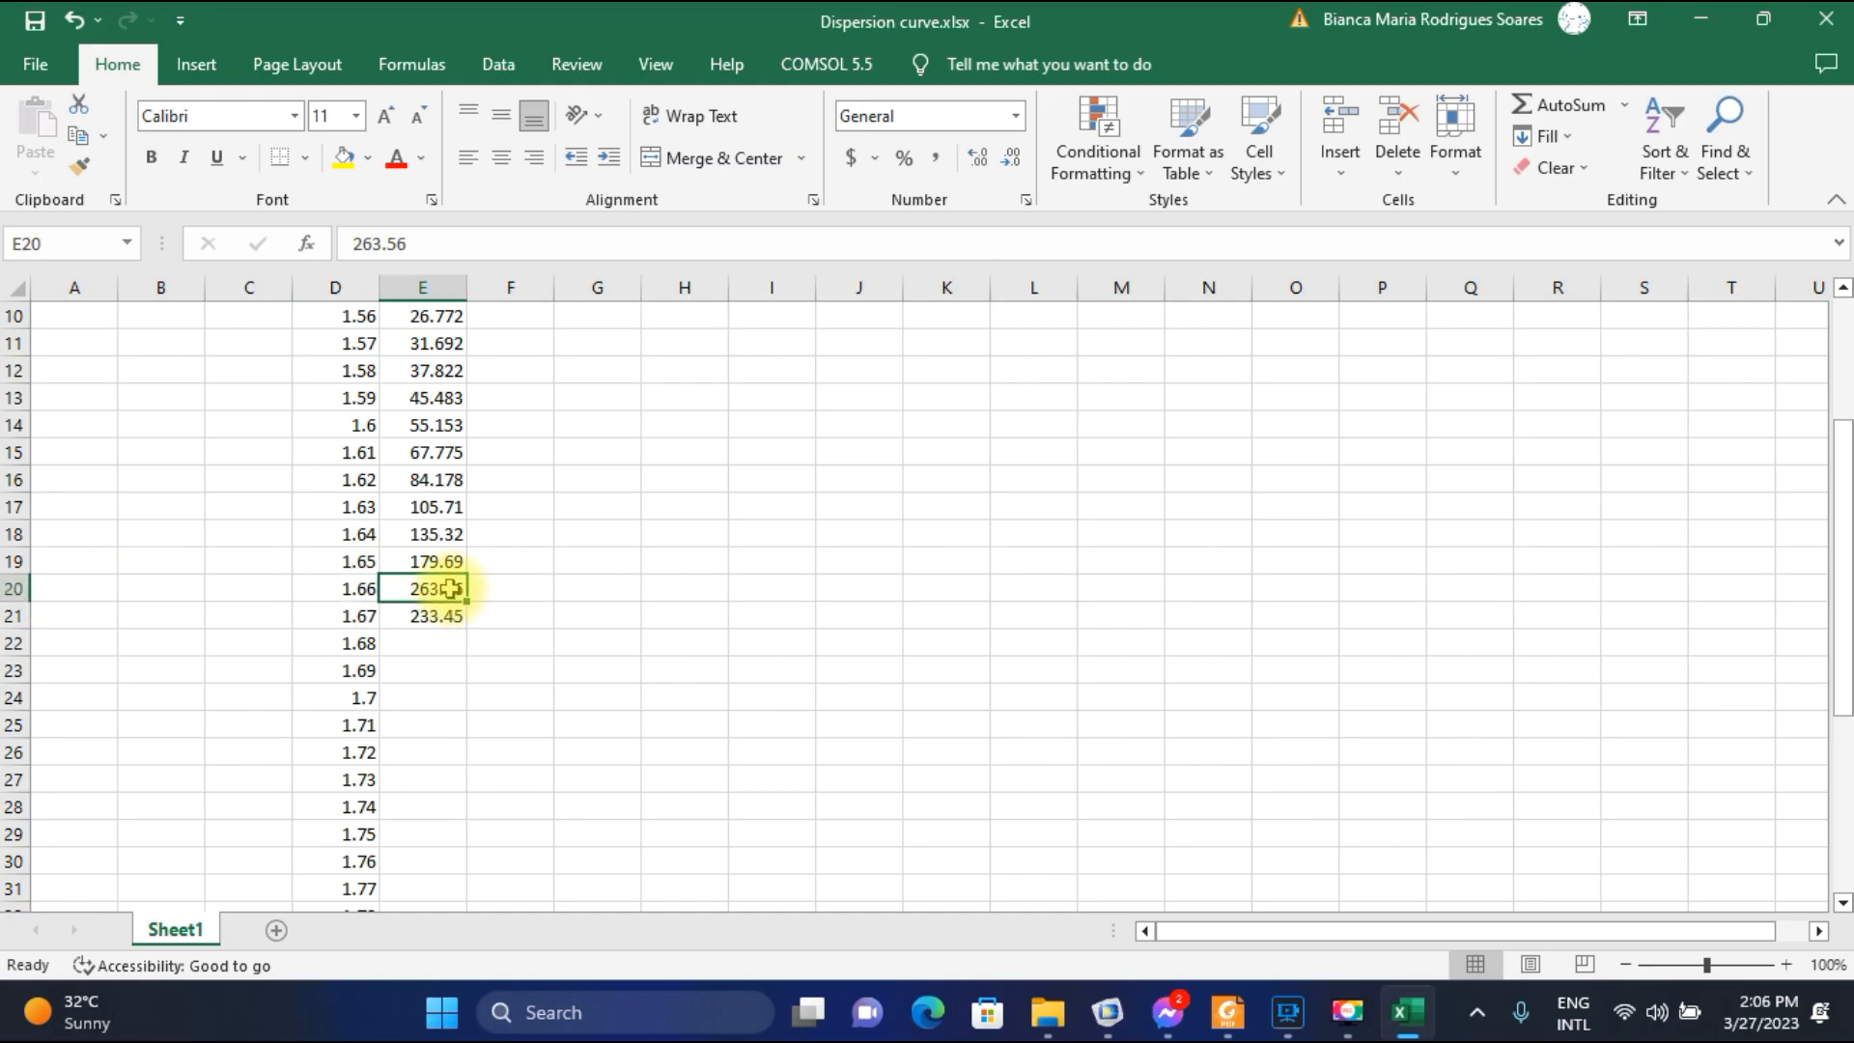
# Switch to COMSOL and step back through the field plots at parameter value 1.67E-6 to mode 1.4321-7.1436E-4i.
pyautogui.moveTo(1129, 1027)
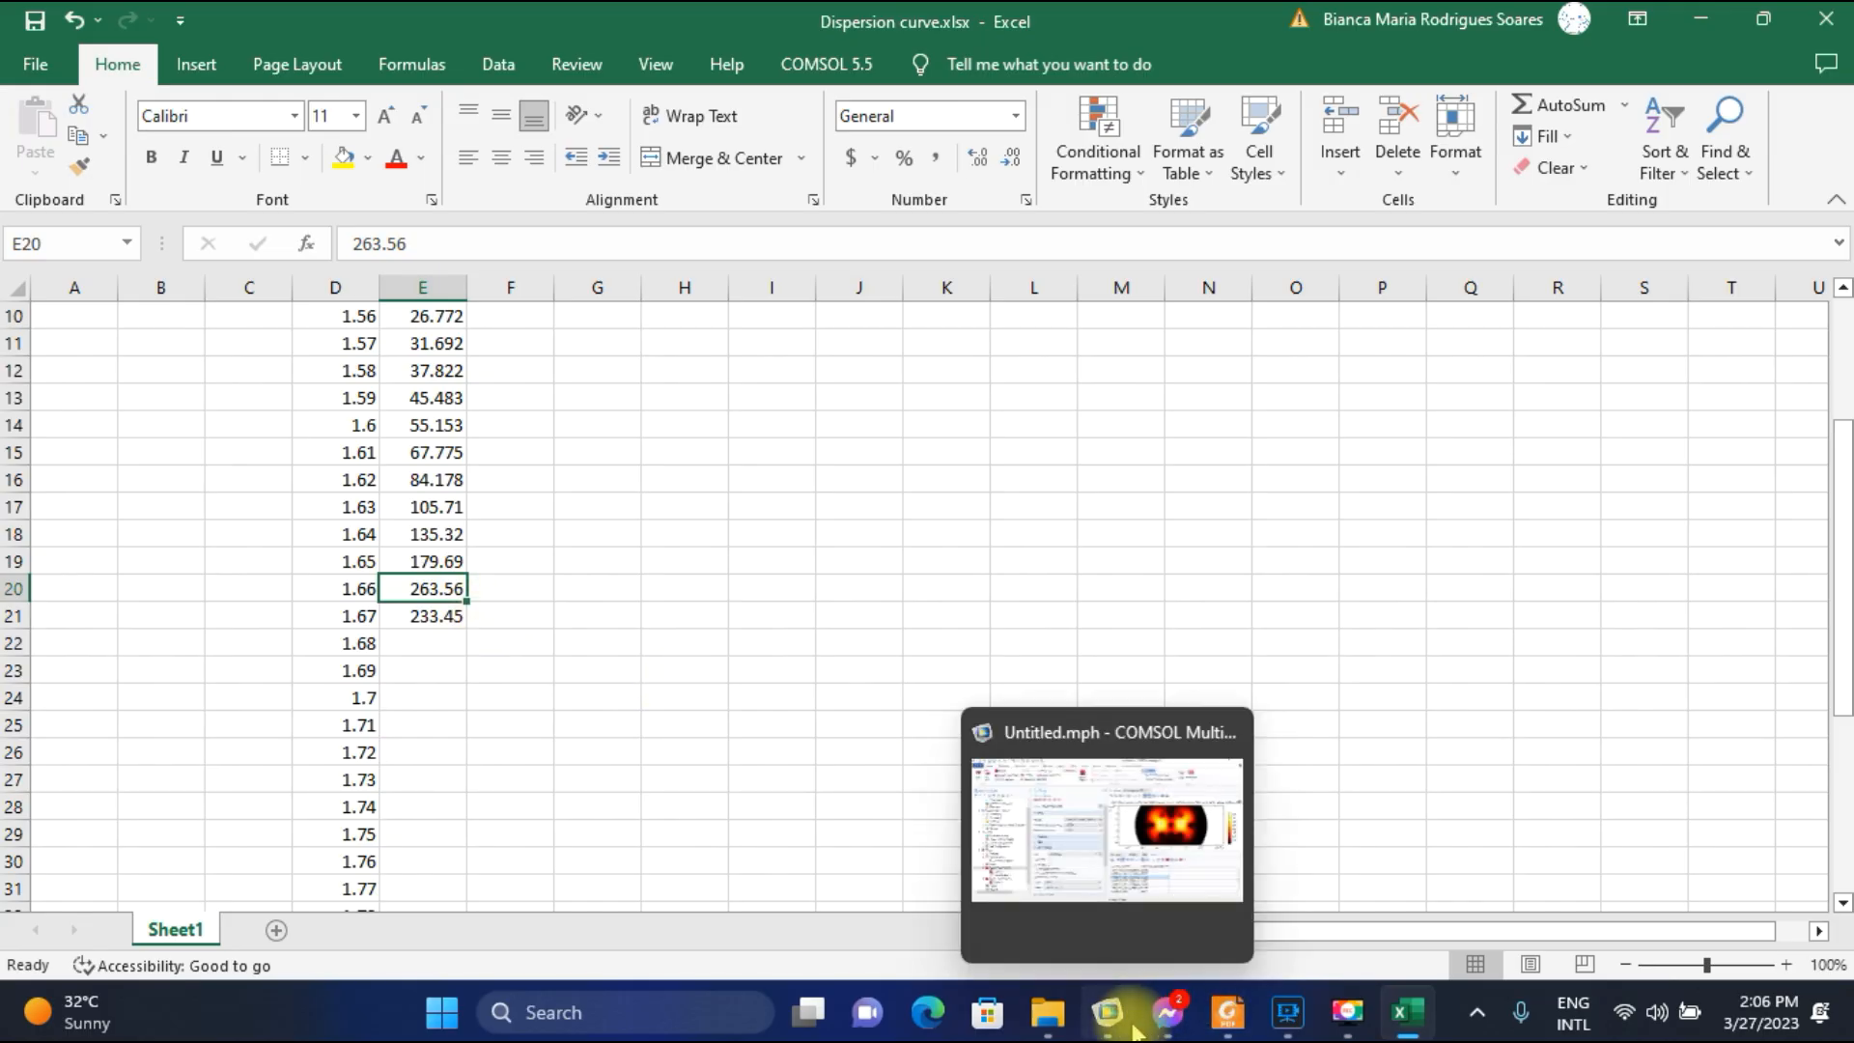
pyautogui.click(1134, 1029)
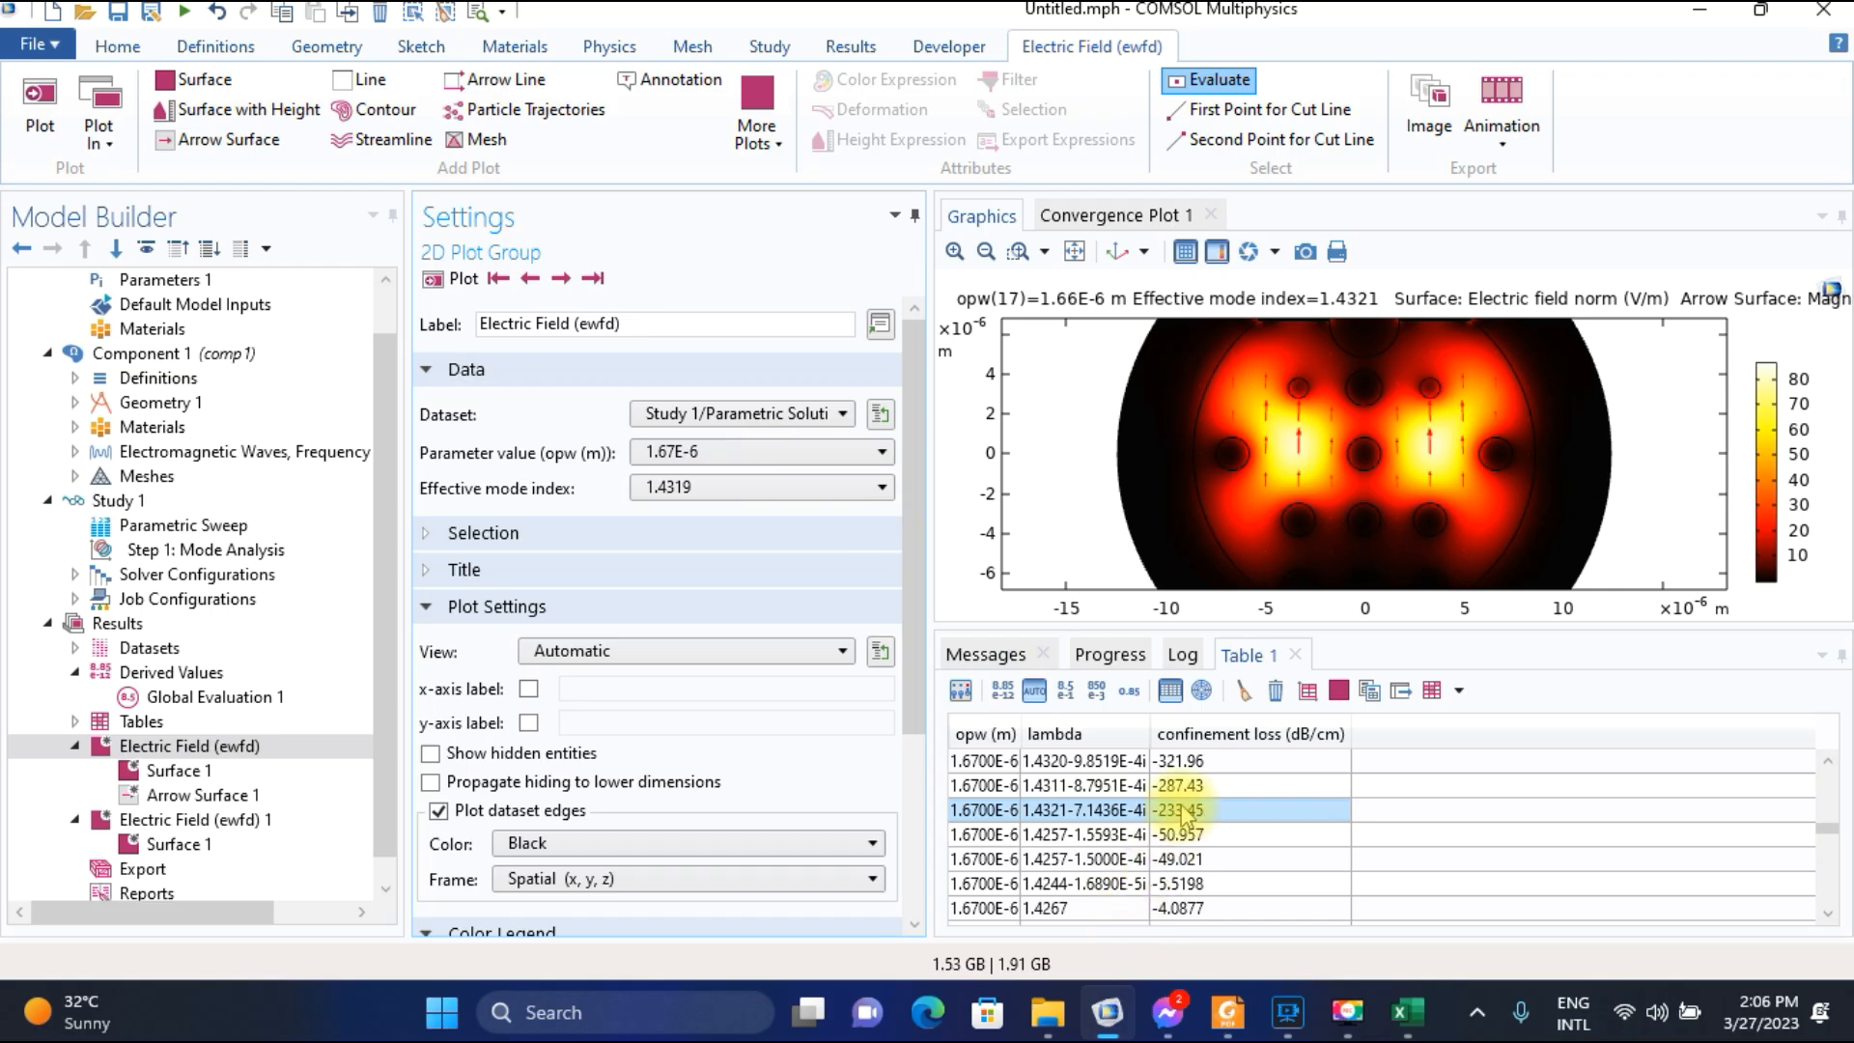
pyautogui.click(529, 283)
pyautogui.click(529, 283)
pyautogui.click(529, 283)
pyautogui.click(529, 283)
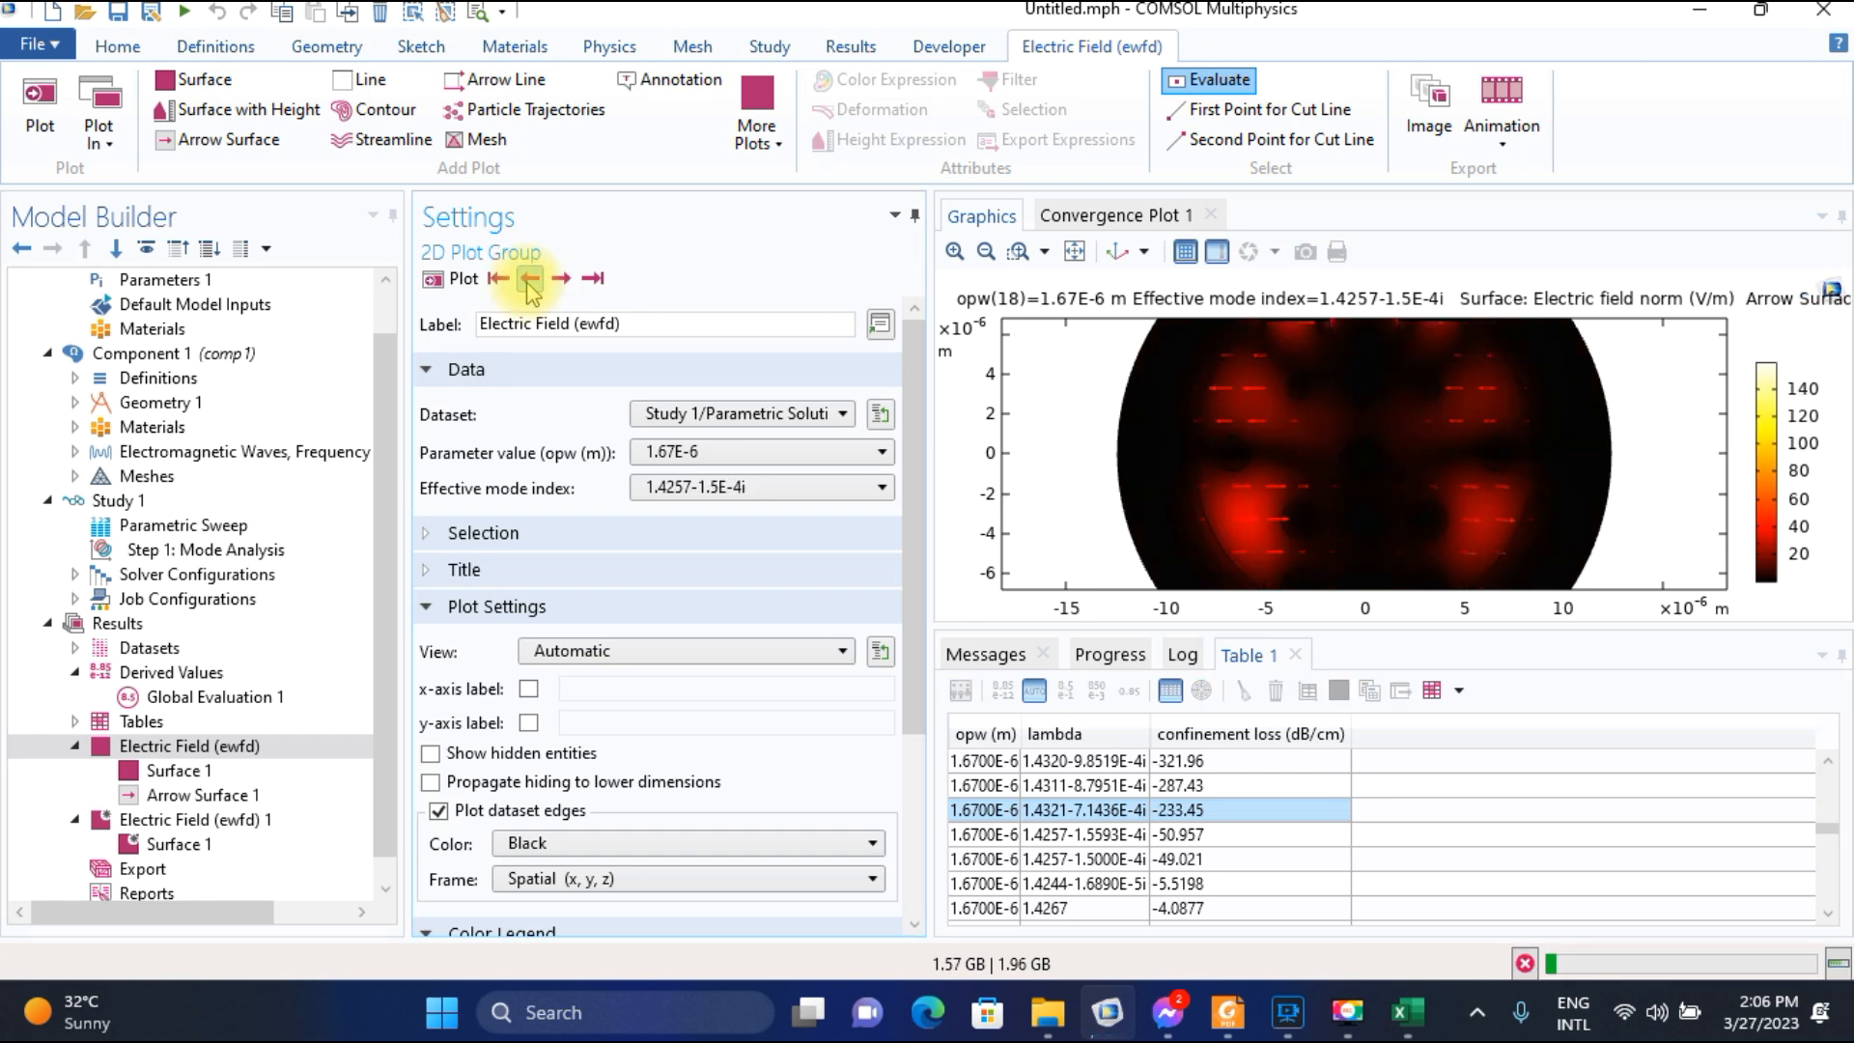
pyautogui.click(529, 280)
pyautogui.click(529, 282)
pyautogui.click(571, 280)
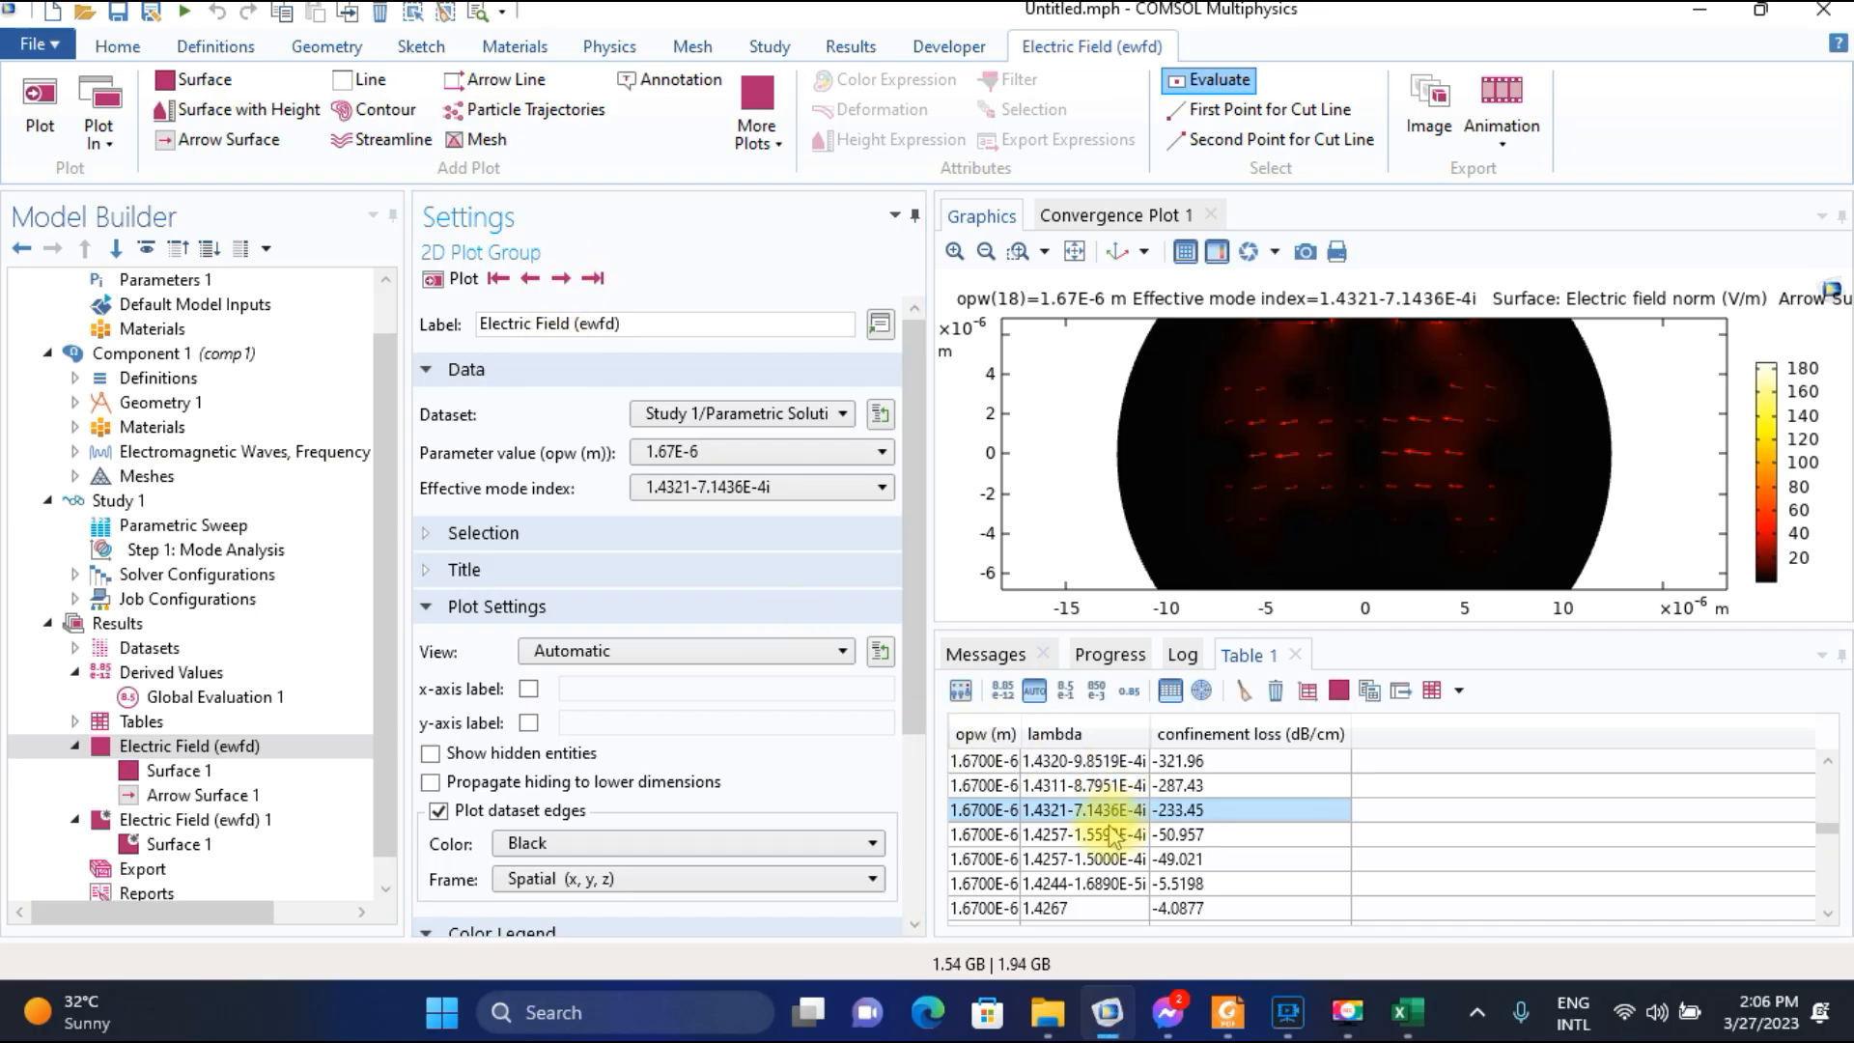
# Switch to Foxit Reader and compare the published loss curve in Fig. 2(d) with the COMSOL table and the Excel loss values.
pyautogui.click(1227, 1012)
pyautogui.scroll(-2, 1178, 731)
pyautogui.scroll(-10, 1178, 730)
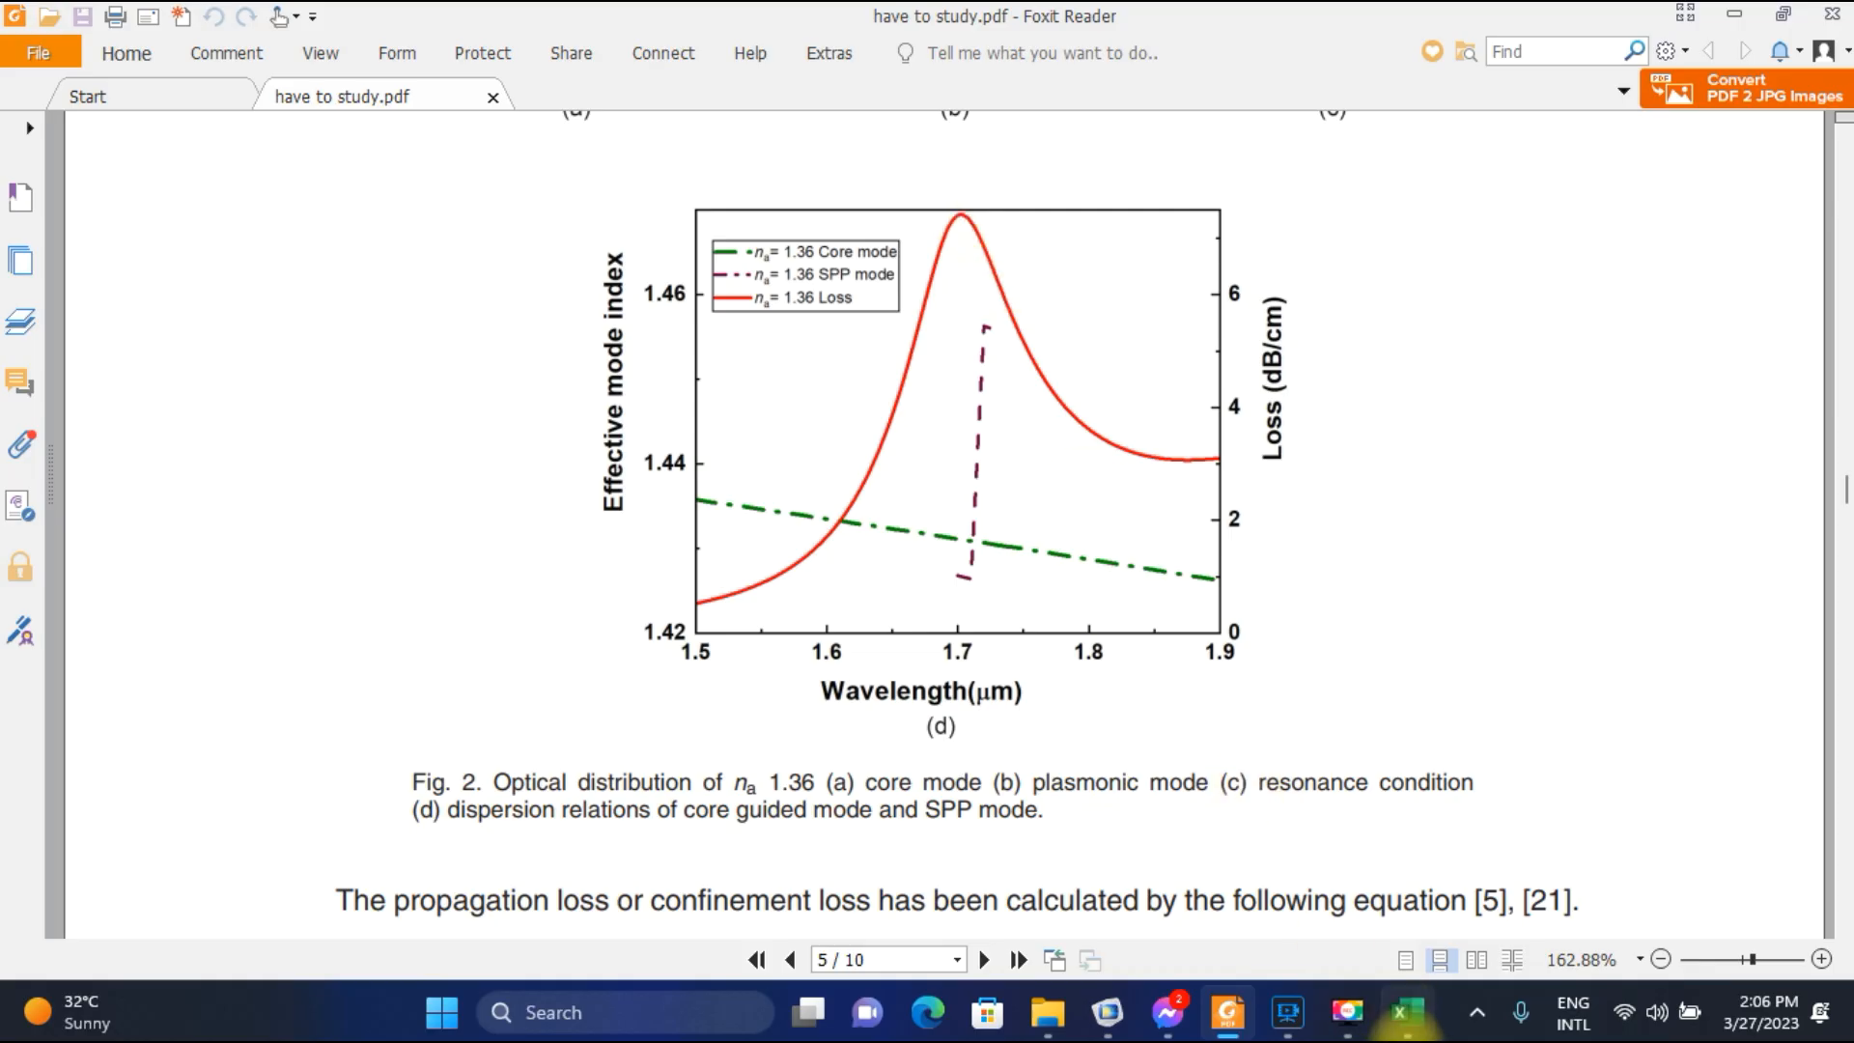
pyautogui.click(1108, 1012)
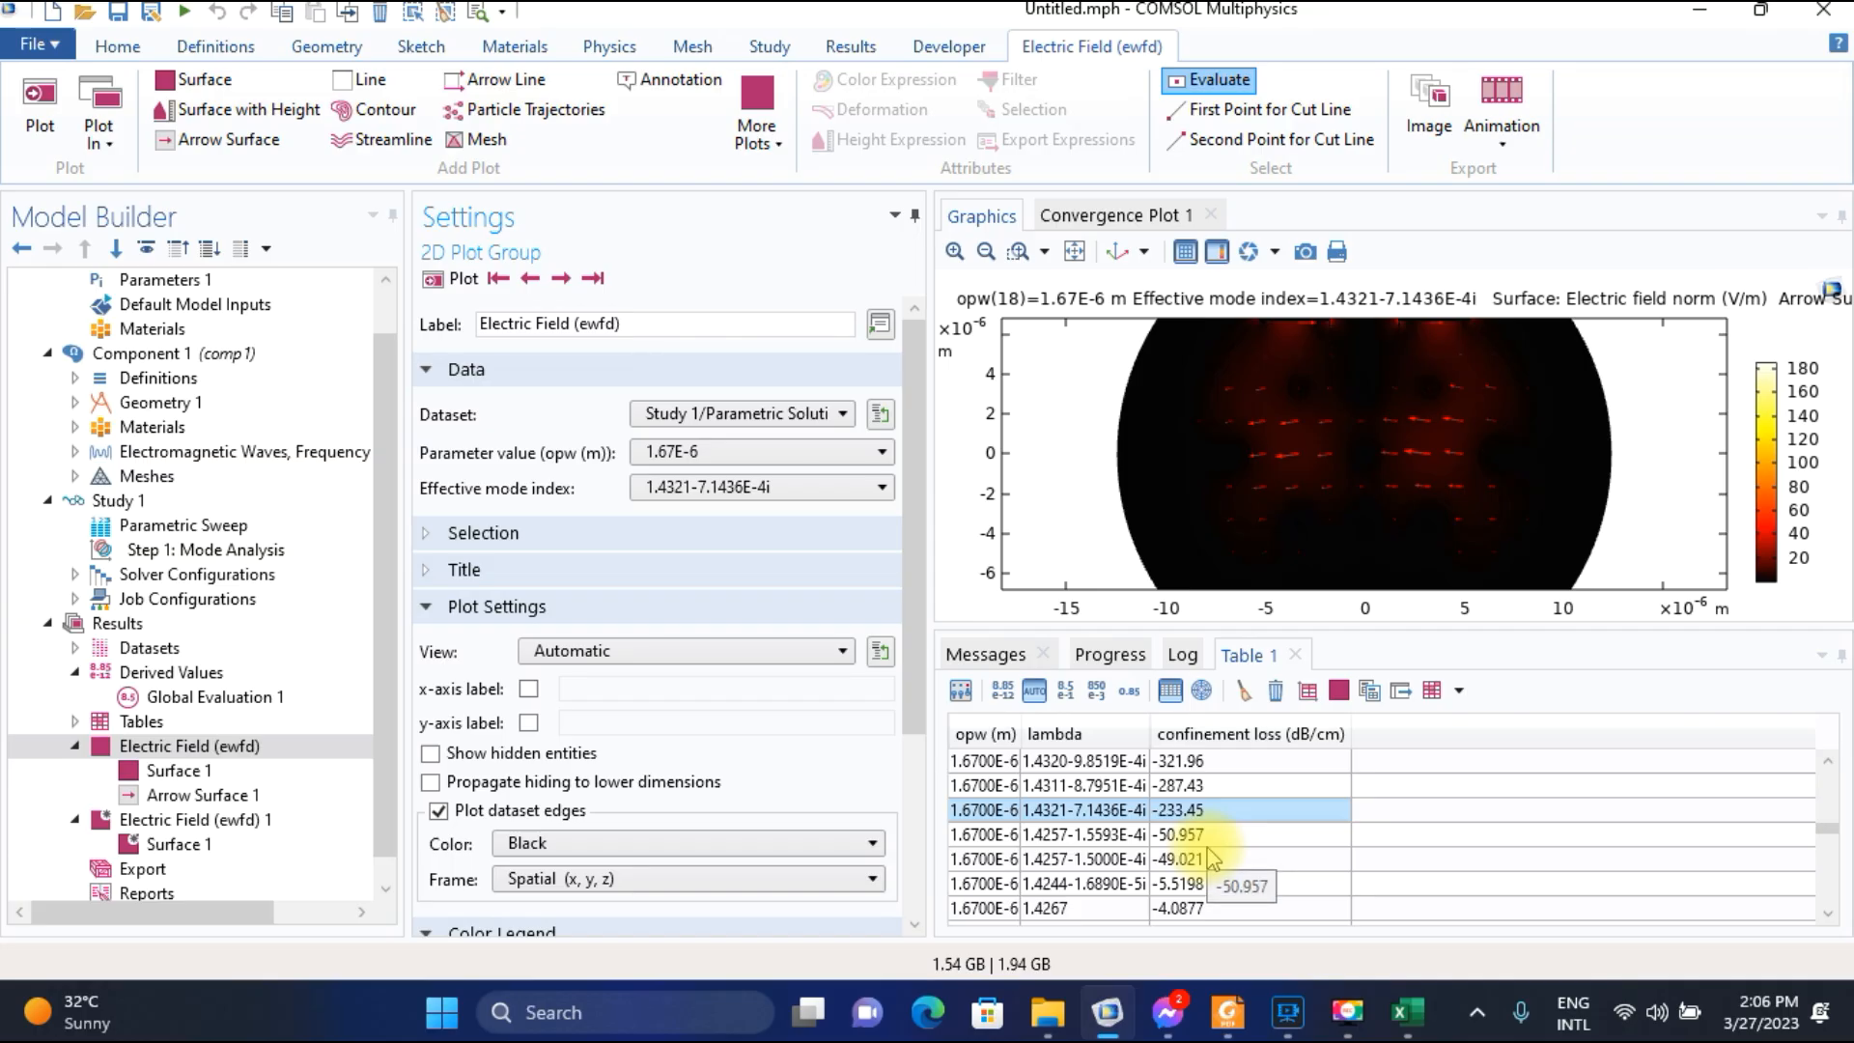
pyautogui.click(1407, 1012)
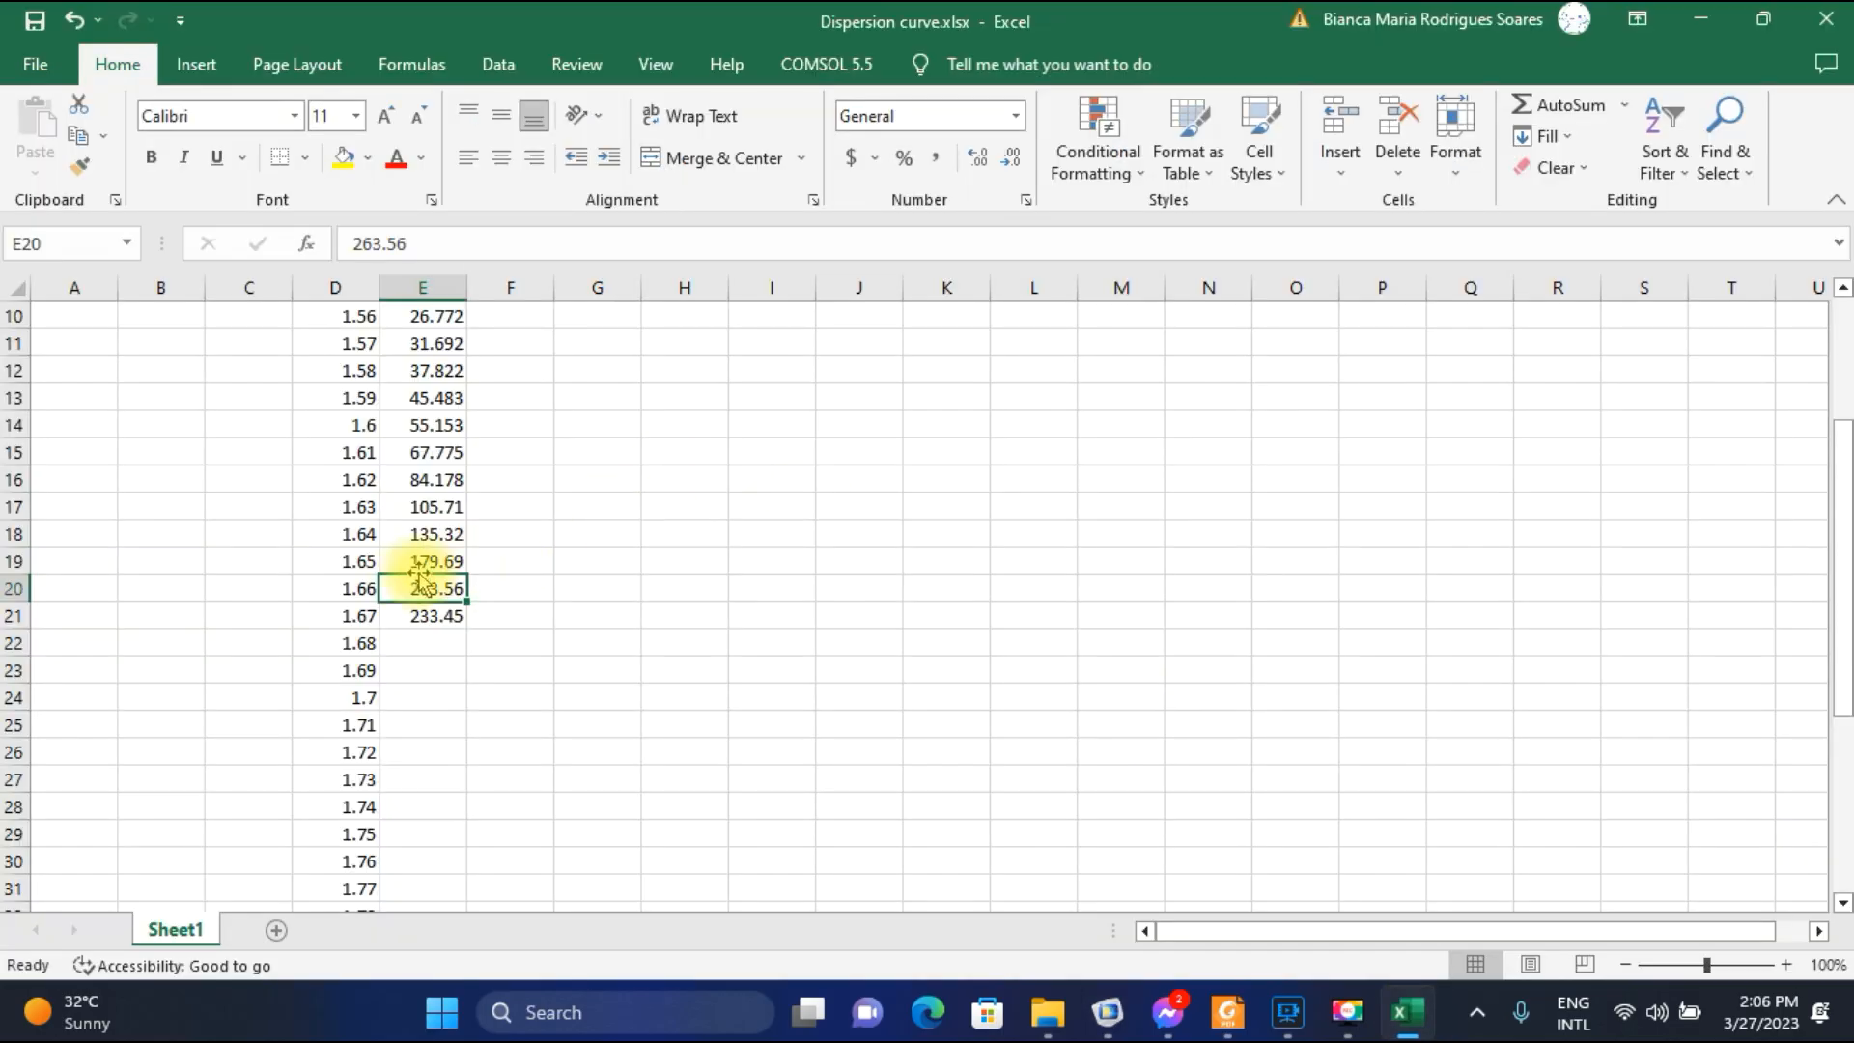
# Return to COMSOL, plot the electric field for parameter value 1.68E-6, and advance to mode 1.4319-5.4467E-4i.
pyautogui.click(1107, 1012)
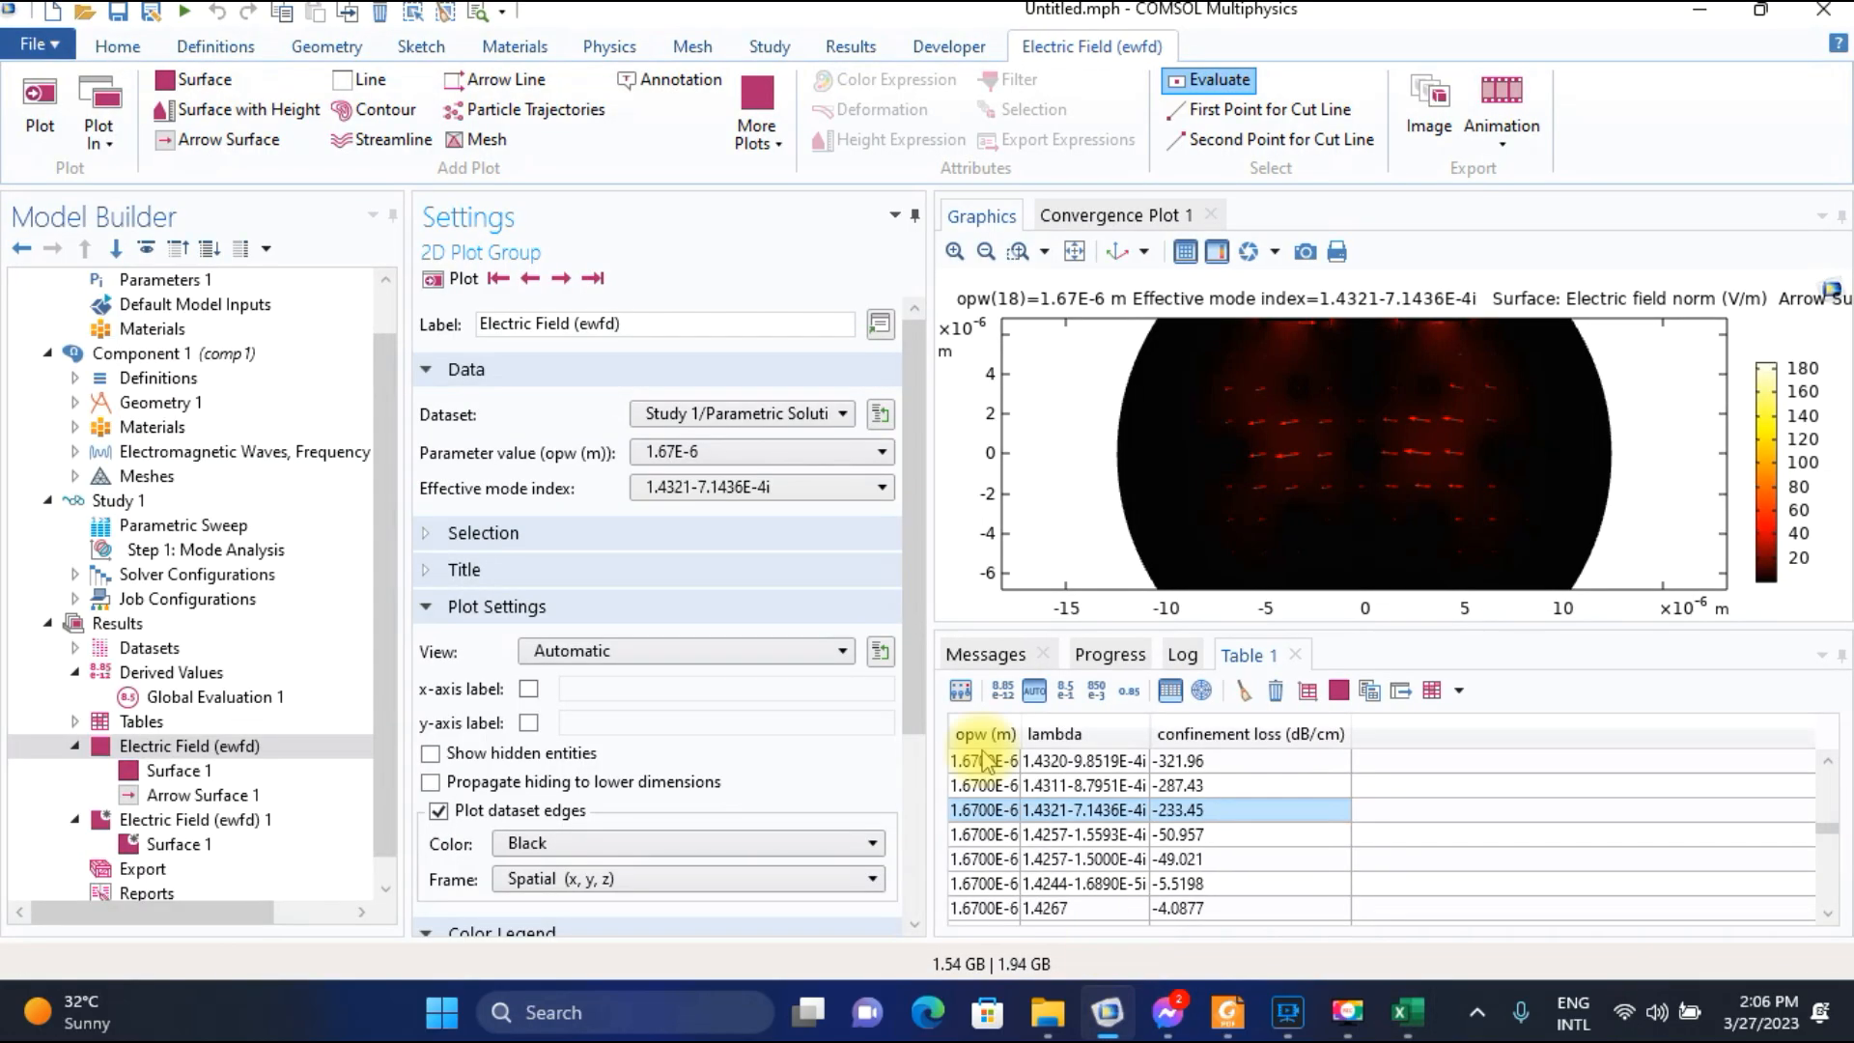
pyautogui.click(747, 452)
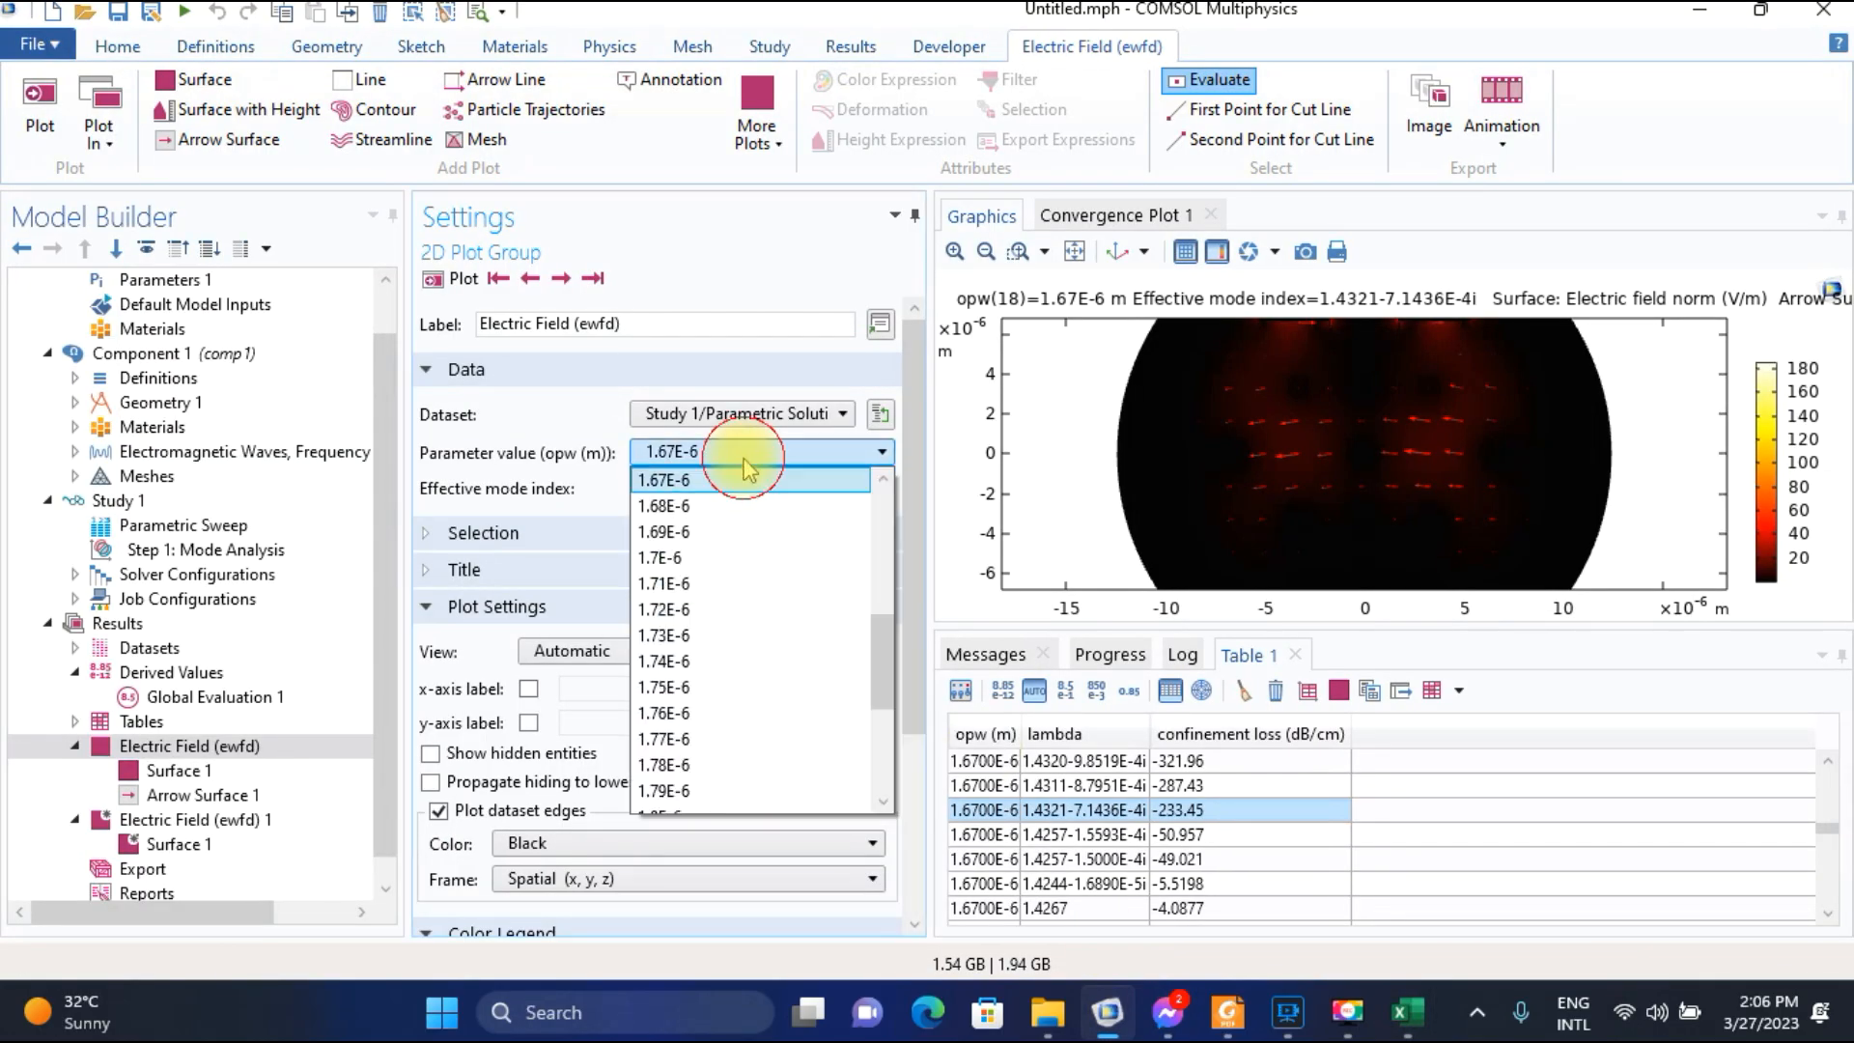
pyautogui.click(714, 510)
pyautogui.click(449, 279)
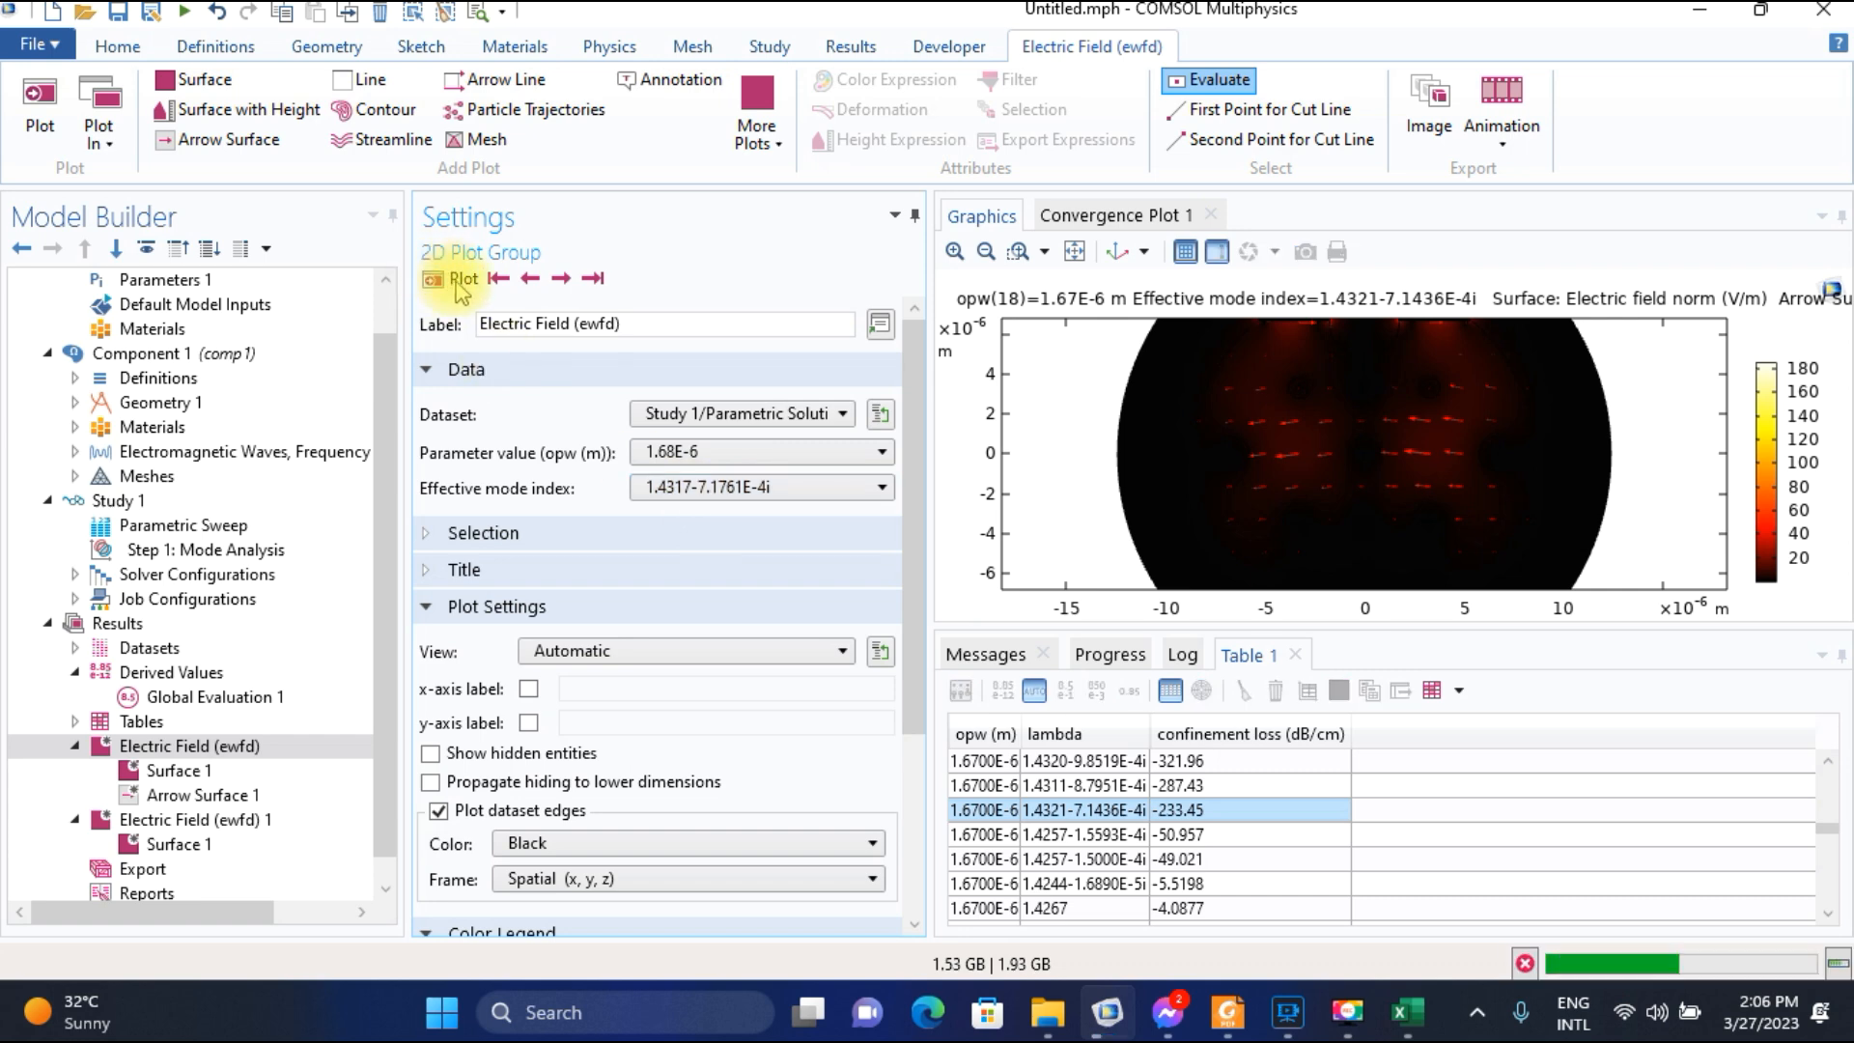
pyautogui.click(561, 280)
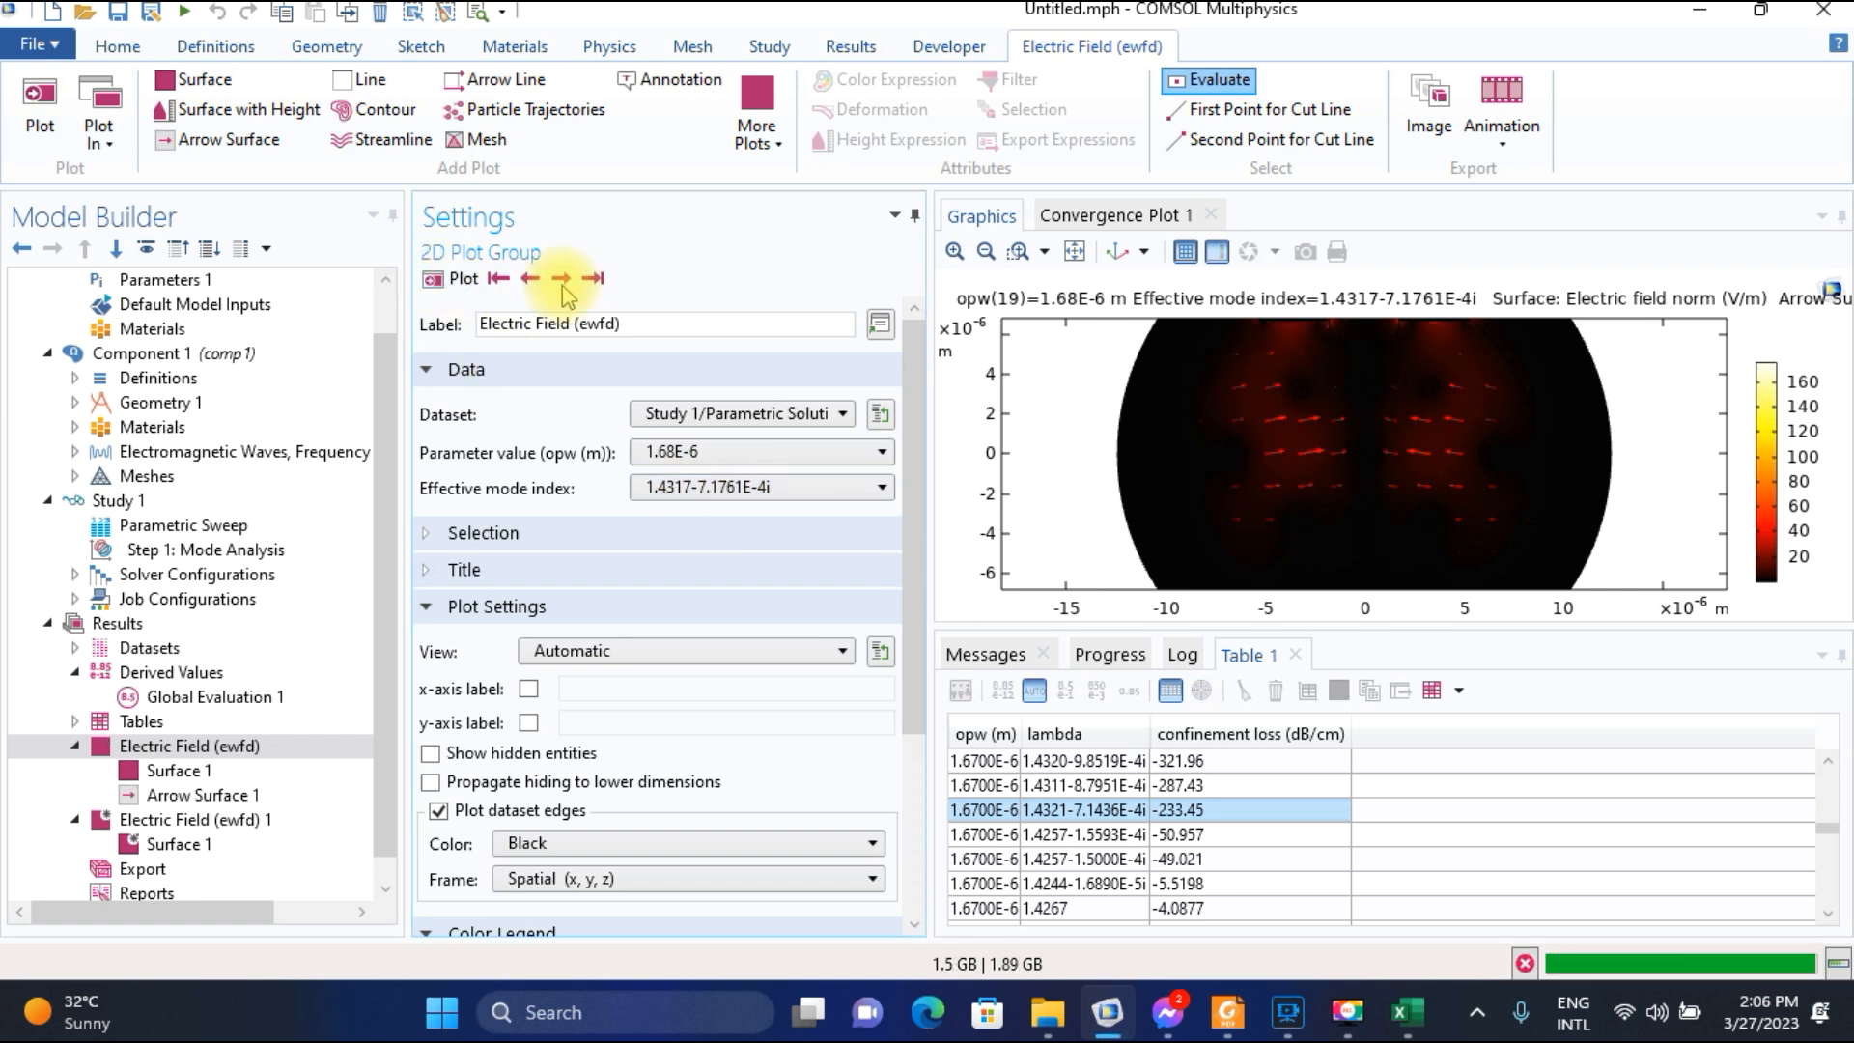
# Select the 1.4319-5.4467E-4i row for wavelength 1.6800E-6 in the confinement loss table.
pyautogui.scroll(-5, 1105, 784)
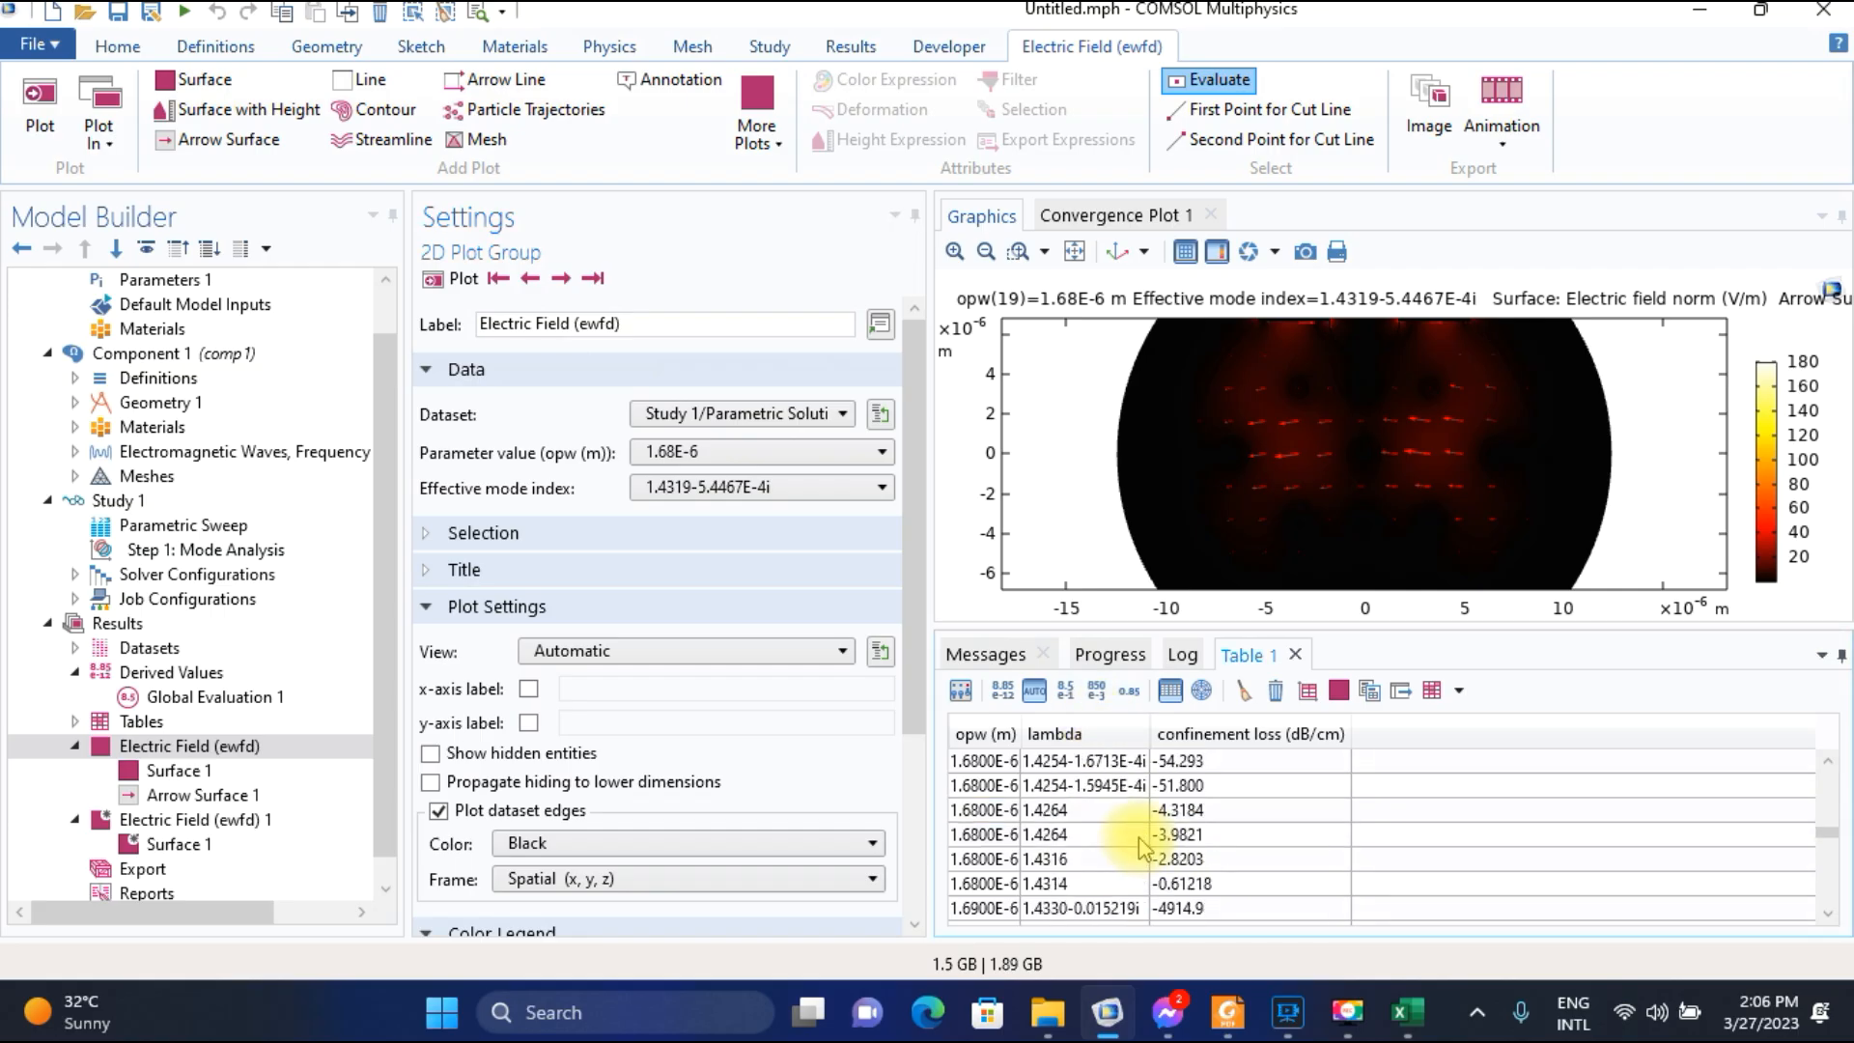
pyautogui.scroll(1, 1142, 847)
pyautogui.click(1078, 816)
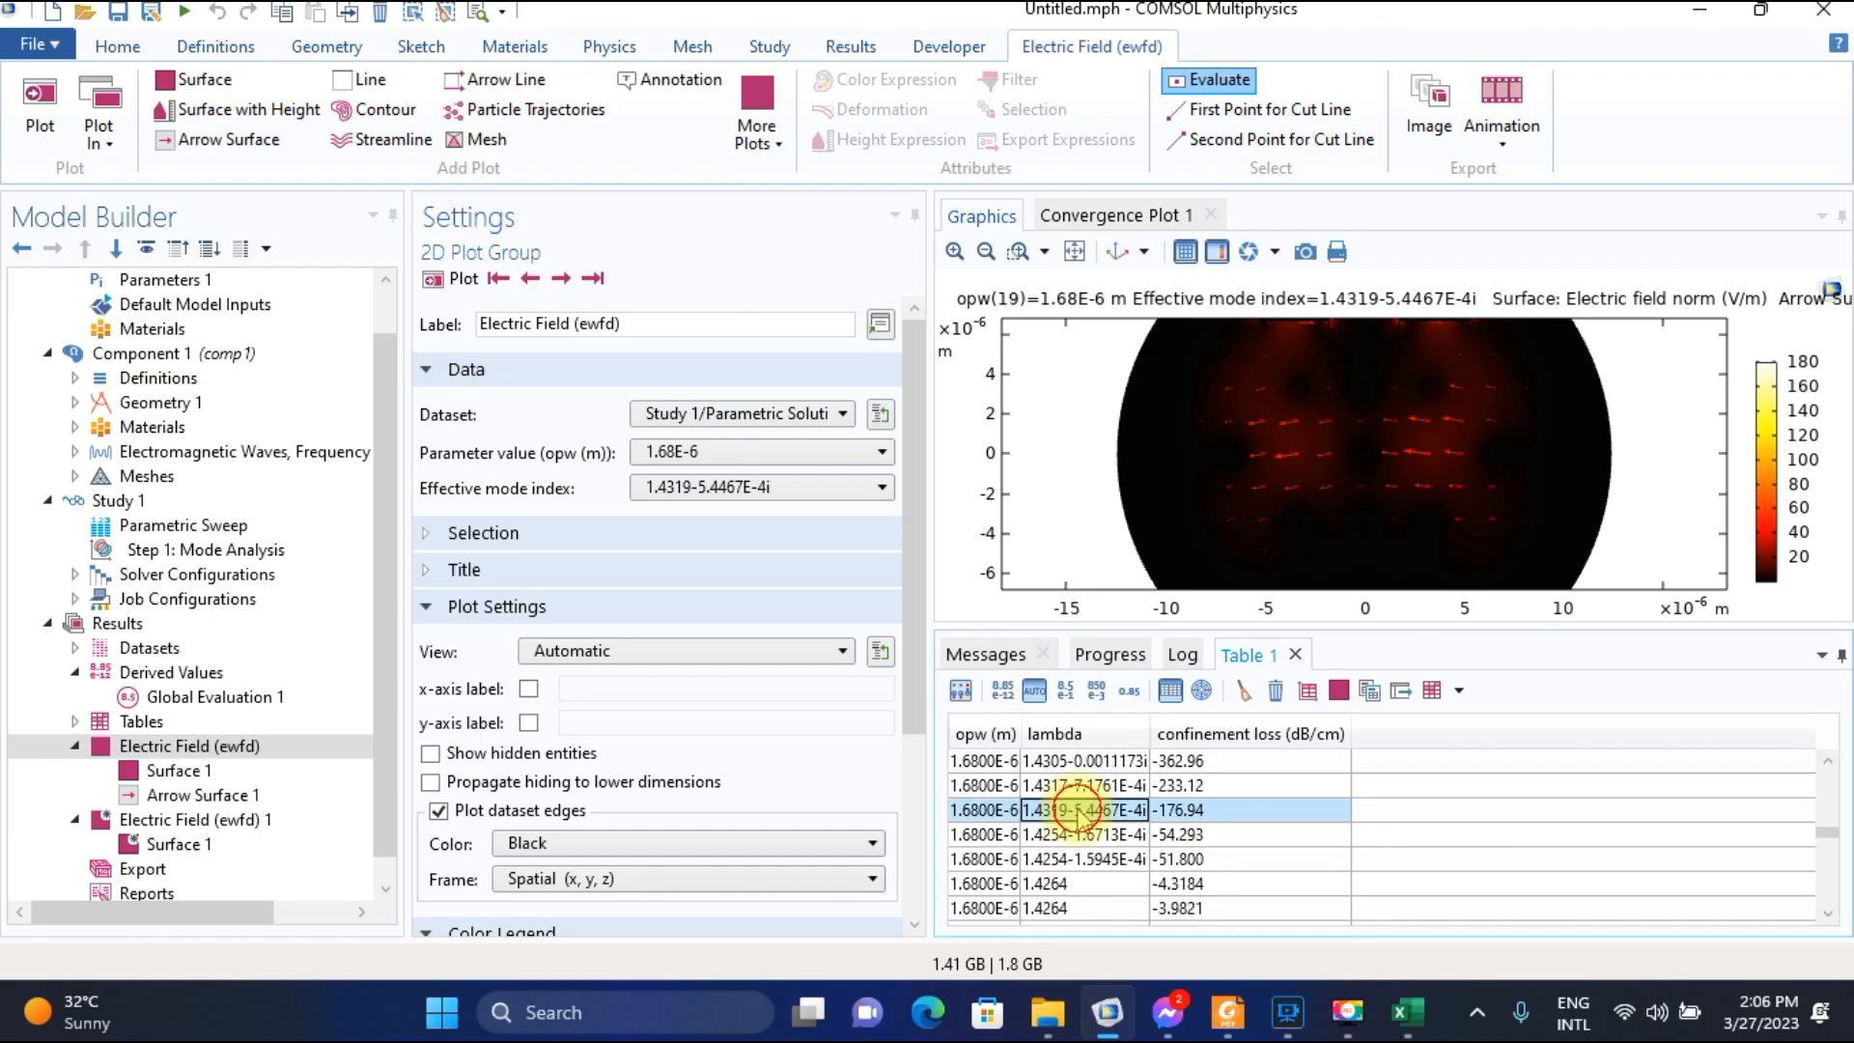
# Switch to the Excel worksheet and enter 176.94 as the confinement loss for wavelength 1.68.
pyautogui.click(1405, 1014)
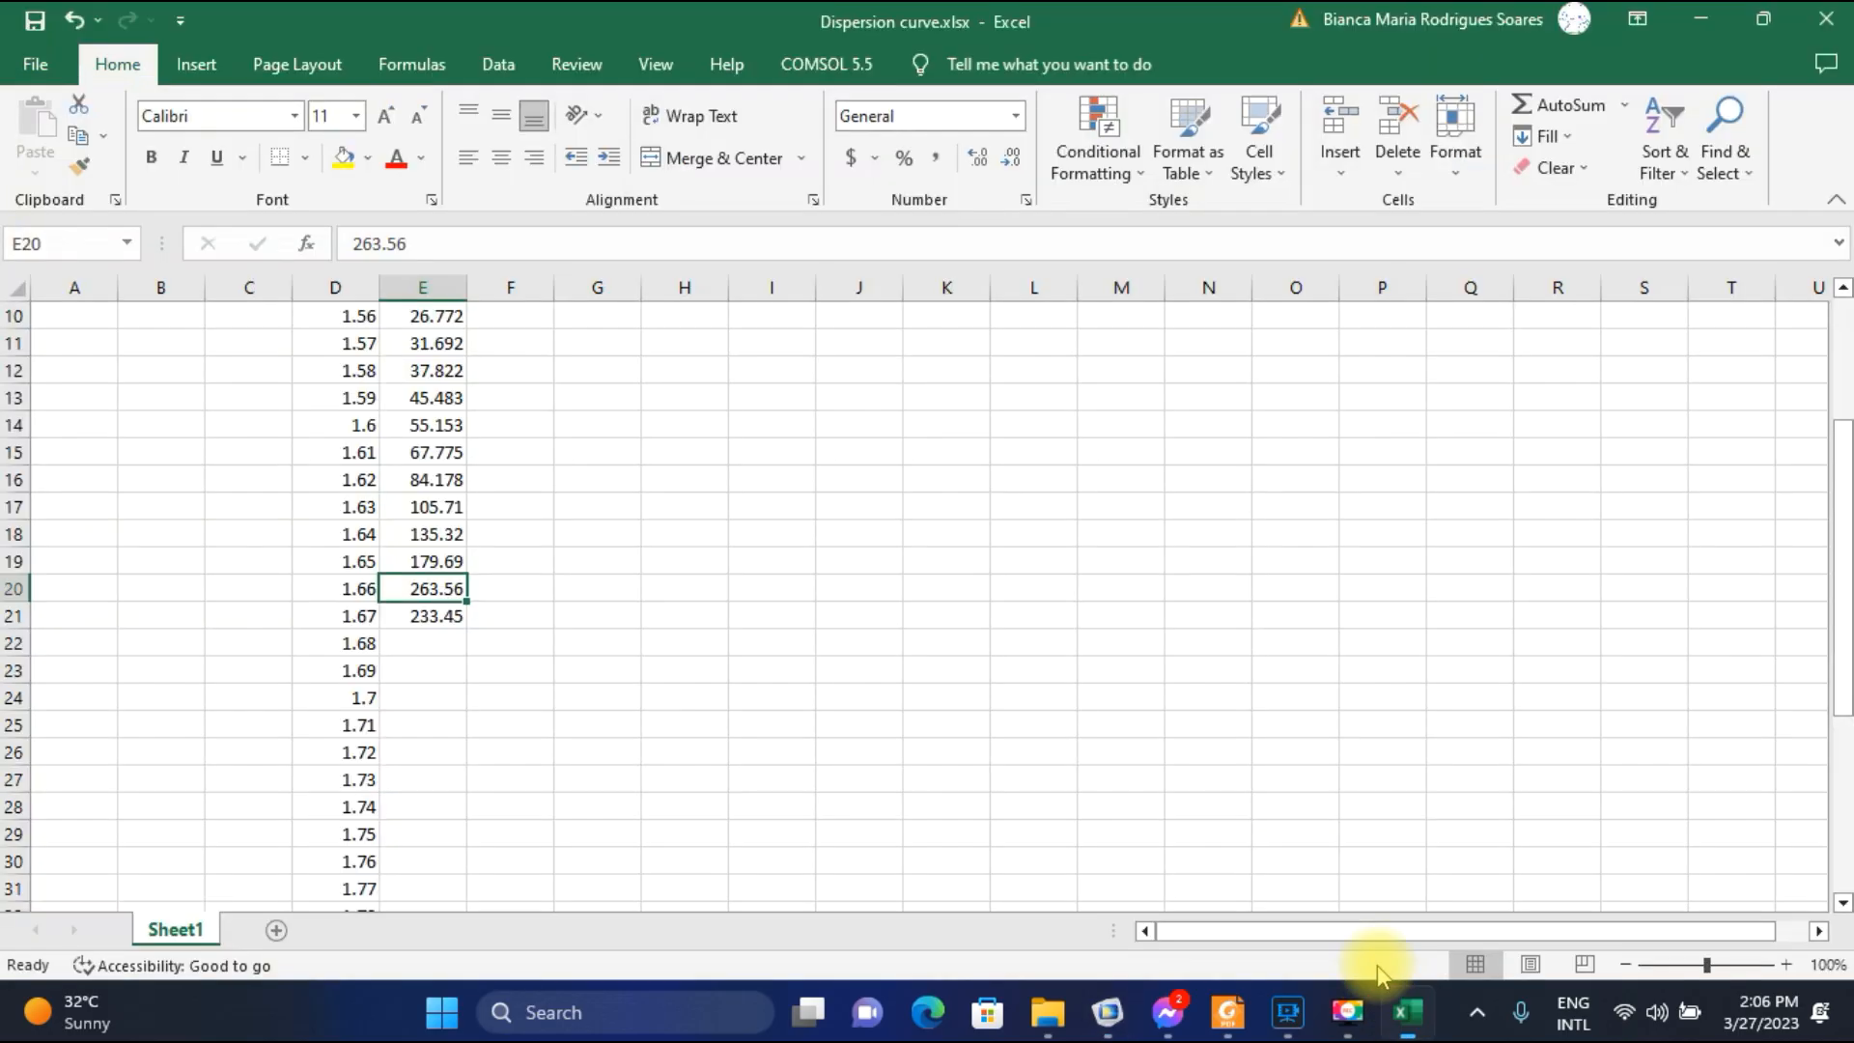
pyautogui.click(424, 642)
pyautogui.write('1')
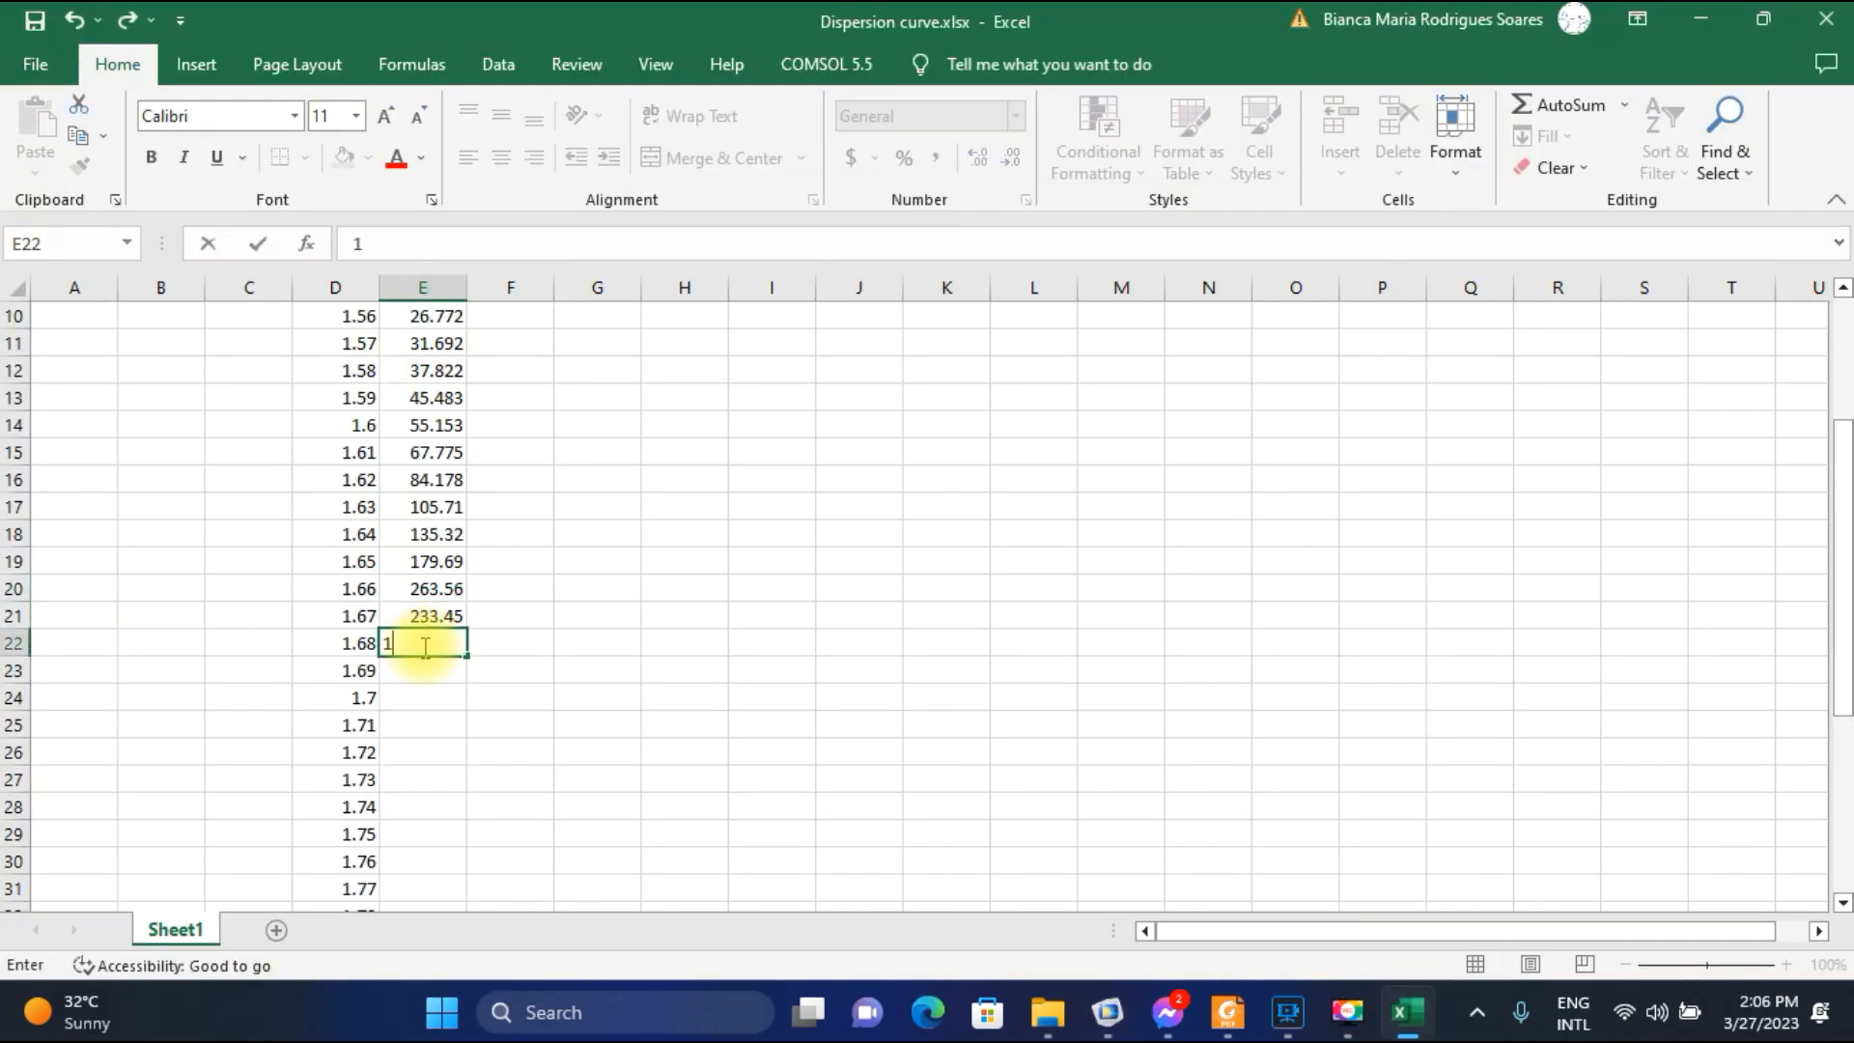
pyautogui.write('76.94')
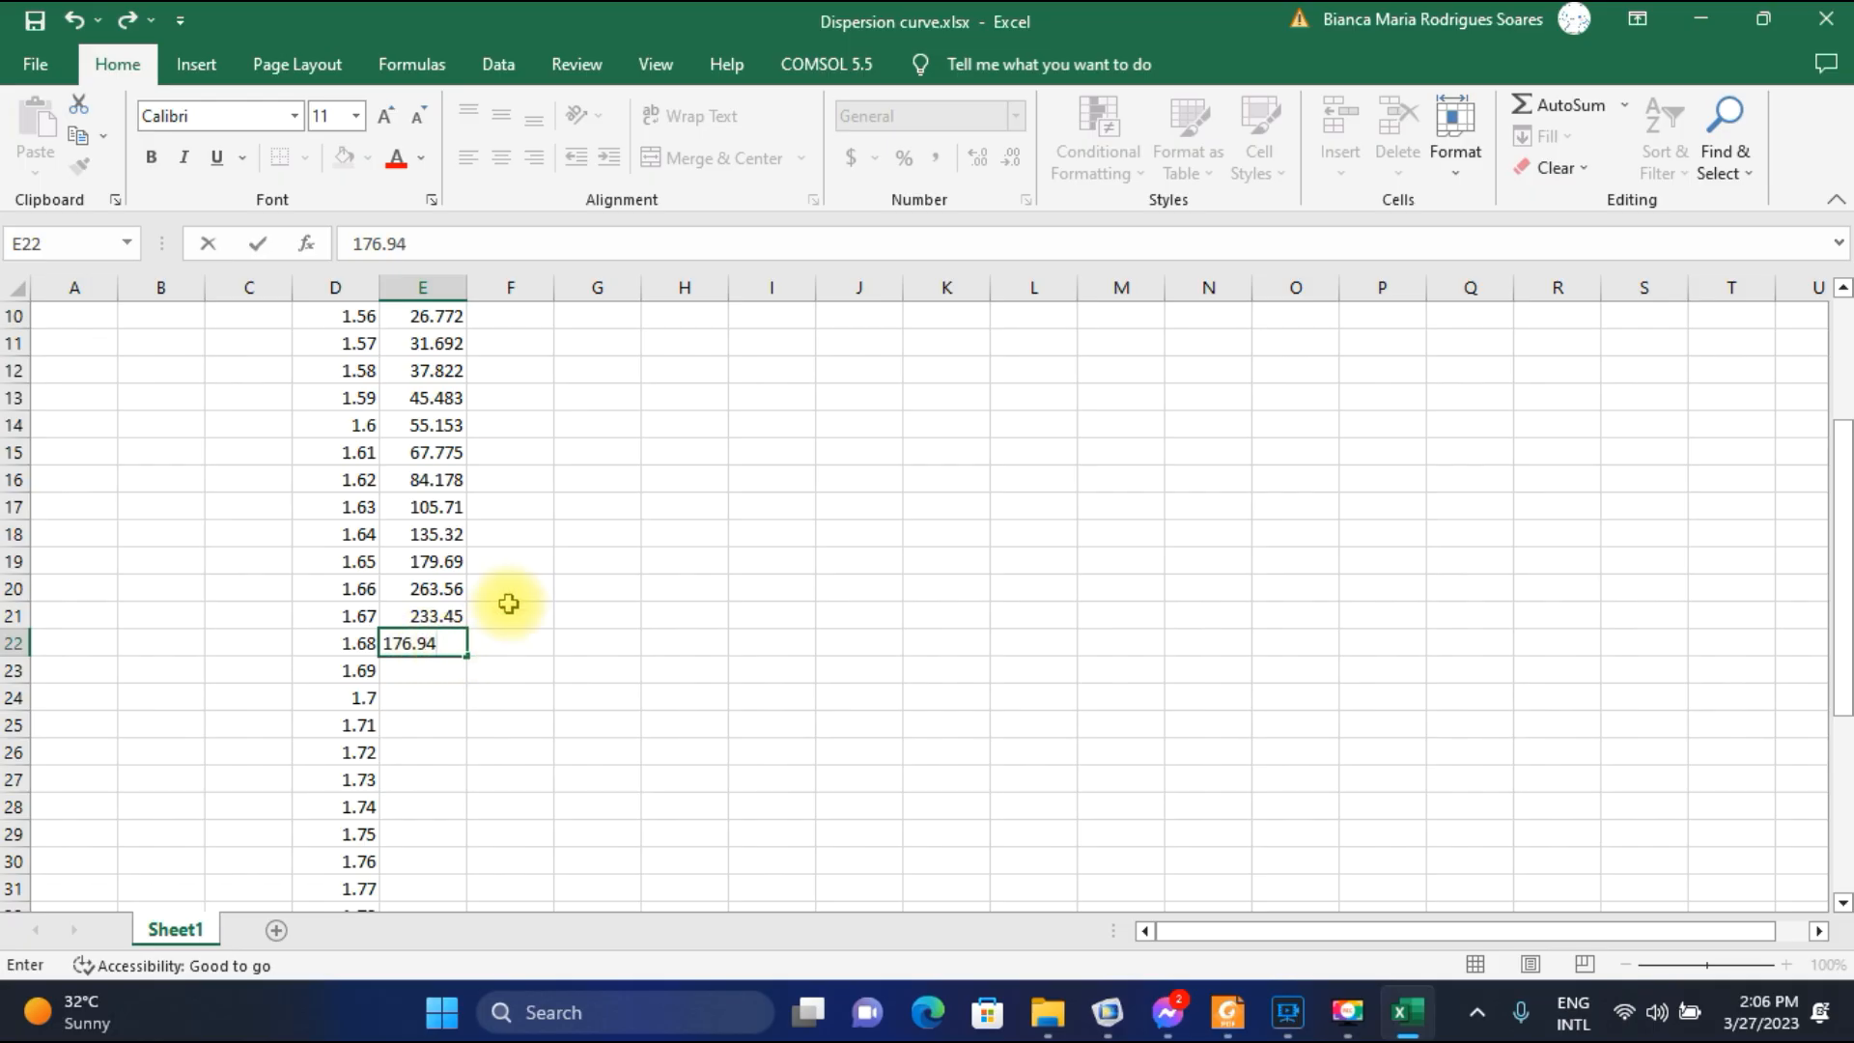
pyautogui.click(483, 583)
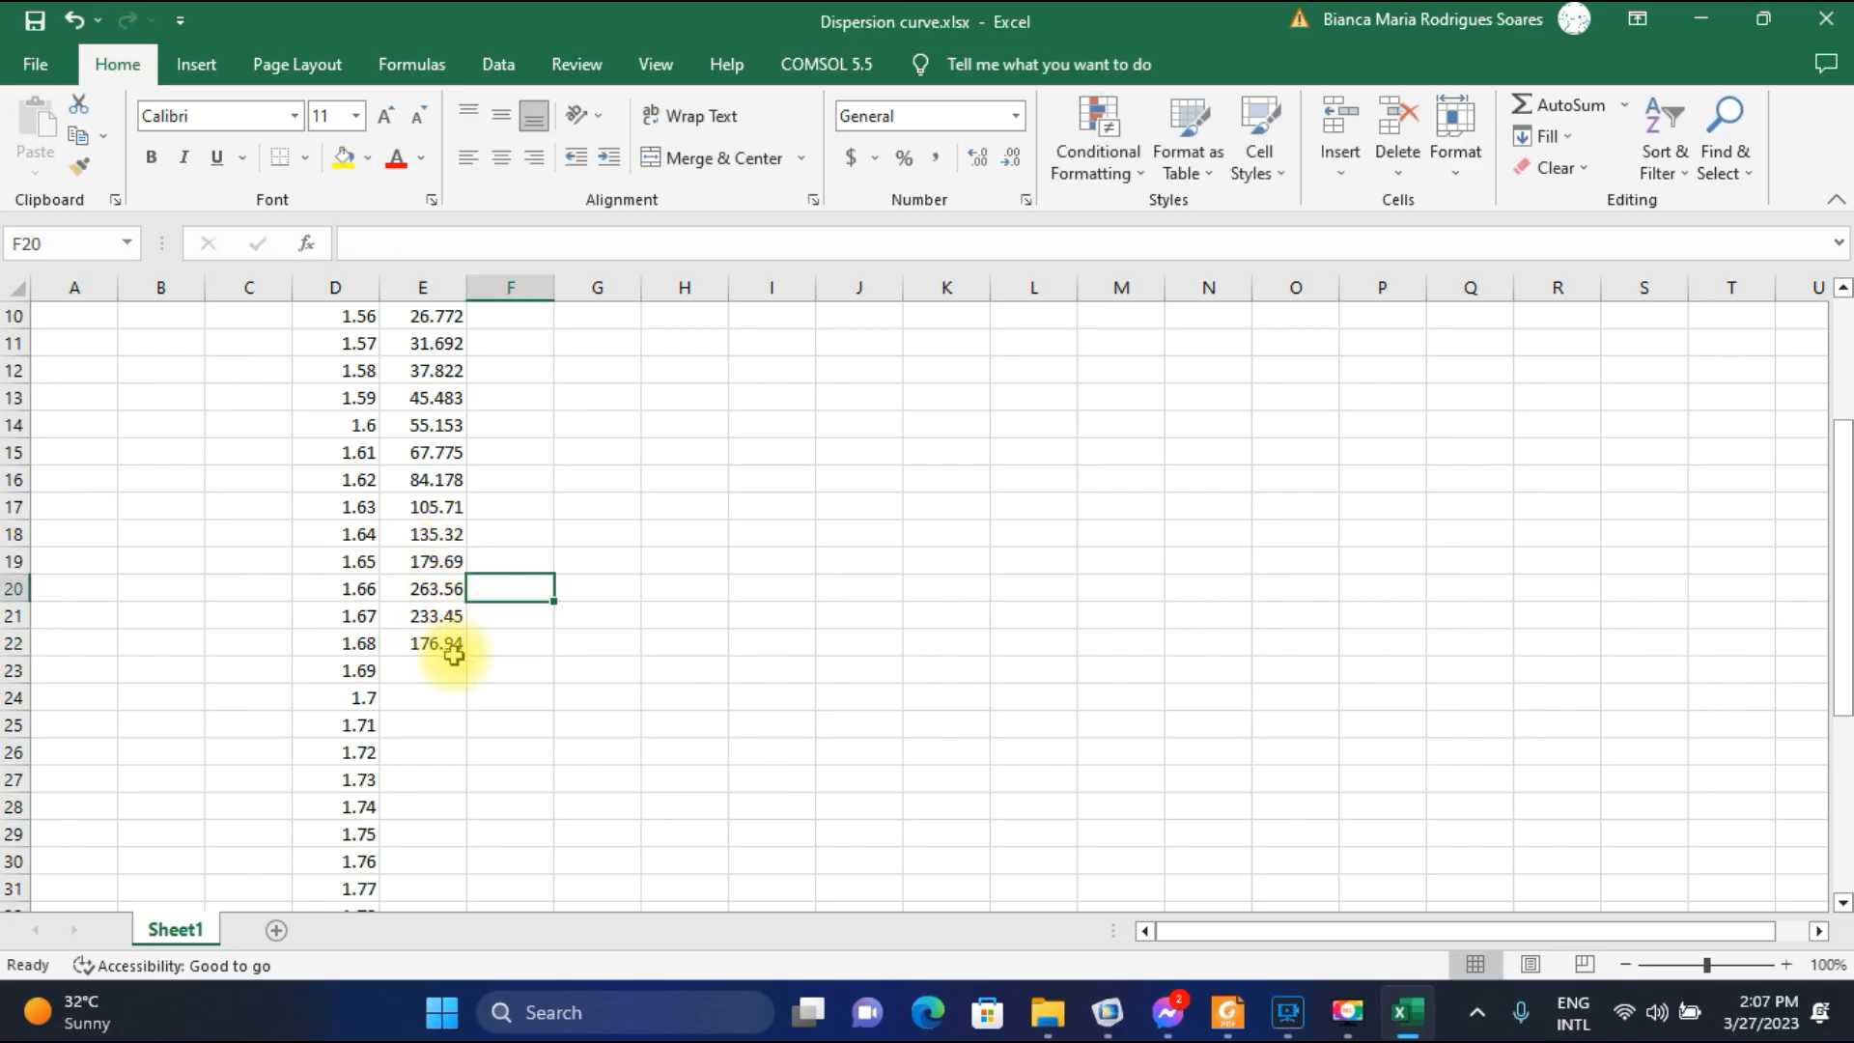
# Compare the loss peak of the published curve in Foxit Reader with the wavelength 1.66 entry in the Excel worksheet.
pyautogui.click(1227, 1012)
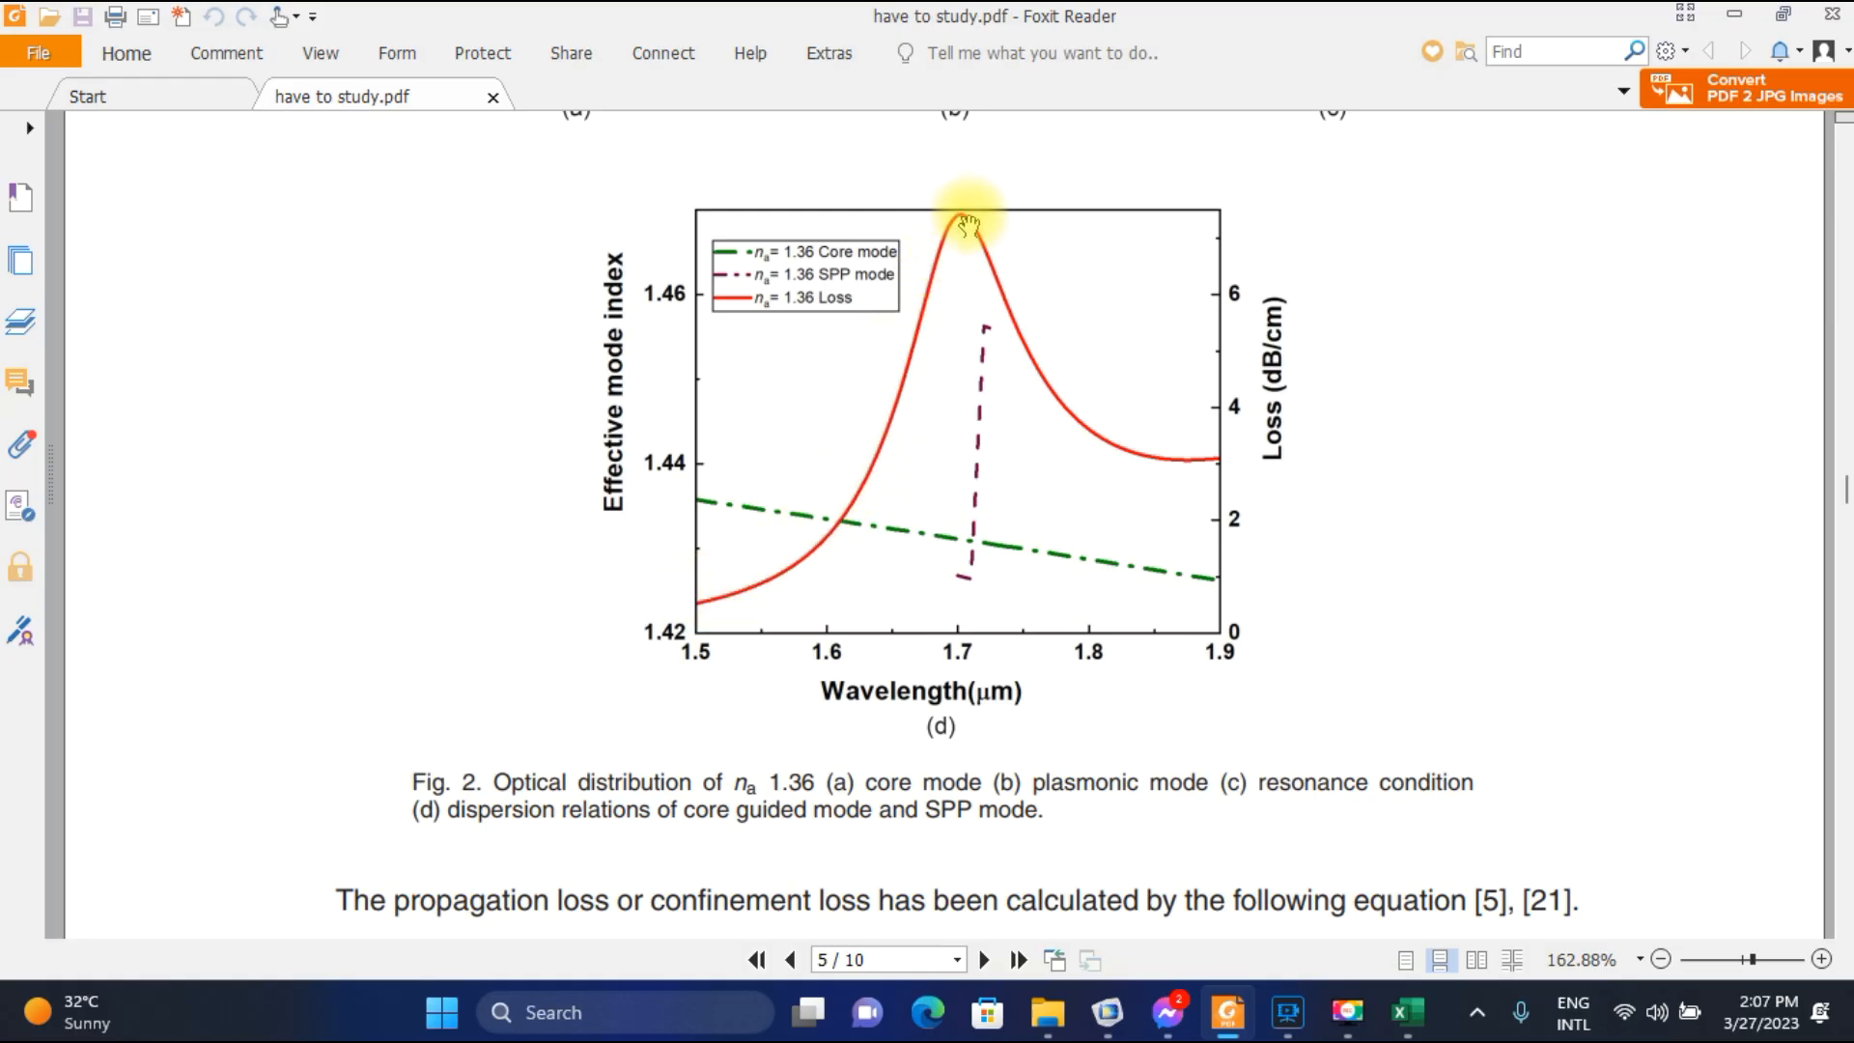
pyautogui.click(1106, 1012)
pyautogui.click(1387, 1016)
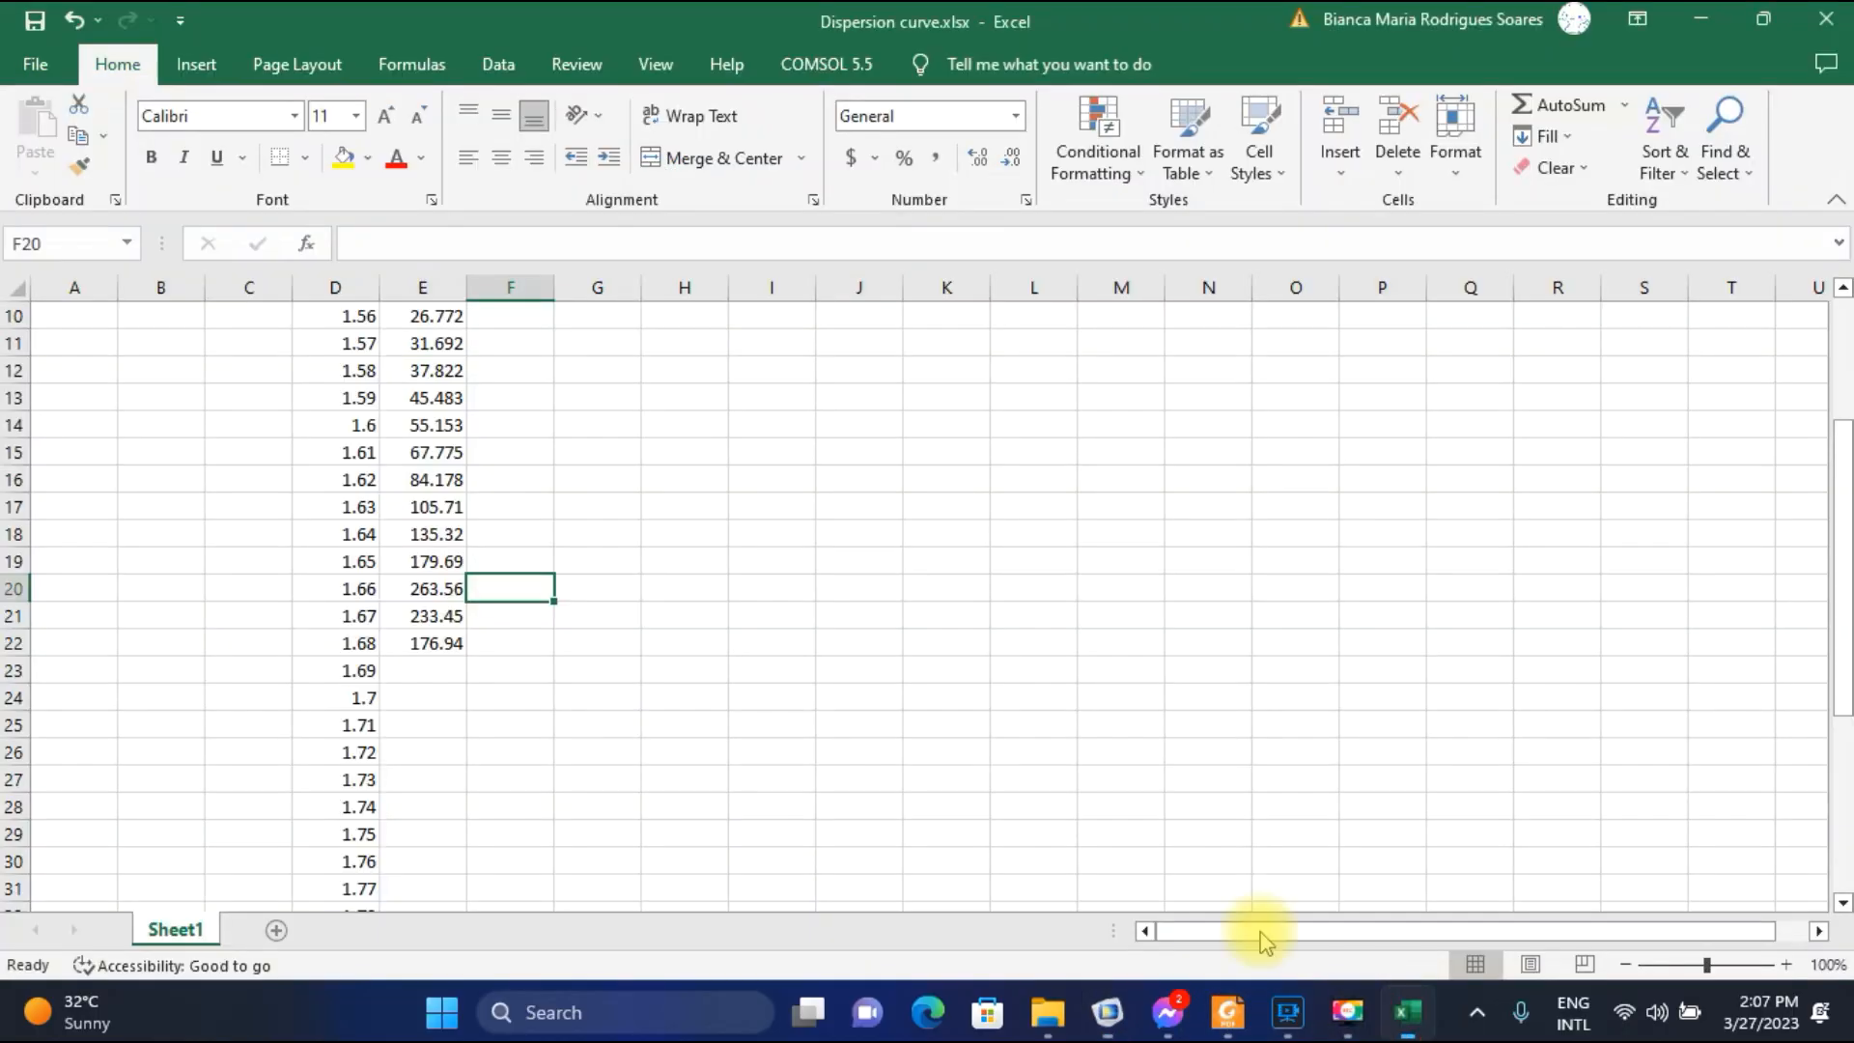
pyautogui.click(438, 591)
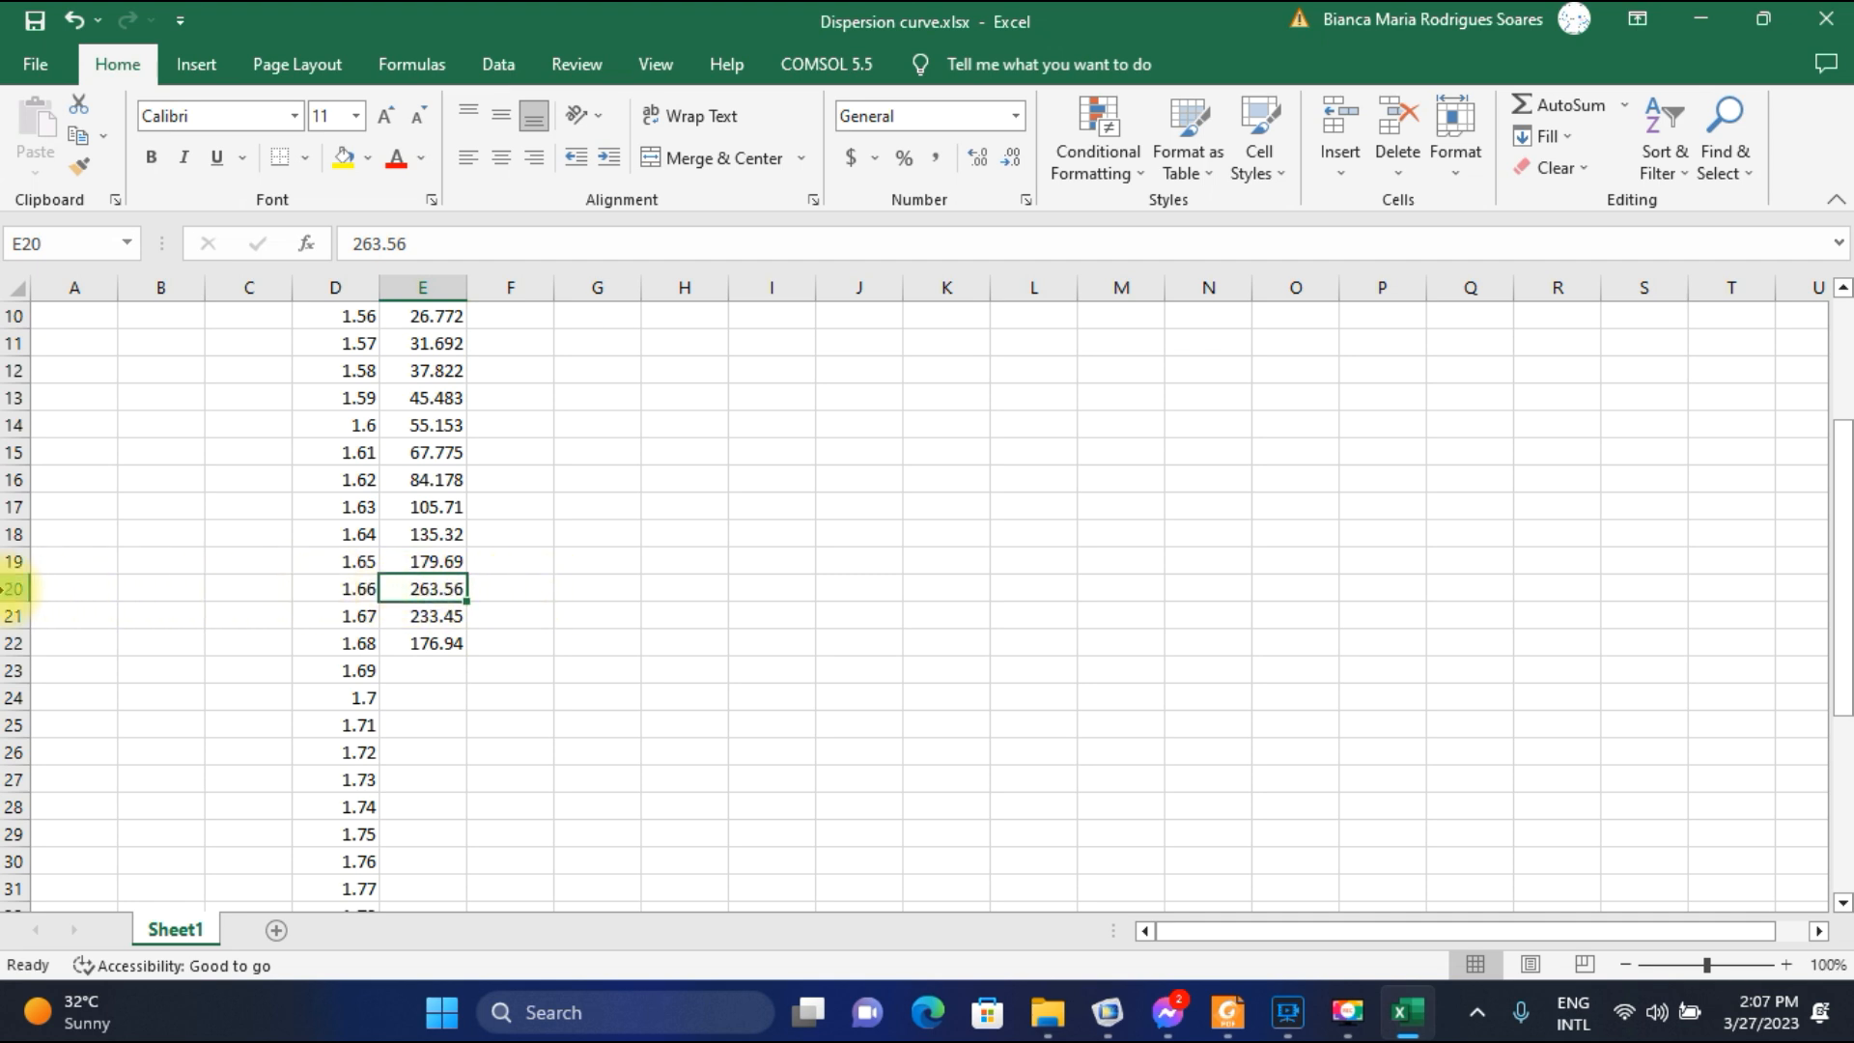
pyautogui.click(14, 588)
pyautogui.click(359, 588)
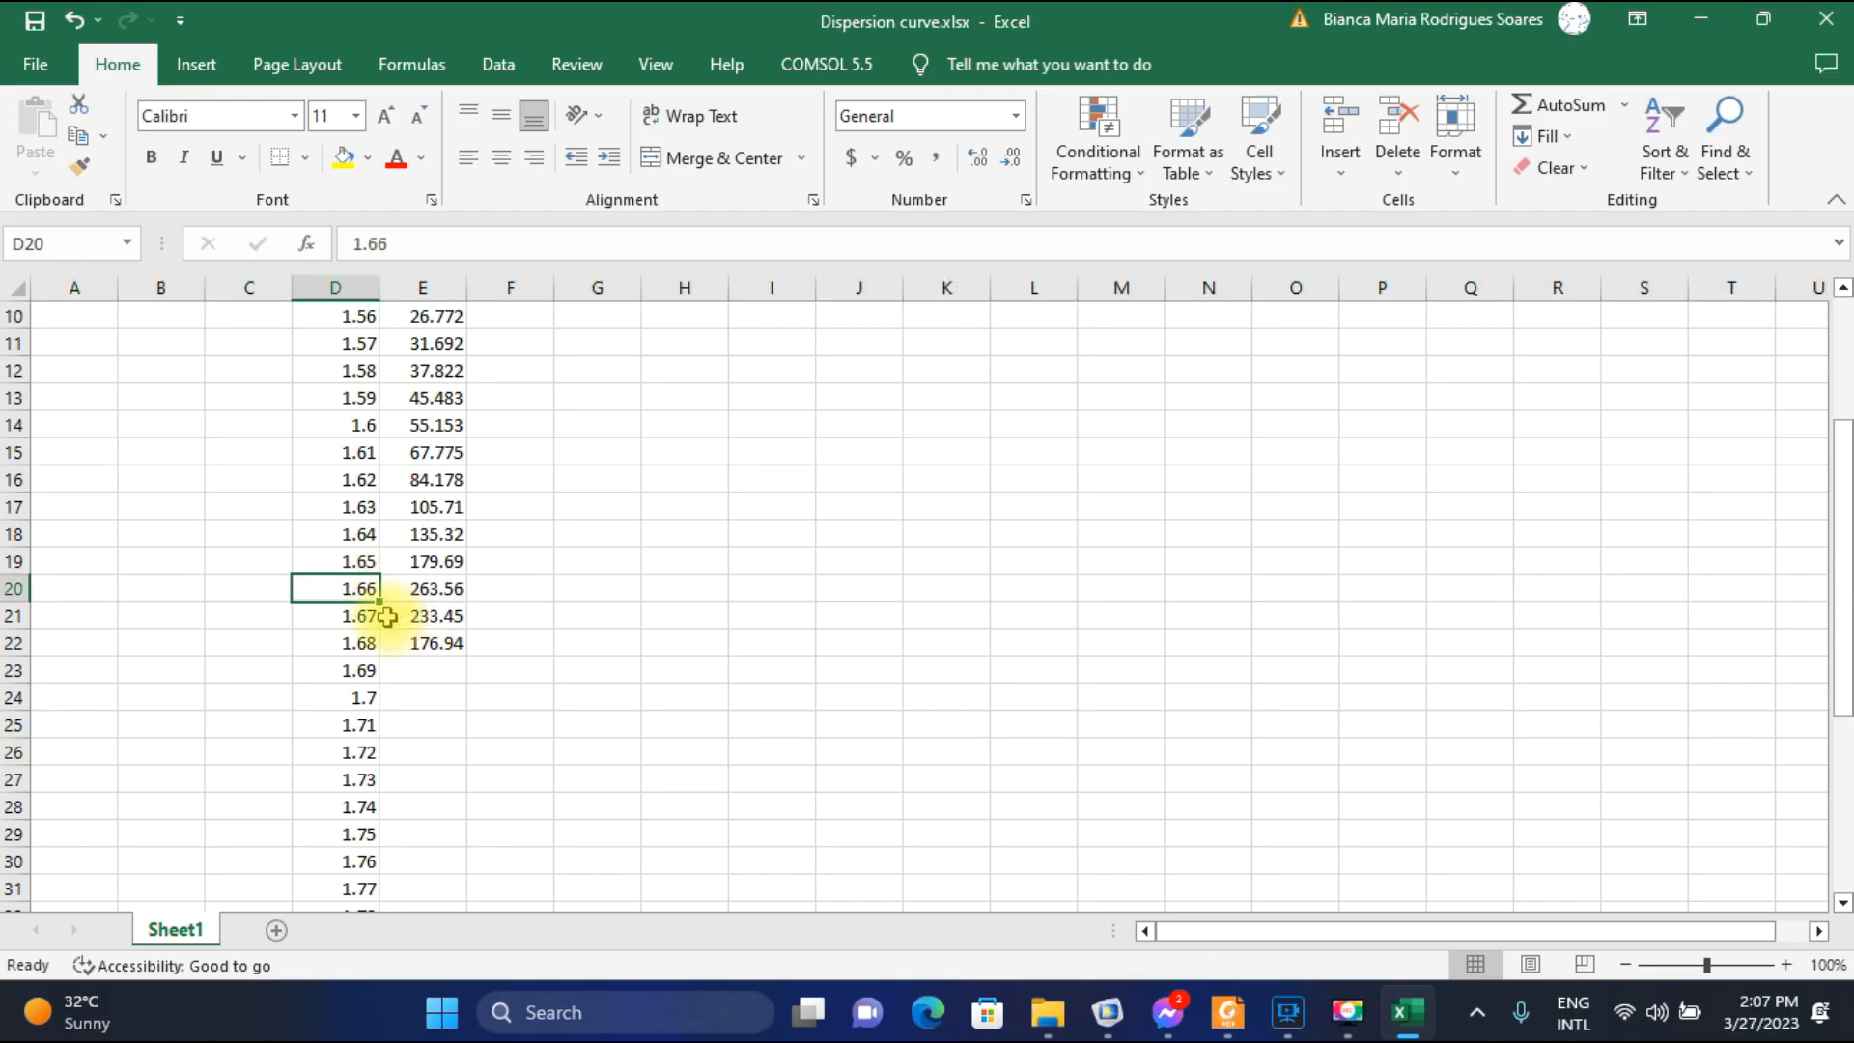
# Switch to COMSOL and plot the electric field for parameter value 1.69E-6 with mode 1.4317-4.422E-4i.
pyautogui.click(422, 671)
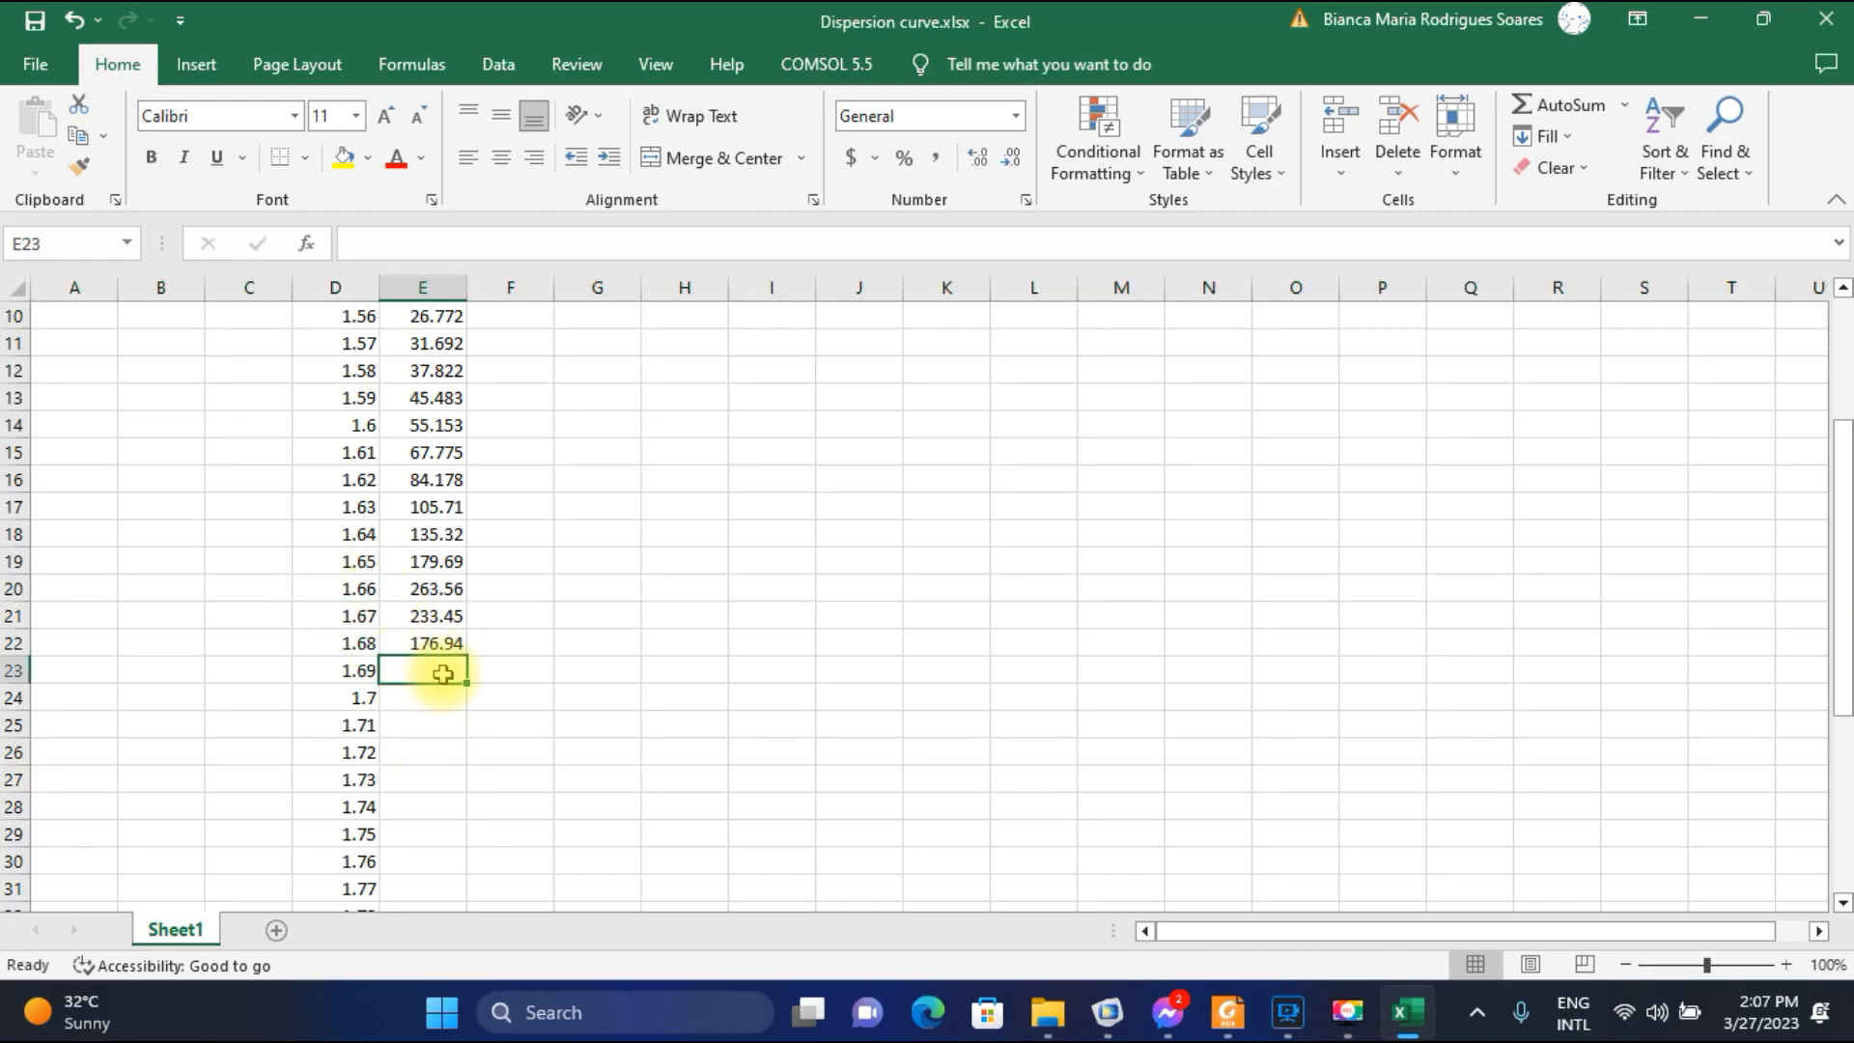
pyautogui.click(1108, 1014)
pyautogui.click(695, 453)
pyautogui.click(666, 506)
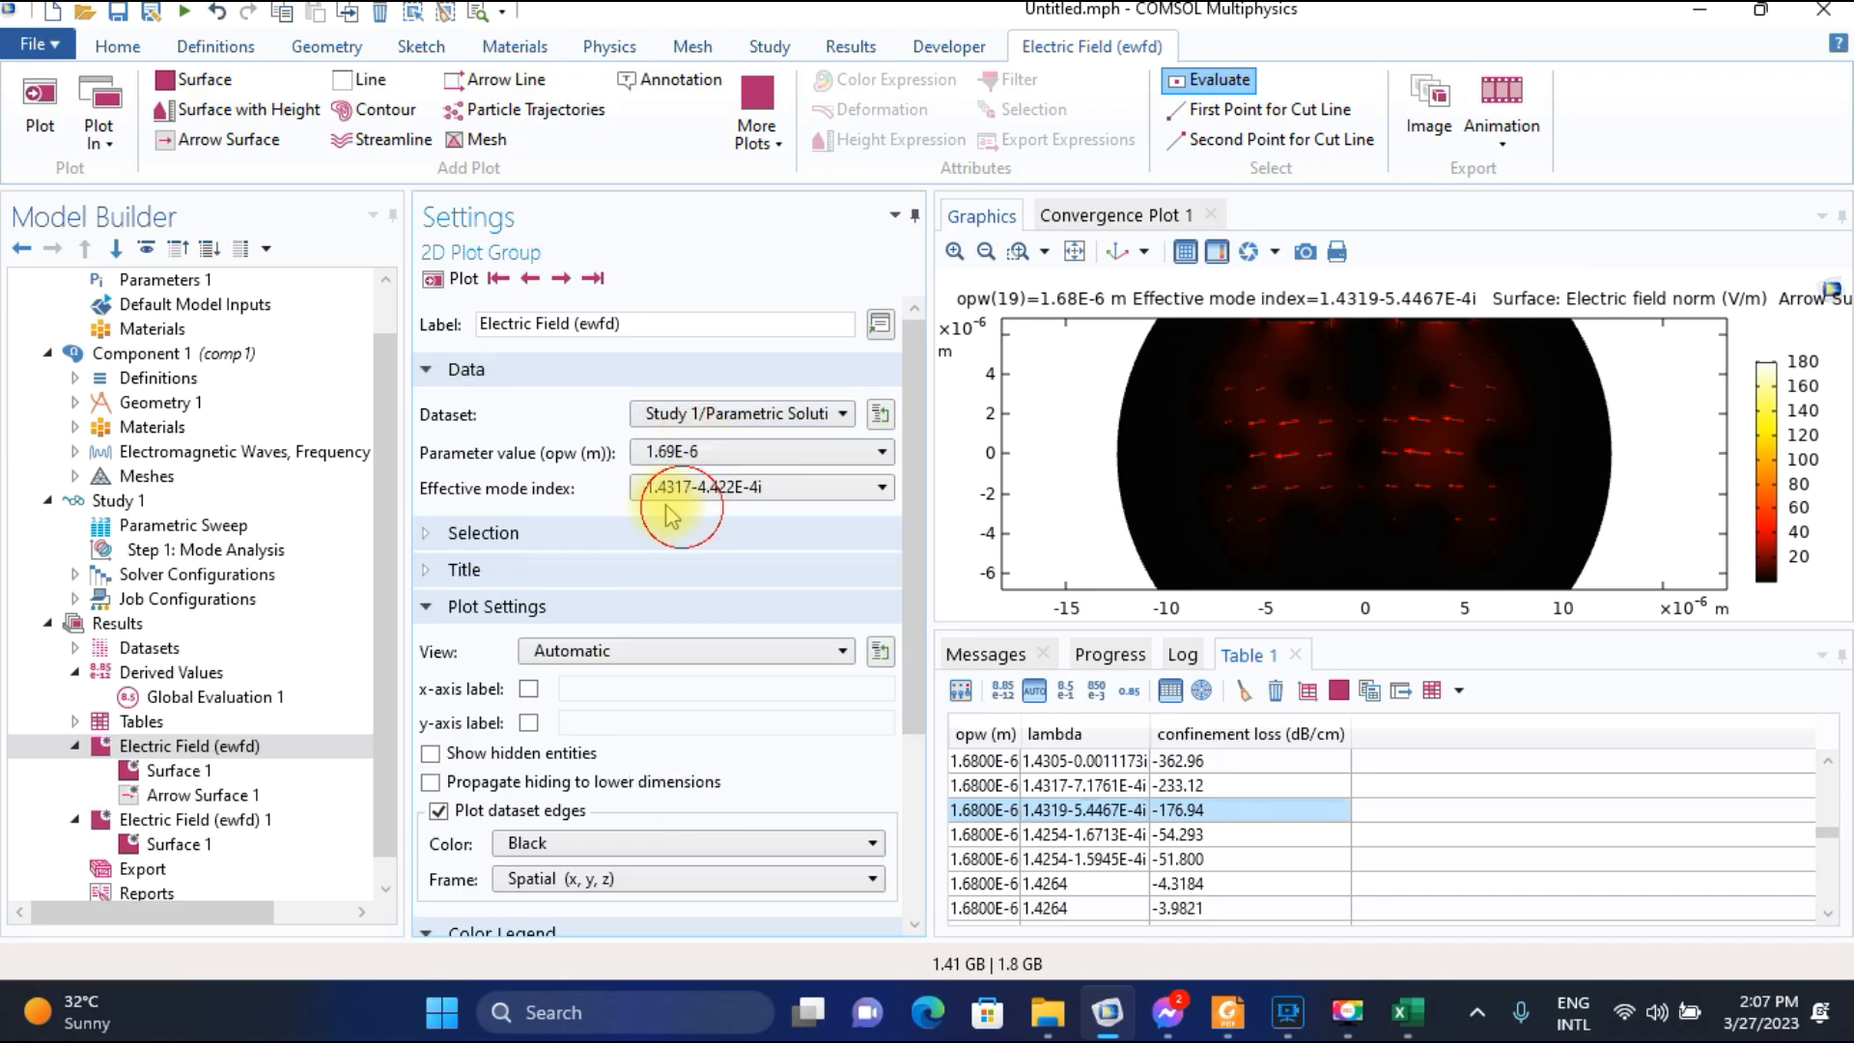
pyautogui.click(458, 286)
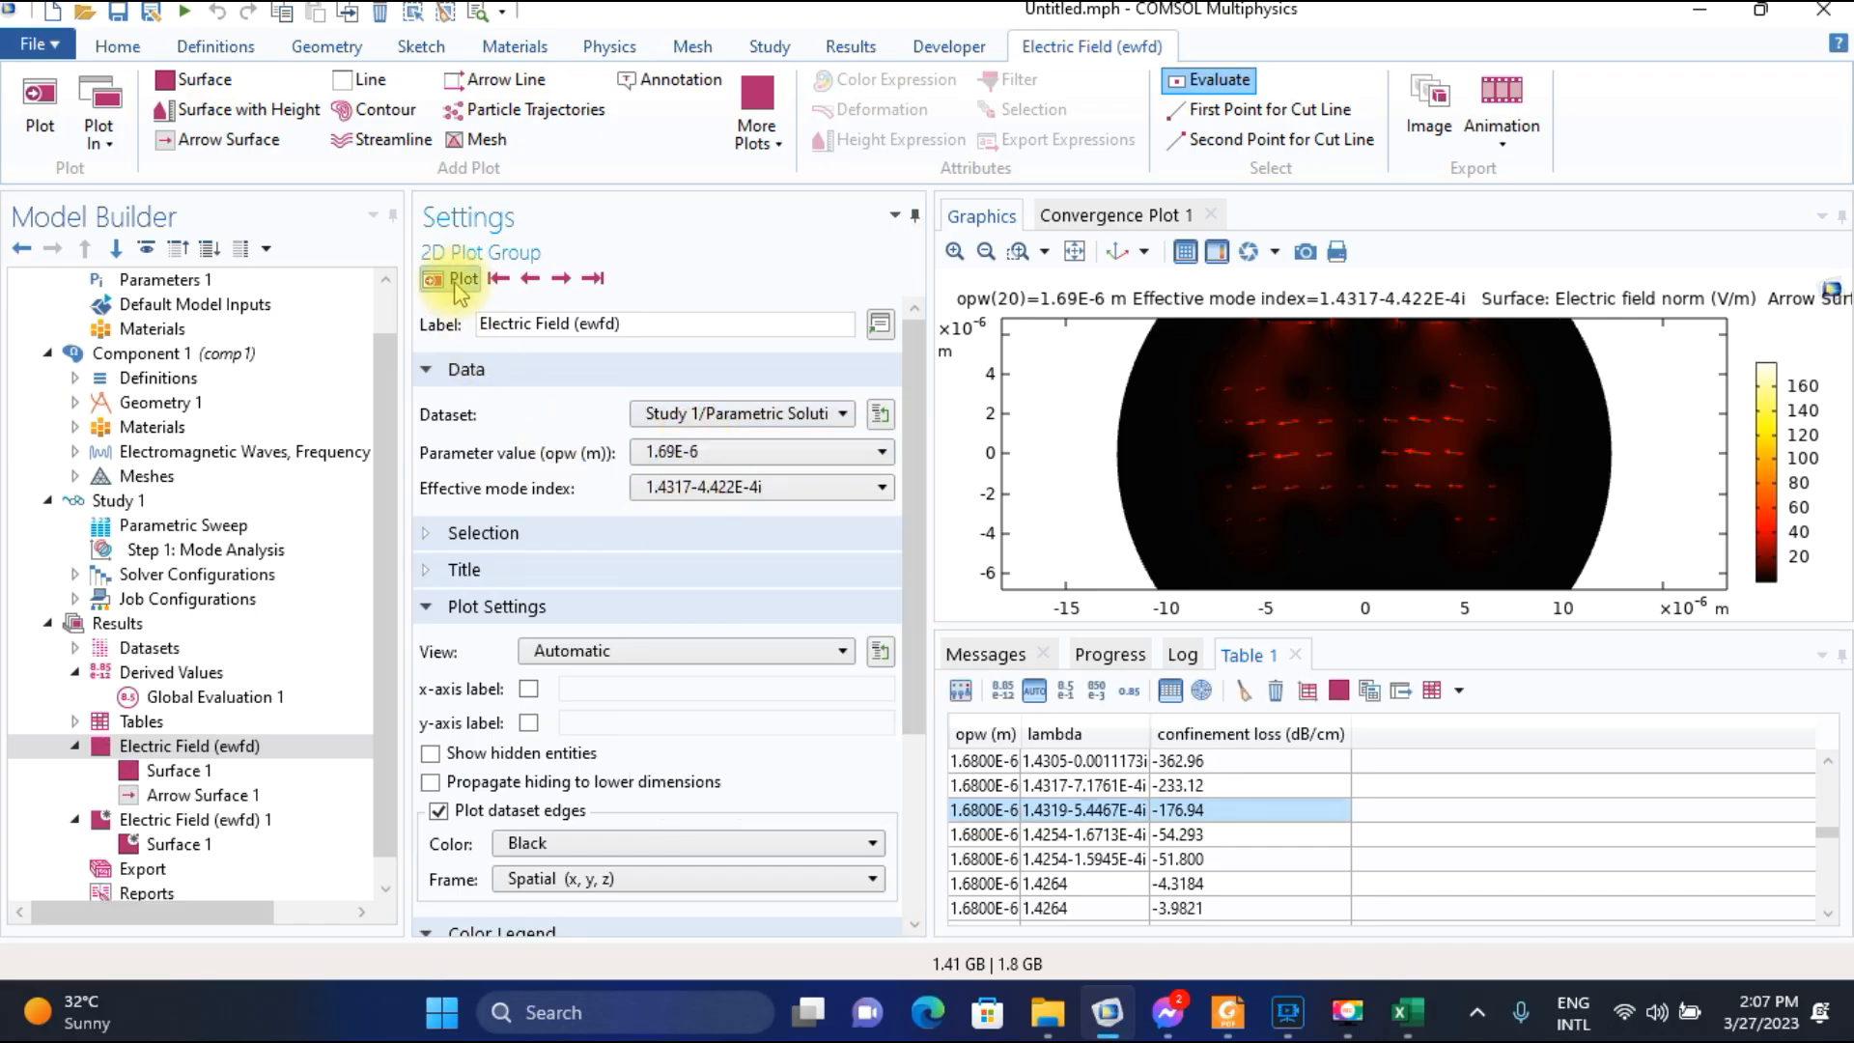
# Select the 1.4317-4.4220E-4i row for wavelength 1.6900E-6 in the confinement loss table.
pyautogui.click(1165, 834)
pyautogui.scroll(-5, 1165, 840)
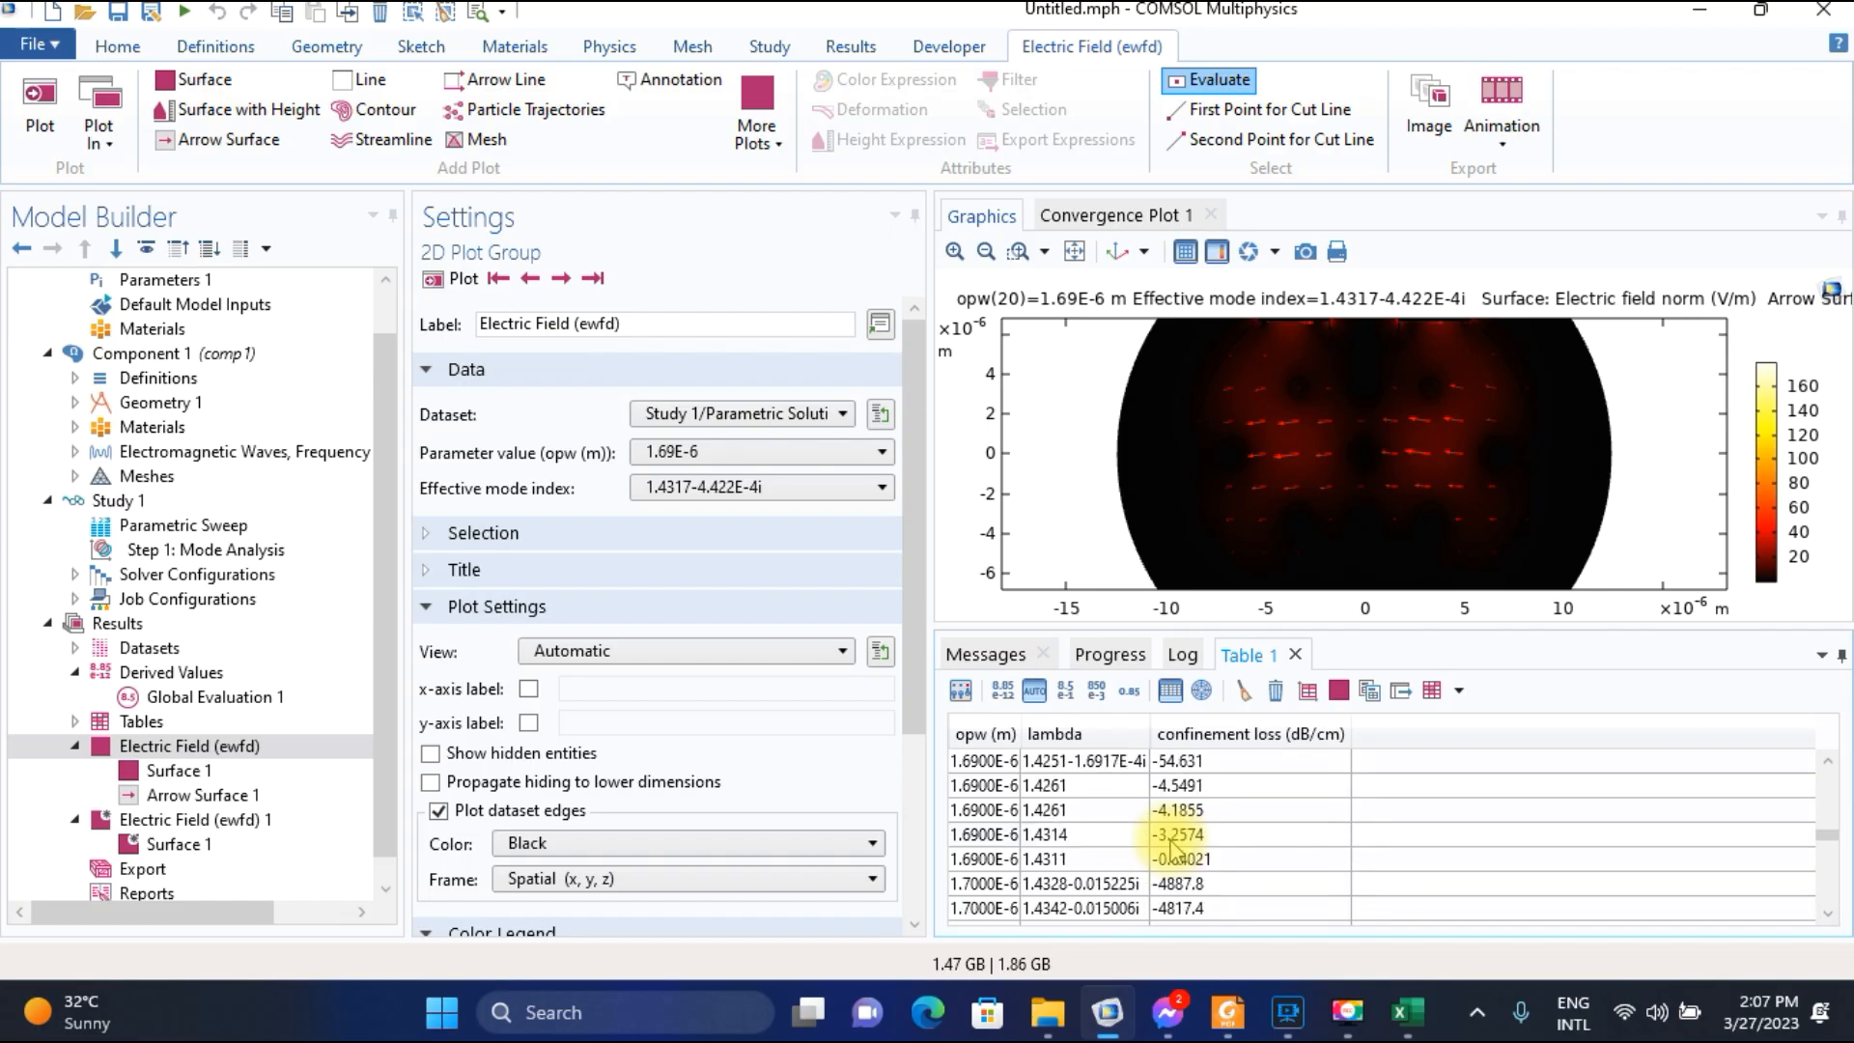
pyautogui.scroll(1, 1170, 850)
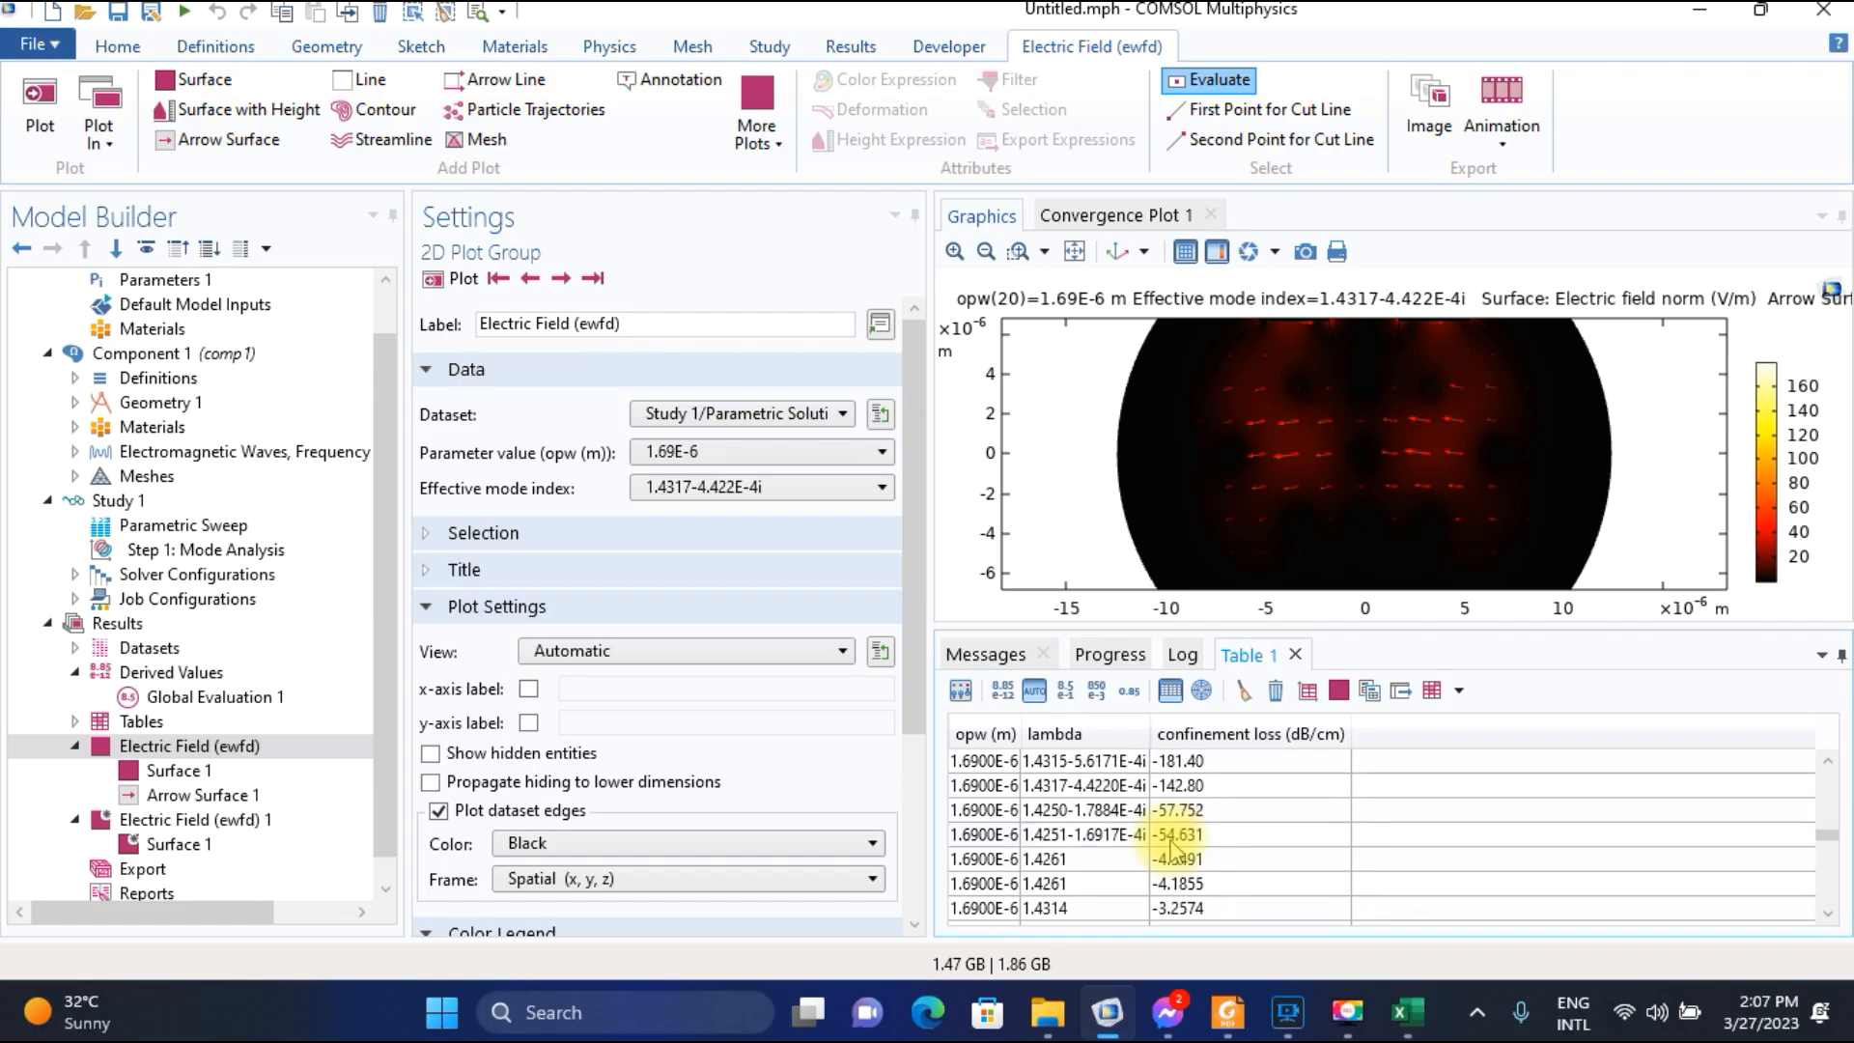
pyautogui.click(1071, 784)
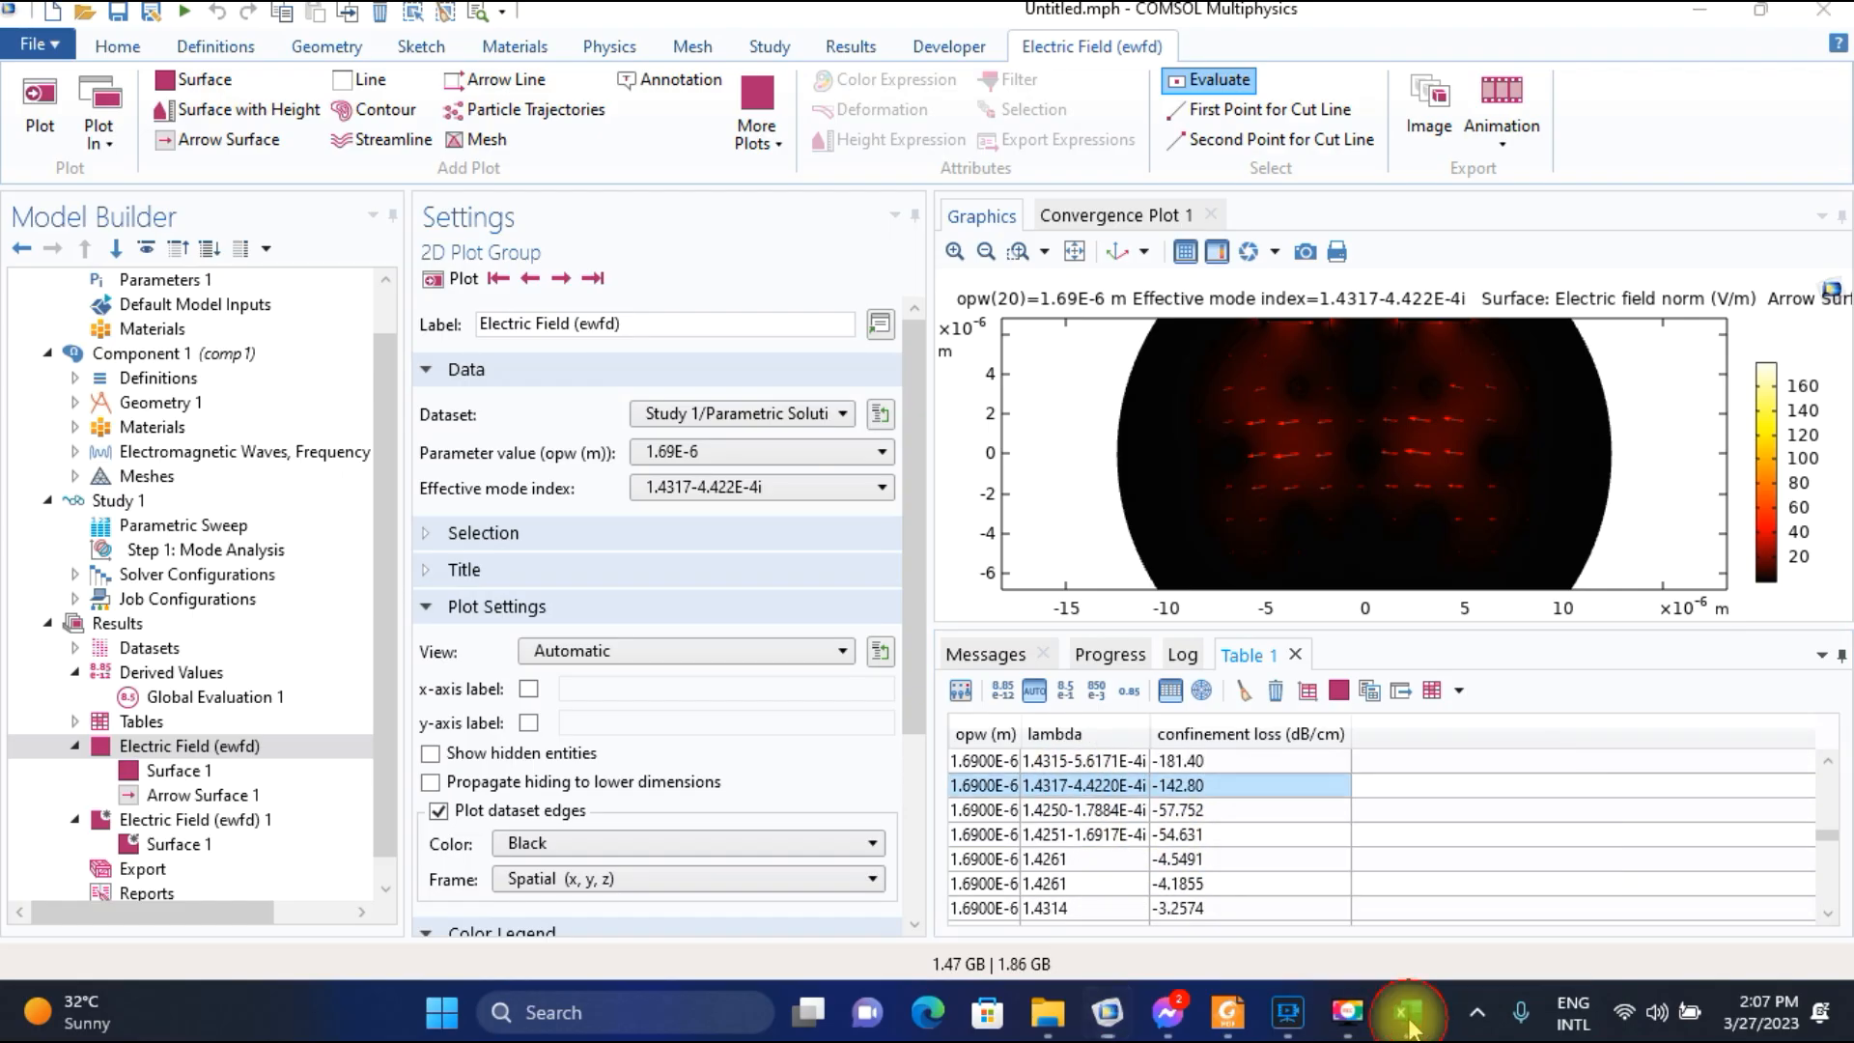
# Switch to the Excel worksheet and enter 142.80 as the confinement loss for wavelength 1.69.
pyautogui.click(1408, 1013)
pyautogui.write('142')
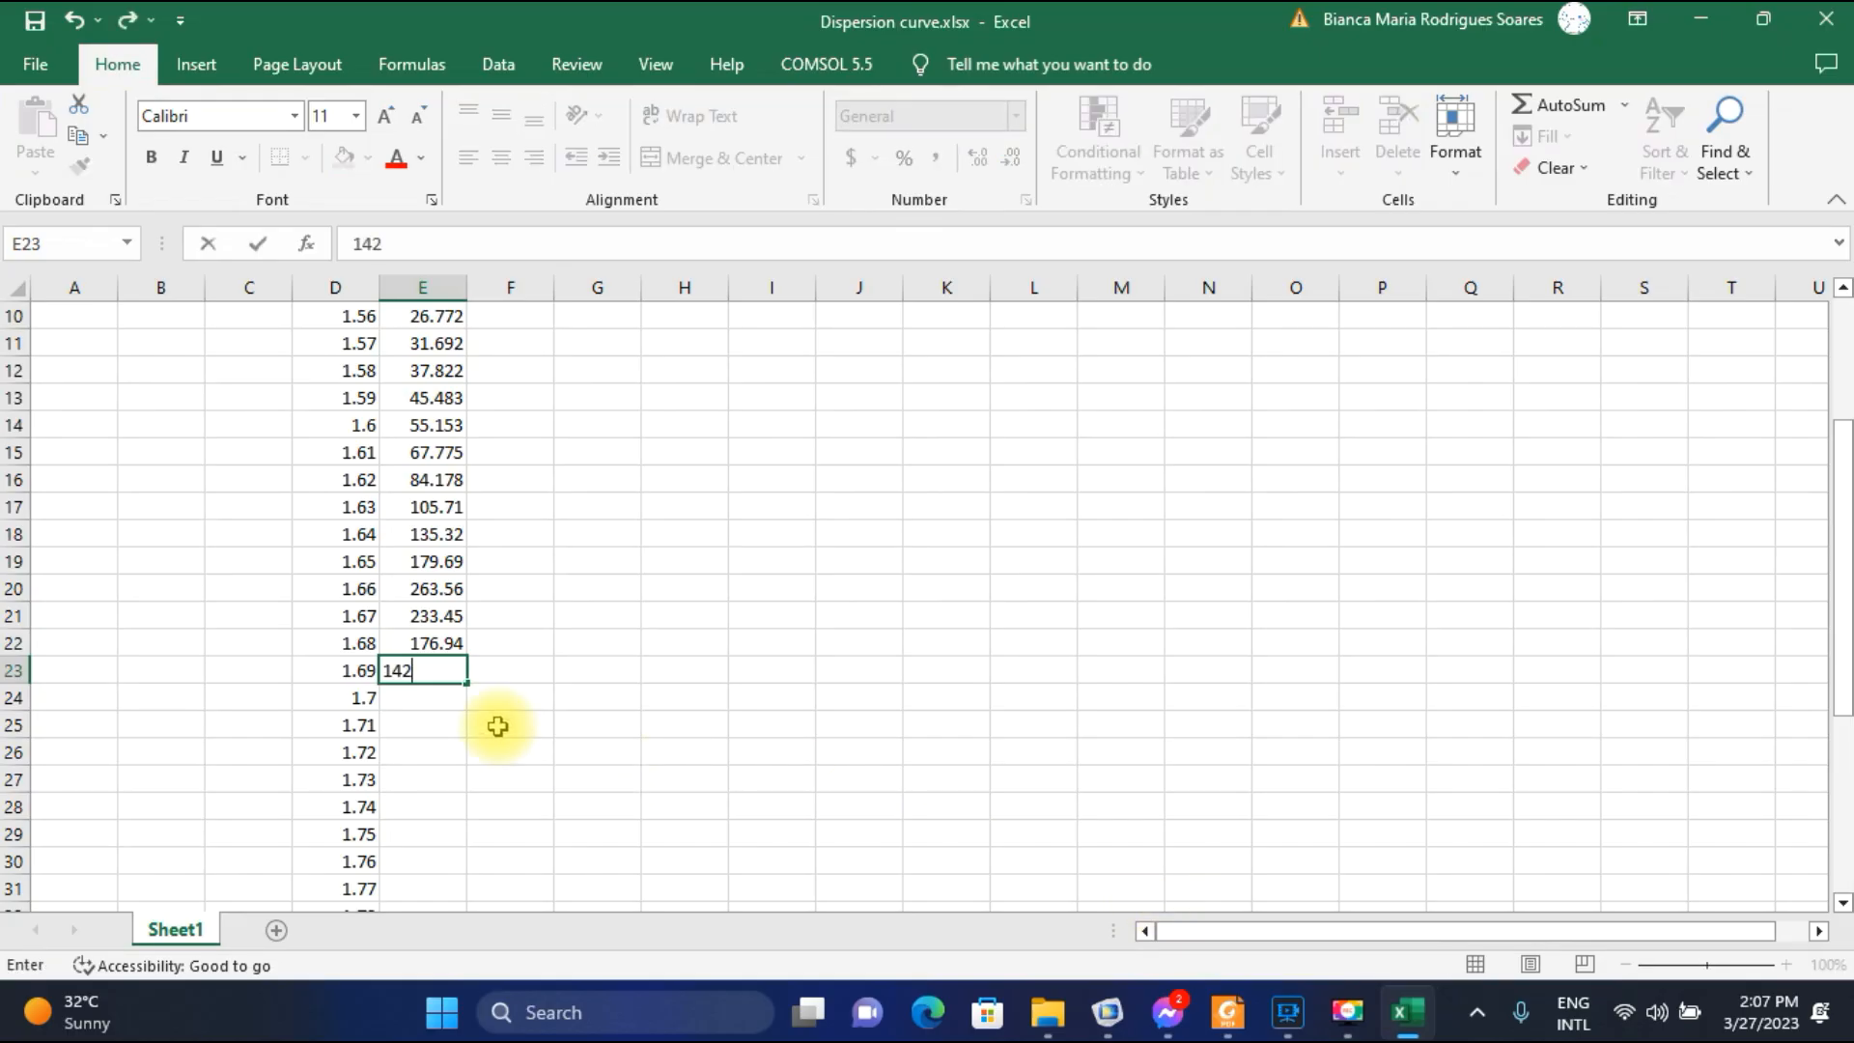
pyautogui.write('.80')
pyautogui.click(414, 704)
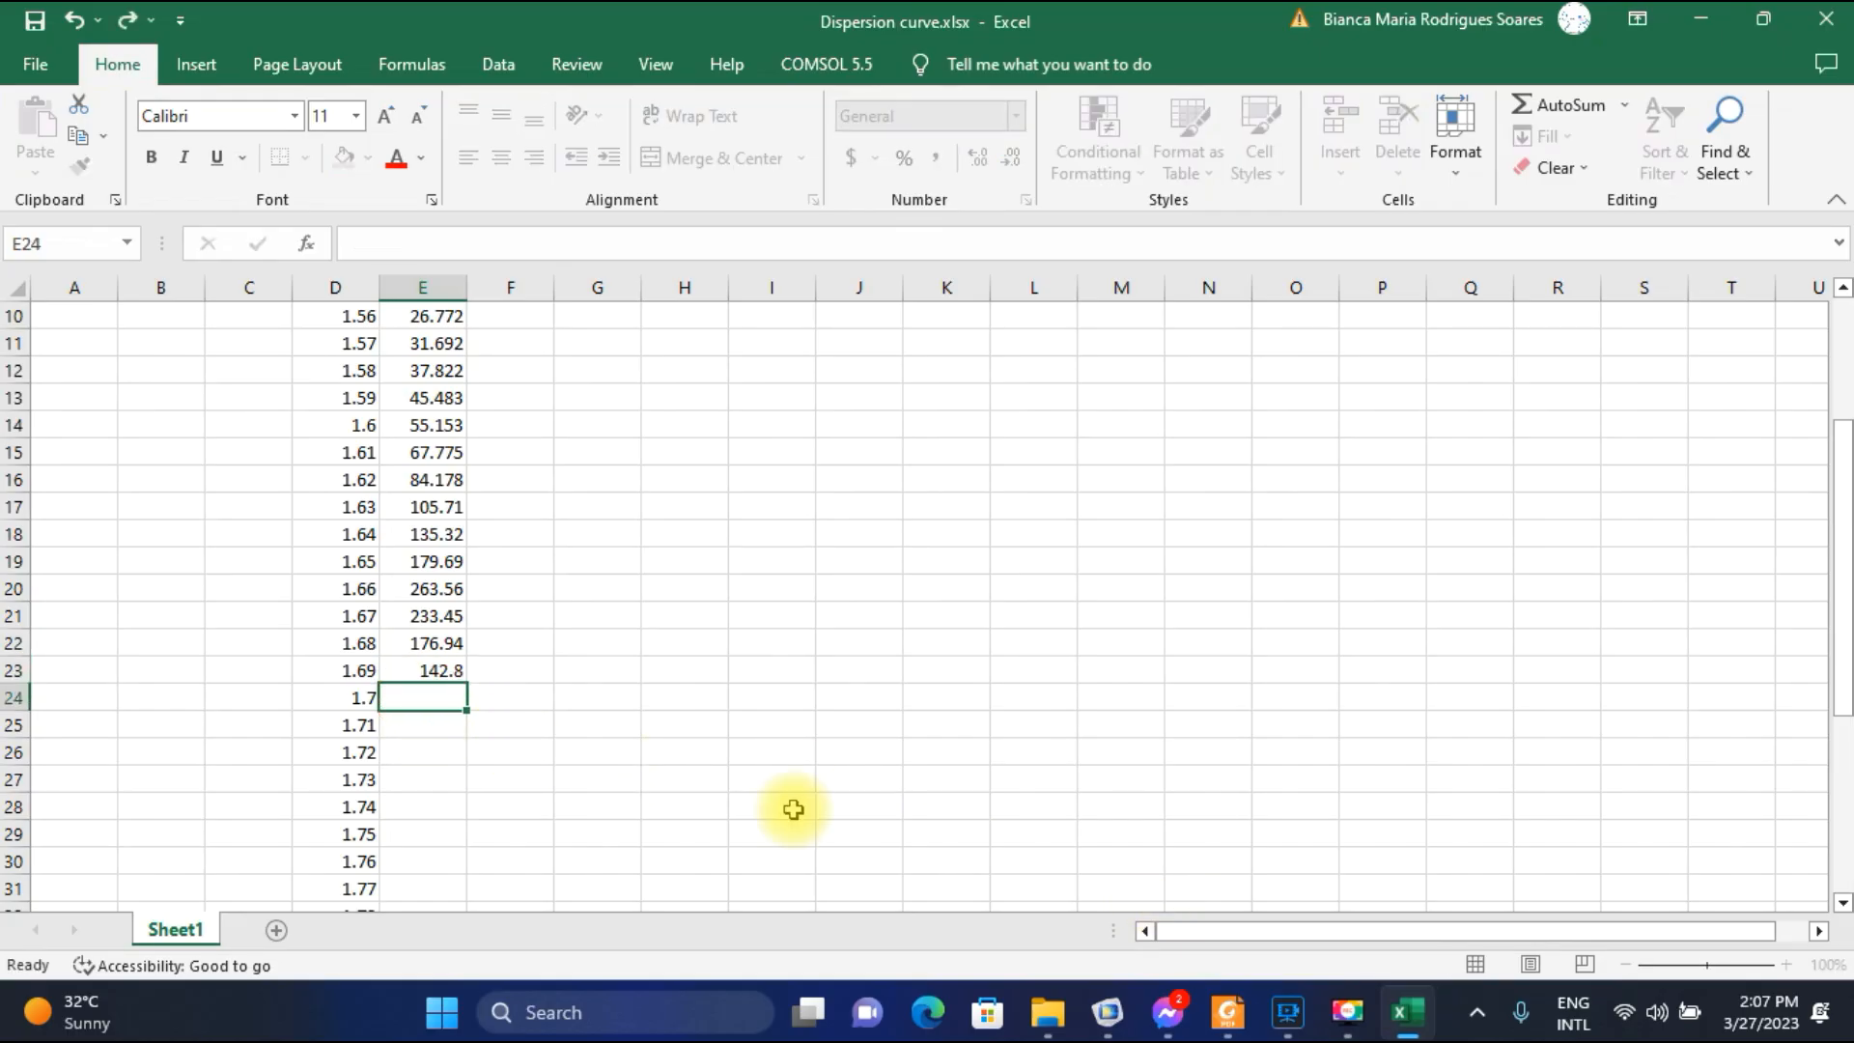
# Return to COMSOL and plot the electric field for parameter value 1.7E-6 with mode 1.4314-3.6862E-4i.
pyautogui.click(1108, 1012)
pyautogui.click(739, 455)
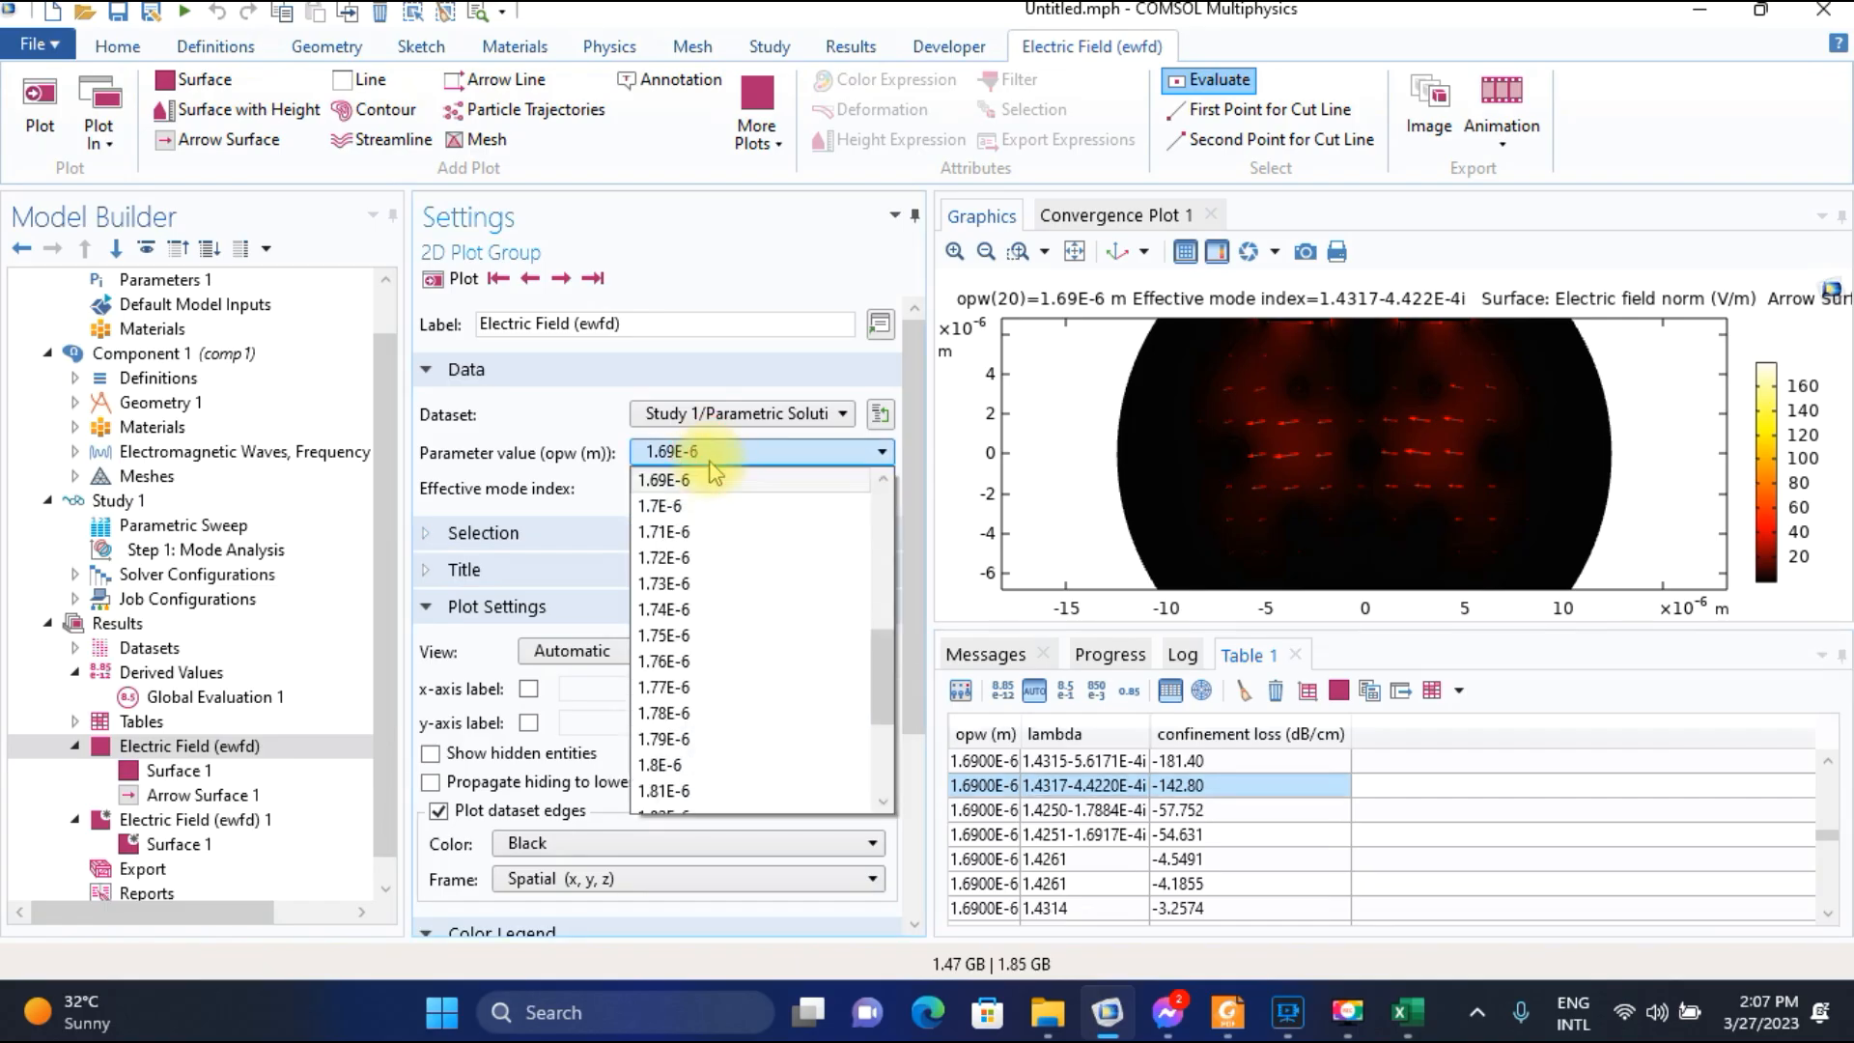
pyautogui.click(683, 507)
pyautogui.click(467, 286)
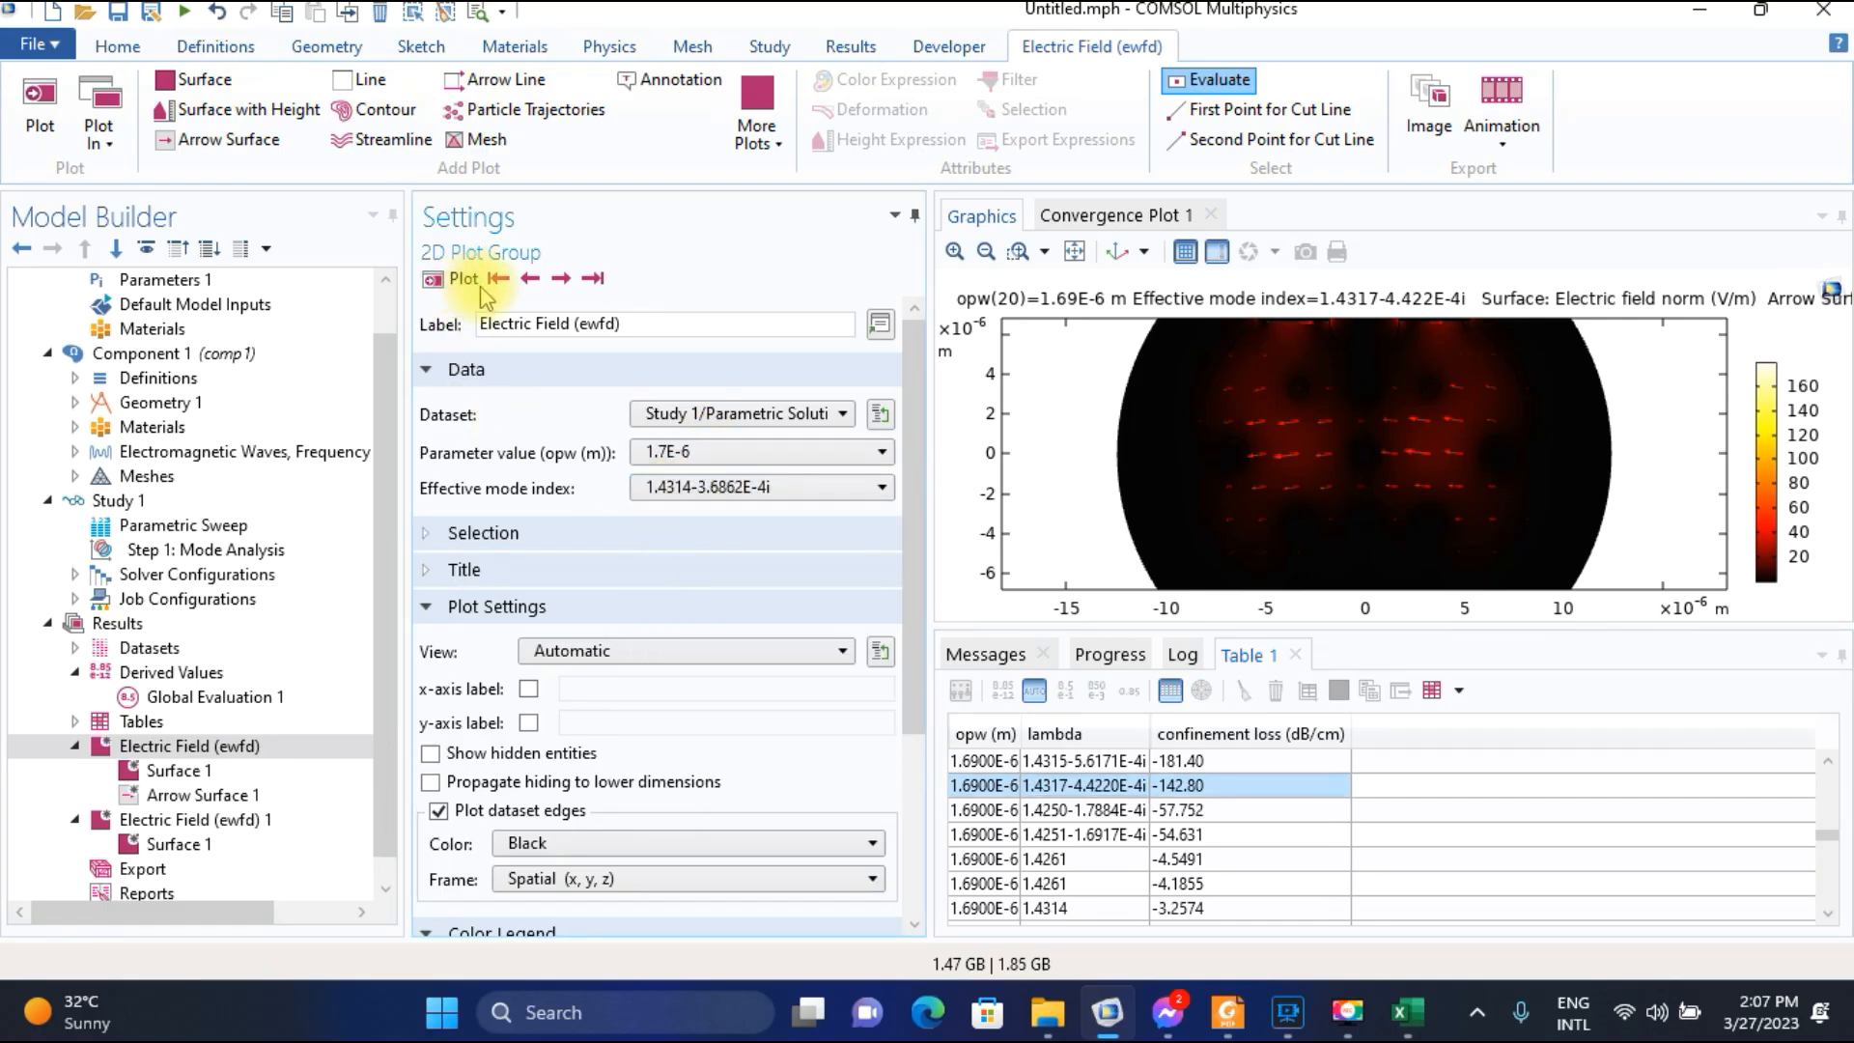
# Select the 1.4314-3.6862E-4i row for wavelength 1.7000E-6 in the confinement loss table.
pyautogui.click(1175, 886)
pyautogui.scroll(-3, 1175, 886)
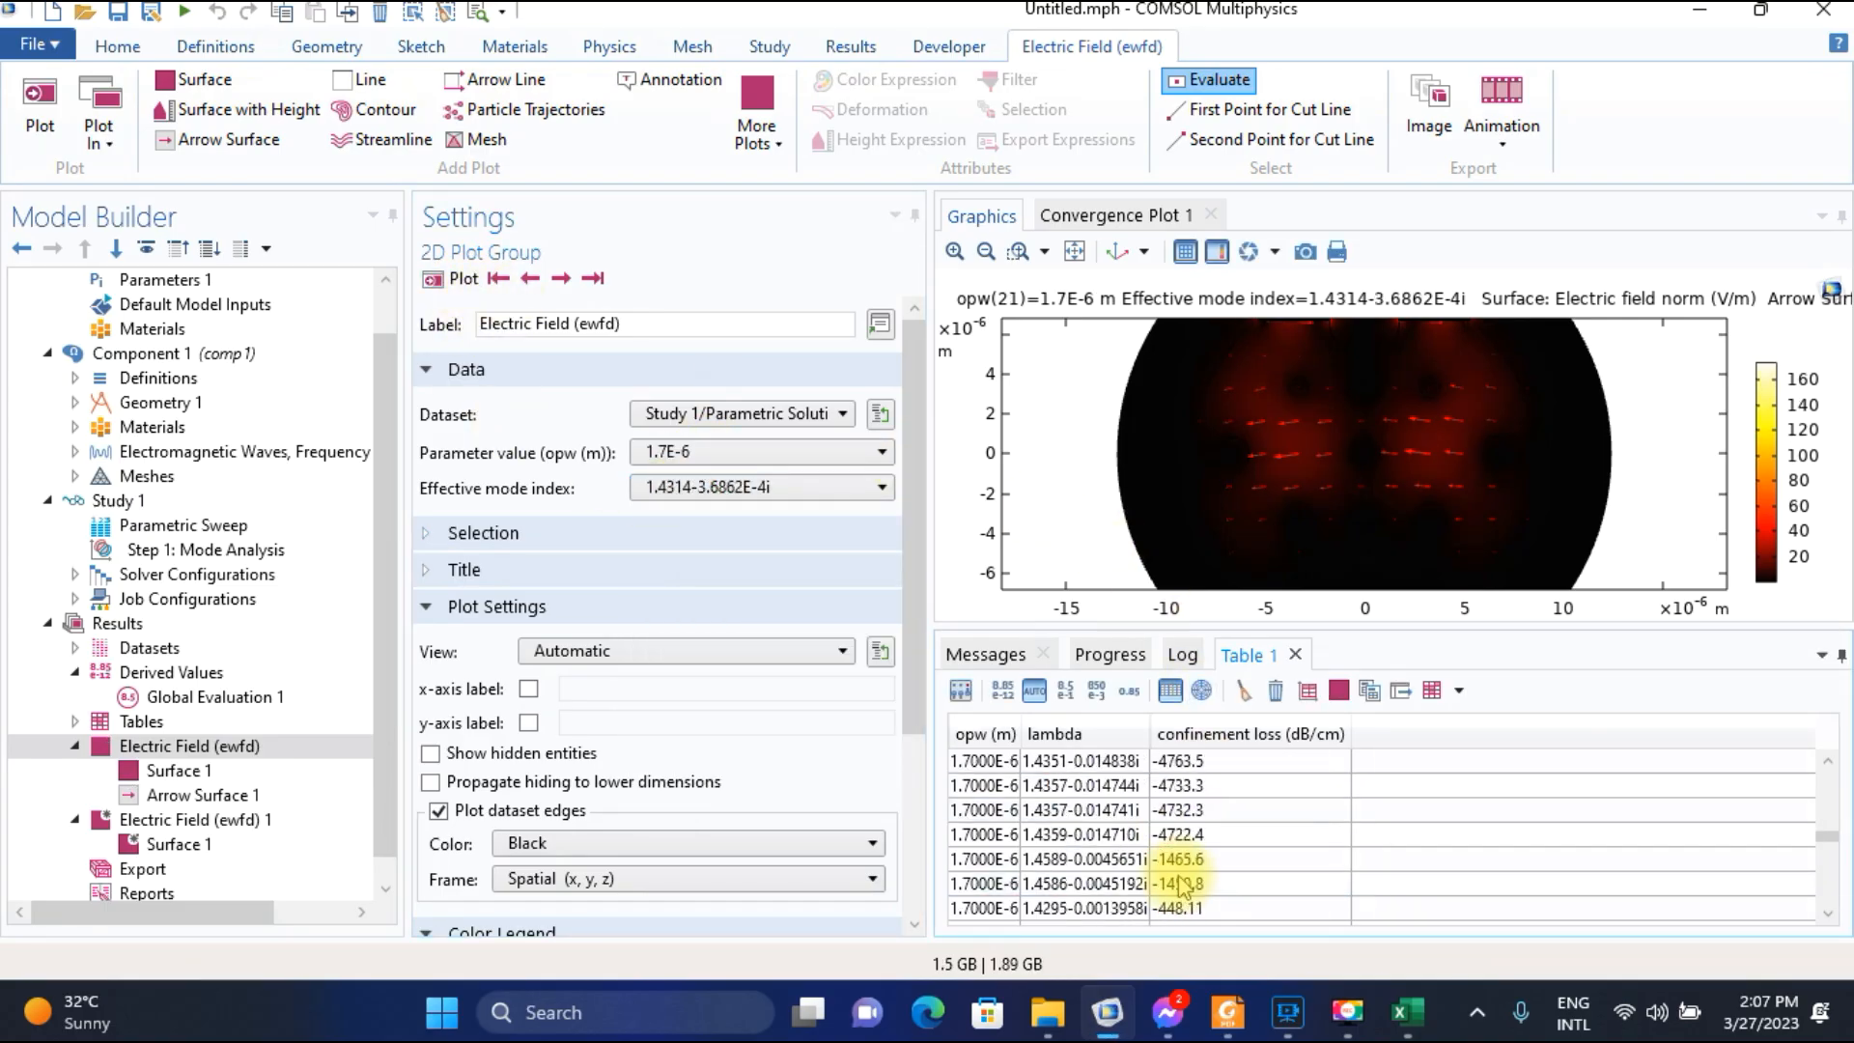
pyautogui.click(1107, 836)
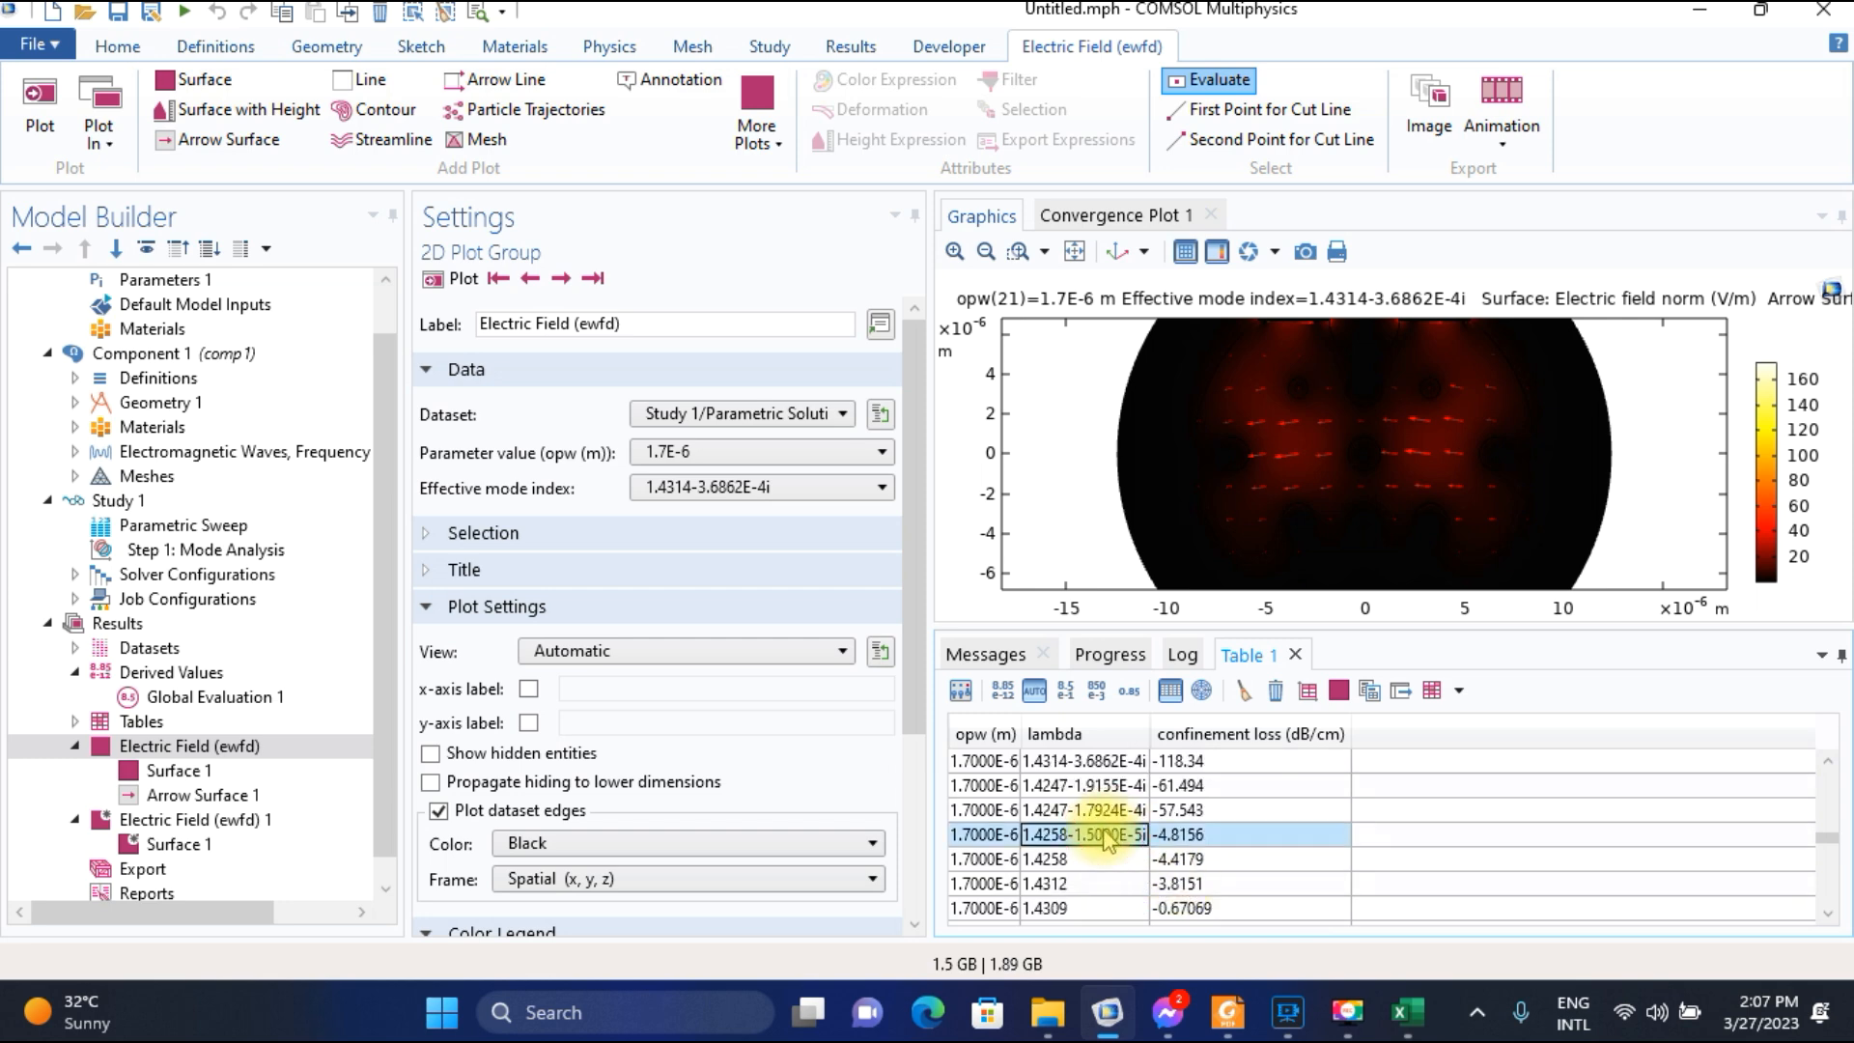
pyautogui.scroll(1, 1108, 840)
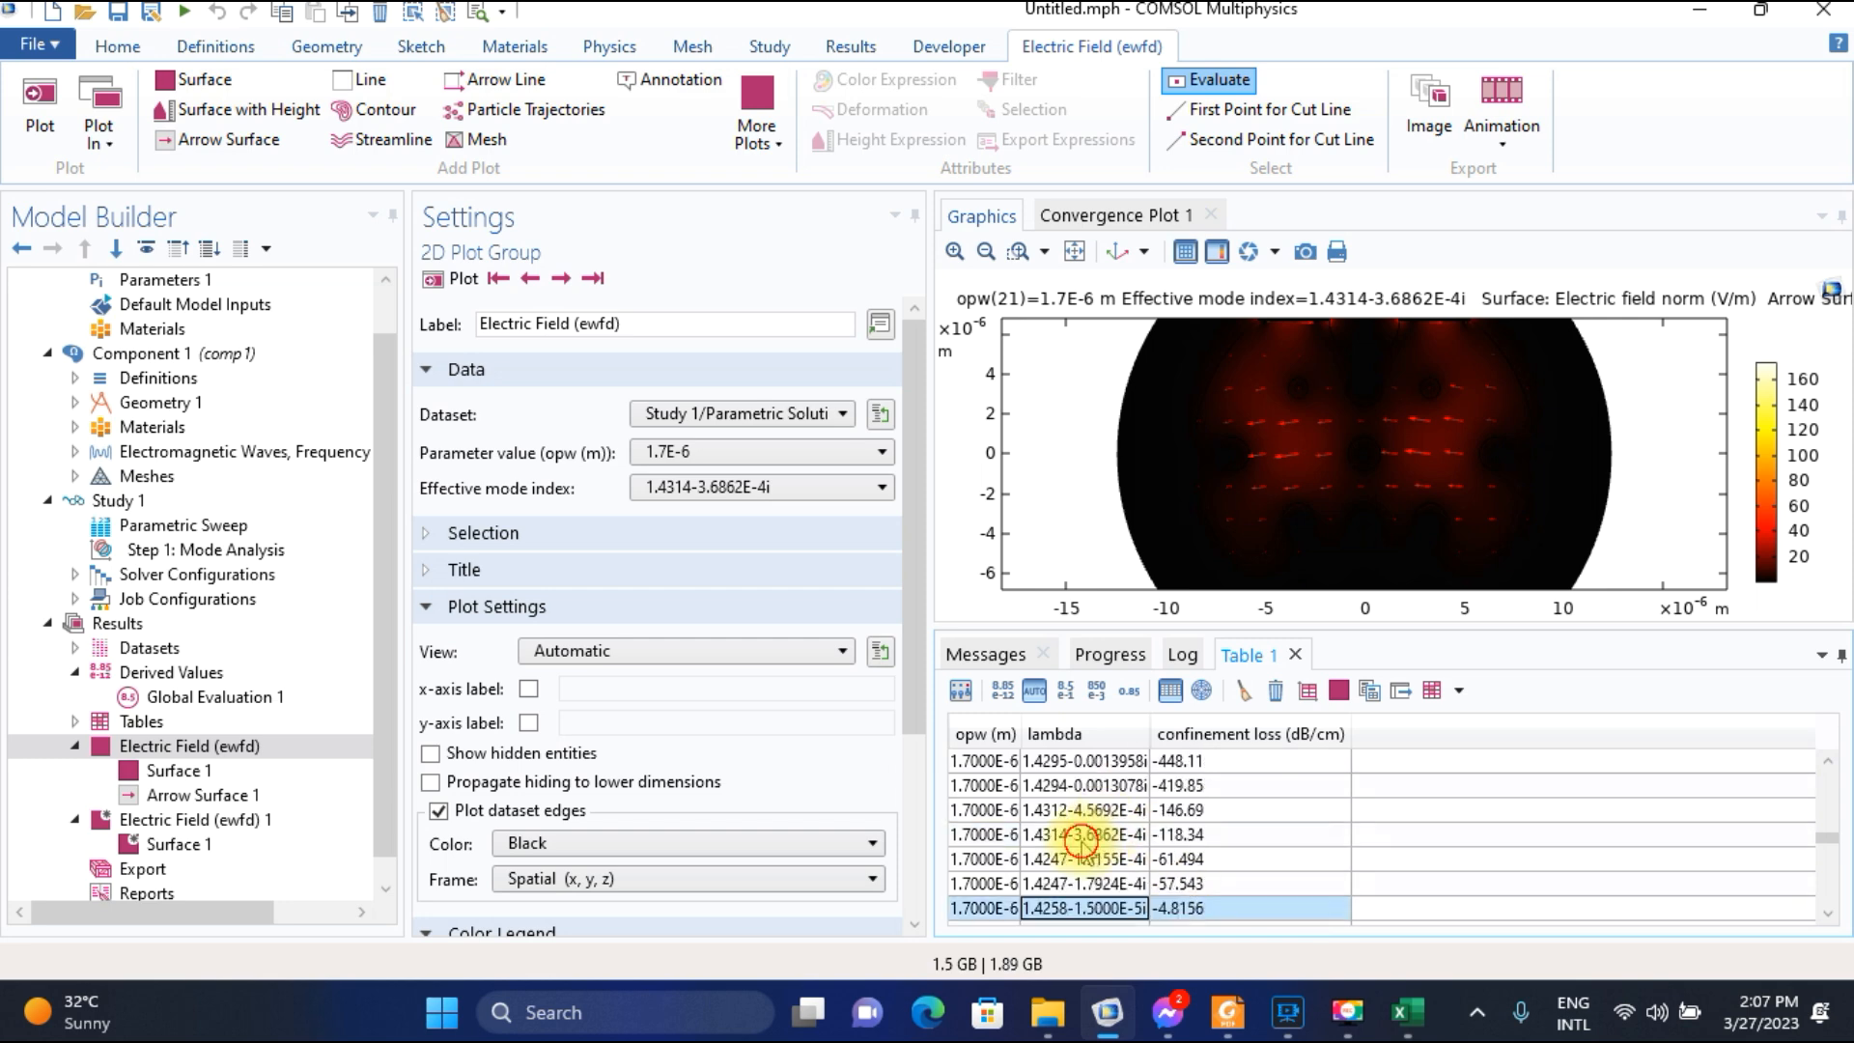
pyautogui.click(1081, 836)
# Switch to the Excel worksheet and enter 118.34 as the confinement loss for wavelength 1.7.
pyautogui.click(1407, 1012)
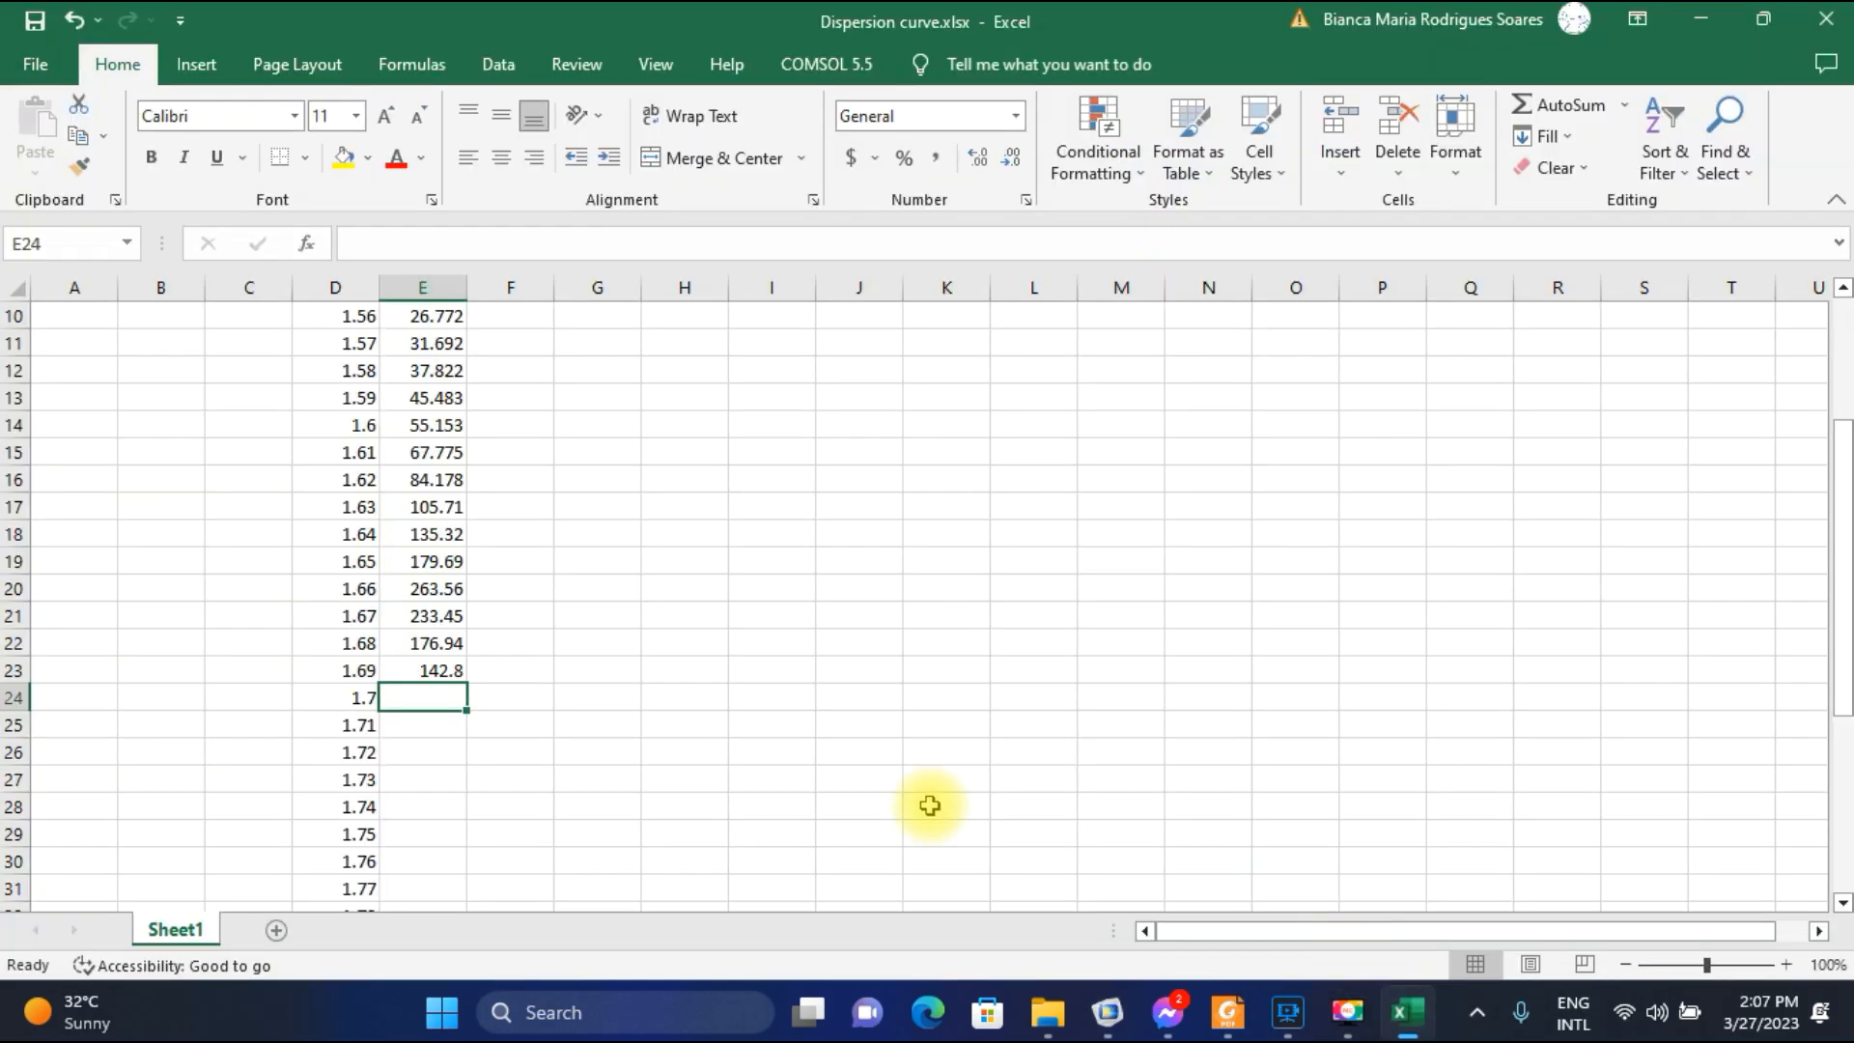
pyautogui.write('118')
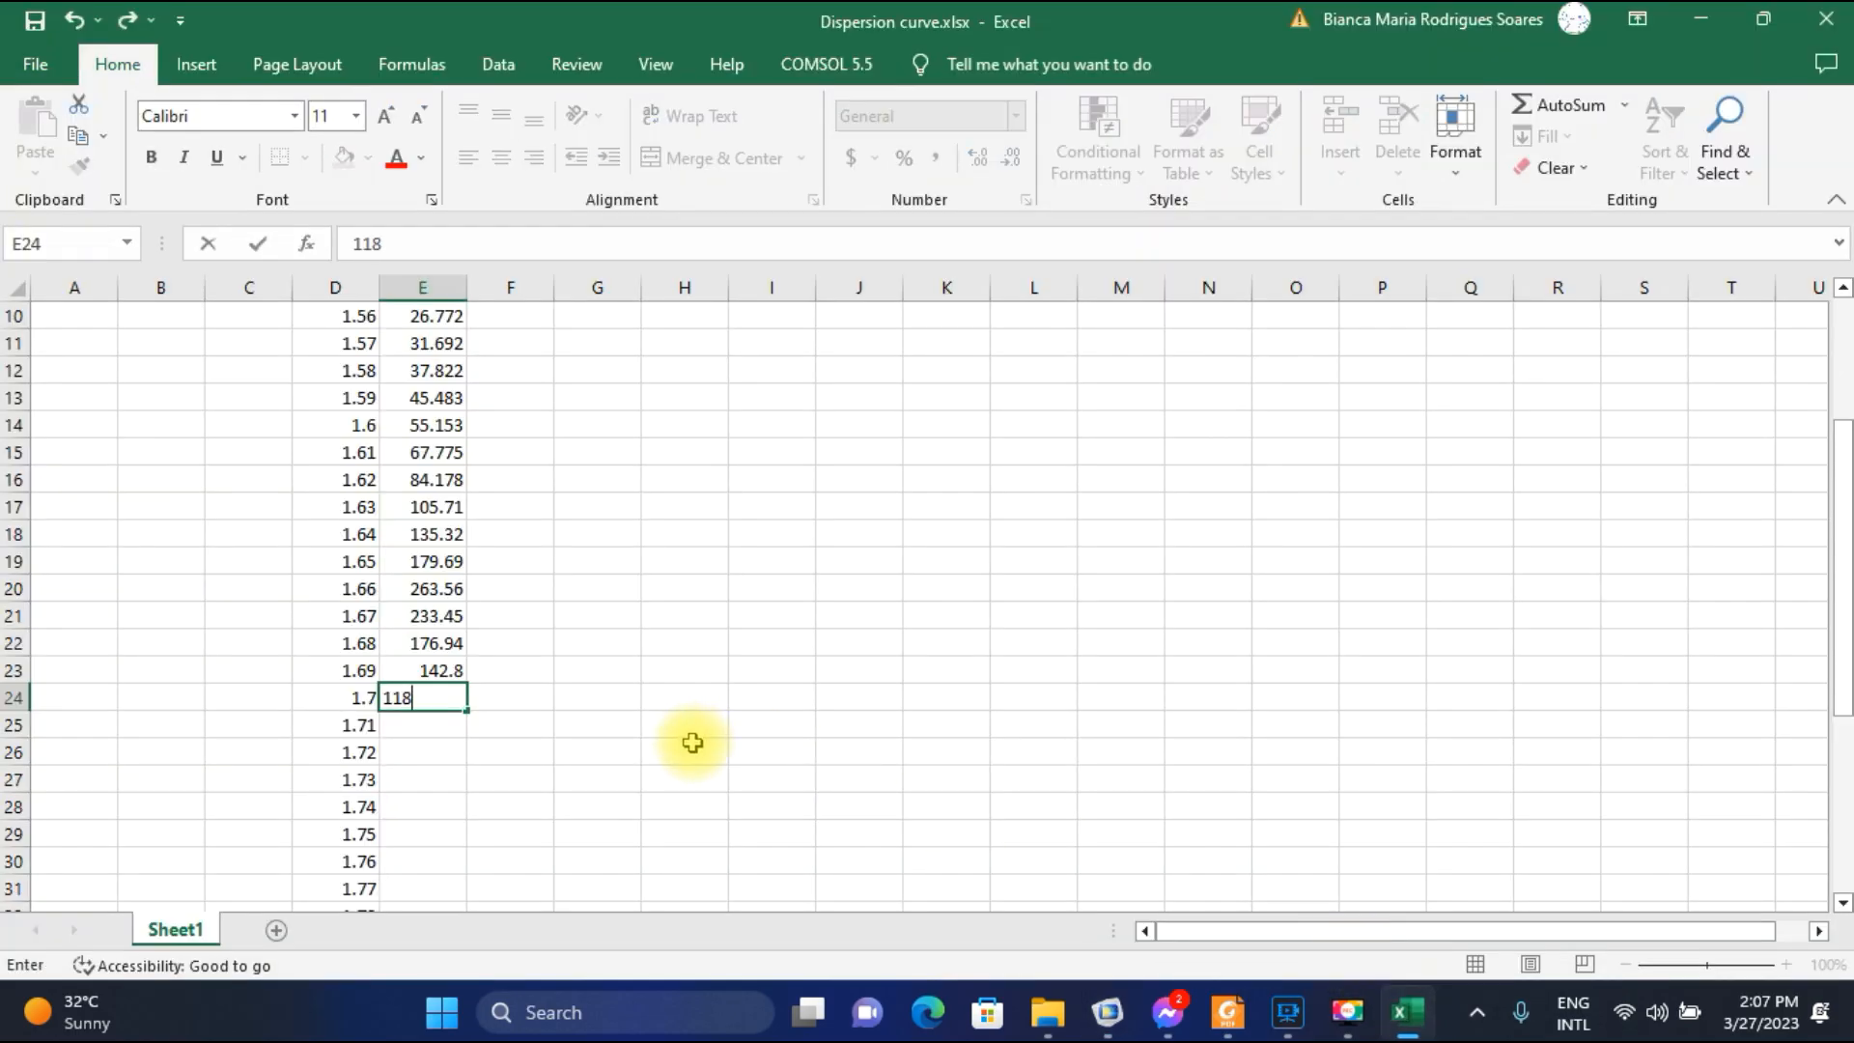
pyautogui.write('.34')
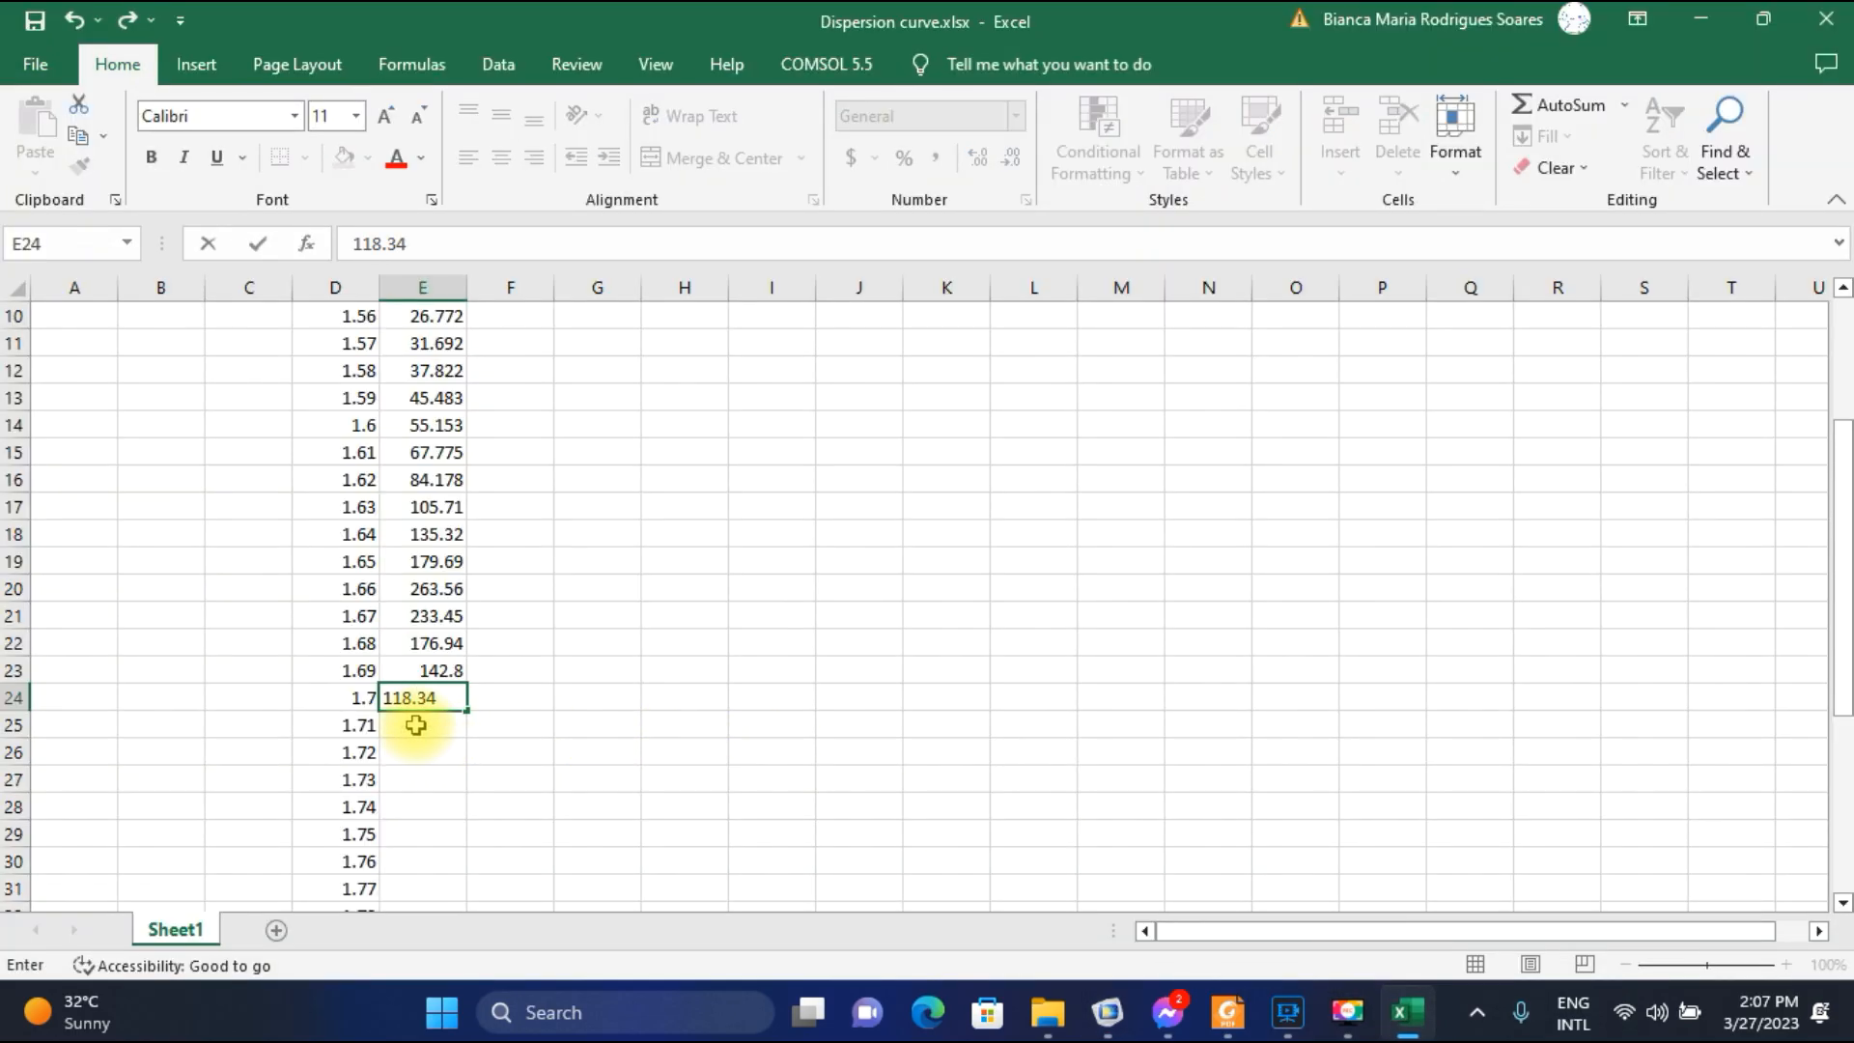
pyautogui.click(445, 724)
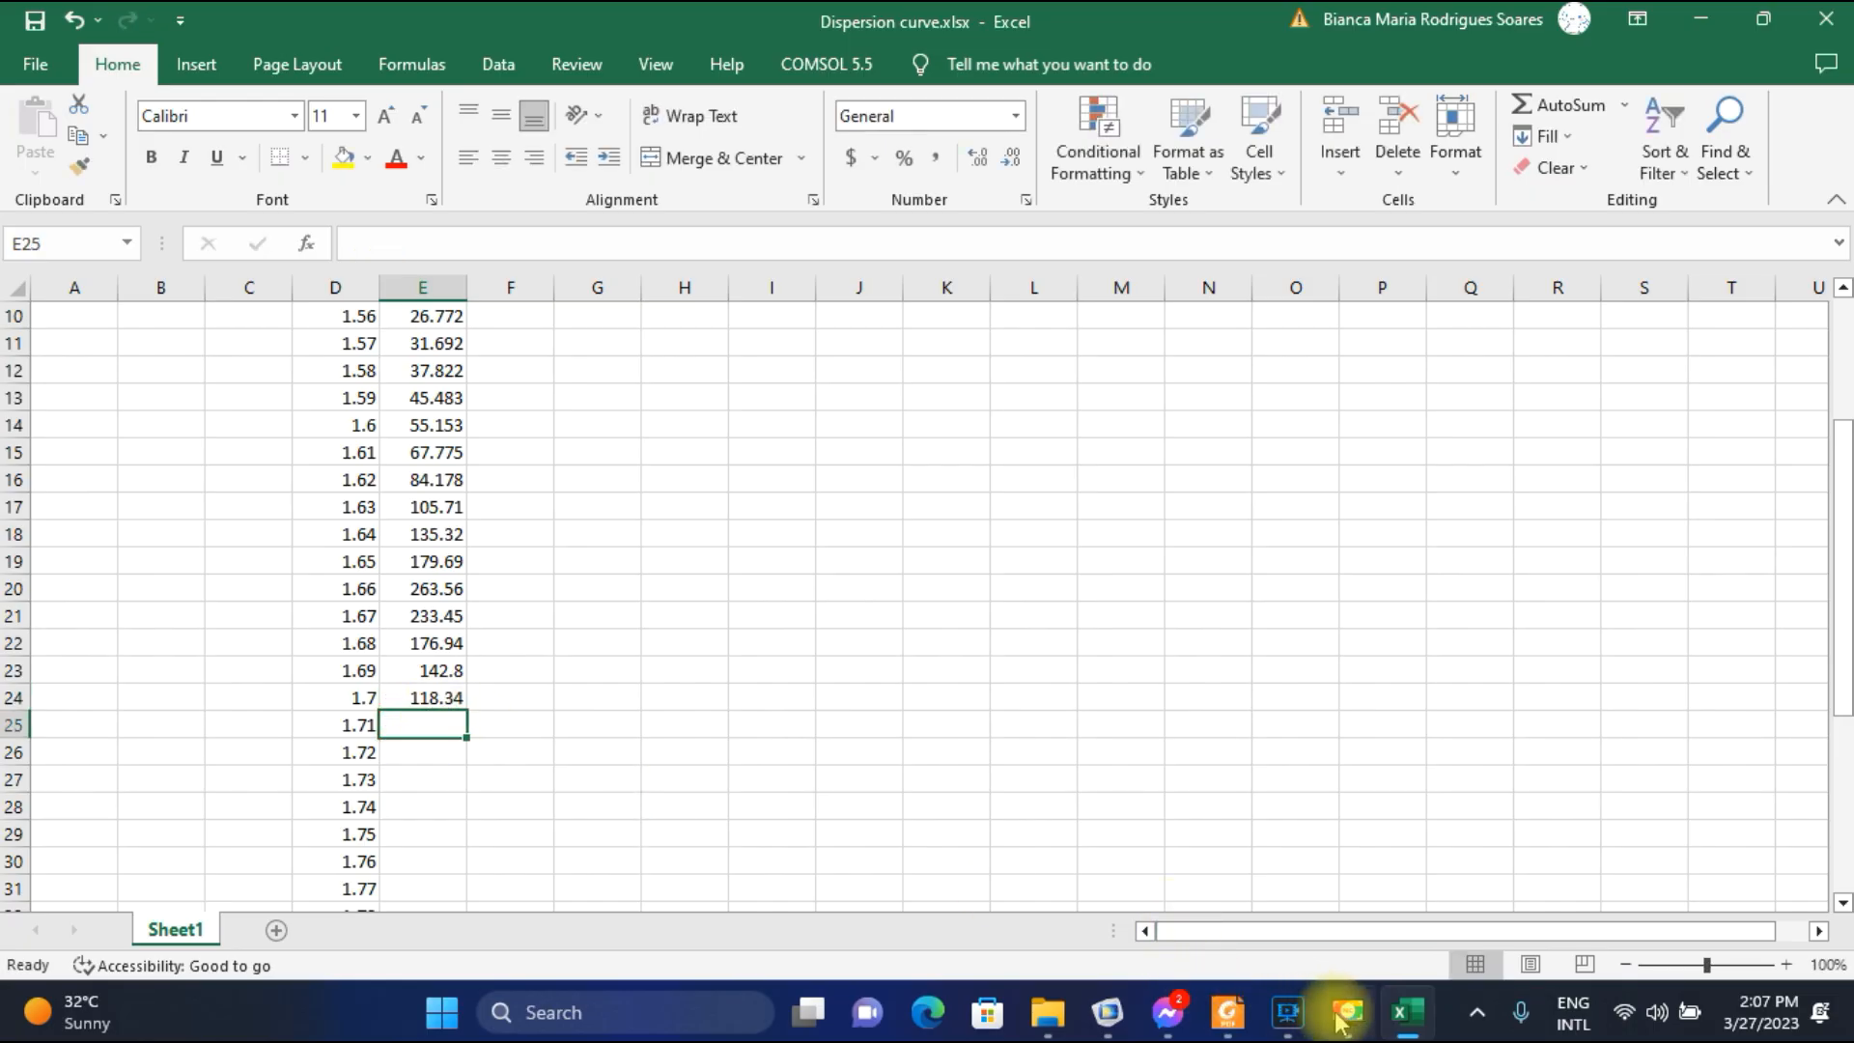
pyautogui.click(1288, 1011)
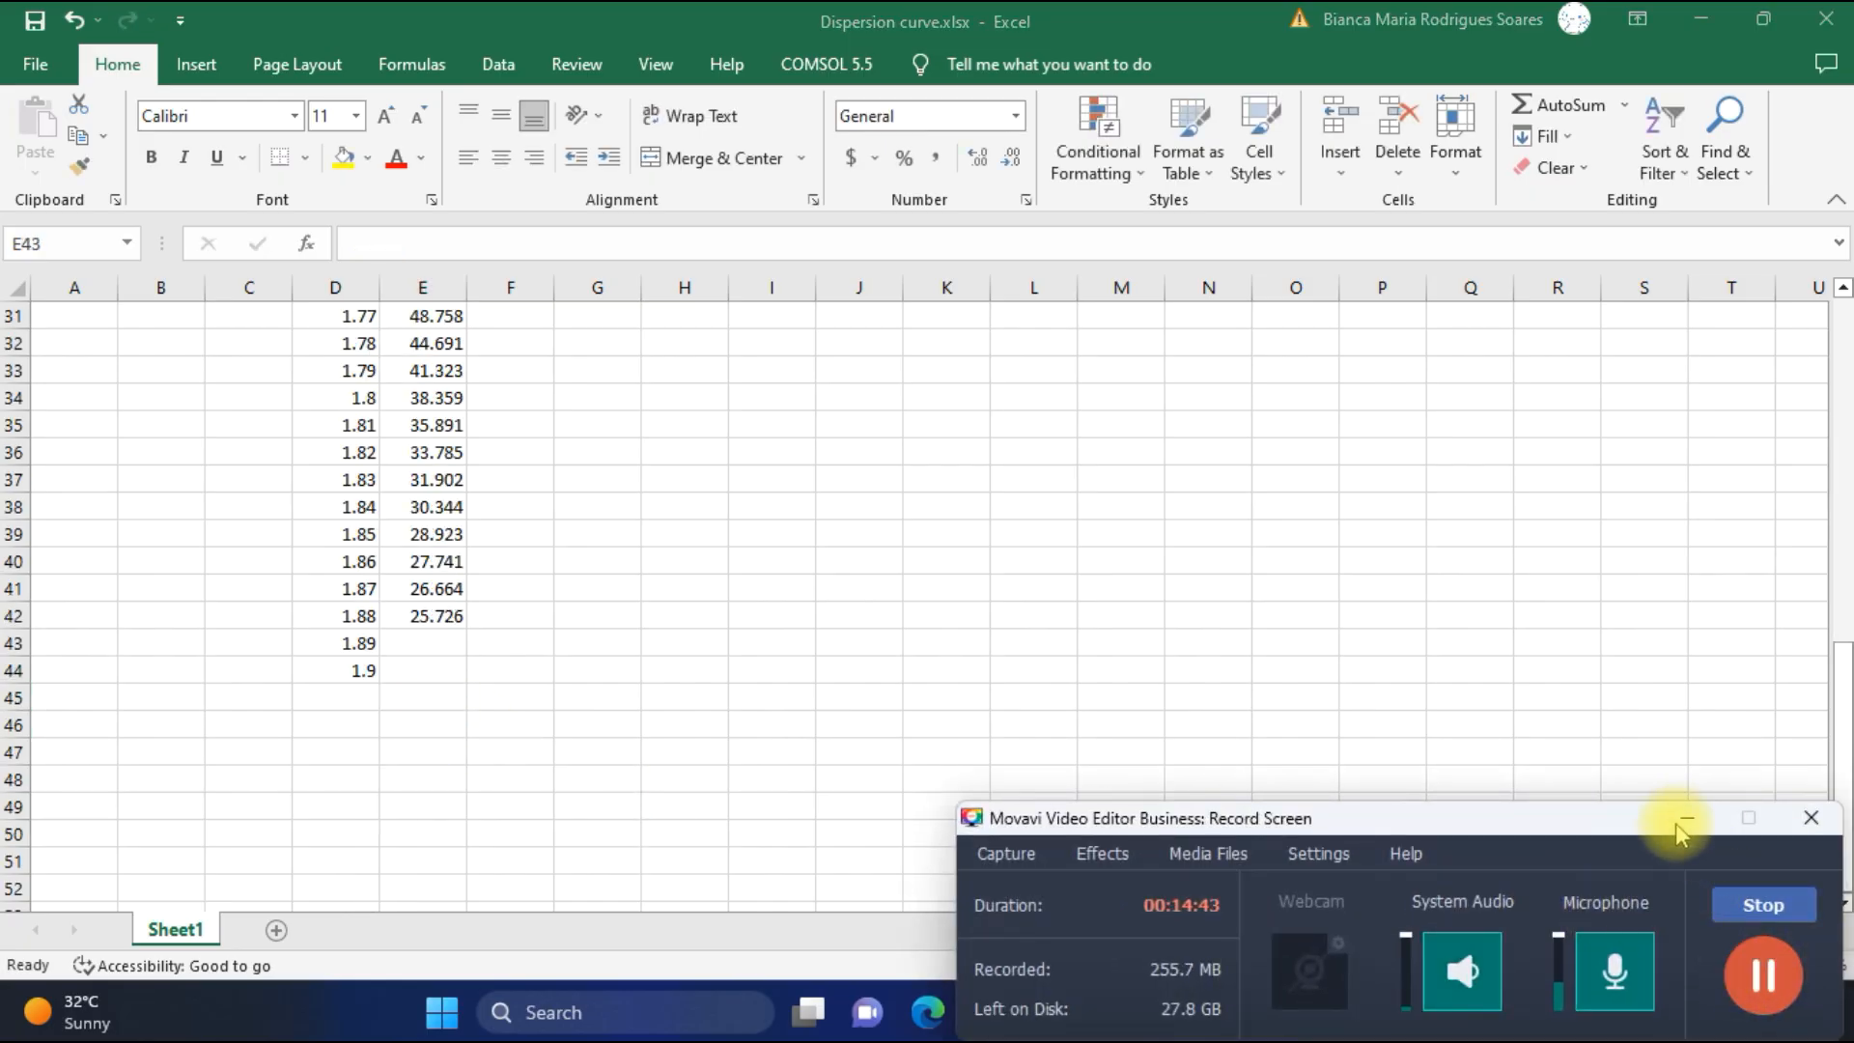
pyautogui.click(1681, 821)
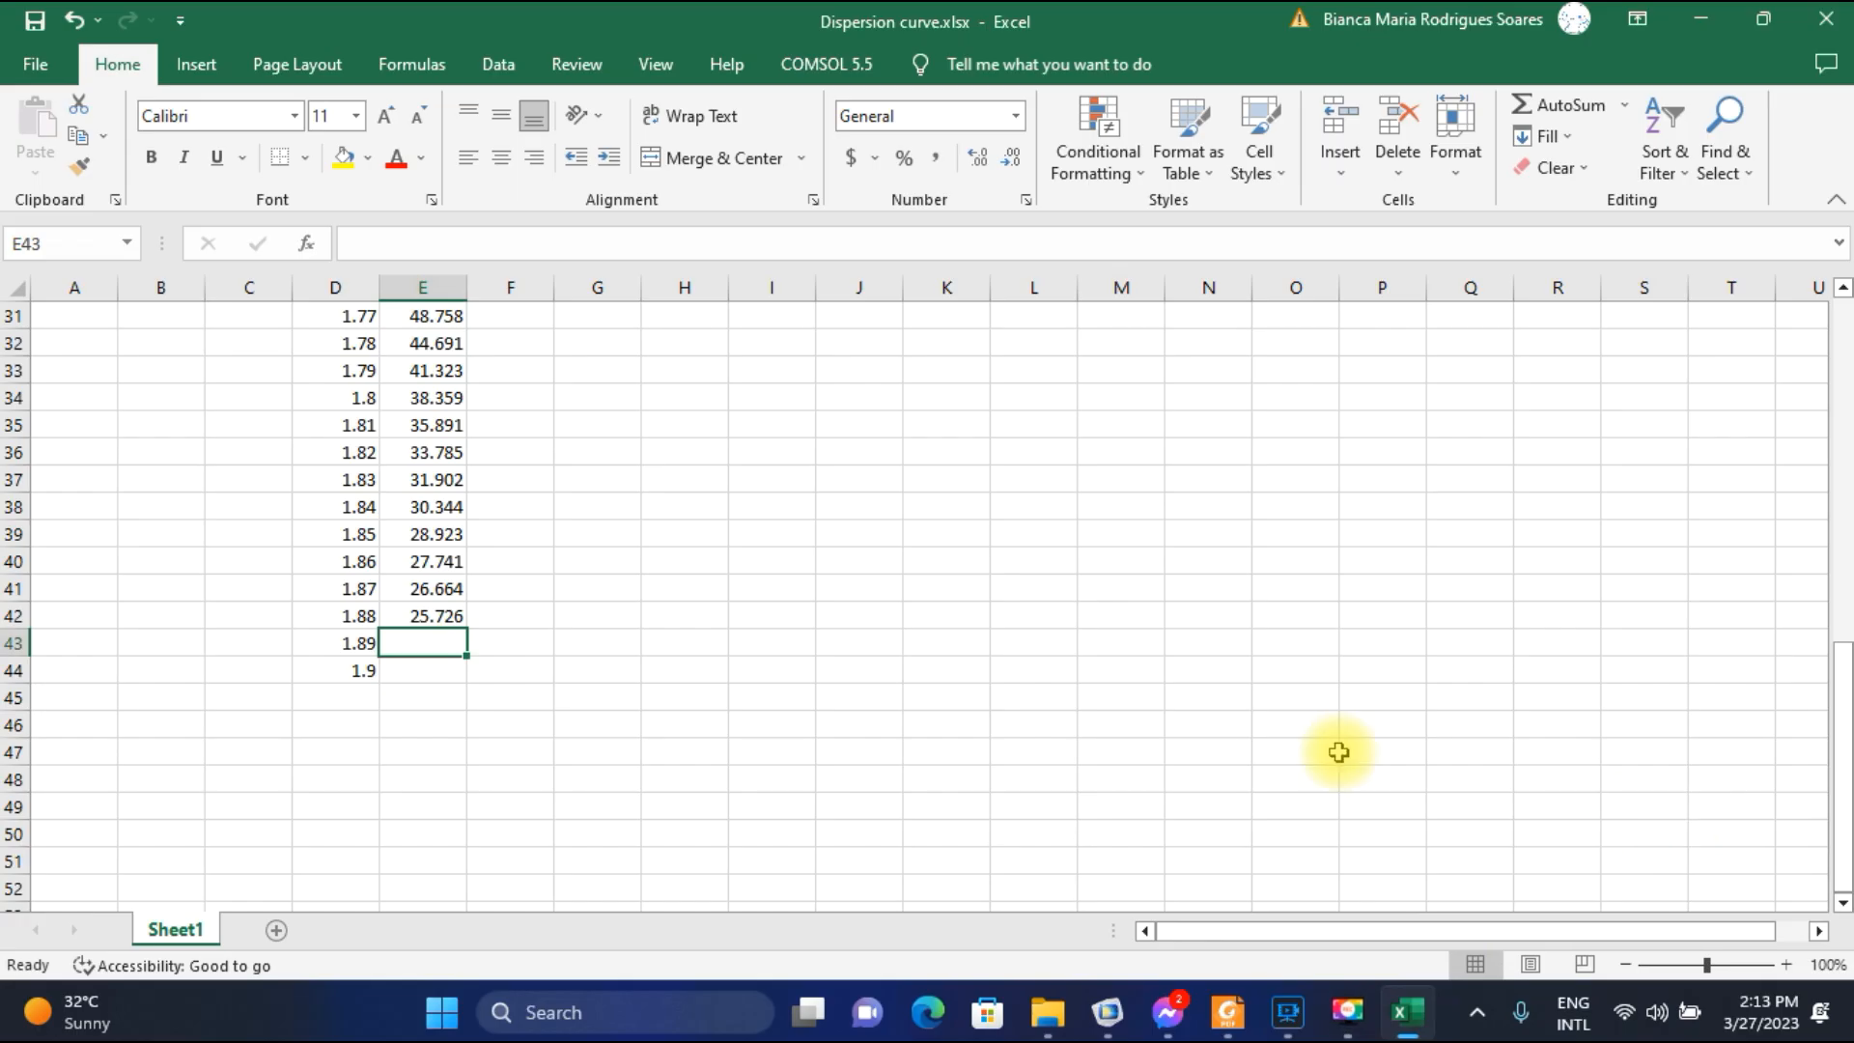
pyautogui.click(14, 642)
pyautogui.click(372, 645)
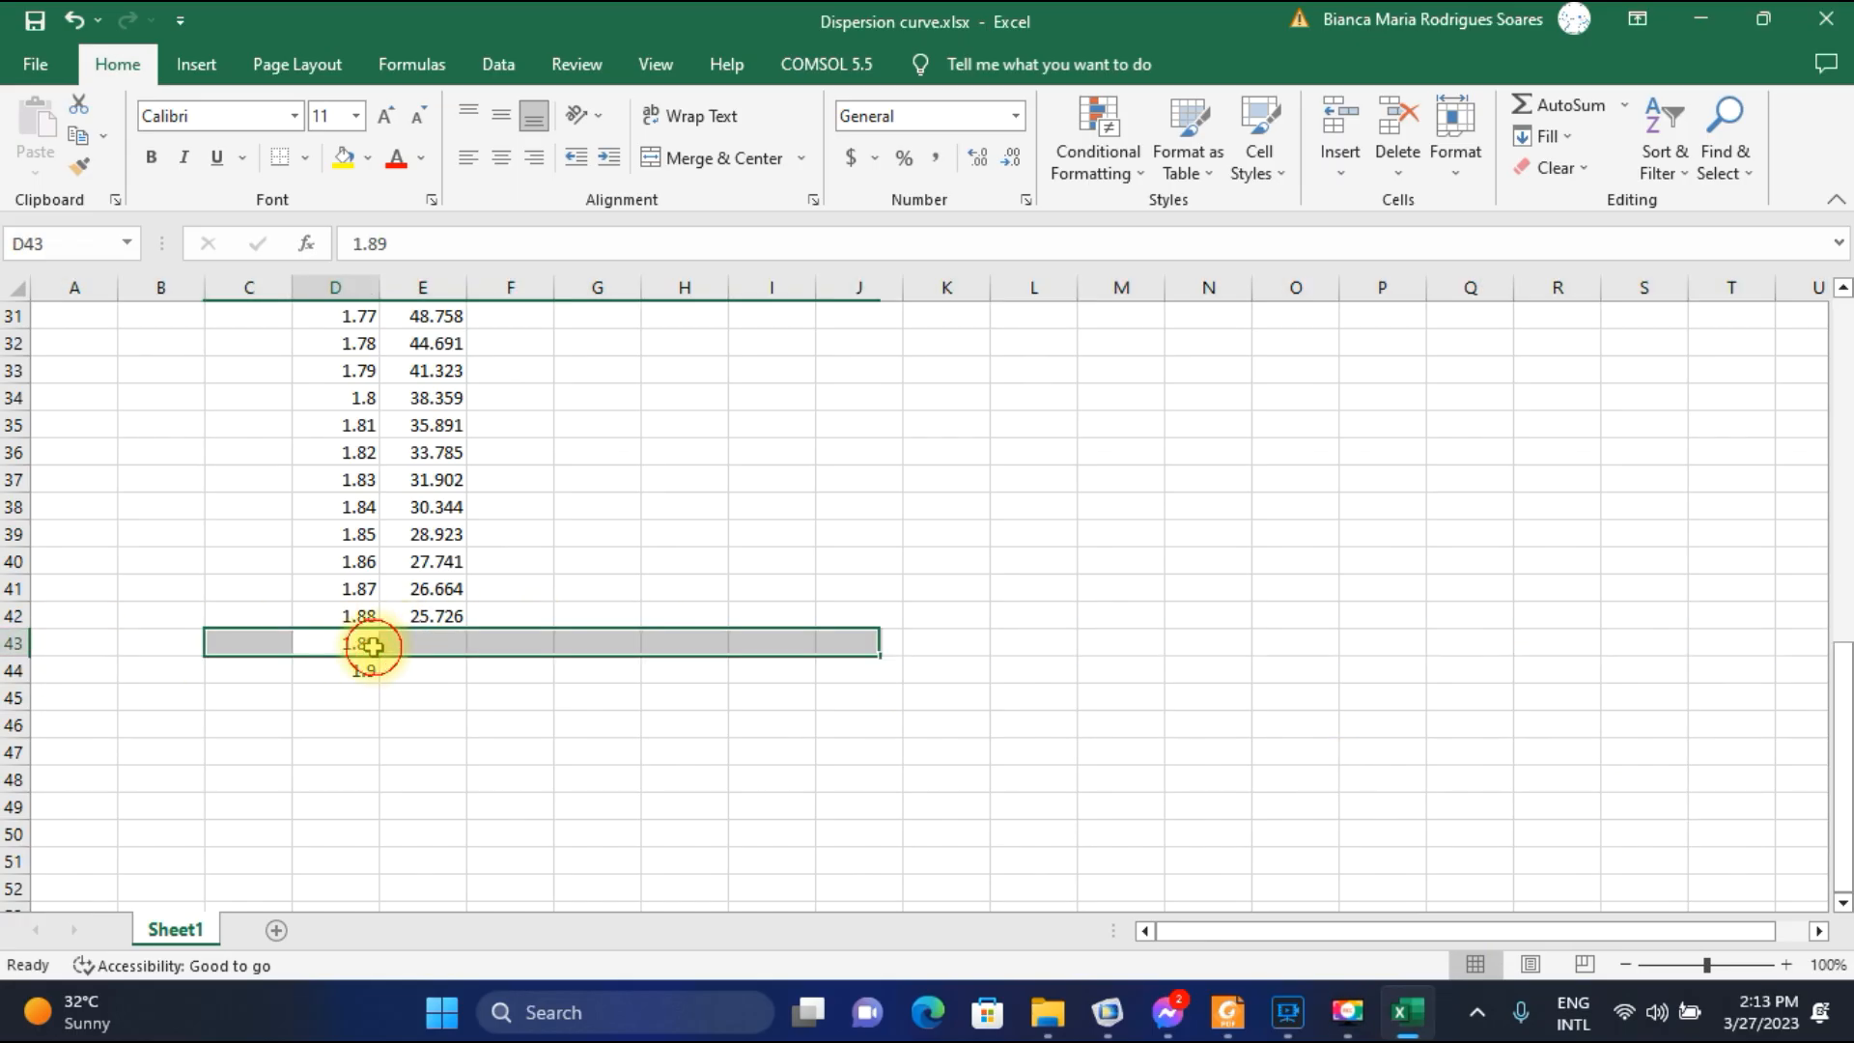
# Switch to COMSOL and plot the electric field for parameter value 1.89E-6 with mode 1.4266-8.622E-5i.
pyautogui.click(1107, 1012)
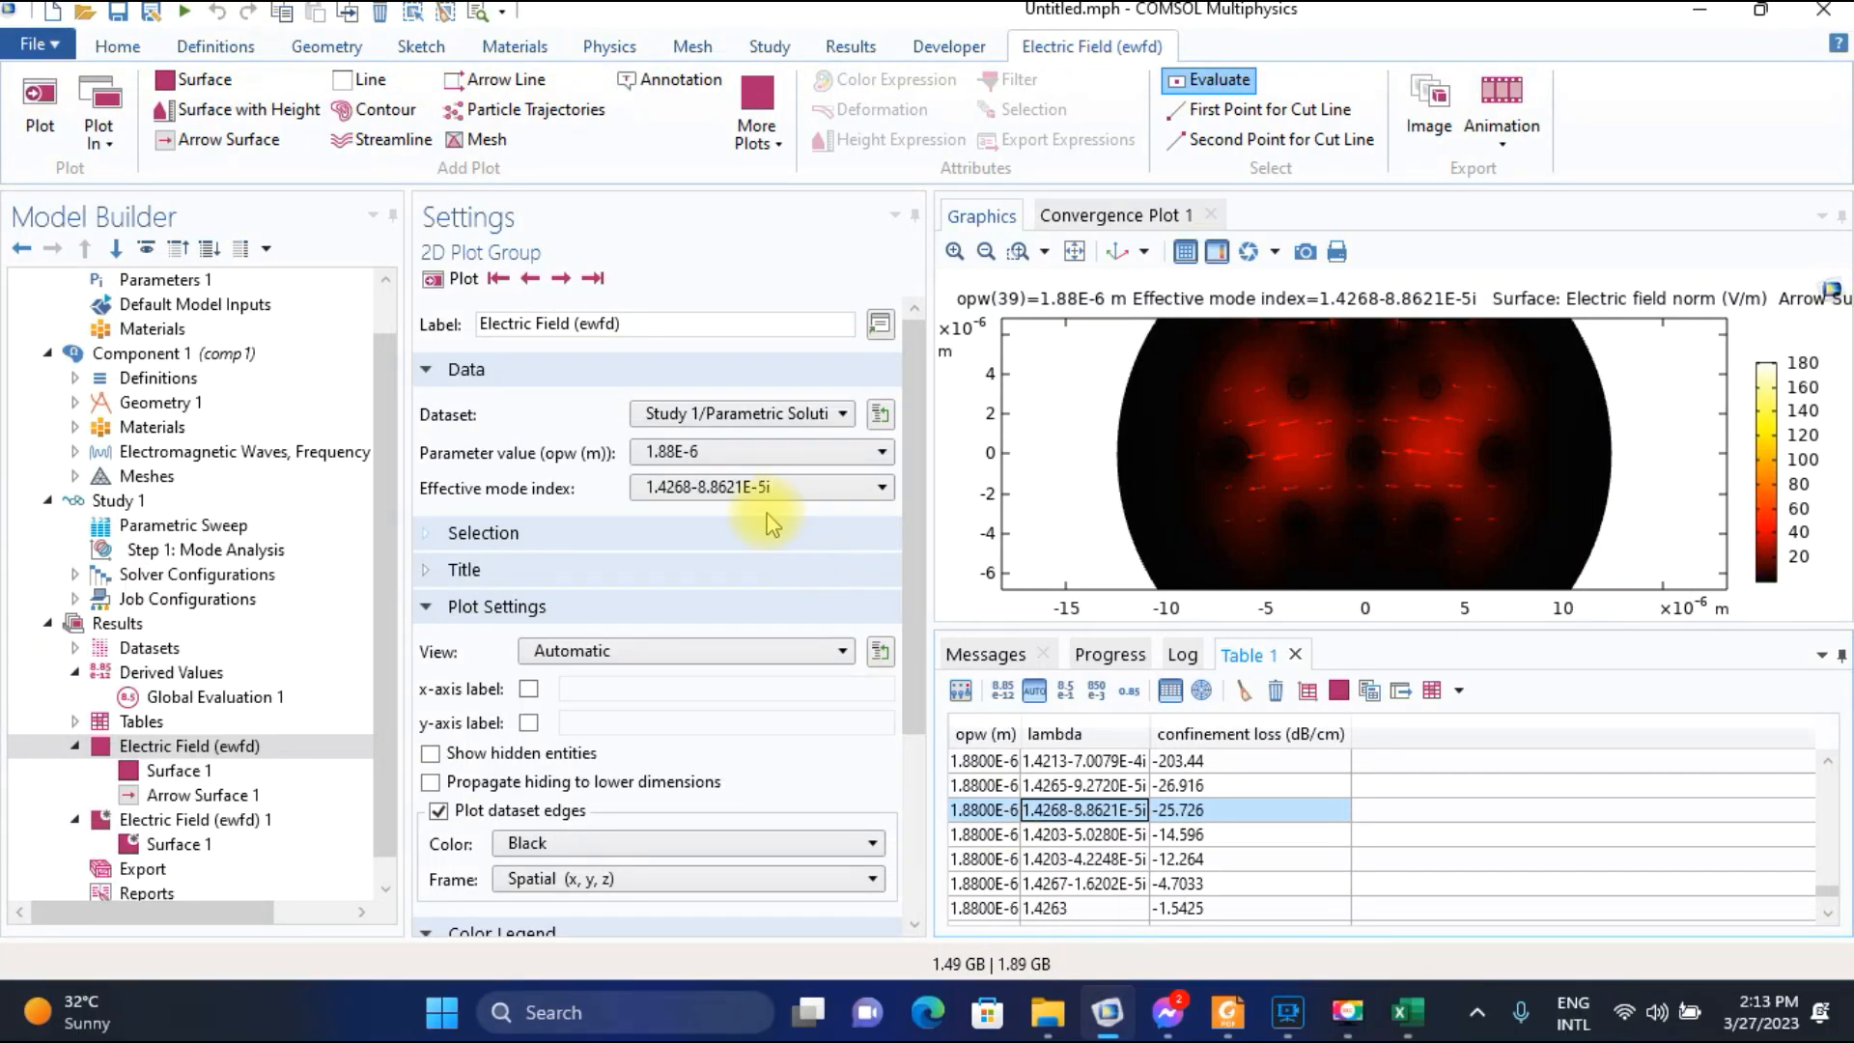
pyautogui.click(734, 452)
pyautogui.click(689, 775)
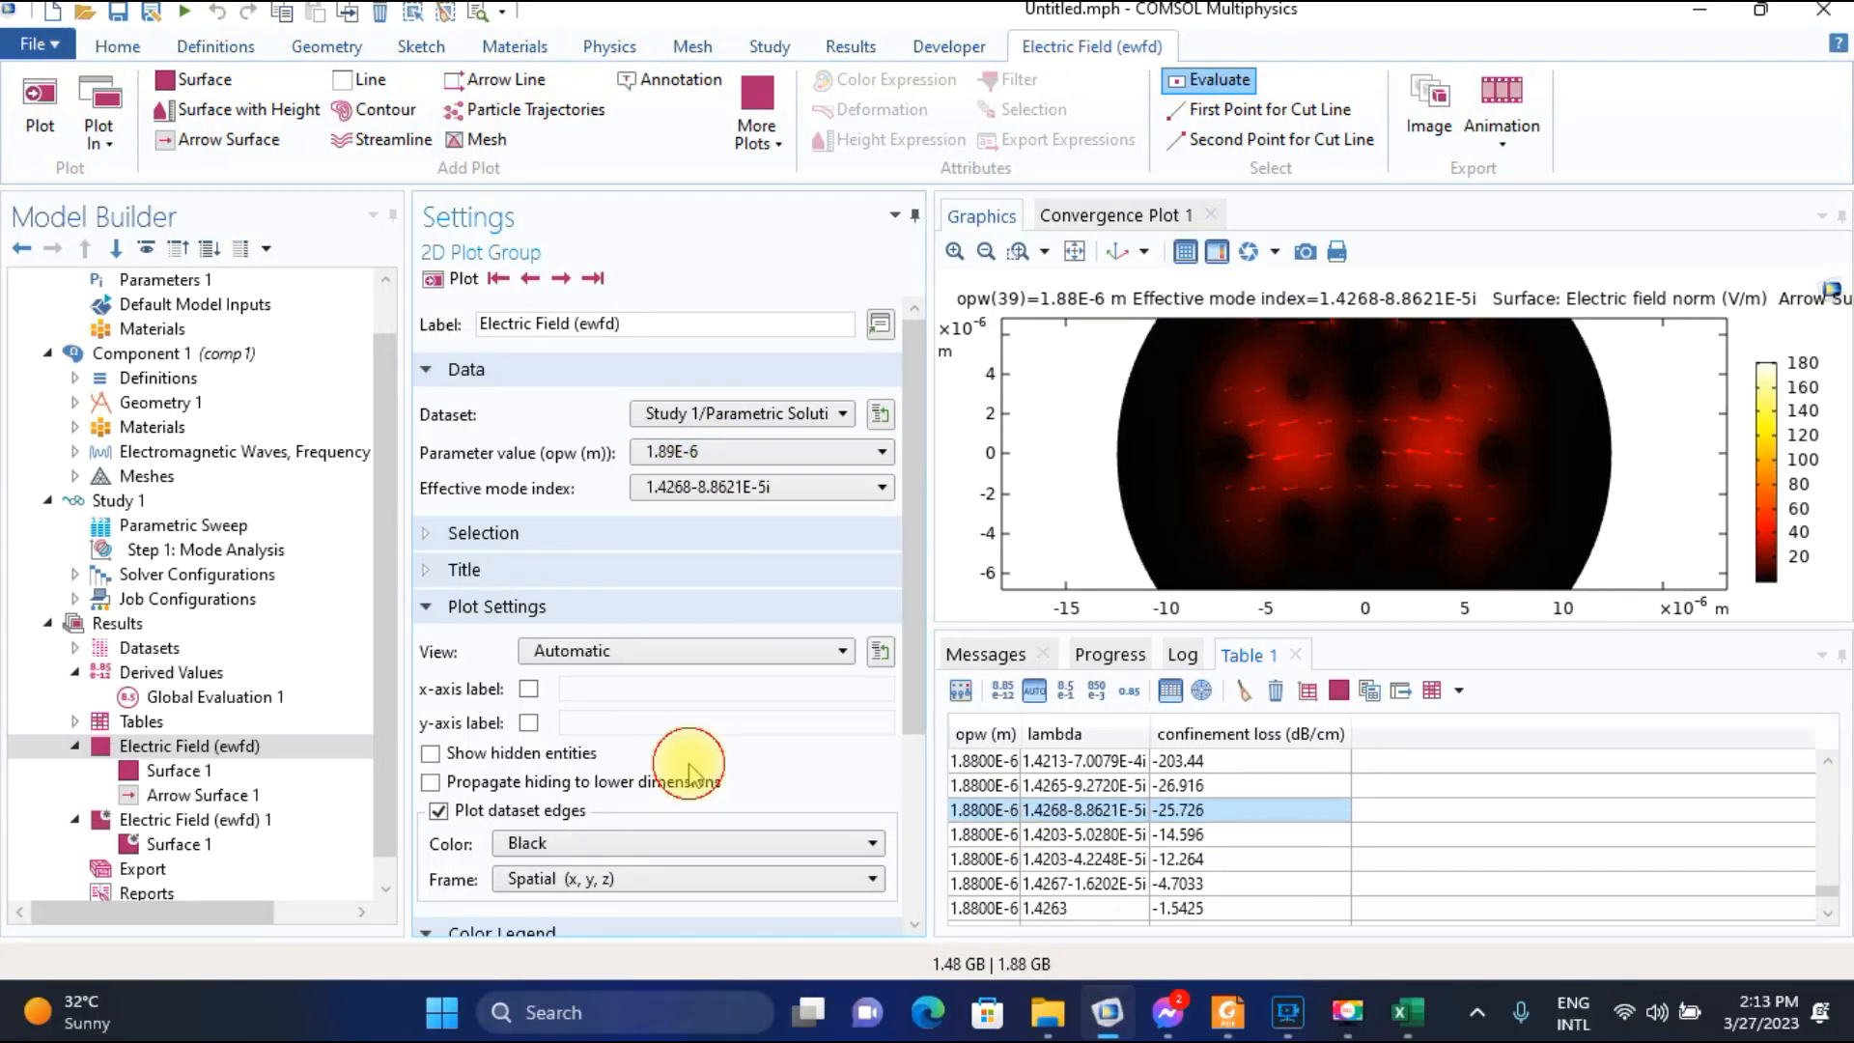
pyautogui.click(457, 282)
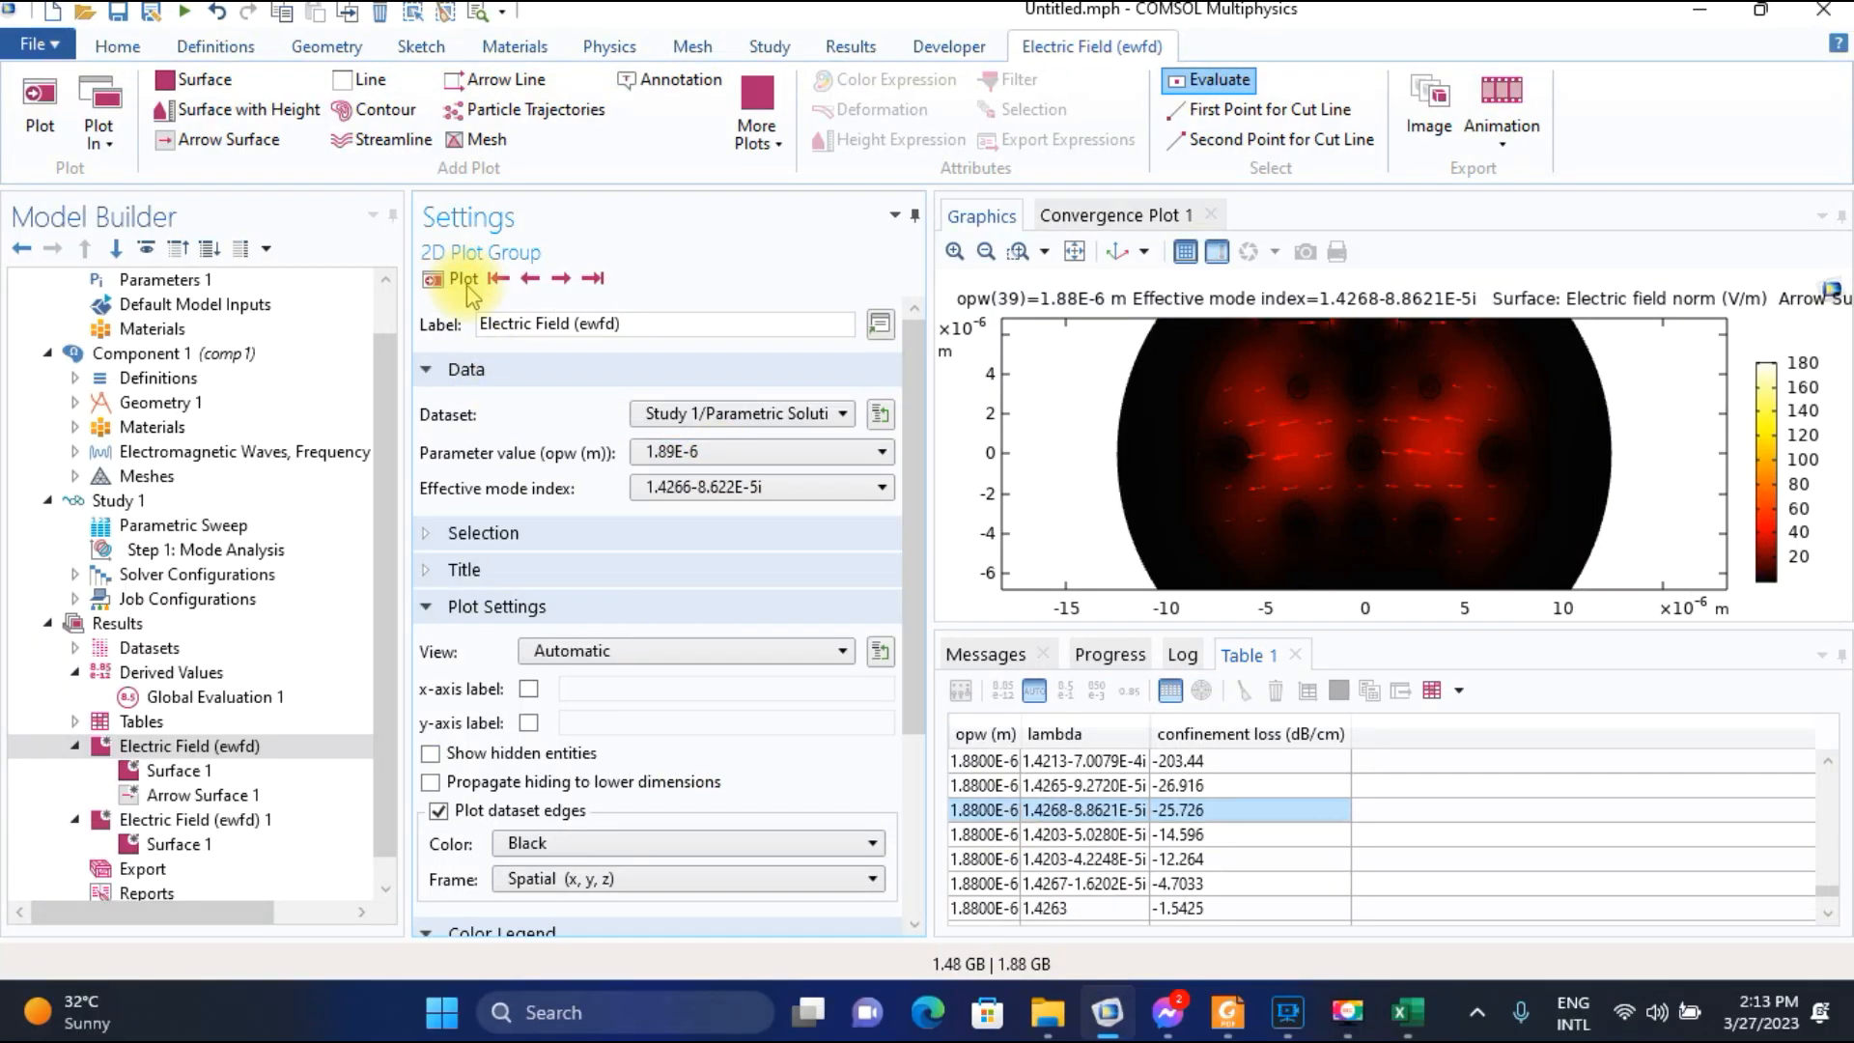
# Select the 1.4266-8.6220E-5i row for wavelength 1.8900E-6 in the confinement loss table.
pyautogui.click(1103, 859)
pyautogui.scroll(-5, 1103, 862)
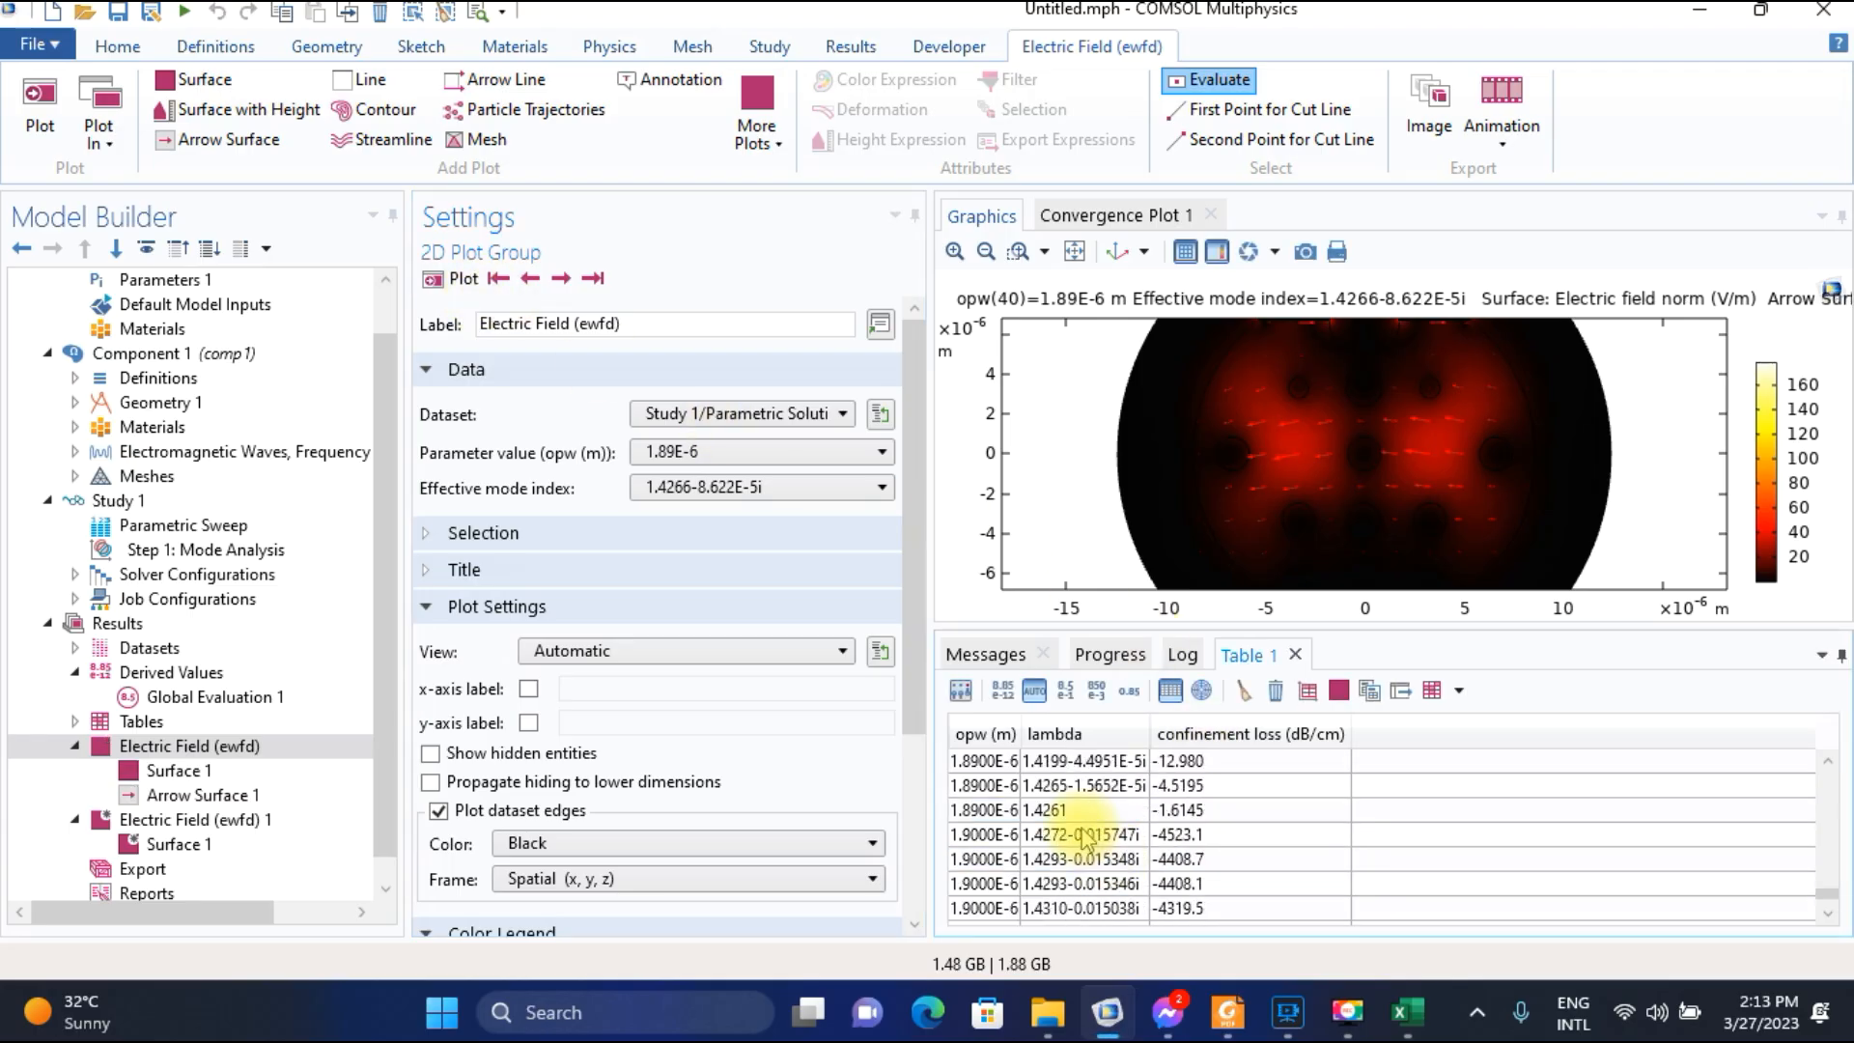
pyautogui.scroll(1, 1086, 838)
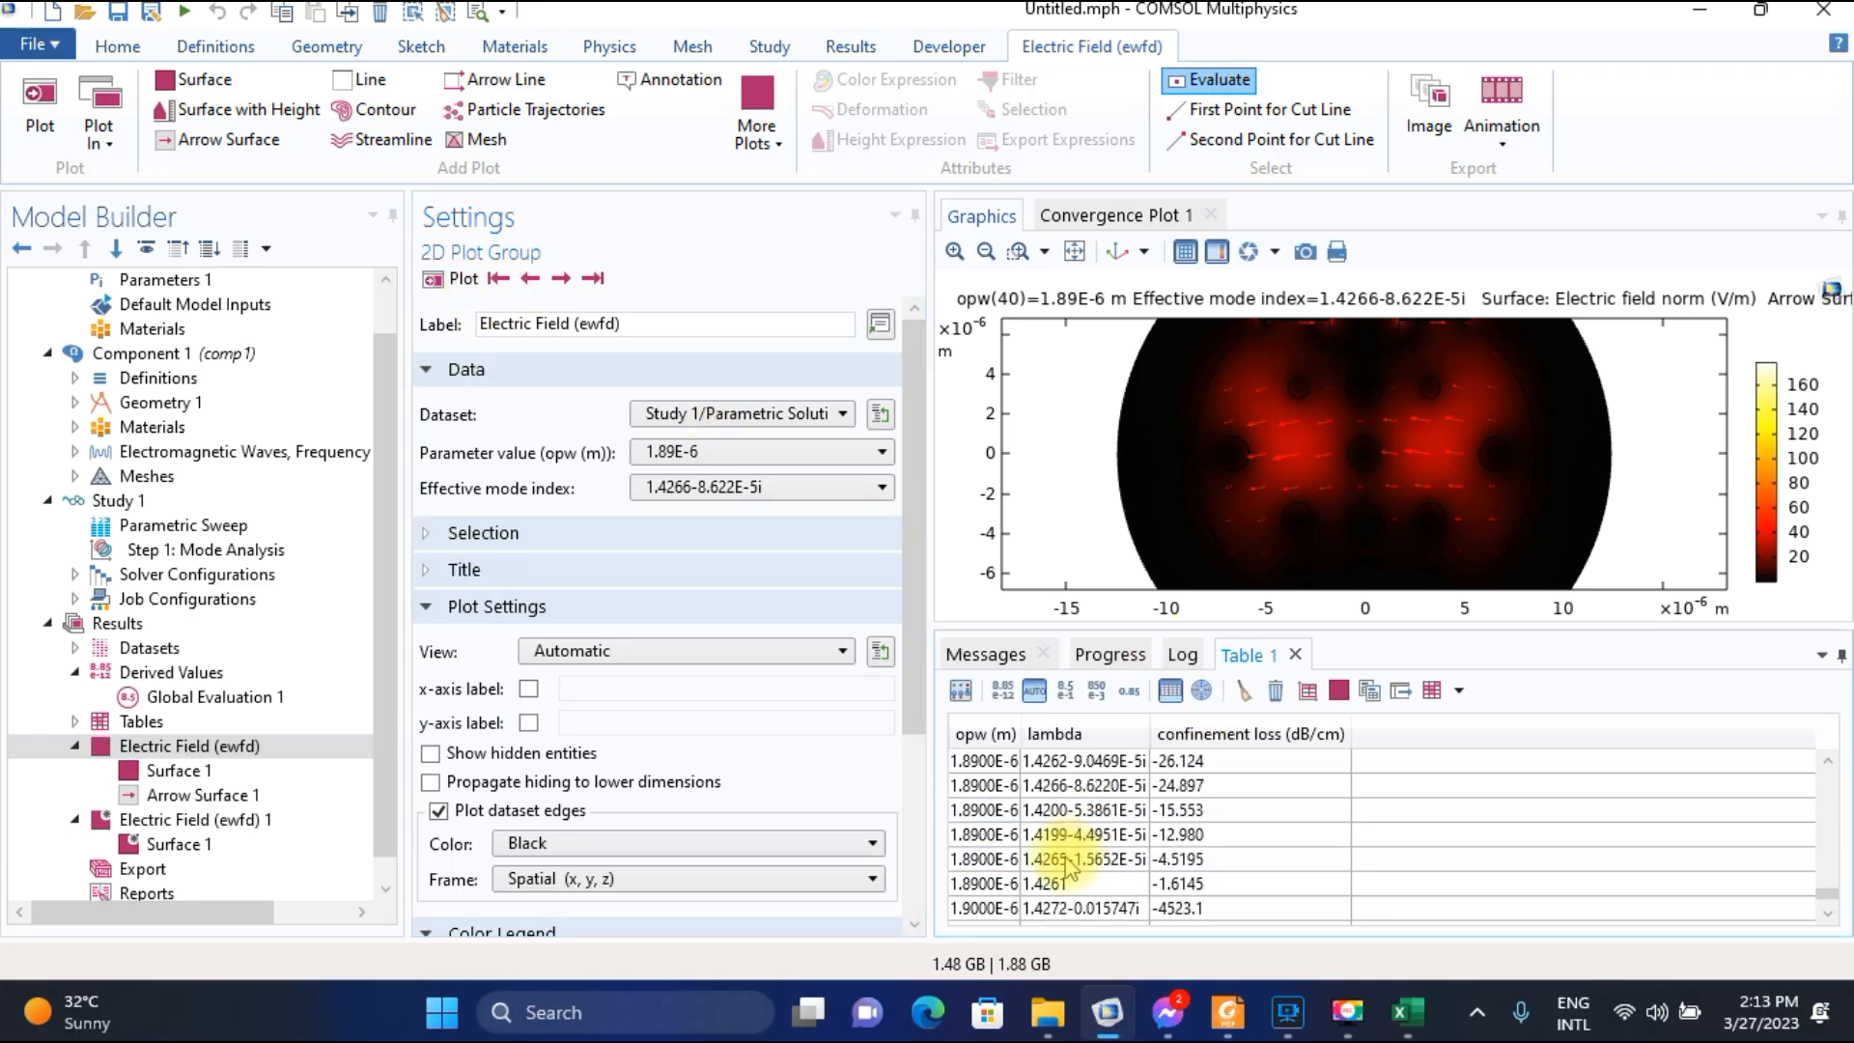
pyautogui.click(1062, 784)
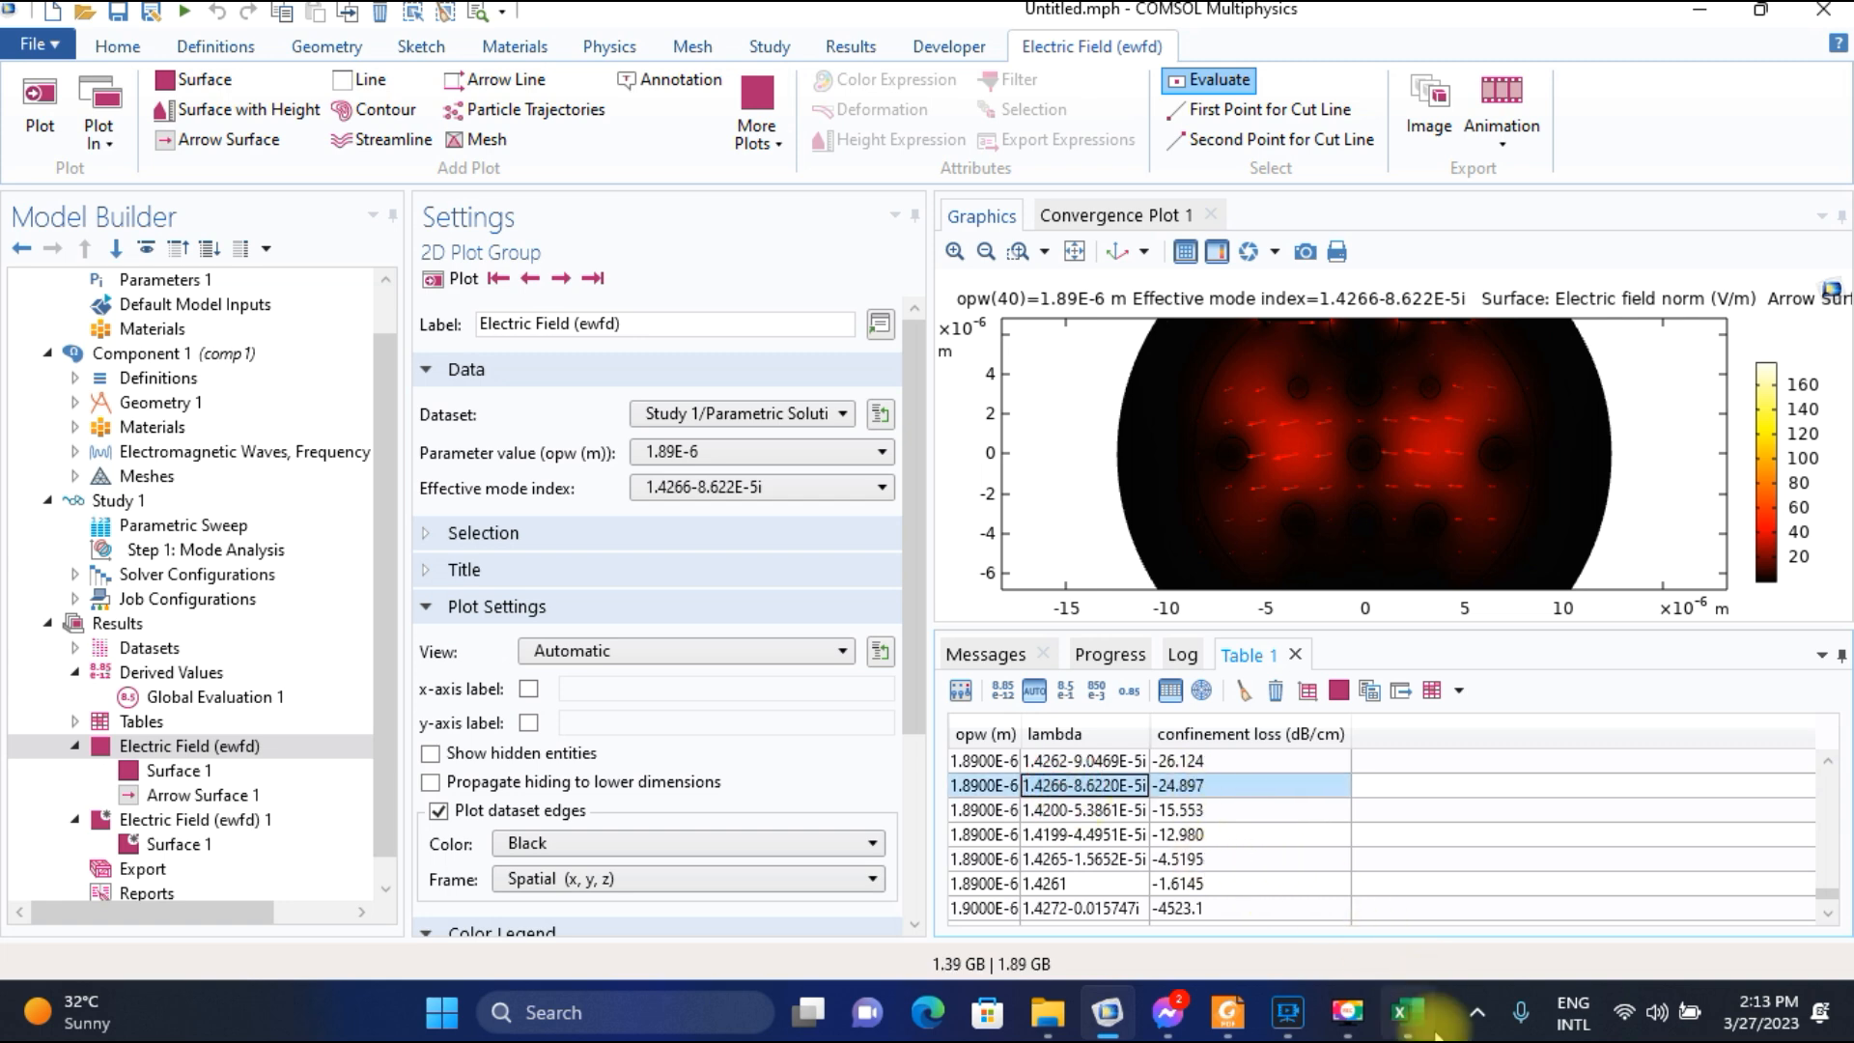
# Switch to the Excel worksheet and enter 24.897 as the confinement loss for wavelength 1.89.
pyautogui.click(1407, 1012)
pyautogui.click(446, 644)
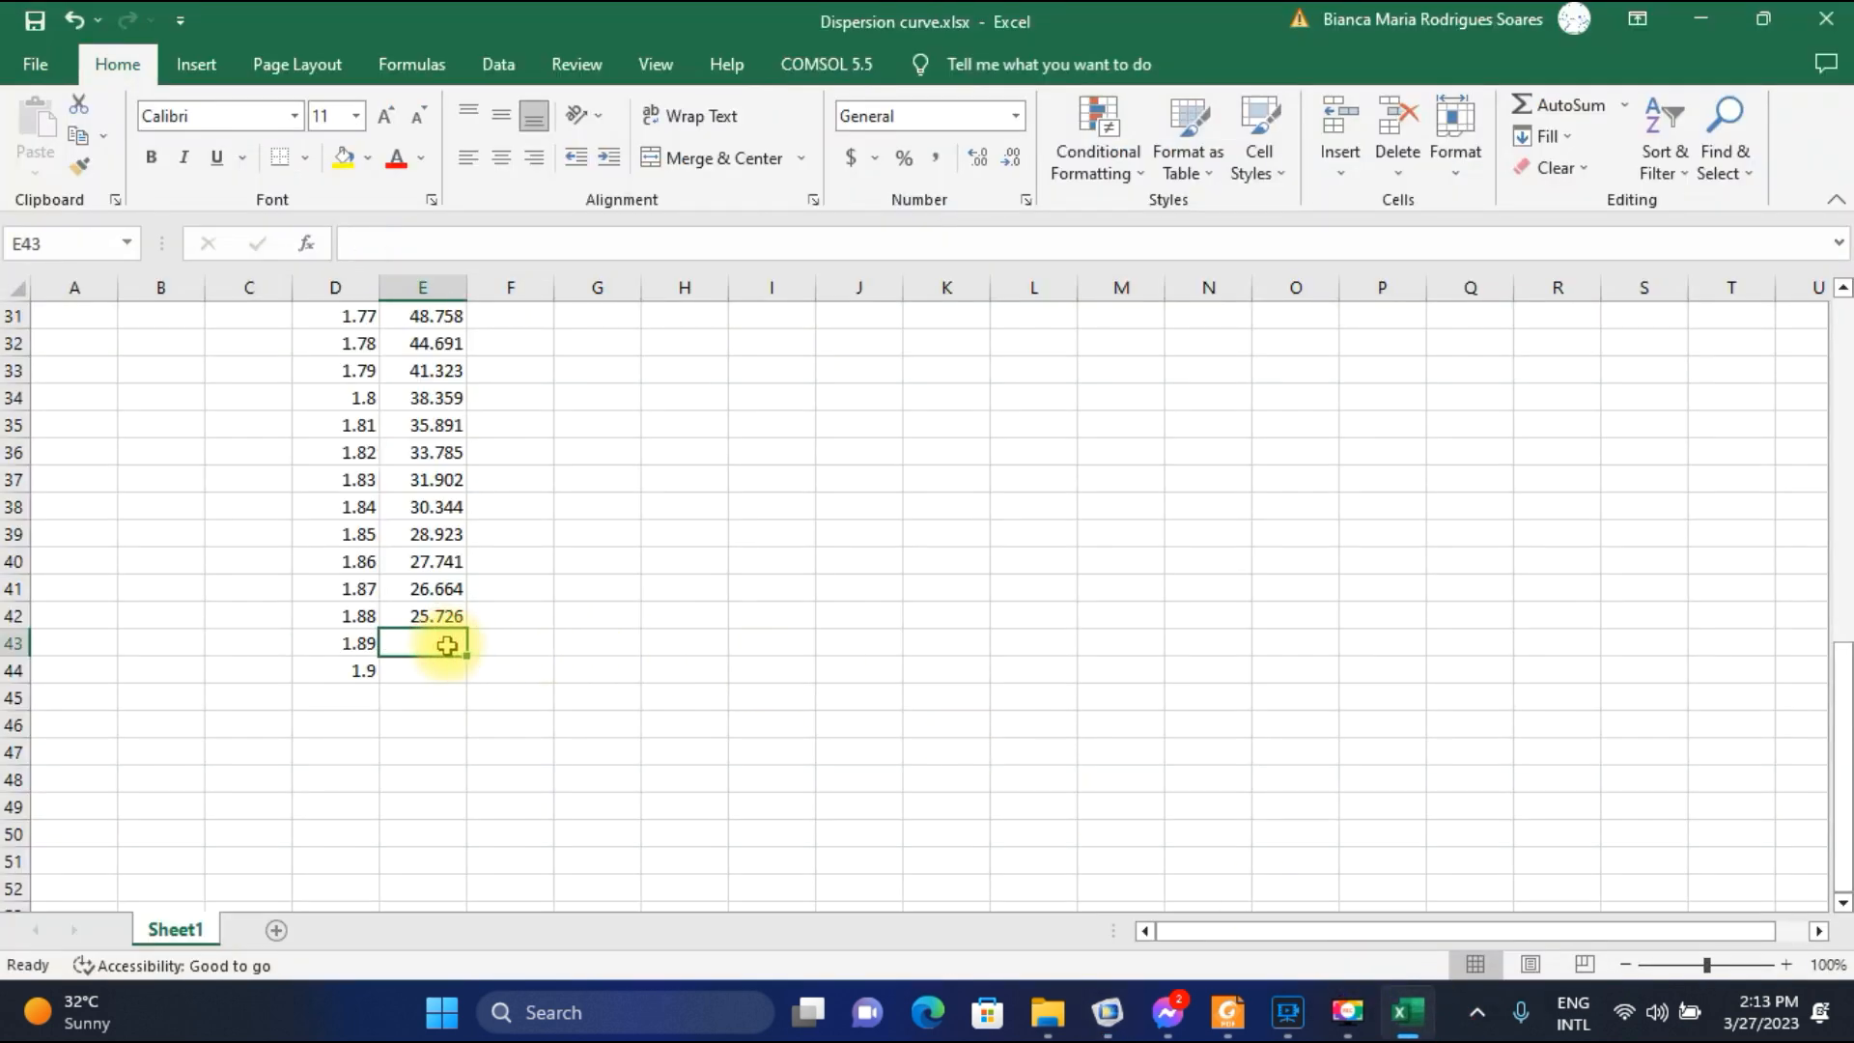
pyautogui.write('24.897')
pyautogui.press('Return')
# Return to COMSOL, plot the electric field for parameter value 1.9E-6, and select the 1.4263-8.4231E-5i row in the confinement loss table.
pyautogui.click(1108, 1012)
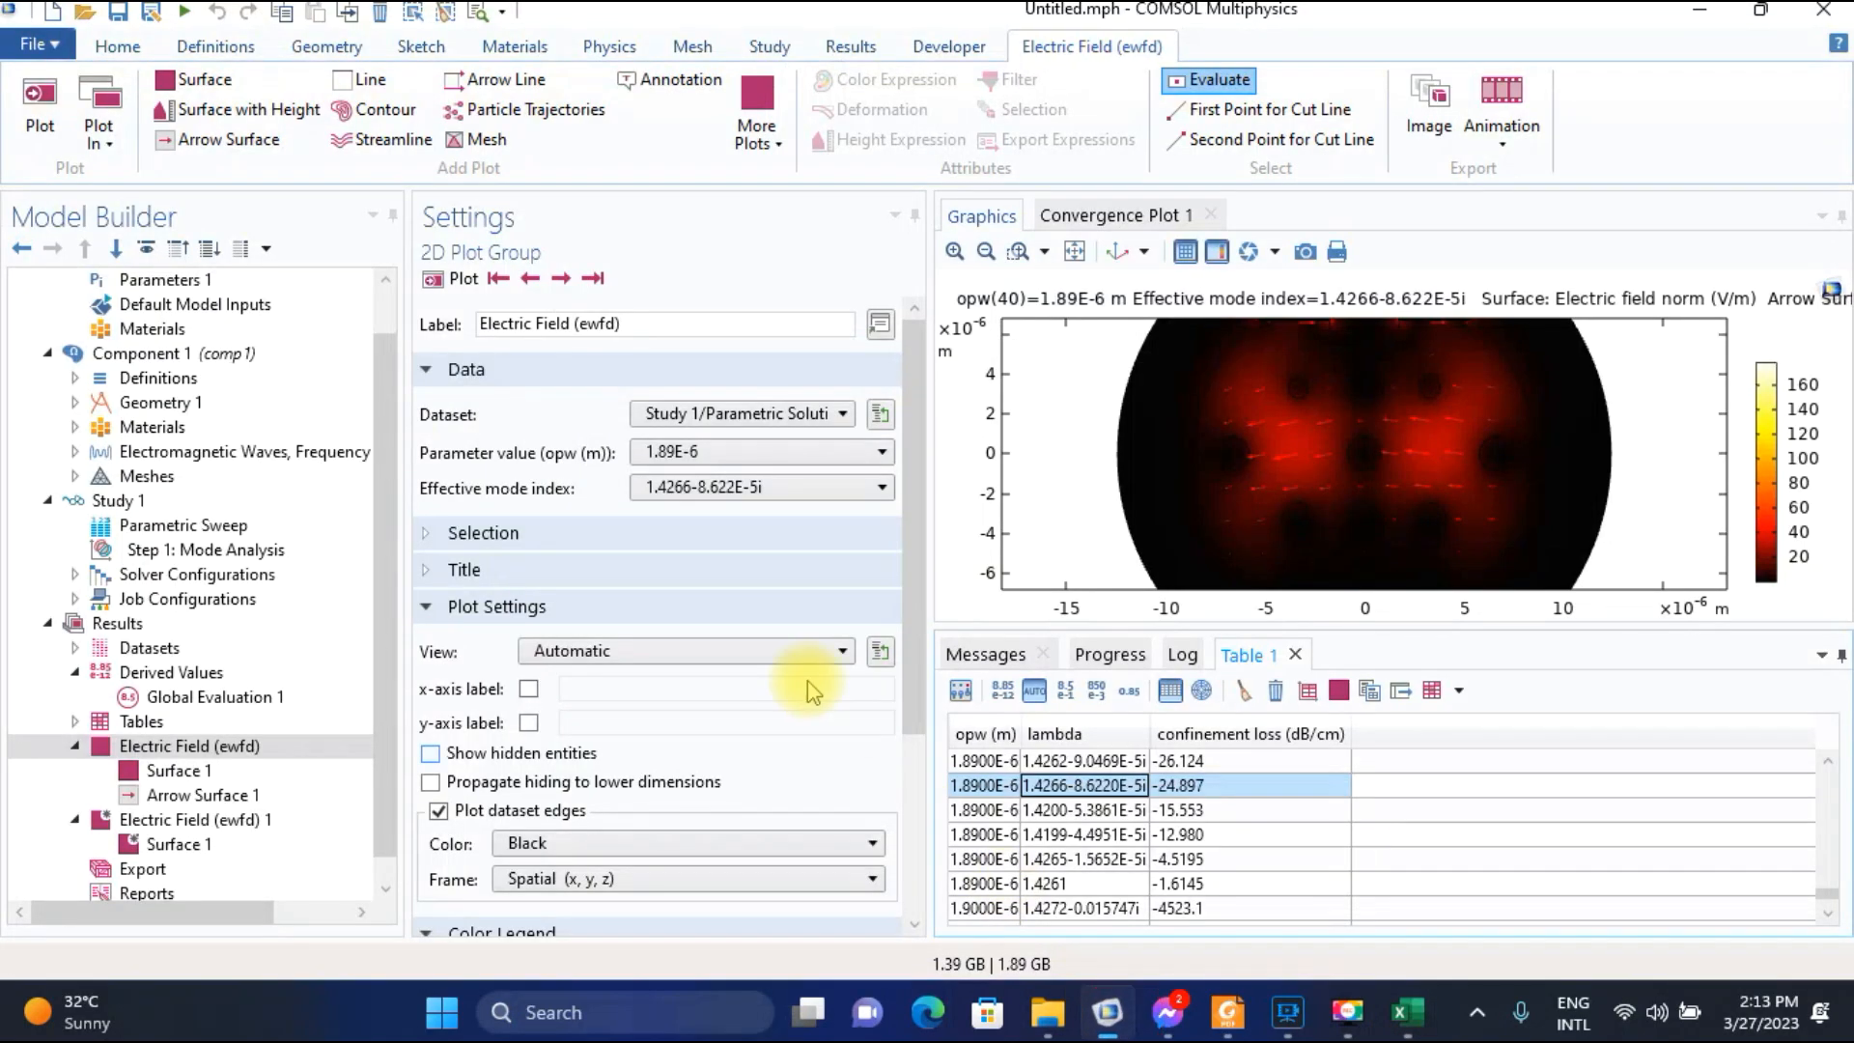
pyautogui.click(724, 452)
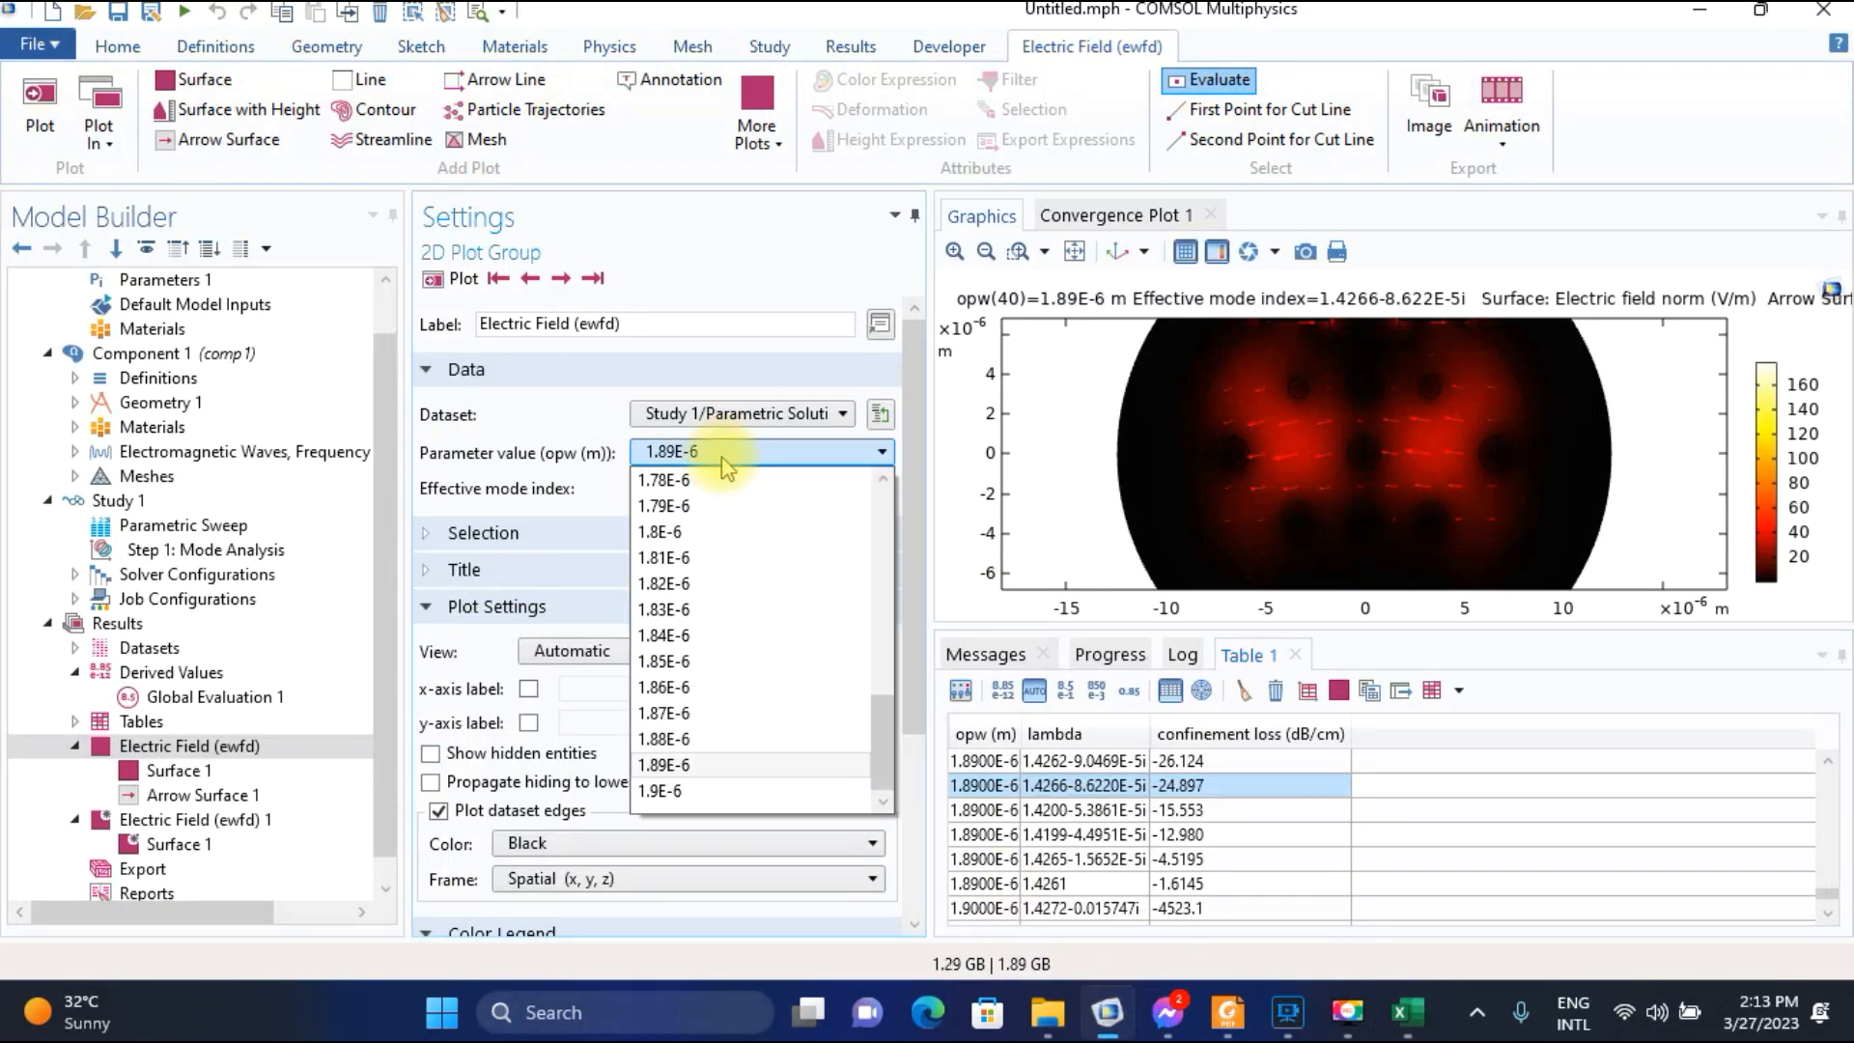
pyautogui.click(656, 791)
pyautogui.click(461, 282)
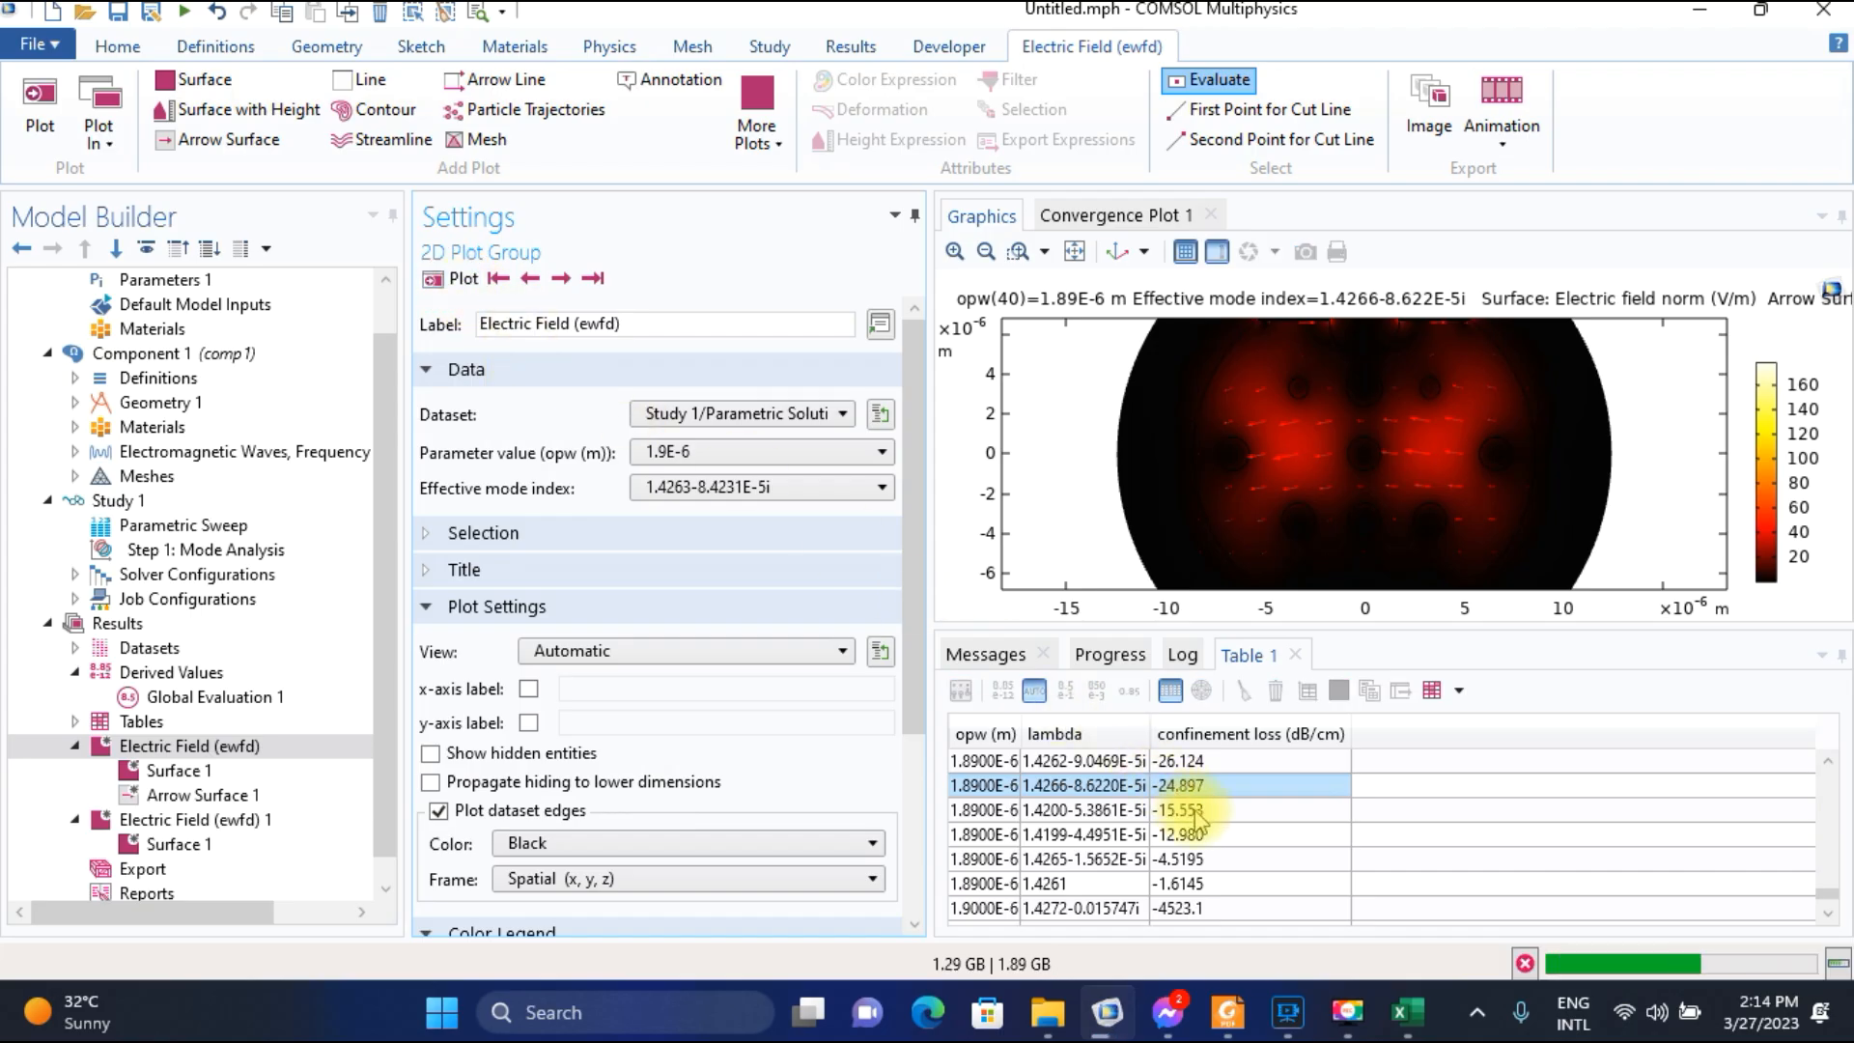
pyautogui.scroll(-3, 1159, 893)
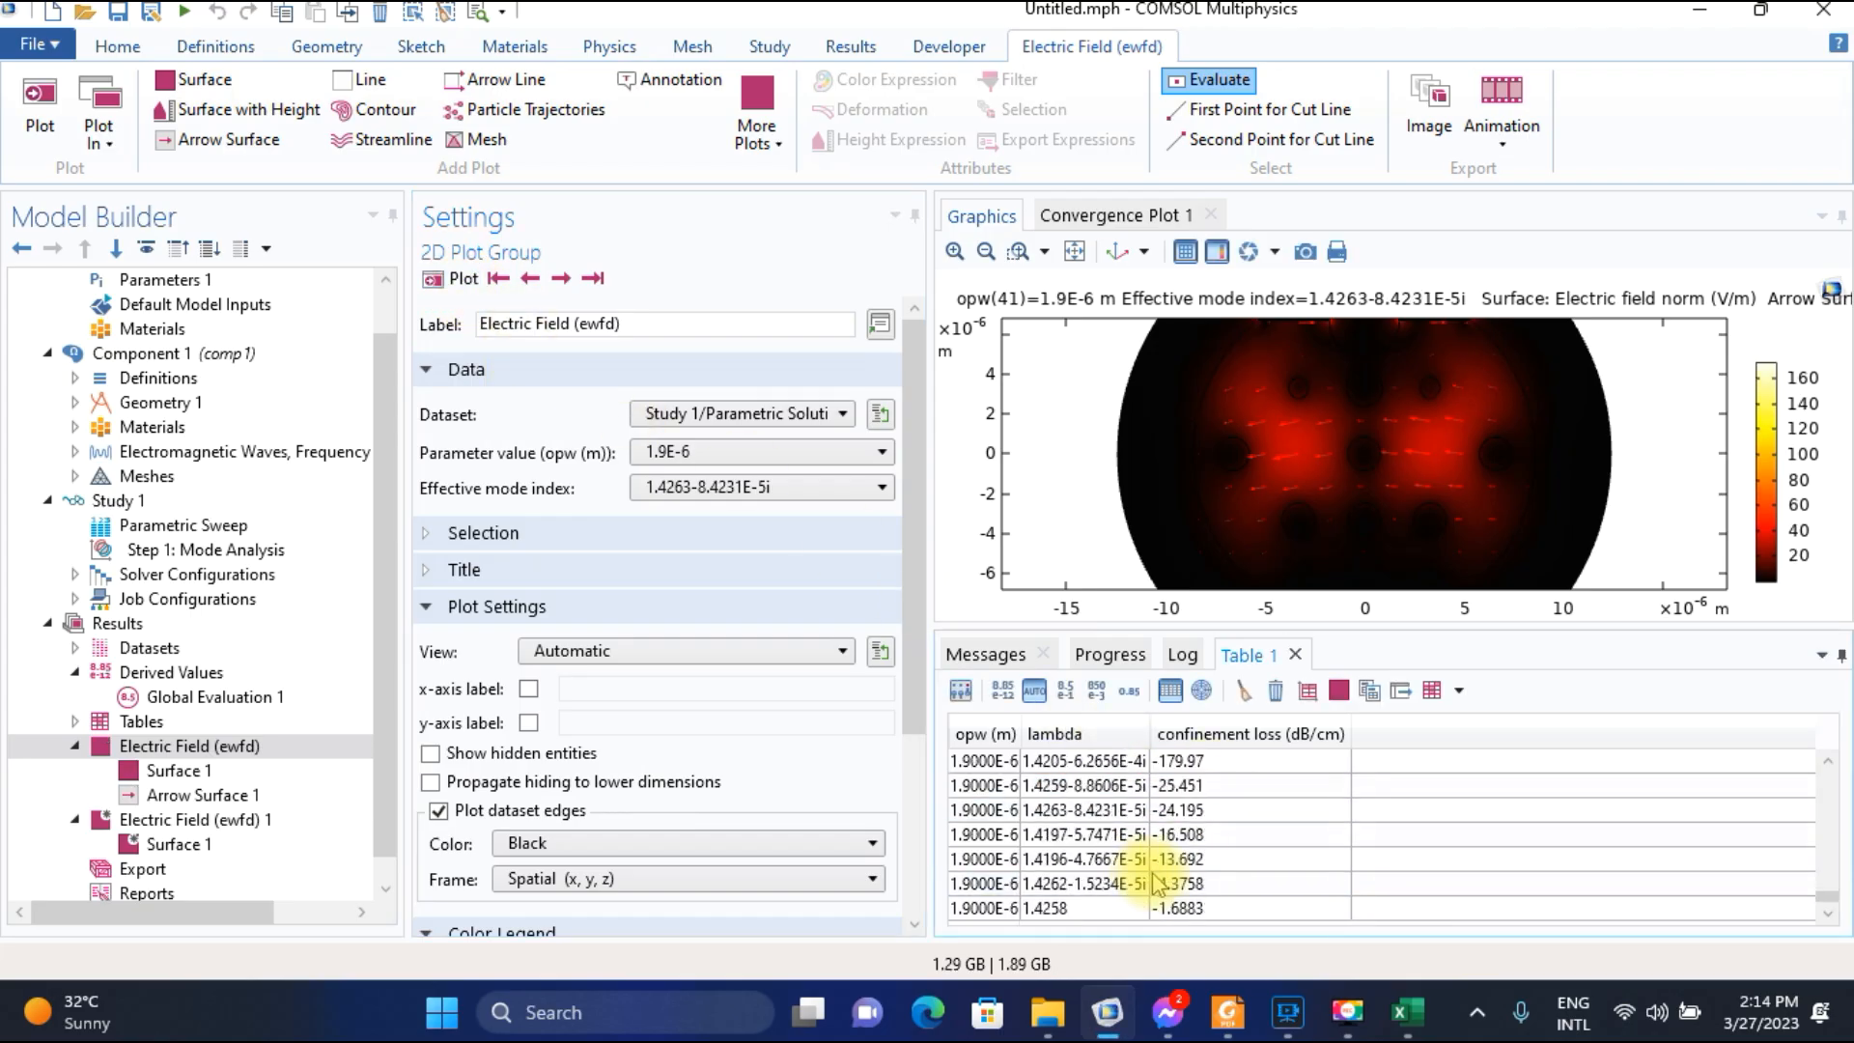
pyautogui.click(1066, 817)
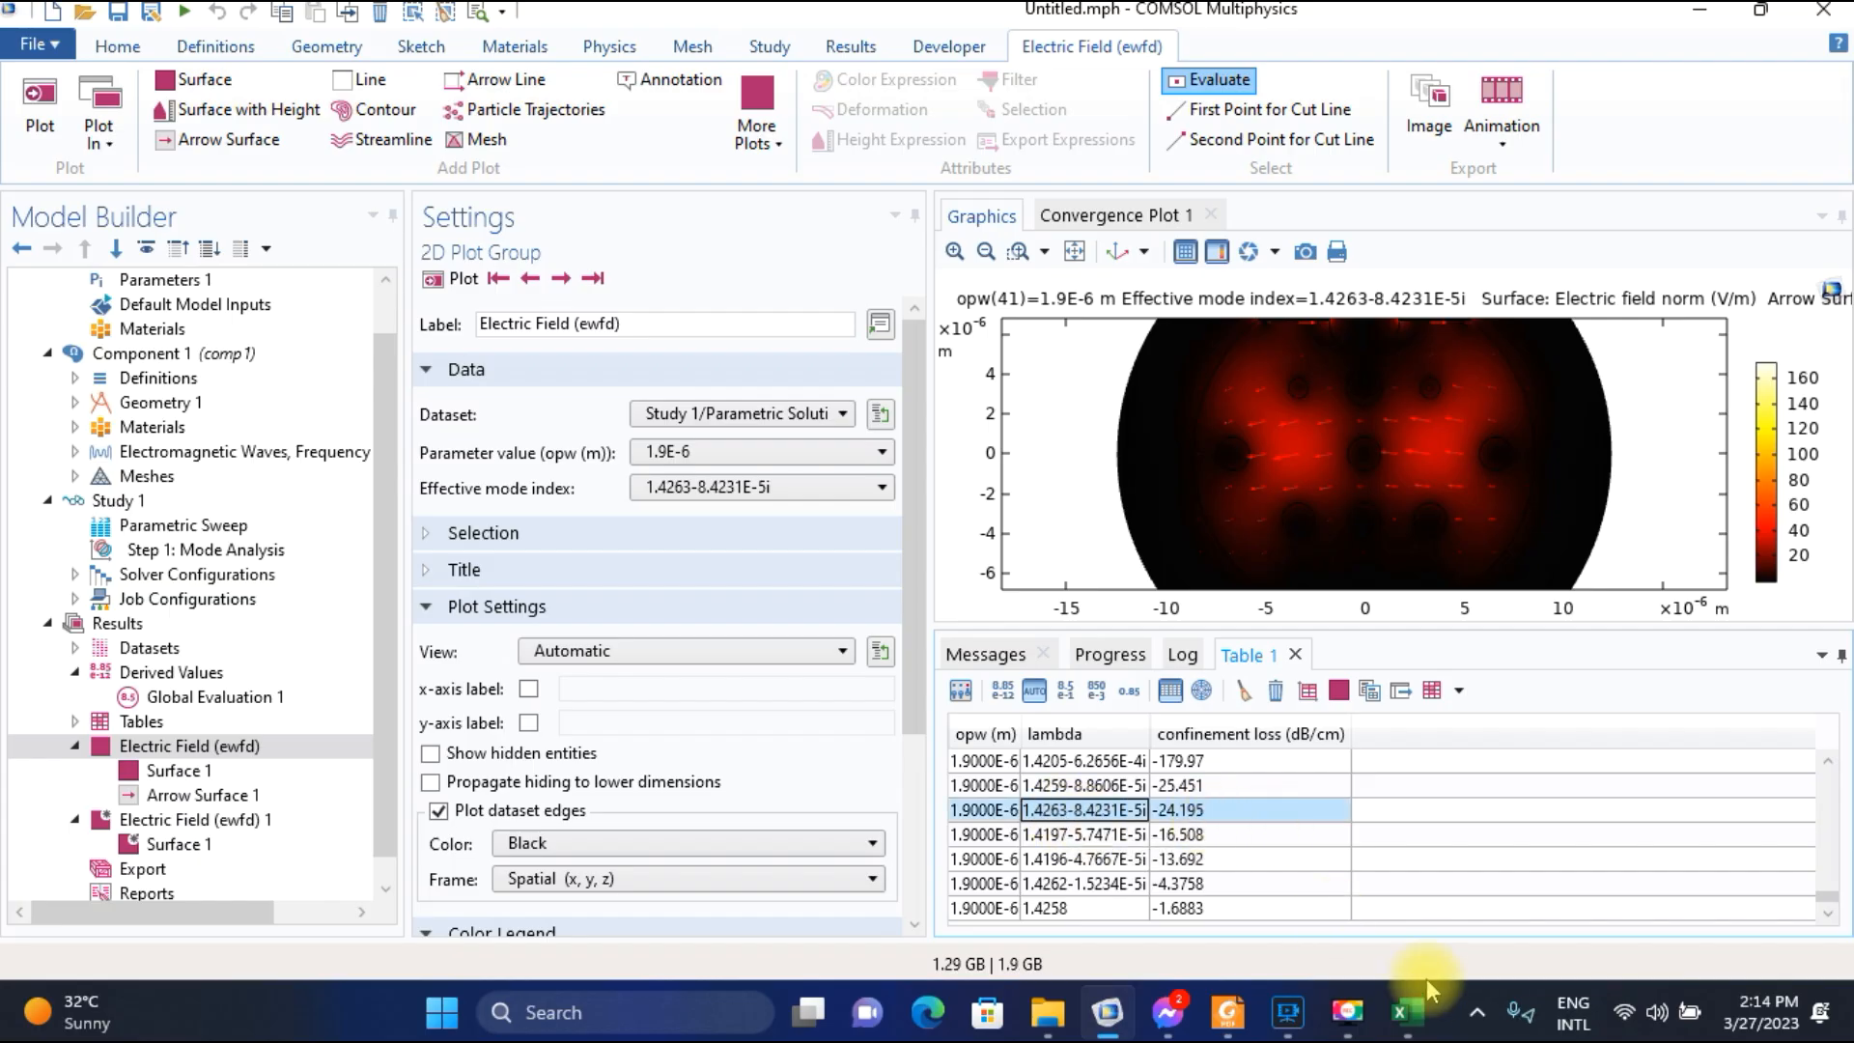
# Switch to the Excel worksheet and enter 24.195 as the confinement loss for wavelength 1.9.
pyautogui.click(1406, 1012)
pyautogui.write('24')
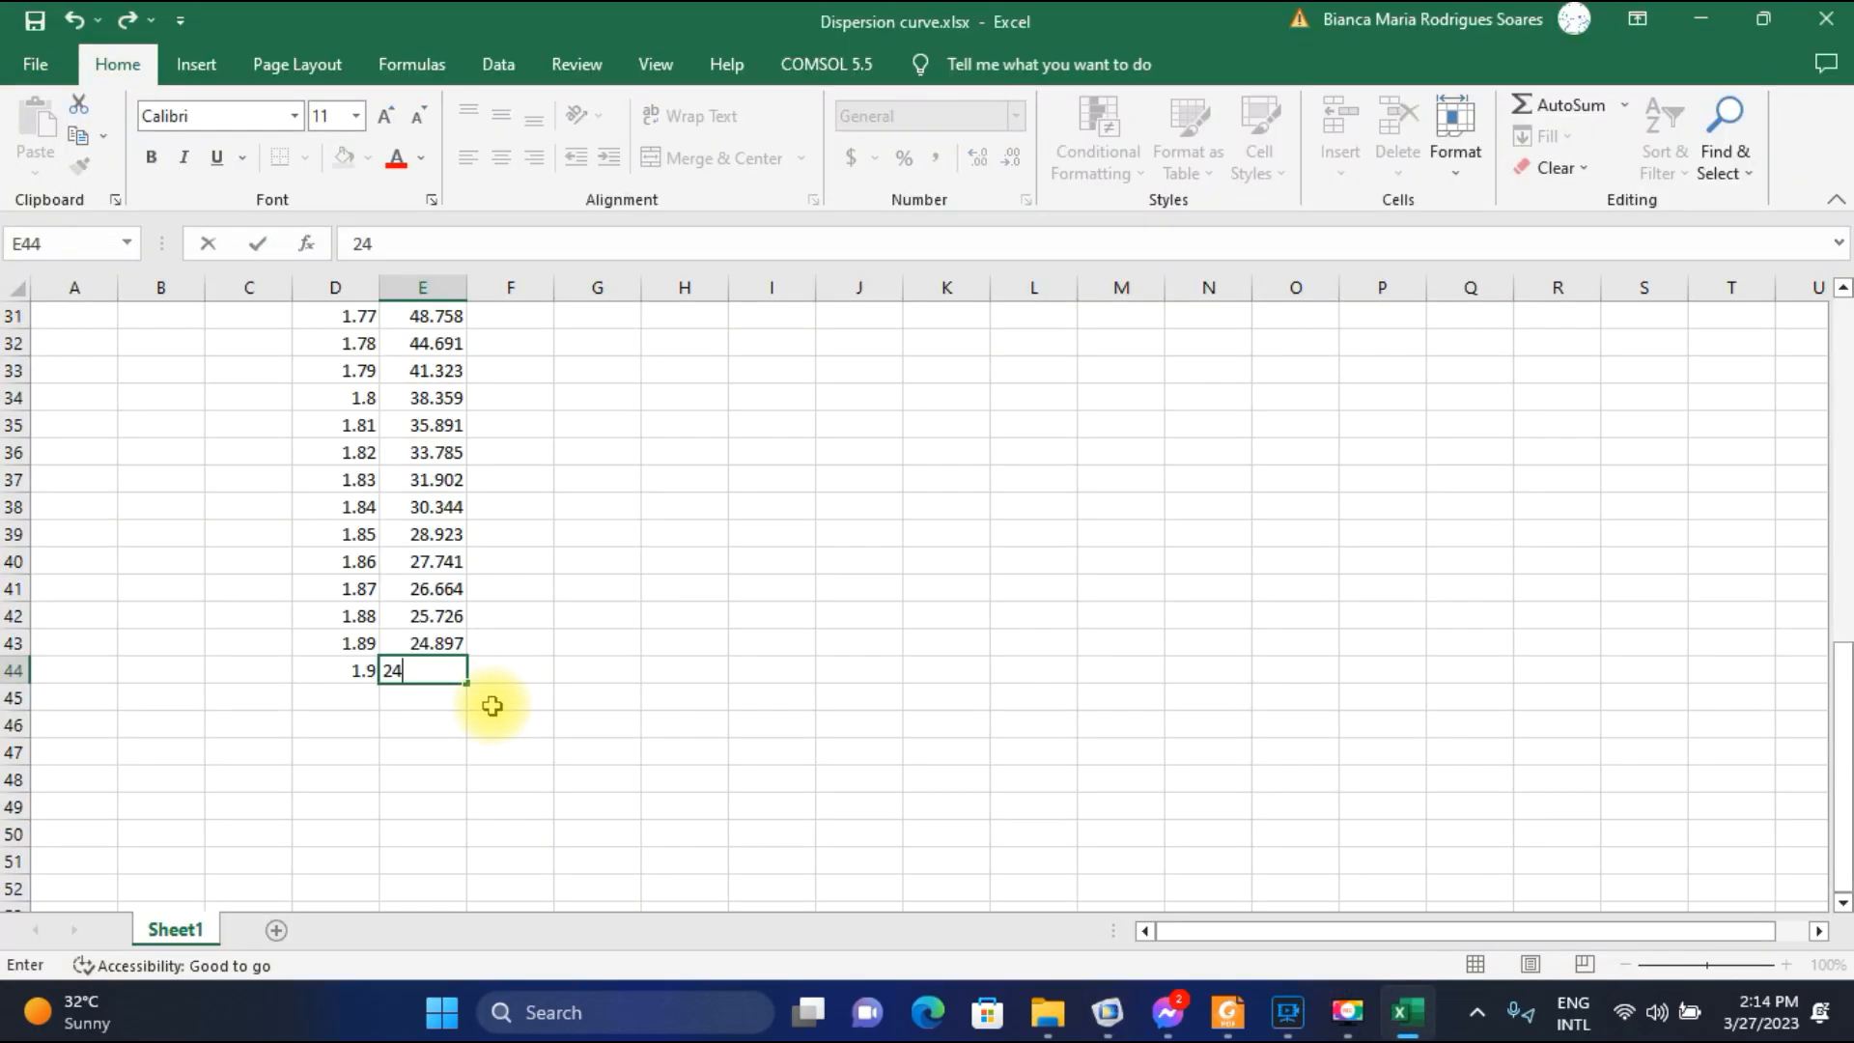
pyautogui.write('.195')
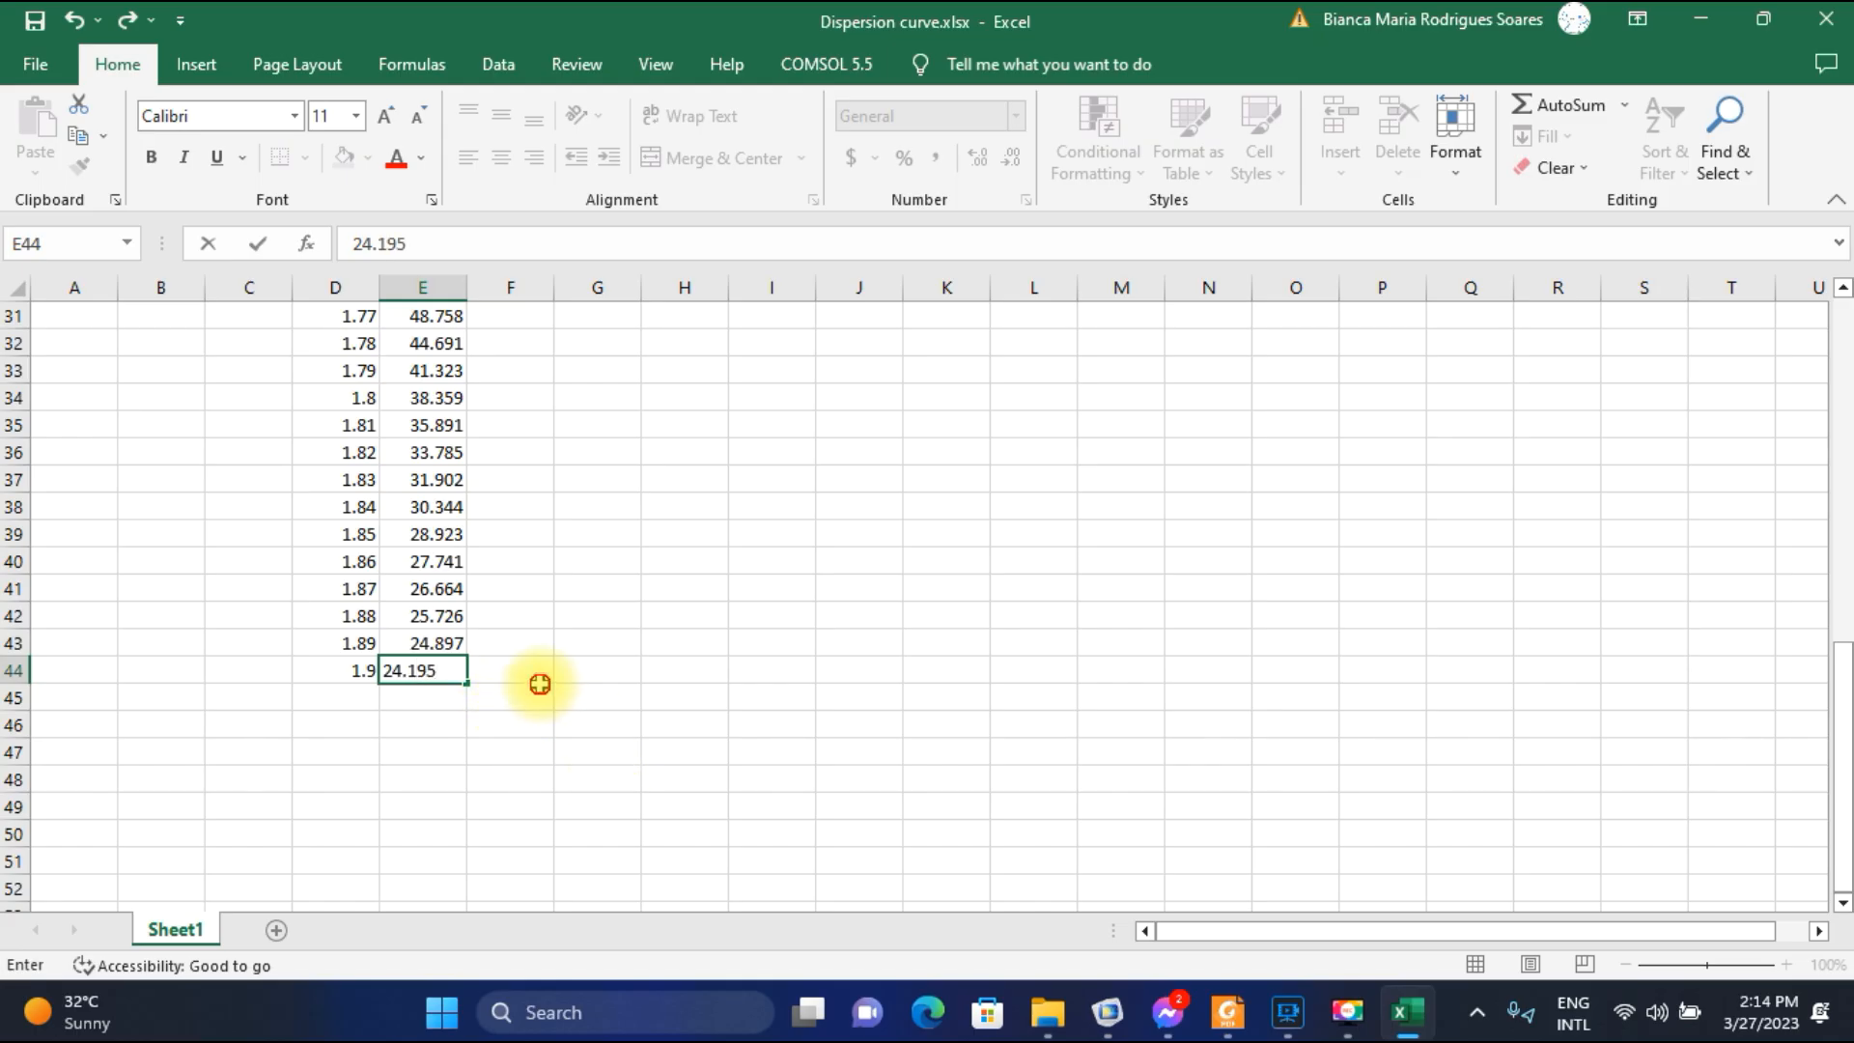
pyautogui.click(526, 695)
pyautogui.scroll(3, 440, 639)
pyautogui.scroll(2, 440, 639)
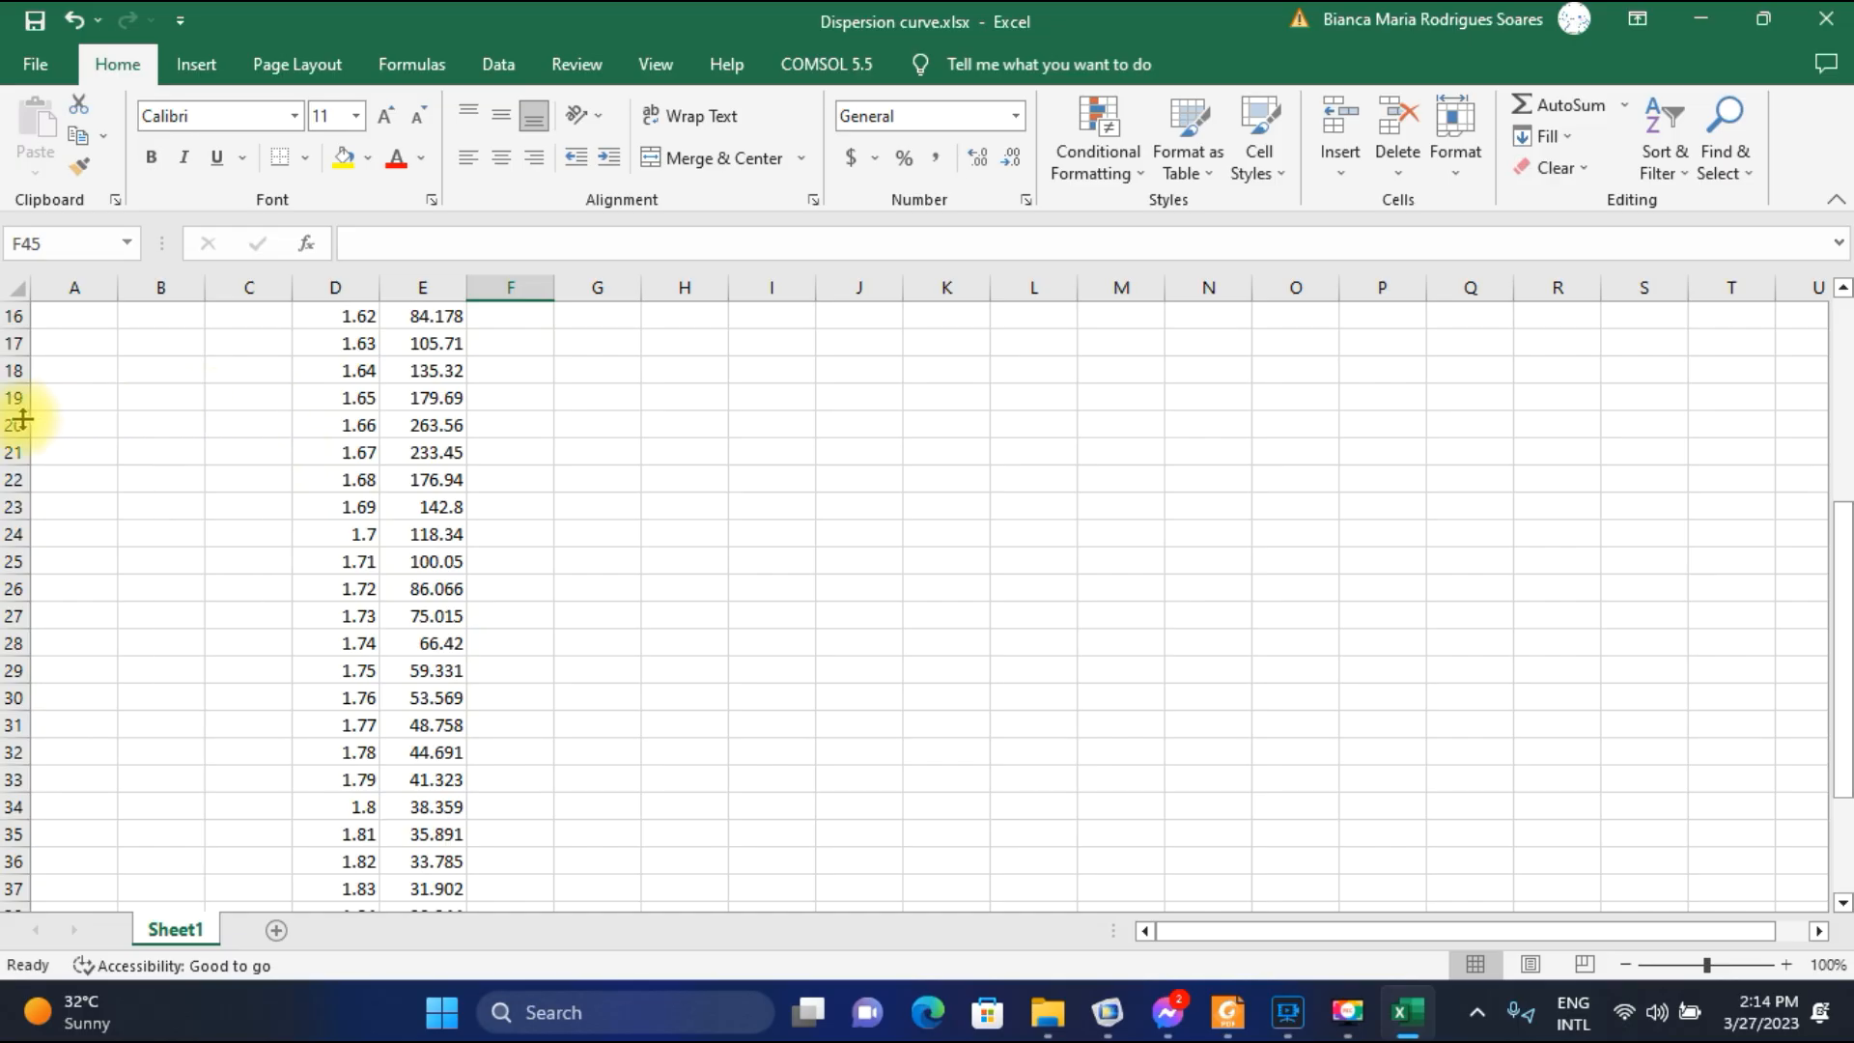
# Highlight the 1.66 wavelength and its 263.56 confinement loss in cells D20:E20 with yellow fill.
pyautogui.click(12, 424)
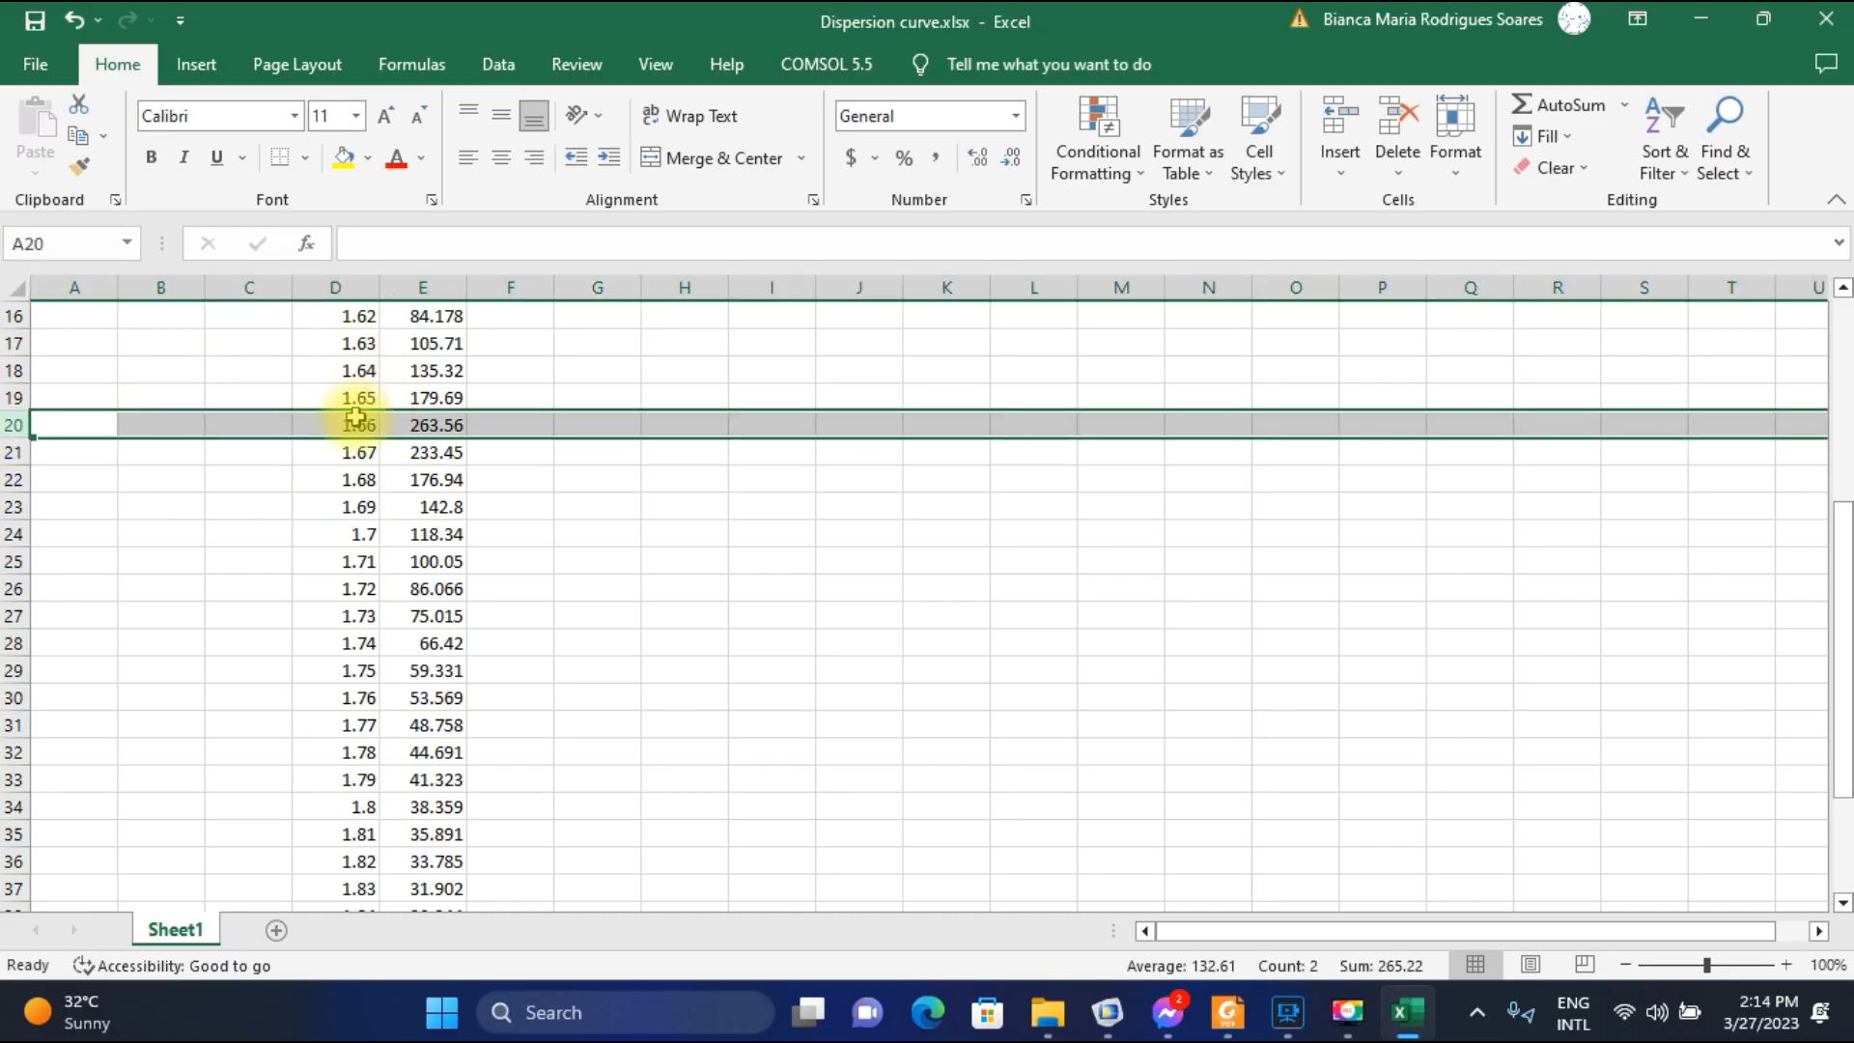
pyautogui.click(354, 417)
pyautogui.moveTo(354, 417); pyautogui.dragTo(425, 425)
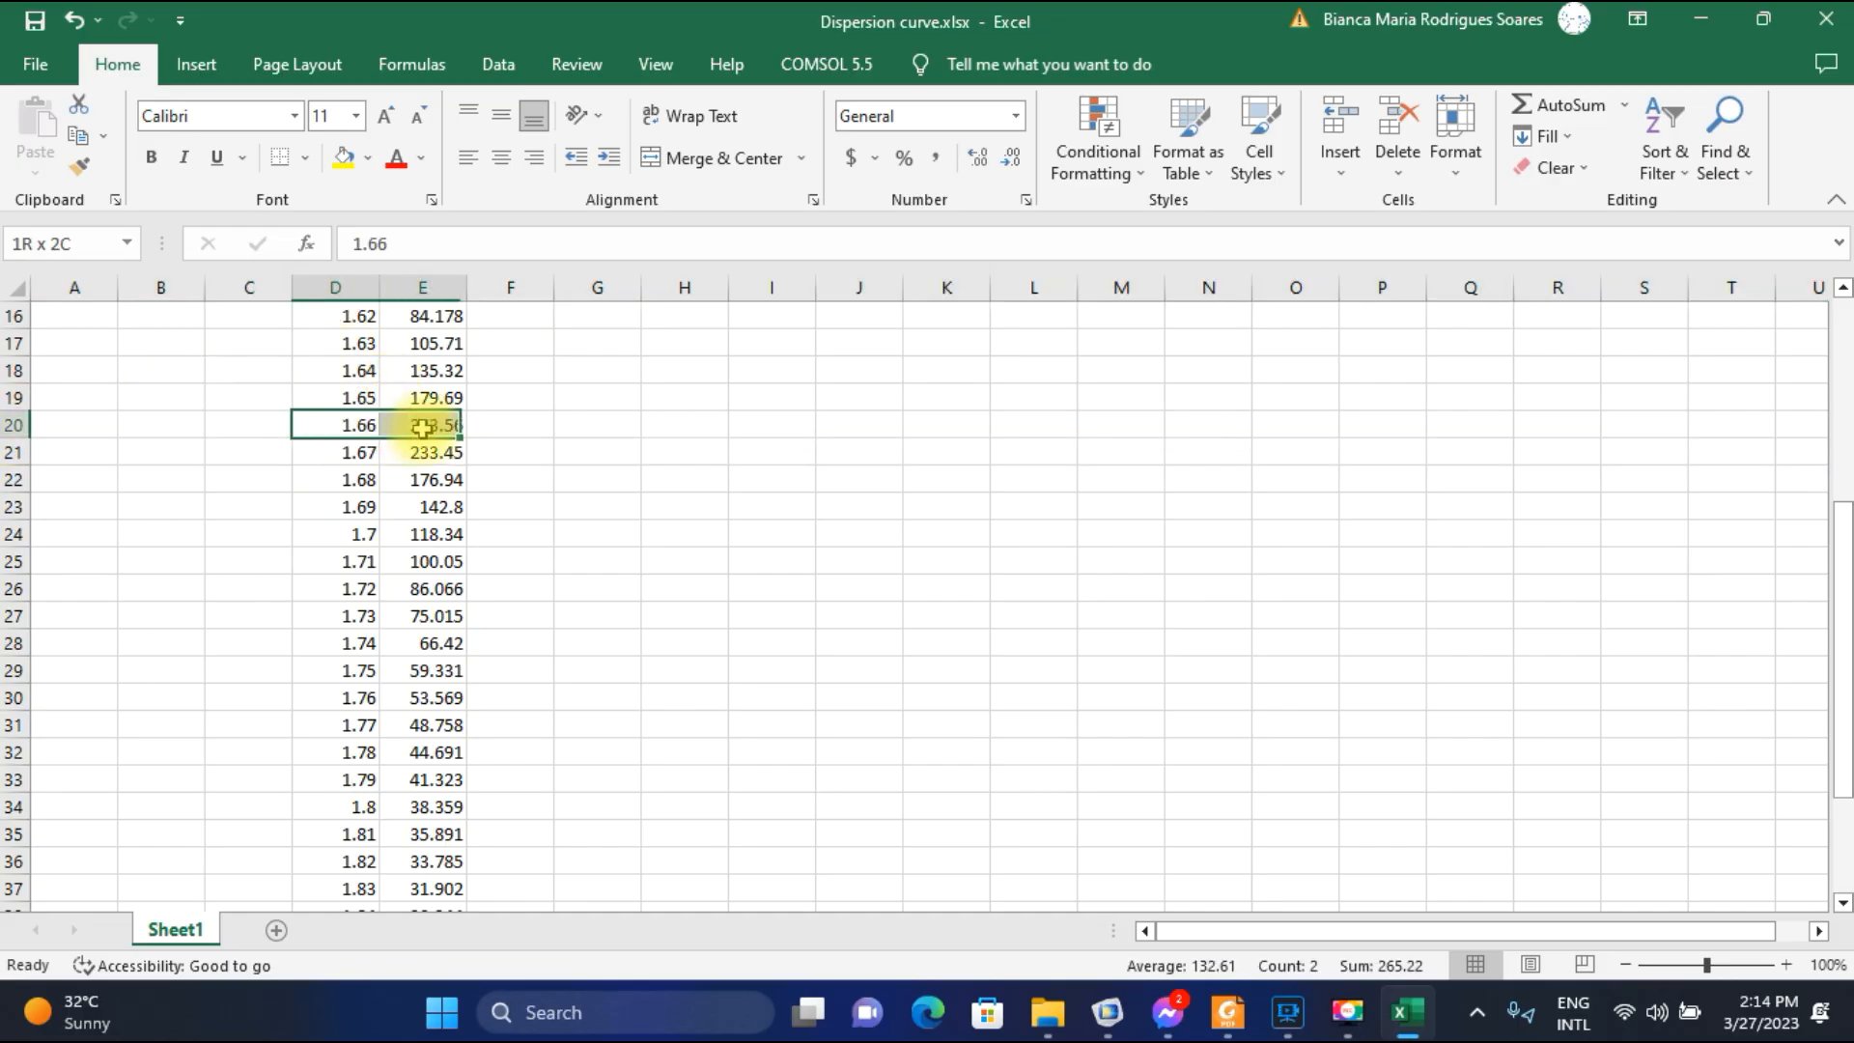
pyautogui.click(343, 157)
pyautogui.click(547, 426)
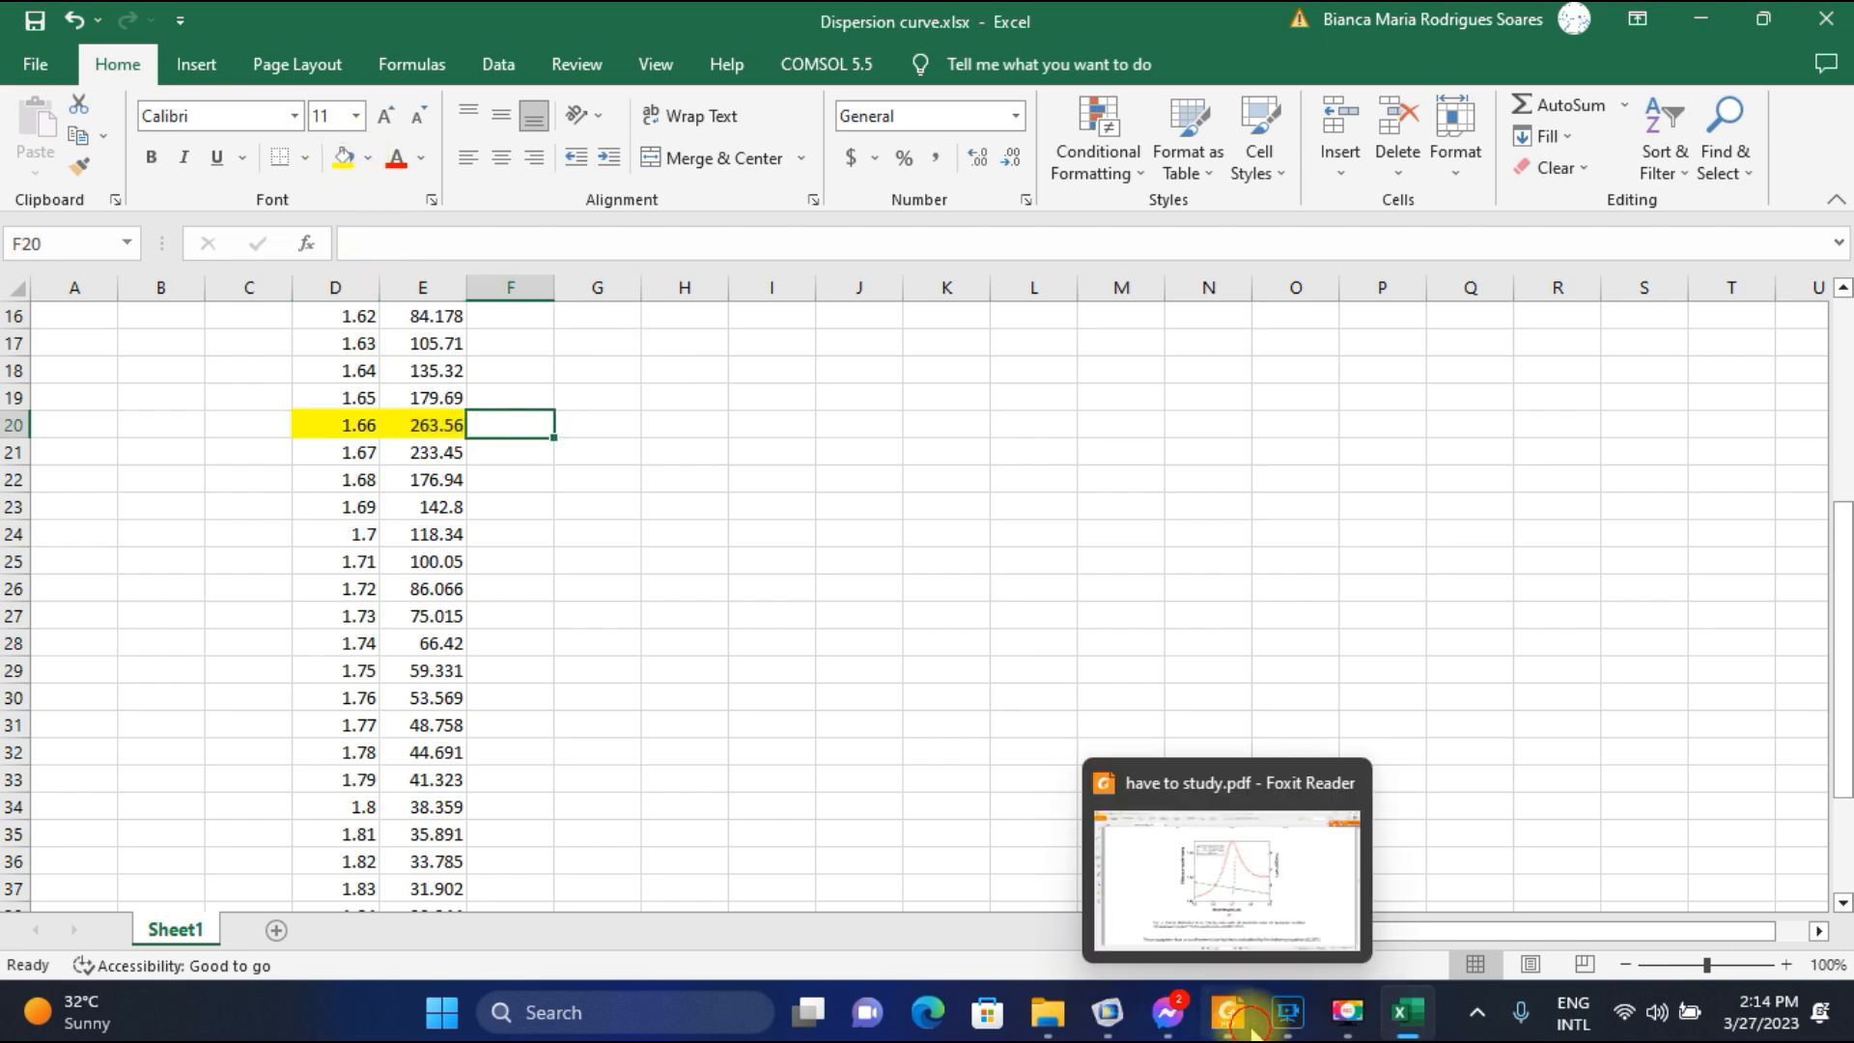
# Switch to the paper in Foxit Reader and review the operating wavelength passage and the mode distributions and loss curve in Fig. 2.
pyautogui.click(1227, 1012)
pyautogui.scroll(10, 1129, 618)
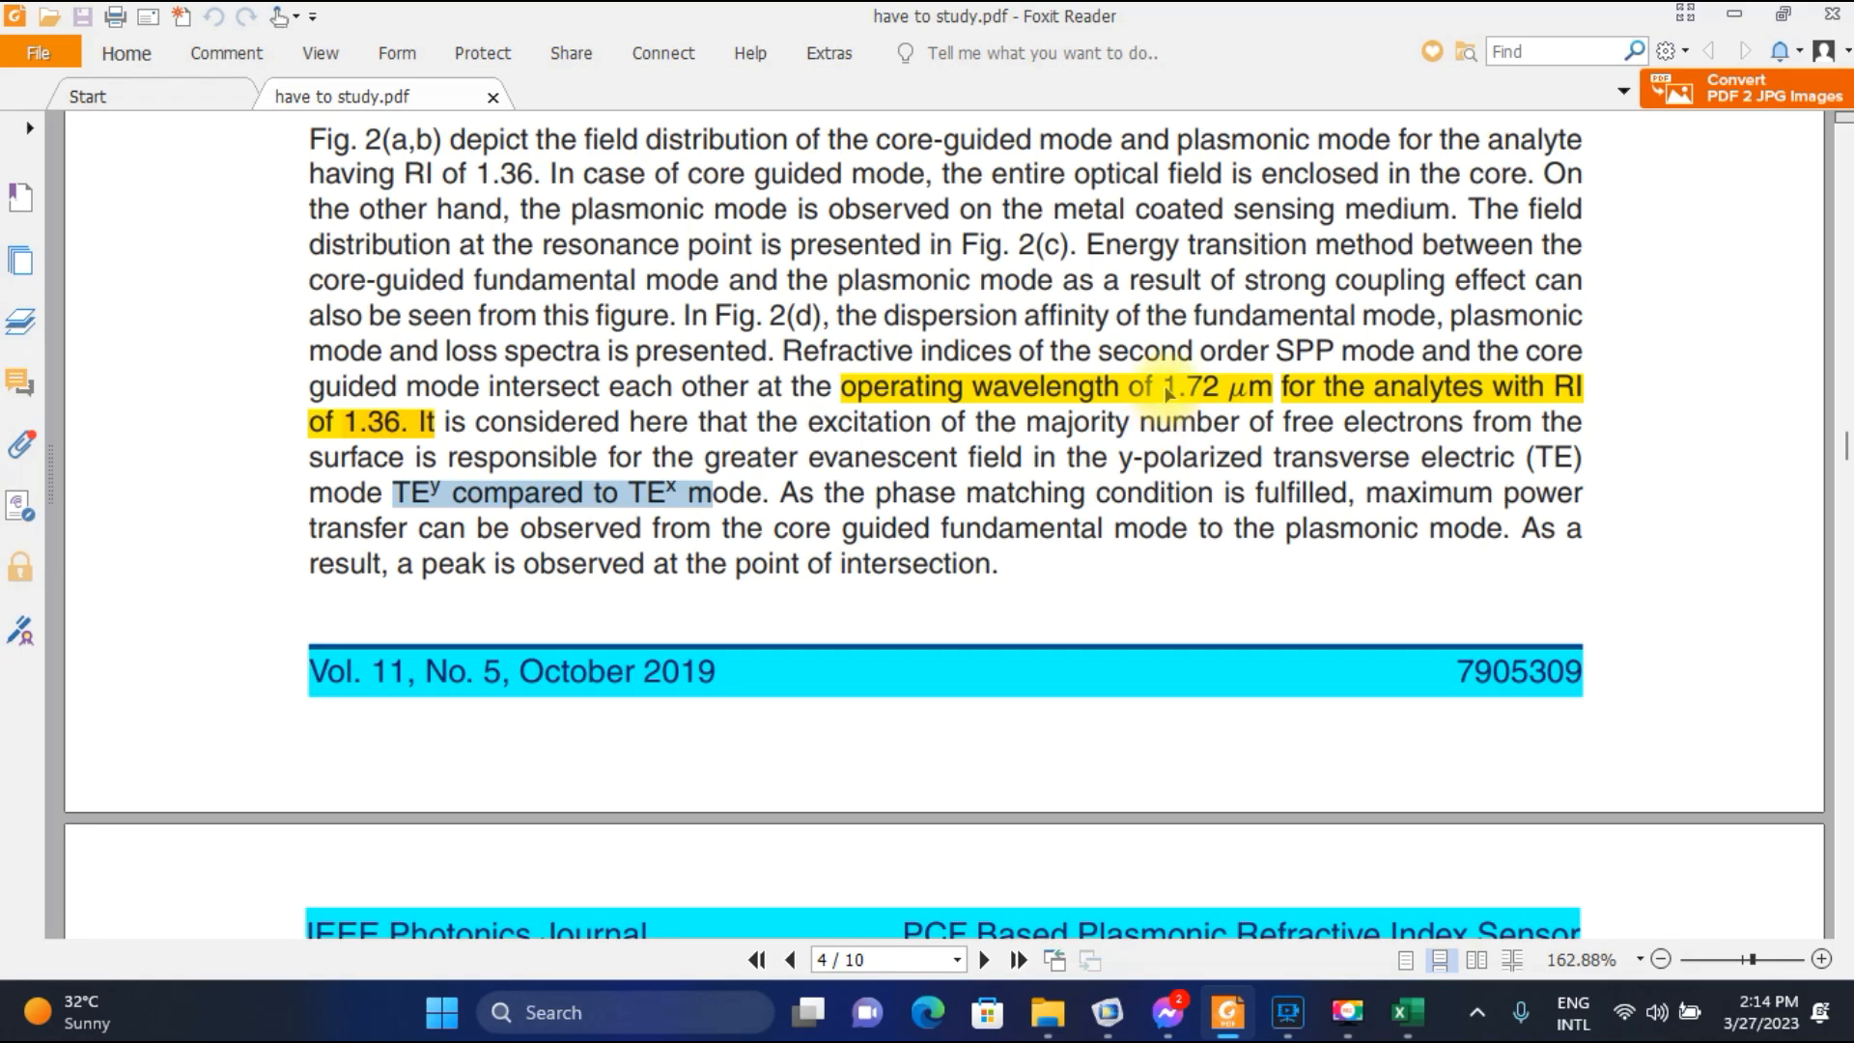
pyautogui.scroll(-5, 1166, 623)
pyautogui.scroll(-7, 1166, 623)
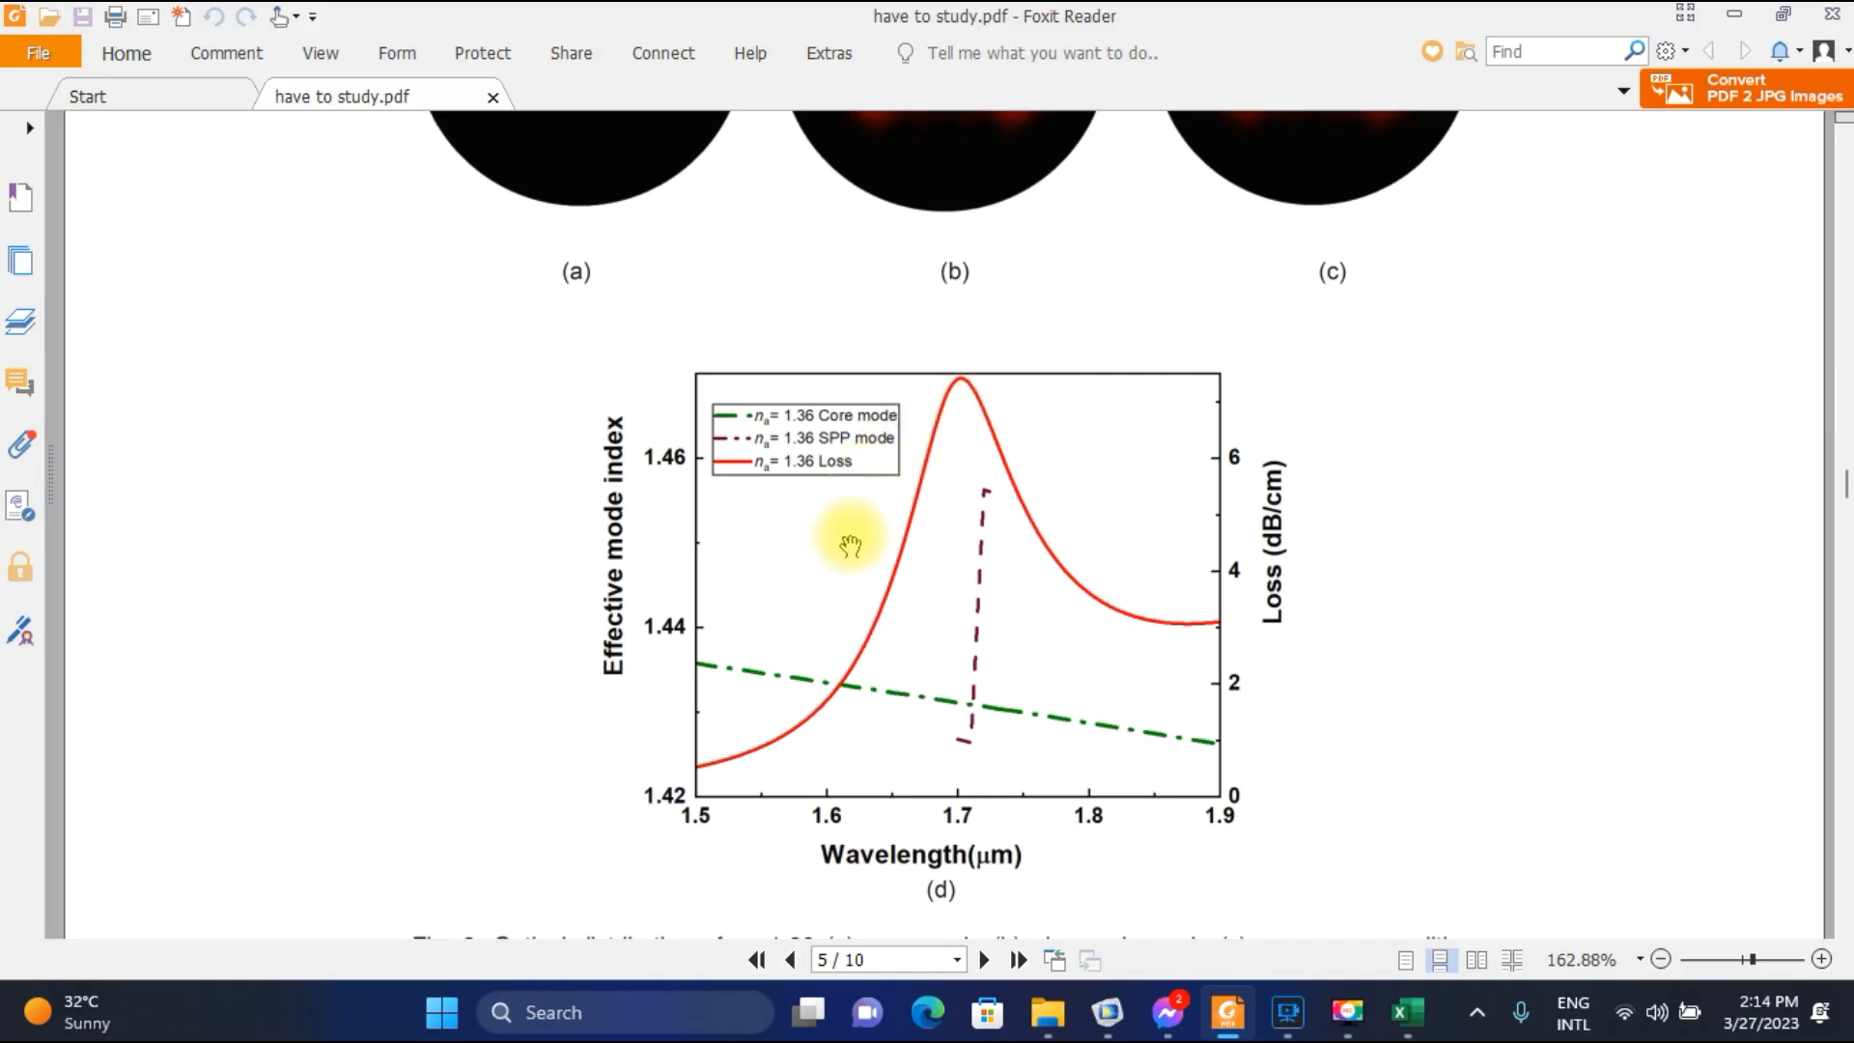
pyautogui.scroll(13, 849, 543)
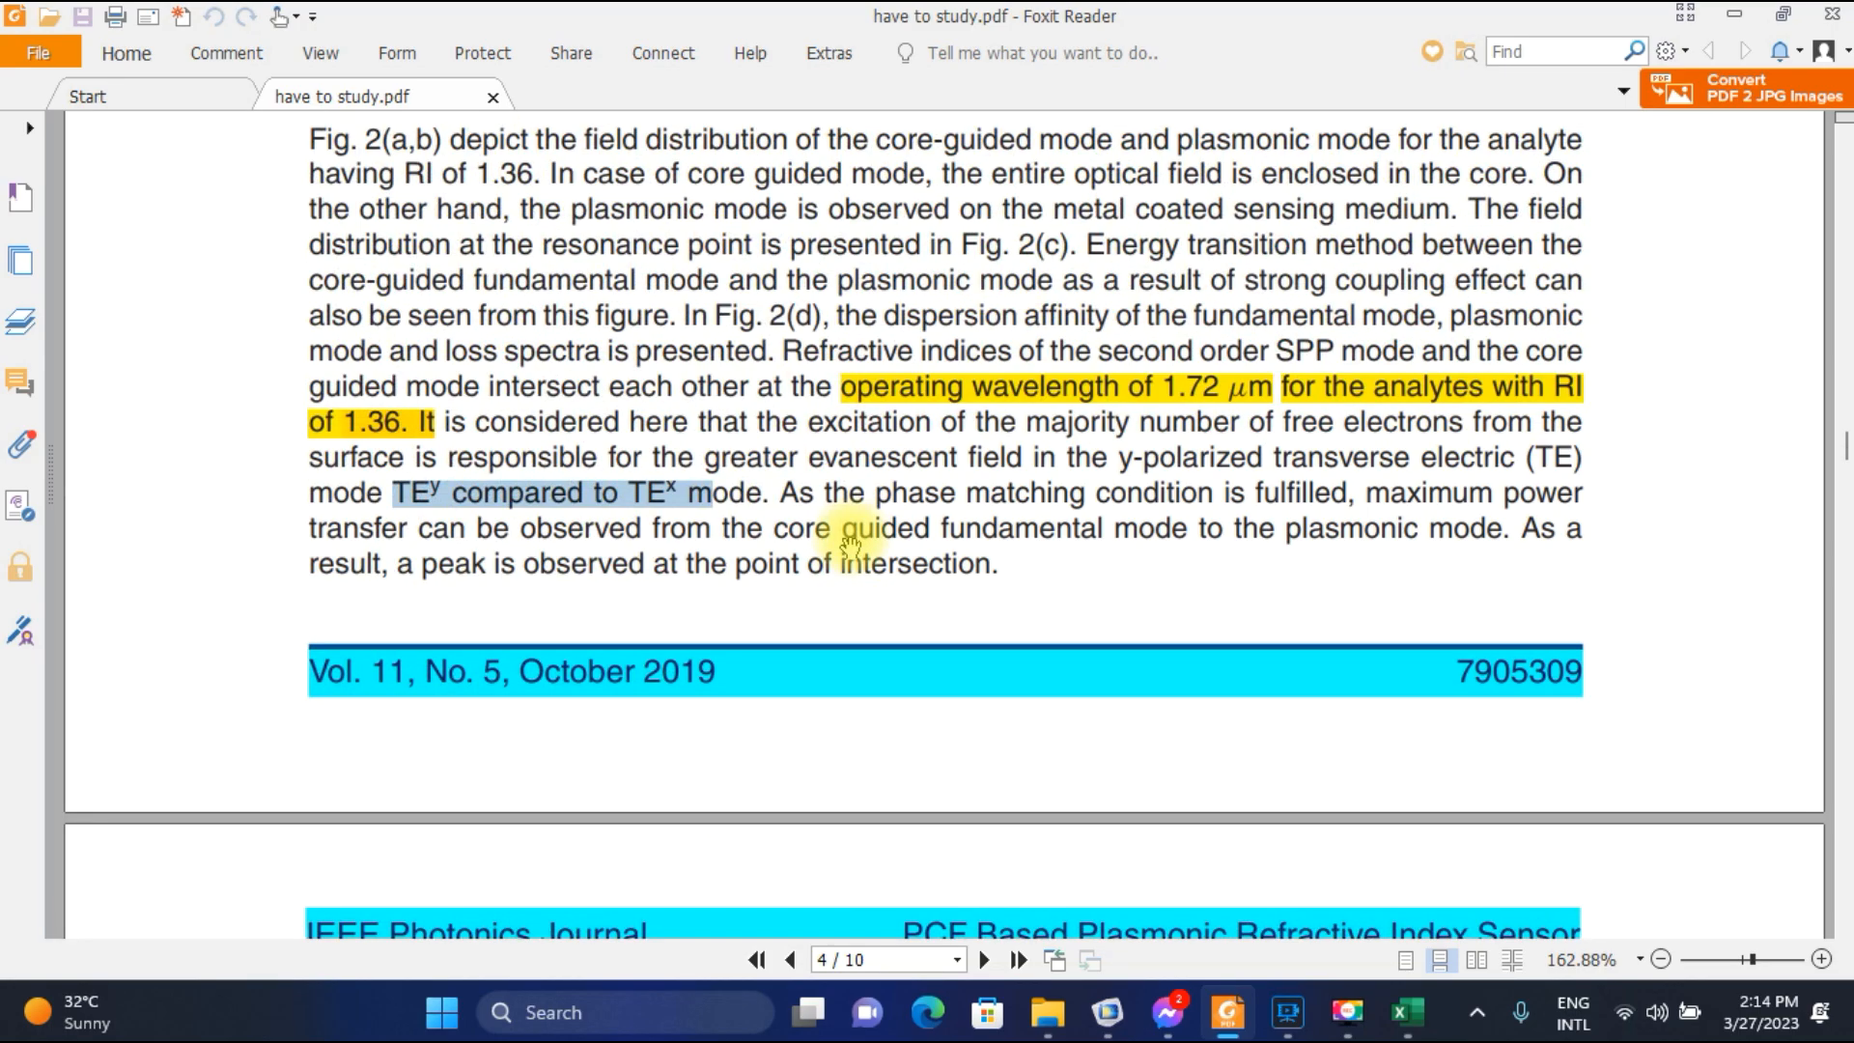
pyautogui.scroll(-9, 849, 541)
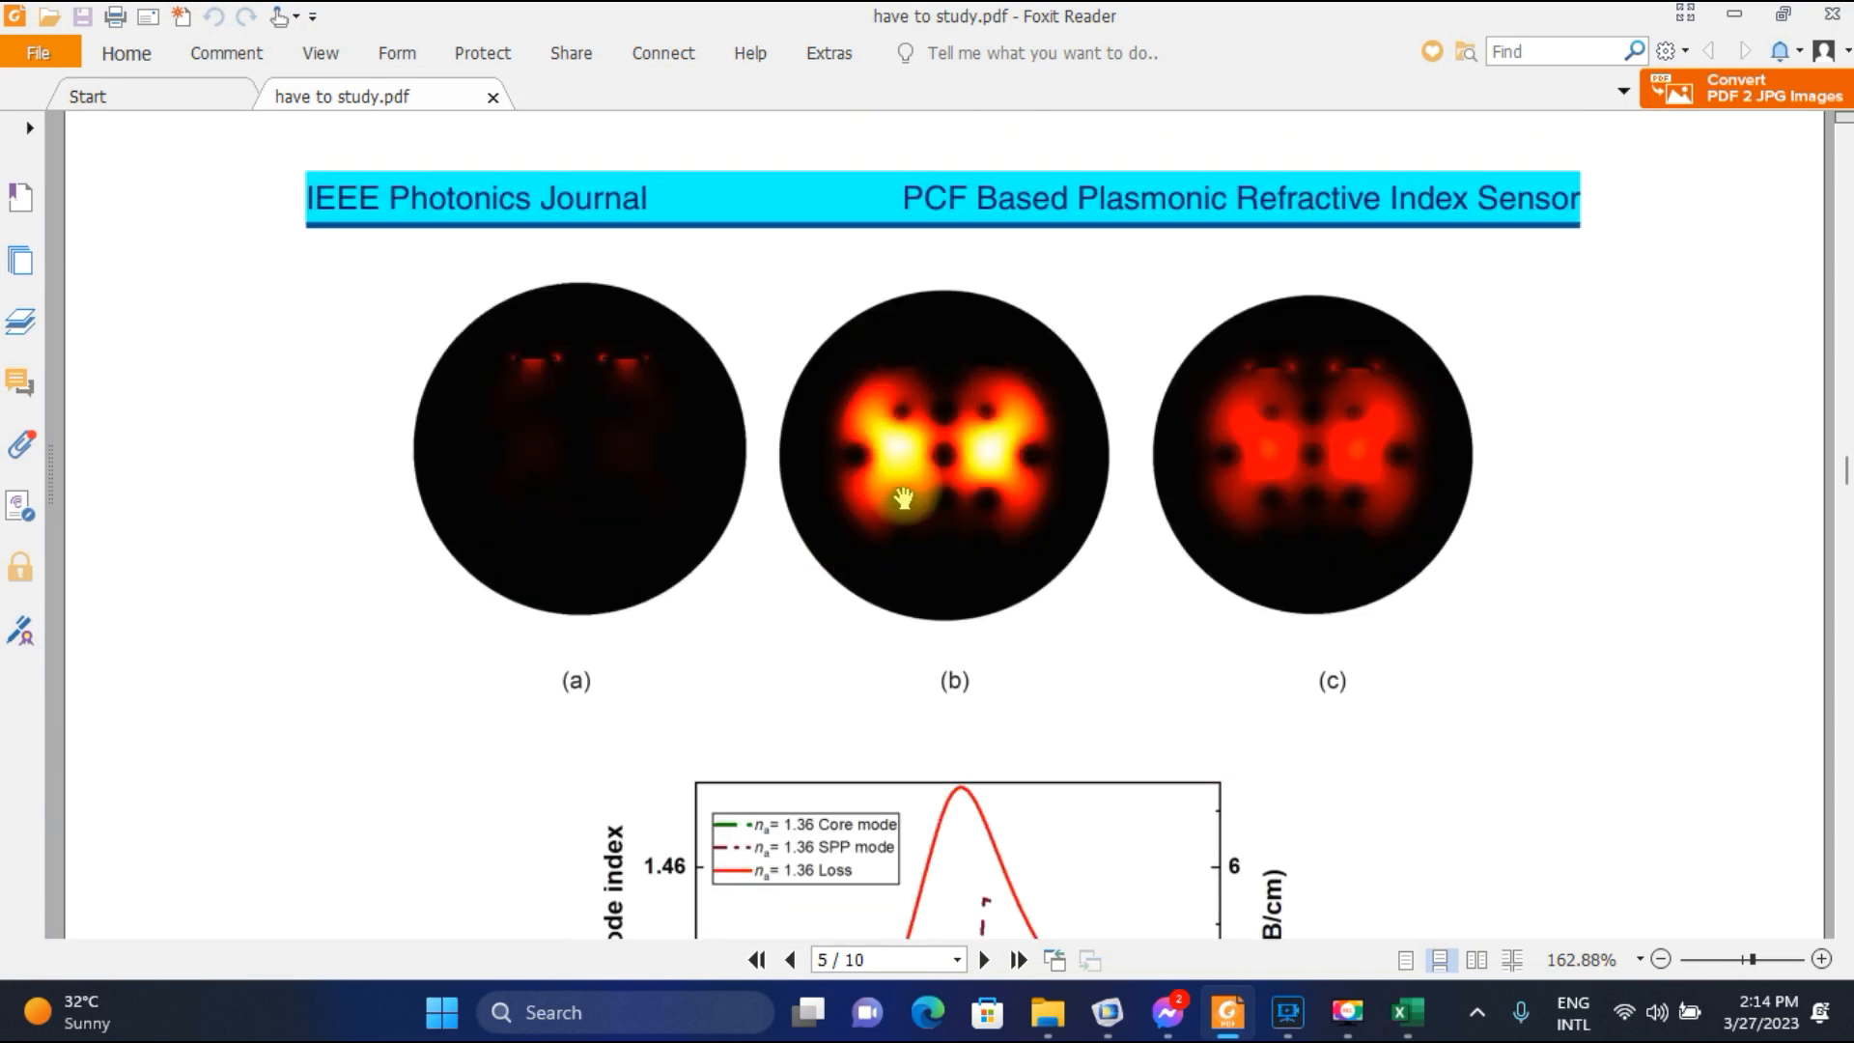
pyautogui.scroll(-3, 956, 807)
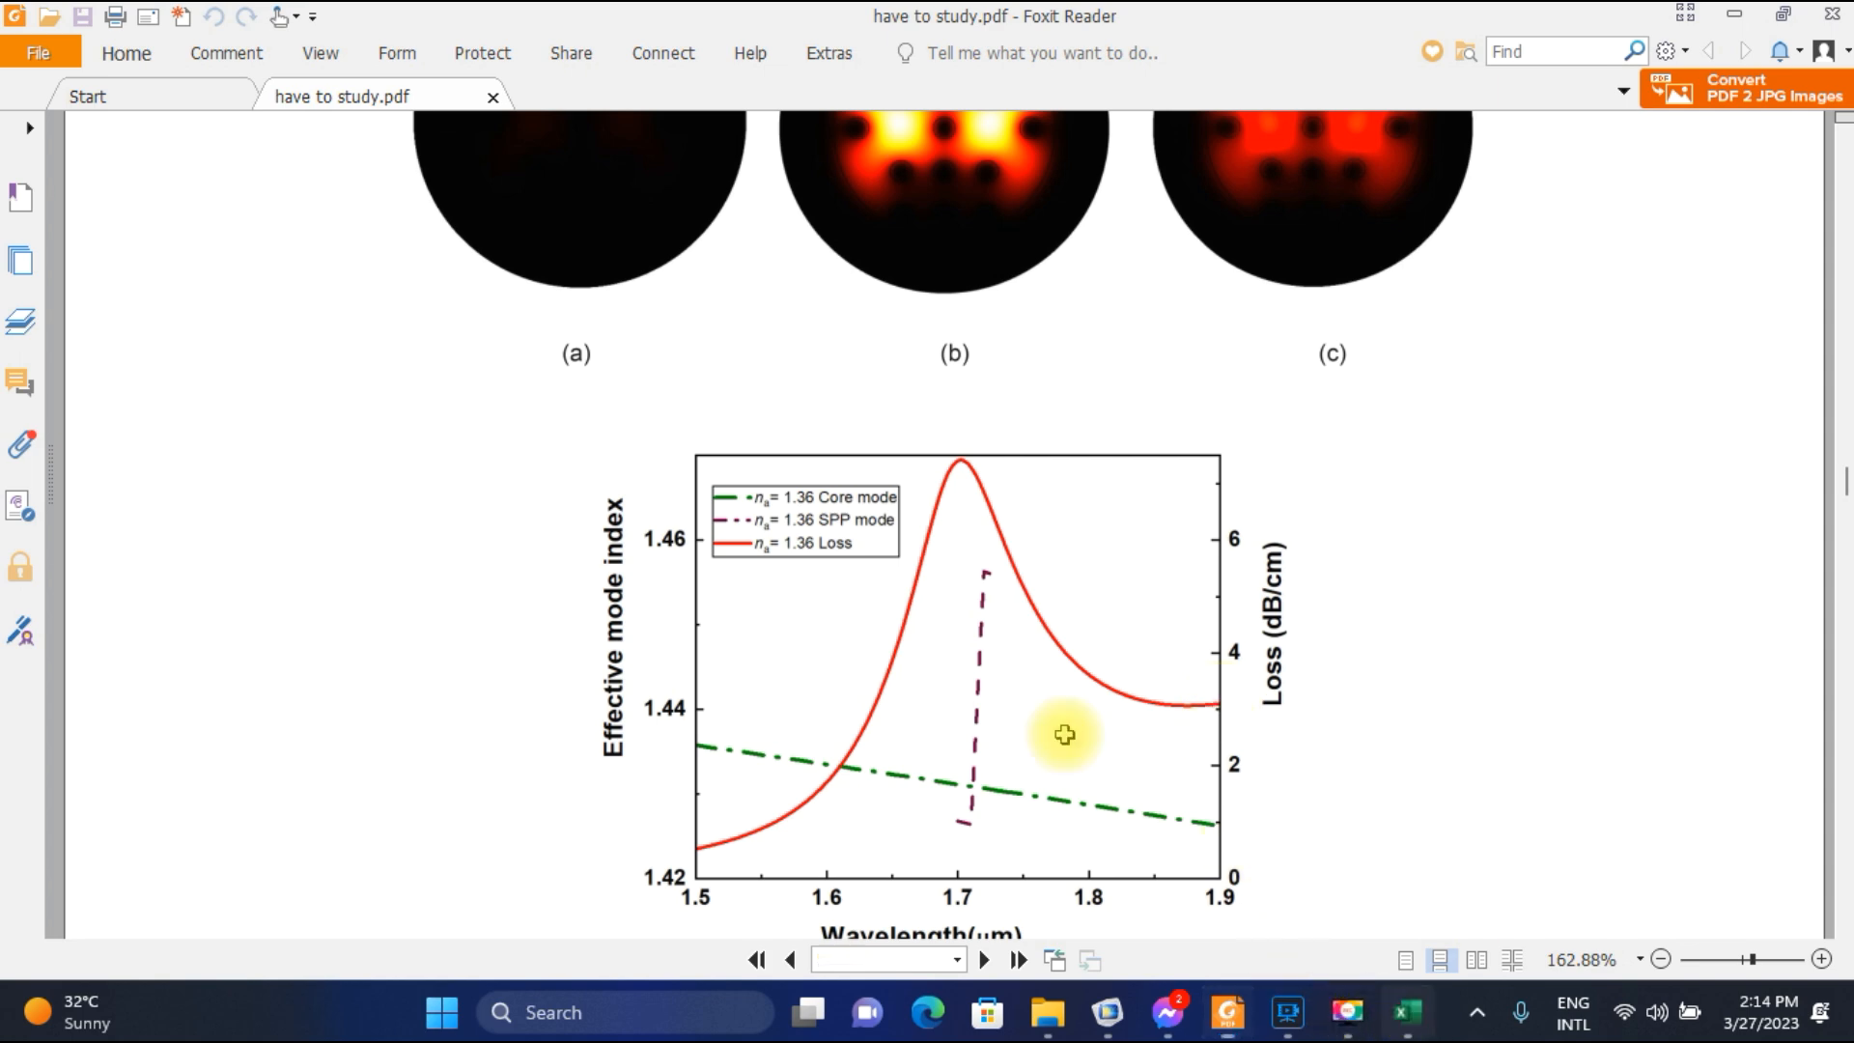
# Return to Excel, plot the wavelength and confinement loss data in D4:E44 as a smooth-line scatter chart without markers, and delete the chart.
pyautogui.hotkey('alt', 'Tab')
pyautogui.scroll(5, 699, 578)
pyautogui.scroll(1, 699, 577)
pyautogui.moveTo(348, 397); pyautogui.dragTo(431, 845)
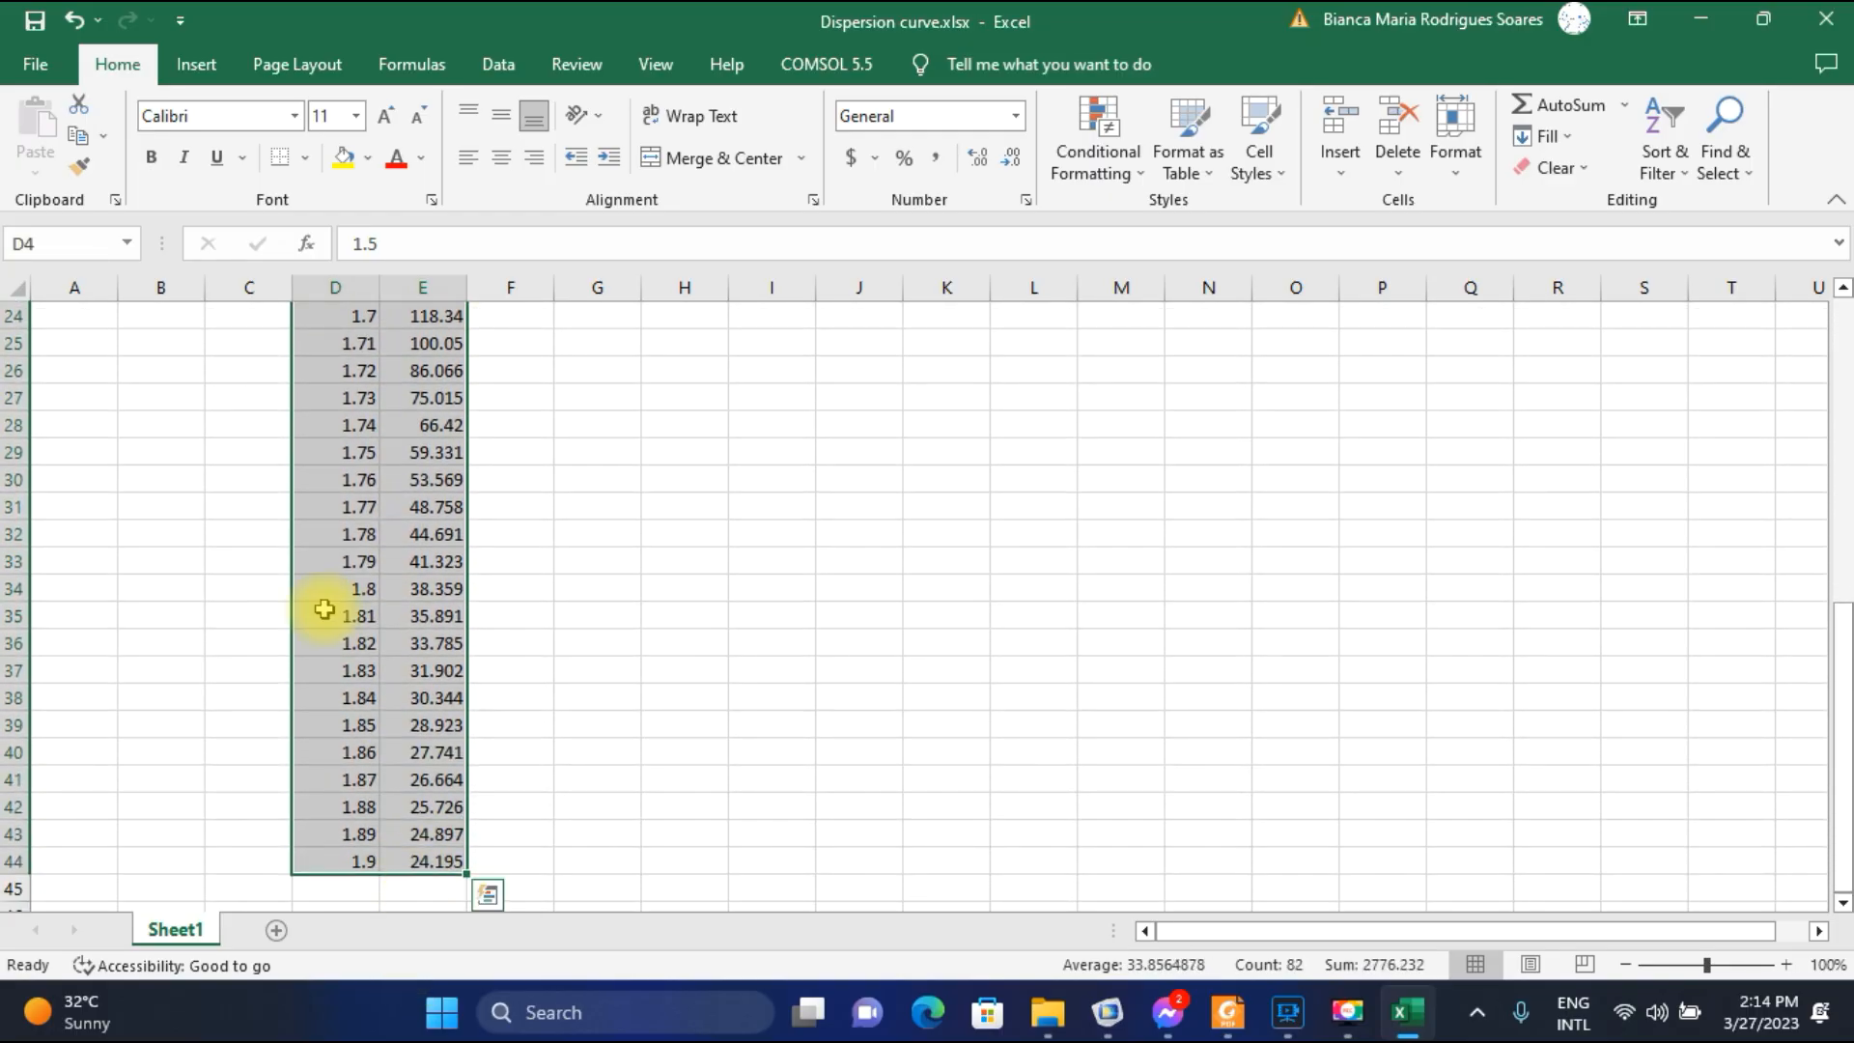
pyautogui.click(226, 78)
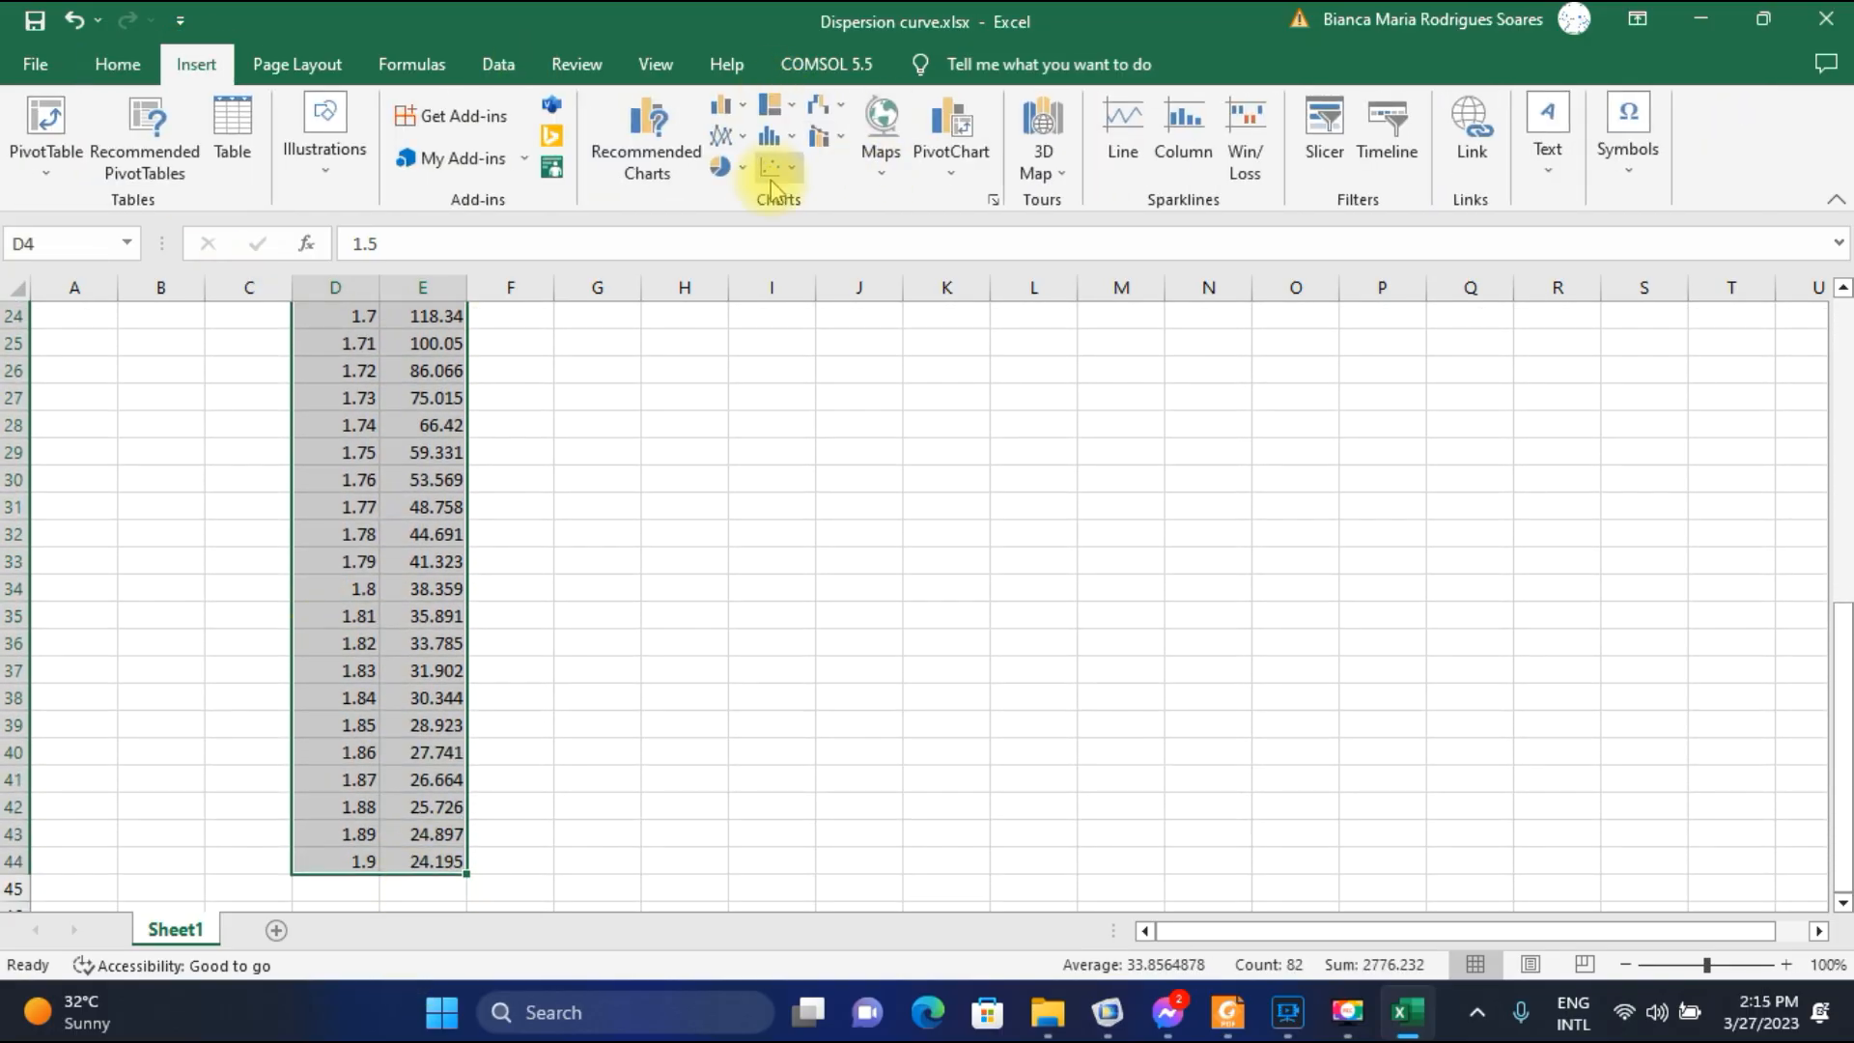
pyautogui.click(794, 169)
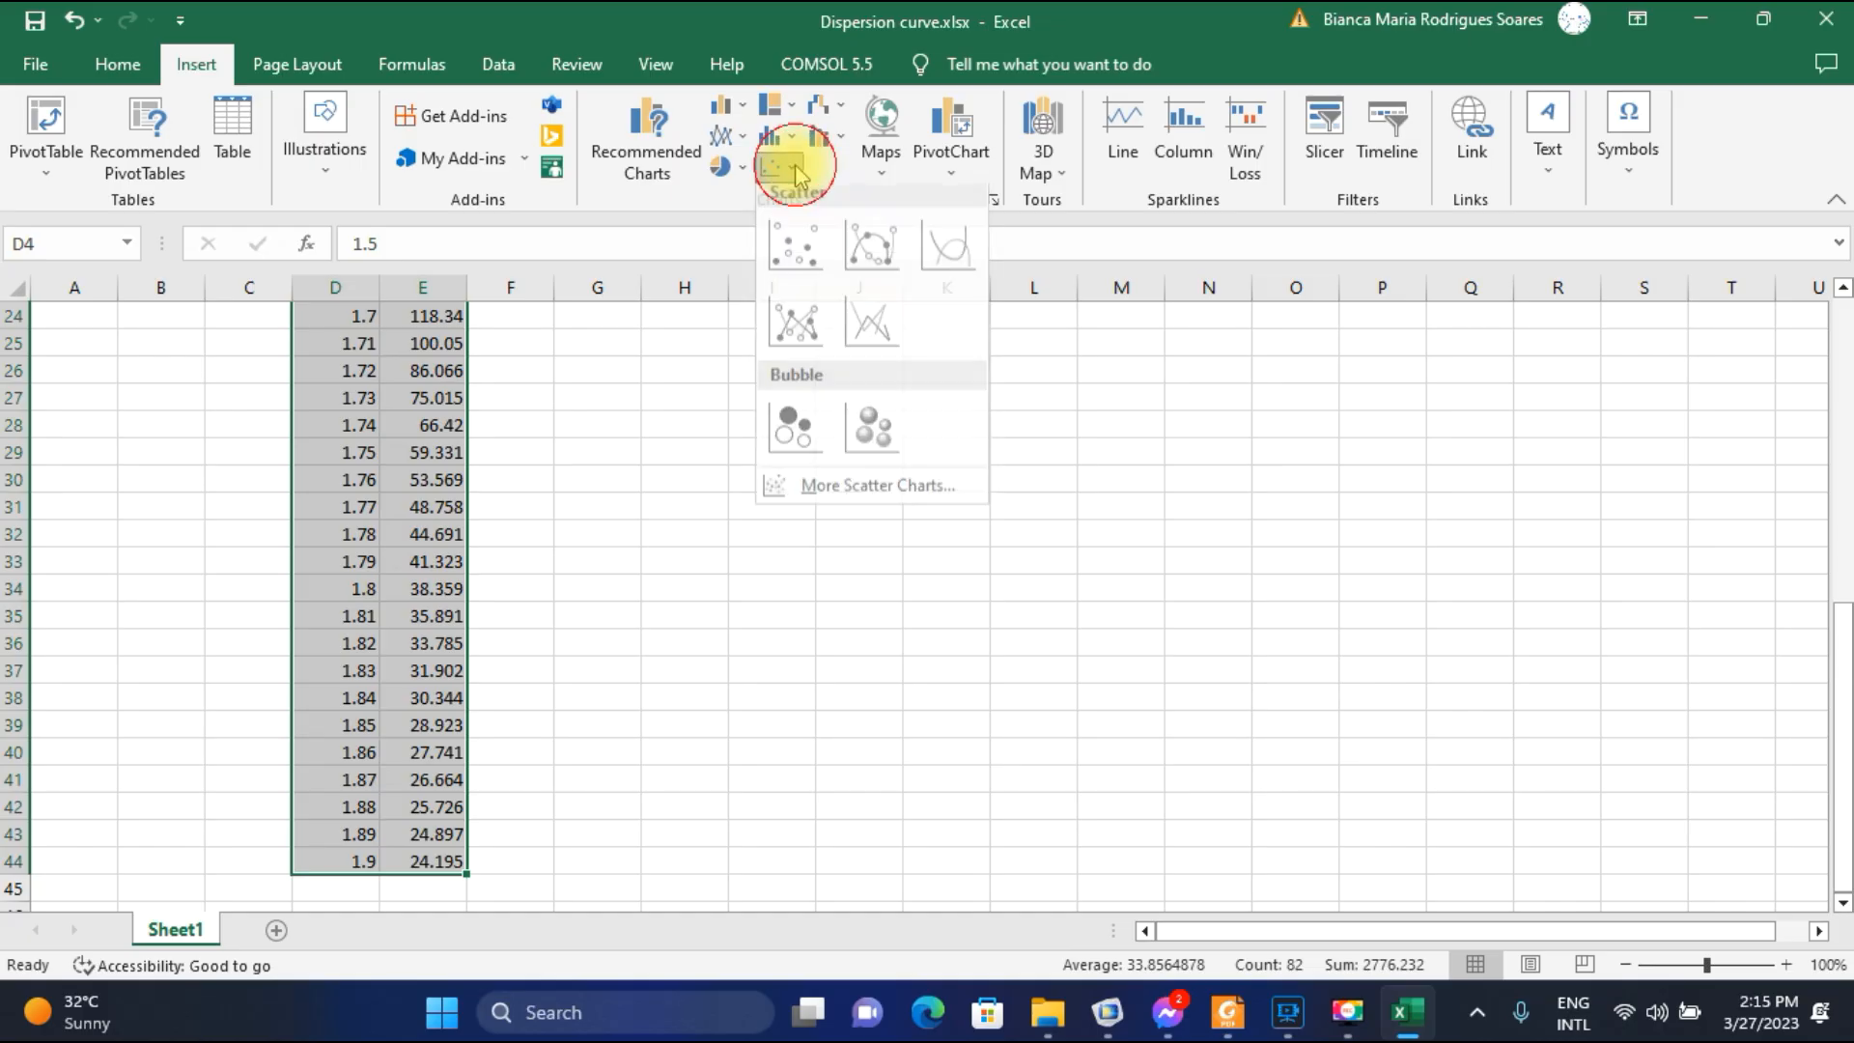
pyautogui.click(947, 264)
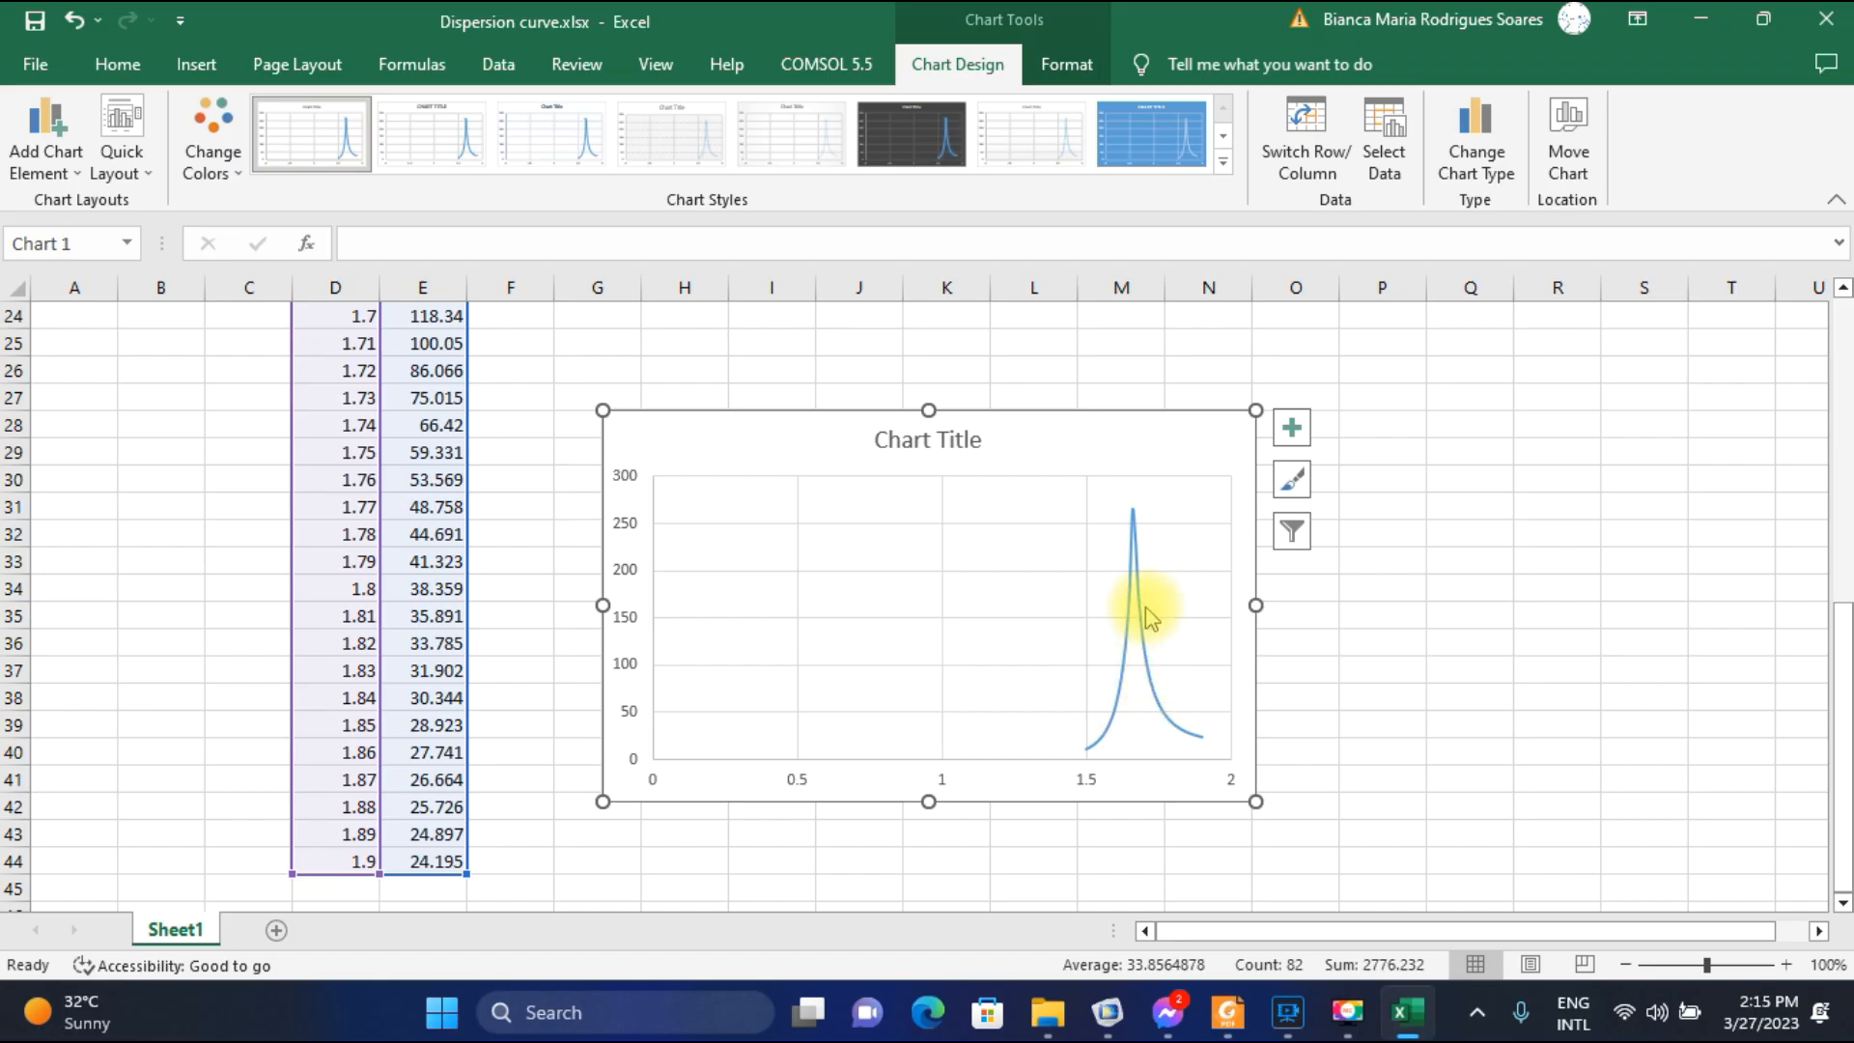
pyautogui.click(1139, 445)
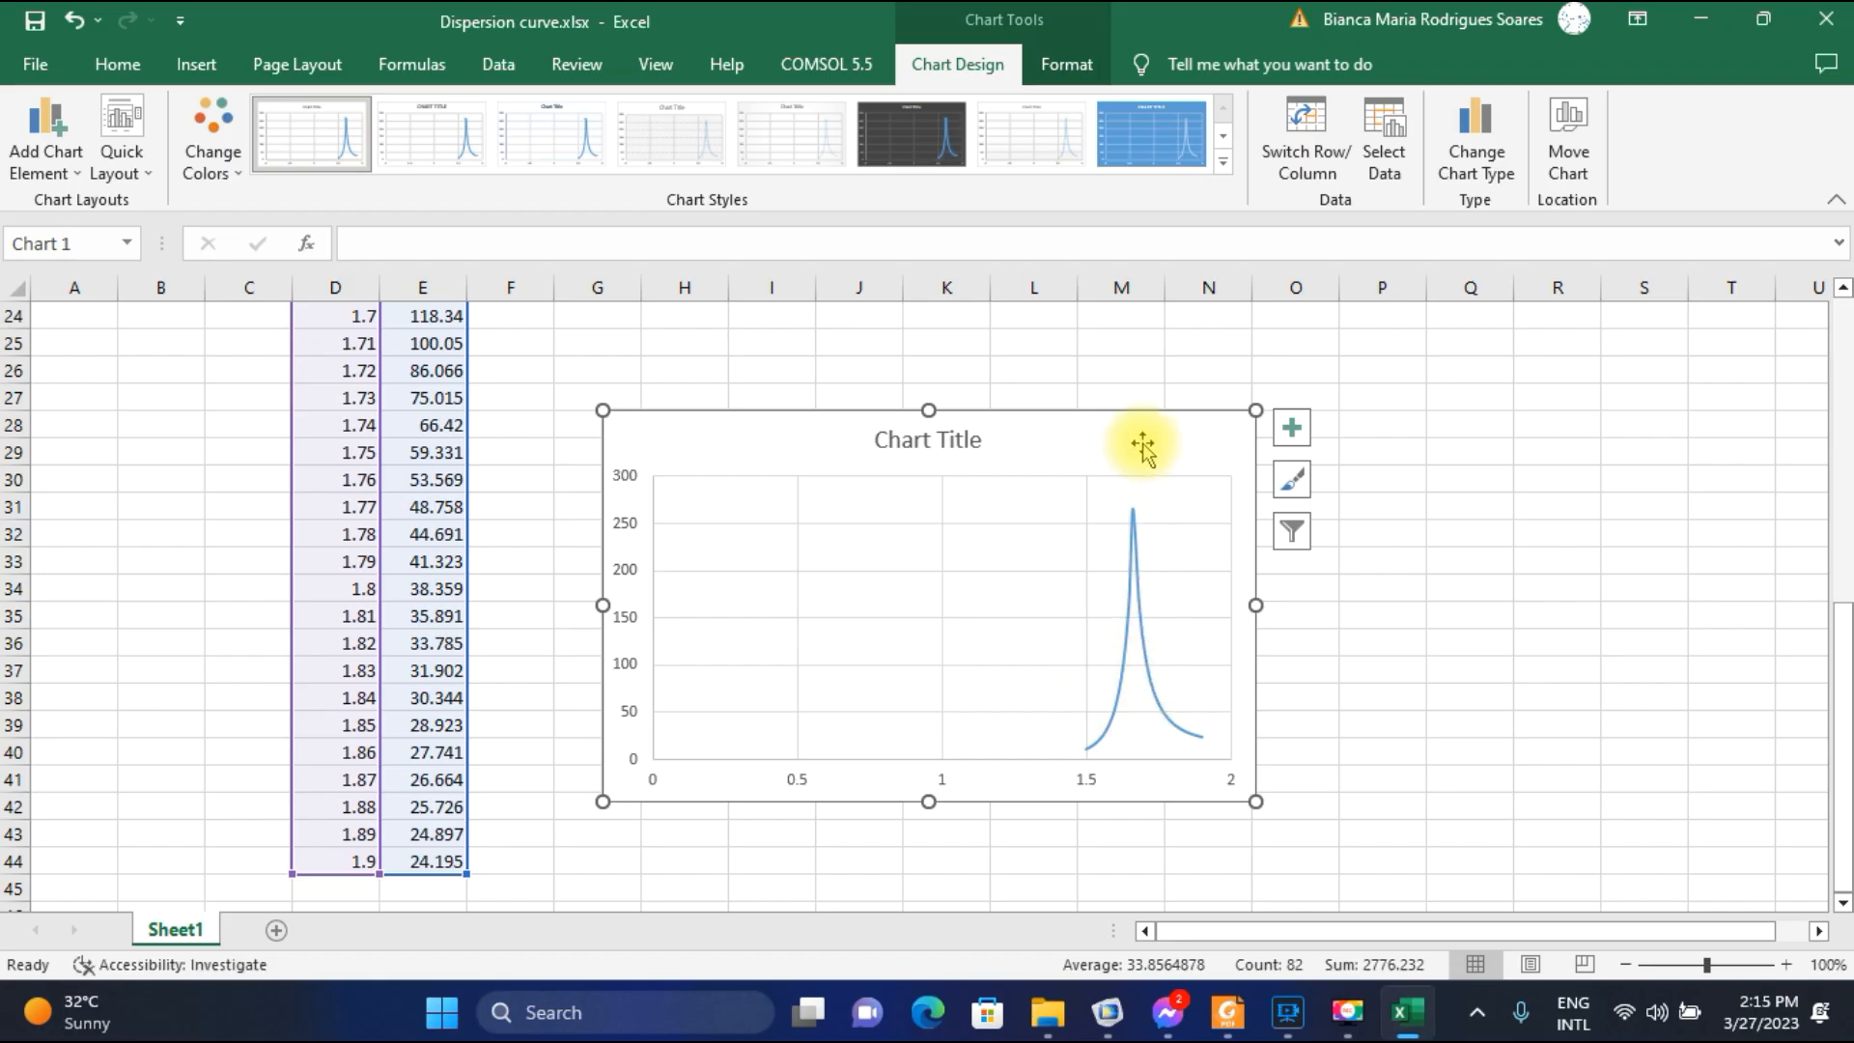
pyautogui.press('Delete')
# Widen column E so that the confinement loss header fits within it.
pyautogui.scroll(7, 596, 581)
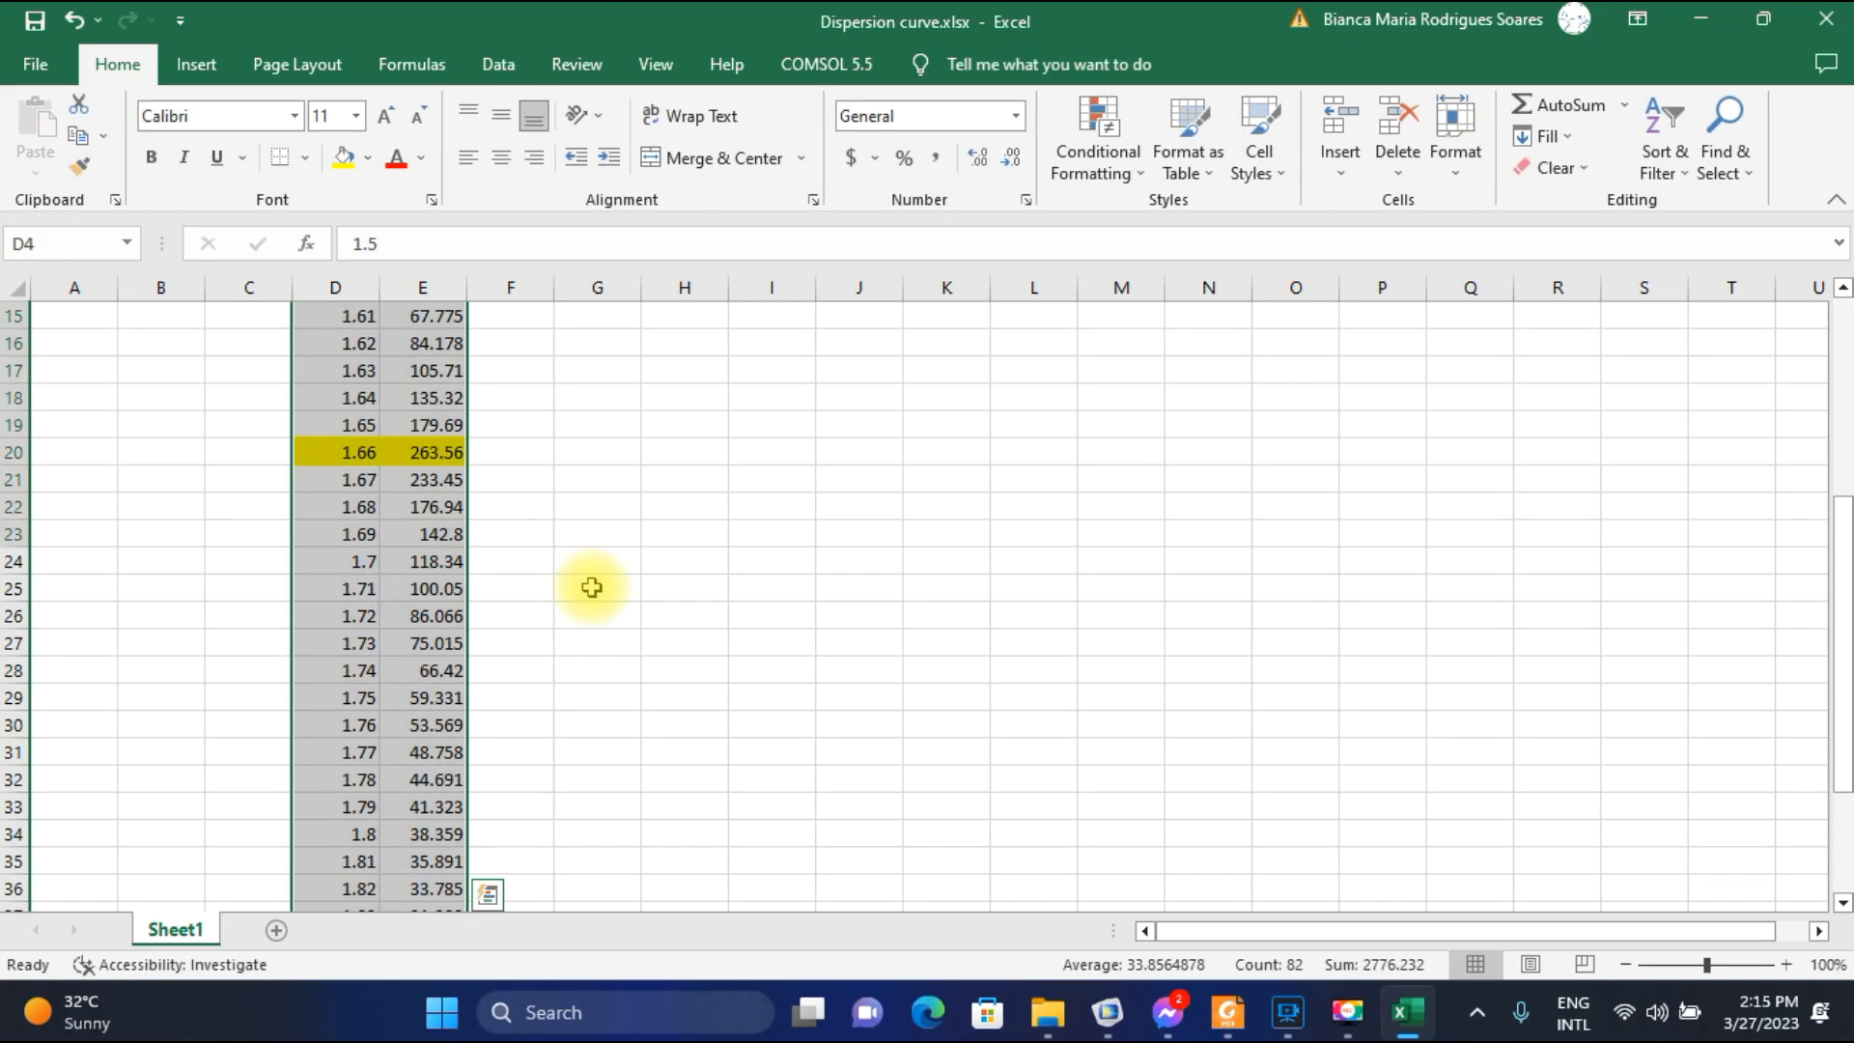
pyautogui.scroll(2, 592, 587)
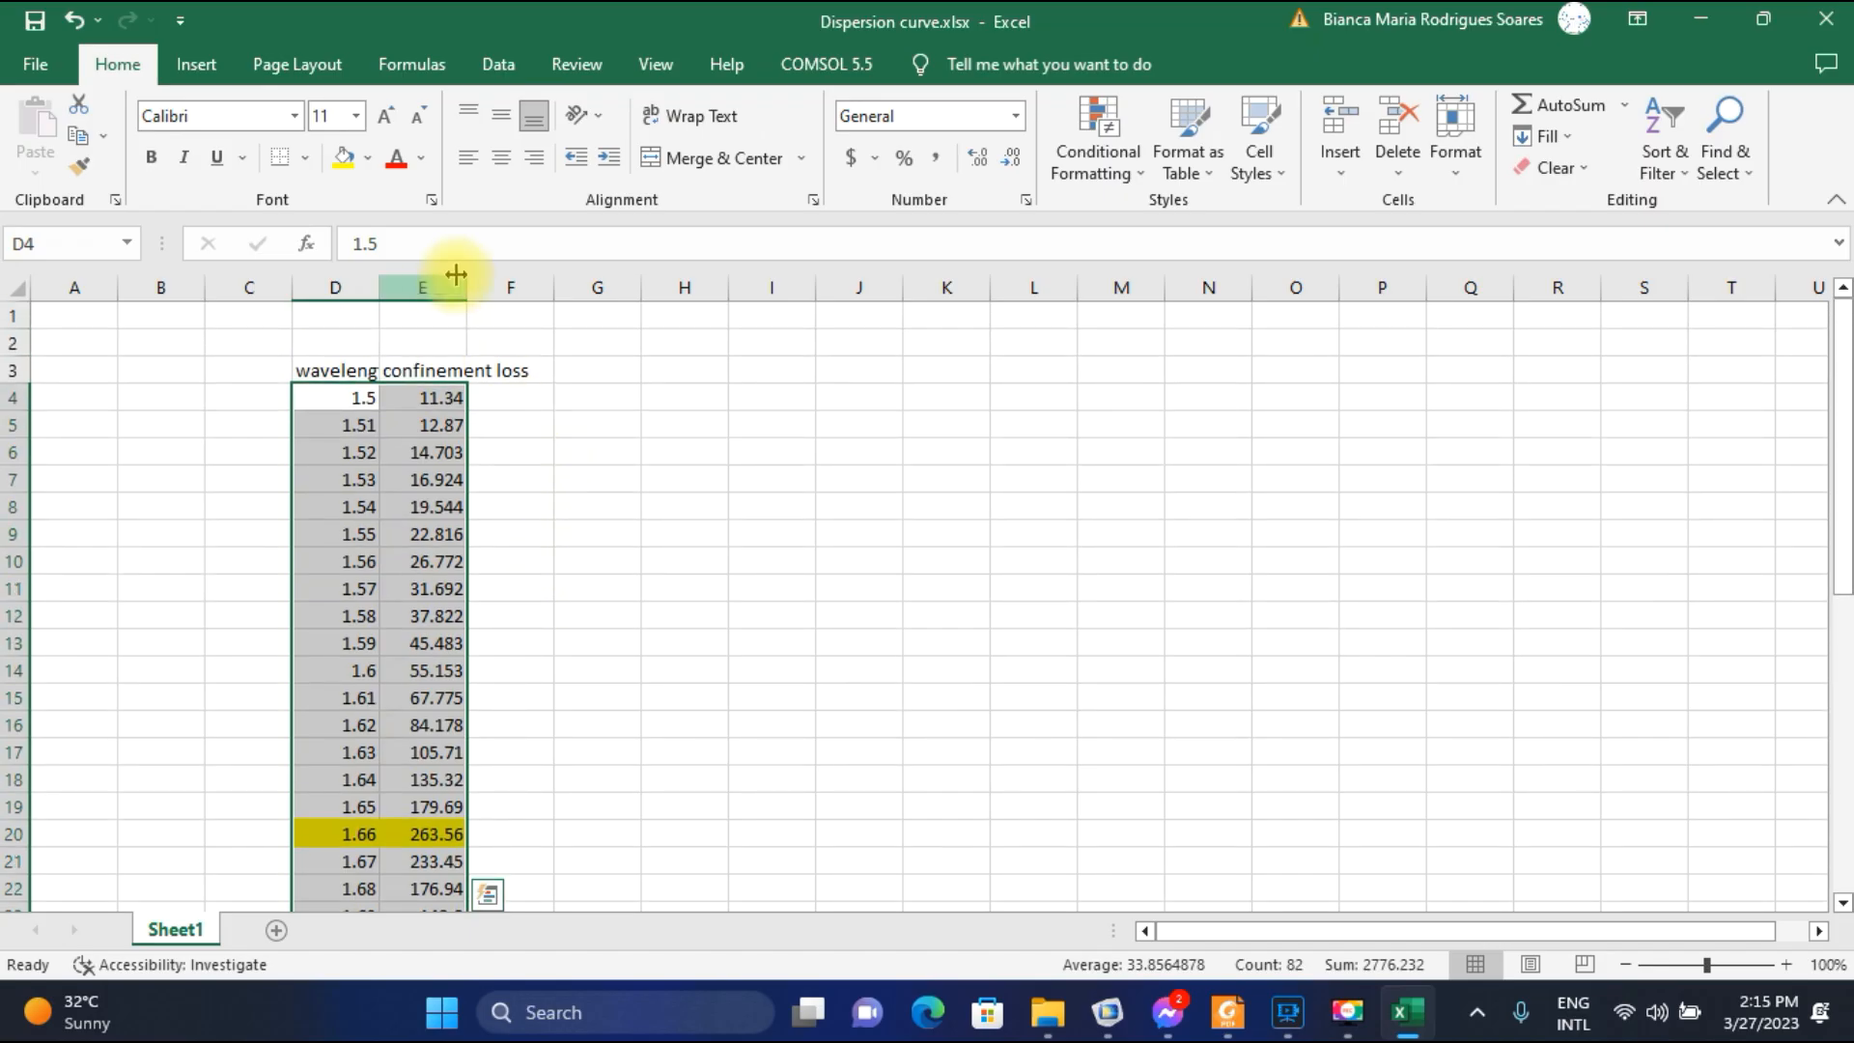
pyautogui.moveTo(465, 289); pyautogui.dragTo(534, 289)
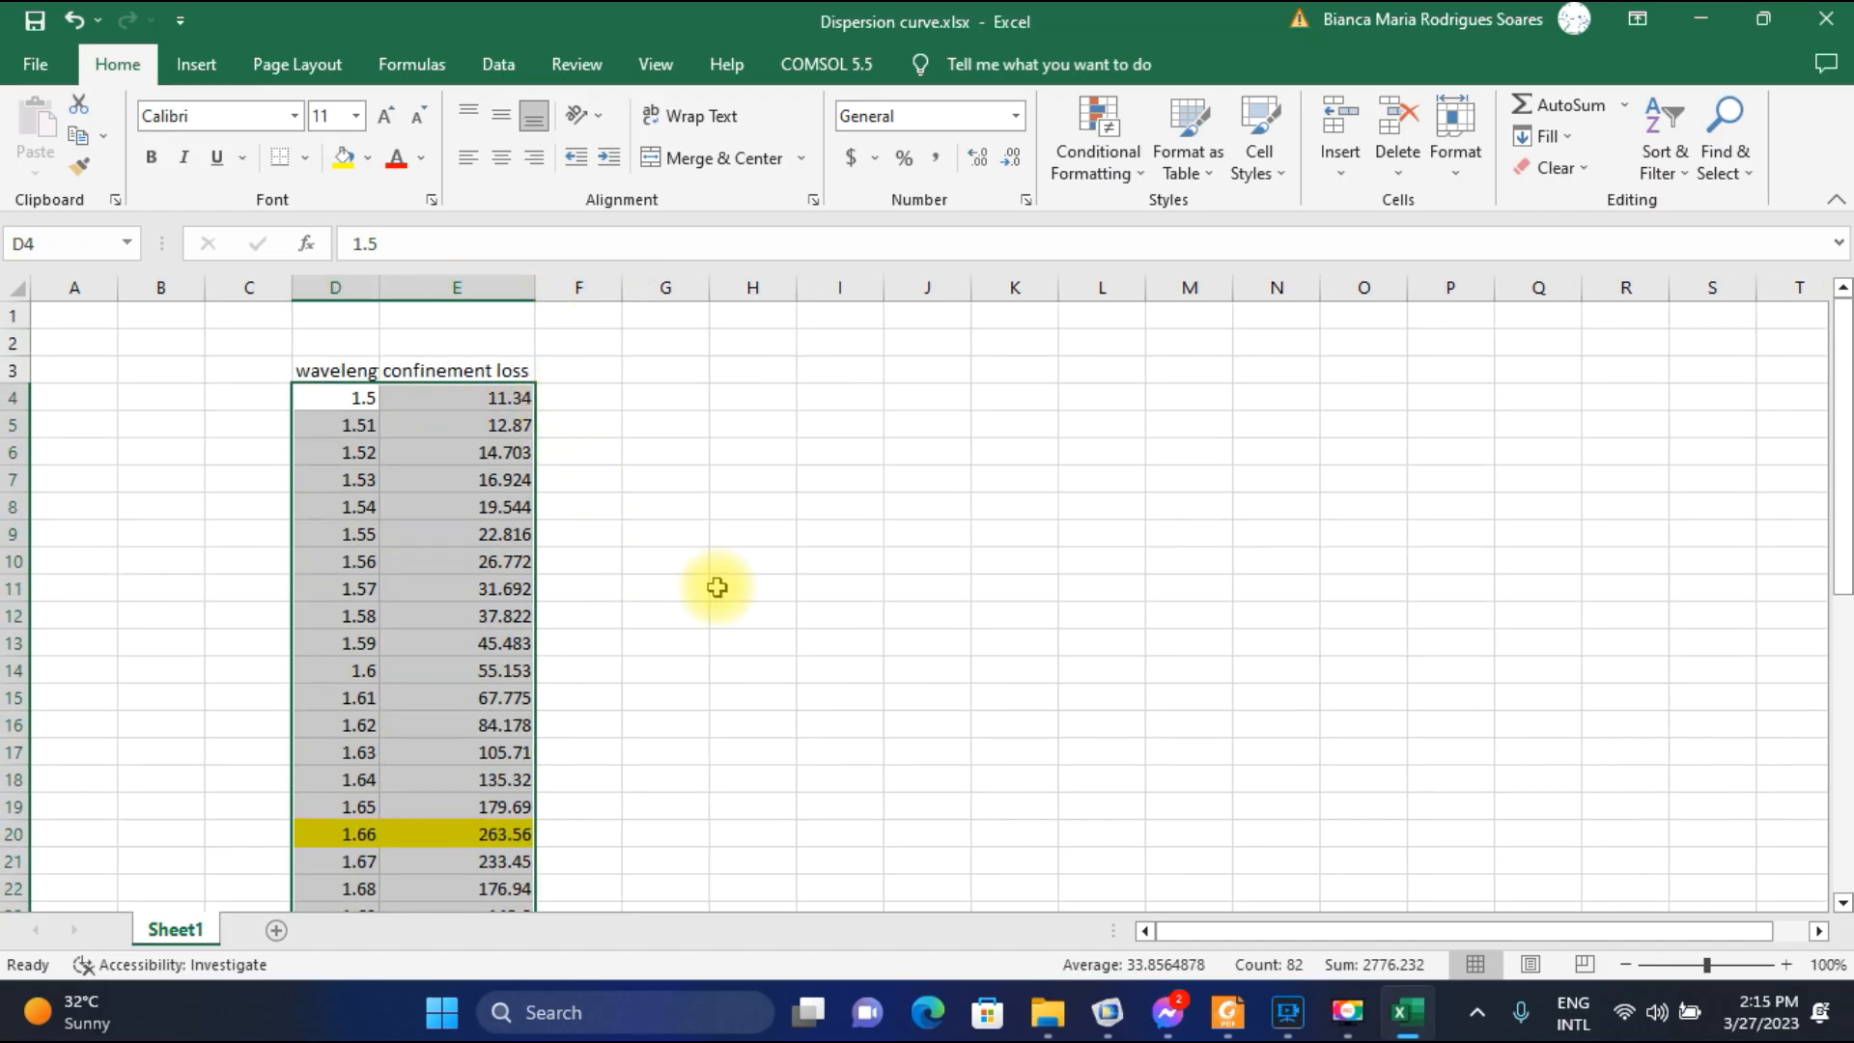
# Switch to the paper in Foxit Reader and examine the core mode, SPP mode and loss curves in Fig. 2(d).
pyautogui.click(1226, 1010)
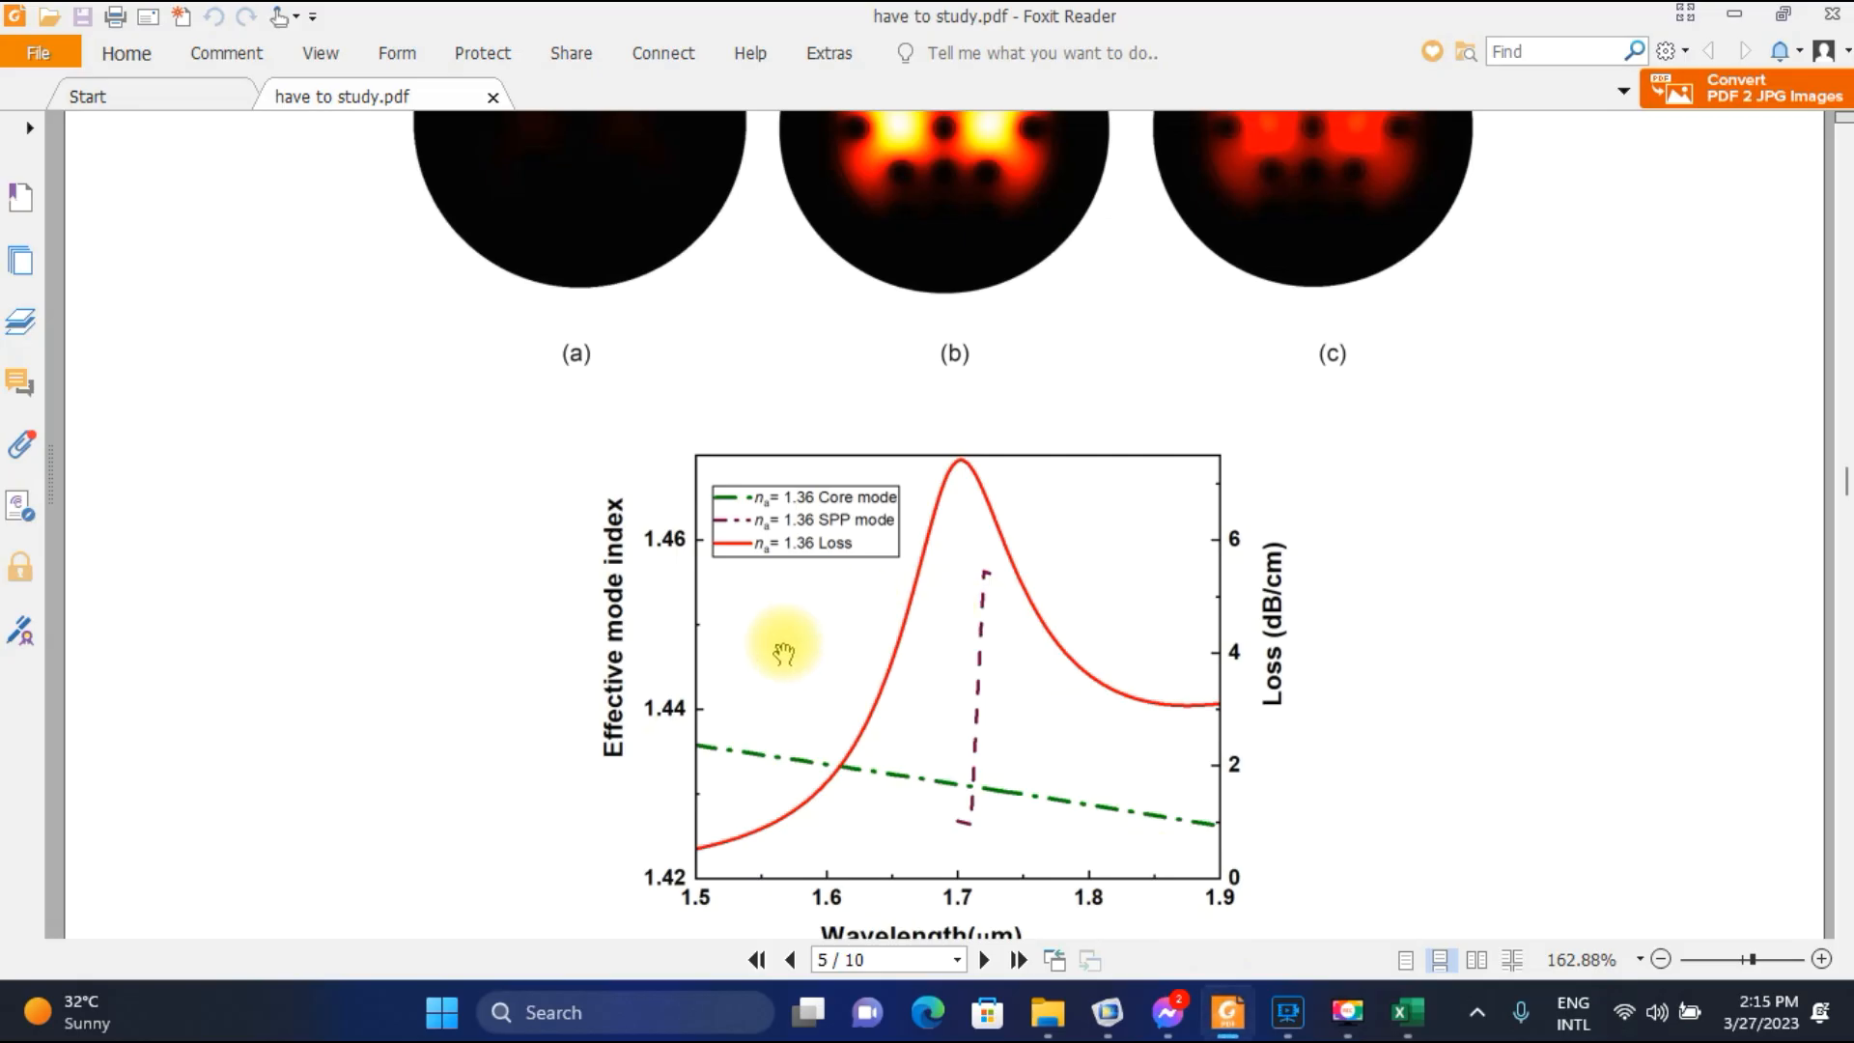
pyautogui.scroll(-2, 772, 627)
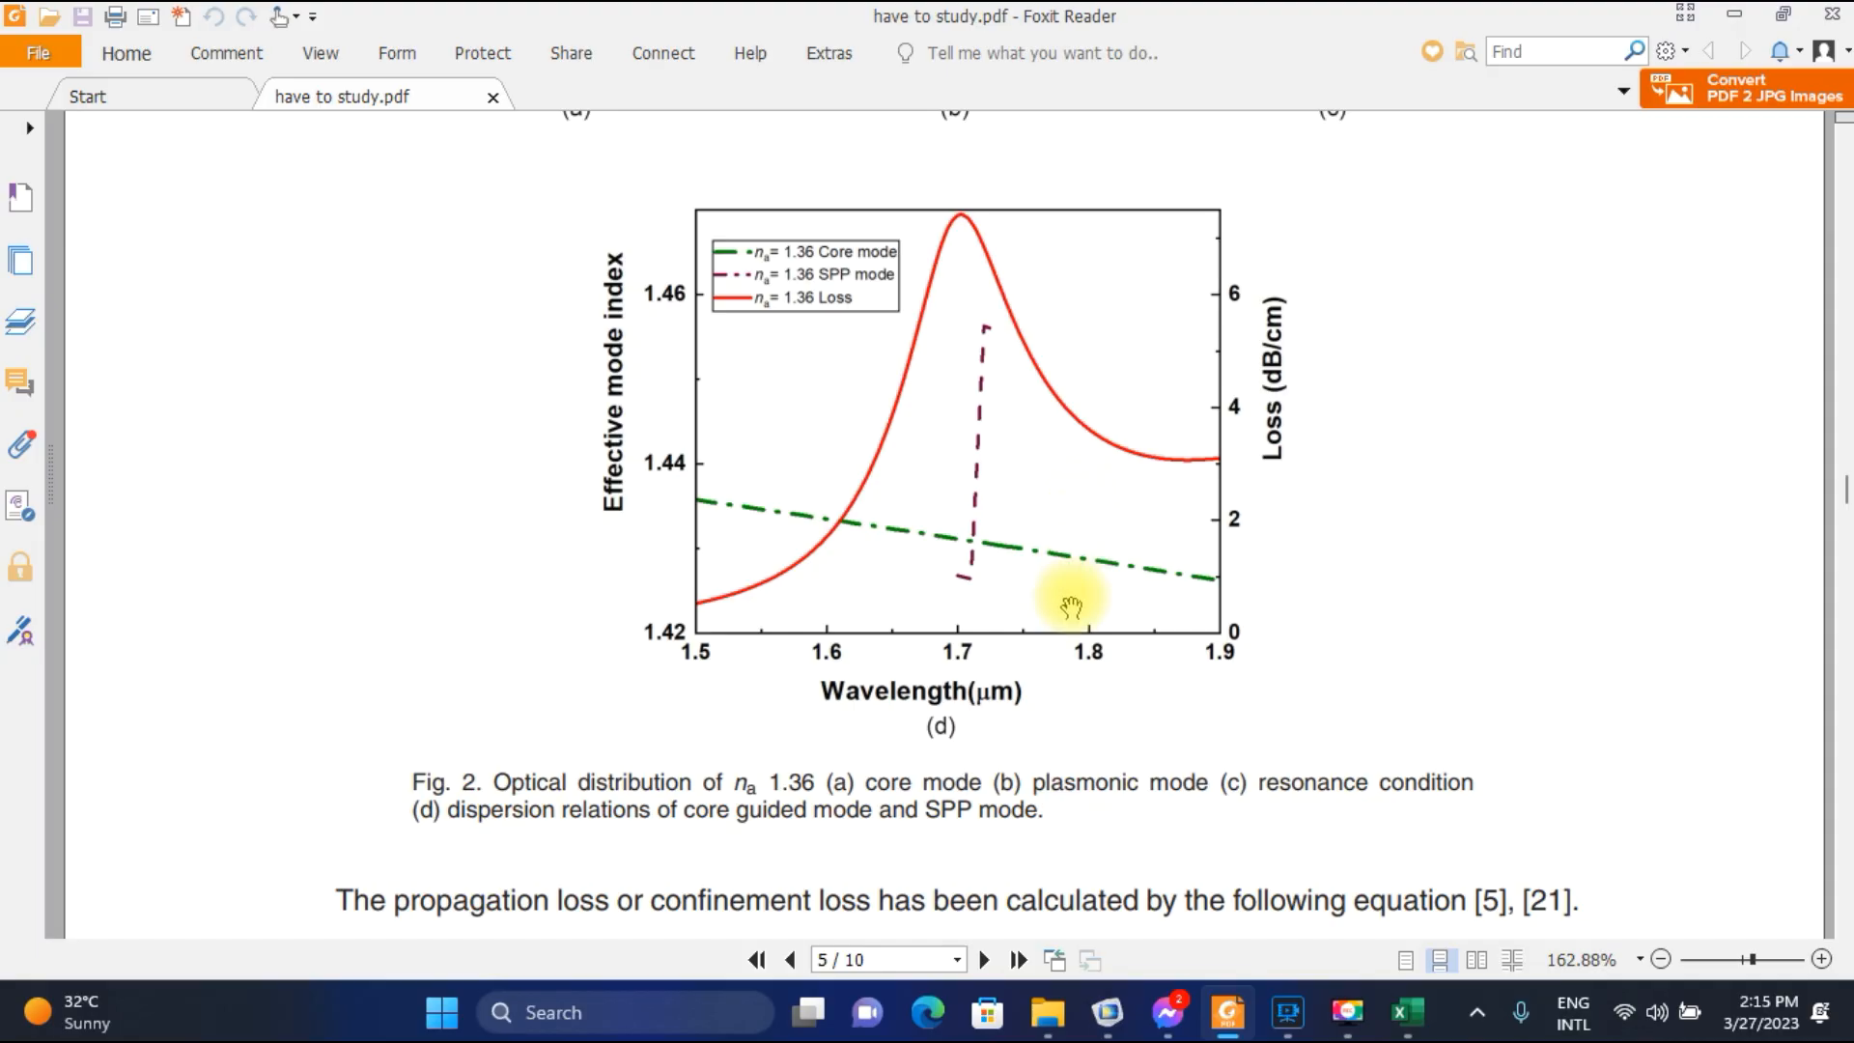
# Switch to COMSOL, plot the electric field for parameter value 1.5E-6, and step through the modes to effective mode index 1.4358.
pyautogui.click(1107, 1012)
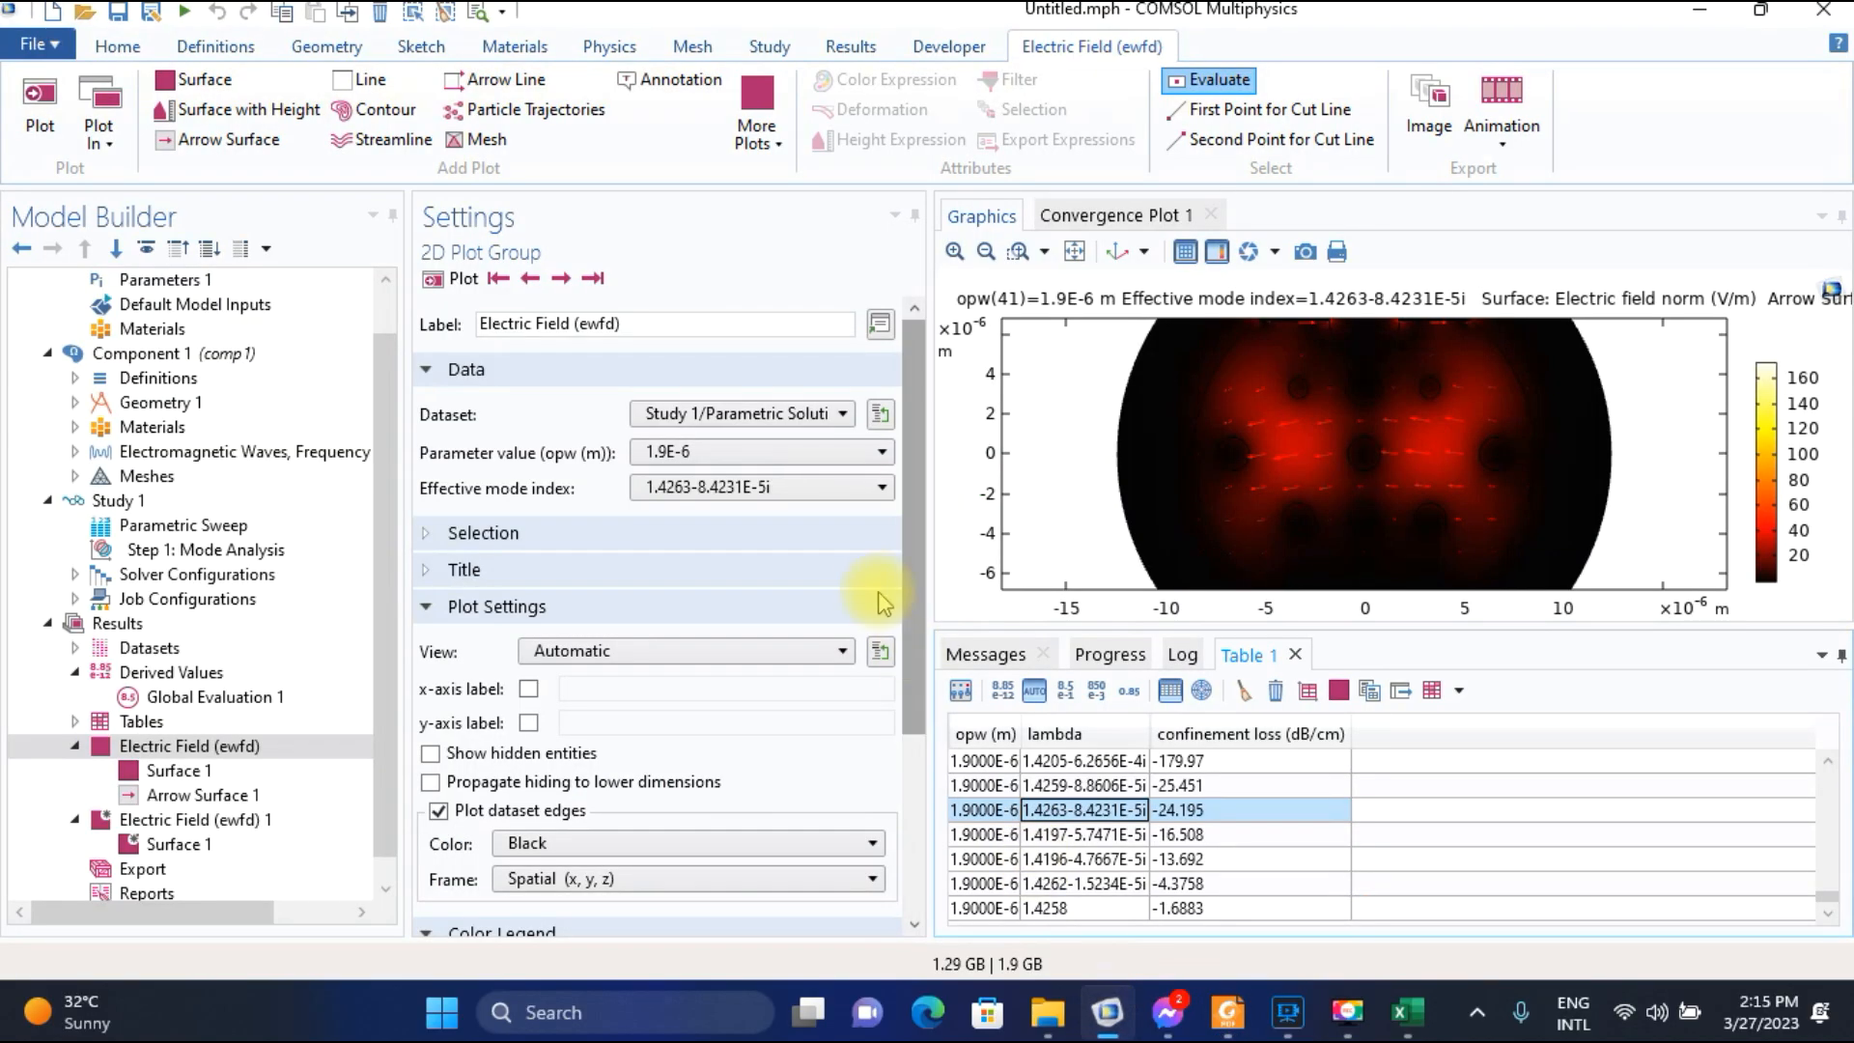
pyautogui.click(787, 457)
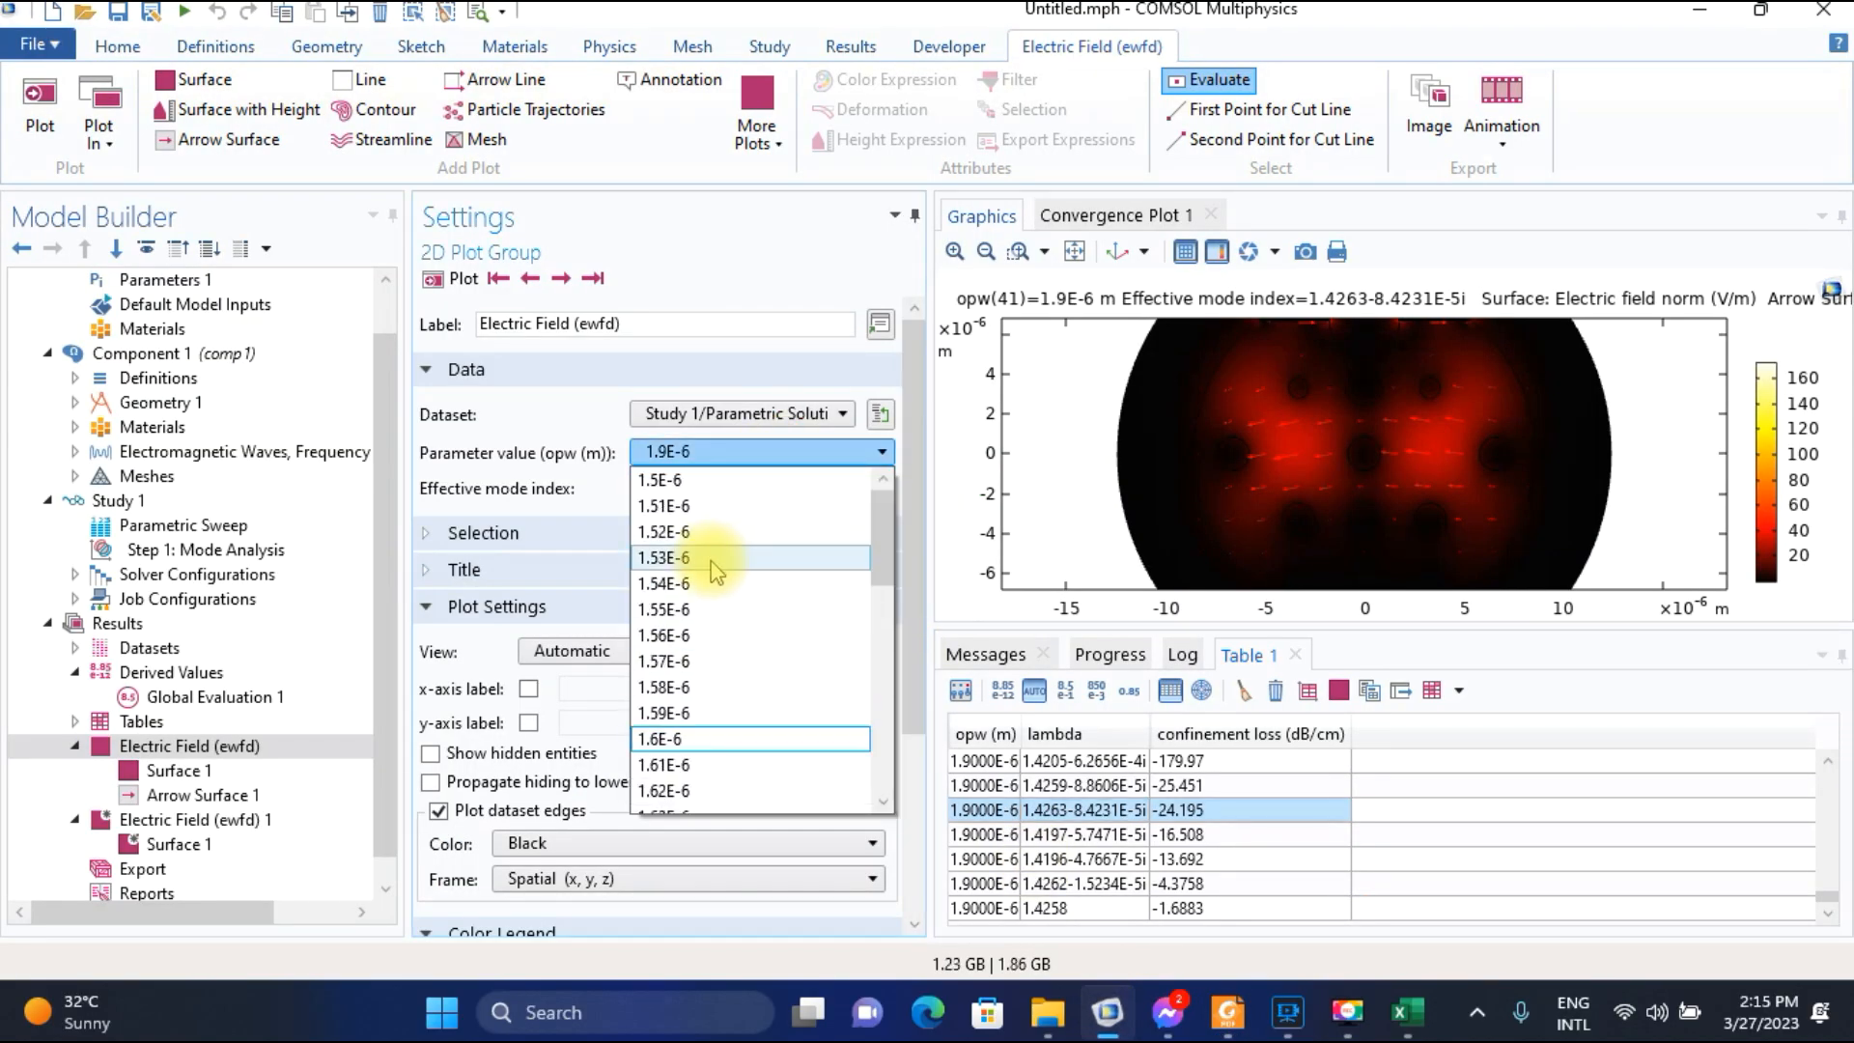
pyautogui.click(690, 481)
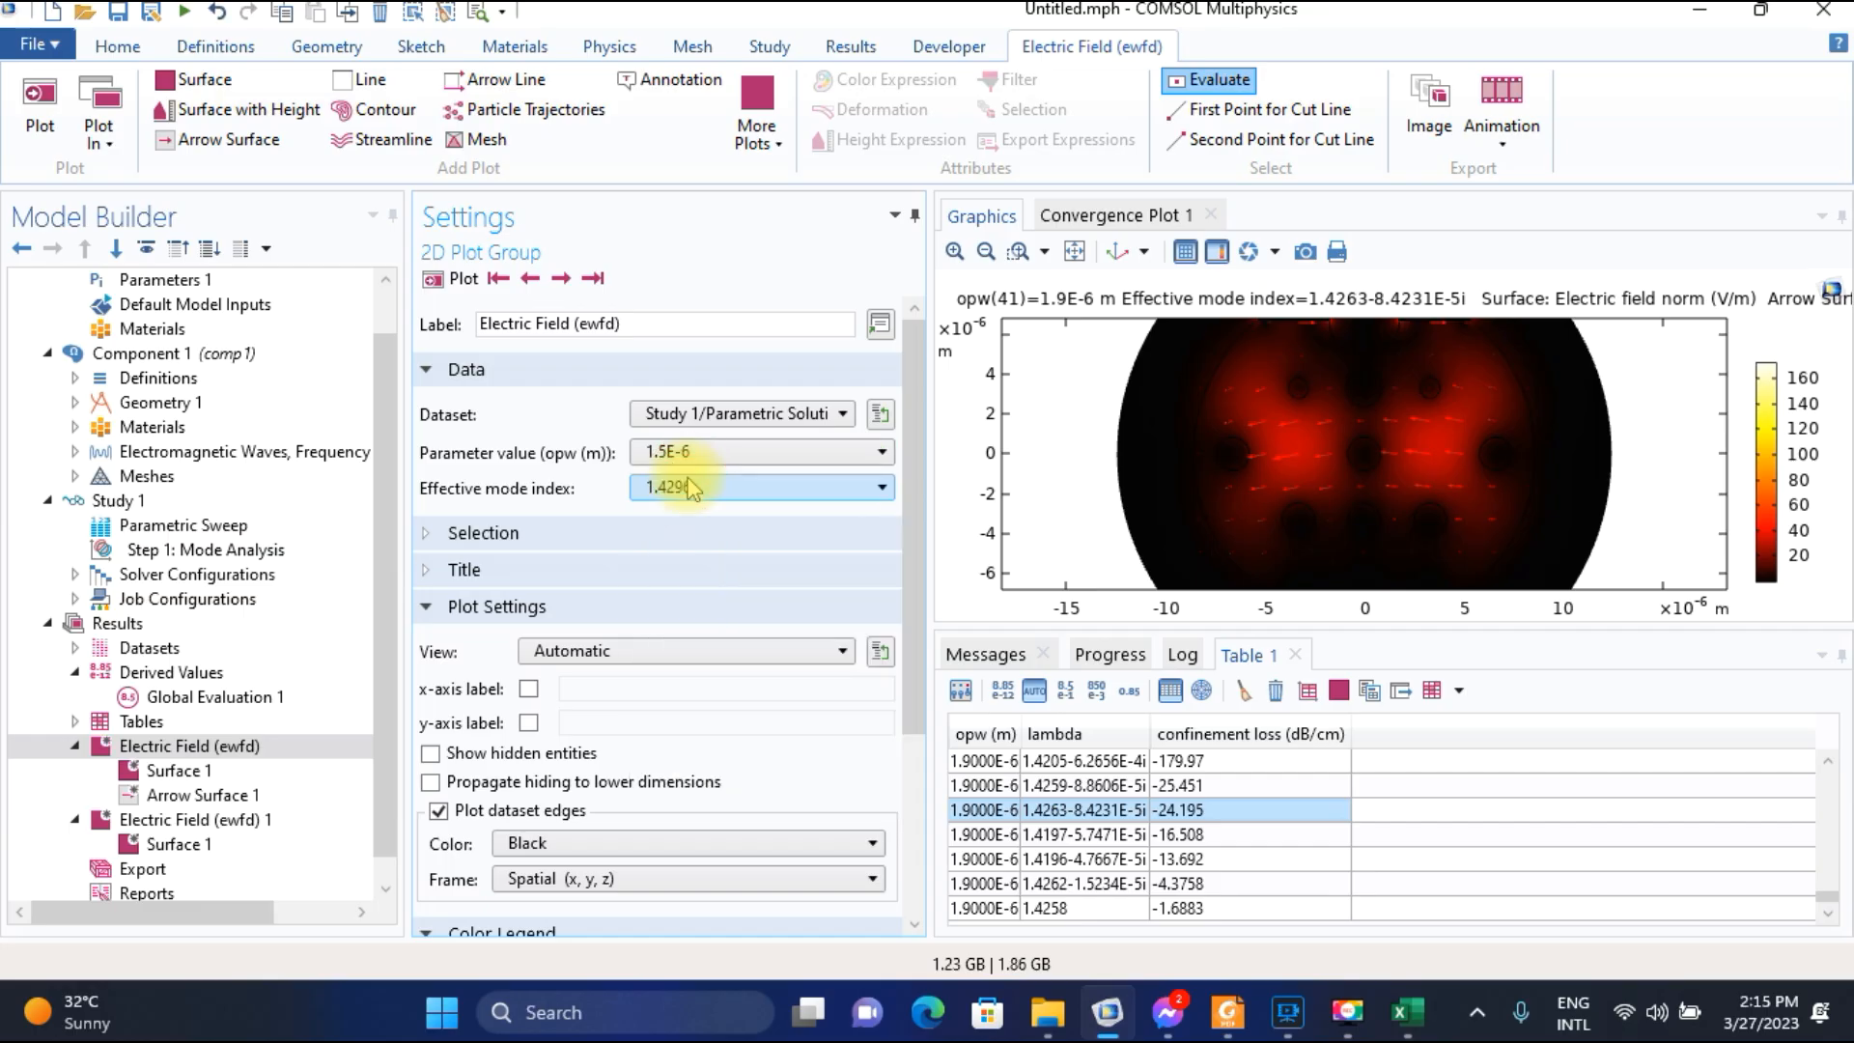
pyautogui.click(459, 279)
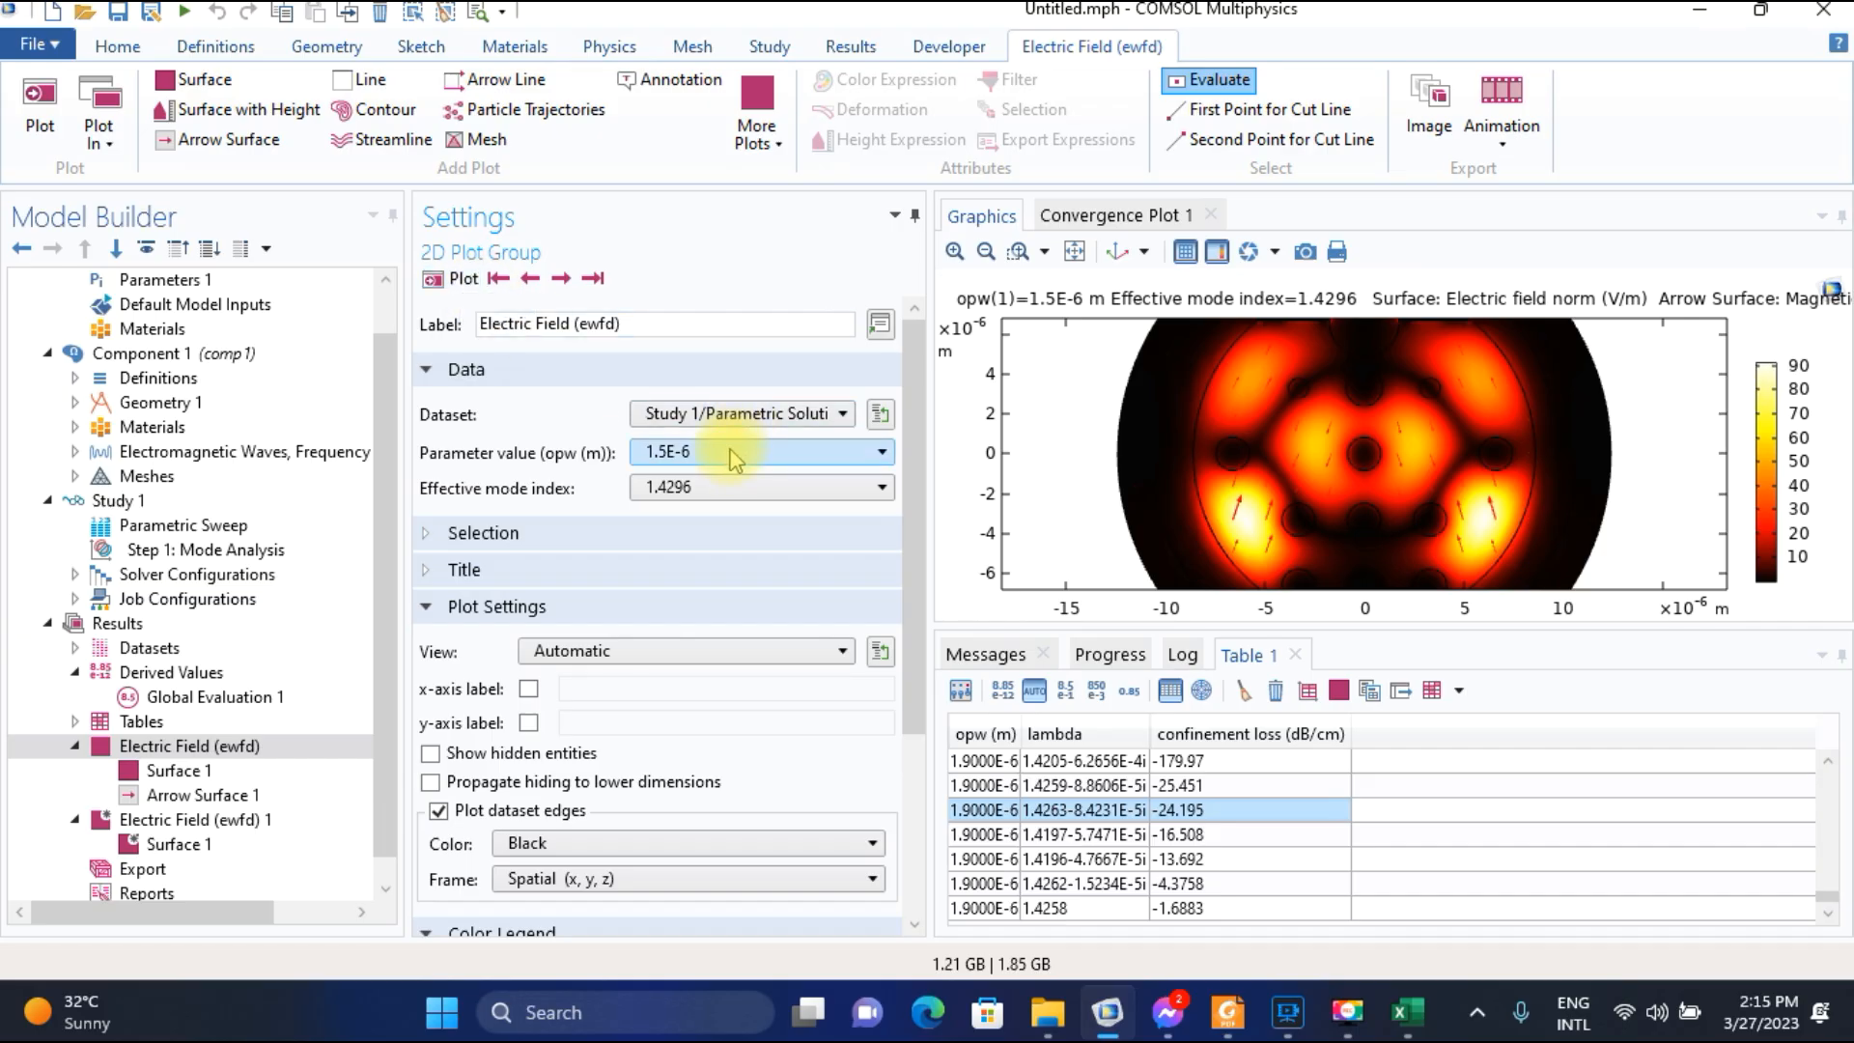
pyautogui.click(596, 277)
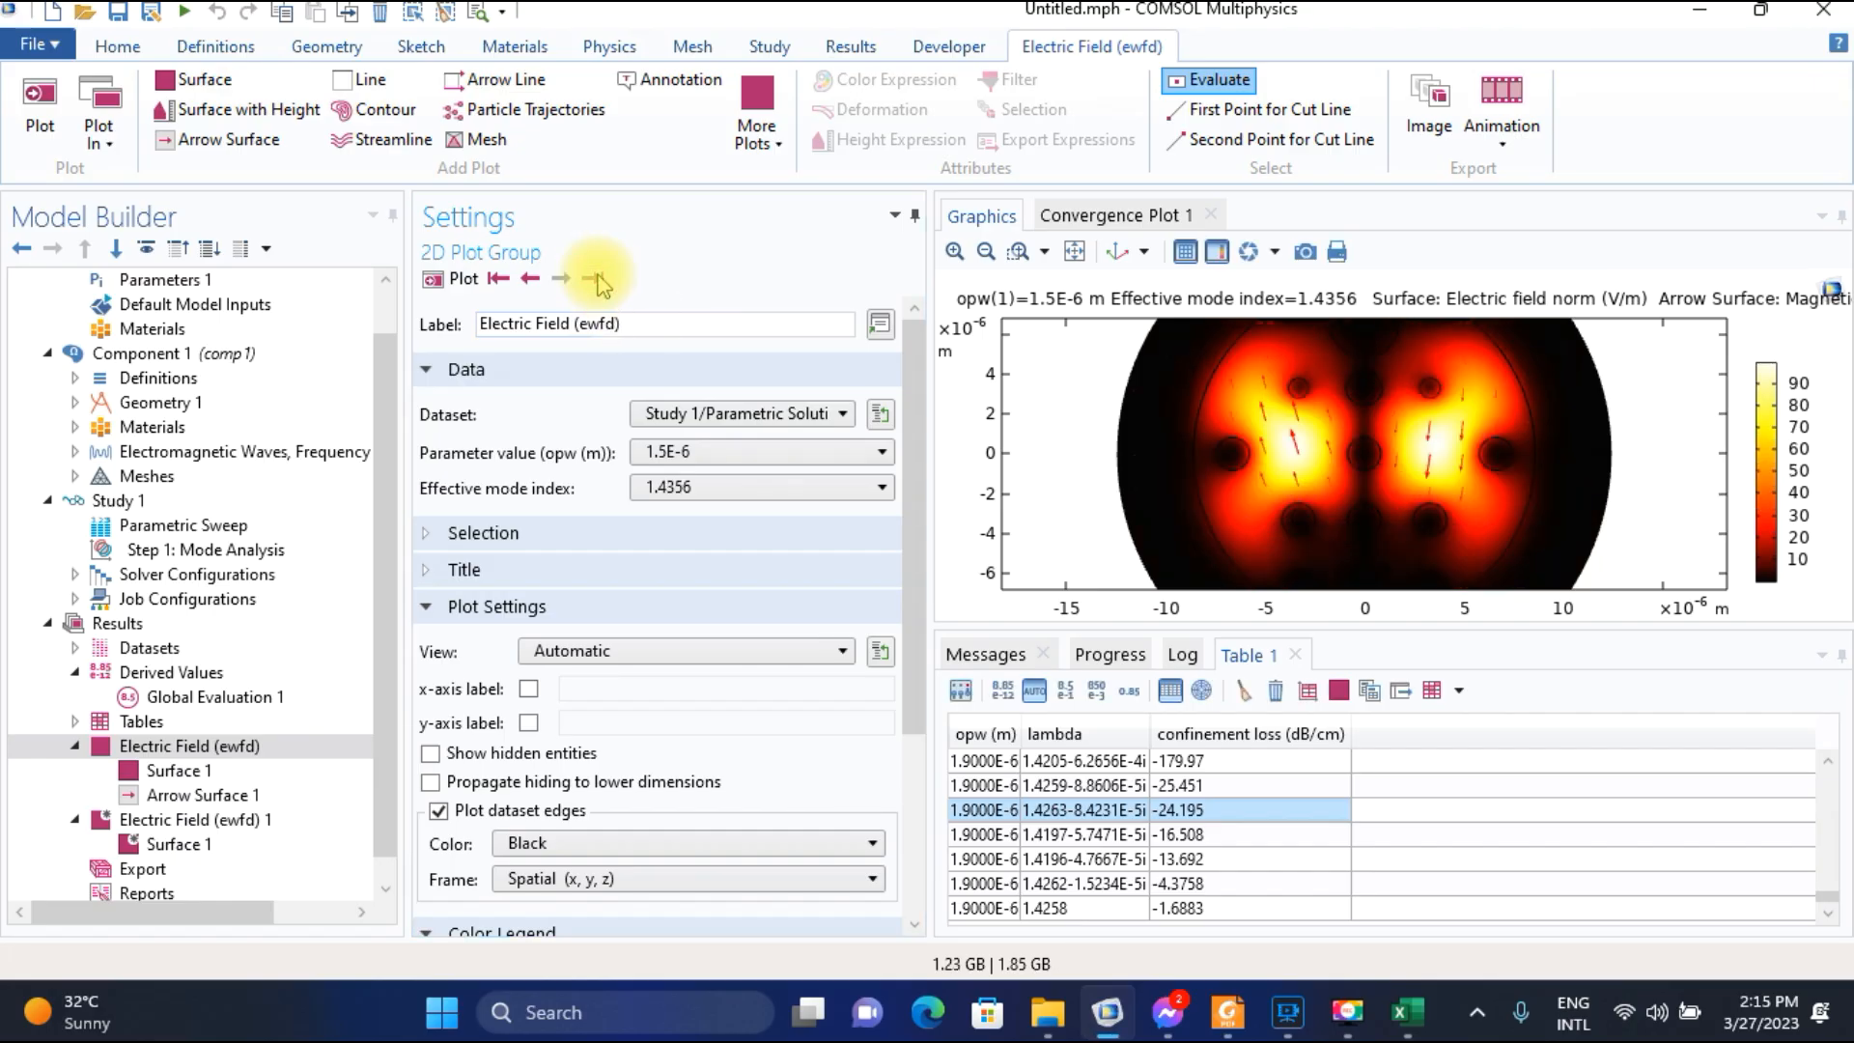
pyautogui.click(529, 279)
pyautogui.click(529, 279)
pyautogui.click(564, 278)
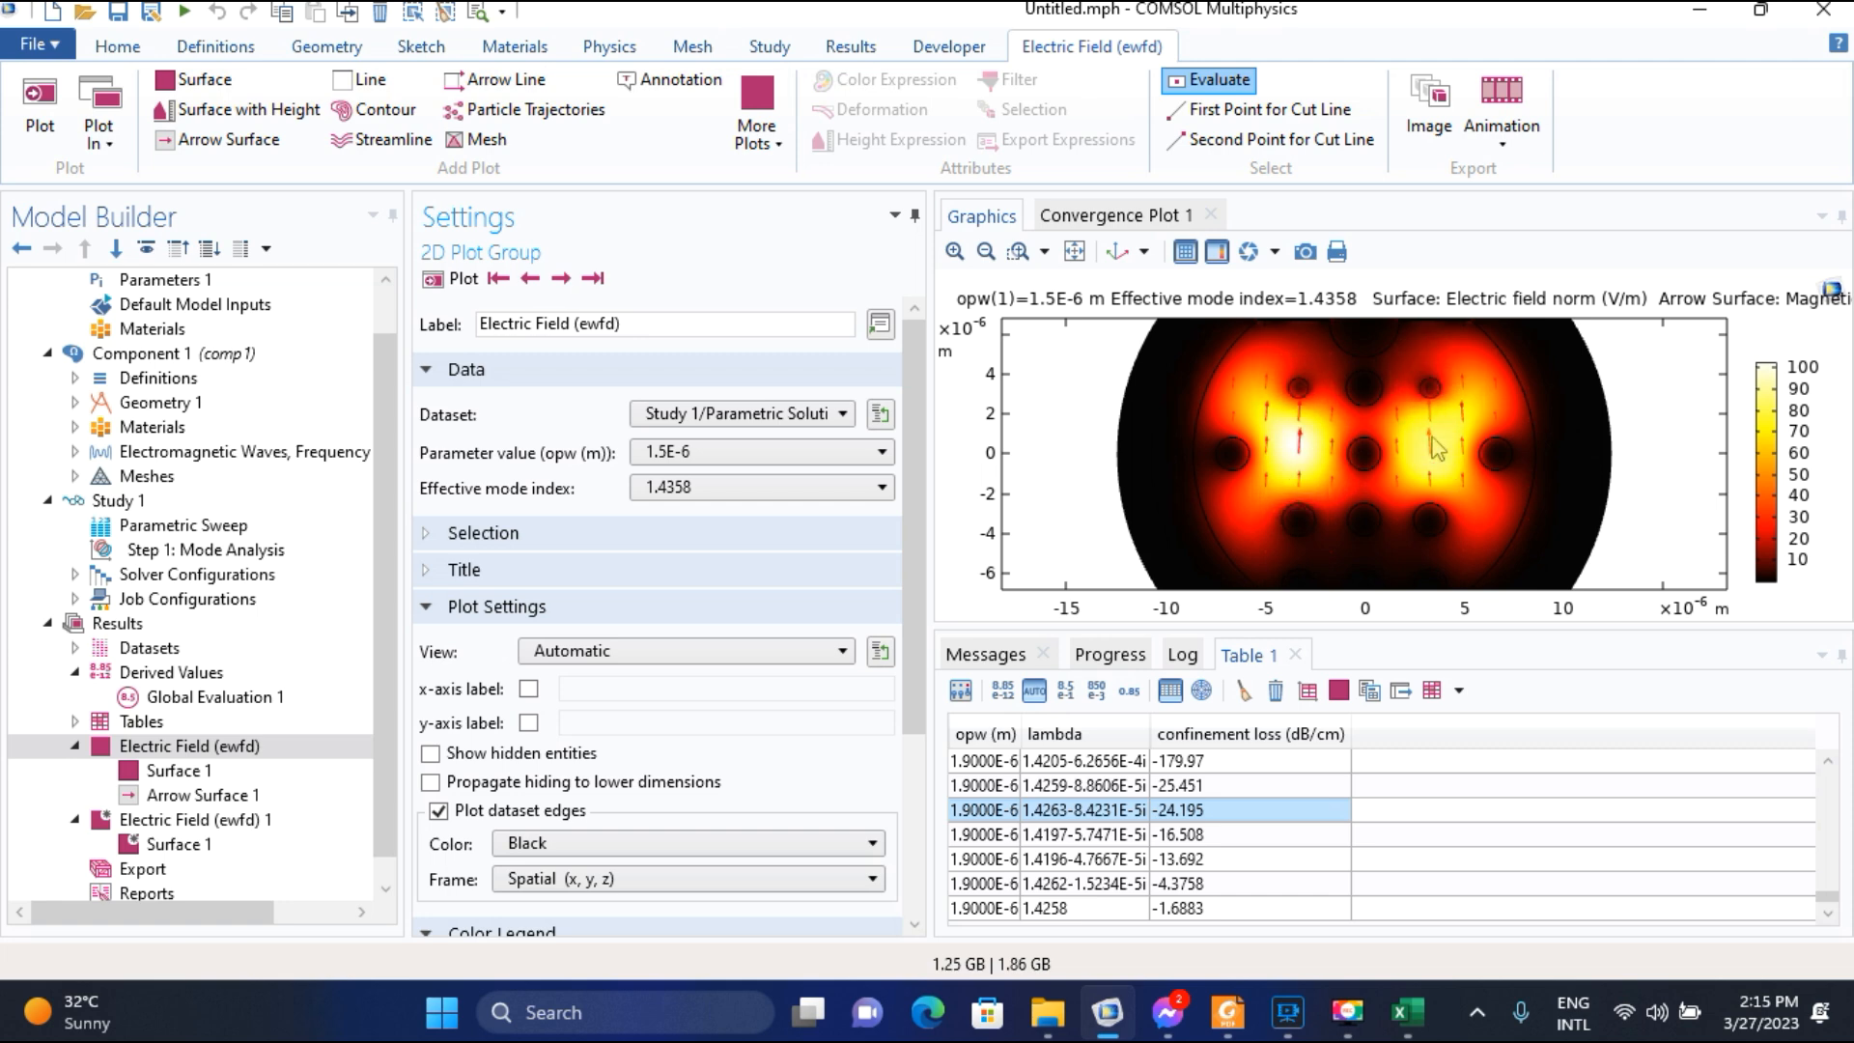
# Open the choices for the wavelength parameter value of the electric field plot.
pyautogui.click(788, 462)
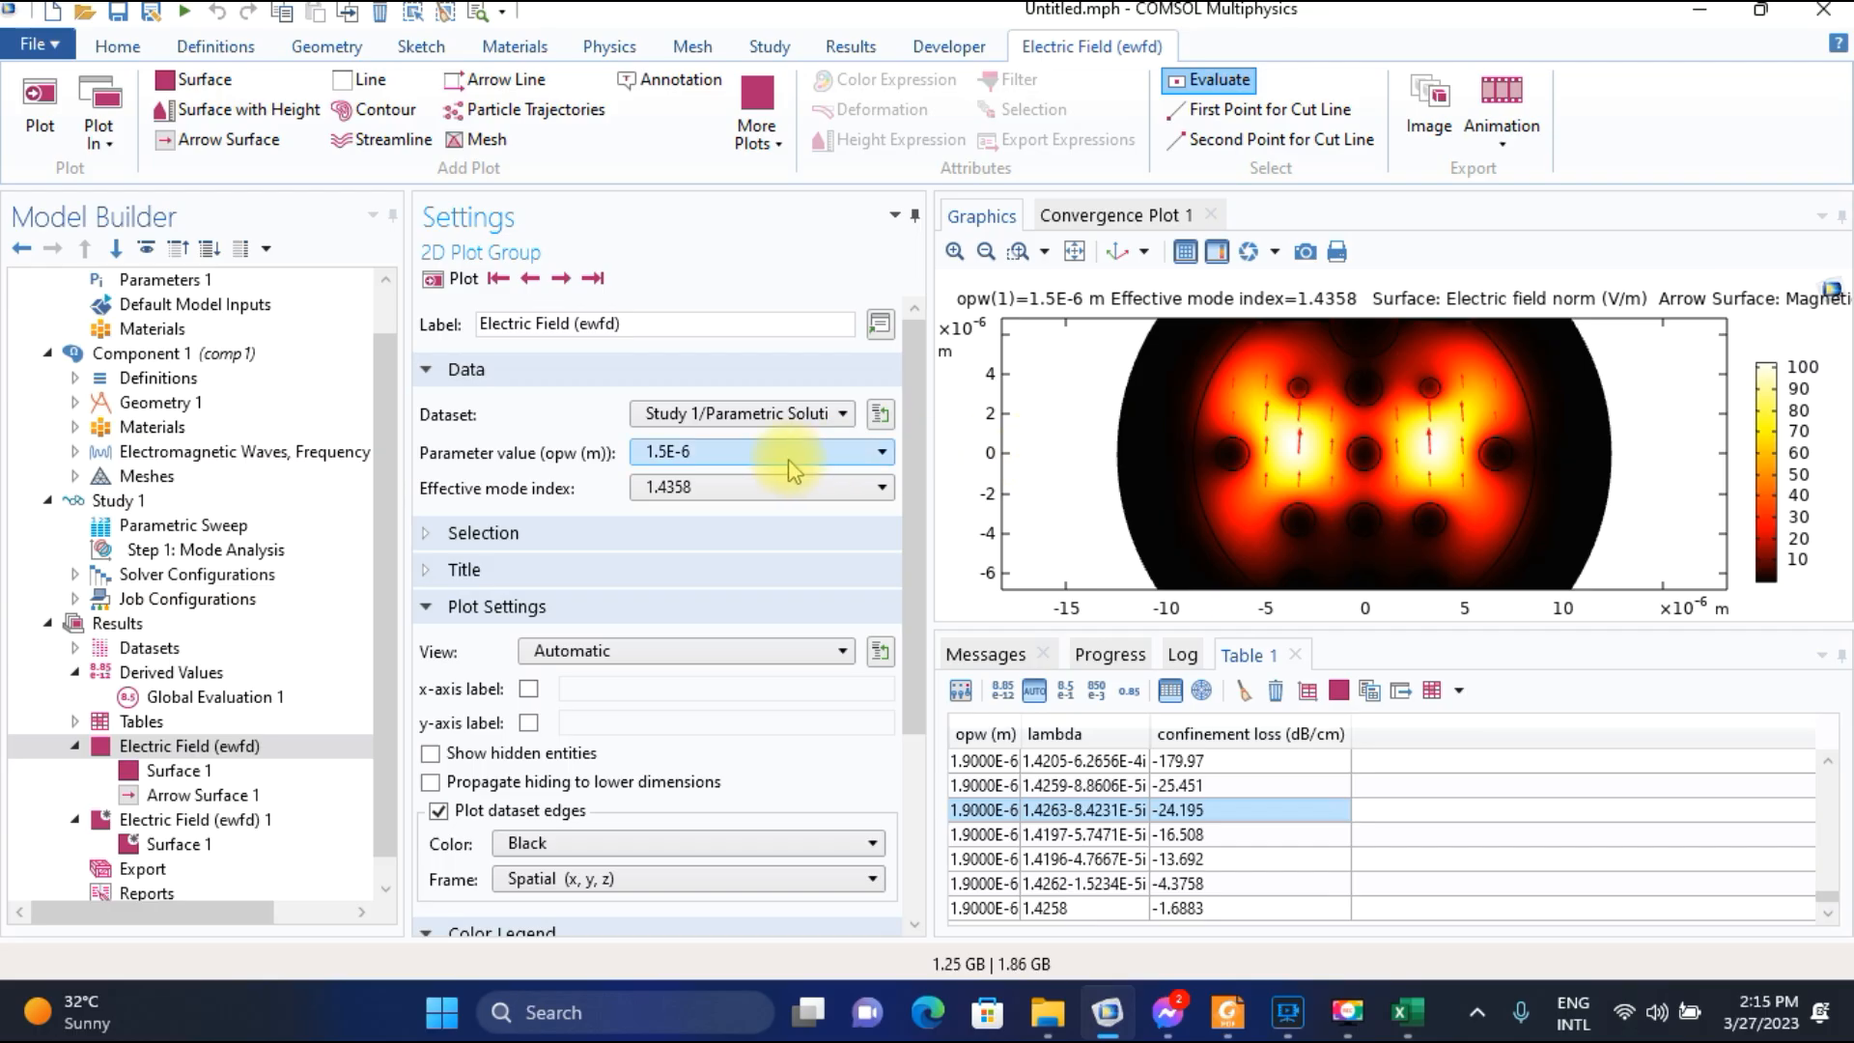
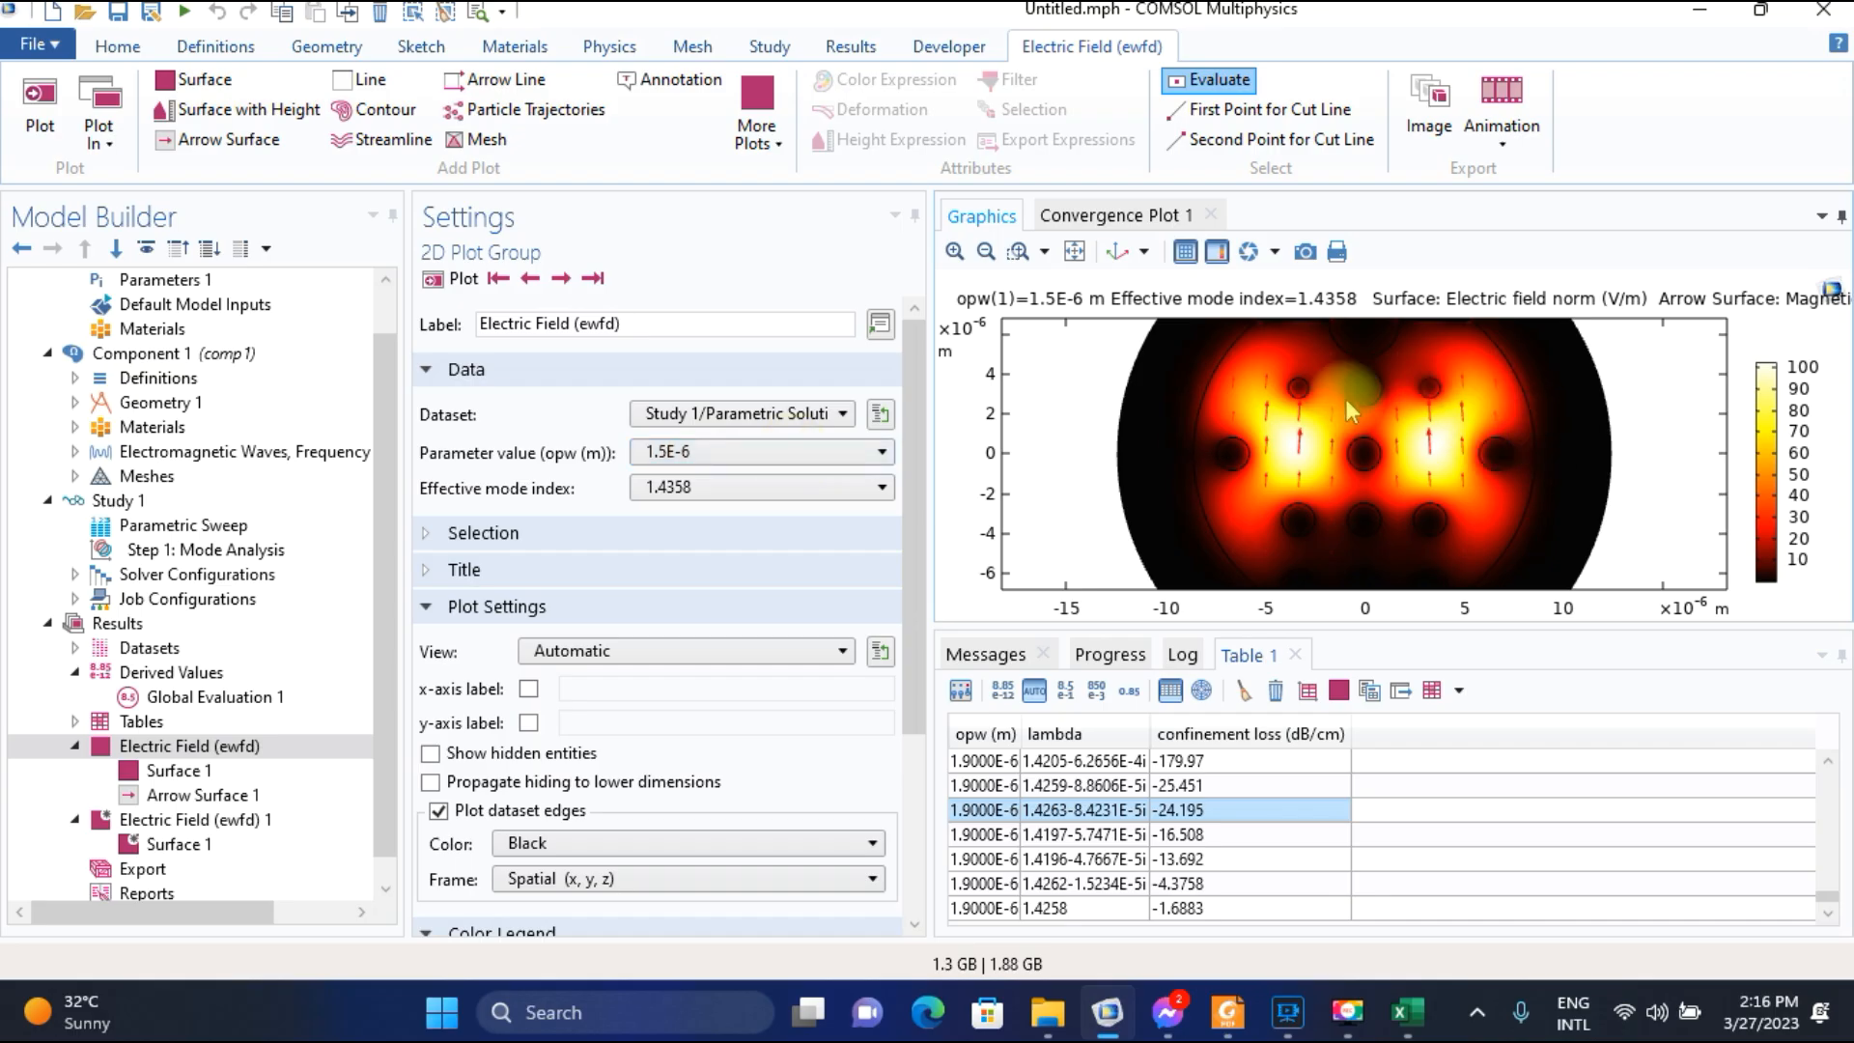
# Switch to Excel and enter the header "effective mode of core mode" in cell F3 beside the confinement loss header.
pyautogui.click(1406, 1011)
pyautogui.click(590, 371)
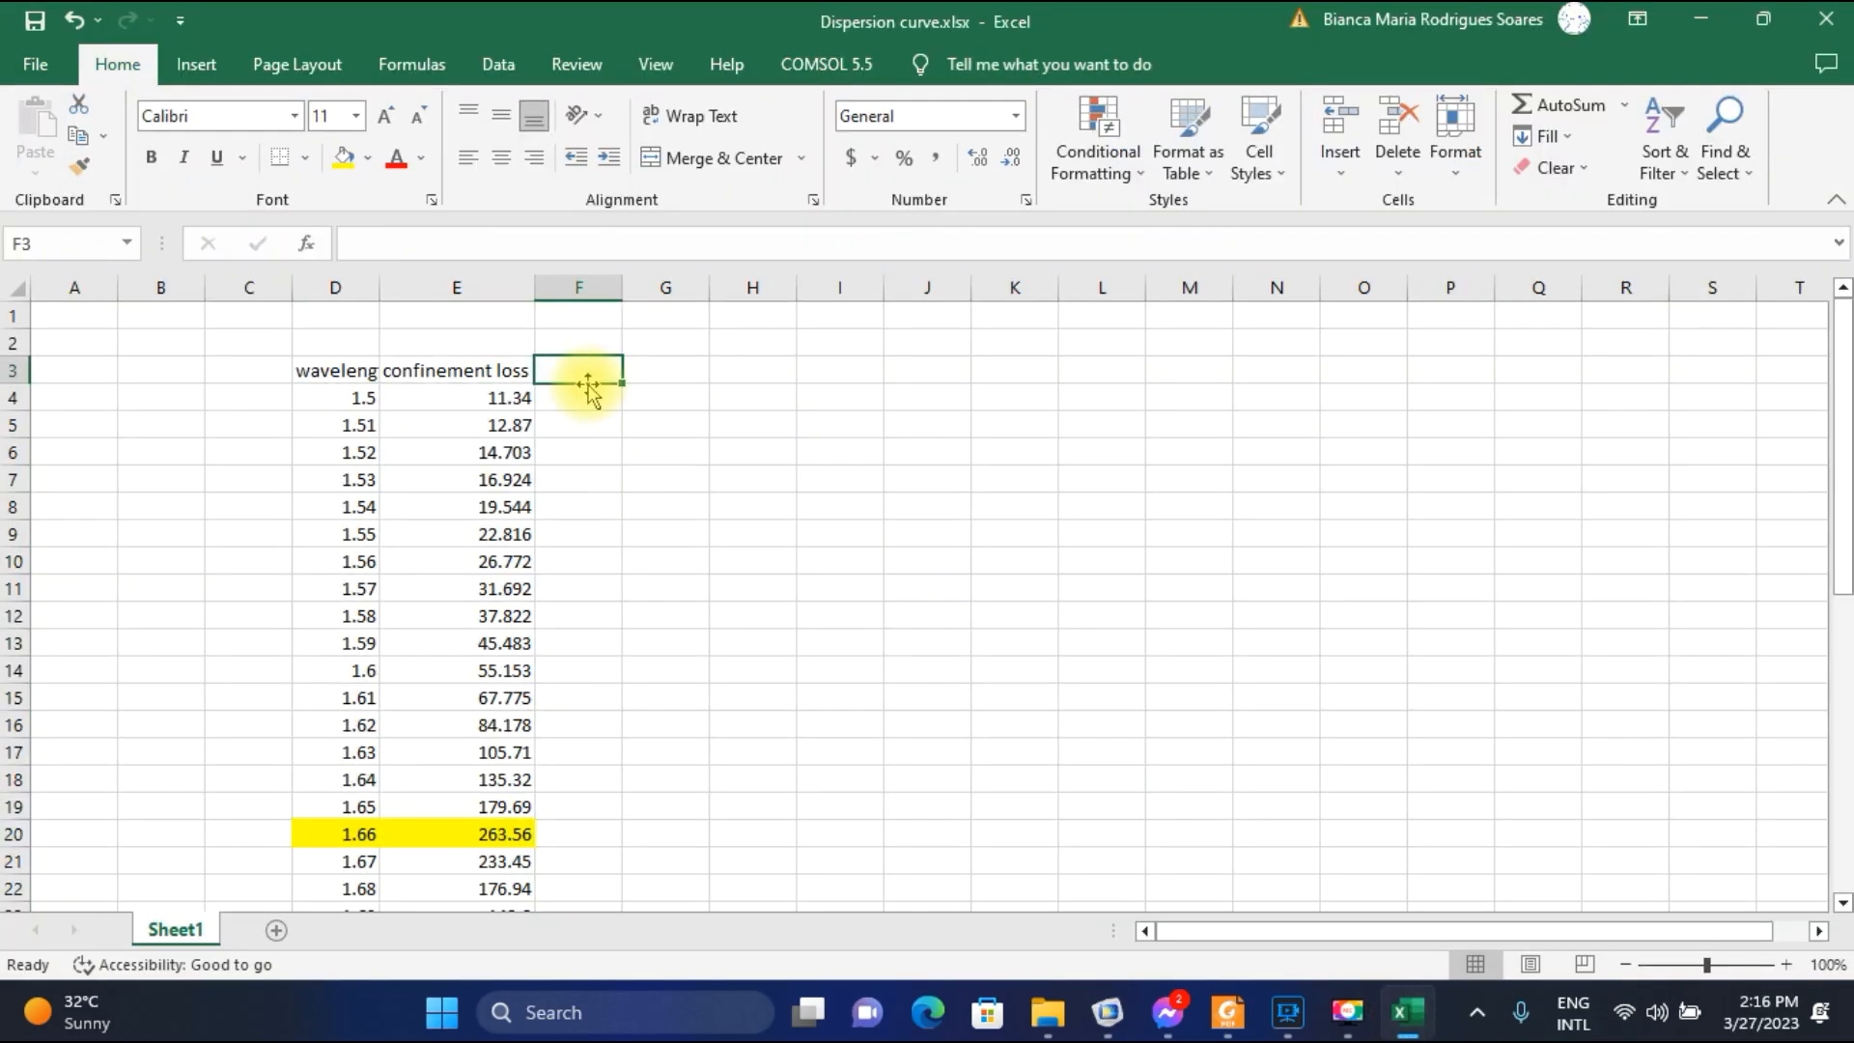
pyautogui.write('effective mode of core mode')
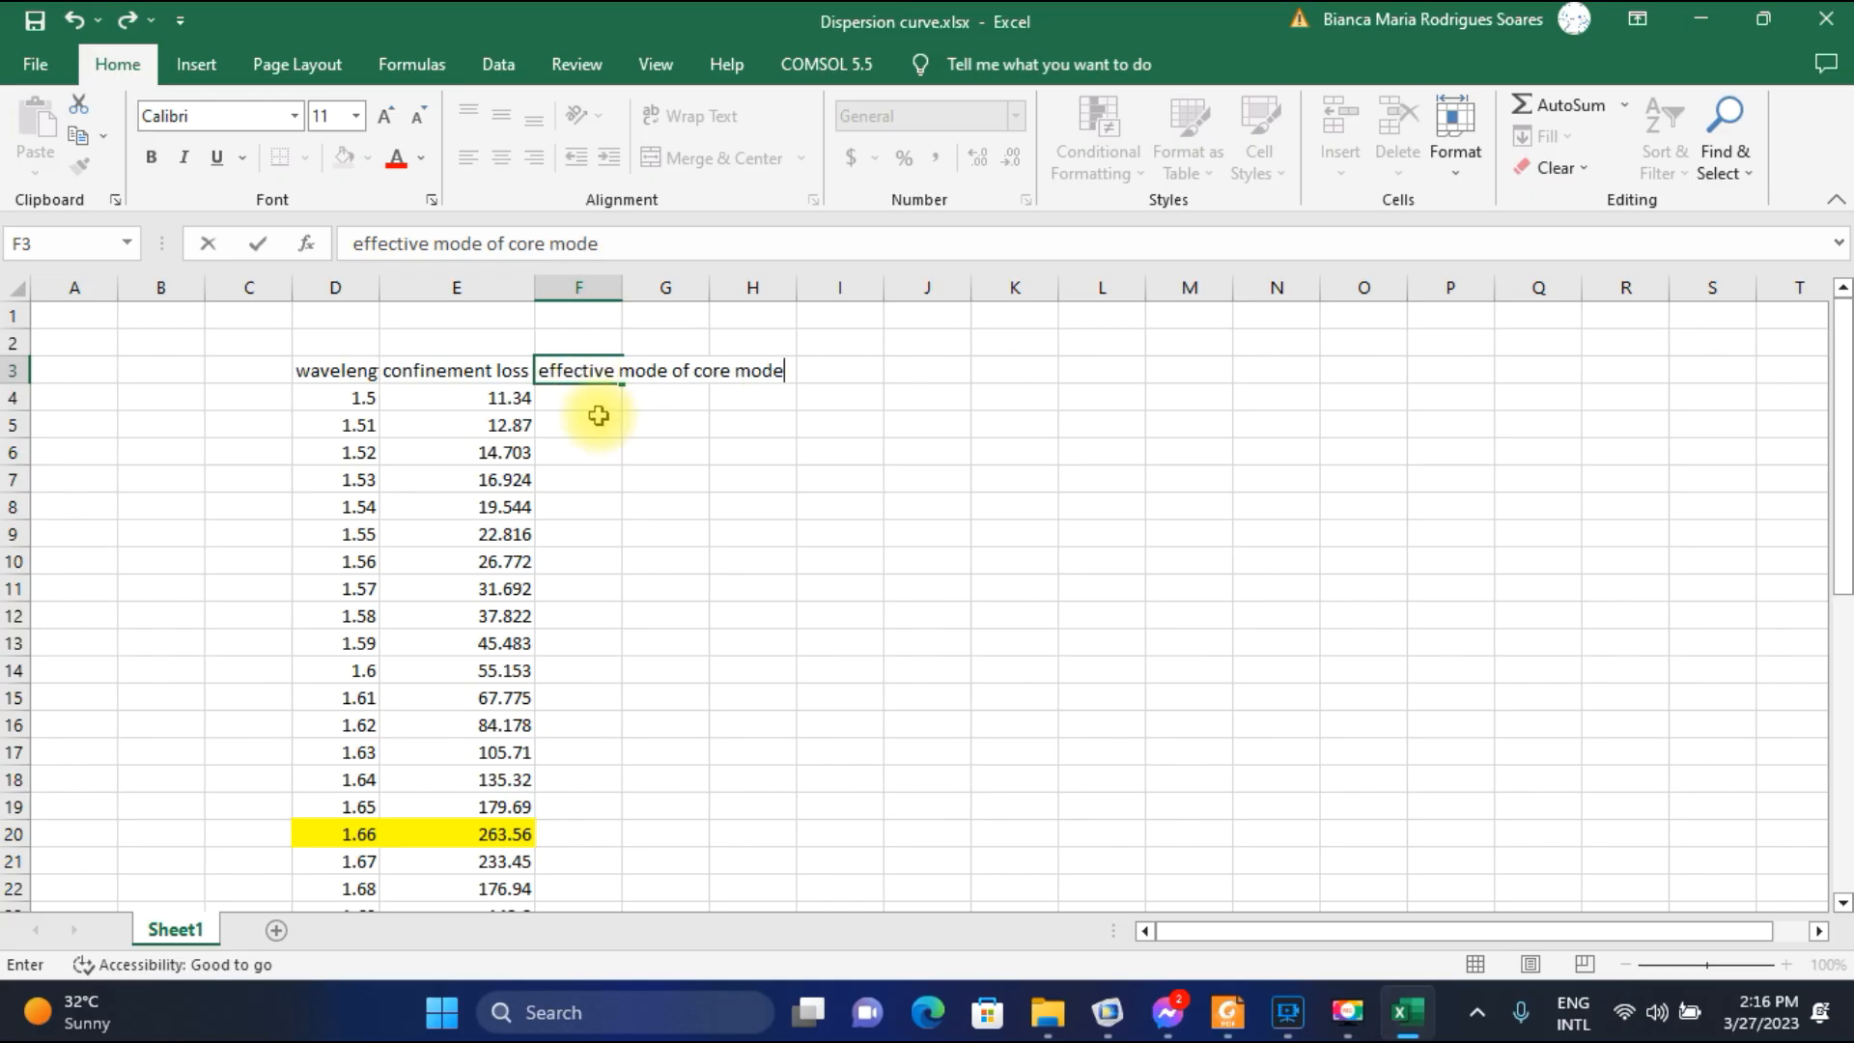
pyautogui.click(598, 393)
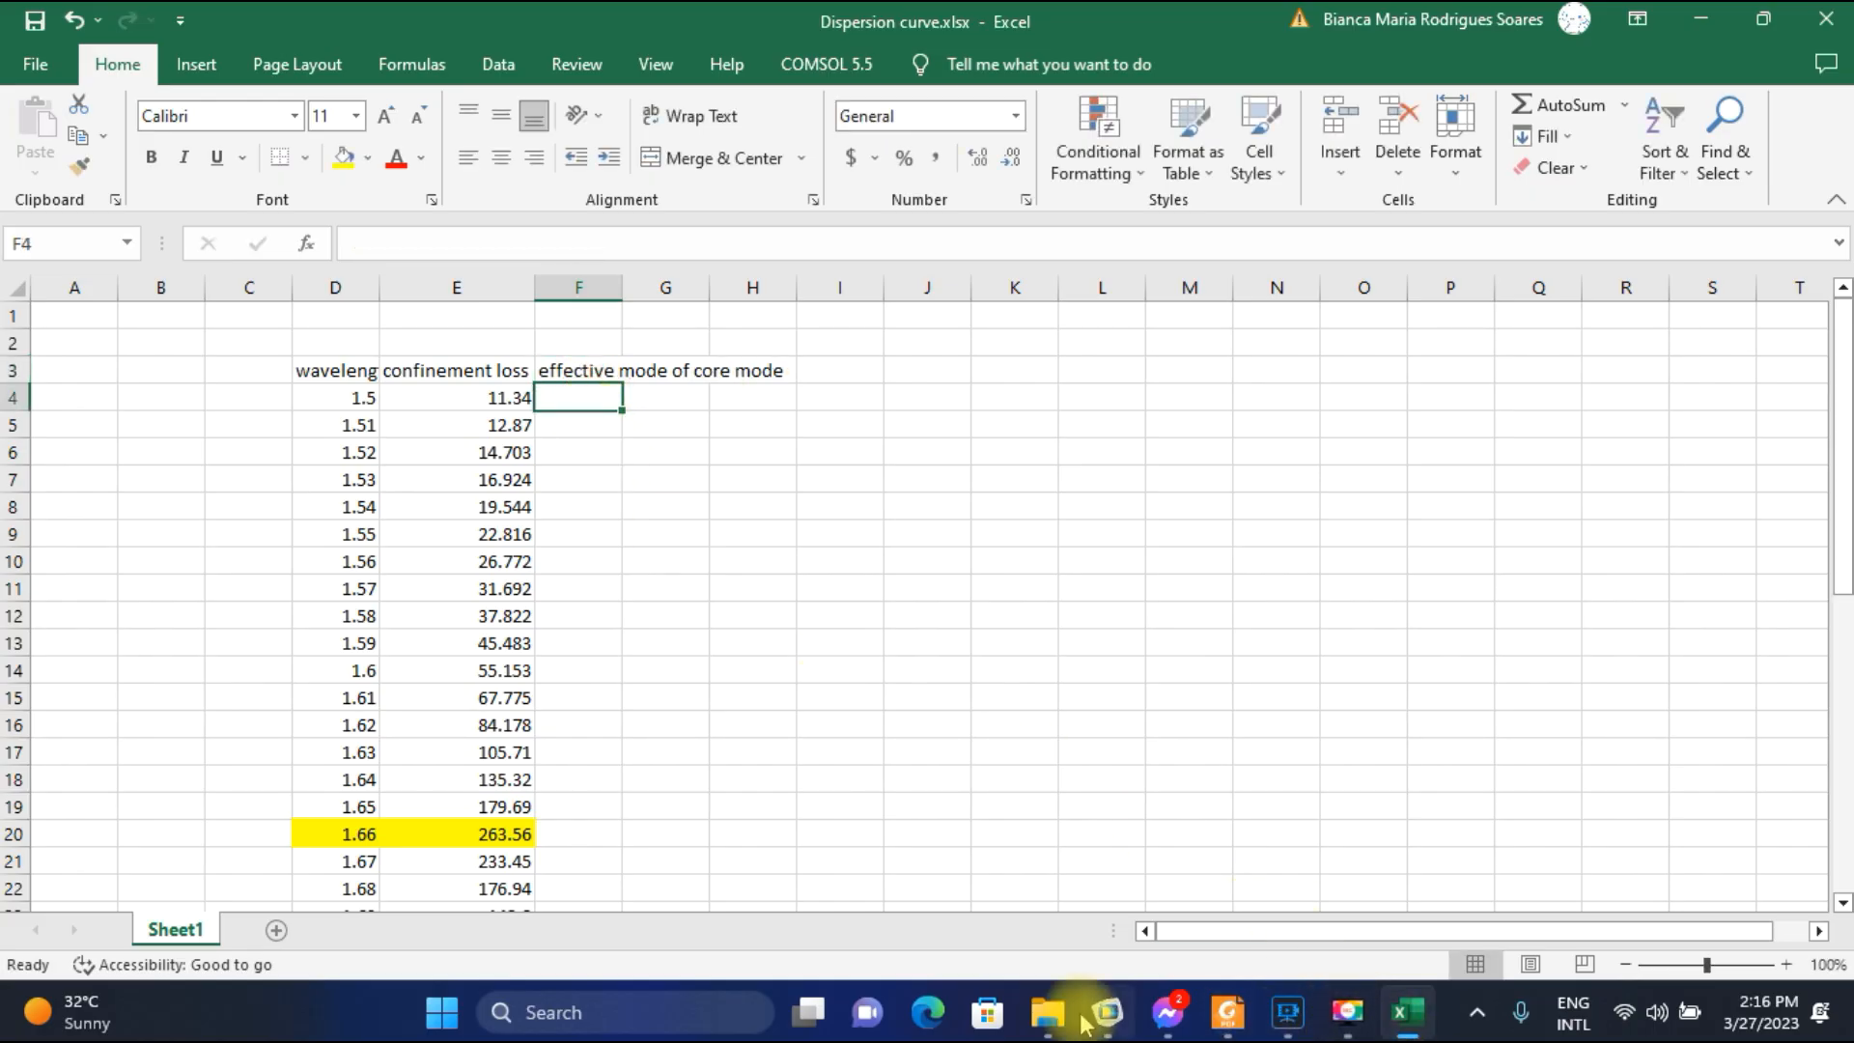
# Enter the core-mode effective index 1.4358 in F4 for the 1.5 wavelength.
pyautogui.moveTo(1107, 1013)
pyautogui.moveTo(1139, 832)
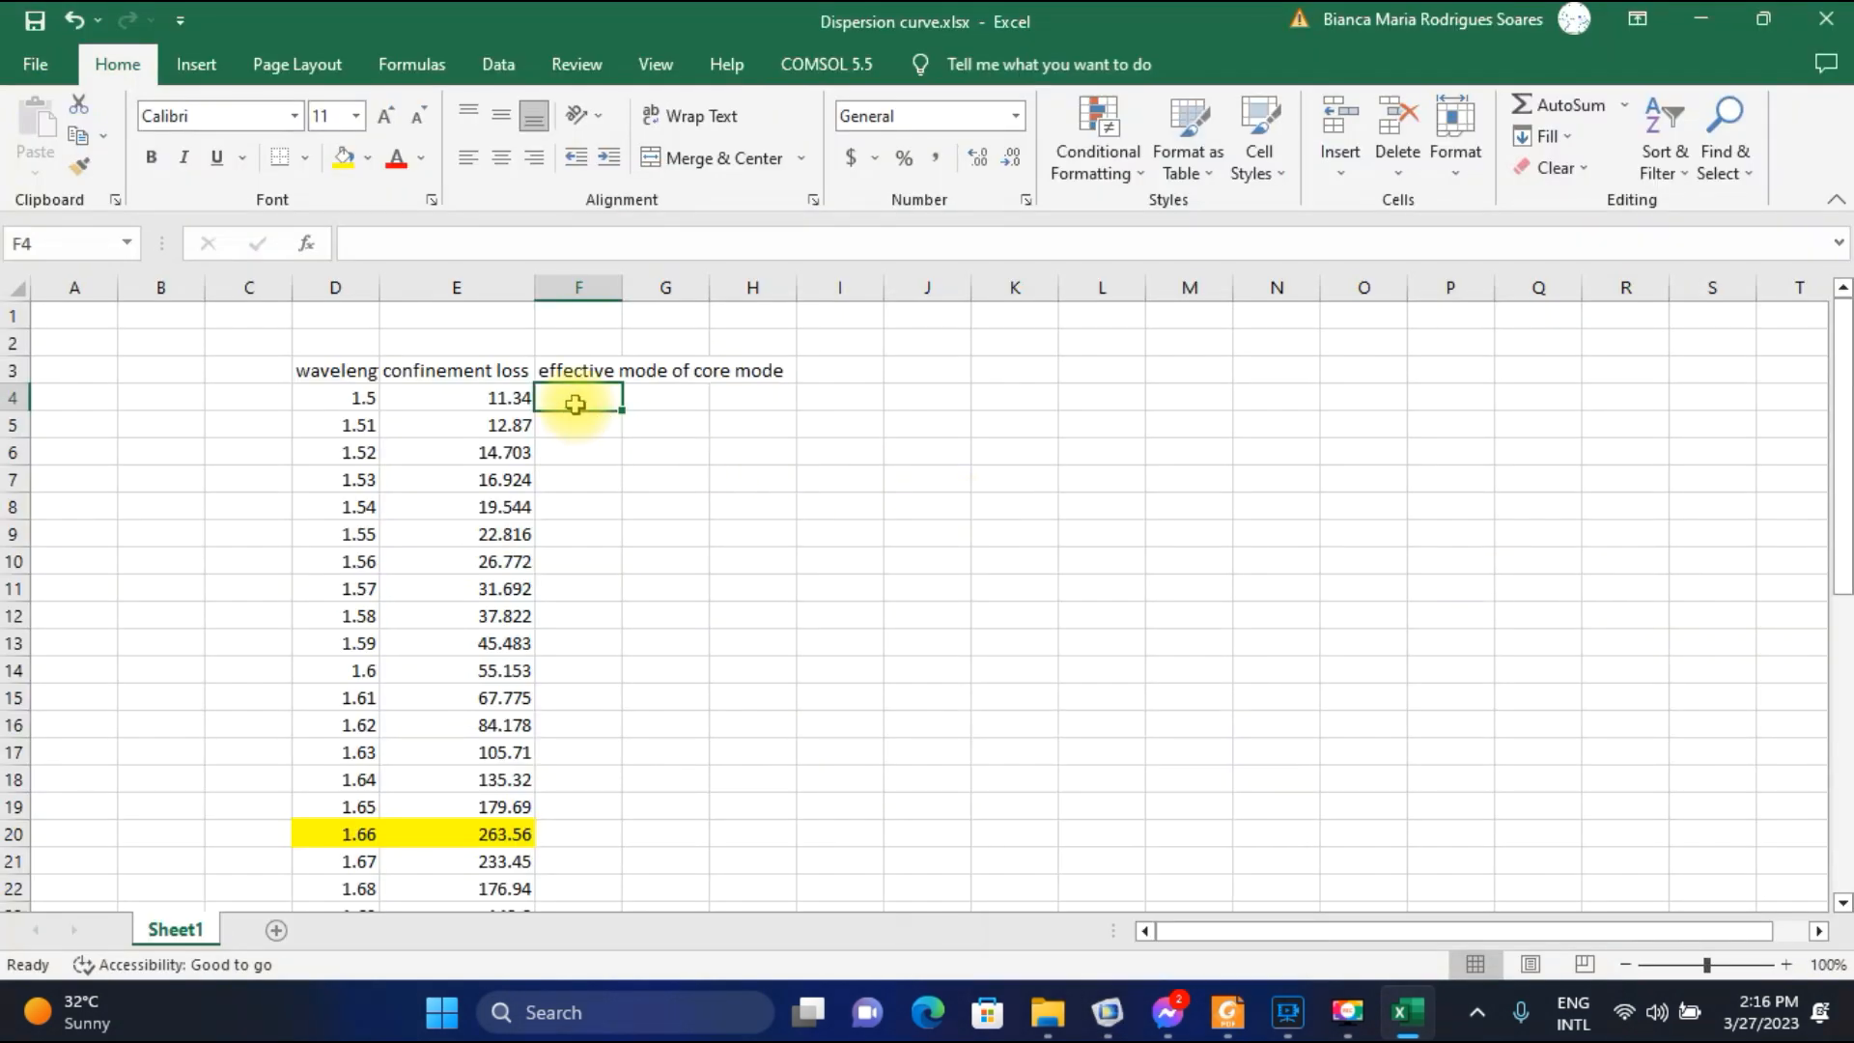
pyautogui.write('1.4358')
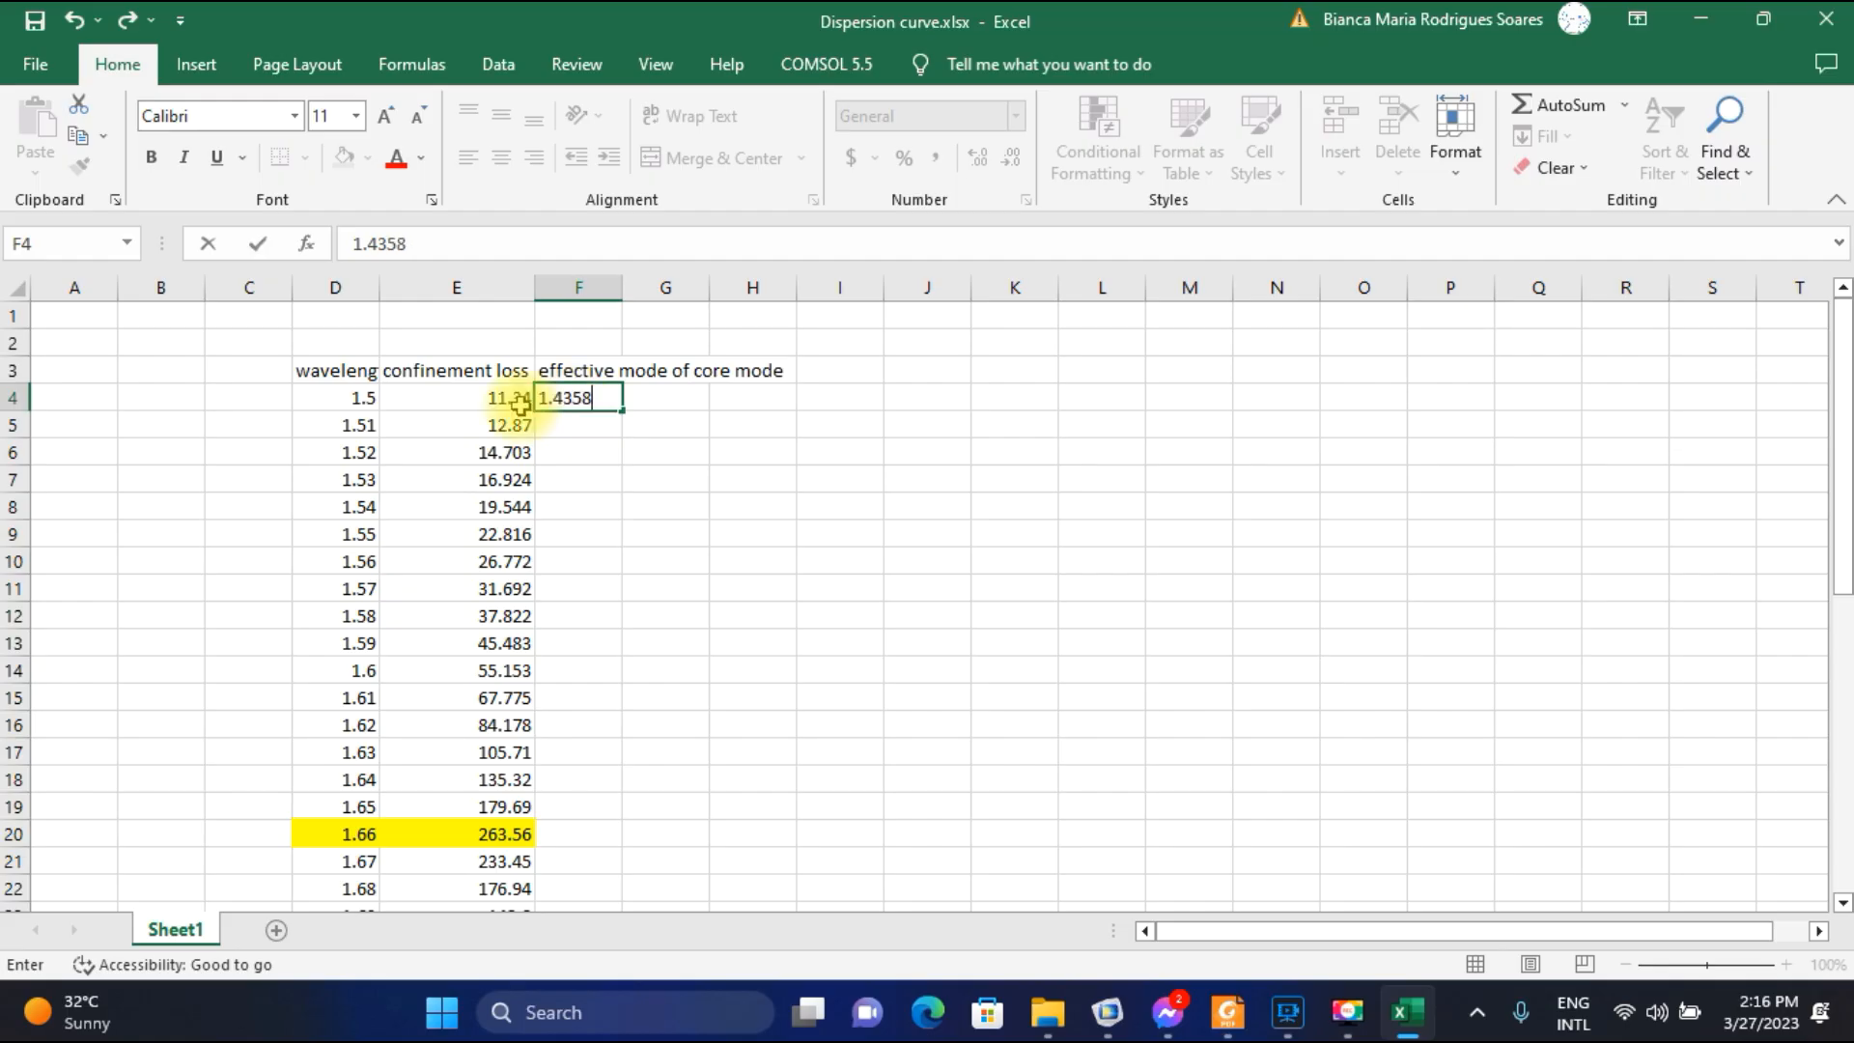
pyautogui.press('Return')
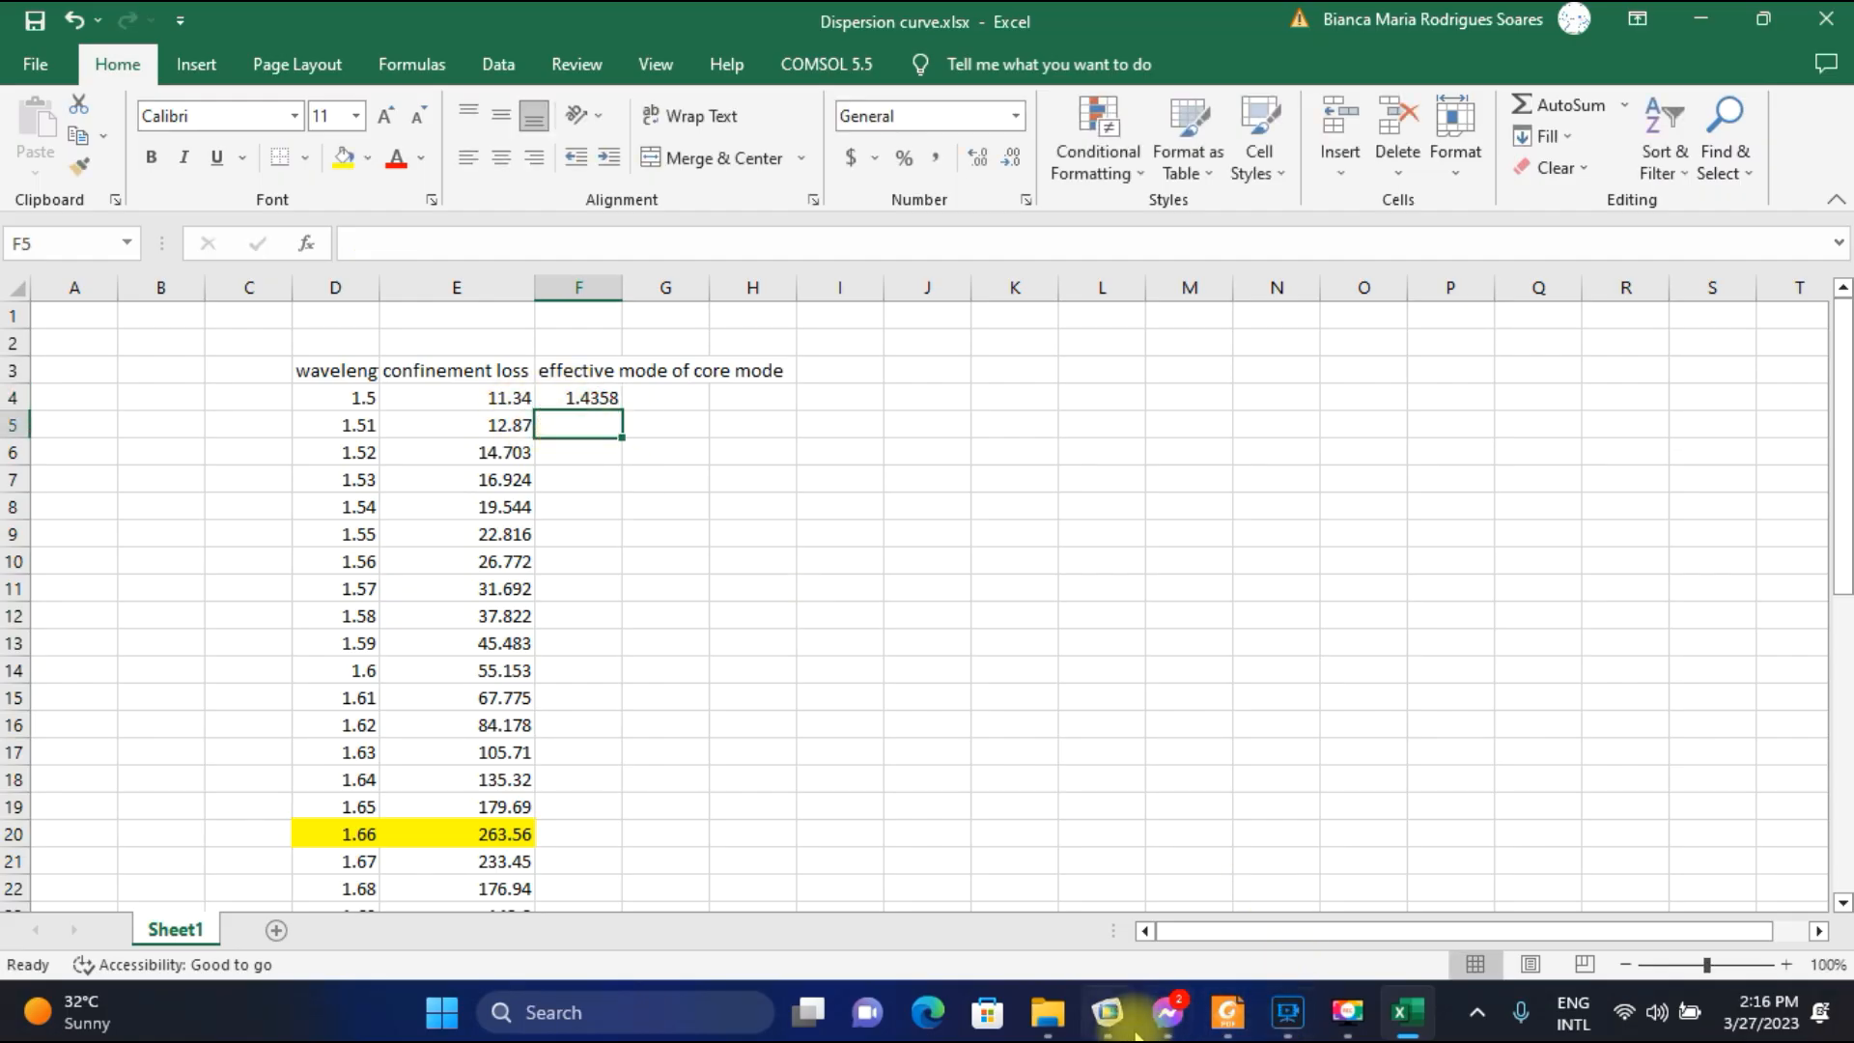
# Switch to COMSOL and plot the electric field for parameter value 1.51E-6 at effective mode index 1.4356.
pyautogui.click(1107, 1011)
pyautogui.click(736, 453)
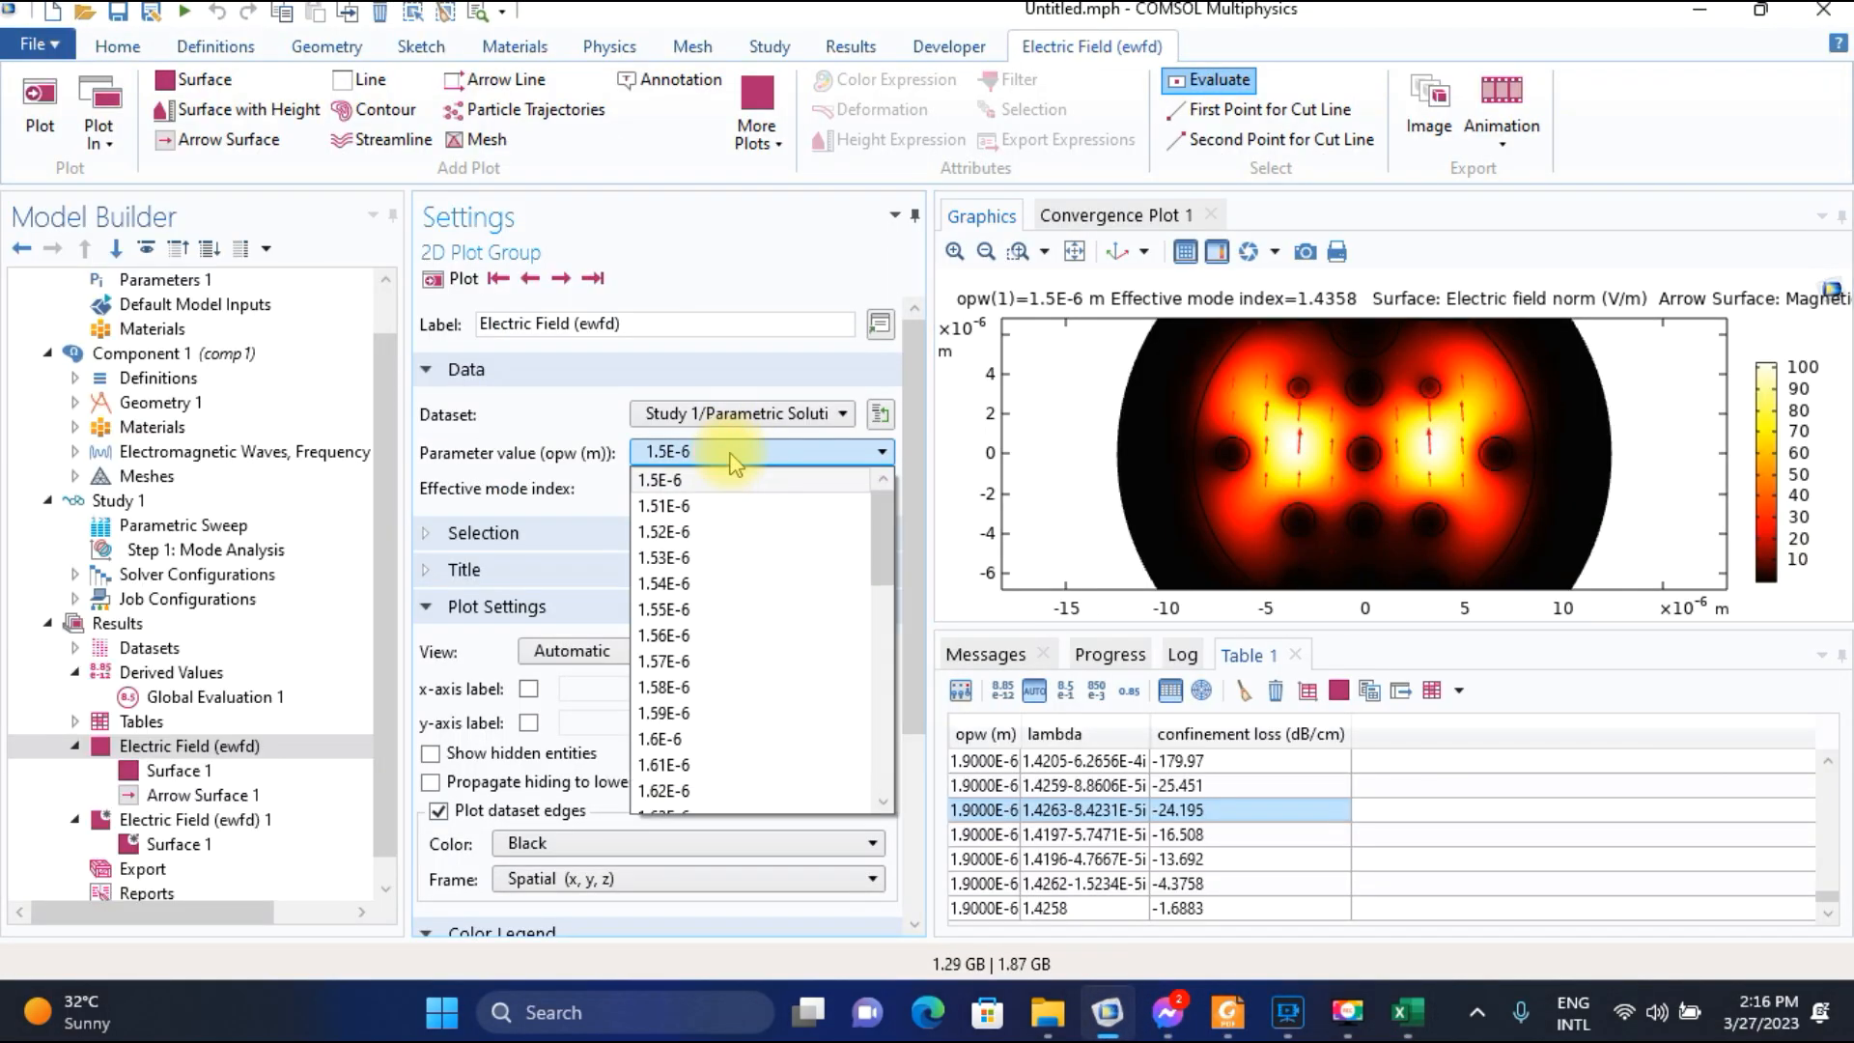
pyautogui.click(694, 505)
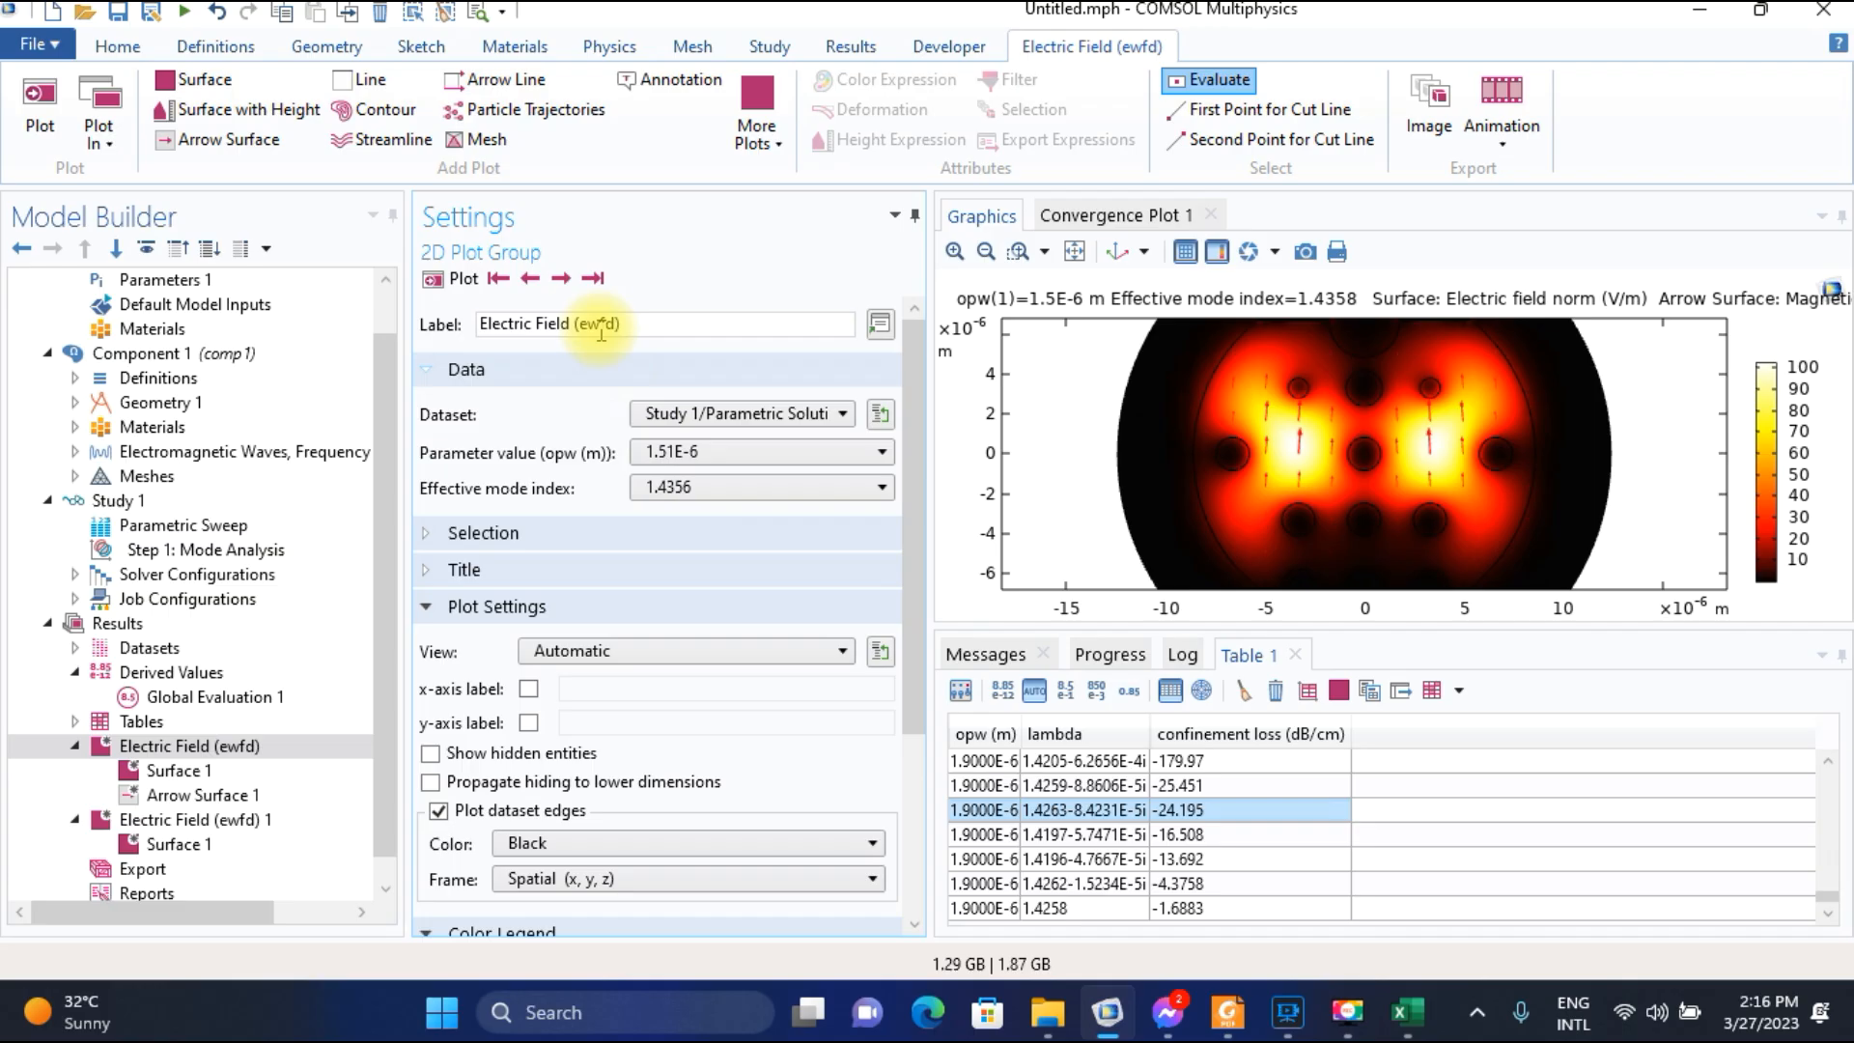
pyautogui.click(564, 282)
pyautogui.click(529, 279)
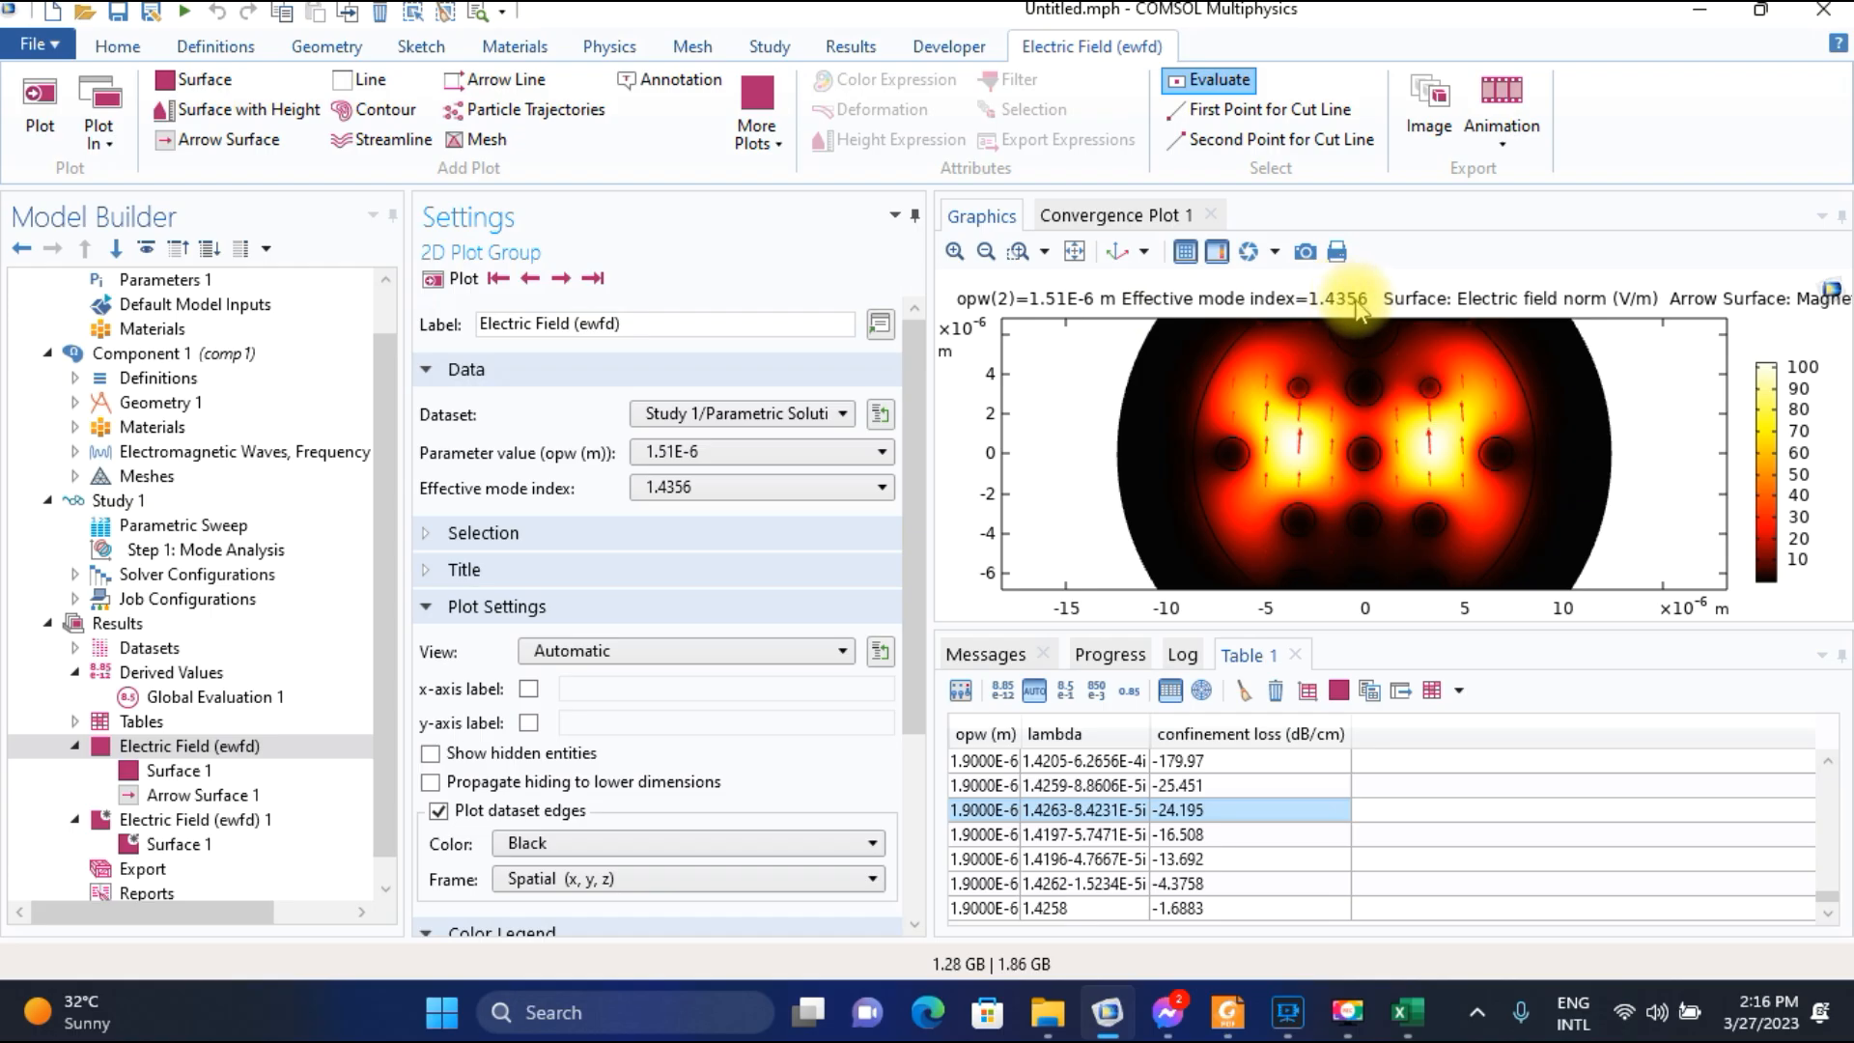
# Switch to Excel and enter 1.4356 in F5 as the core-mode index for wavelength 1.51.
pyautogui.click(1404, 1010)
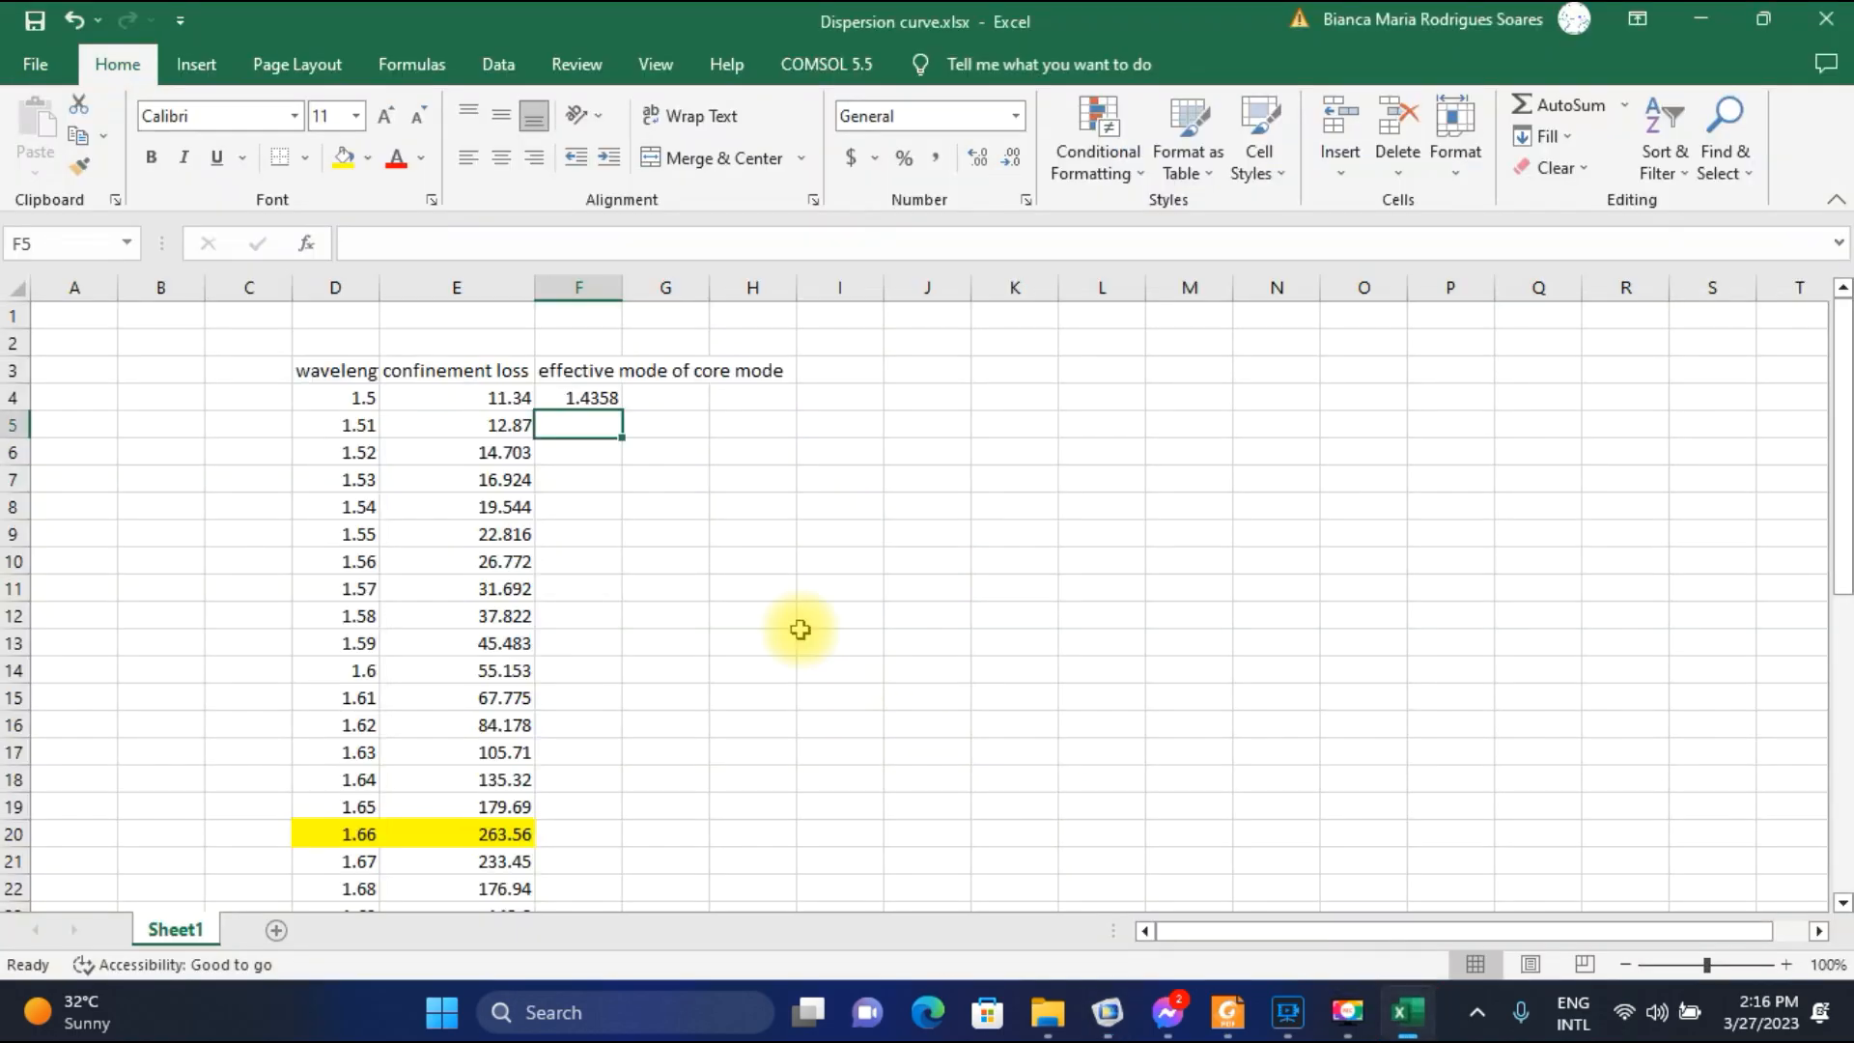
pyautogui.write('1.4356')
pyautogui.press('Return')
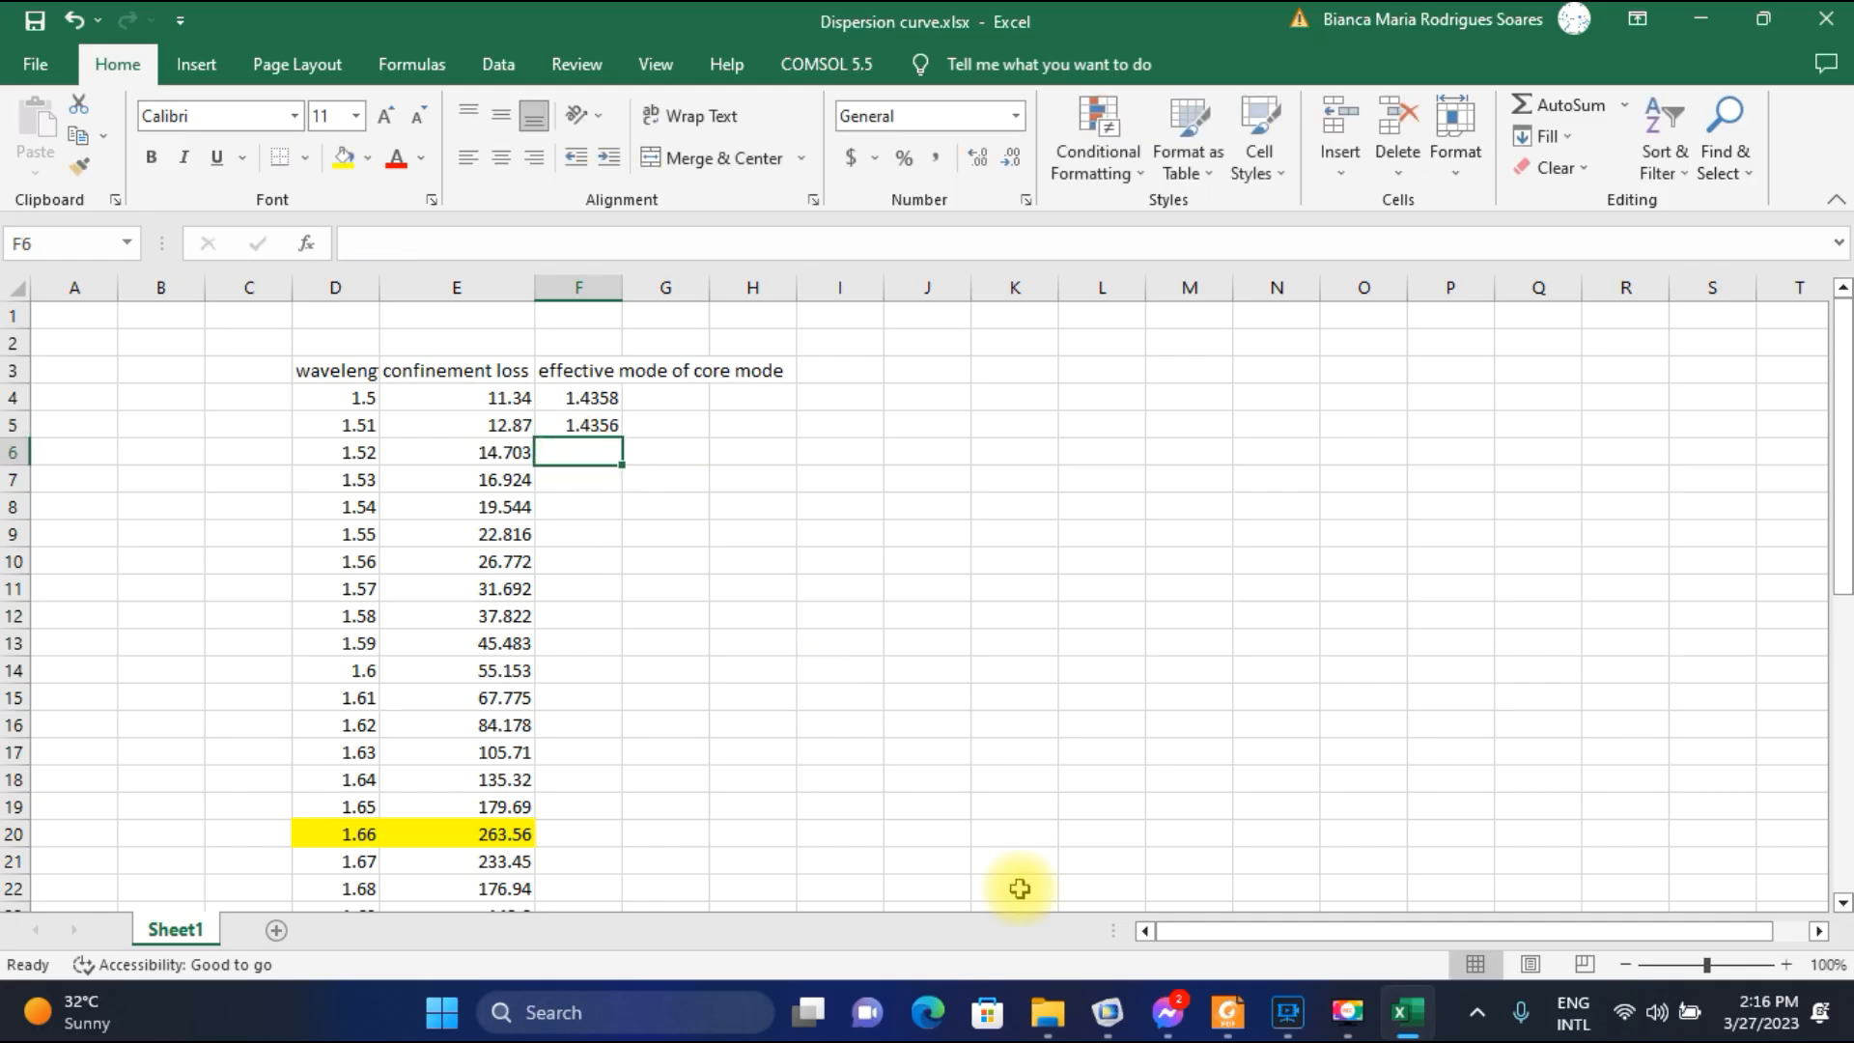
# Switch to COMSOL and plot the electric field for parameter value 1.52E-6 at effective mode index 1.4353.
pyautogui.click(1115, 1019)
pyautogui.click(688, 452)
pyautogui.click(690, 503)
pyautogui.click(451, 278)
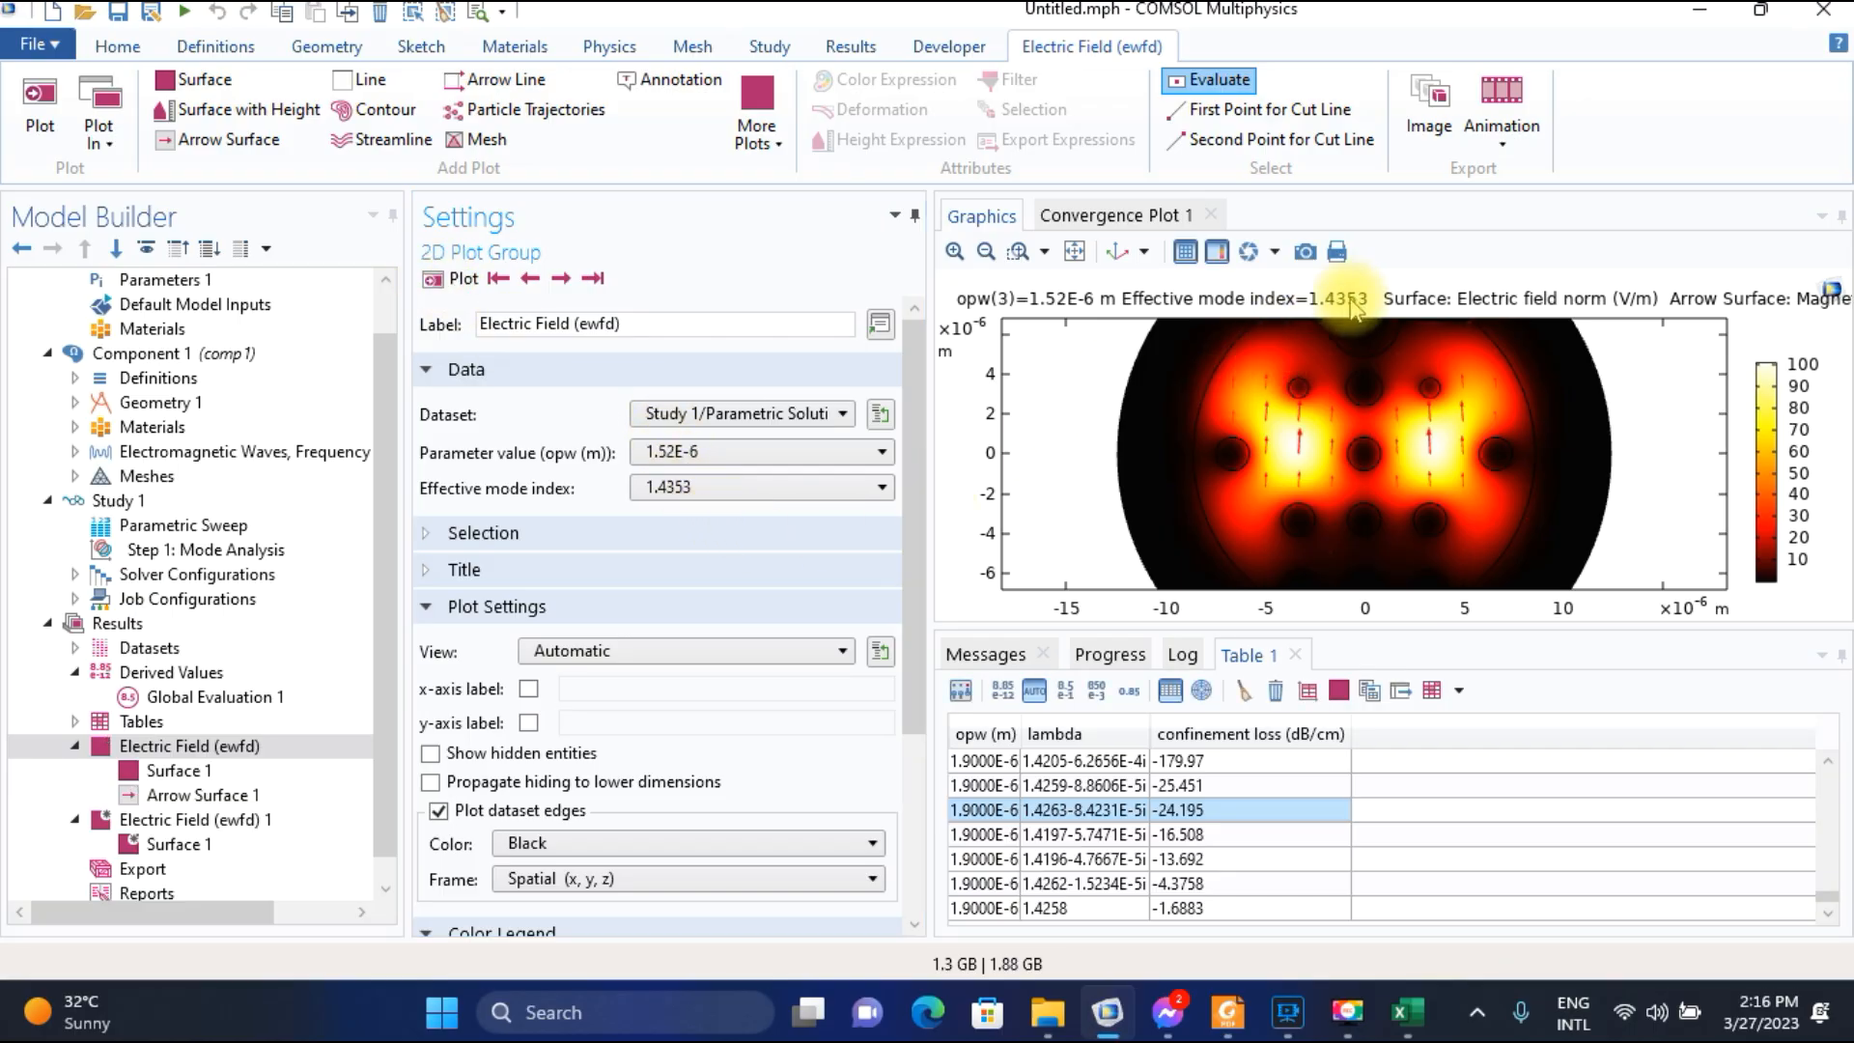
# Switch to Excel and enter 1.4353 in F6 as the core-mode index for wavelength 1.52.
pyautogui.click(1407, 1011)
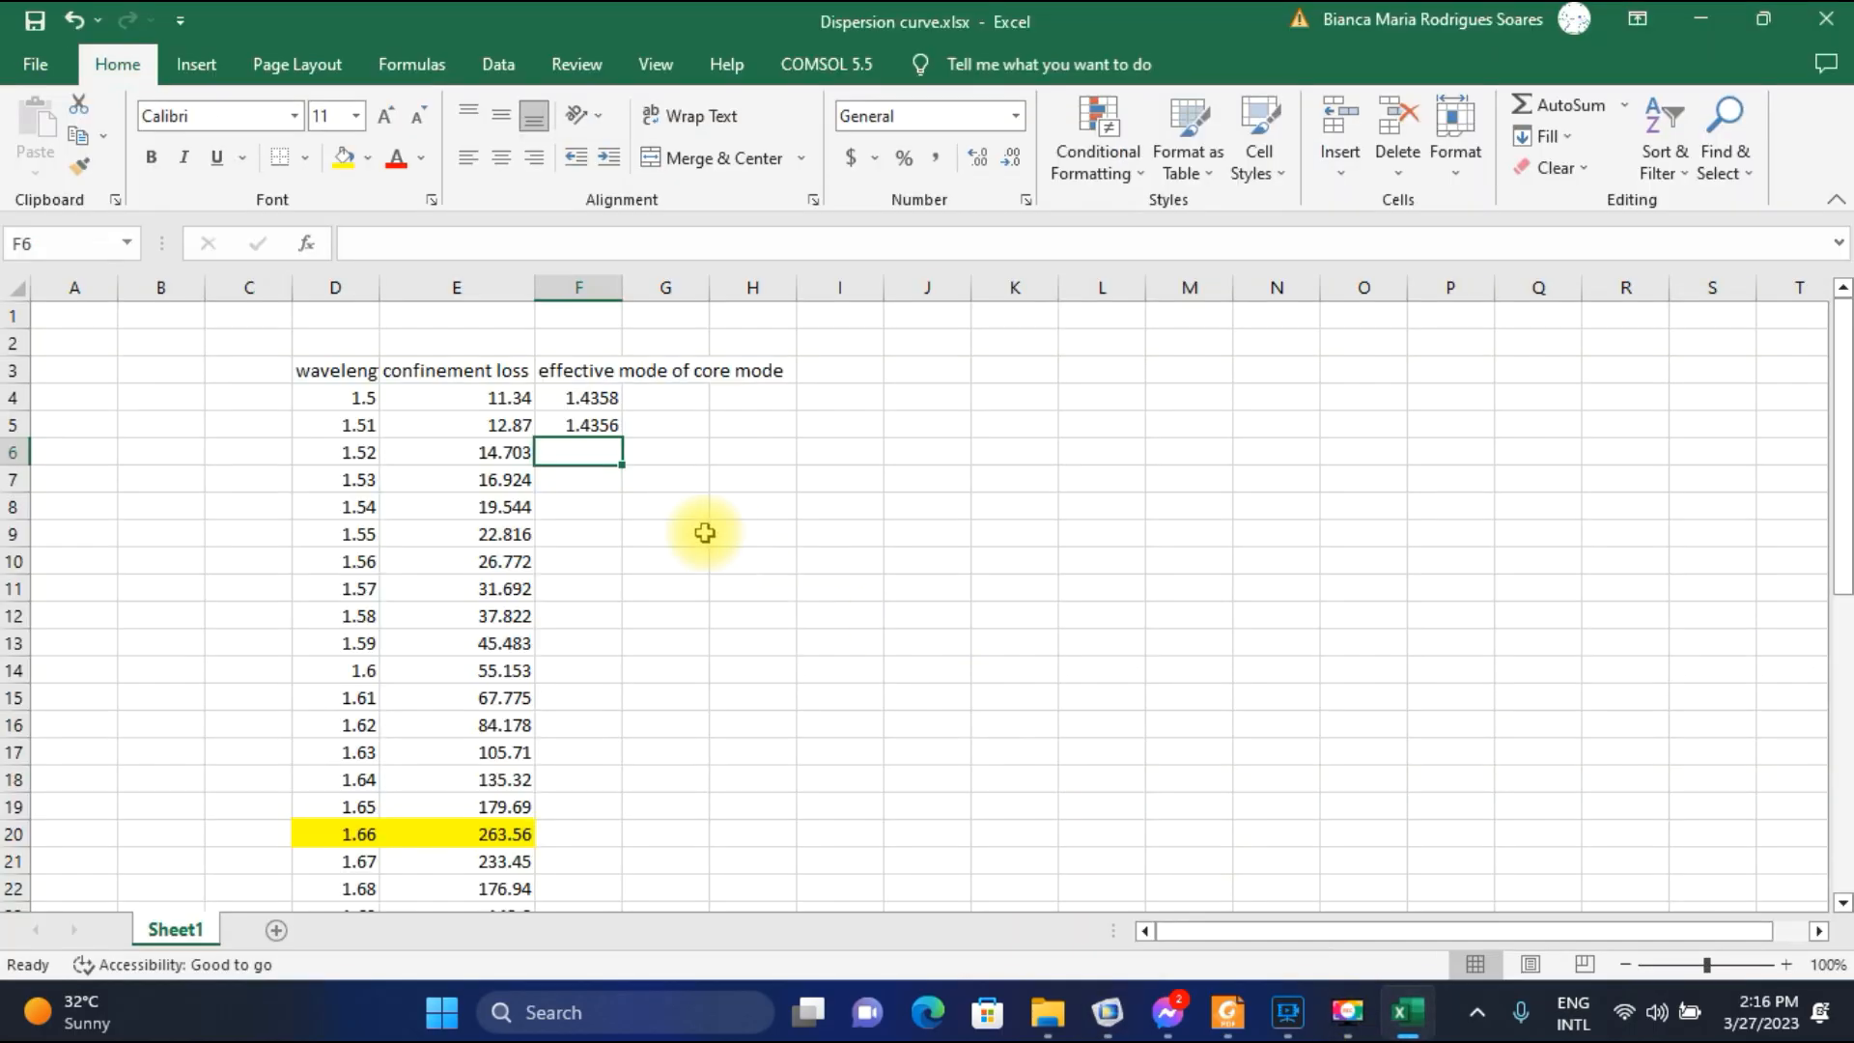
pyautogui.write('1.435')
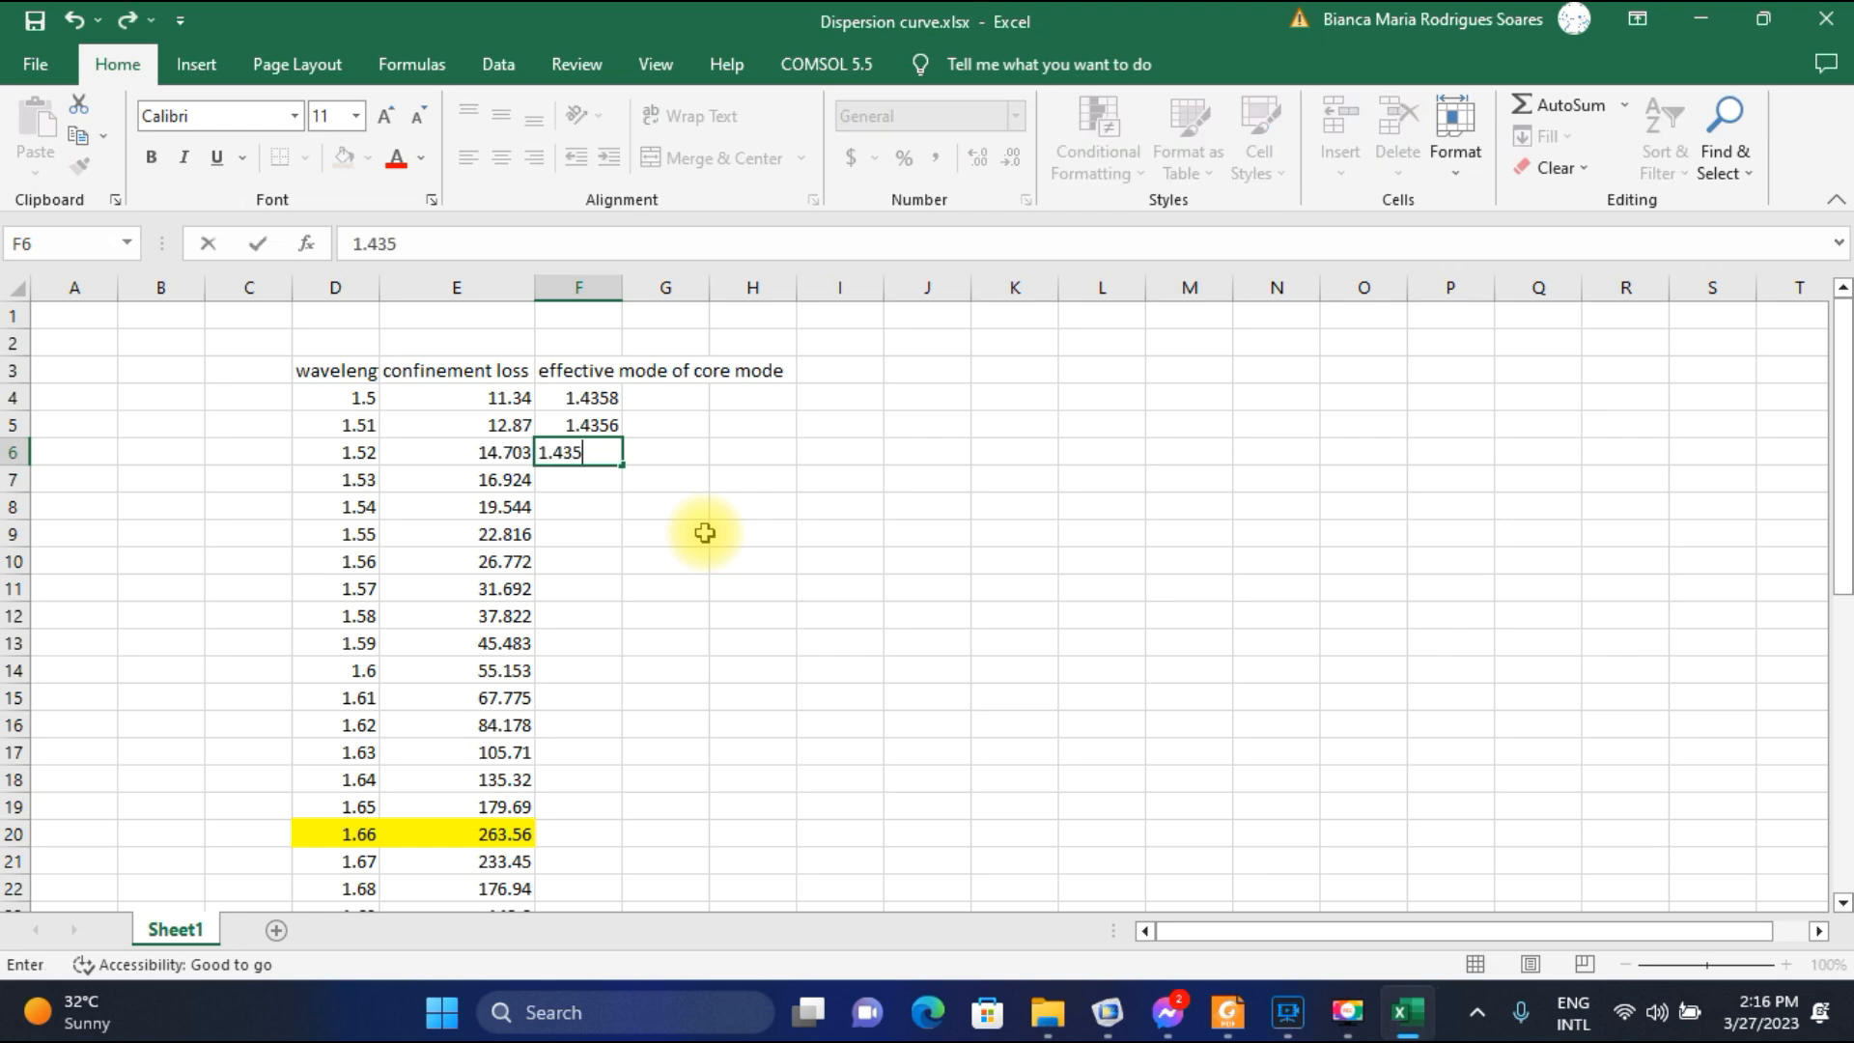
pyautogui.write('3')
pyautogui.press('Return')
# Switch to COMSOL and compare the modes adjacent to index 1.4353 at 1.52E-6, returning to that core mode.
pyautogui.click(1107, 1012)
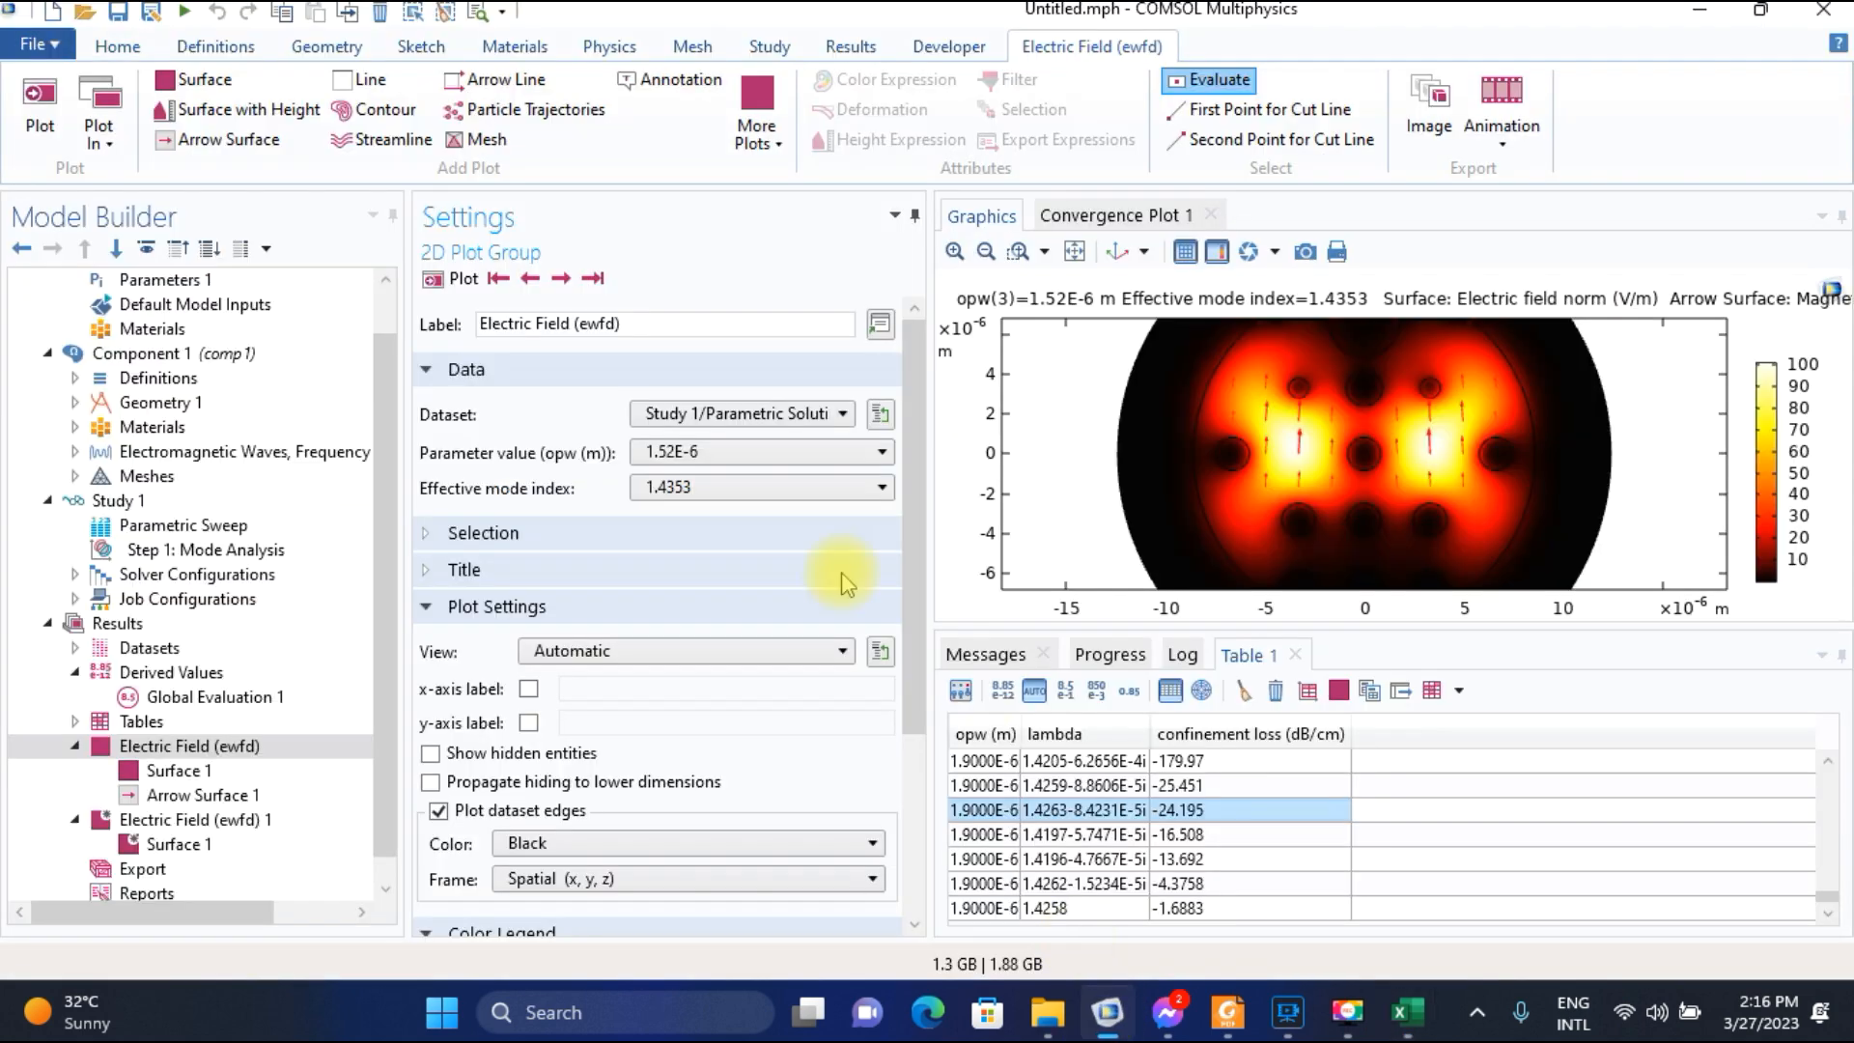
pyautogui.click(561, 279)
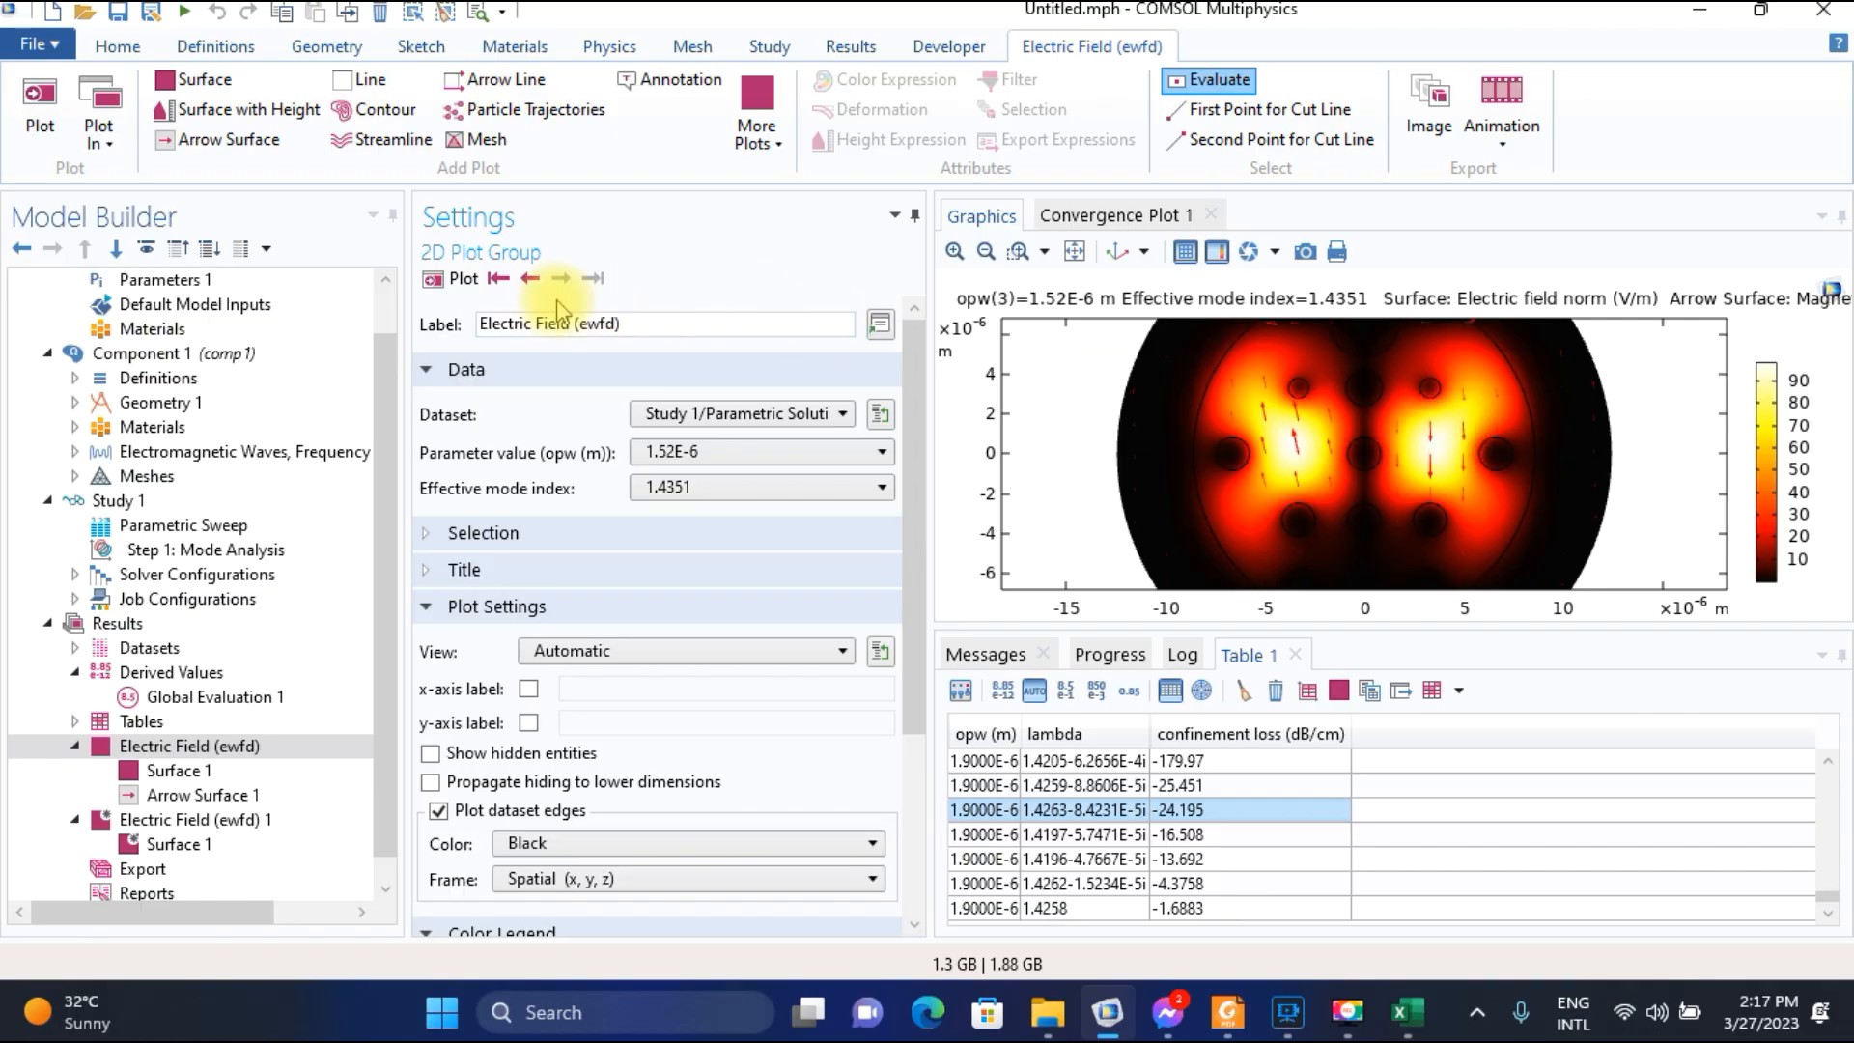
pyautogui.click(530, 280)
pyautogui.click(533, 282)
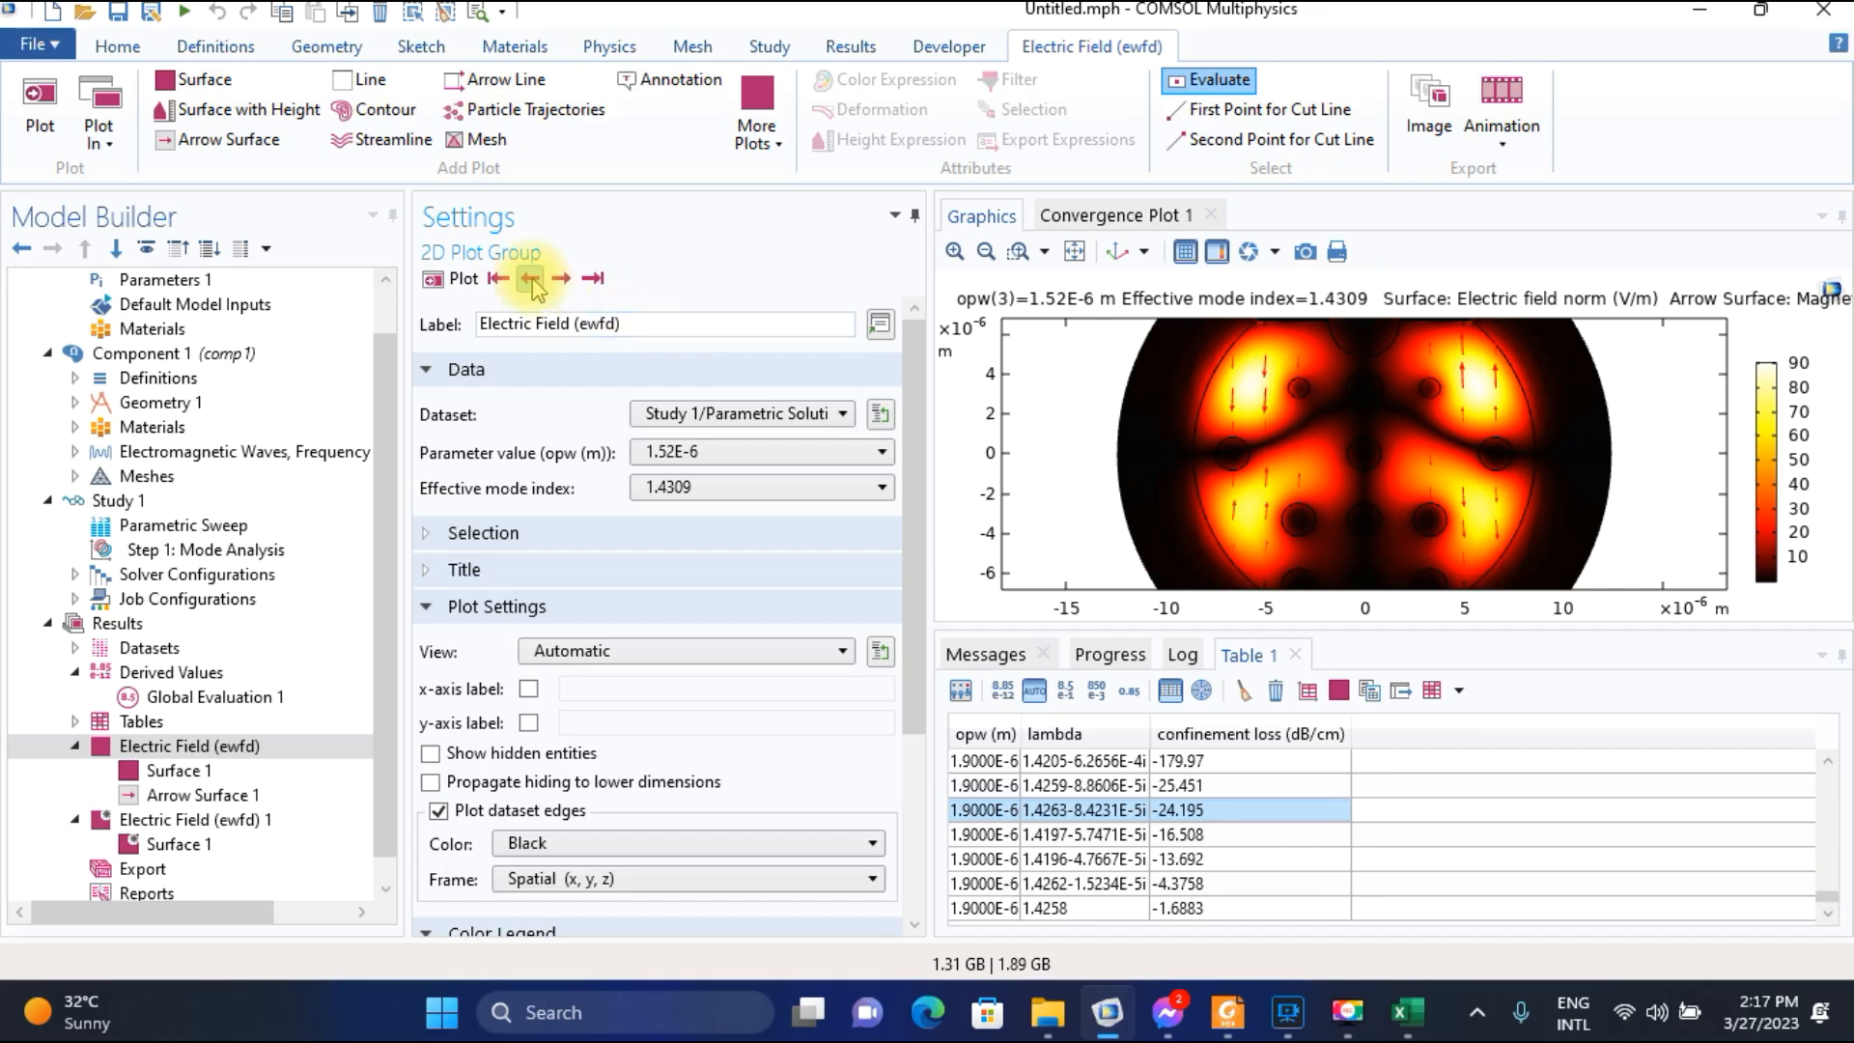
pyautogui.click(573, 281)
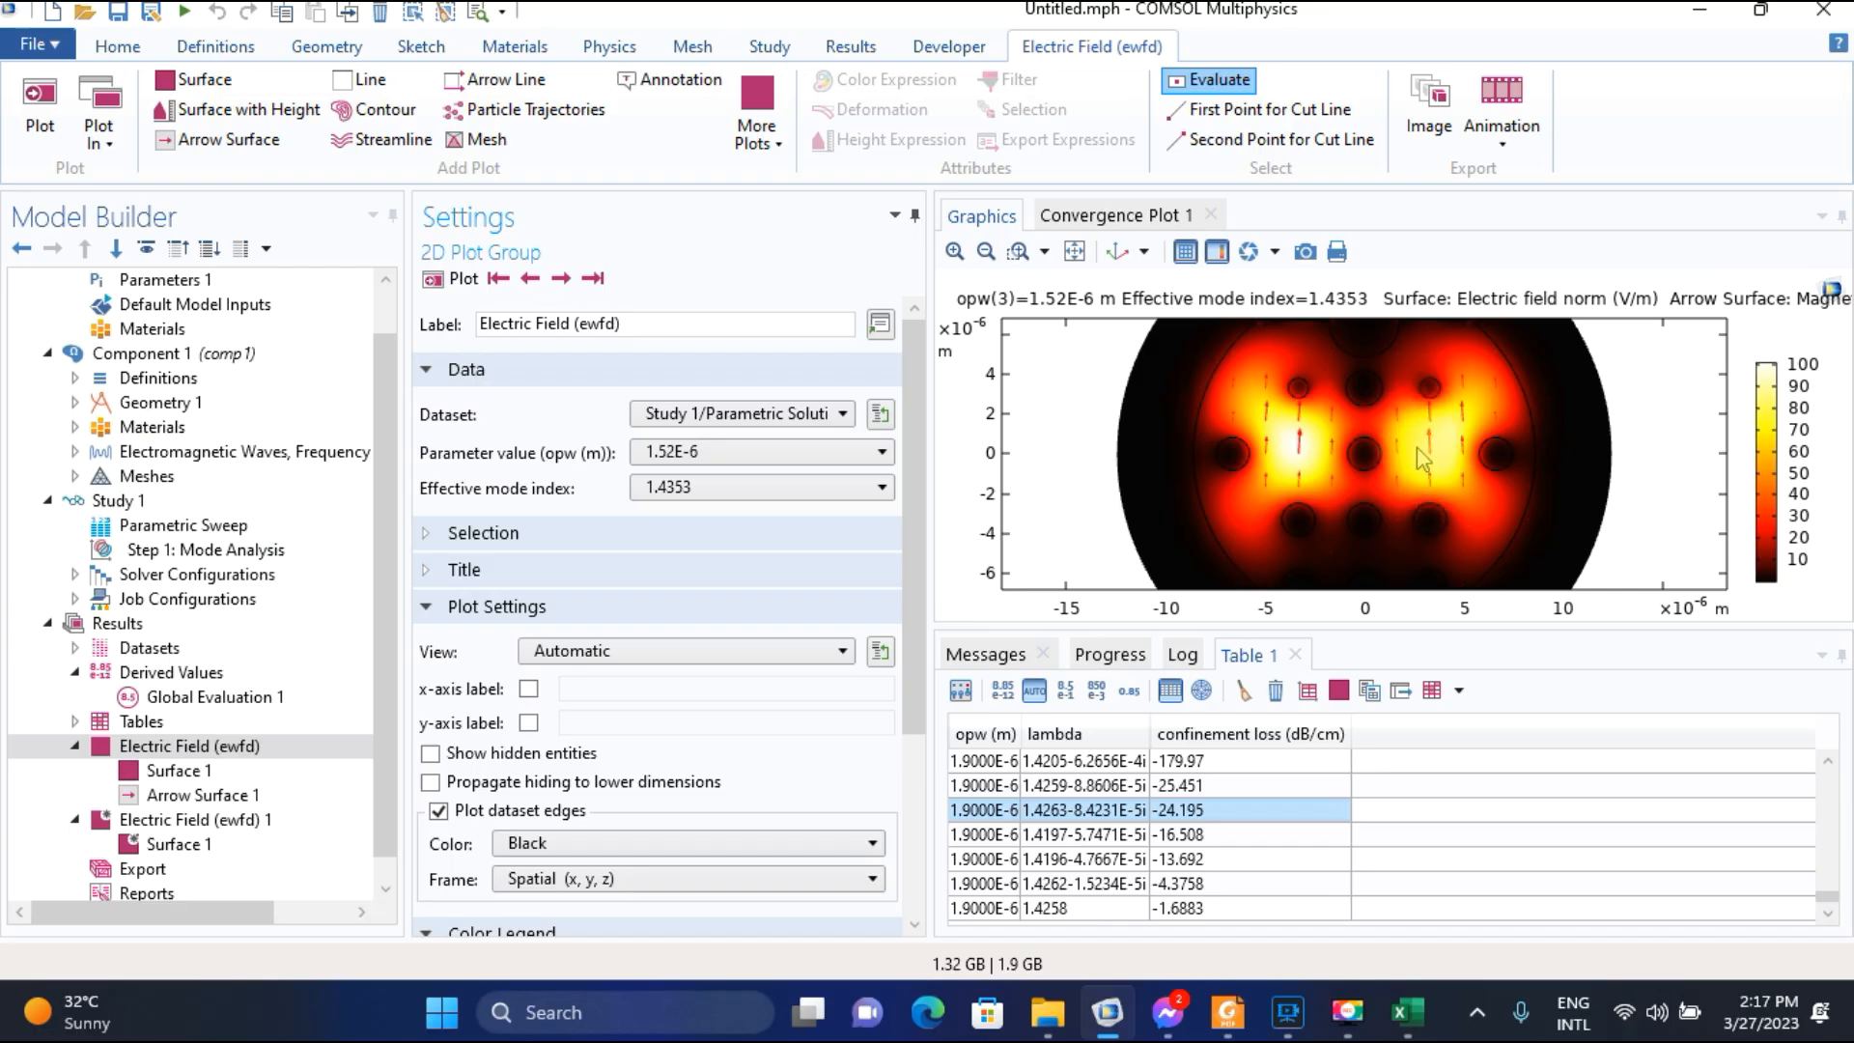
# Plot the electric field for parameter value 1.53E-6 at effective mode index 1.4351.
pyautogui.click(632, 453)
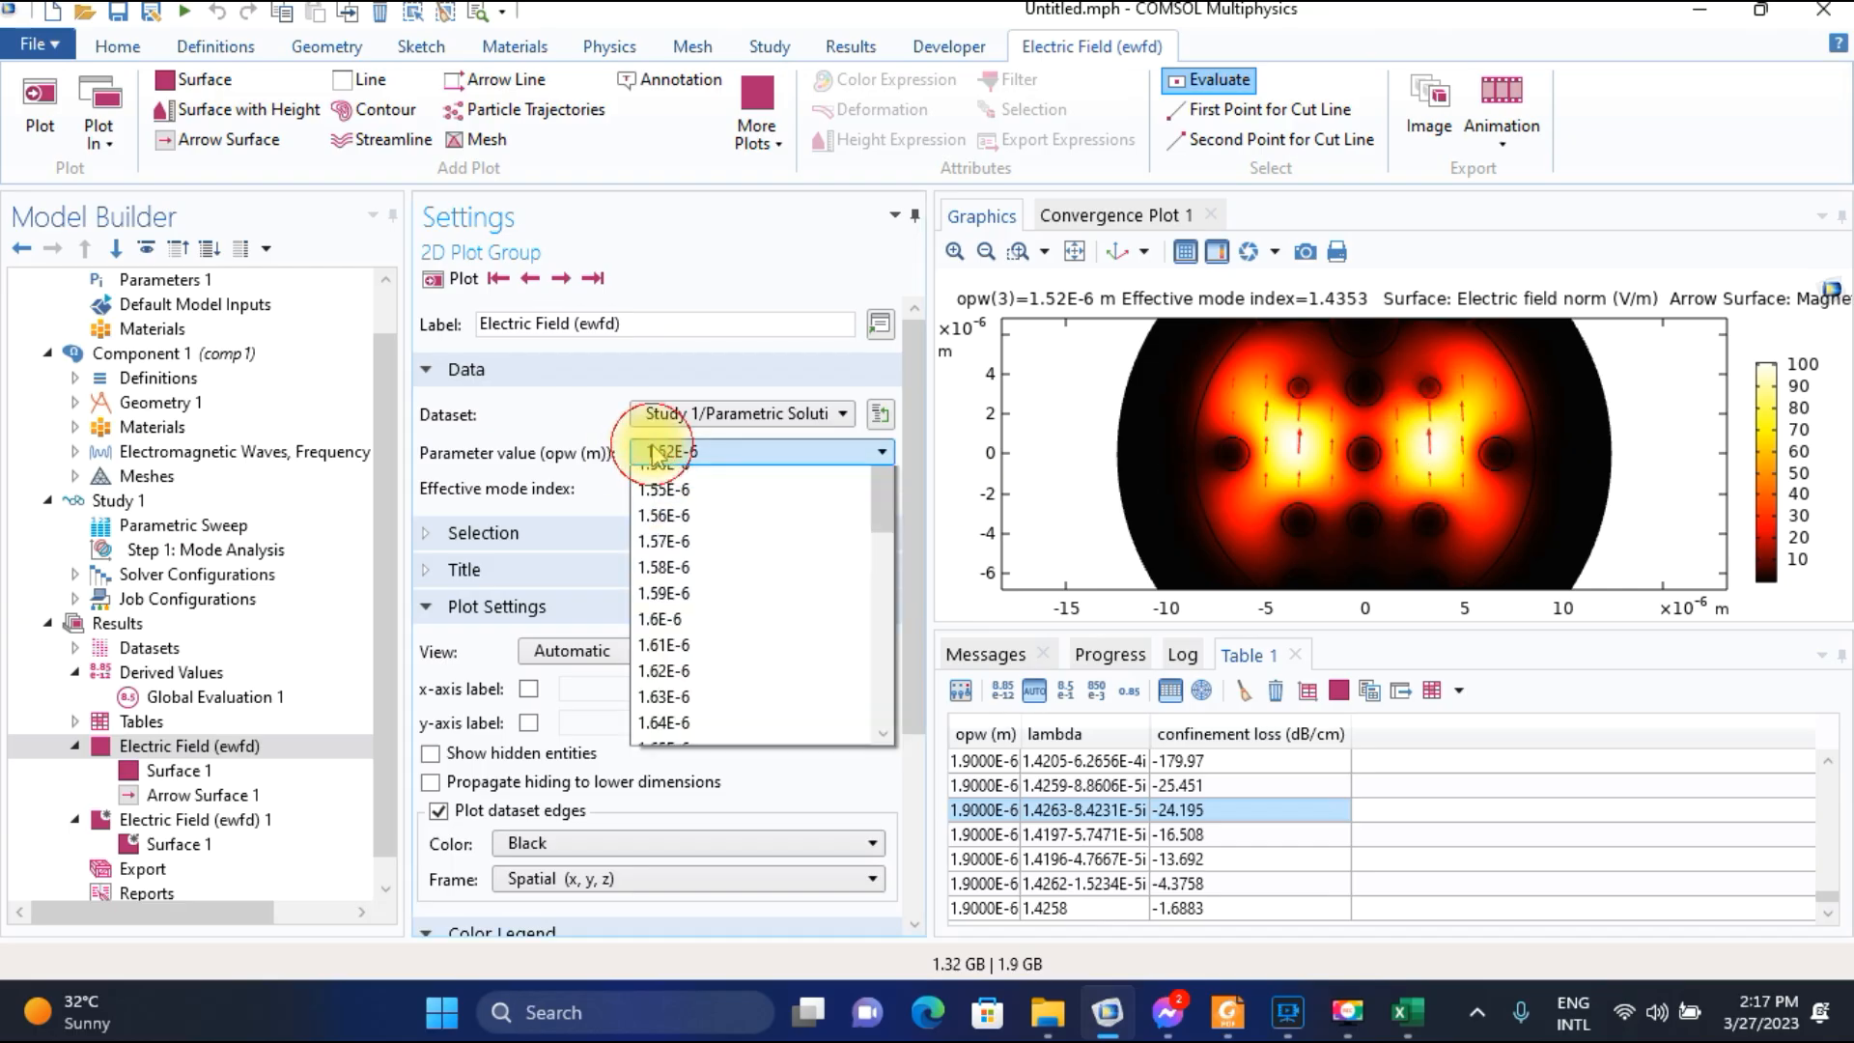
pyautogui.click(666, 500)
pyautogui.click(452, 280)
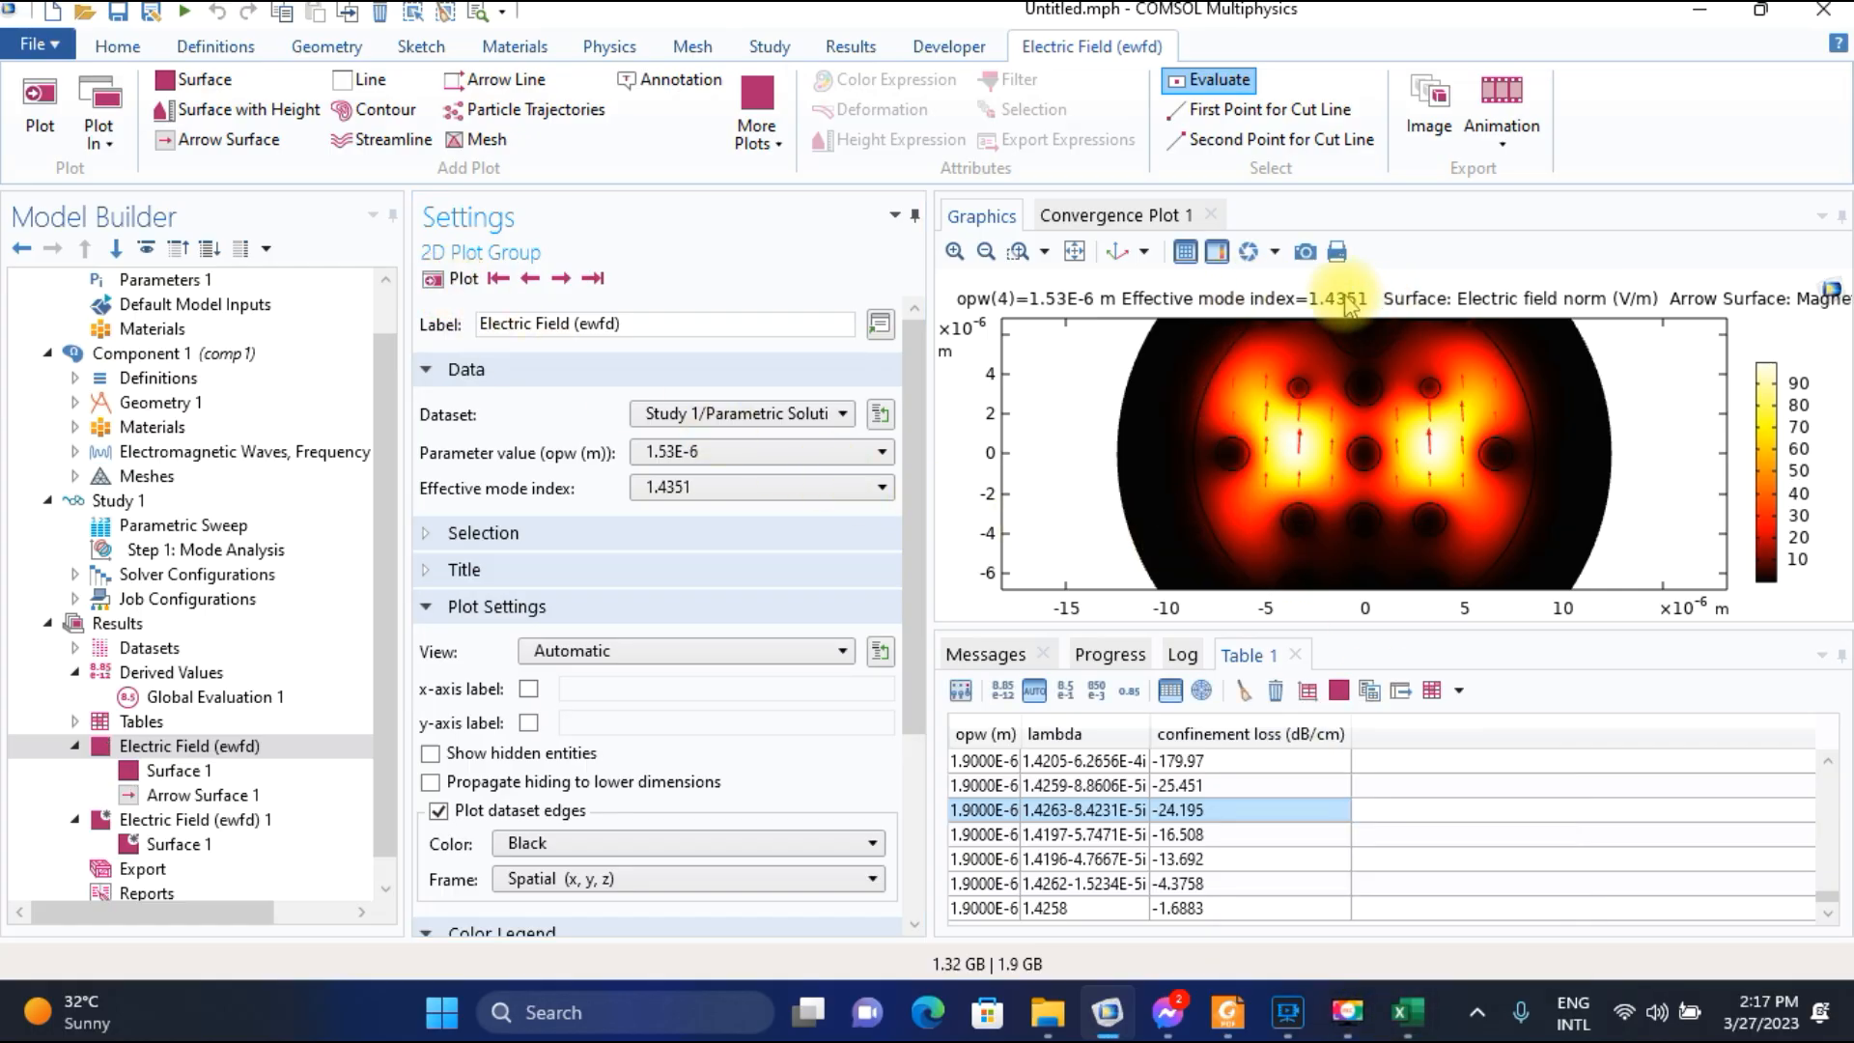
# Switch to Excel and enter 1.4351 in F7 as the core-mode index for wavelength 1.53.
pyautogui.click(1406, 1012)
pyautogui.write('1.4351')
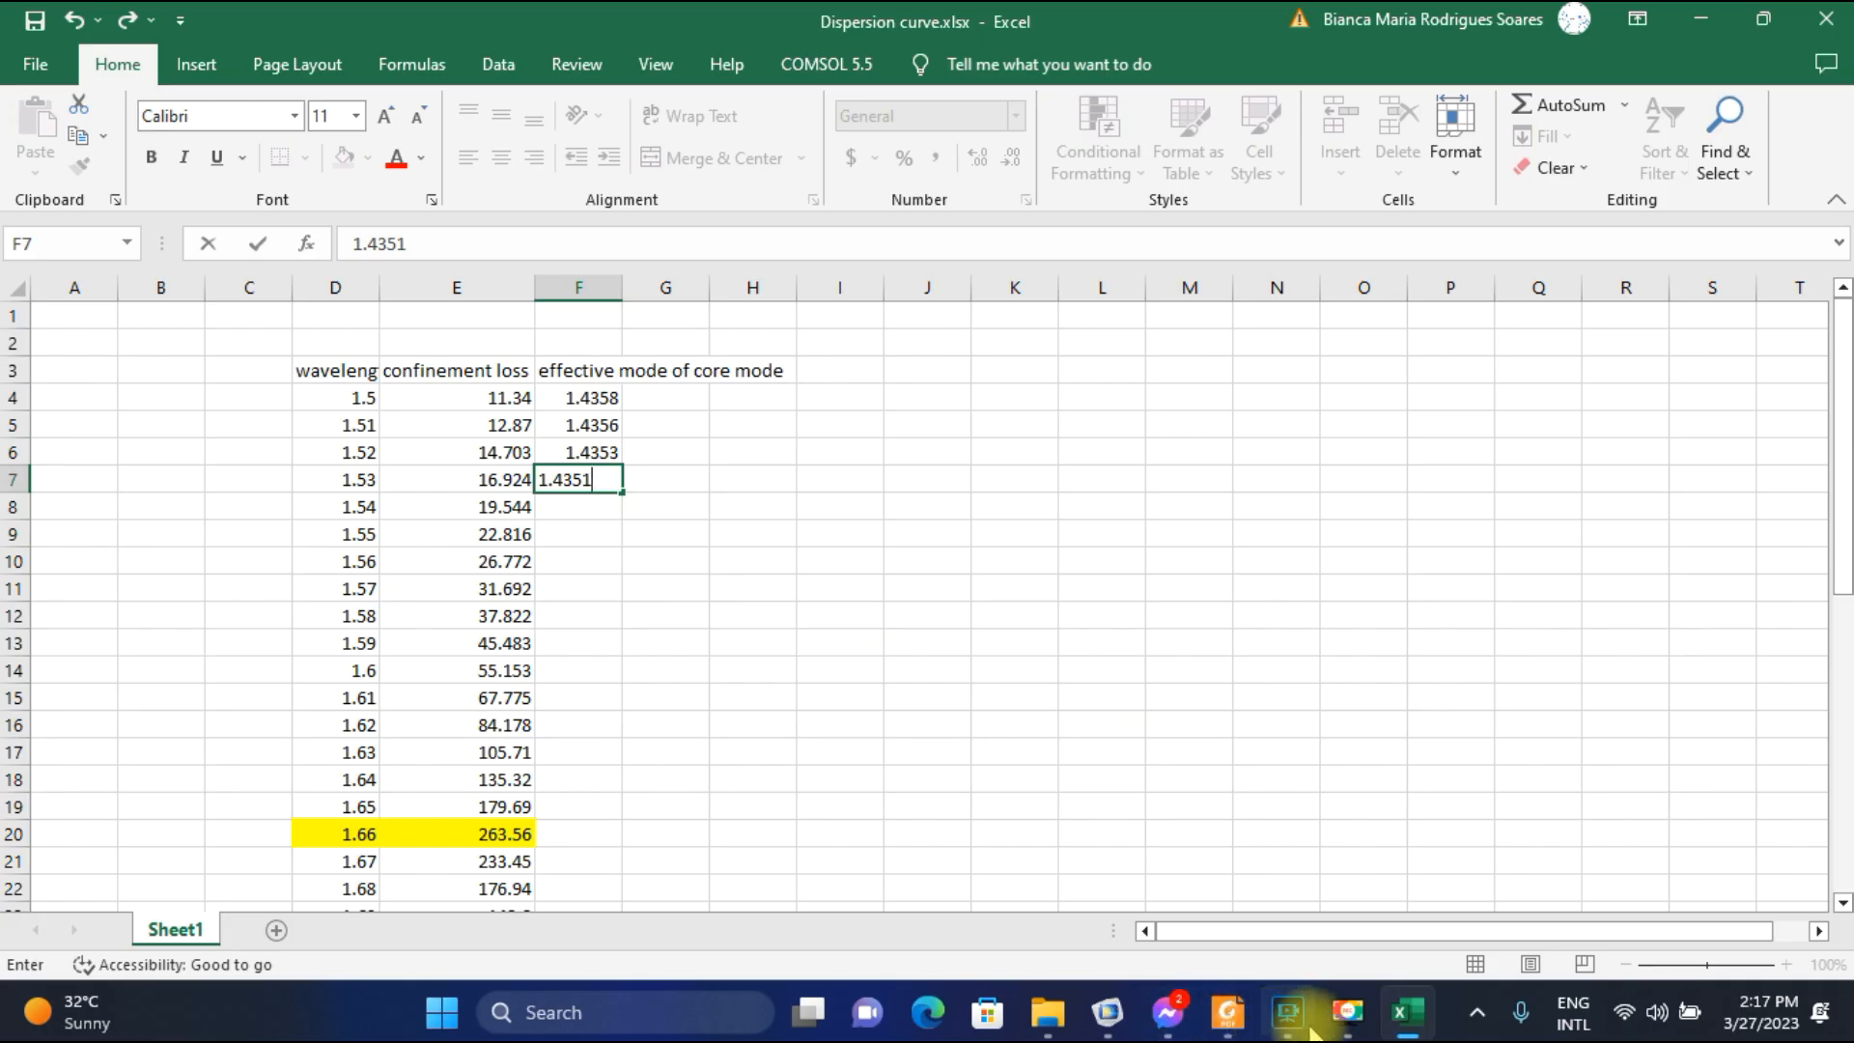
pyautogui.click(1348, 1031)
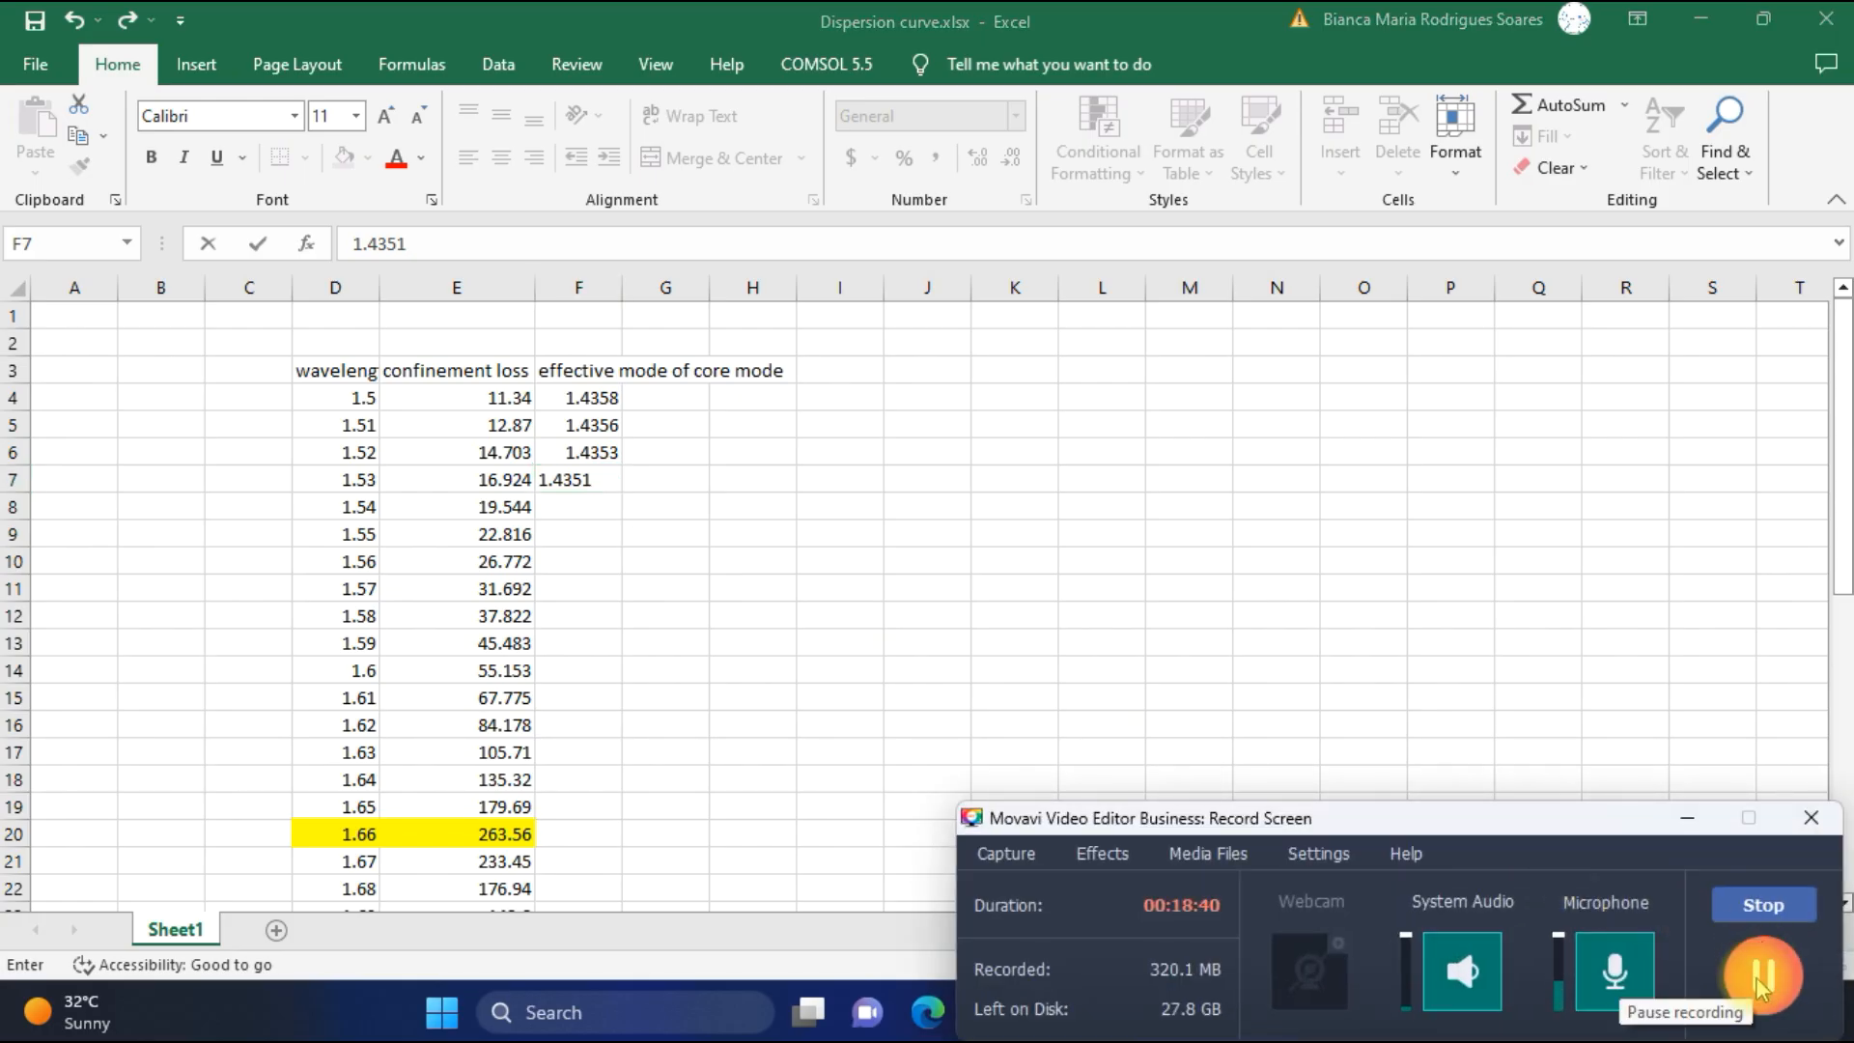
pyautogui.click(1677, 817)
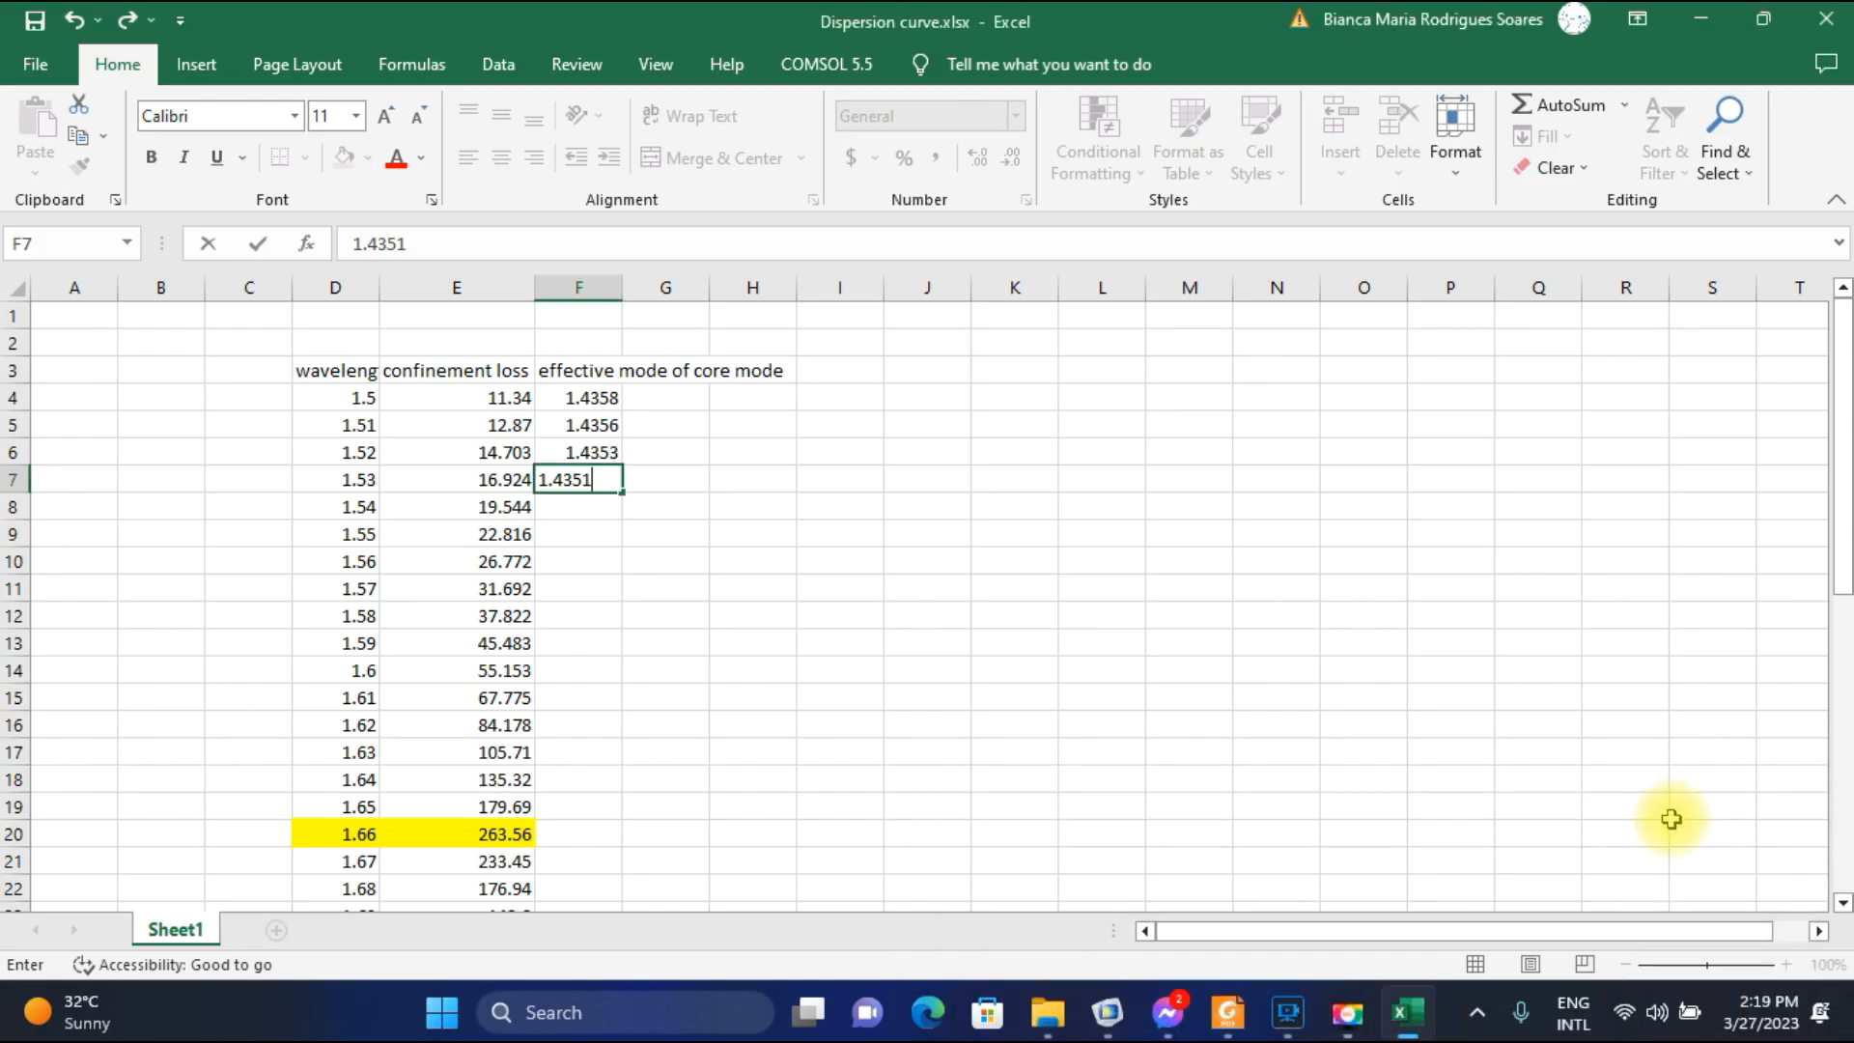
# Switch to COMSOL and plot the electric field for parameter value 1.54E-6 at effective mode index 1.4349.
pyautogui.click(1107, 1012)
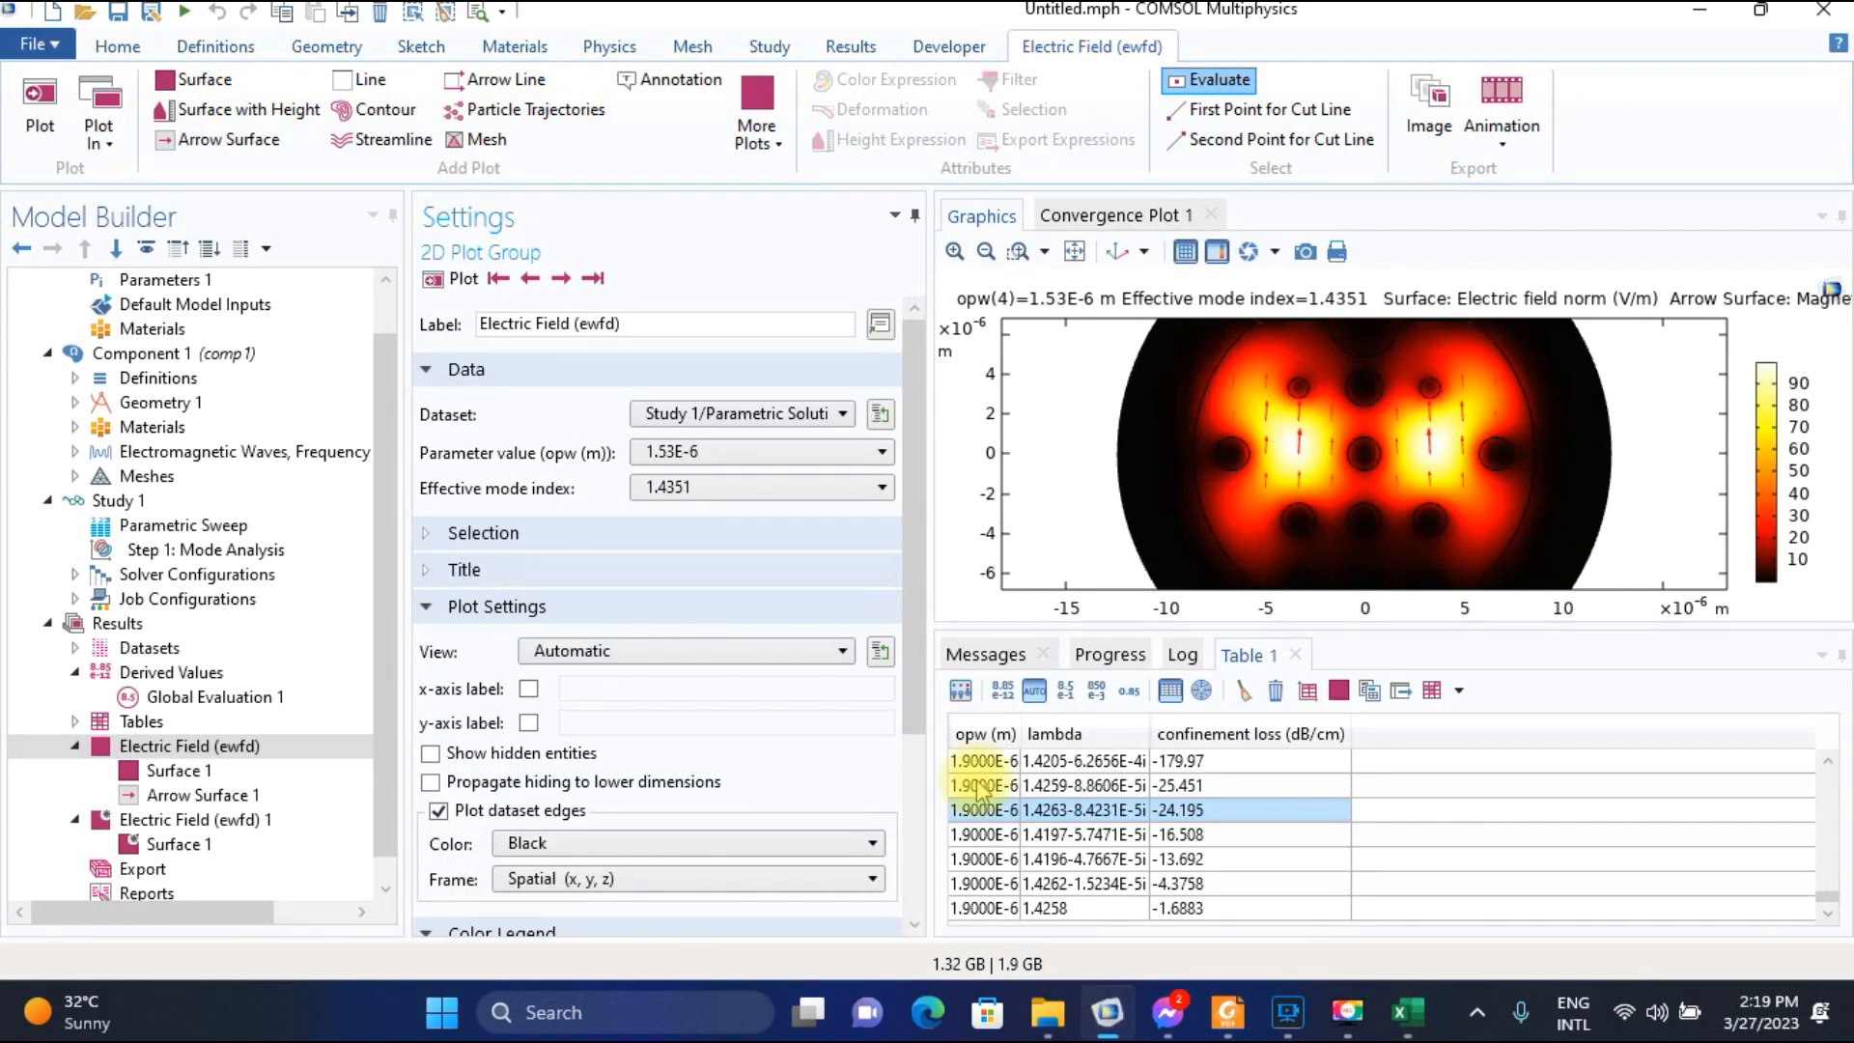
pyautogui.click(769, 454)
pyautogui.click(711, 505)
pyautogui.click(454, 278)
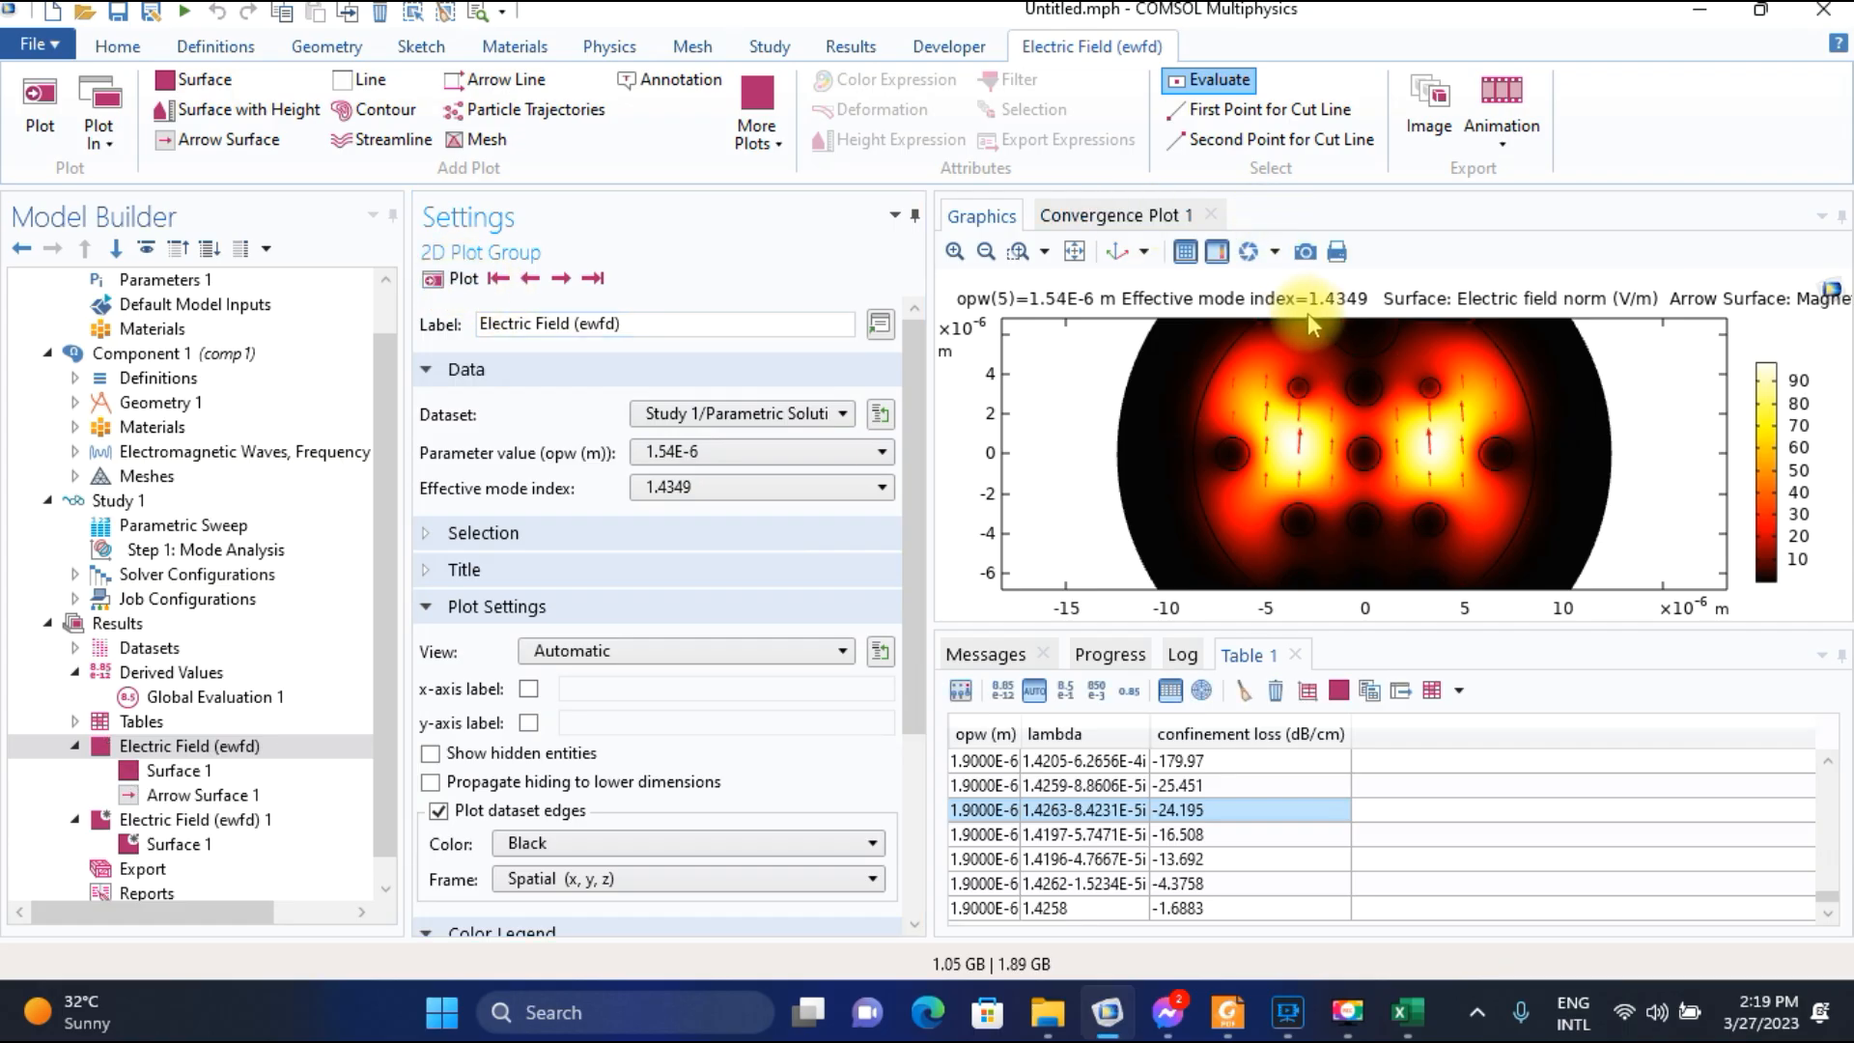
# Switch to Excel and enter 1.4349 in F8 as the core-mode index for wavelength 1.54.
pyautogui.click(1407, 1012)
pyautogui.click(581, 510)
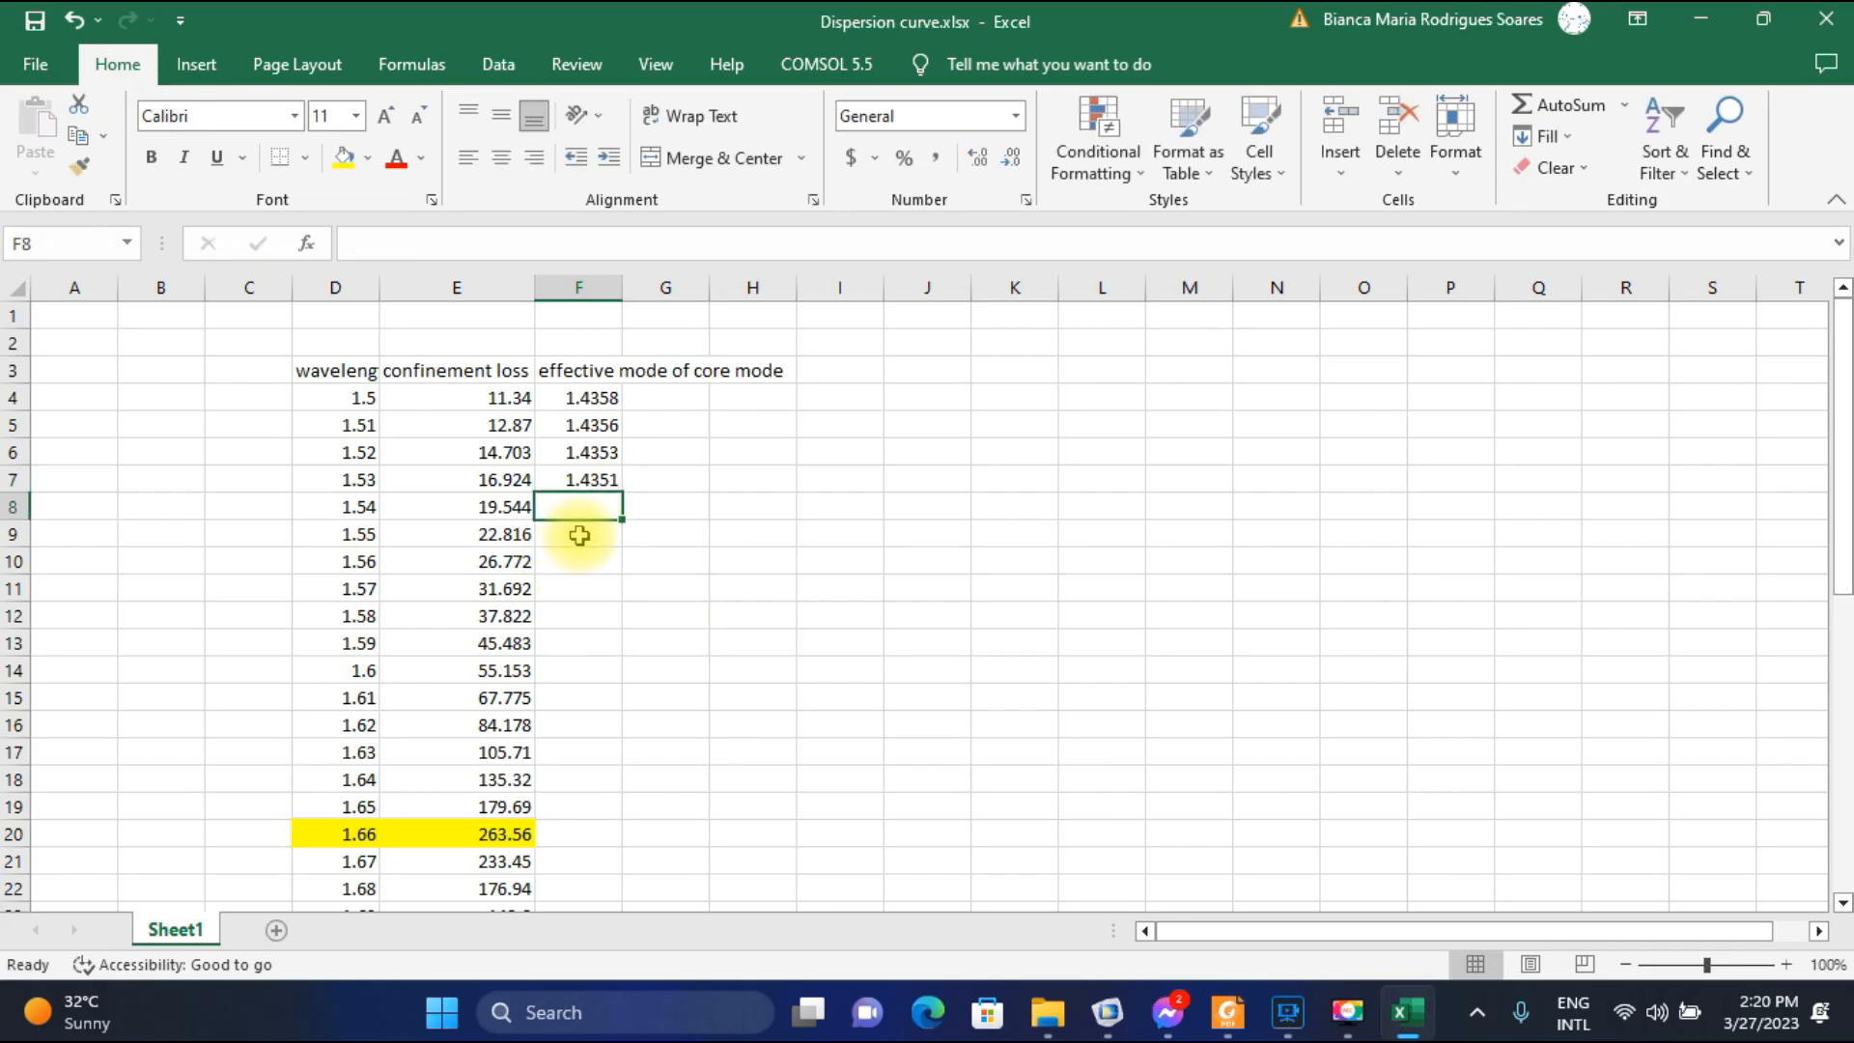
pyautogui.write('1.4349')
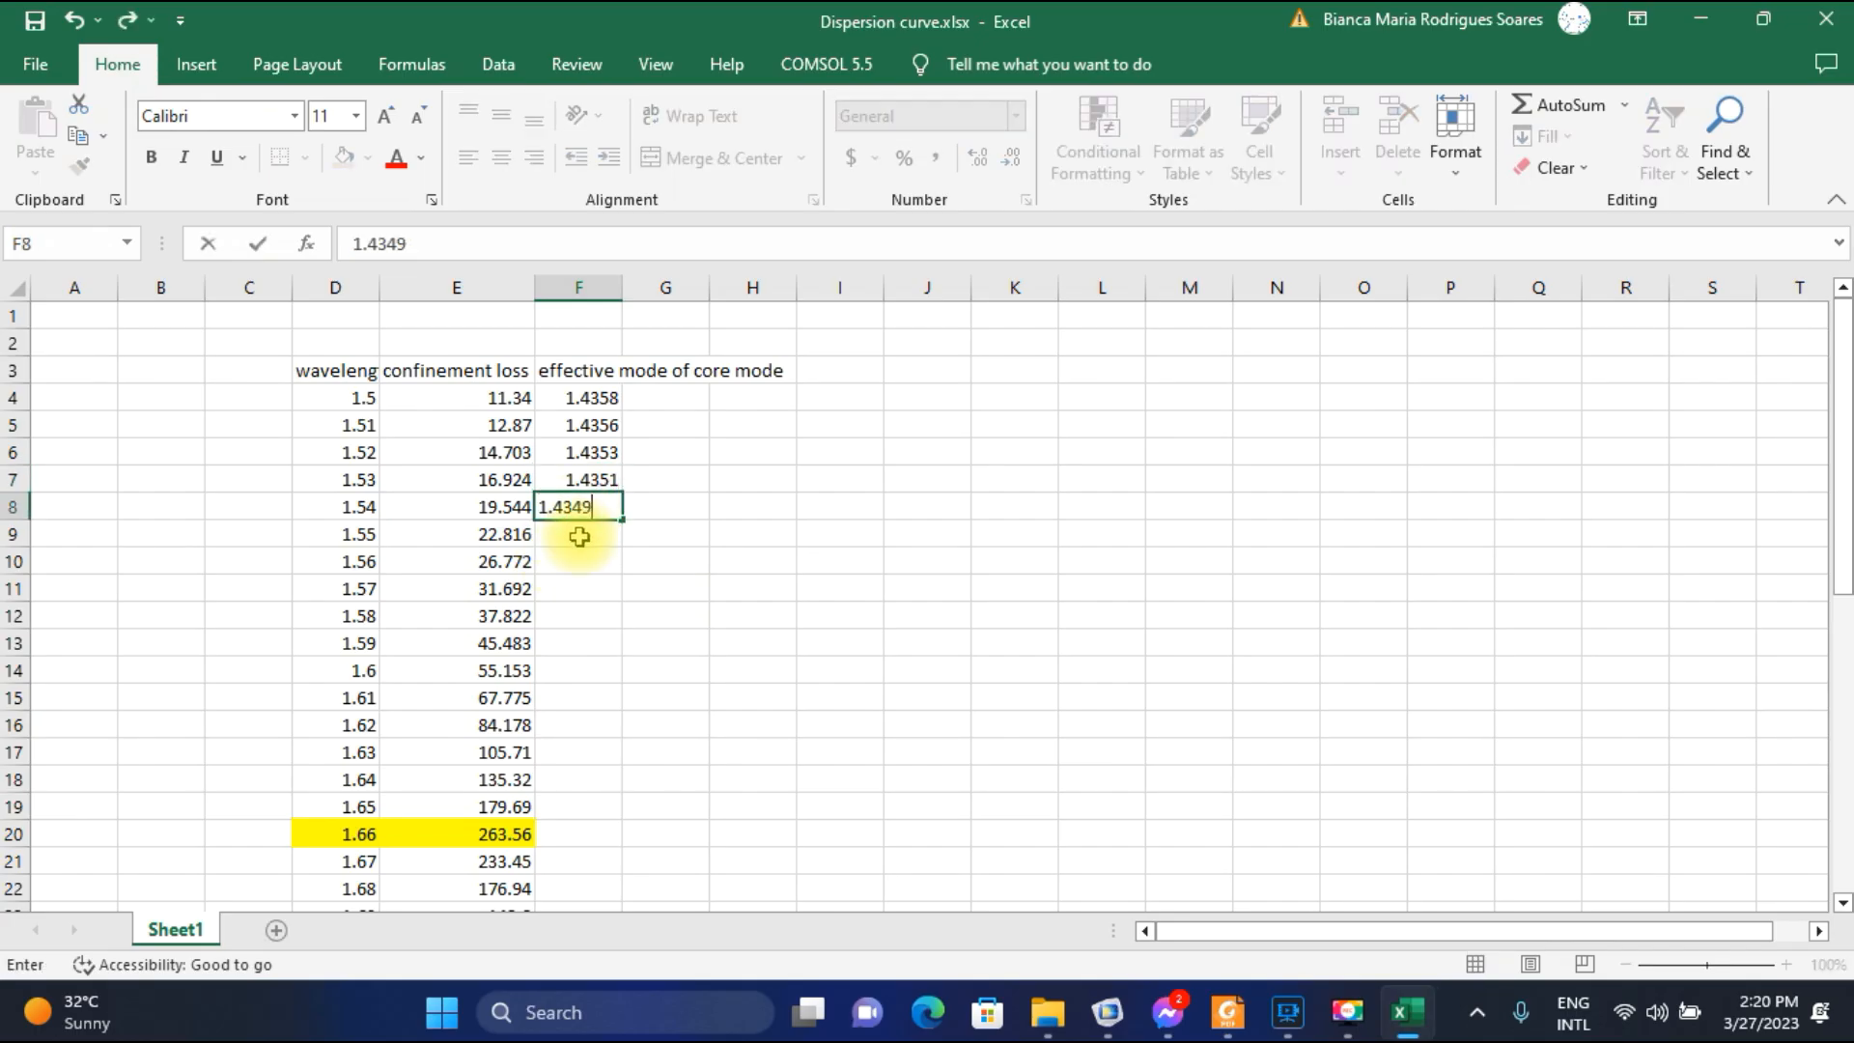
pyautogui.click(579, 537)
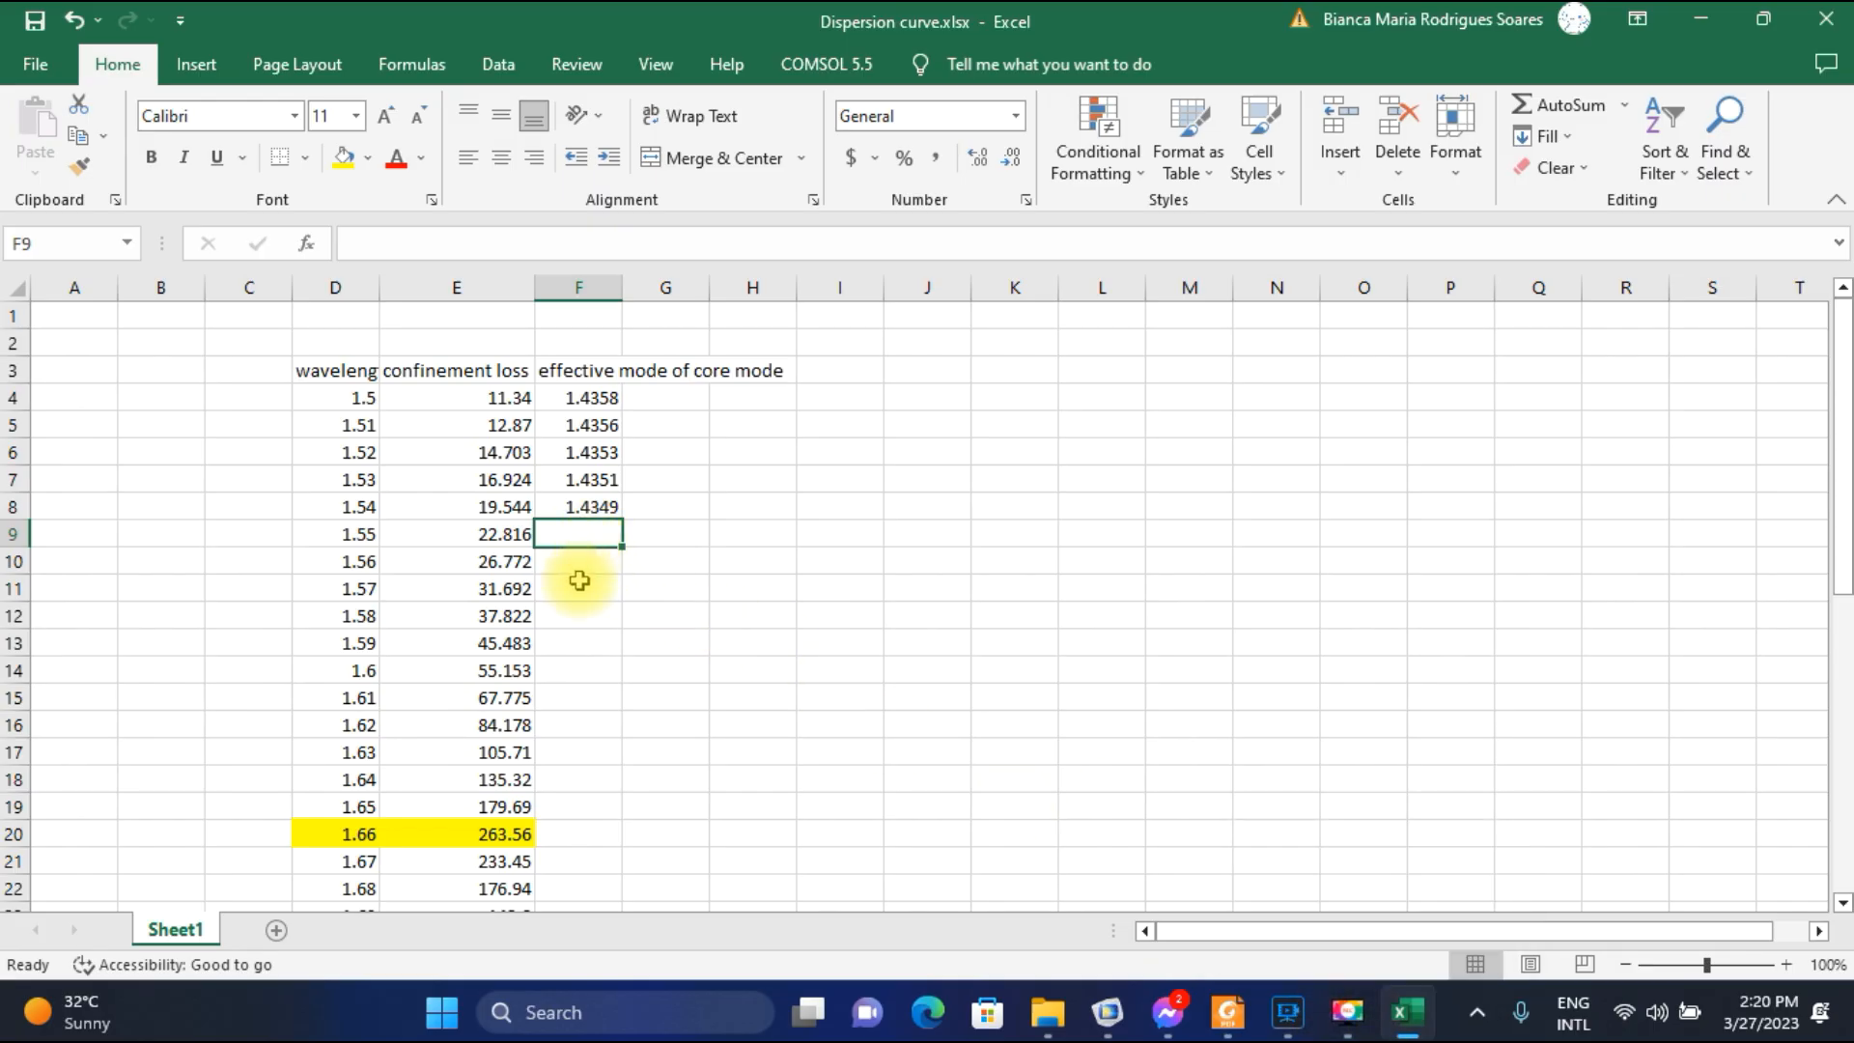
pyautogui.scroll(-13, 583, 583)
pyautogui.scroll(12, 580, 627)
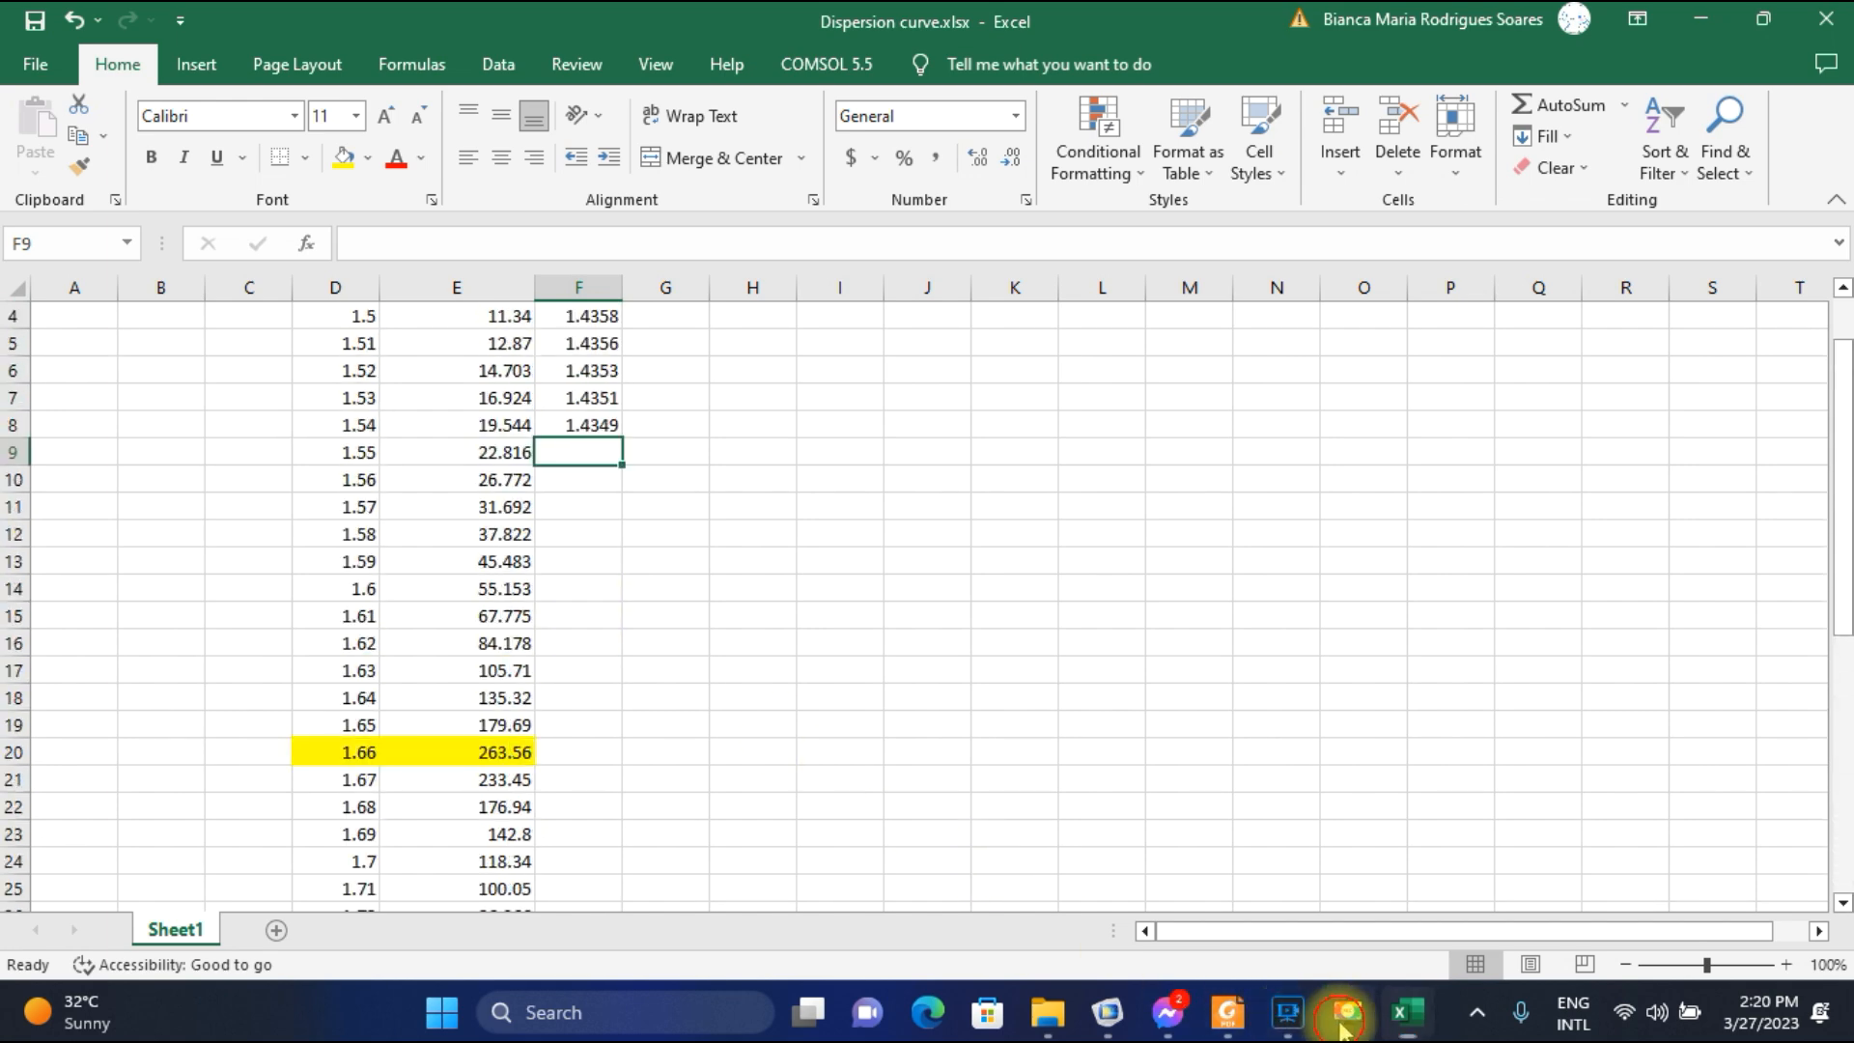
pyautogui.click(1286, 1028)
pyautogui.click(1763, 985)
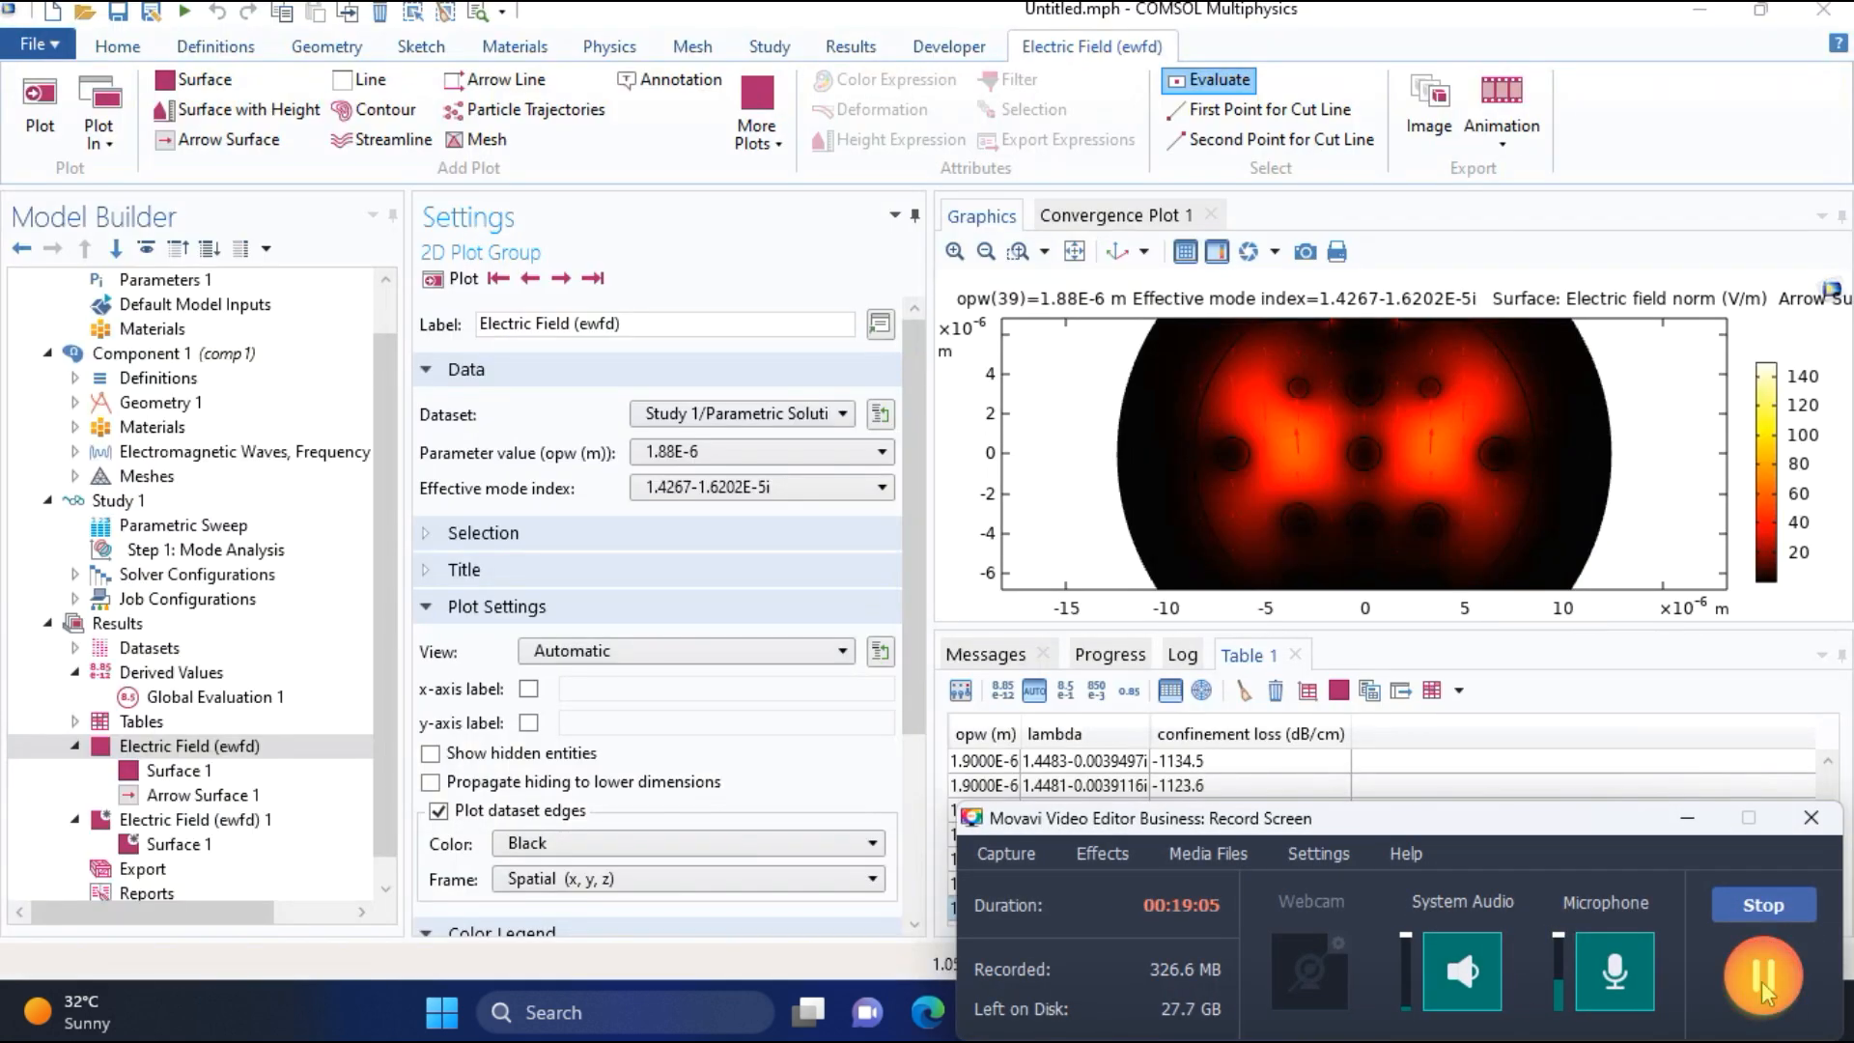
pyautogui.click(1689, 824)
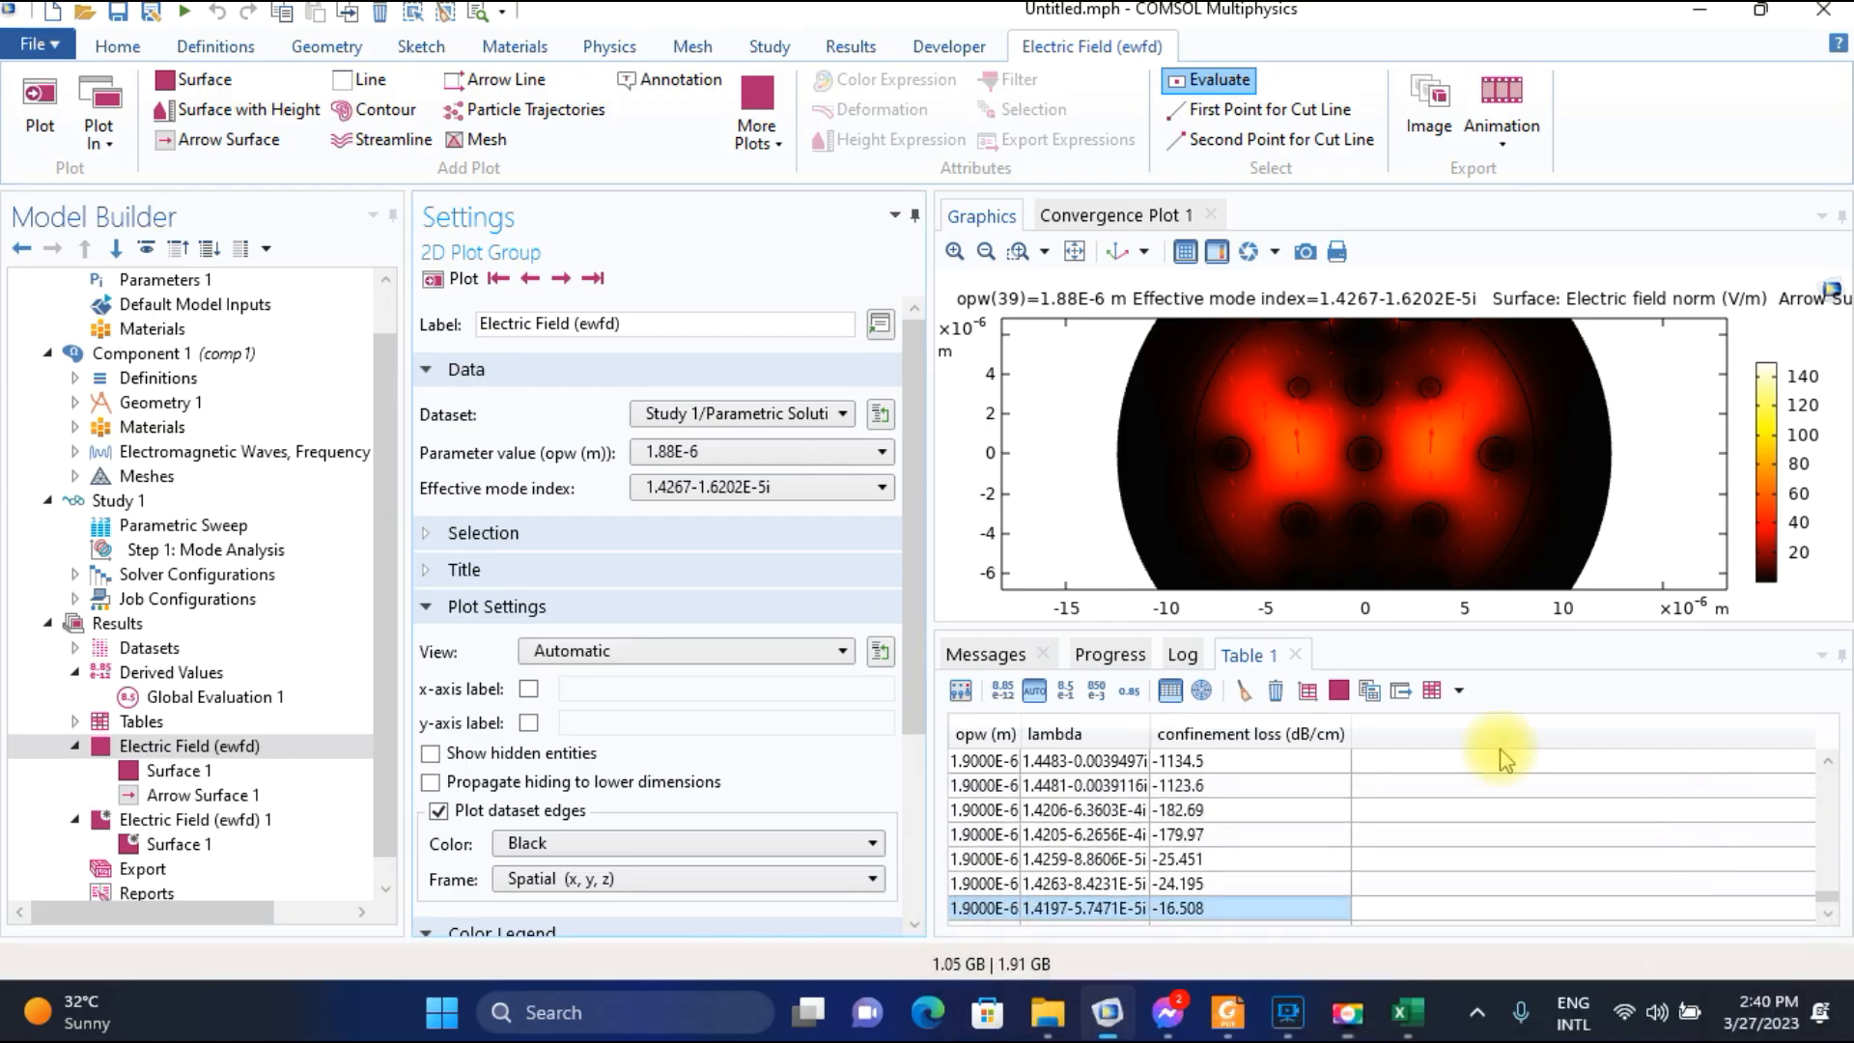
# Check the next empty wavelength row in Excel and return to COMSOL to plot the electric field for parameter value 1.89E-6 at effective mode index 1.4265-1.5652E-5i.
pyautogui.click(797, 452)
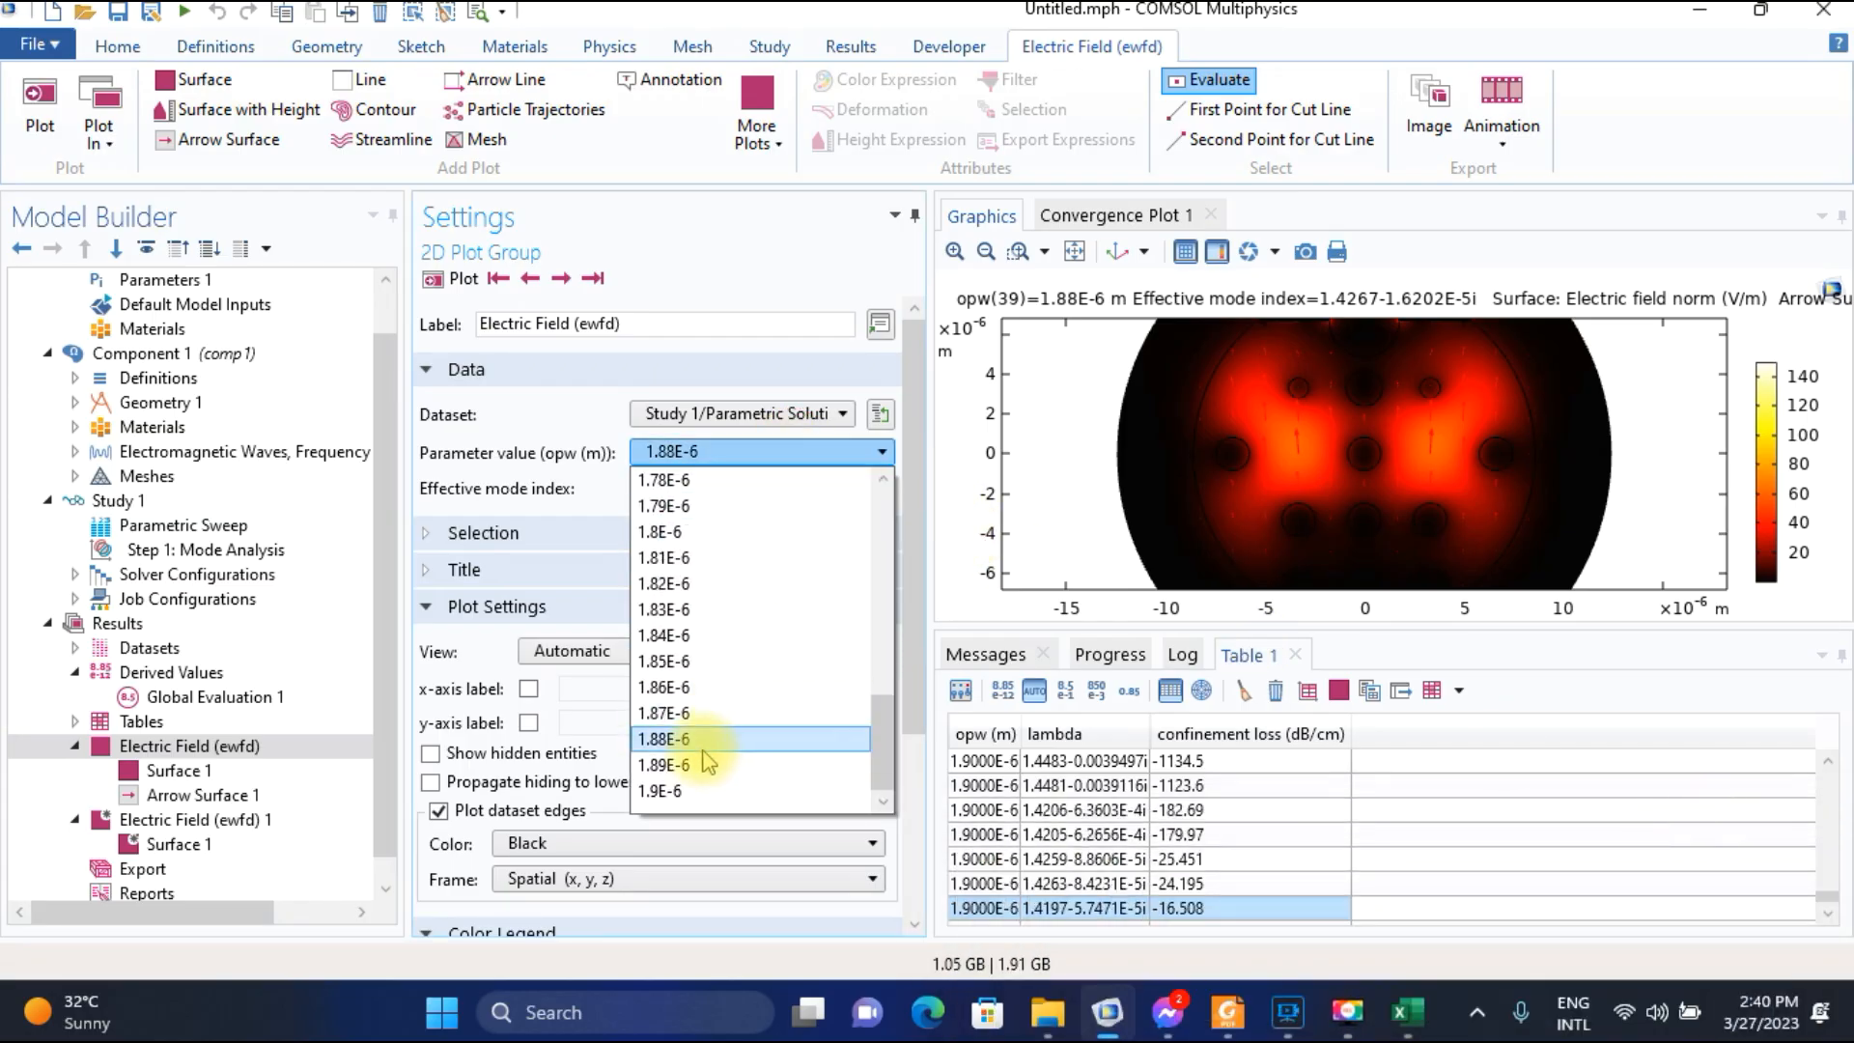
pyautogui.click(1401, 1014)
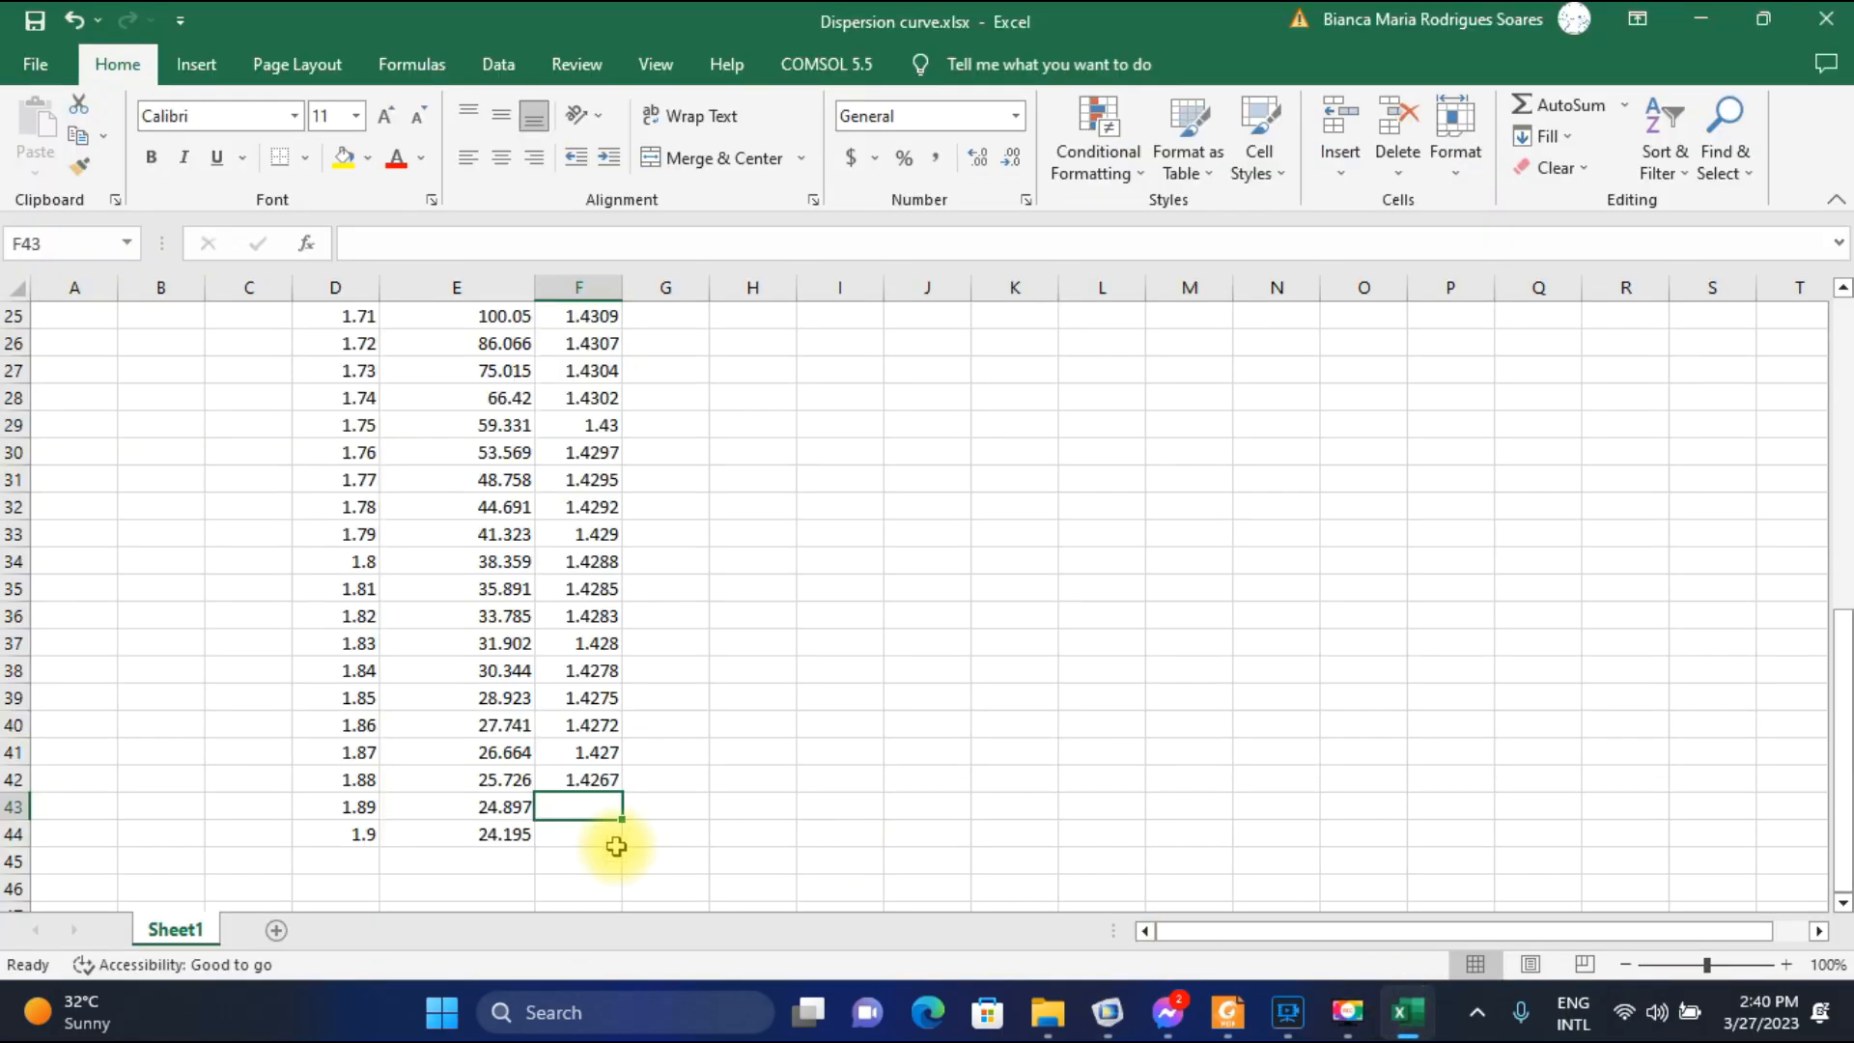
pyautogui.click(1107, 1012)
pyautogui.click(743, 451)
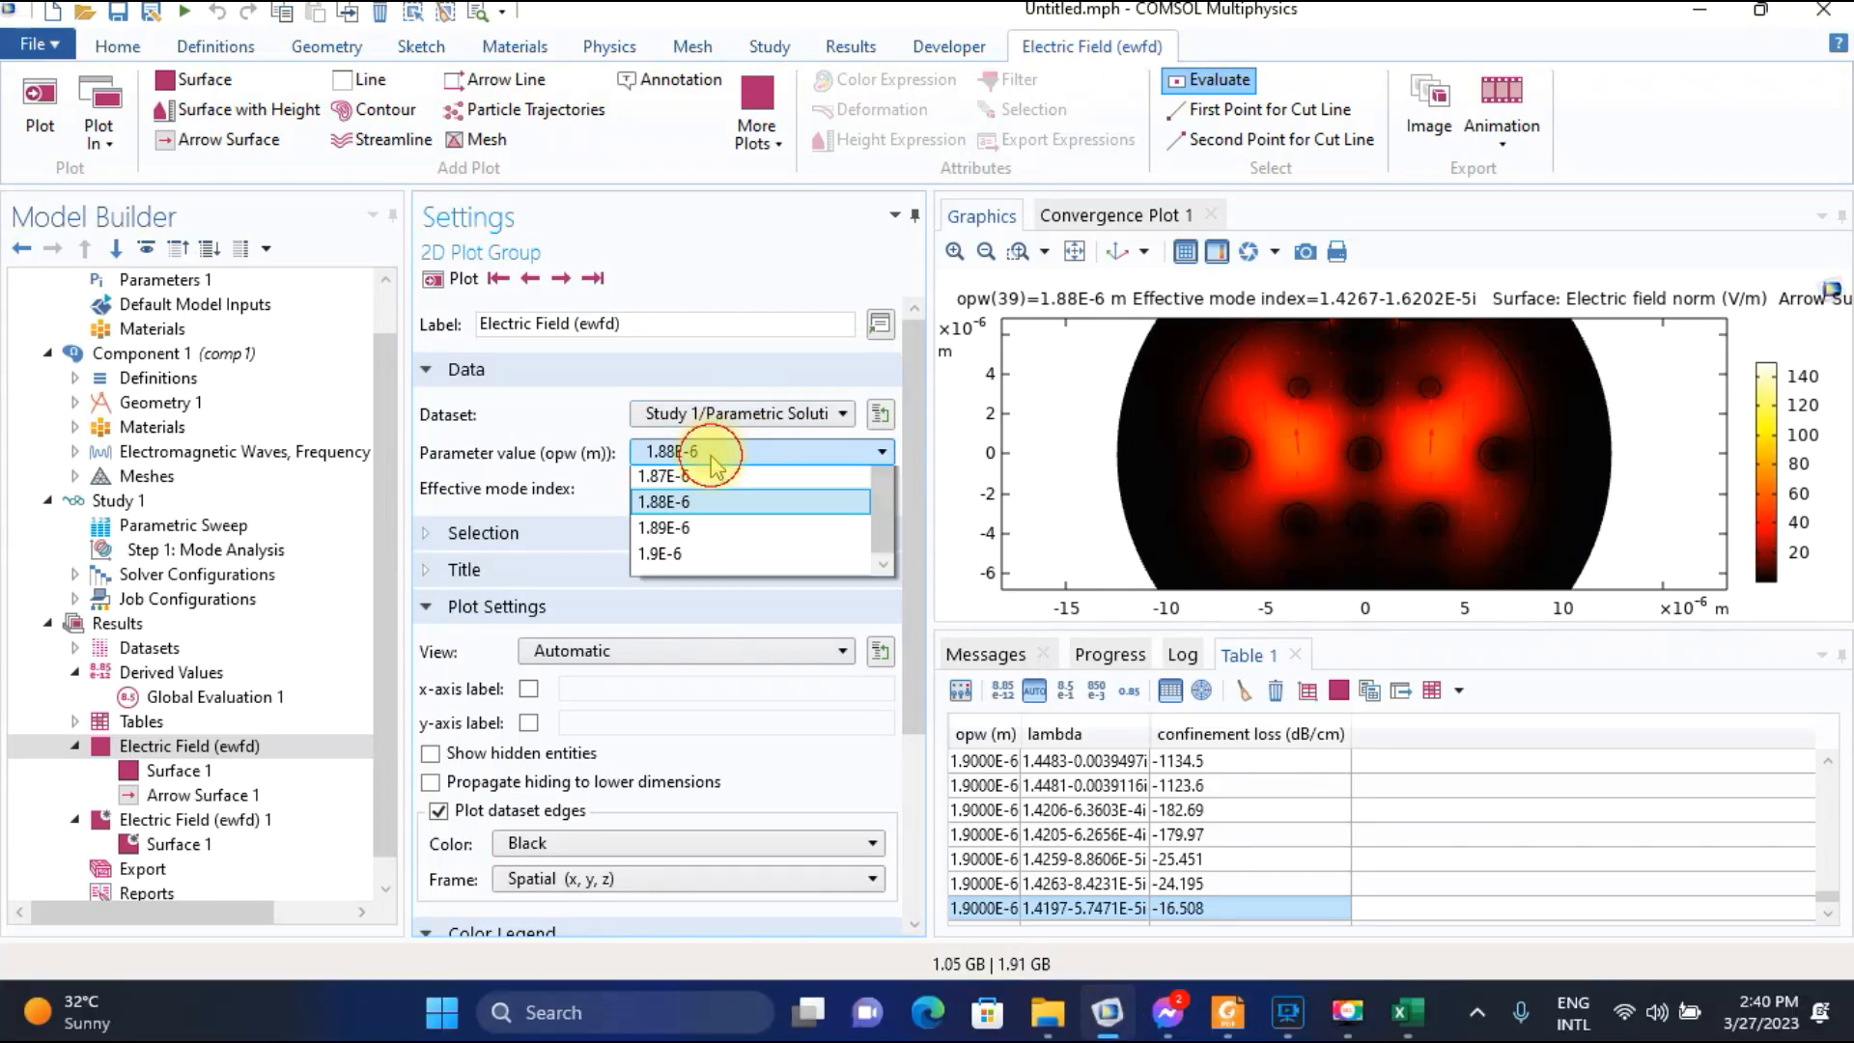
pyautogui.click(714, 757)
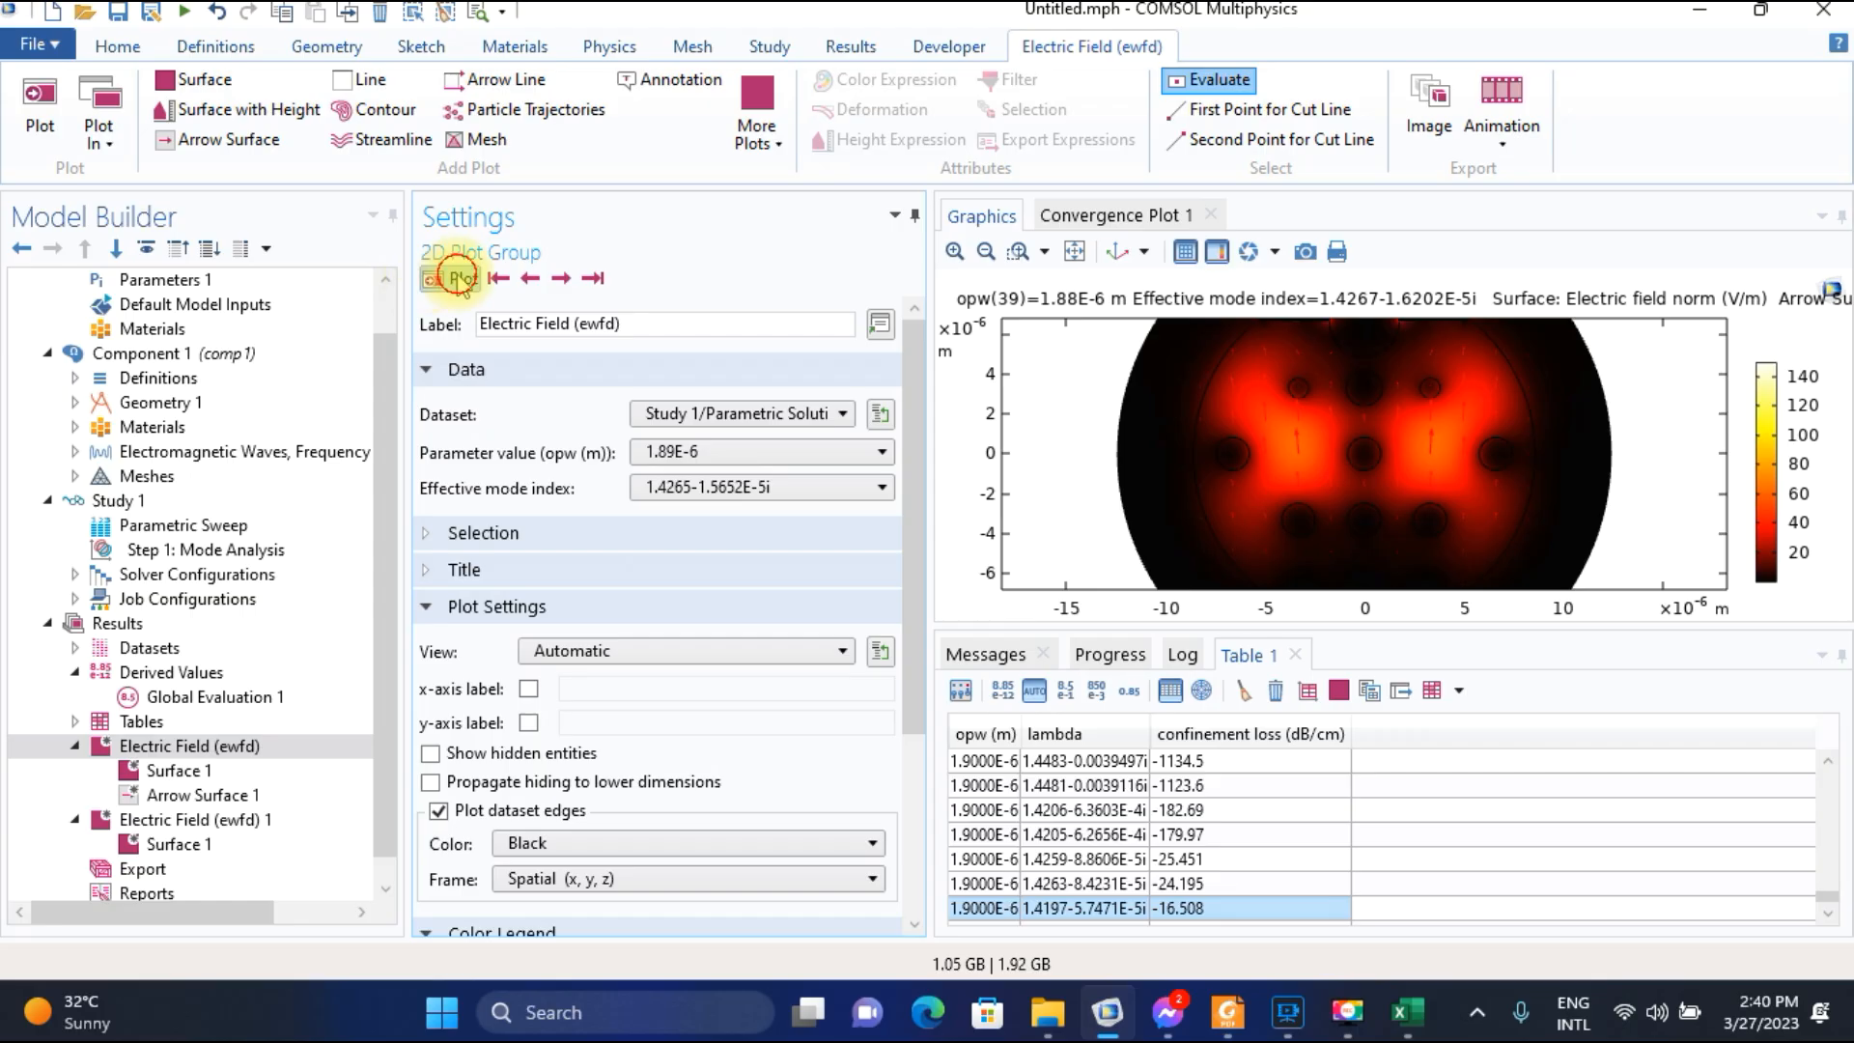
pyautogui.click(456, 277)
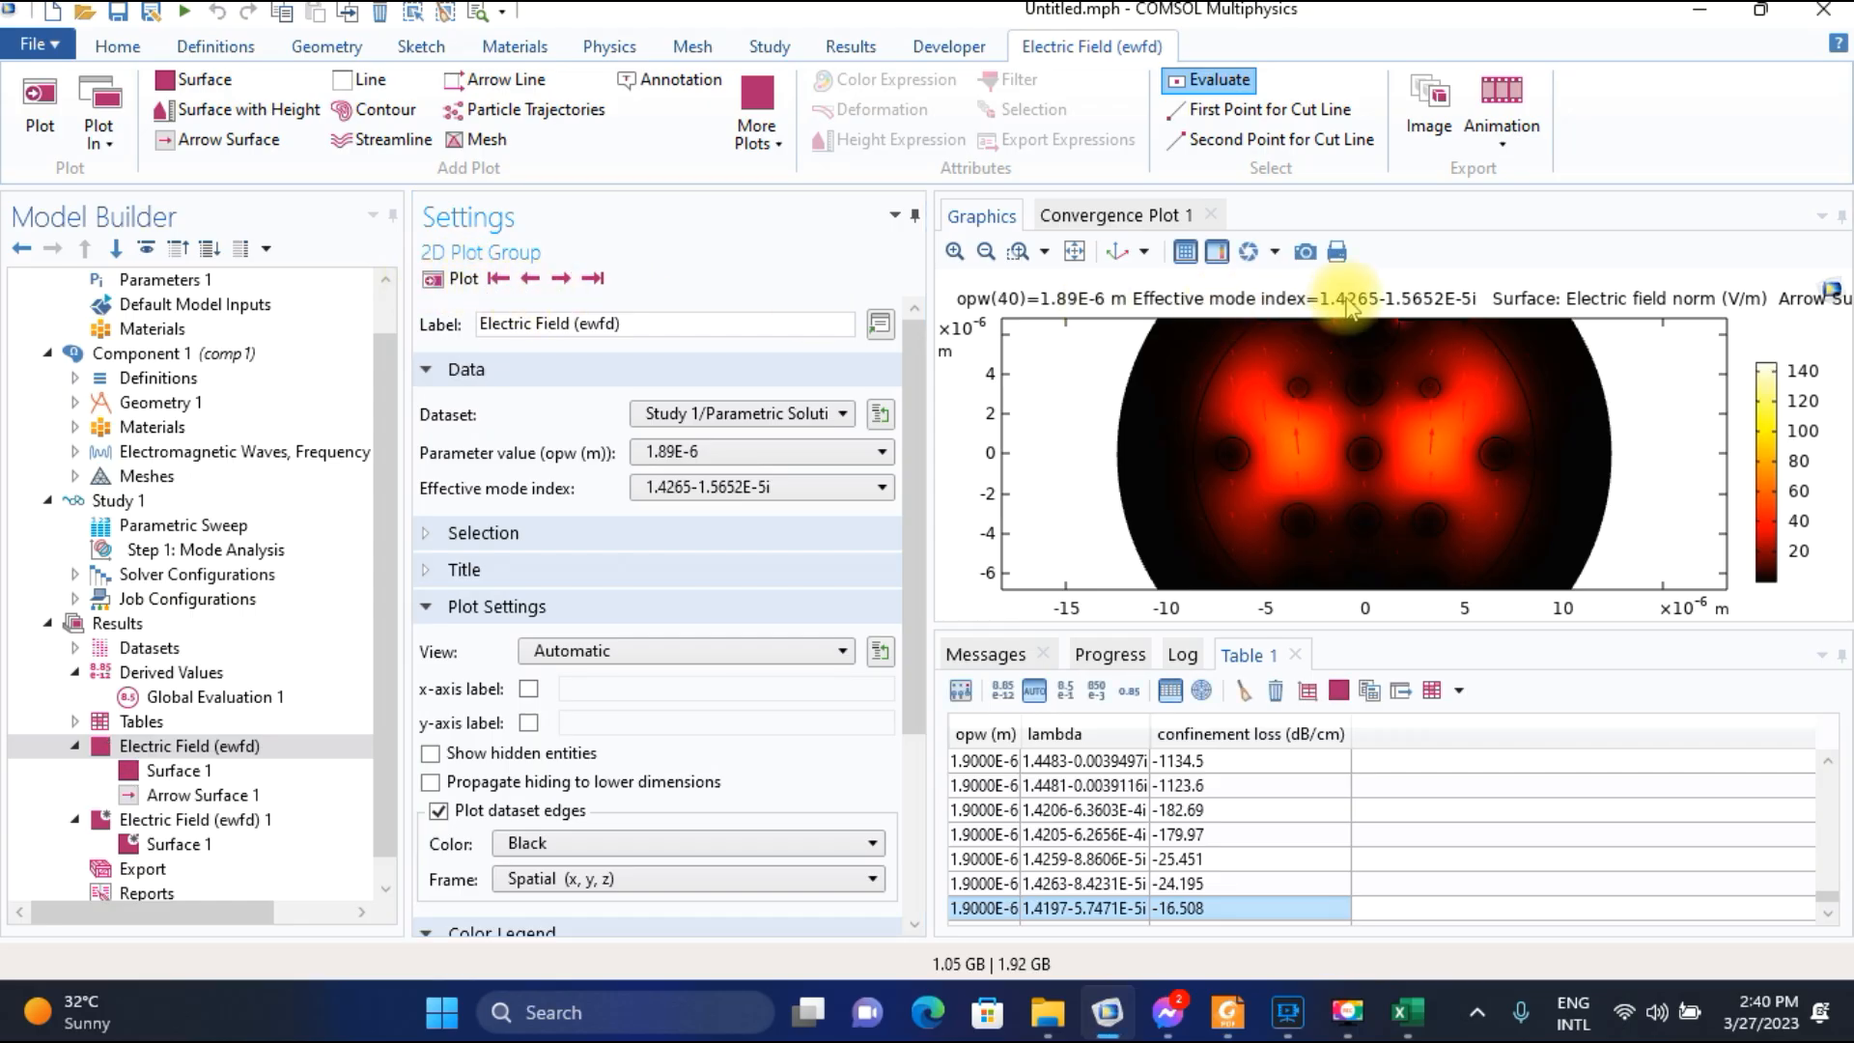
# Switch to Excel and enter 1.4265 in F43 as the core-mode index for wavelength 1.89.
pyautogui.click(1402, 1009)
pyautogui.write('1.426')
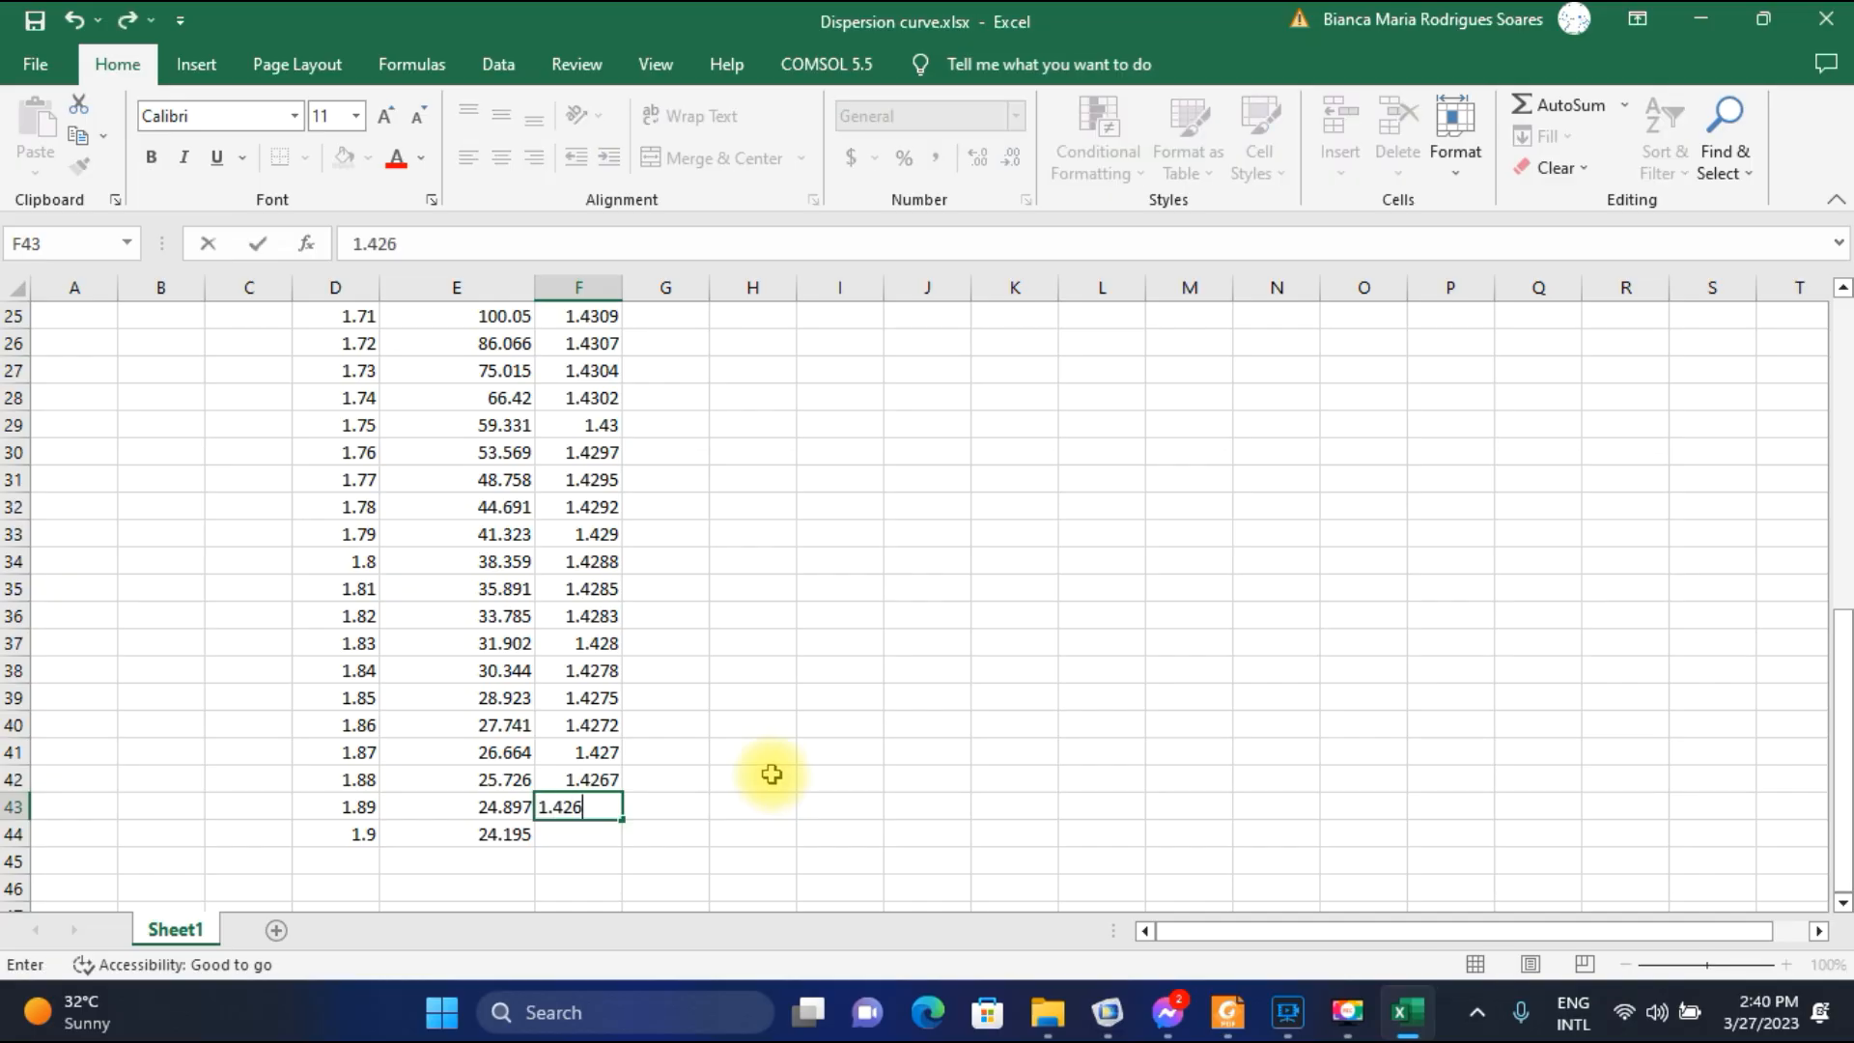
pyautogui.press('Return')
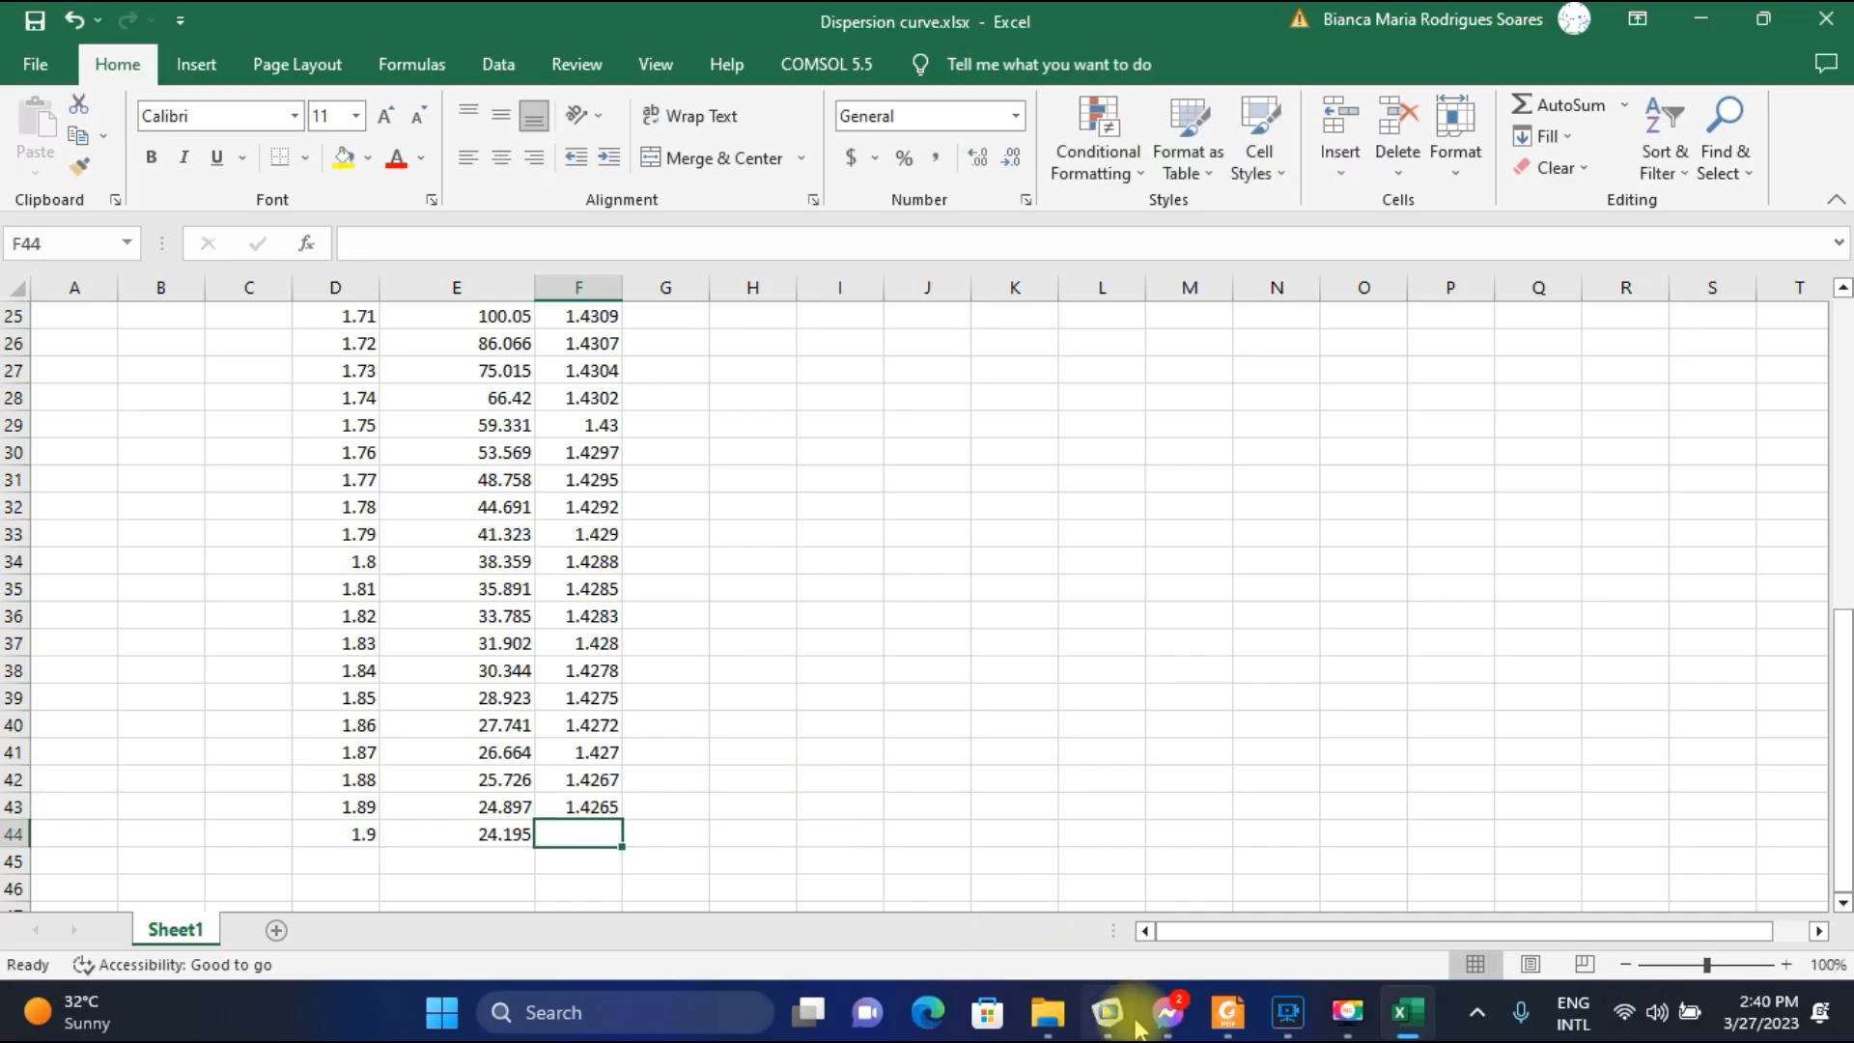
# Switch to COMSOL and plot the electric field for parameter value 1.9E-6 at effective mode index 1.4262-1.5234E-5i.
pyautogui.click(1107, 1010)
pyautogui.click(700, 452)
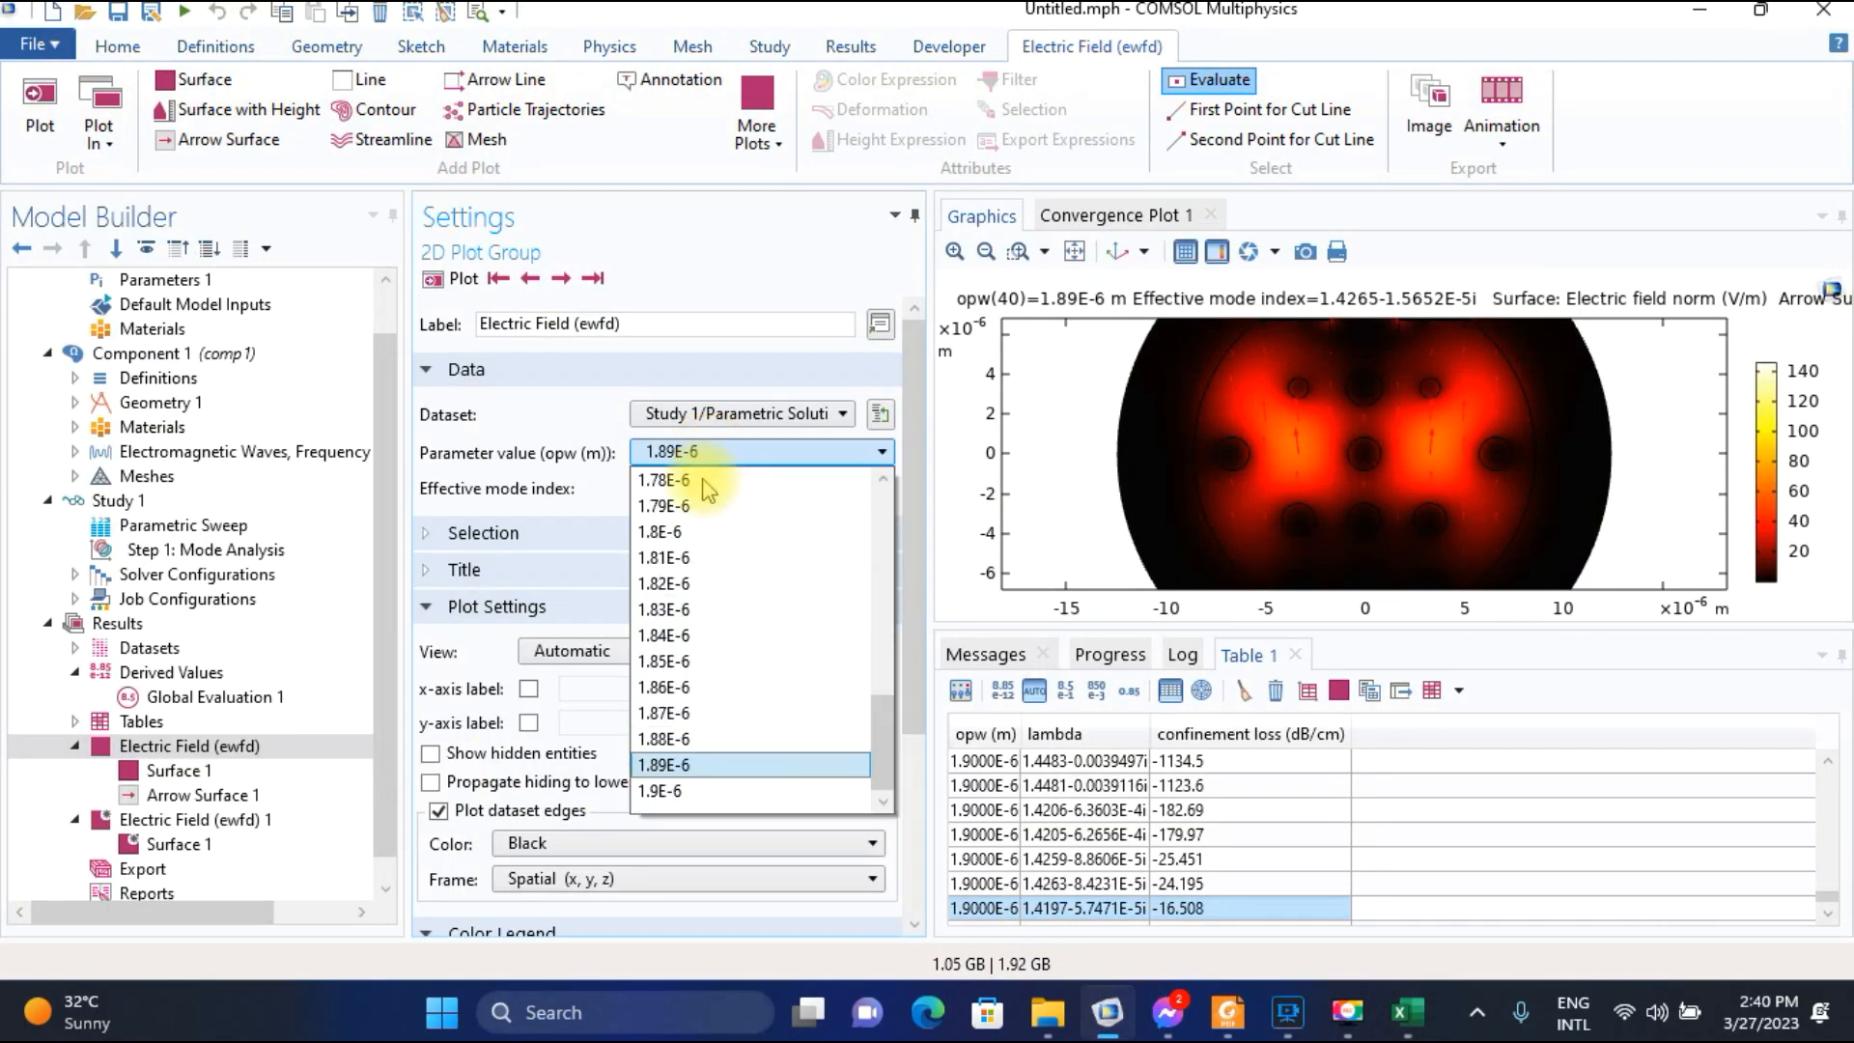
pyautogui.click(662, 790)
pyautogui.click(451, 280)
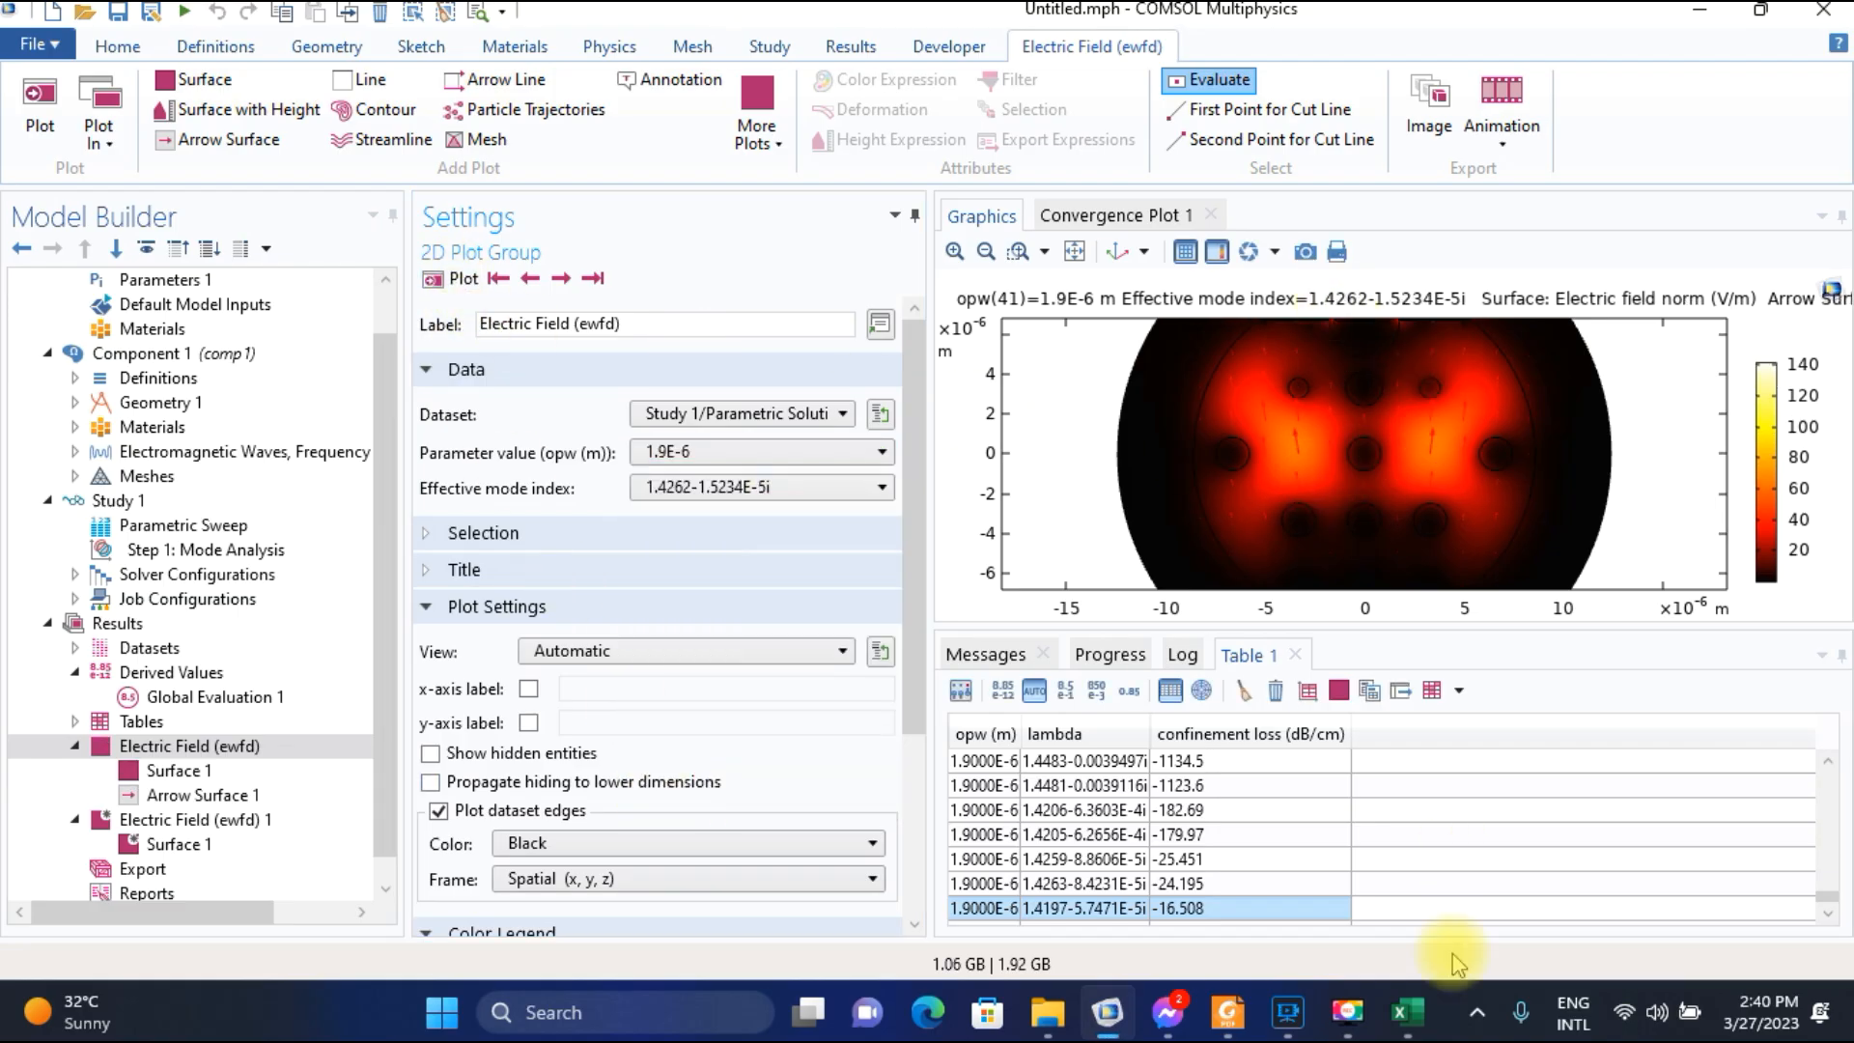
# Switch to Excel and enter 1.4262 in F44 as the core-mode index for wavelength 1.9.
pyautogui.click(1406, 1011)
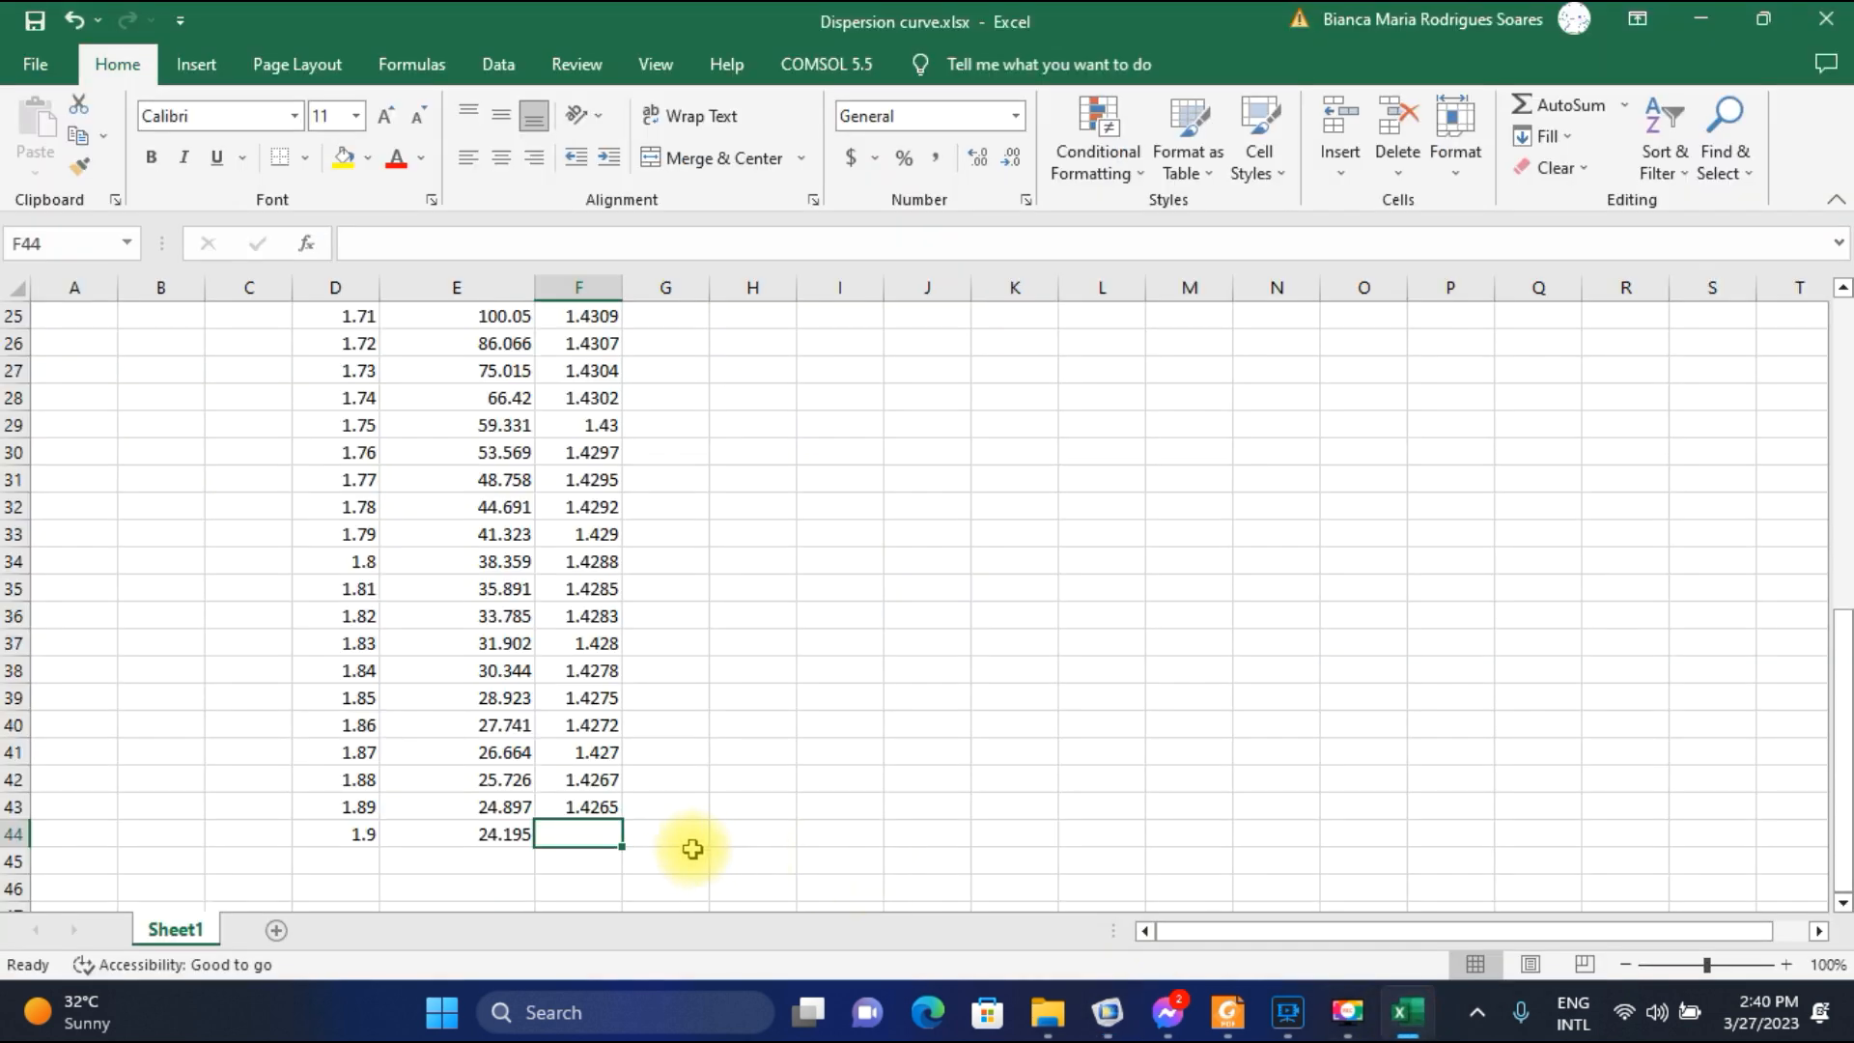
pyautogui.write('1.')
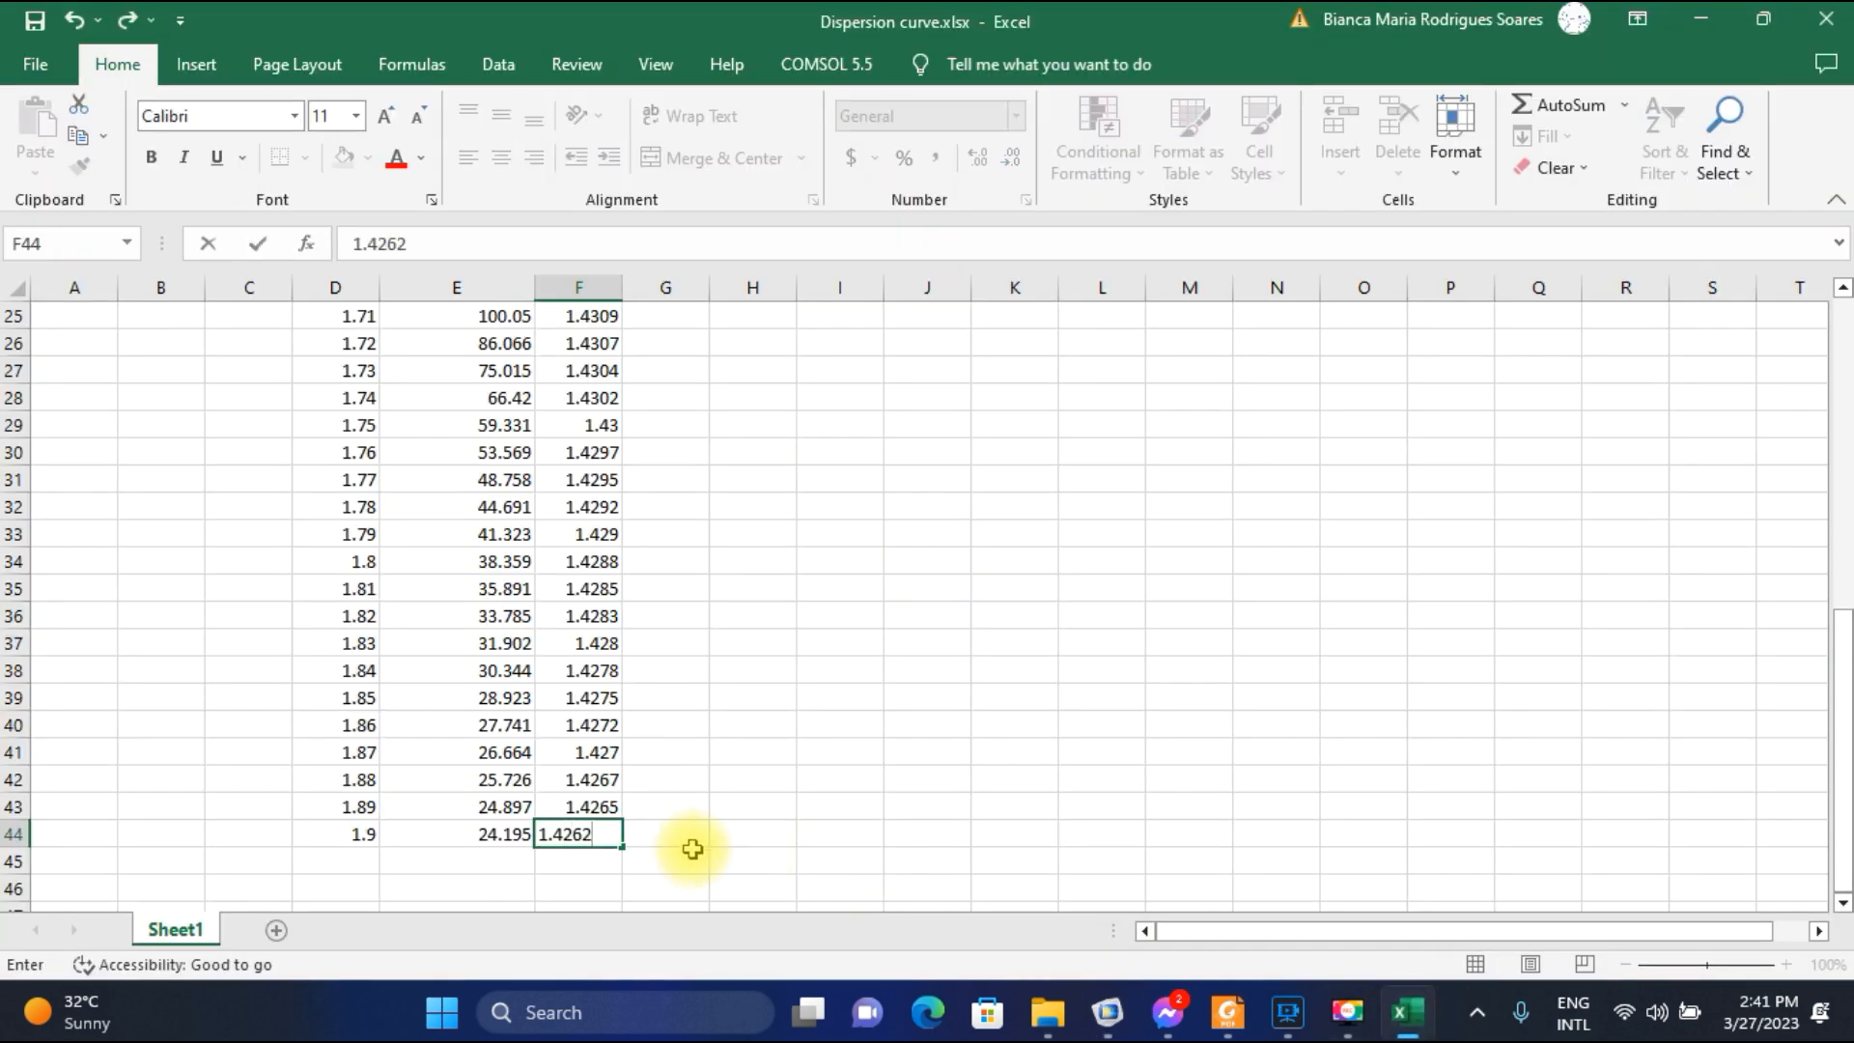
pyautogui.write('4262')
pyautogui.click(741, 809)
# Select the core-mode indices from F4 downwards and compare them with the core-mode curve of Fig. 2(d) in Foxit Reader.
pyautogui.scroll(6, 738, 772)
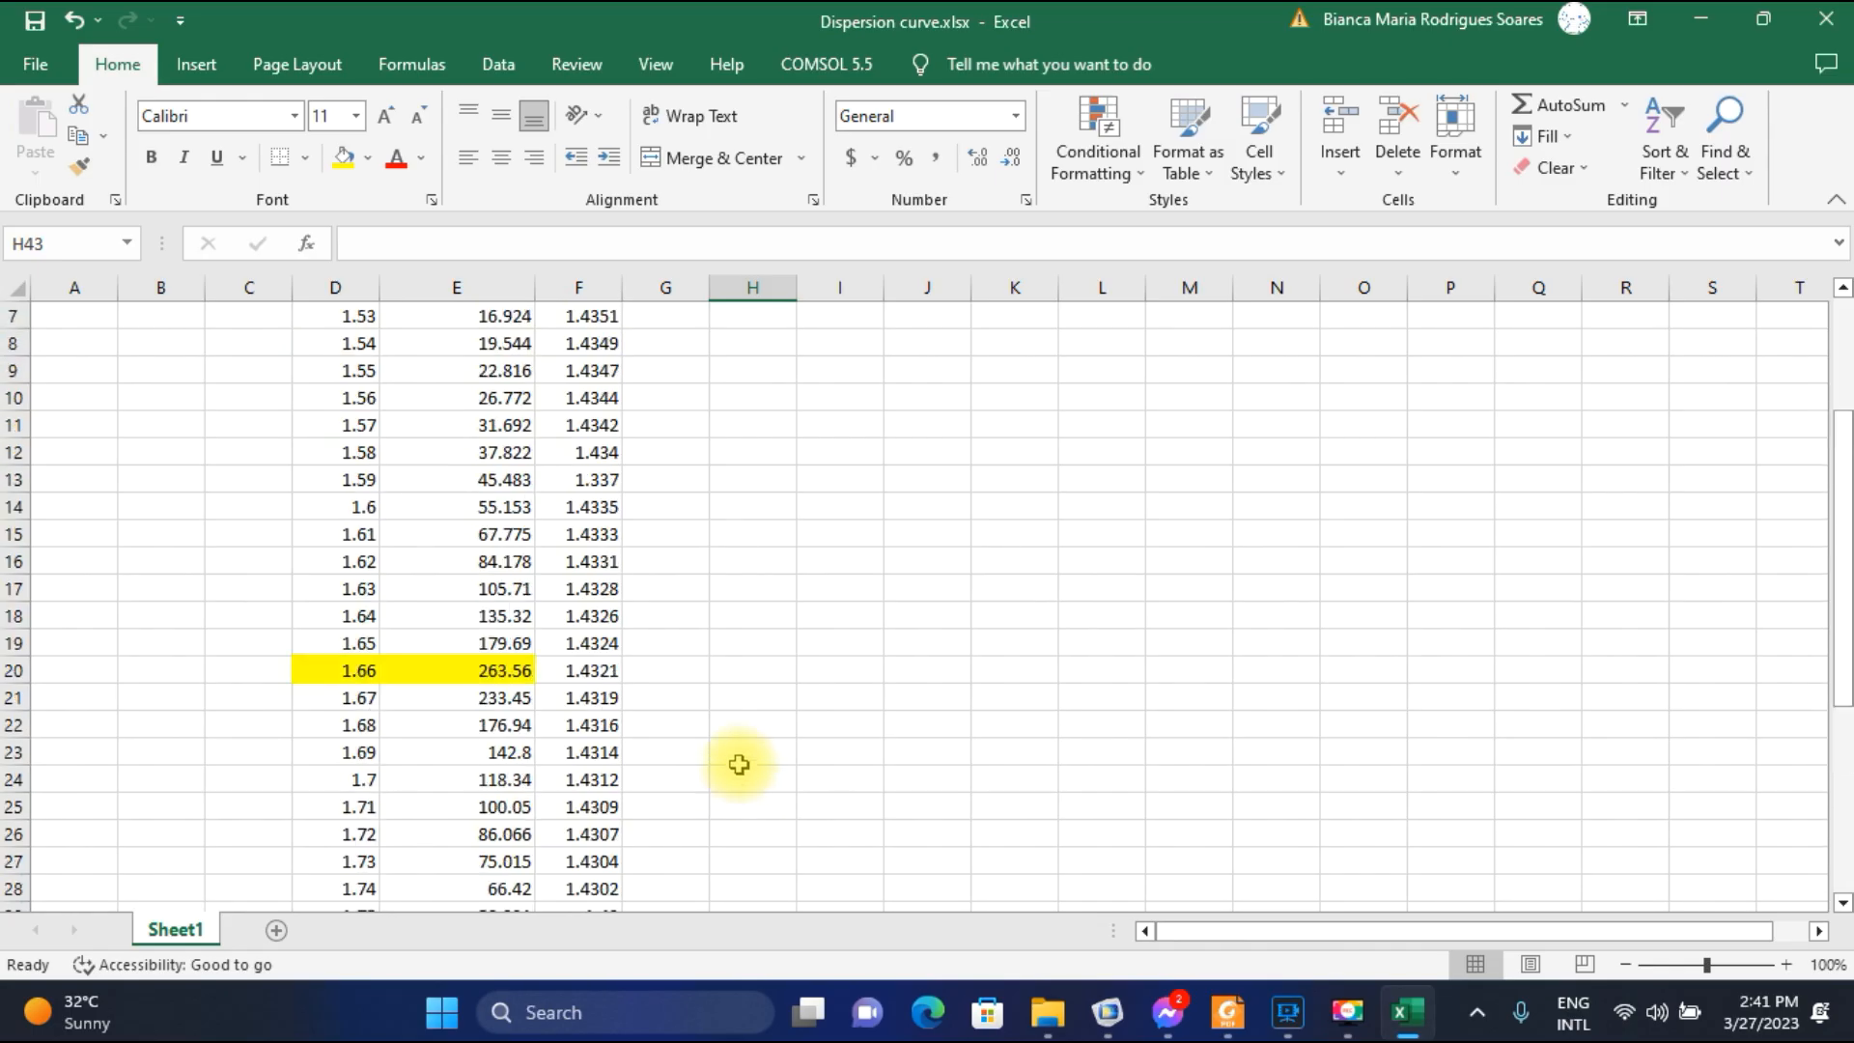
pyautogui.scroll(2, 738, 768)
pyautogui.moveTo(586, 401); pyautogui.dragTo(593, 857)
pyautogui.click(1227, 1012)
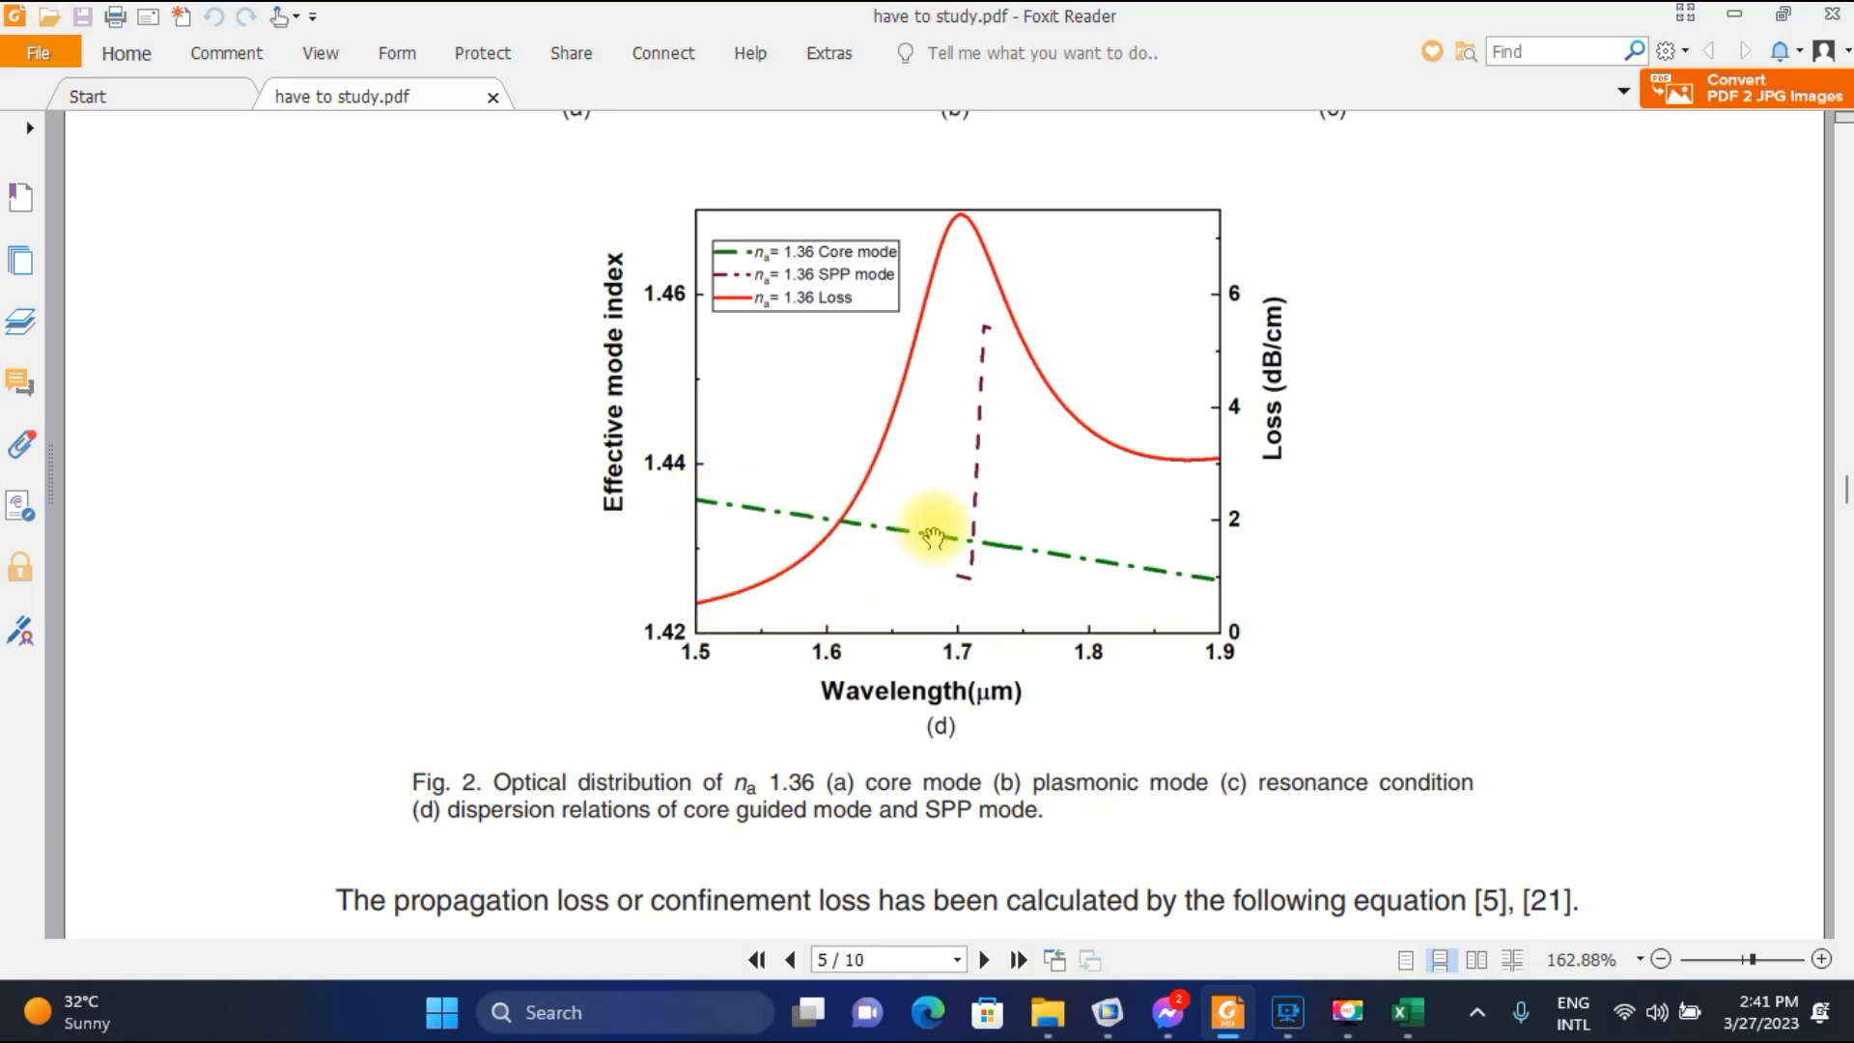
# Return to Excel and widen column F to fit its header "effective mode of core mode".
pyautogui.click(1406, 1011)
pyautogui.scroll(7, 869, 605)
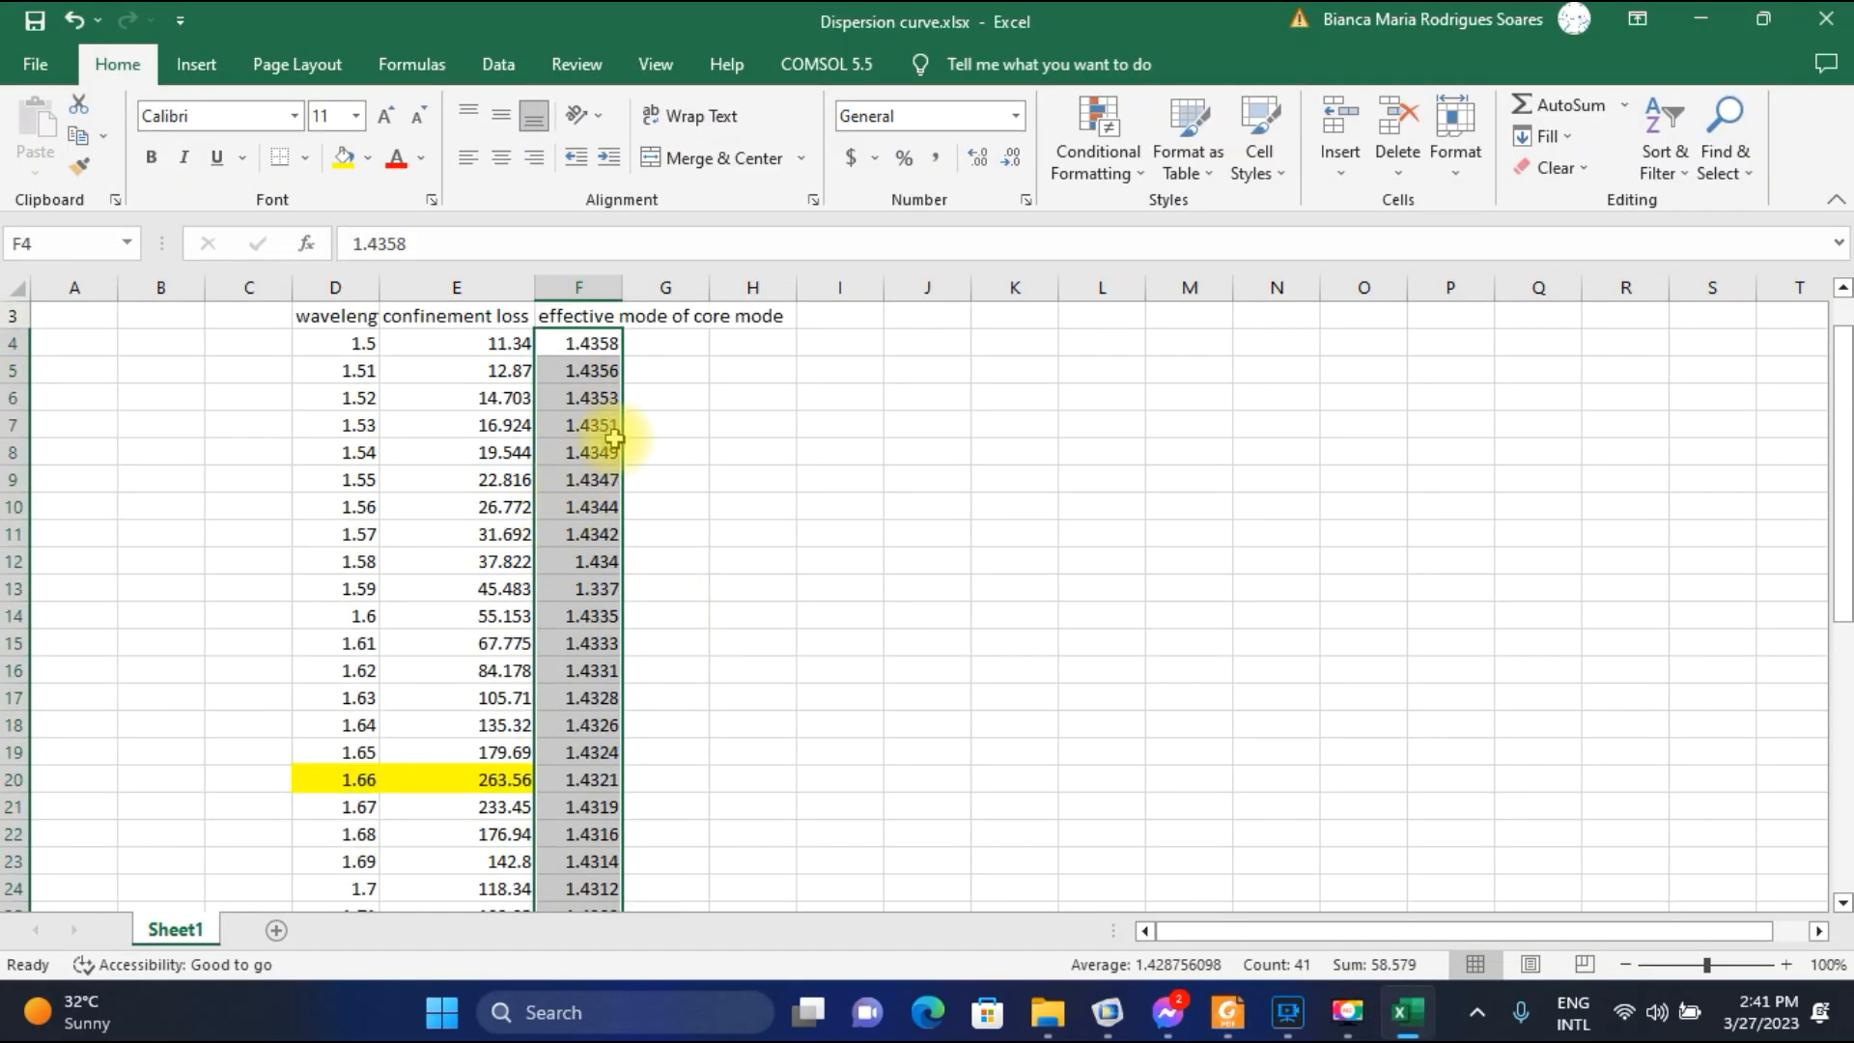
pyautogui.scroll(1, 618, 367)
pyautogui.moveTo(621, 290); pyautogui.dragTo(778, 299)
pyautogui.scroll(-1, 828, 415)
pyautogui.scroll(1, 828, 415)
# Copy the header from F3 to G3 and change its wording to "effective mode of spp mode".
pyautogui.click(759, 369)
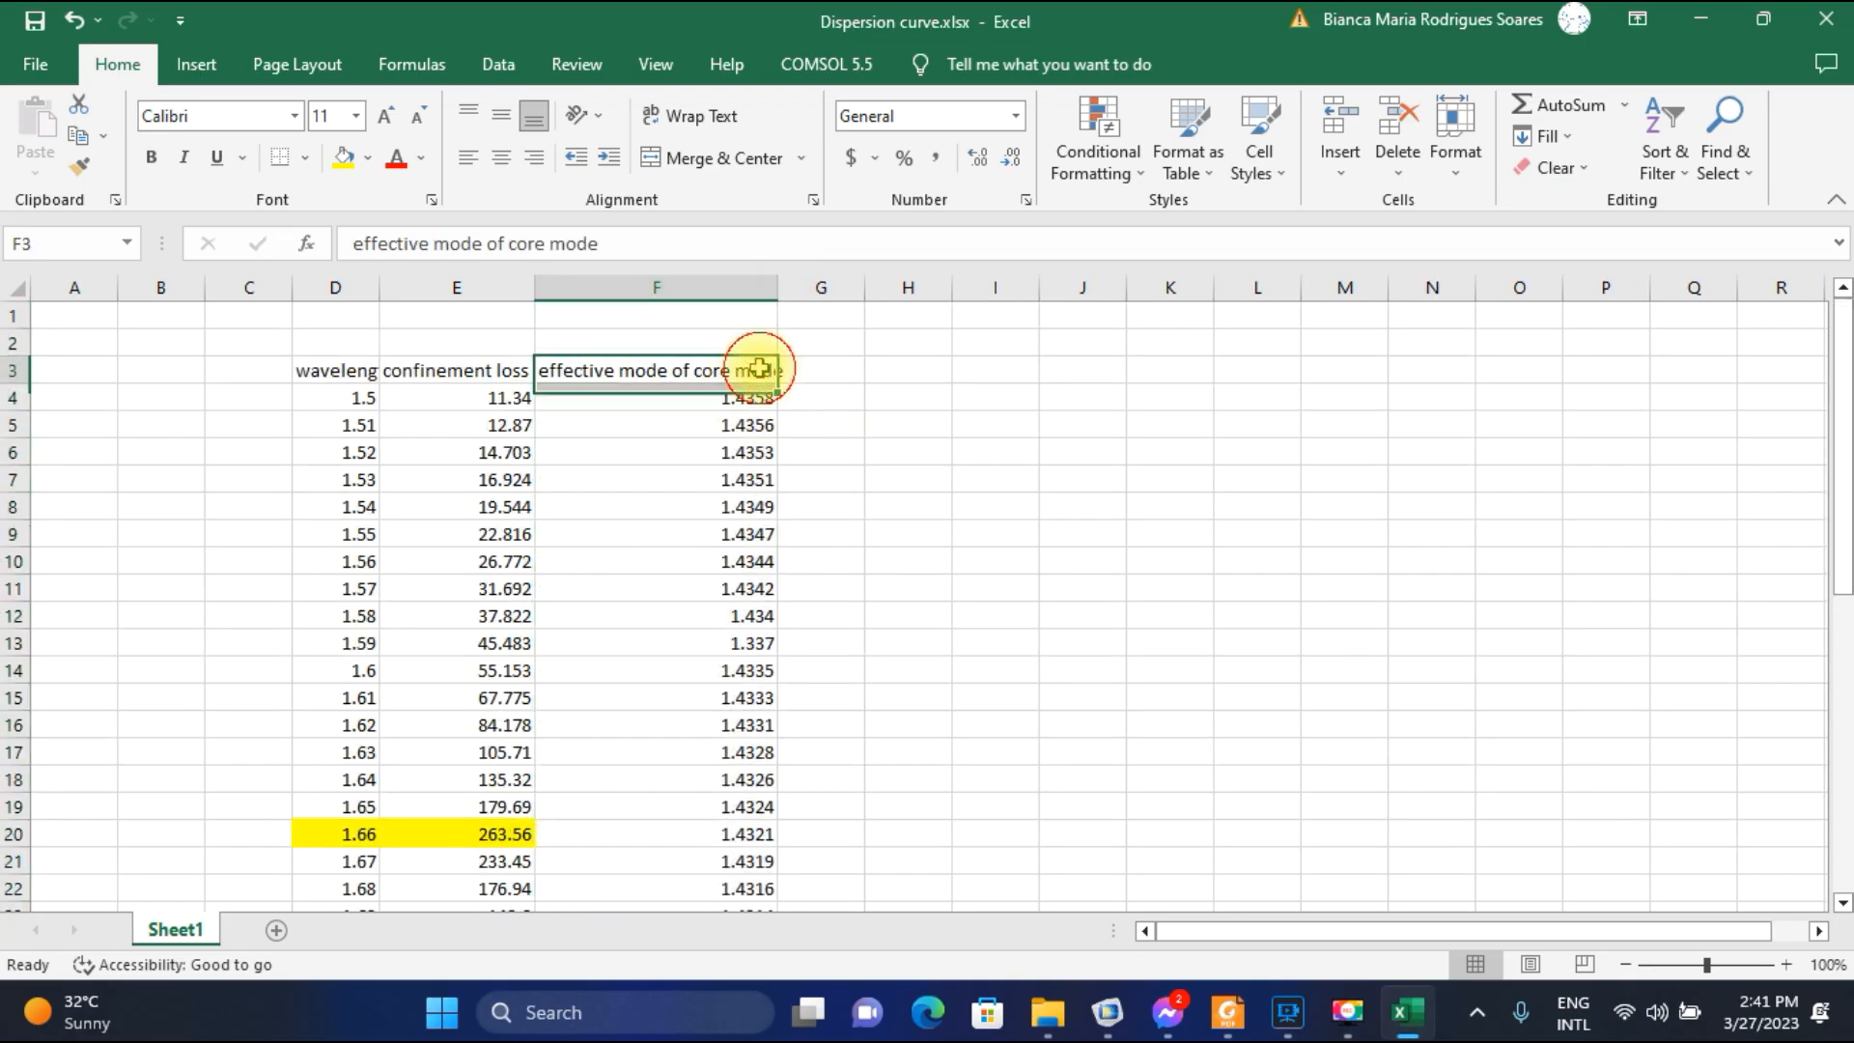
pyautogui.hotkey('ctrl', 'c')
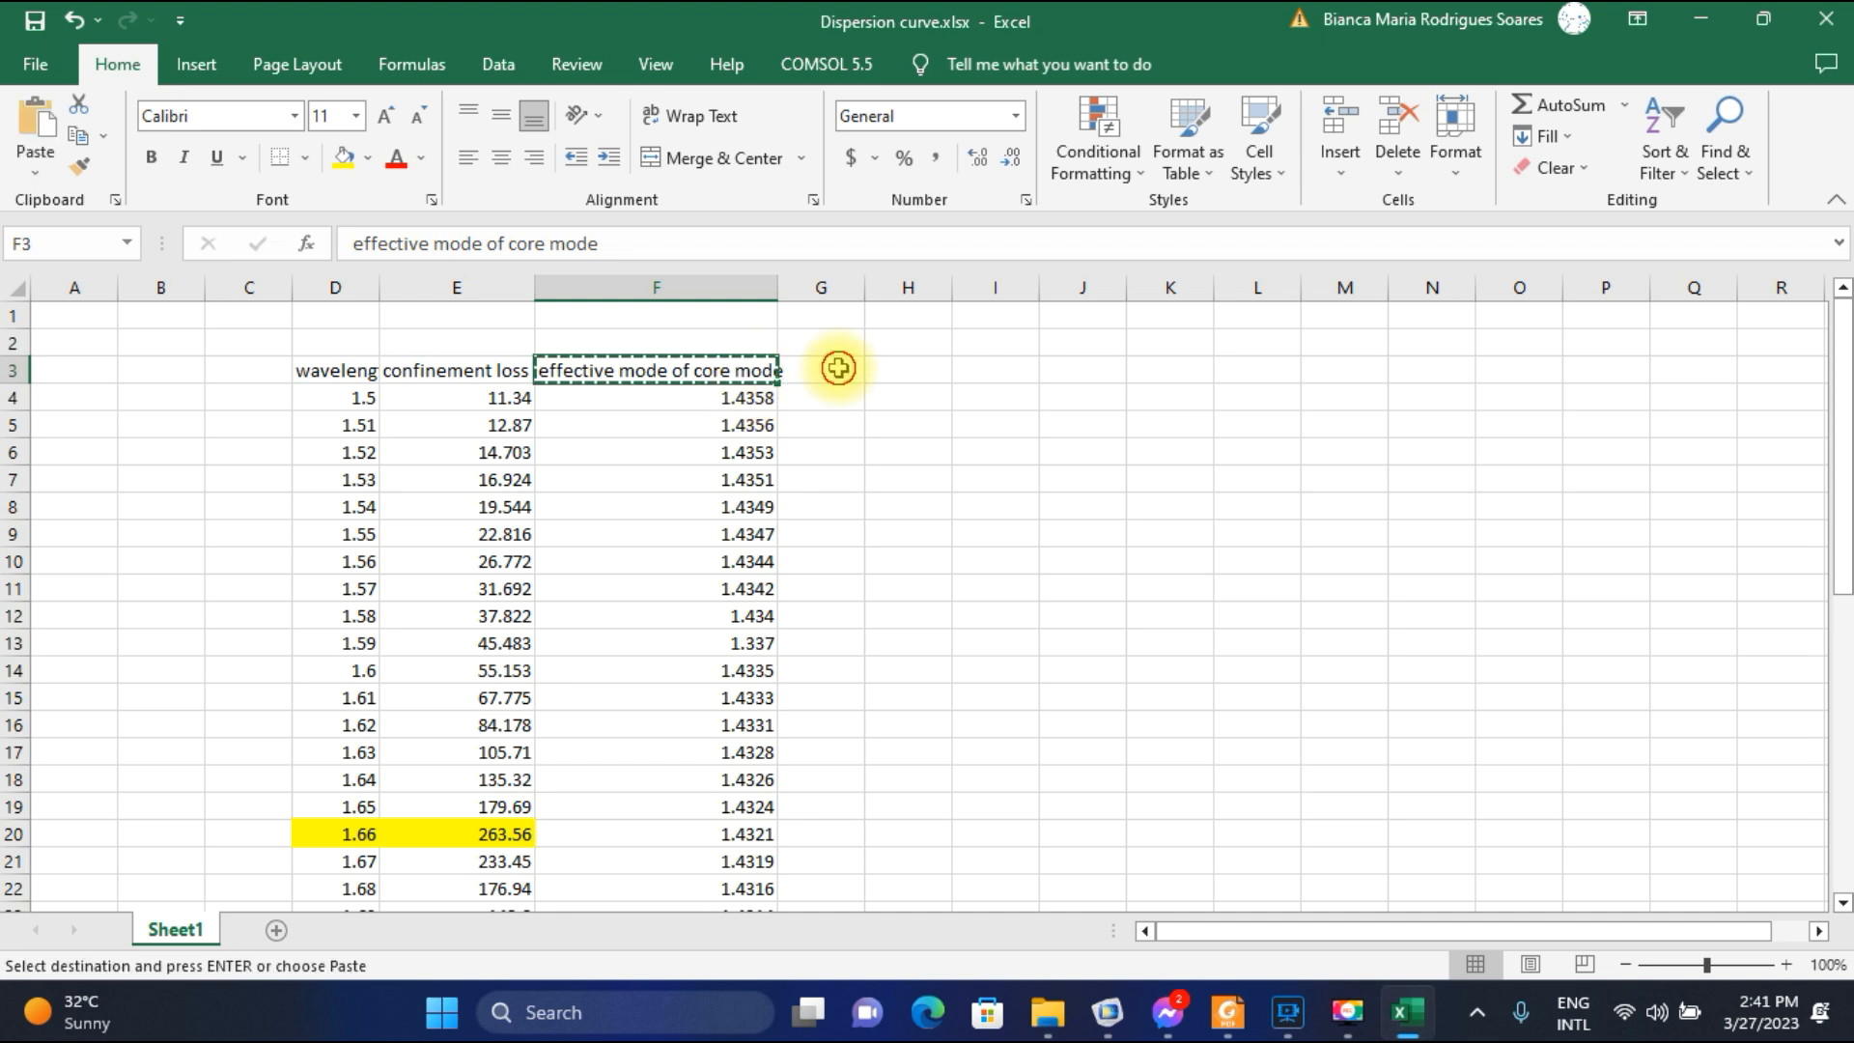
pyautogui.click(835, 369)
pyautogui.hotkey('ctrl', 'v')
pyautogui.press('ctrl')
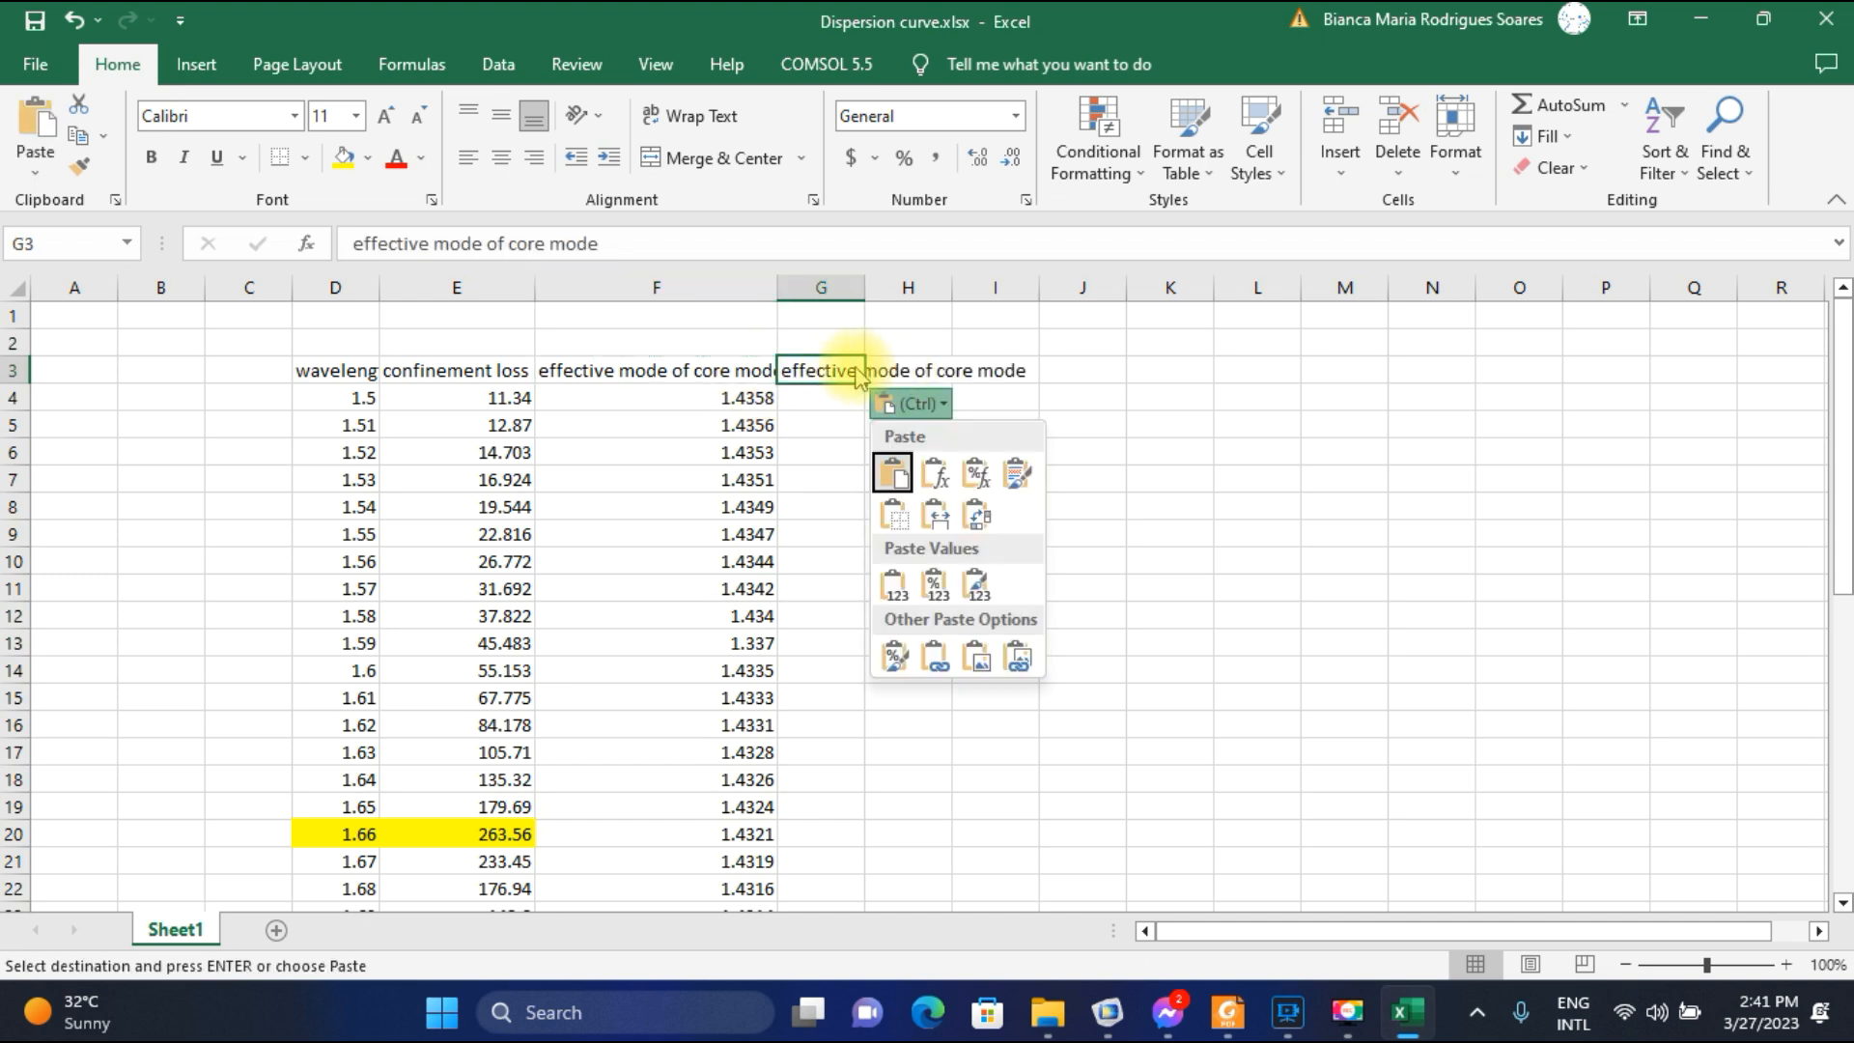
pyautogui.click(546, 244)
pyautogui.click(548, 243)
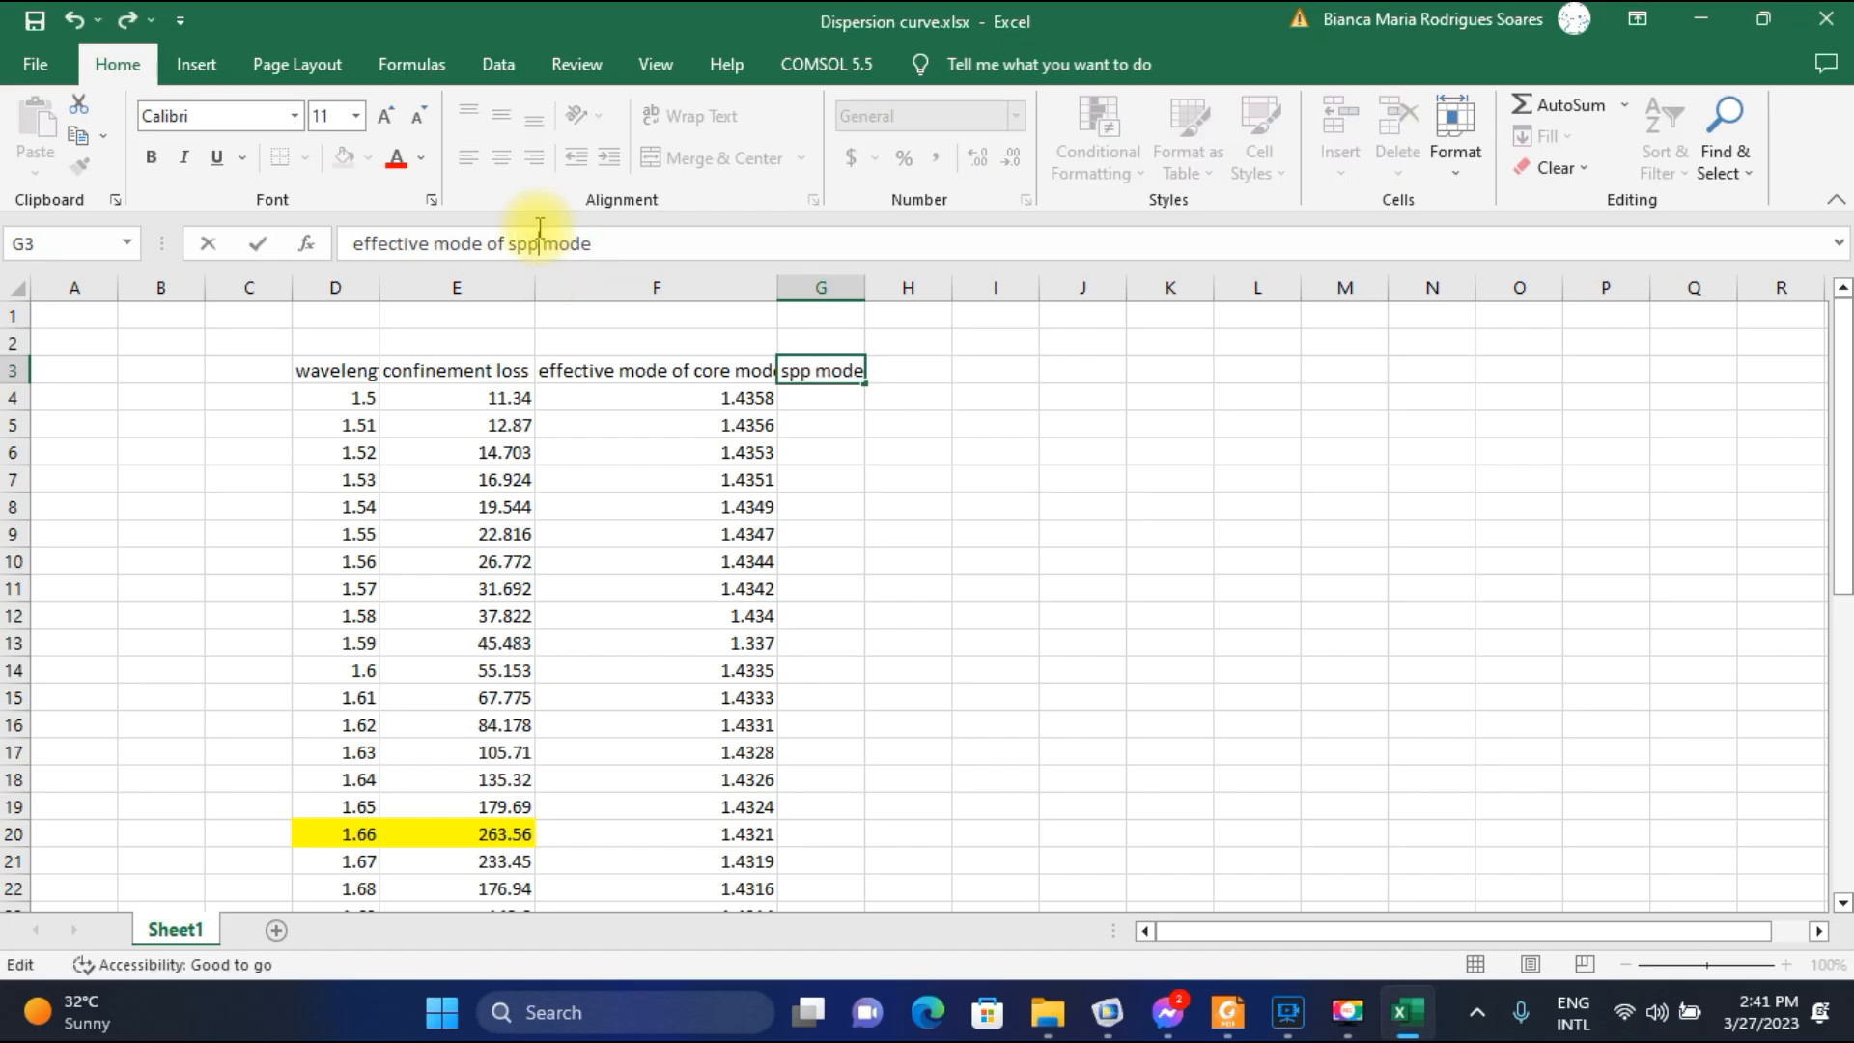
pyautogui.click(994, 397)
# Widen column G so that its SPP-mode header fits.
pyautogui.moveTo(865, 287); pyautogui.dragTo(1014, 324)
pyautogui.scroll(-3, 860, 443)
pyautogui.scroll(1, 881, 339)
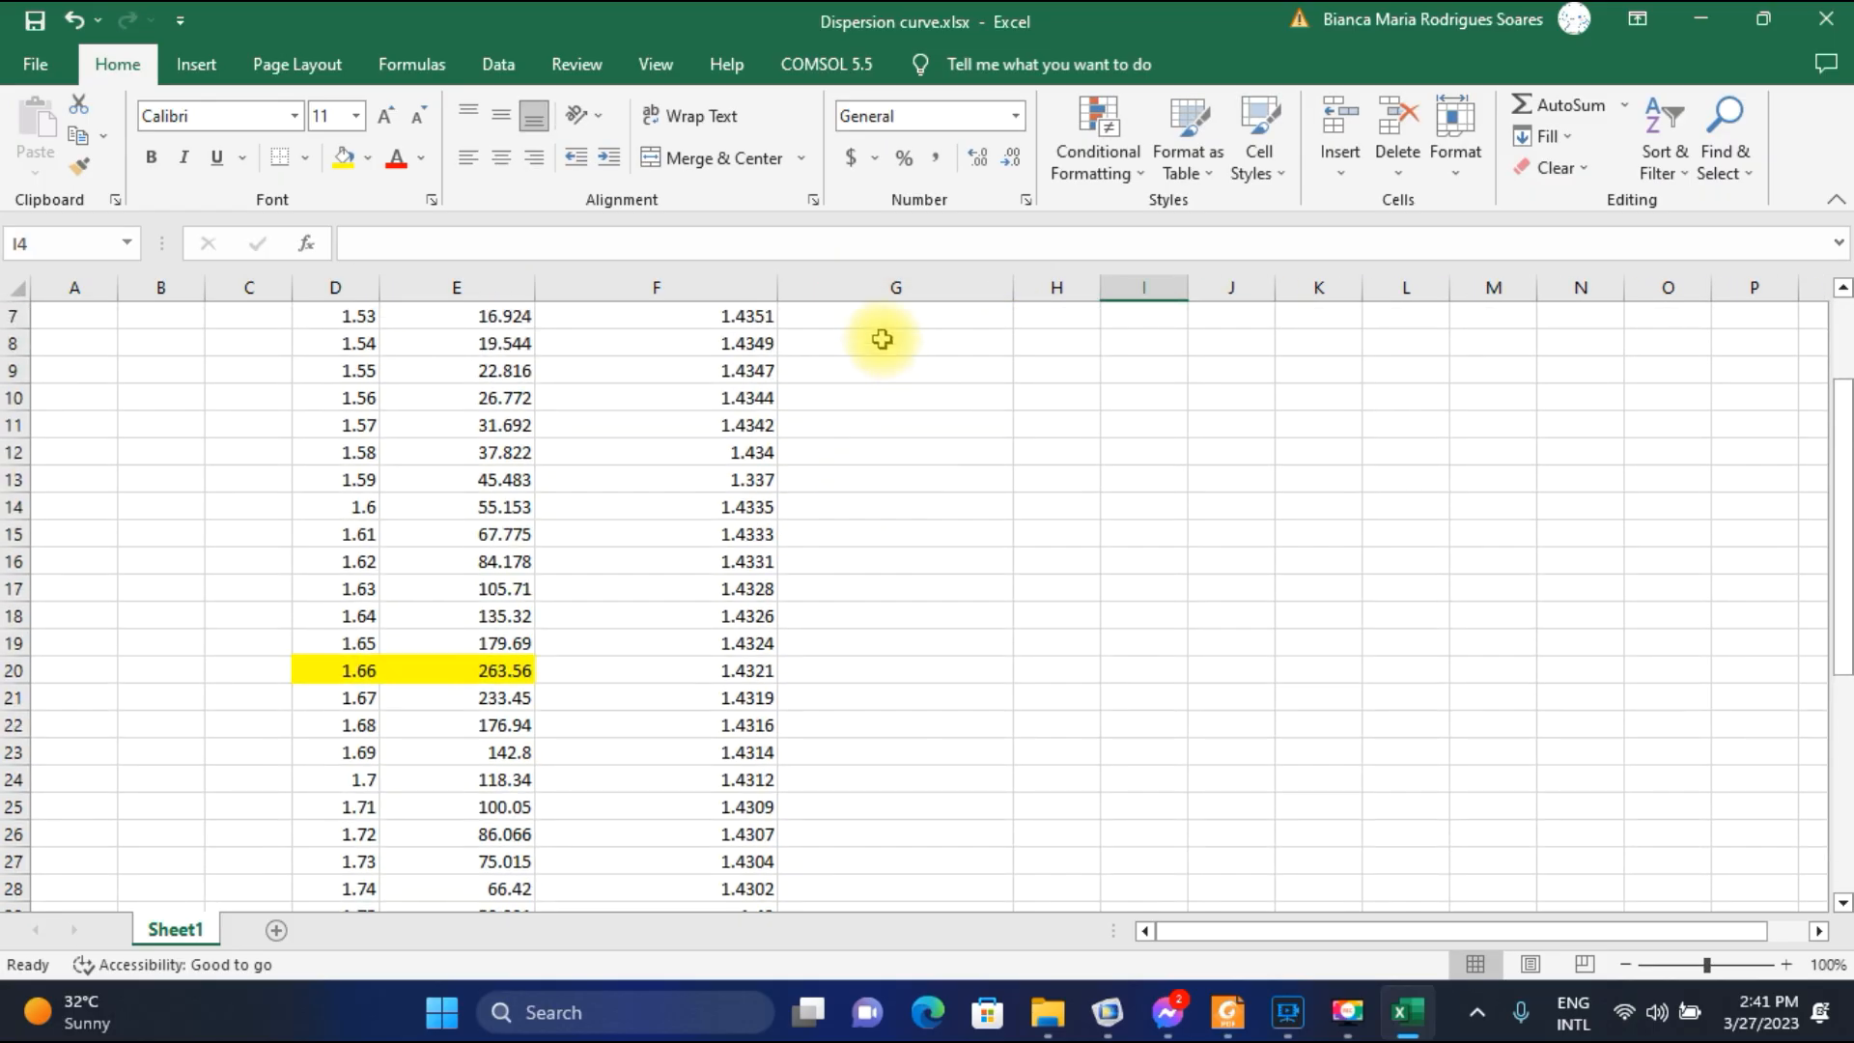
# Select row 20 with the 1.66 wavelength and compare it with the SPP-mode curve of Fig. 2(d) in Foxit Reader.
pyautogui.click(13, 670)
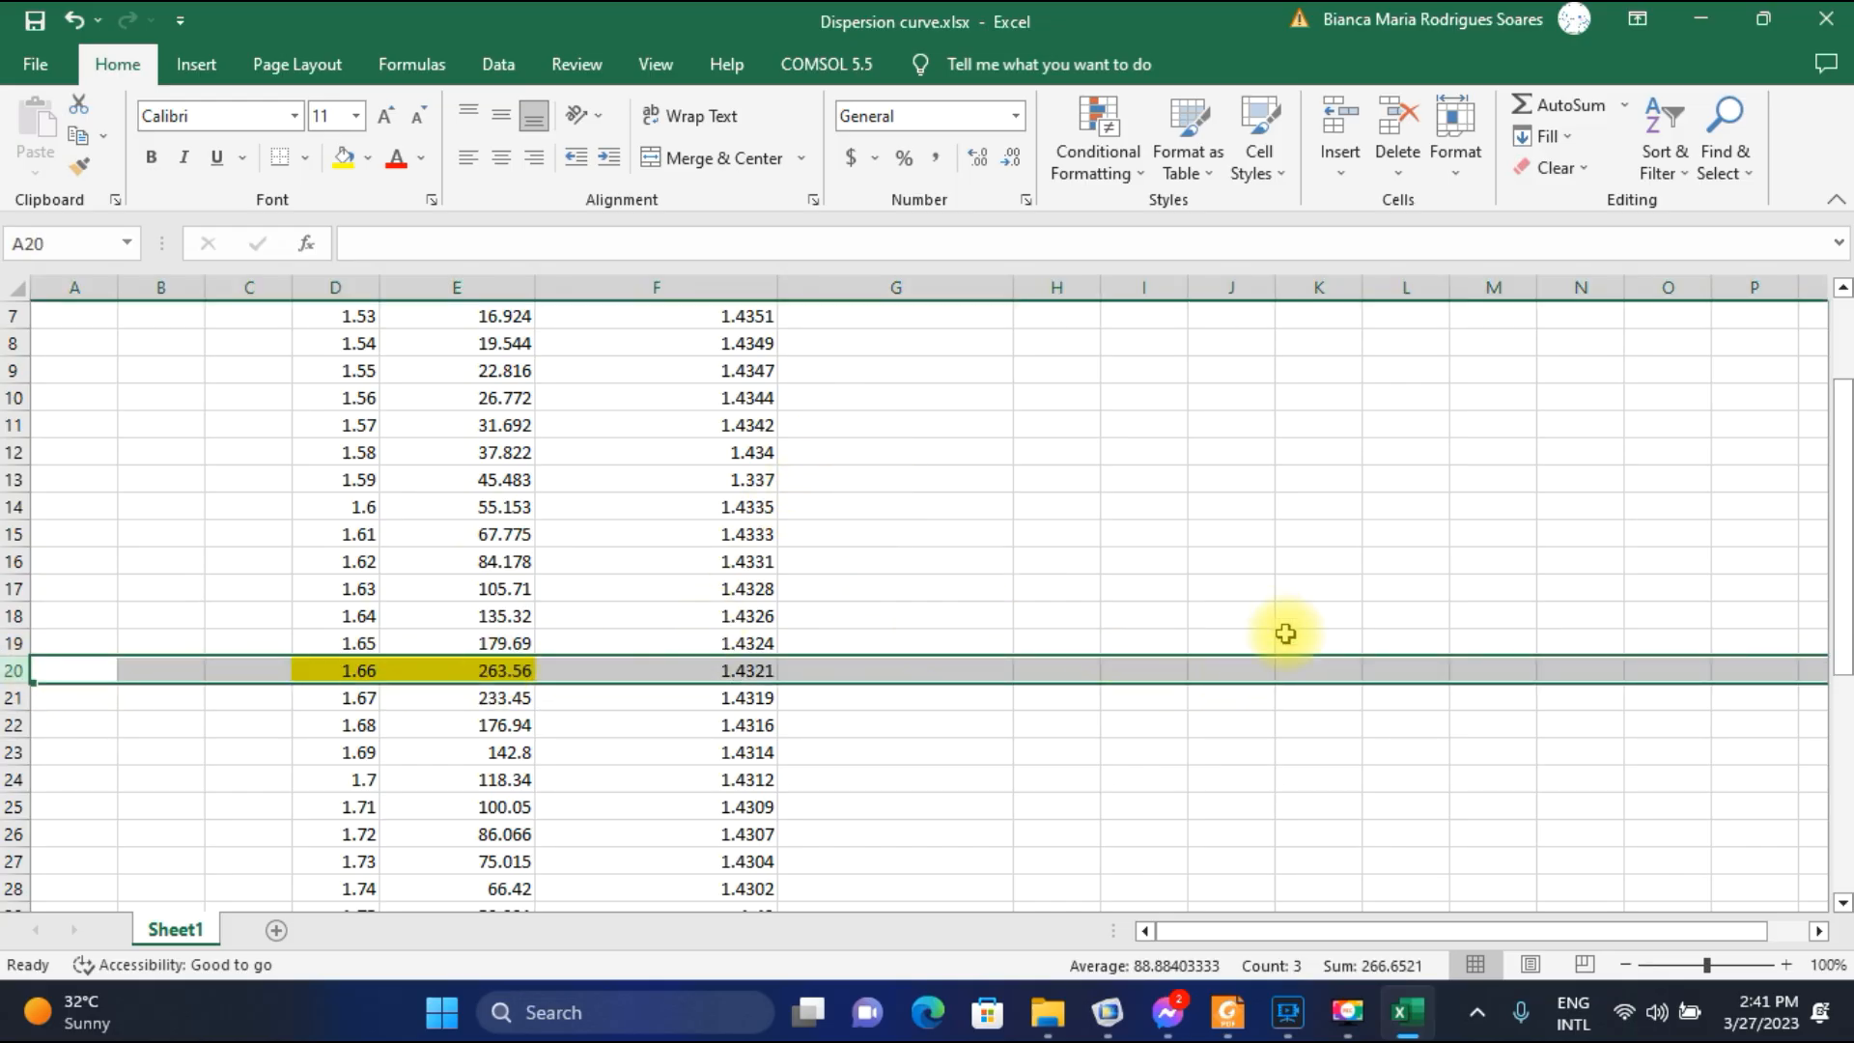
pyautogui.click(1227, 1012)
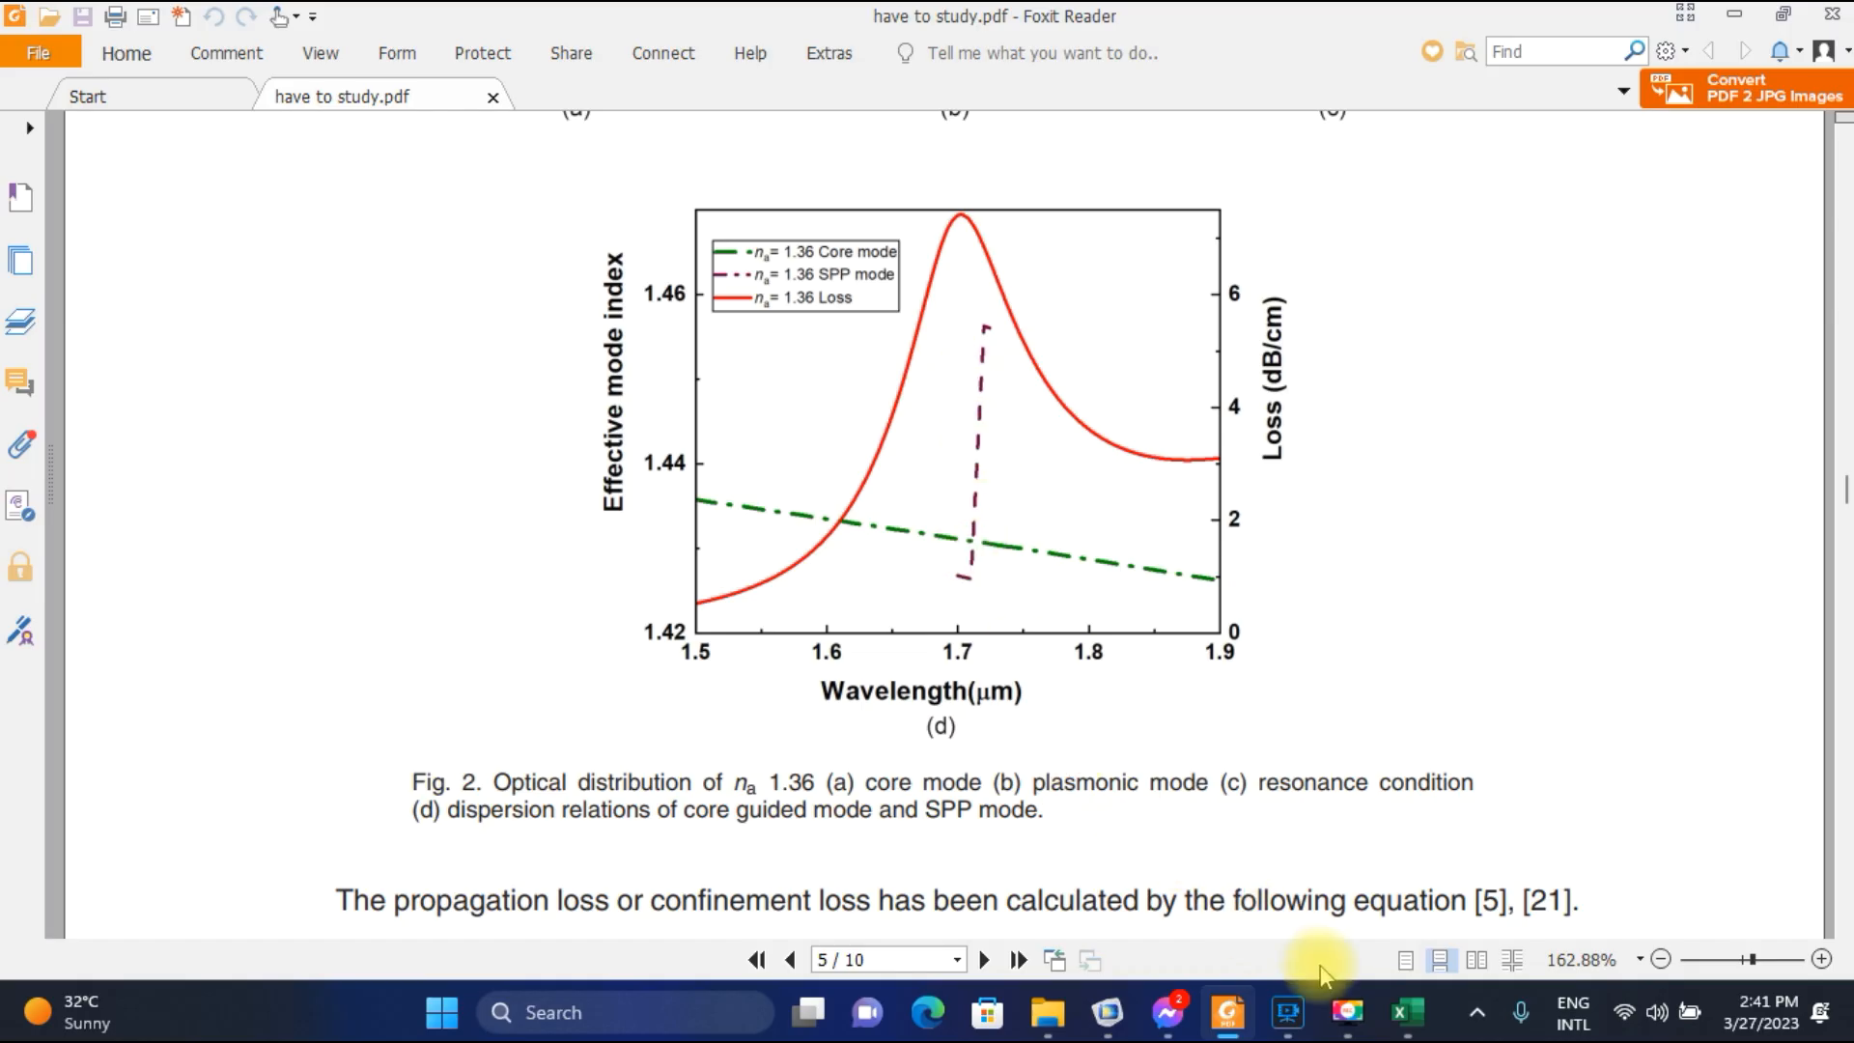
# Look through the parameter values in COMSOL and return to Excel to select rows 16 to 26, covering wavelengths 1.62 to 1.72.
pyautogui.click(1123, 1031)
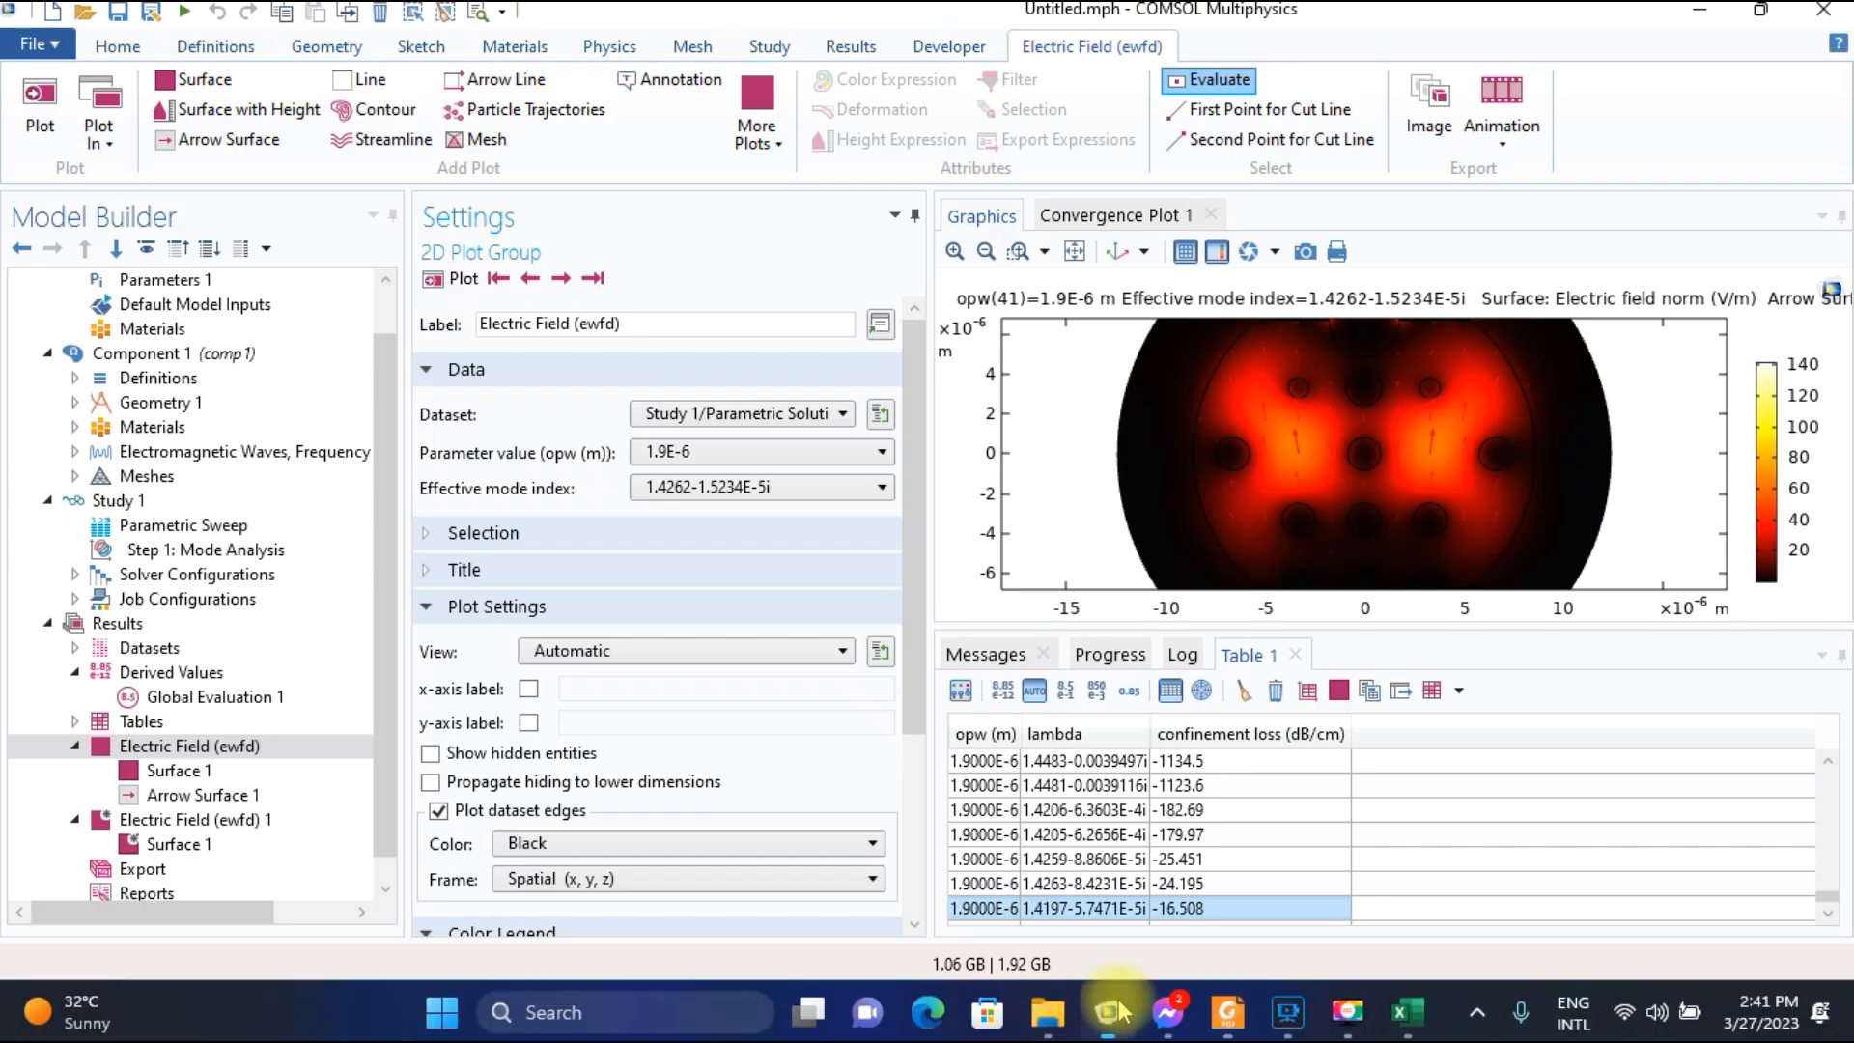
pyautogui.click(736, 460)
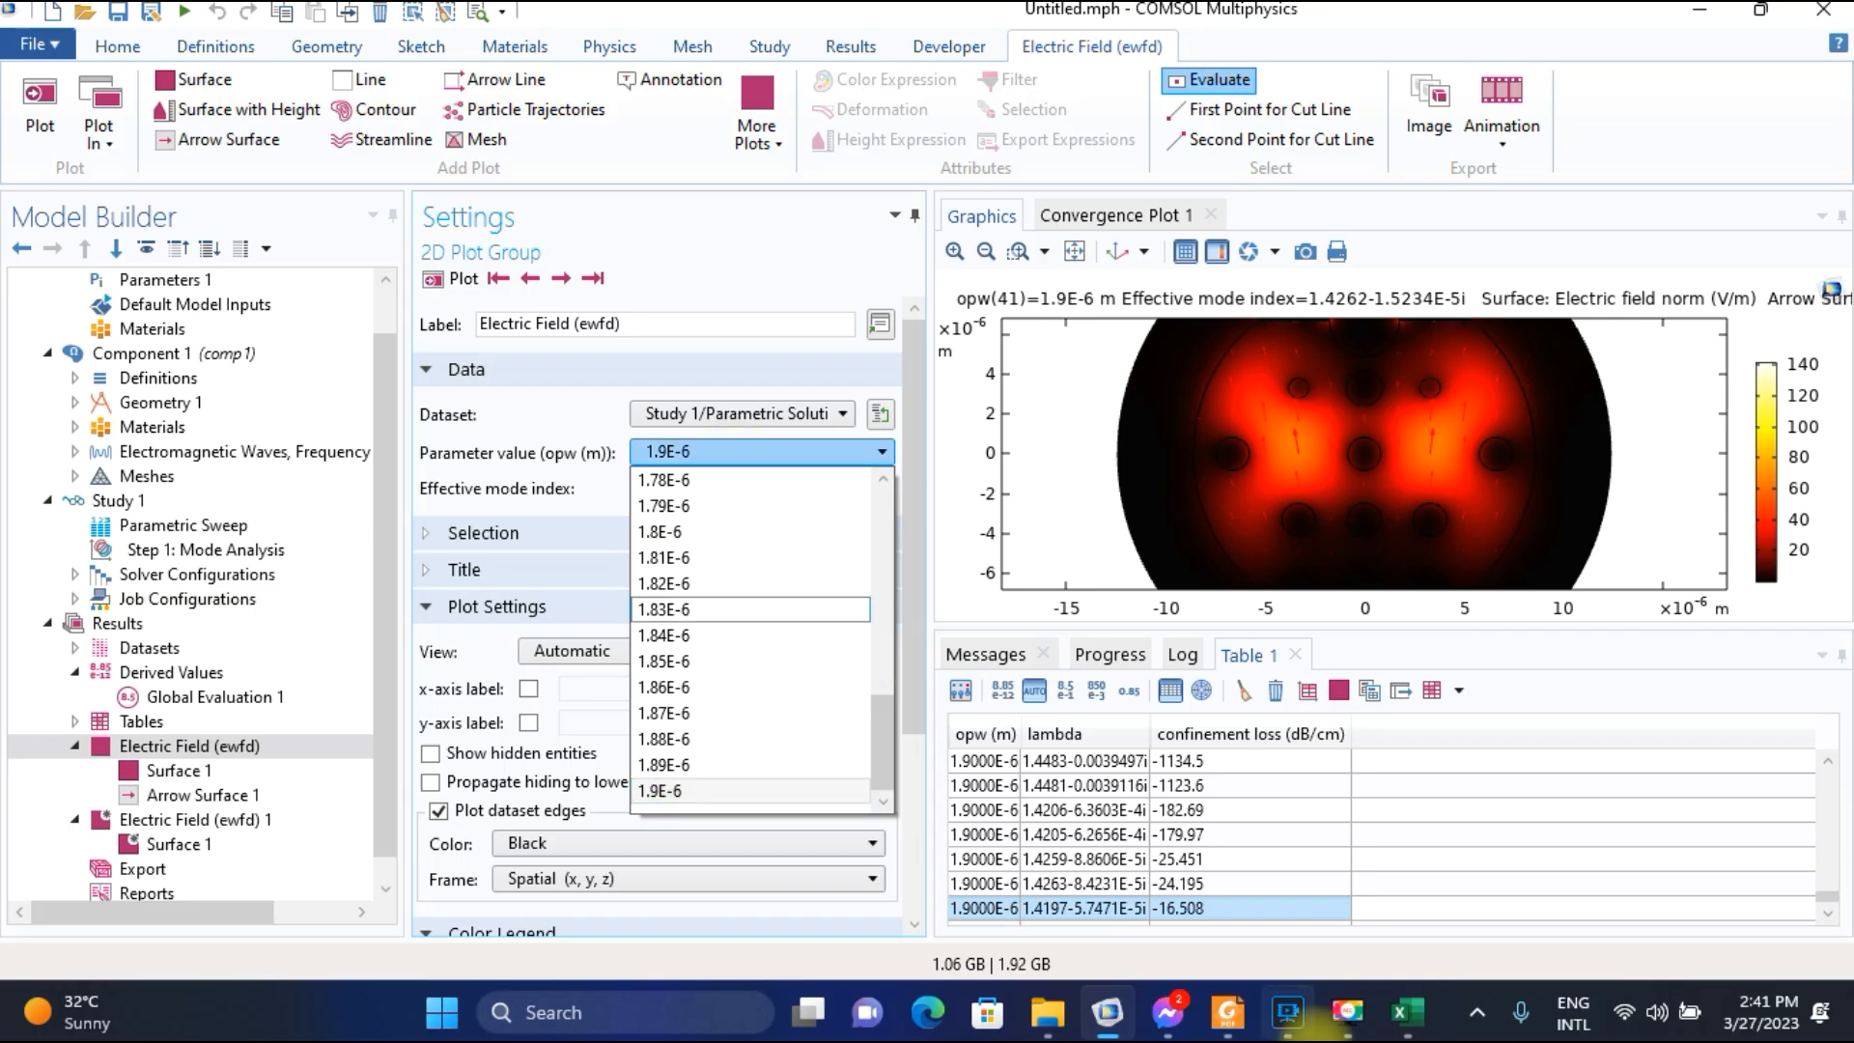
pyautogui.moveTo(1260, 1018)
pyautogui.moveTo(1111, 1025)
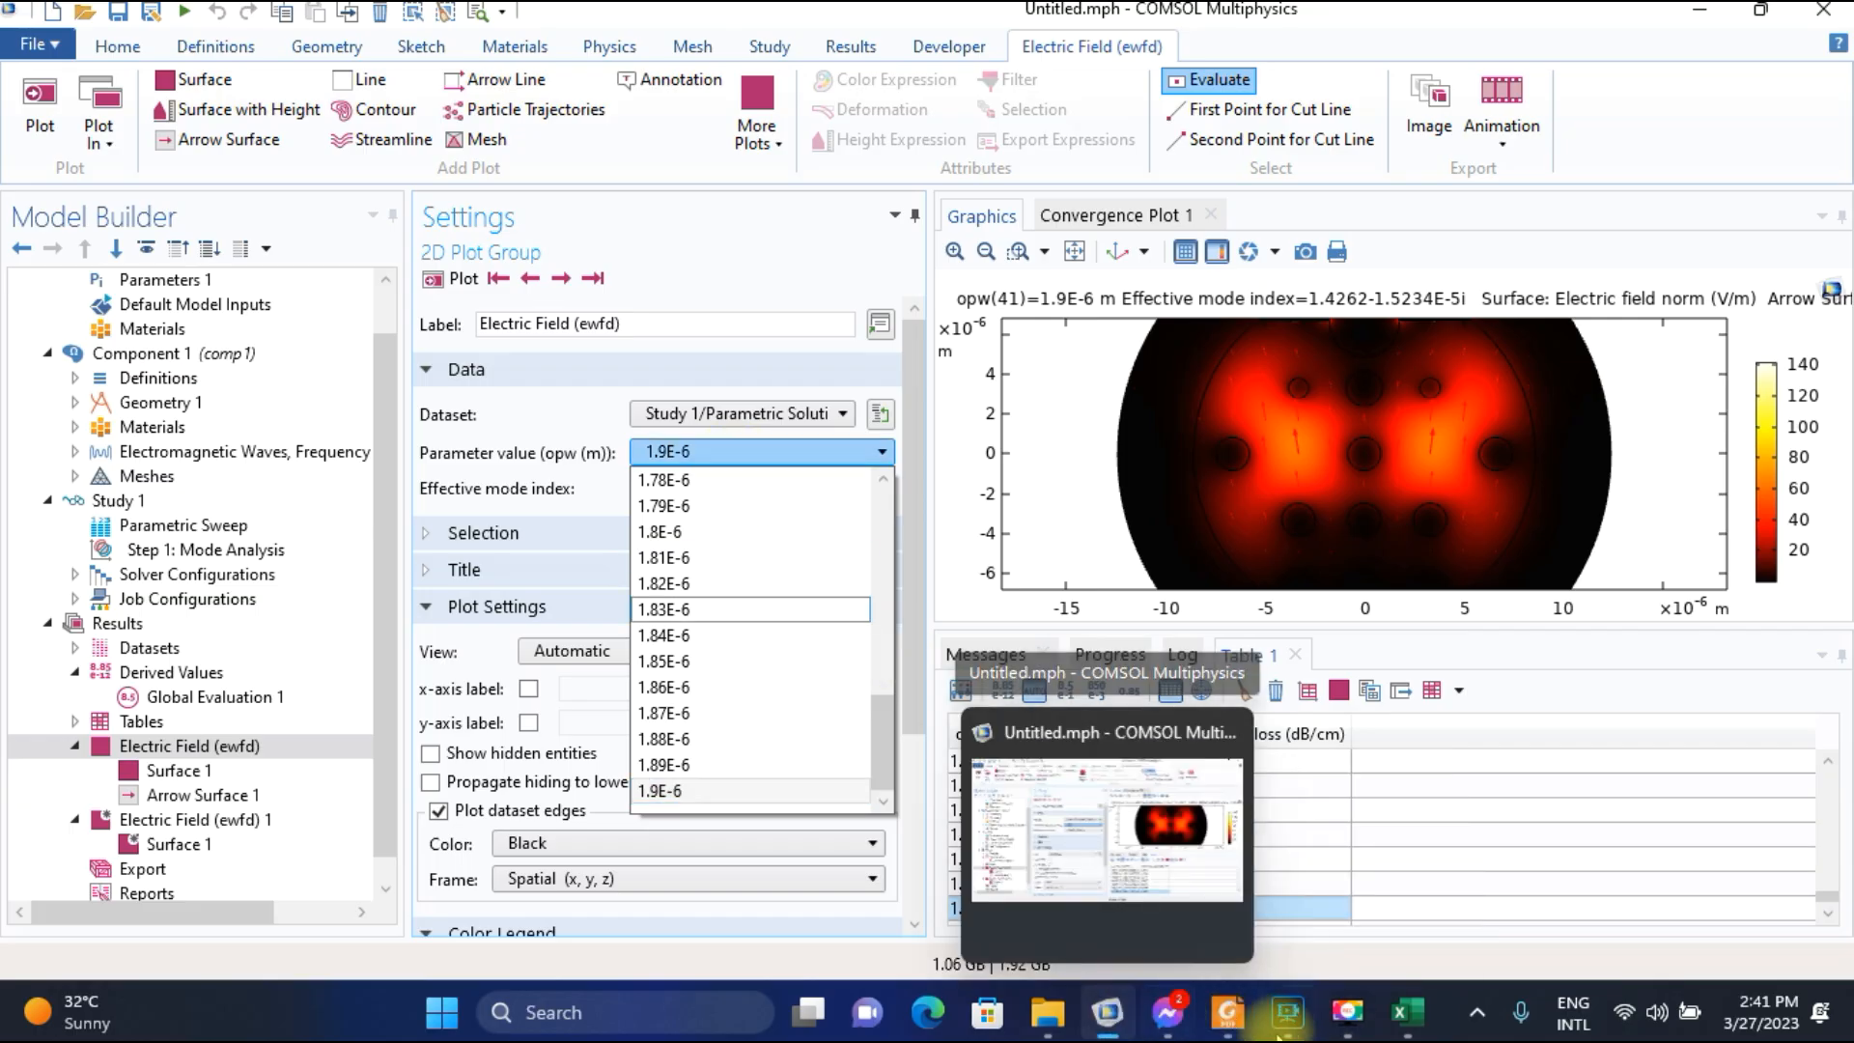
pyautogui.click(1400, 1014)
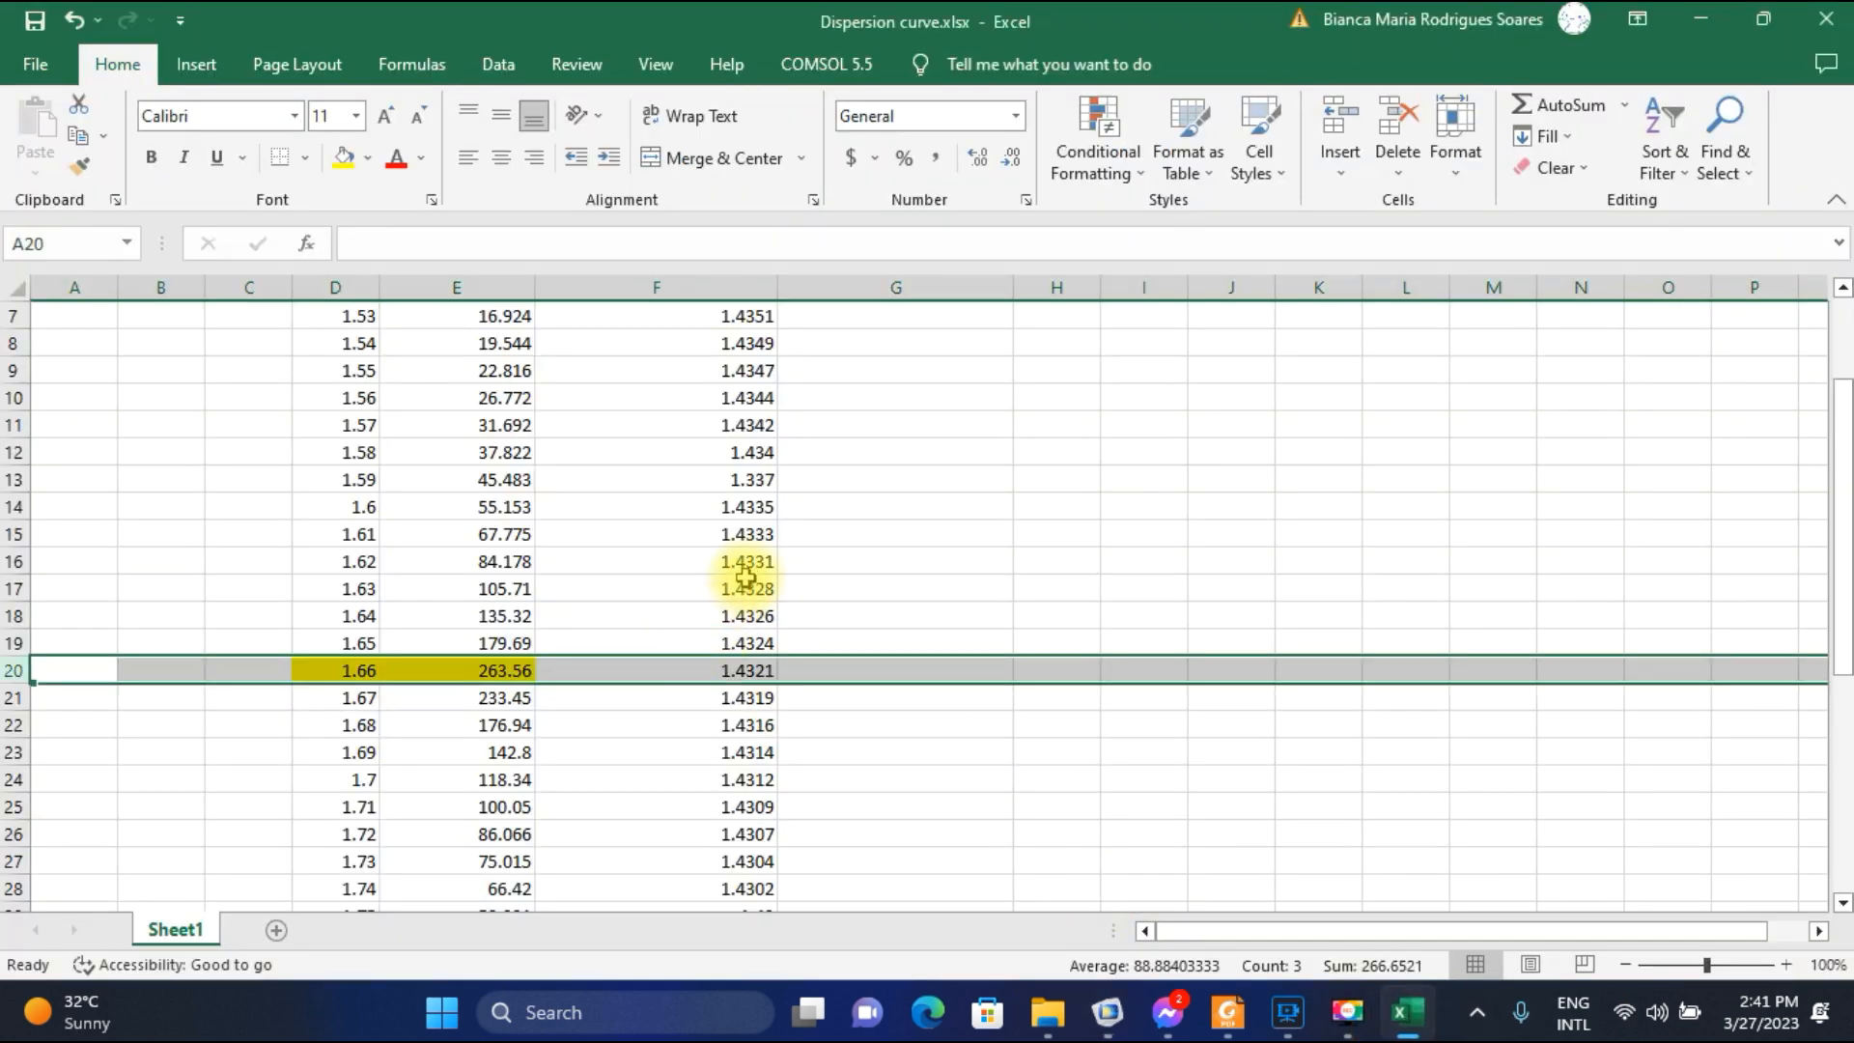
pyautogui.moveTo(12, 560); pyautogui.dragTo(46, 836)
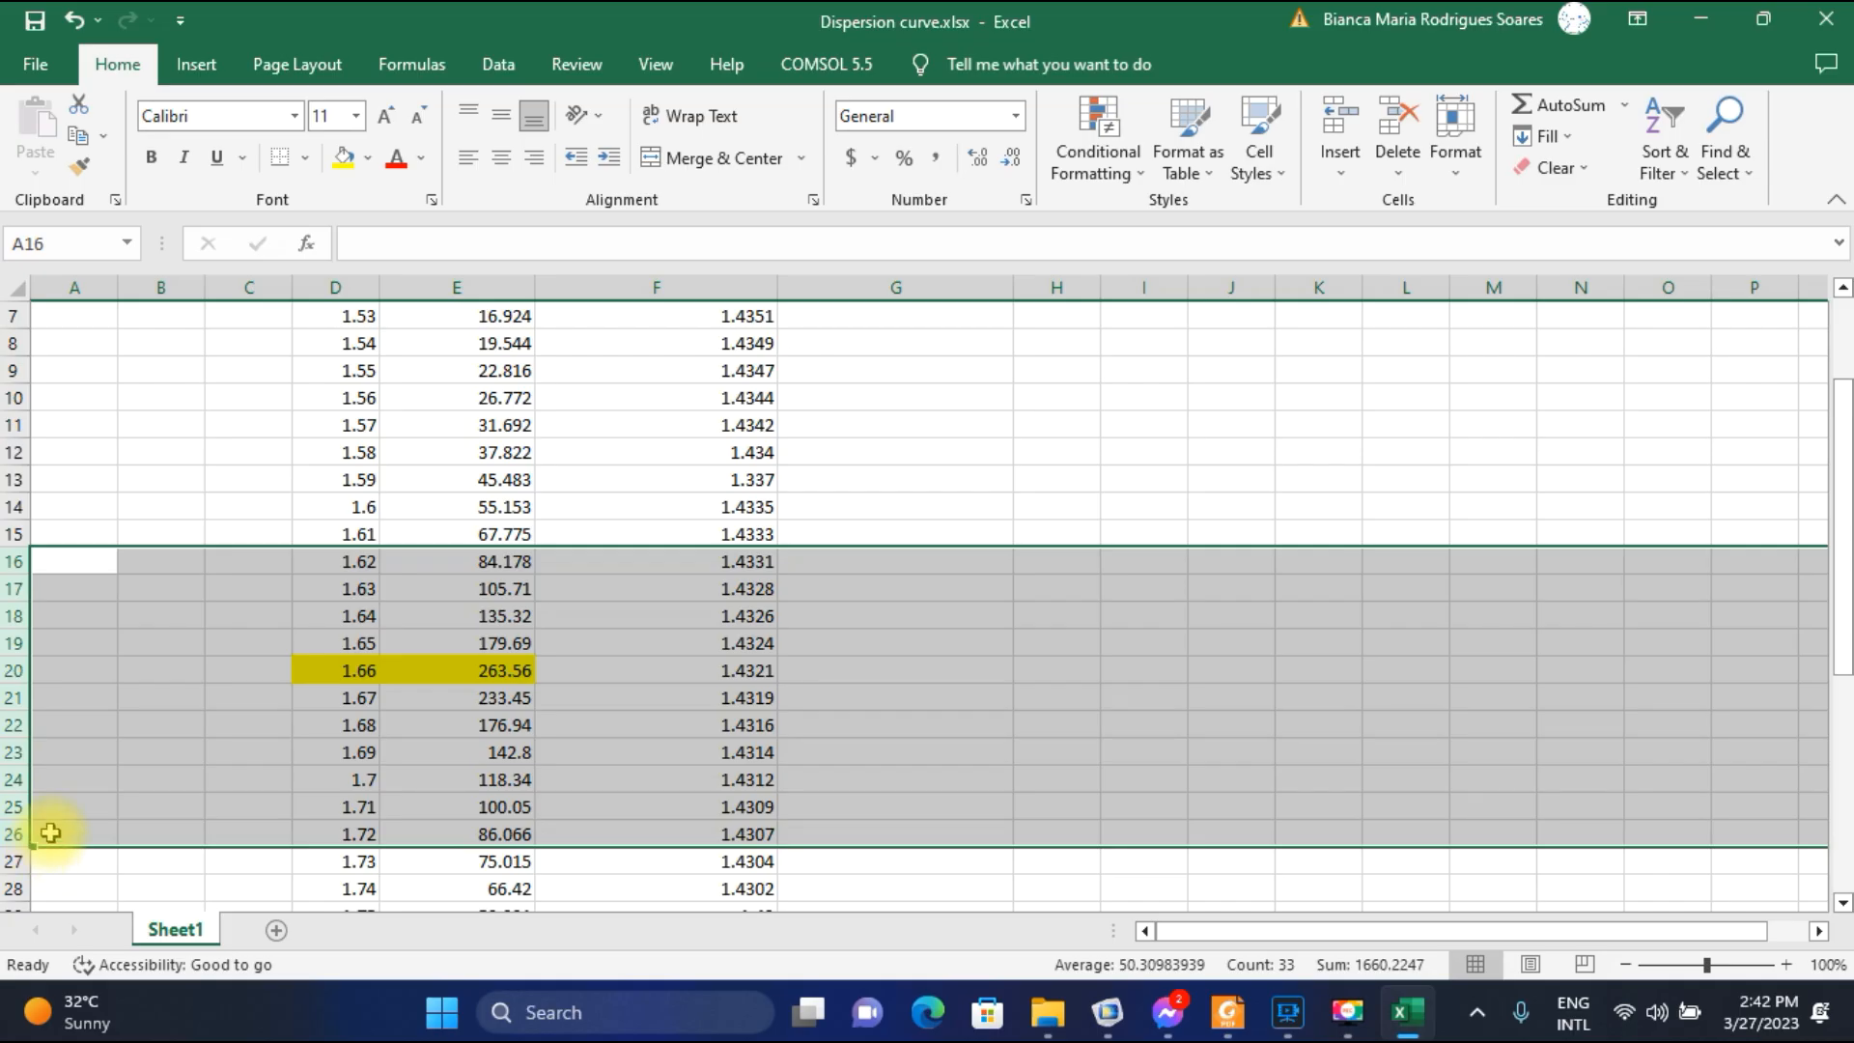
# Switch to COMSOL and plot the electric field for parameter value 1.62E-6 at effective mode index 1.4331.
pyautogui.click(1107, 1012)
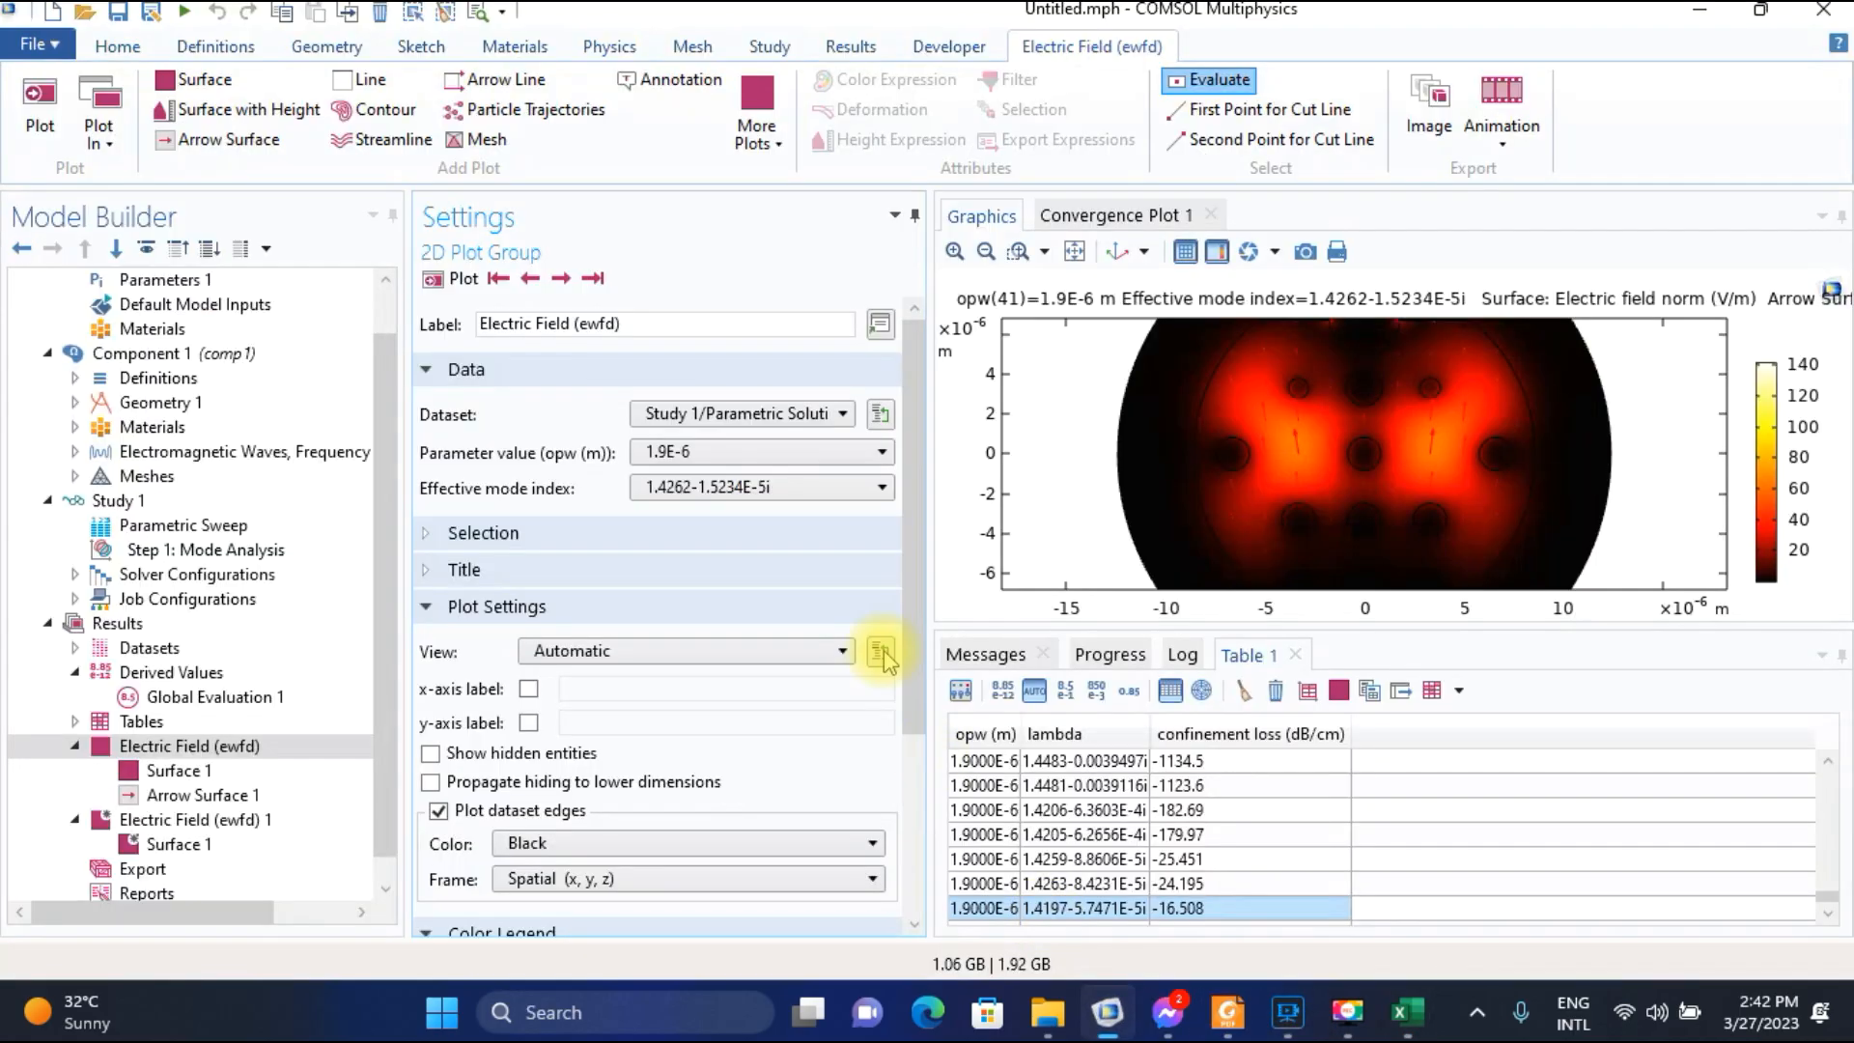
pyautogui.click(758, 452)
pyautogui.scroll(5, 728, 577)
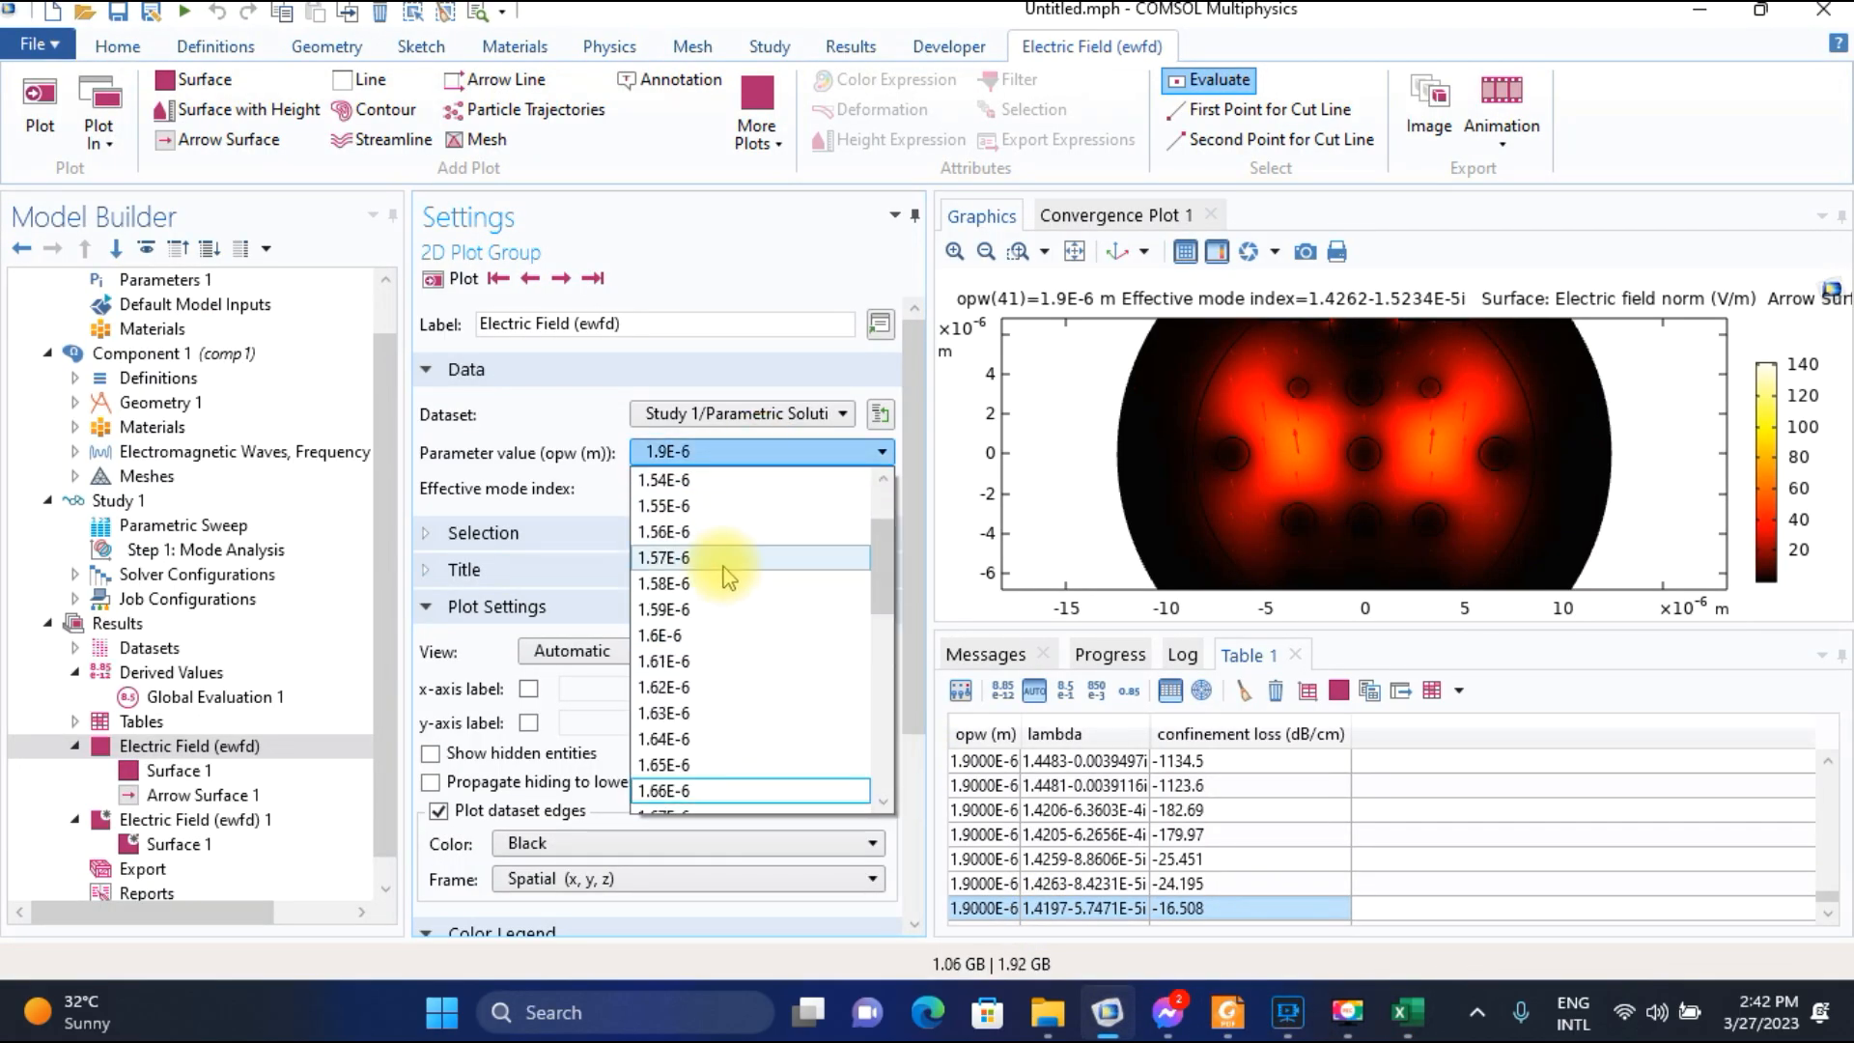
pyautogui.click(683, 687)
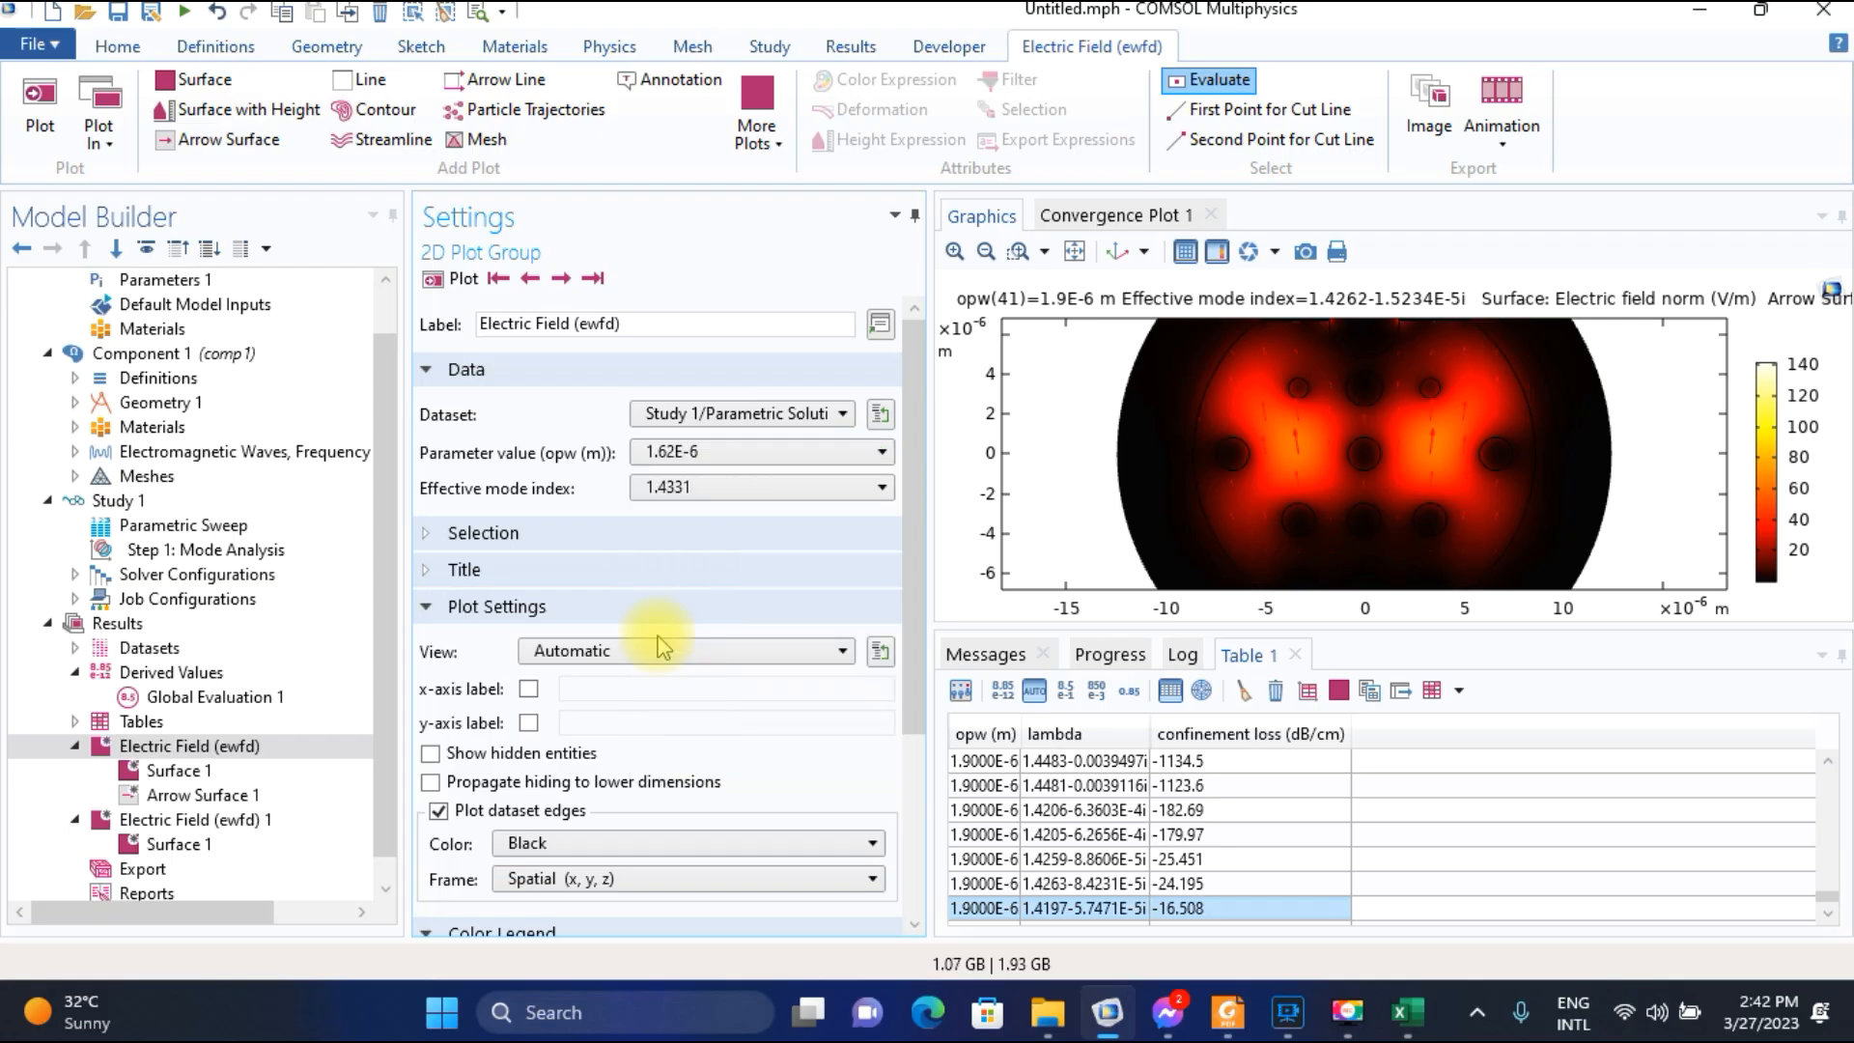
pyautogui.click(454, 284)
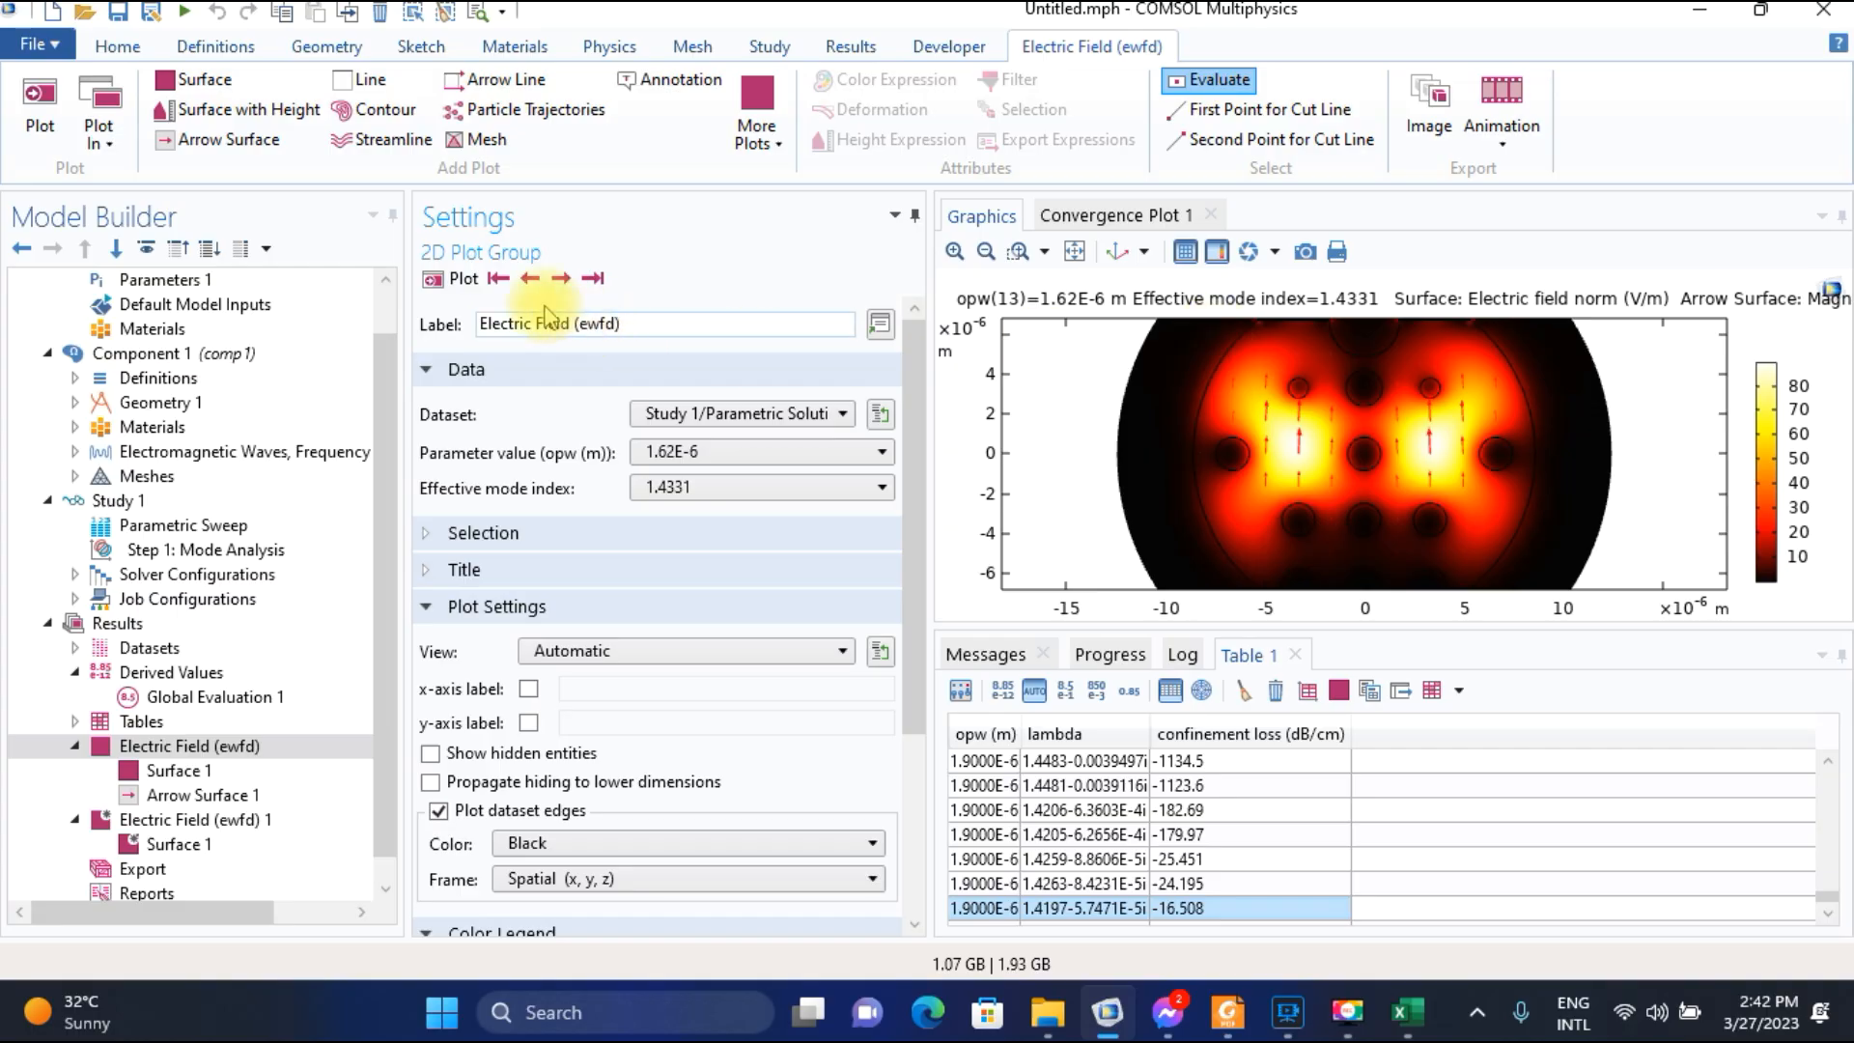
# Step through the 1.62E-6 solutions from the first one to the mode with effective index 1.4347-0.0017369i.
pyautogui.click(499, 280)
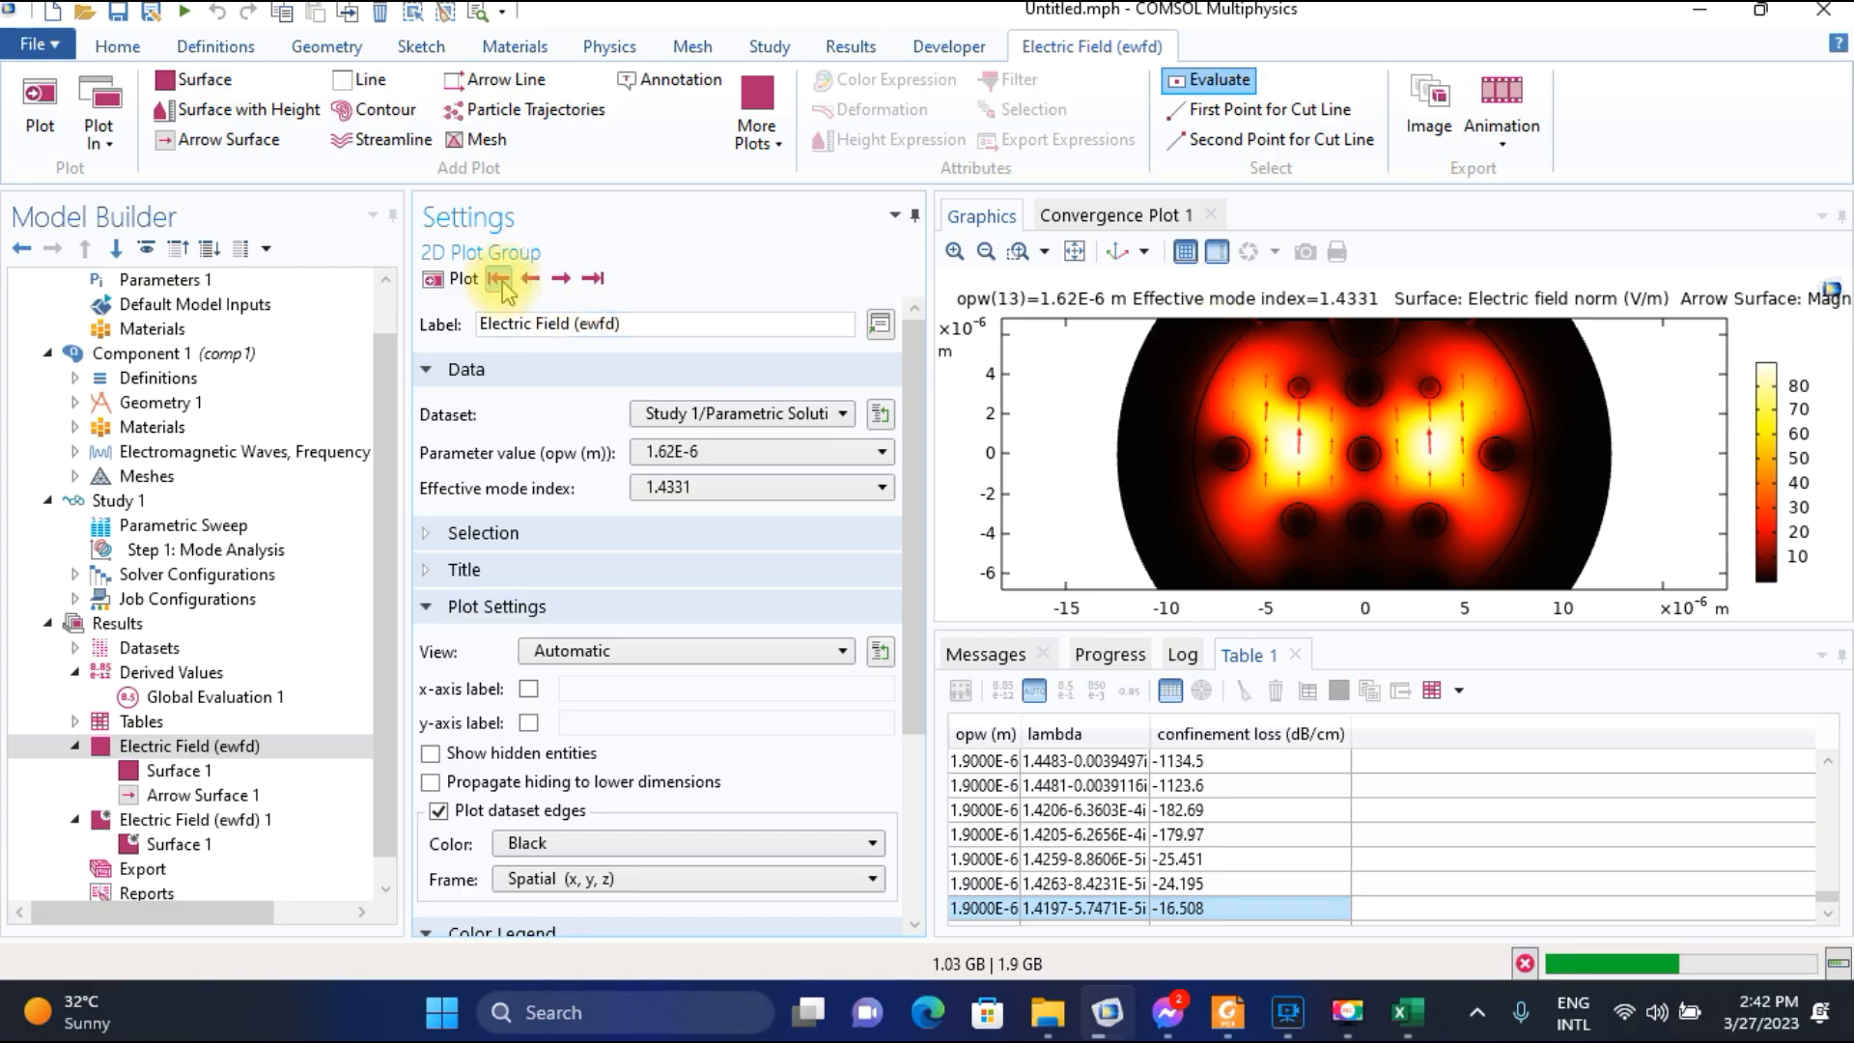
pyautogui.click(564, 280)
pyautogui.click(563, 280)
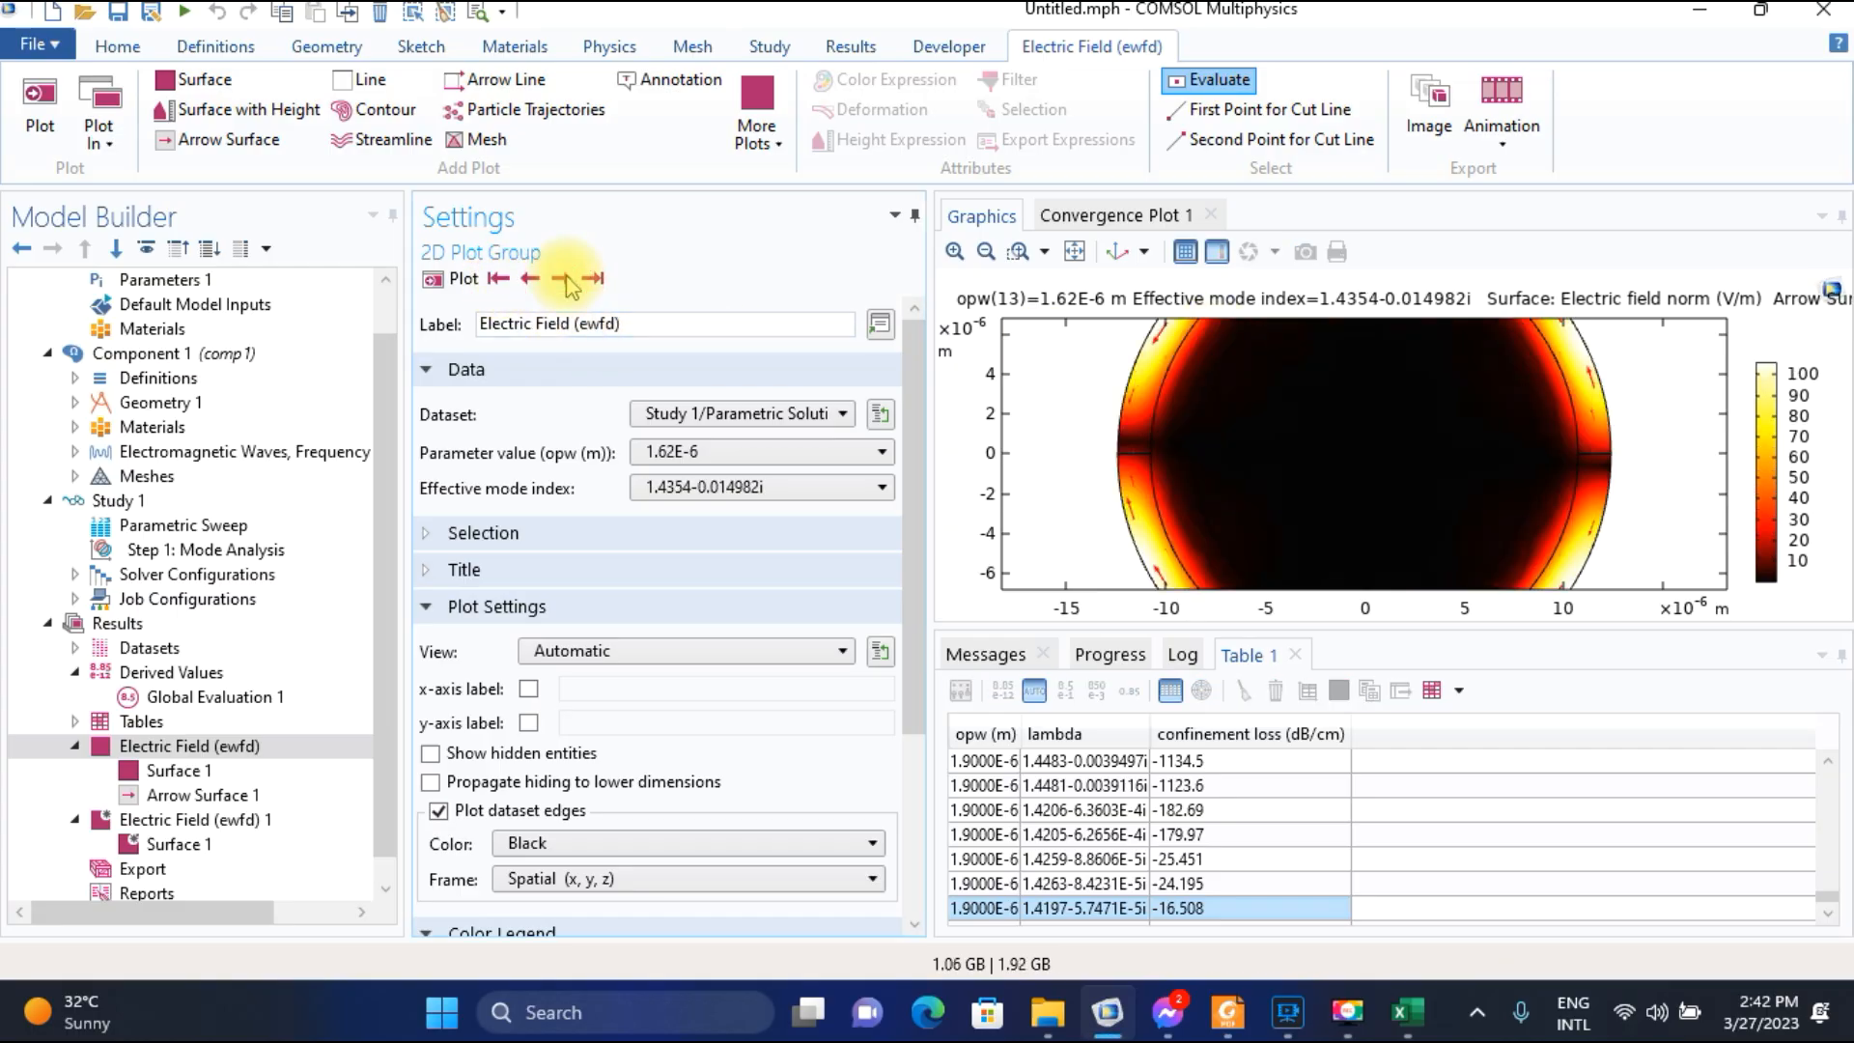
pyautogui.click(564, 280)
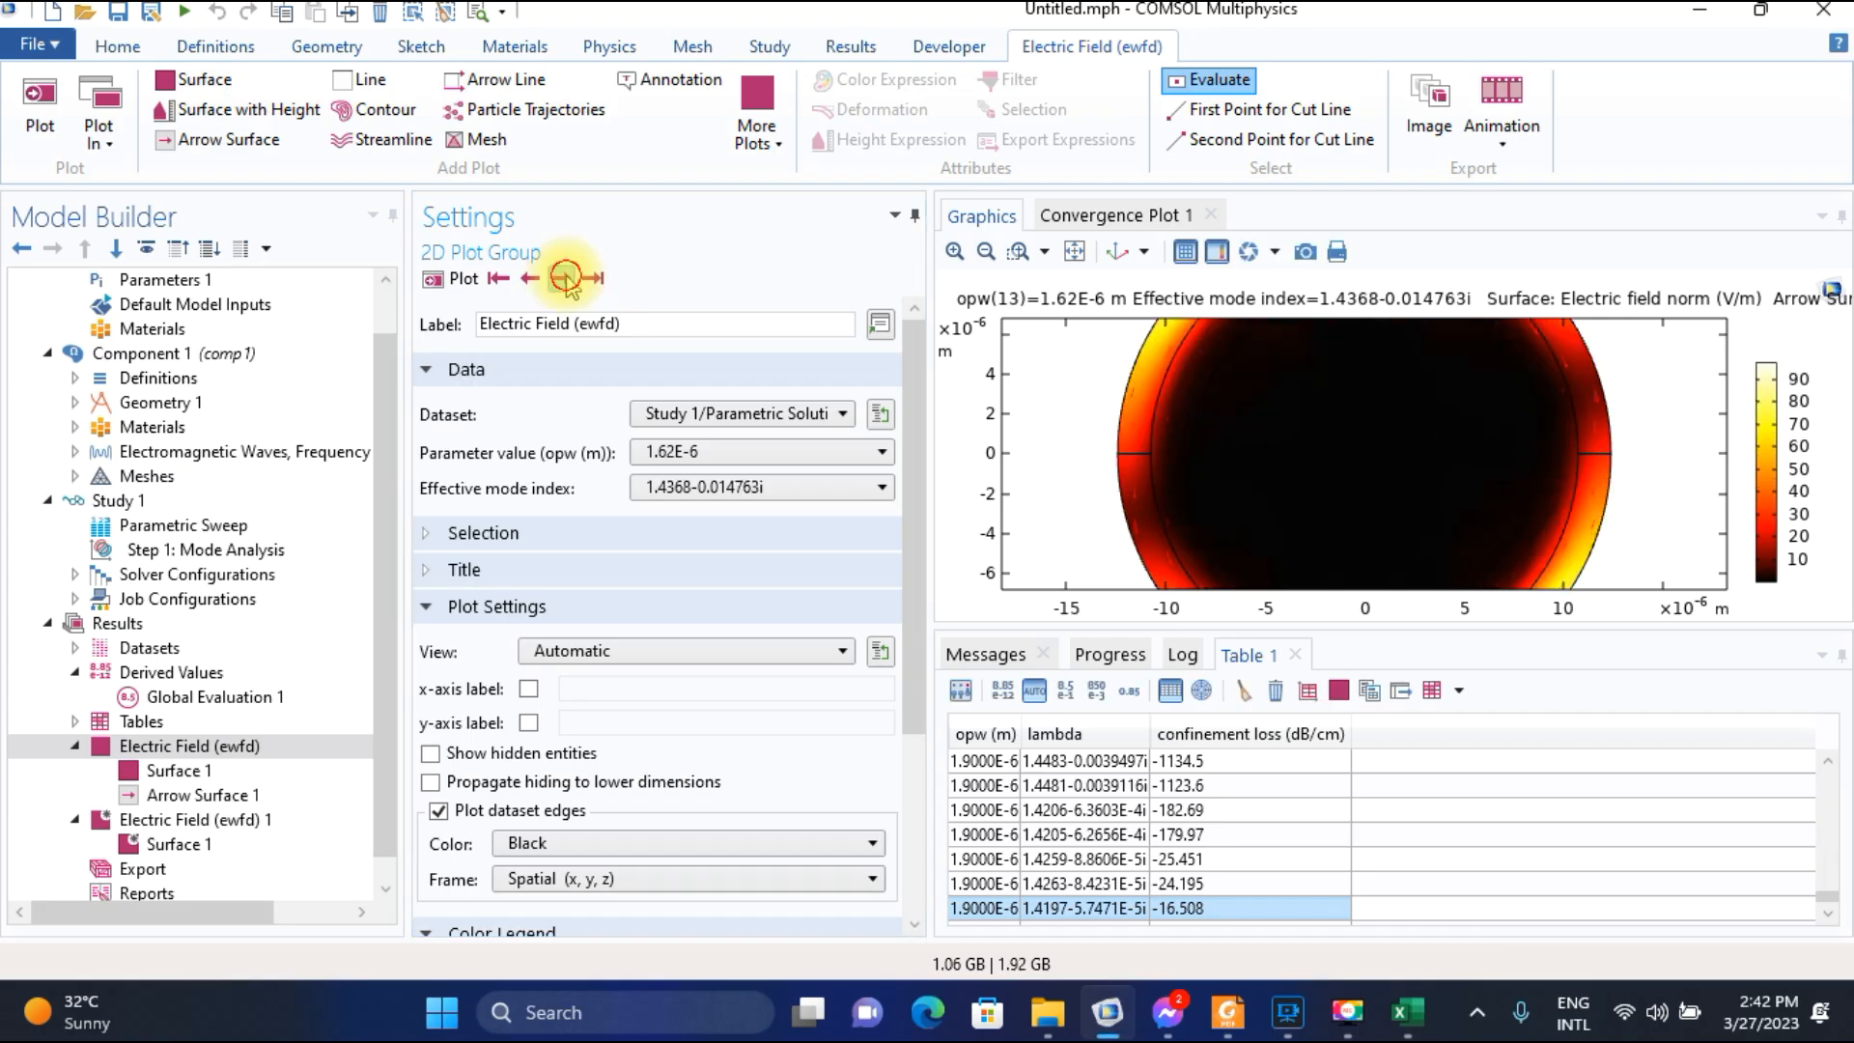
pyautogui.click(563, 280)
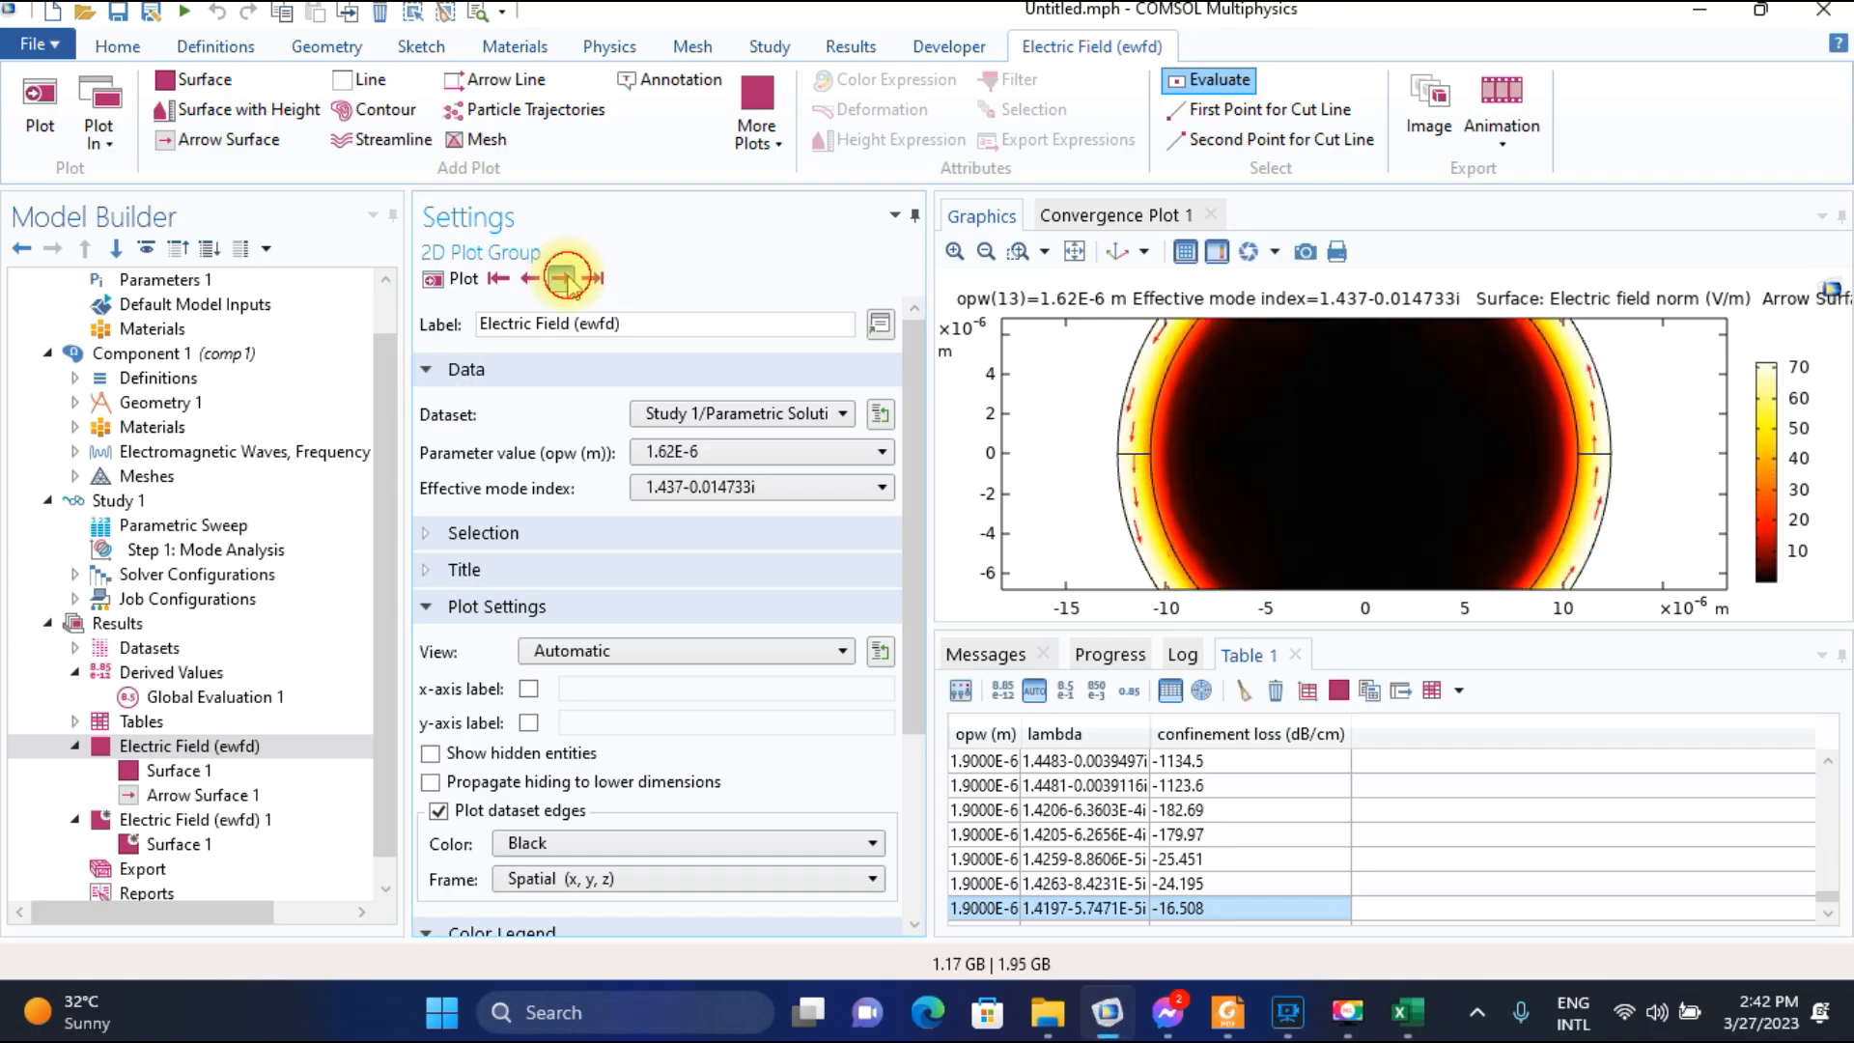
pyautogui.click(563, 280)
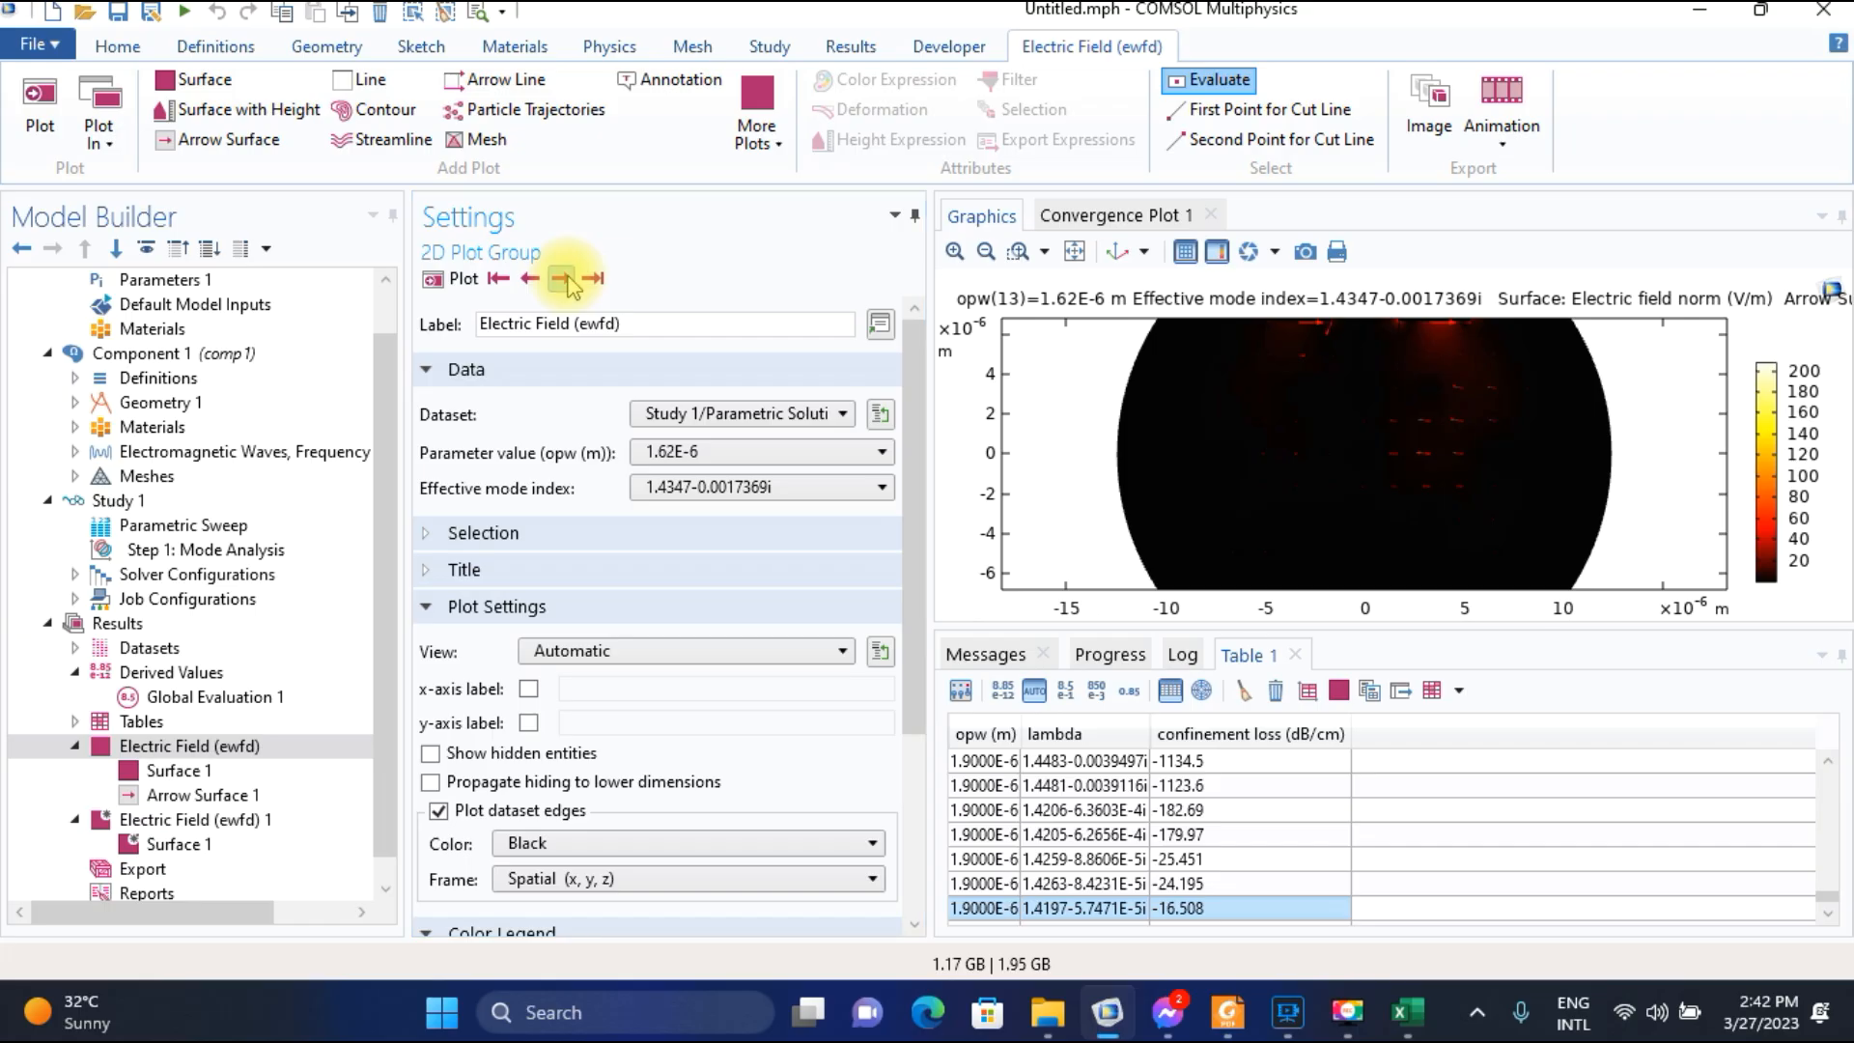
# Examine the field around the upper metal strips, compare it with the following 1.62E-6 solution, and return to mode 1.4347-0.0017369i.
pyautogui.click(985, 252)
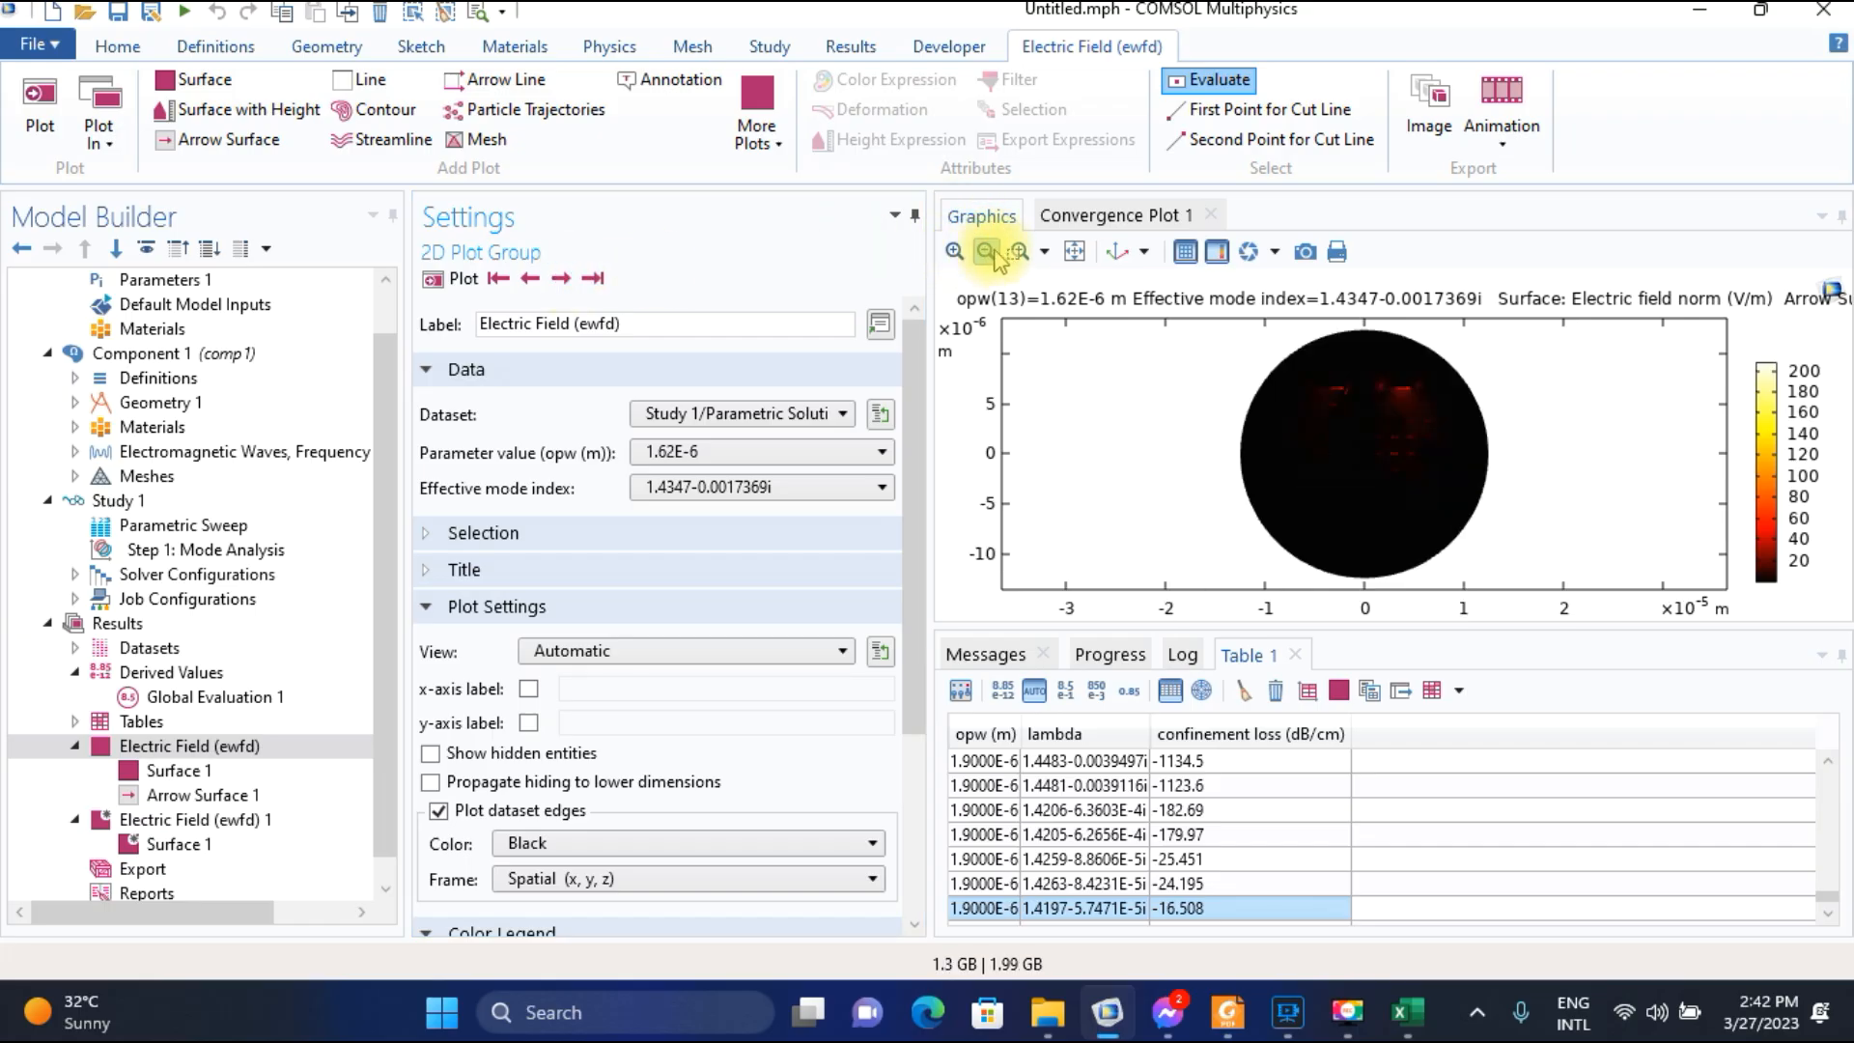
pyautogui.moveTo(1264, 364); pyautogui.dragTo(1467, 438)
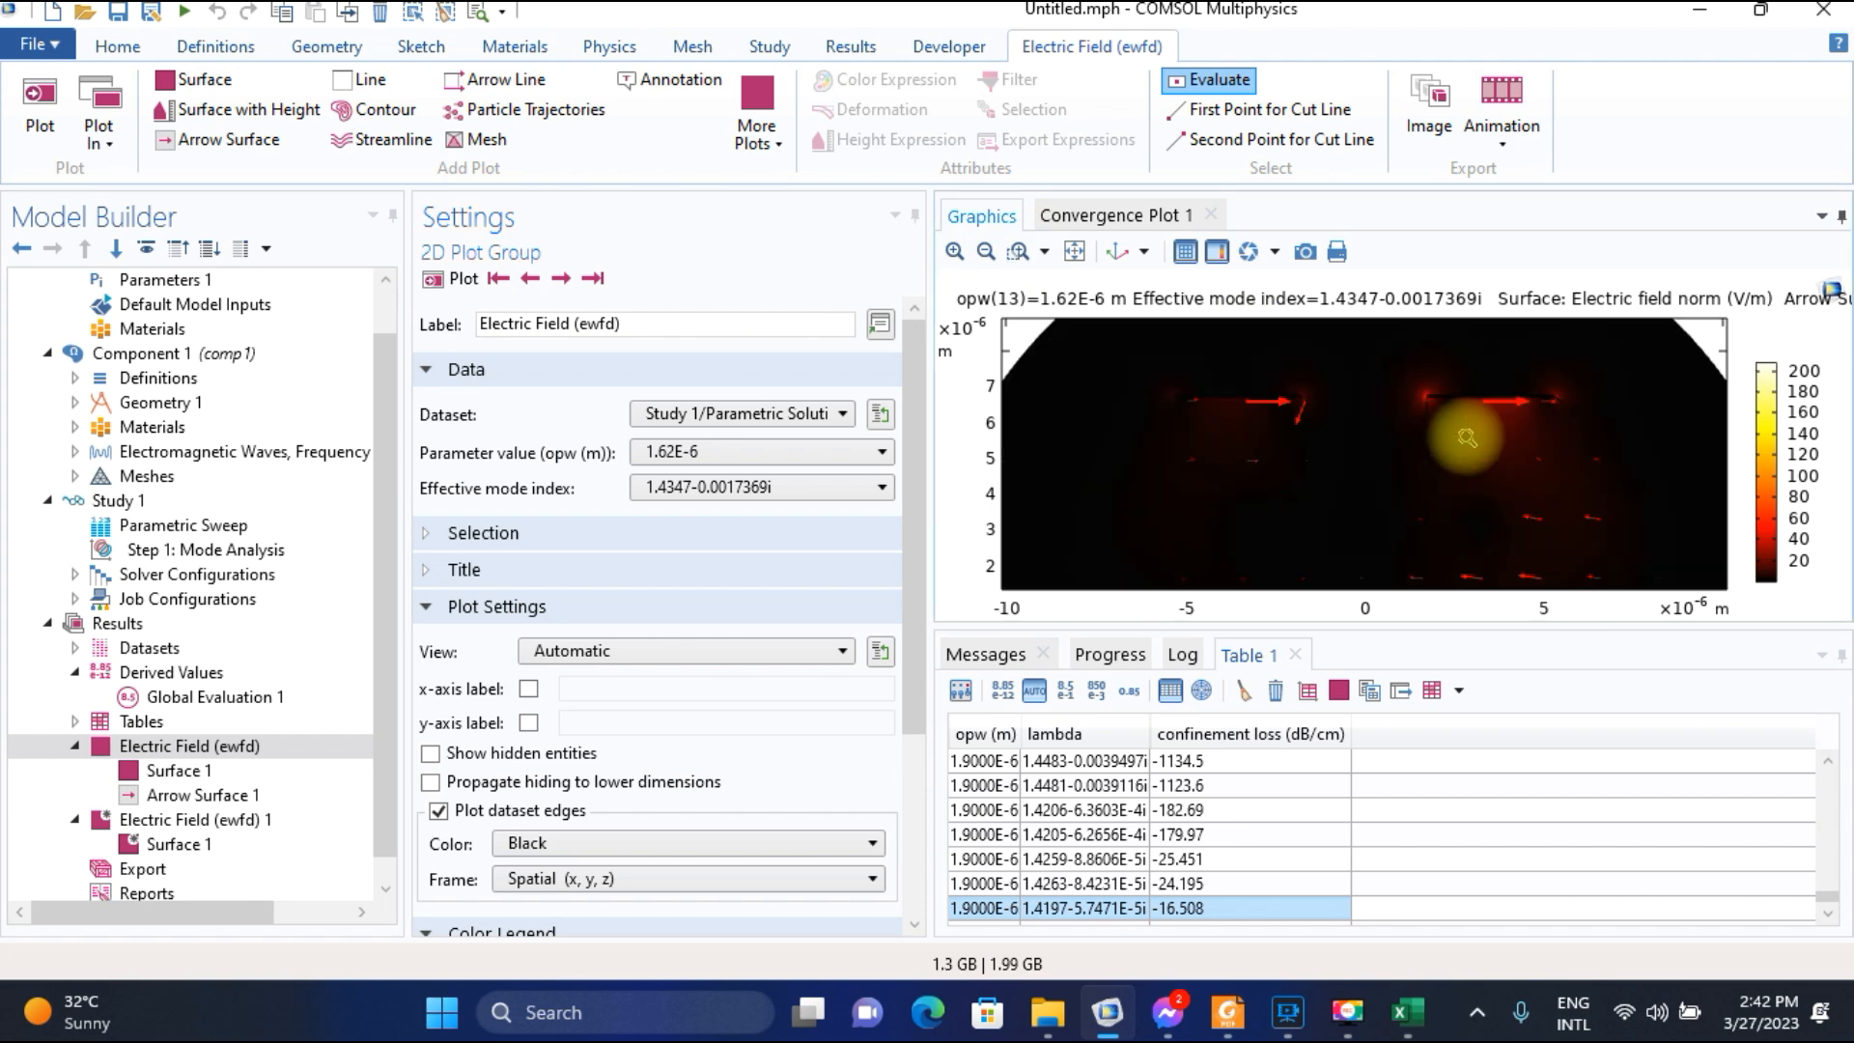
pyautogui.click(562, 280)
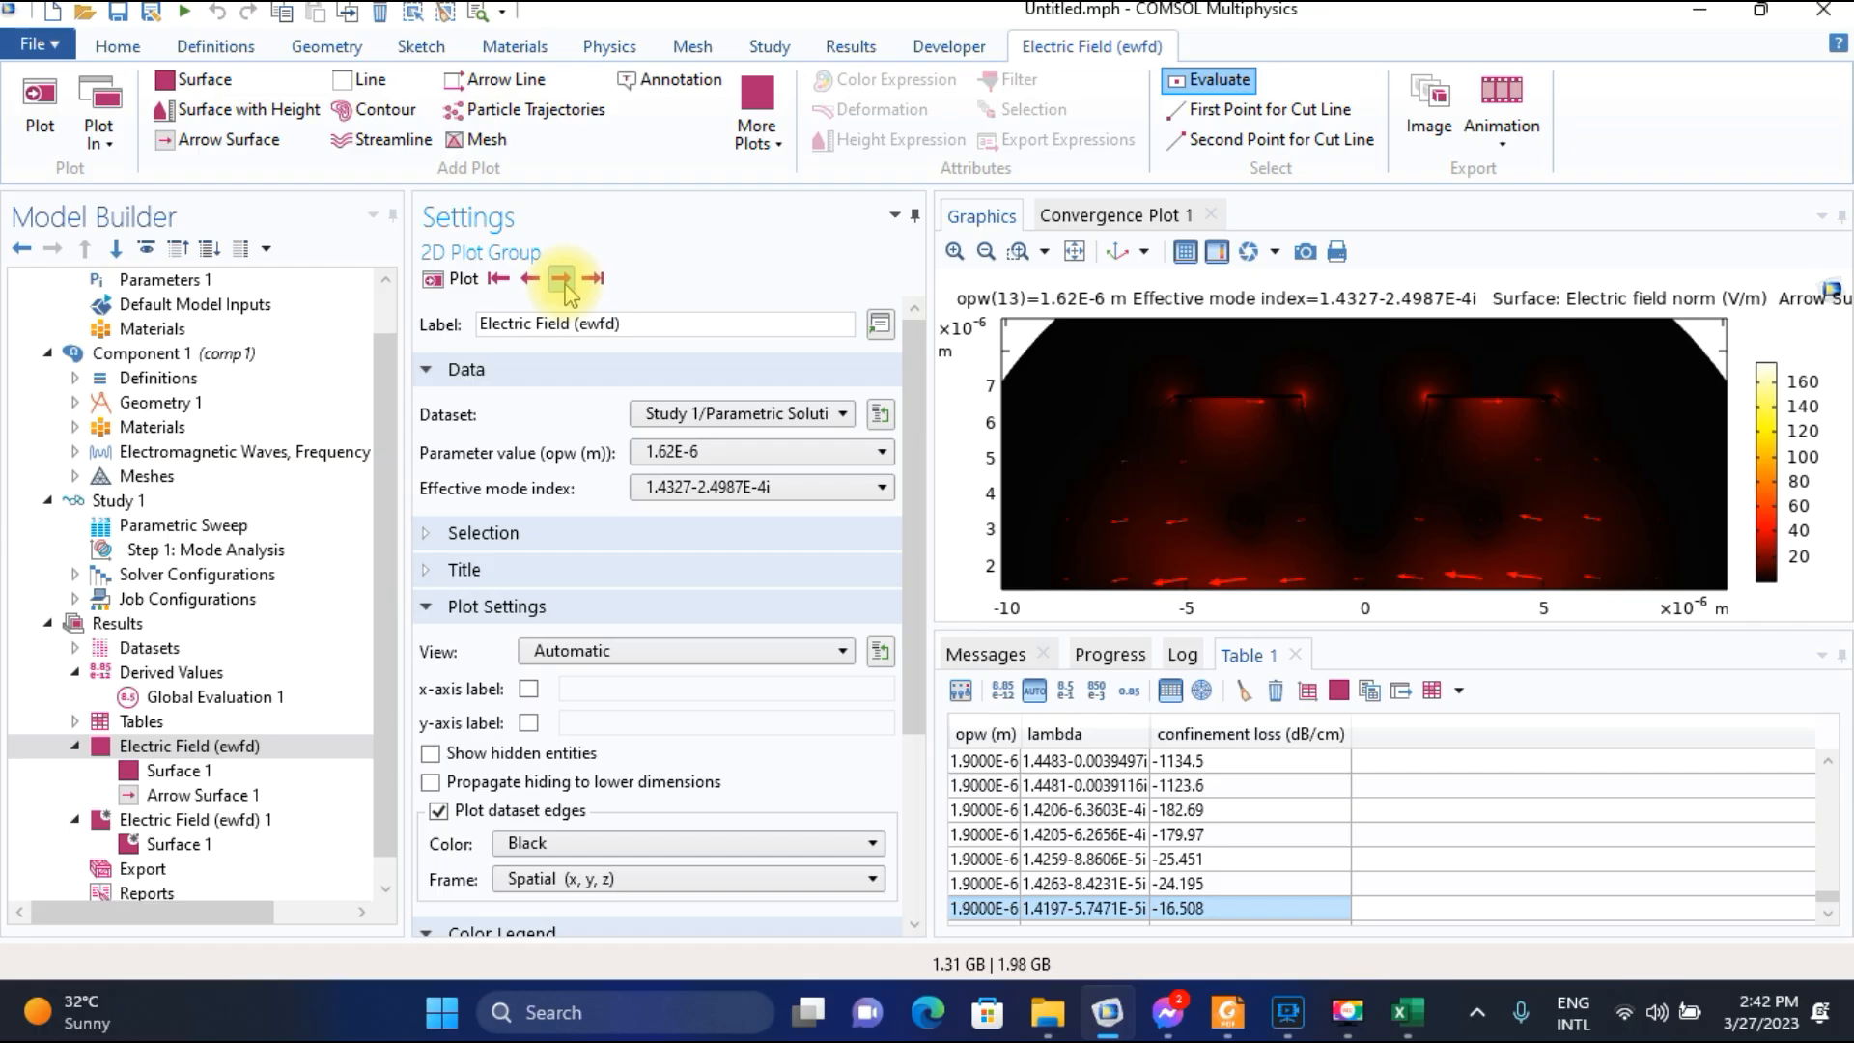
pyautogui.click(985, 251)
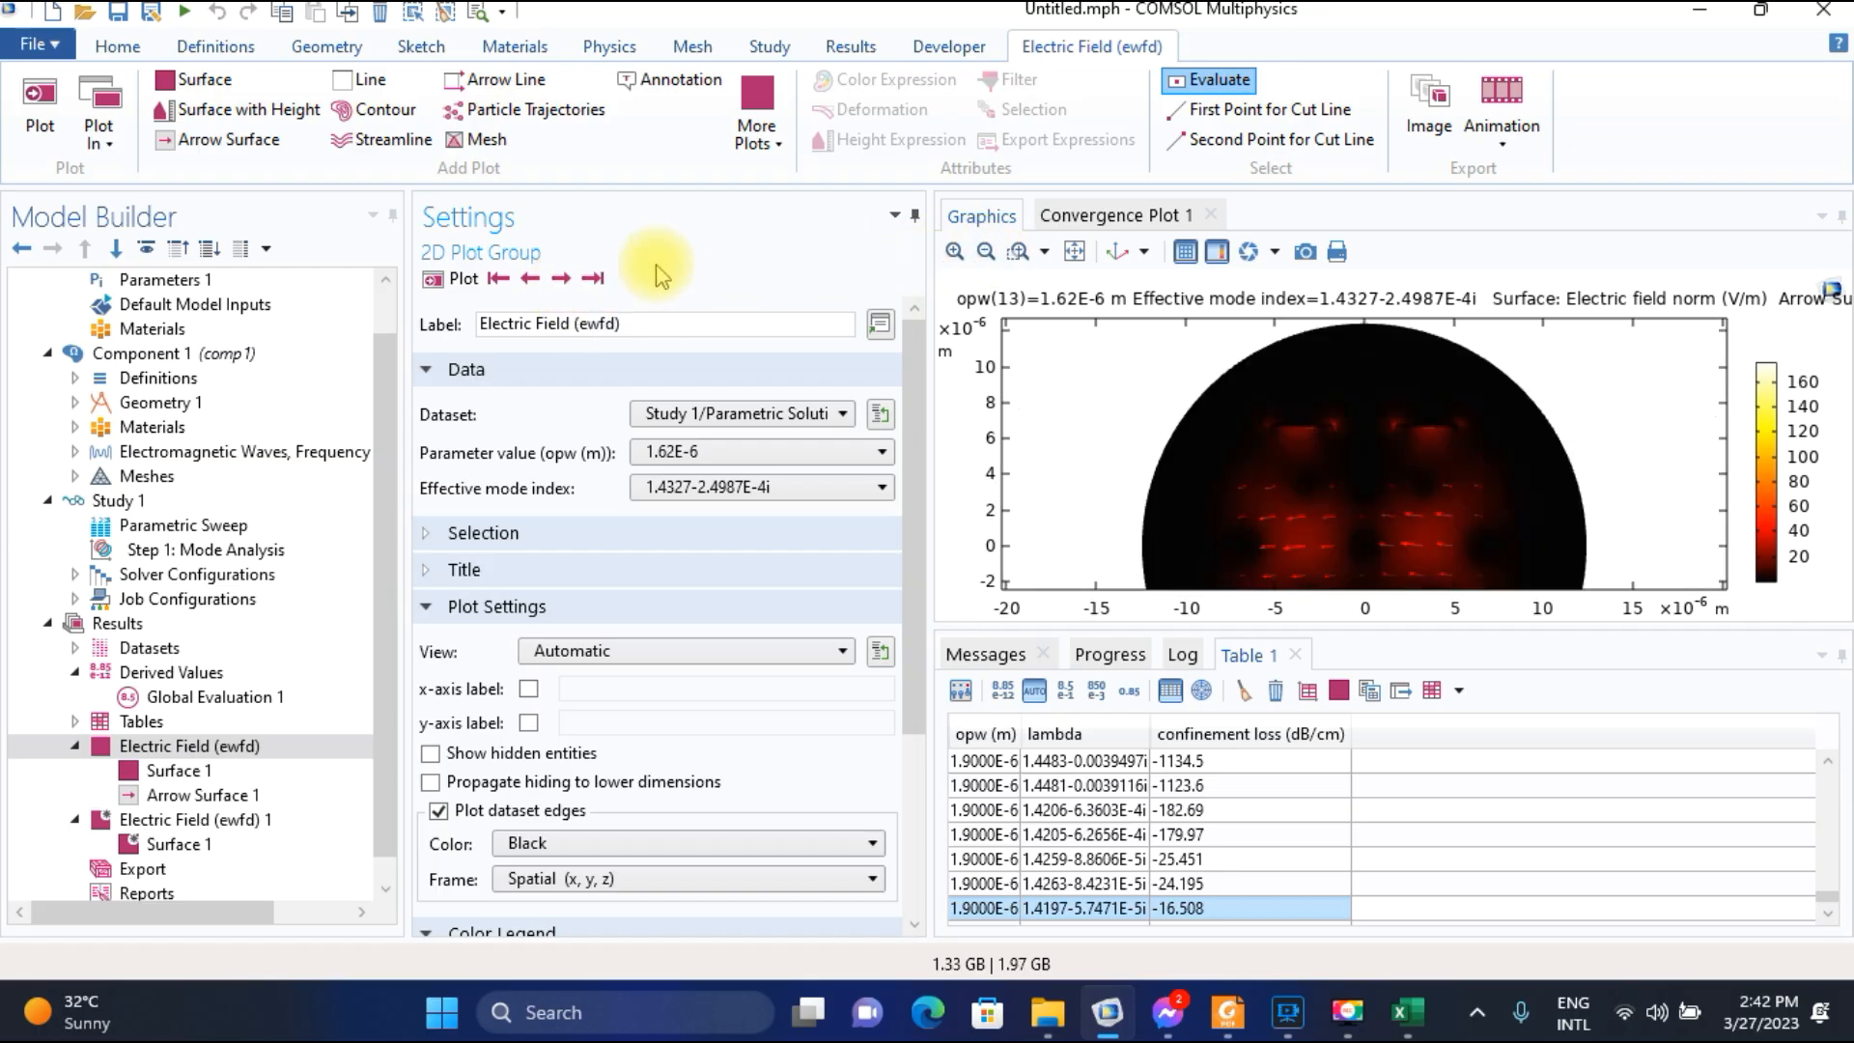
pyautogui.click(529, 280)
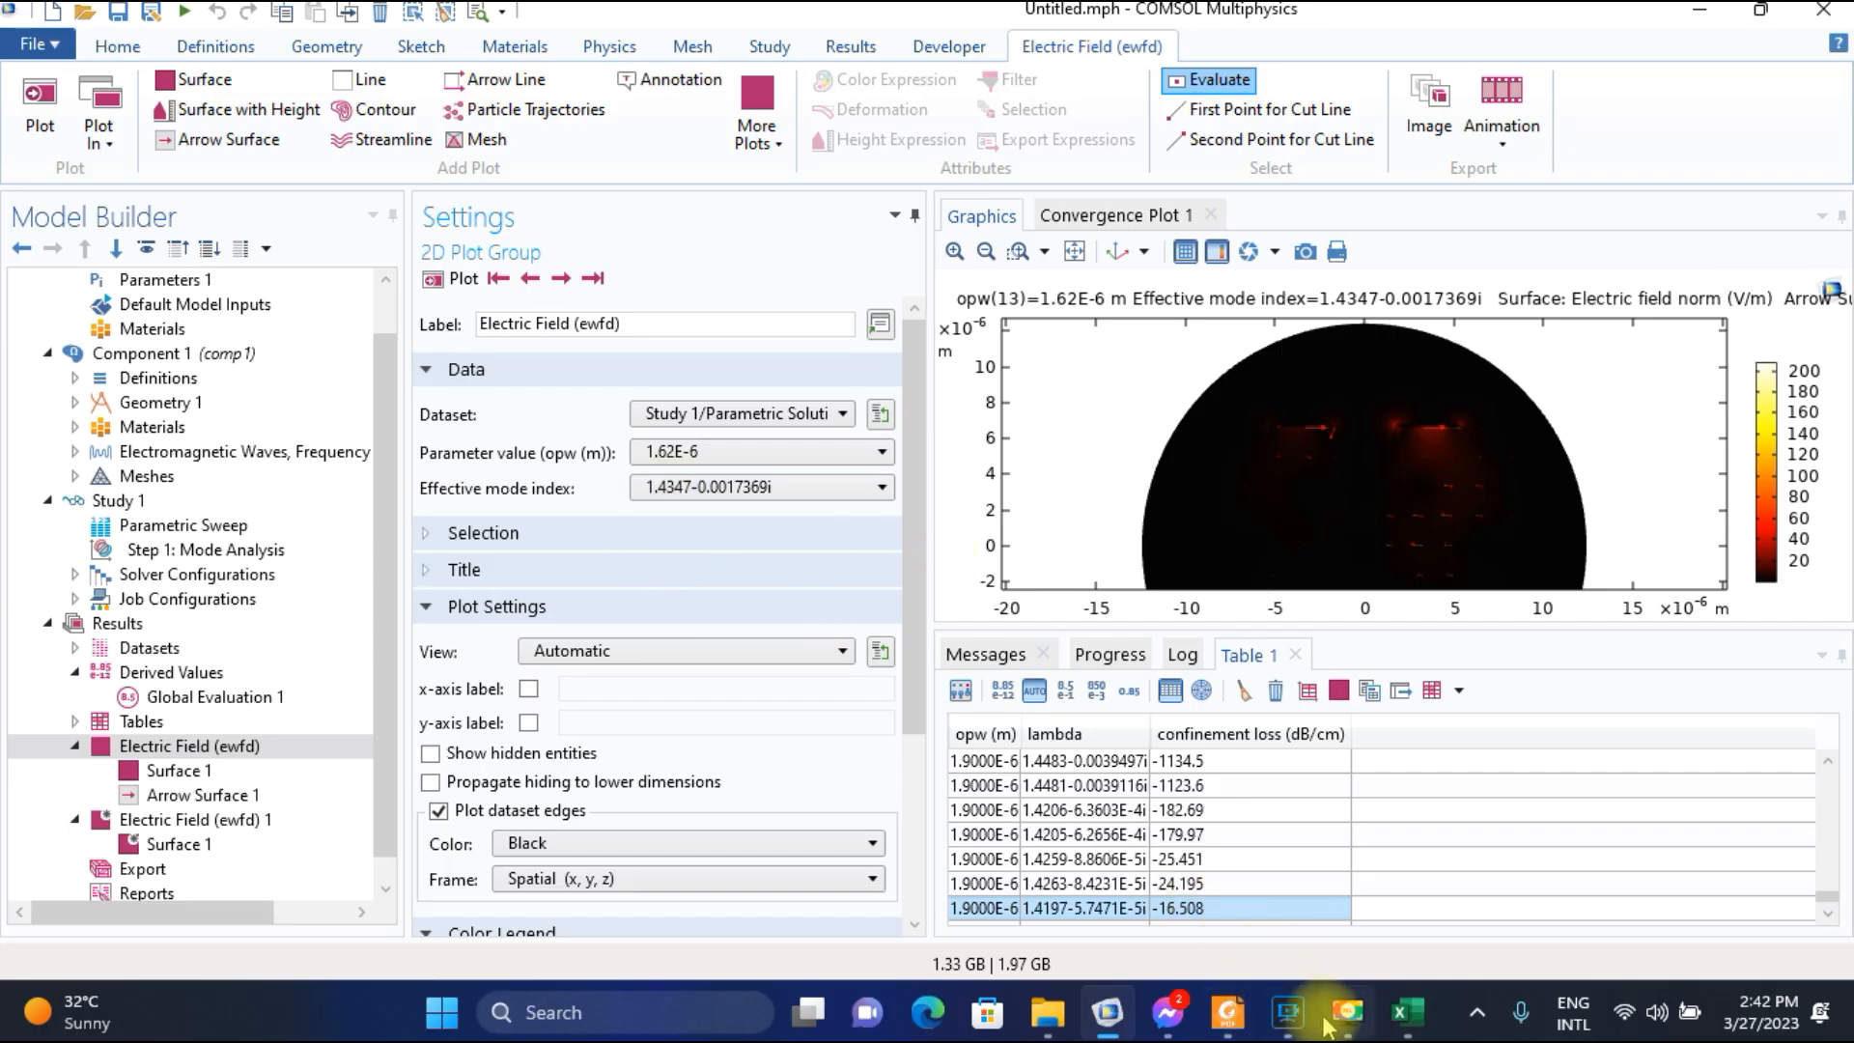
# Switch to Excel and enter 1.4347 in G16 as the SPP-mode index for wavelength 1.62.
pyautogui.click(1407, 1012)
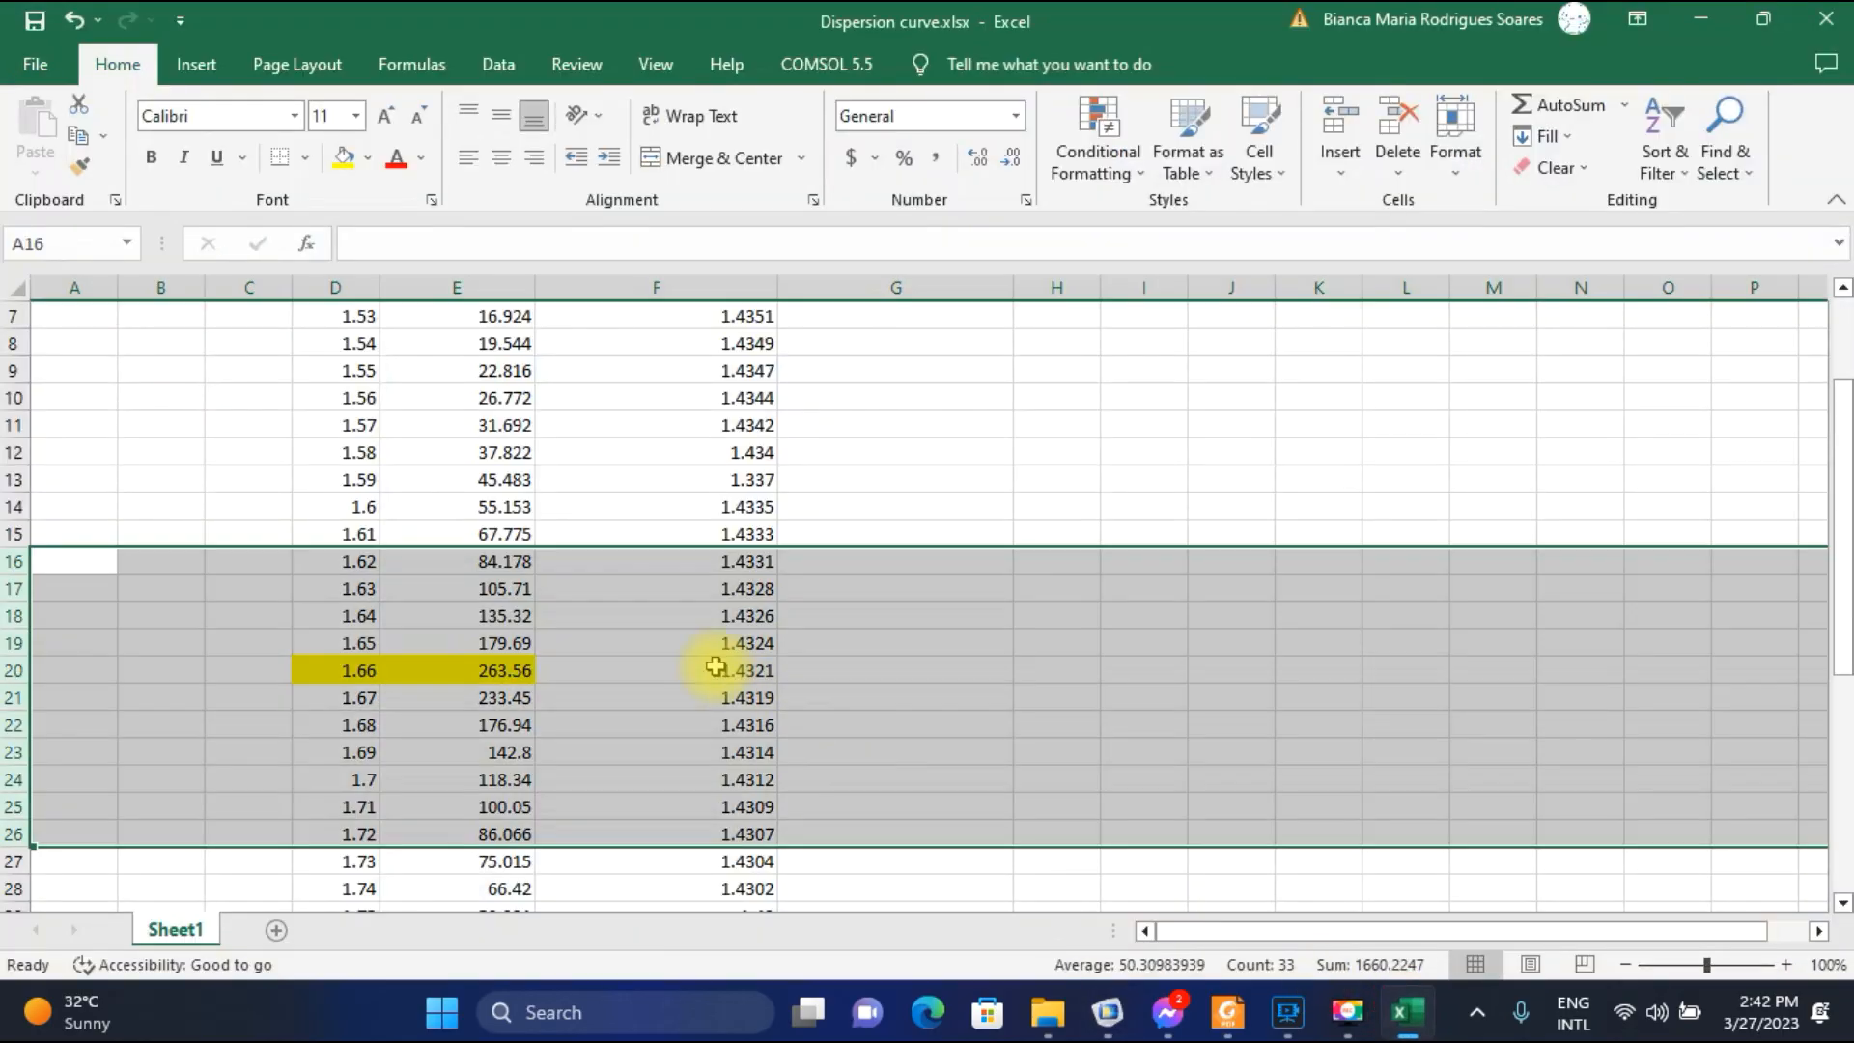
pyautogui.click(808, 563)
pyautogui.write('1.4')
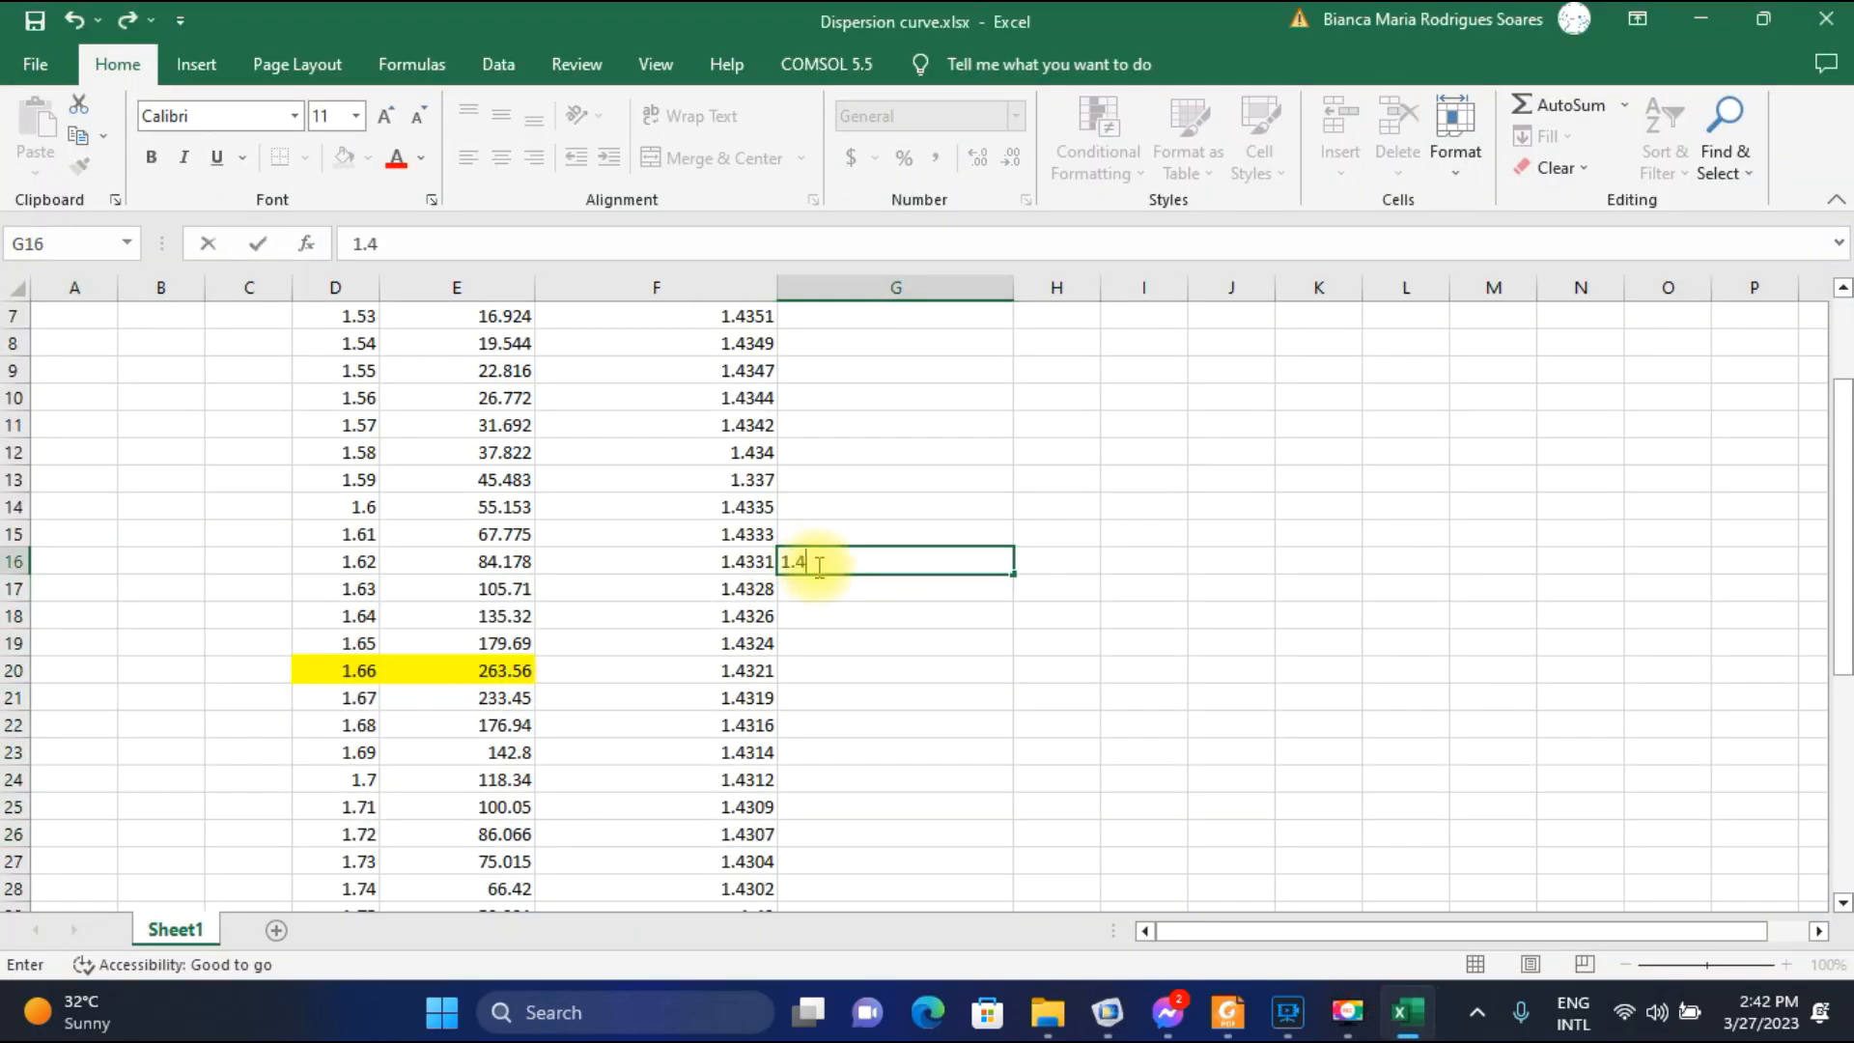
pyautogui.write('347')
pyautogui.press('Return')
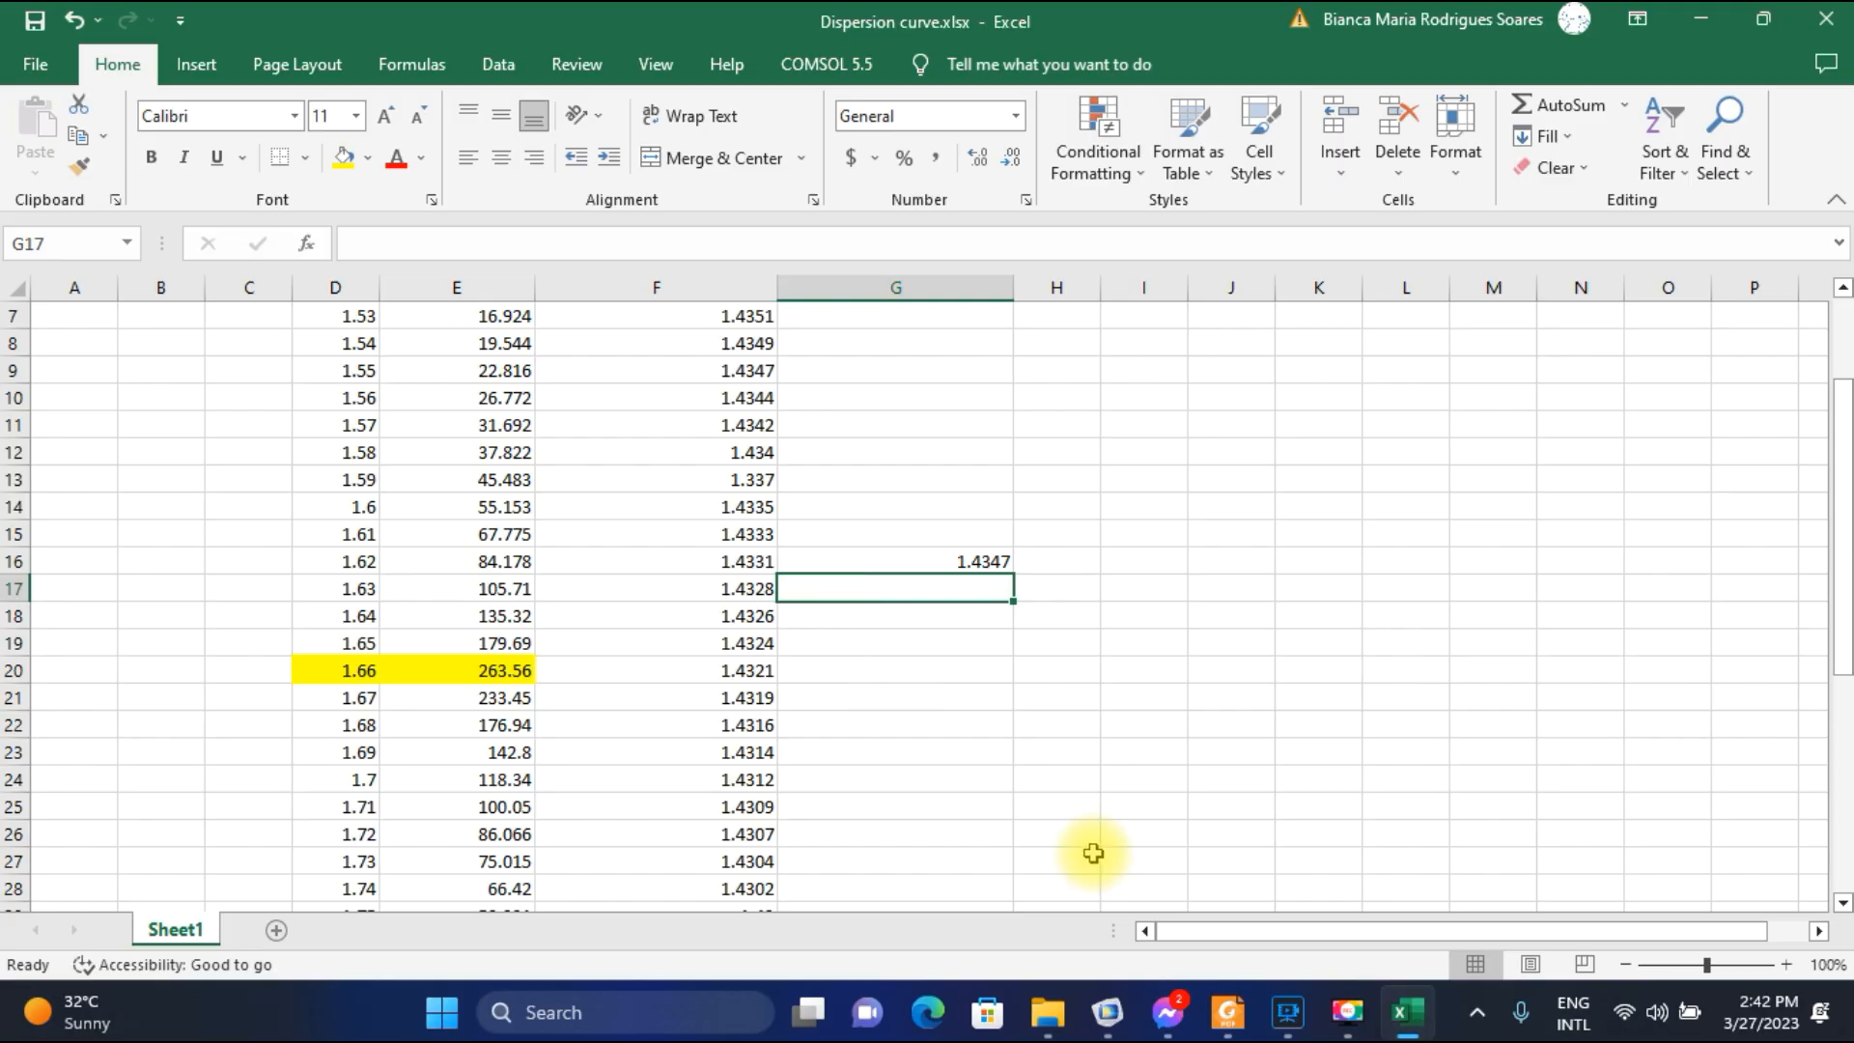
# Plot the 1.63E-6 field in COMSOL at mode index 1.4342-0.0016695i and record 1.4342 in G17 of the Excel sheet.
pyautogui.click(1107, 1012)
pyautogui.click(644, 451)
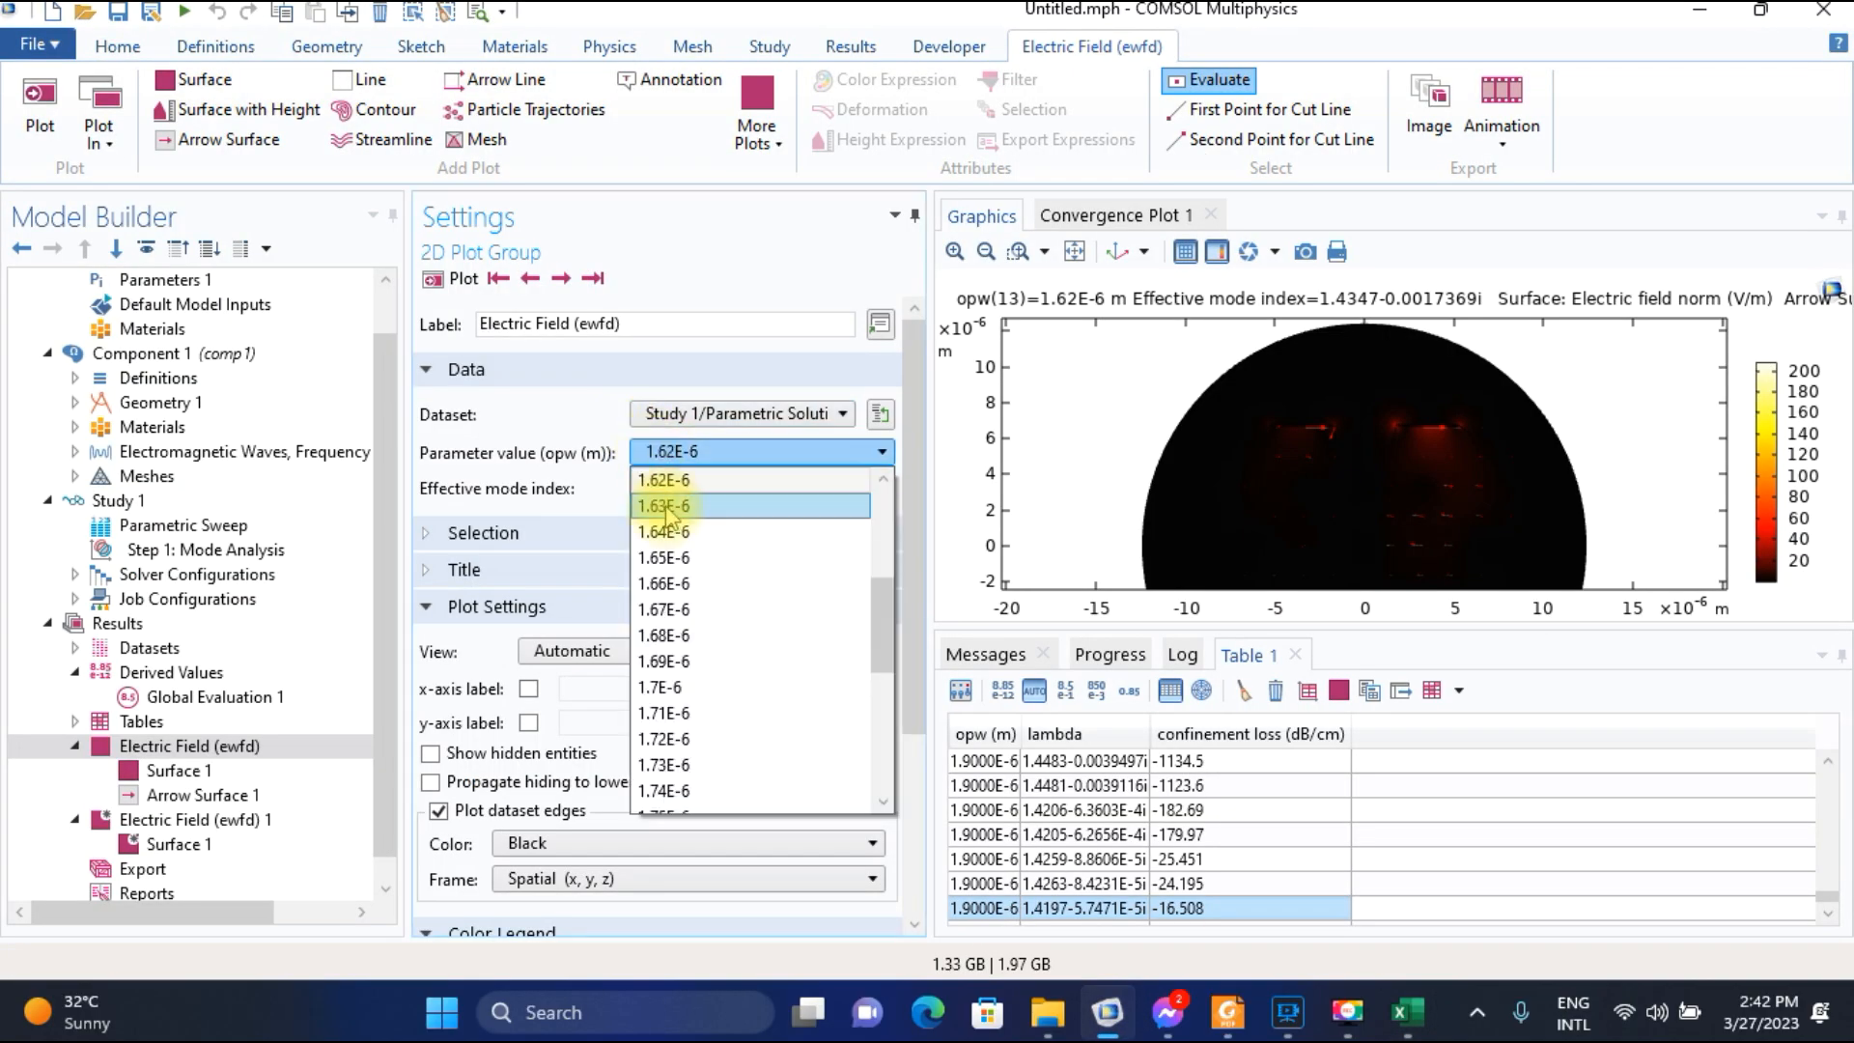
pyautogui.click(665, 507)
pyautogui.click(454, 282)
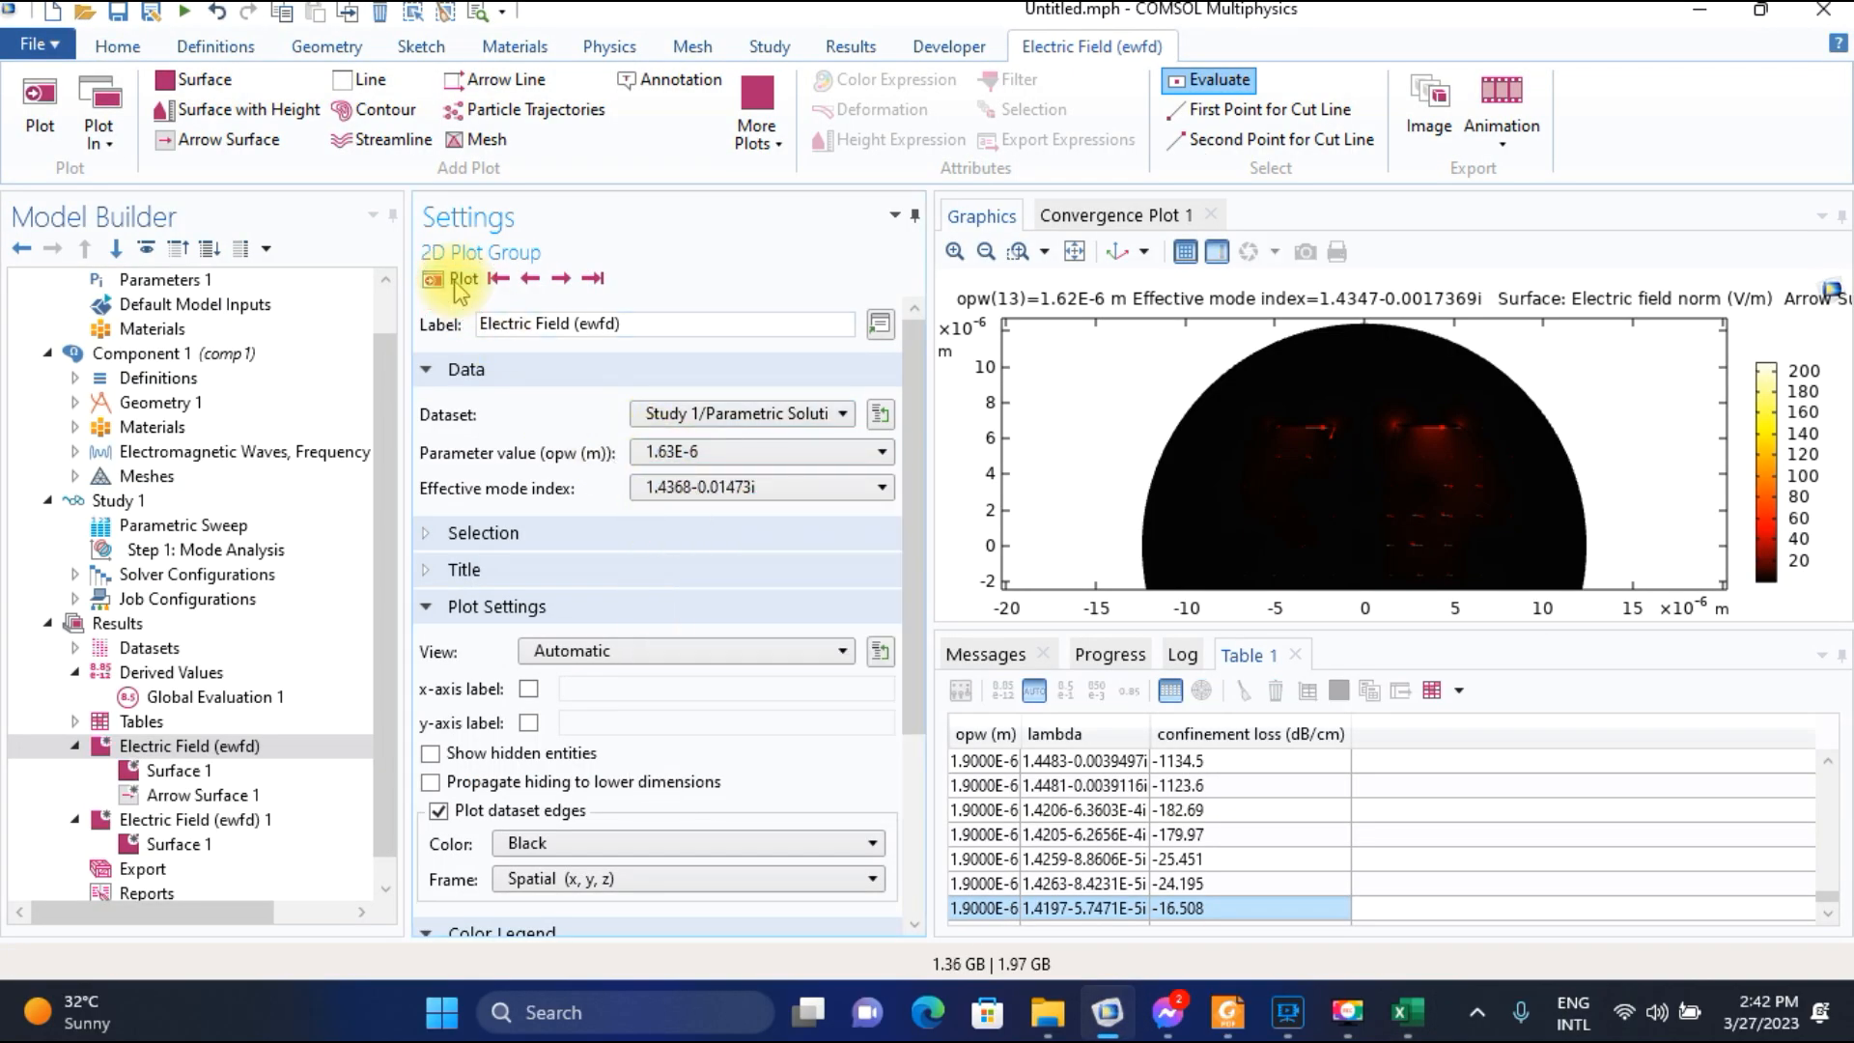
pyautogui.click(561, 279)
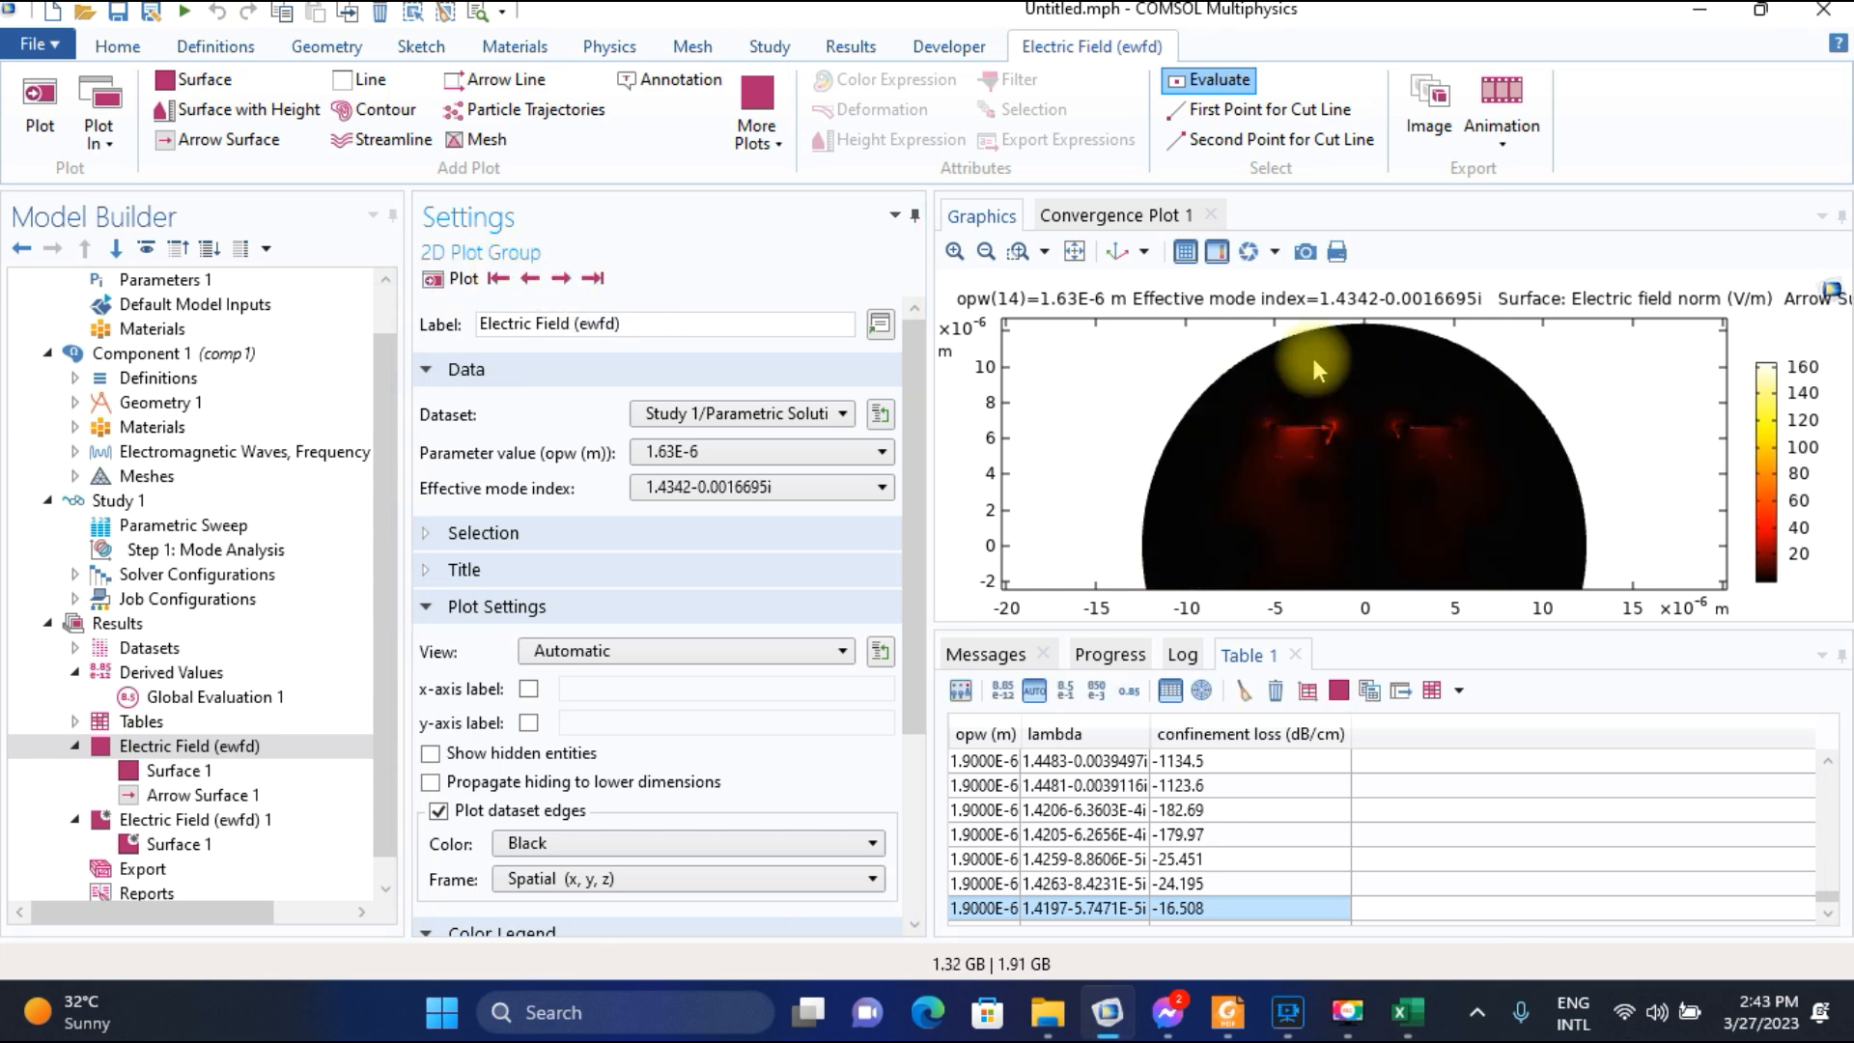
pyautogui.click(1407, 1011)
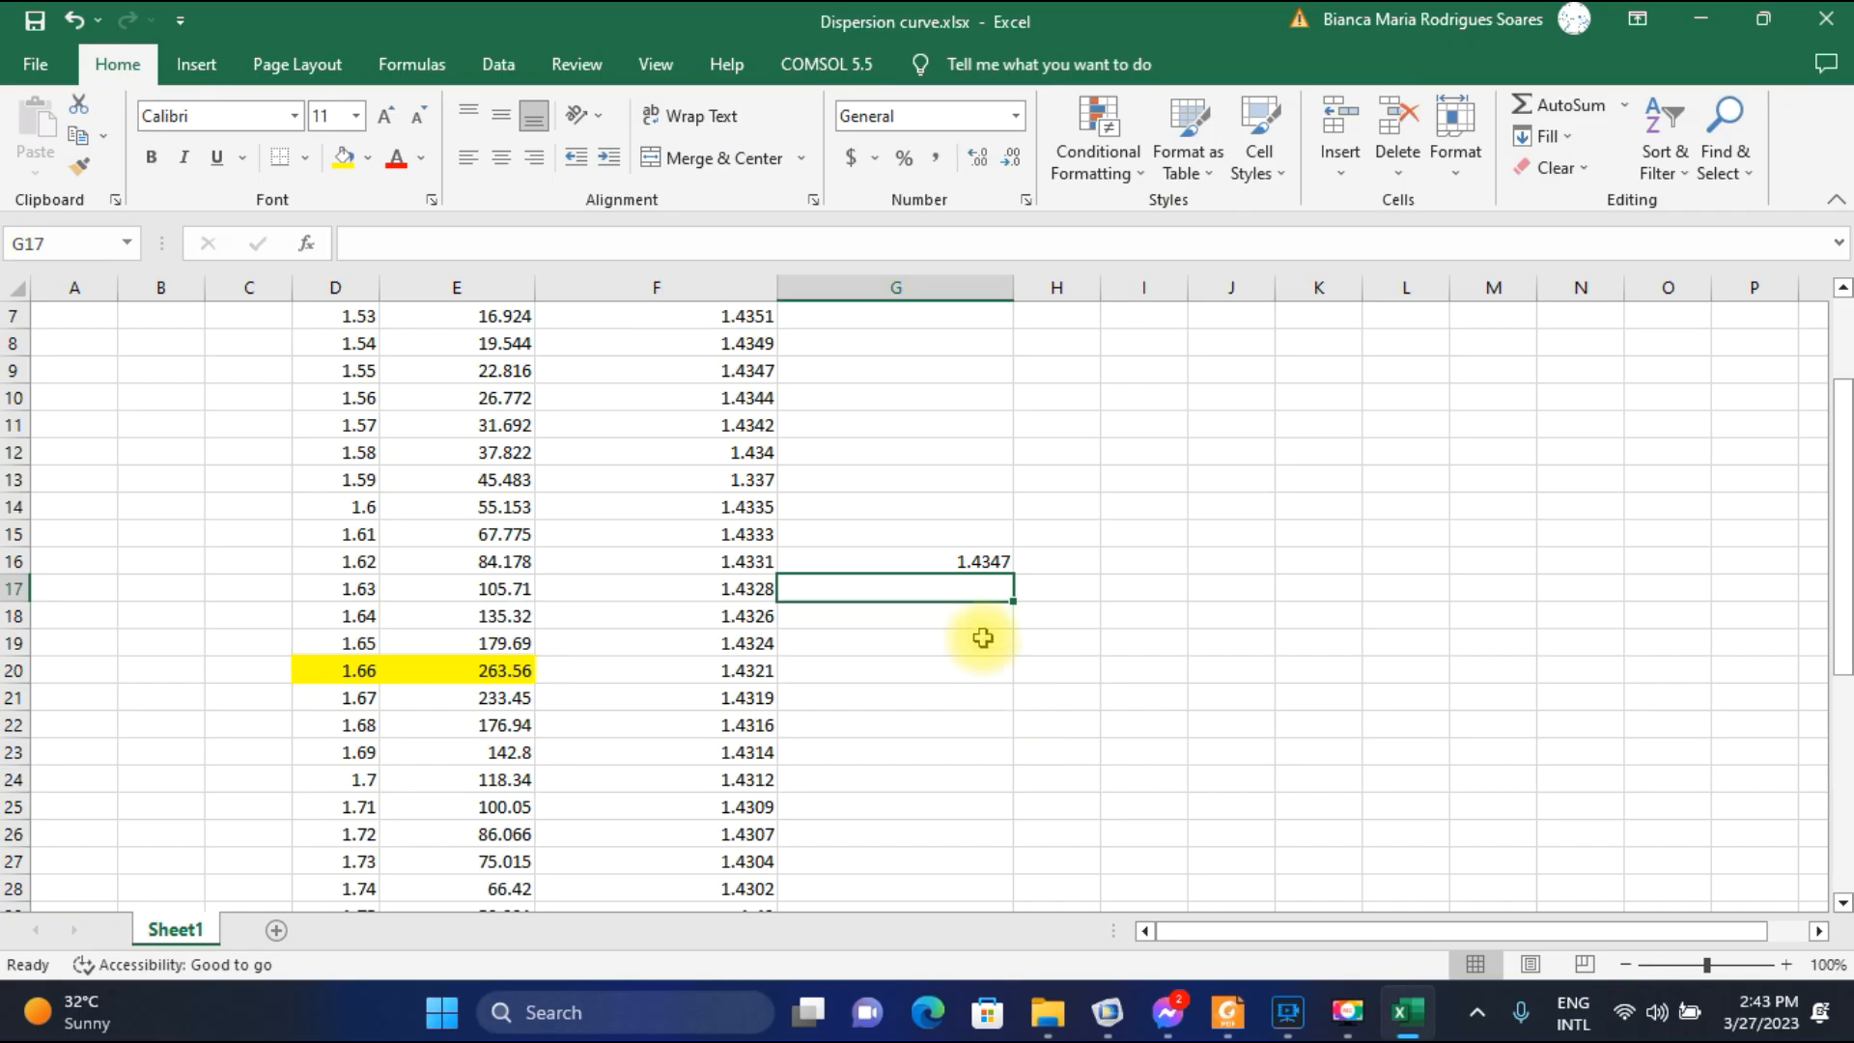
pyautogui.write('1.4342')
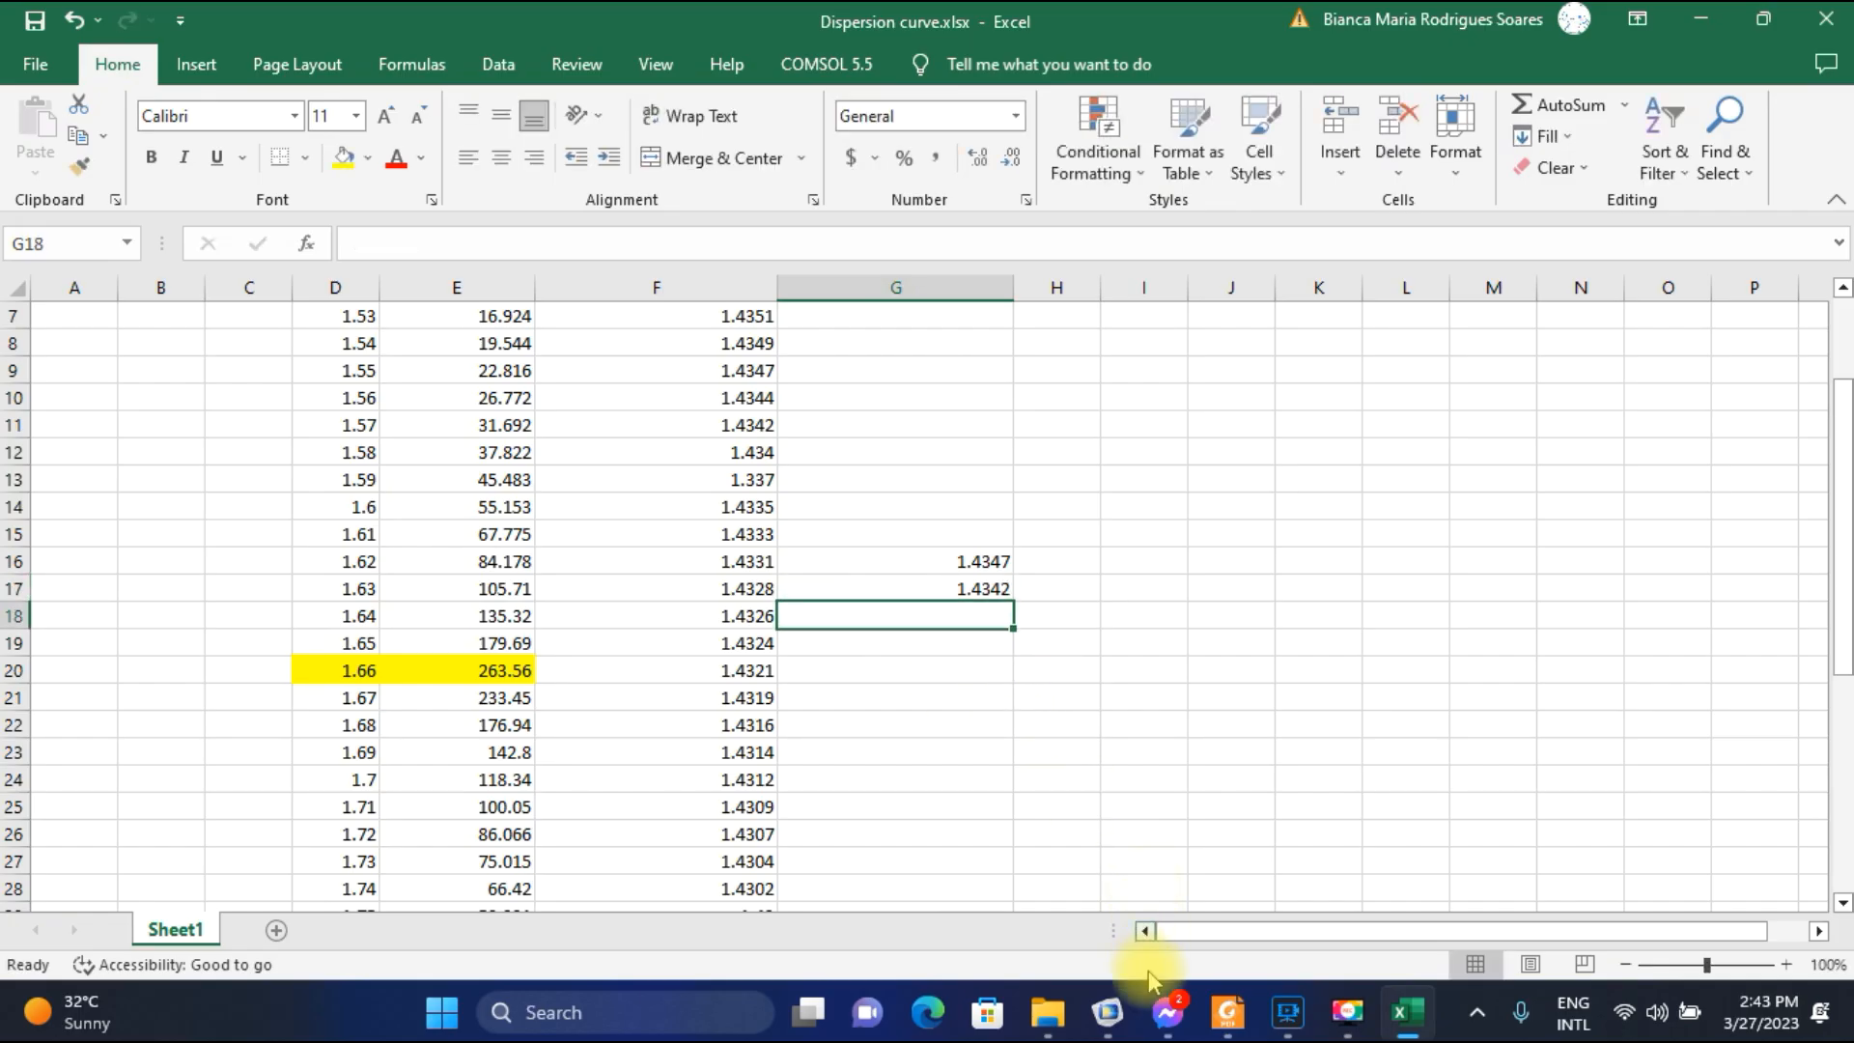
# Plot the field for parameter value 1.64E-6 in COMSOL and record its SPP-mode index 1.4337 in G18 in Excel.
pyautogui.click(1108, 1011)
pyautogui.click(736, 456)
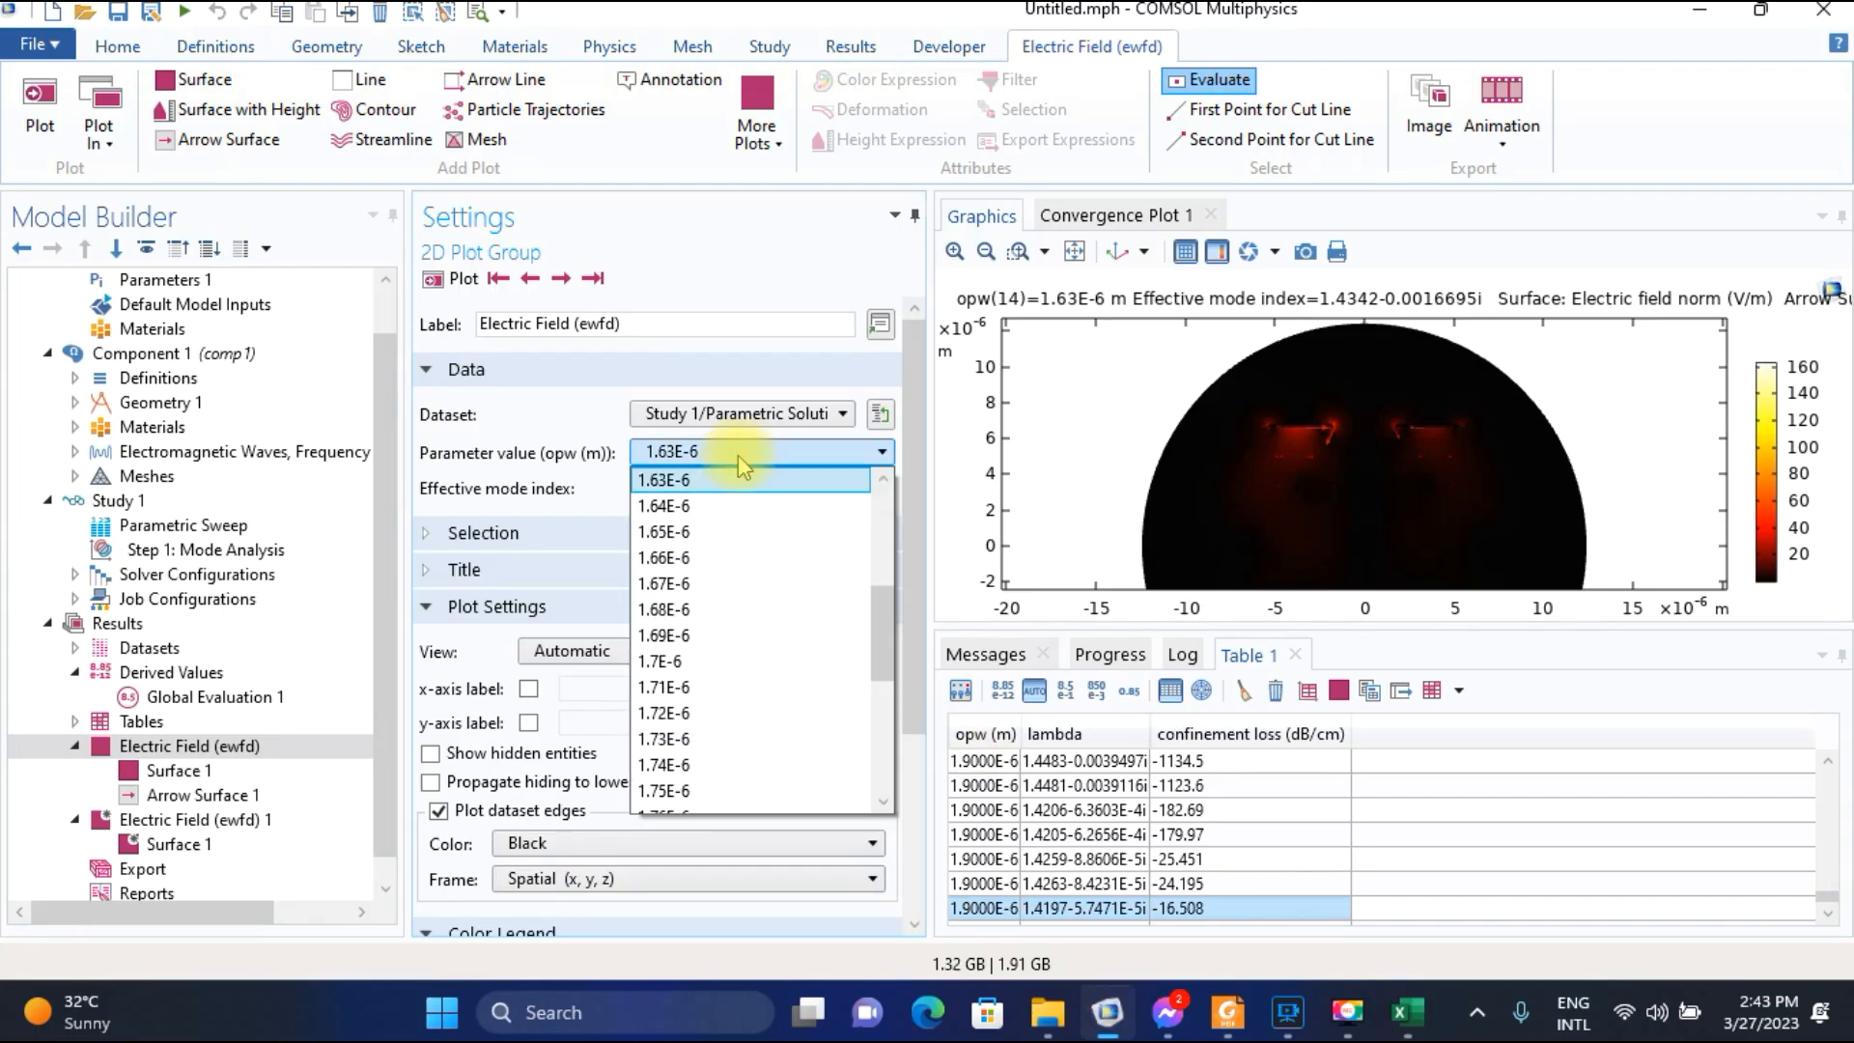
pyautogui.click(710, 496)
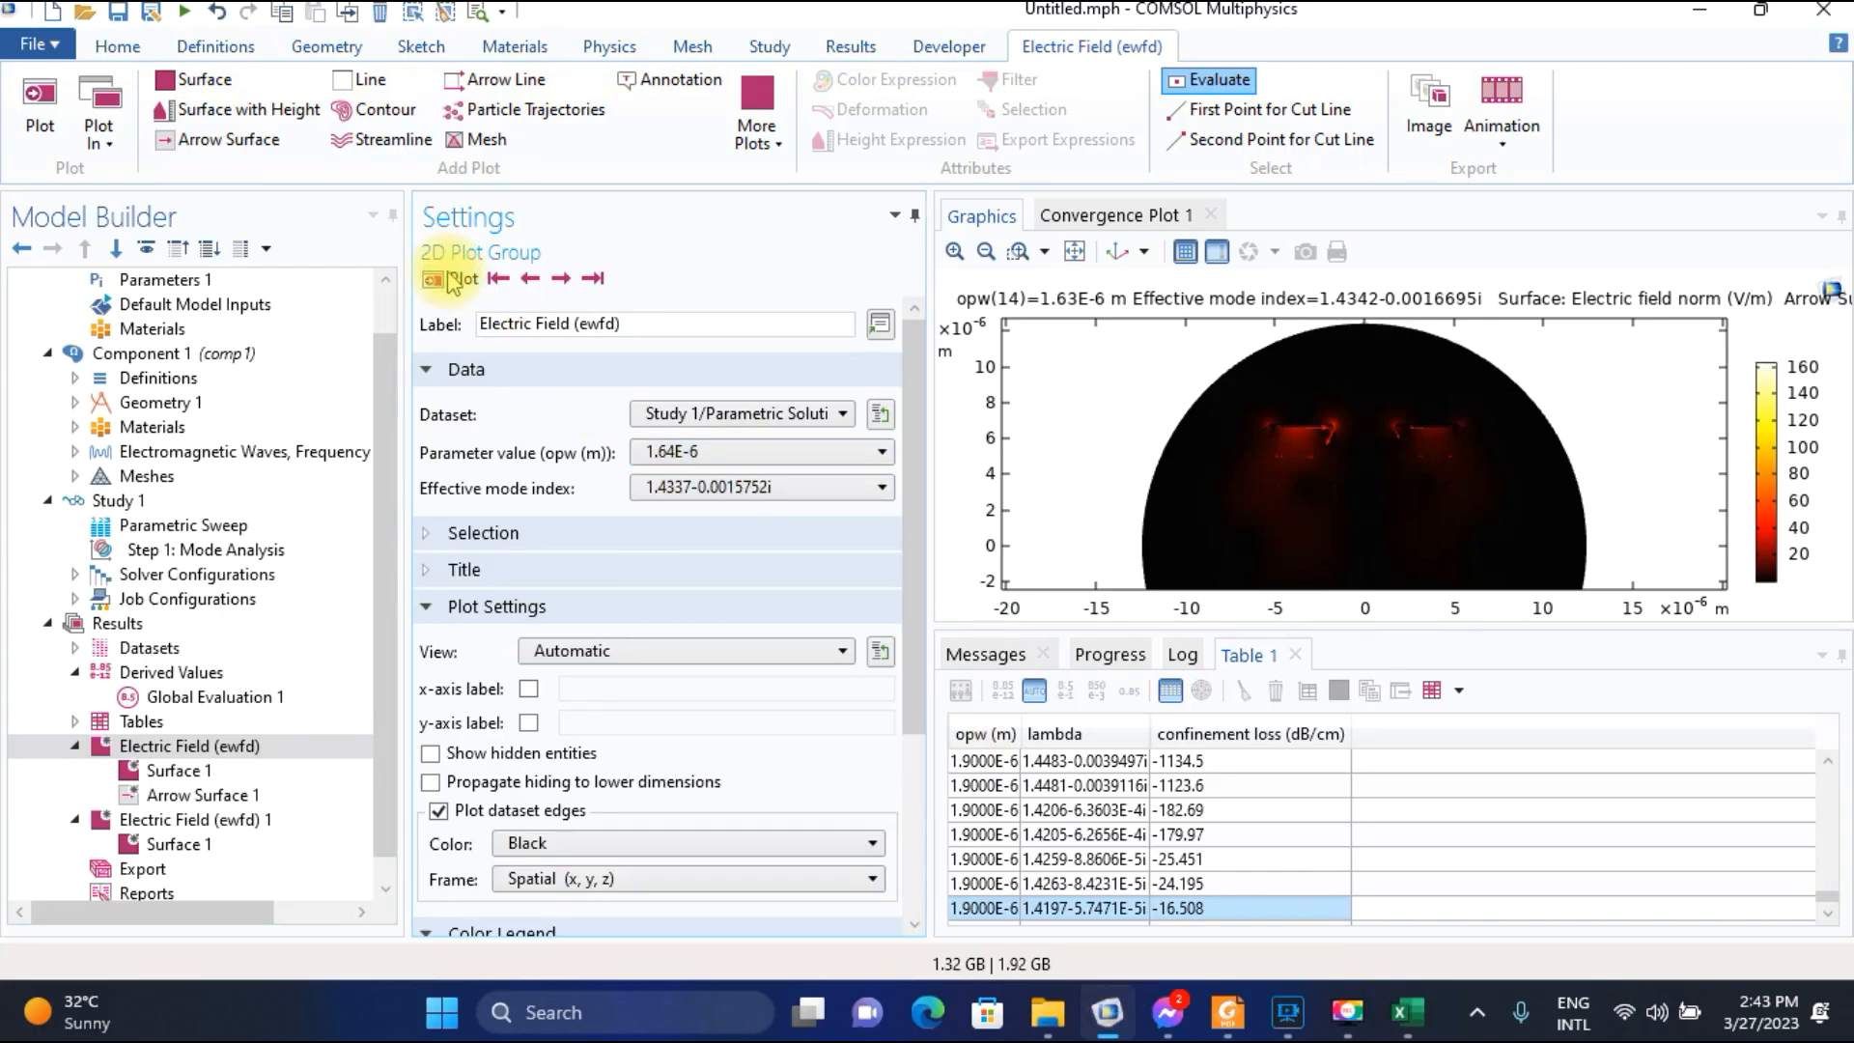
pyautogui.click(450, 279)
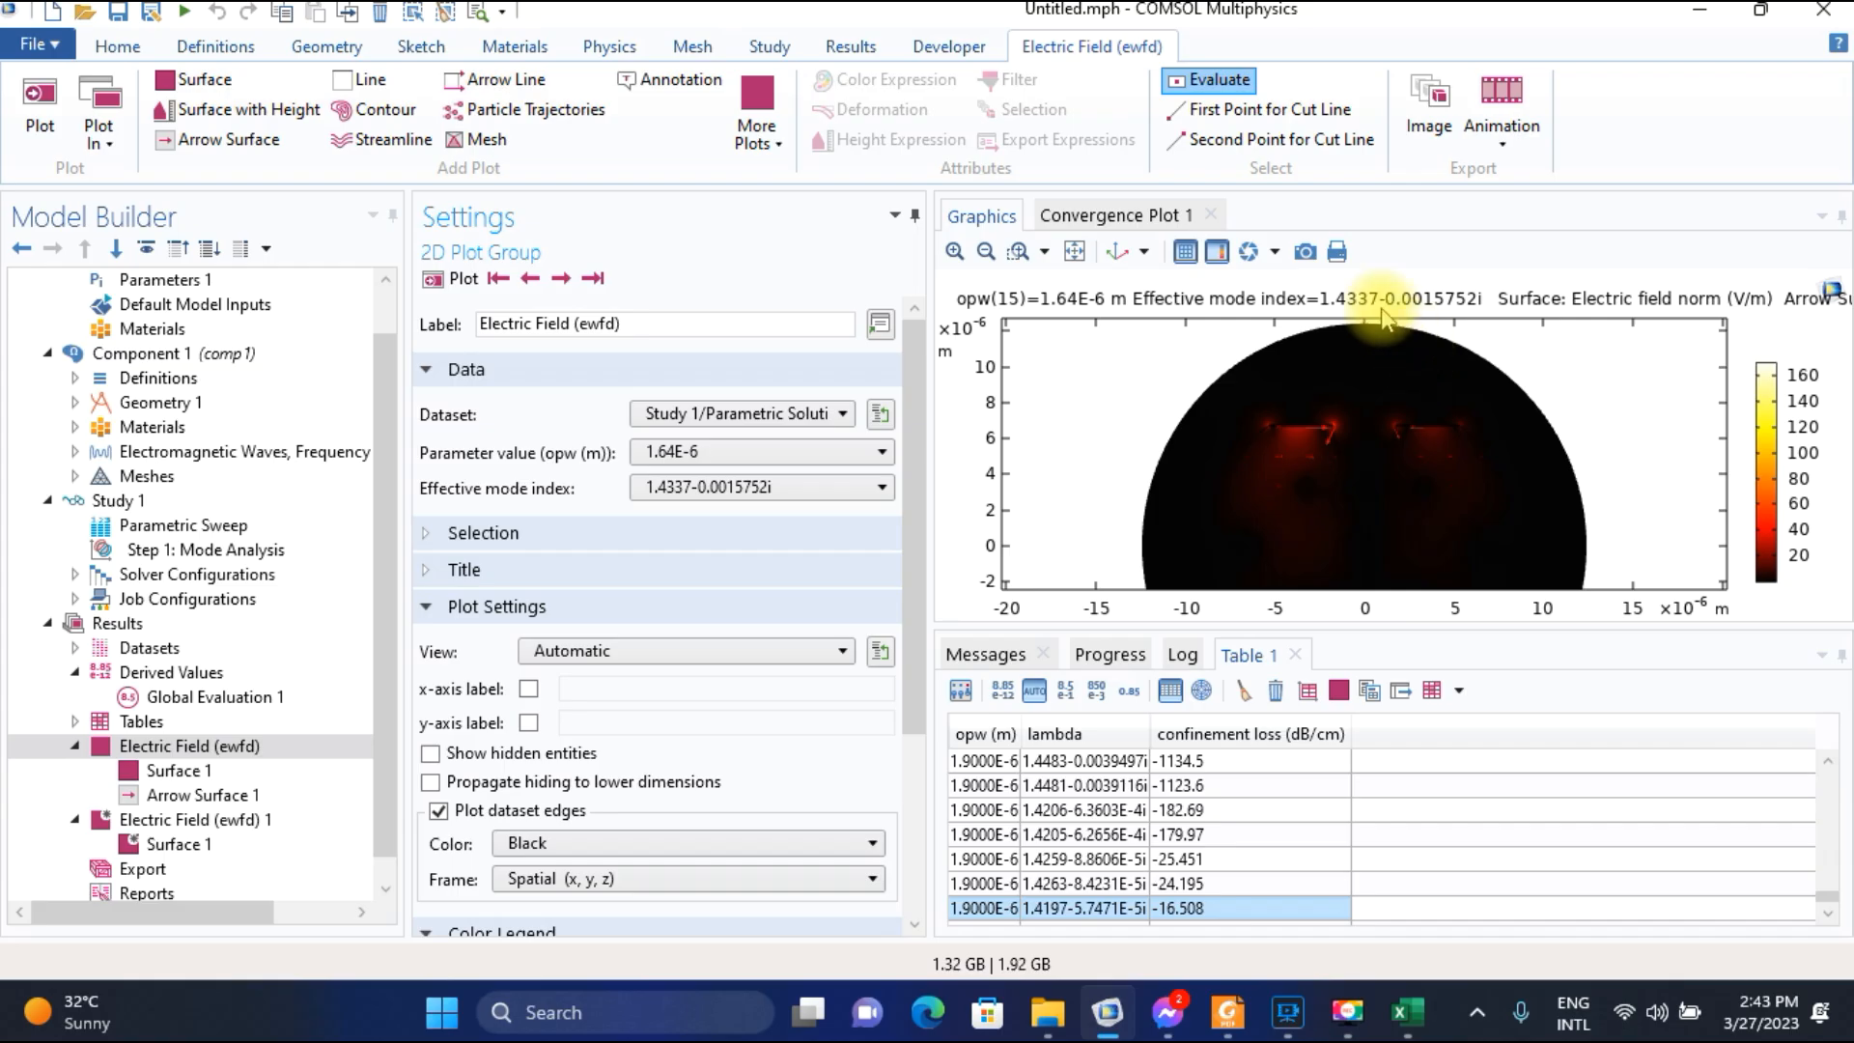
pyautogui.click(1407, 1010)
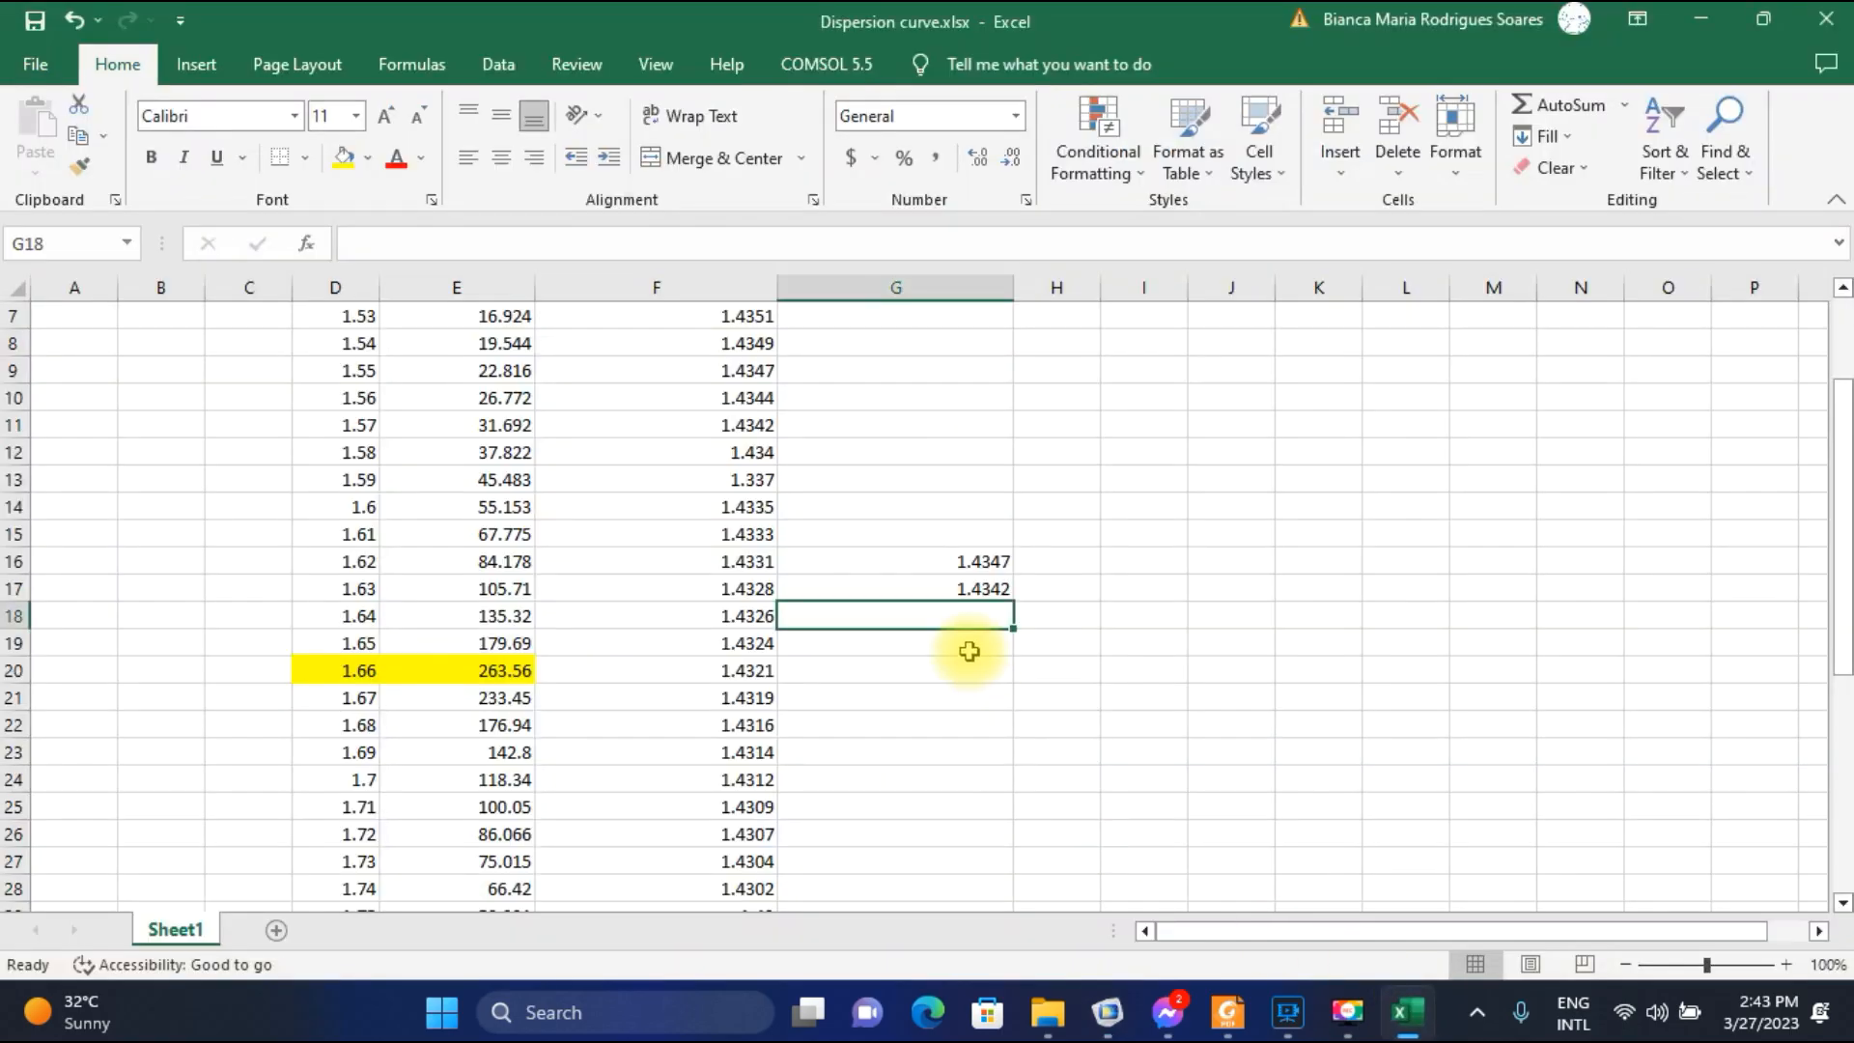
pyautogui.write('1.4337')
pyautogui.press('Return')
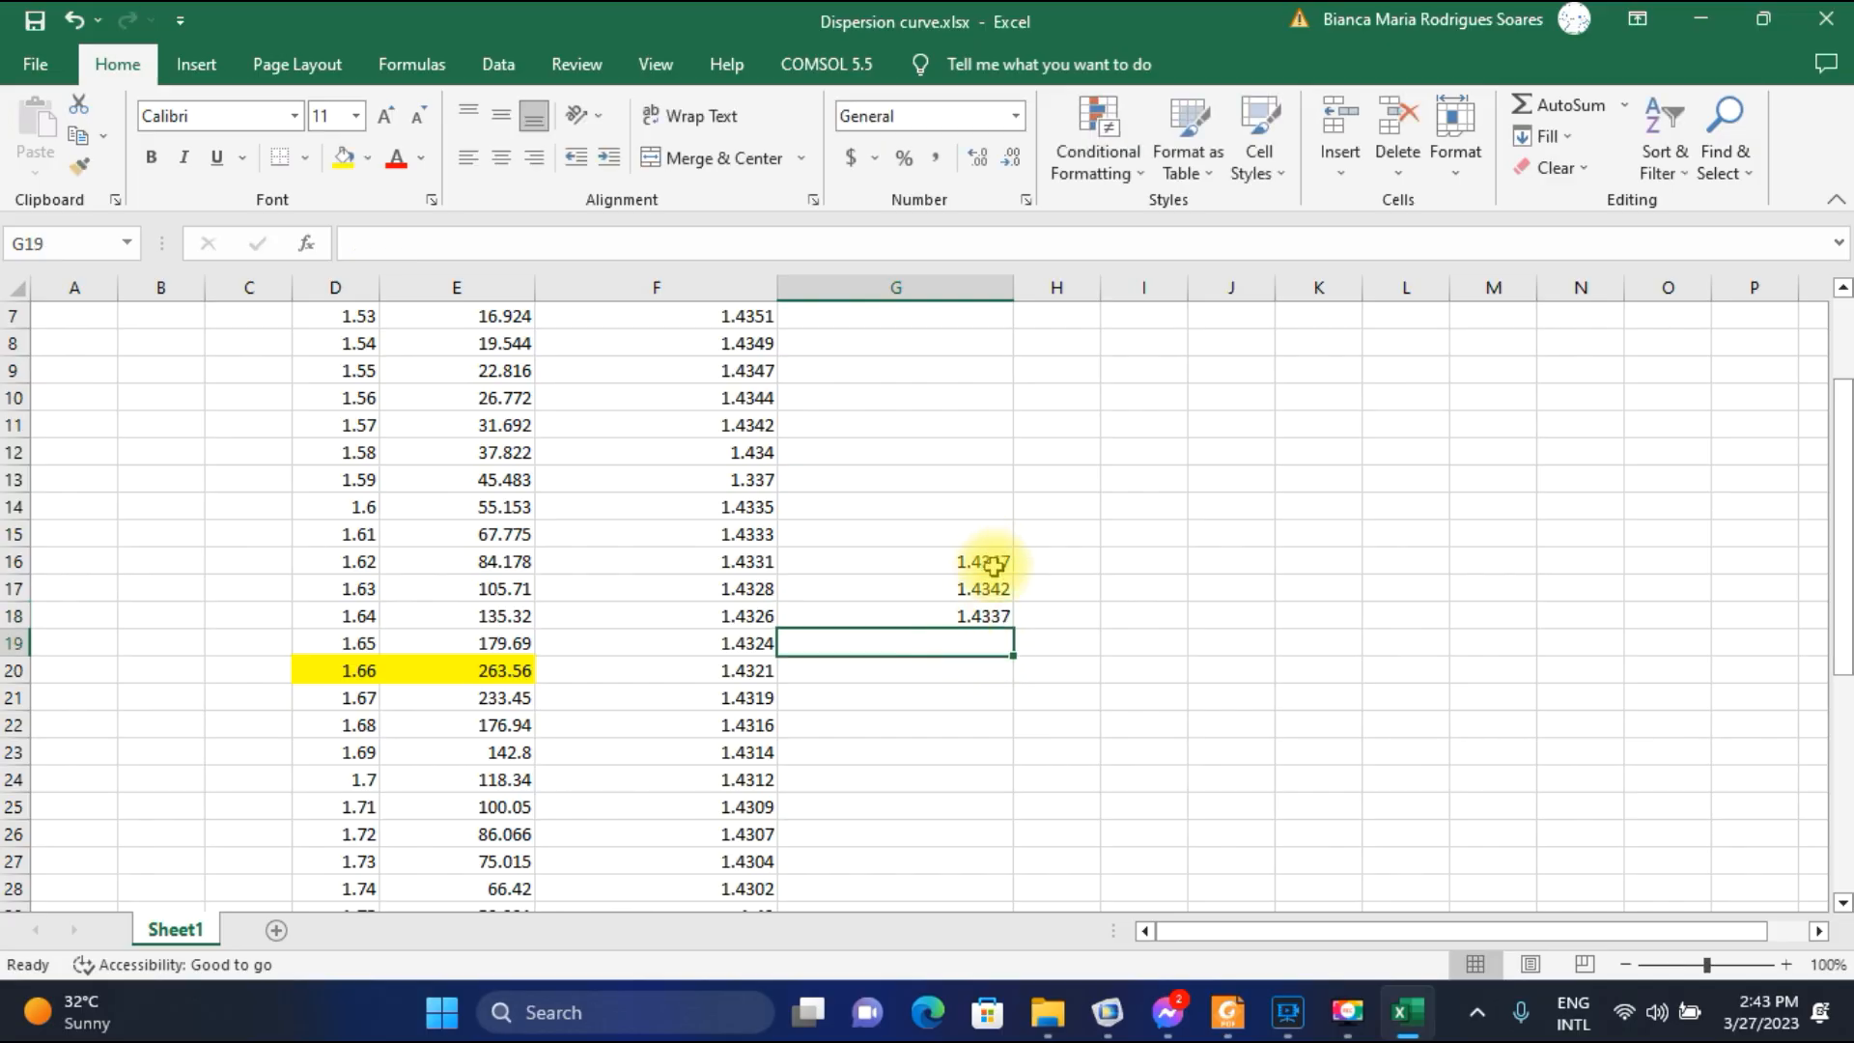
# Plot the field for parameter value 1.65E-6 in COMSOL and record its SPP-mode index 1.4331 in G19 in Excel.
pyautogui.click(1108, 1011)
pyautogui.click(753, 451)
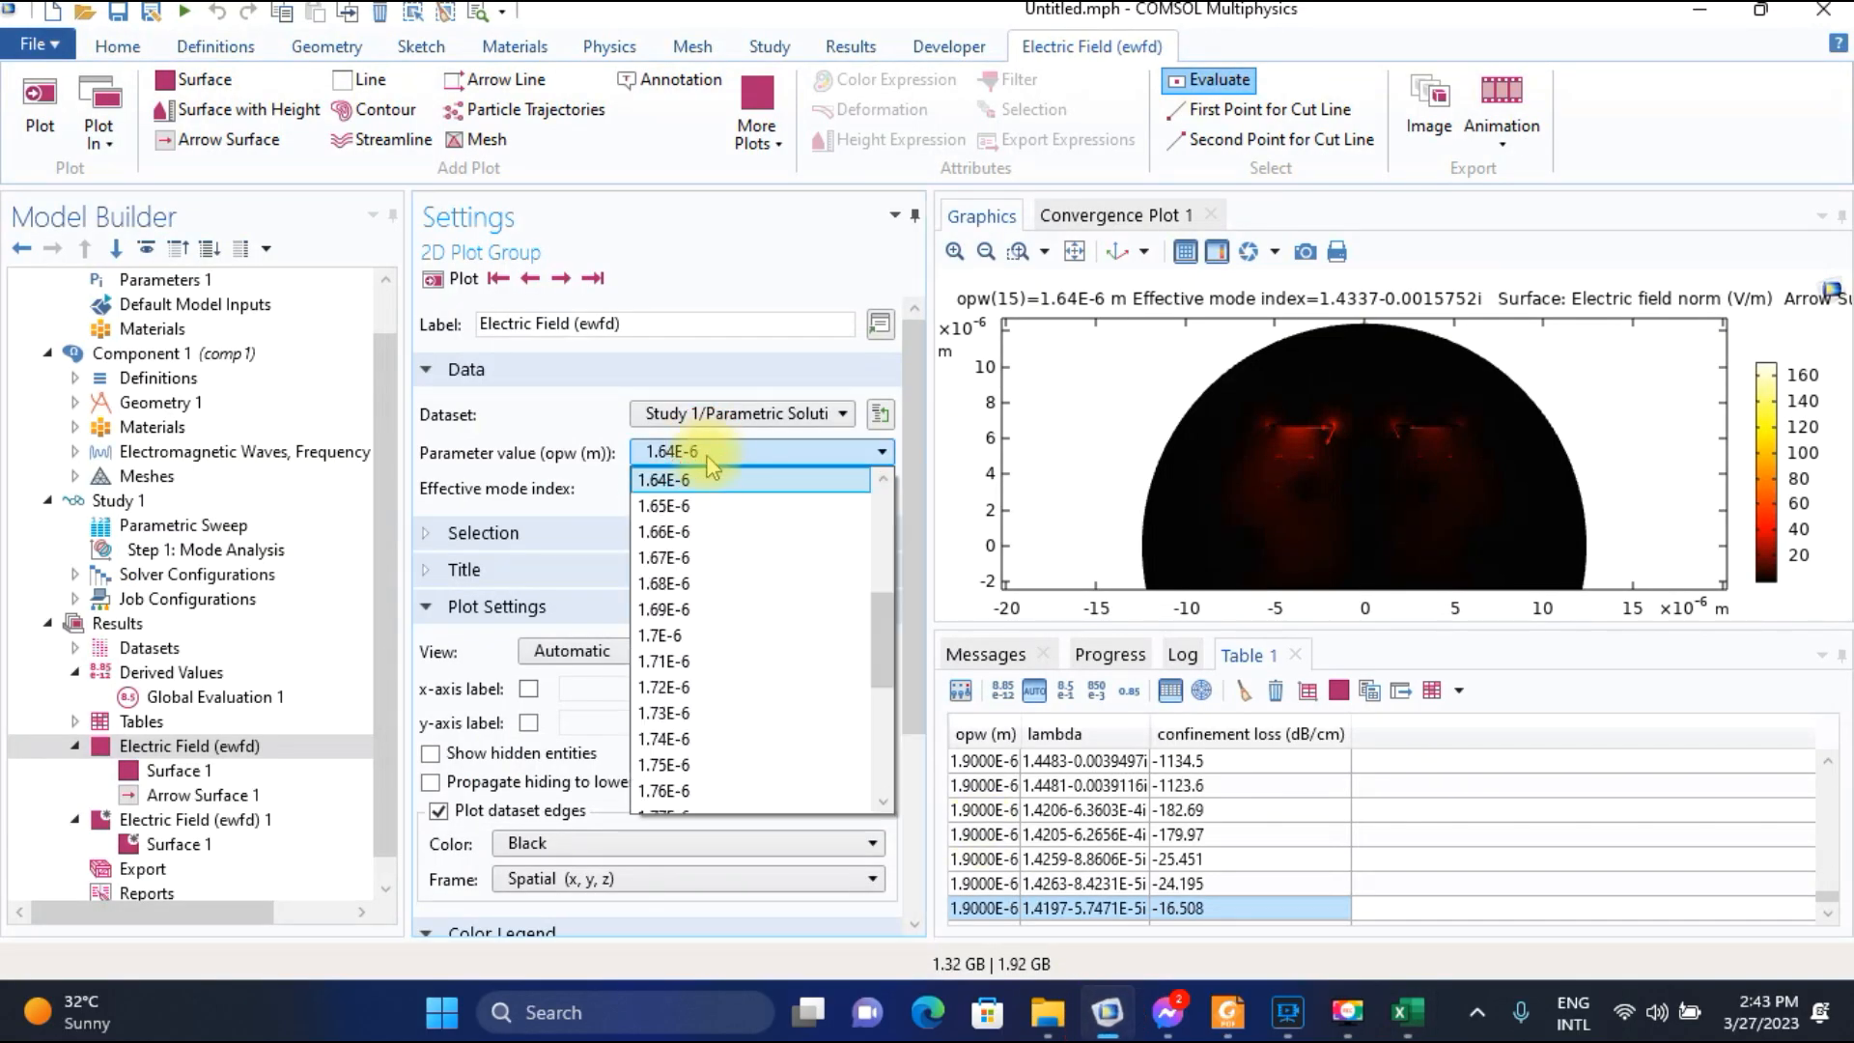
pyautogui.click(702, 510)
pyautogui.click(455, 281)
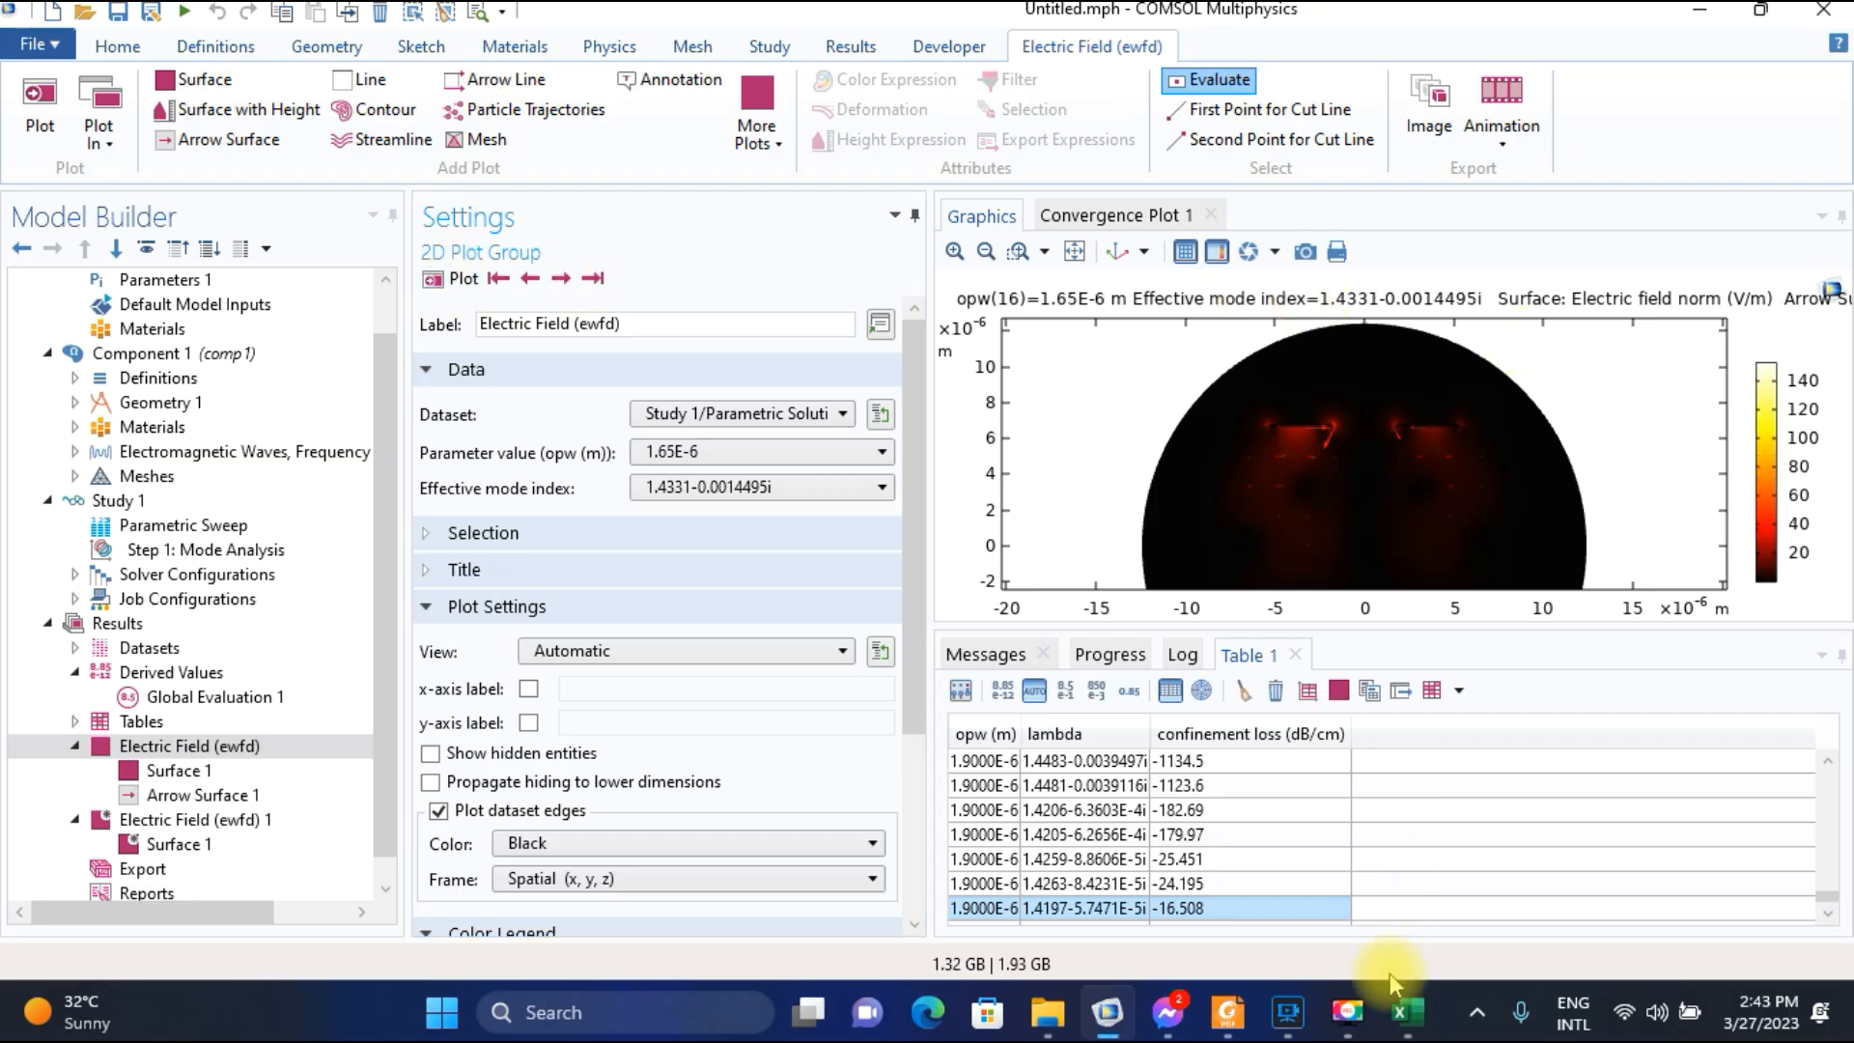
pyautogui.click(1407, 1011)
pyautogui.write('1')
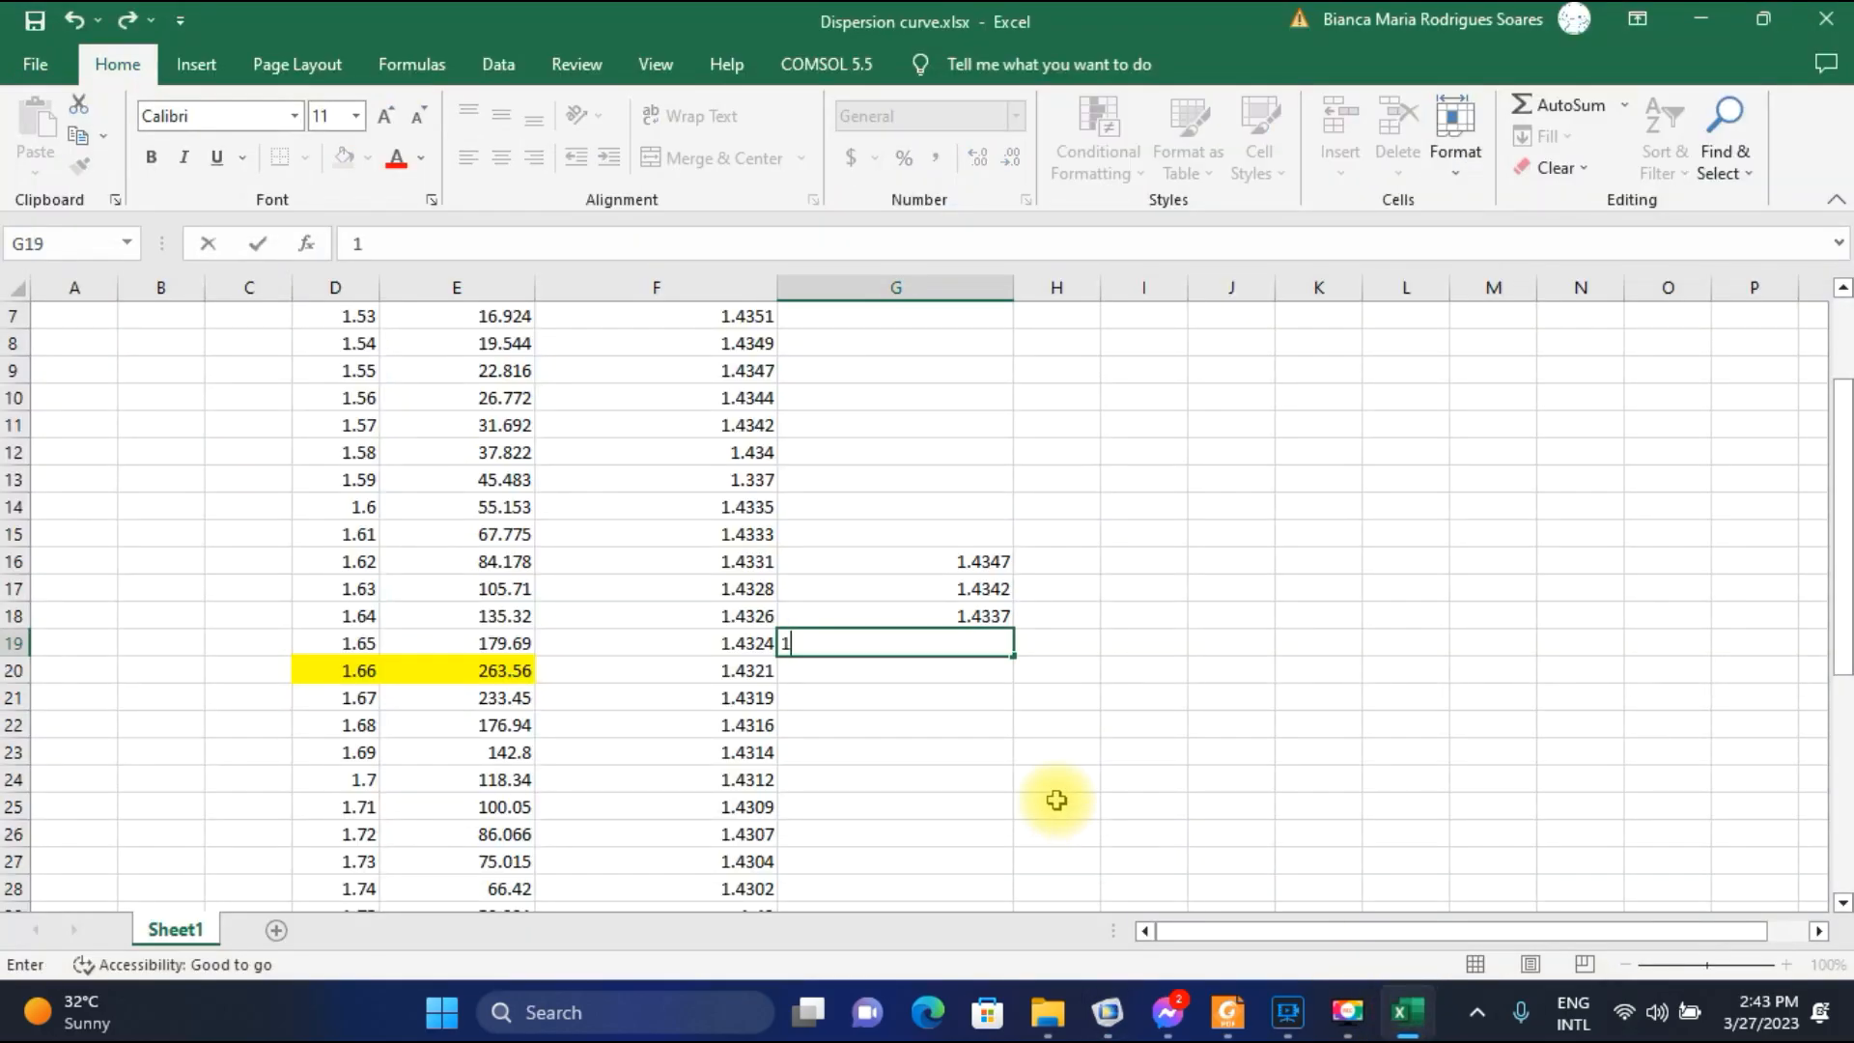
pyautogui.write('.4331')
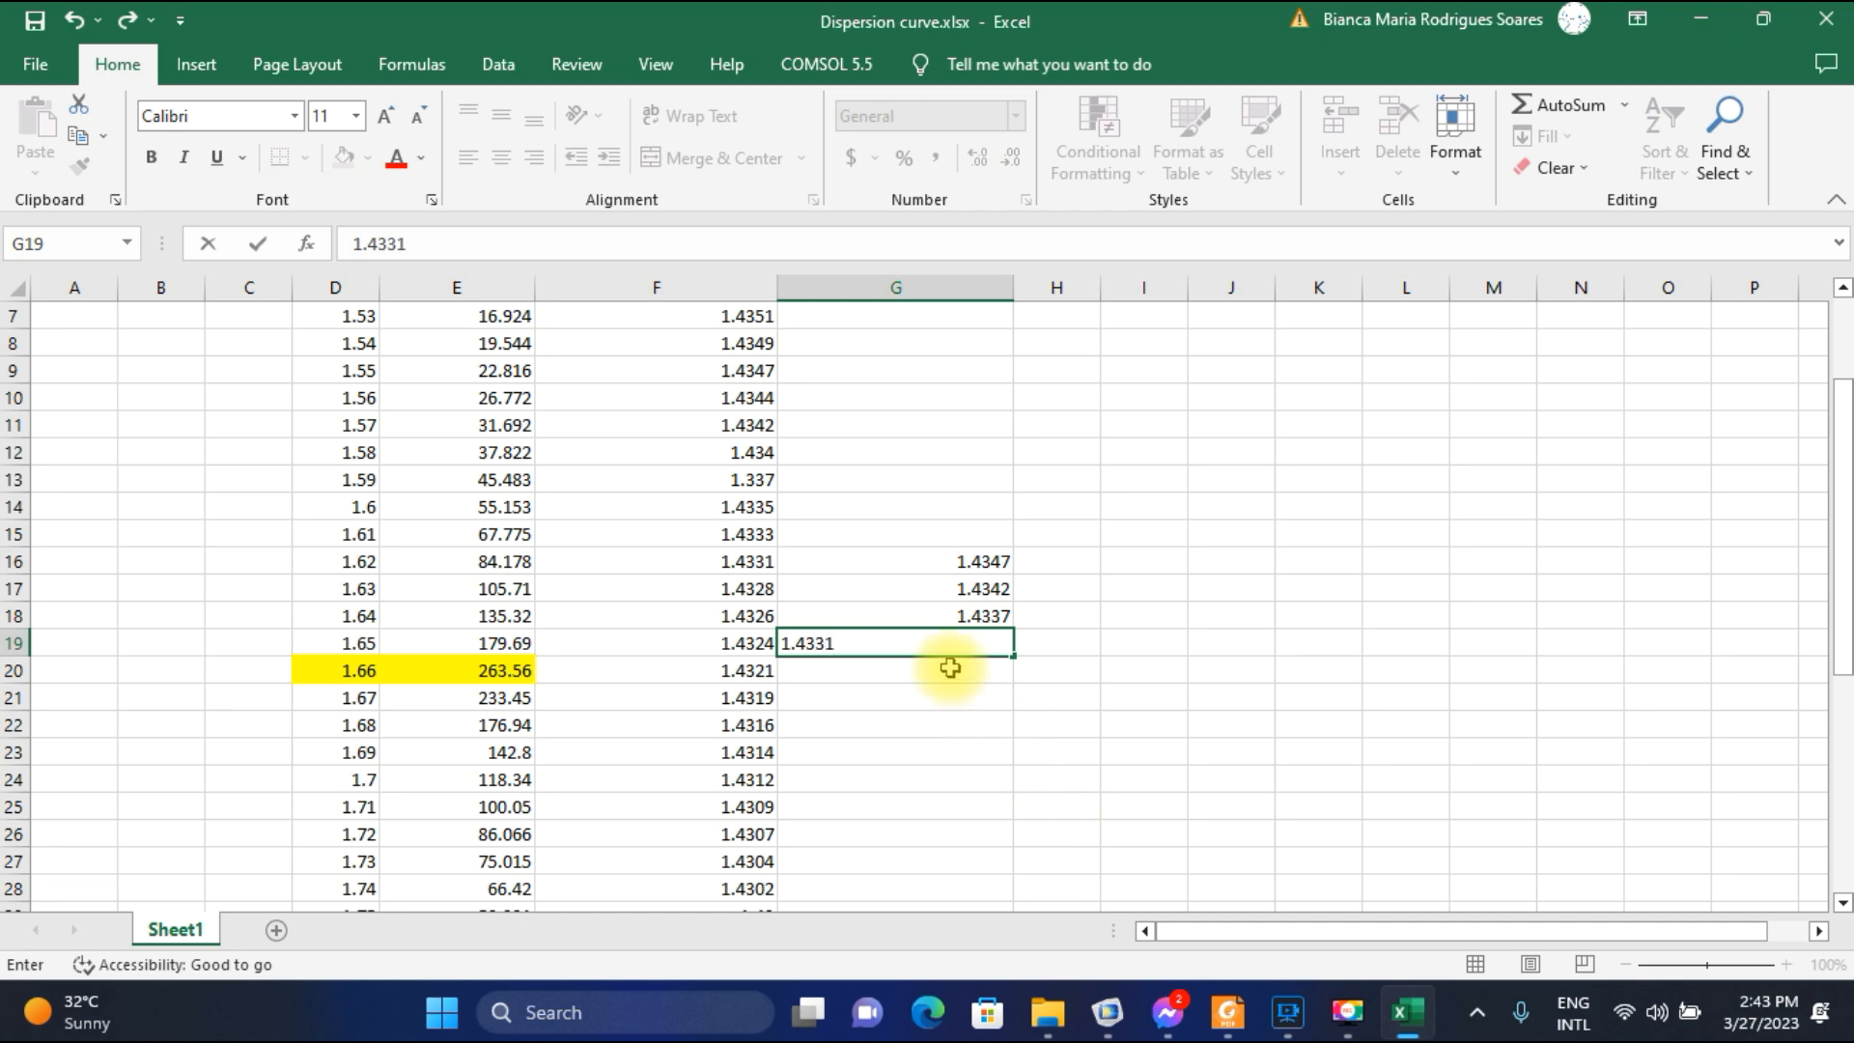
pyautogui.press('Return')
# Plot the field for parameter value 1.66E-6 in COMSOL and record its SPP-mode index 1.4325 in G20 in Excel.
pyautogui.click(1108, 1010)
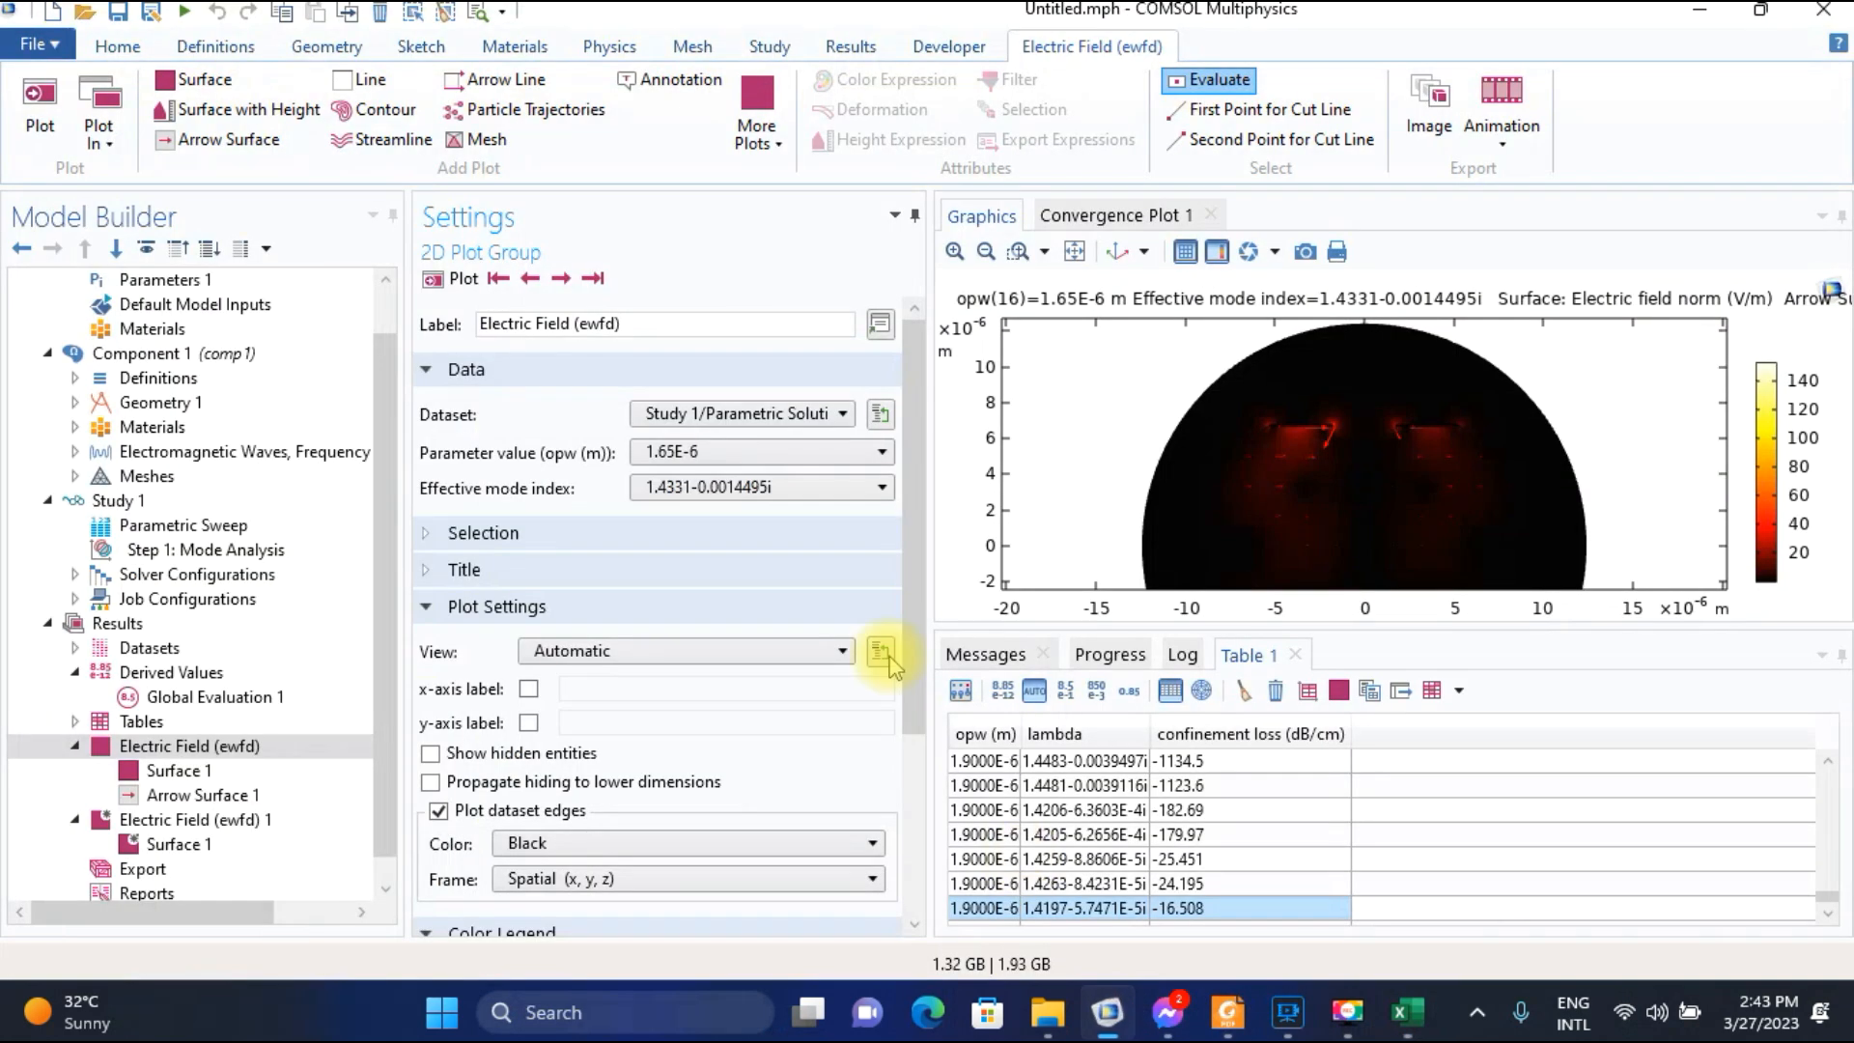
pyautogui.click(752, 470)
pyautogui.click(722, 510)
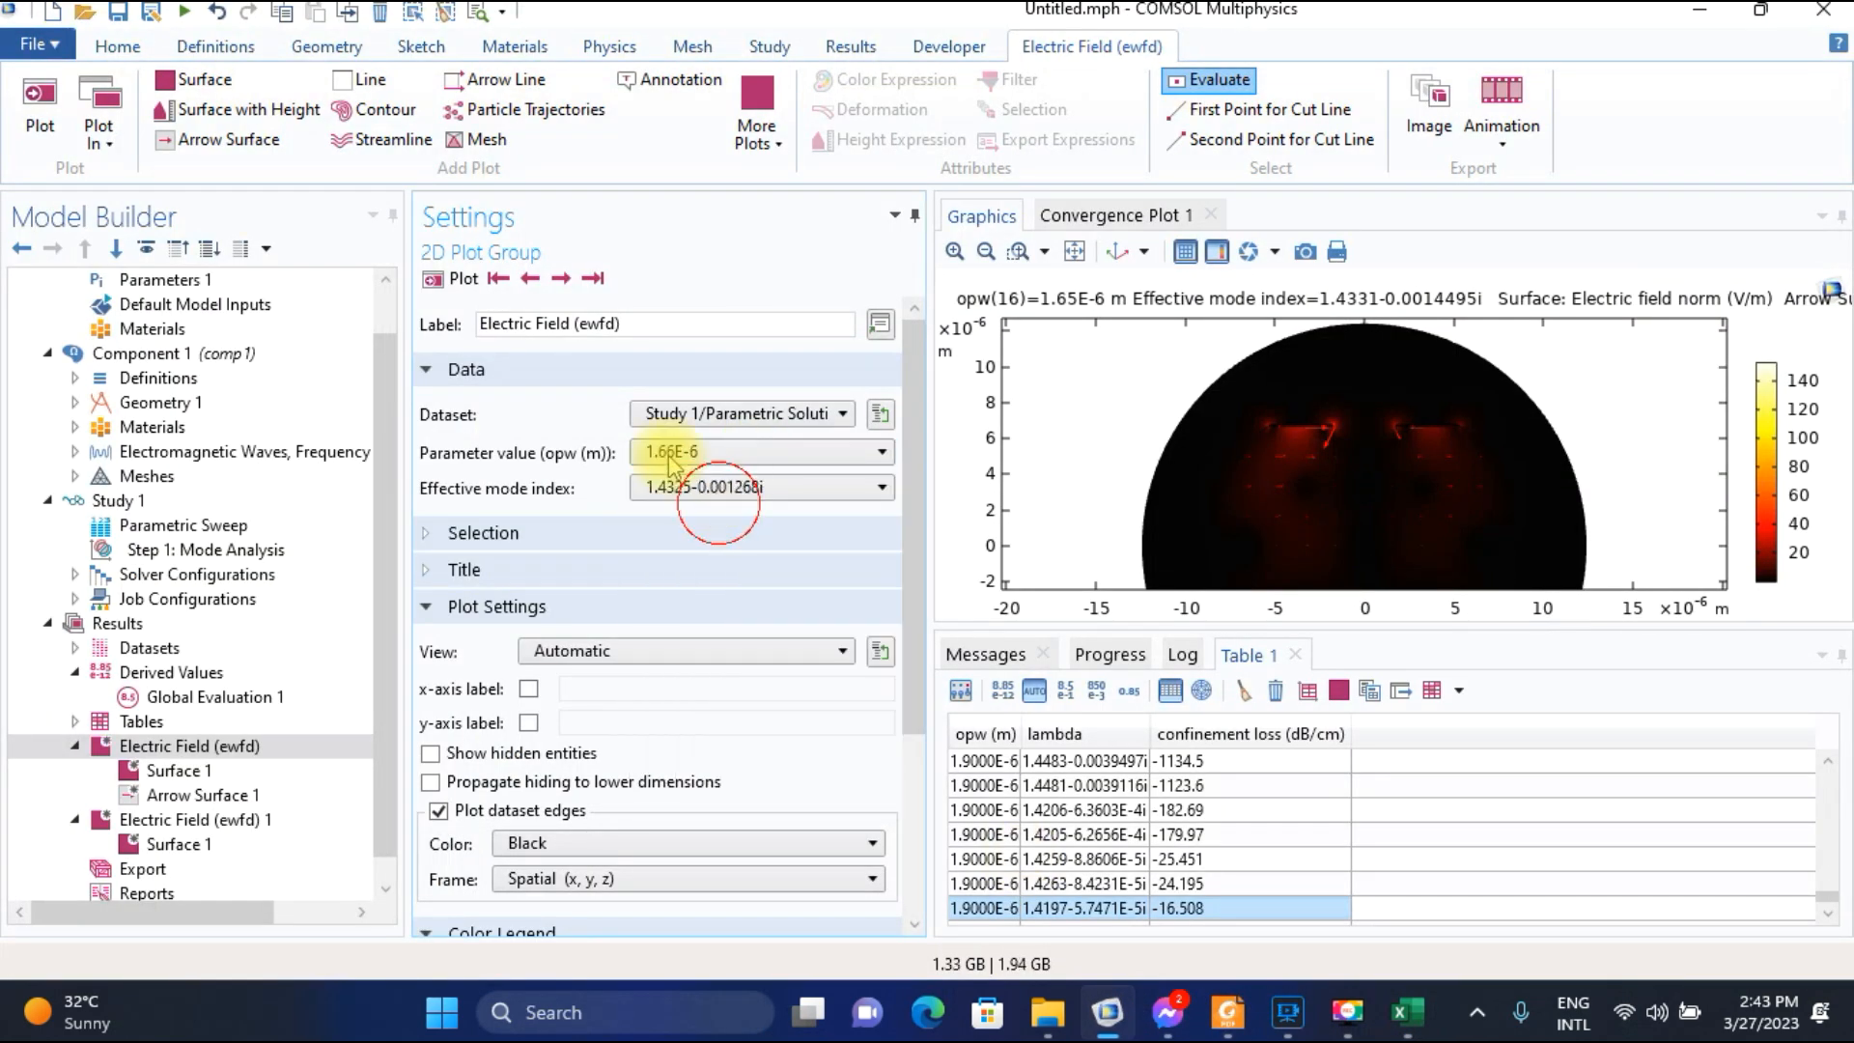
pyautogui.click(460, 279)
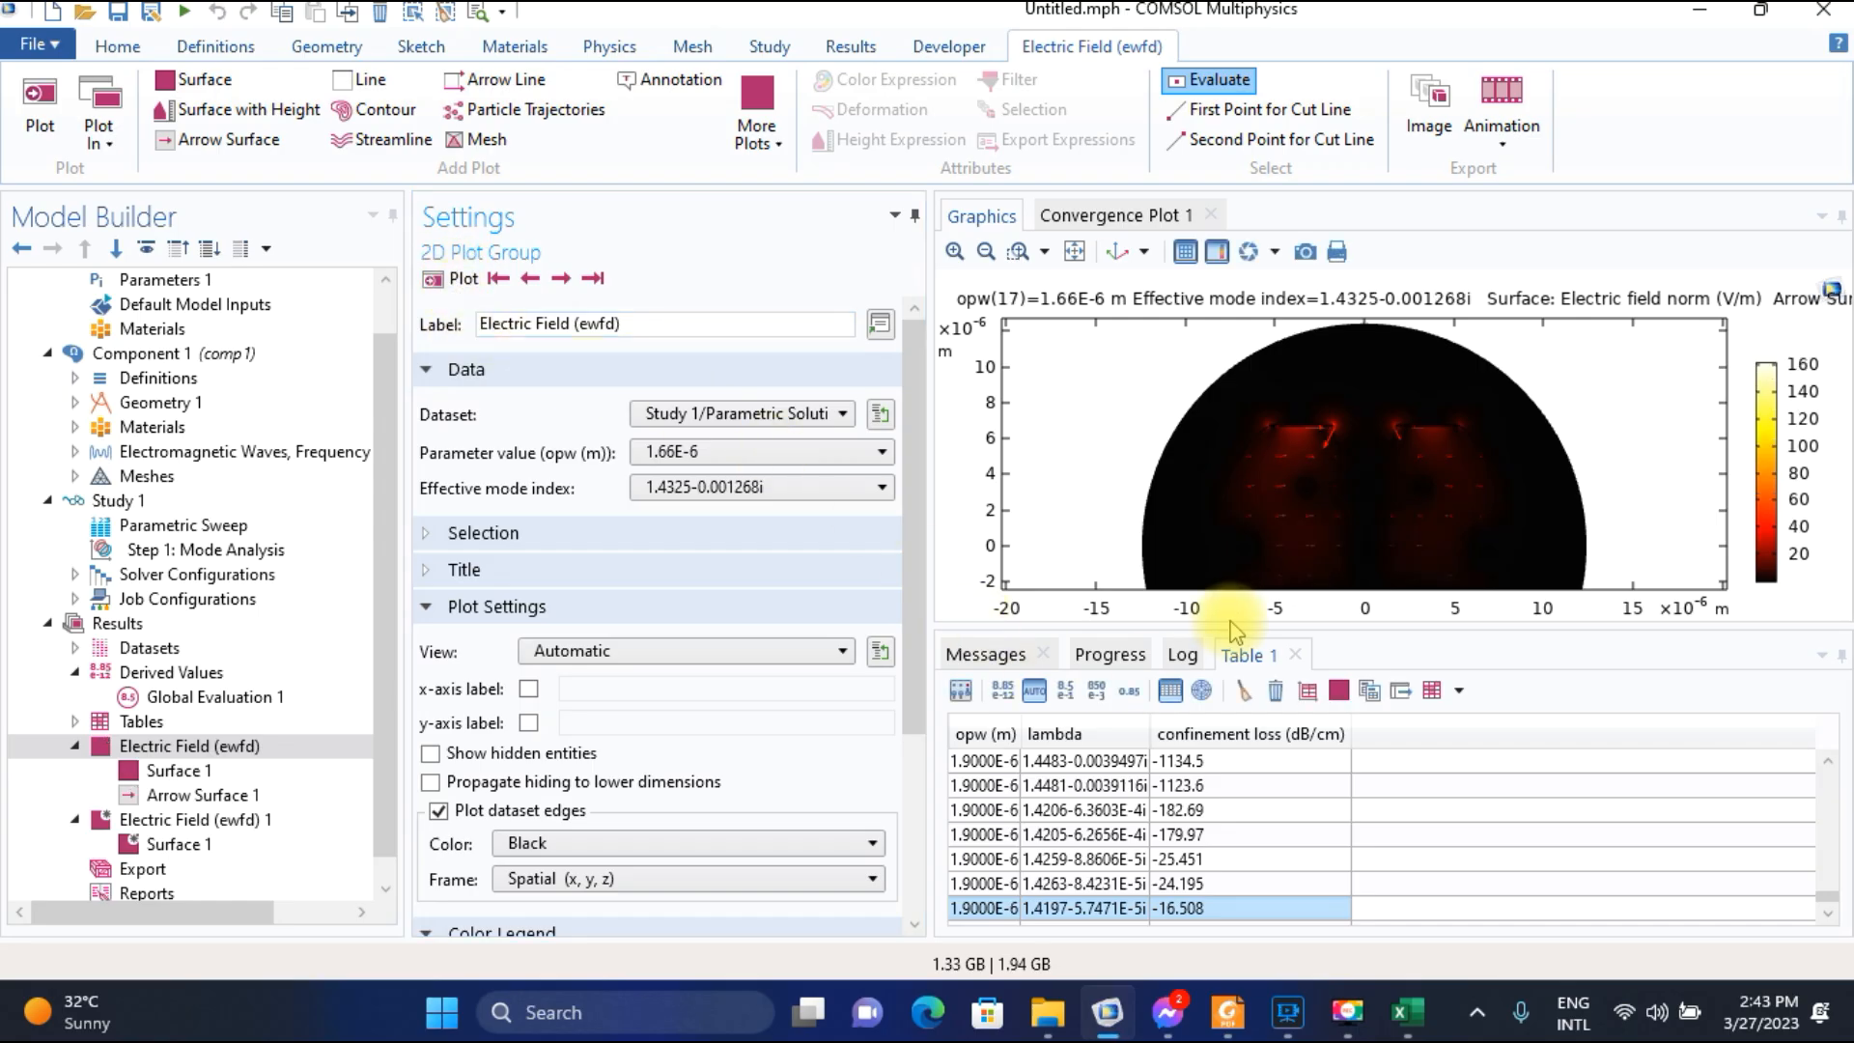
pyautogui.click(1408, 1029)
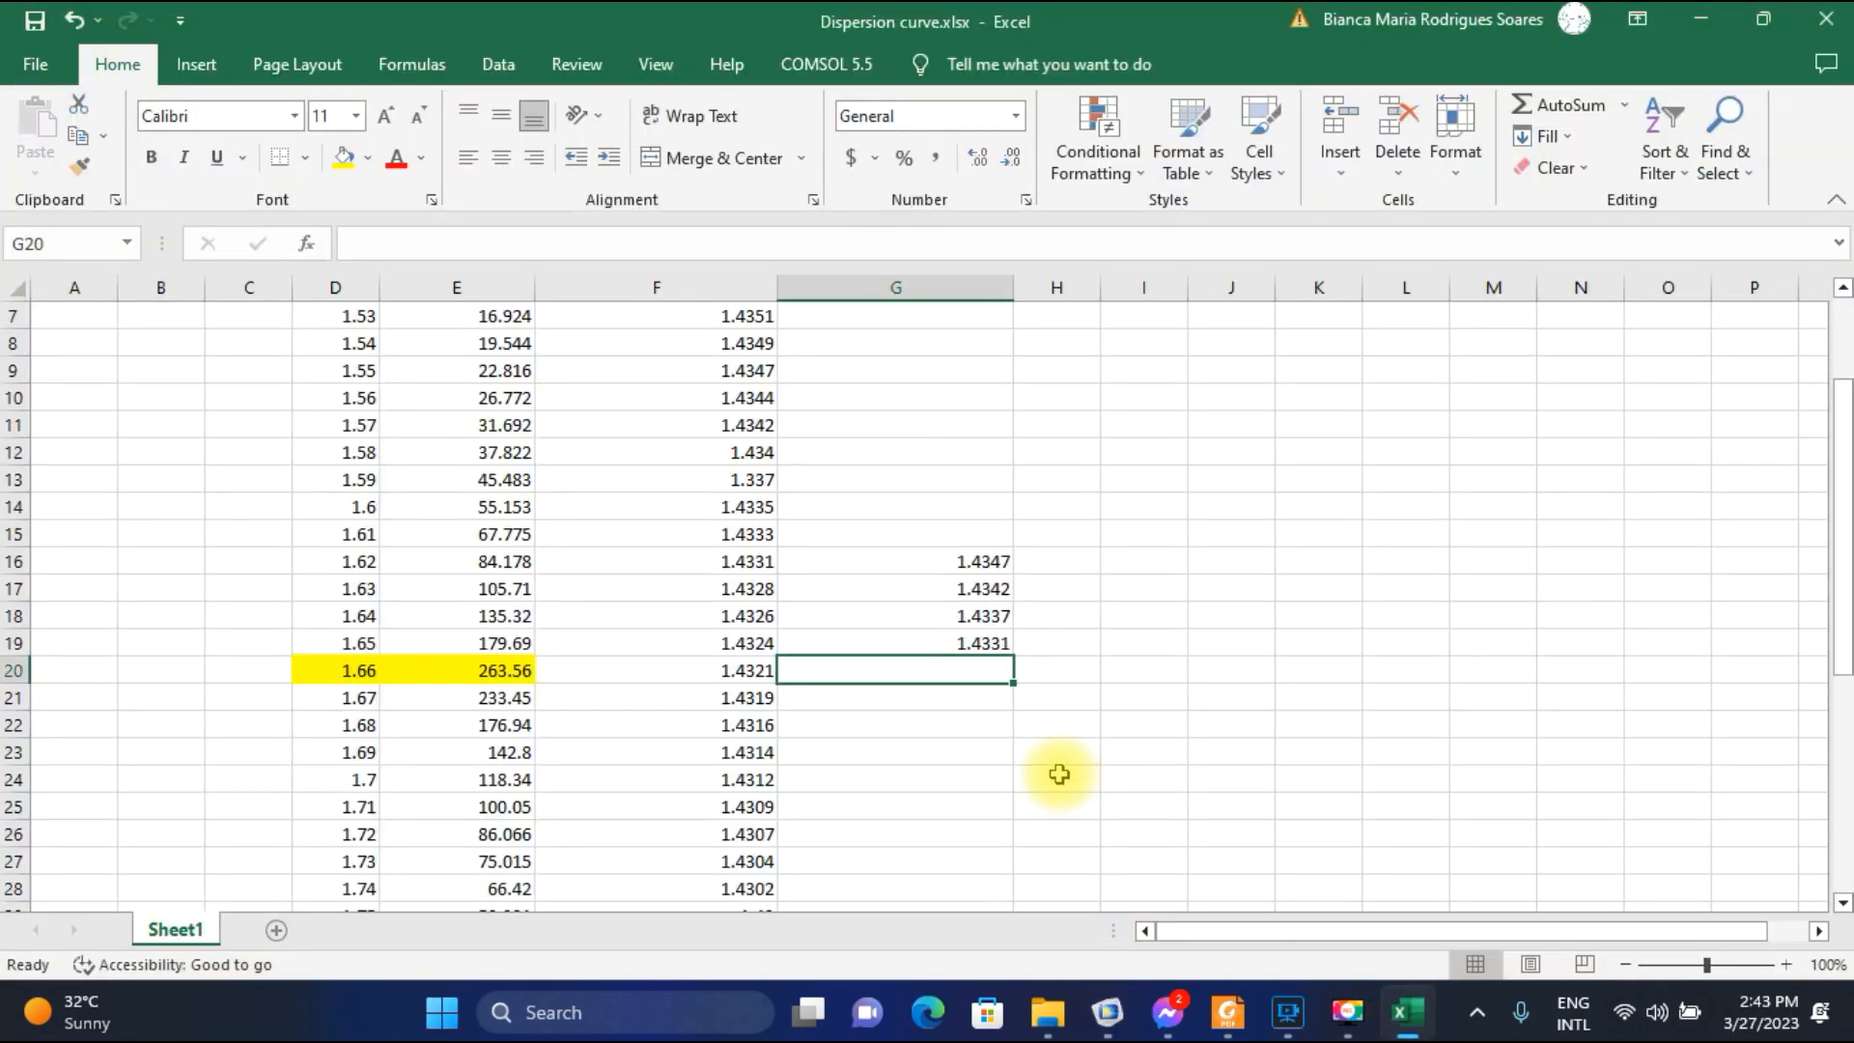
pyautogui.write('1.43')
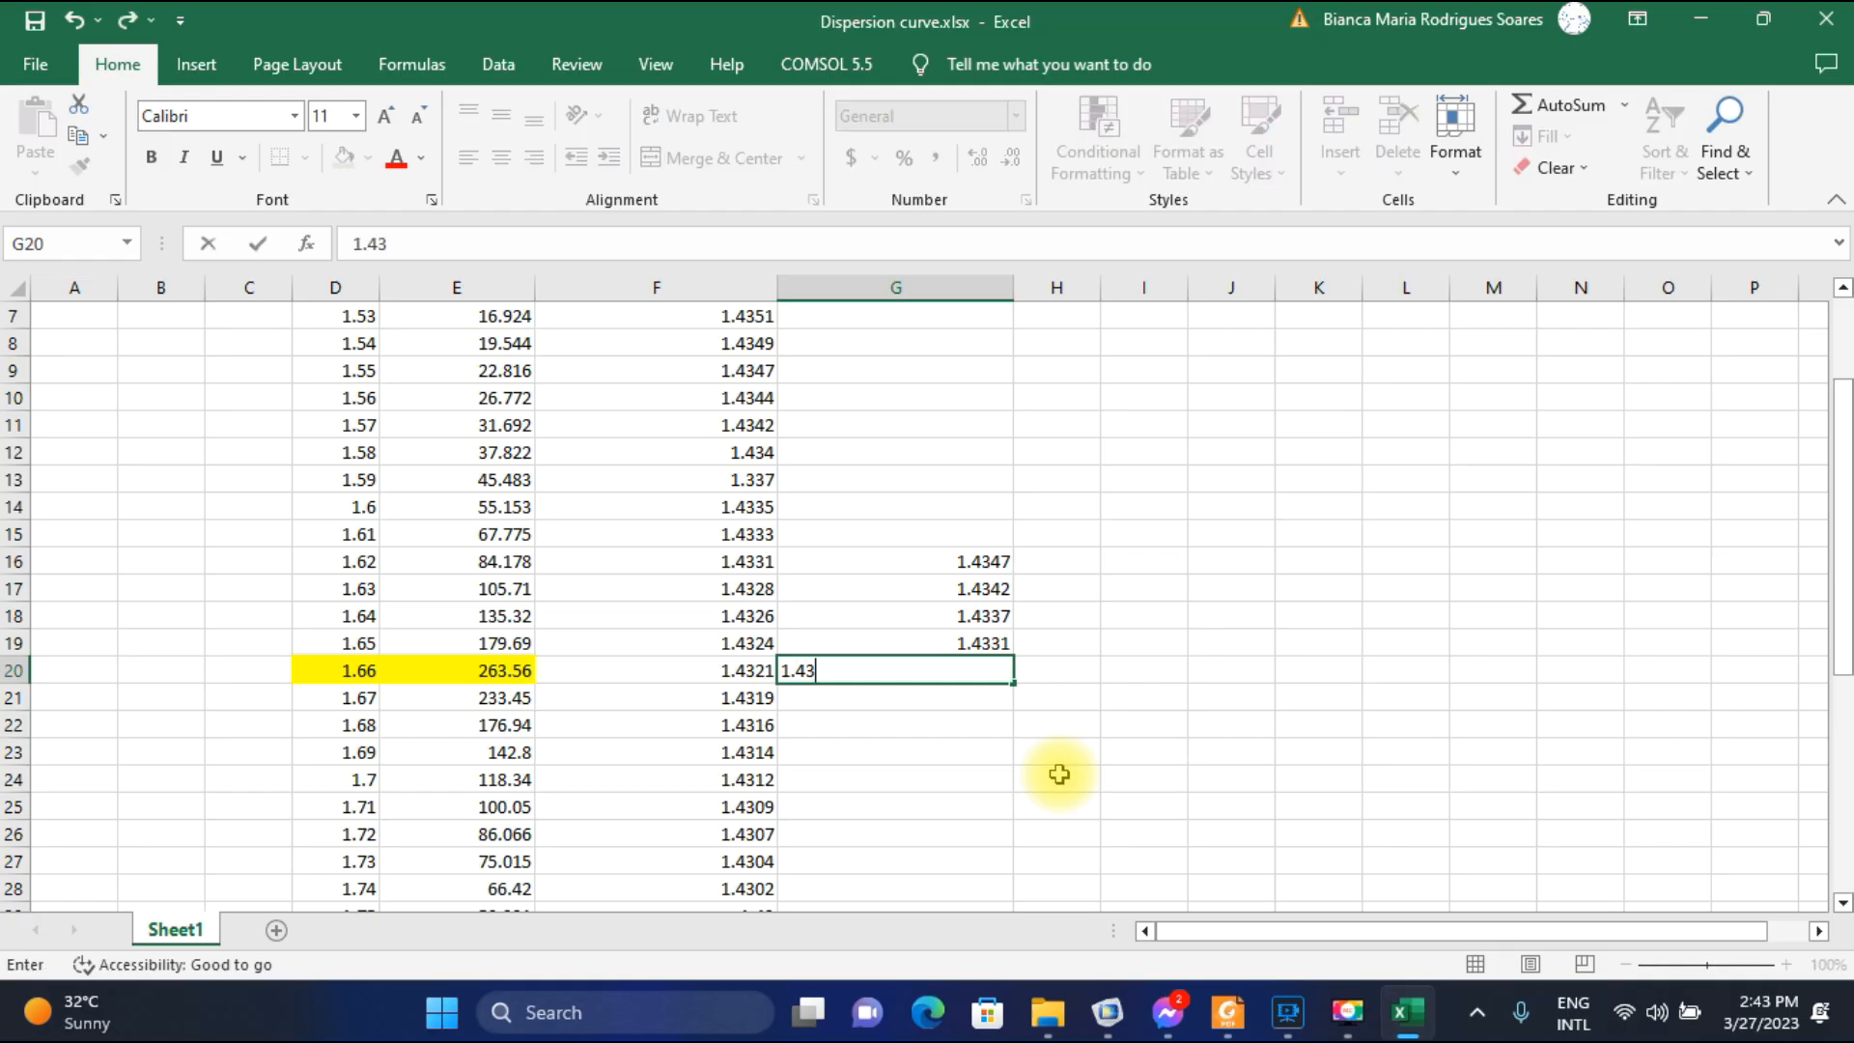
pyautogui.write('25')
pyautogui.press('Return')
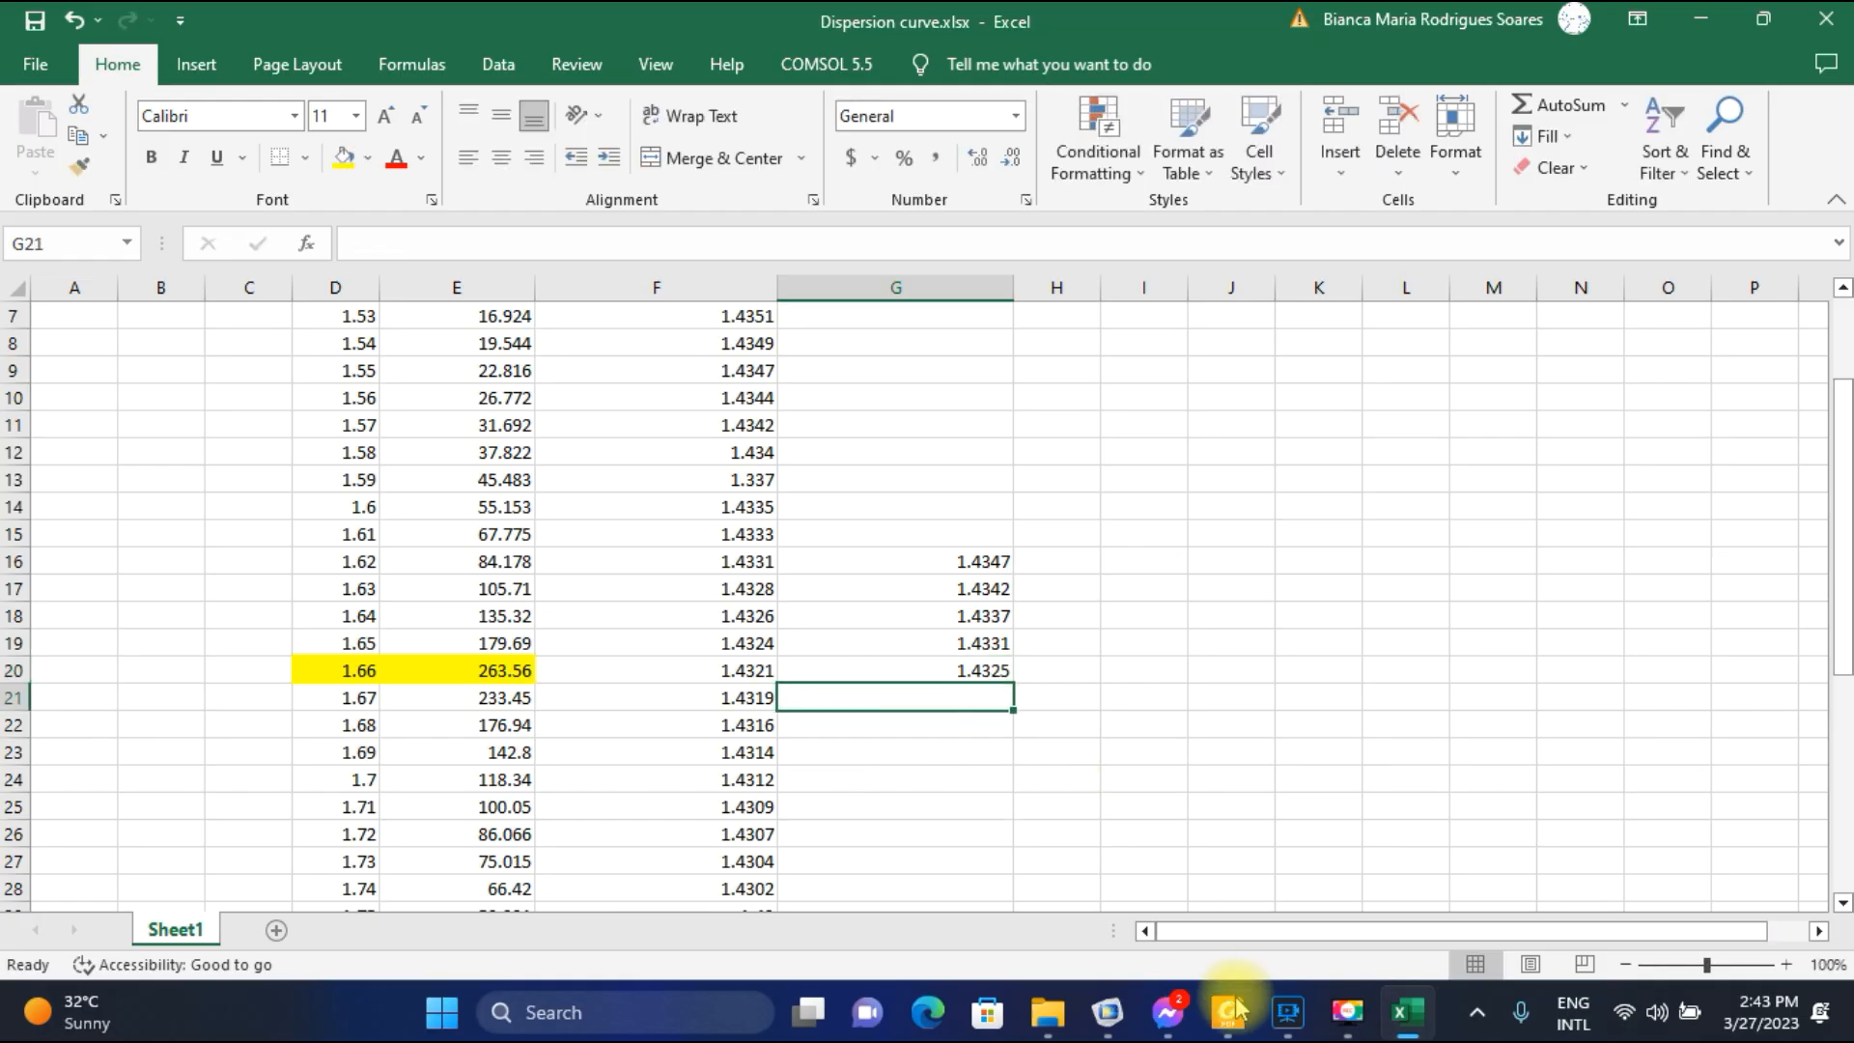
# Plot the 1.67E-6 field in COMSOL at mode index 1.4312-0.0011555i and compare it with the neighbouring mode solutions.
pyautogui.click(1112, 1022)
pyautogui.click(753, 451)
pyautogui.click(681, 519)
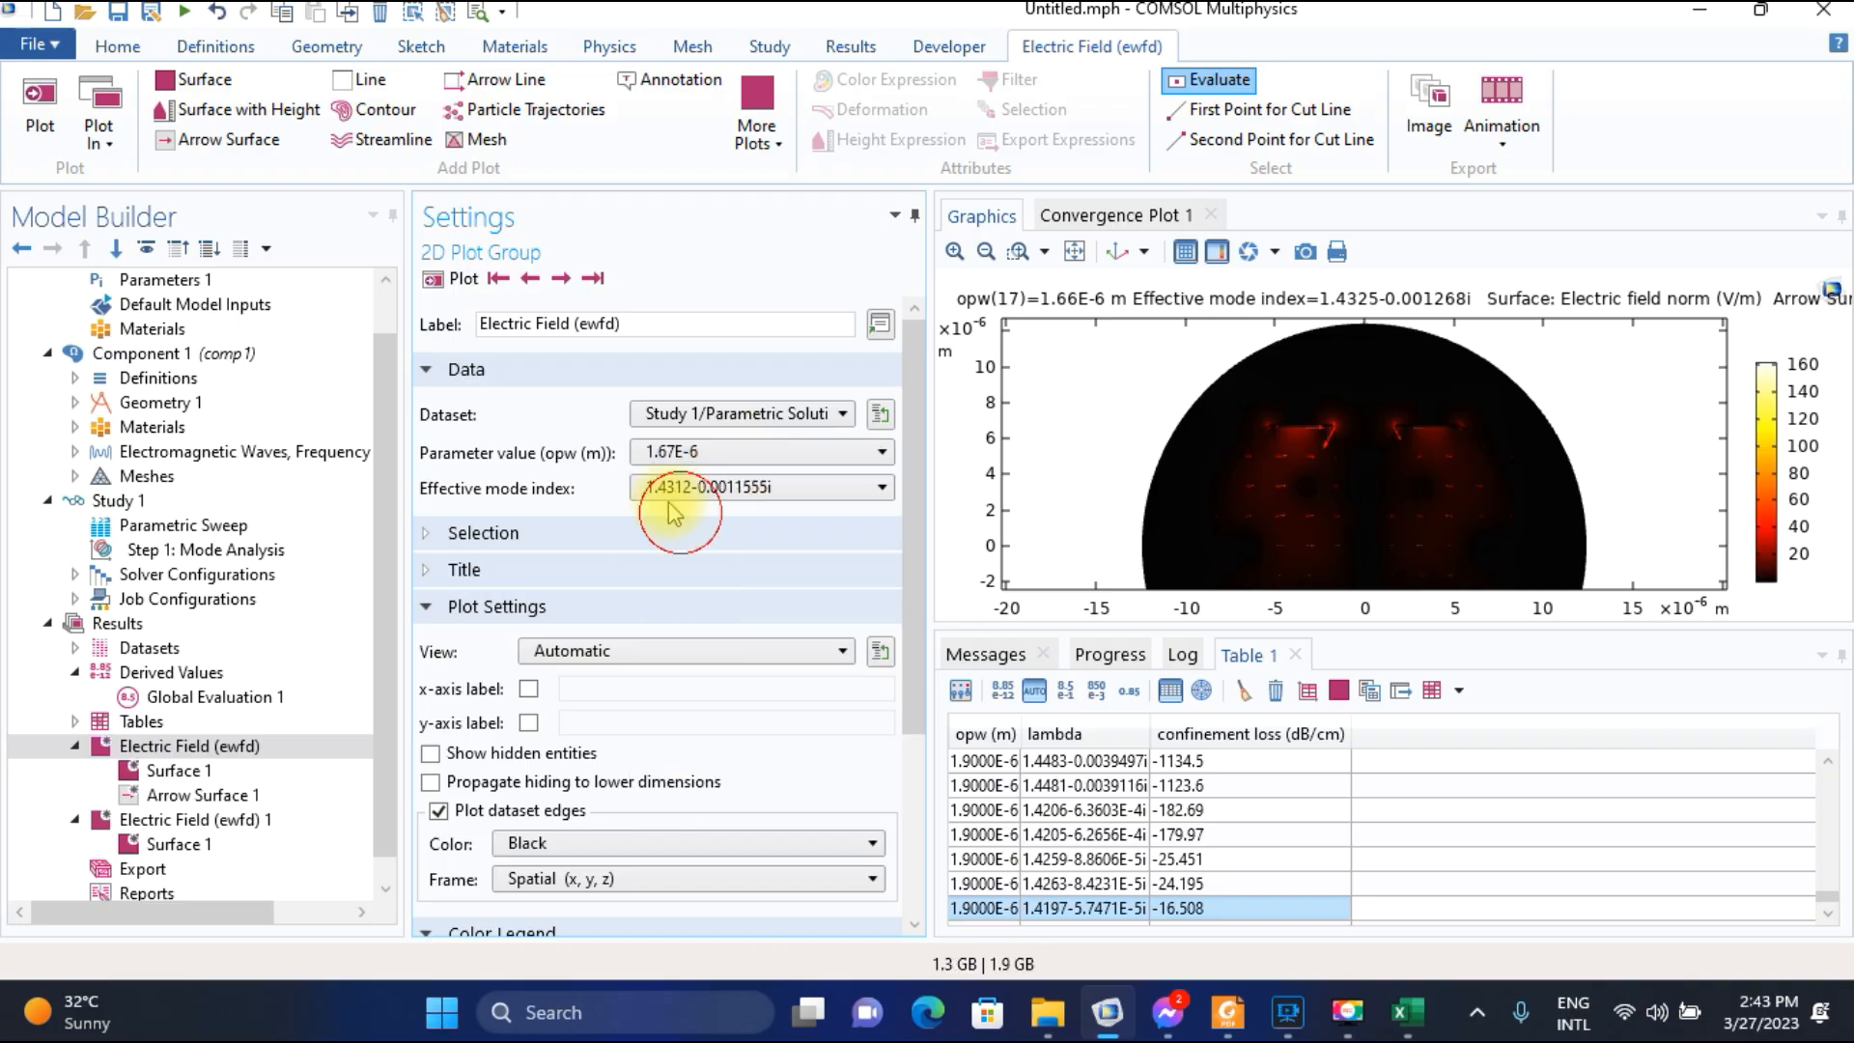
pyautogui.click(463, 280)
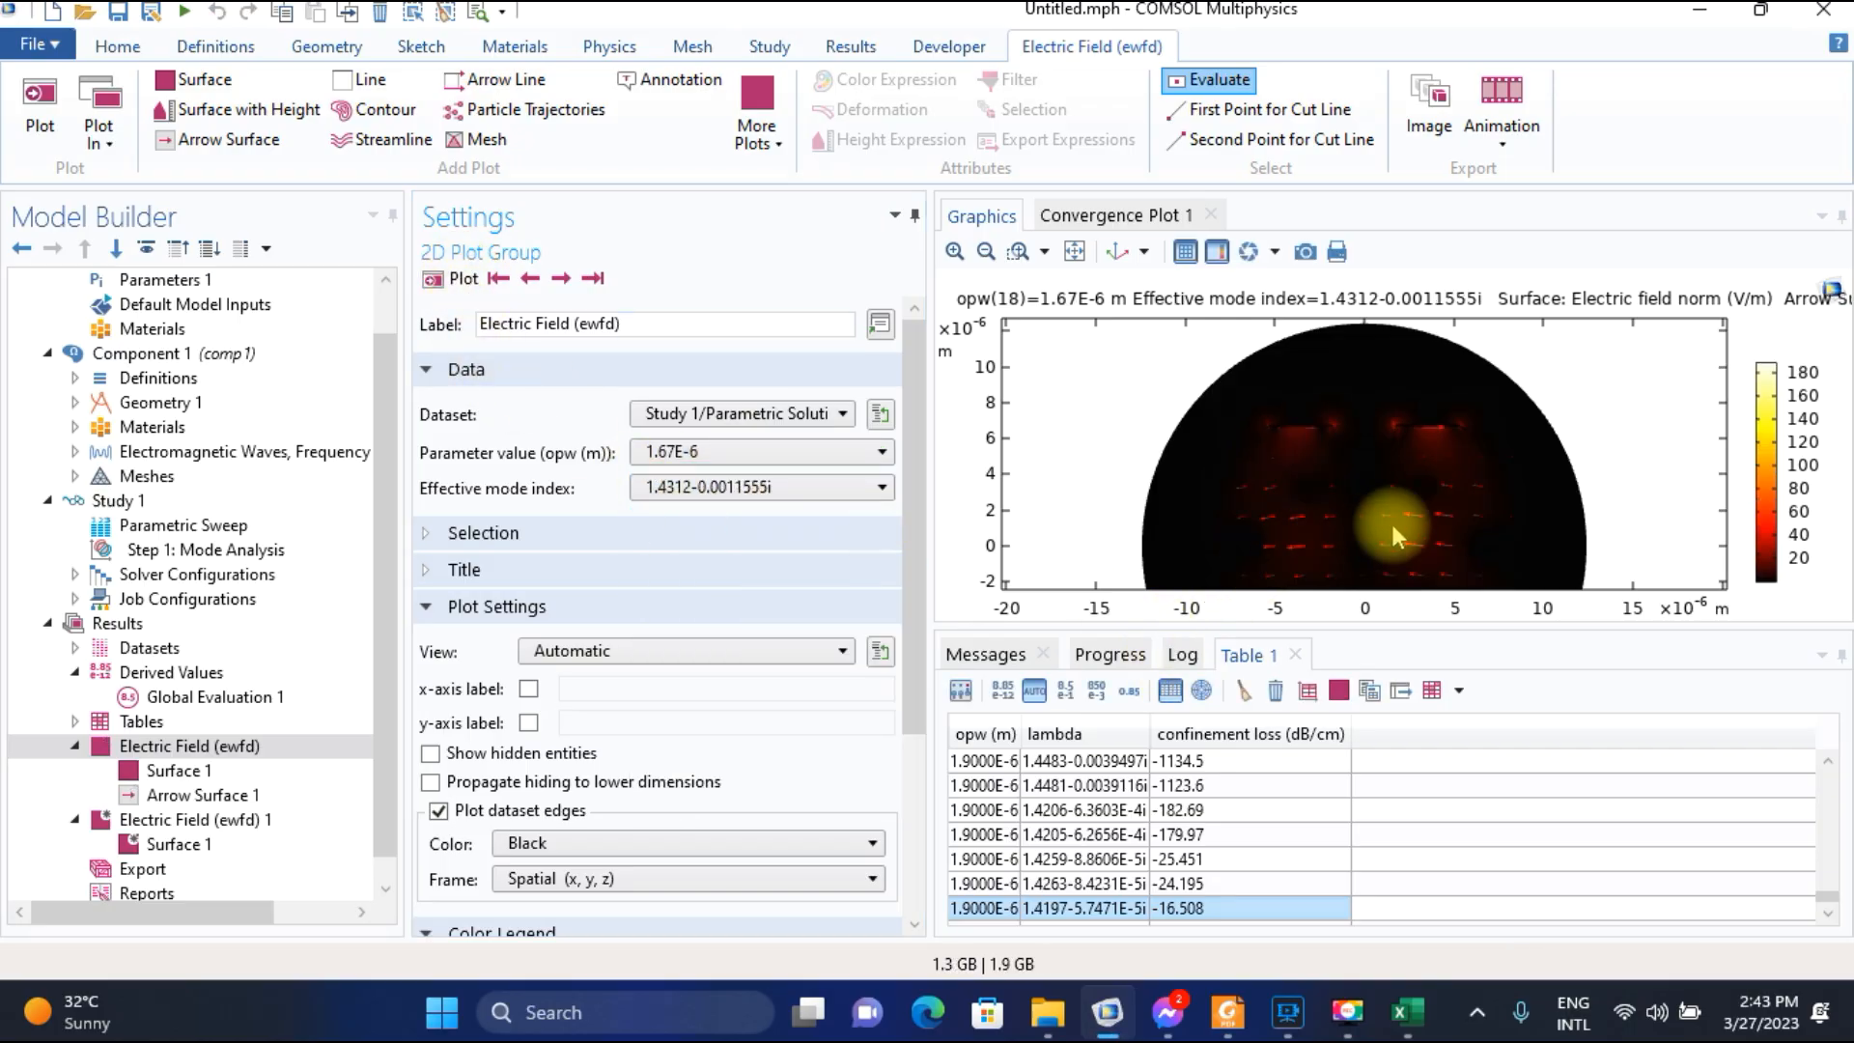
pyautogui.click(531, 280)
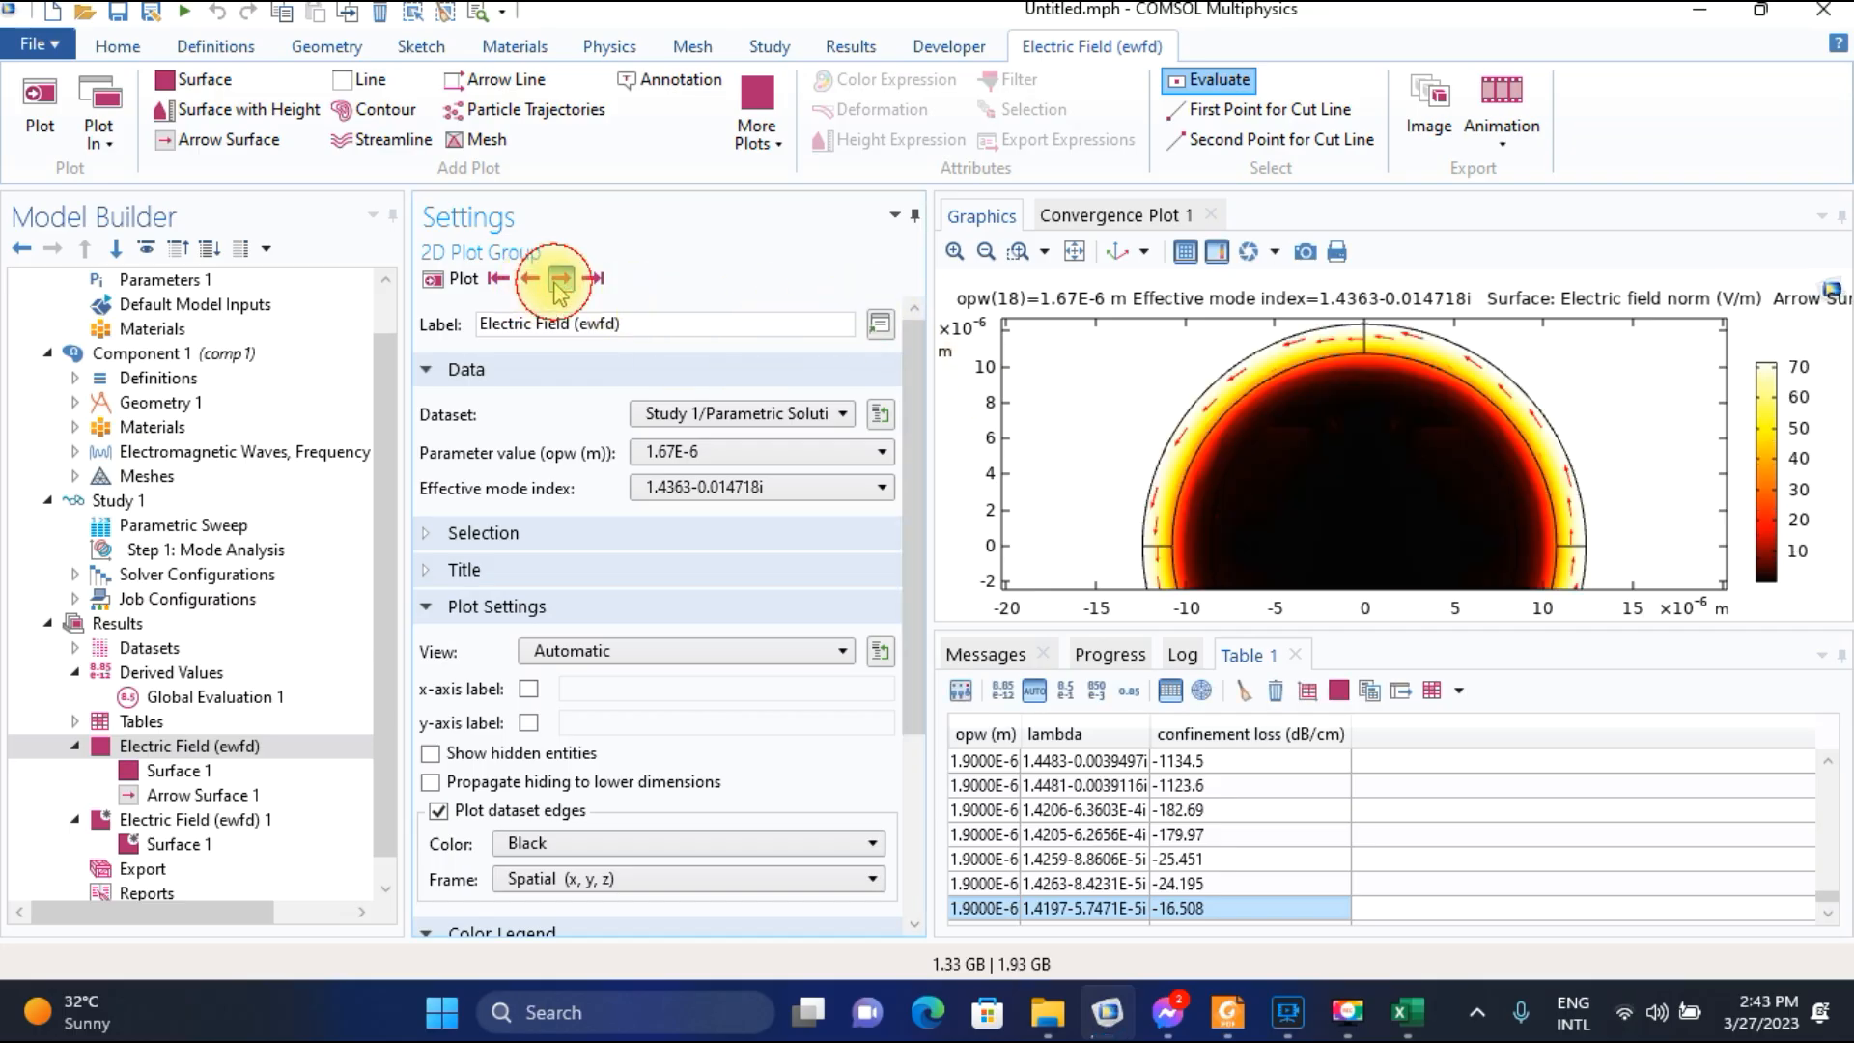
pyautogui.click(560, 279)
pyautogui.click(559, 279)
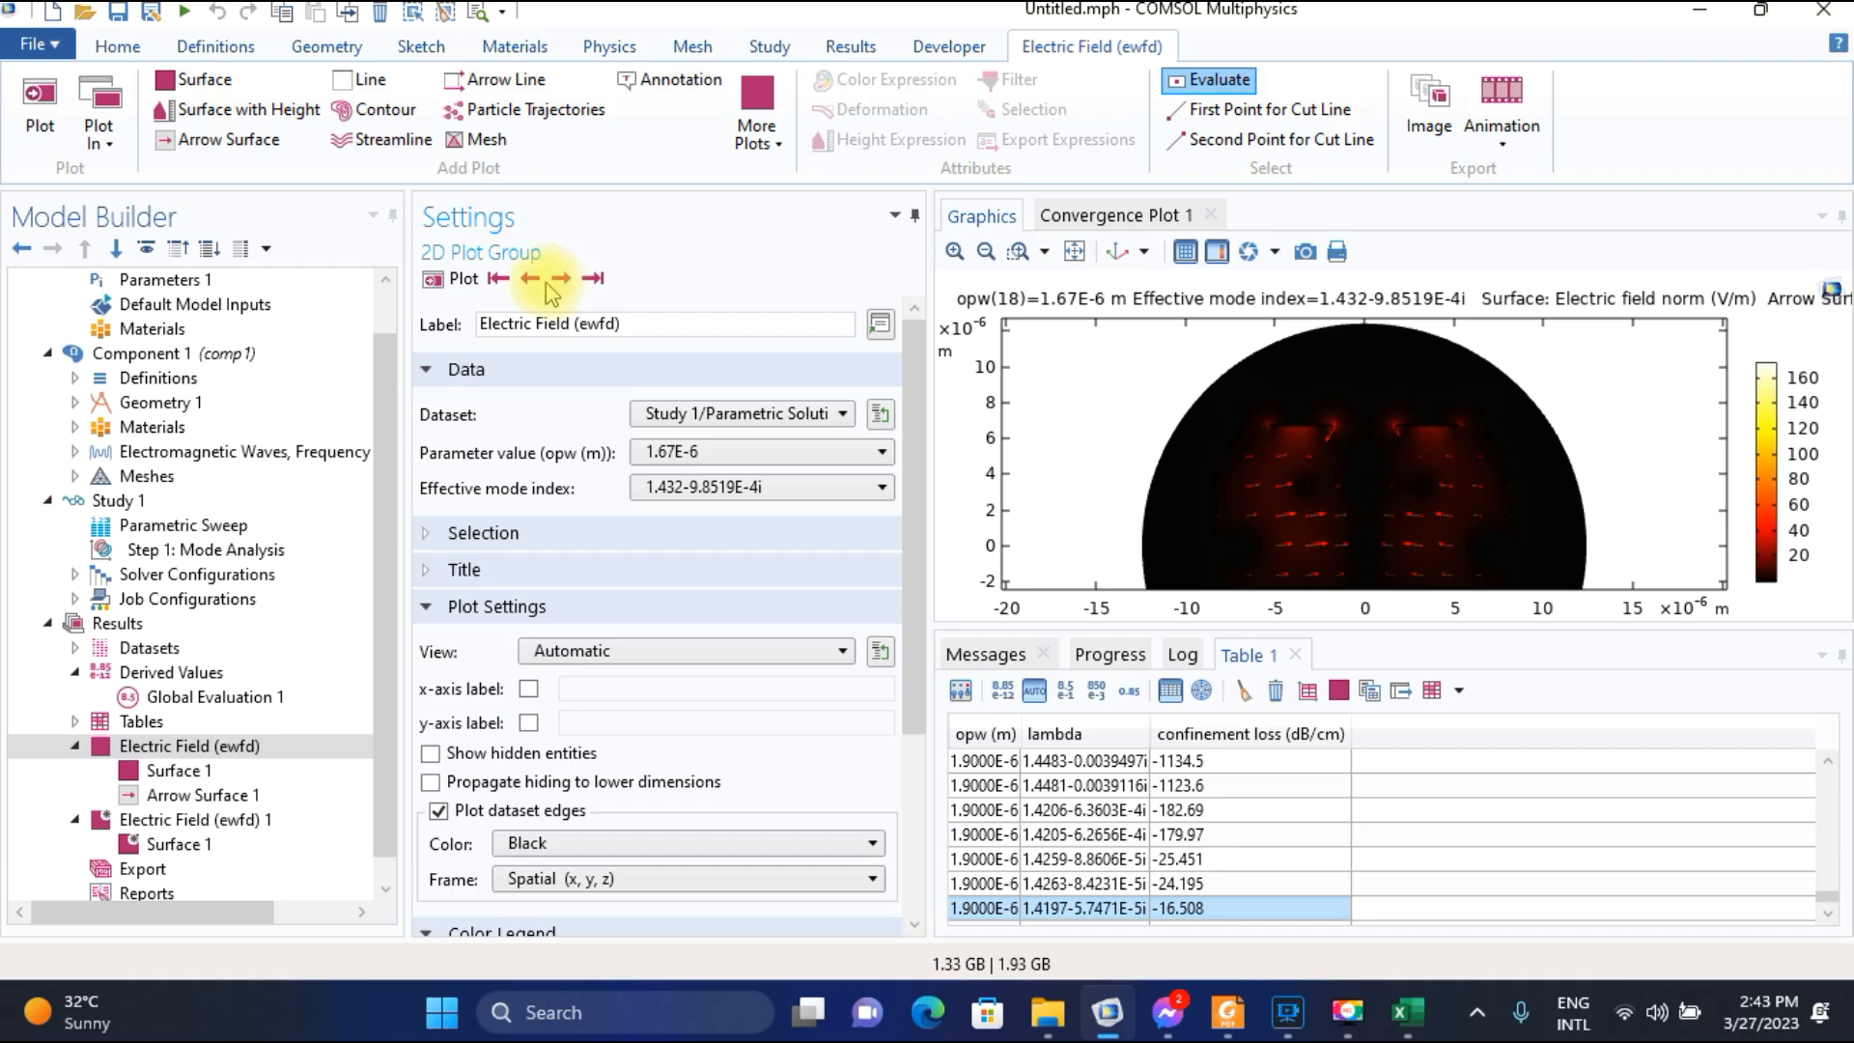
pyautogui.click(531, 279)
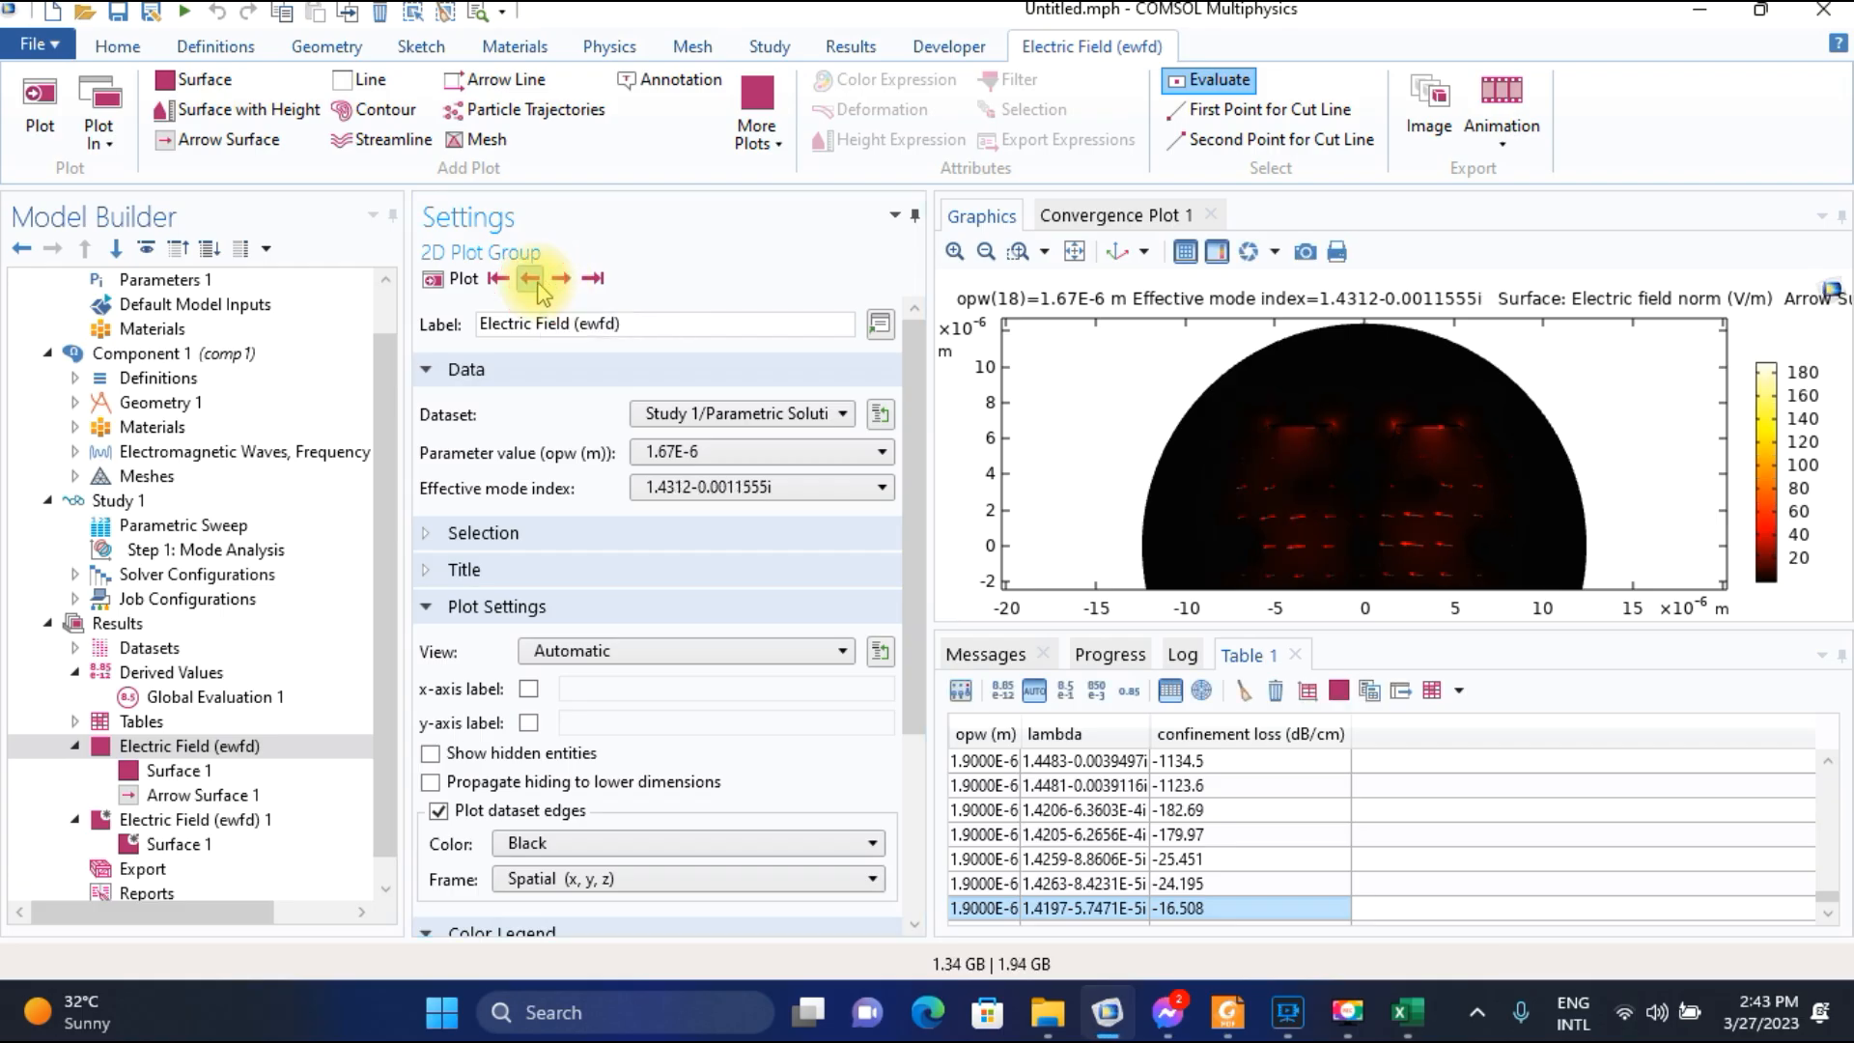
# Recheck the 1.432-9.8519E-4i mode against 1.4312-0.0011555i in COMSOL and record 1.4312 in G21 of the Excel sheet.
pyautogui.click(1407, 1011)
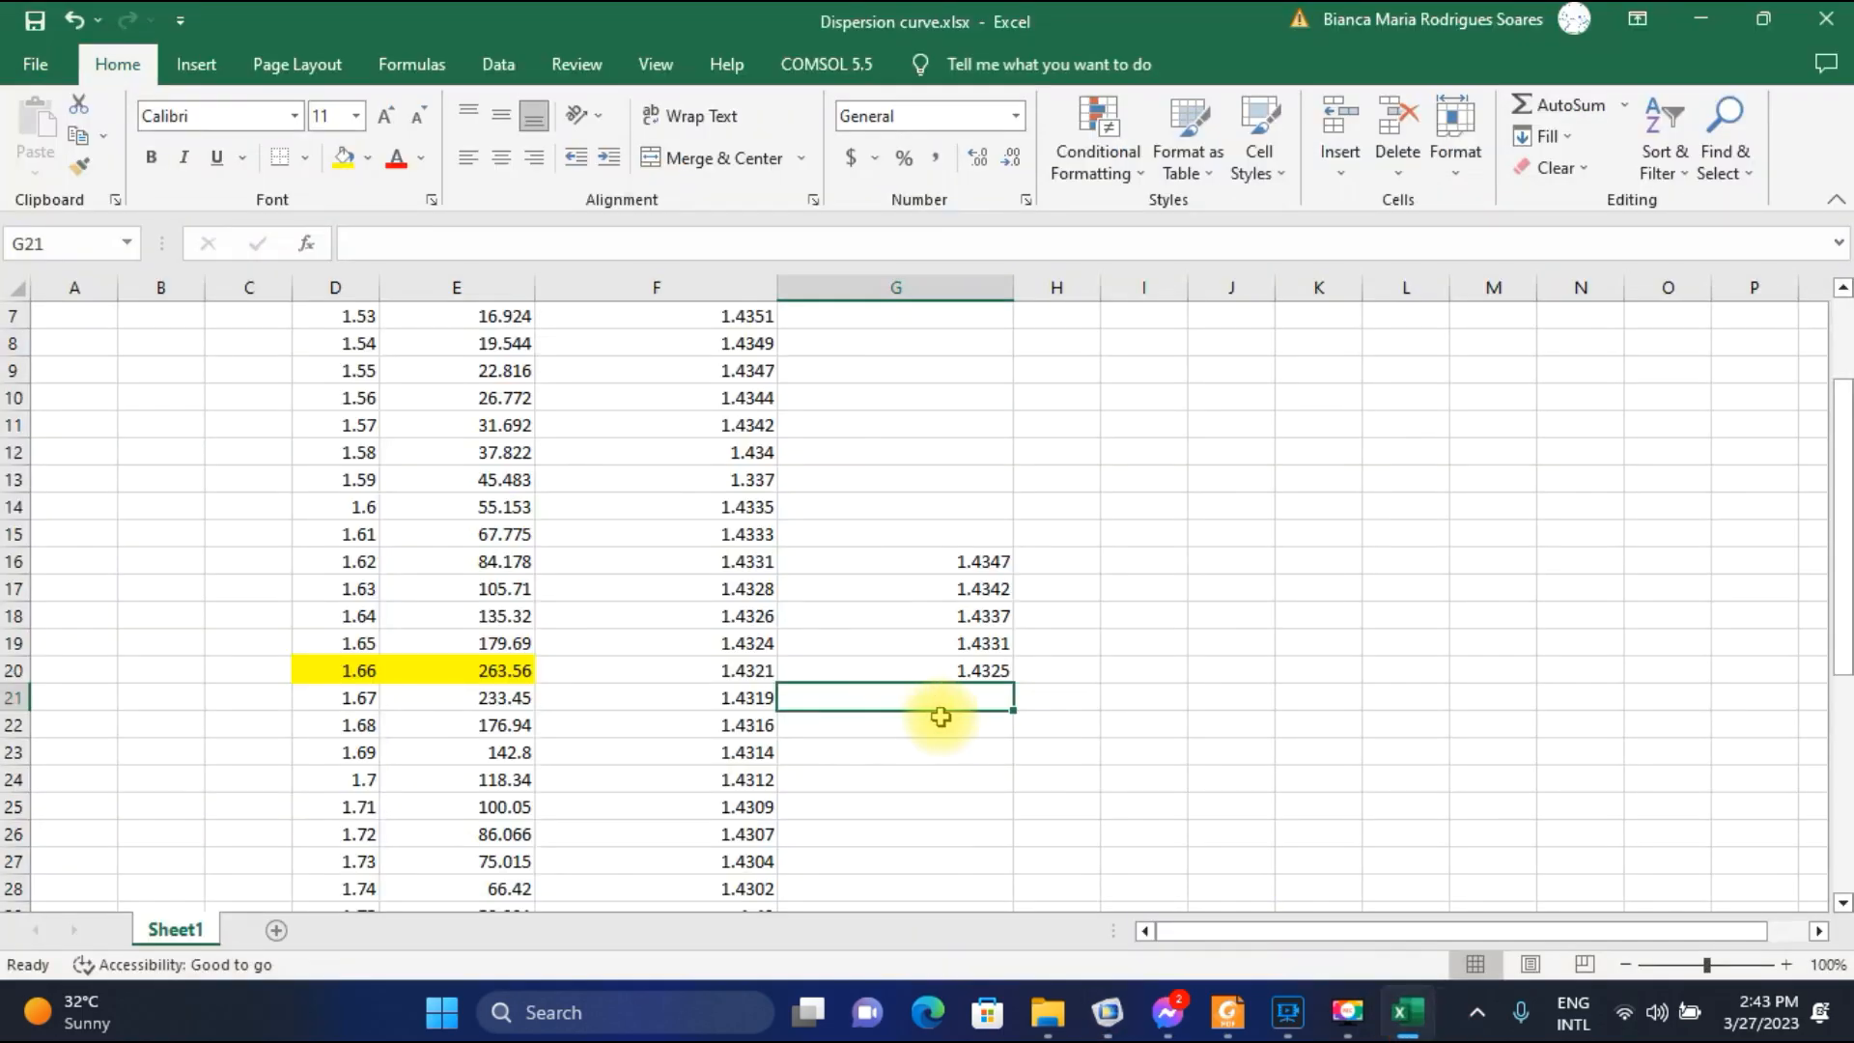
pyautogui.click(1107, 1011)
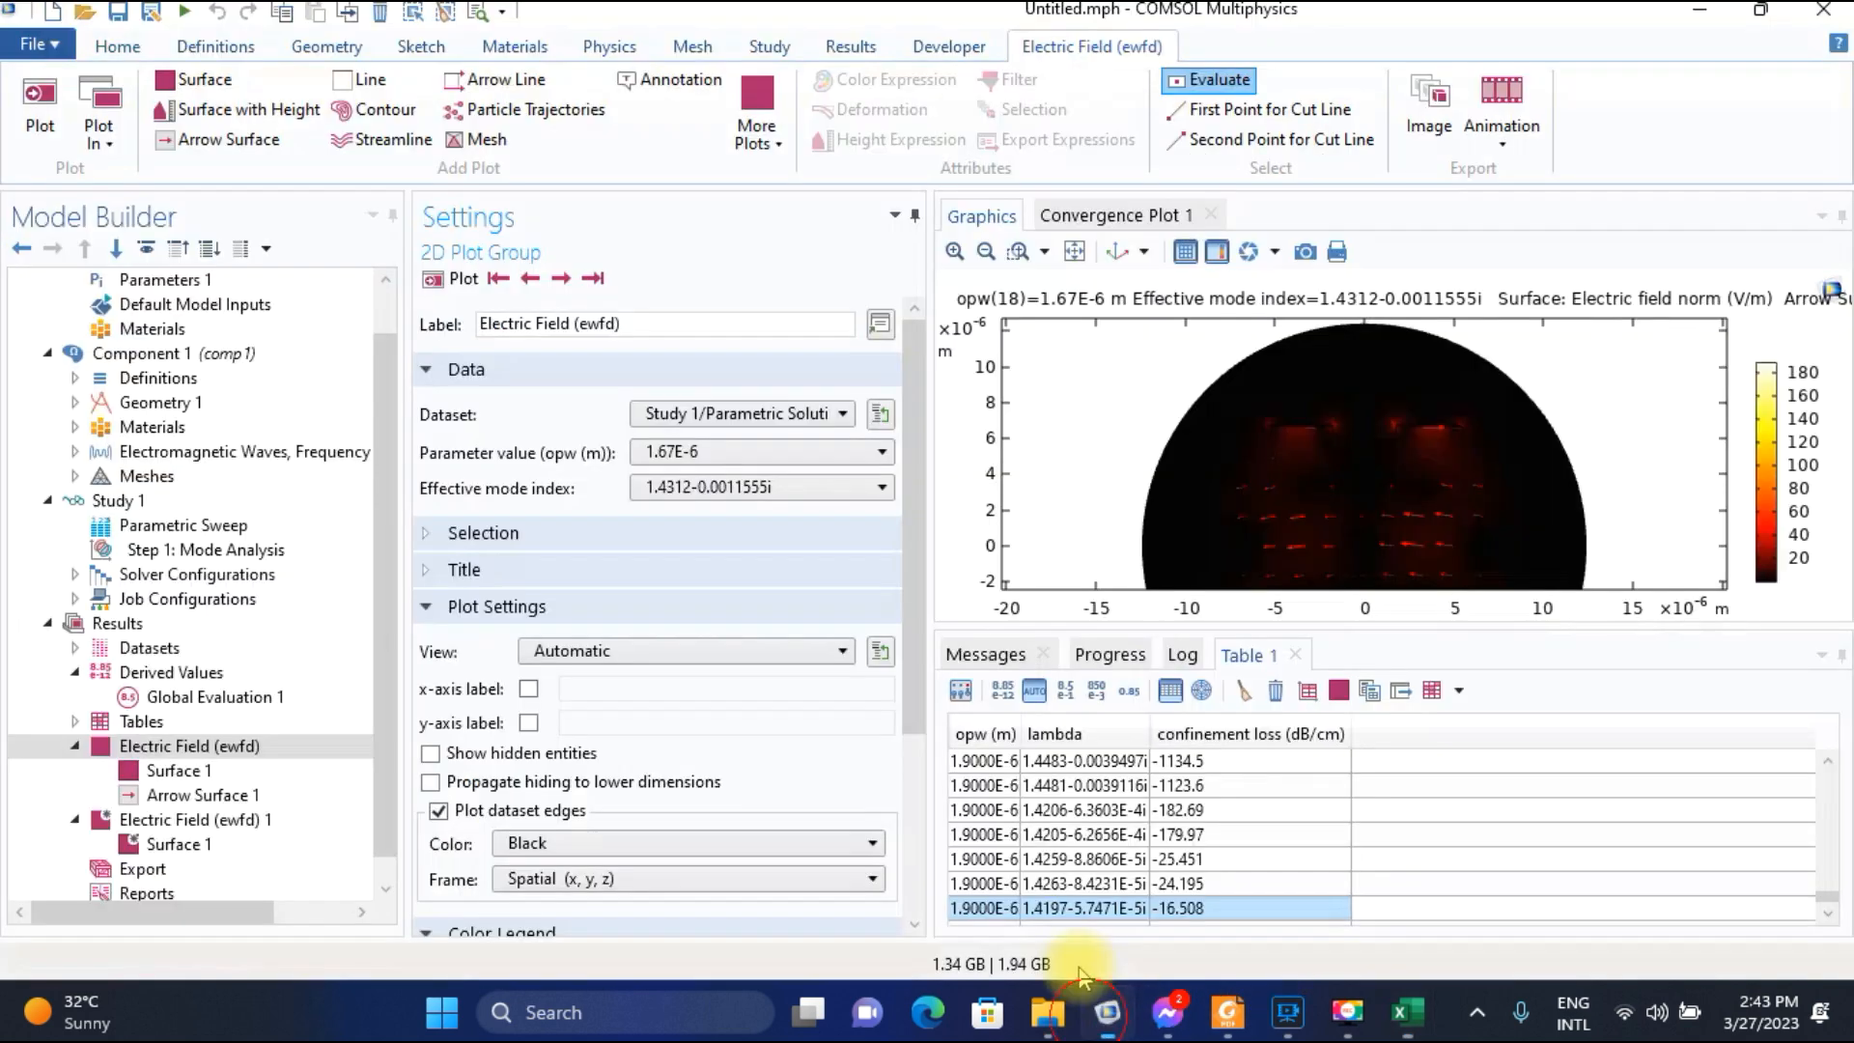
pyautogui.click(558, 279)
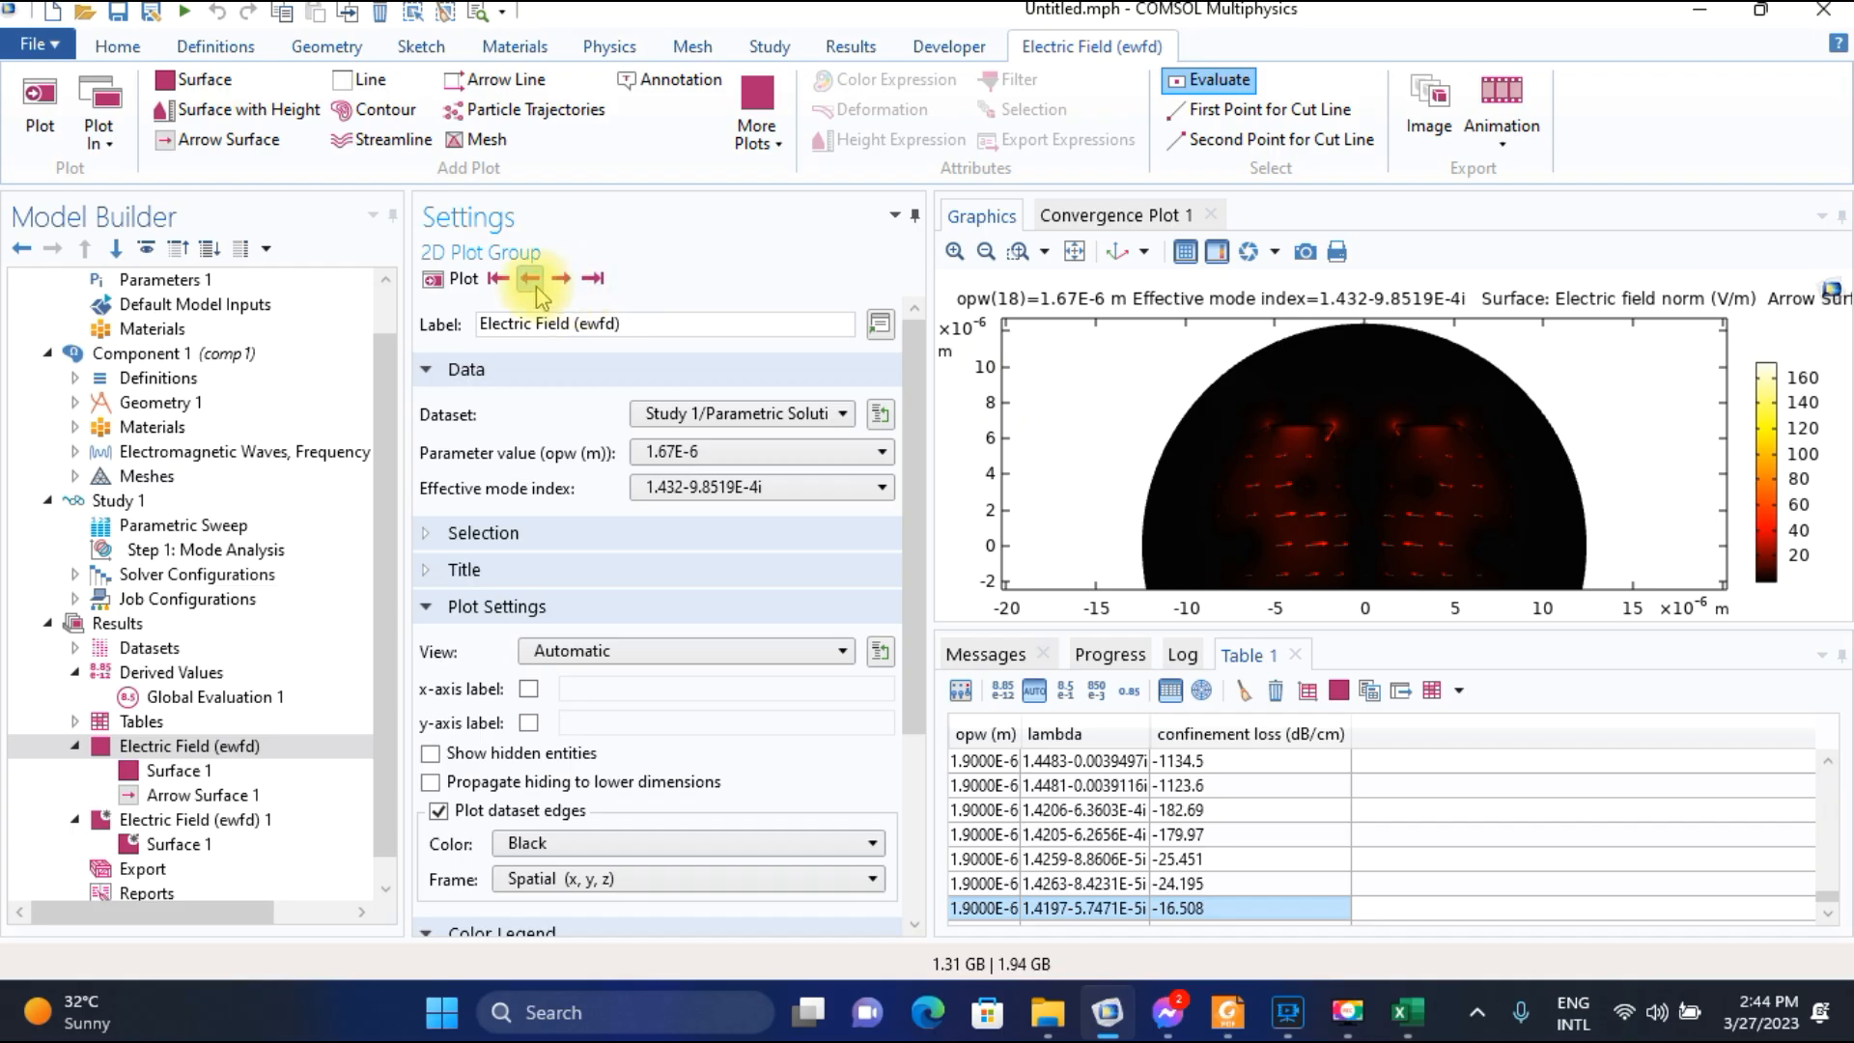
pyautogui.click(530, 280)
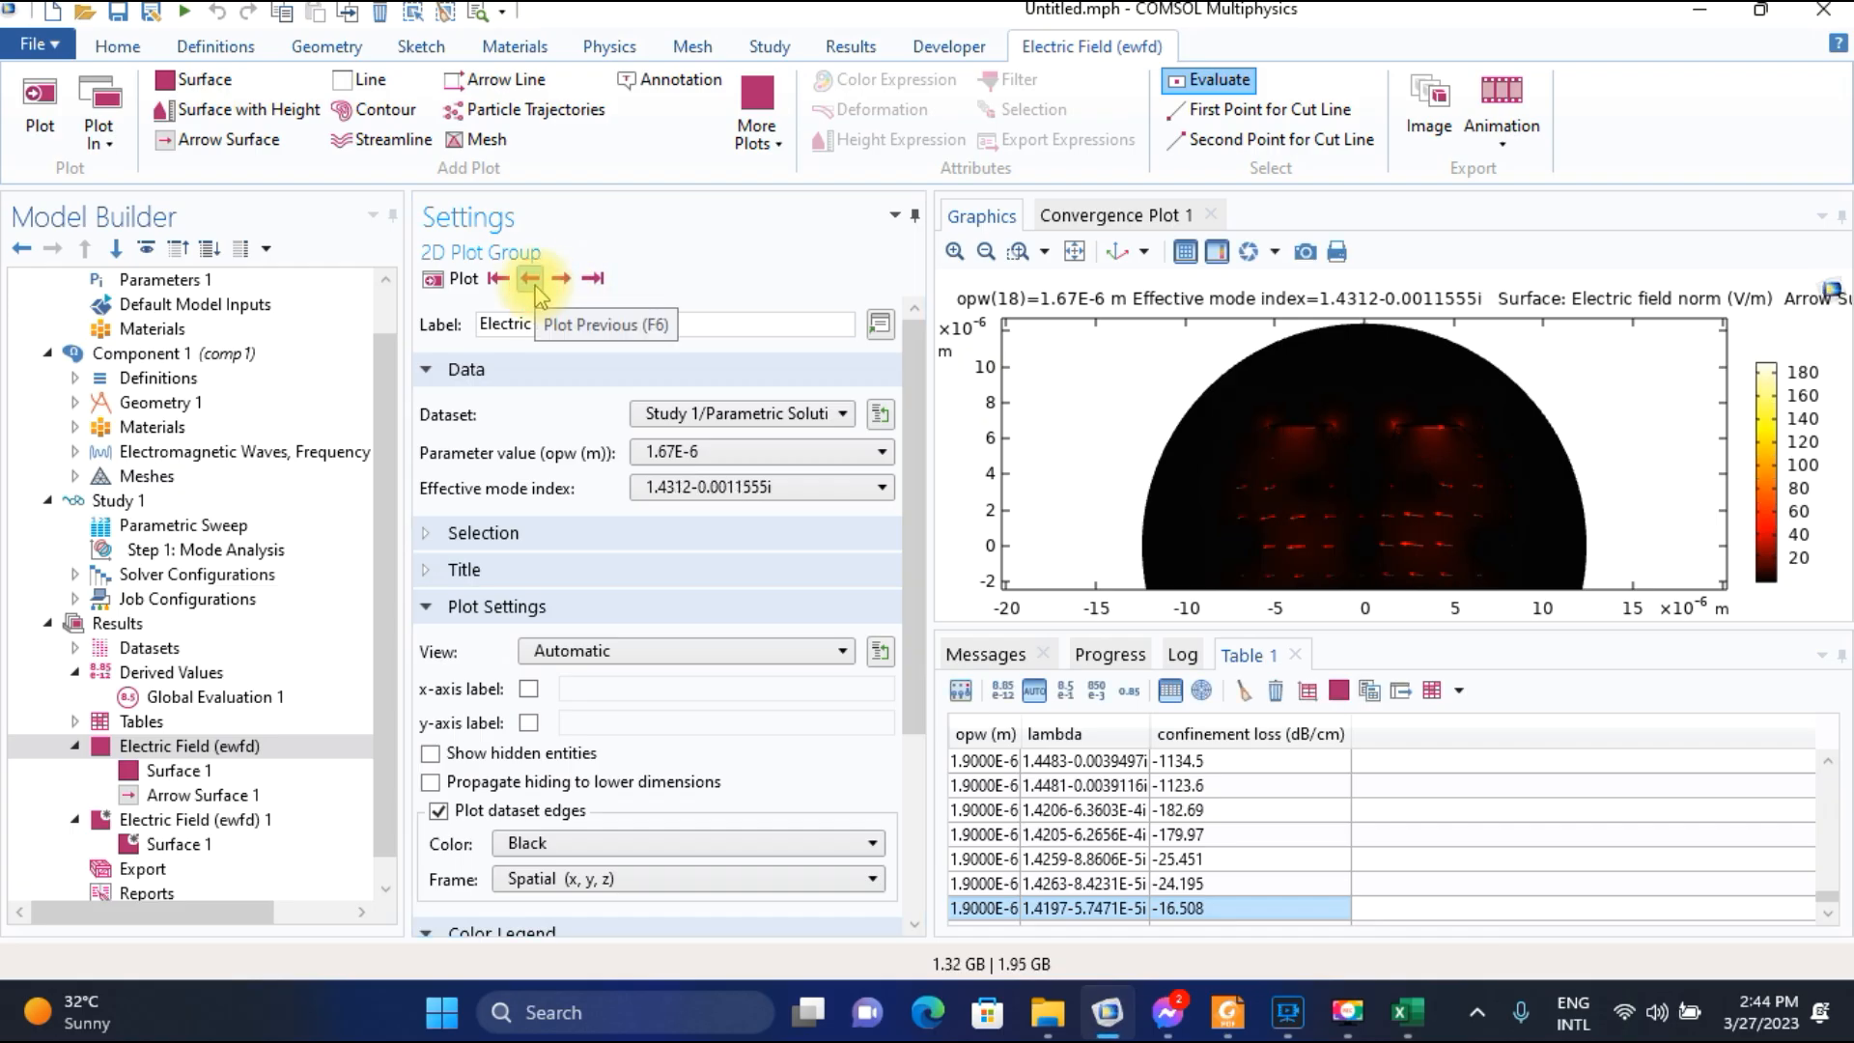
pyautogui.click(1406, 1011)
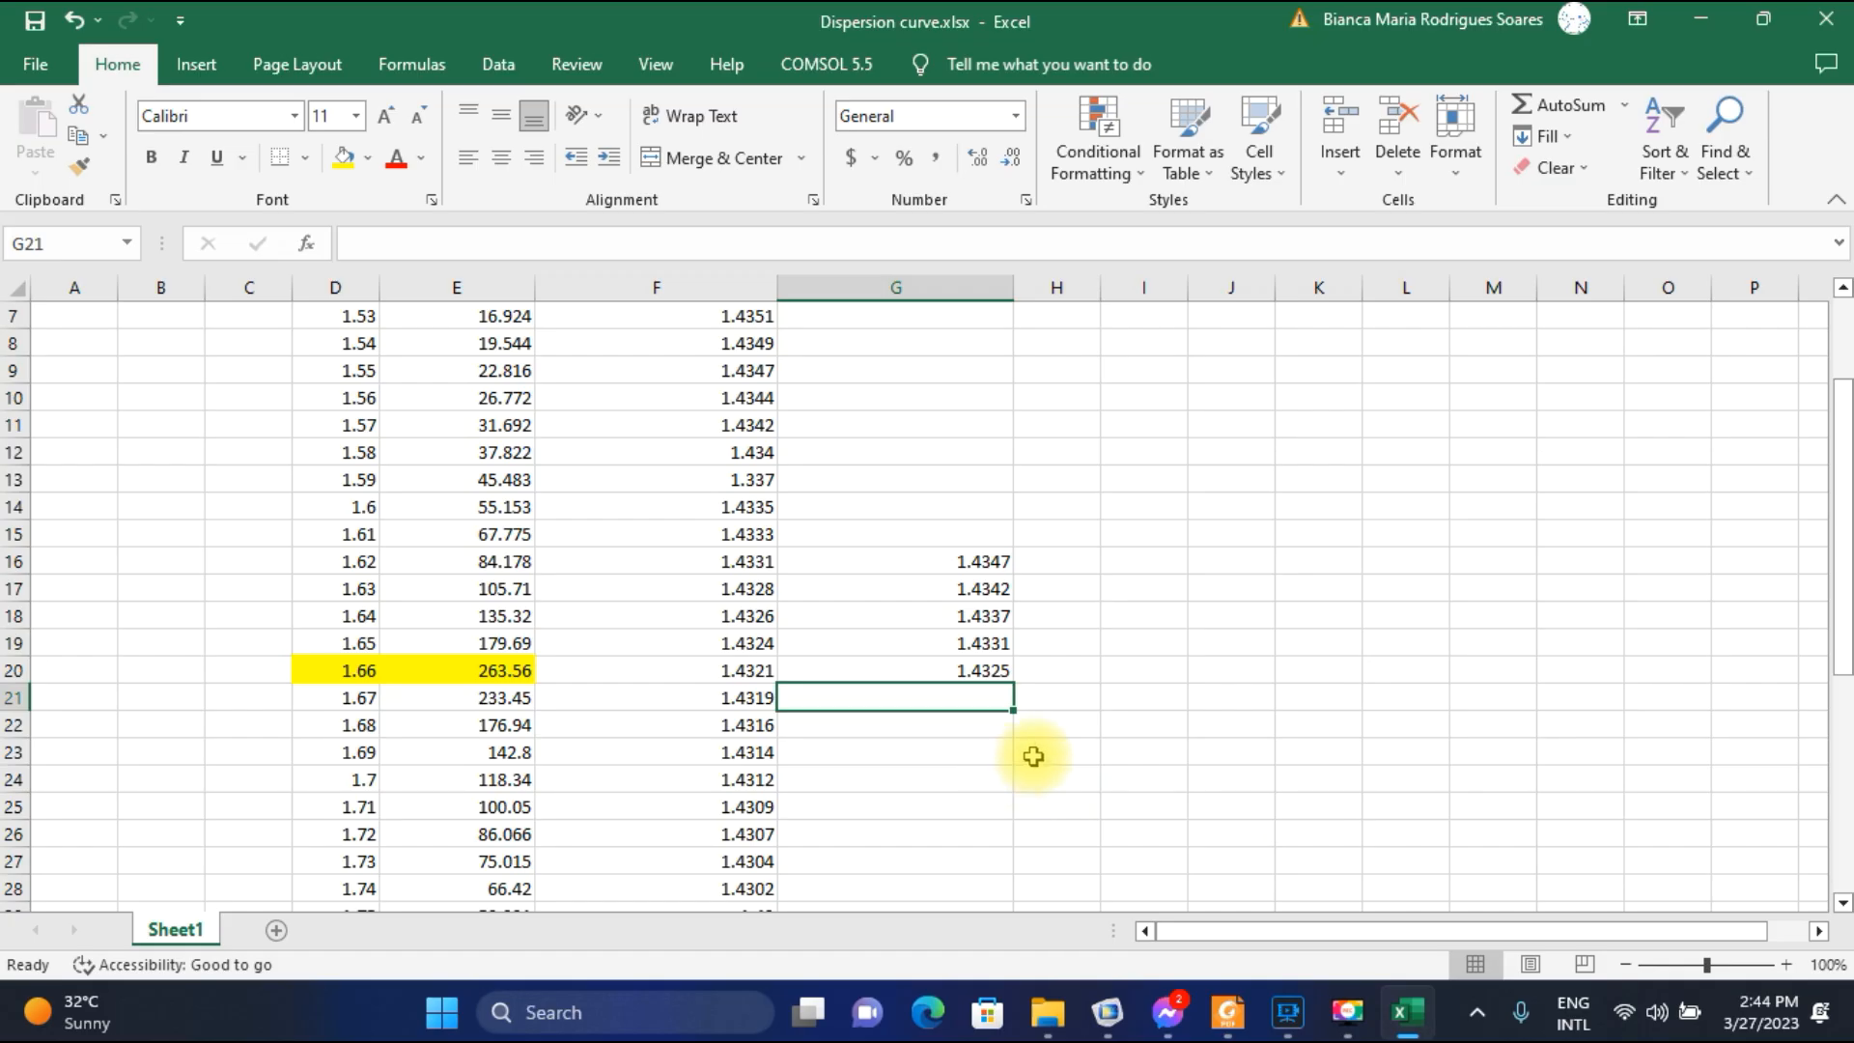
pyautogui.write('1.4312')
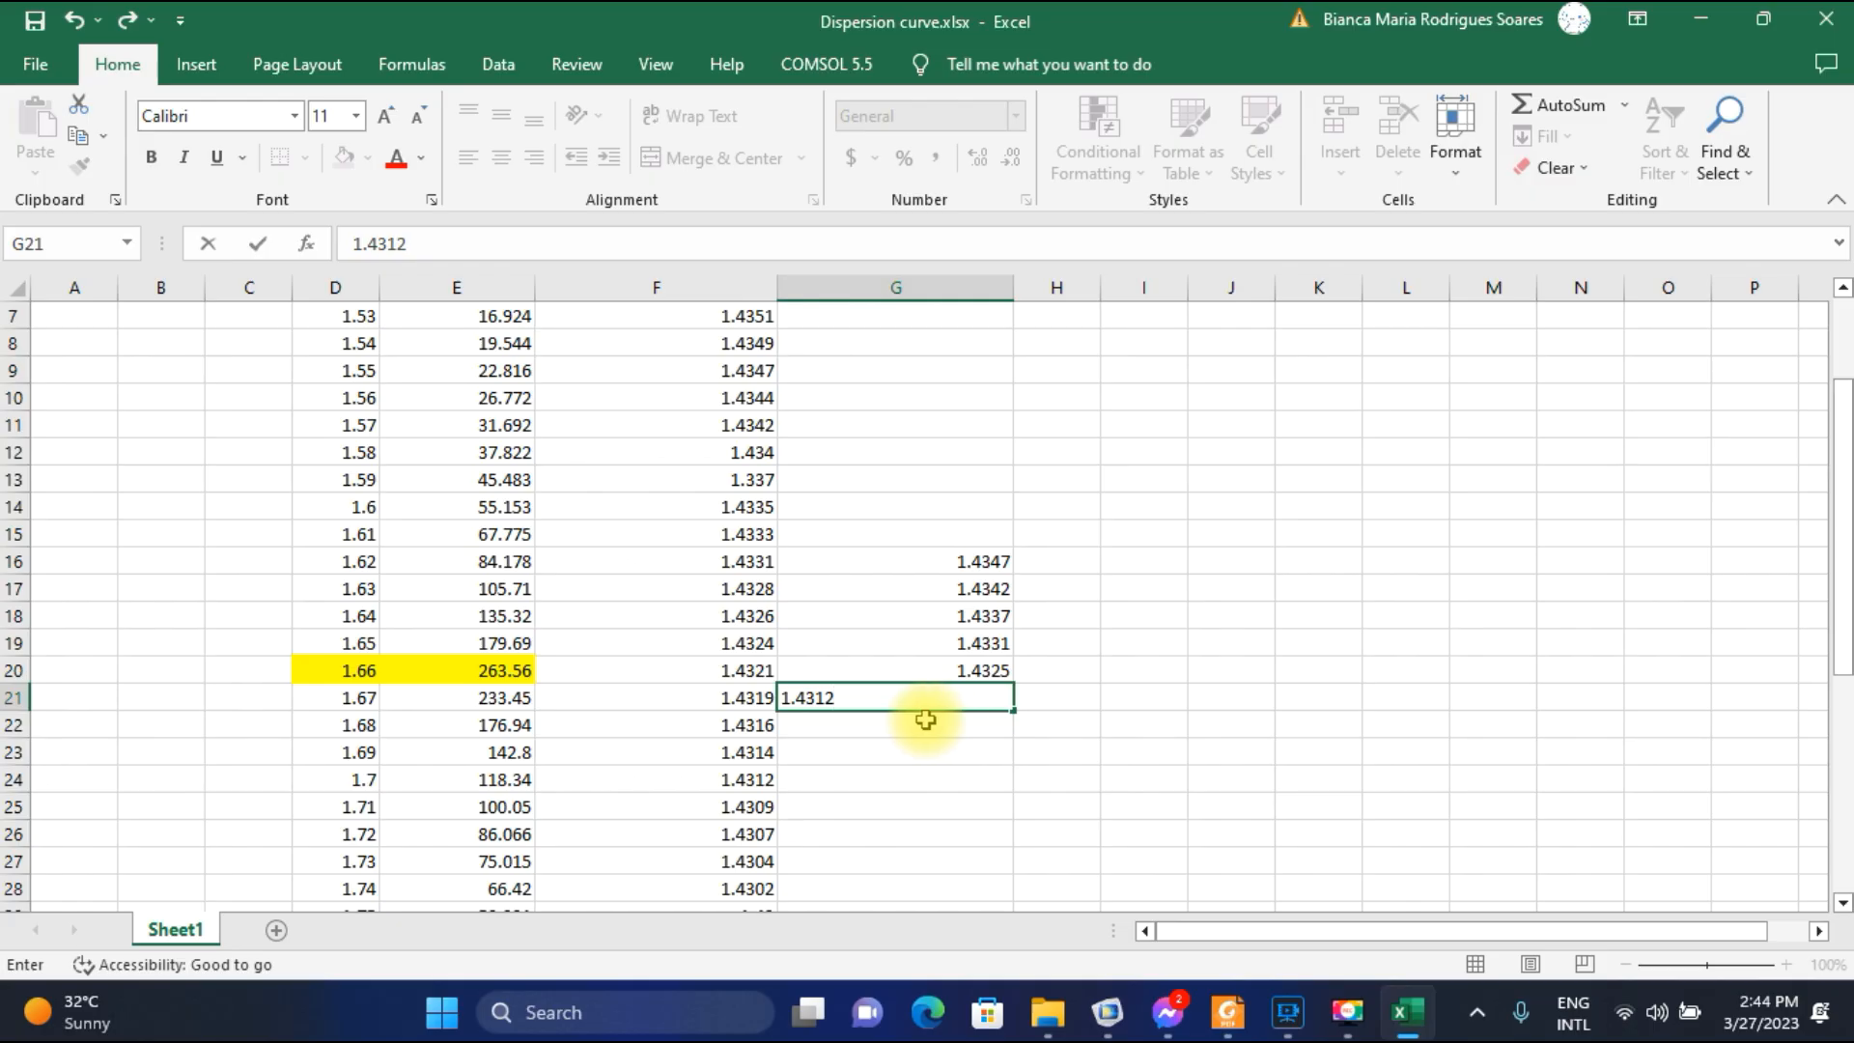
pyautogui.press('Return')
# Plot the field for parameter value 1.68E-6 in COMSOL and record its SPP-mode index 1.4306 in G22 in Excel.
pyautogui.click(1107, 1011)
pyautogui.click(763, 452)
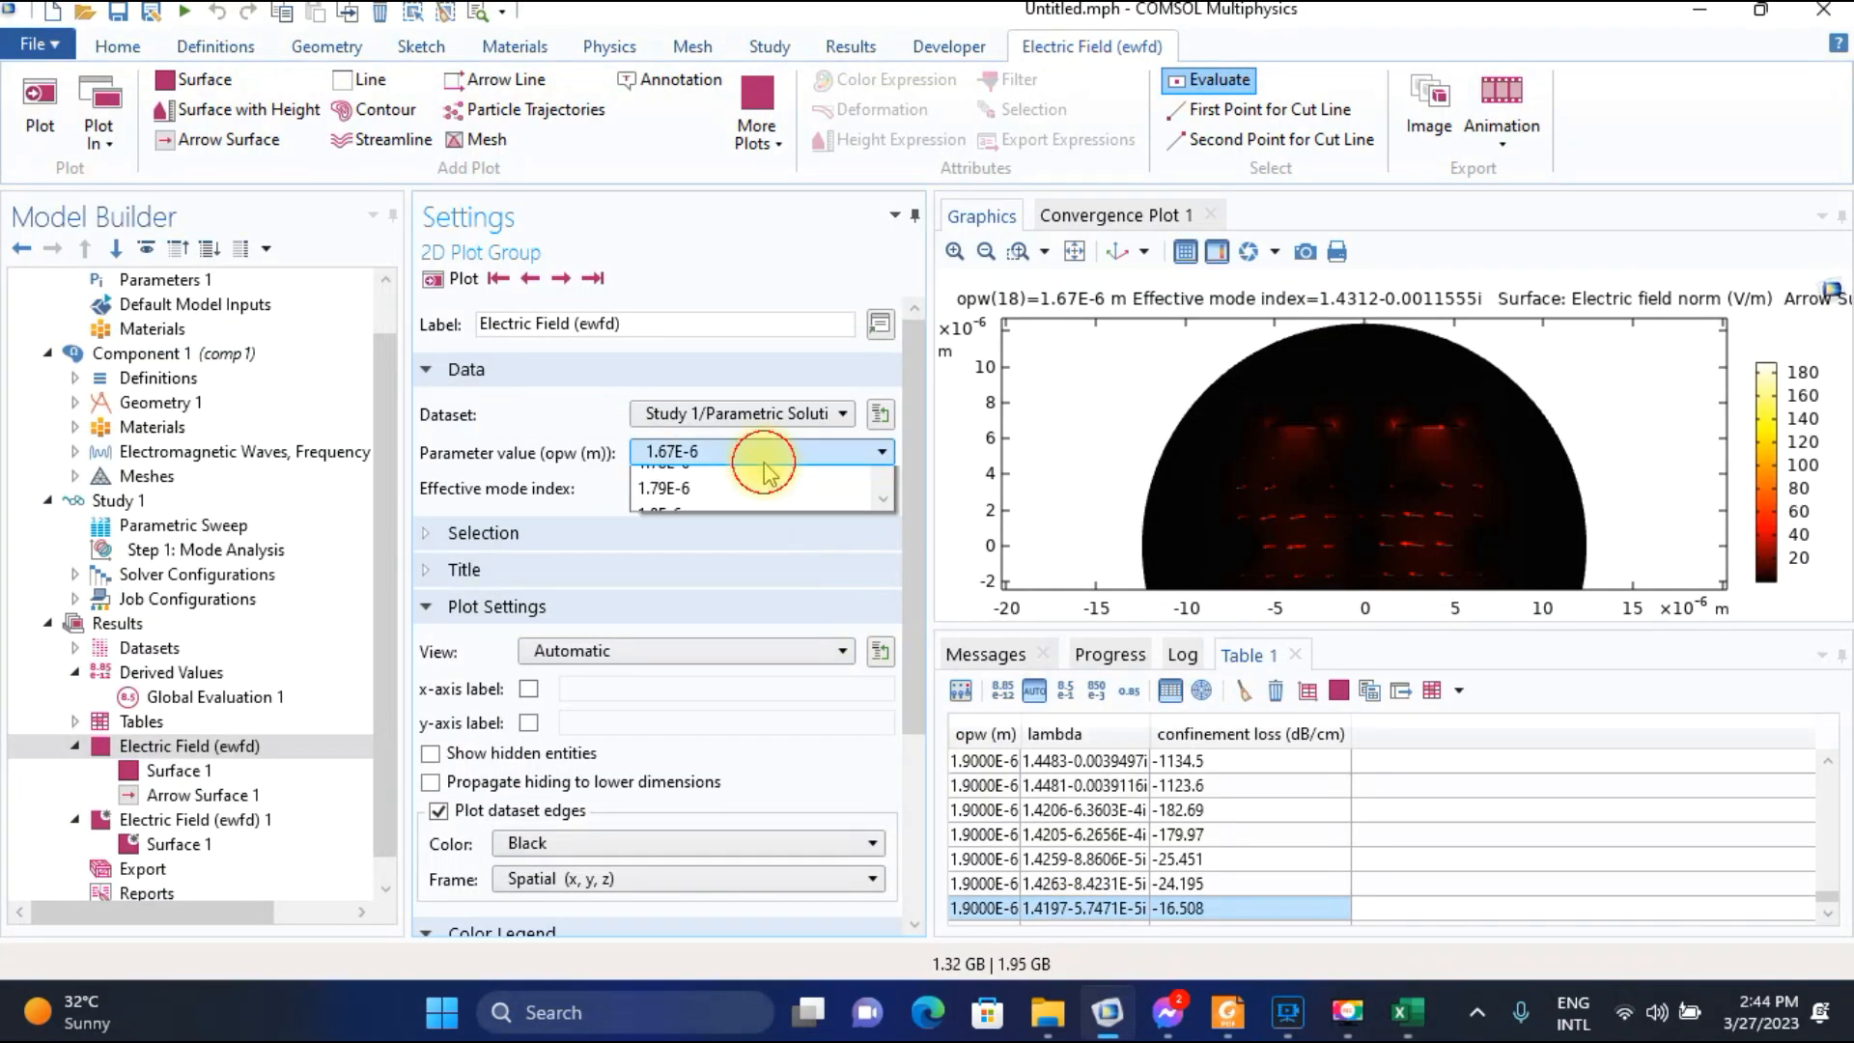
pyautogui.click(709, 500)
pyautogui.click(450, 276)
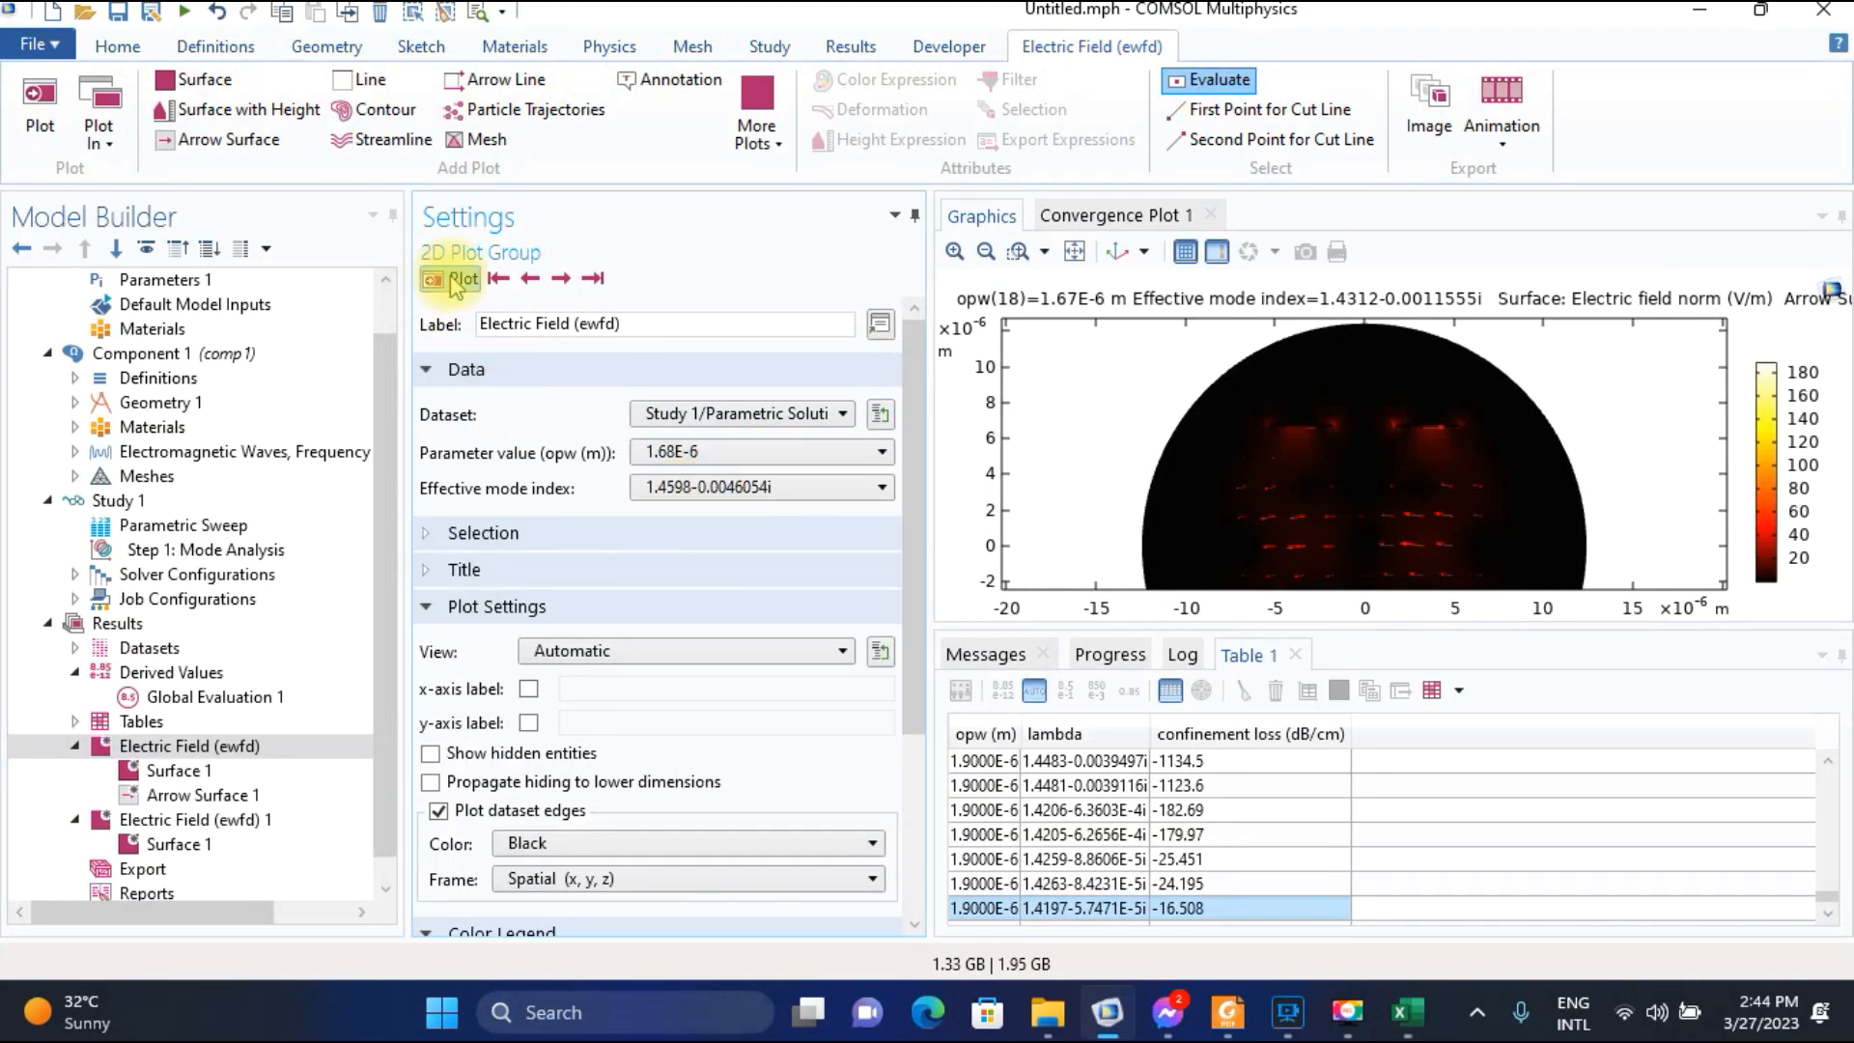
pyautogui.click(561, 279)
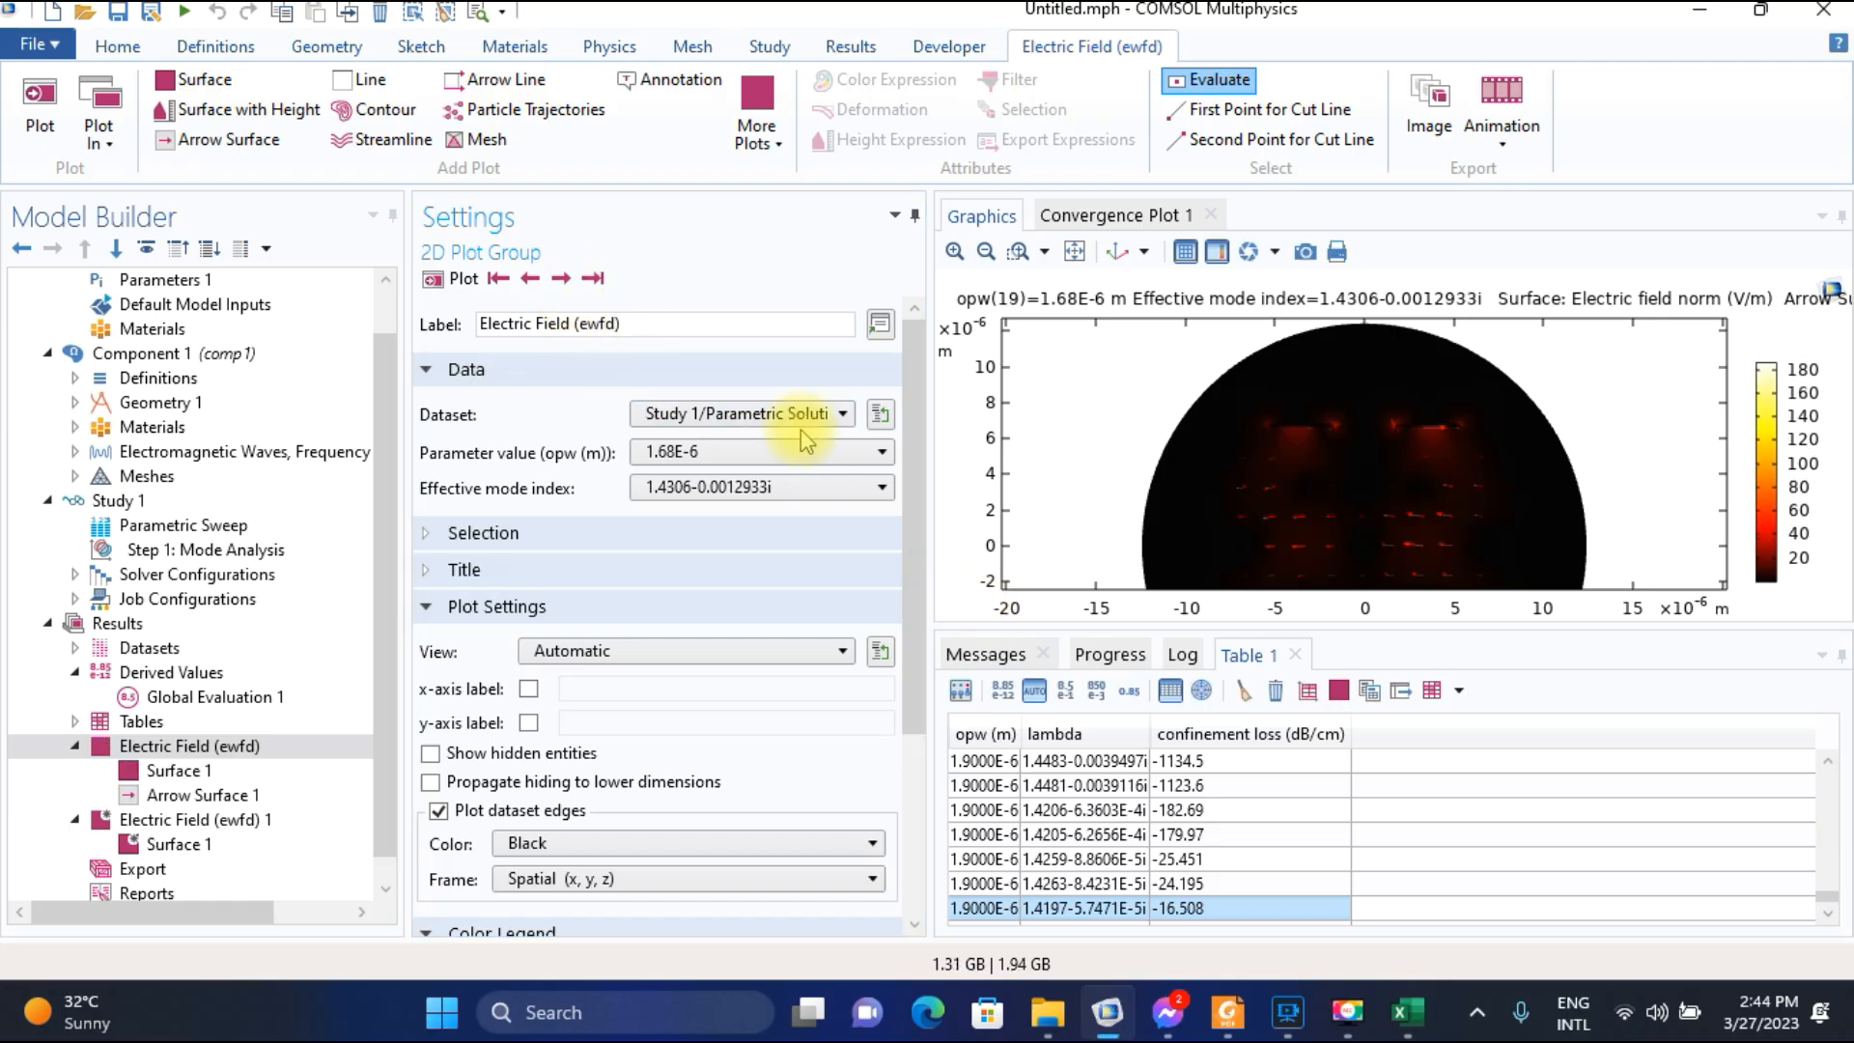
pyautogui.click(1405, 1011)
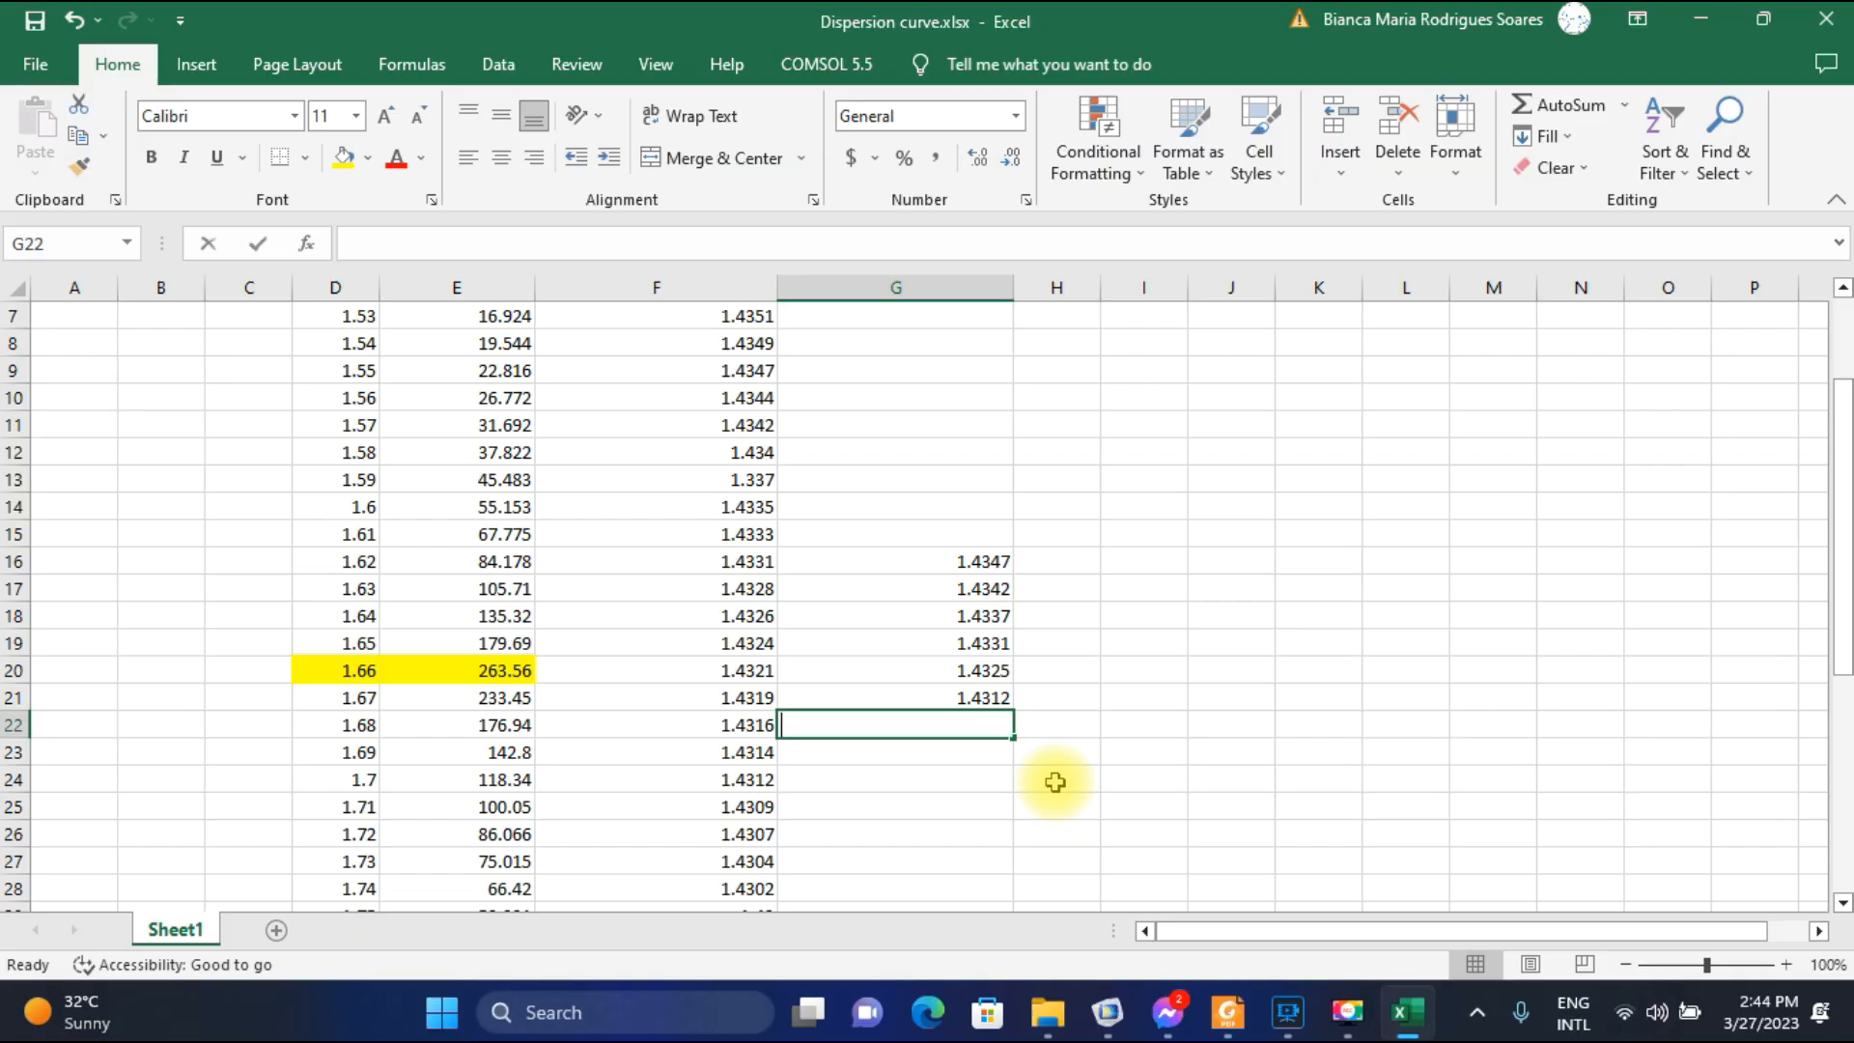
pyautogui.write('1.4306')
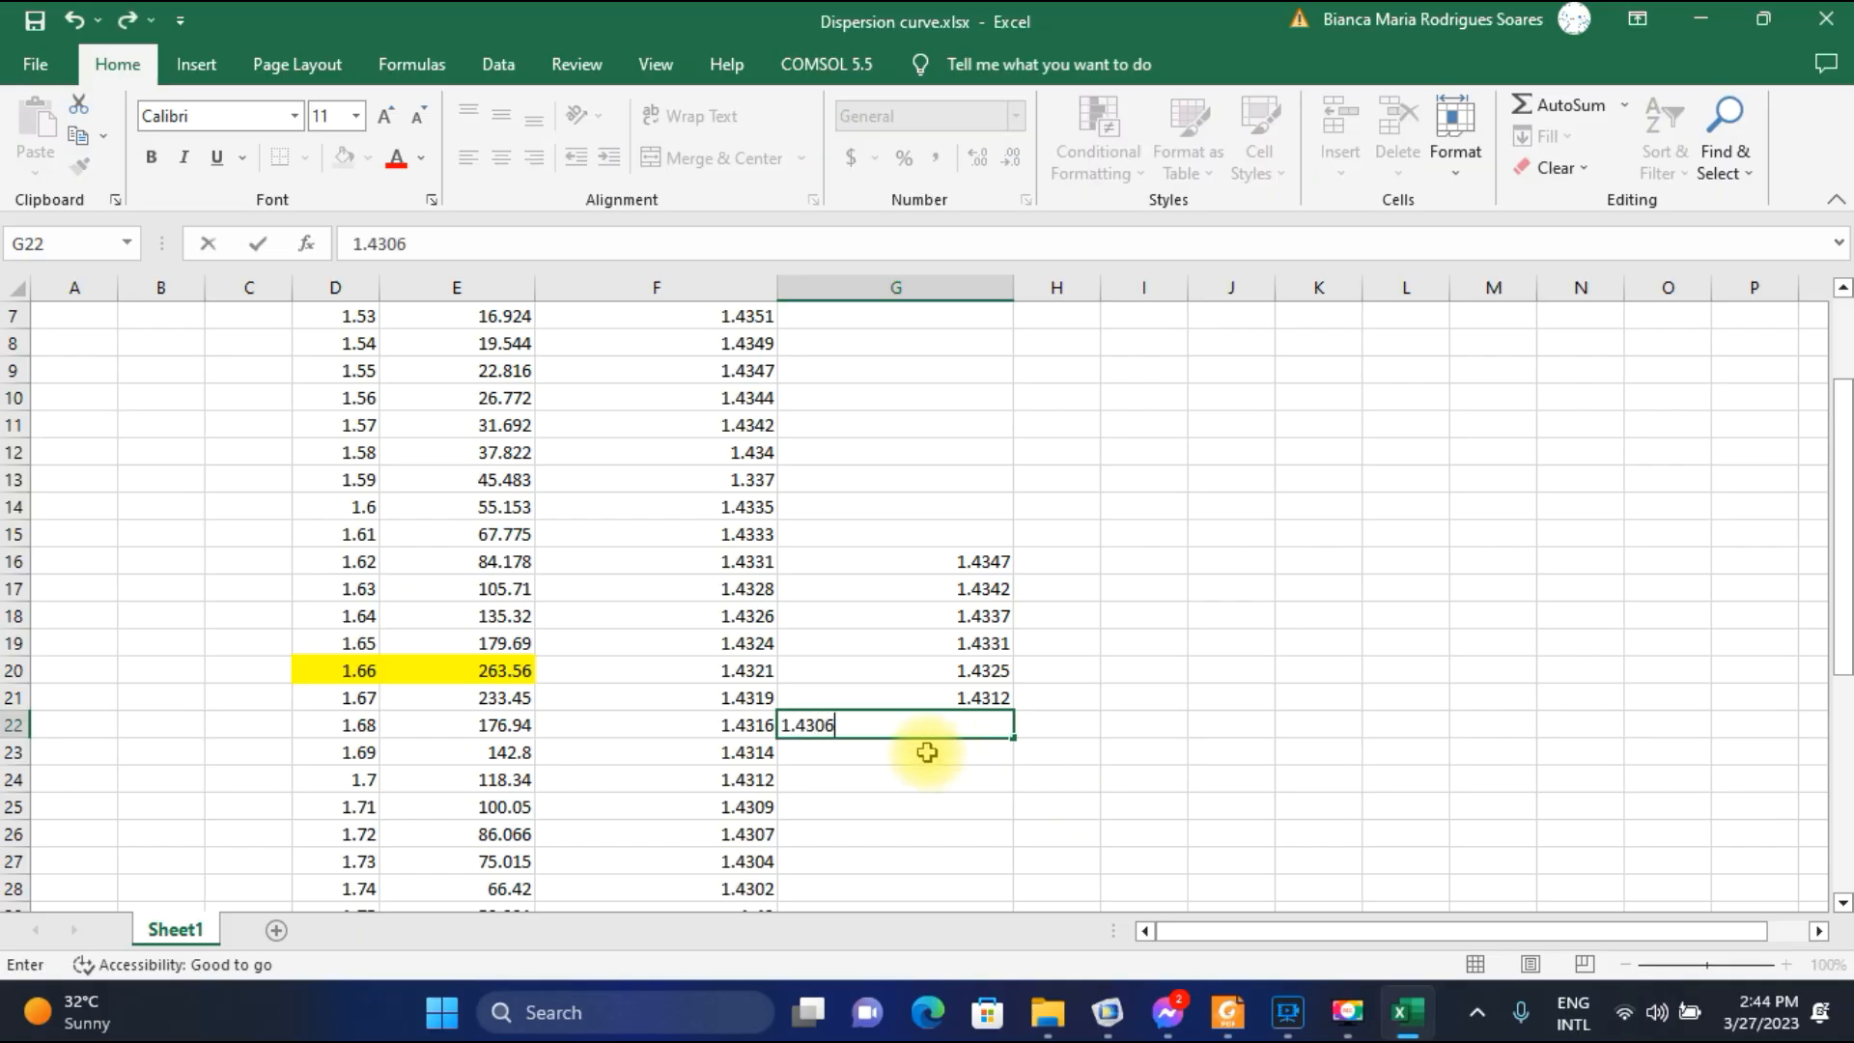
pyautogui.press('Return')
# Plot the field for parameter value 1.69E-6 in COMSOL and record its SPP-mode index 1.43 in G23 in Excel.
pyautogui.click(1115, 1014)
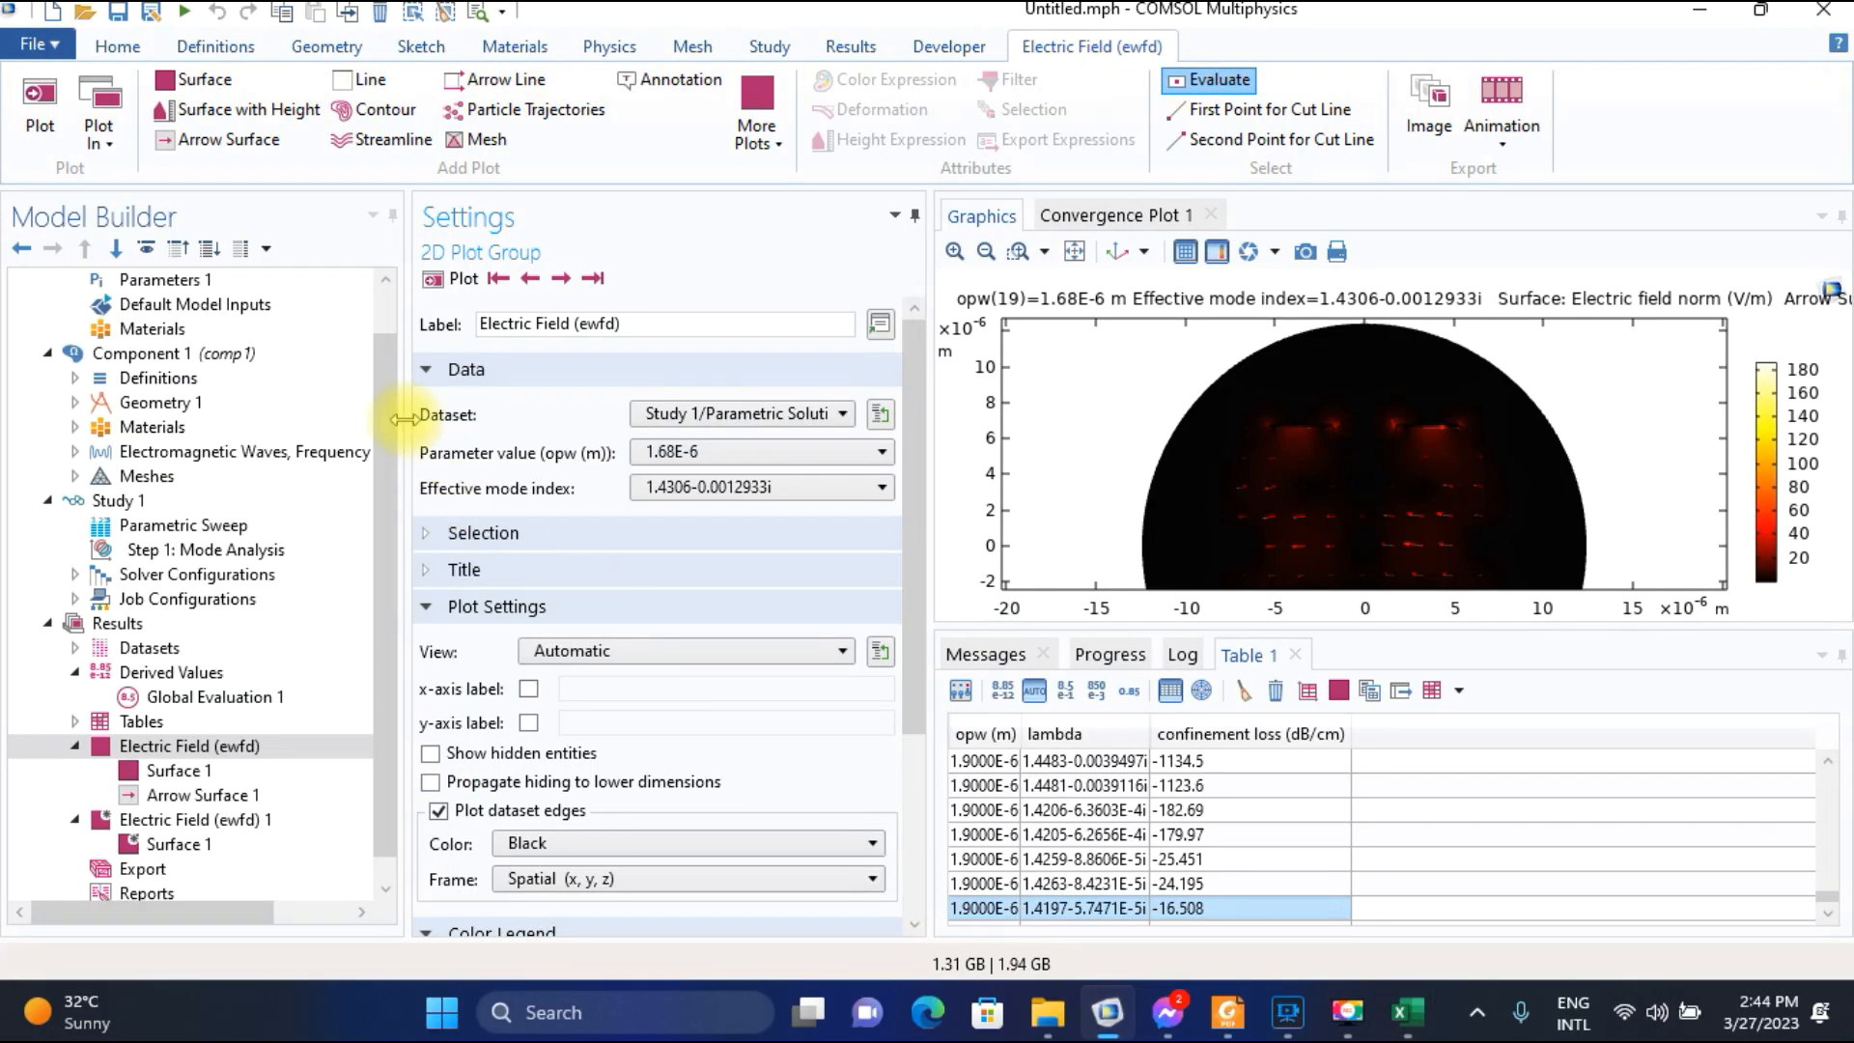
pyautogui.click(695, 451)
pyautogui.click(703, 506)
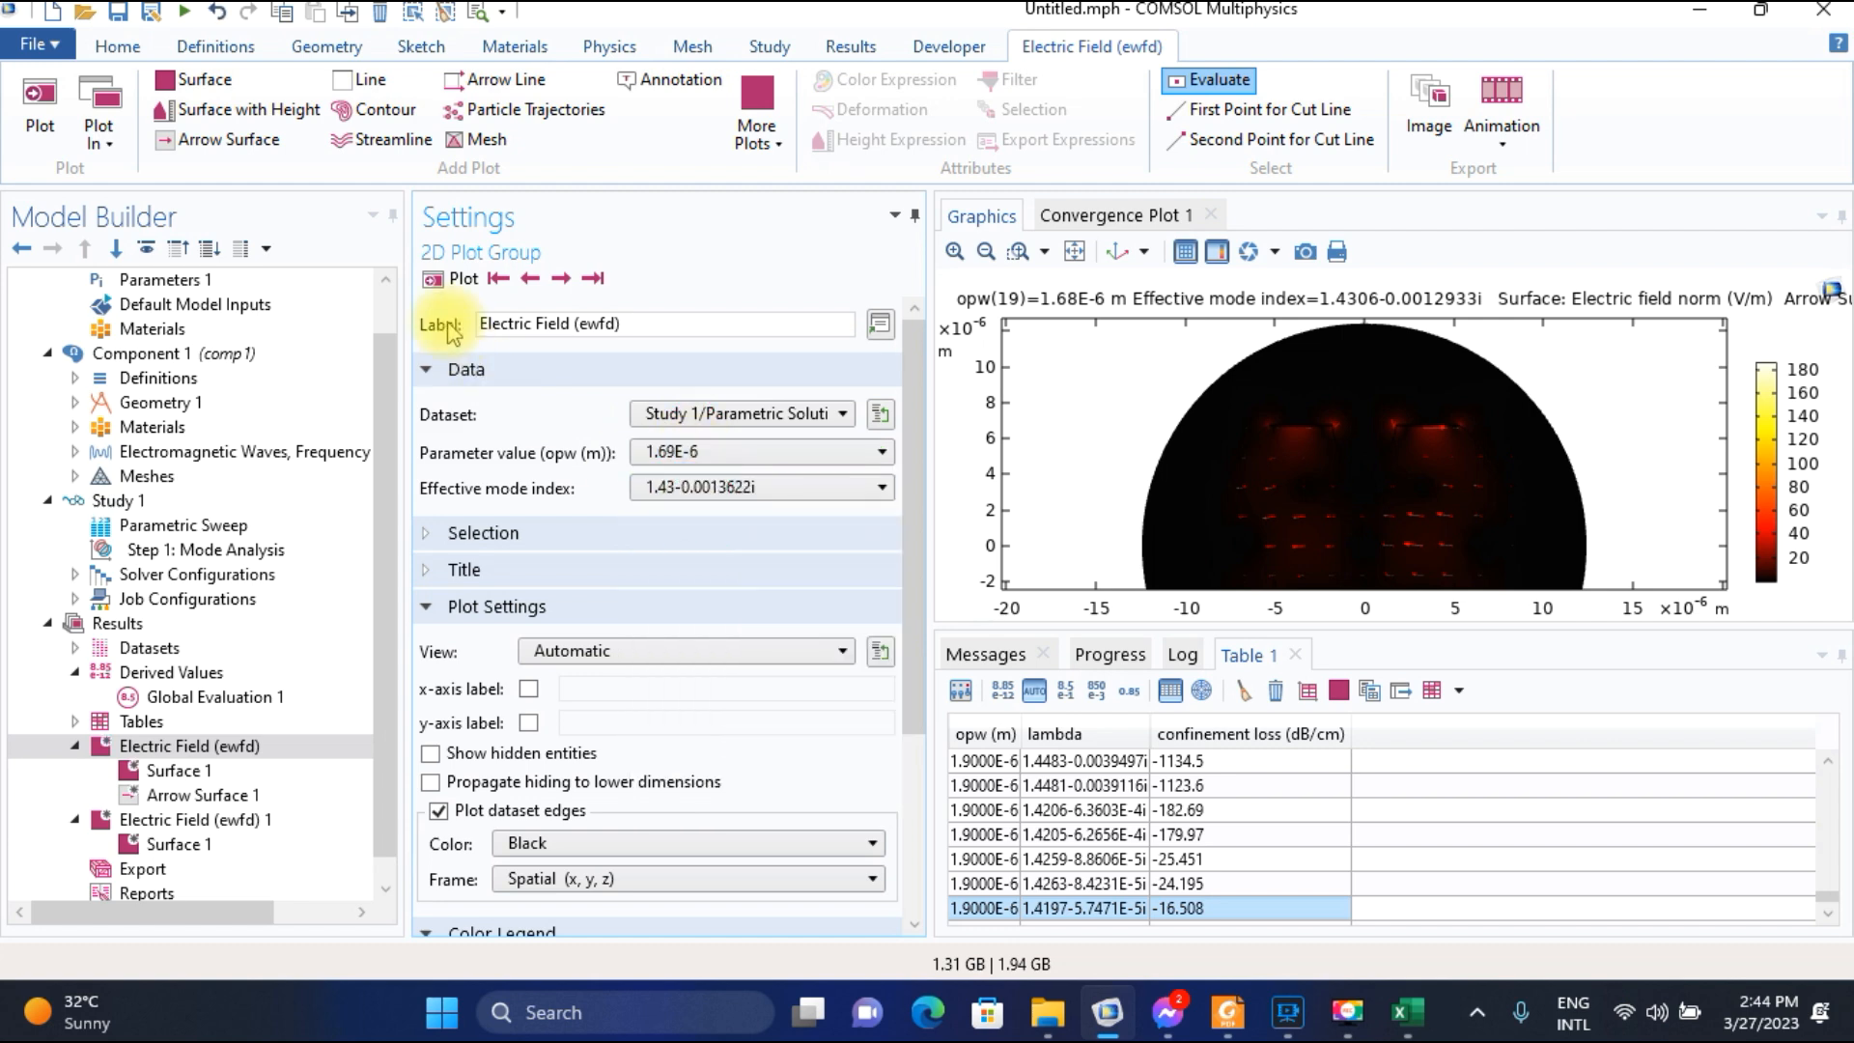
pyautogui.click(462, 279)
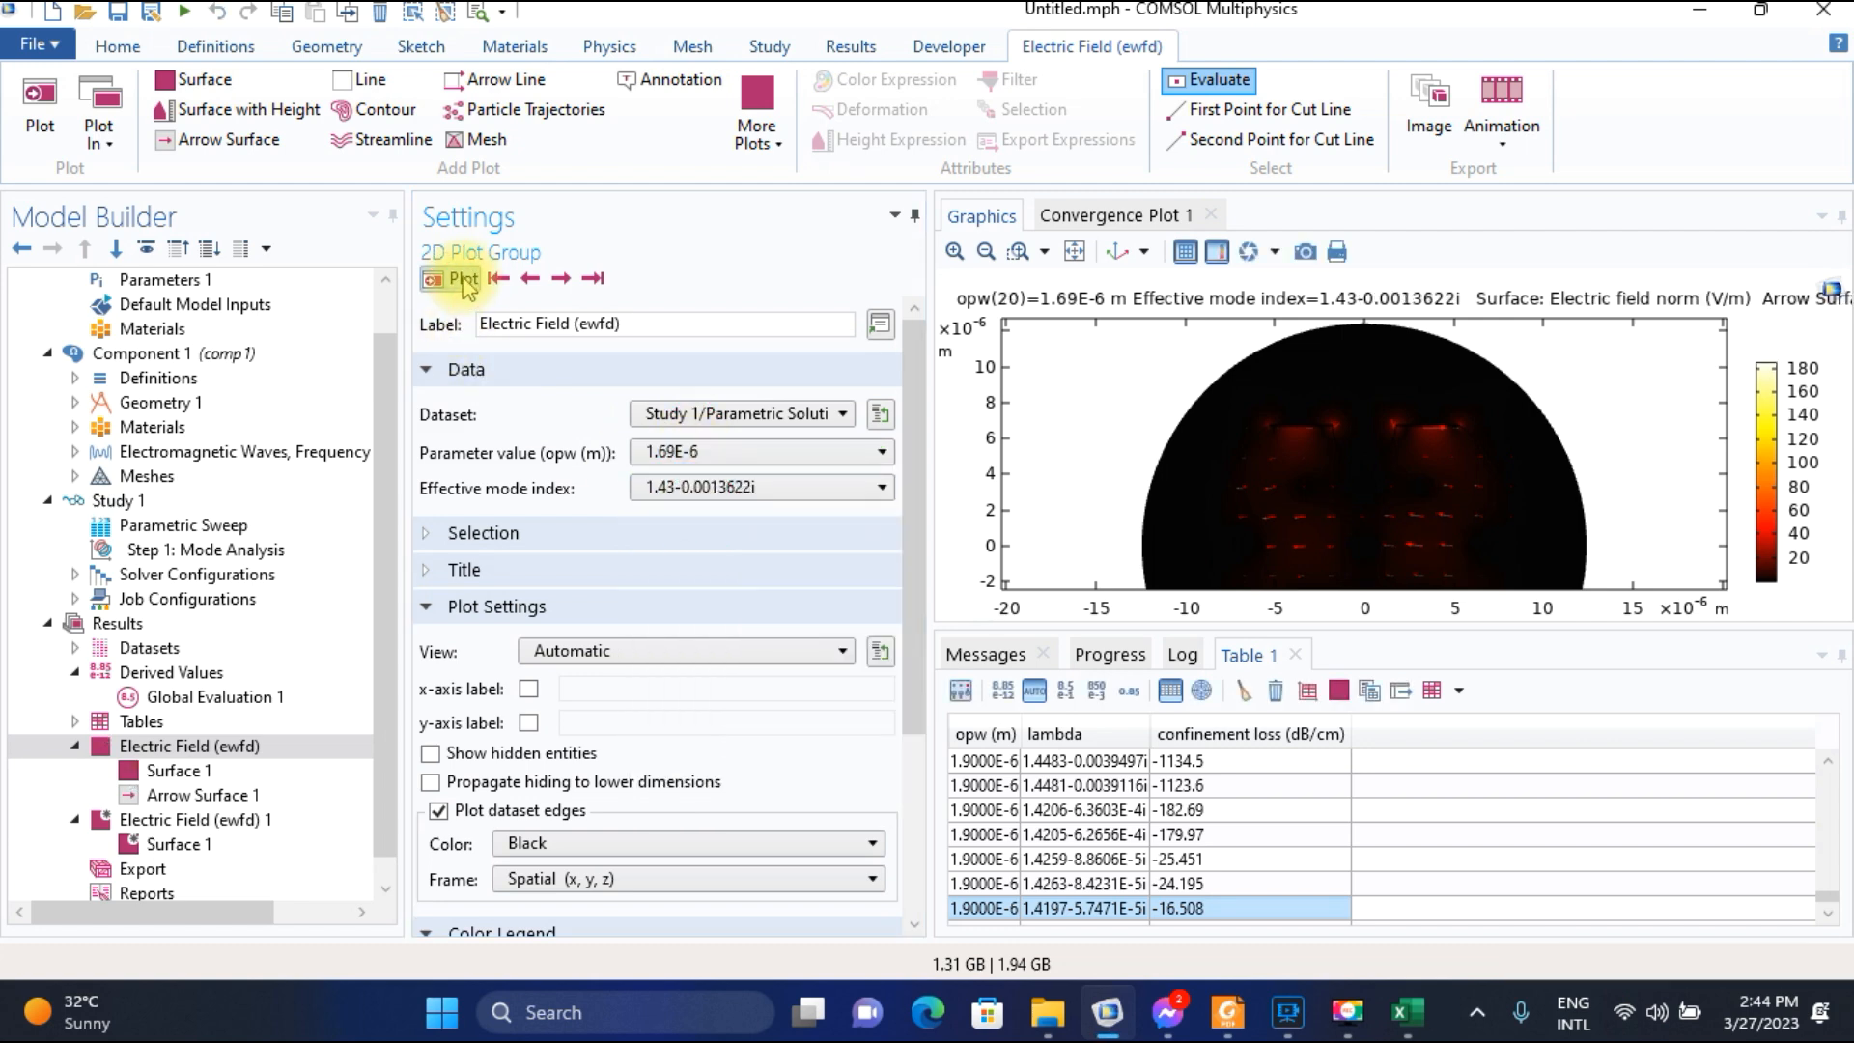
pyautogui.click(1405, 1011)
pyautogui.write('1.4')
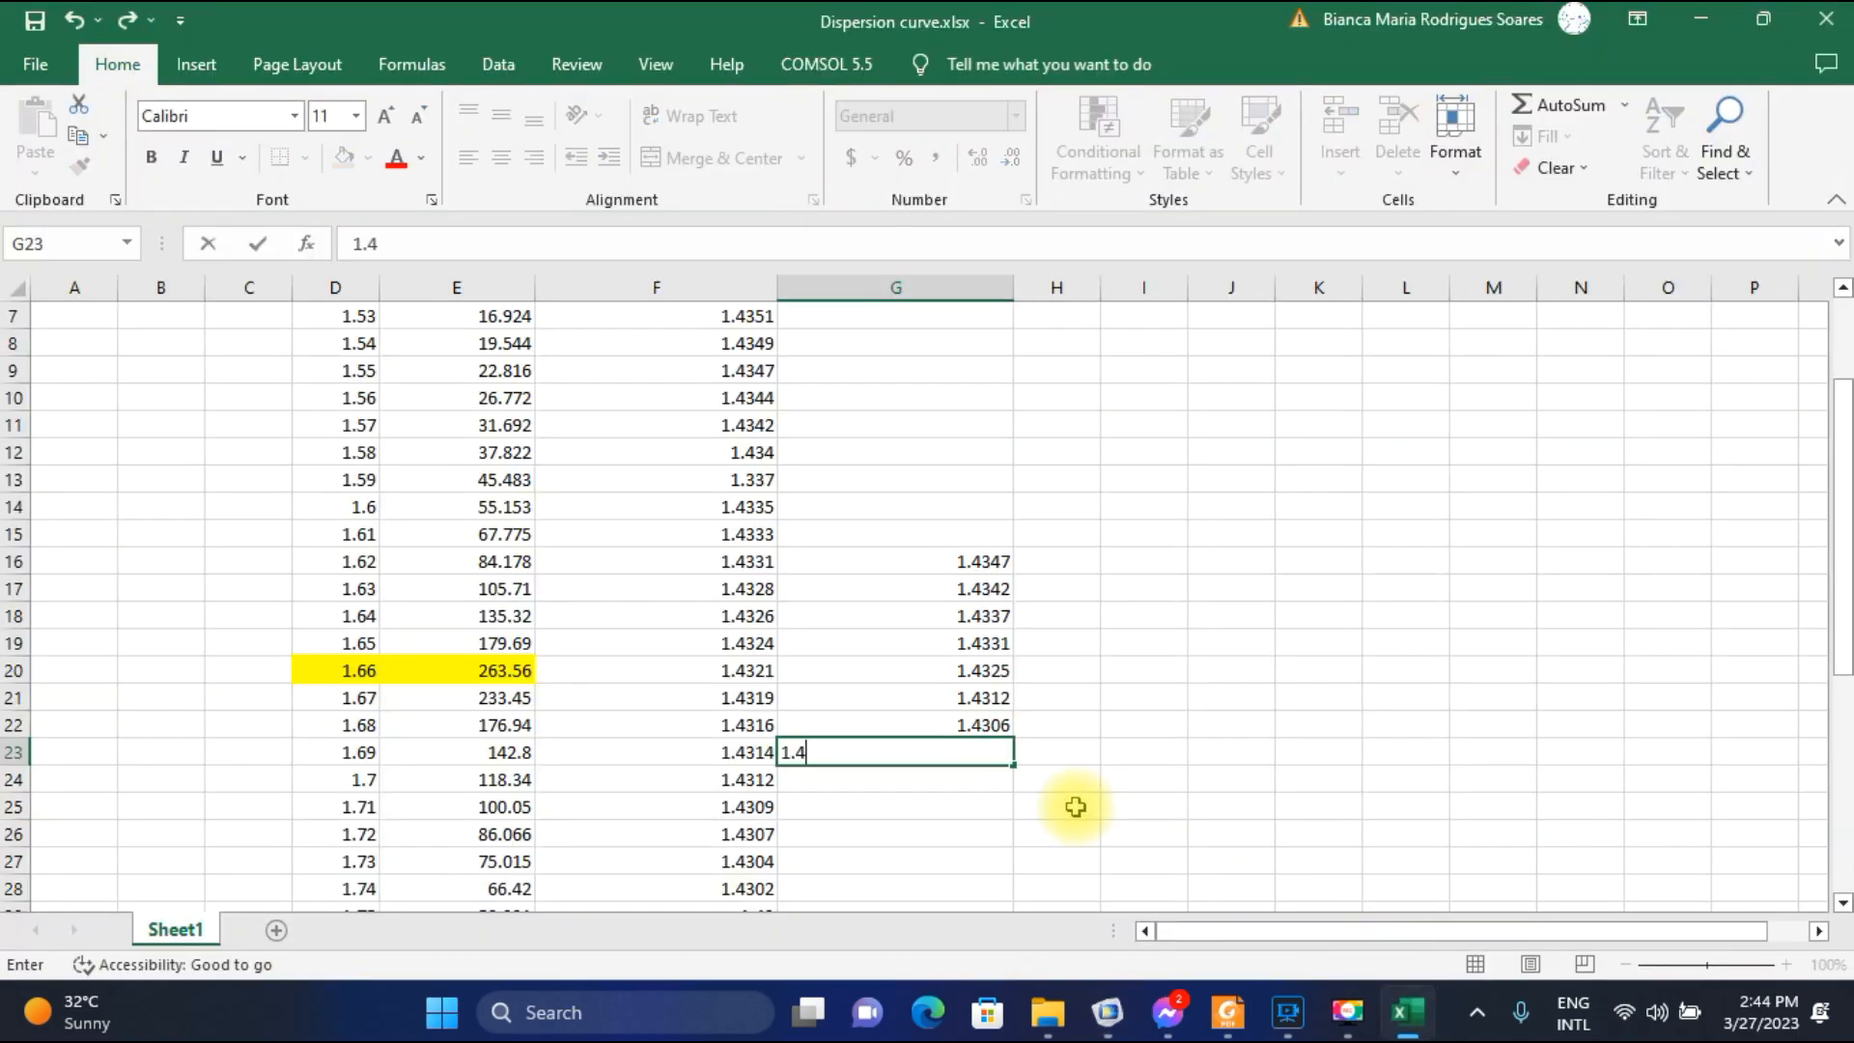
pyautogui.write('1')
pyautogui.press('BackSpace')
pyautogui.write('3')
pyautogui.scroll(-2, 893, 763)
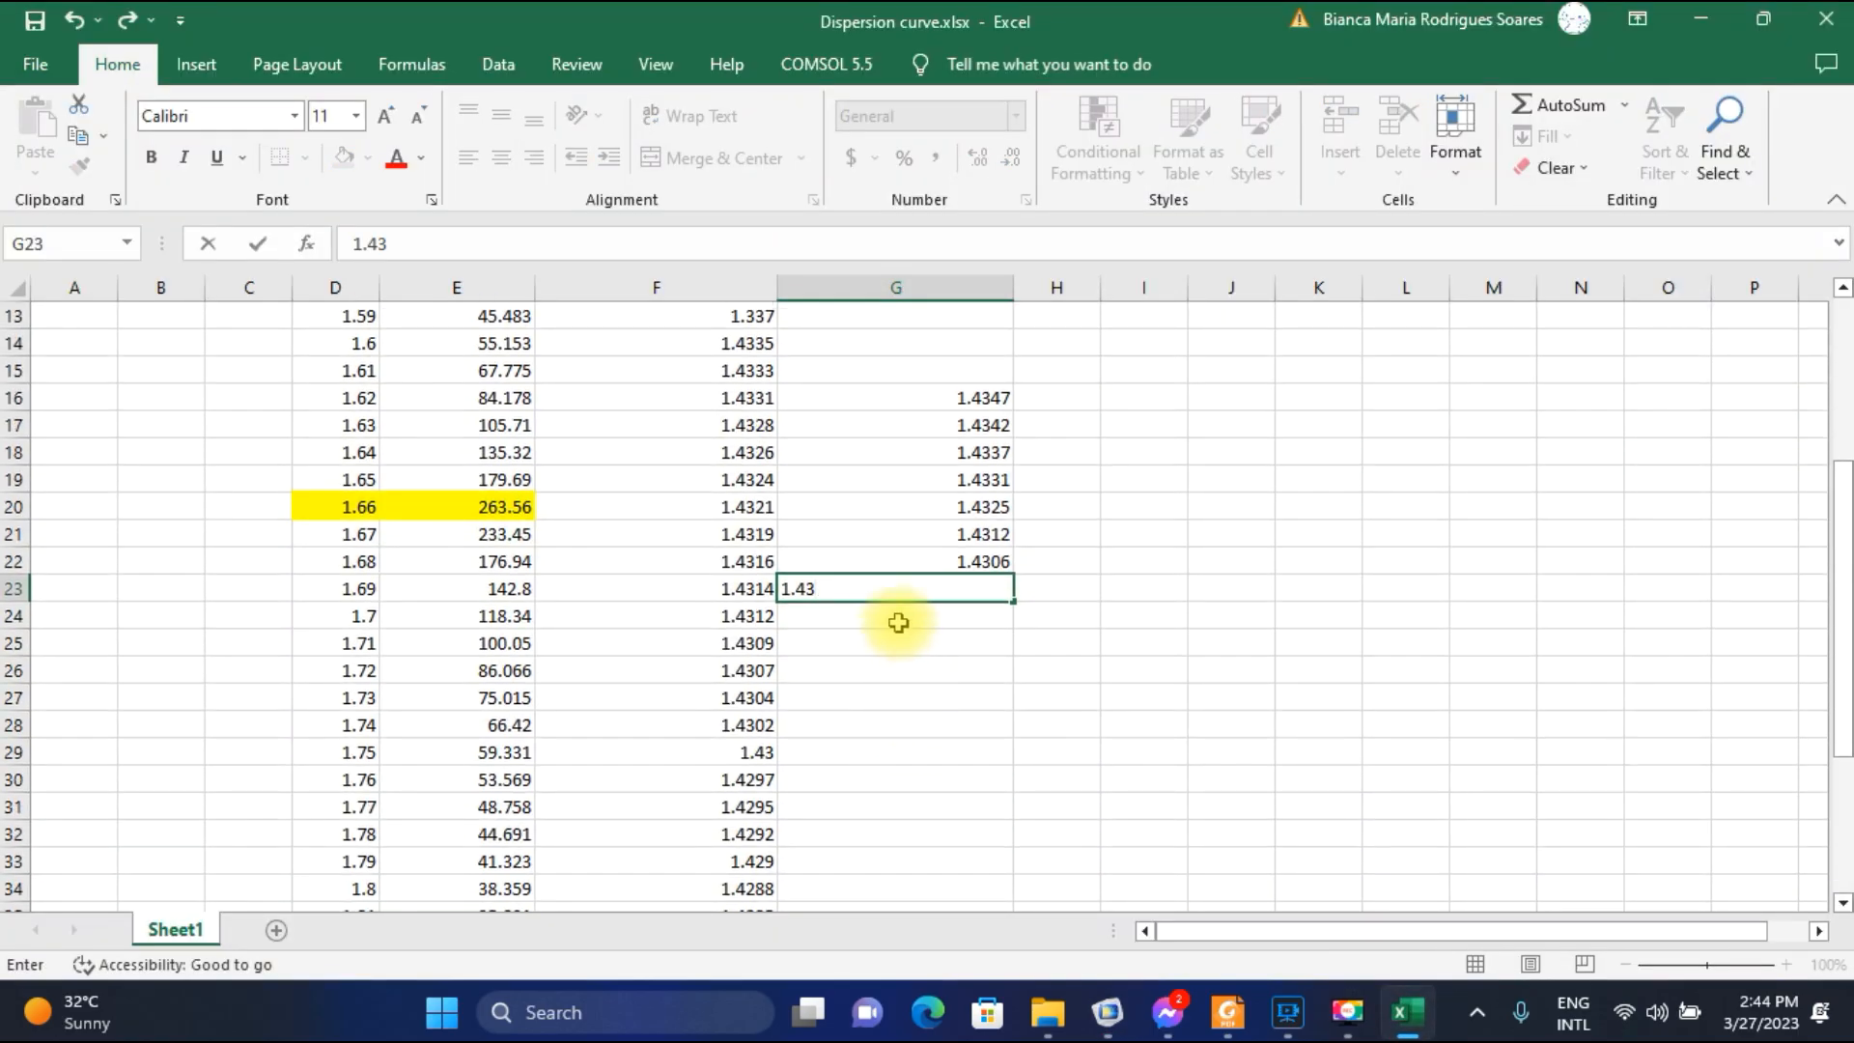
pyautogui.press('Return')
# Plot the field for parameter value 1.7E-6 in COMSOL and record its SPP-mode index 1.4295 in G24 in Excel.
pyautogui.click(1108, 1011)
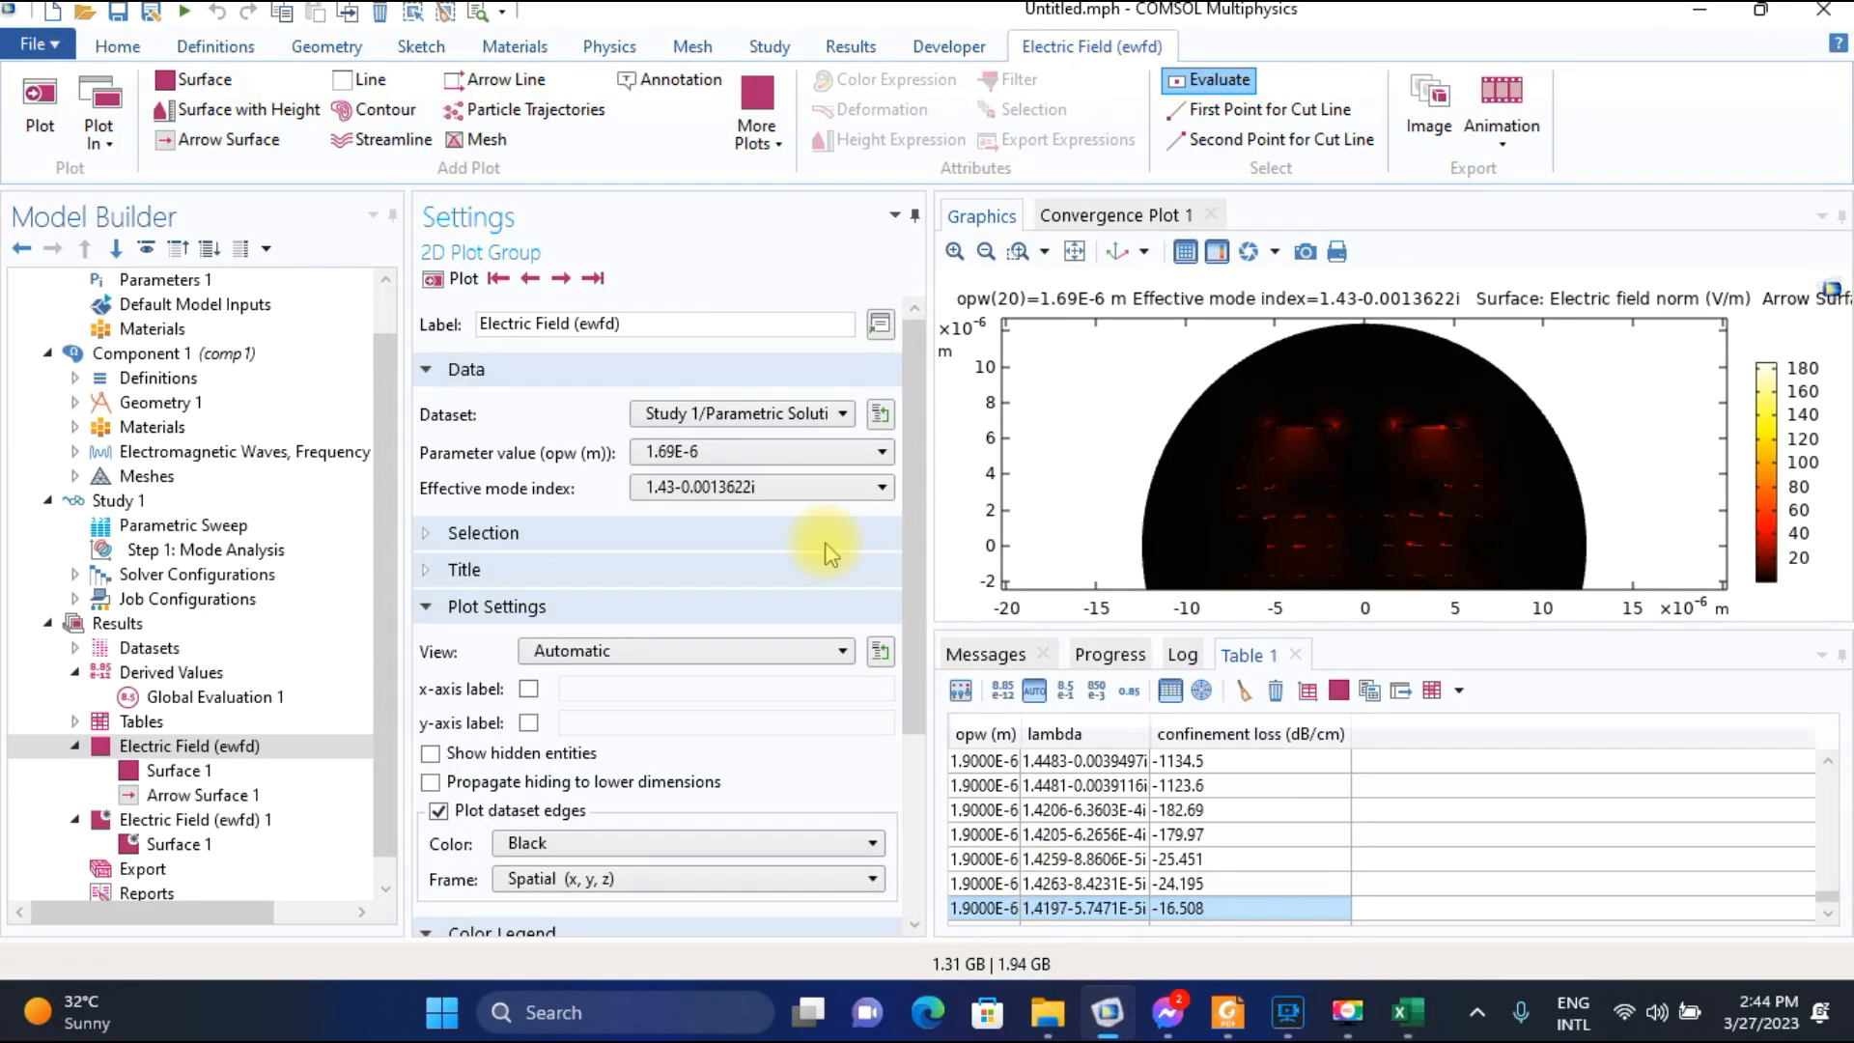
pyautogui.click(763, 456)
pyautogui.click(710, 501)
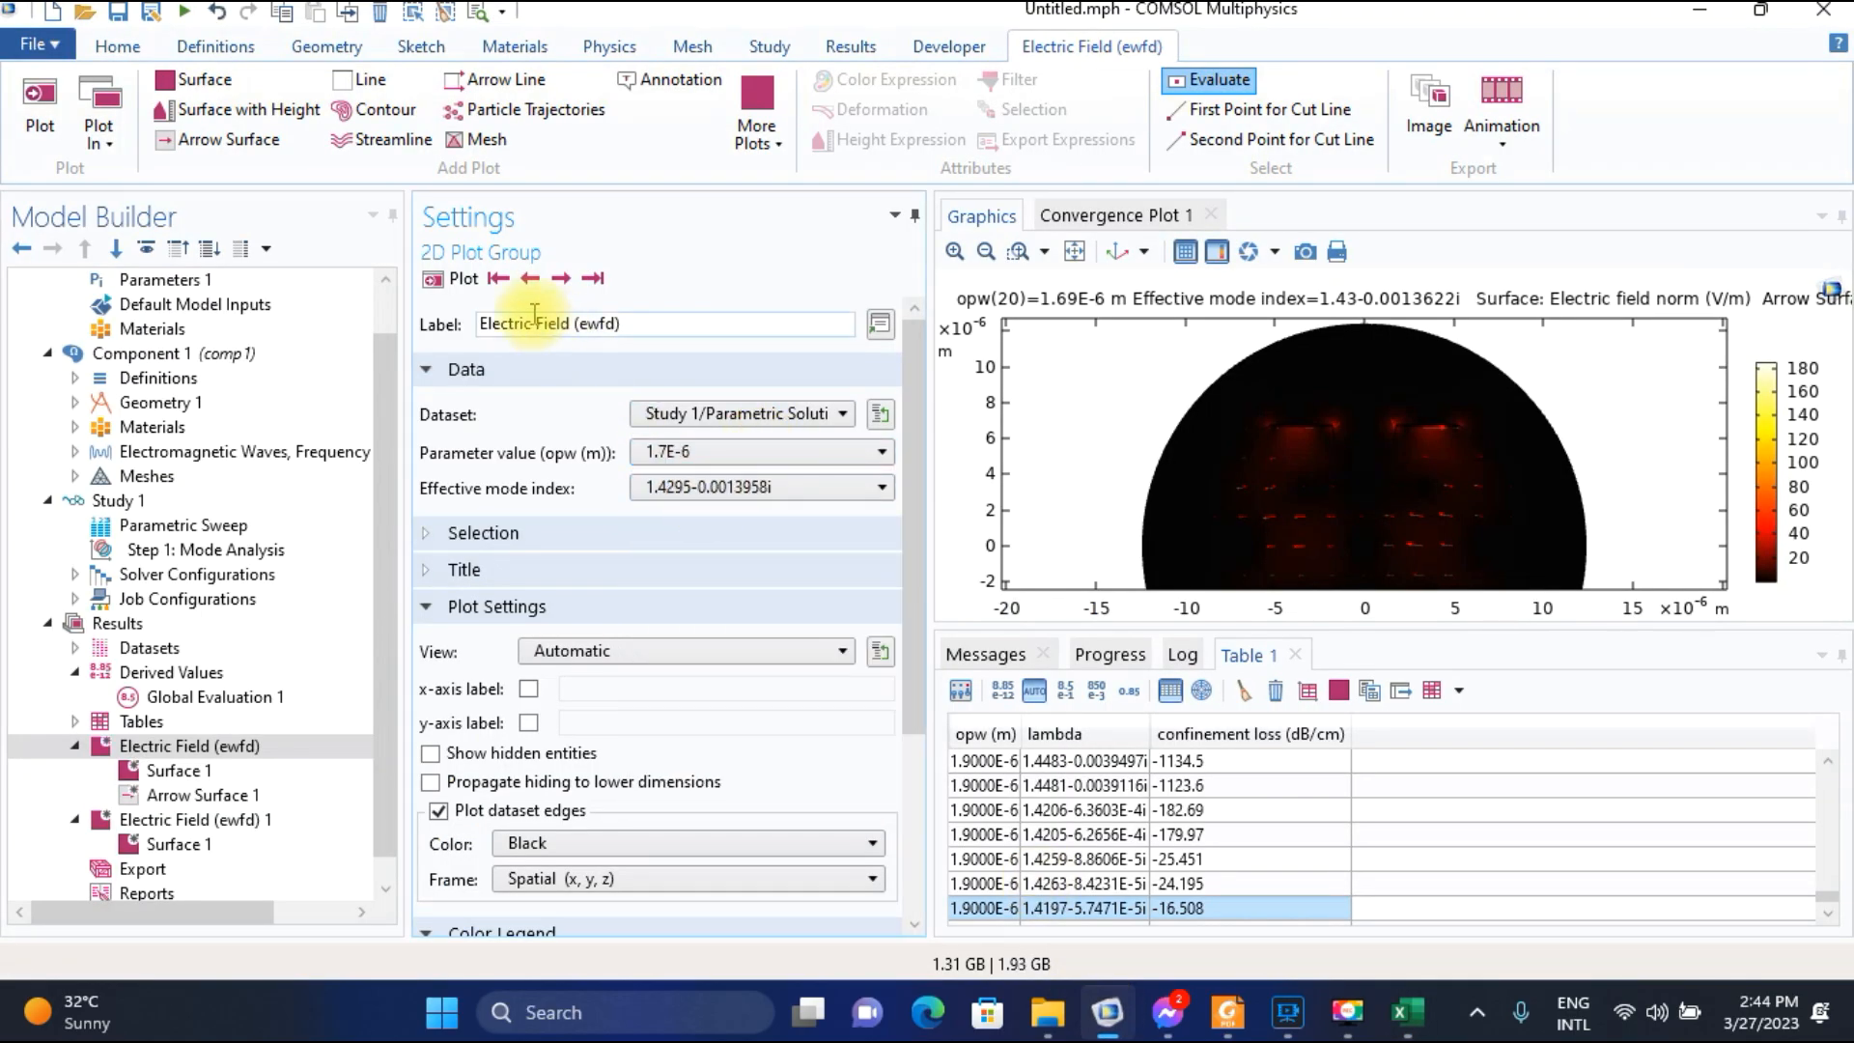
pyautogui.click(462, 280)
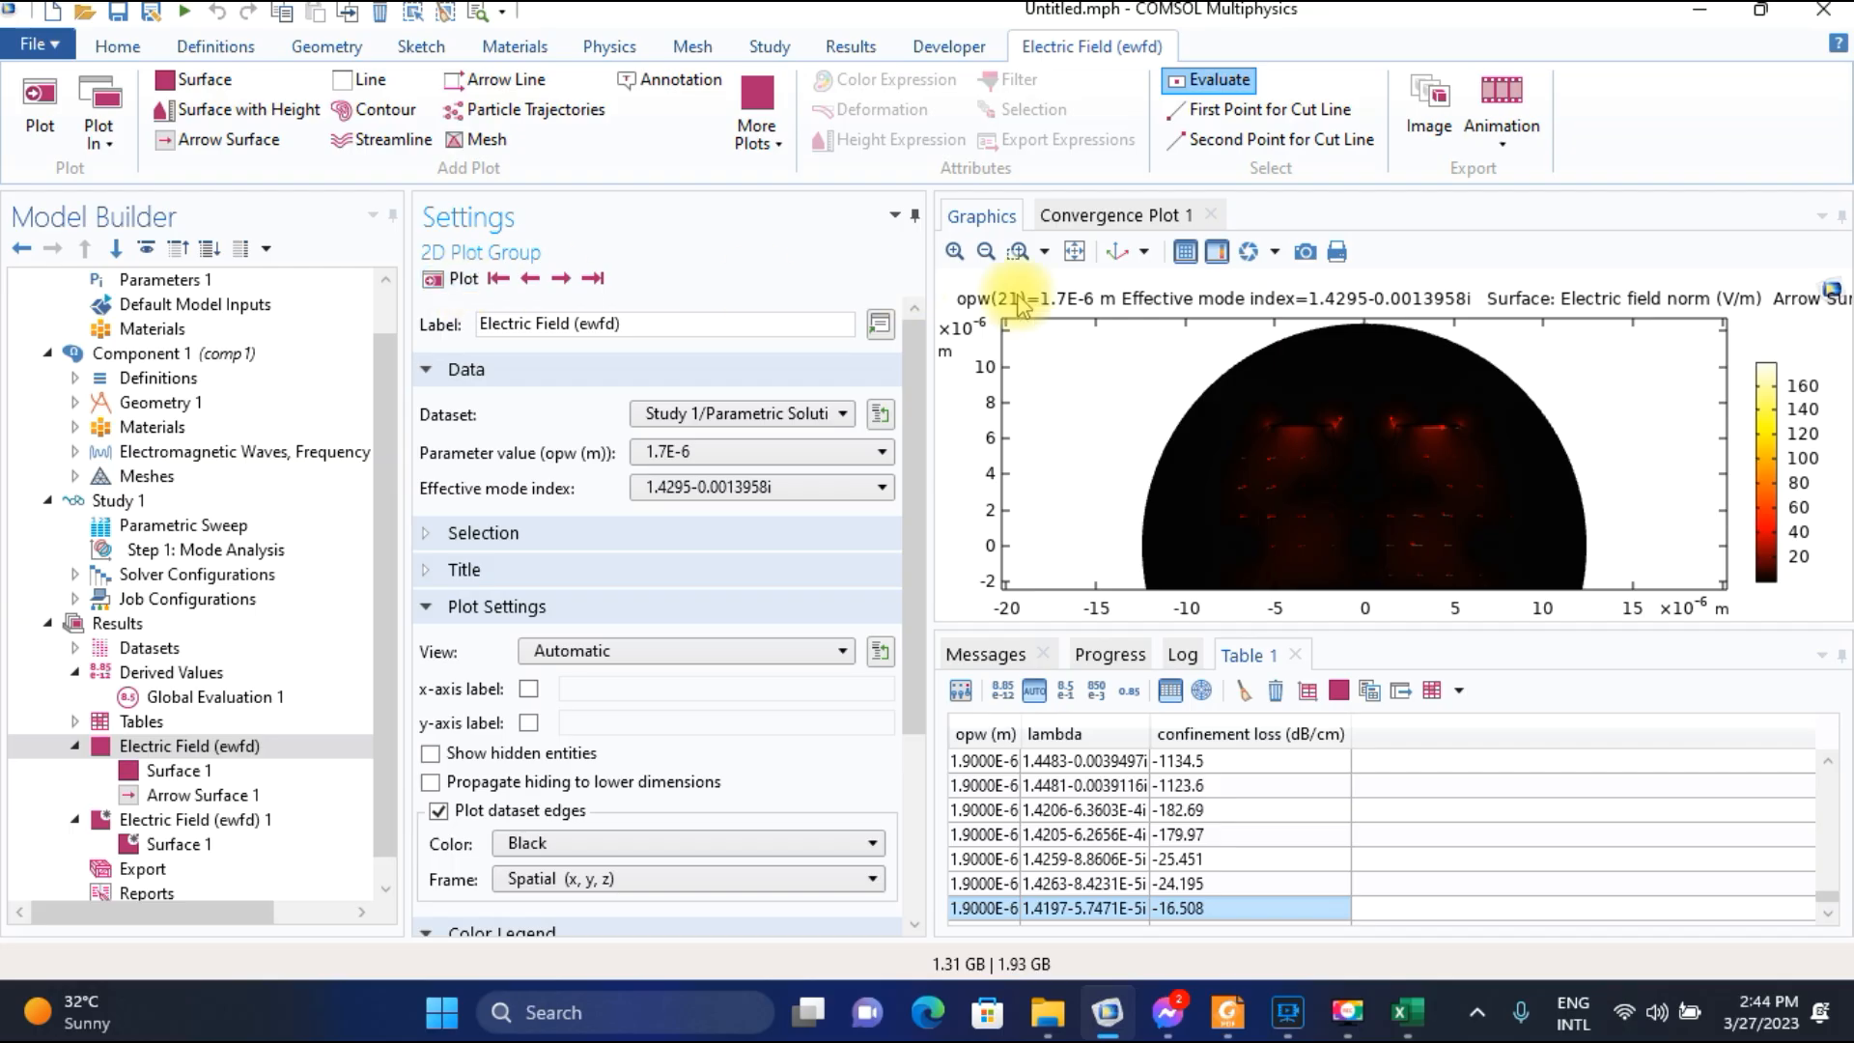
pyautogui.click(1407, 1009)
pyautogui.write('1')
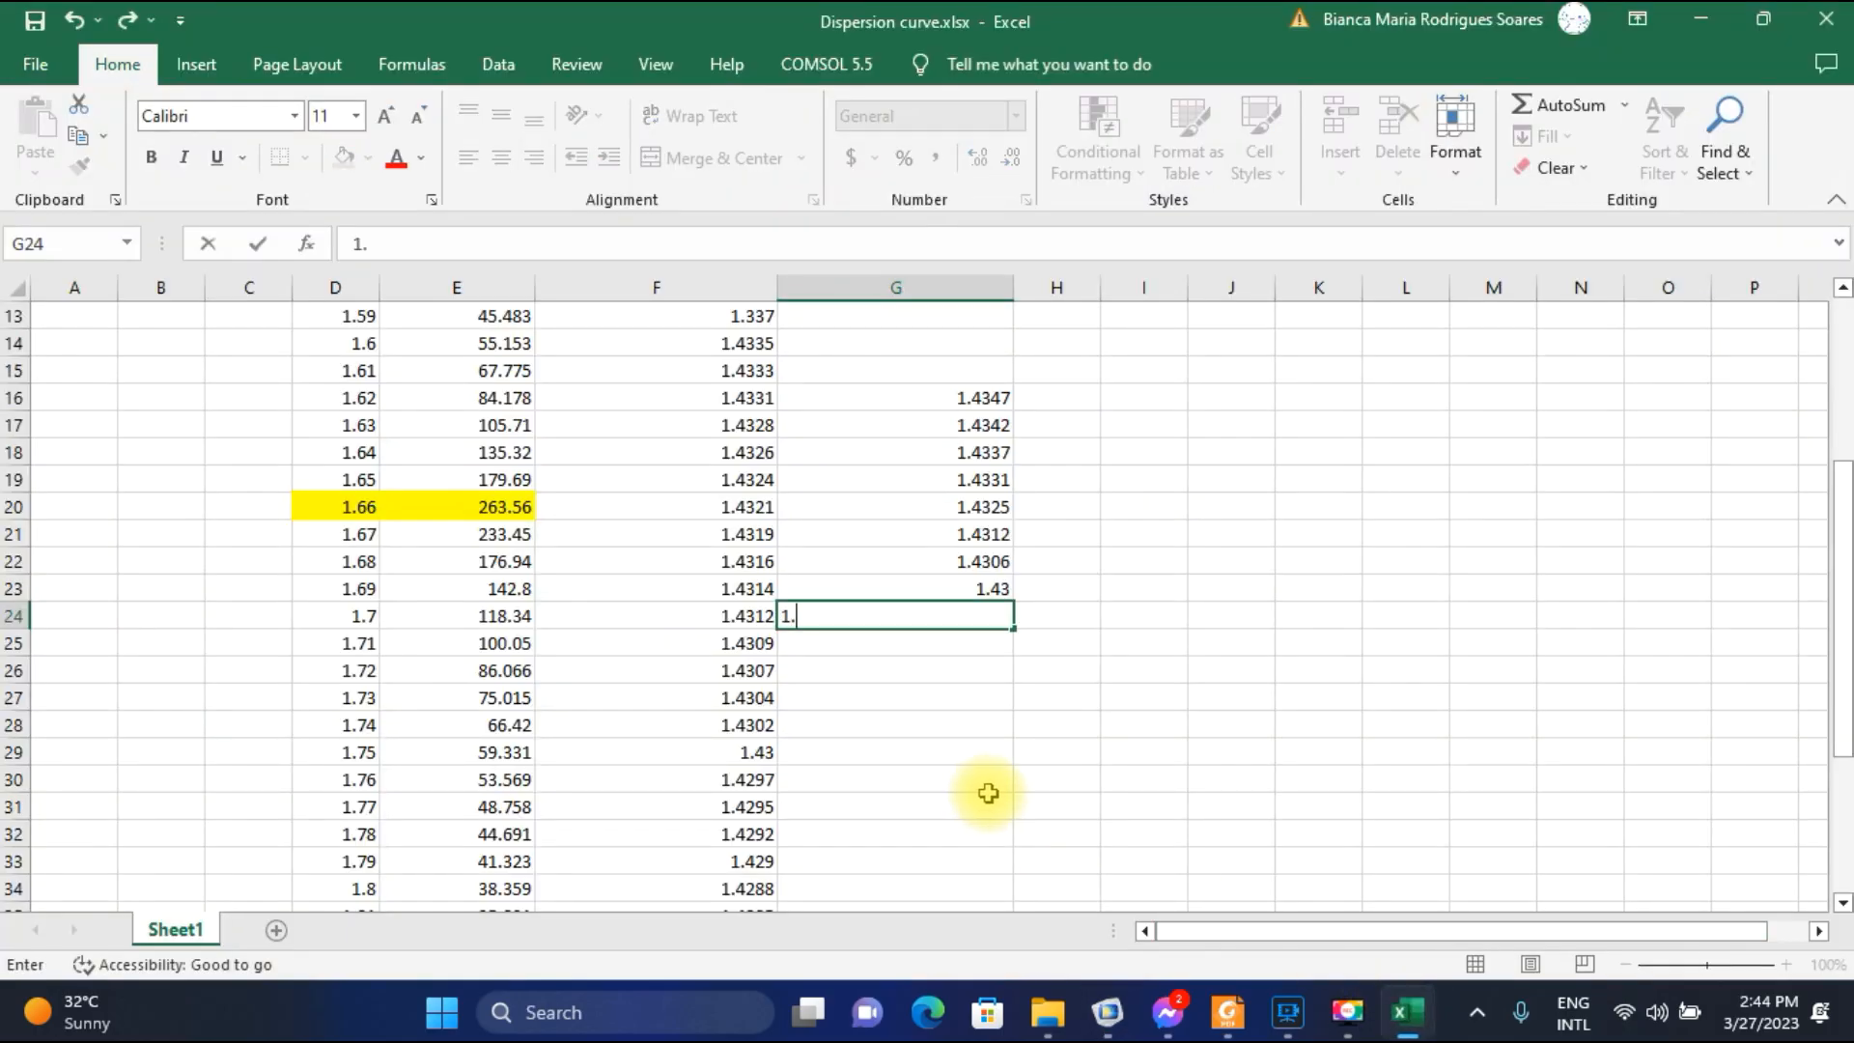
pyautogui.write('.4295')
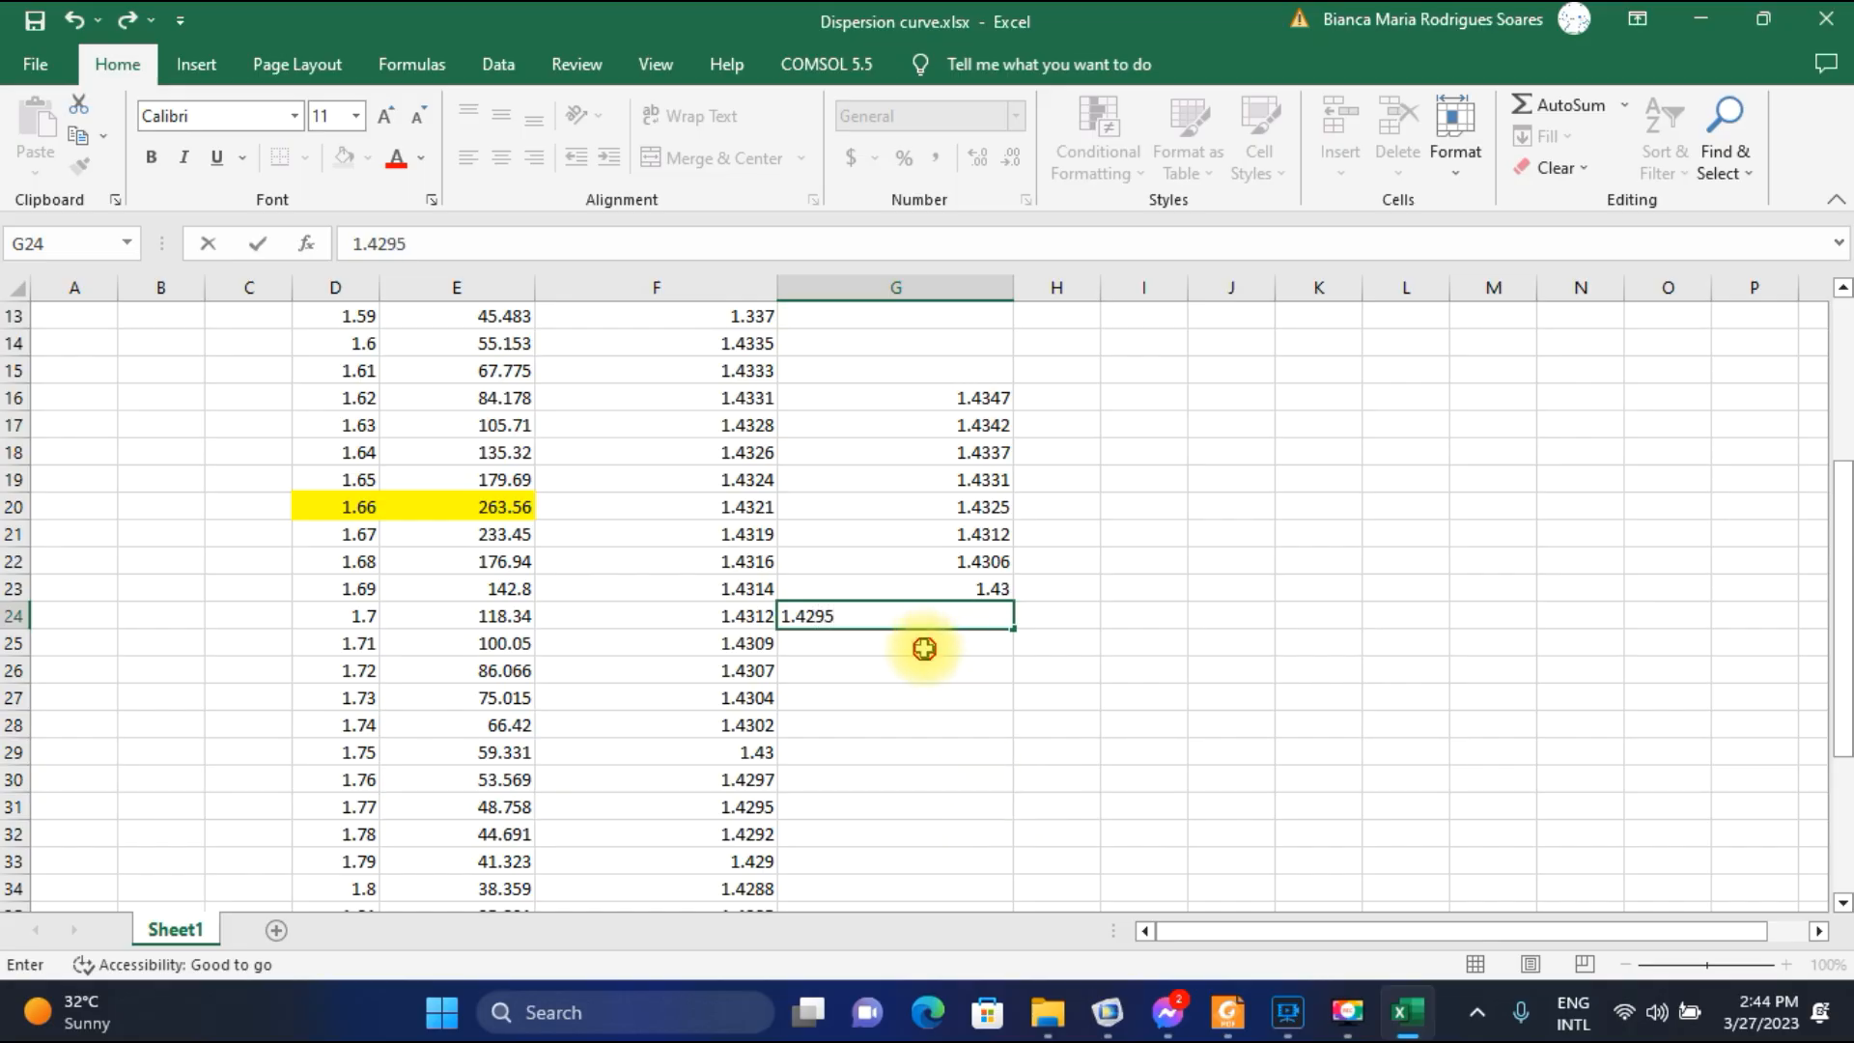
pyautogui.press('Return')
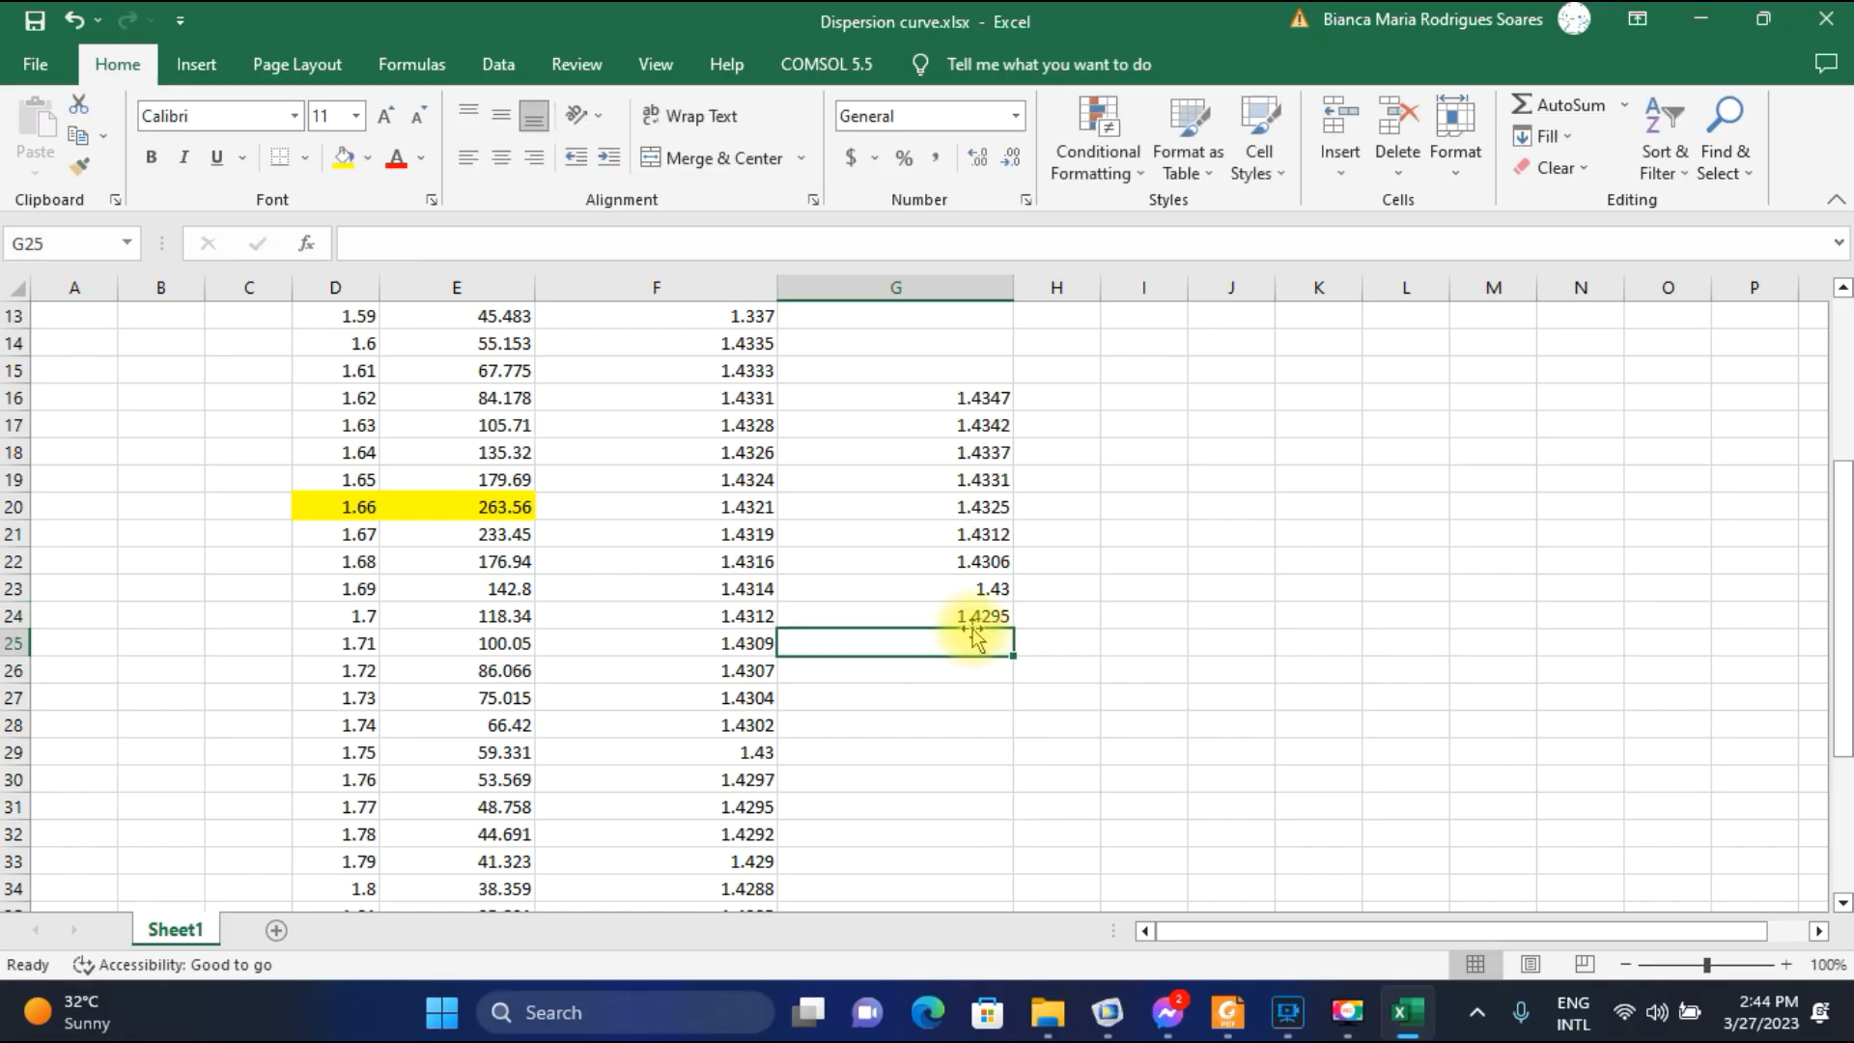
# Plot the field for parameter value 1.71E-6 in COMSOL and record its SPP-mode index 1.4289 in G25 in Excel.
pyautogui.click(1107, 1012)
pyautogui.click(664, 452)
pyautogui.click(666, 498)
pyautogui.click(449, 280)
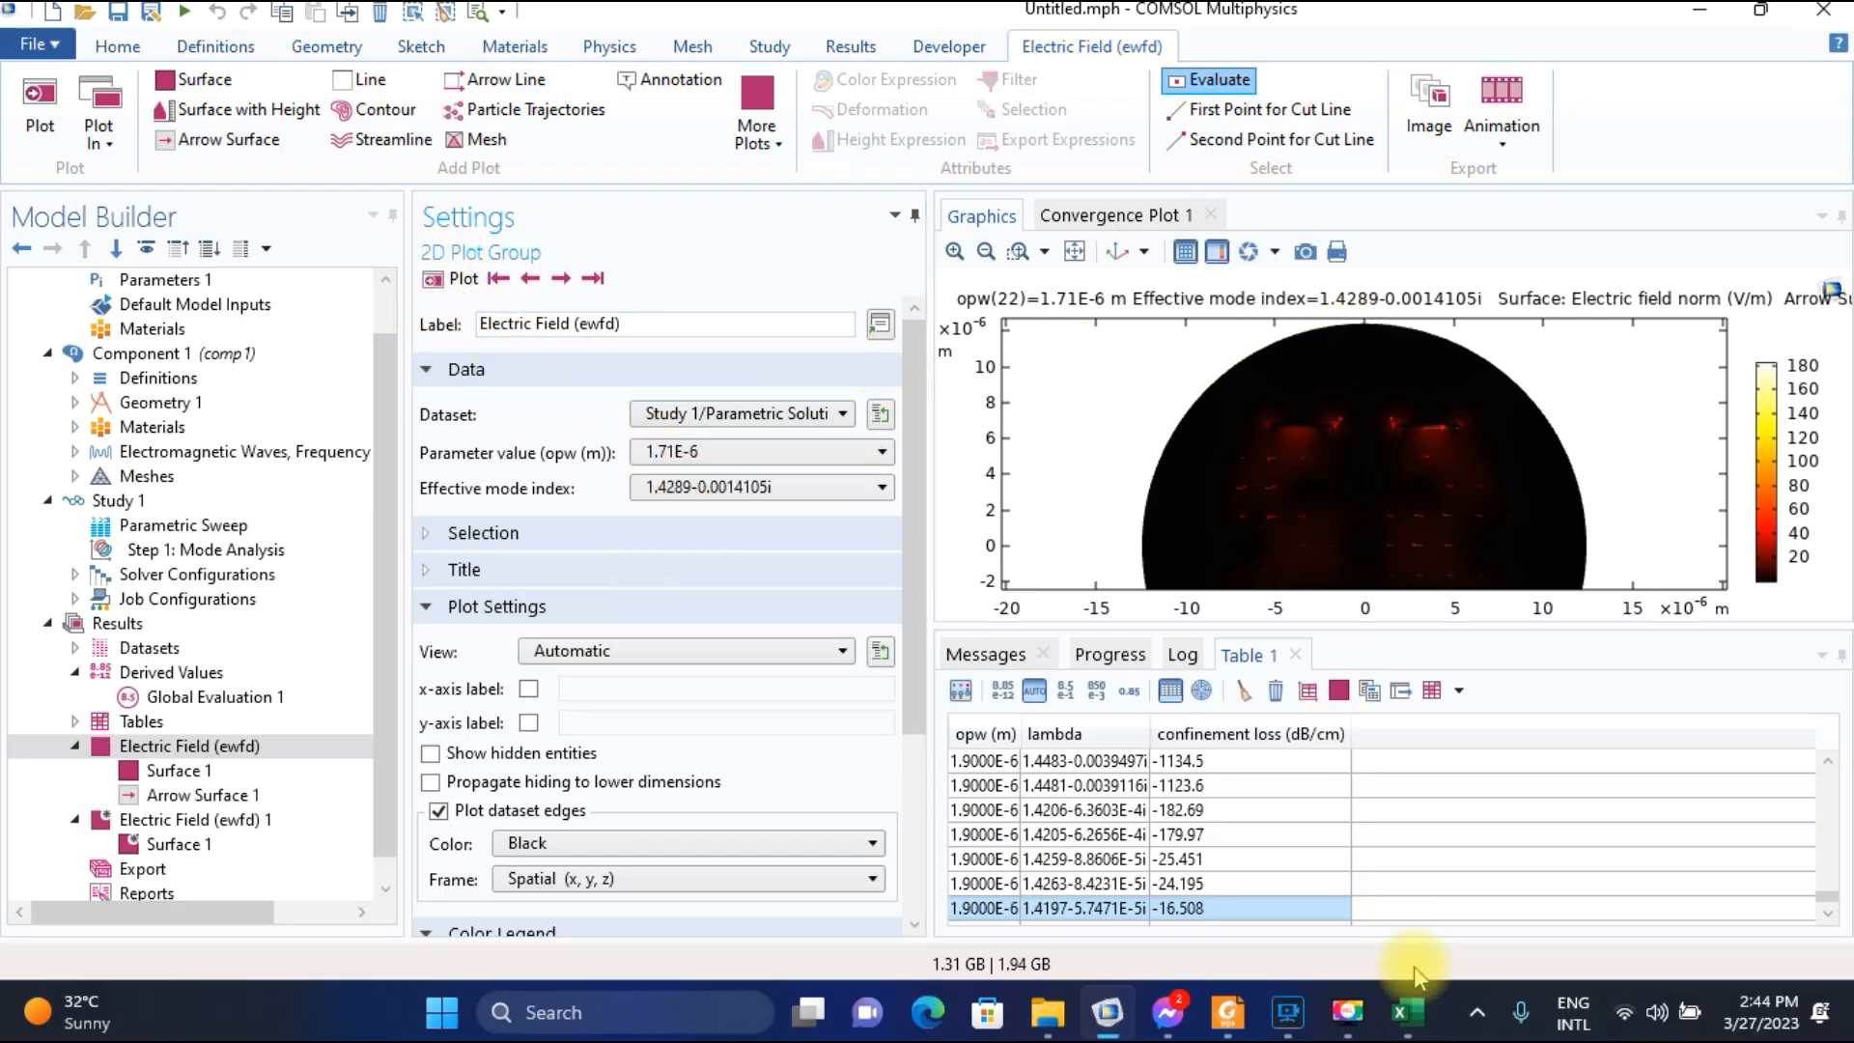
pyautogui.click(1406, 1012)
pyautogui.write('1')
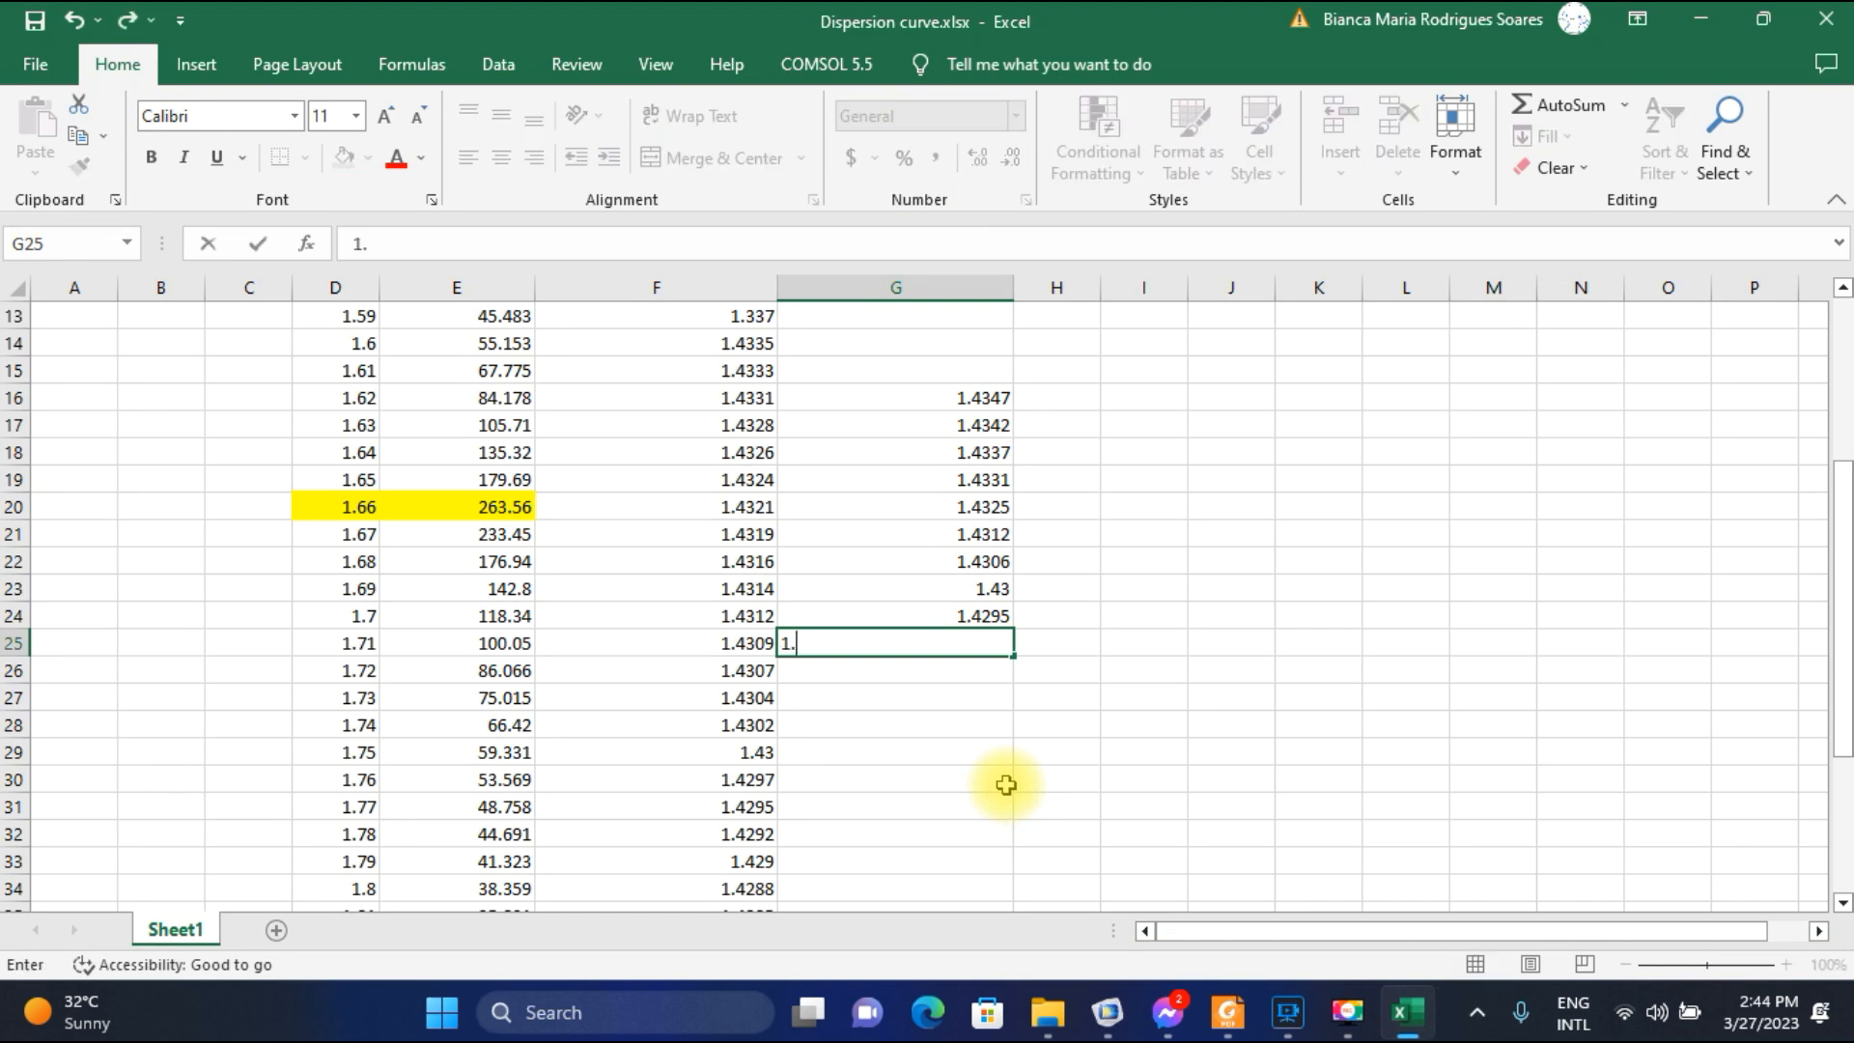
pyautogui.write('.4289')
pyautogui.click(919, 668)
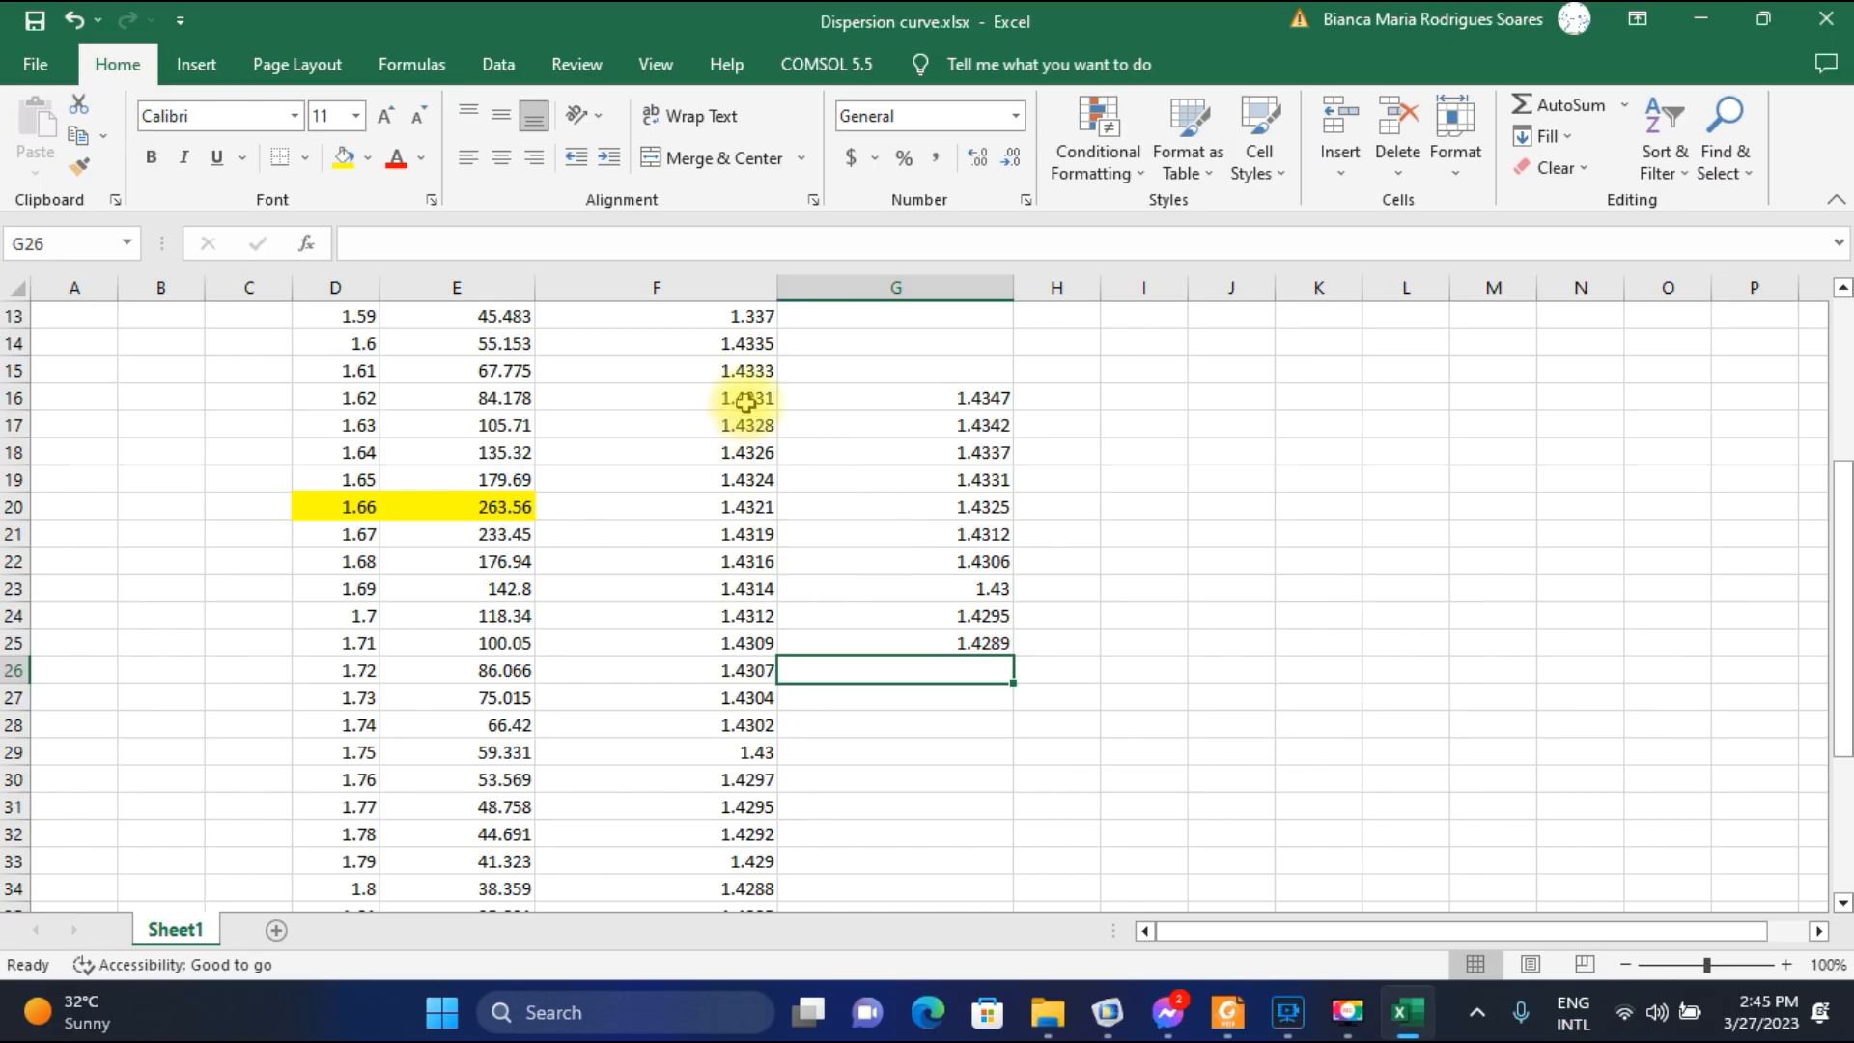
# Review the wavelength, core-mode and SPP-mode values from row 16 to row 25, and view Fig. 2(d) of the paper in Foxit Reader.
pyautogui.moveTo(741, 397); pyautogui.dragTo(746, 641)
pyautogui.moveTo(355, 397); pyautogui.dragTo(353, 620)
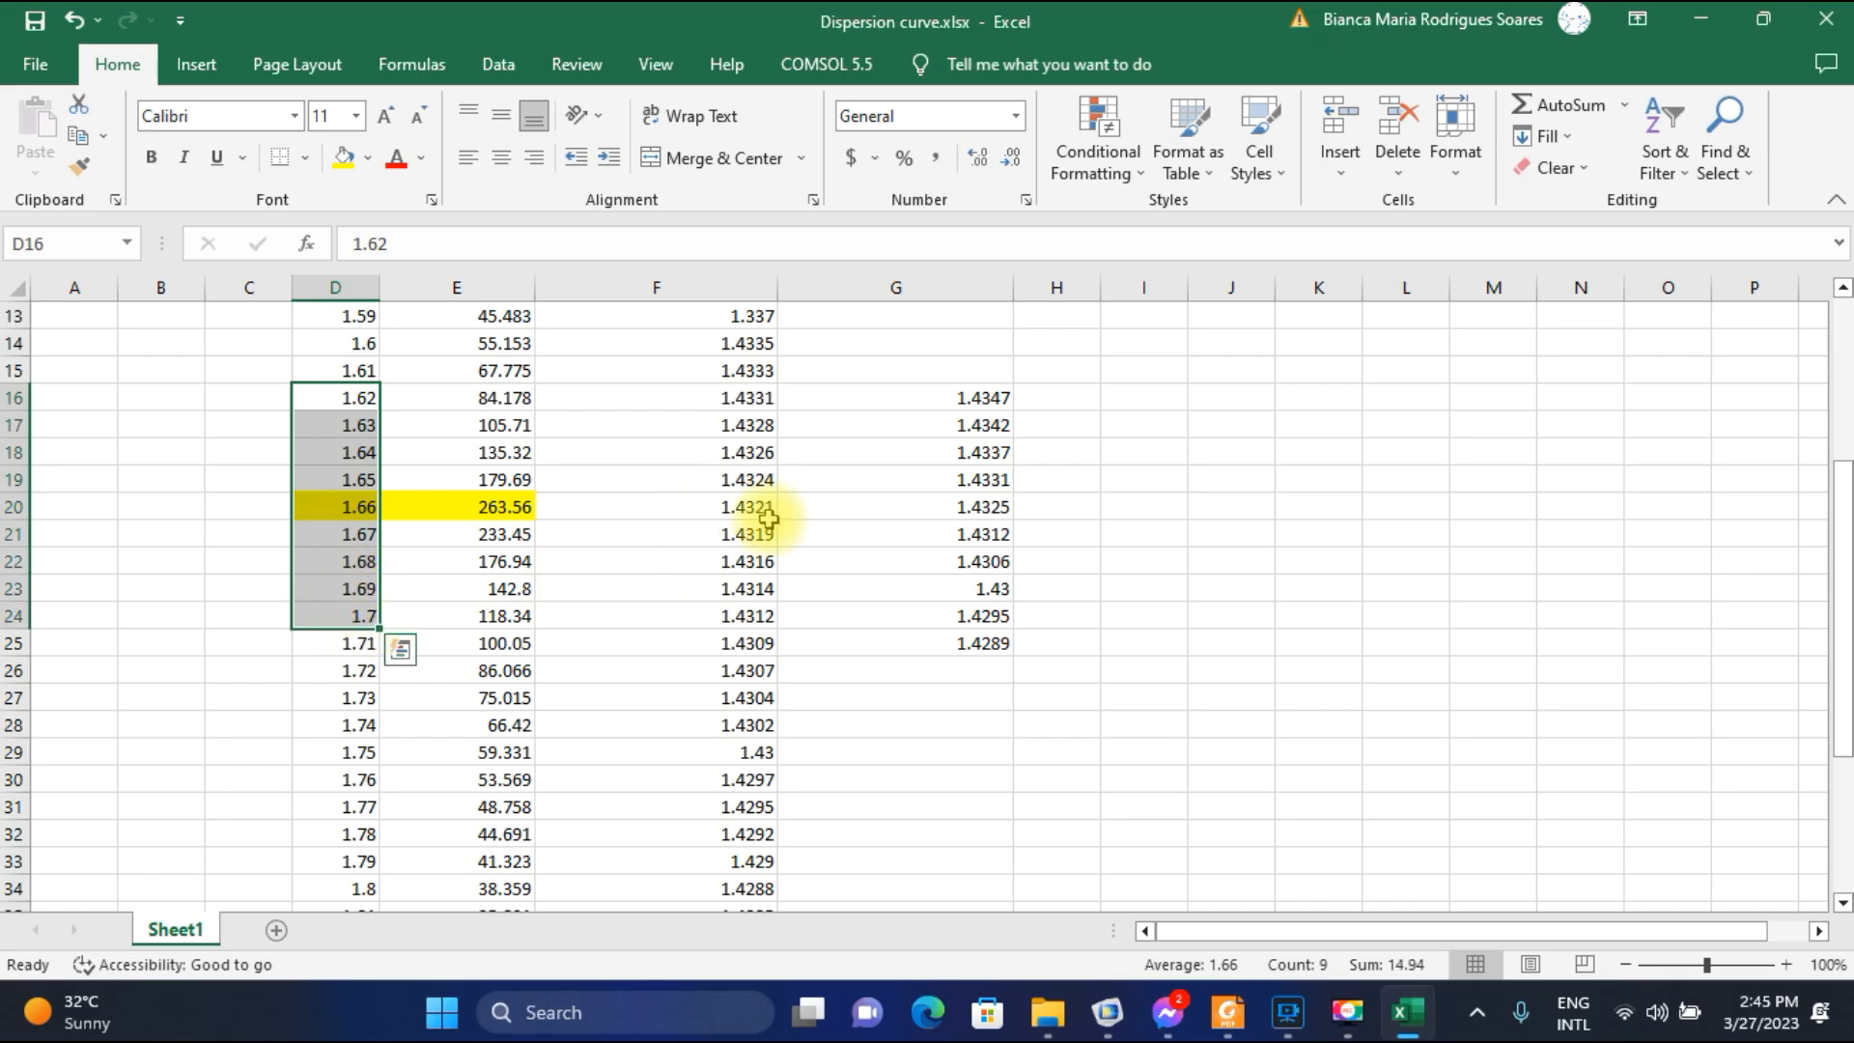
pyautogui.click(950, 403)
pyautogui.moveTo(956, 397); pyautogui.dragTo(963, 629)
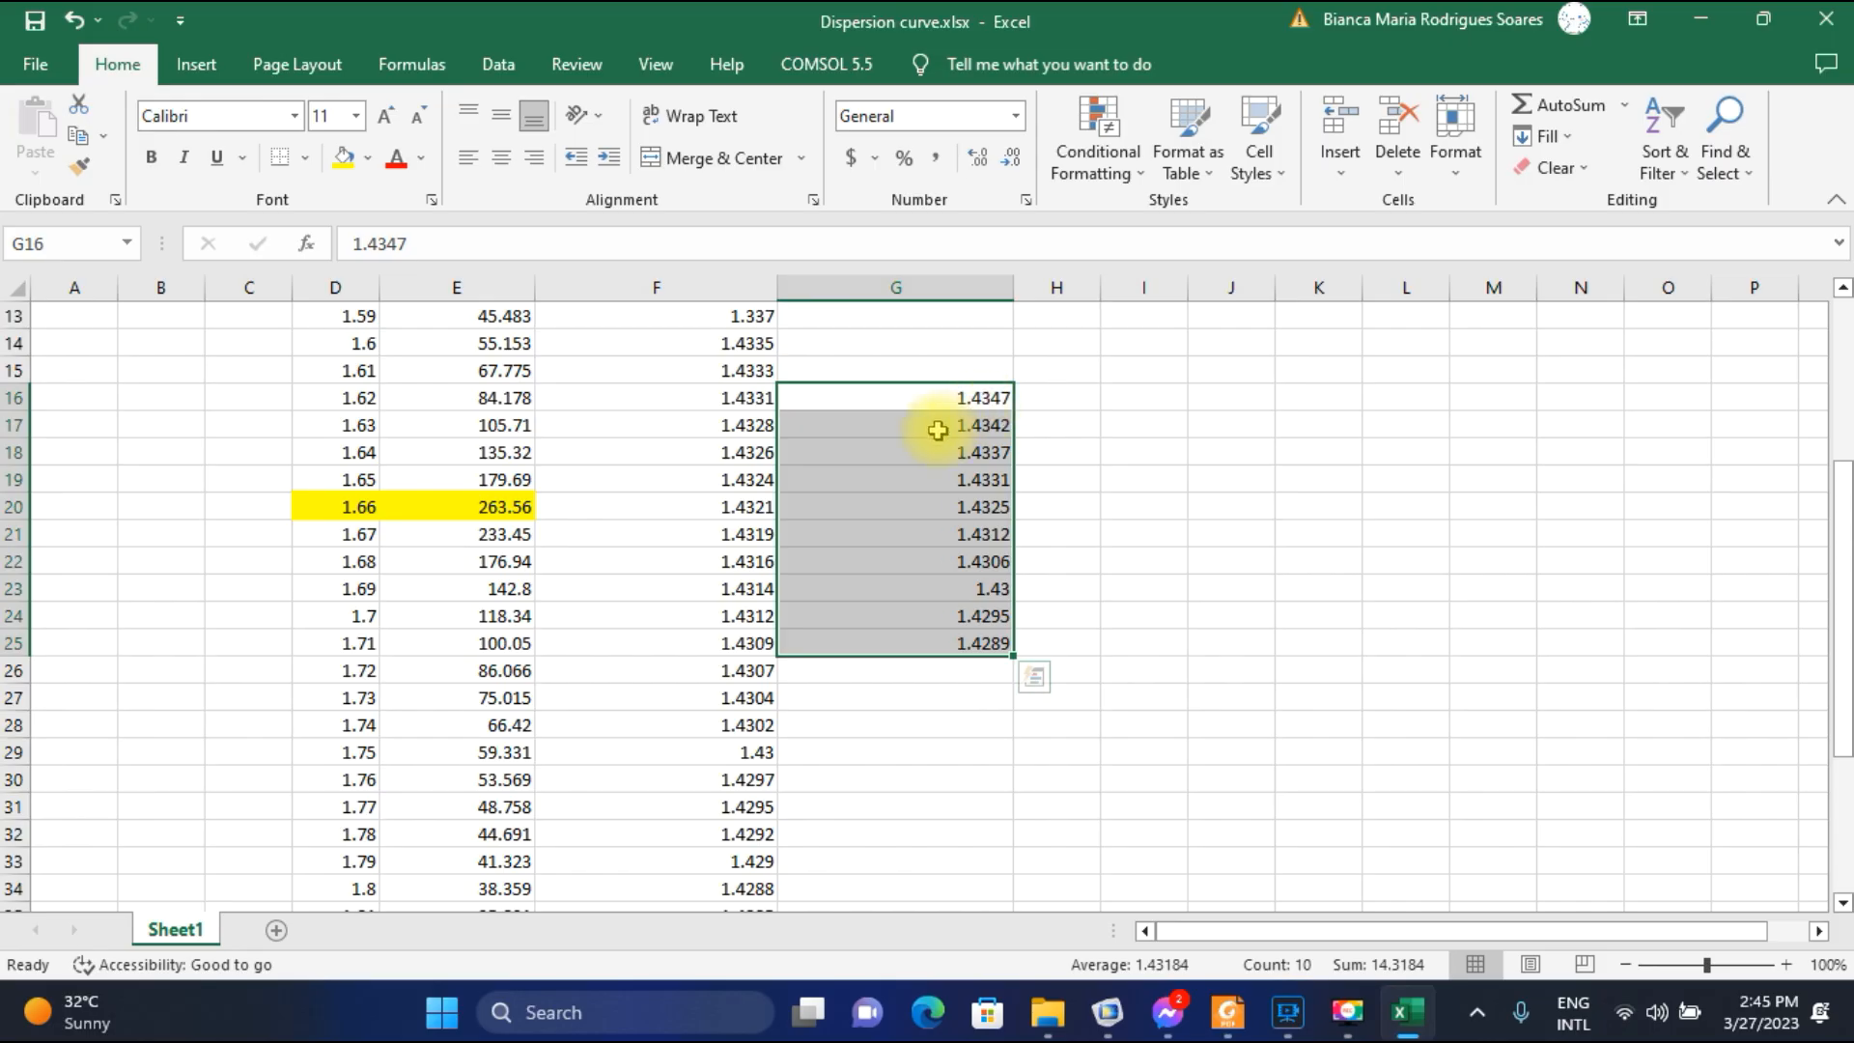
pyautogui.click(743, 398)
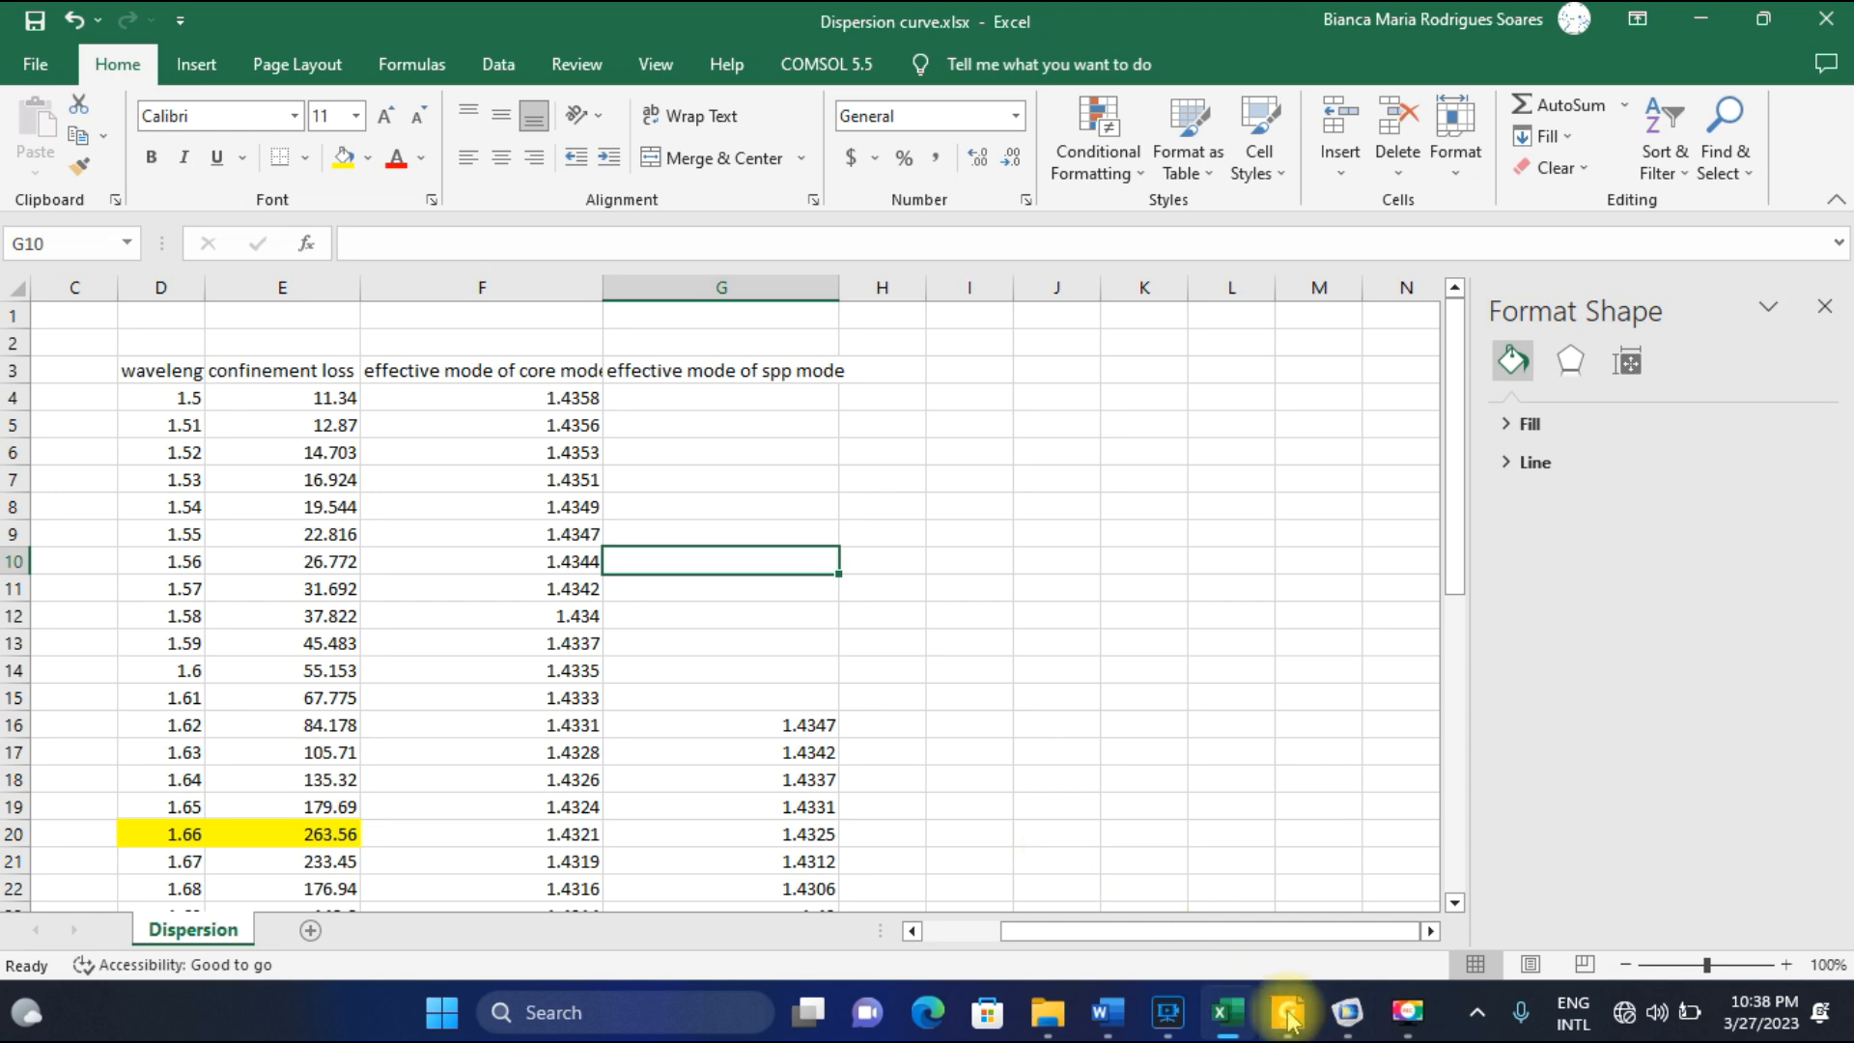
pyautogui.click(1288, 1014)
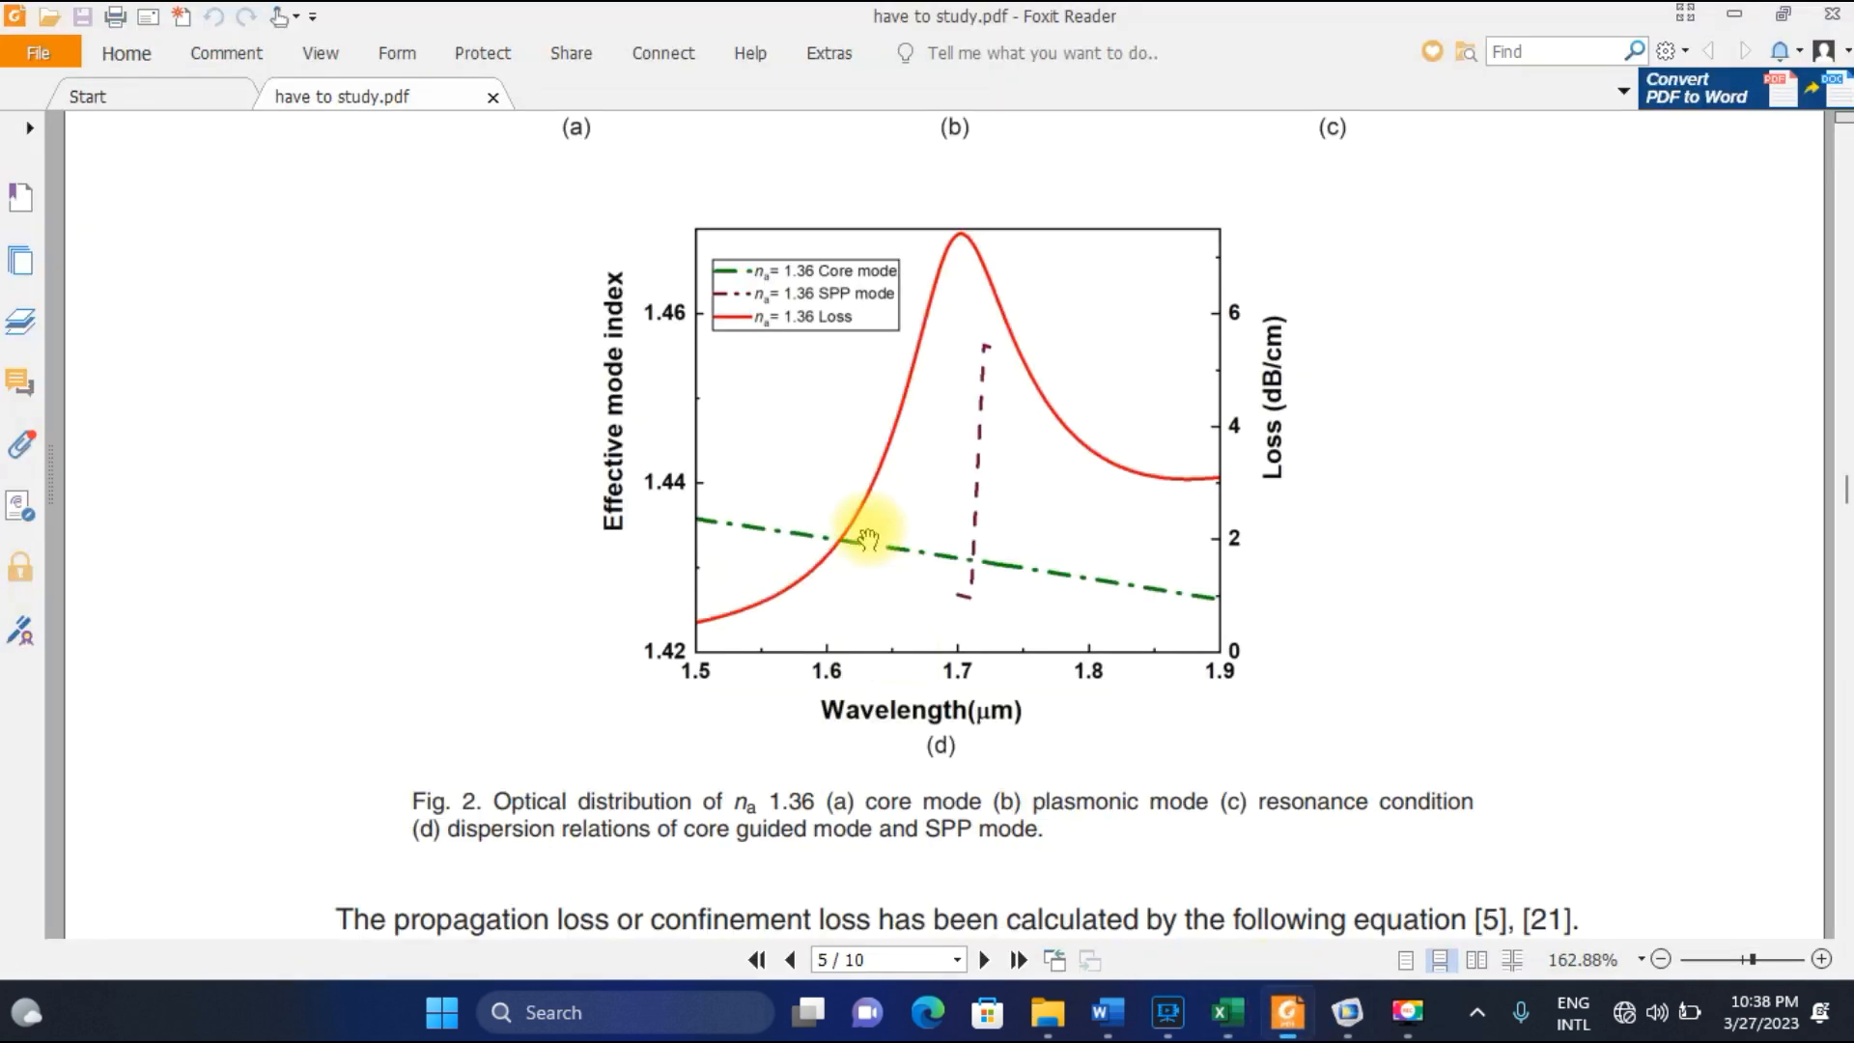
# In Excel, chart the wavelength, loss, core-mode and SPP-mode data in D4:G44 as a scatter with smooth lines, and place it beside the data.
pyautogui.click(1222, 1011)
pyautogui.moveTo(161, 393); pyautogui.dragTo(820, 857)
pyautogui.click(190, 64)
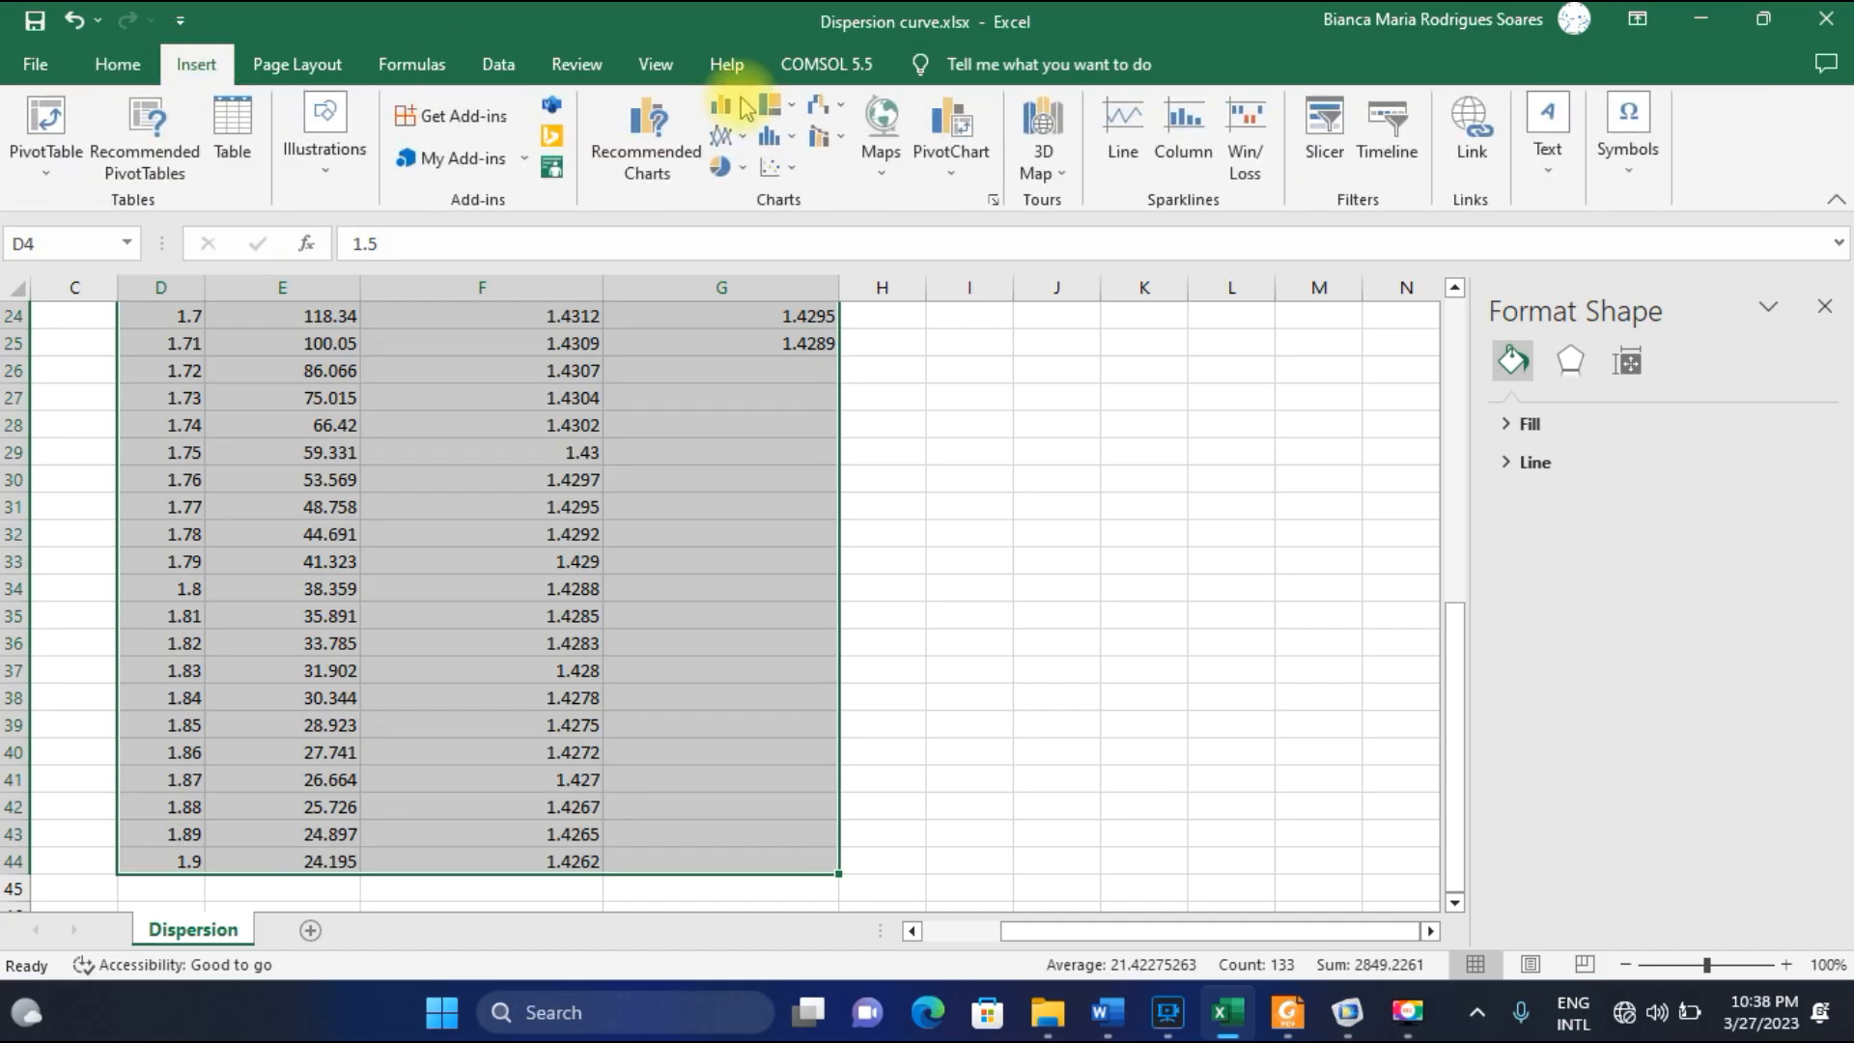
pyautogui.click(777, 166)
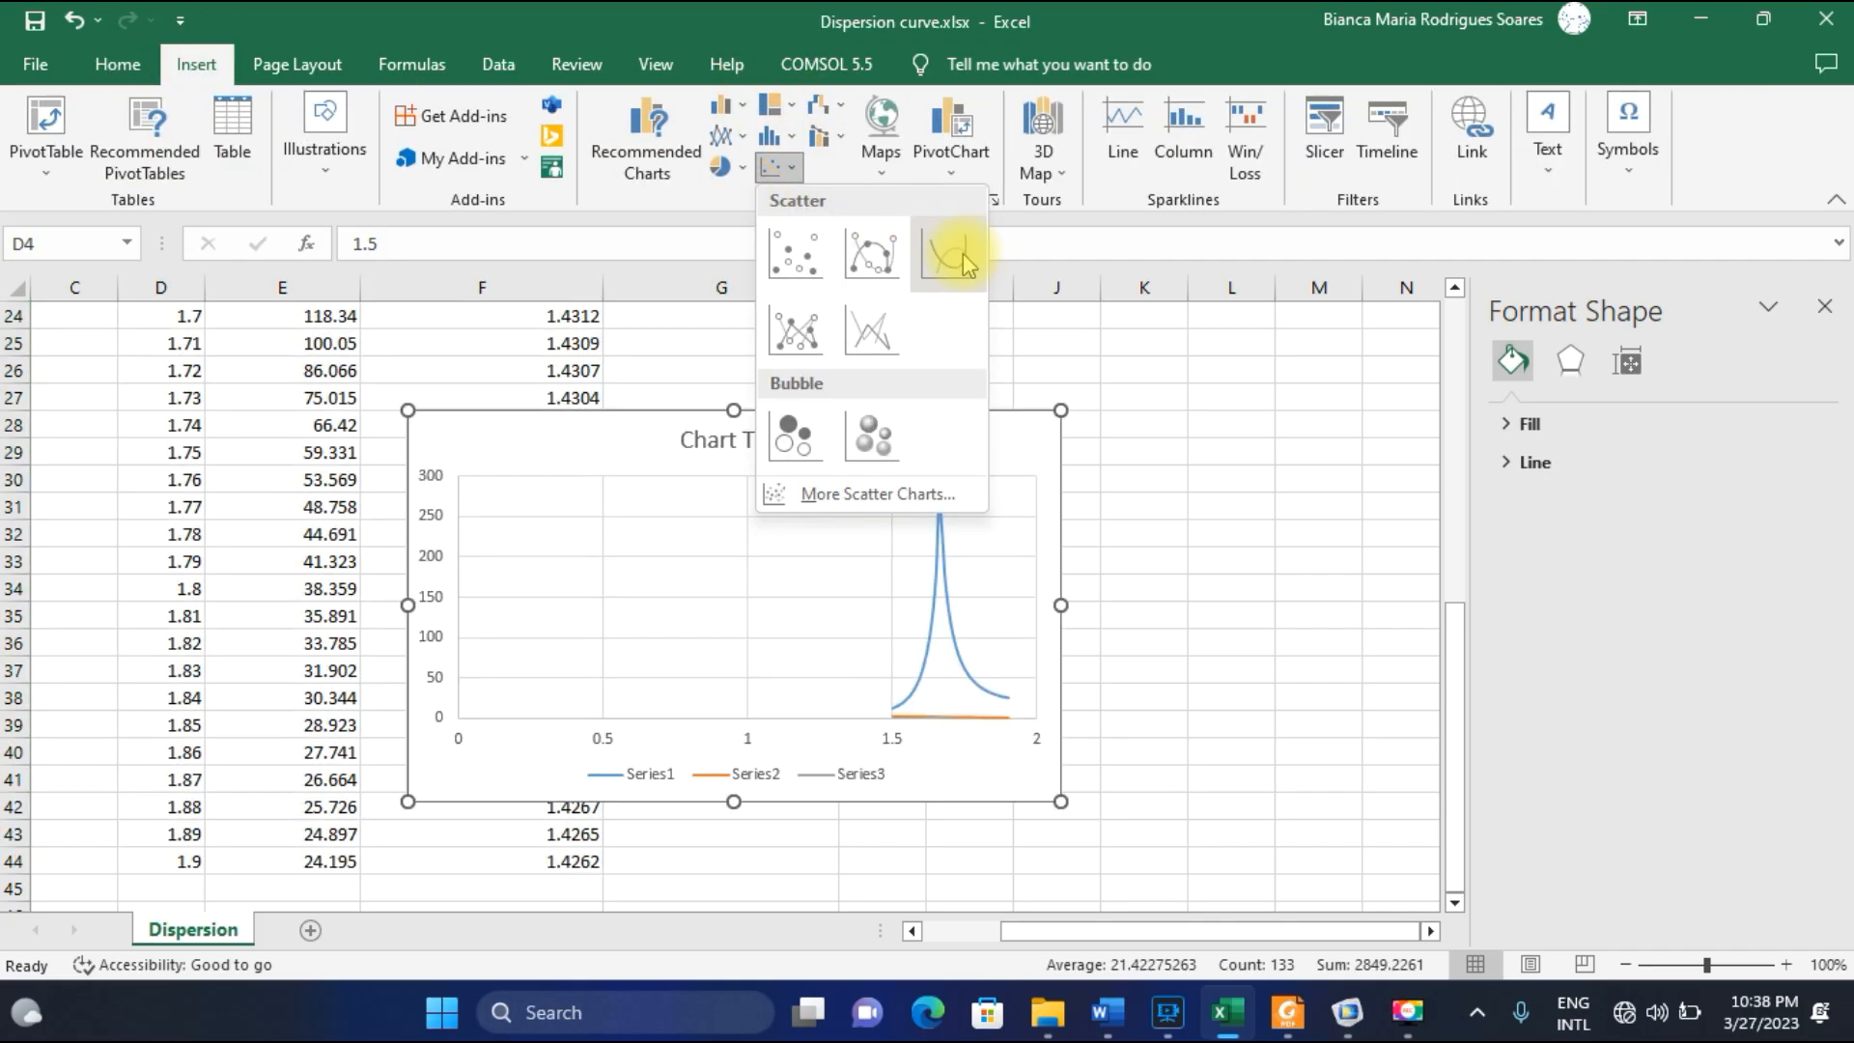
pyautogui.click(948, 249)
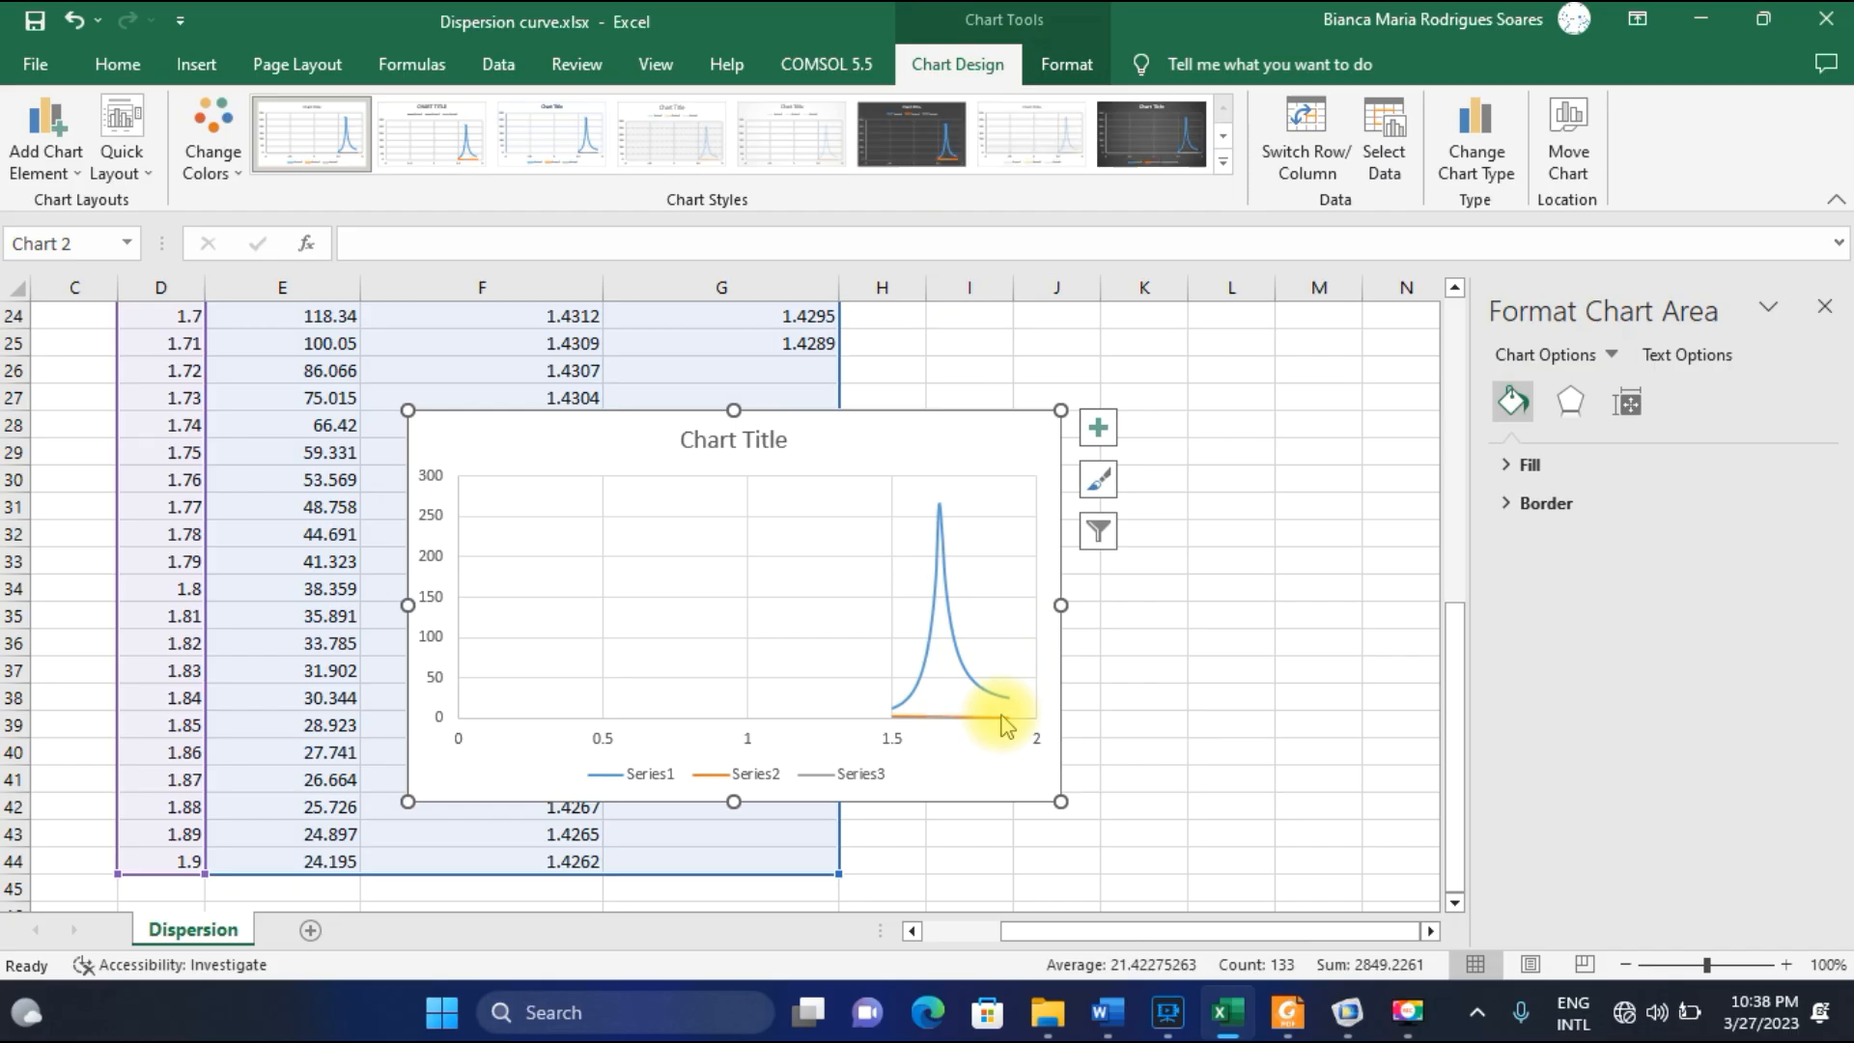
pyautogui.click(1828, 309)
pyautogui.moveTo(943, 454); pyautogui.dragTo(1272, 434)
# Set the chart's horizontal axis bounds to a minimum of 1.5 and a maximum of 1.9.
pyautogui.click(1220, 668)
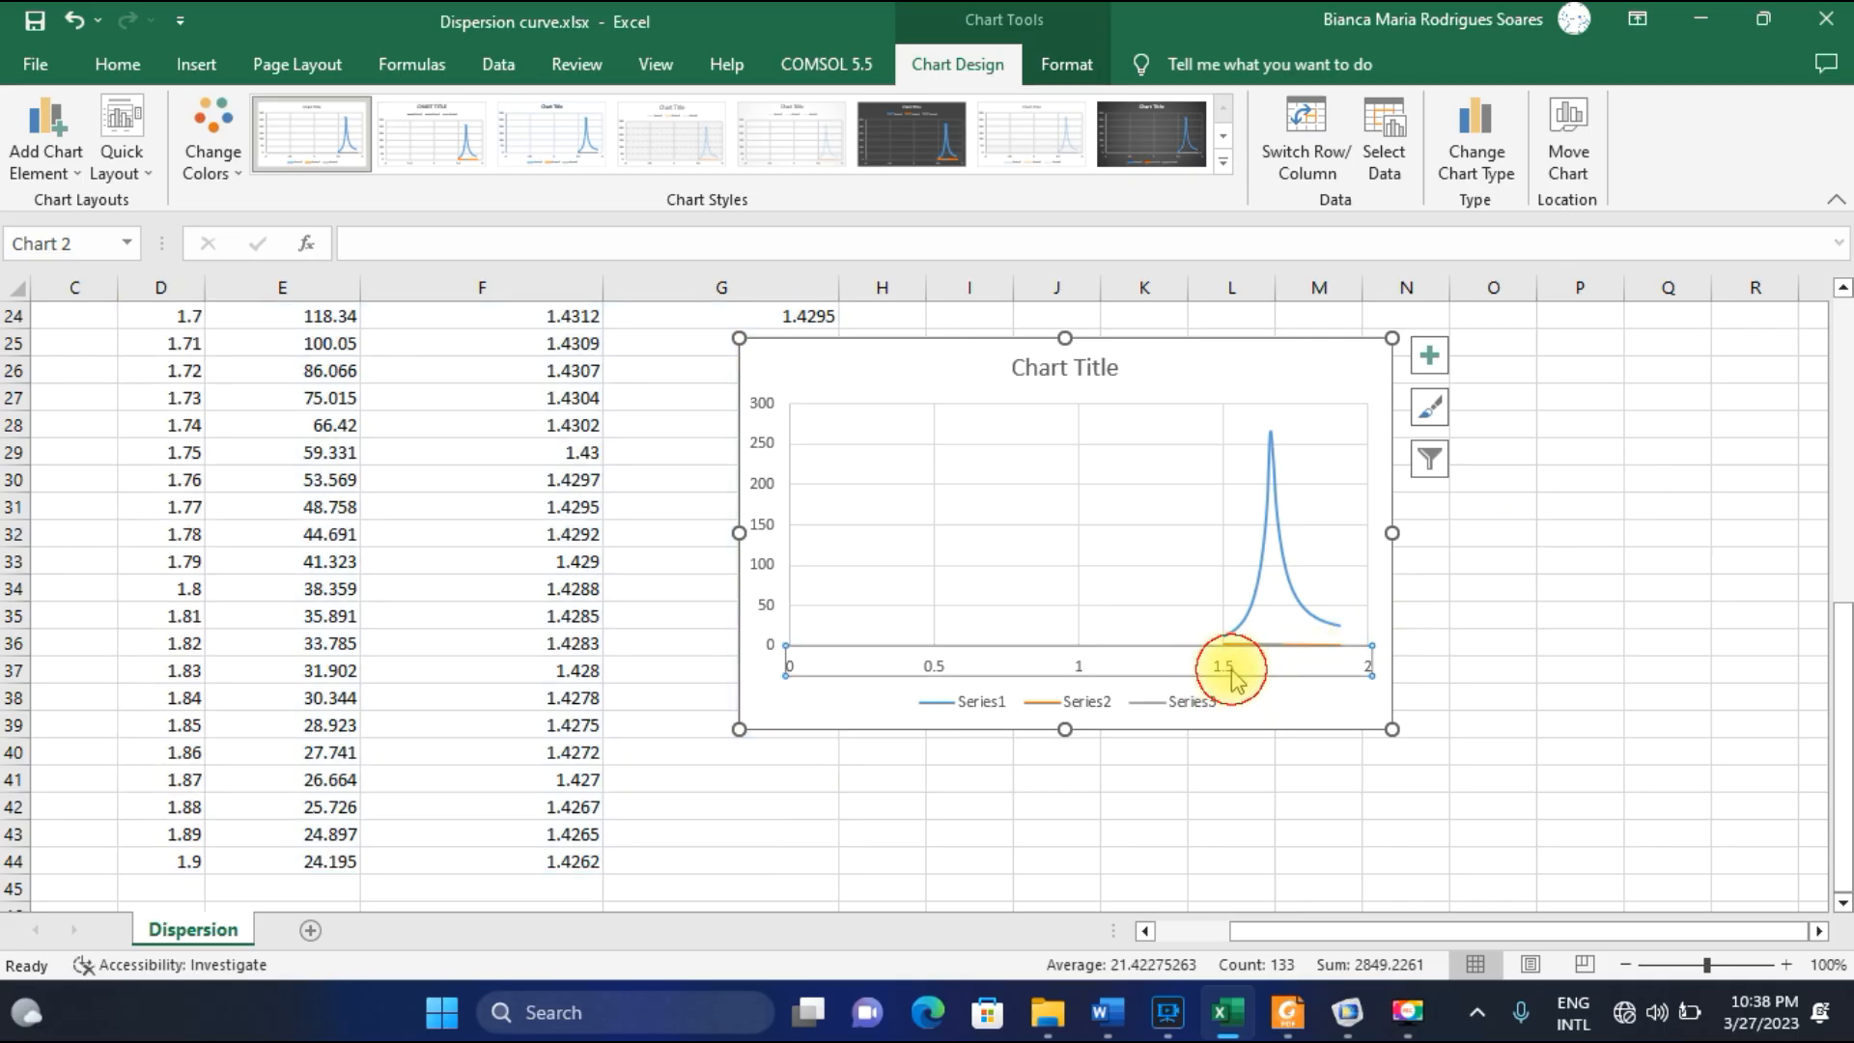
pyautogui.doubleClick(1231, 671)
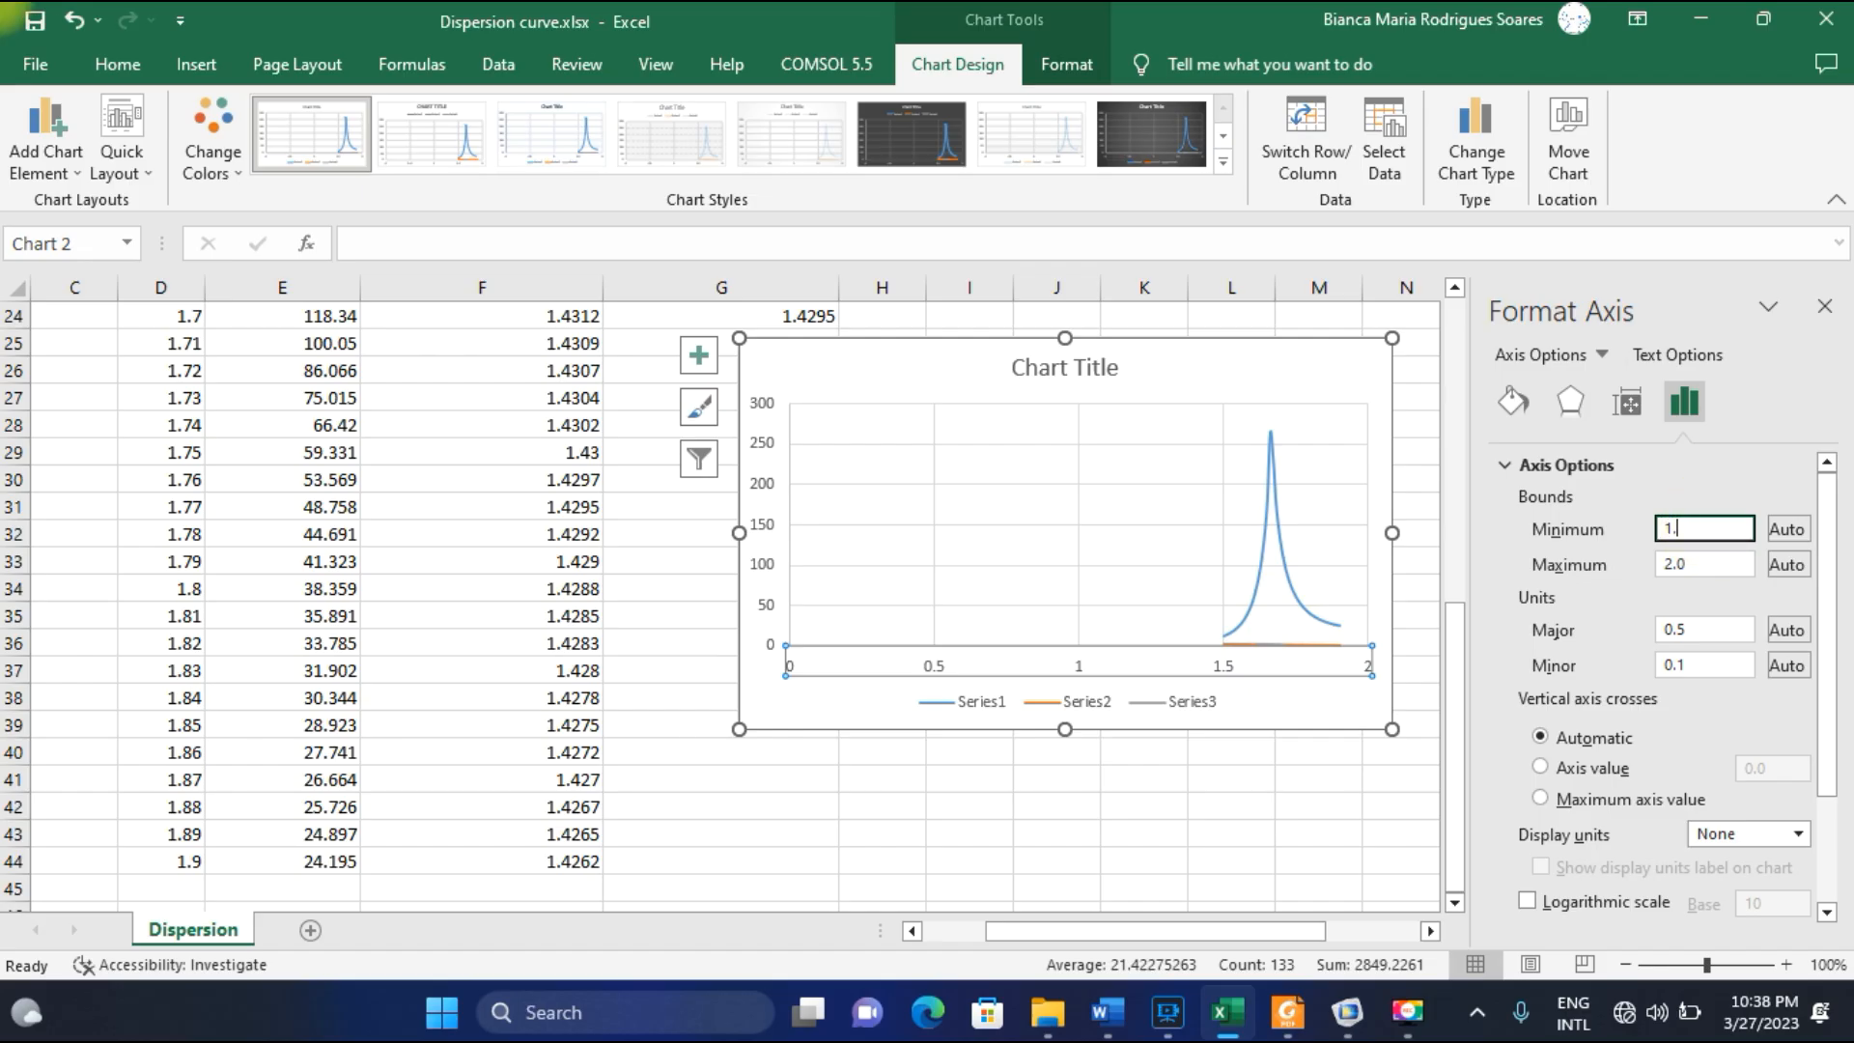
pyautogui.click(1701, 563)
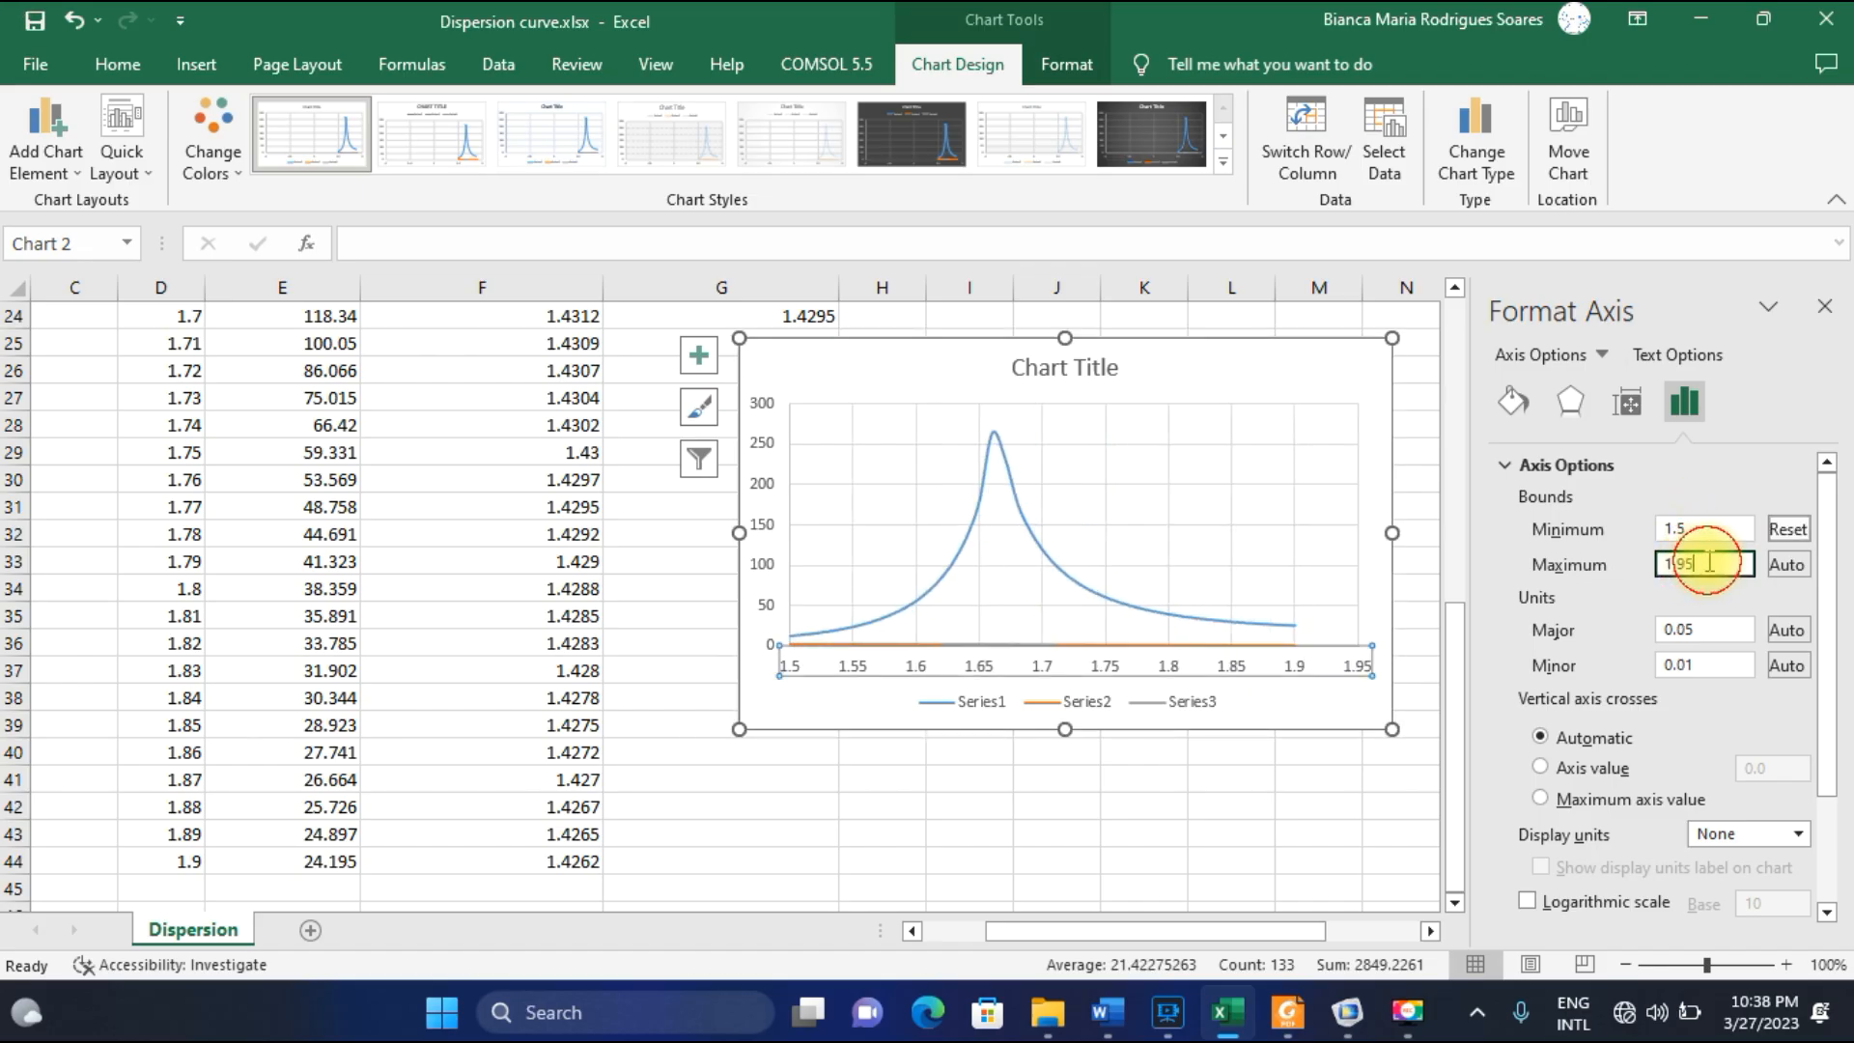
pyautogui.press('Return')
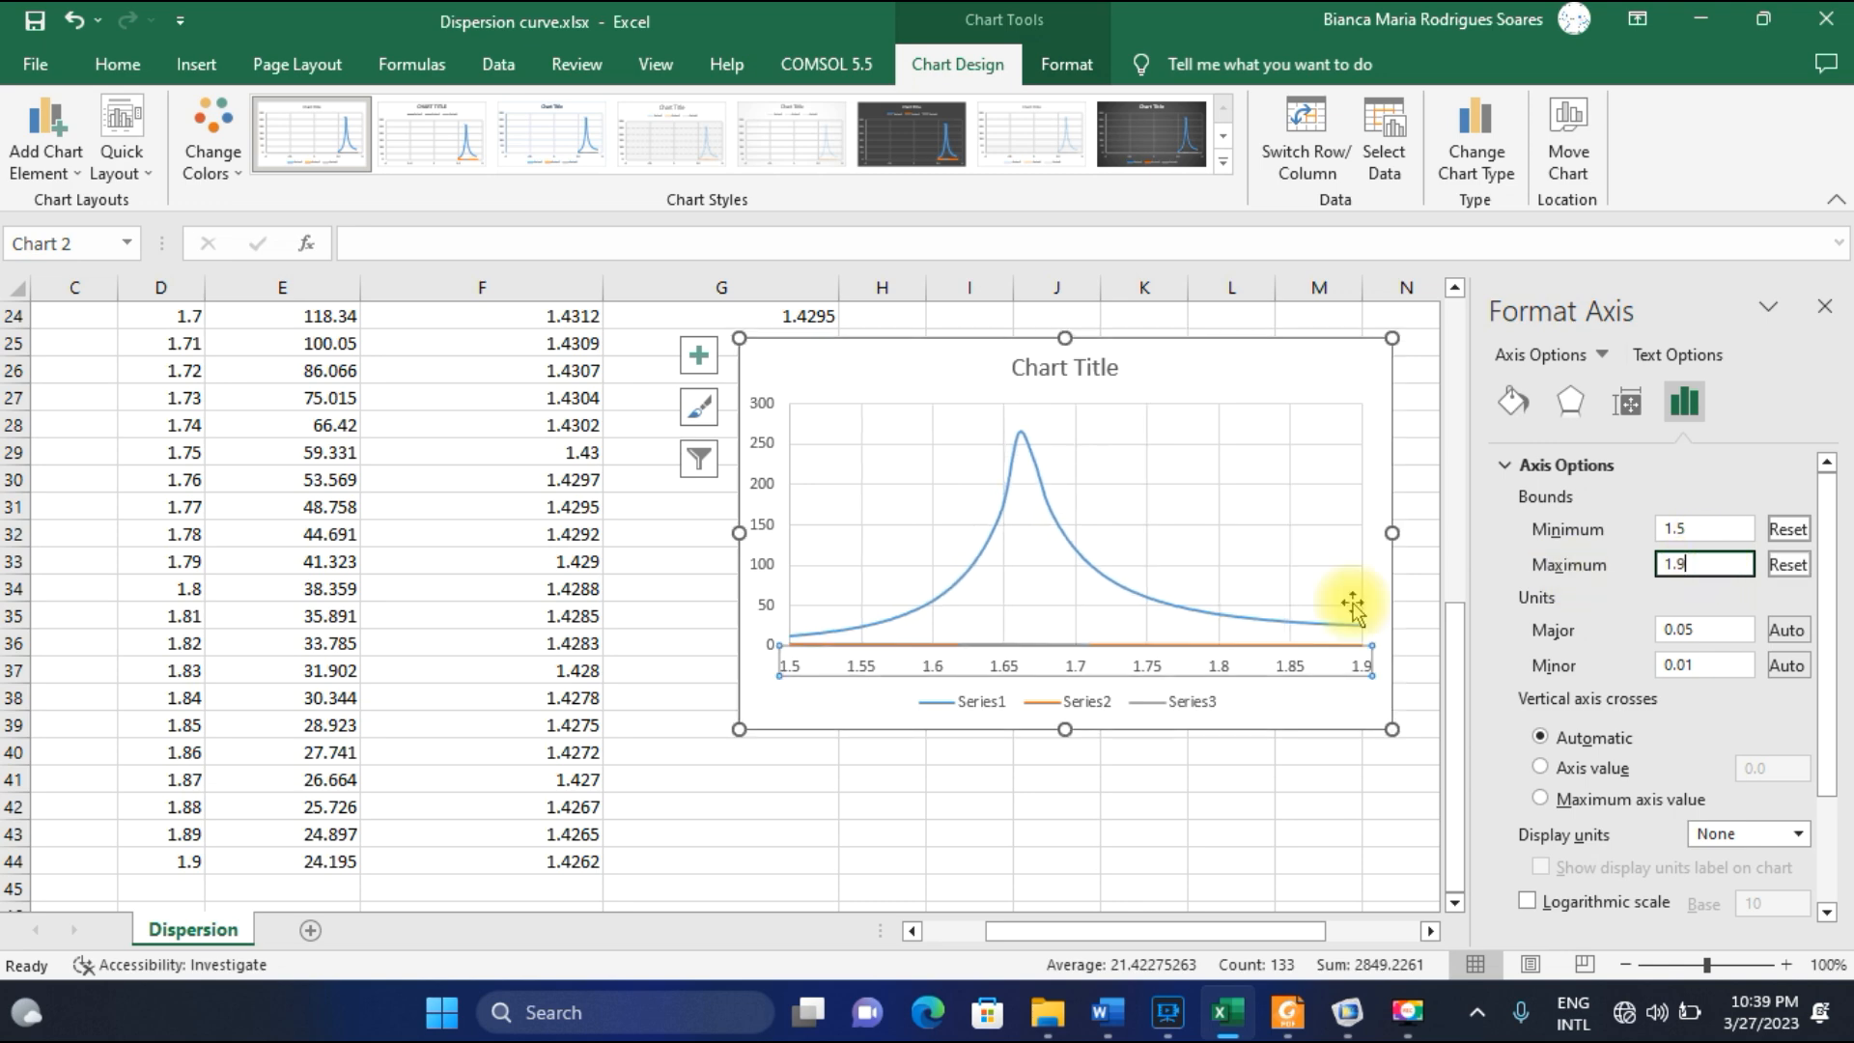
pyautogui.click(1318, 720)
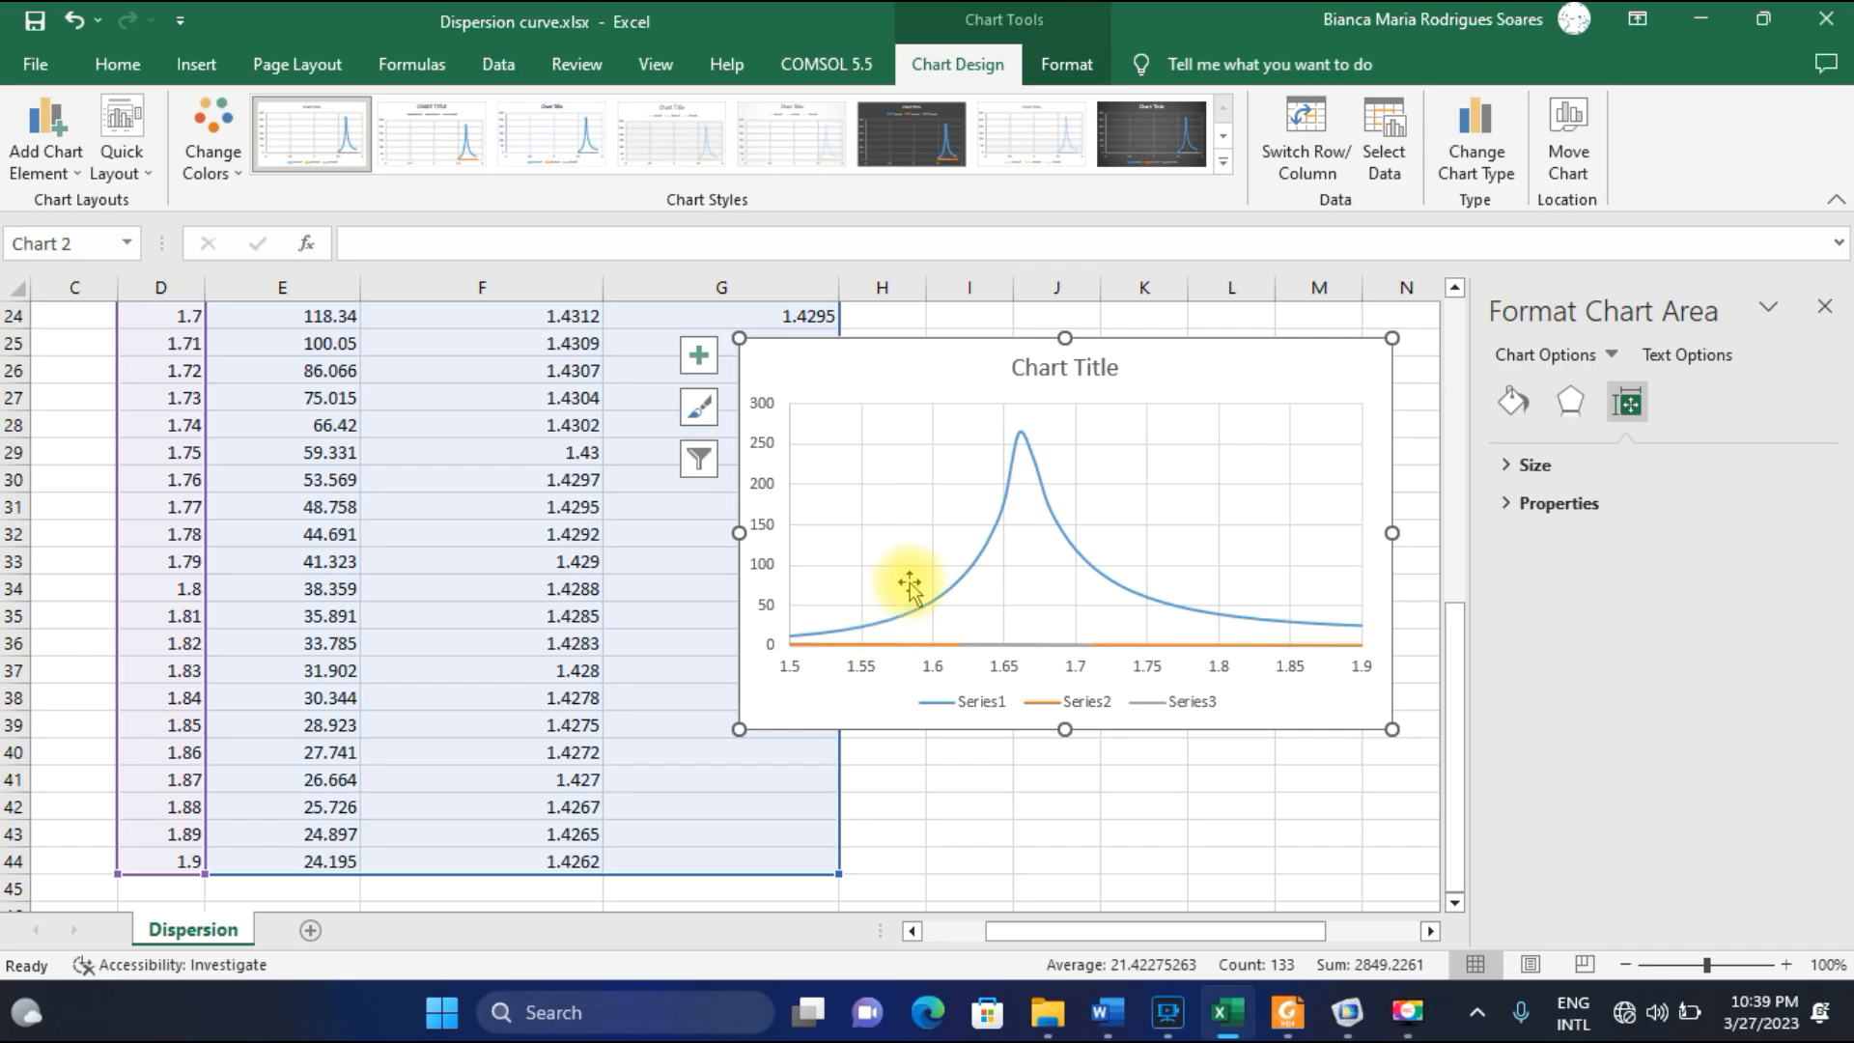
# Plot the core-mode series (column F) and the SPP-mode series (column G) on the secondary axis.
pyautogui.click(1143, 647)
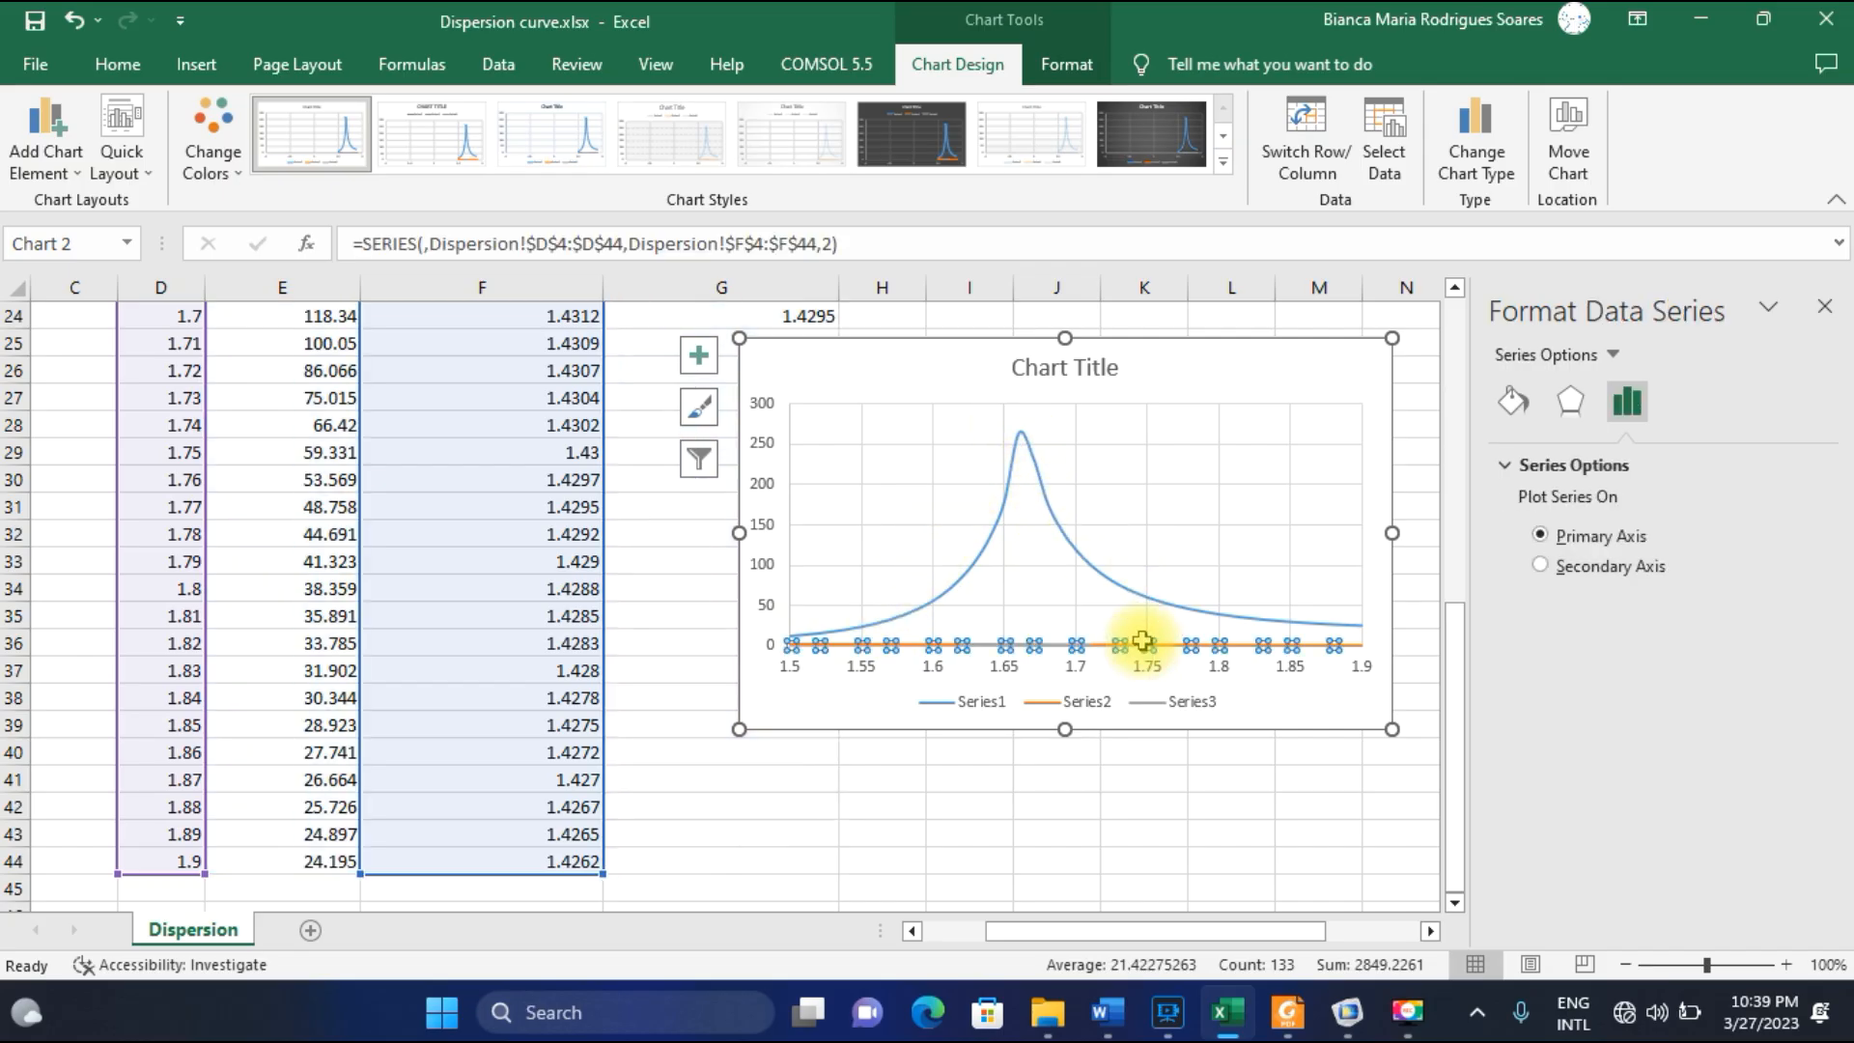
pyautogui.click(1540, 566)
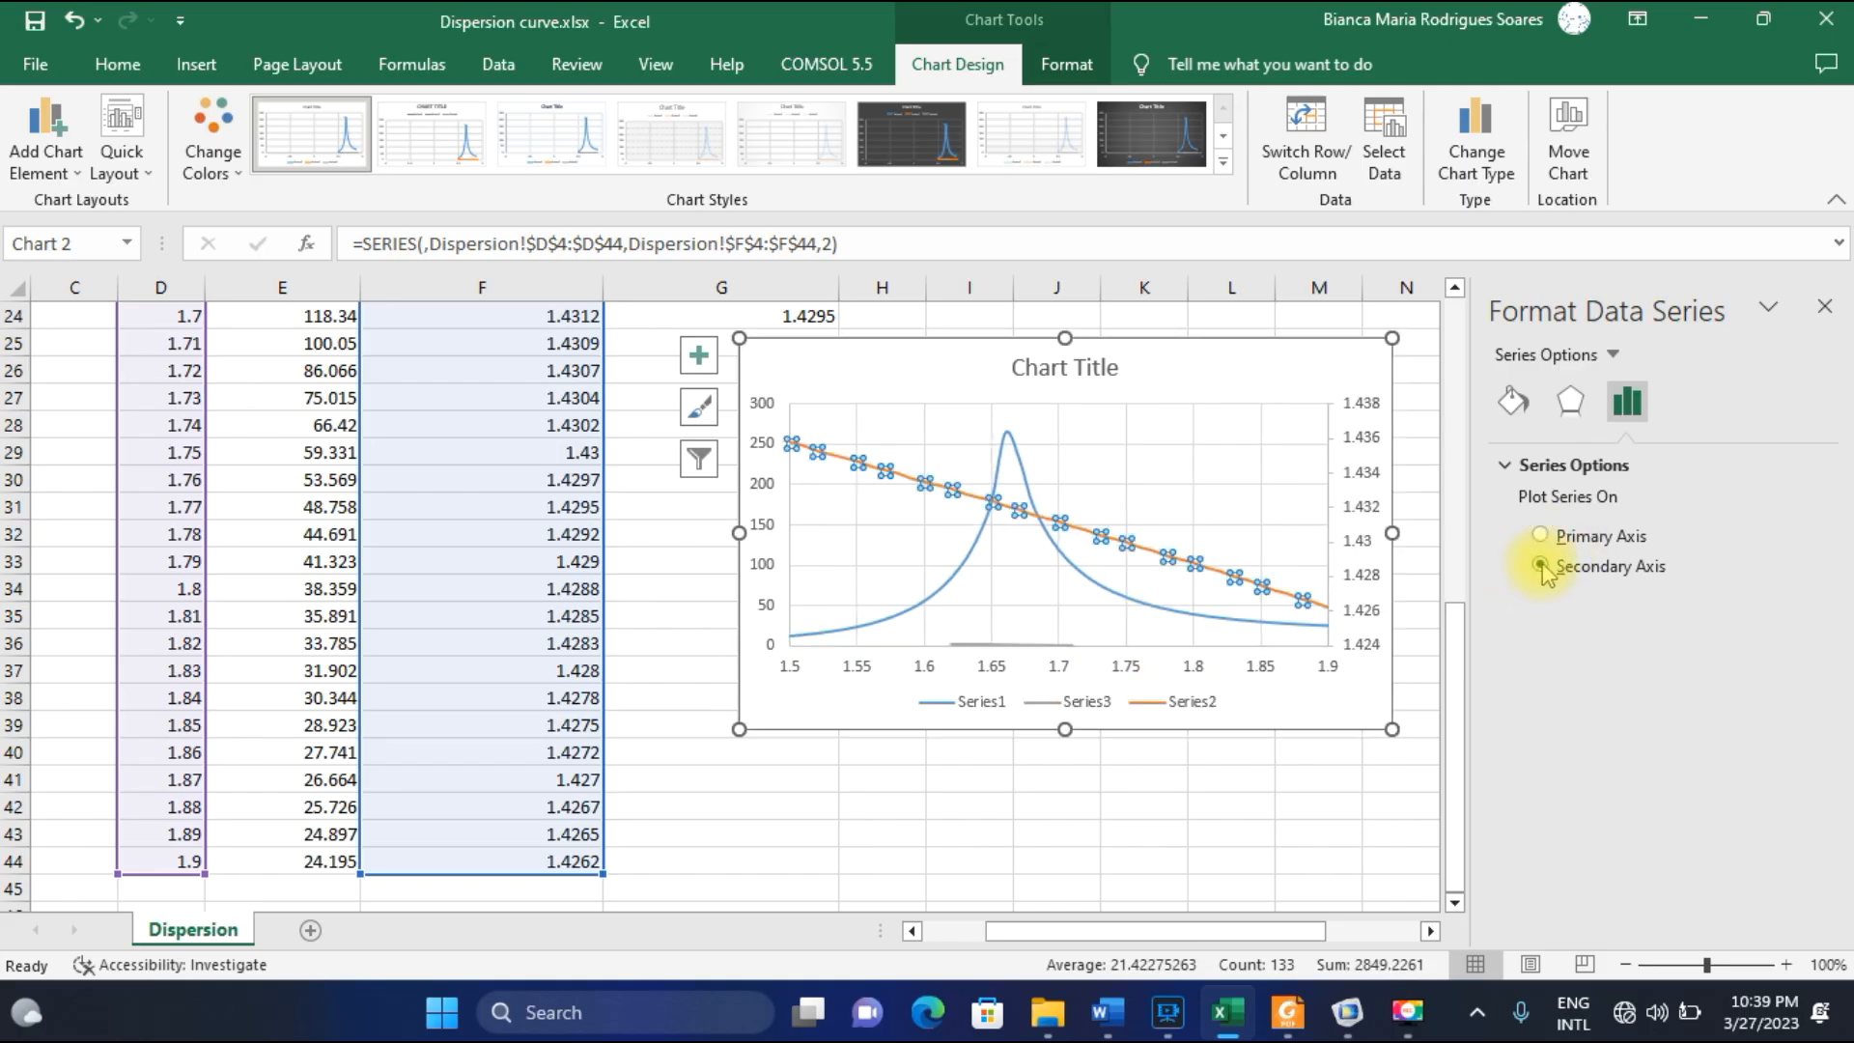
pyautogui.click(1050, 646)
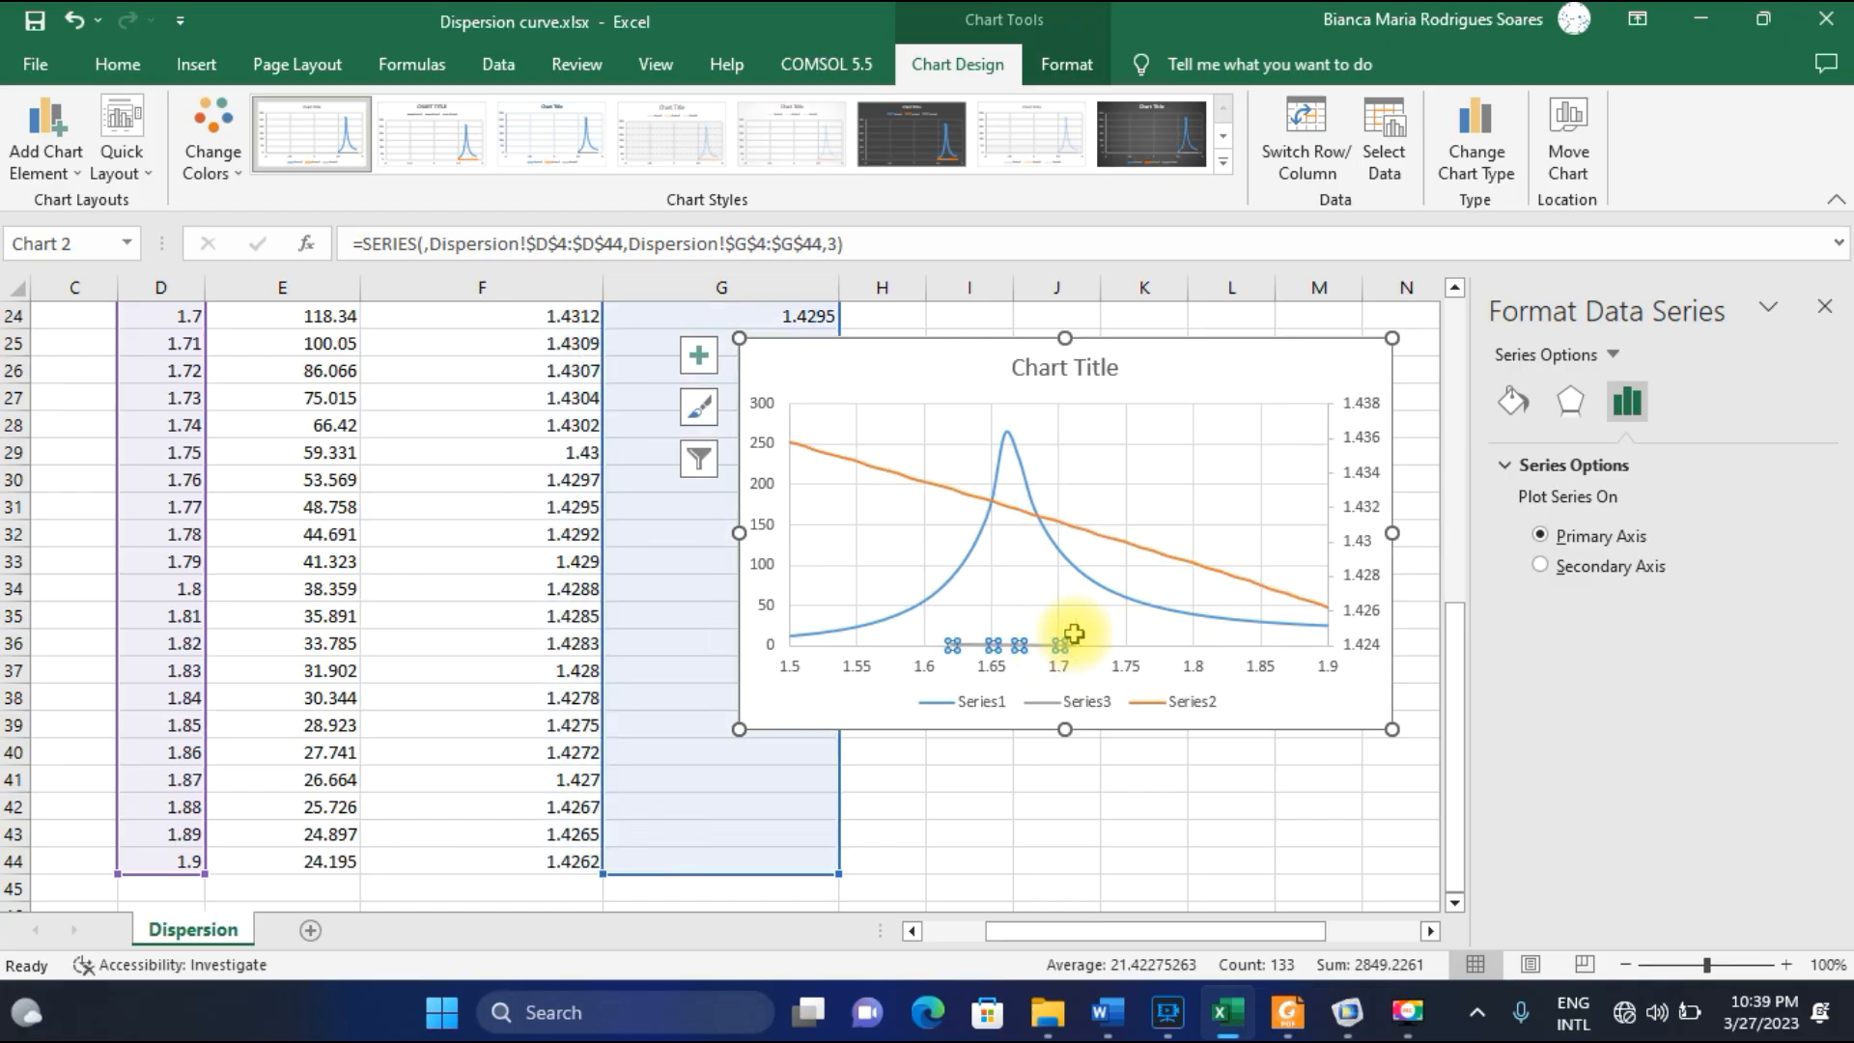
pyautogui.click(1540, 567)
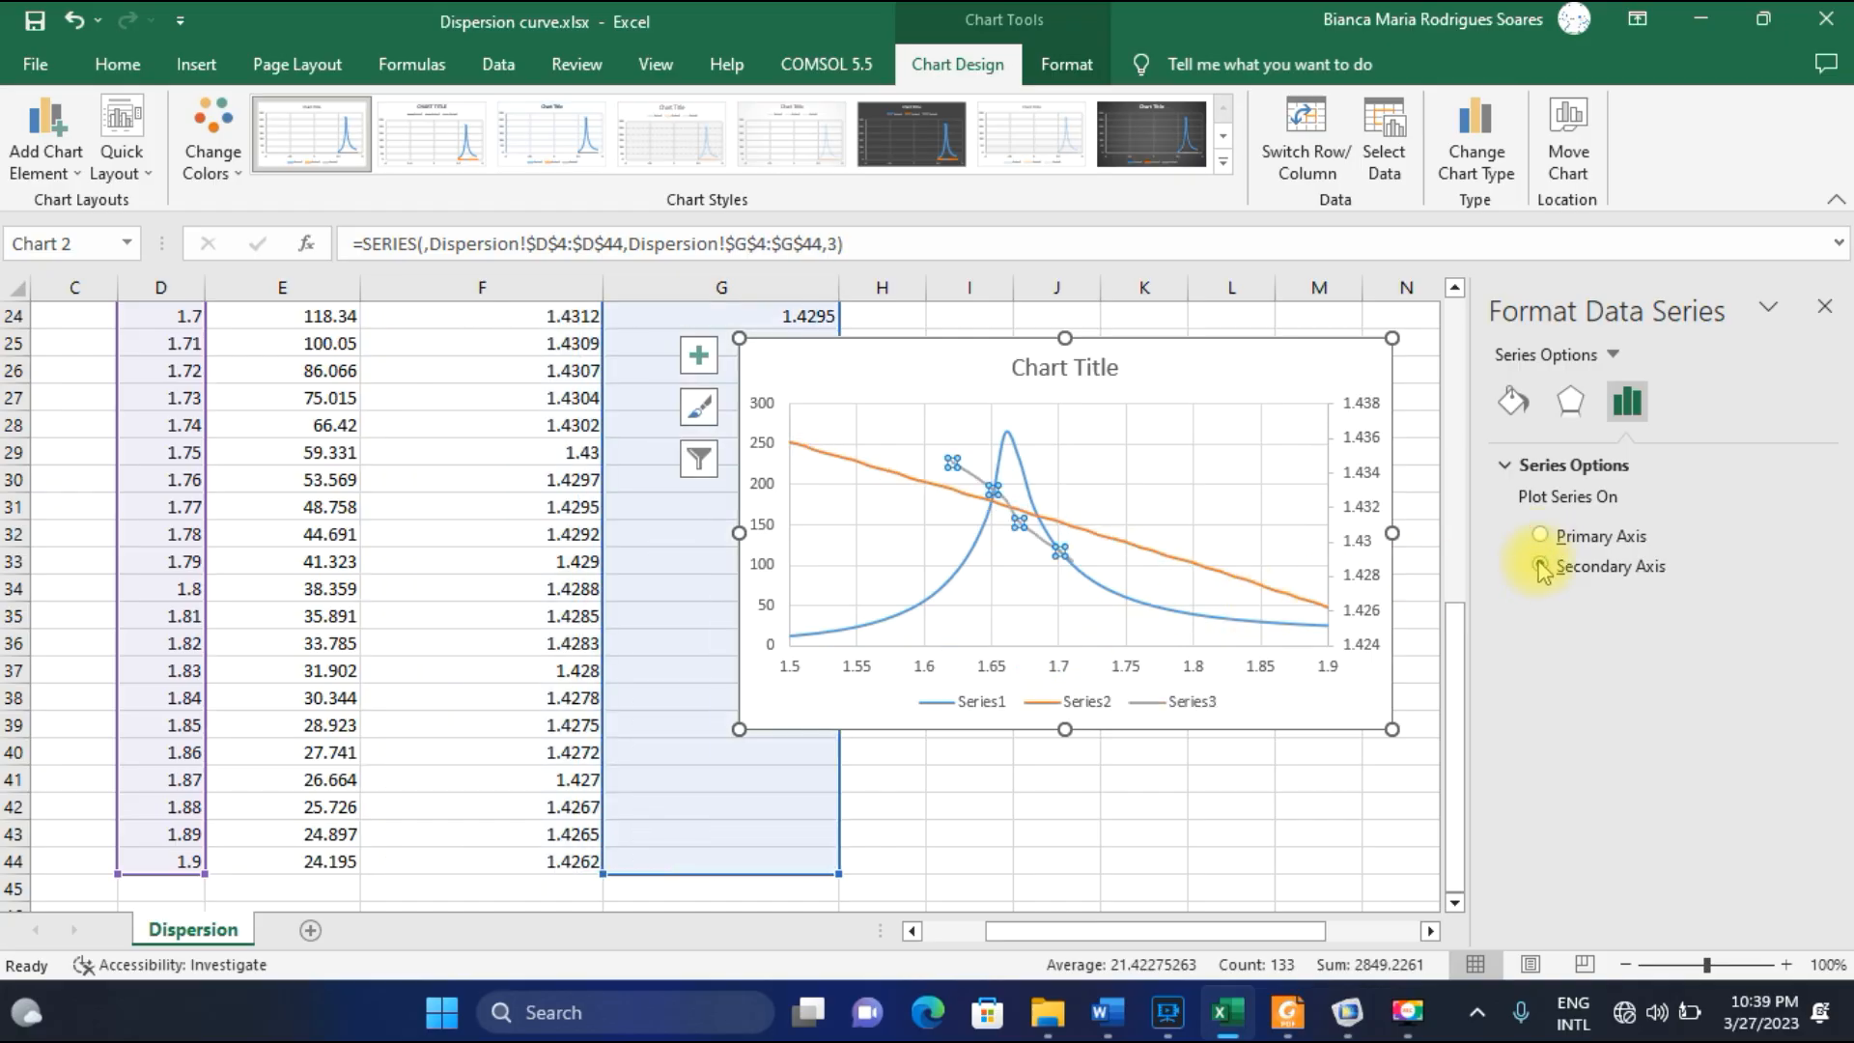
pyautogui.click(1356, 708)
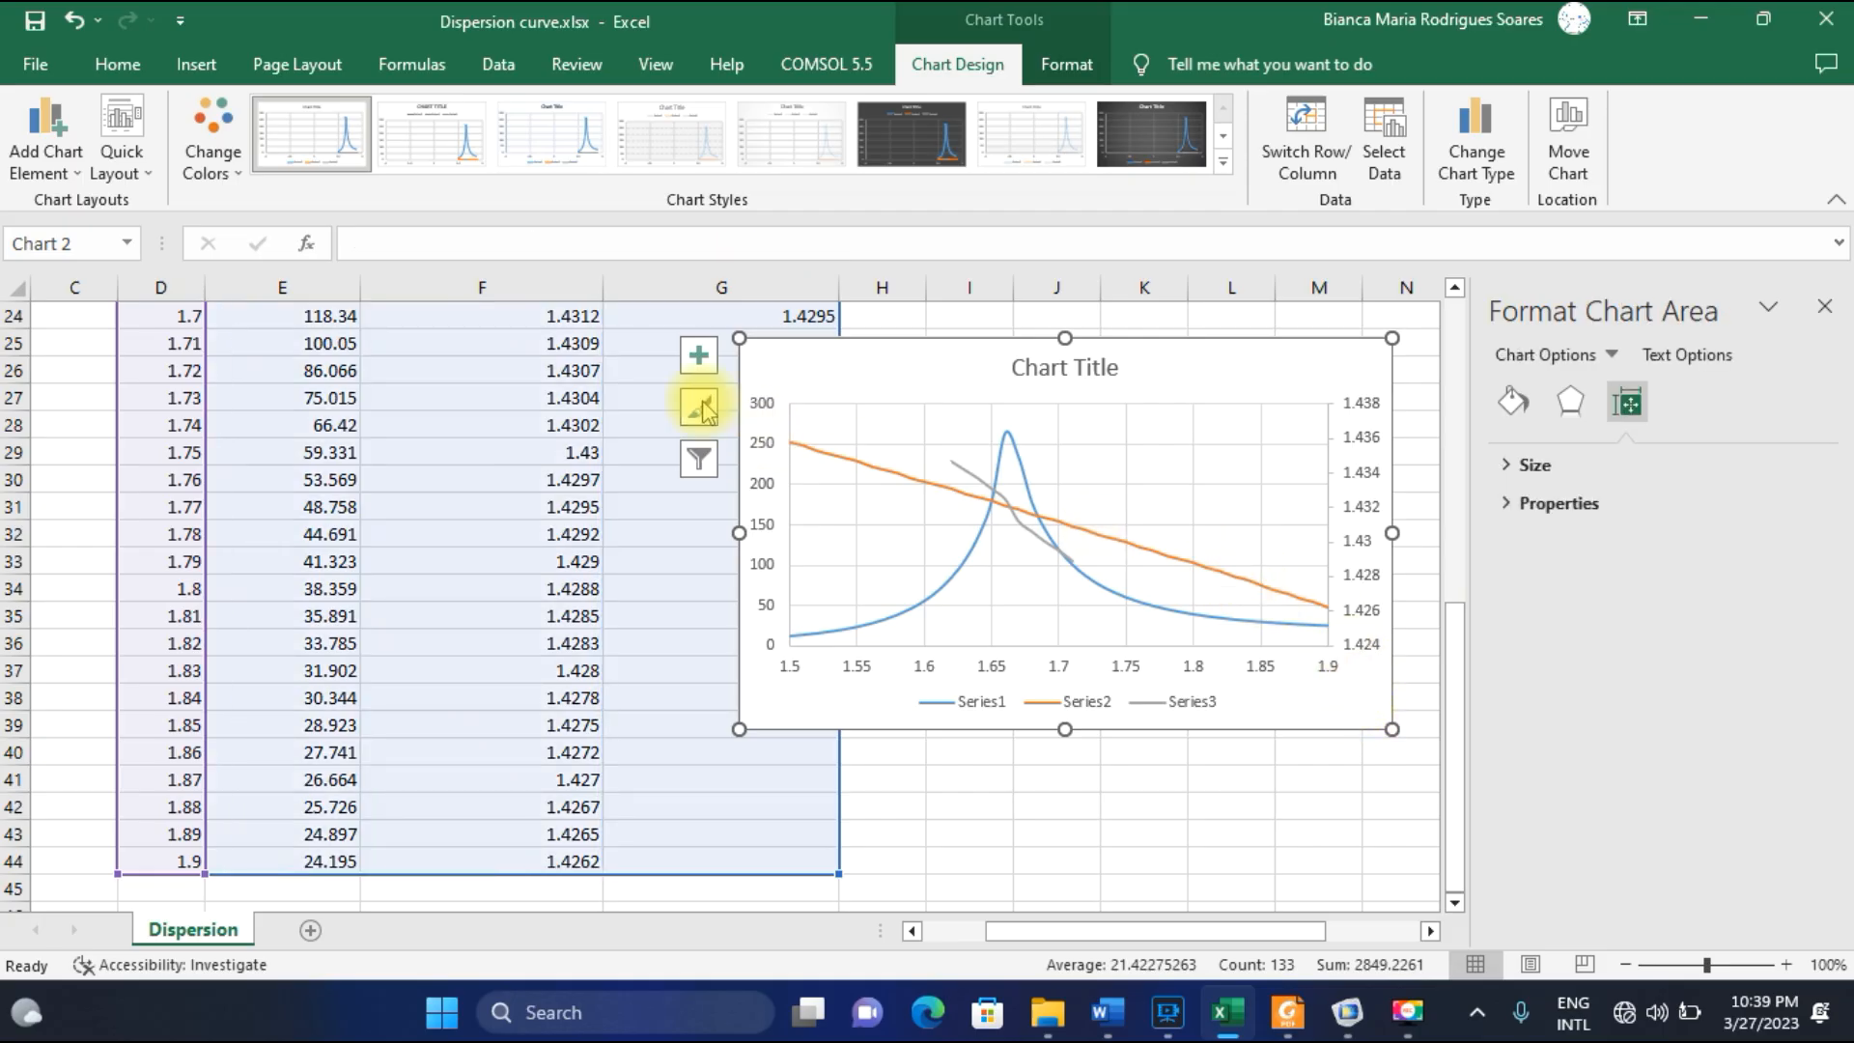
# Move the chart over the data columns, enlarge it, and inspect the points of the SPP-mode curve.
pyautogui.moveTo(778, 363); pyautogui.dragTo(488, 391)
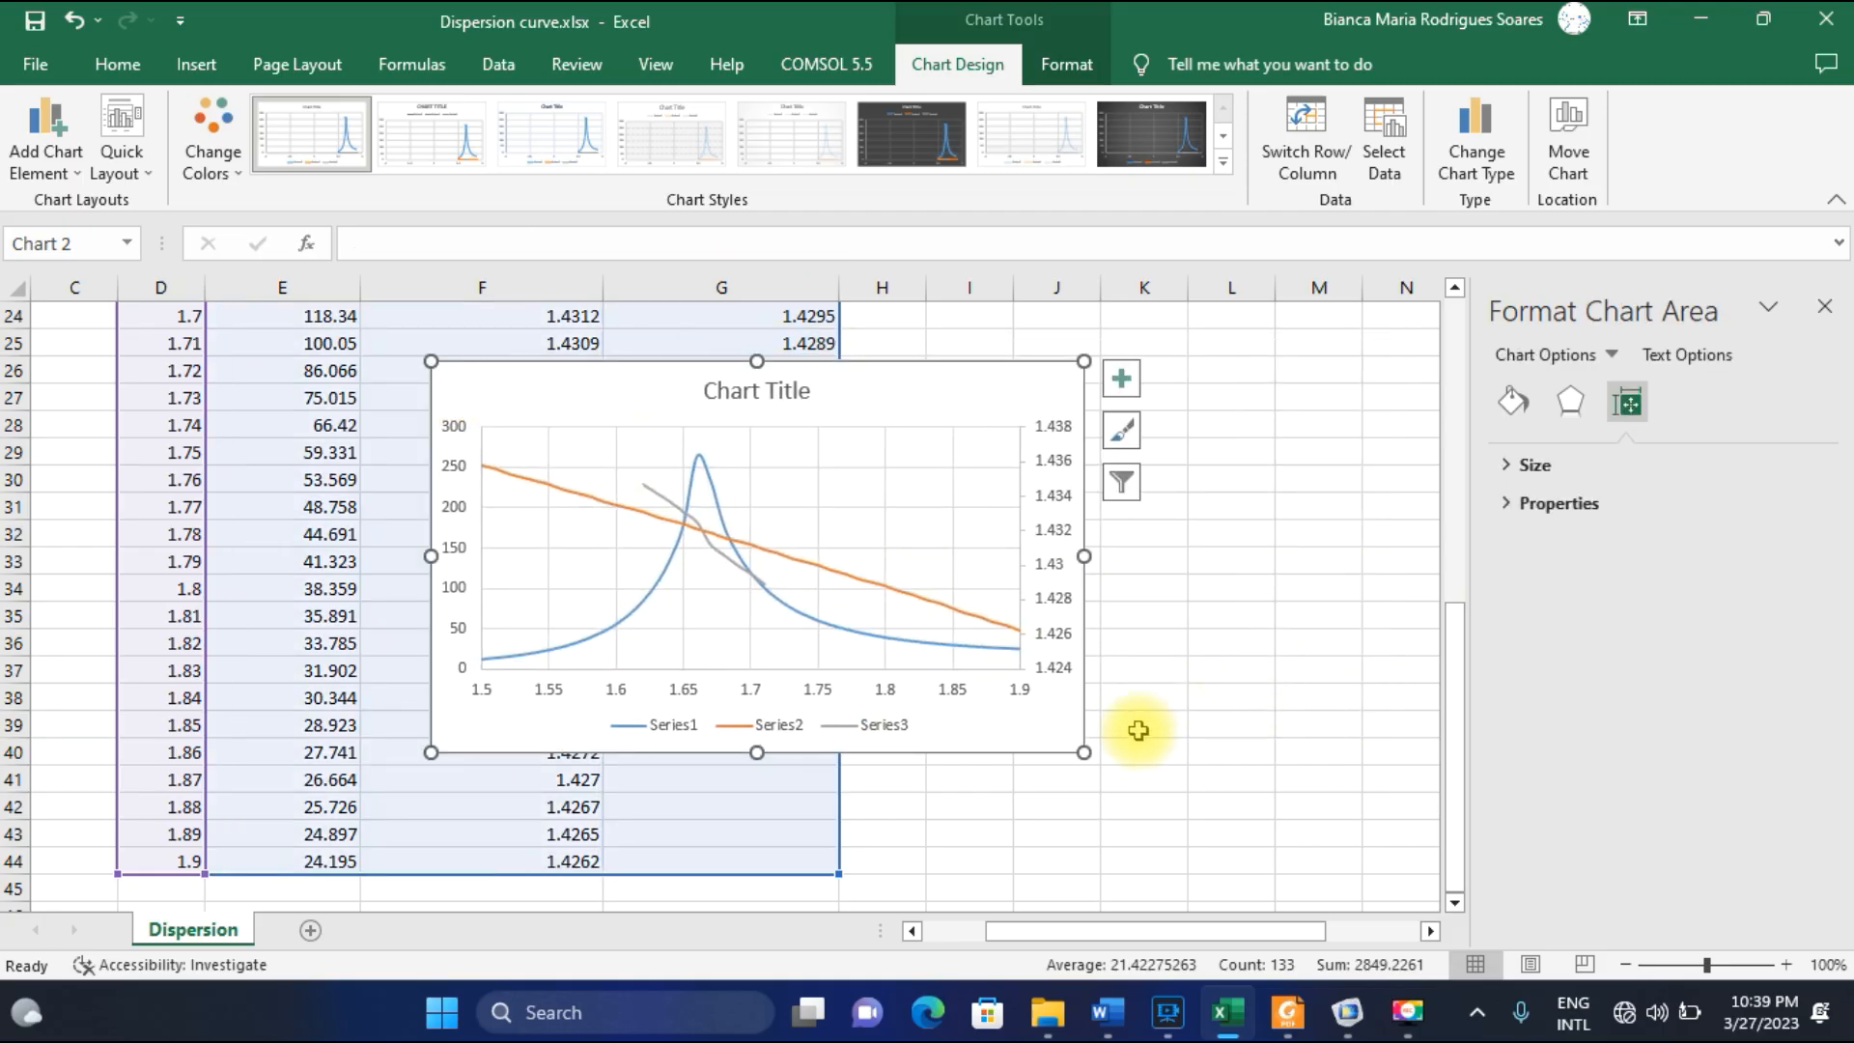
pyautogui.moveTo(1083, 752); pyautogui.dragTo(1209, 872)
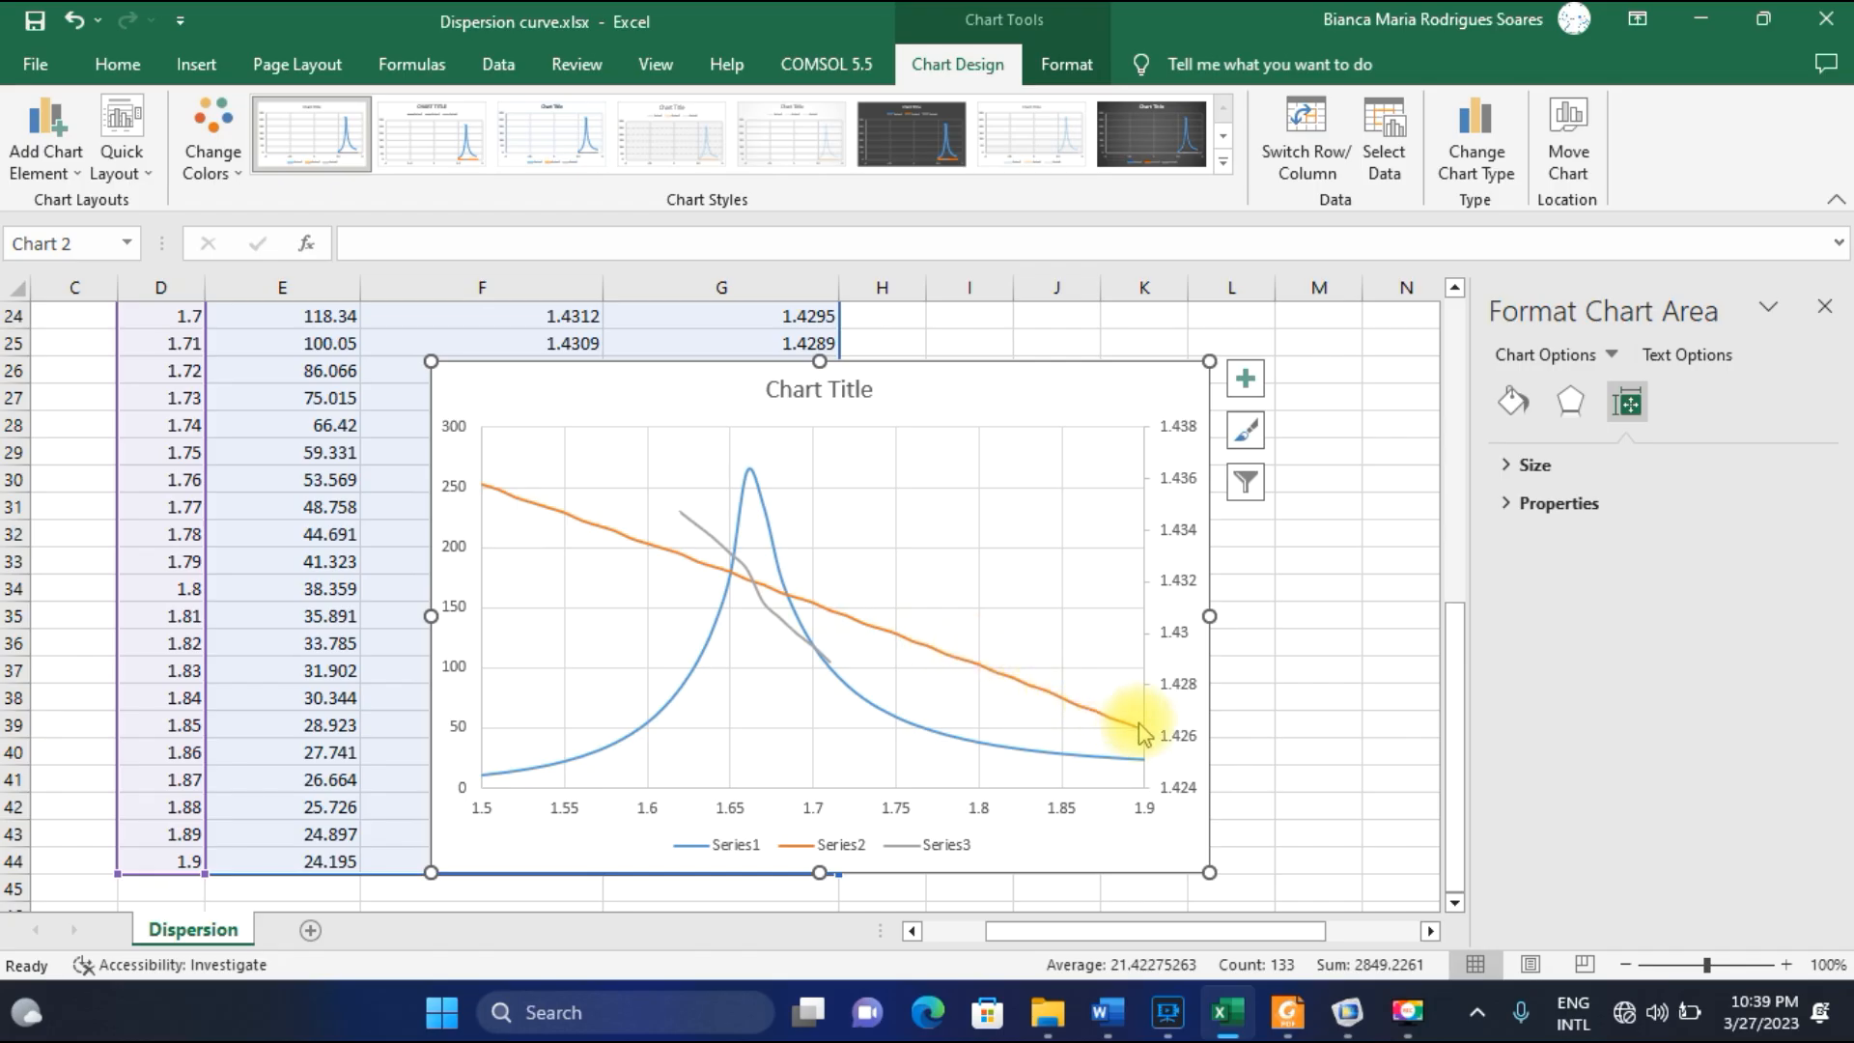
pyautogui.moveTo(691, 530)
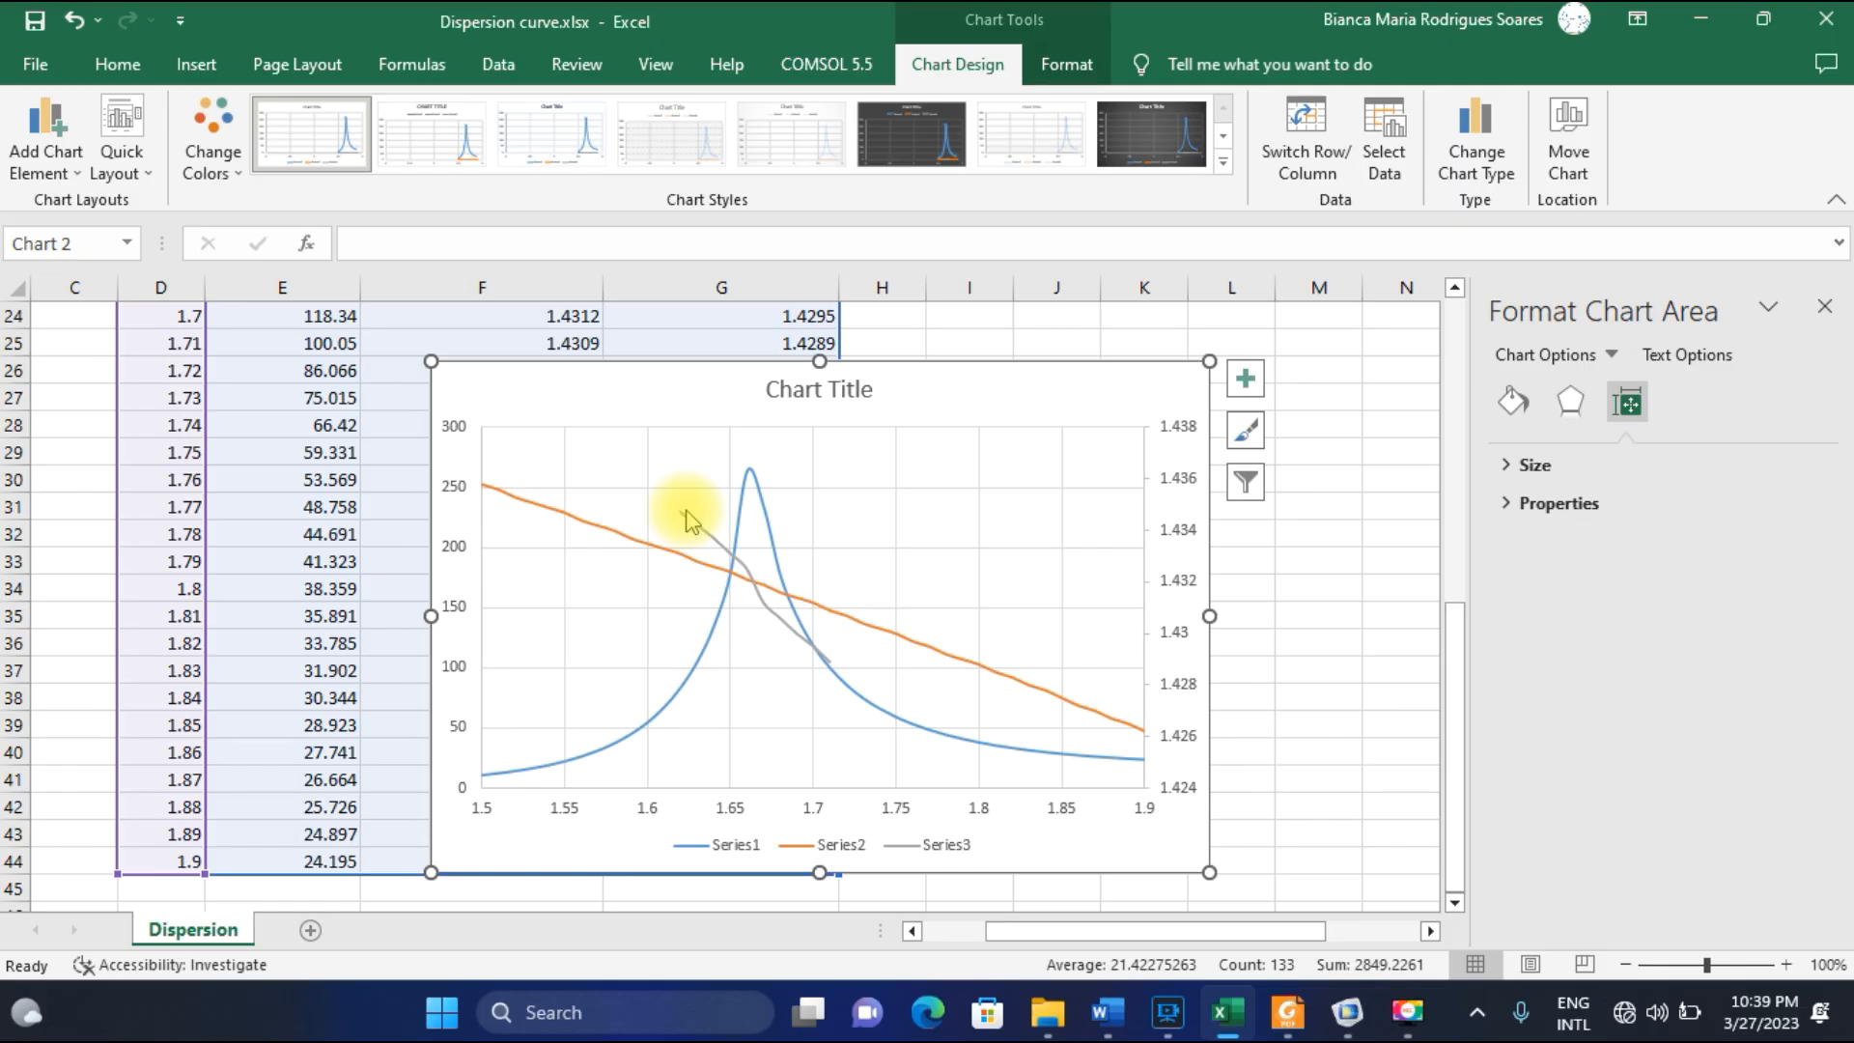
pyautogui.moveTo(807, 641)
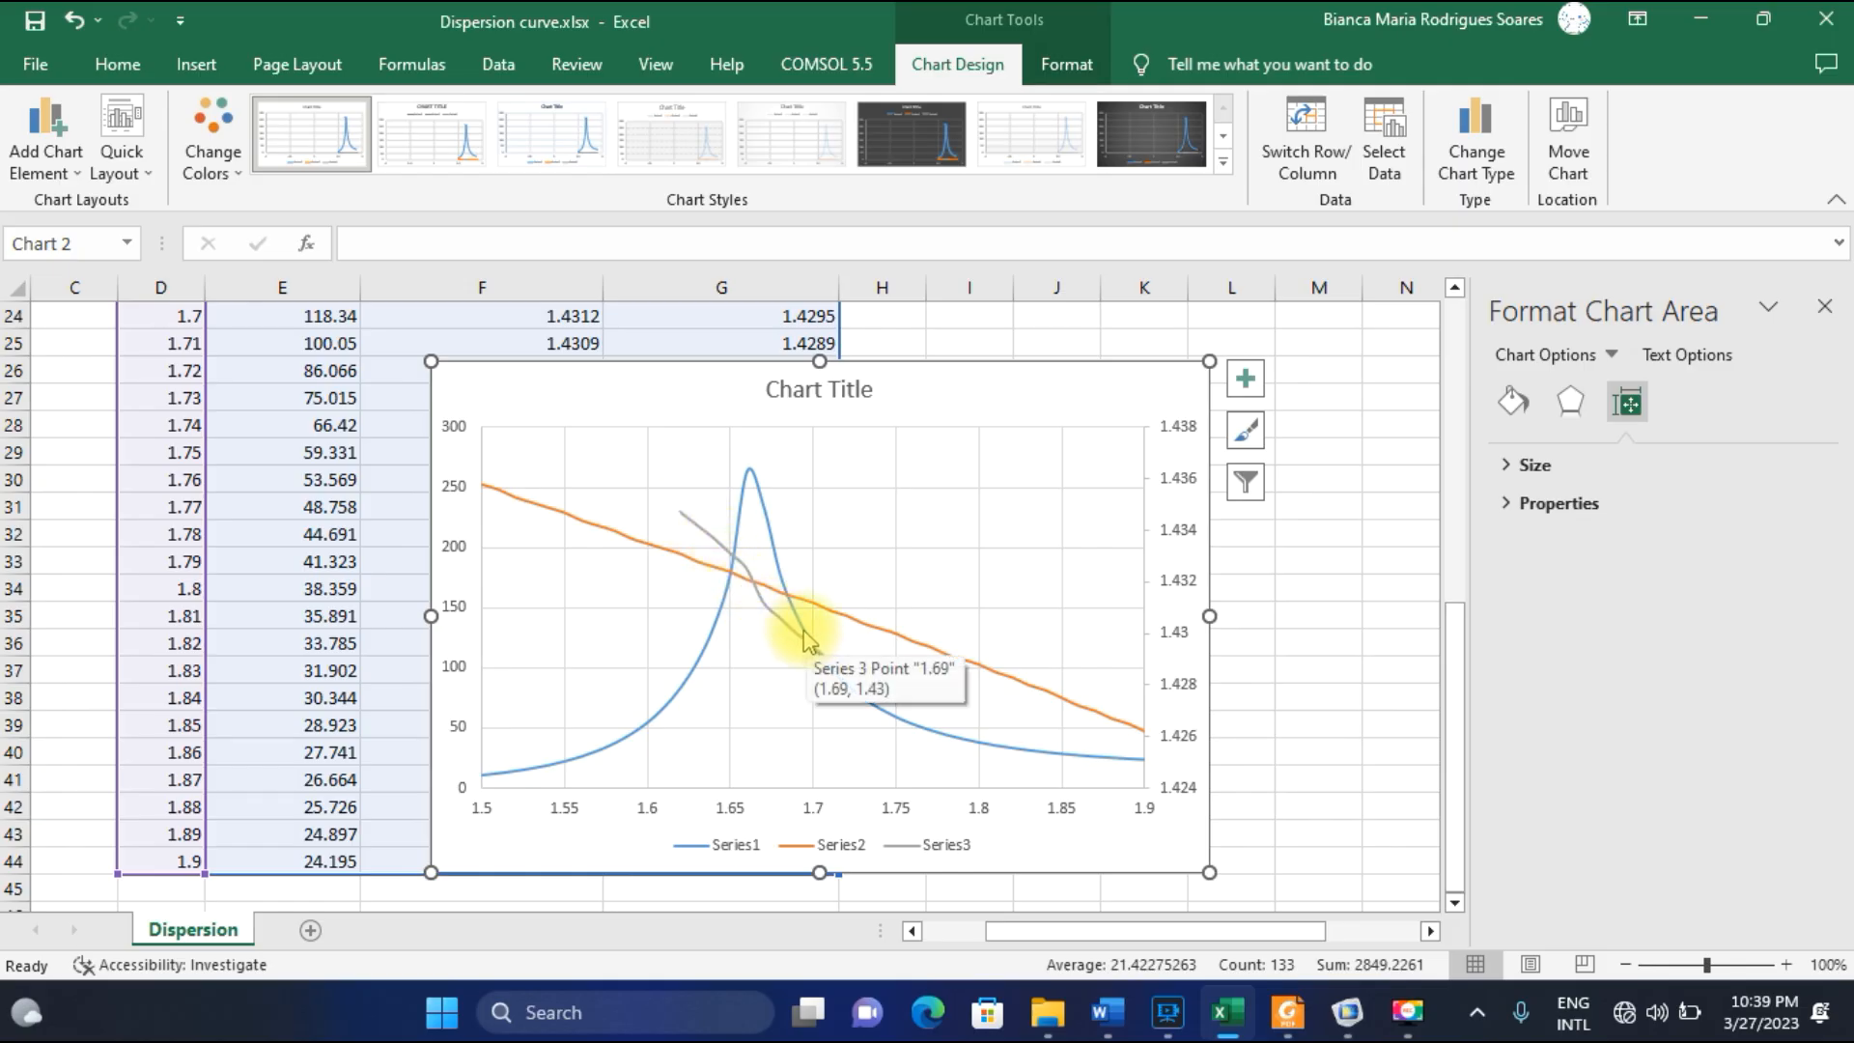
pyautogui.moveTo(753, 599)
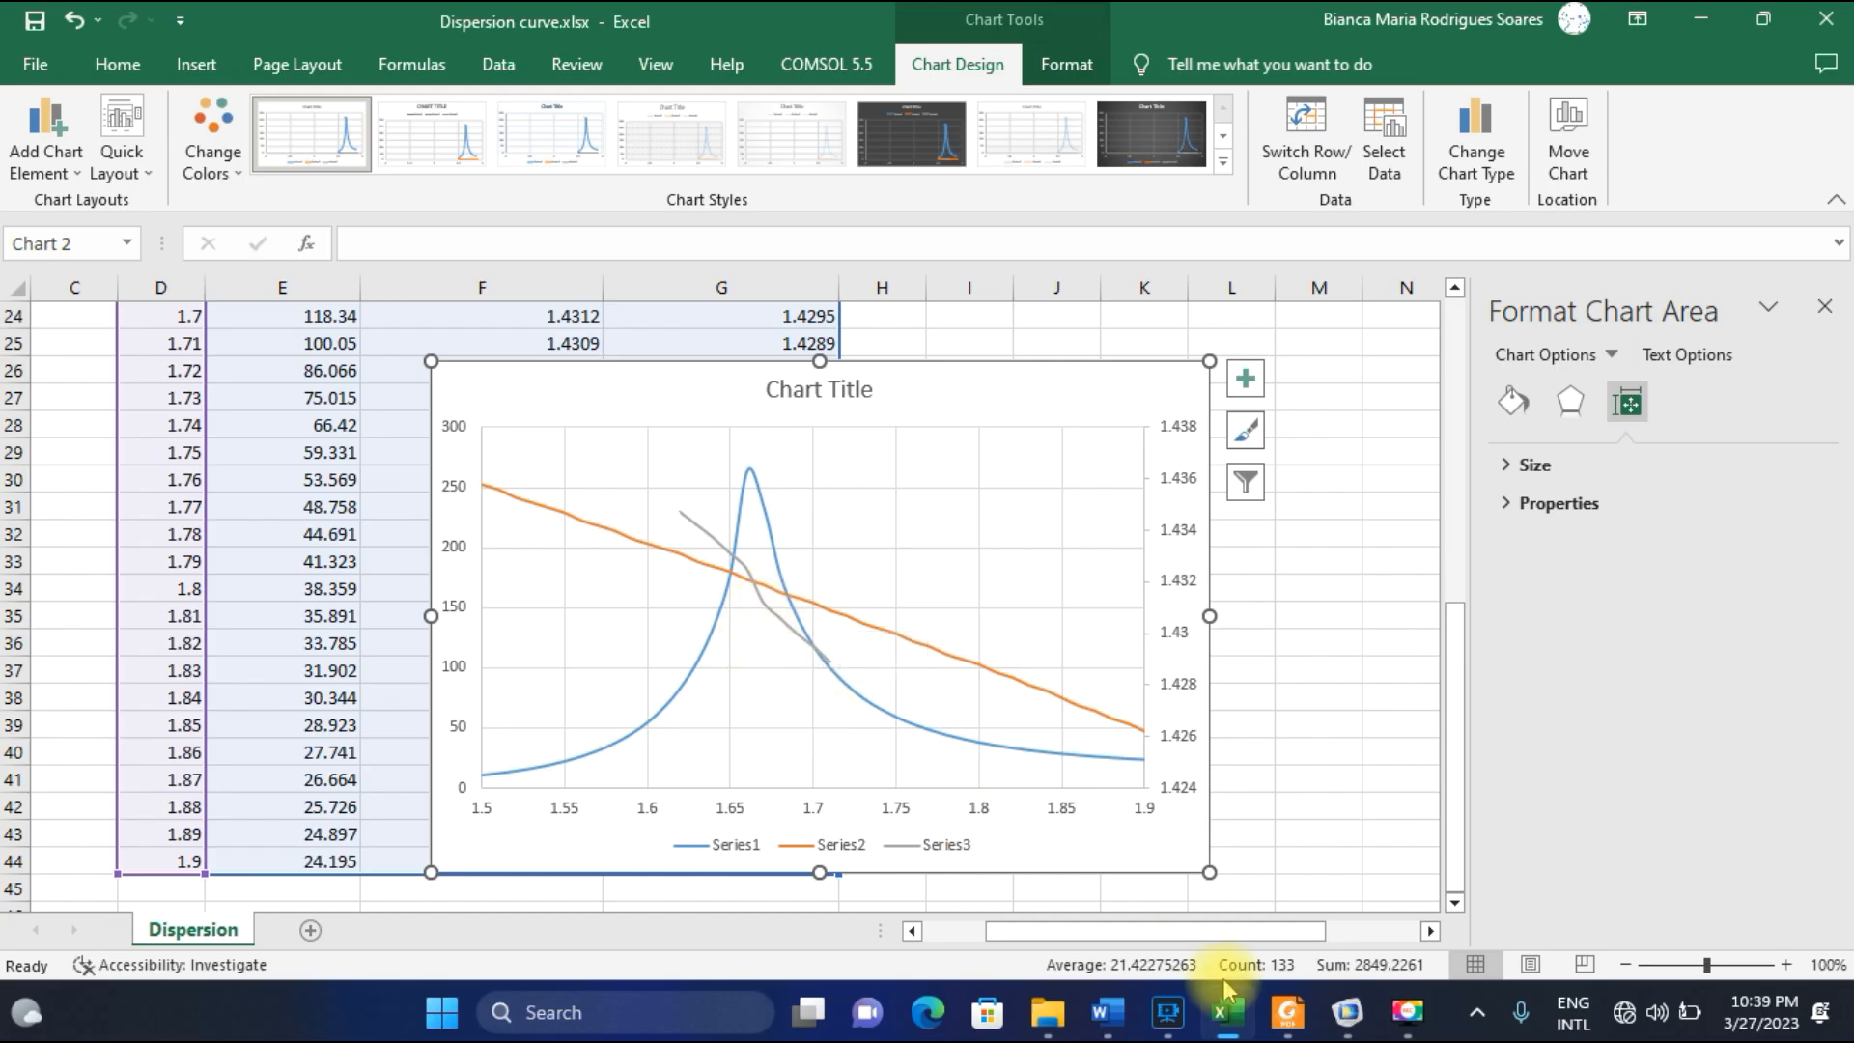
pyautogui.moveTo(1279, 1023)
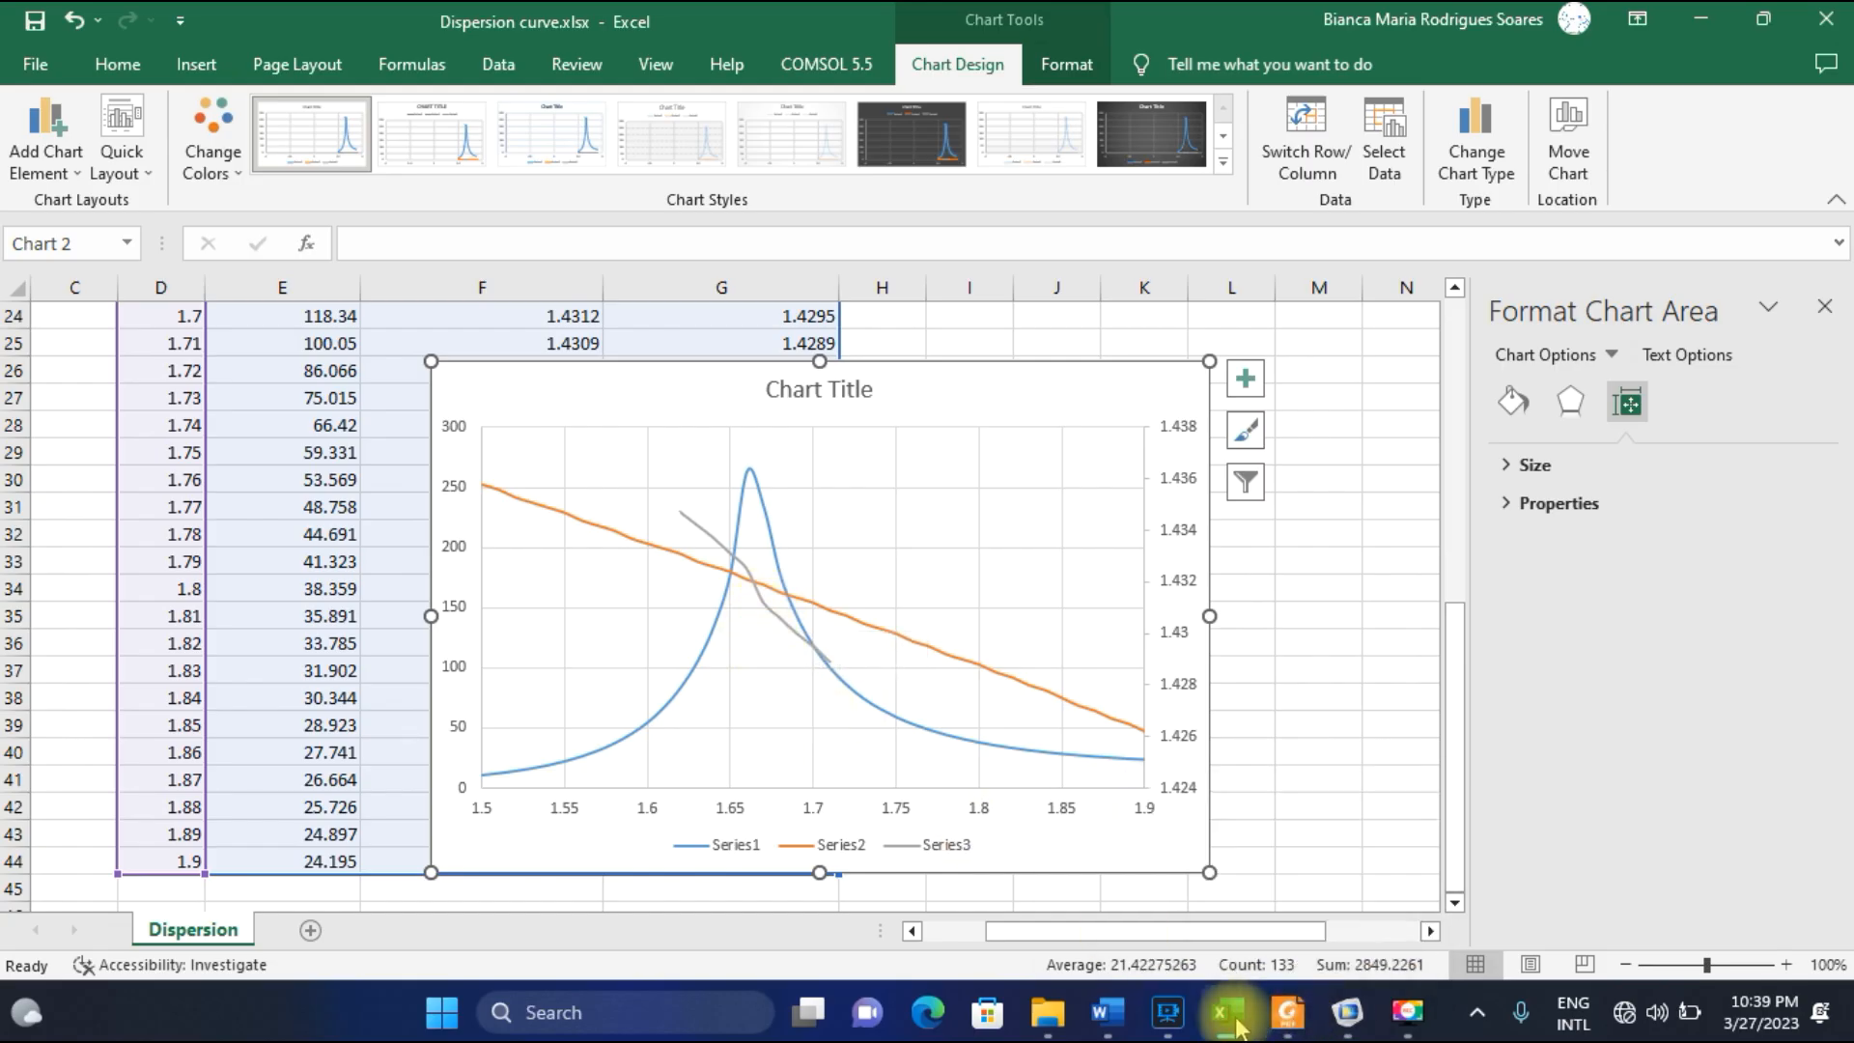
# Compare the core-mode and SPP-mode indices in F20 and G20 at wavelength 1.66, moving the chart aside and back.
pyautogui.moveTo(1007, 396); pyautogui.dragTo(1171, 606)
pyautogui.scroll(3, 830, 396)
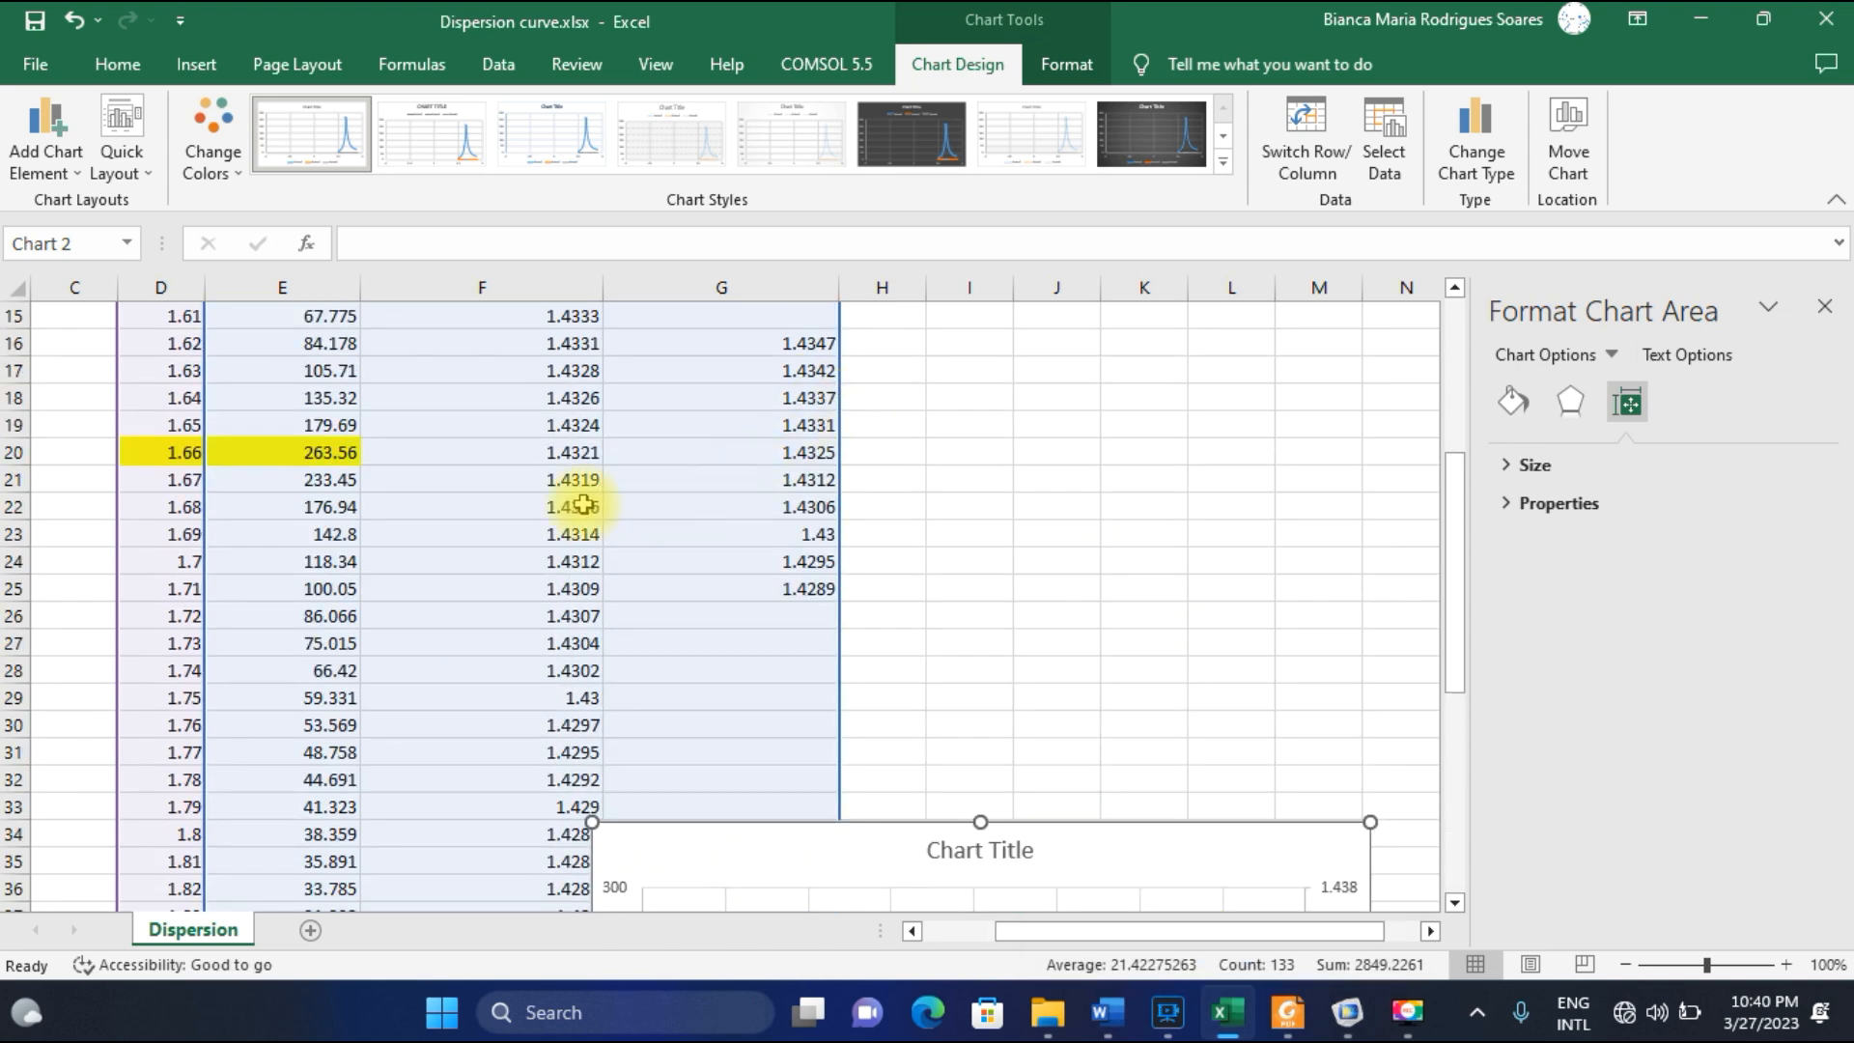
pyautogui.click(580, 451)
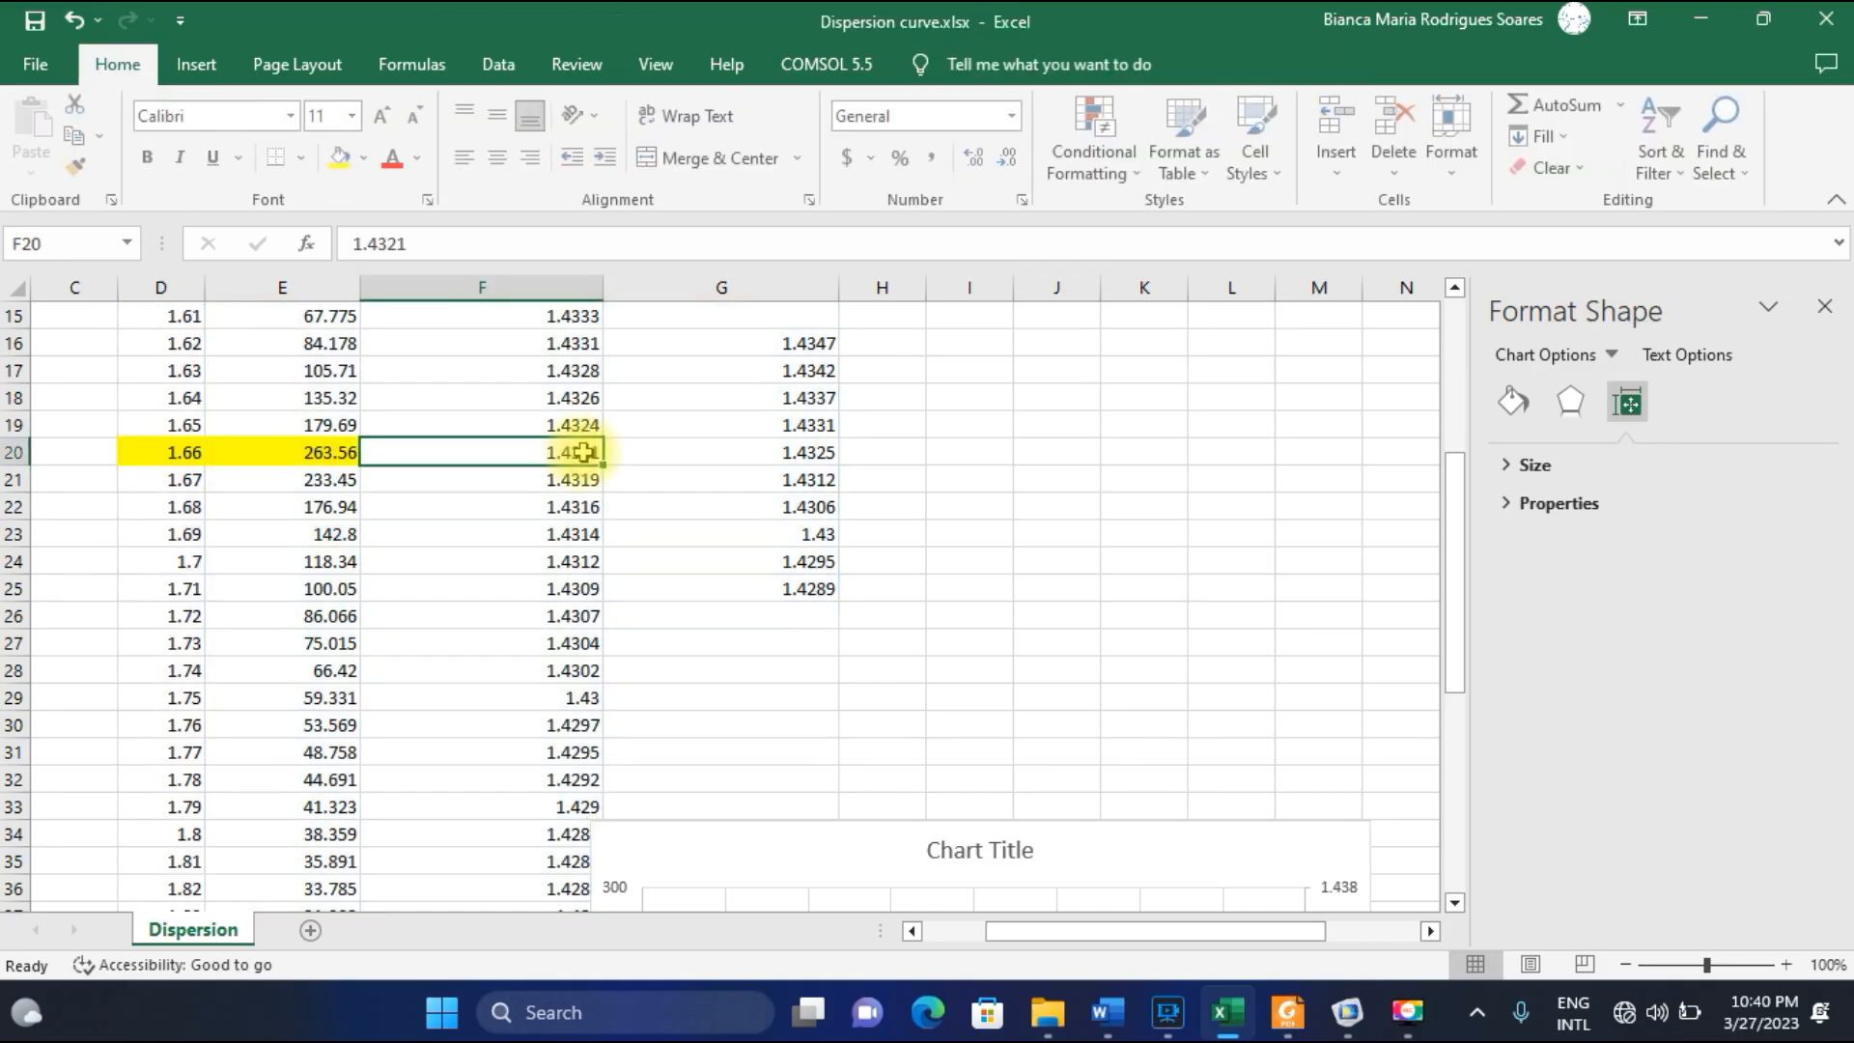
pyautogui.click(795, 451)
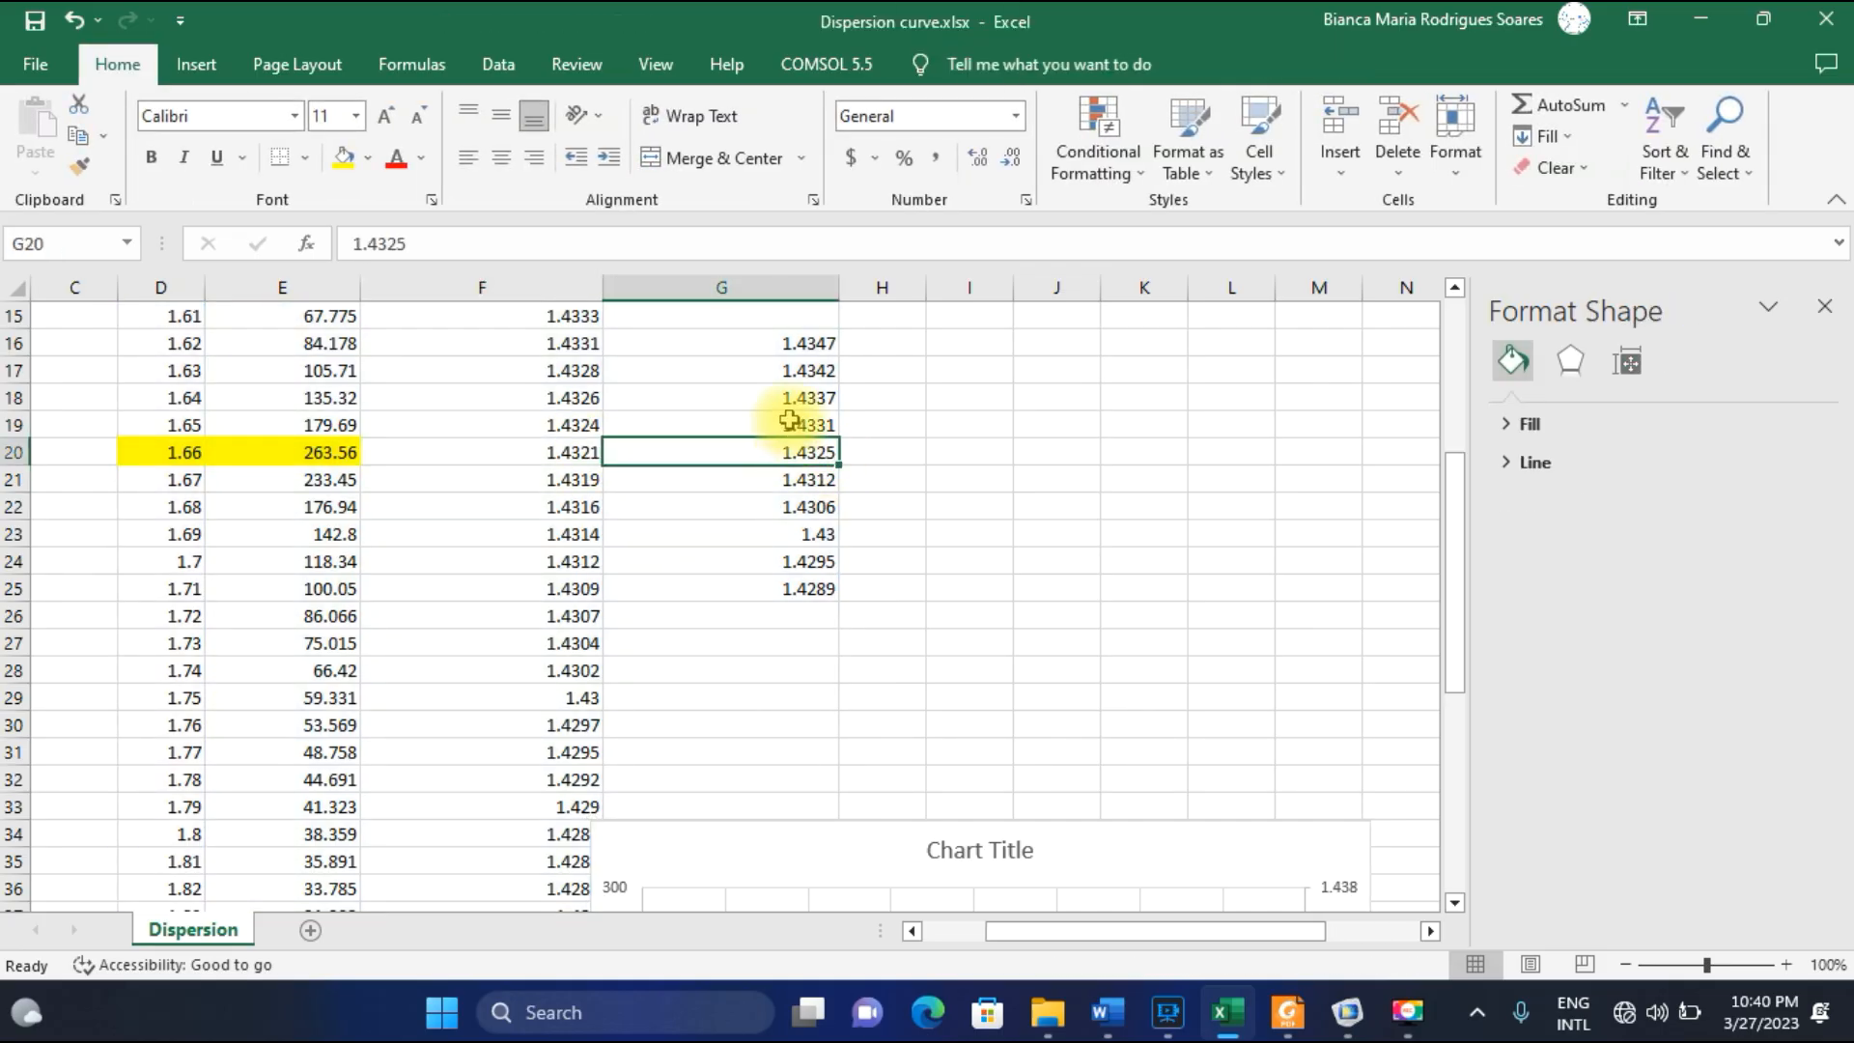
pyautogui.scroll(-3, 959, 686)
pyautogui.moveTo(1071, 584); pyautogui.dragTo(1001, 368)
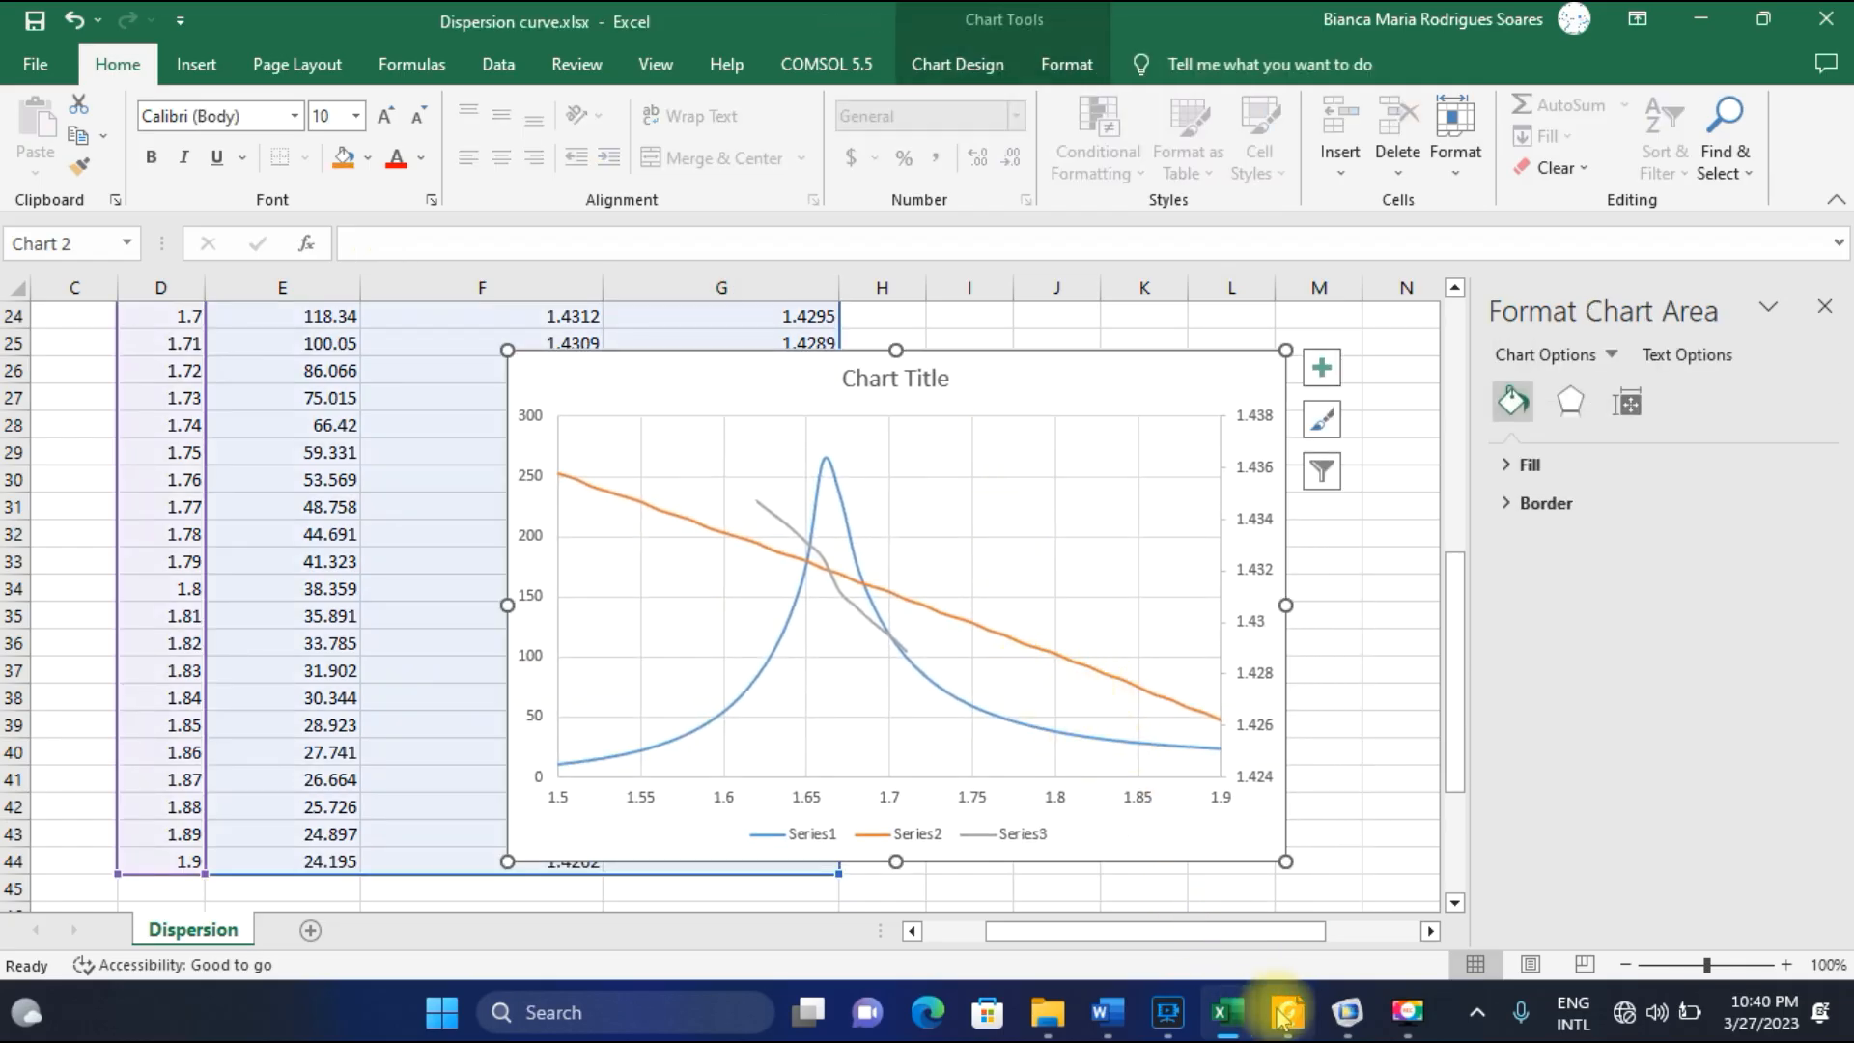
# View Fig. 2(d) and the field distributions in Fig. 2(a) to (c) of the paper in Foxit Reader.
pyautogui.click(1284, 1010)
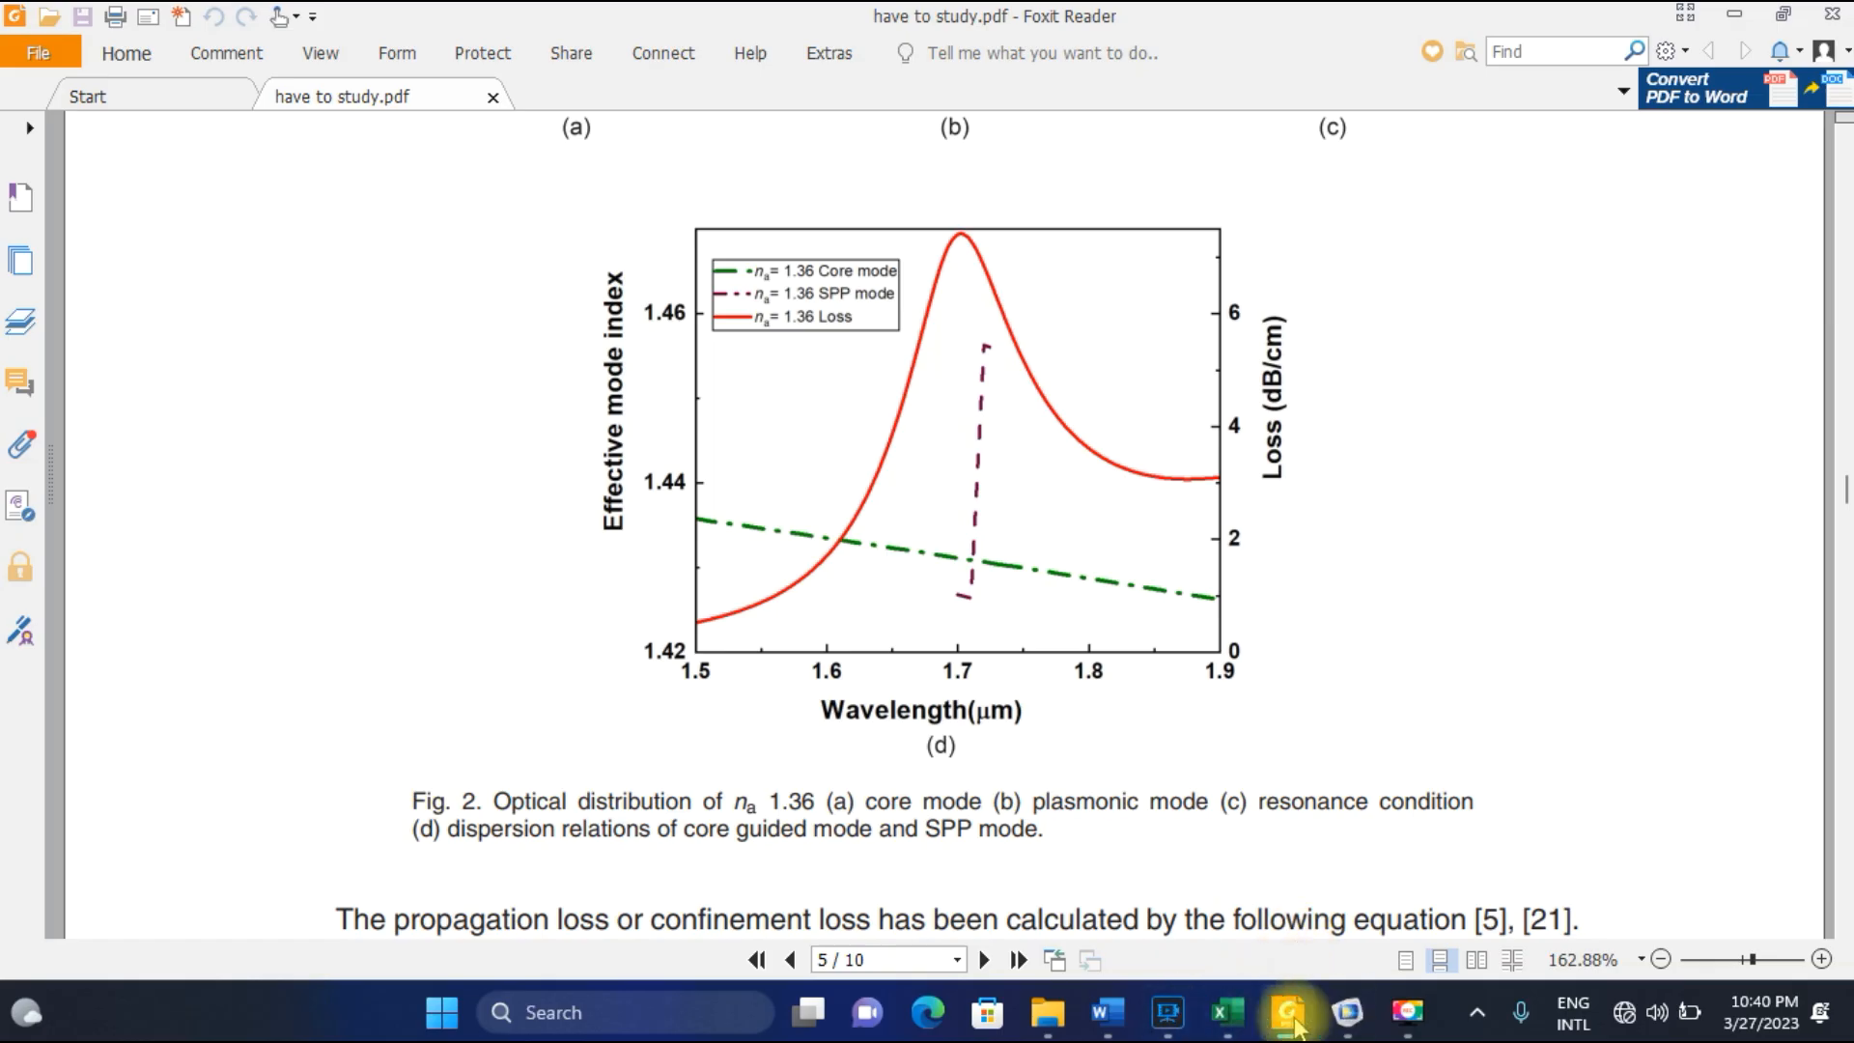
pyautogui.moveTo(1295, 1026)
pyautogui.scroll(5, 821, 695)
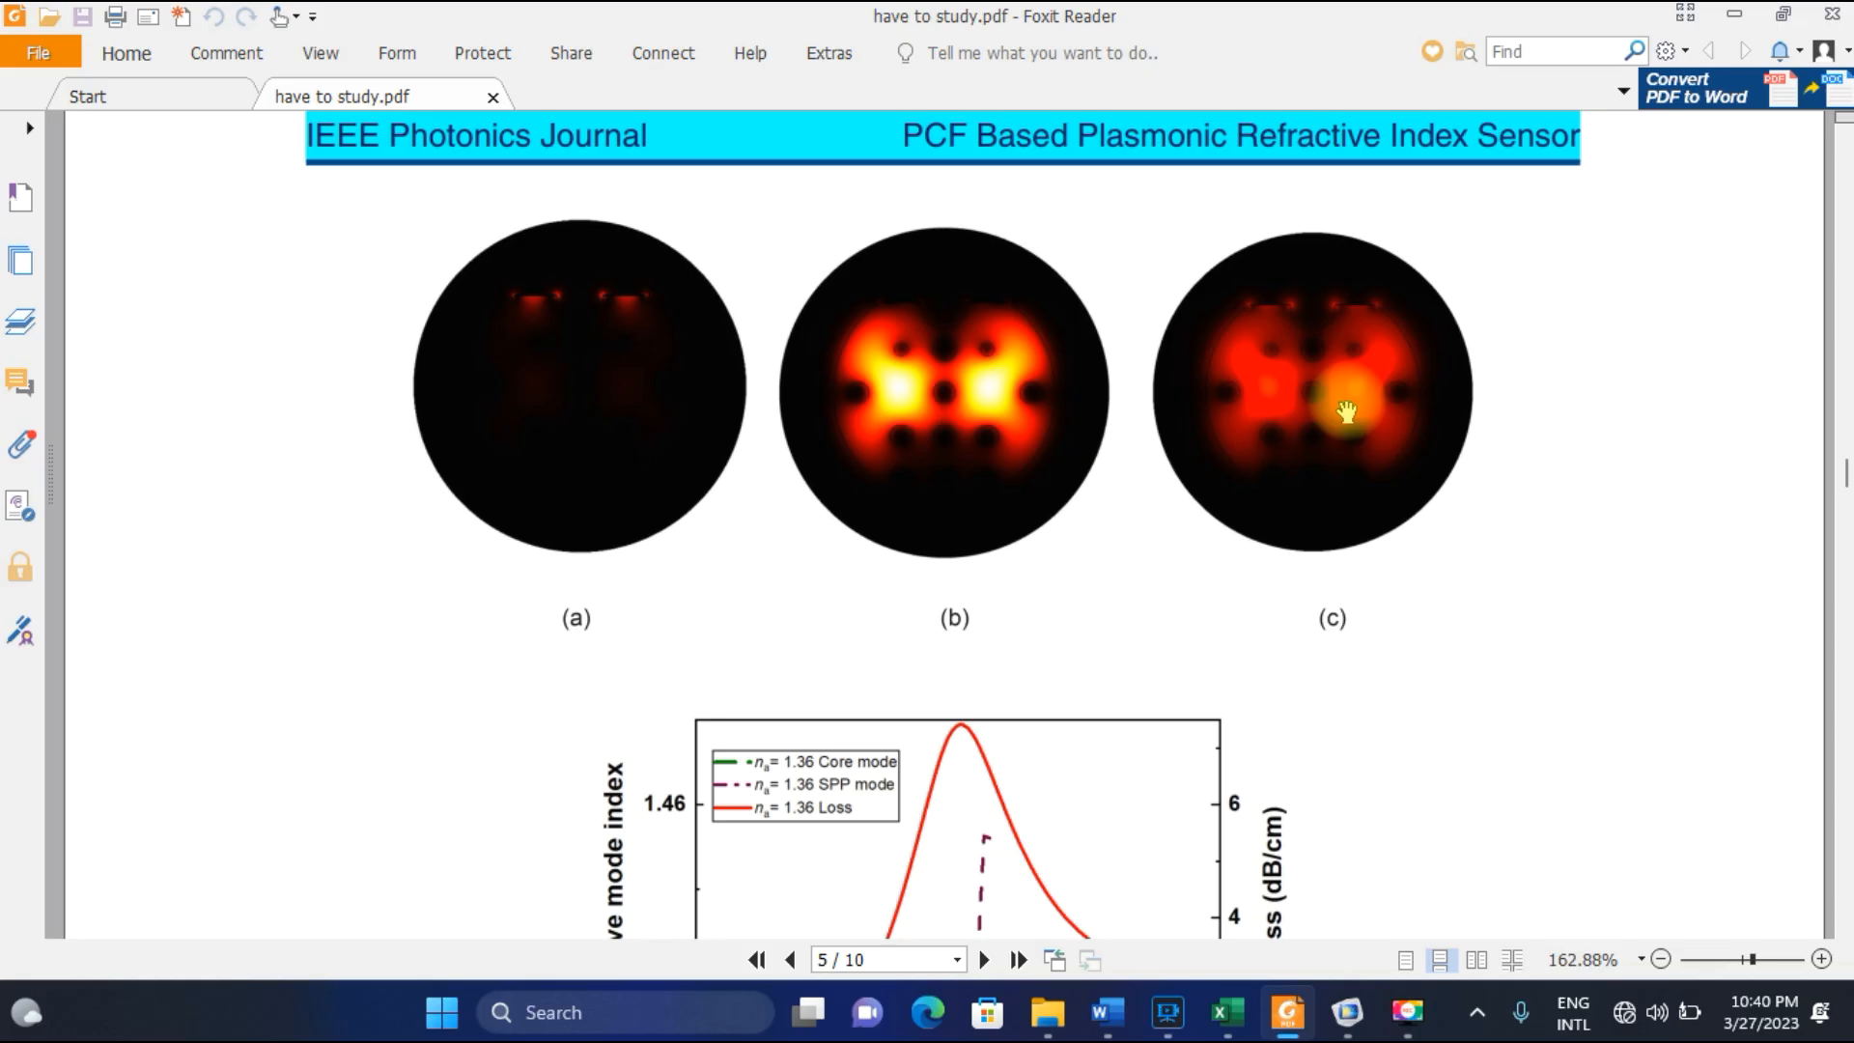
# Switch to COMSOL and examine the field distribution and arrows of the Electric Field (ewfd) plot for parameter value 1.58E-6.
pyautogui.click(1348, 1013)
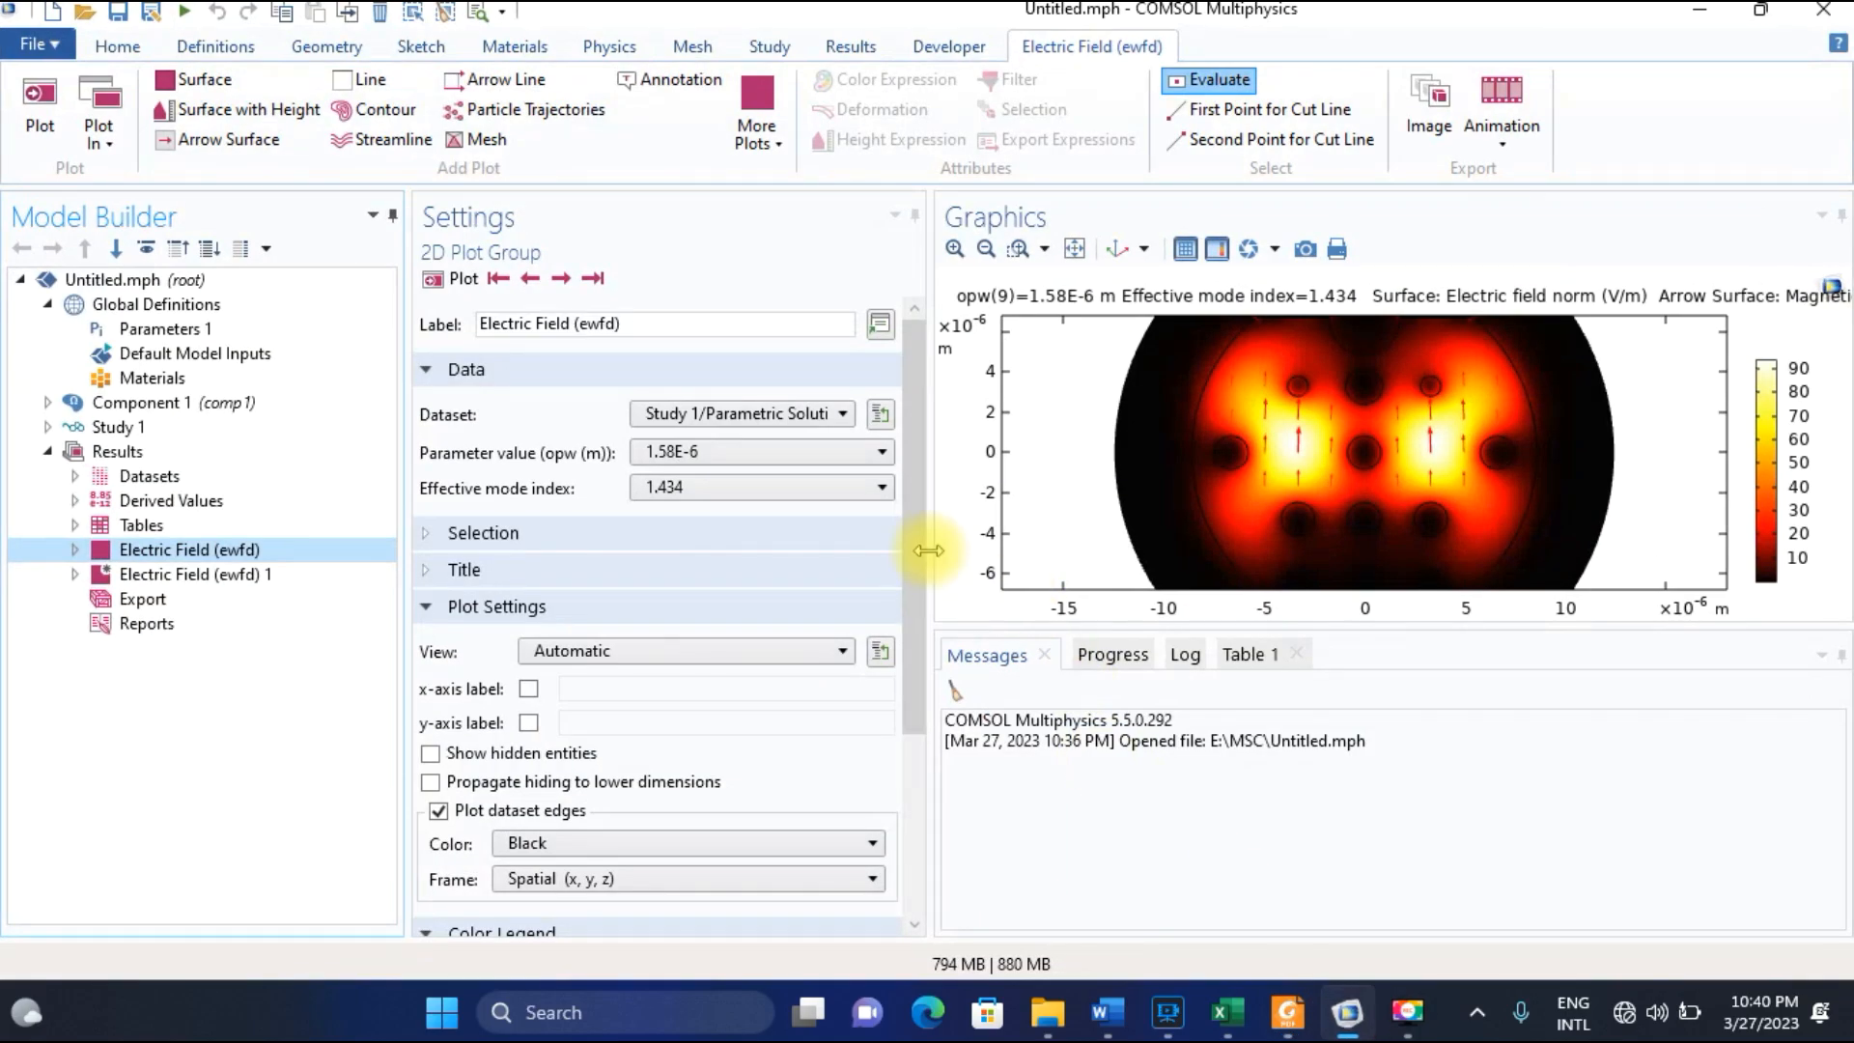
pyautogui.click(1079, 249)
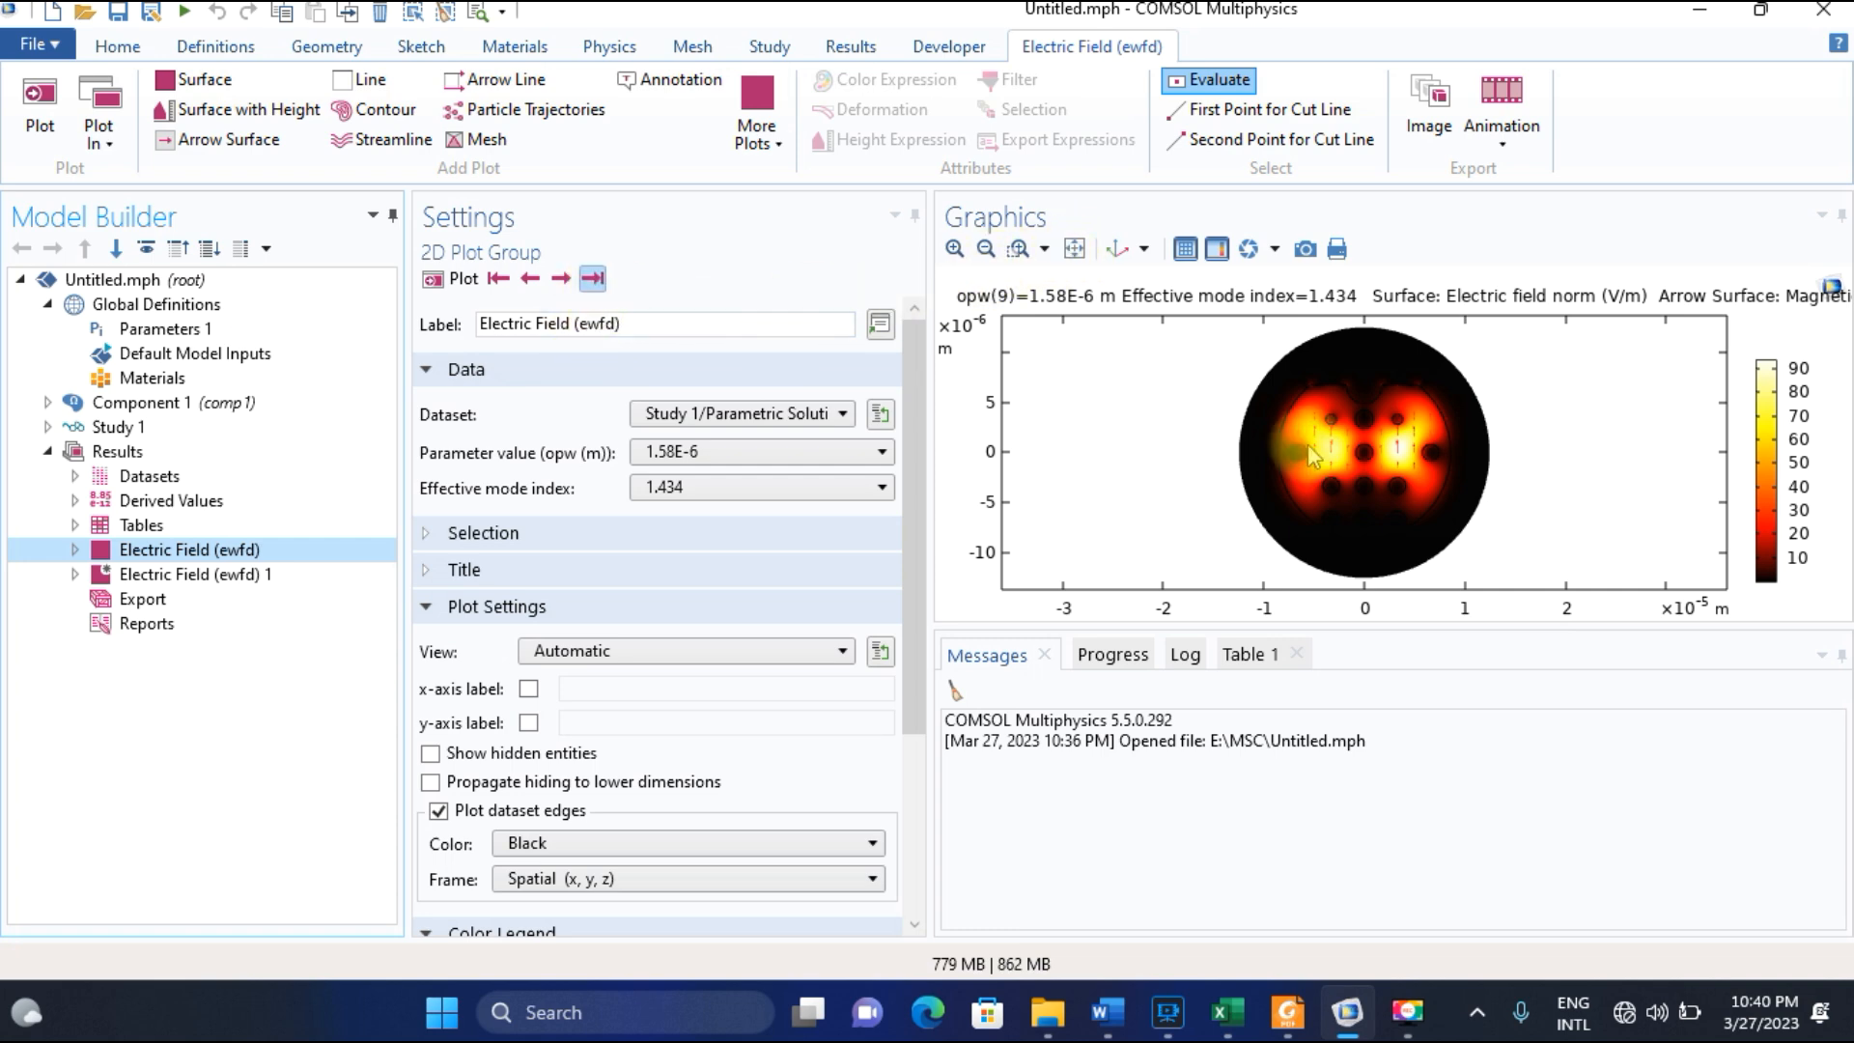
pyautogui.click(955, 250)
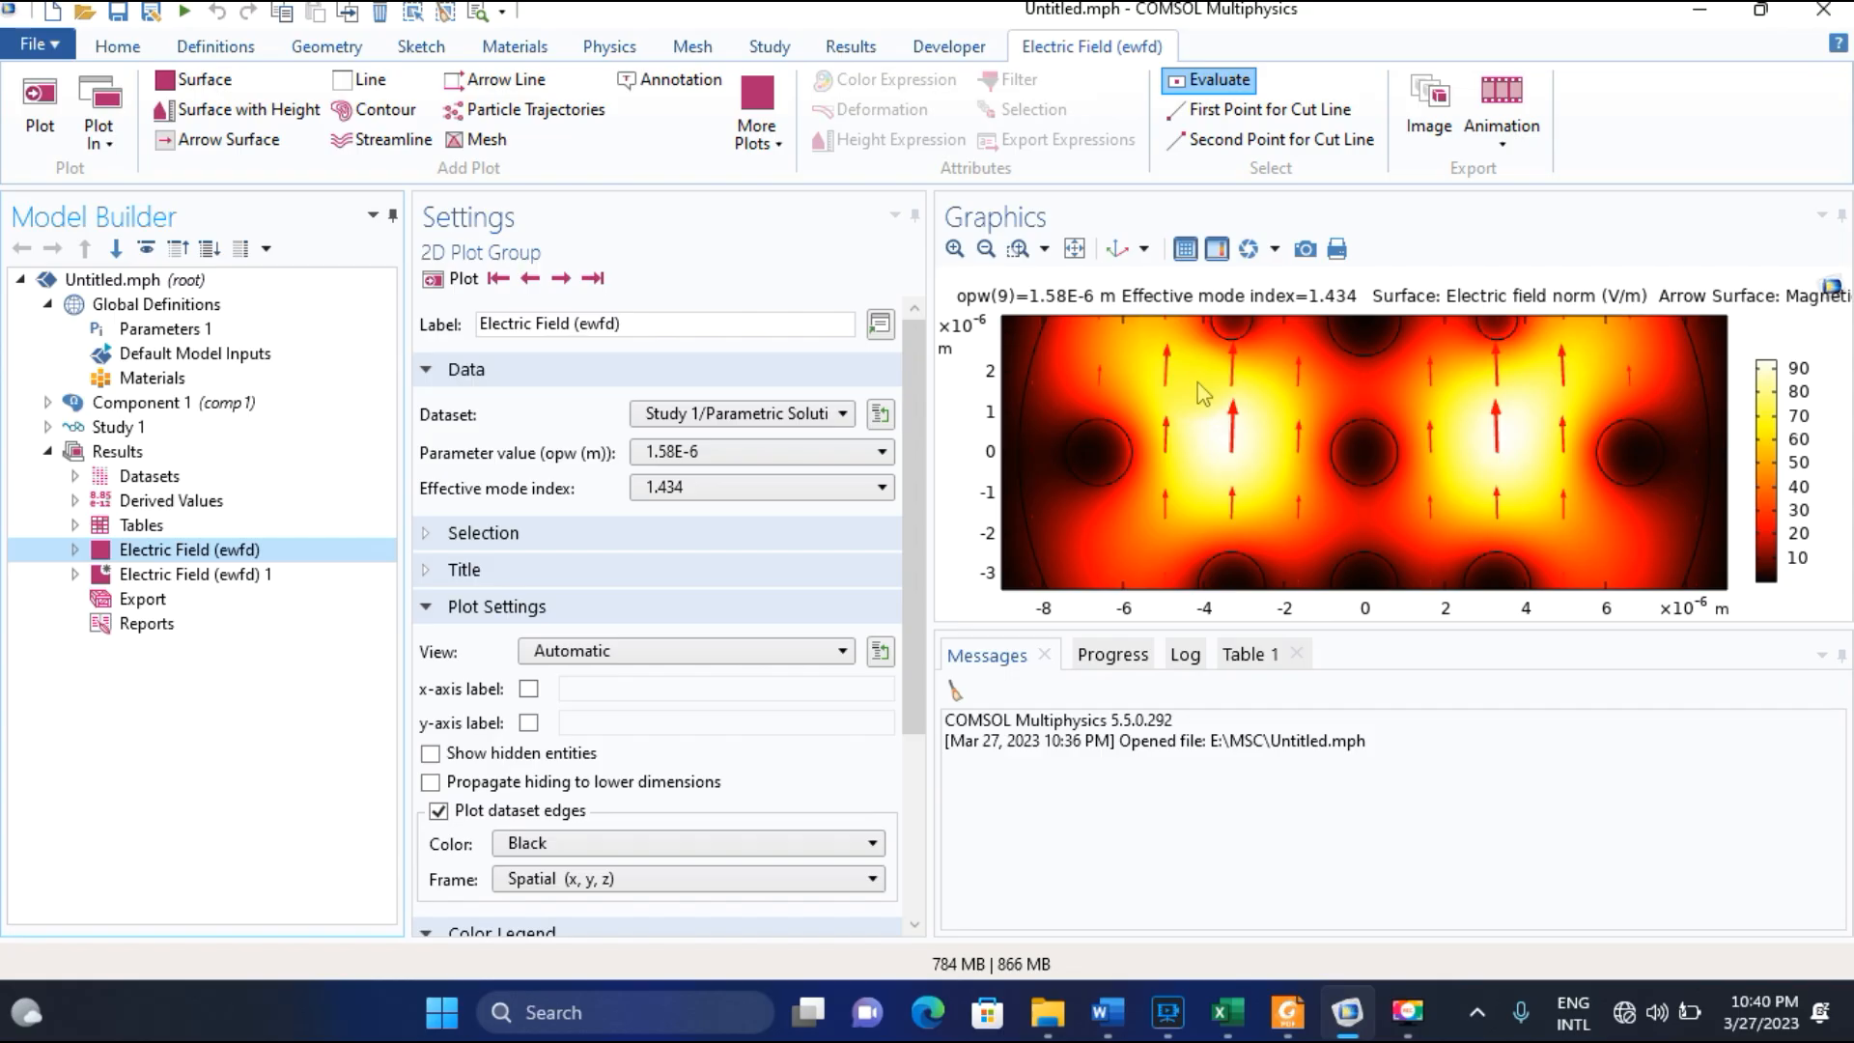
pyautogui.click(730, 462)
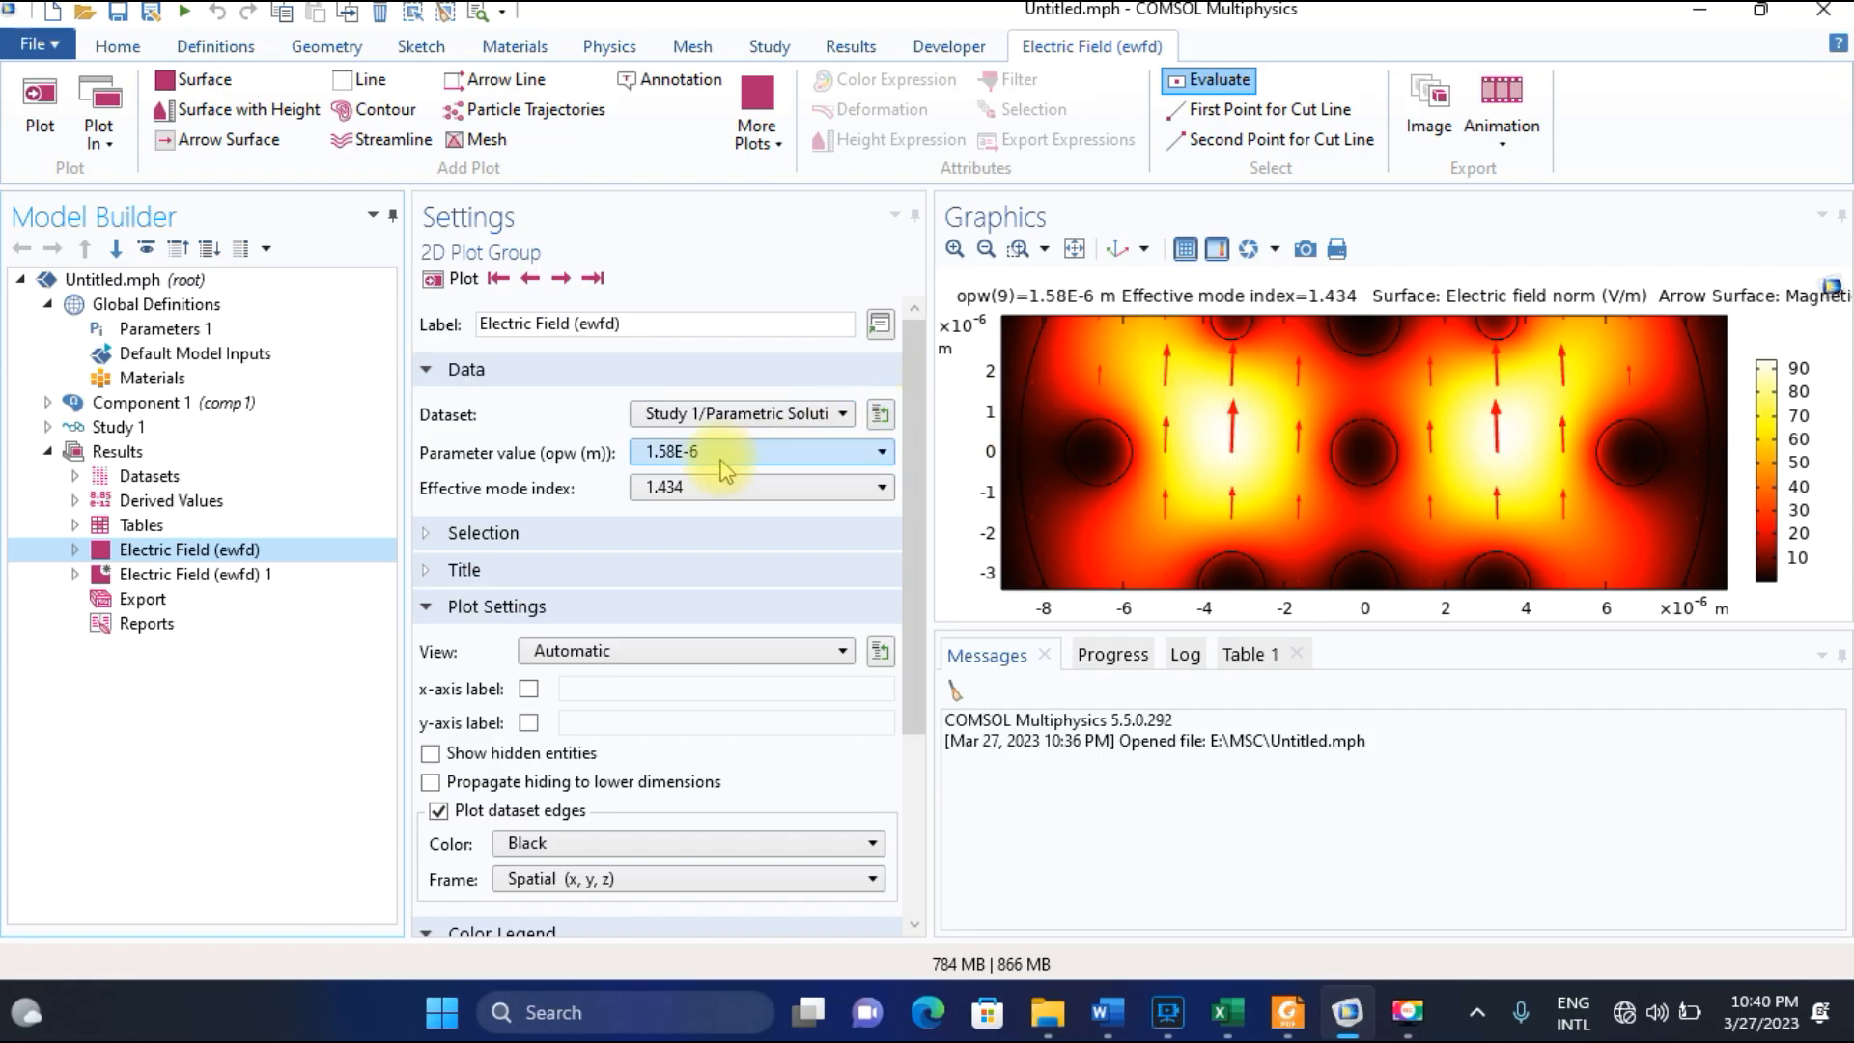
pyautogui.click(986, 249)
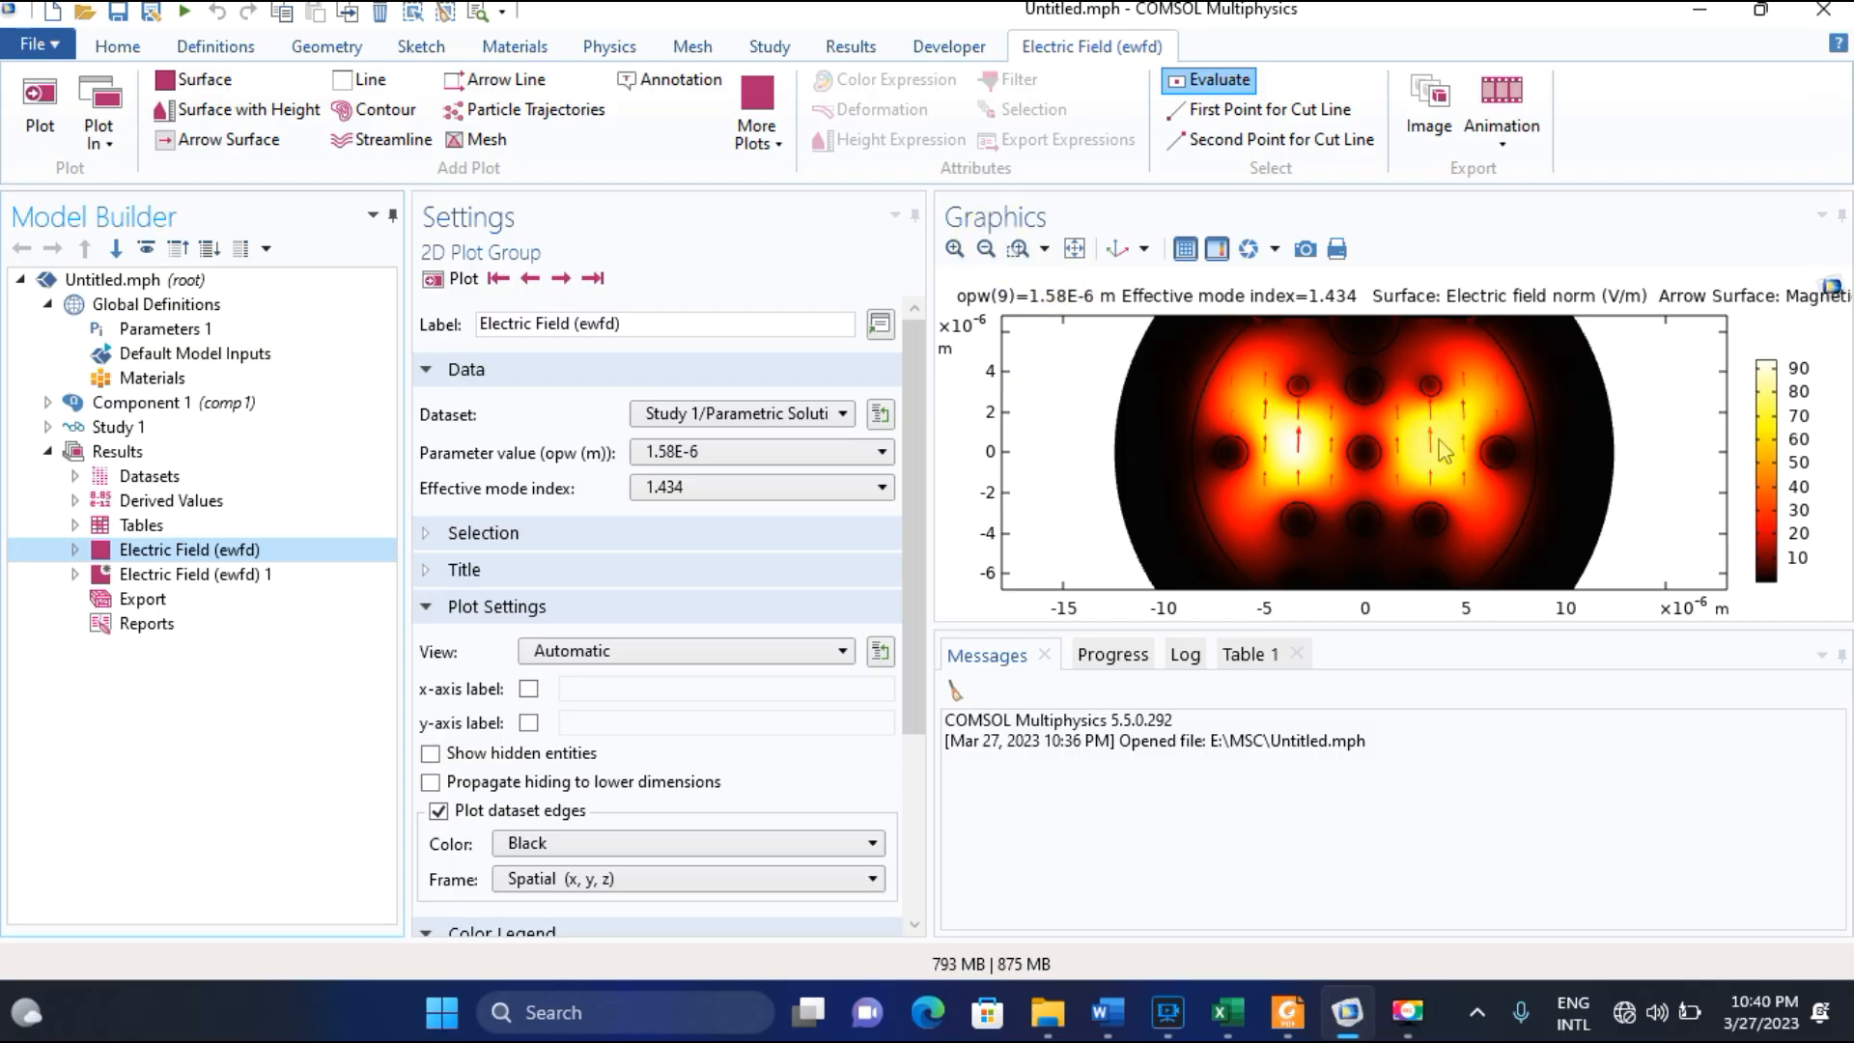
# Disable Surface 1 under Electric Field (ewfd) to view only the magnetic field arrows, and enable it again.
pyautogui.click(78, 547)
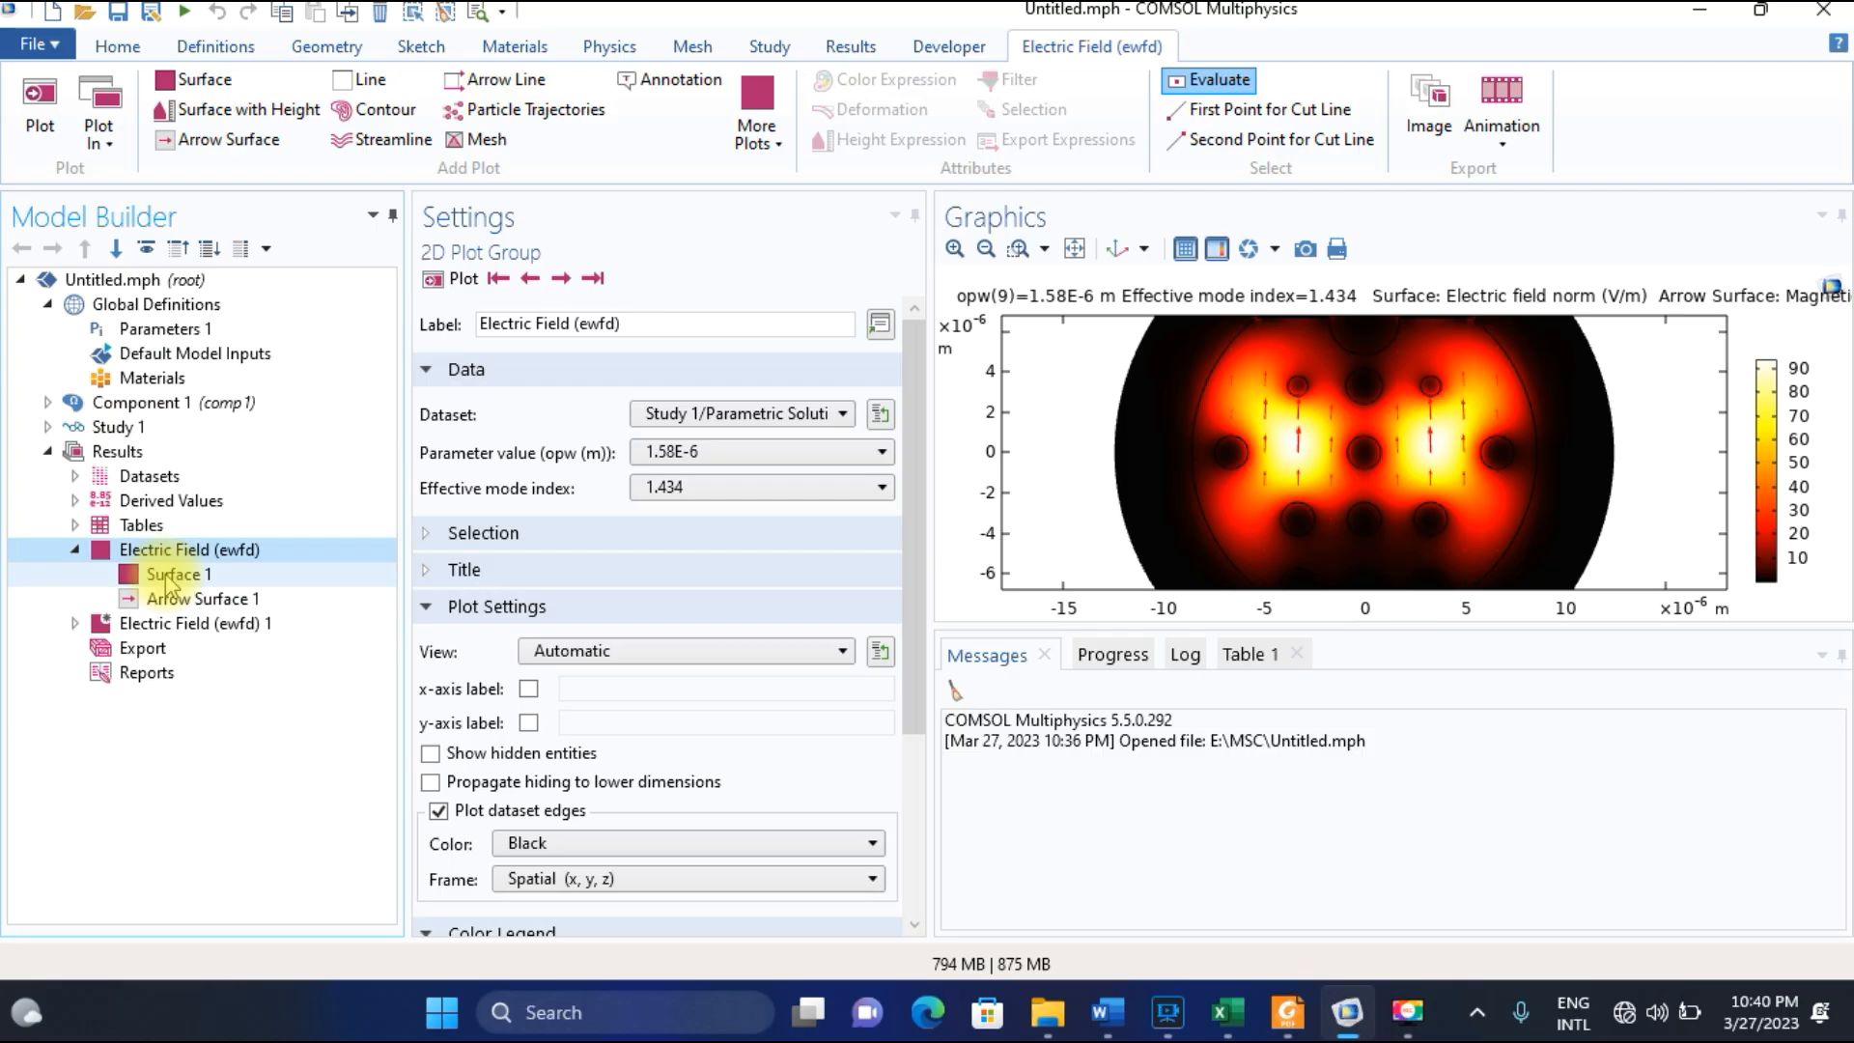
pyautogui.click(191, 581)
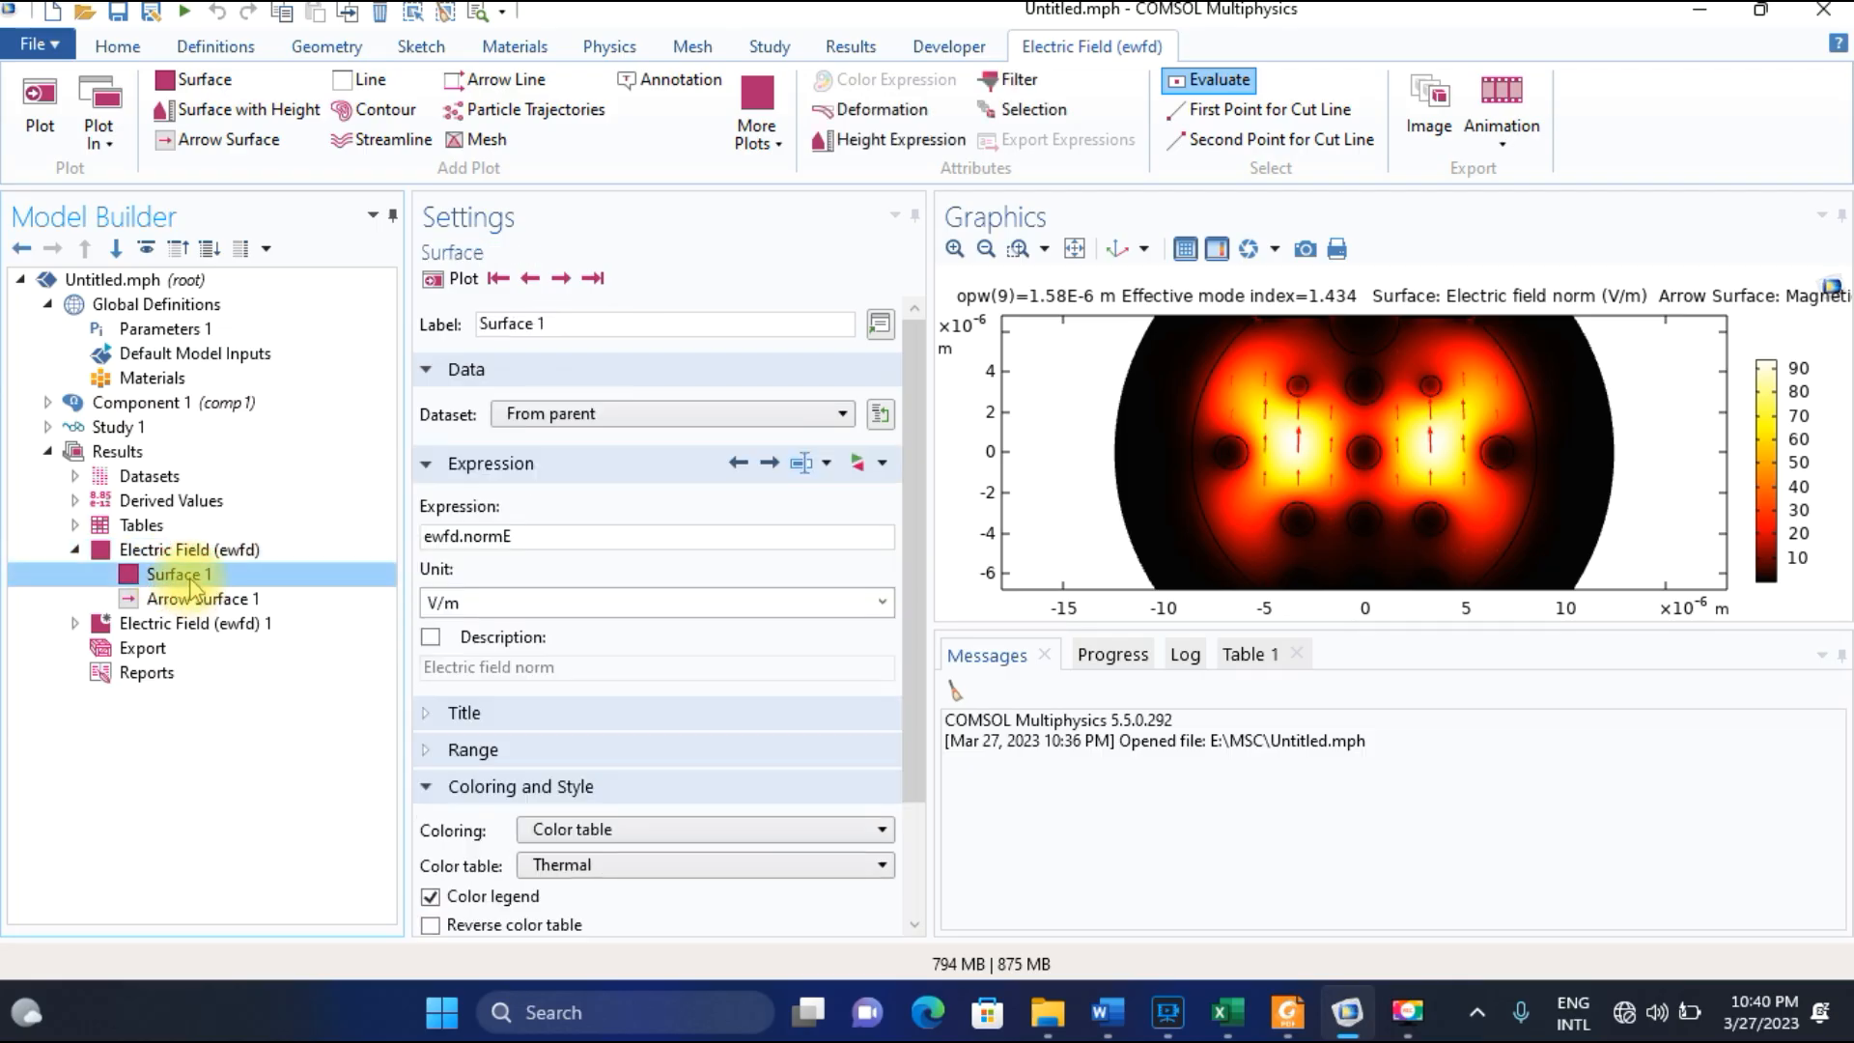
pyautogui.rightClick(193, 583)
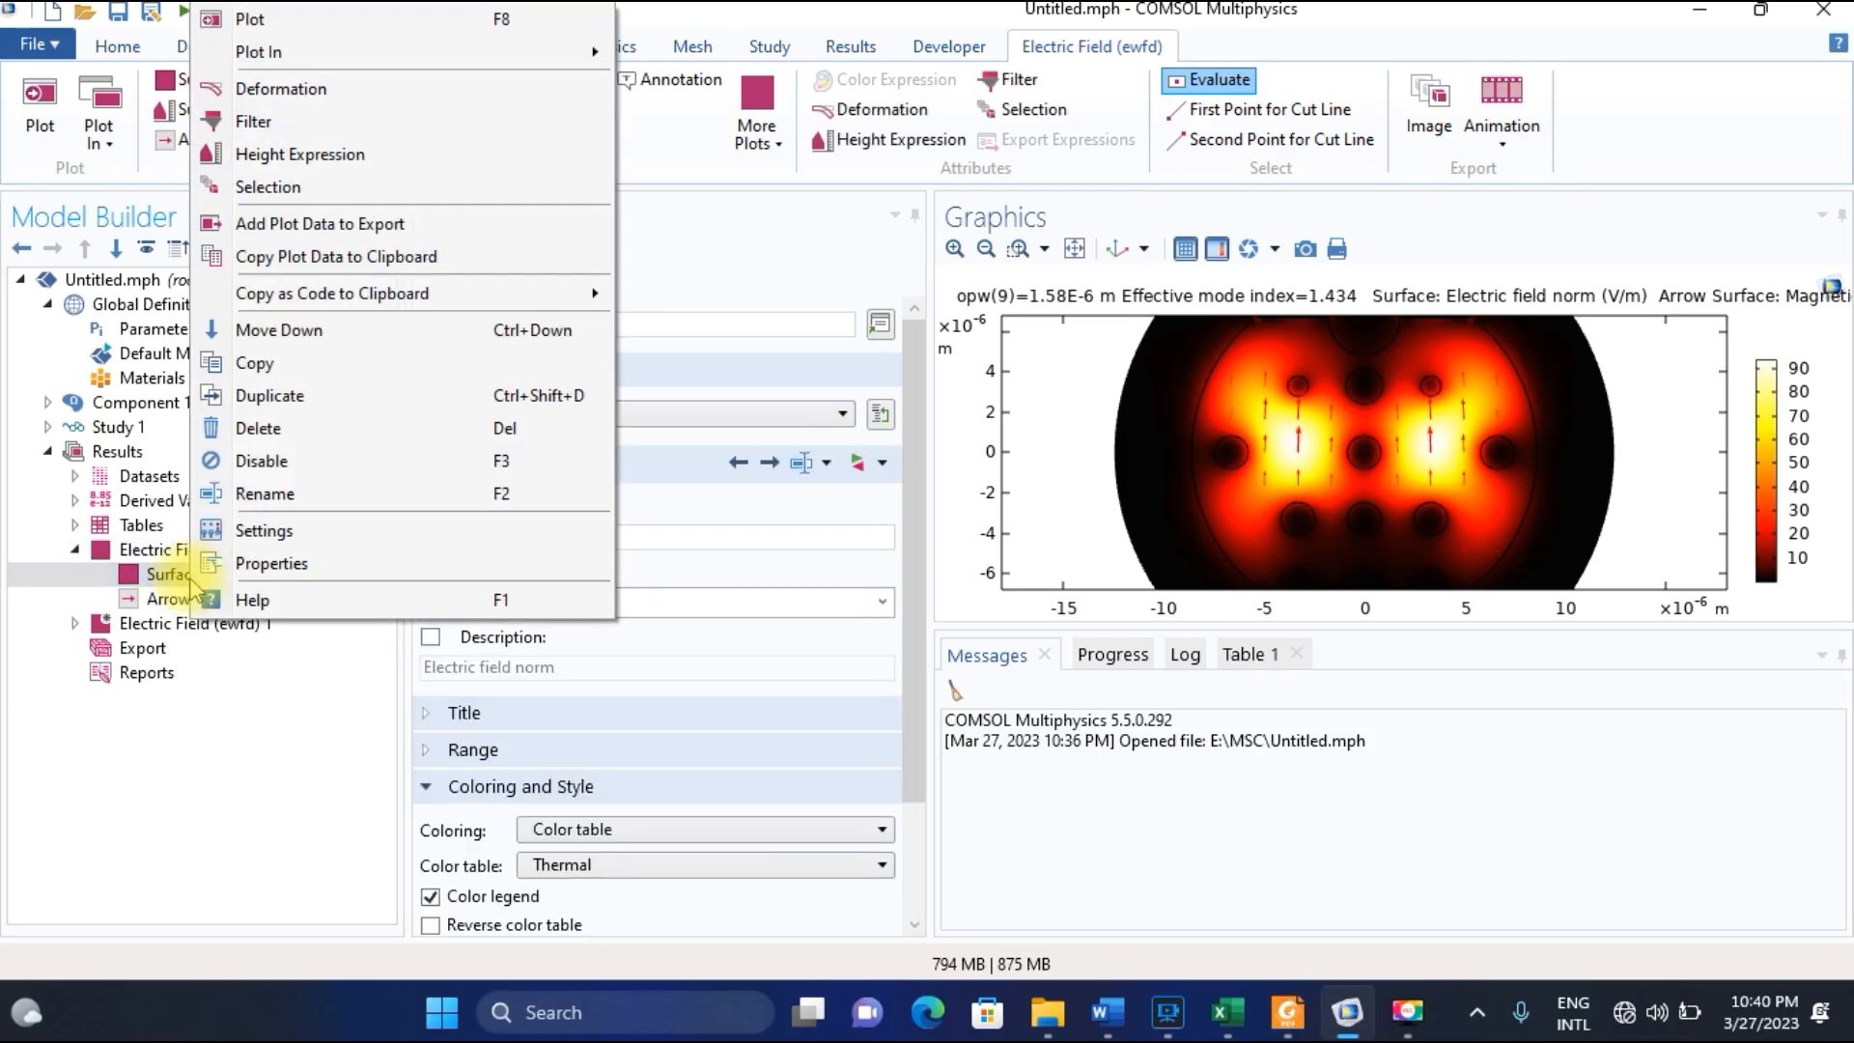
pyautogui.click(253, 460)
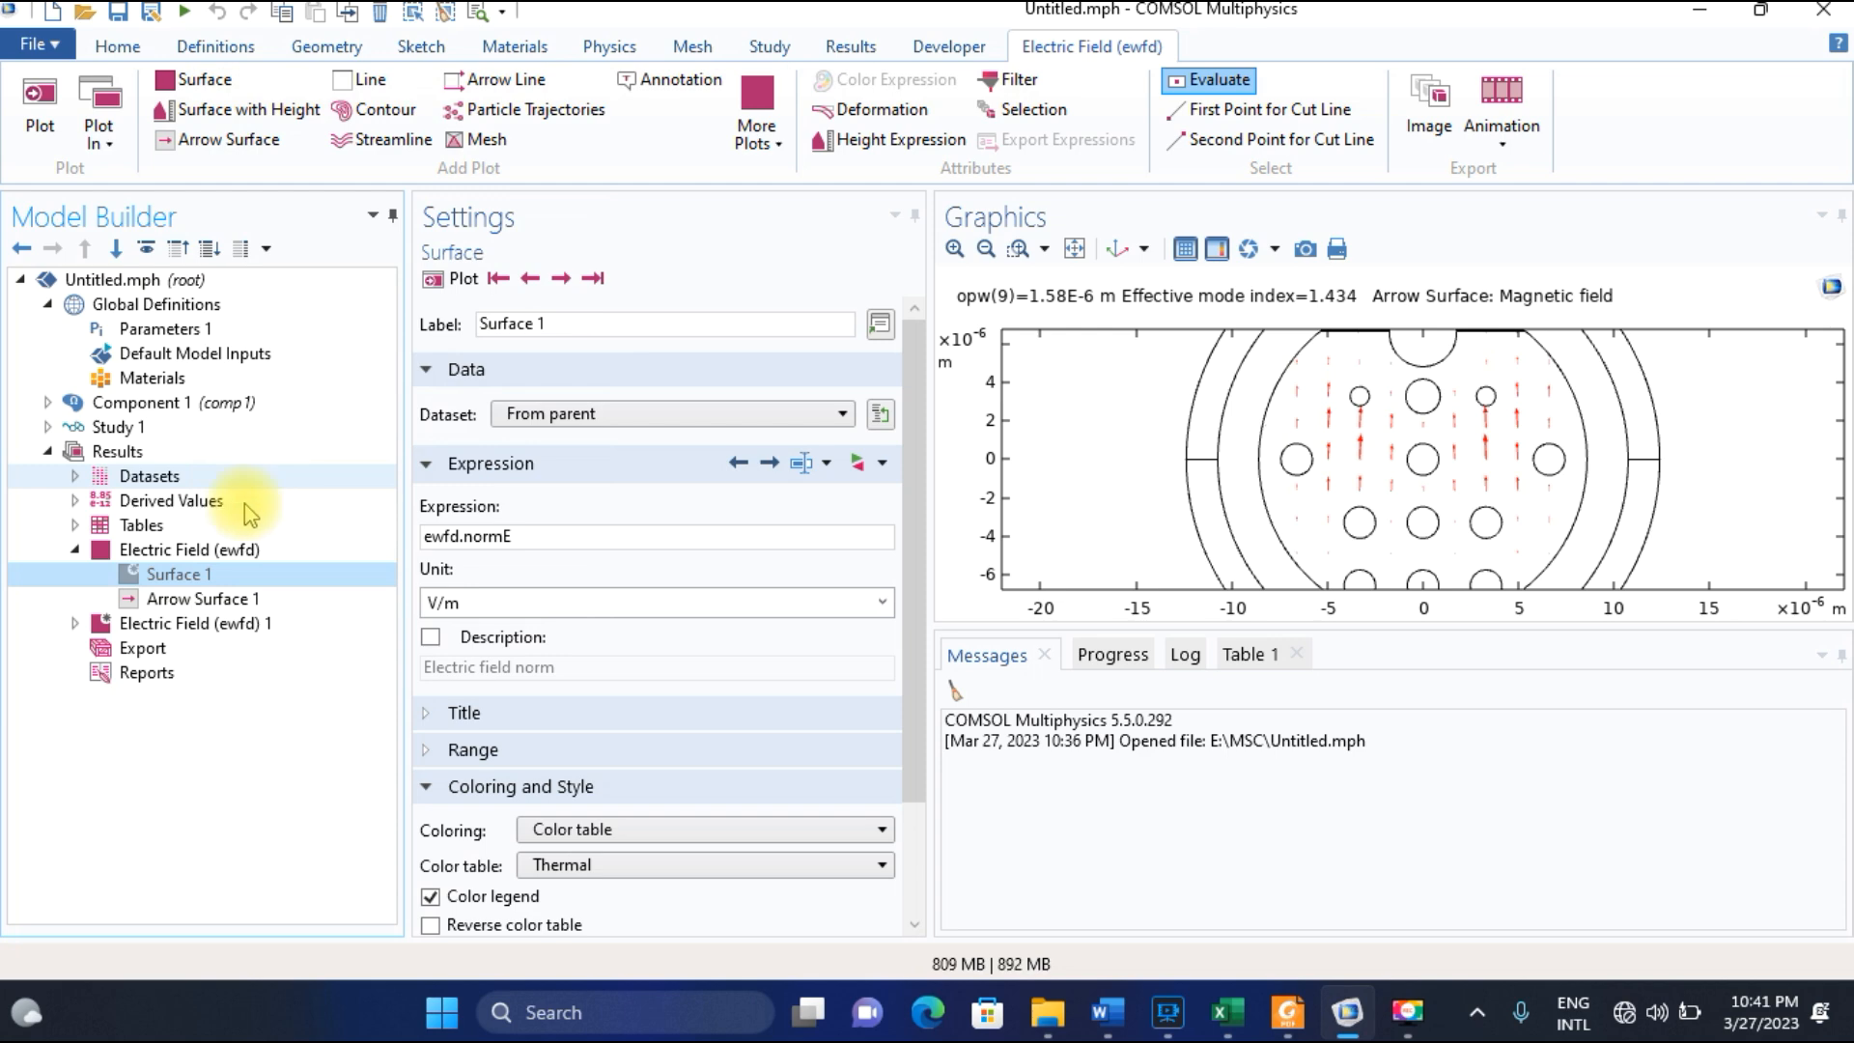
pyautogui.rightClick(235, 579)
pyautogui.click(281, 462)
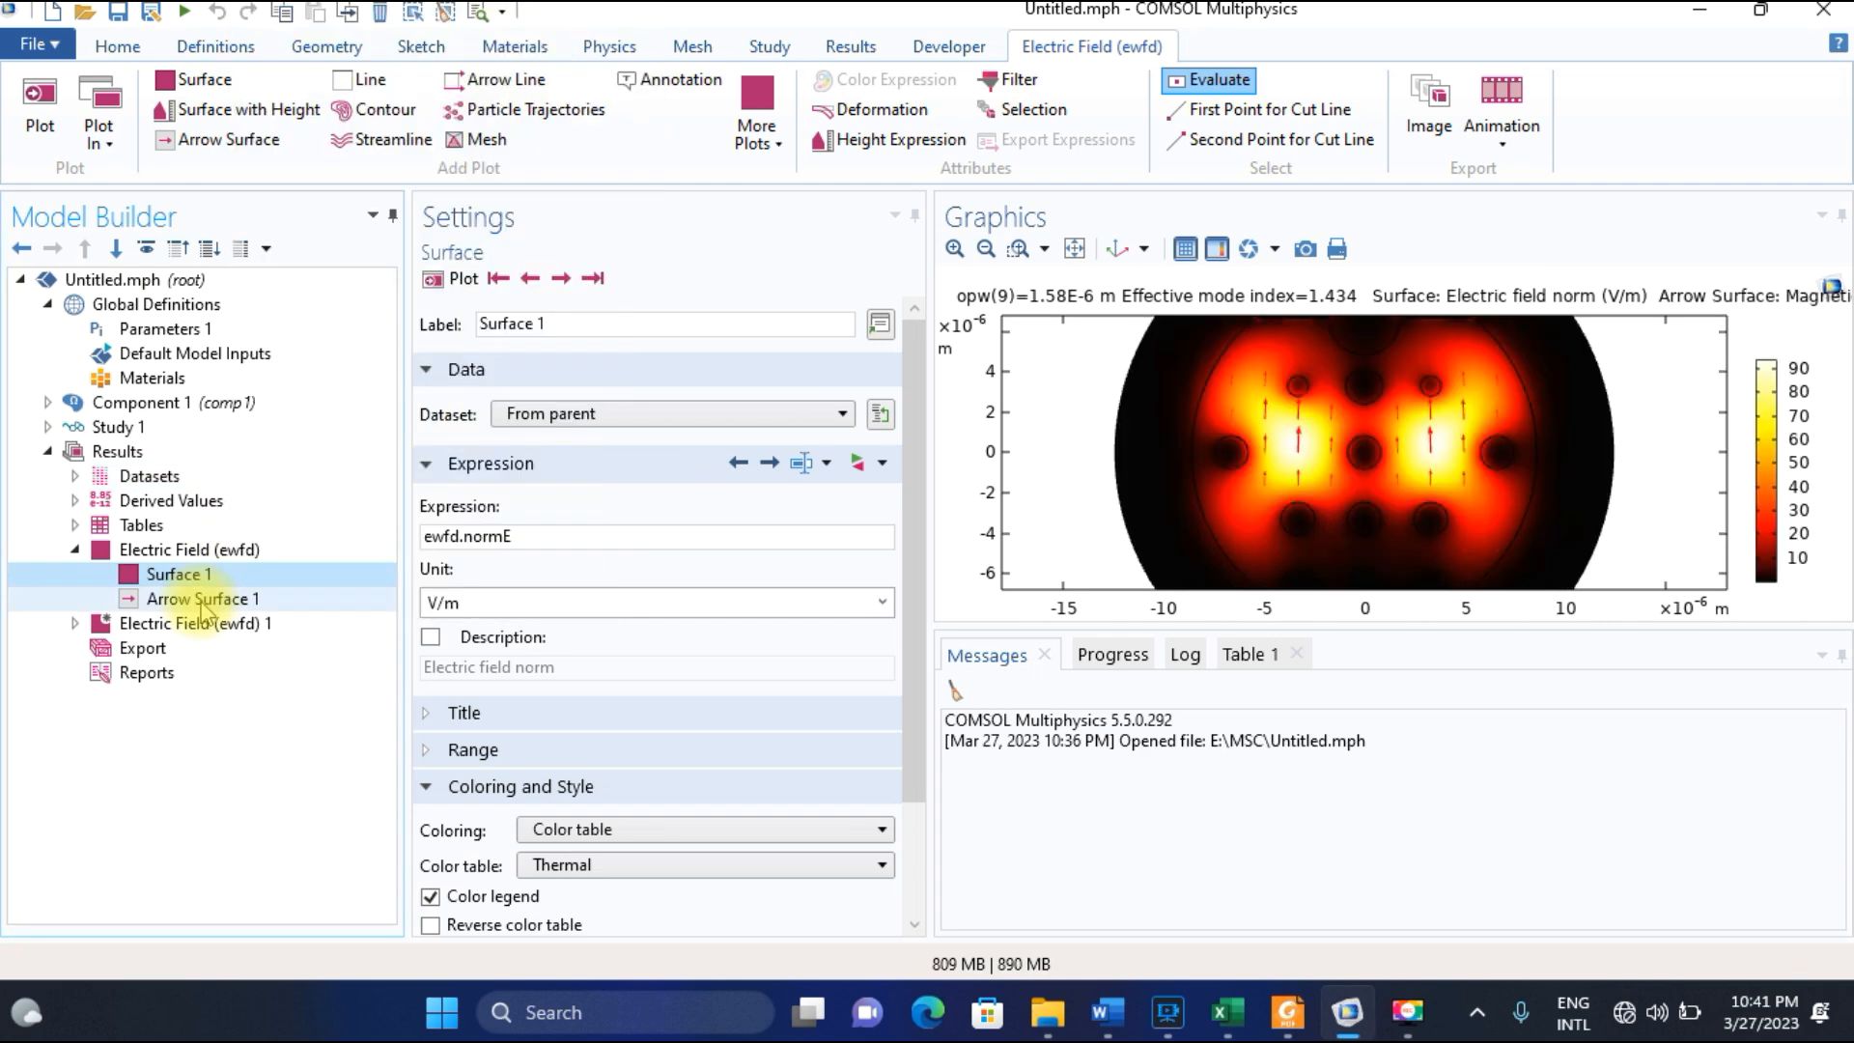
# Disable Arrow Surface 1 to compare the plain field plot with Fig. 2(b) in Foxit Reader, and enable the arrows again in COMSOL.
pyautogui.click(198, 601)
pyautogui.rightClick(197, 600)
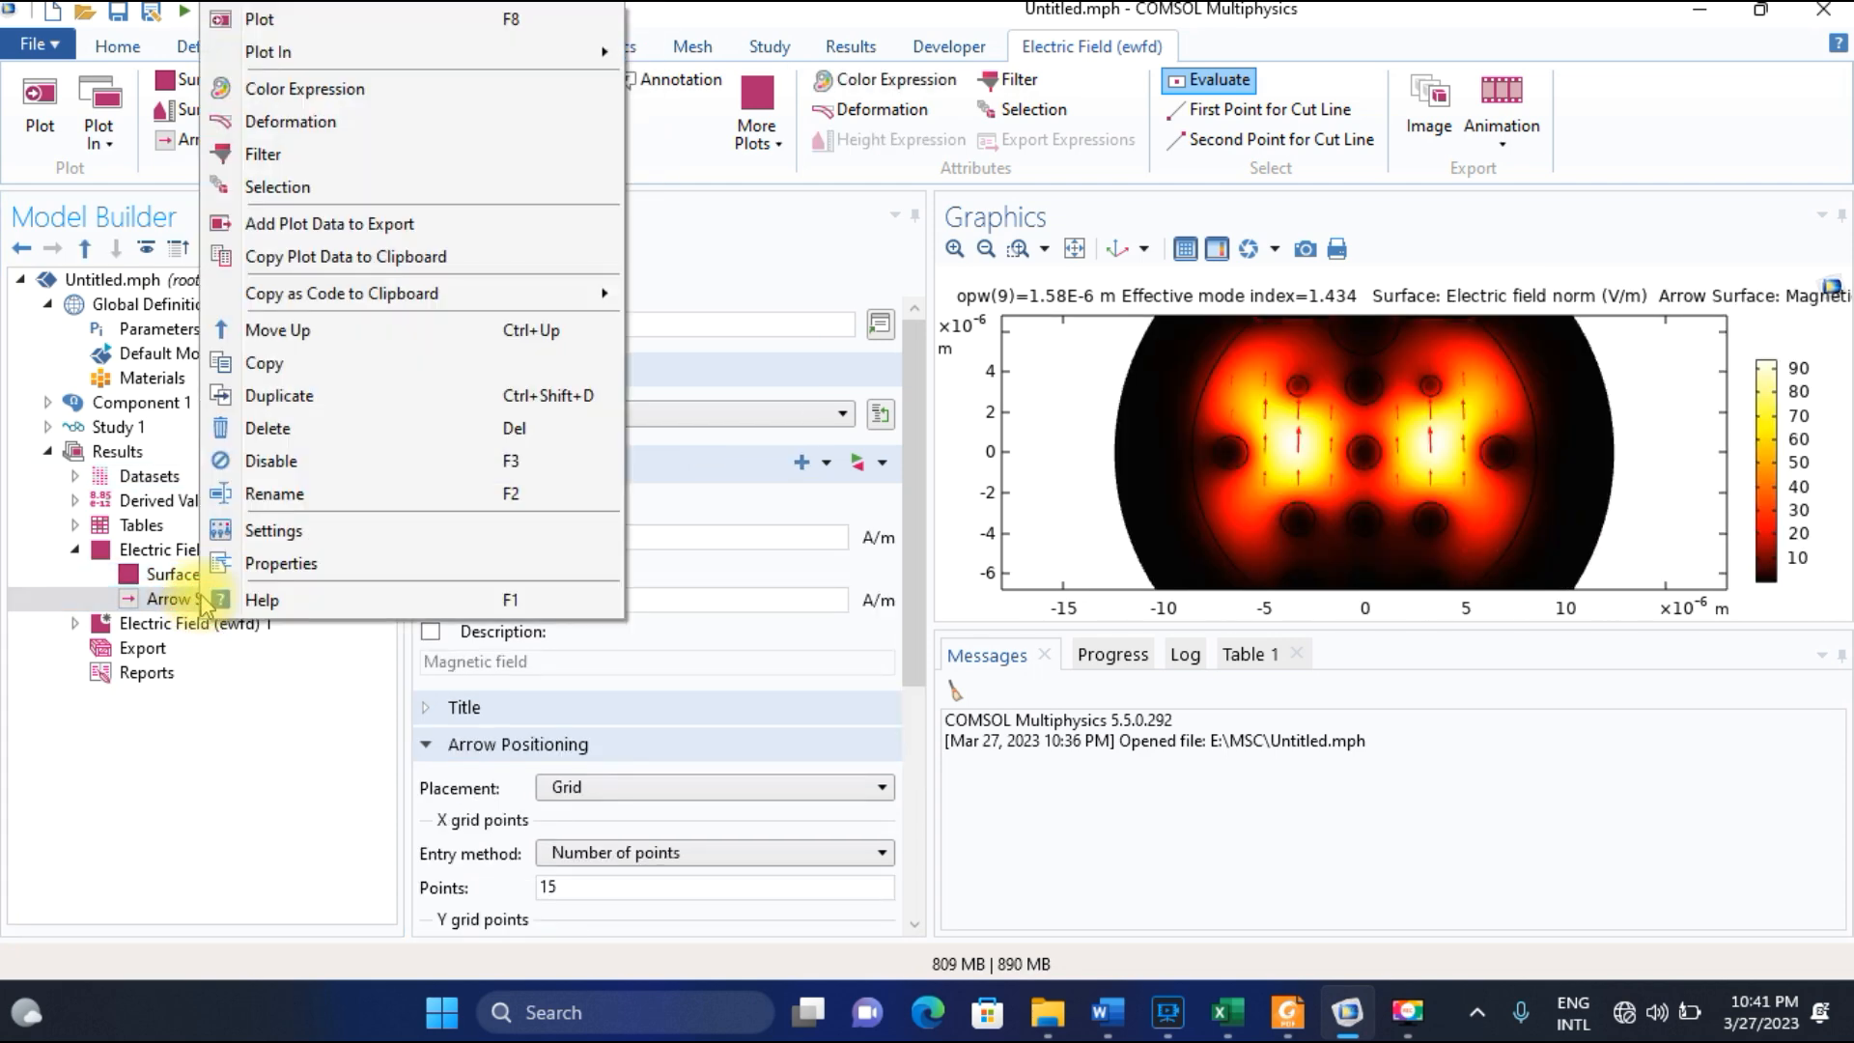
pyautogui.click(258, 463)
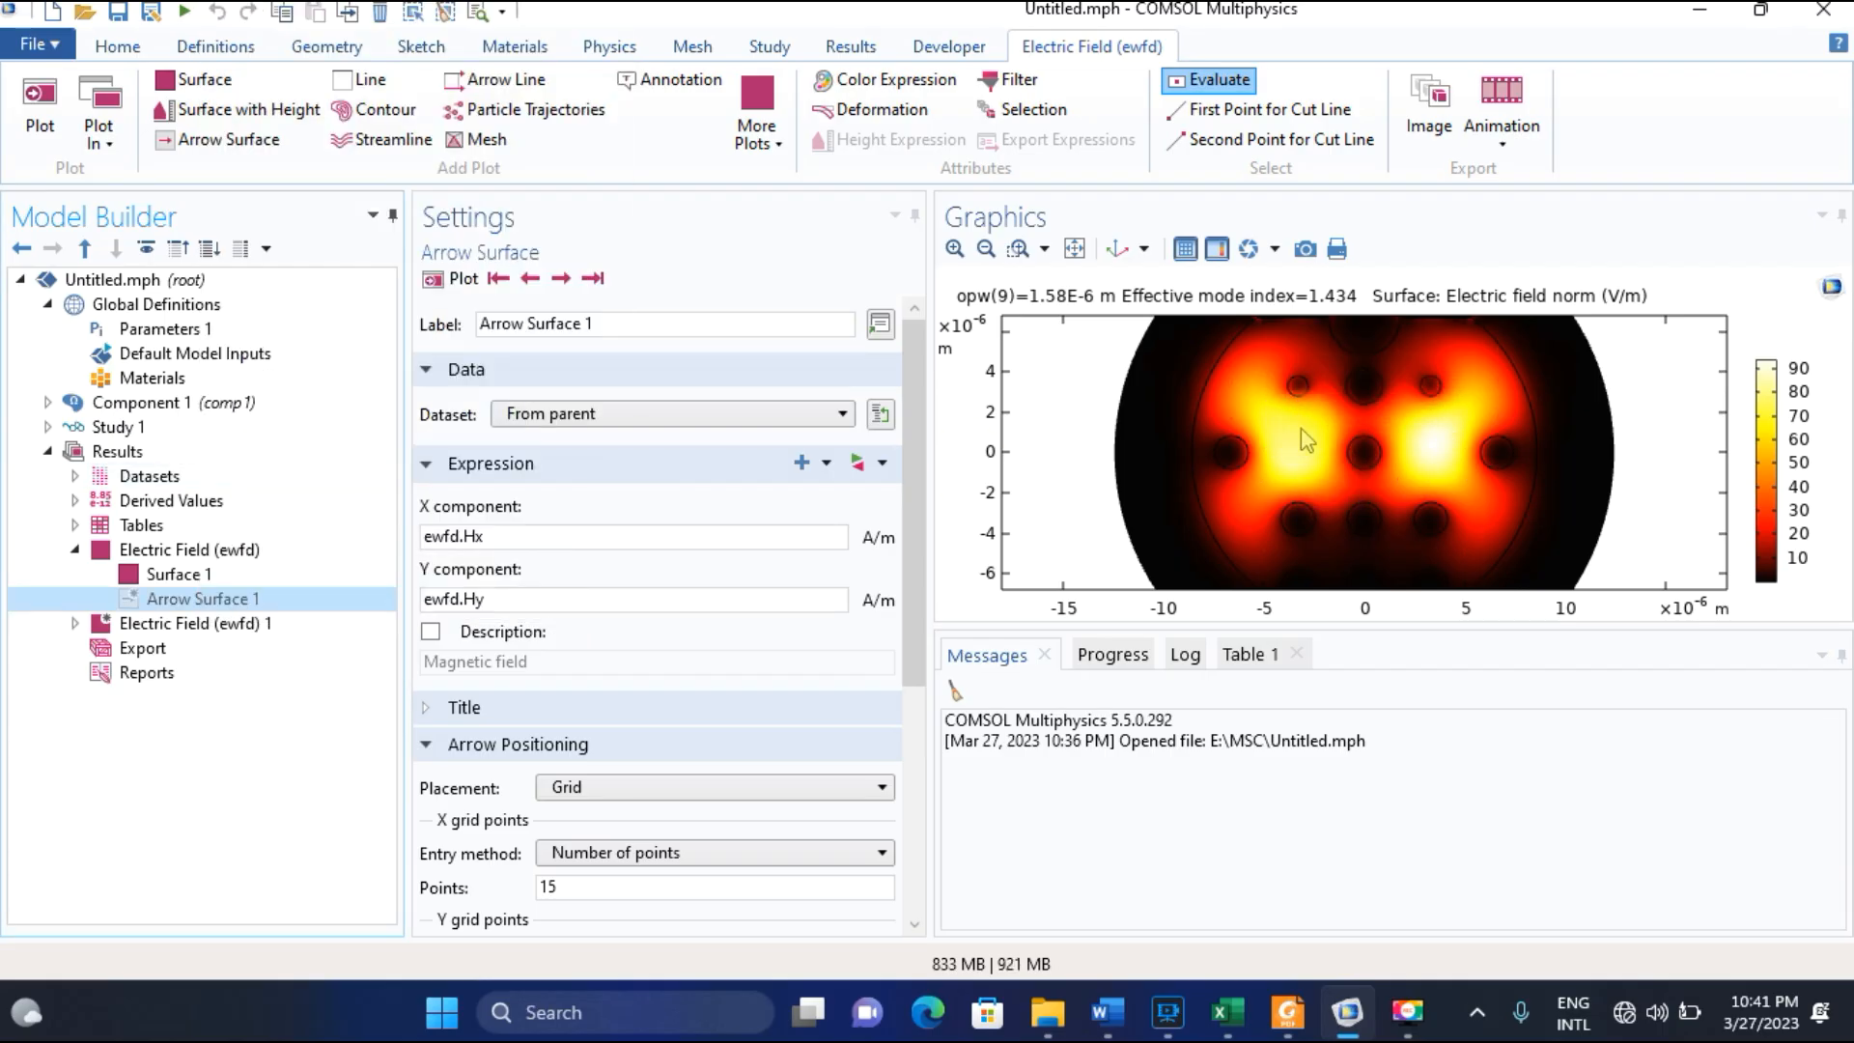
pyautogui.click(985, 249)
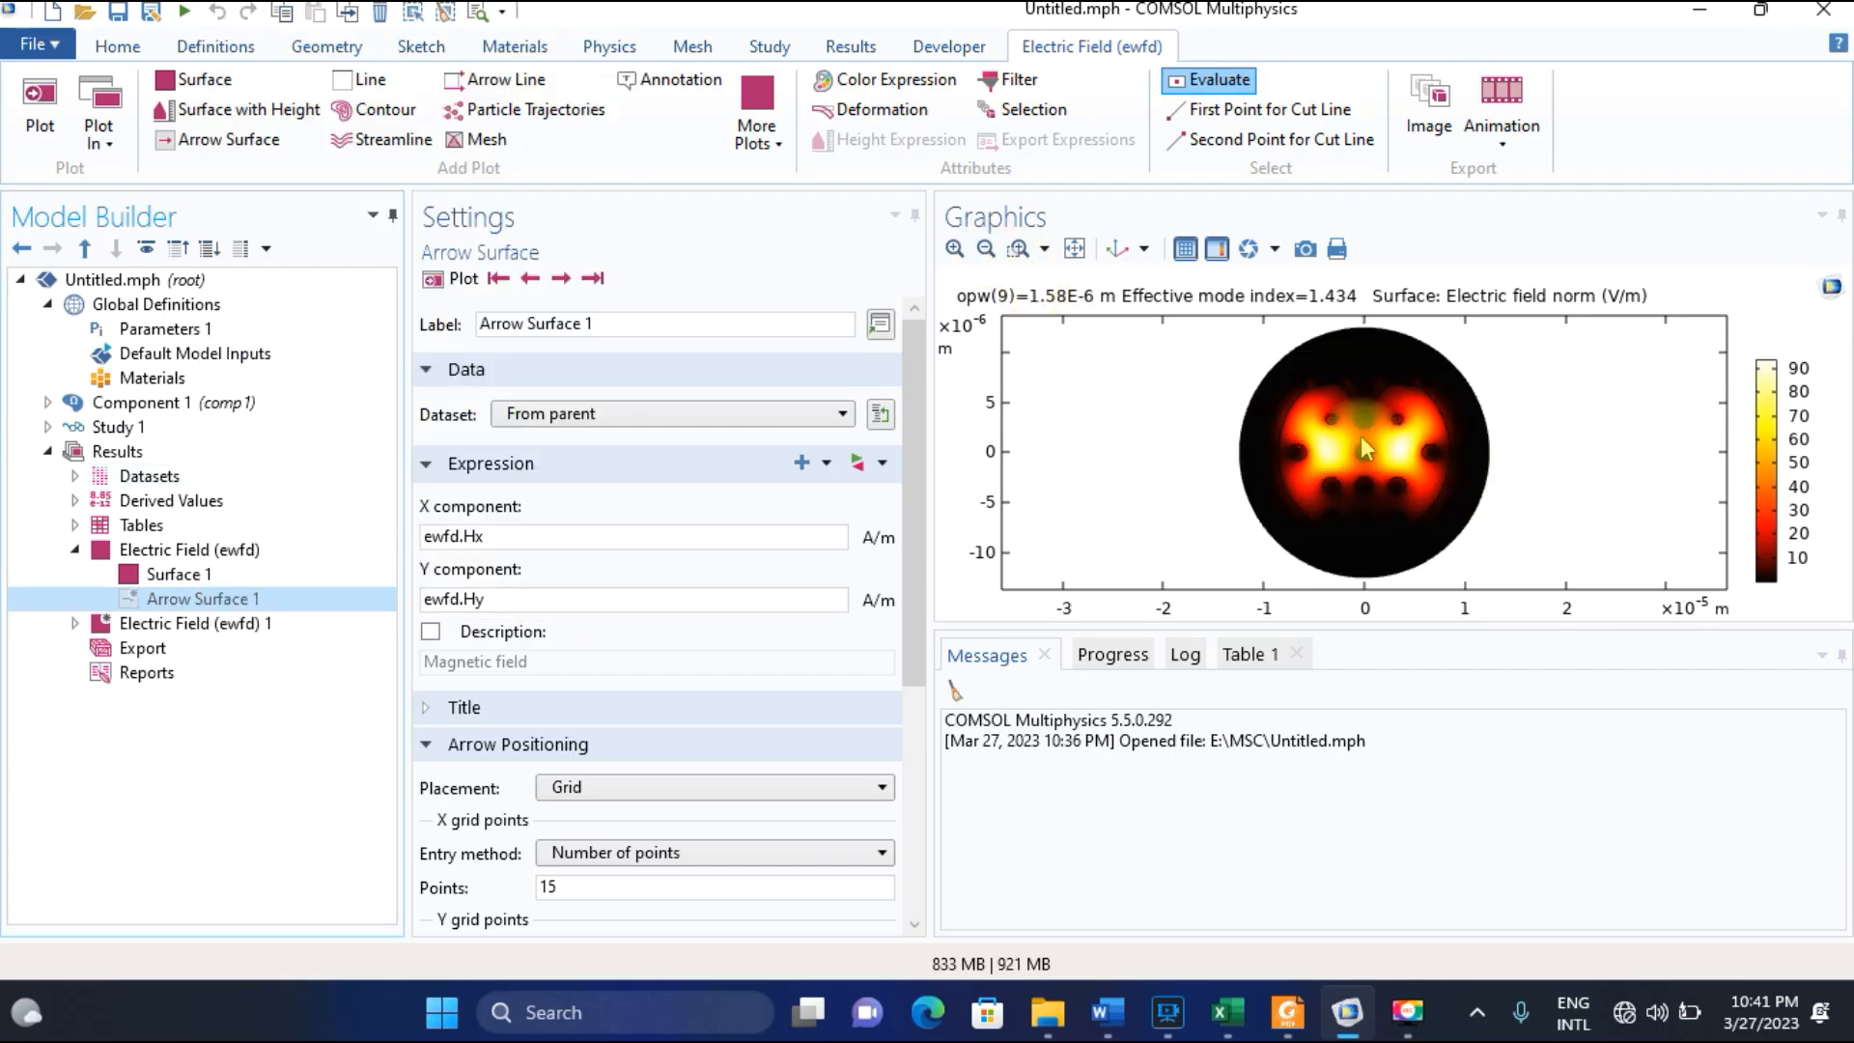
pyautogui.click(1287, 1011)
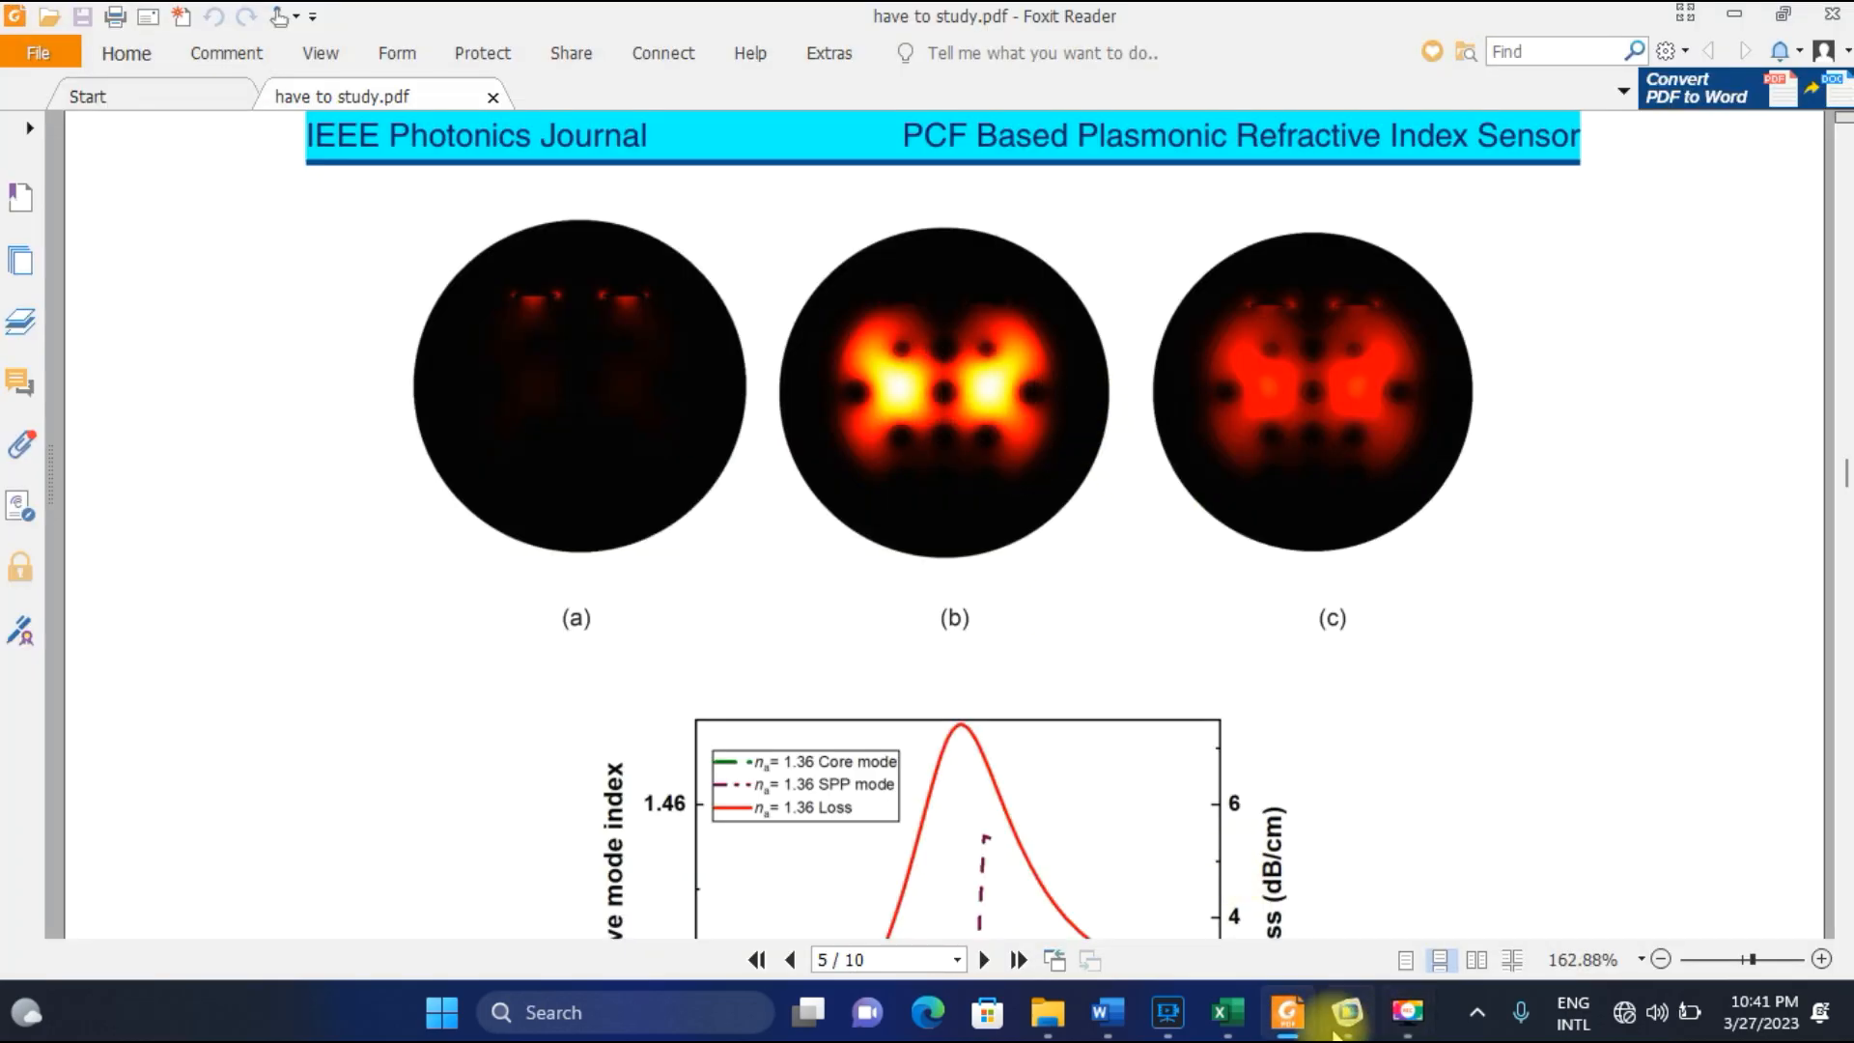
pyautogui.click(1333, 1025)
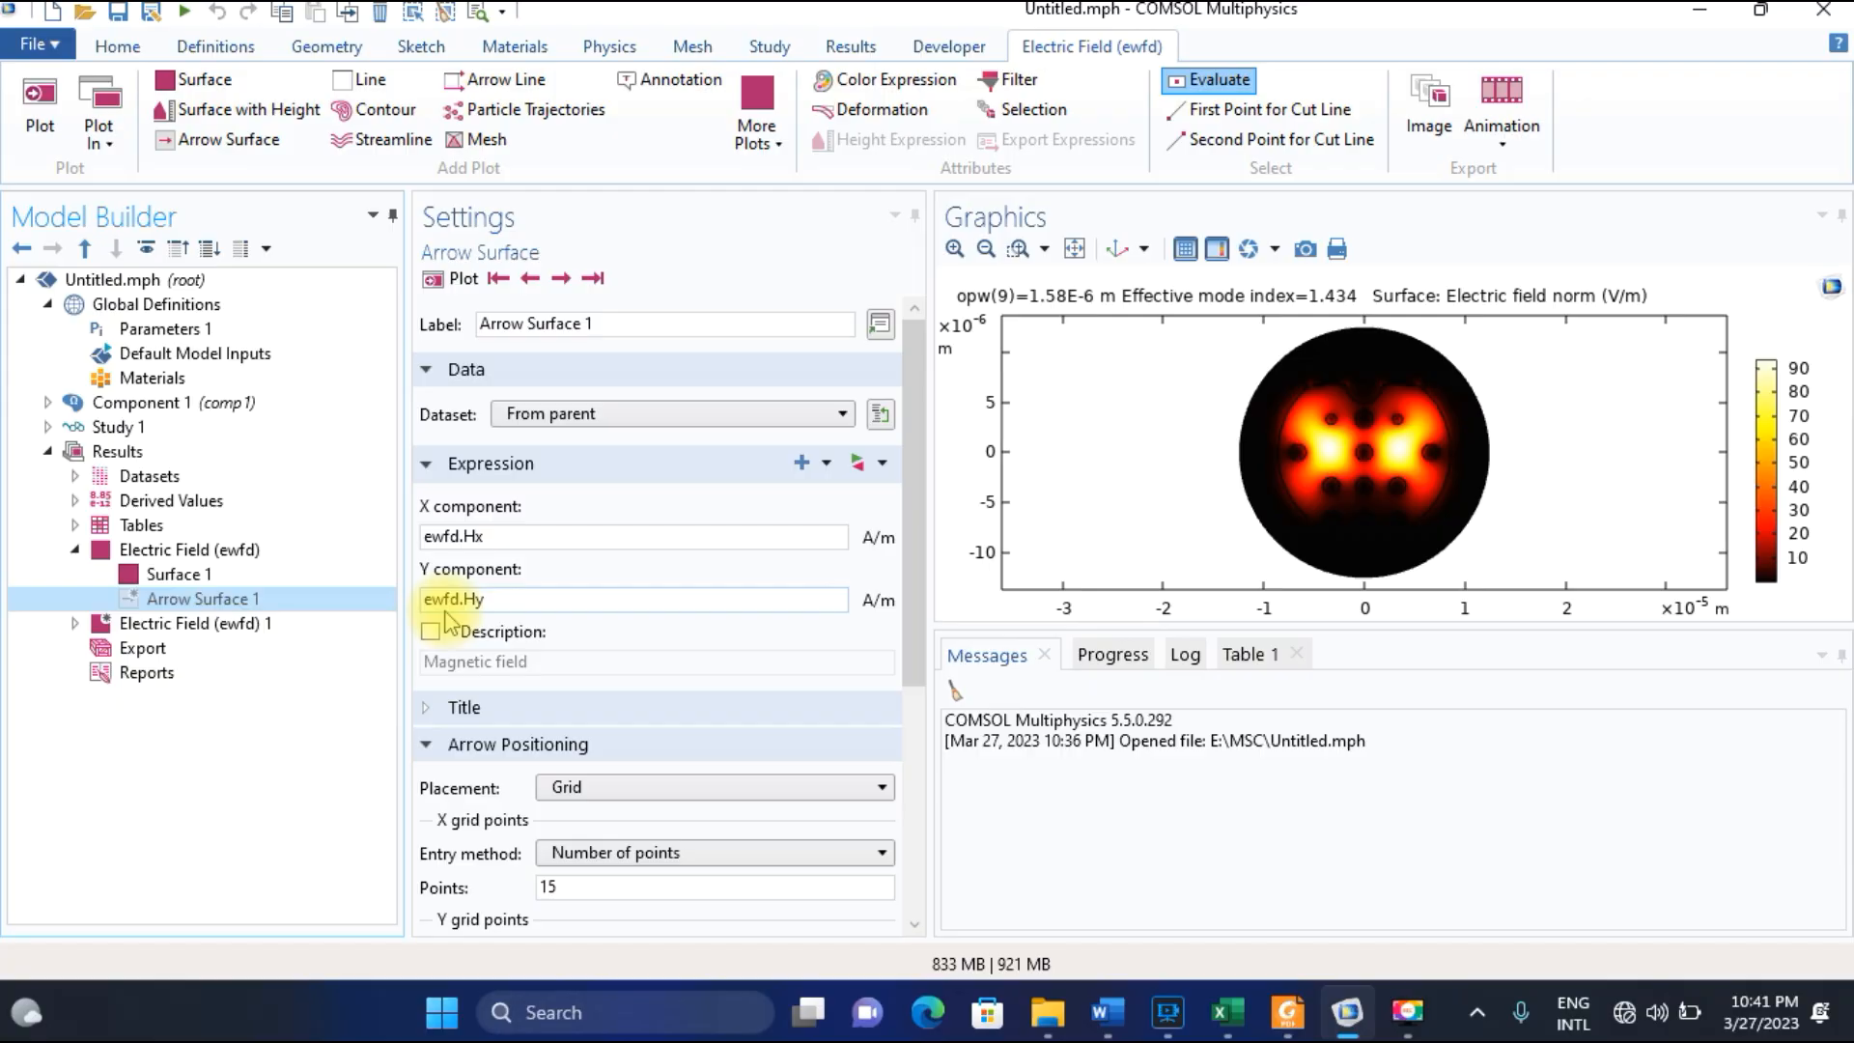
pyautogui.rightClick(174, 599)
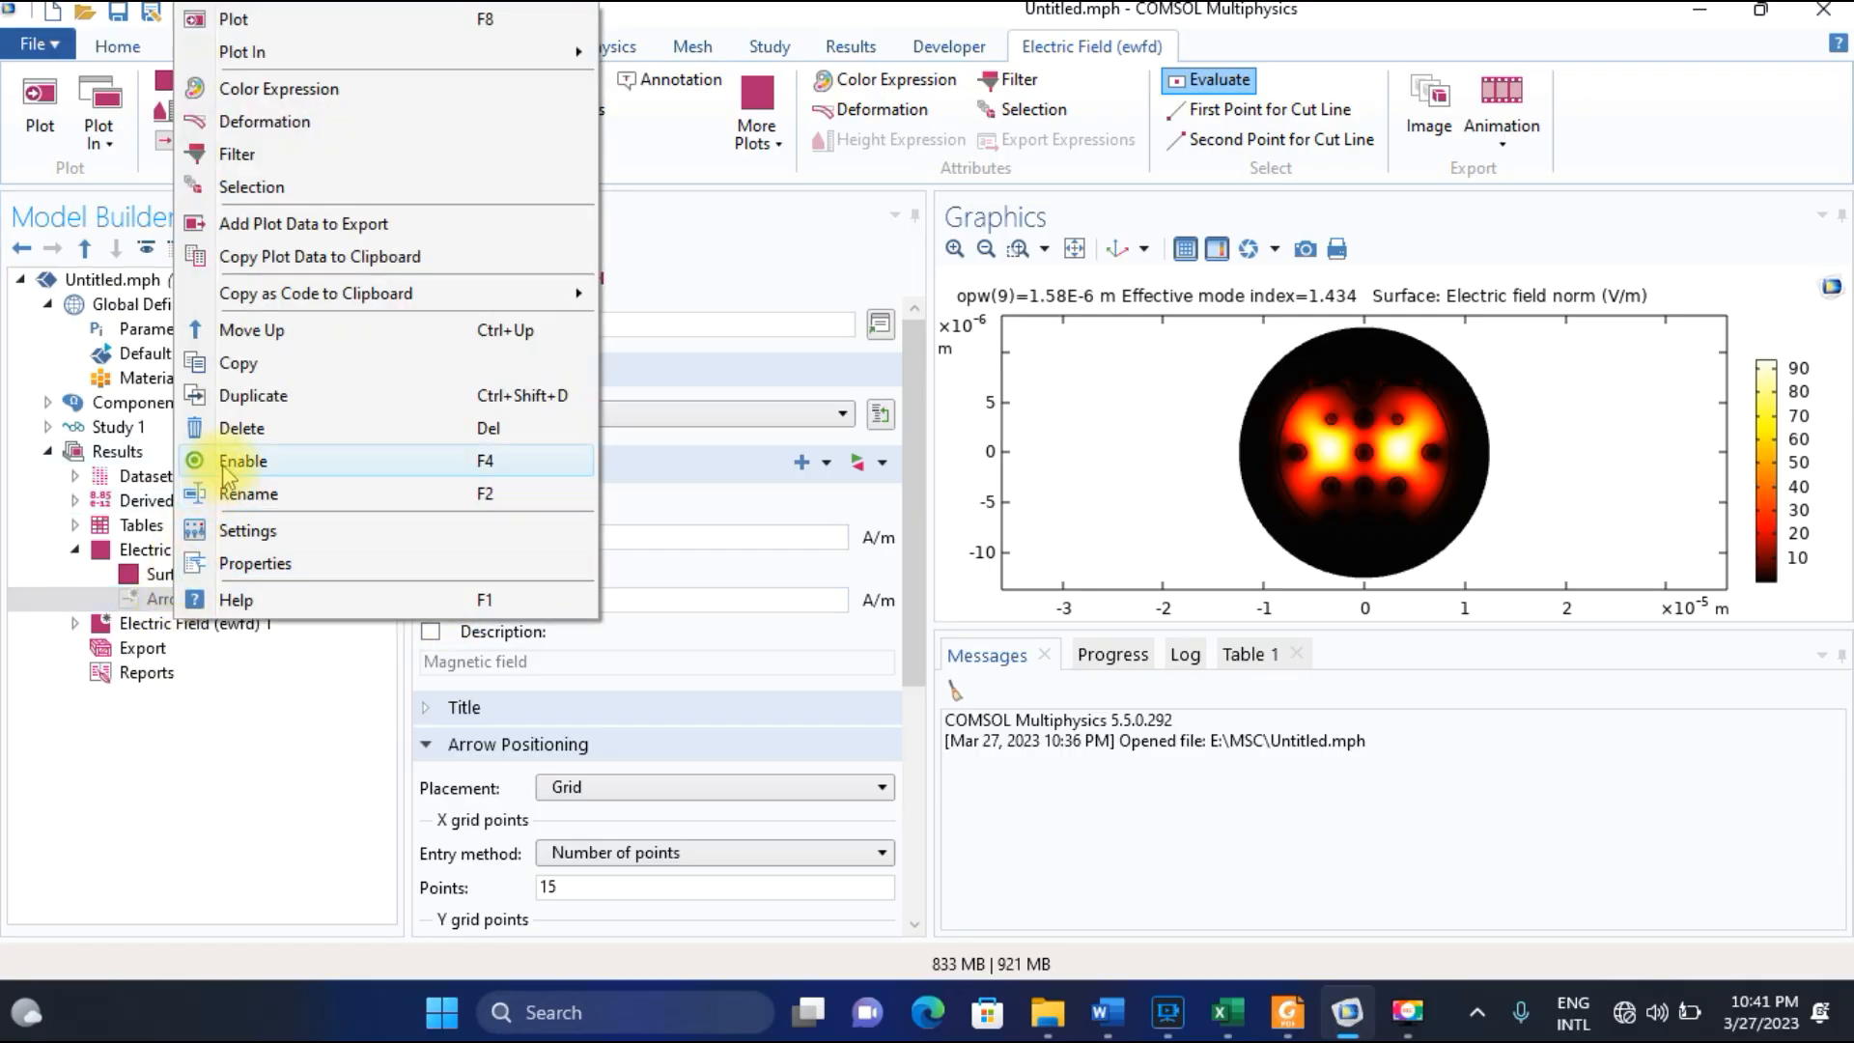
pyautogui.click(230, 461)
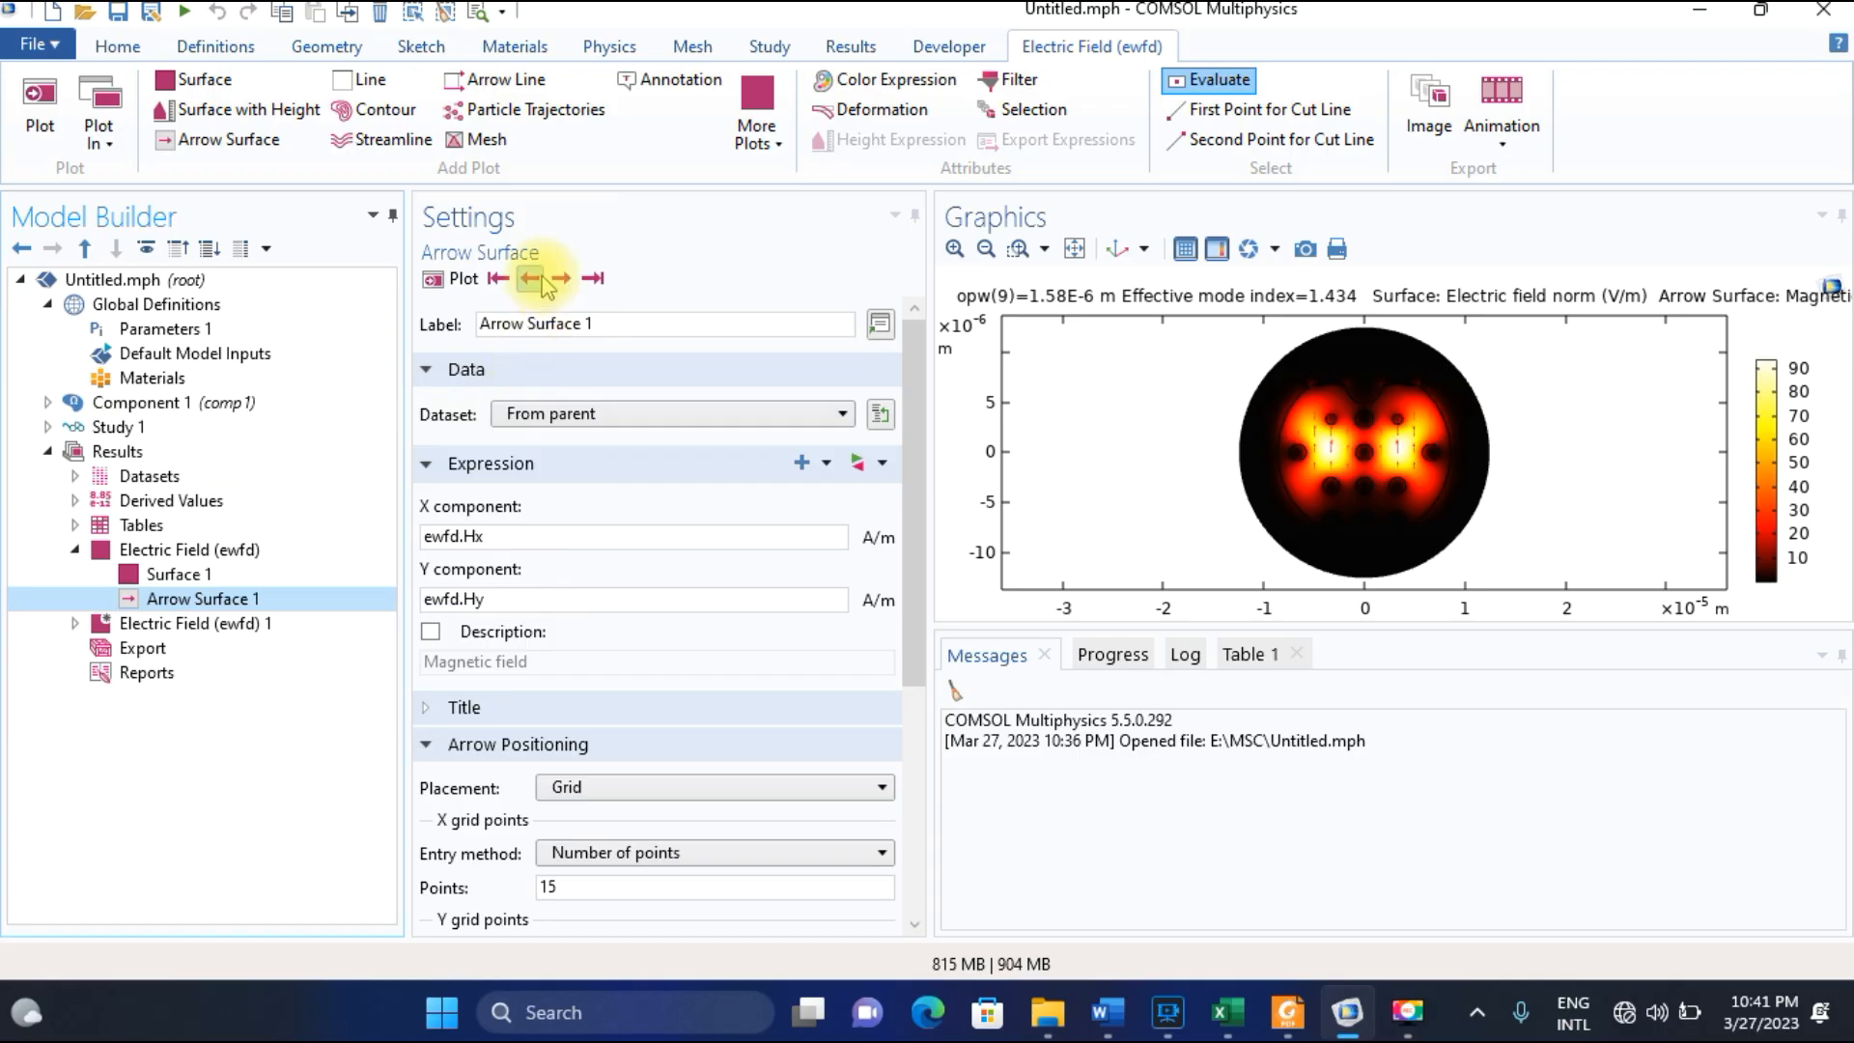
# Step through the Electric Field (ewfd) solutions at opw 1.58E-6 m to the mode with effective index 1.4372-0.0019209i.
pyautogui.click(543, 280)
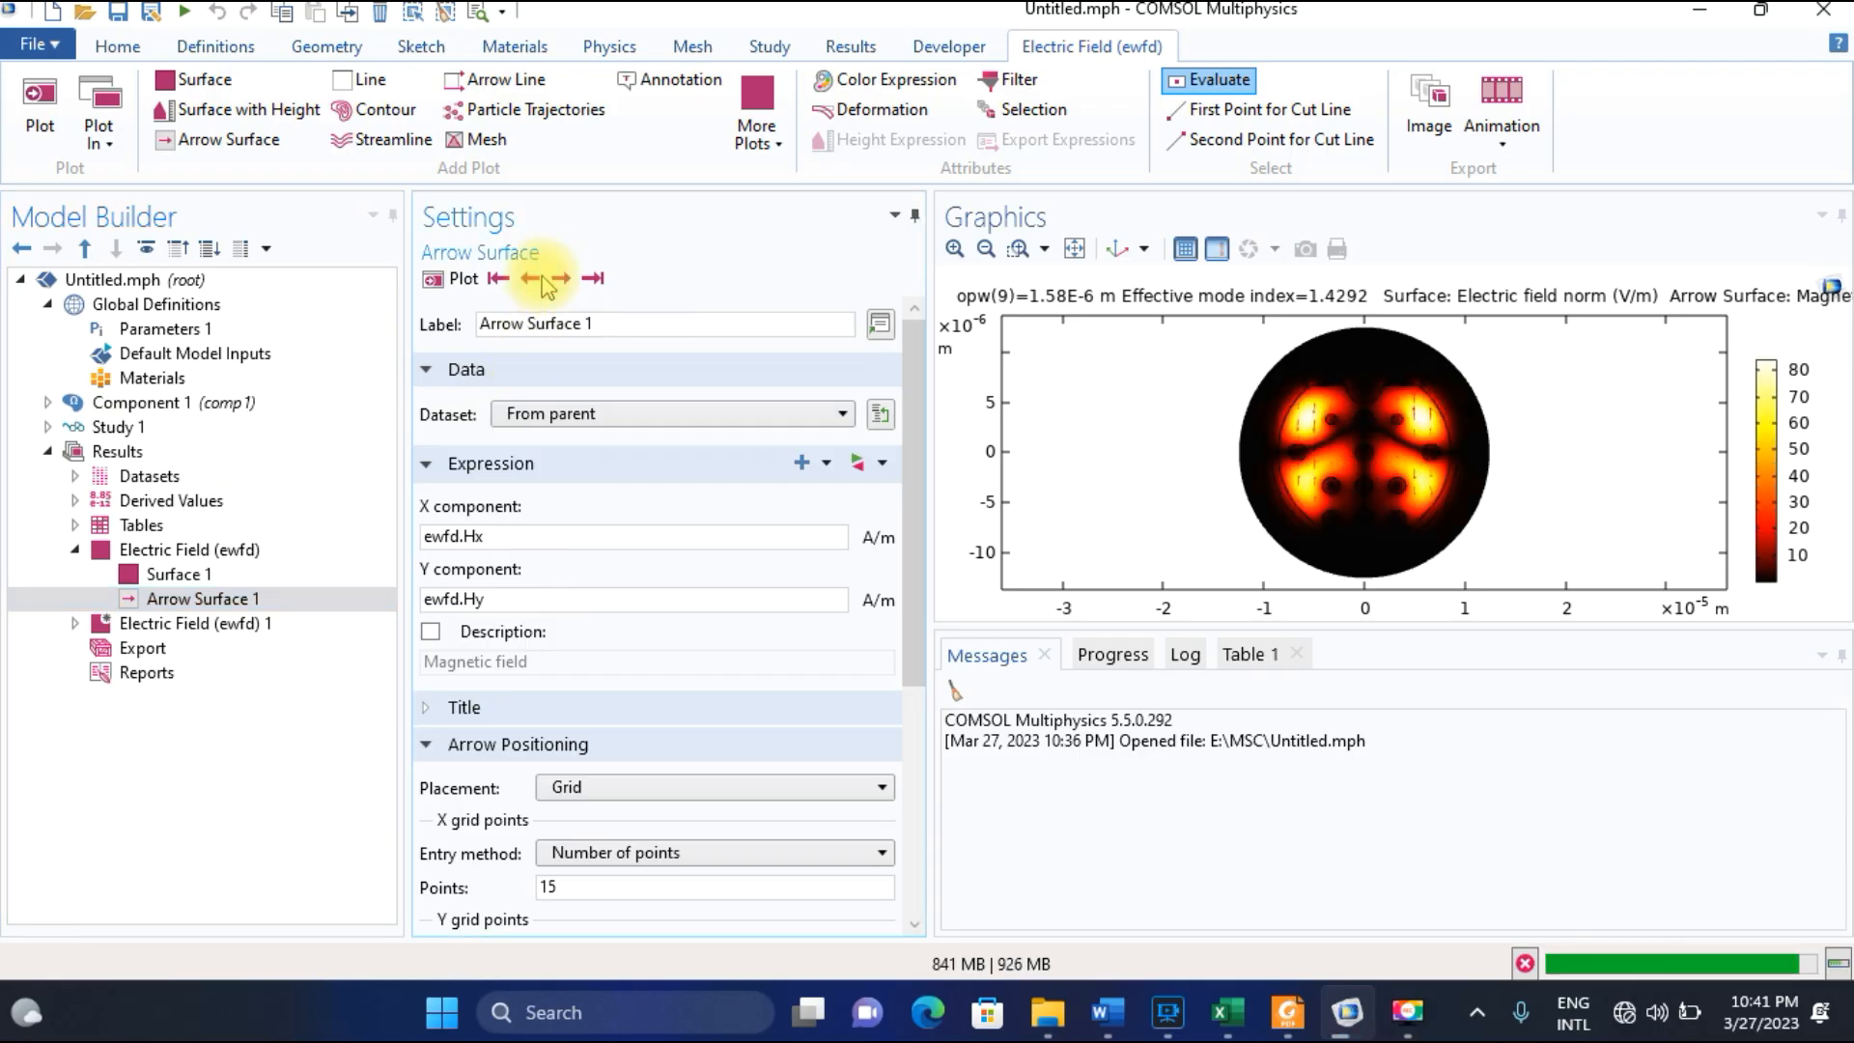
pyautogui.click(545, 282)
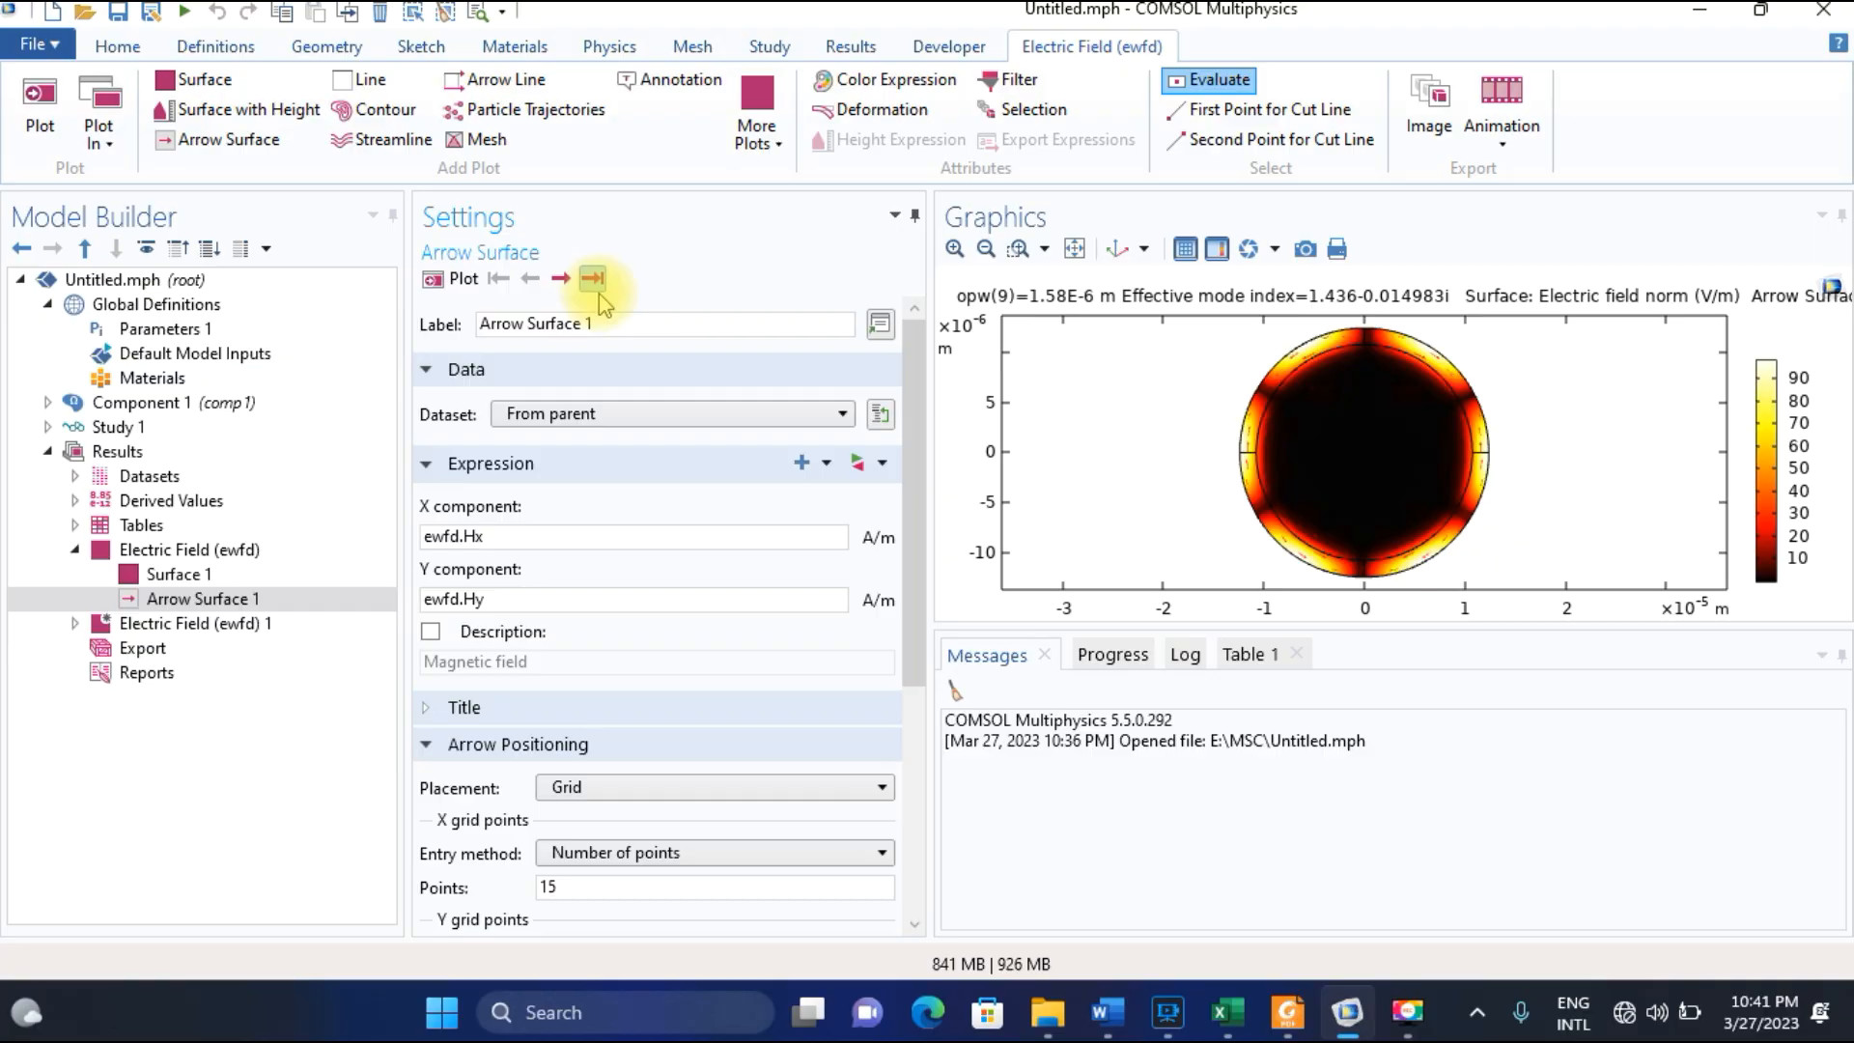
pyautogui.click(562, 279)
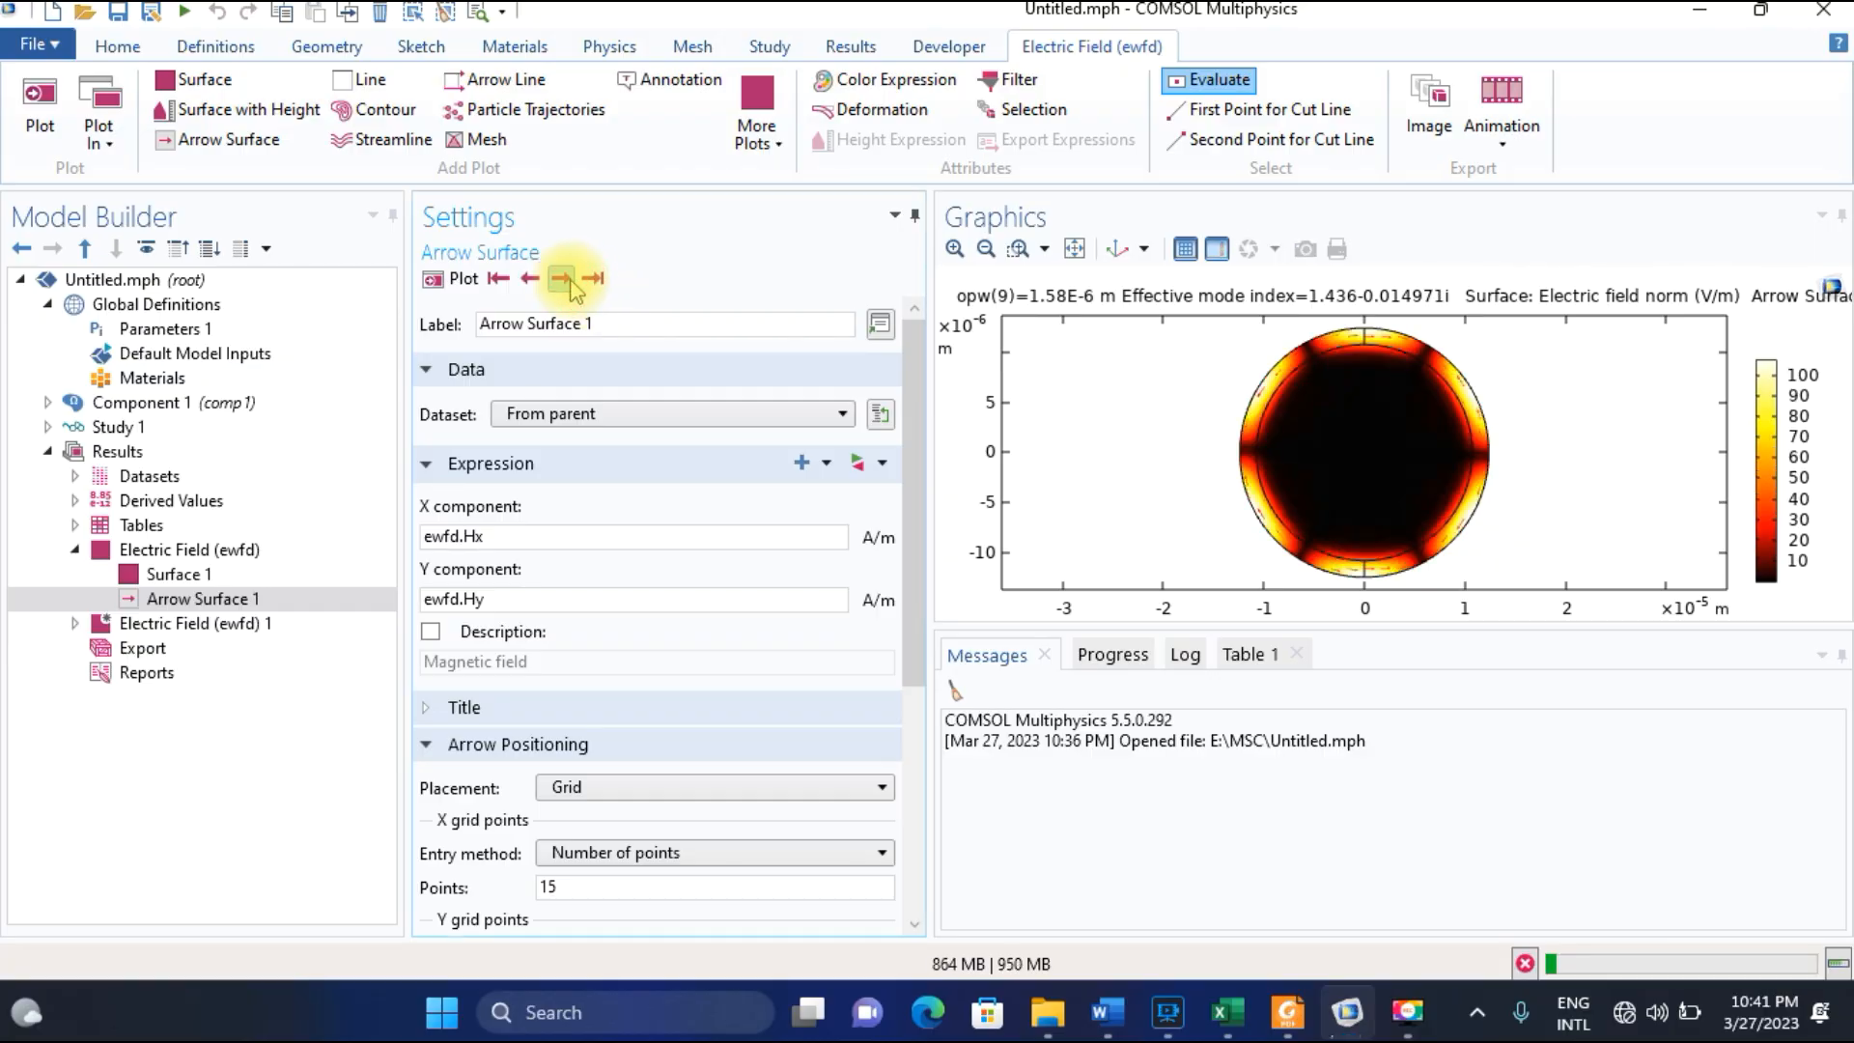
pyautogui.click(570, 285)
pyautogui.click(569, 284)
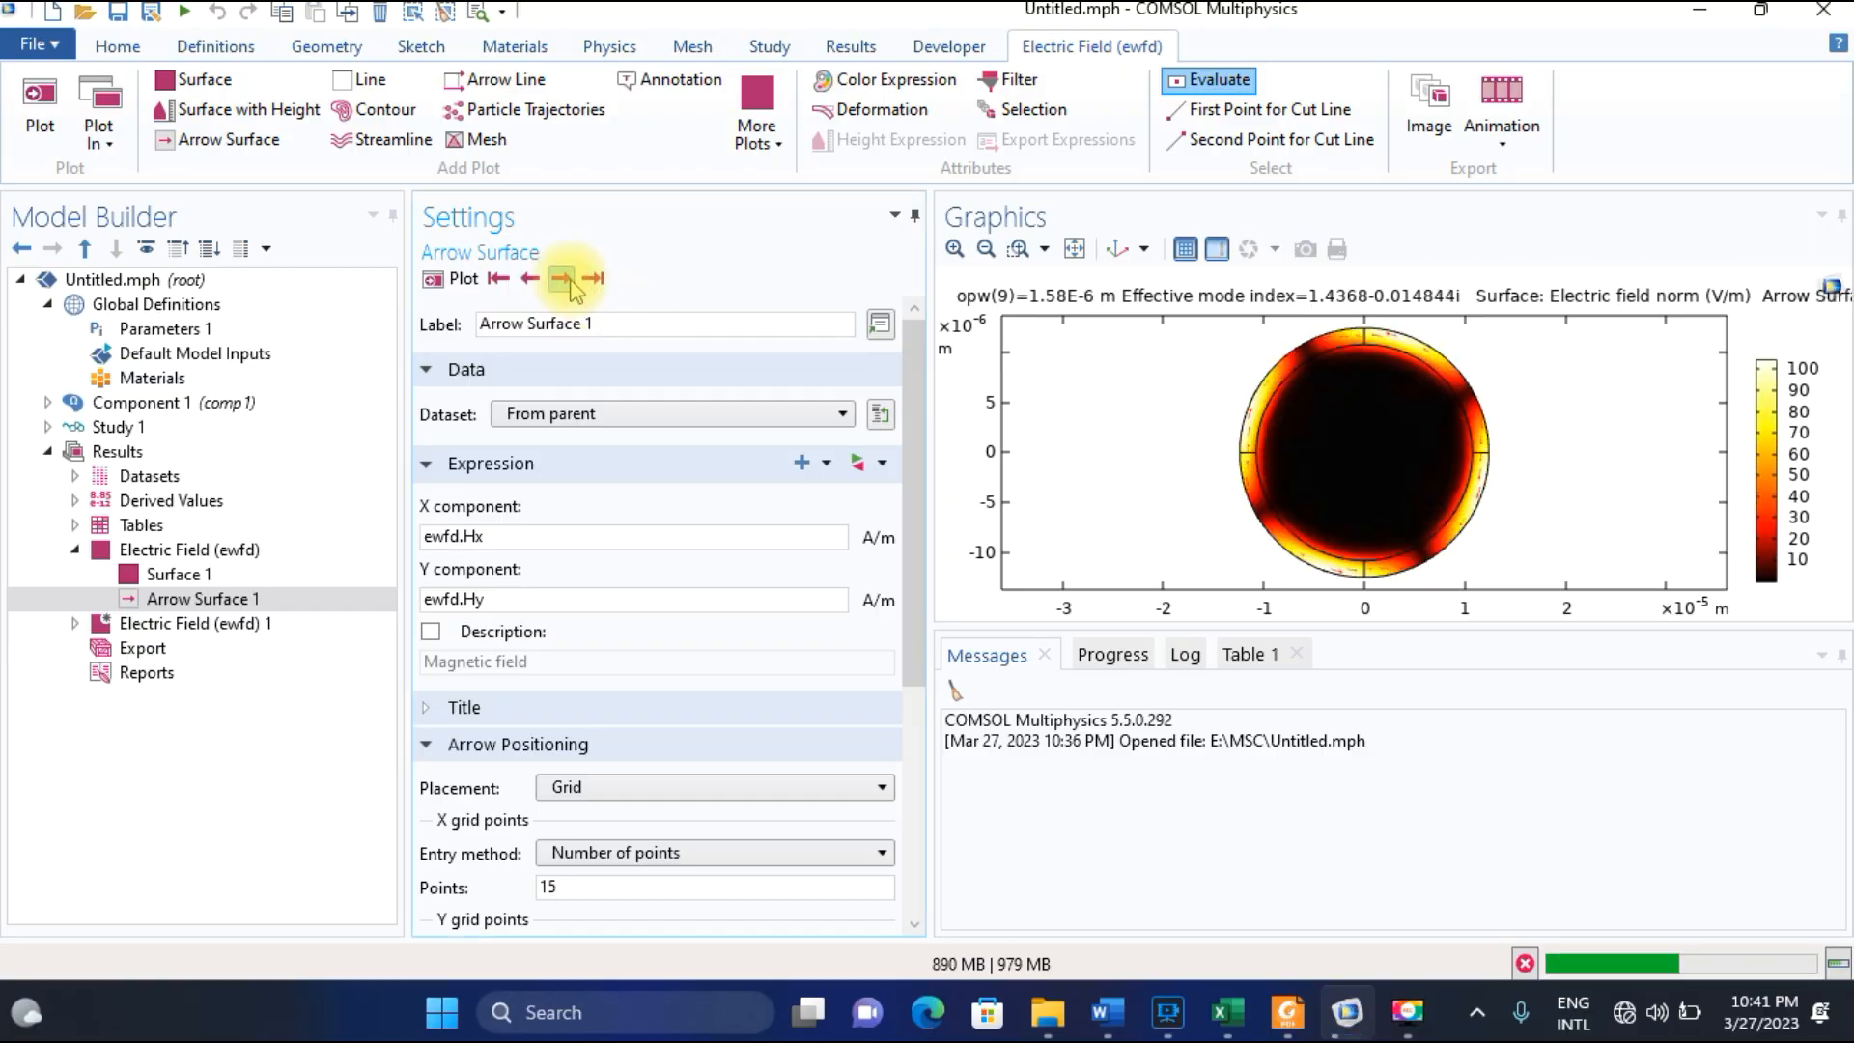
pyautogui.click(569, 283)
pyautogui.click(570, 283)
pyautogui.click(569, 283)
pyautogui.click(570, 282)
pyautogui.click(570, 283)
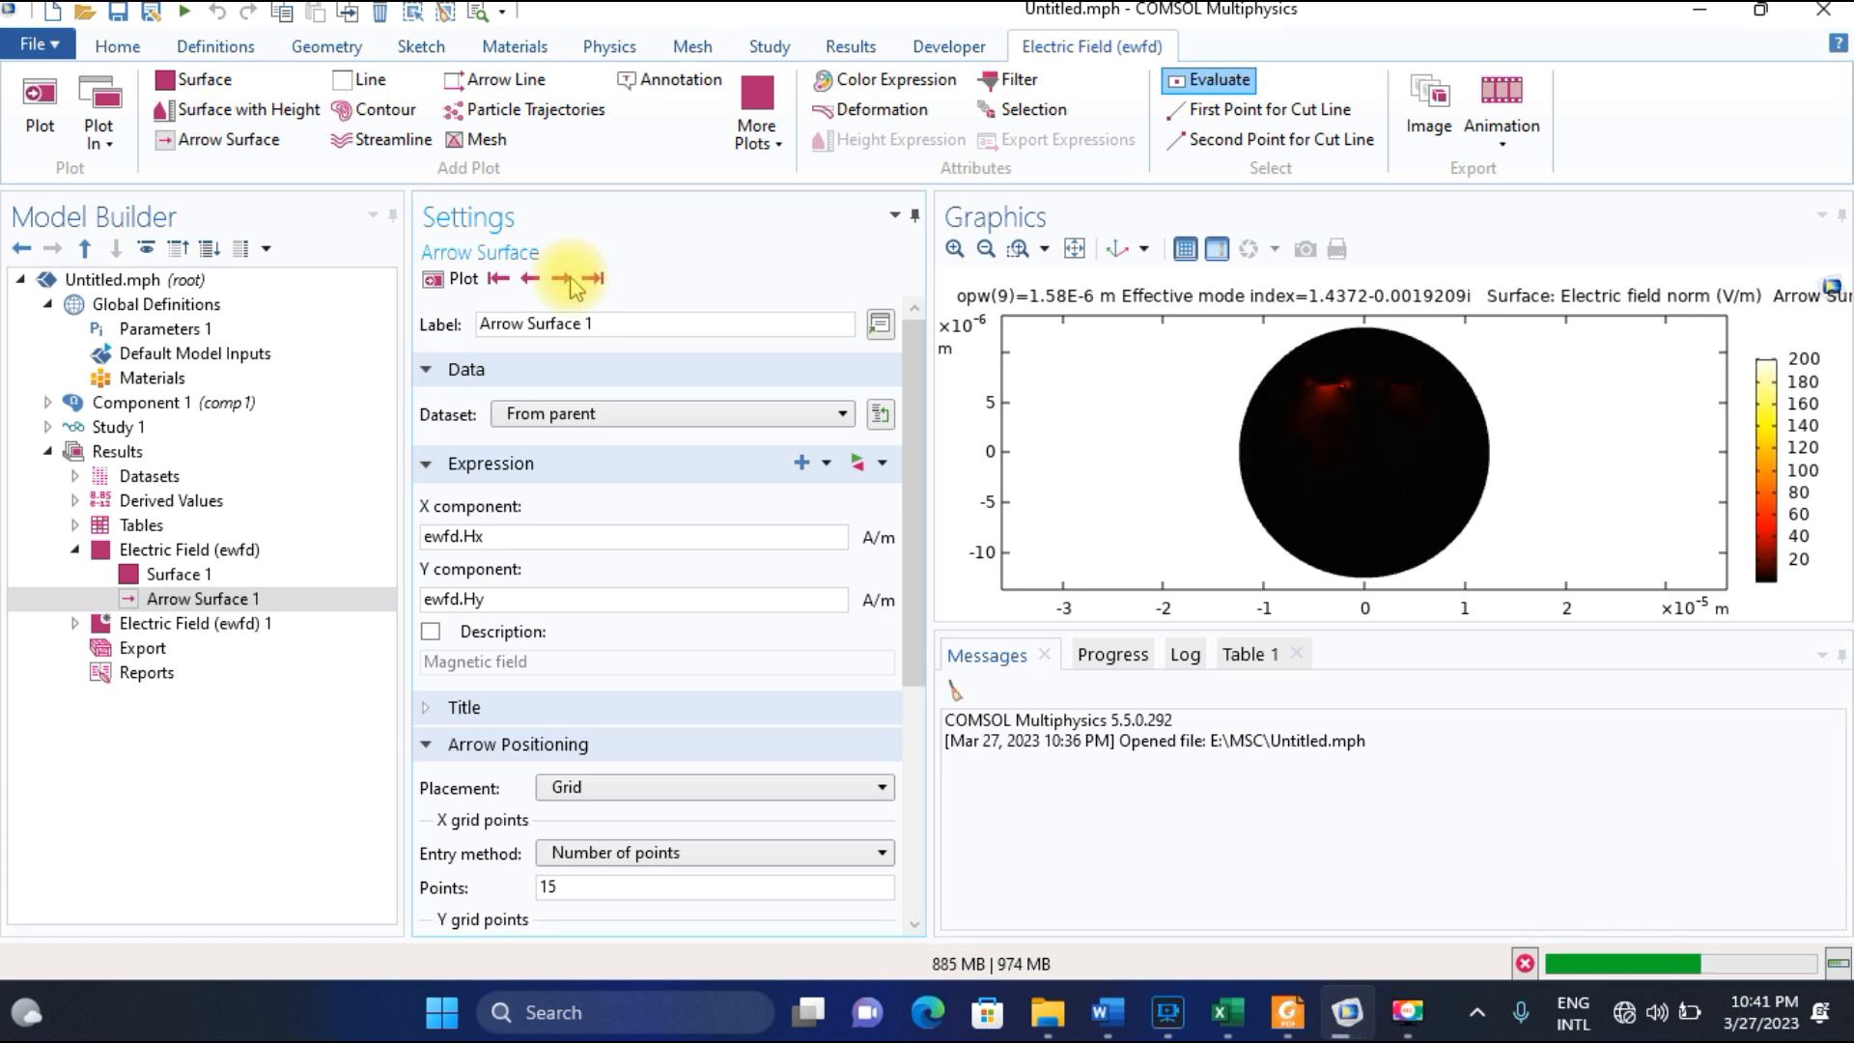
pyautogui.click(530, 278)
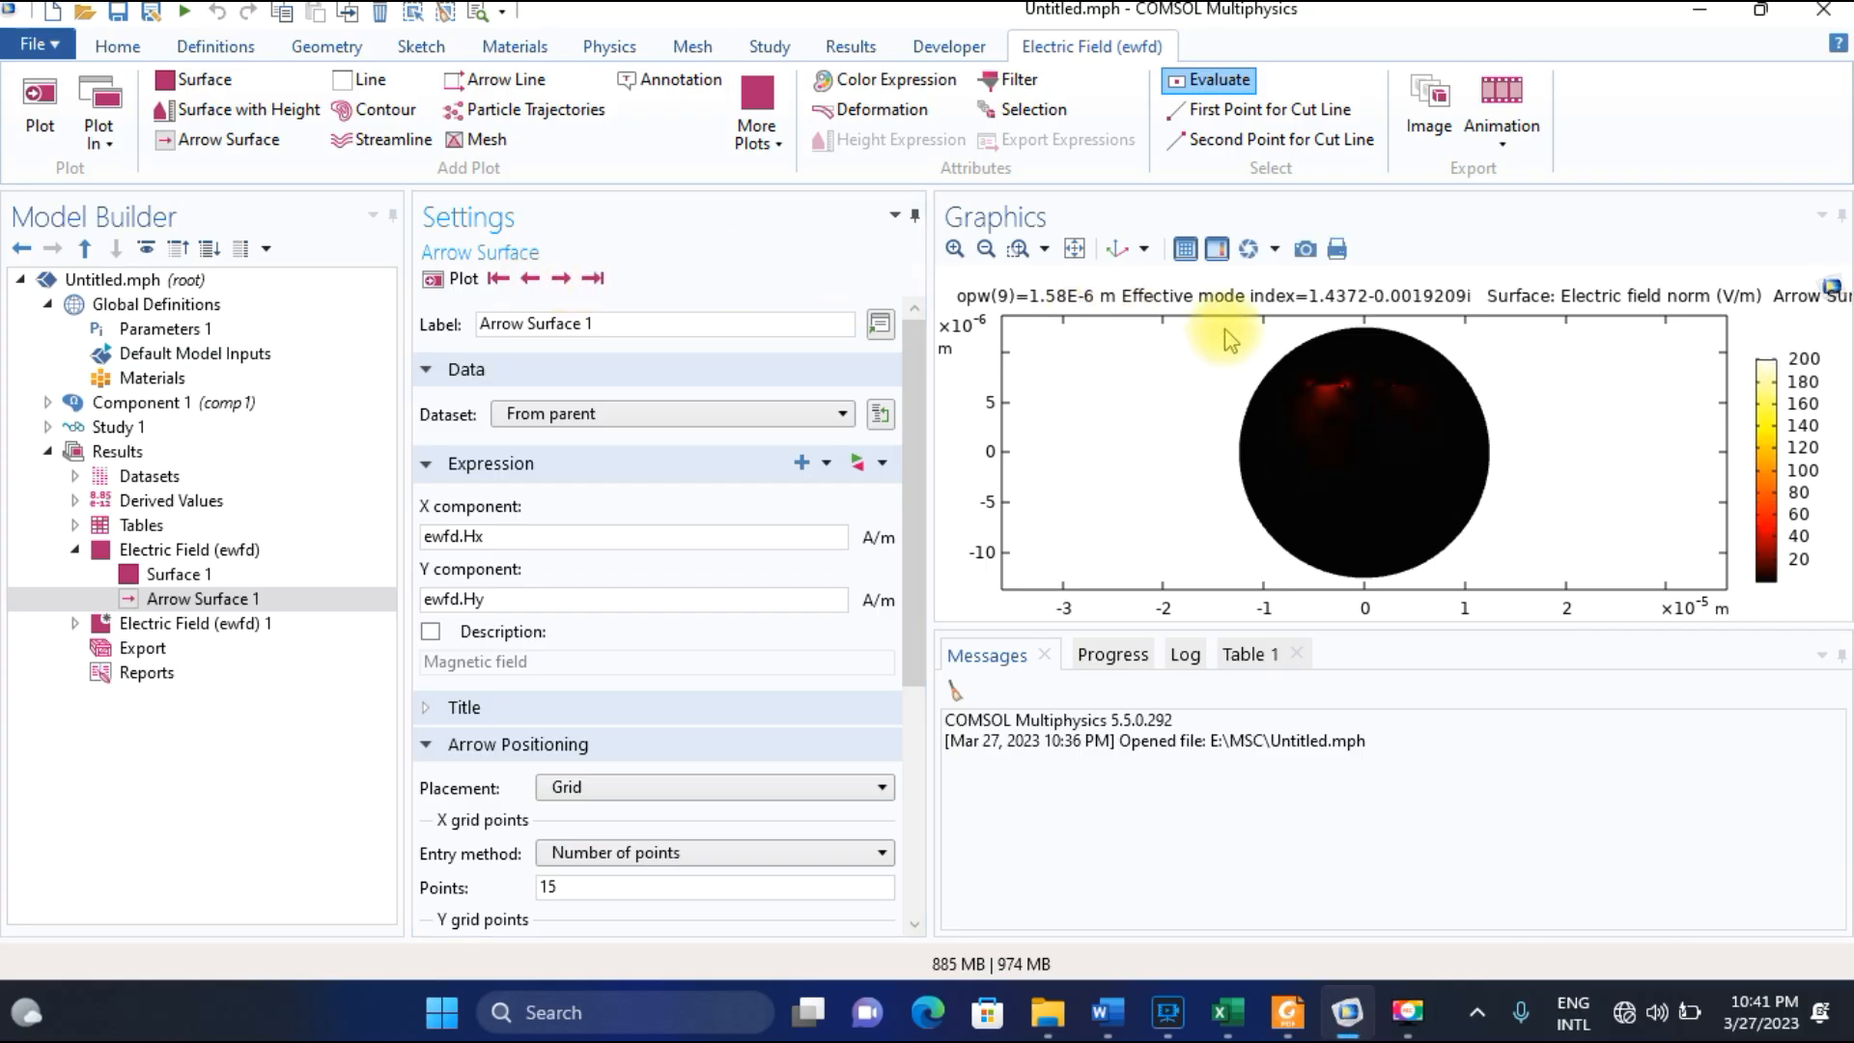
# Examine the field and arrows close up around the two bright strips in the upper part of the fiber cross-section.
pyautogui.click(955, 248)
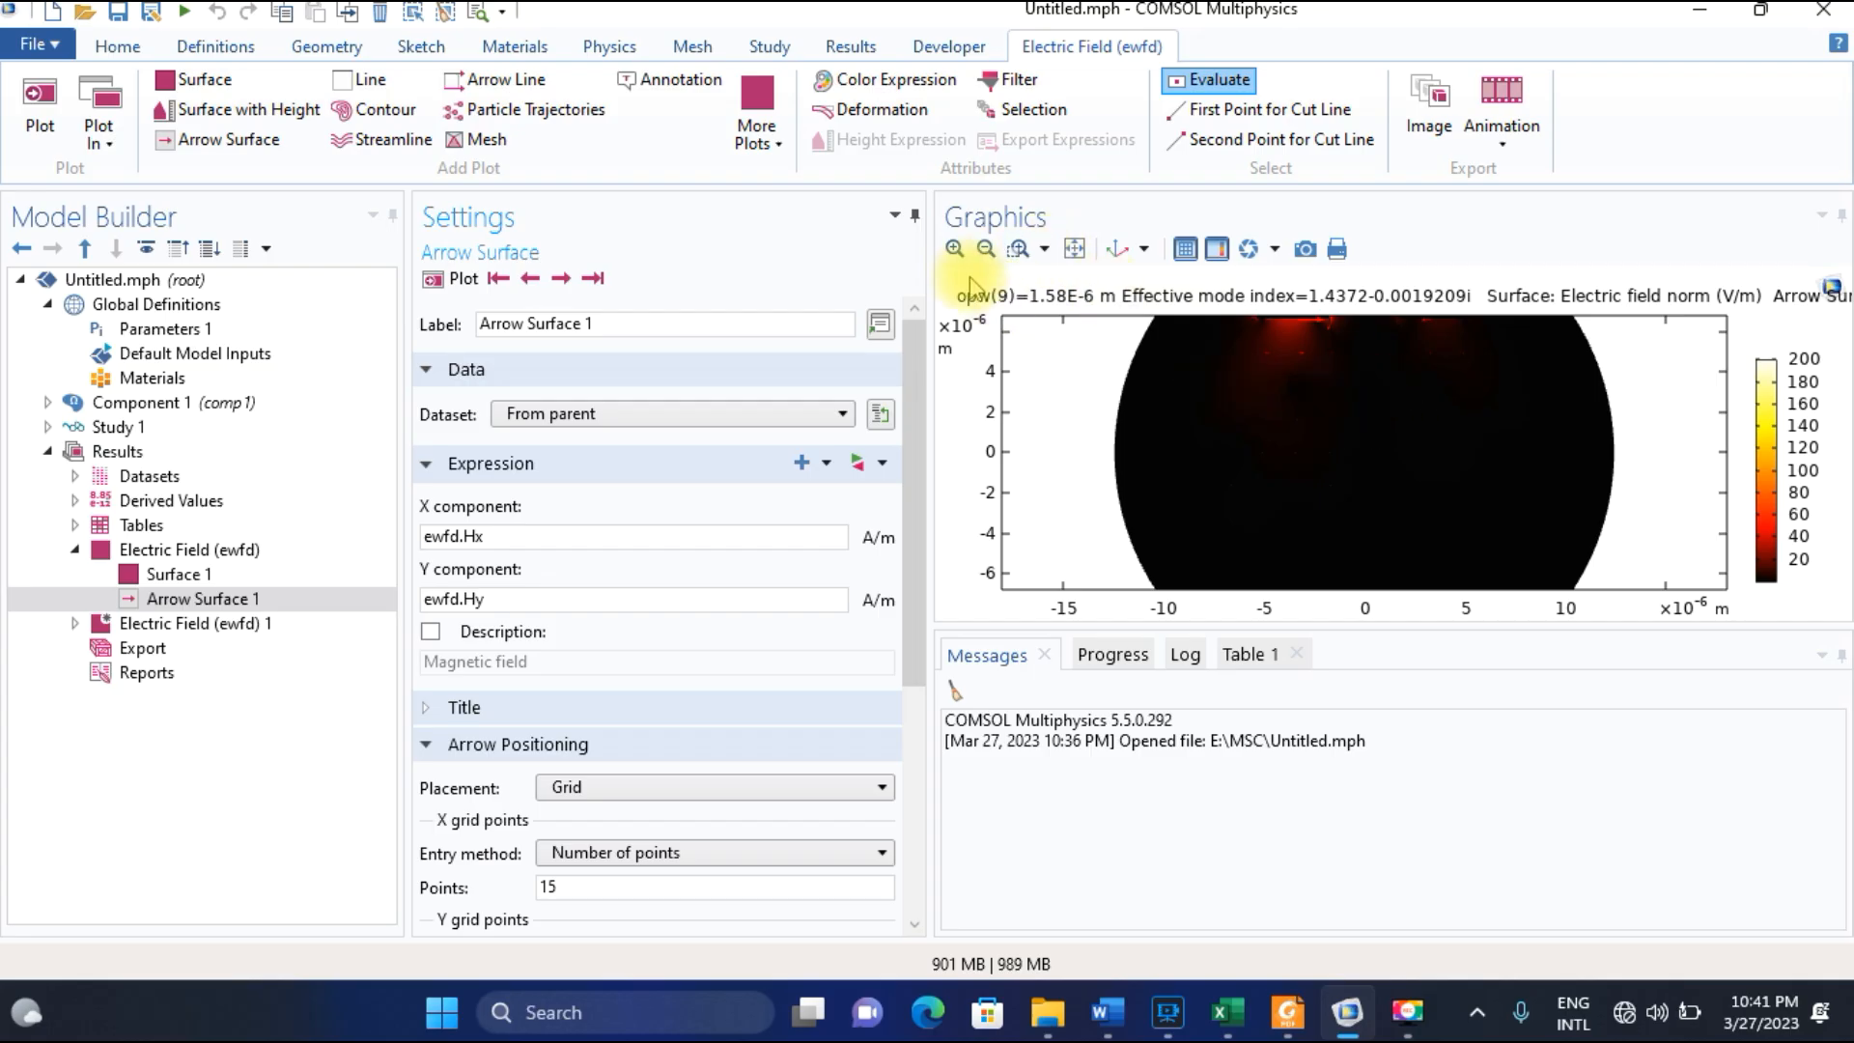
pyautogui.click(984, 252)
pyautogui.click(1018, 248)
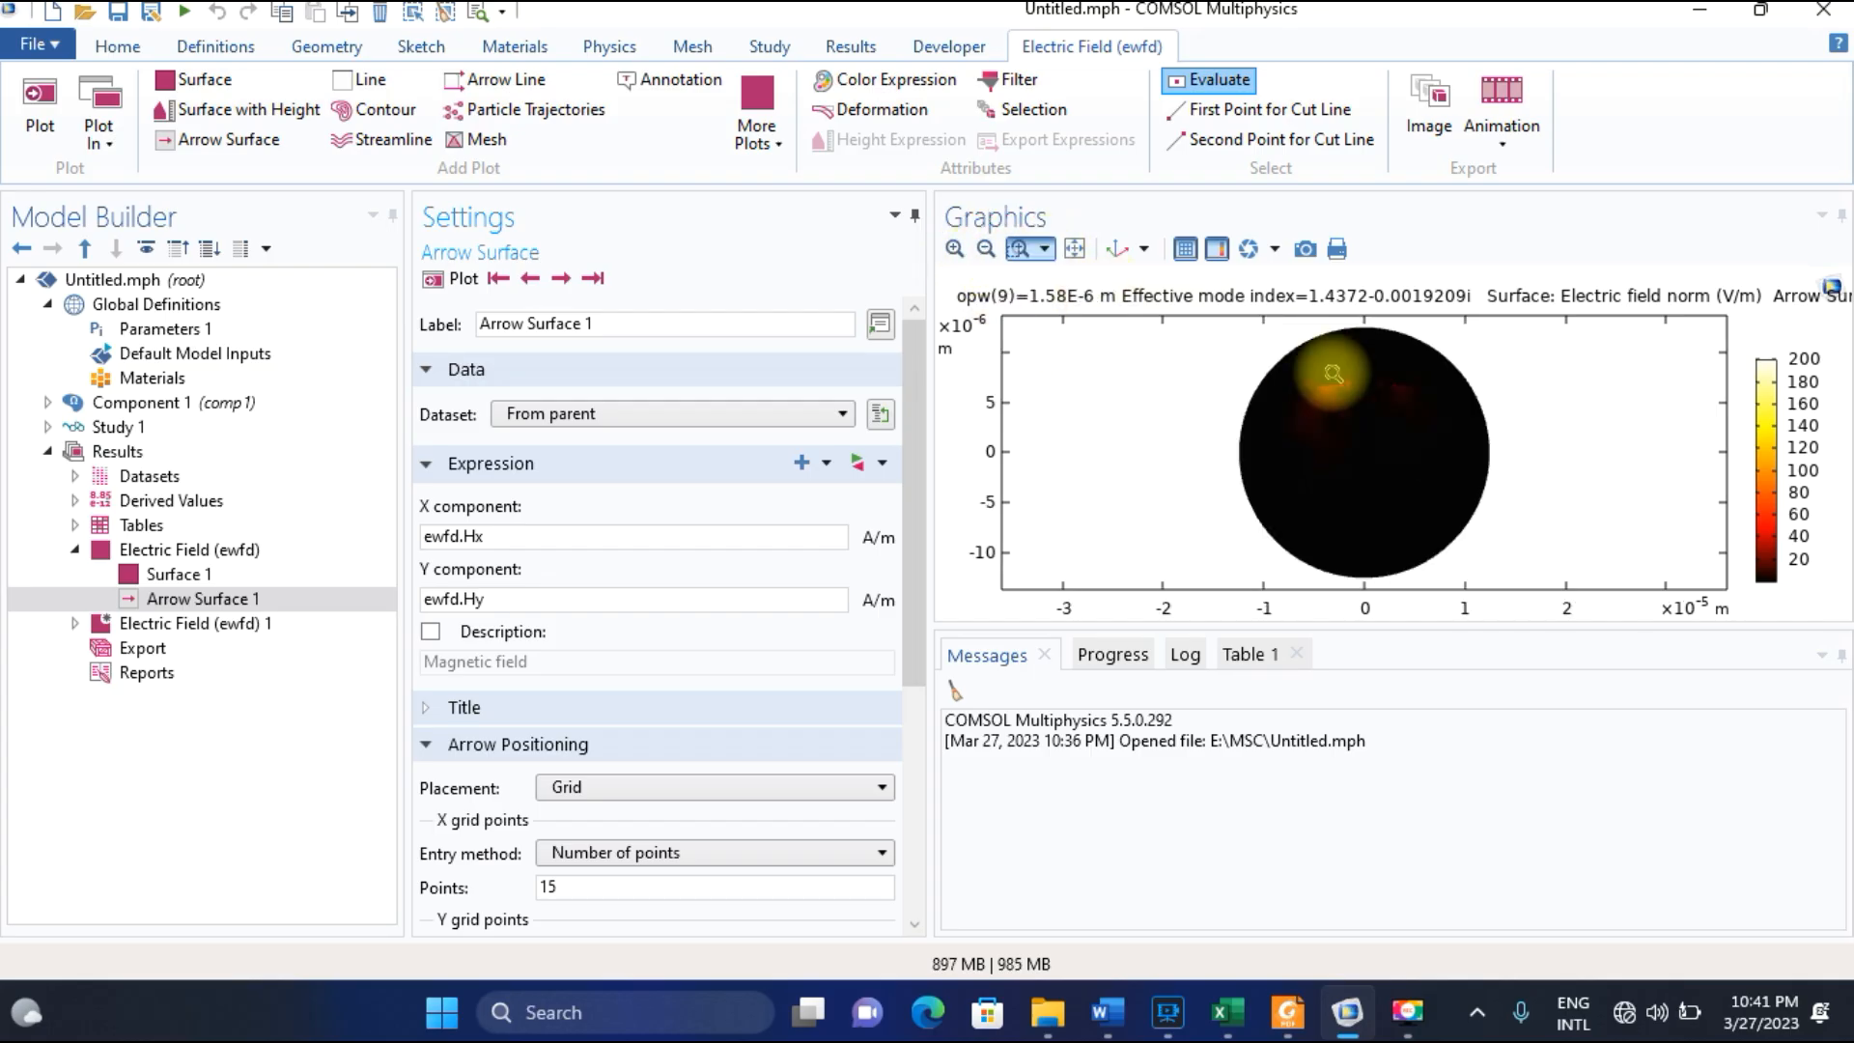
pyautogui.moveTo(1279, 382); pyautogui.dragTo(1344, 372)
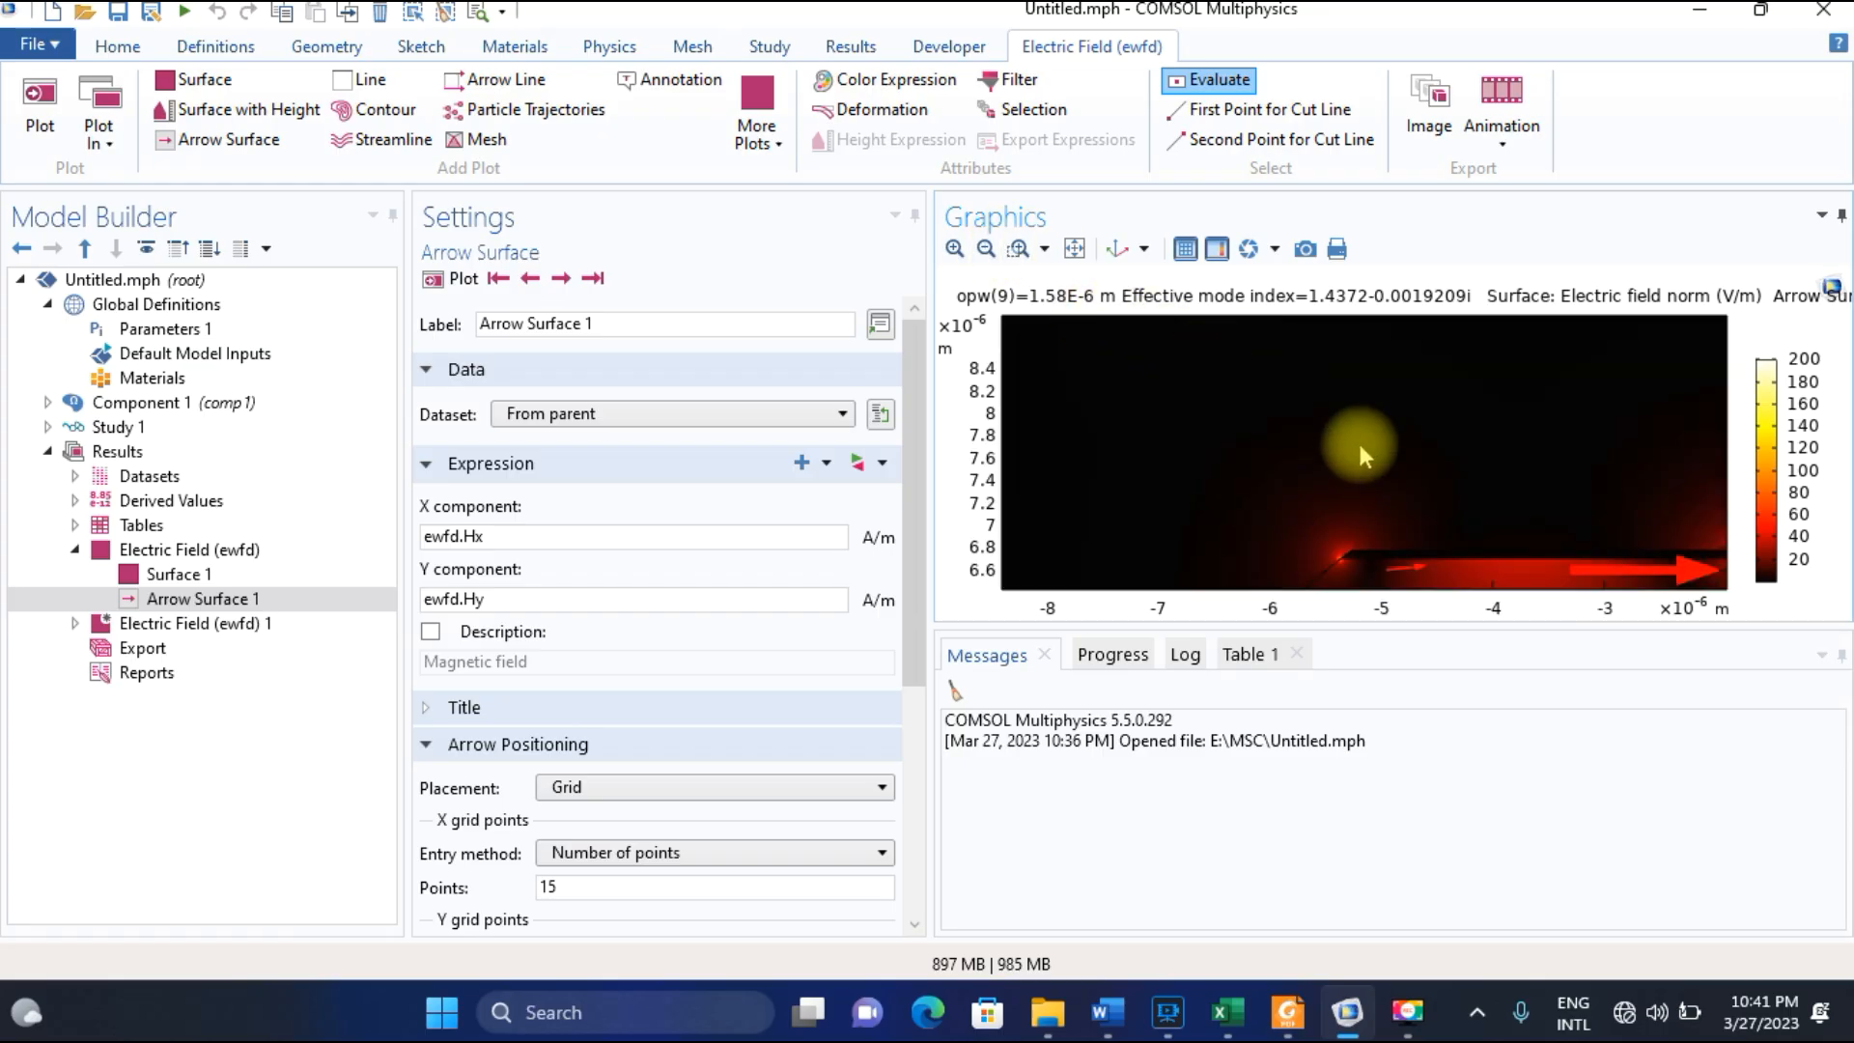
pyautogui.click(1073, 248)
pyautogui.click(1015, 250)
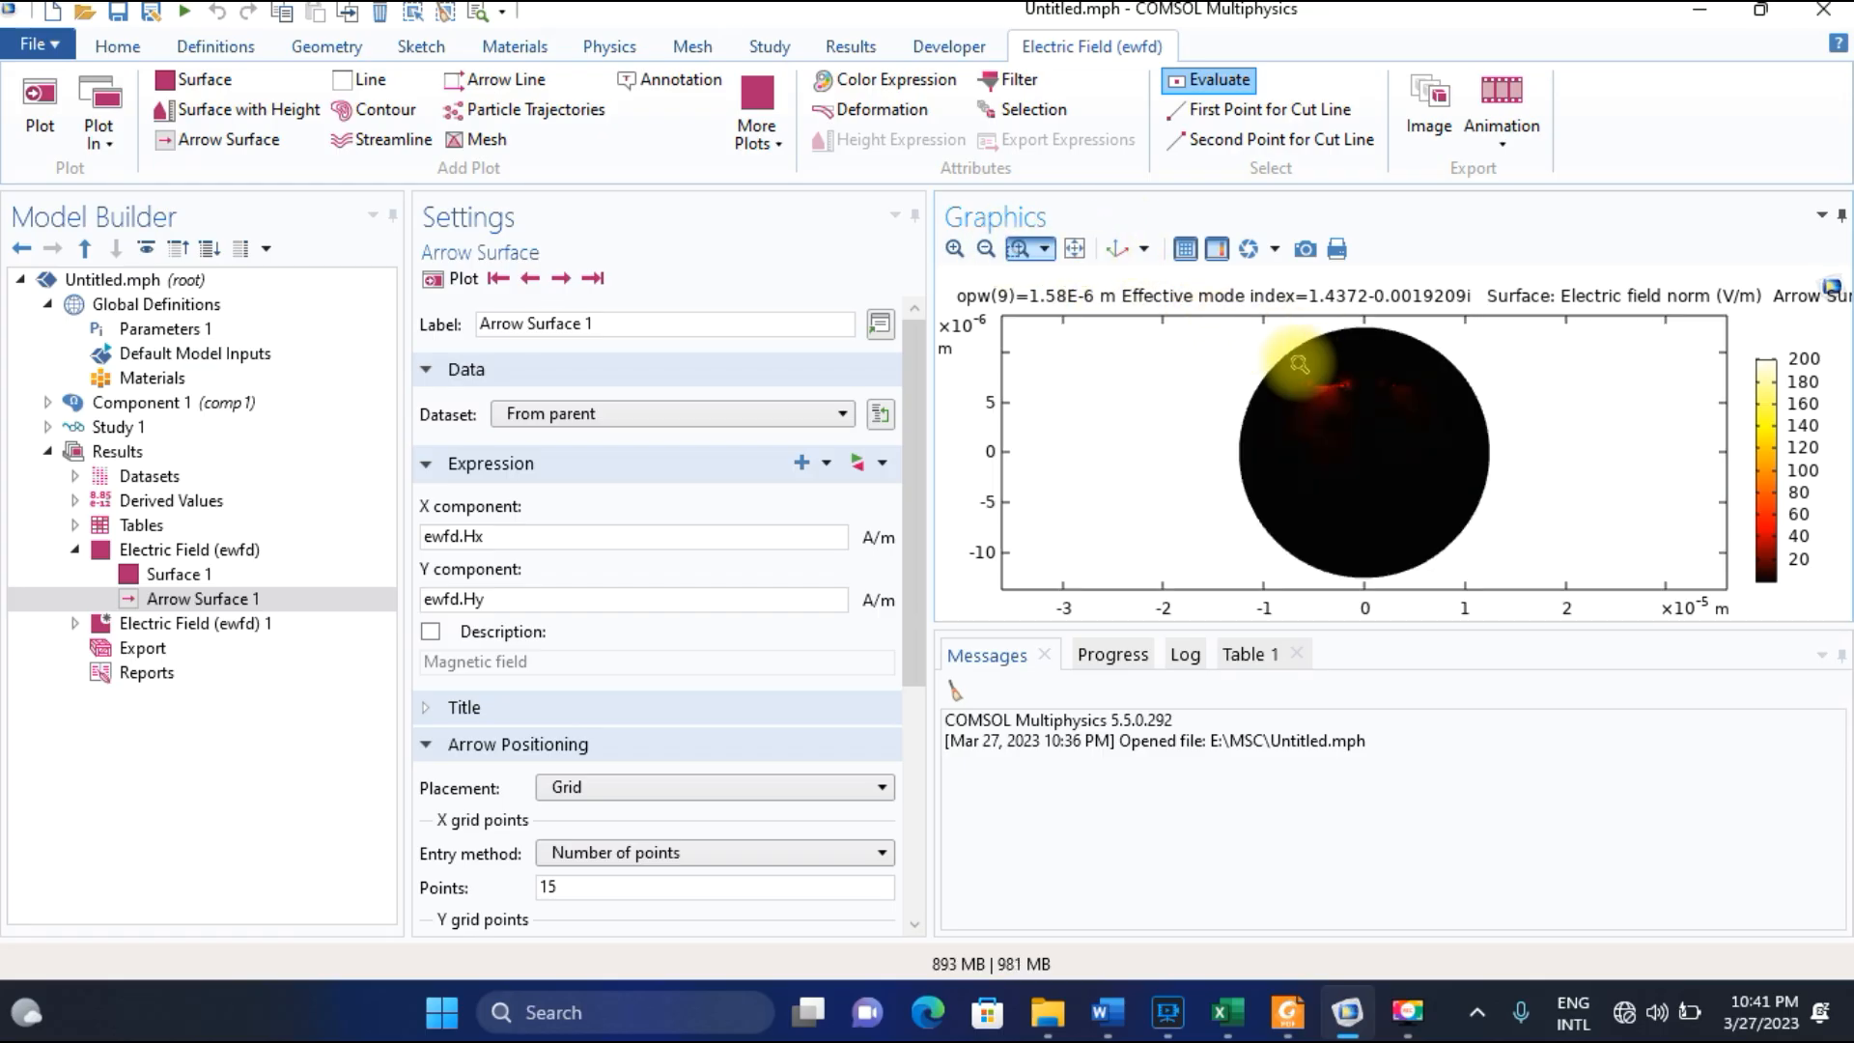
pyautogui.moveTo(1284, 363); pyautogui.dragTo(1445, 421)
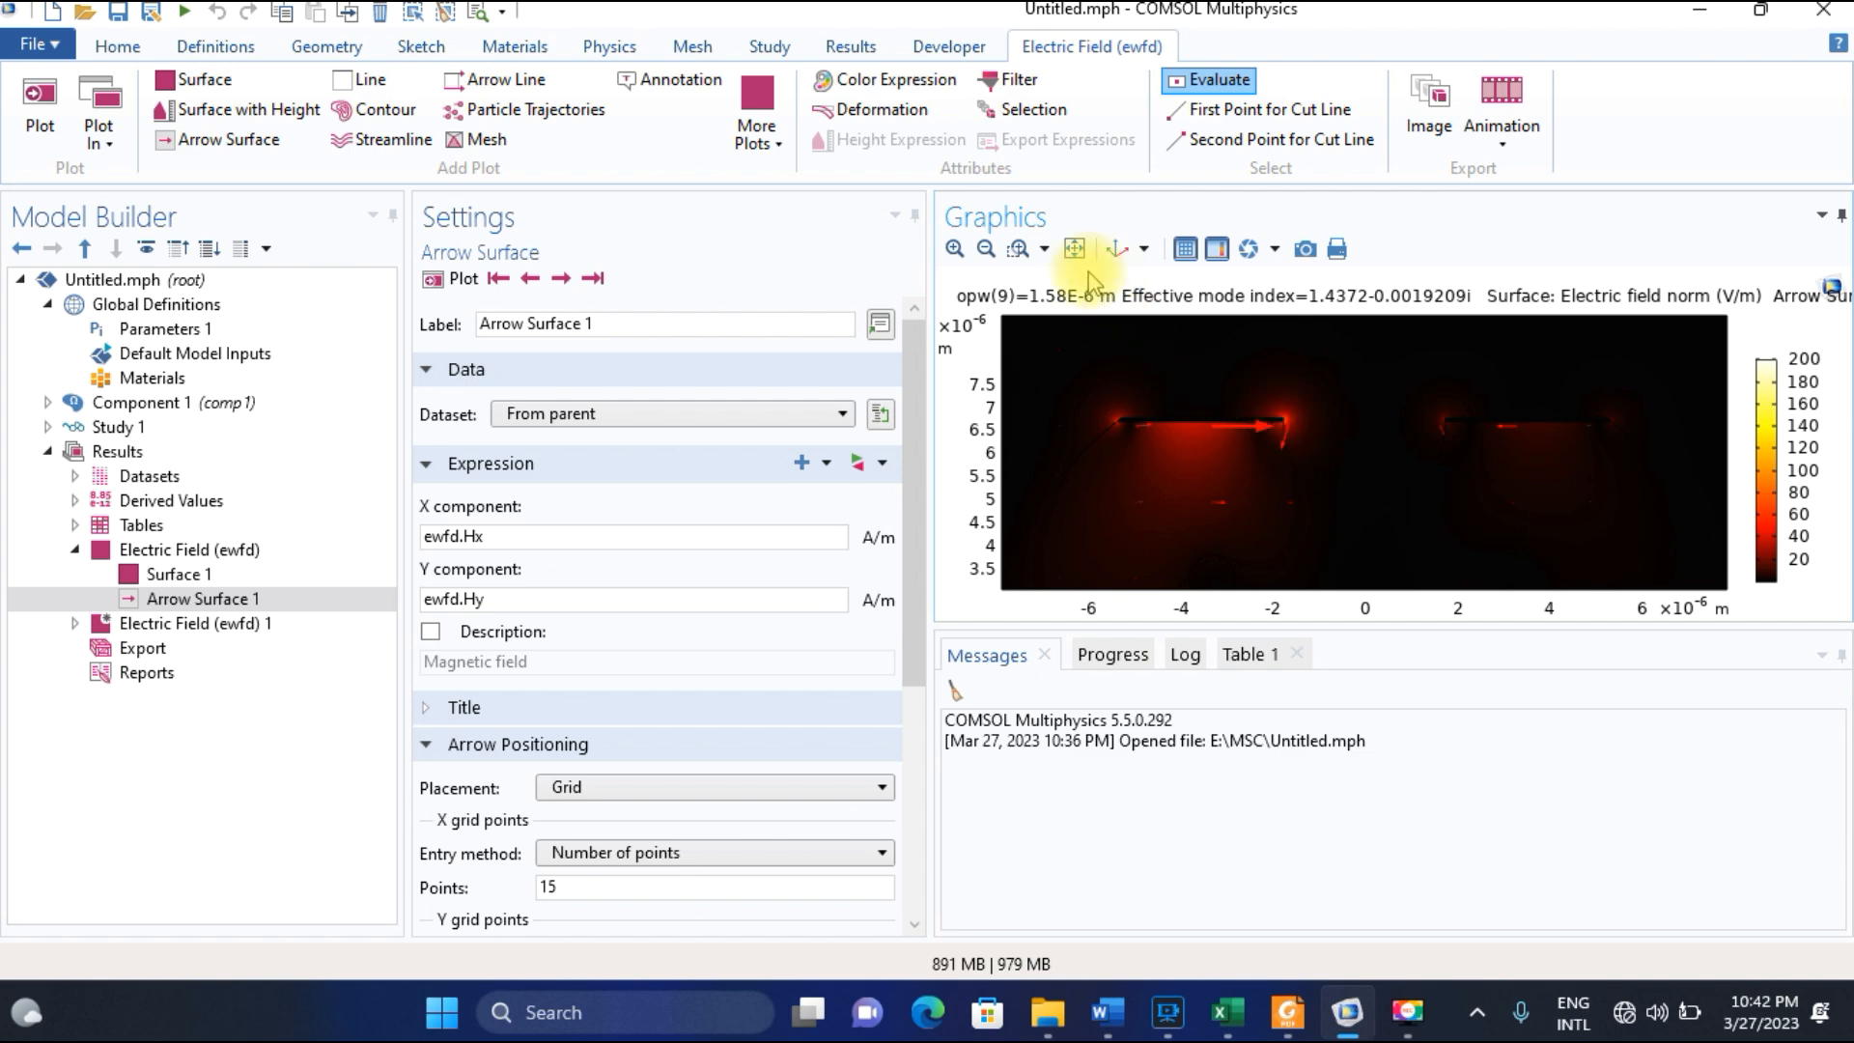
# View the coupled modes with effective indices 1.4335 and 1.4337, examining the core field and arrow directions and ending on 1.4337.
pyautogui.click(562, 280)
pyautogui.click(562, 280)
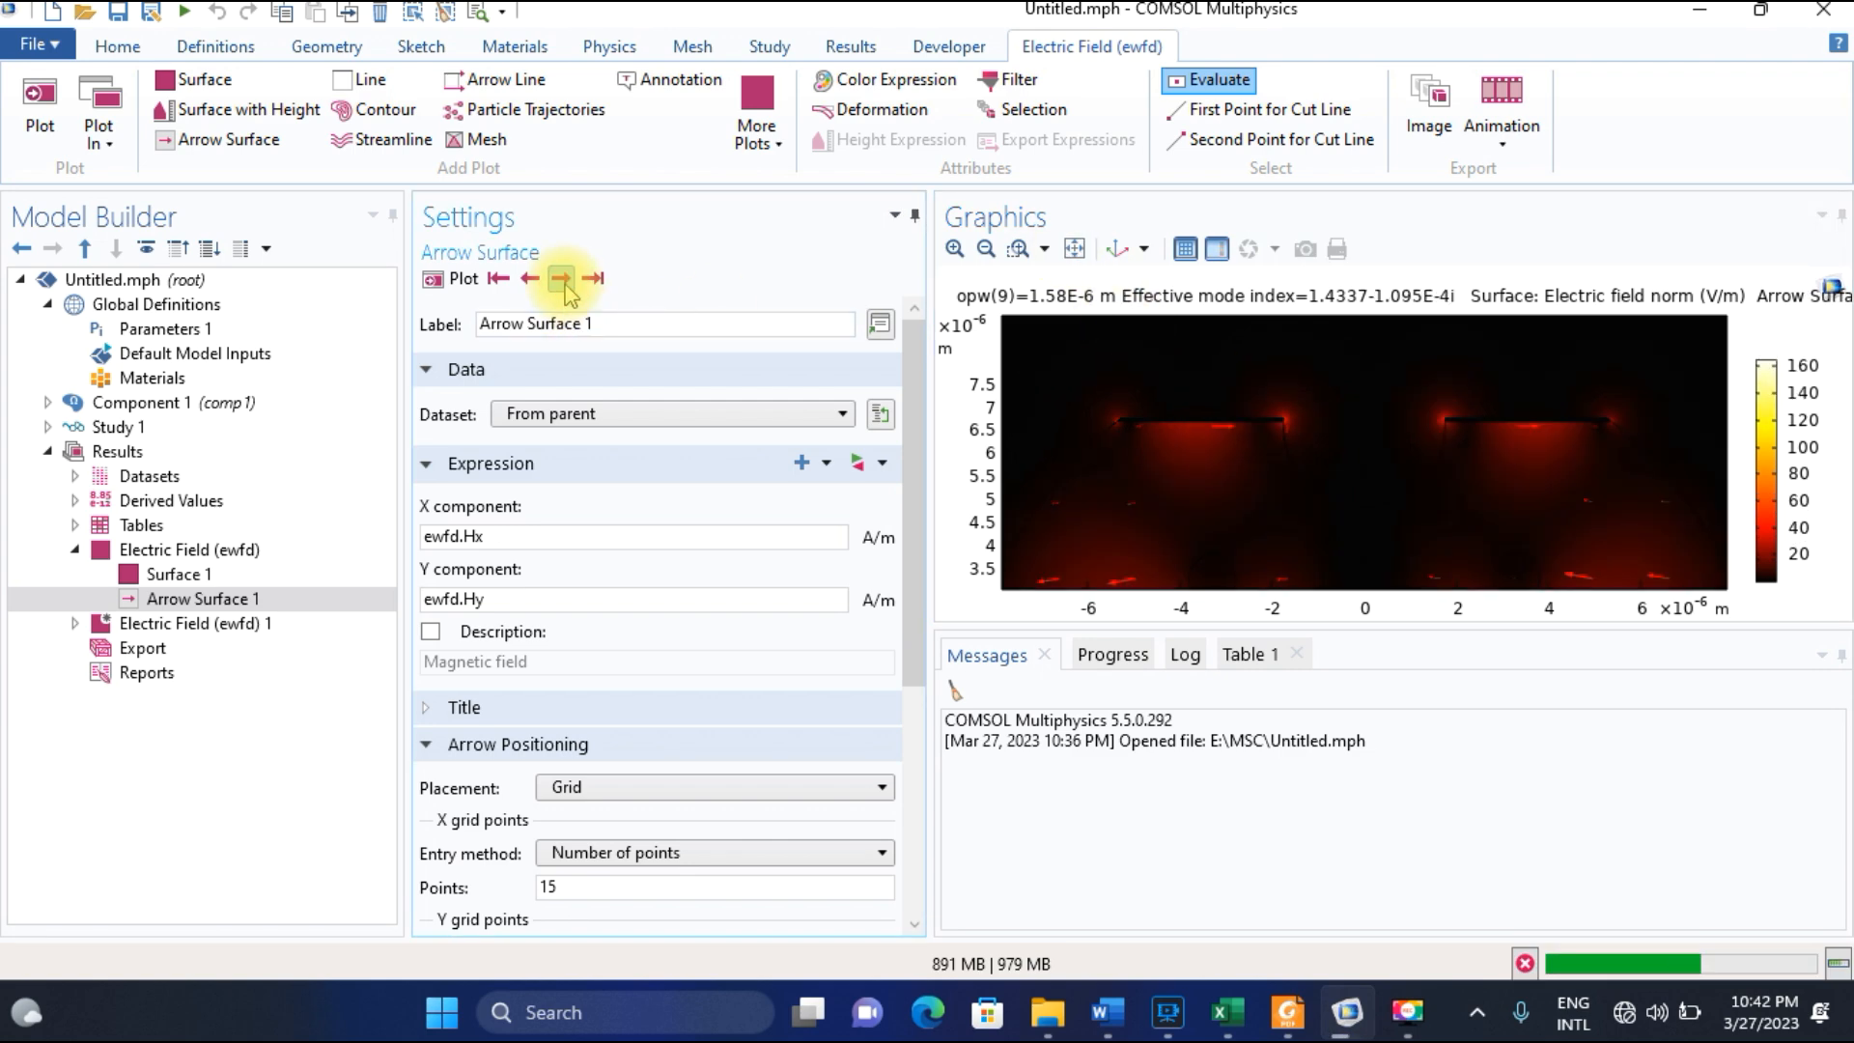
pyautogui.click(1074, 248)
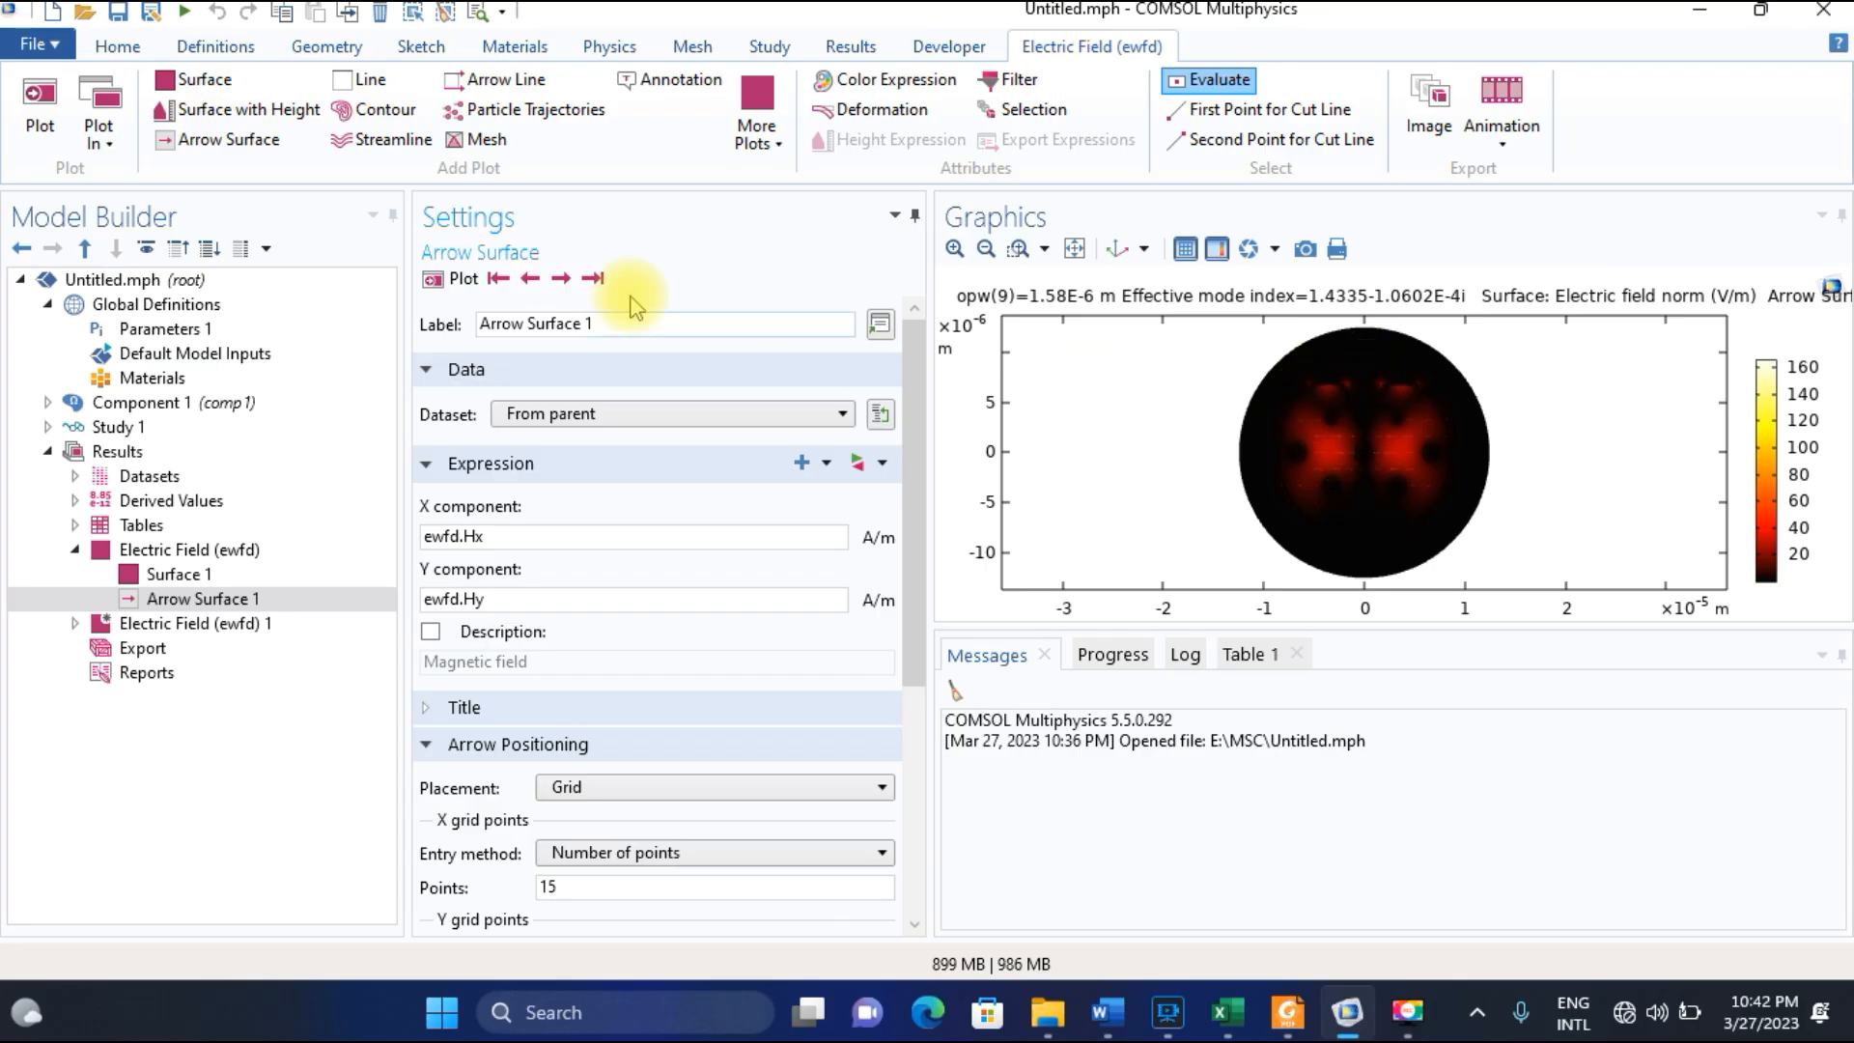
pyautogui.click(954, 250)
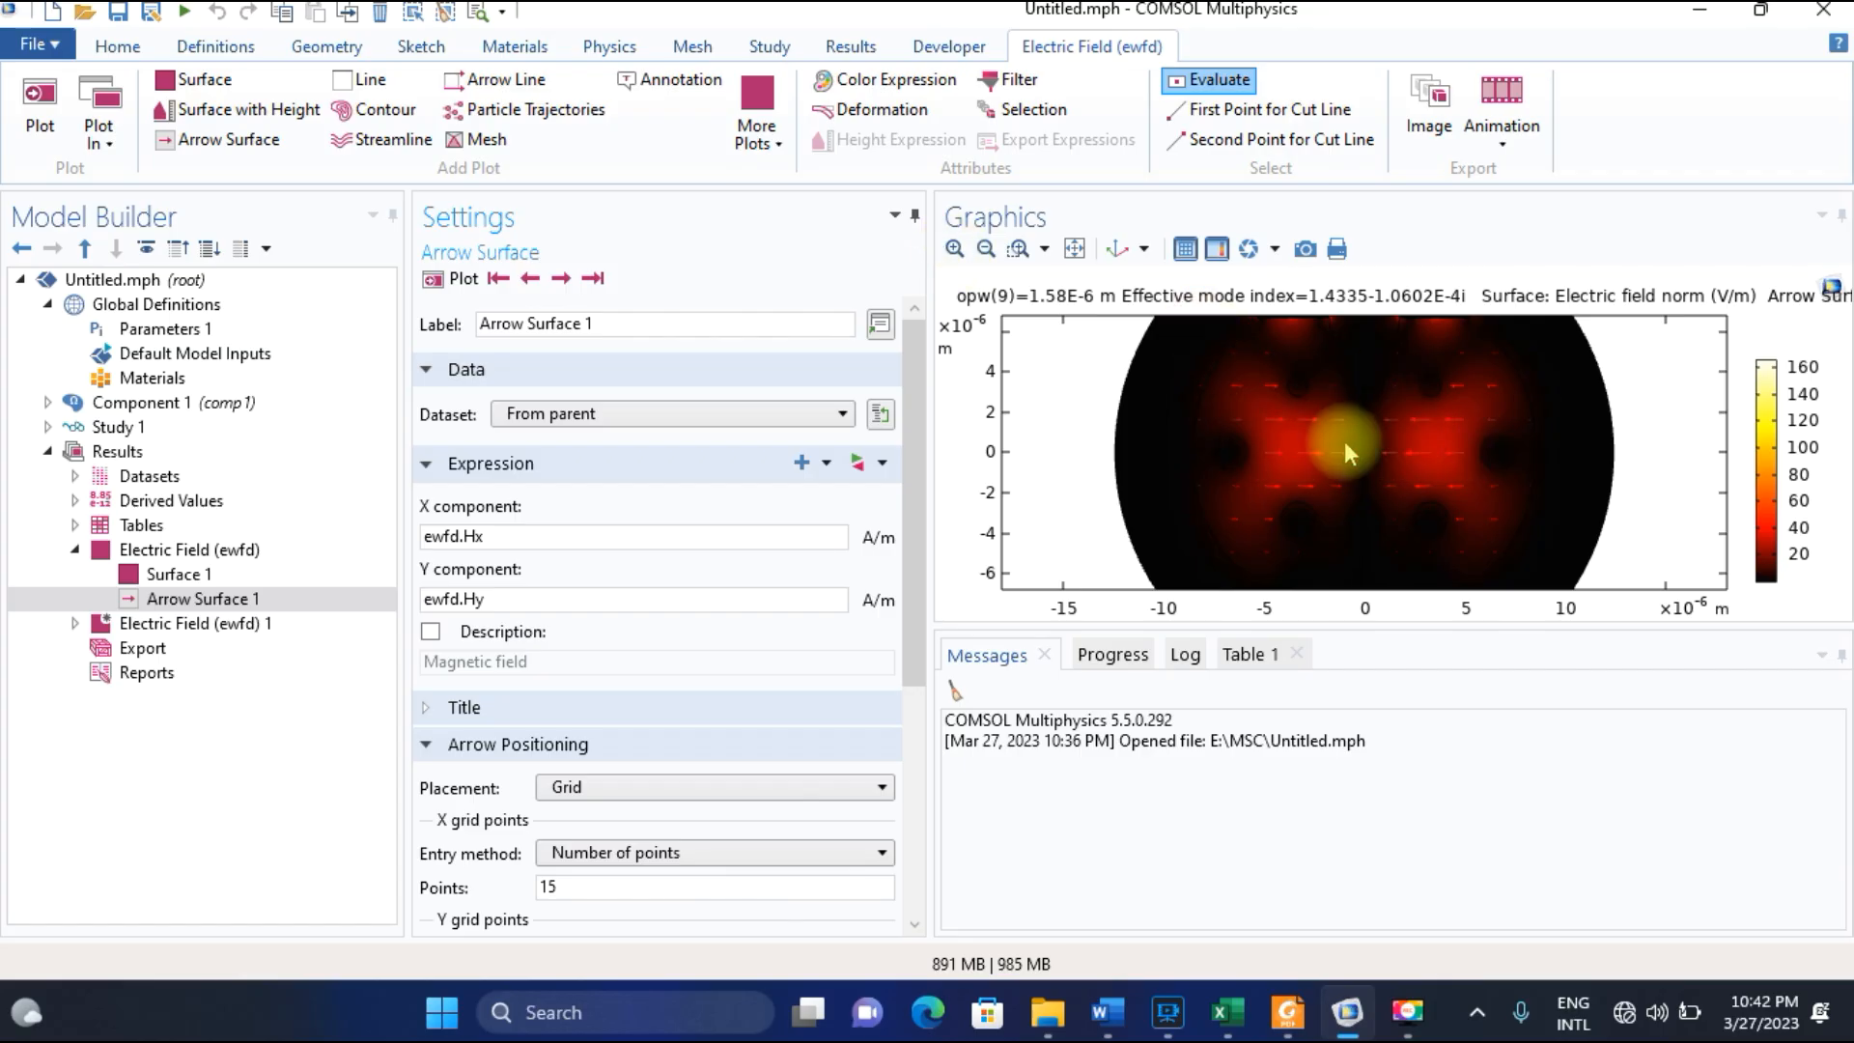
pyautogui.click(529, 278)
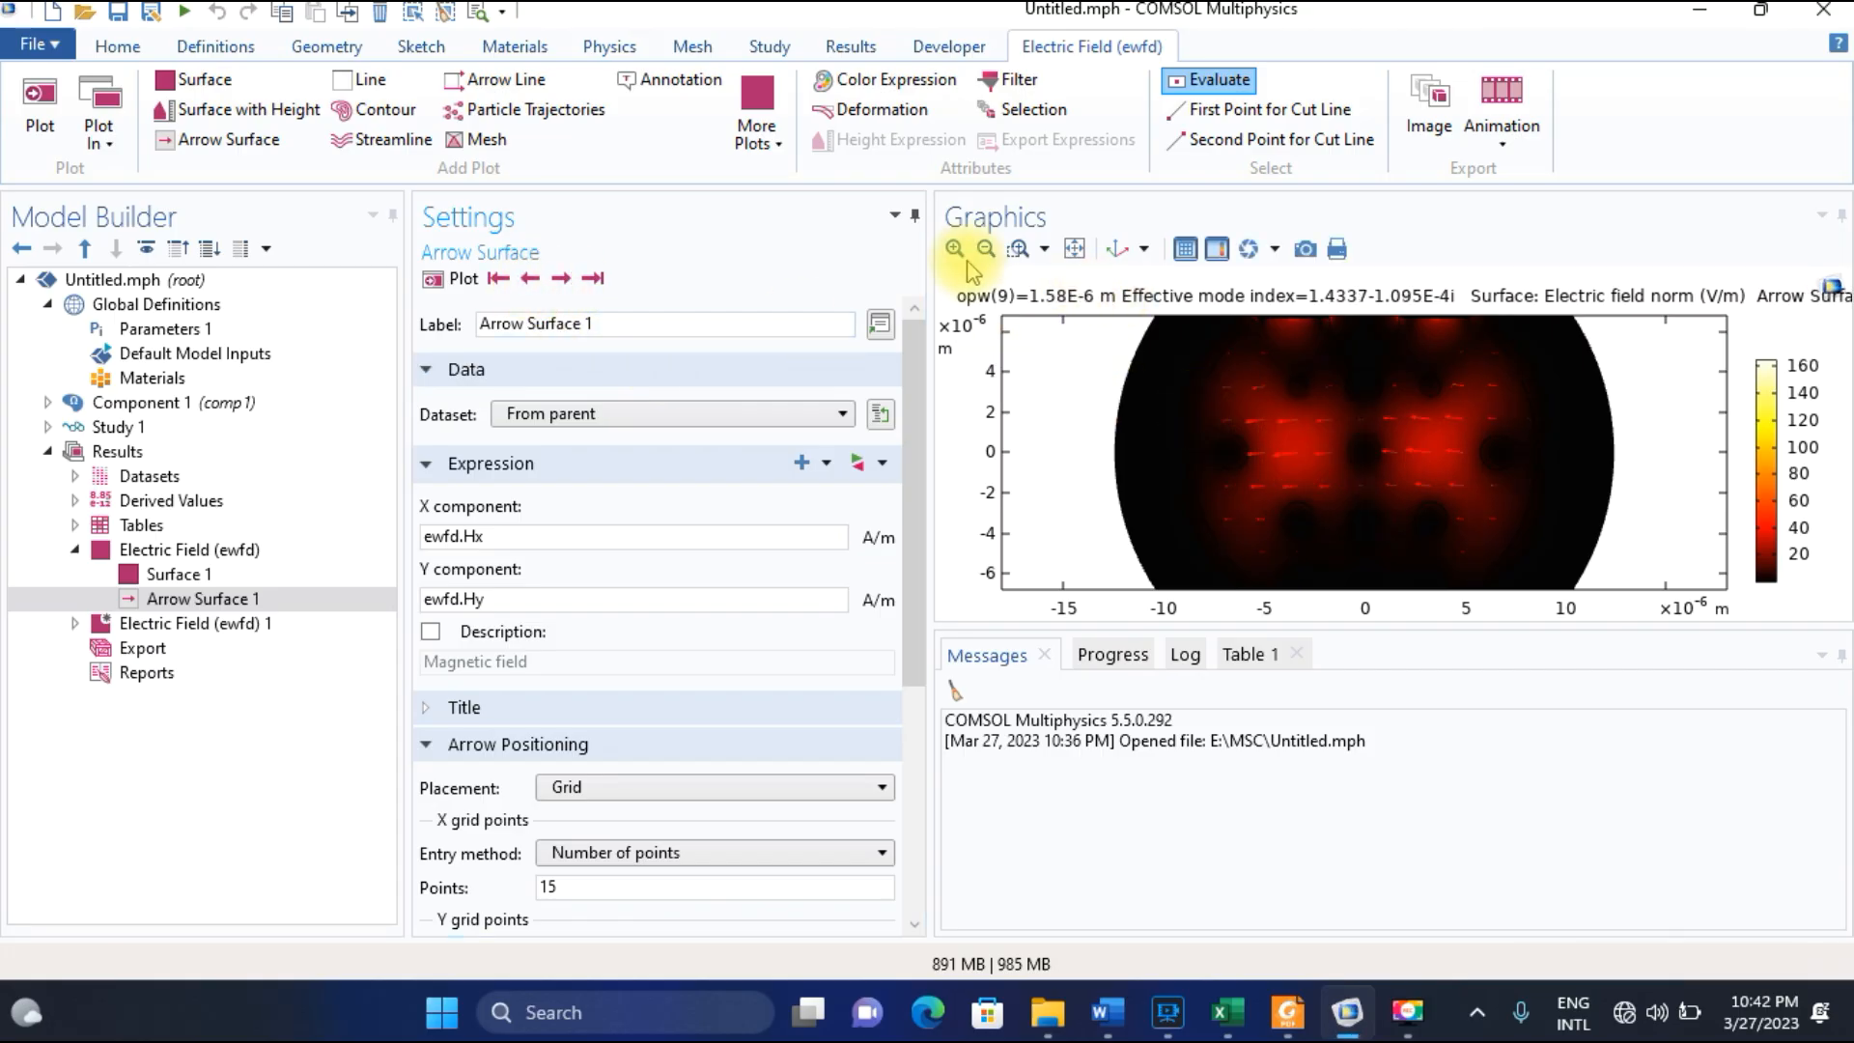
pyautogui.click(1077, 249)
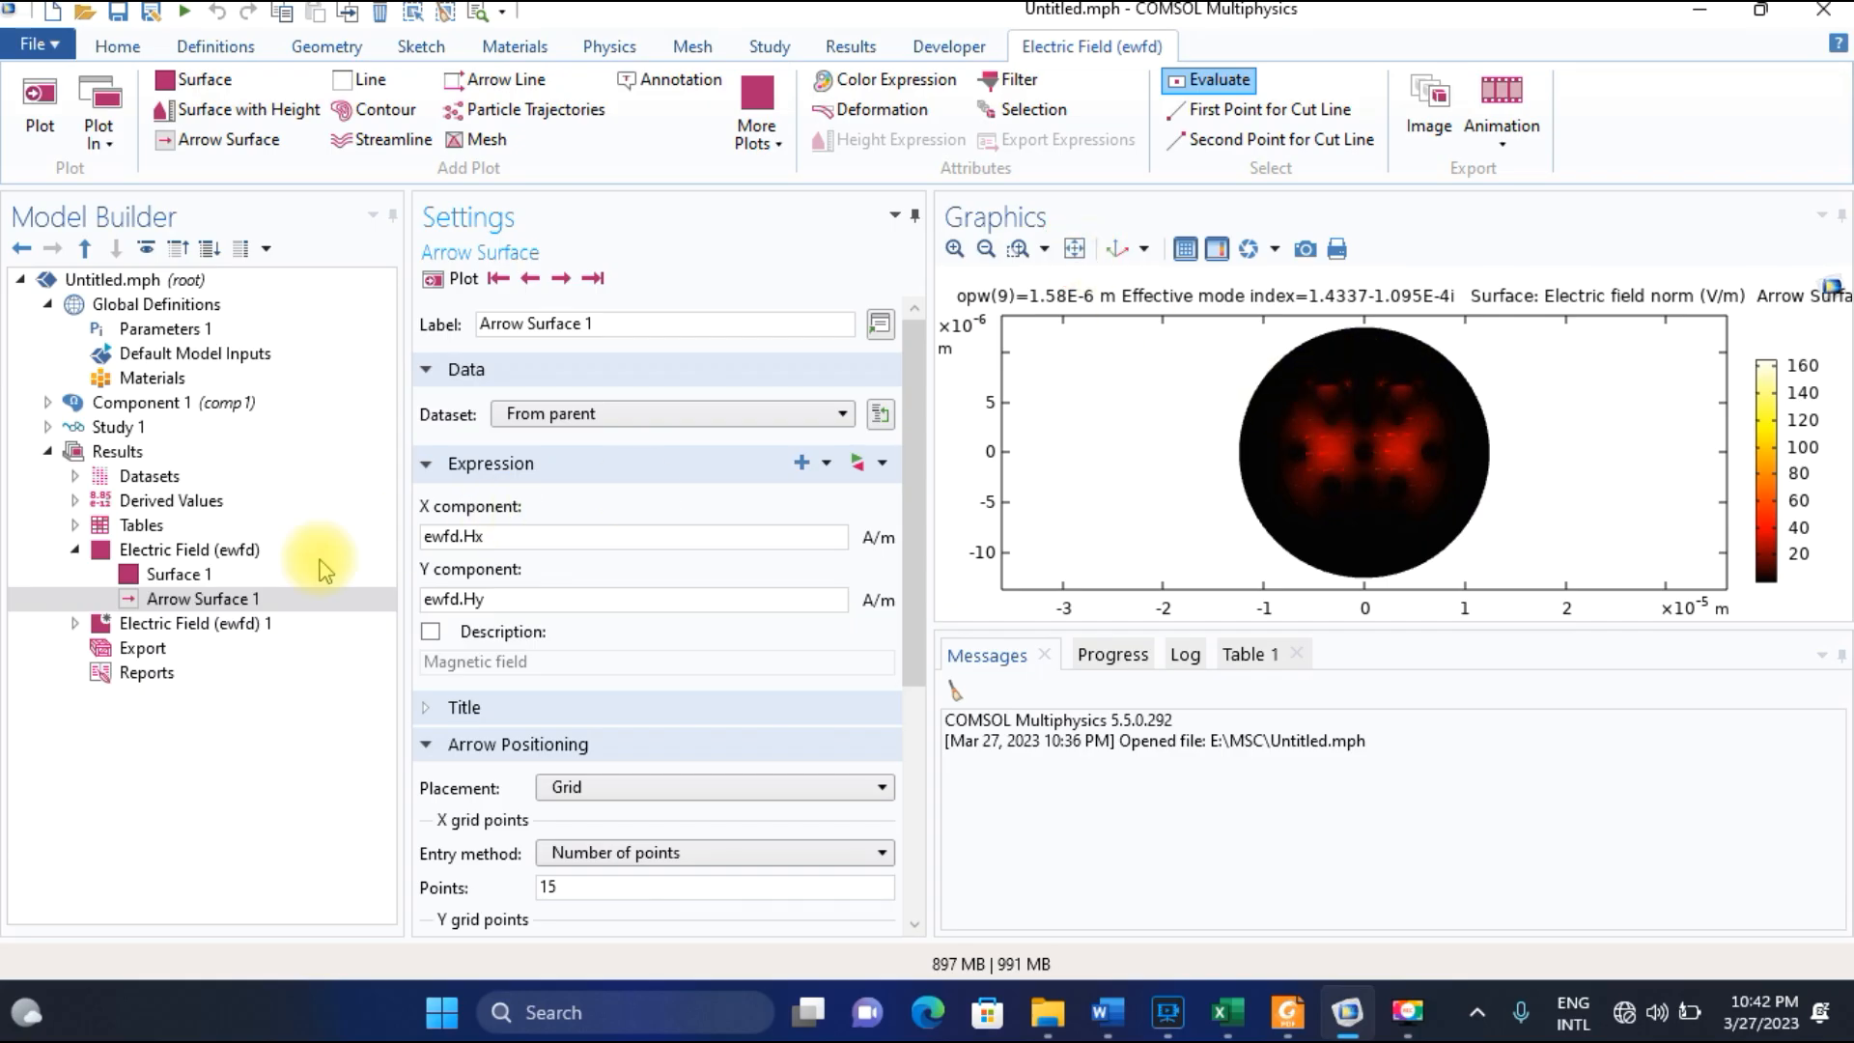
# Disable Arrow Surface 1 for the 1.4337 mode and compare its field distribution with Fig. 2(c) of the paper in Foxit Reader.
pyautogui.rightClick(212, 600)
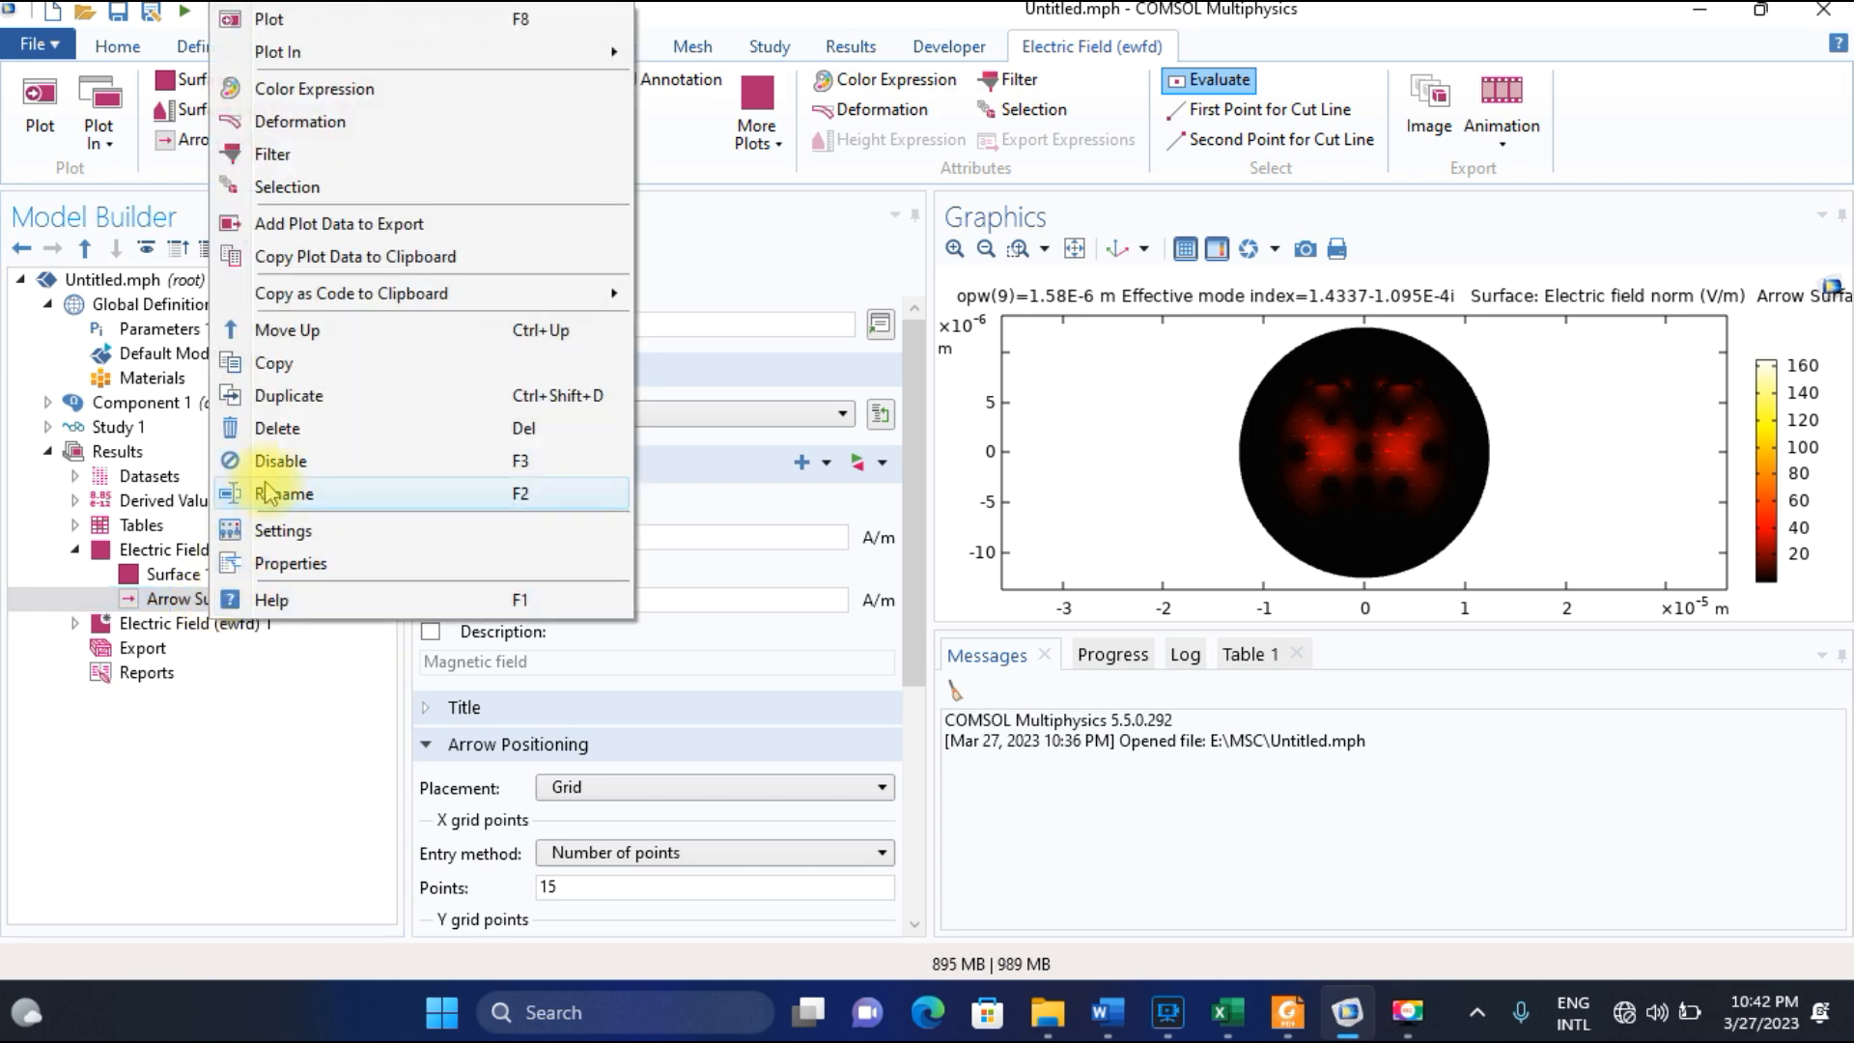
pyautogui.click(832, 519)
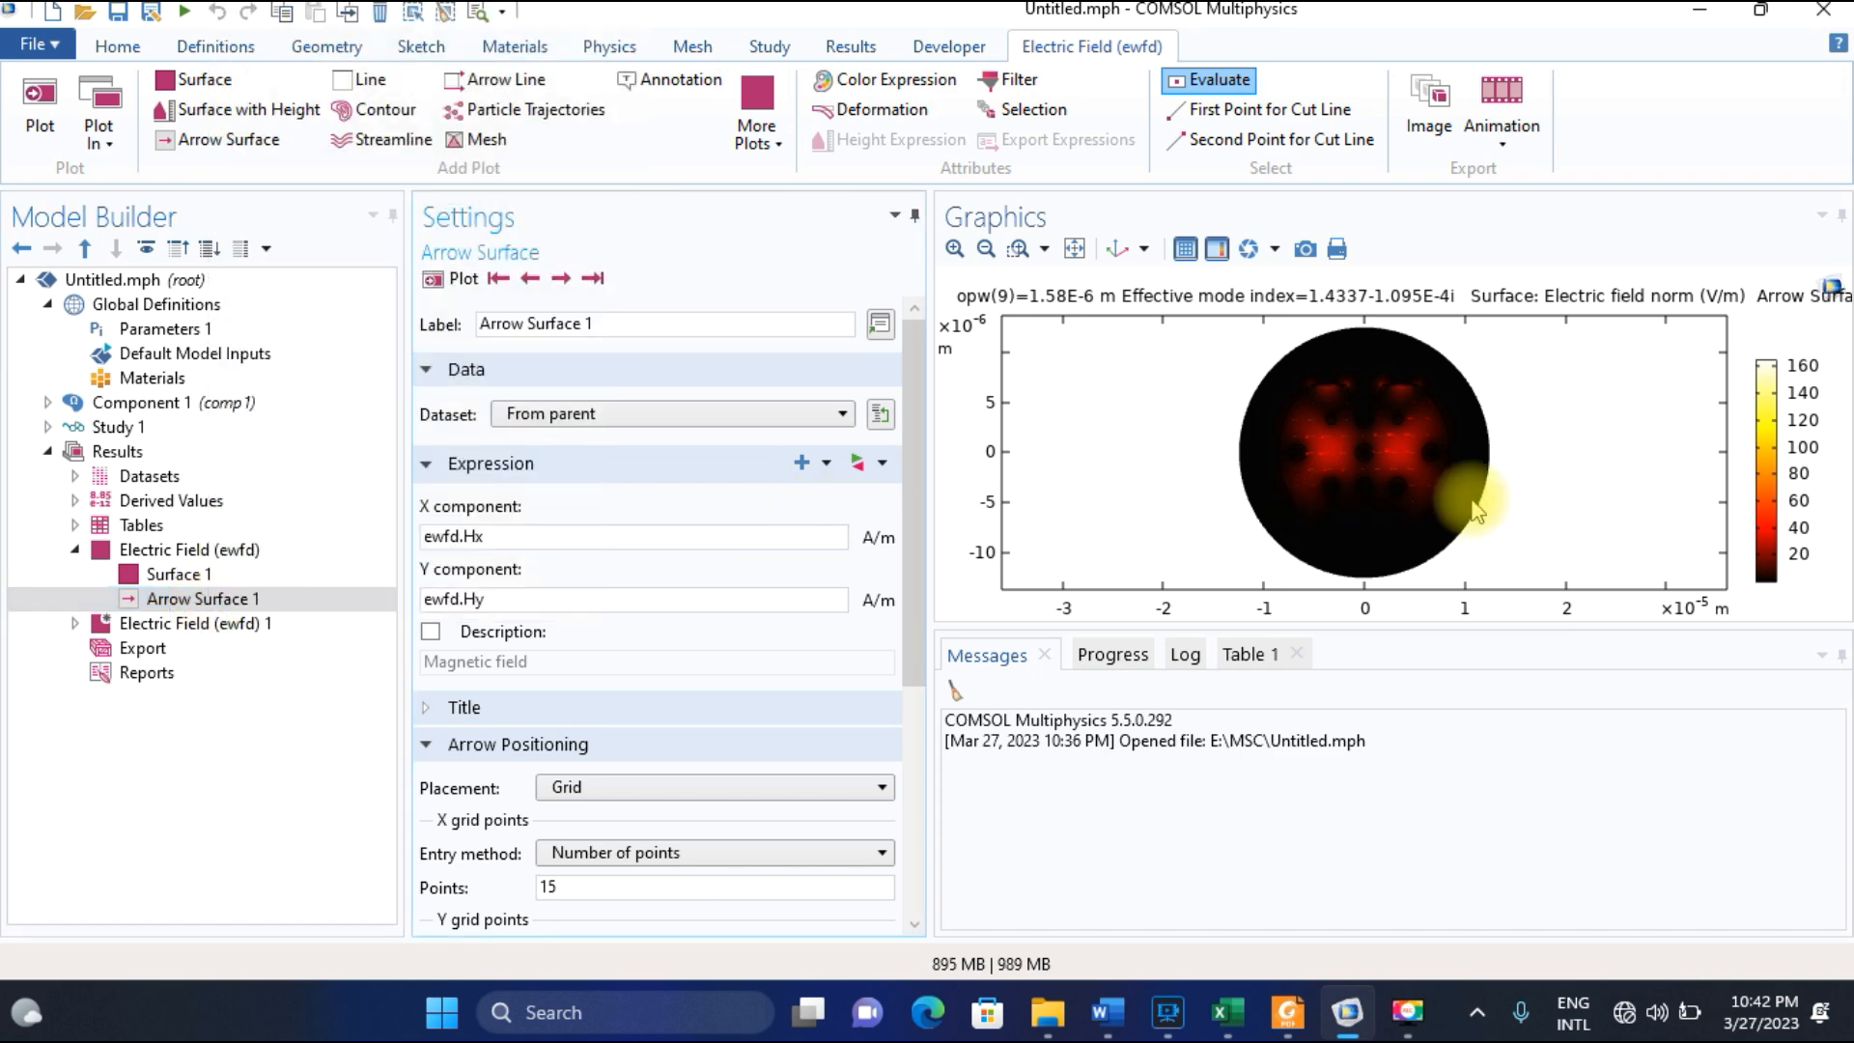
pyautogui.click(258, 606)
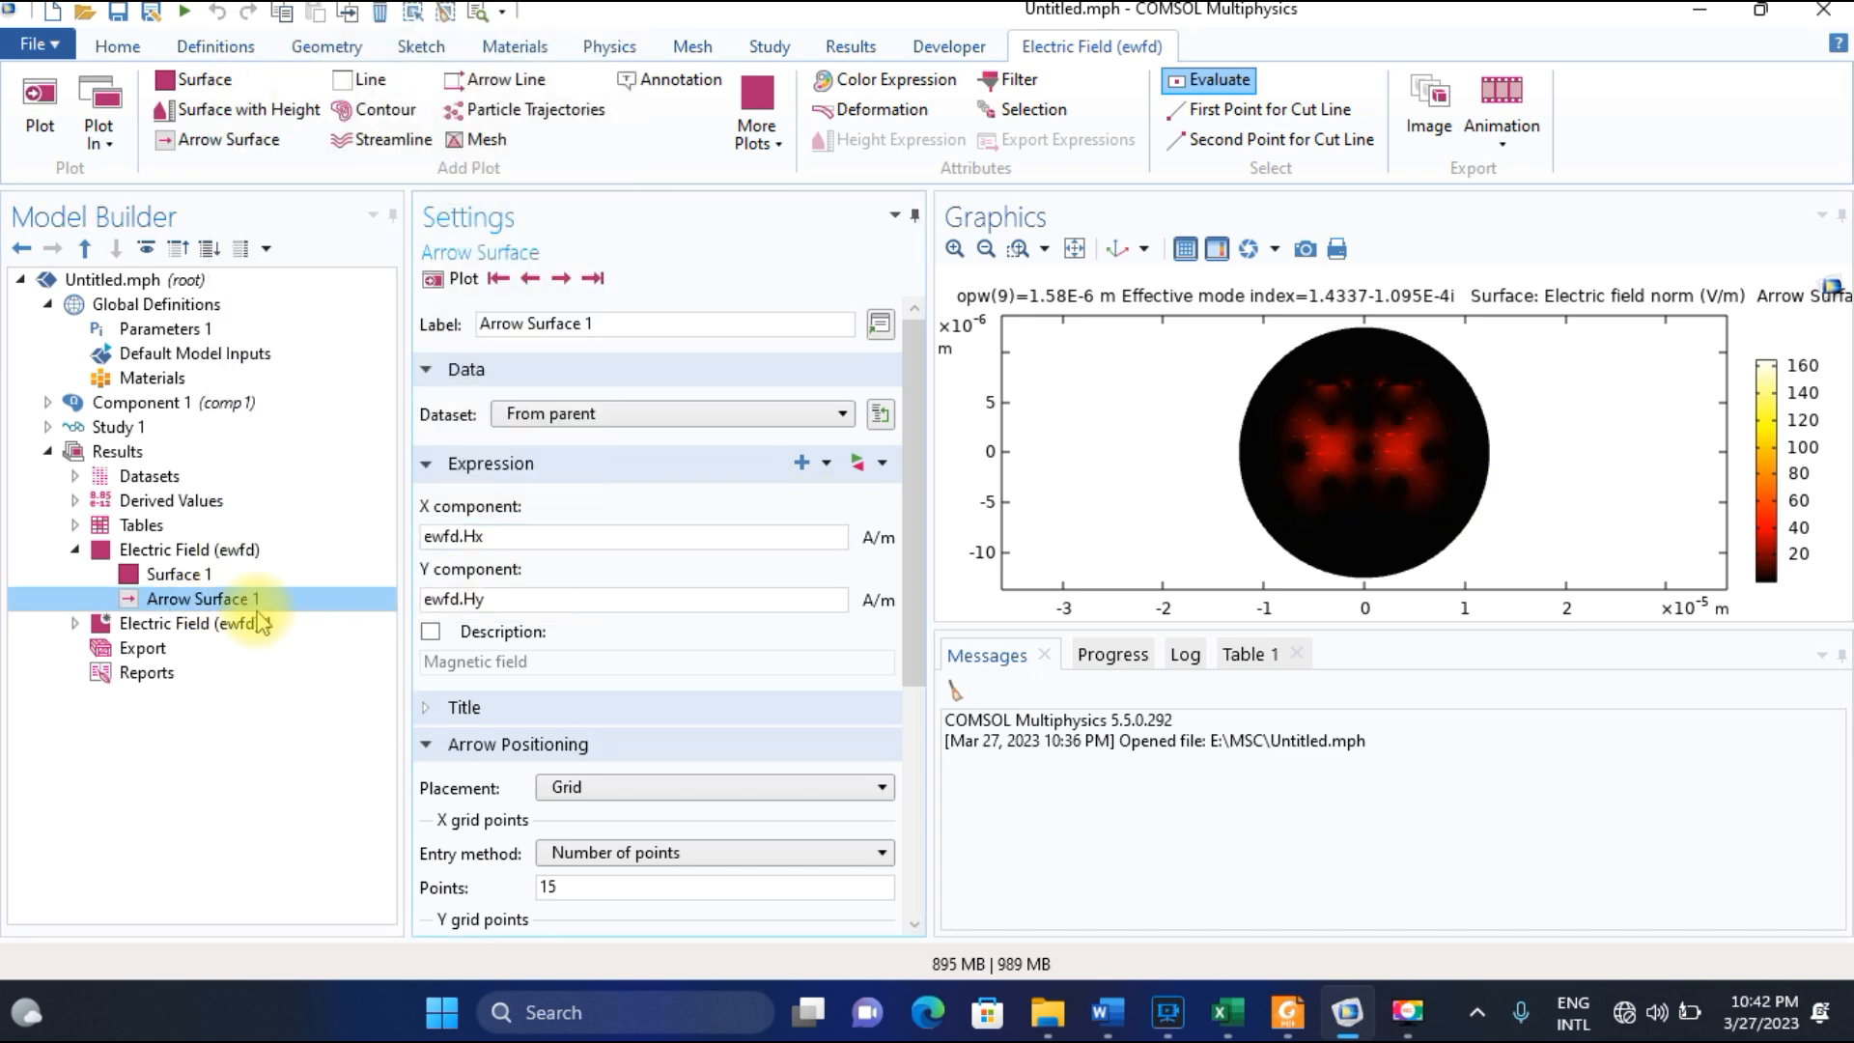
pyautogui.rightClick(234, 608)
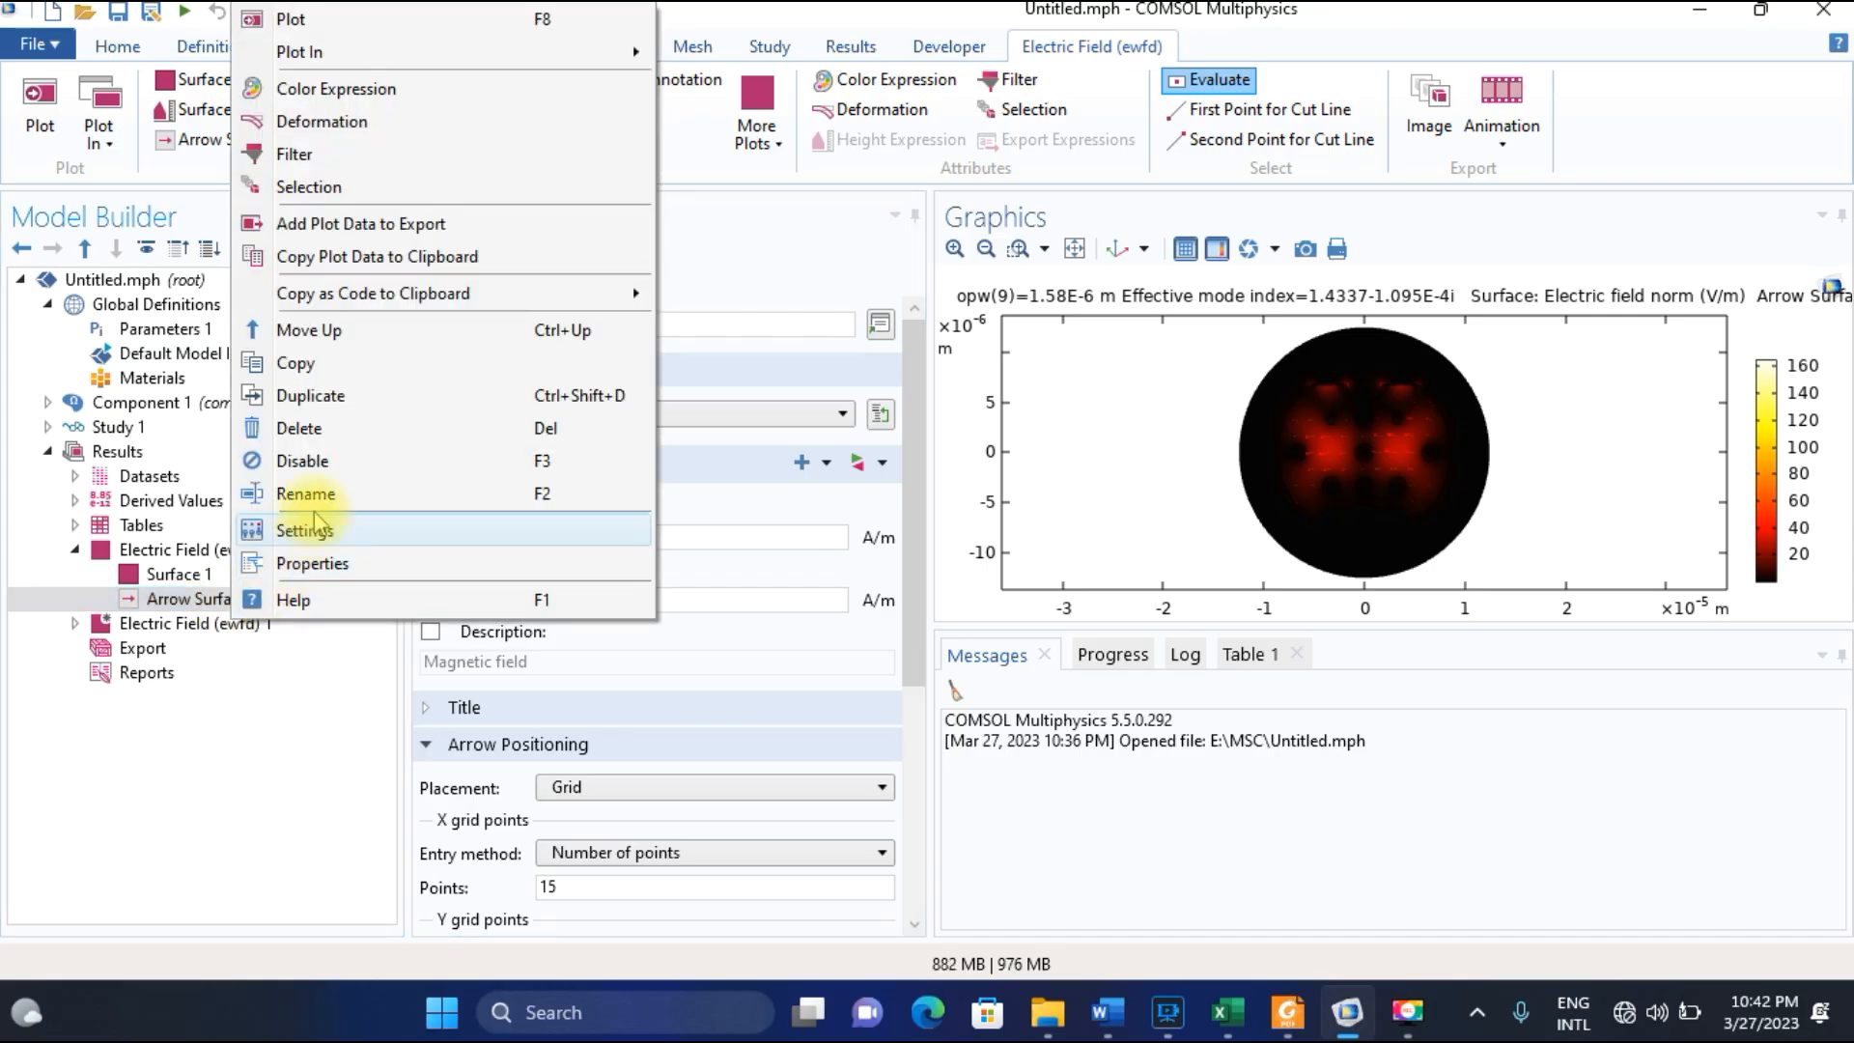
pyautogui.click(338, 461)
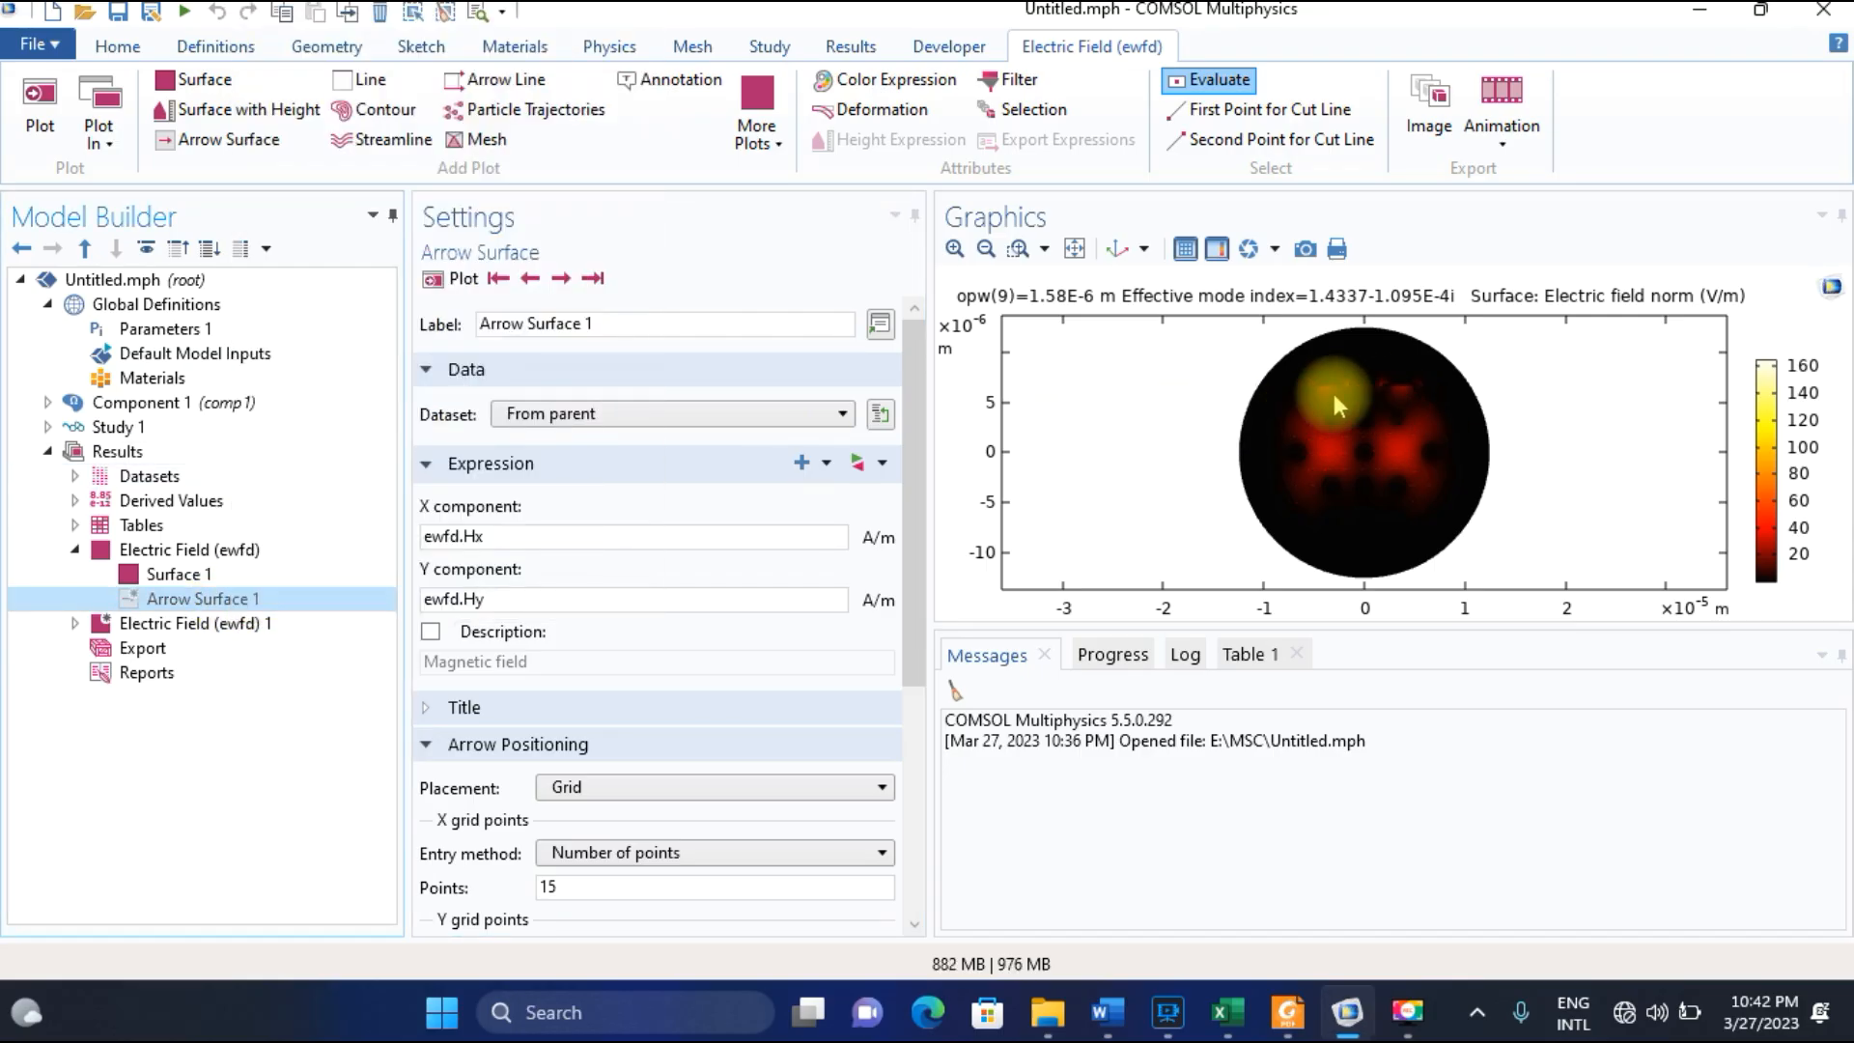
pyautogui.click(1287, 1012)
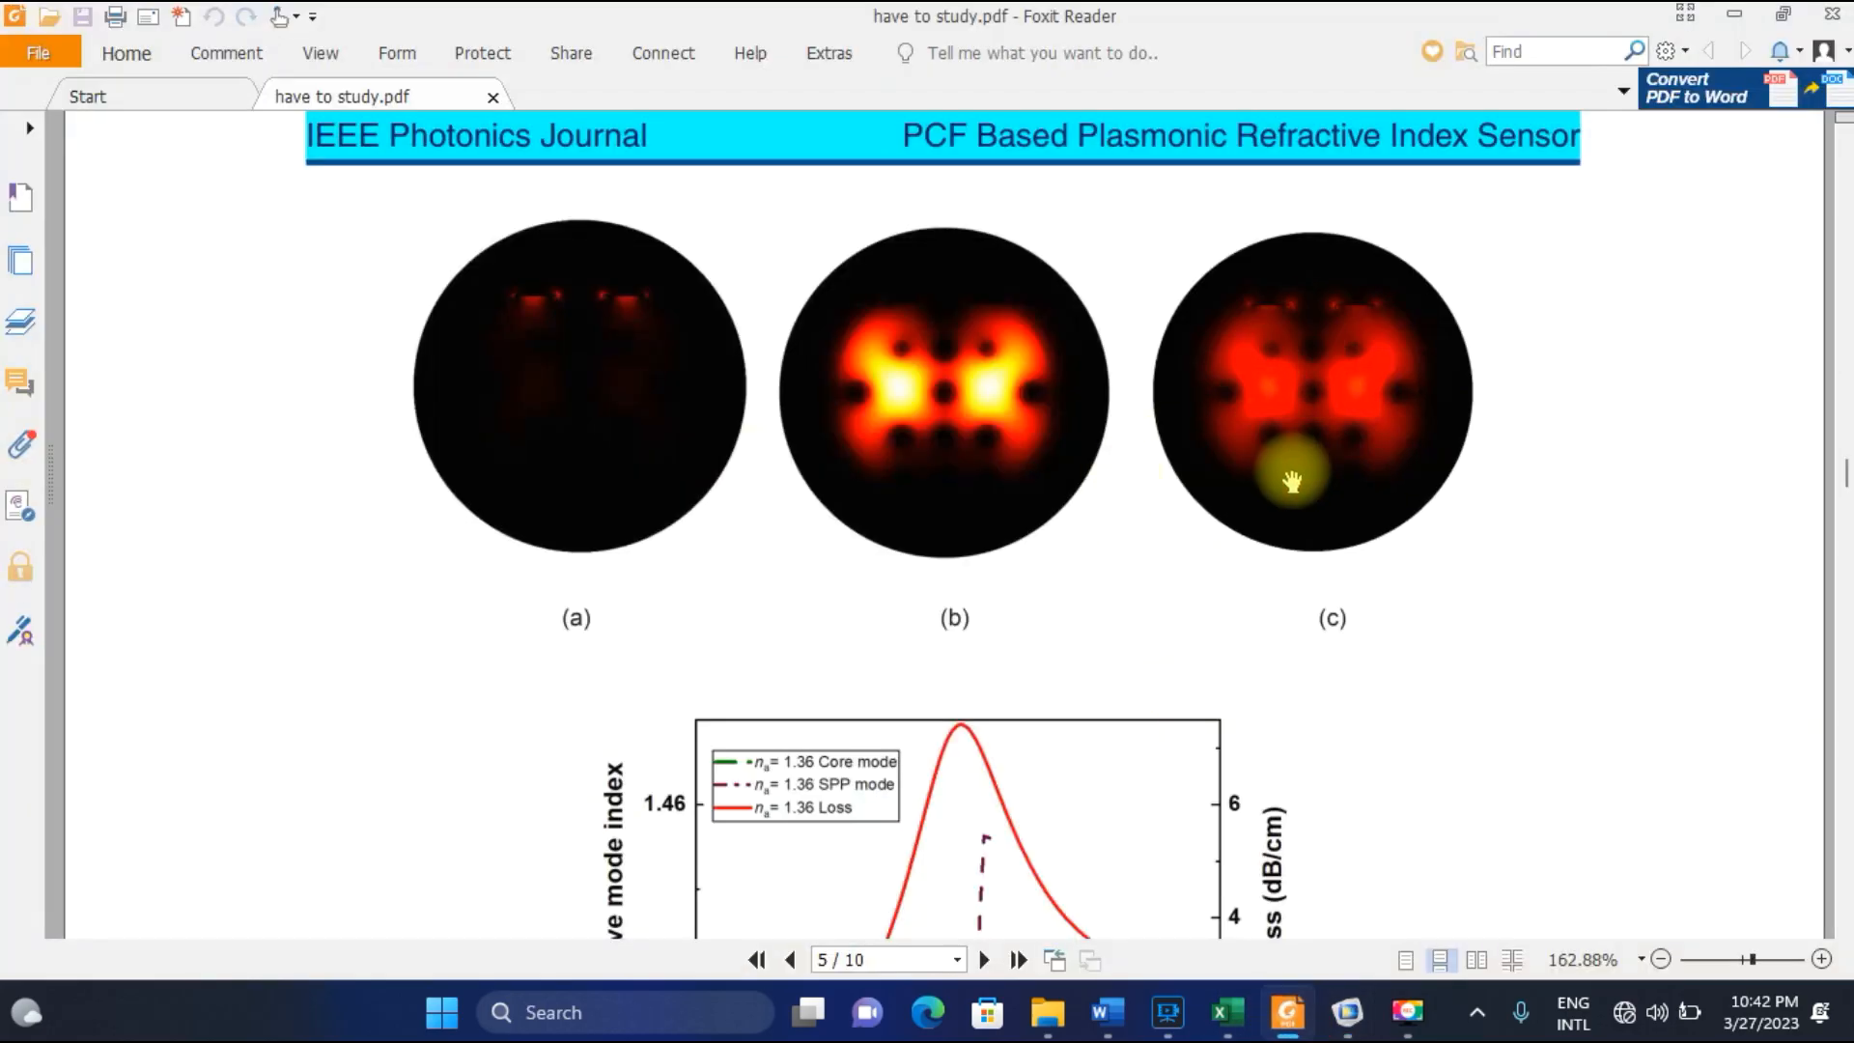
pyautogui.click(1346, 1012)
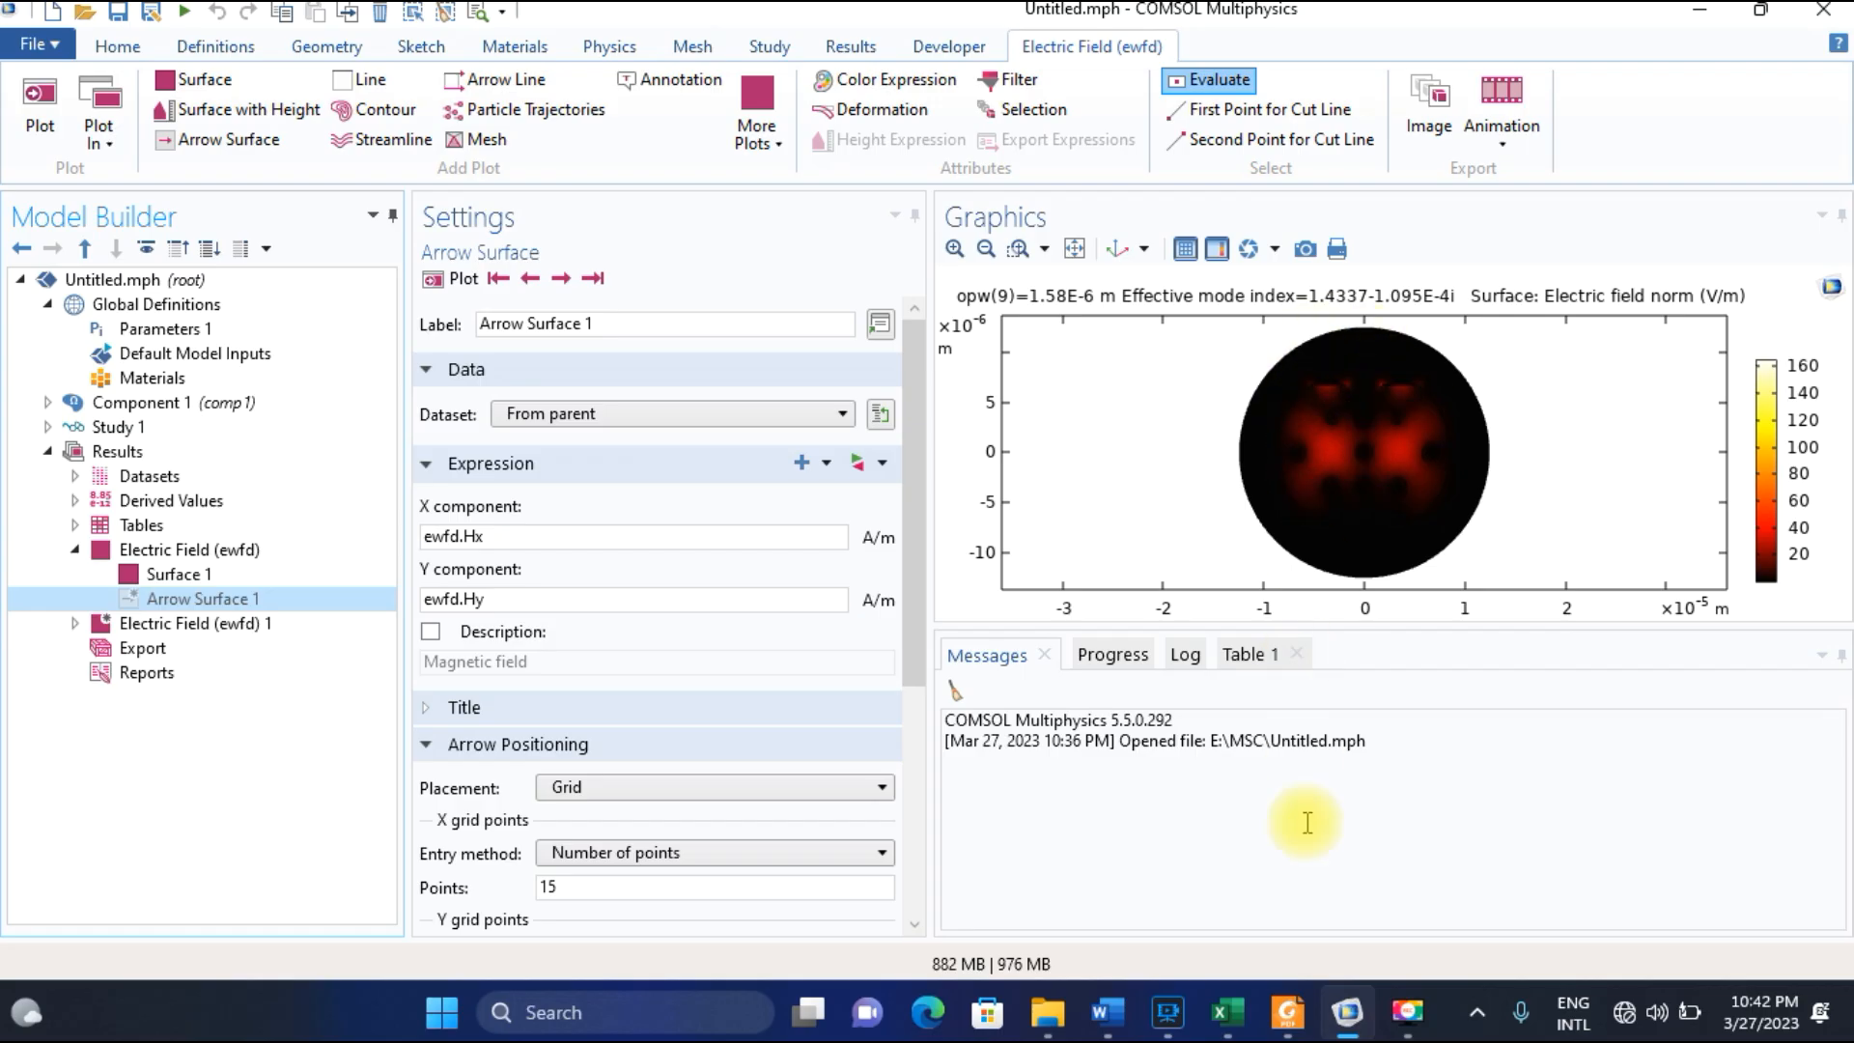
# Review the dispersion chart in Excel, and view Fig. 2(d) and the Fig. 3 loss spectra of the paper in Foxit Reader.
pyautogui.click(1221, 1011)
pyautogui.moveTo(1004, 376); pyautogui.dragTo(1056, 377)
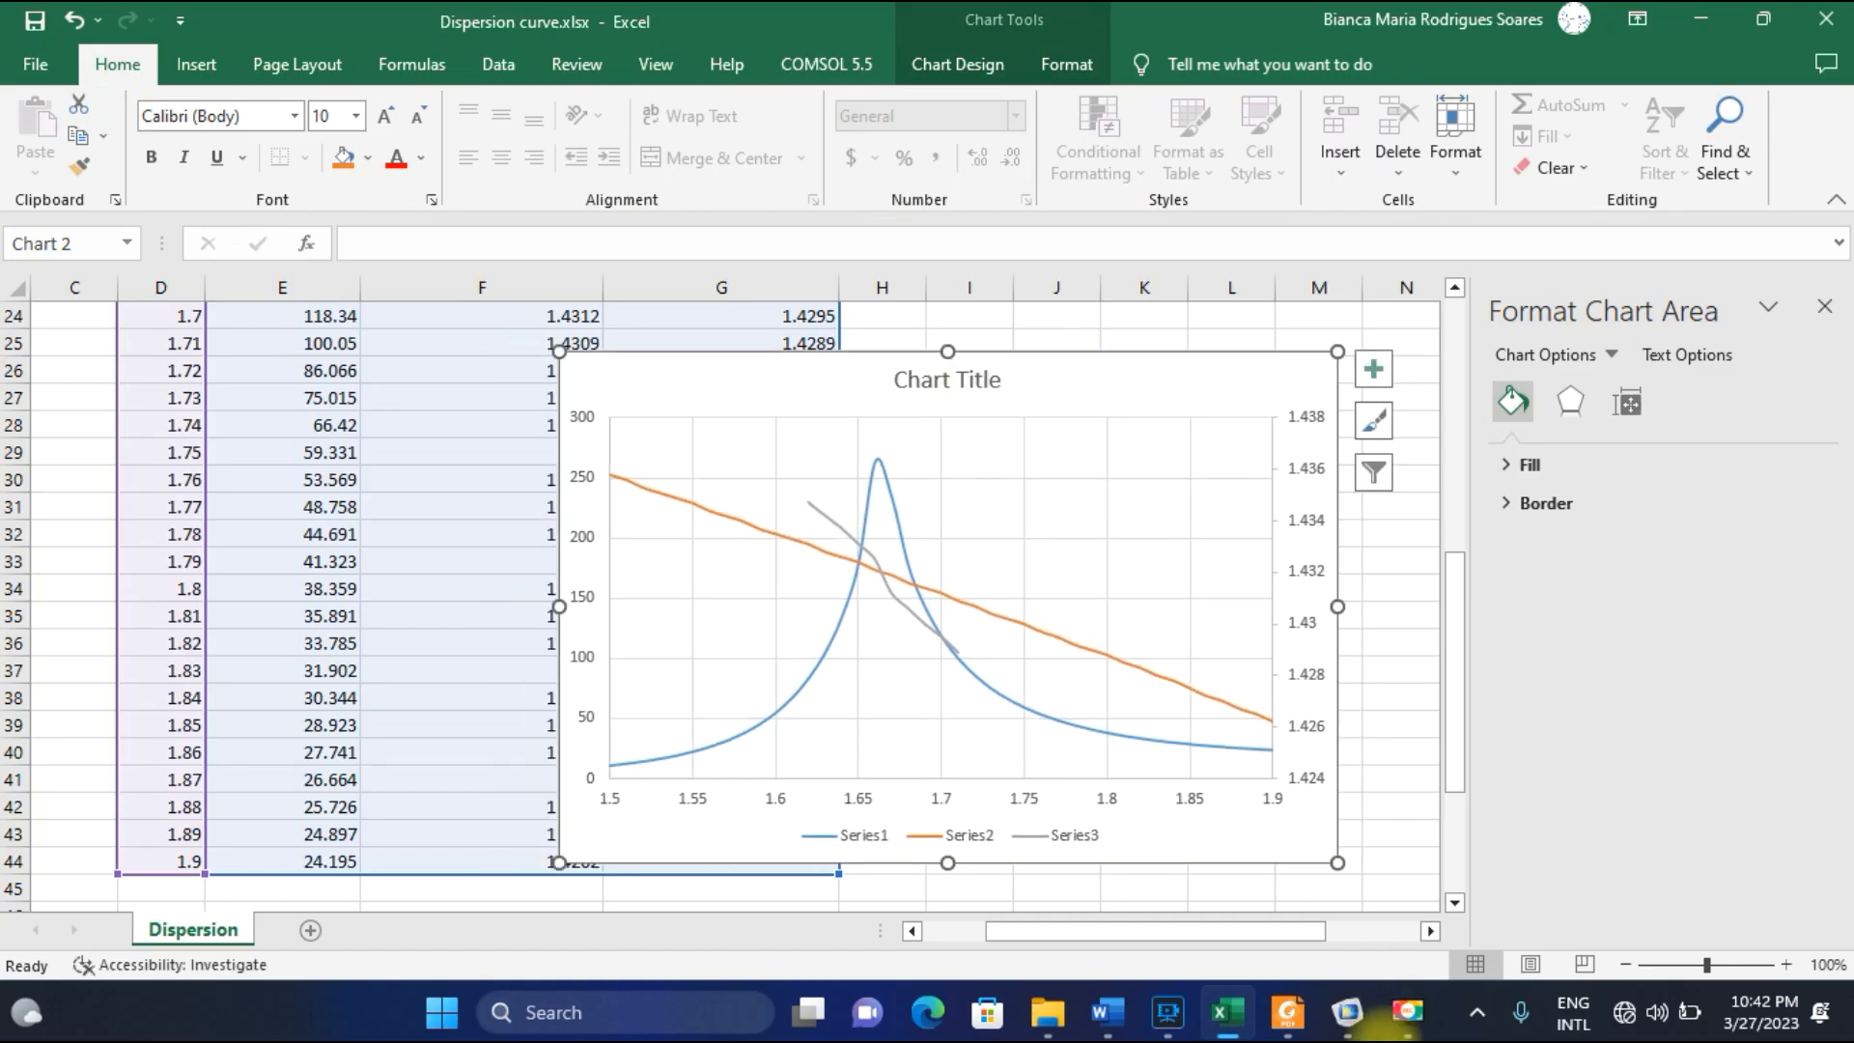
pyautogui.click(1348, 1012)
pyautogui.click(1287, 1012)
pyautogui.scroll(-5, 1050, 638)
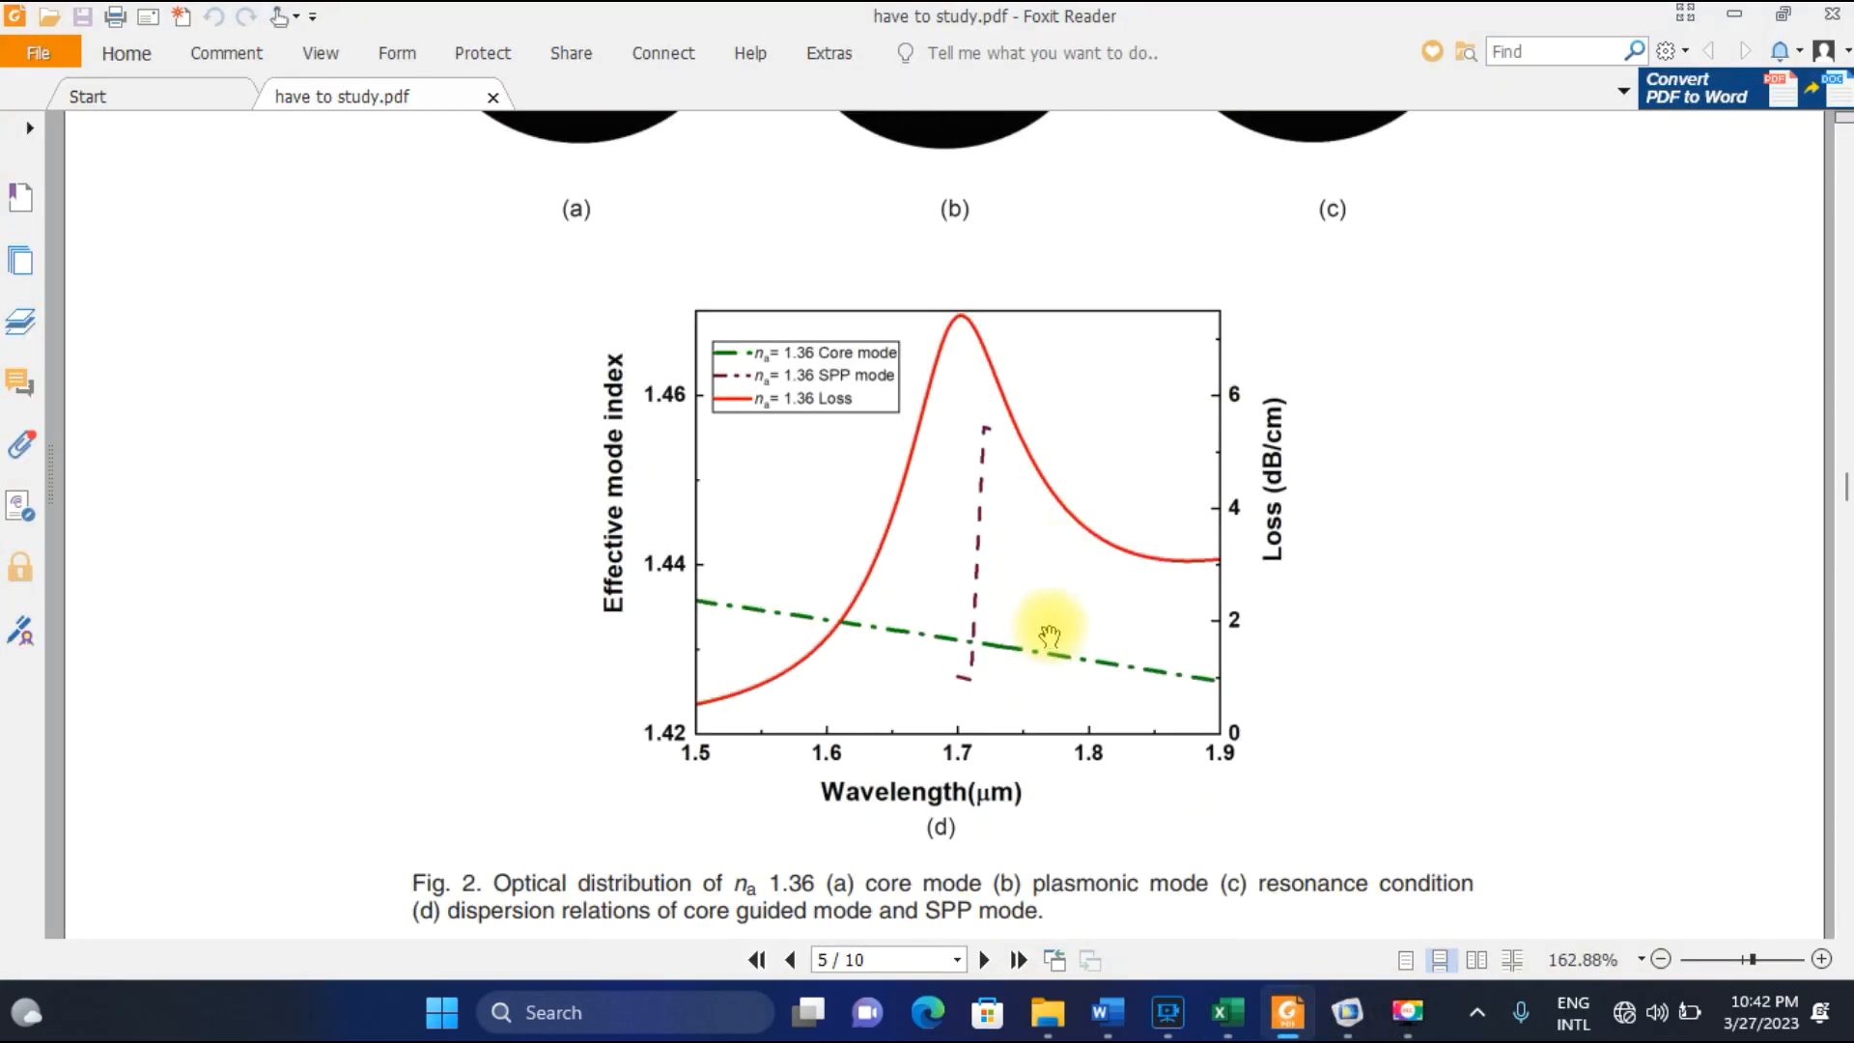
pyautogui.scroll(-12, 1025, 504)
pyautogui.scroll(-10, 1032, 505)
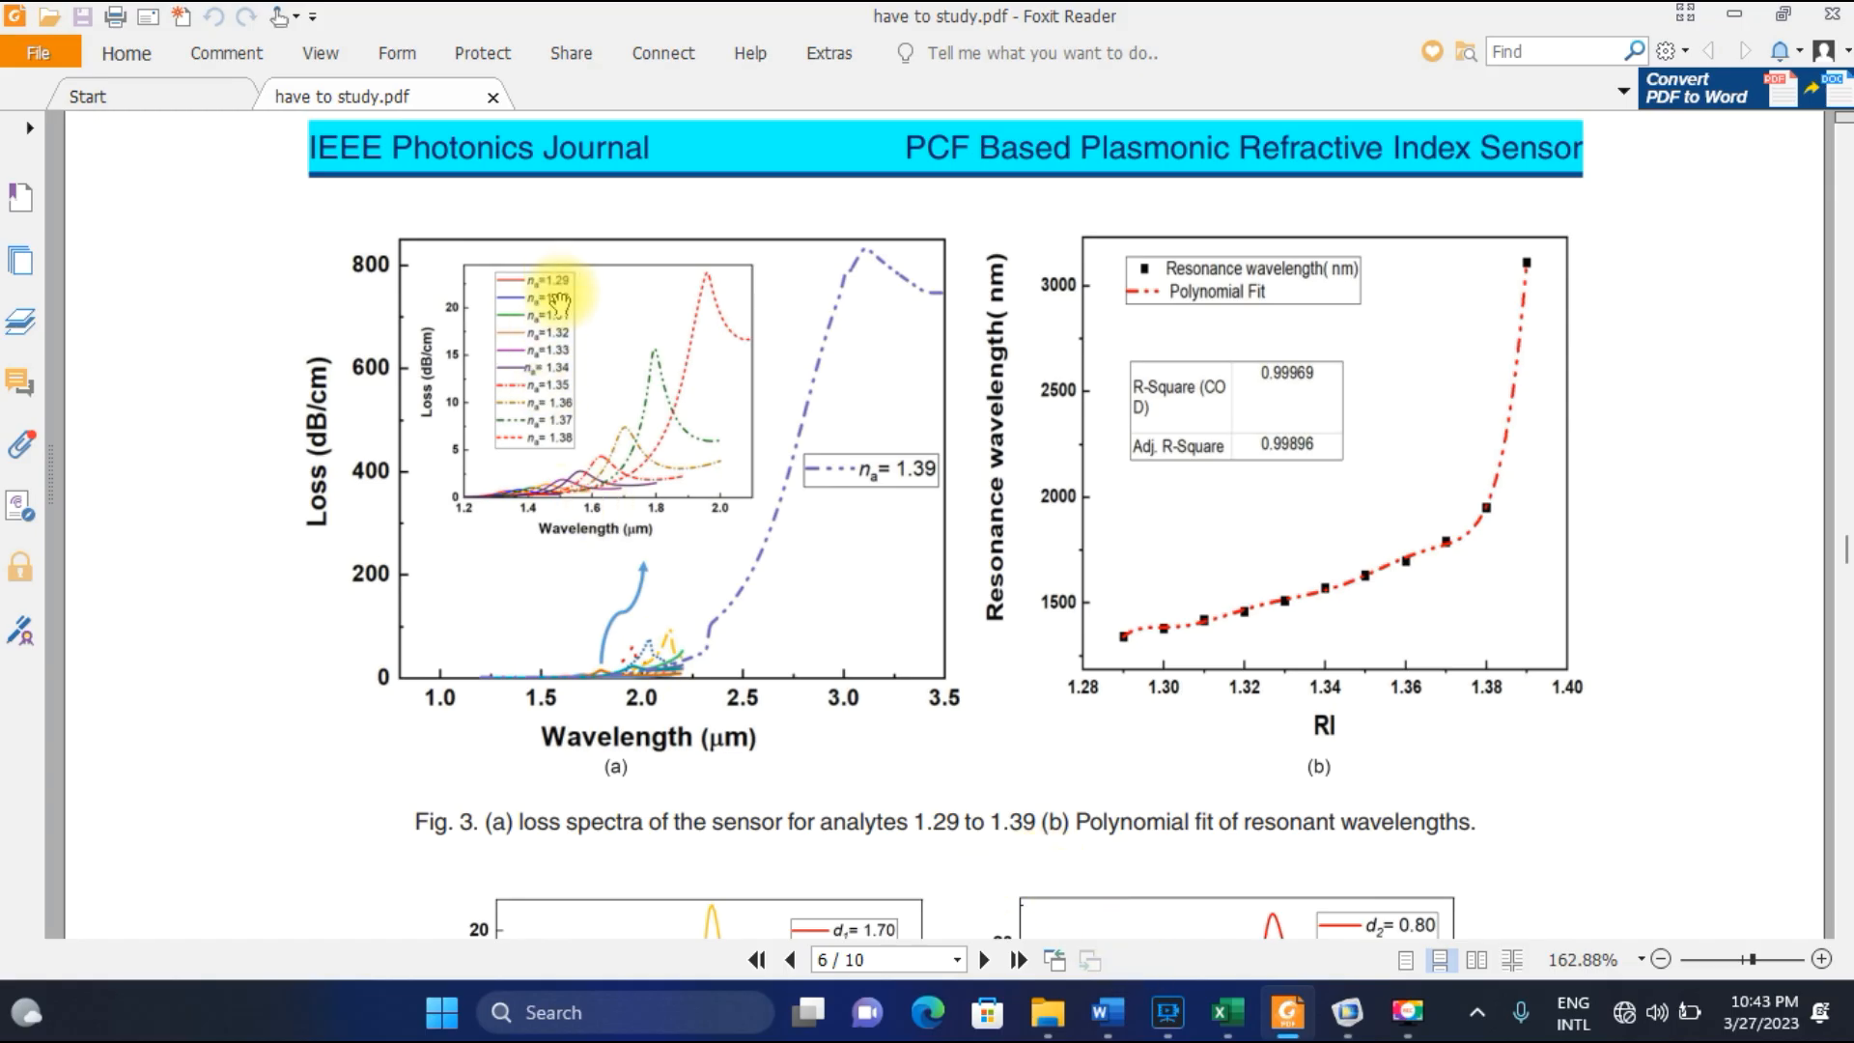
# Switch to COMSOL and set the analyte index parameter na to 1.29 in Parameters 1.
pyautogui.click(1347, 1012)
pyautogui.click(162, 328)
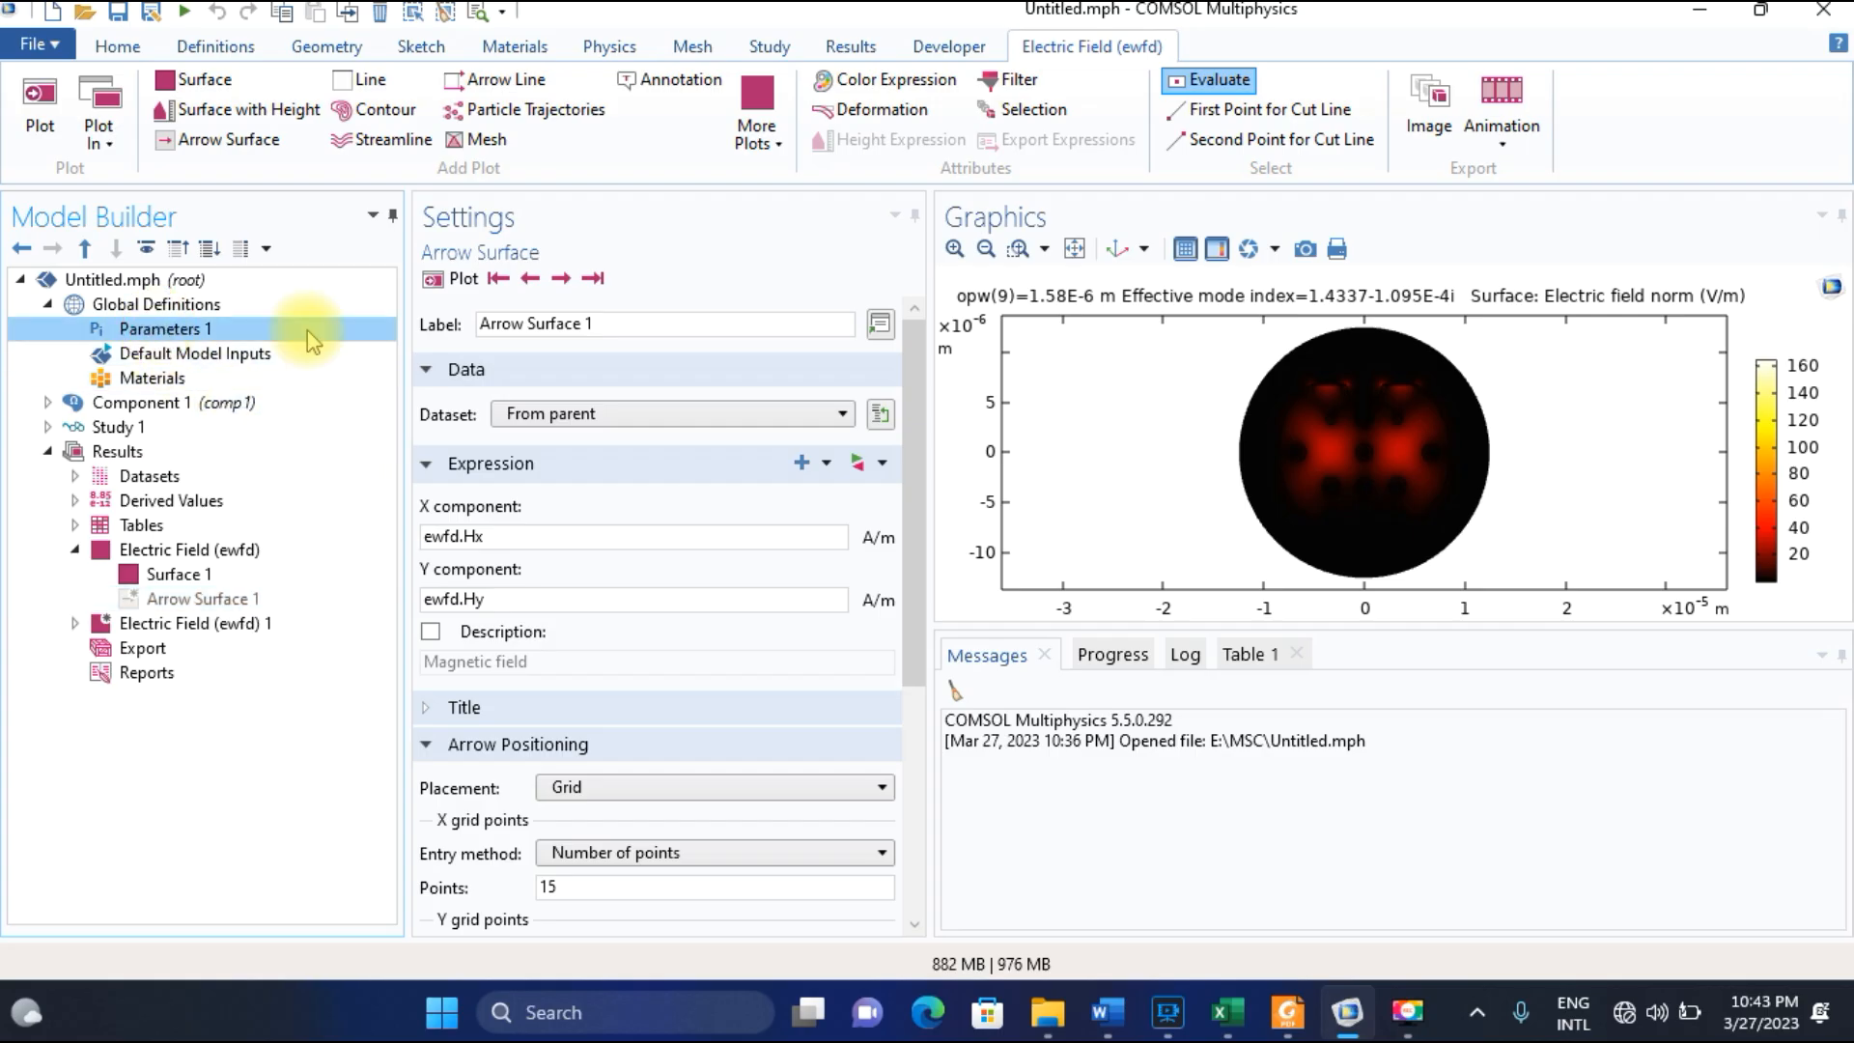
pyautogui.doubleClick(574, 518)
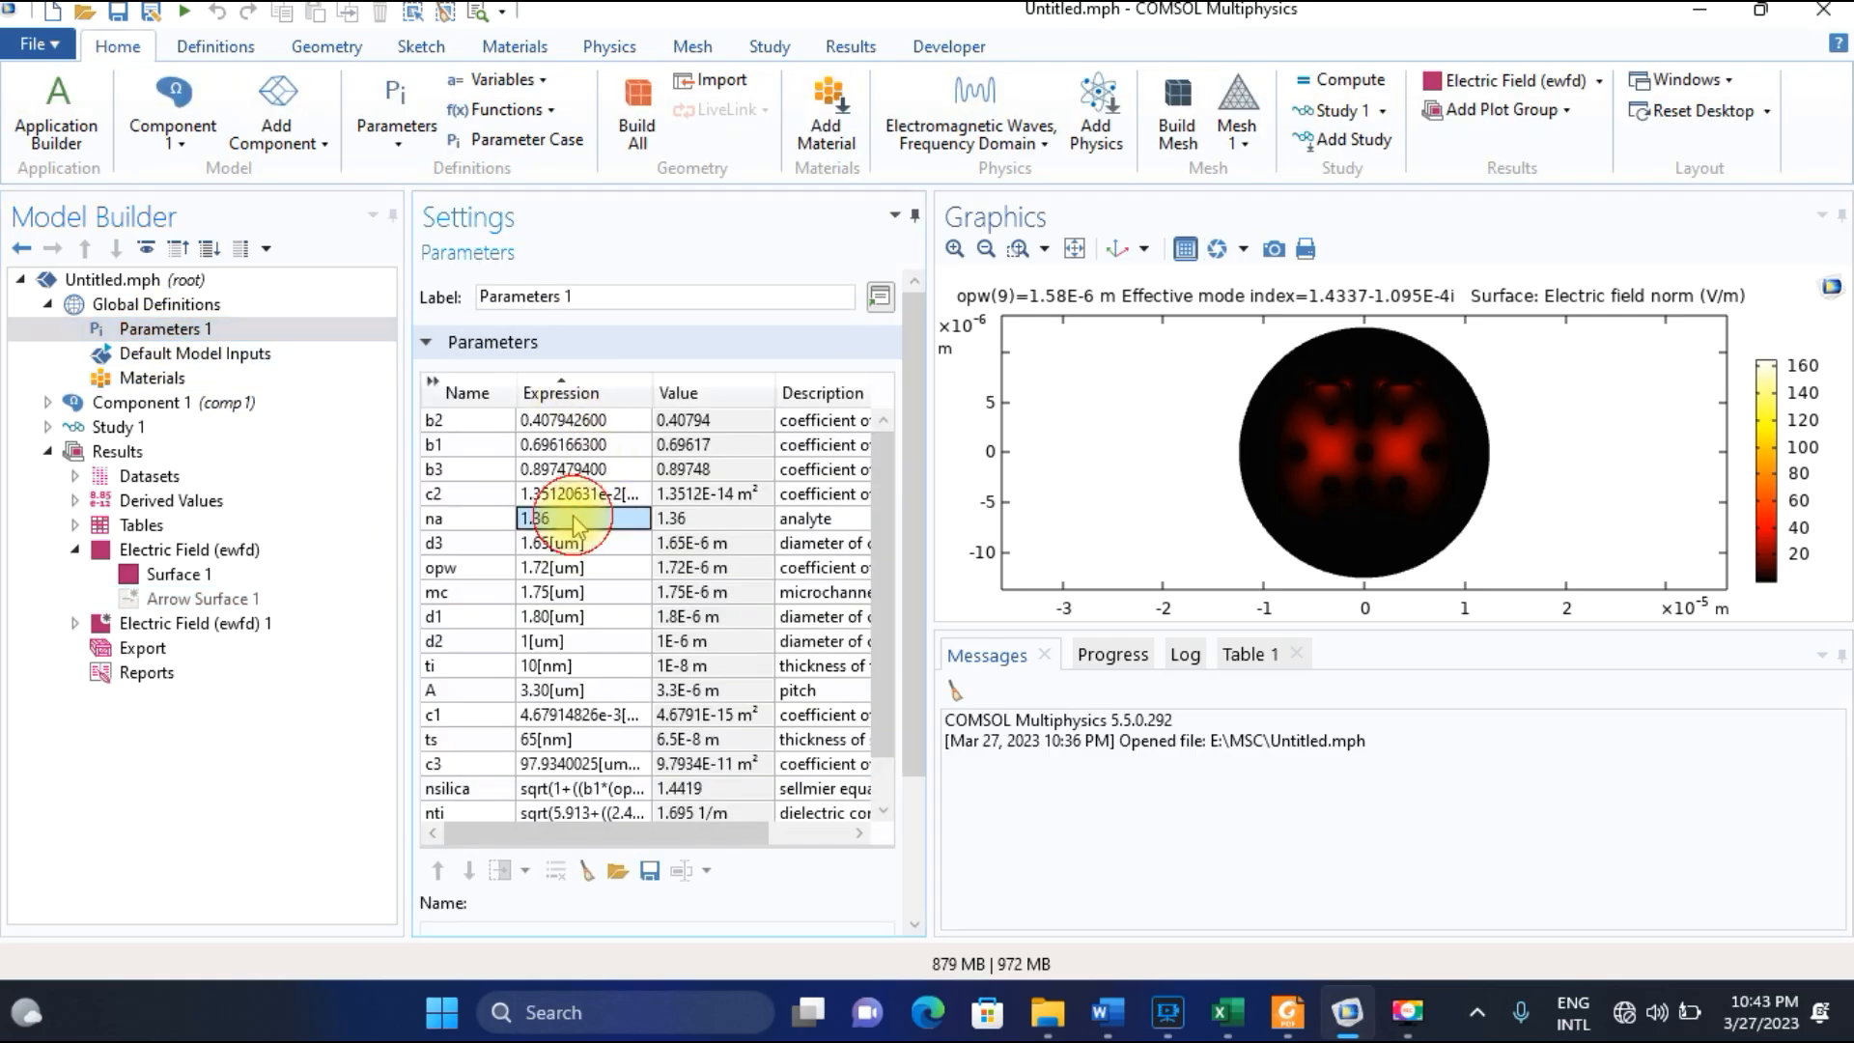
pyautogui.write('1.29')
pyautogui.press('Return')
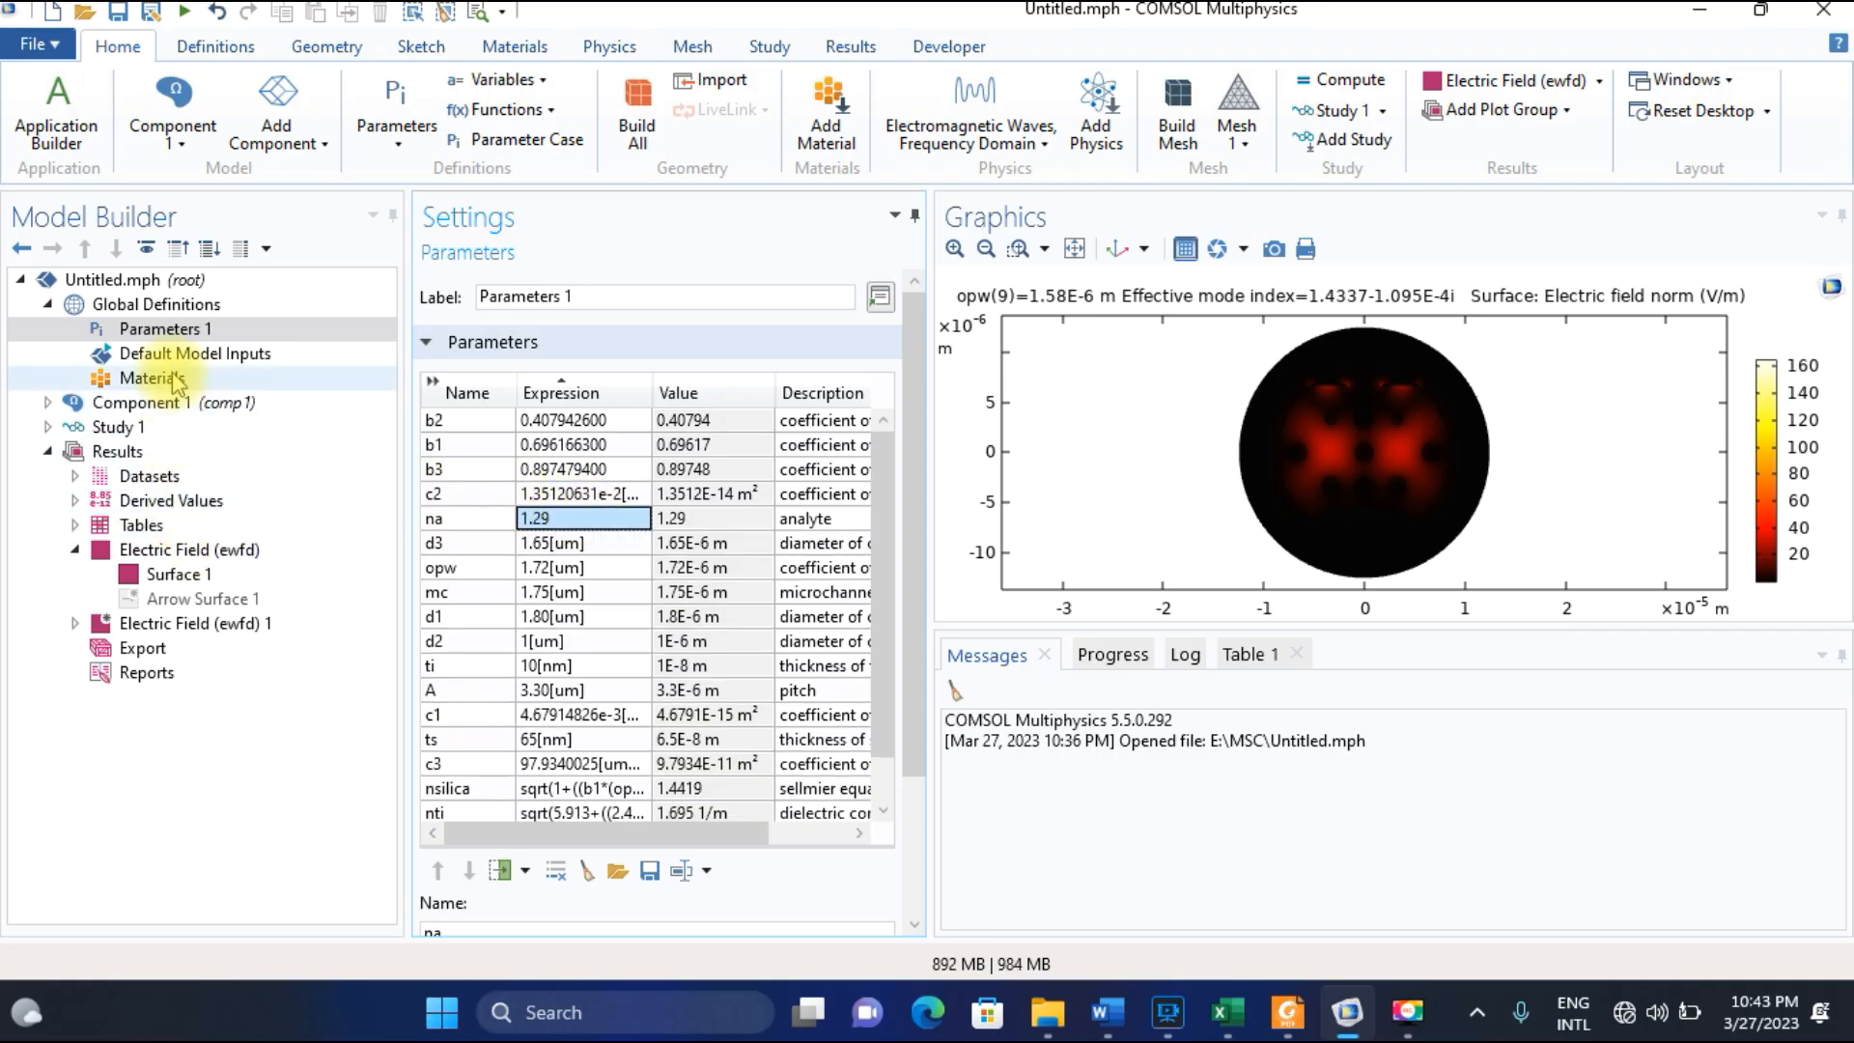
# Open the Parametric Sweep settings of Study 1 and check the wavelength range in Fig. 3(a) of the paper in Foxit Reader.
pyautogui.click(50, 428)
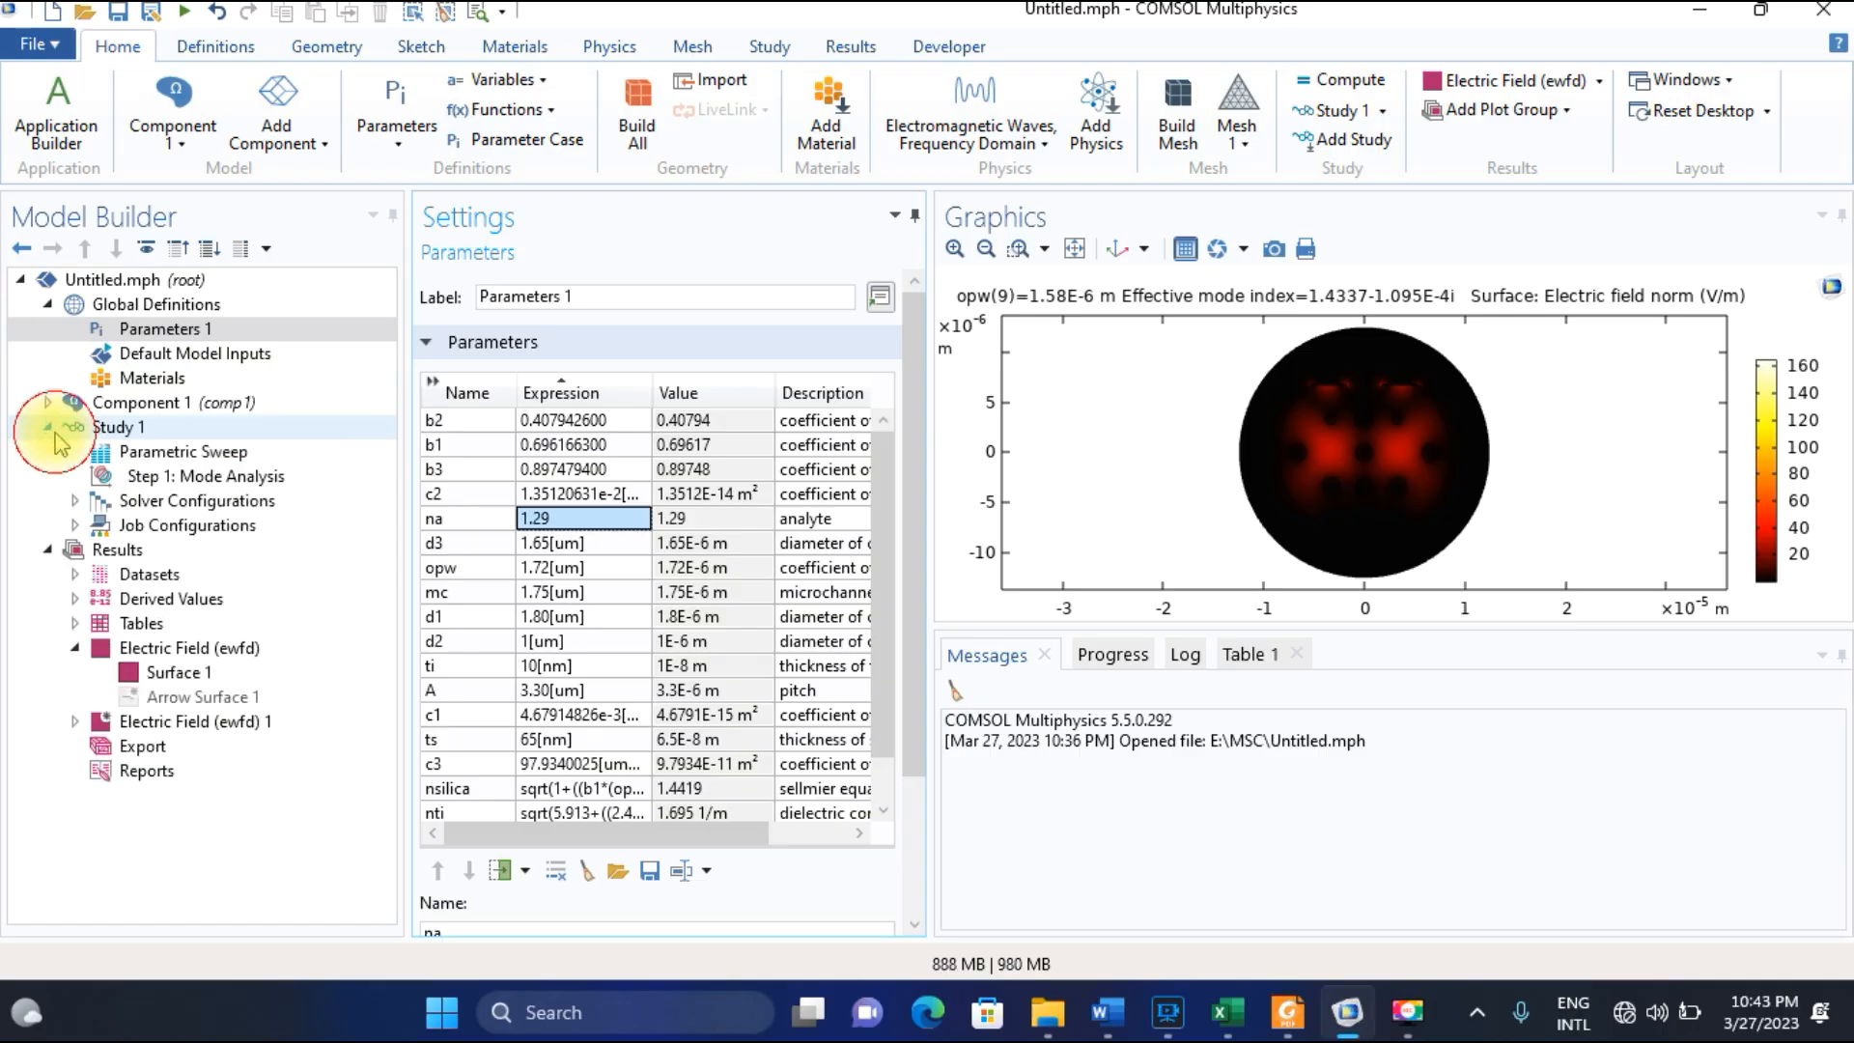
pyautogui.click(159, 452)
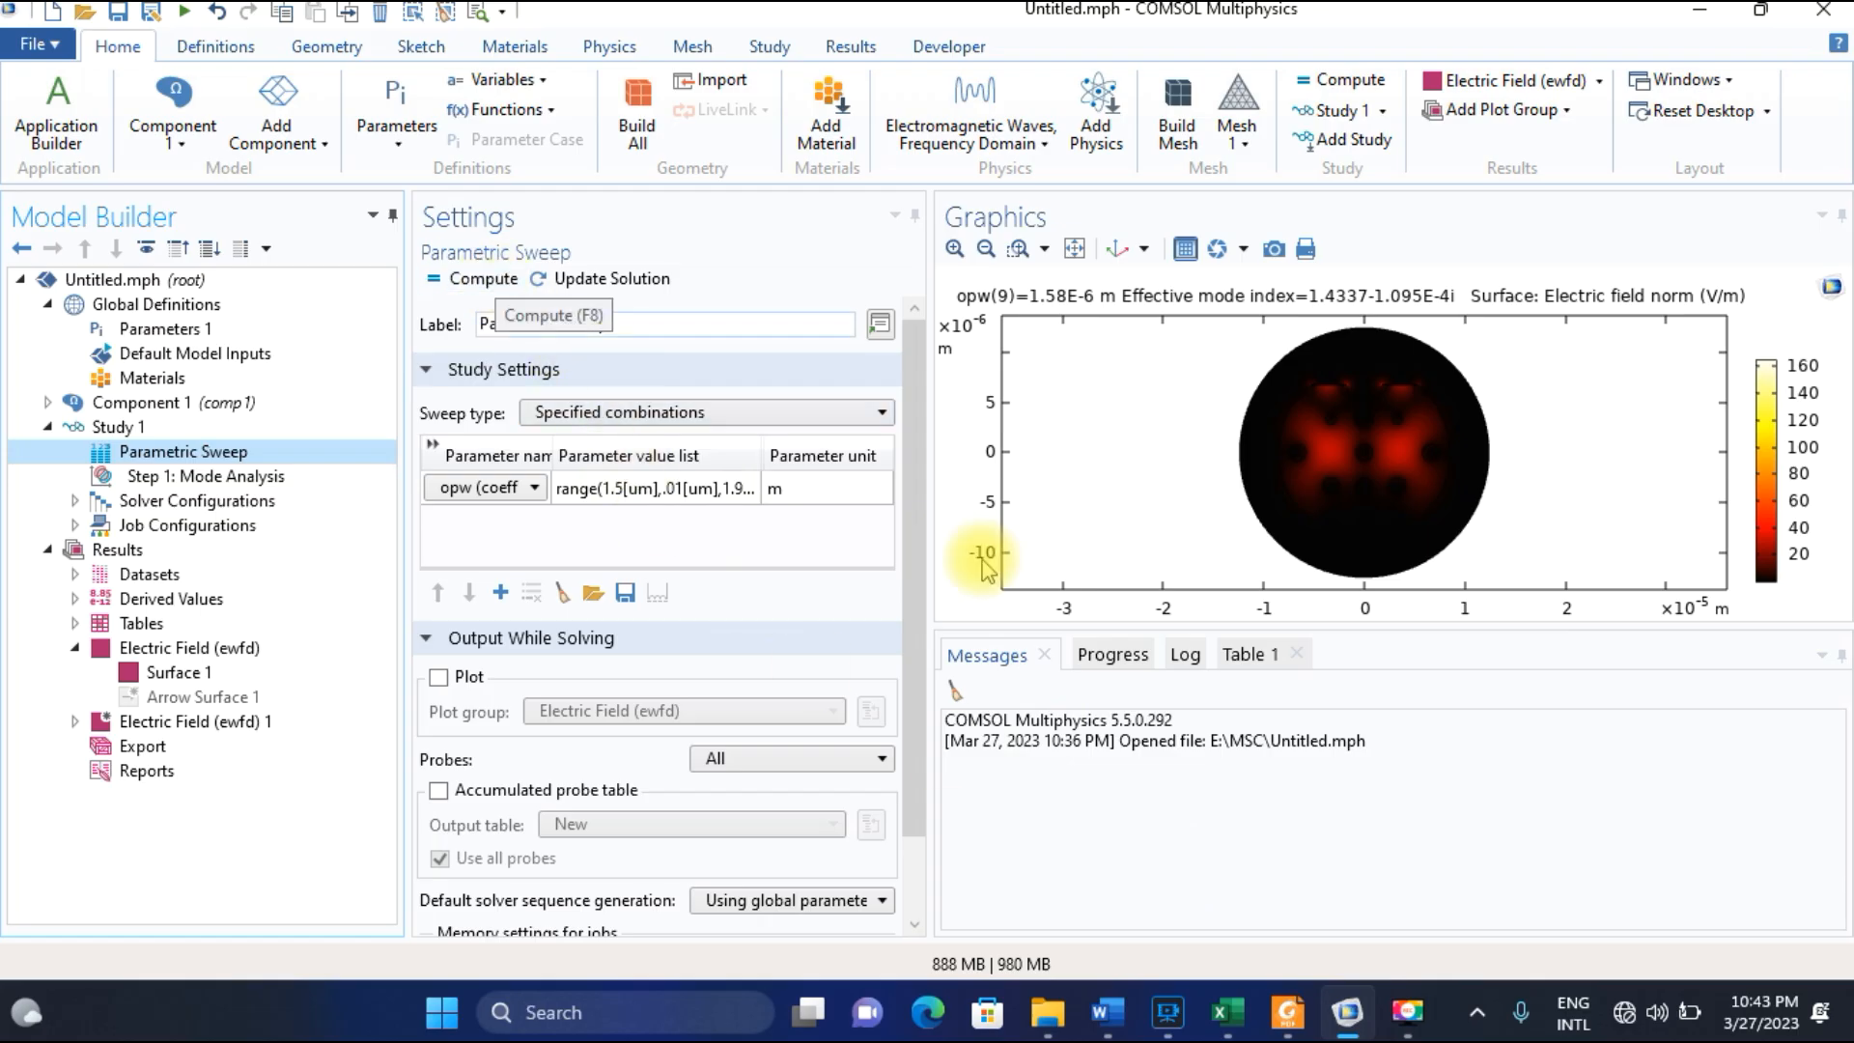
pyautogui.click(1287, 1010)
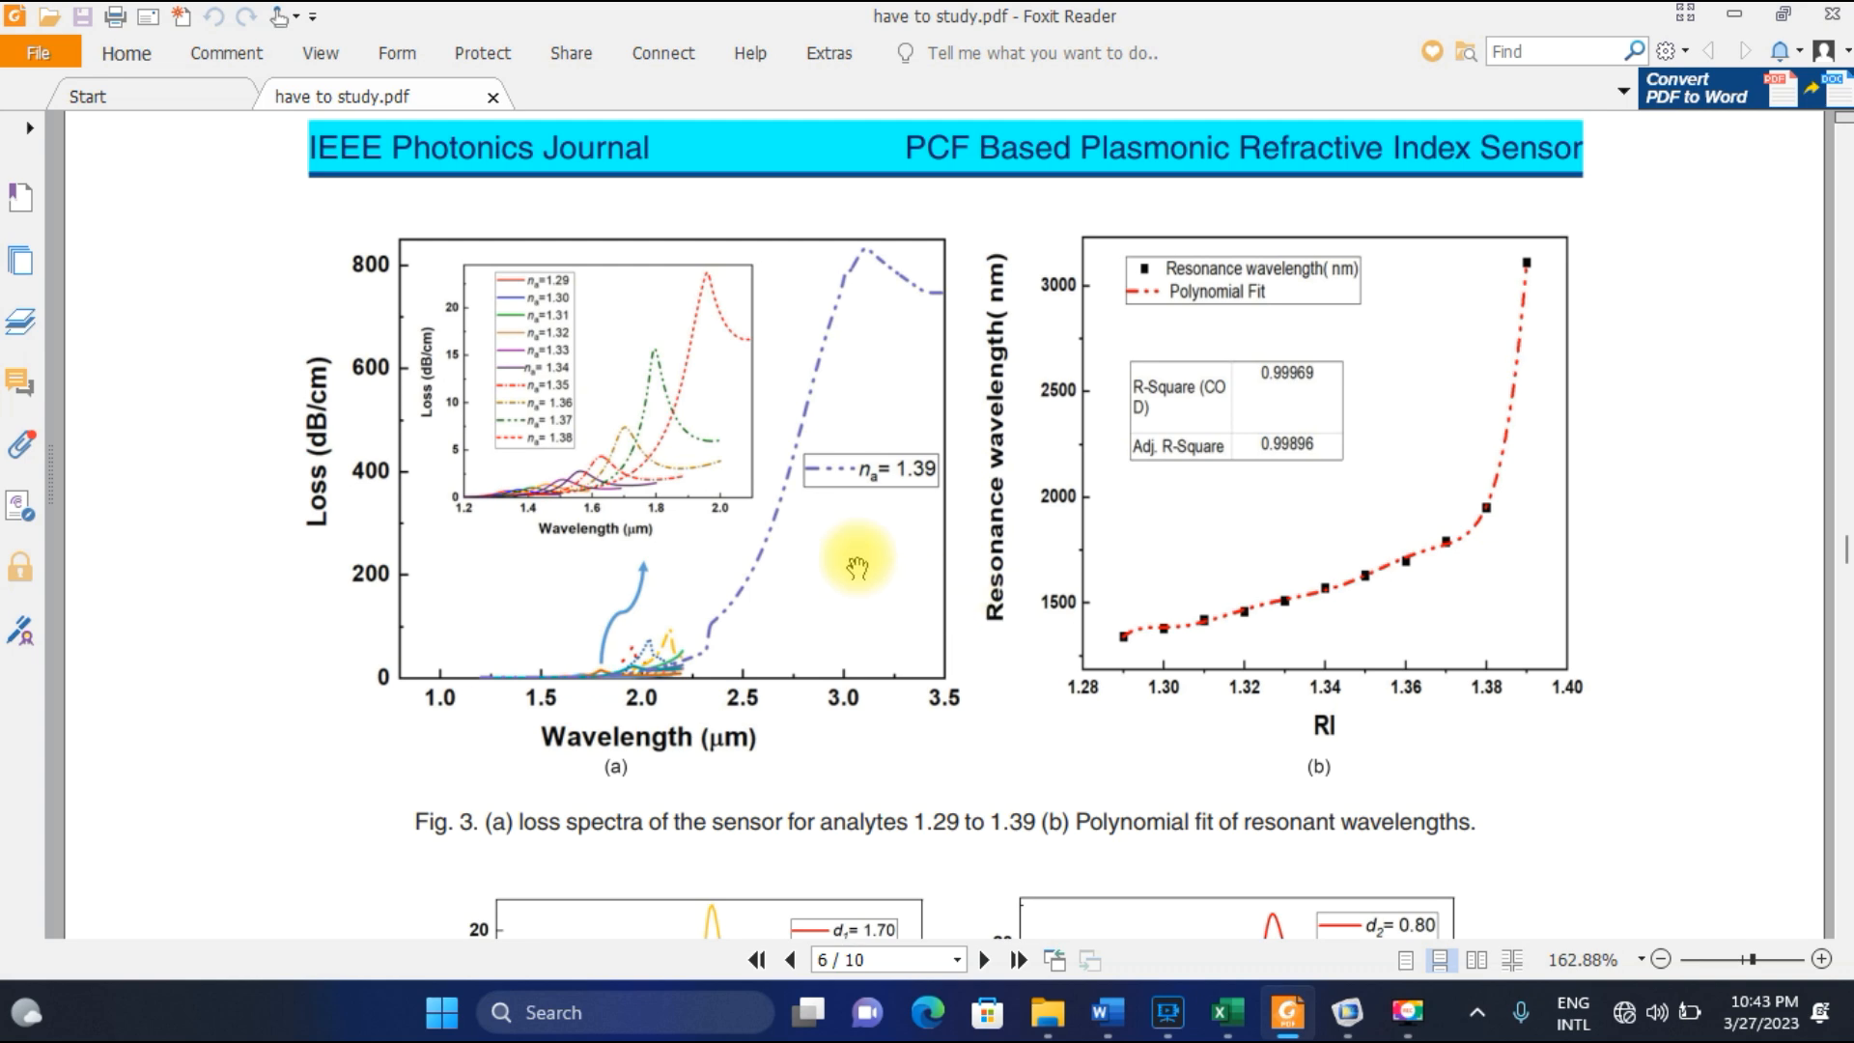
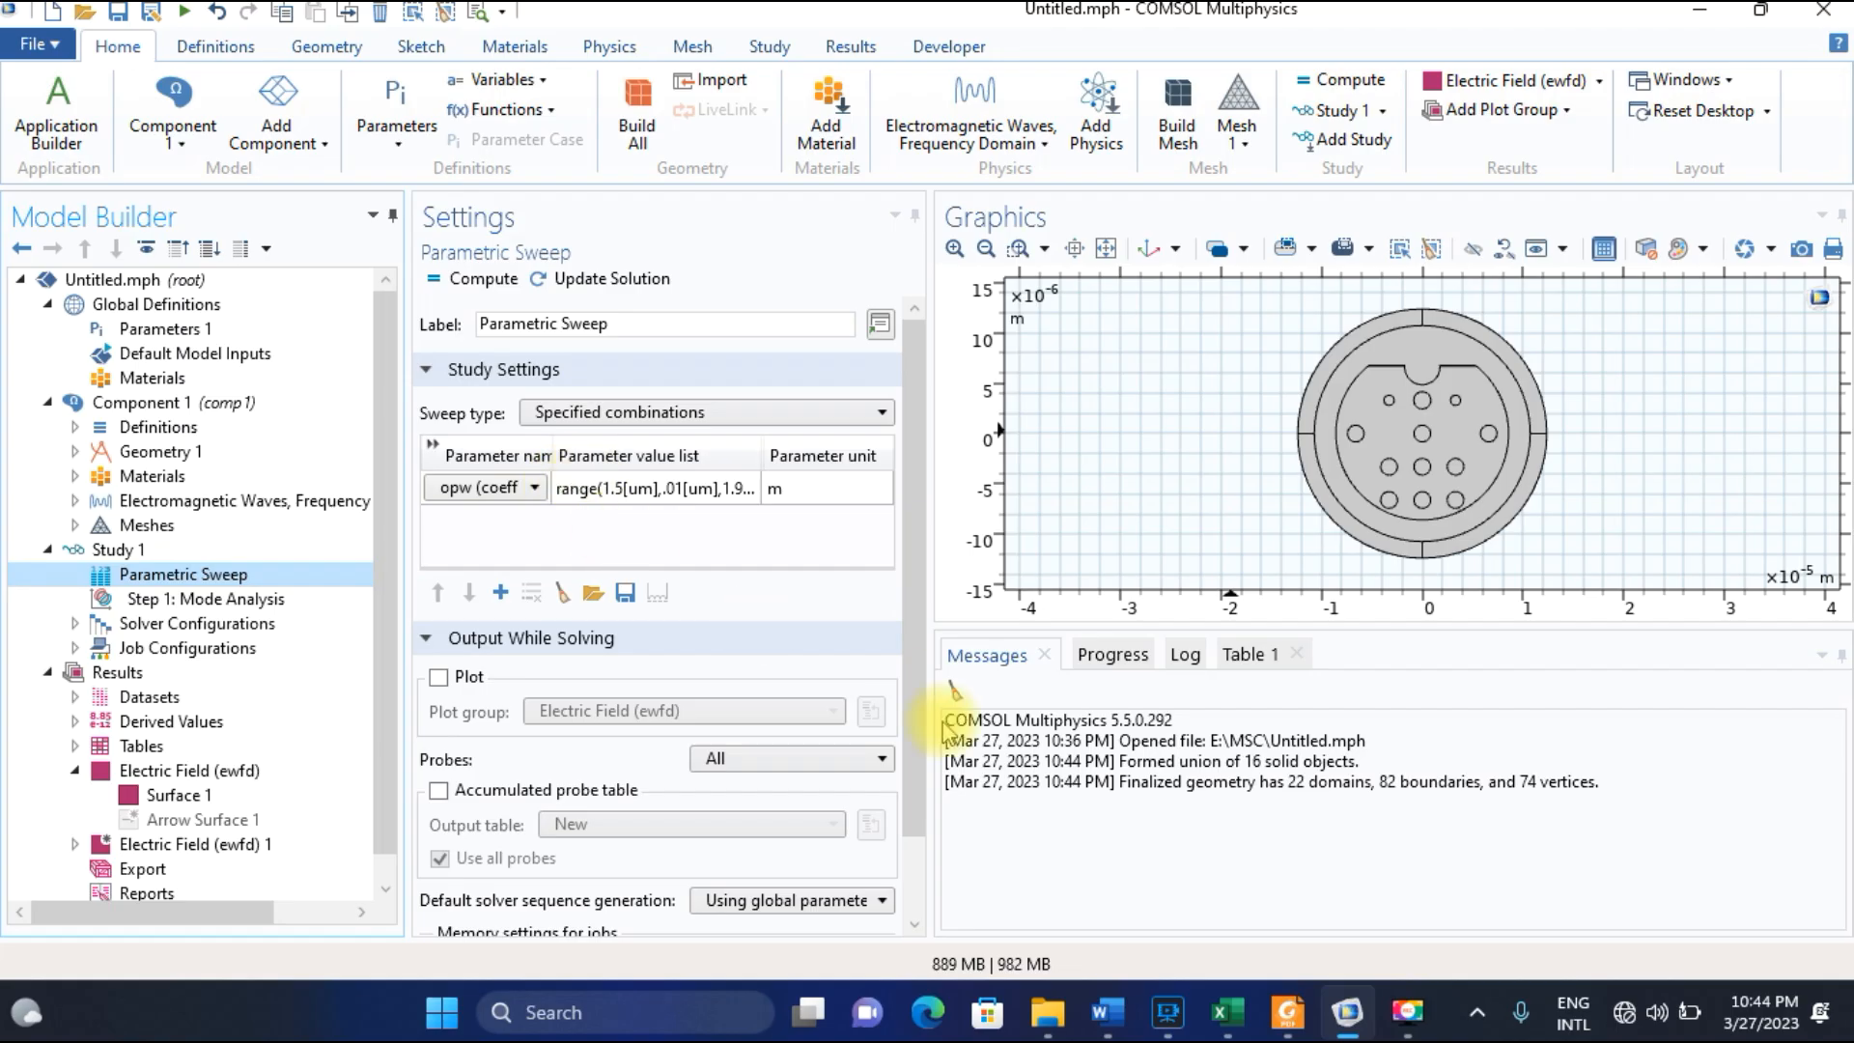
# Switch to the paper in Foxit Reader and review the Fig. 4 loss curves and the Fig. 6 amplitude sensitivity plot.
pyautogui.click(1287, 1024)
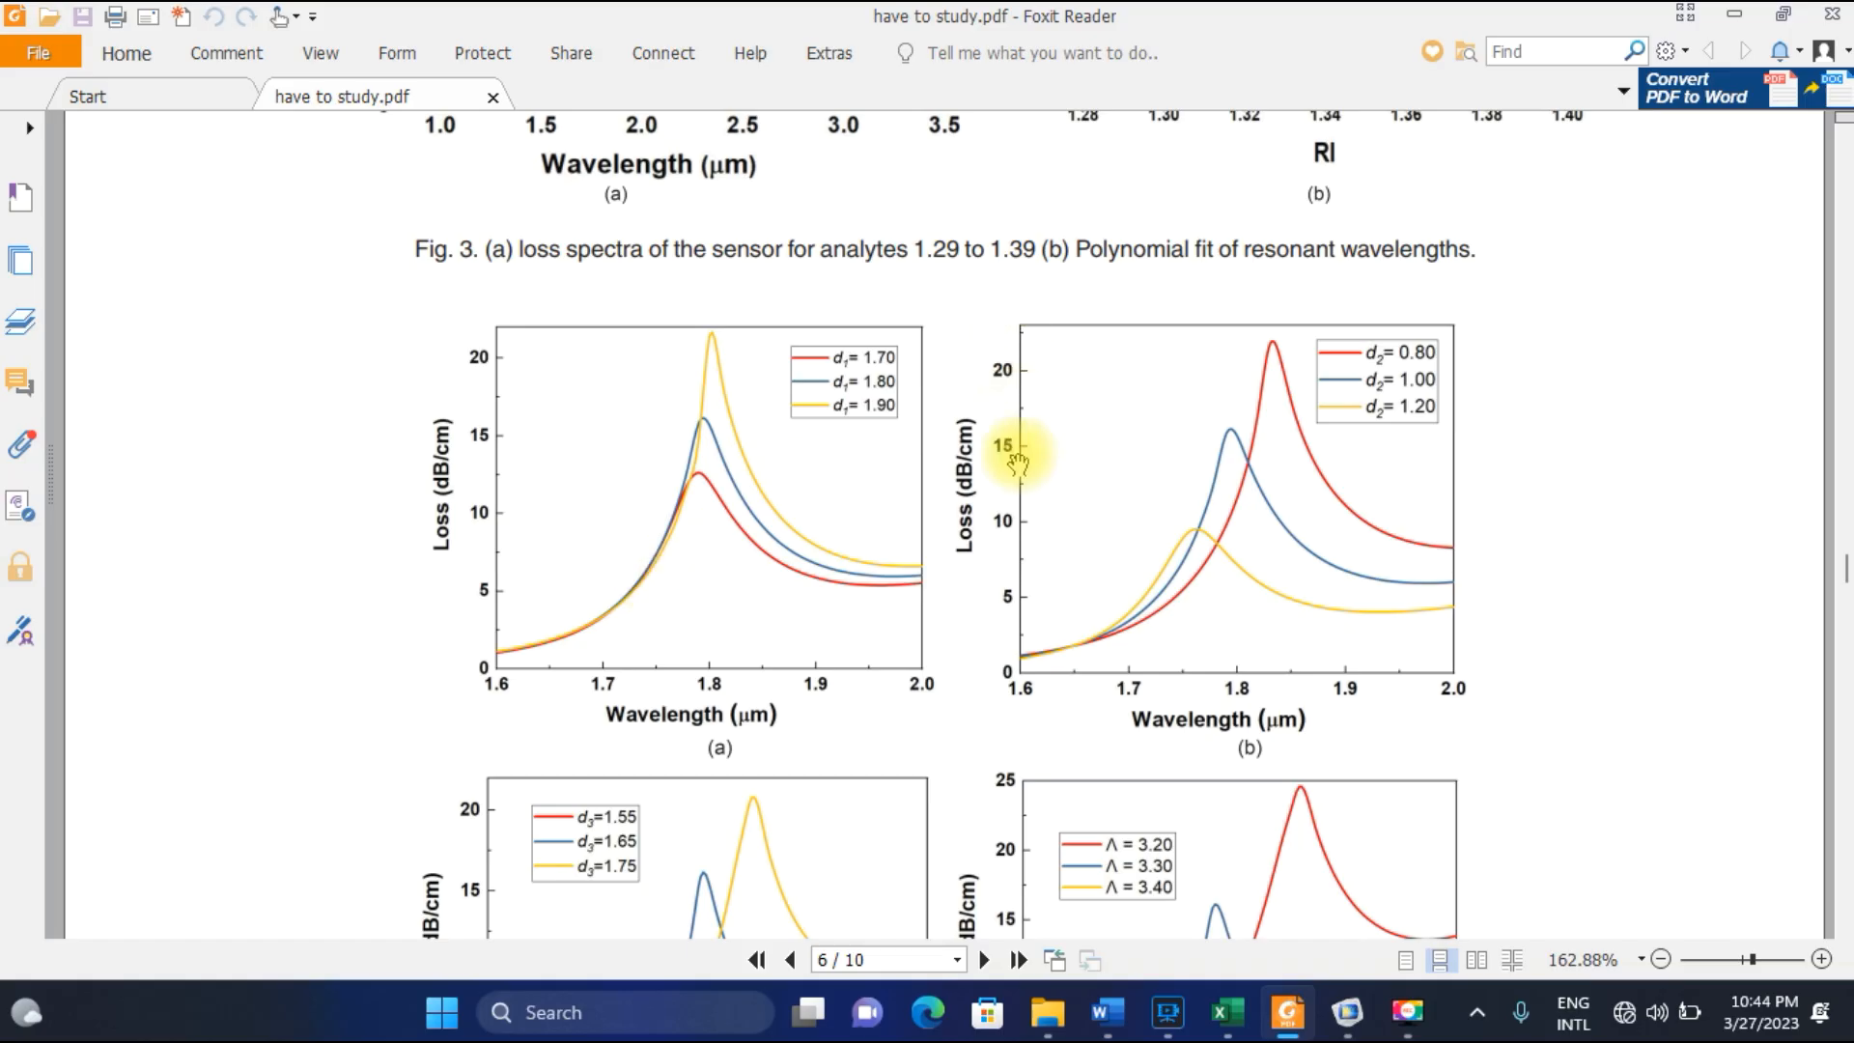
pyautogui.scroll(-3, 1026, 476)
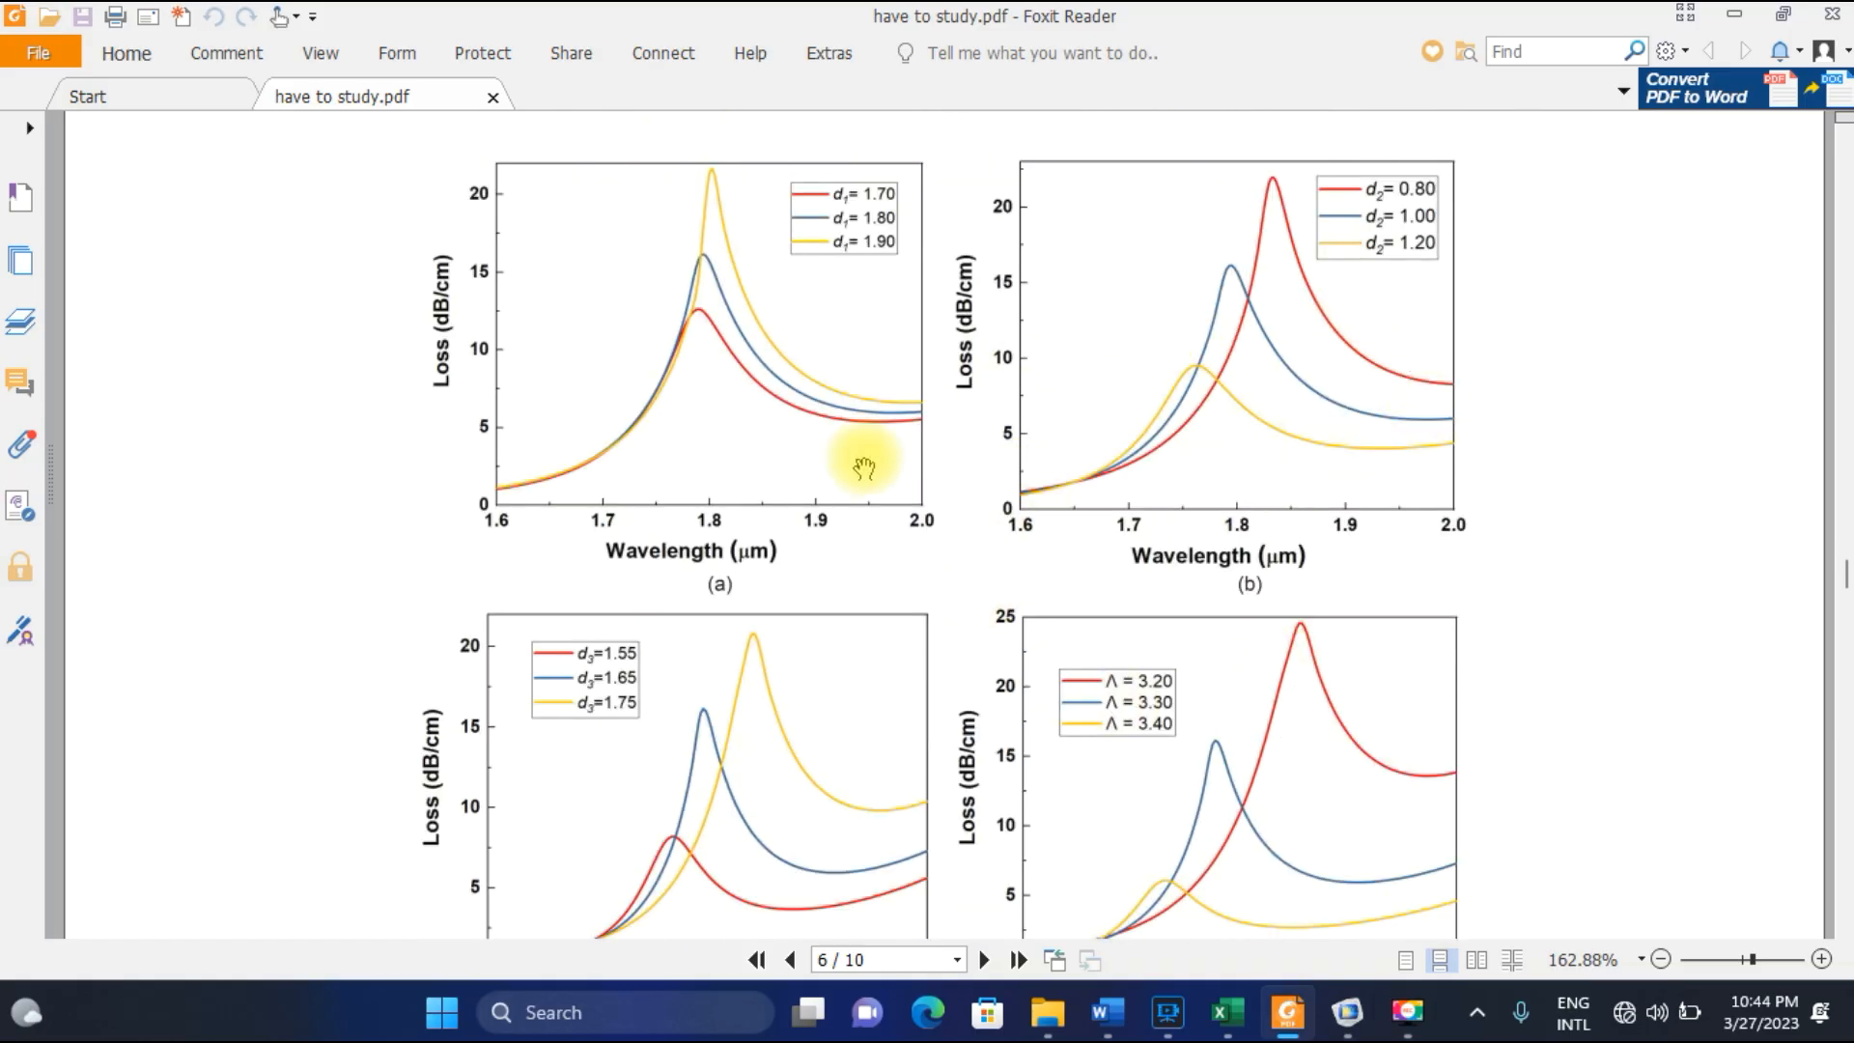
pyautogui.scroll(-5, 1005, 579)
pyautogui.scroll(-10, 1016, 585)
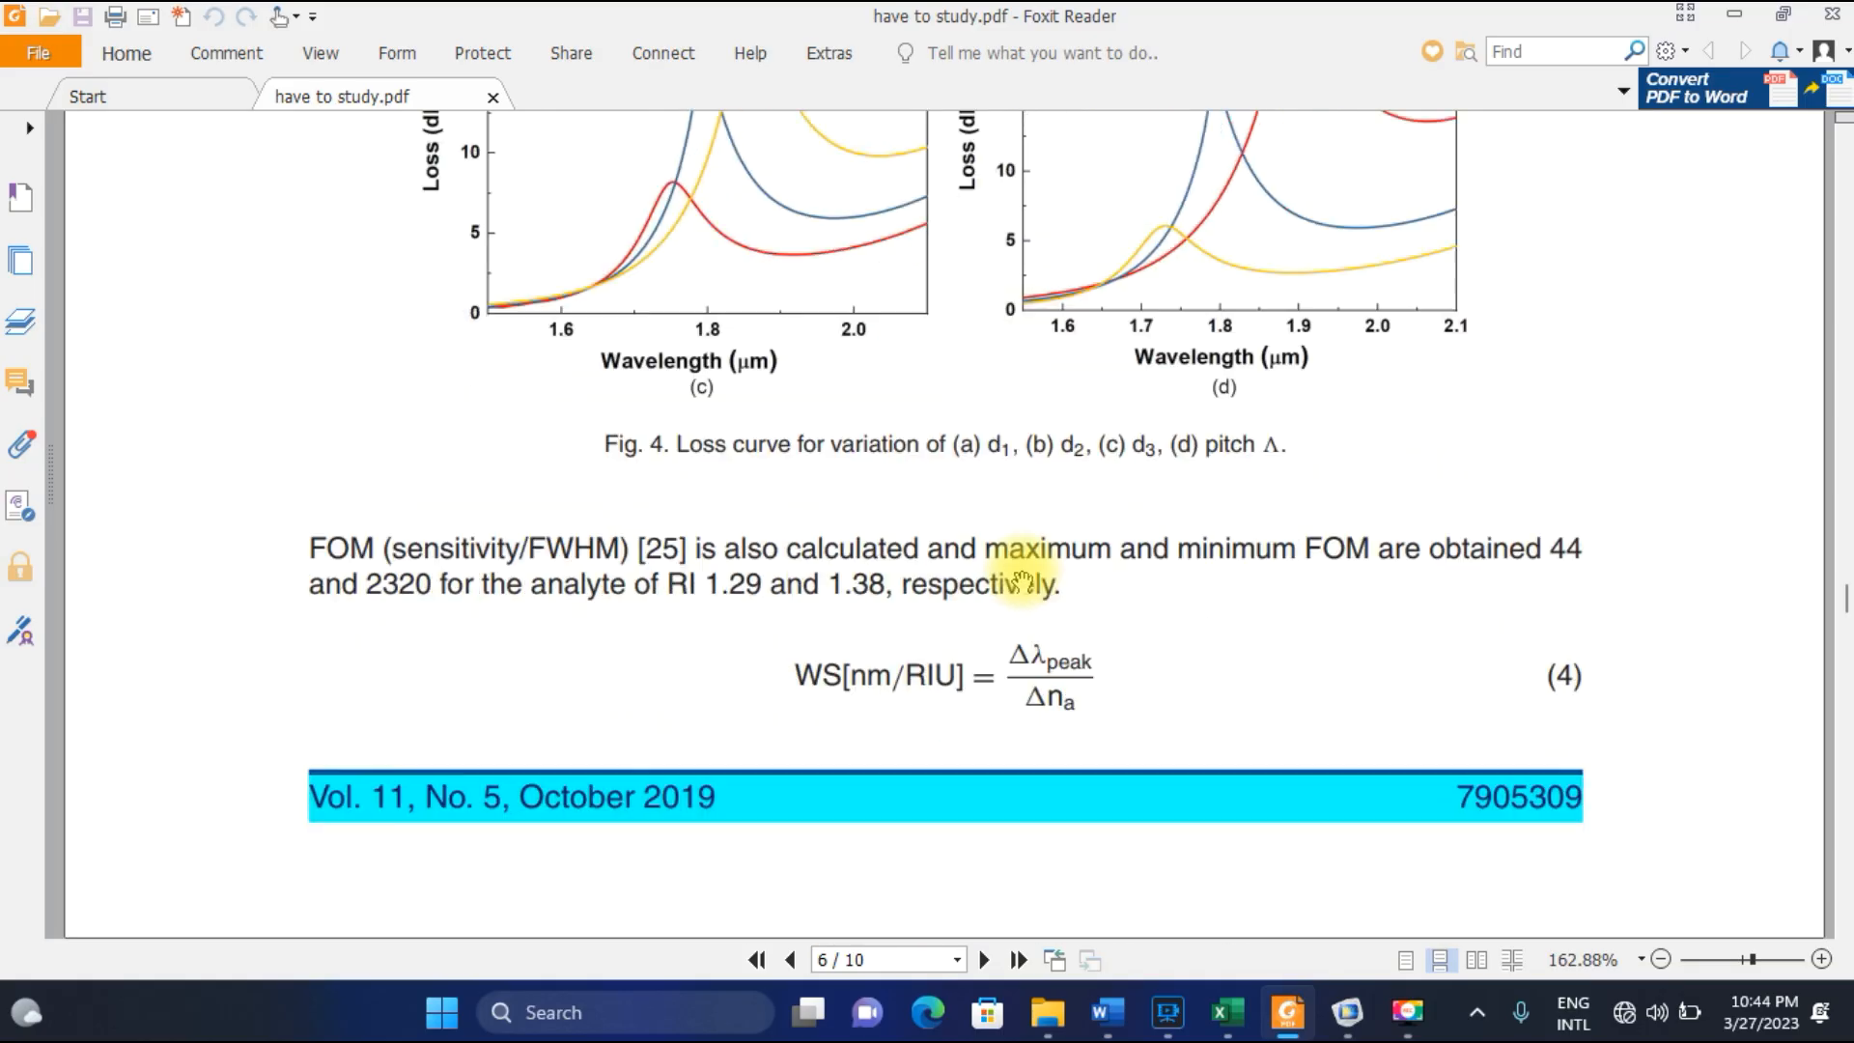
pyautogui.scroll(-9, 1024, 571)
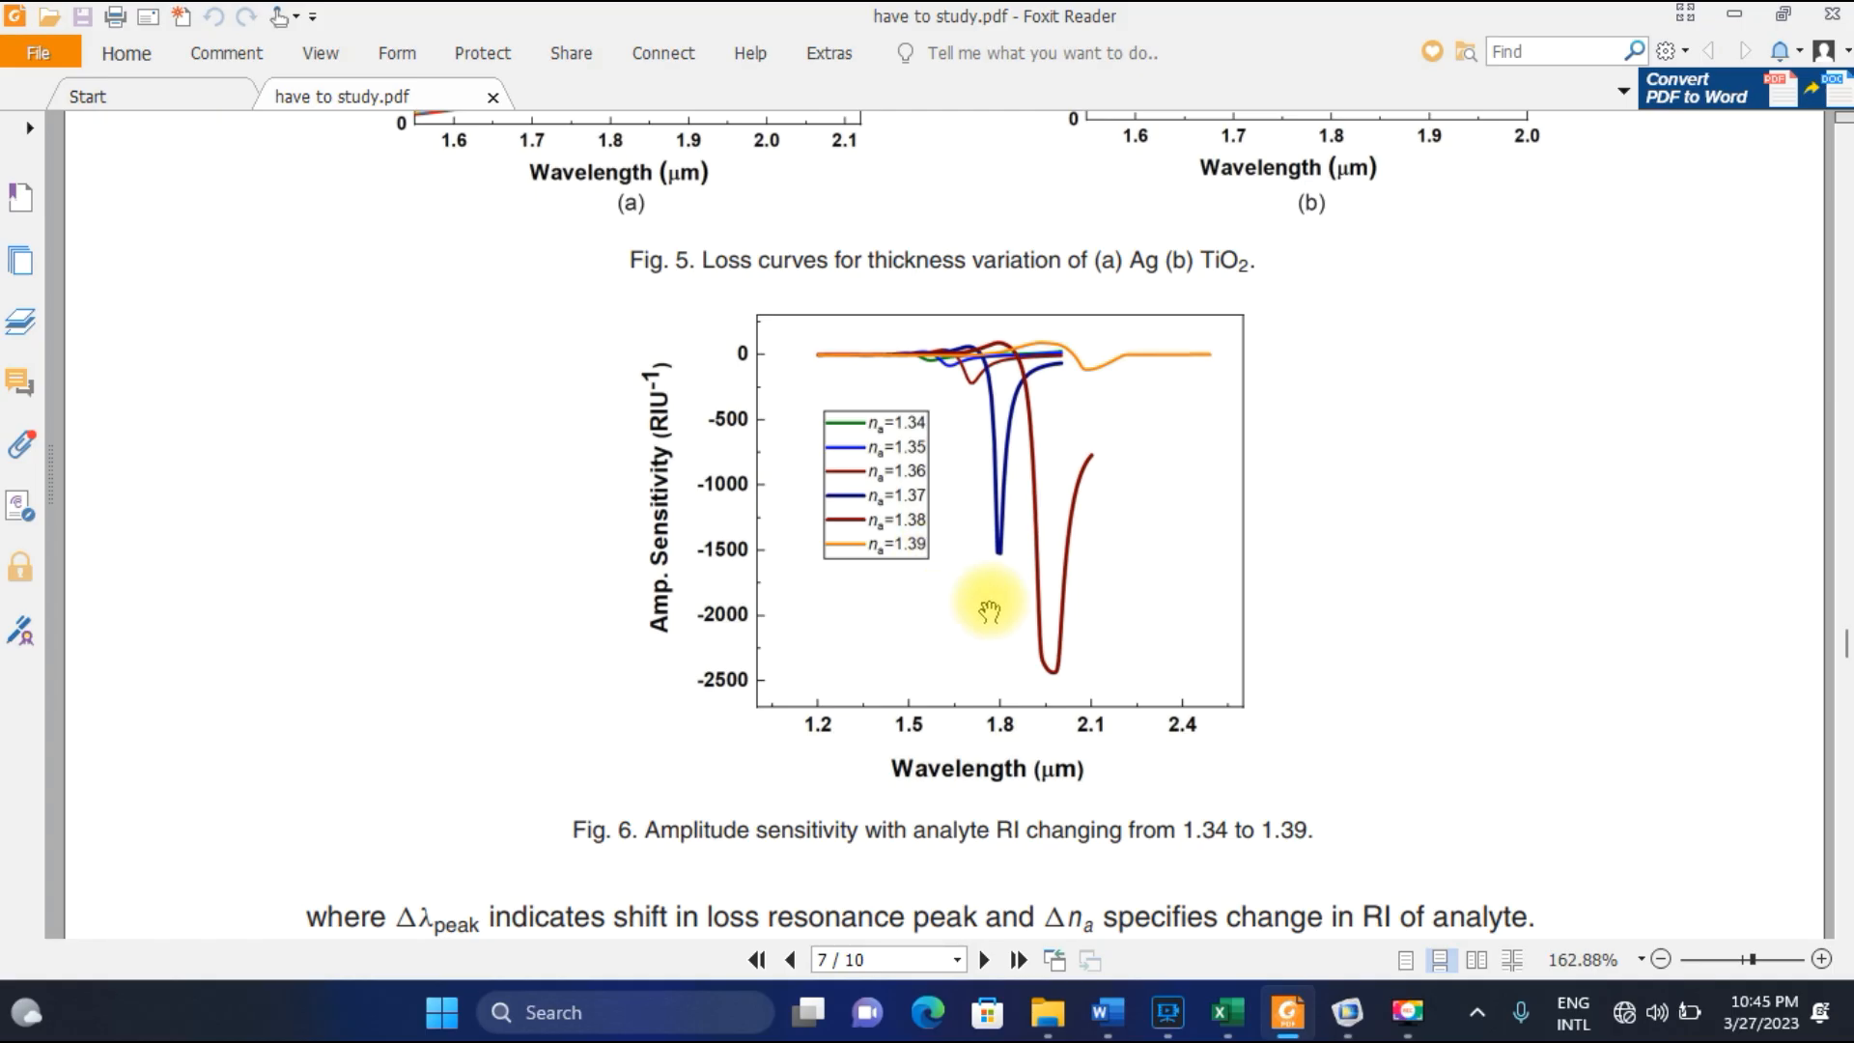
pyautogui.moveTo(1239, 1008)
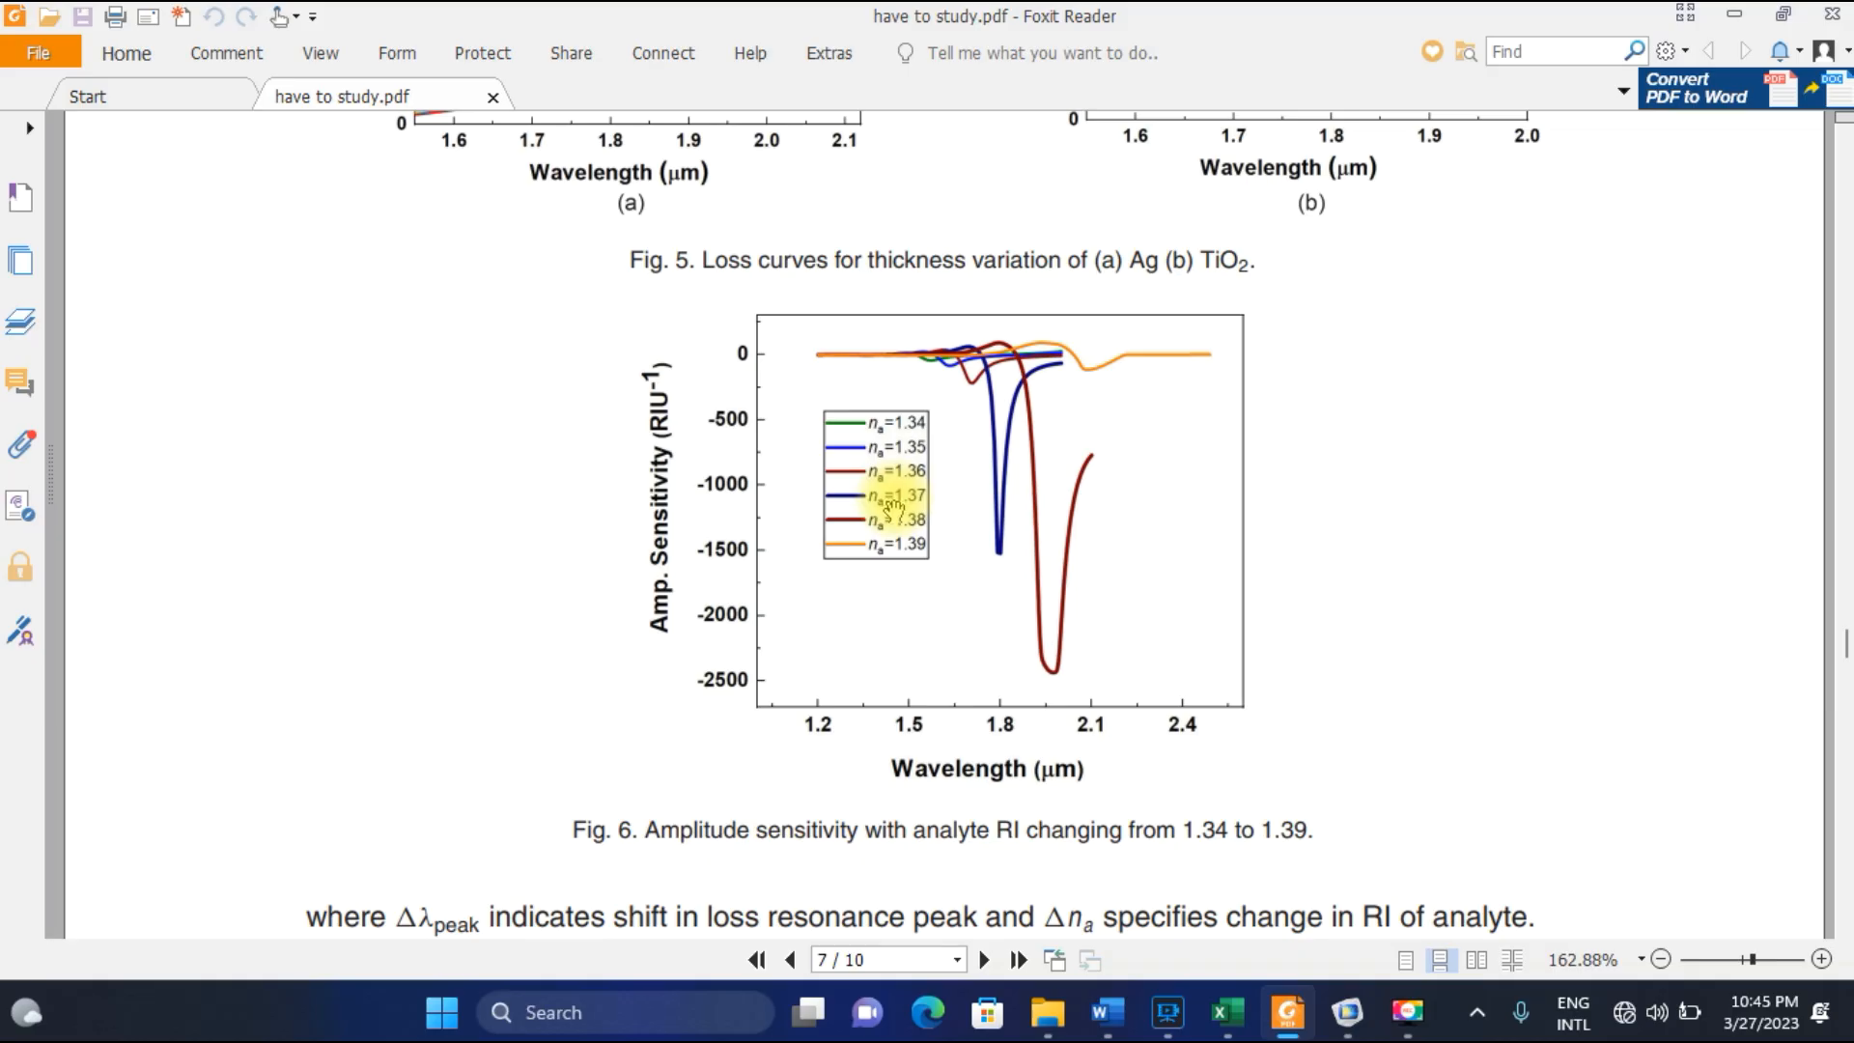
# Find the amplitude sensitivity formula, equation (6), in the paper and examine its terms.
pyautogui.scroll(-15, 893, 507)
pyautogui.scroll(-15, 893, 512)
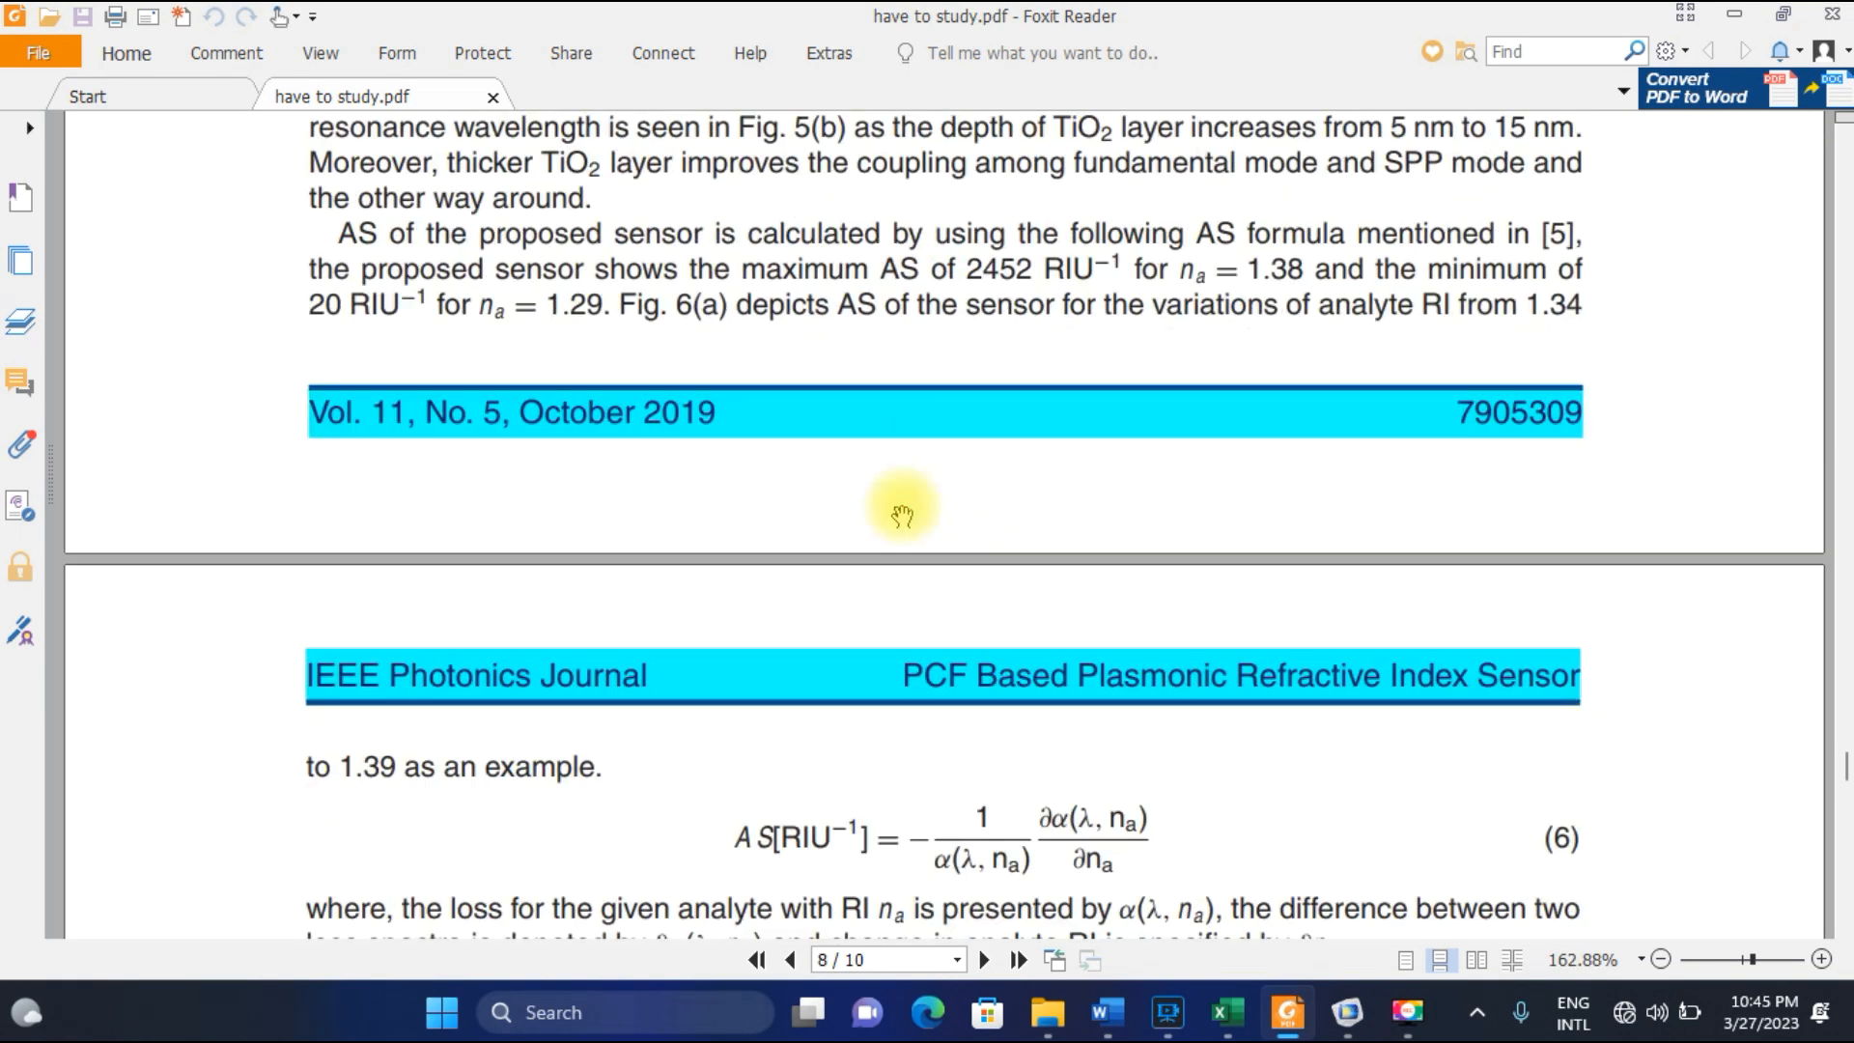
pyautogui.scroll(-3, 900, 513)
pyautogui.moveTo(739, 507); pyautogui.dragTo(1149, 558)
pyautogui.click(1149, 546)
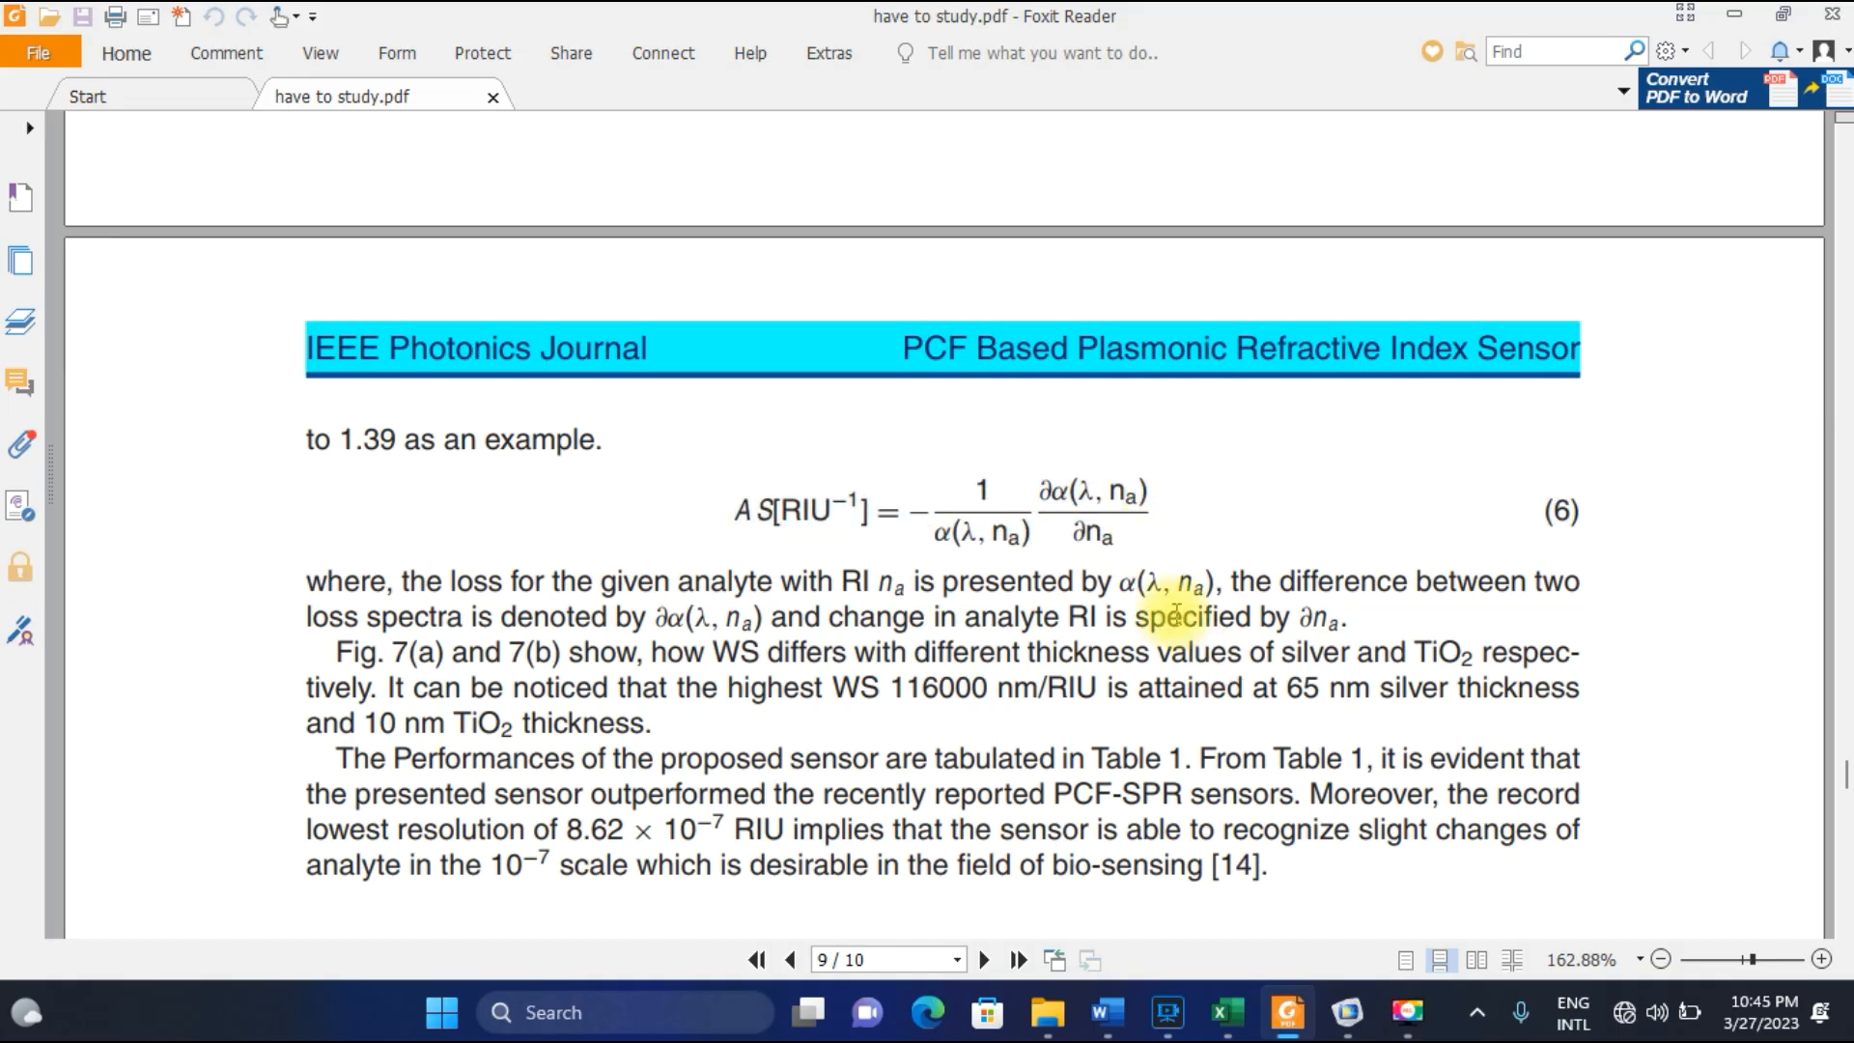
pyautogui.click(1402, 1023)
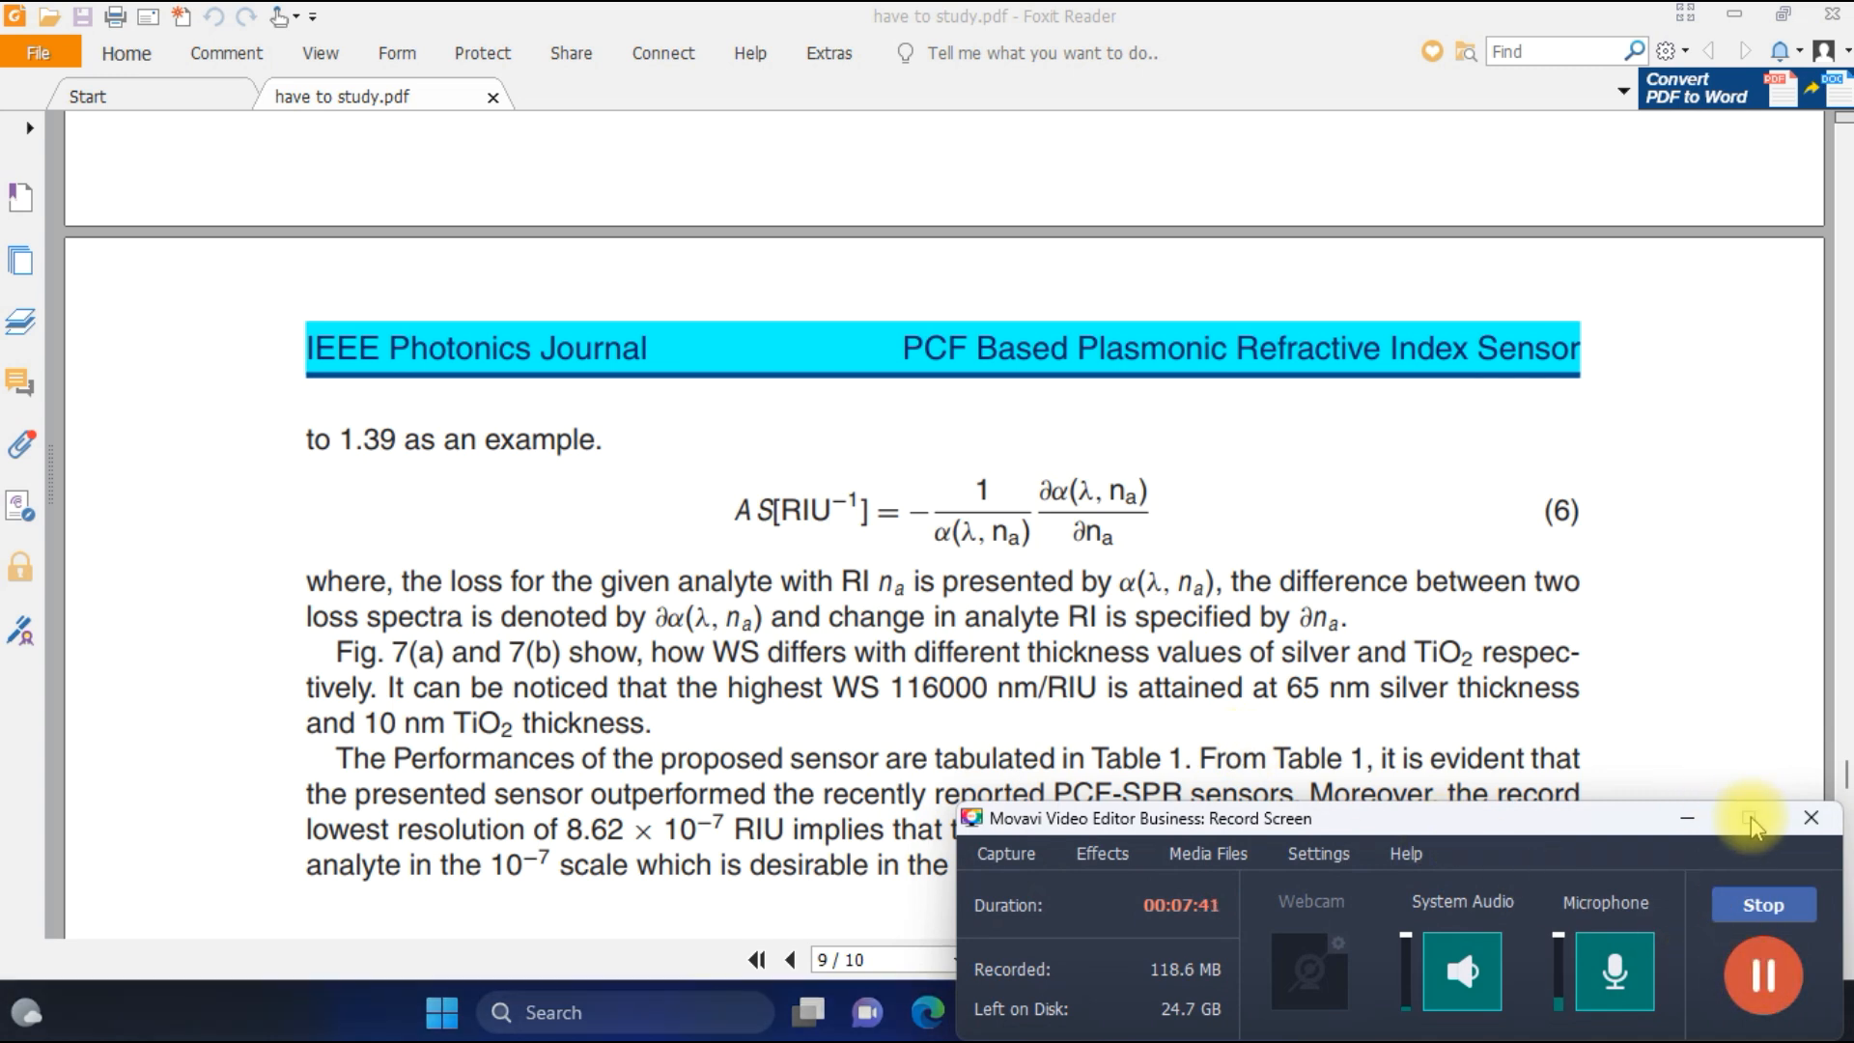
pyautogui.click(1686, 818)
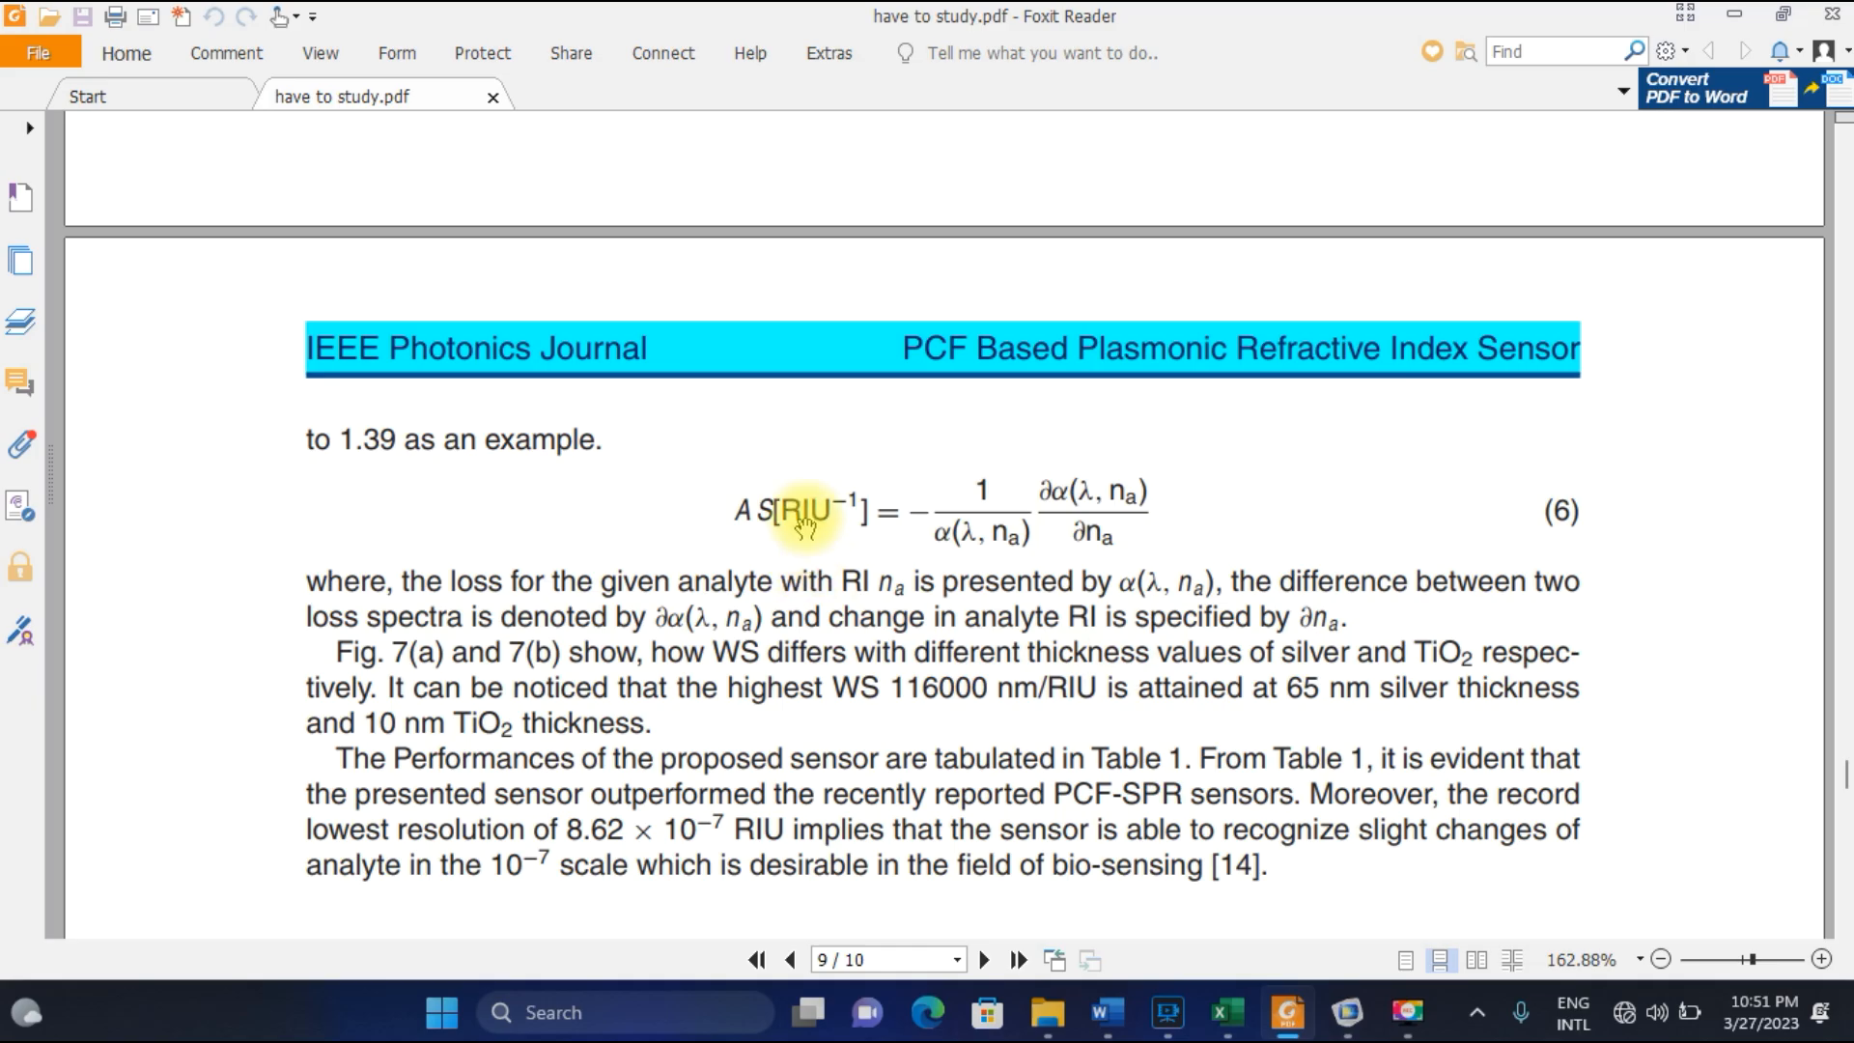
# Go back through the paper to examine the Fig. 6 sensitivity curves, the Fig. 3 loss spectra and the Fig. 5 thickness curves.
pyautogui.scroll(3, 801, 545)
pyautogui.scroll(15, 806, 550)
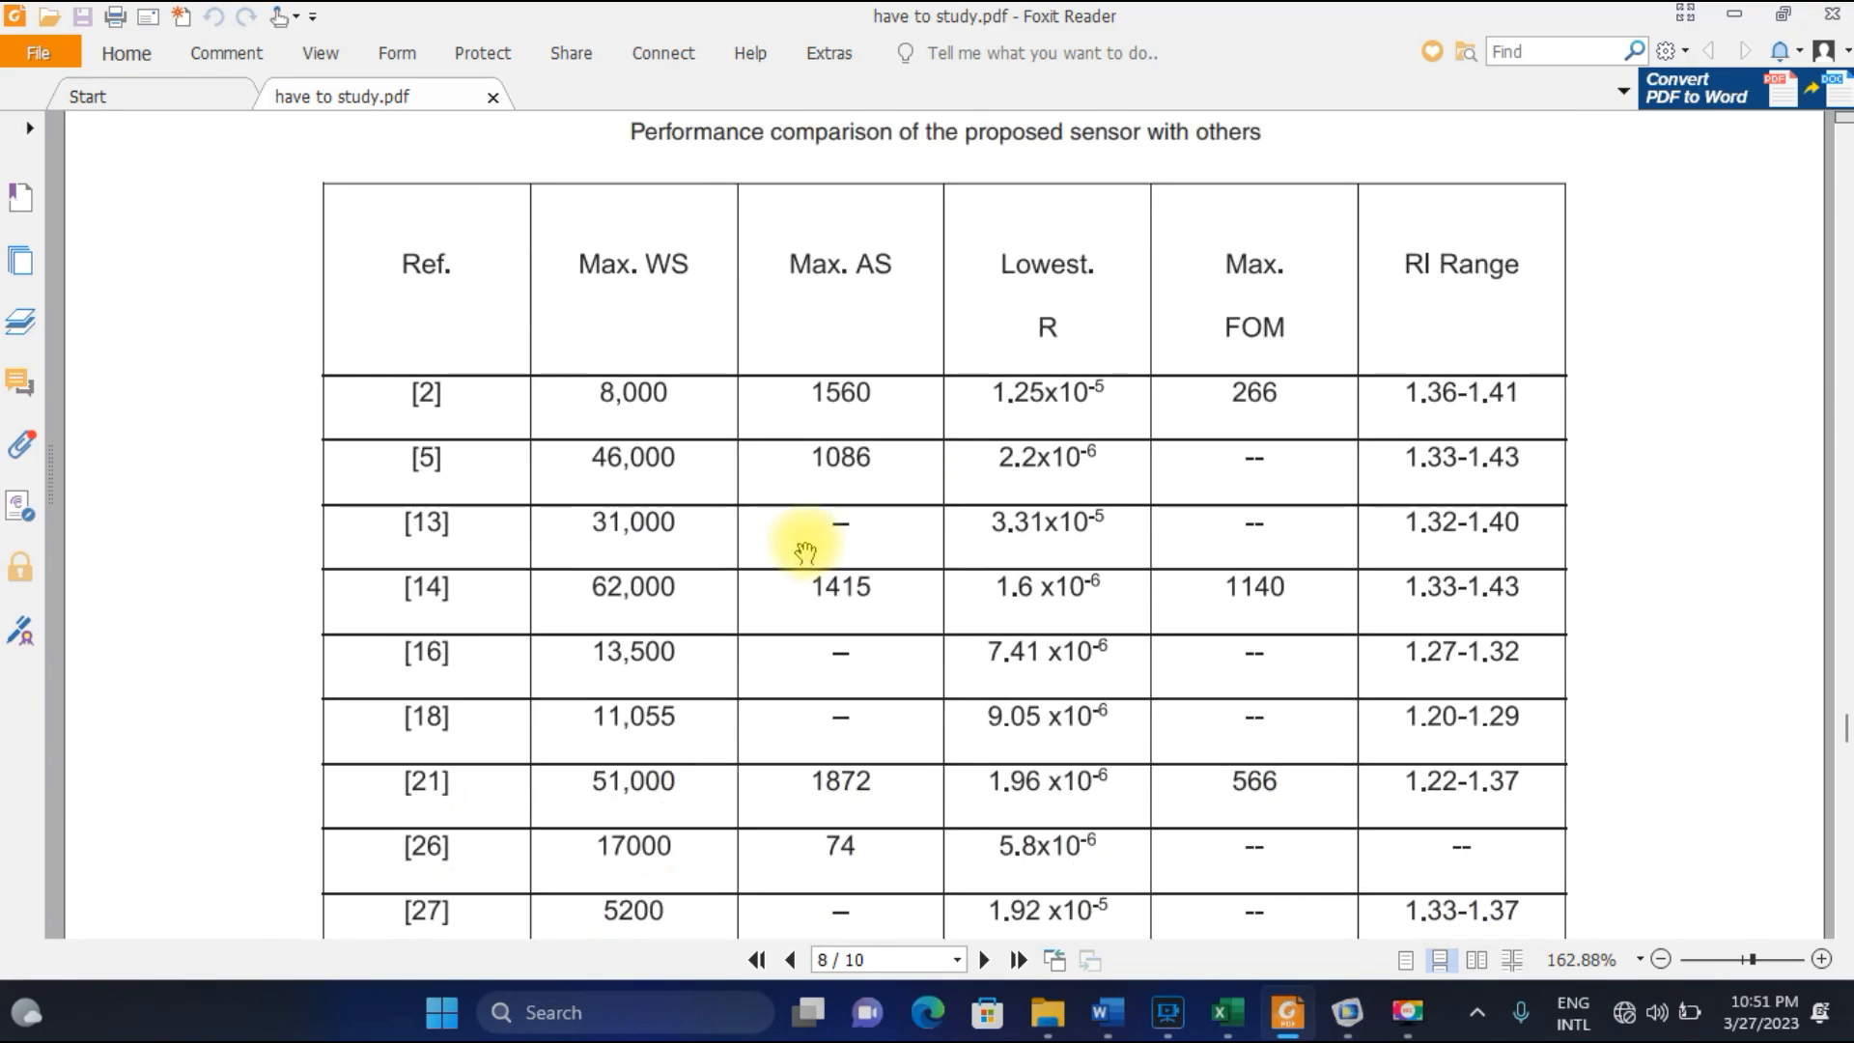
pyautogui.scroll(10, 814, 550)
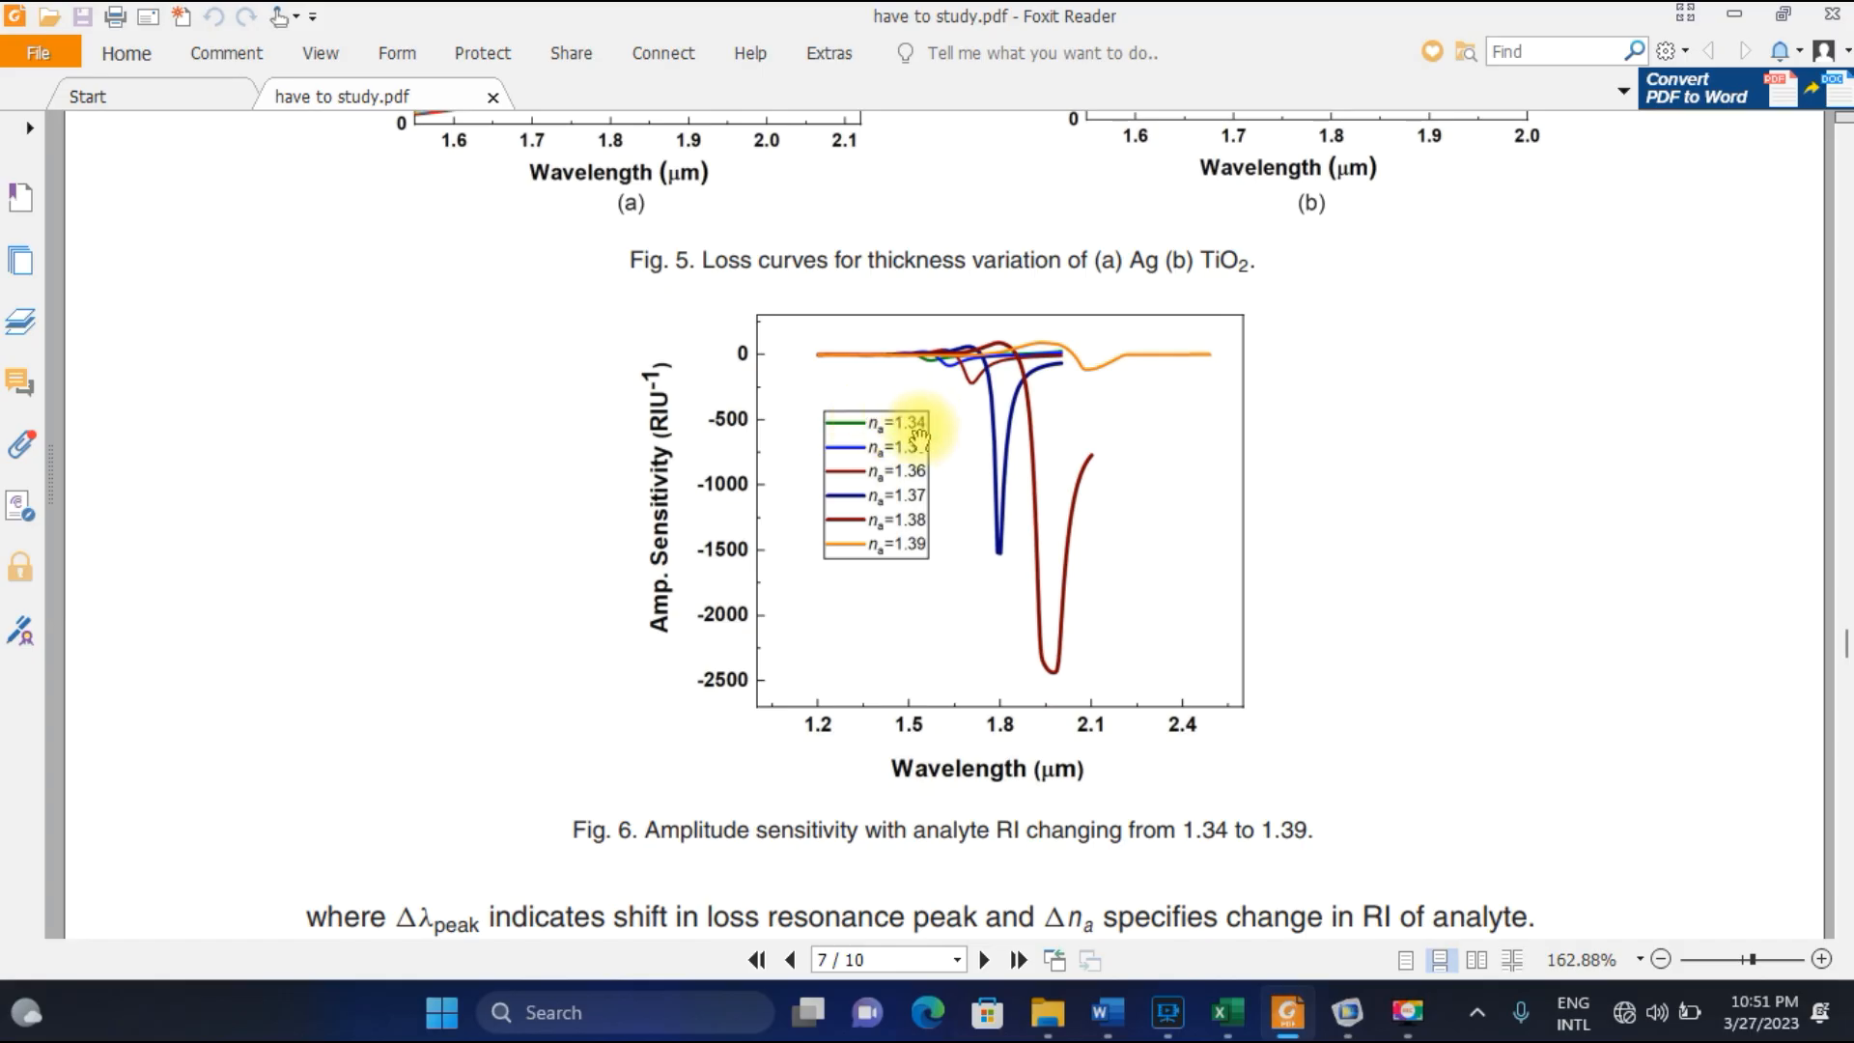
pyautogui.scroll(5, 893, 615)
pyautogui.scroll(12, 901, 617)
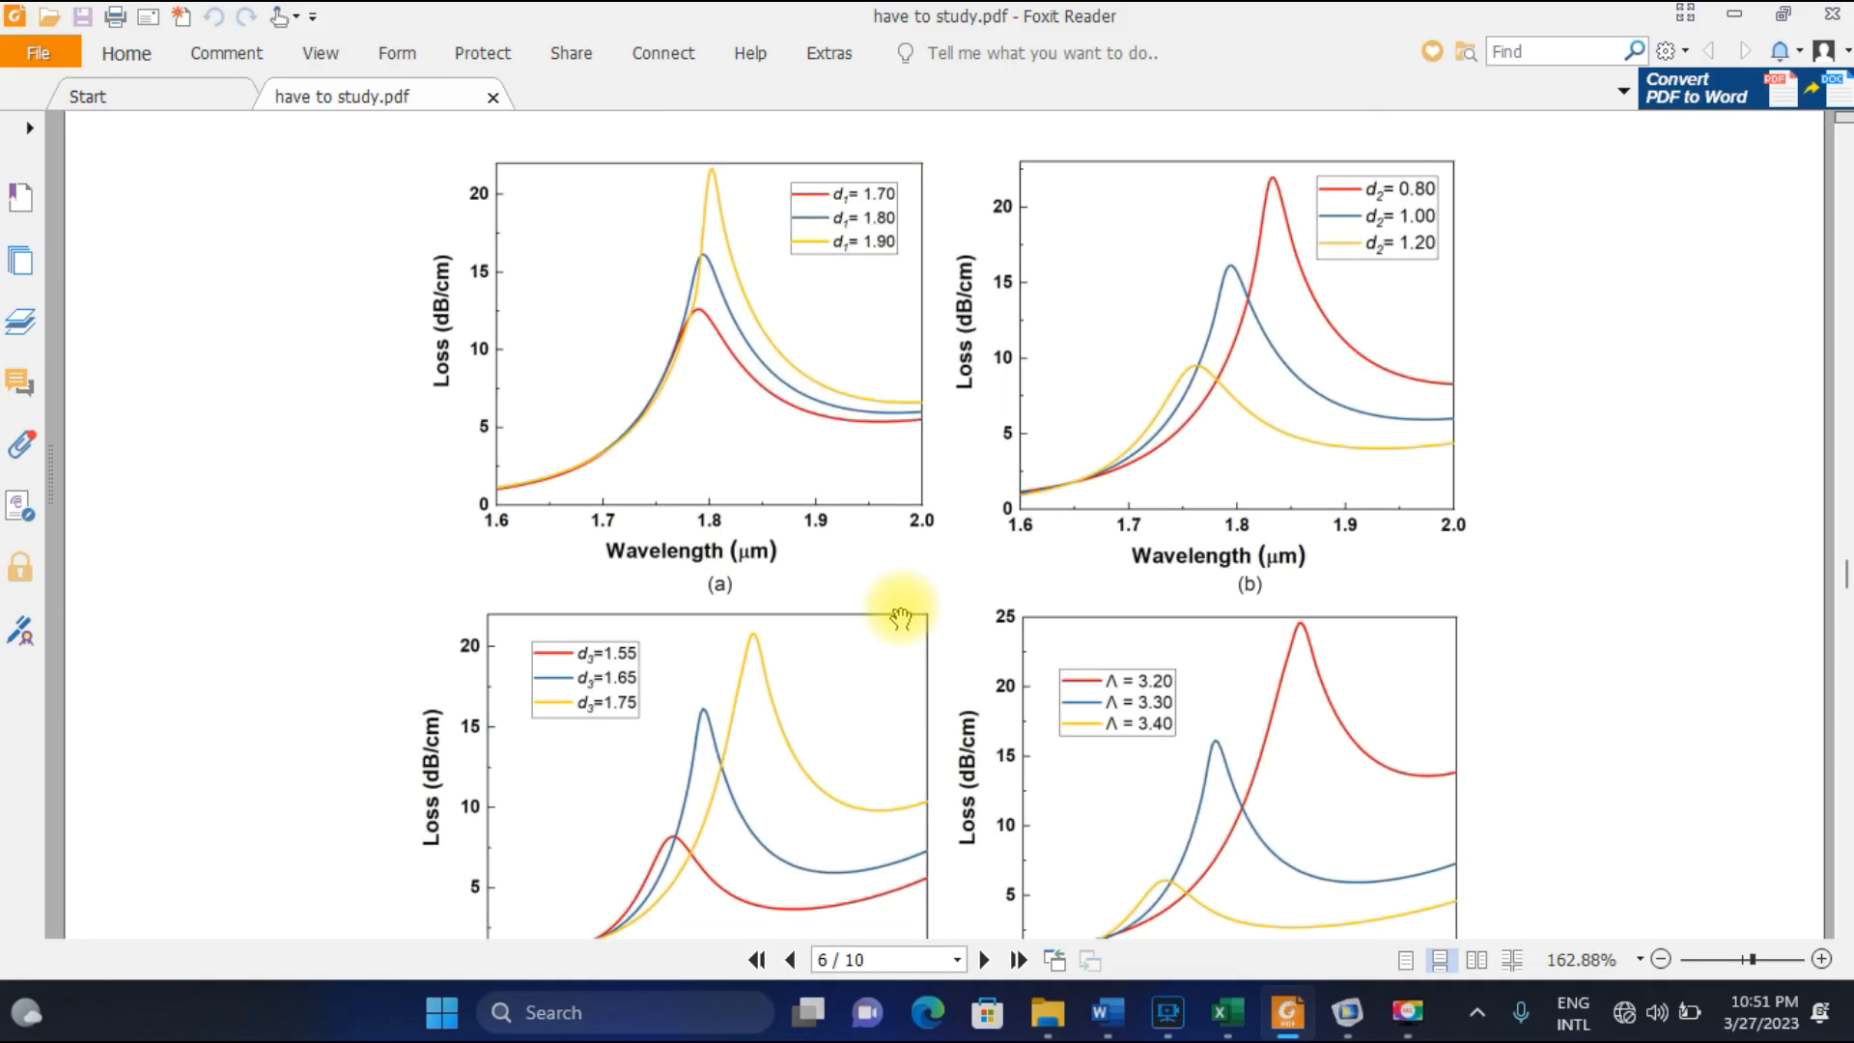
pyautogui.scroll(-2, 900, 617)
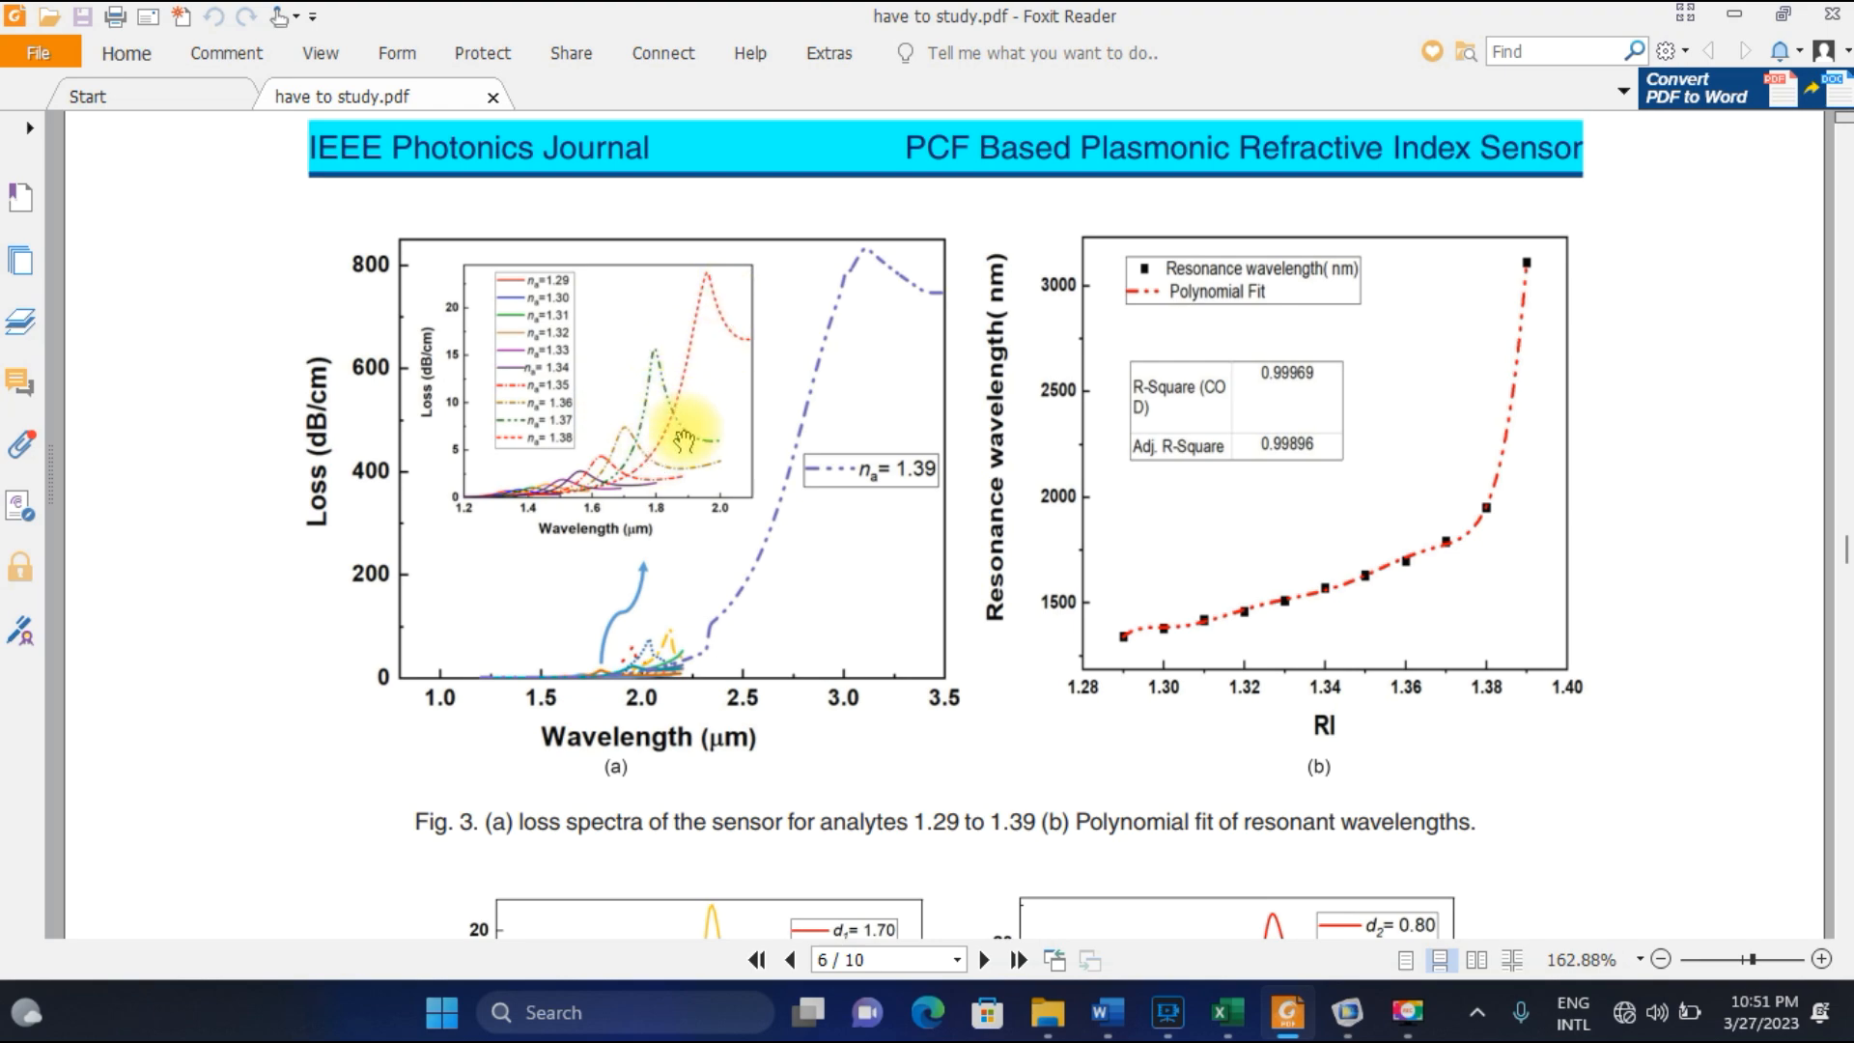
pyautogui.scroll(-20, 667, 602)
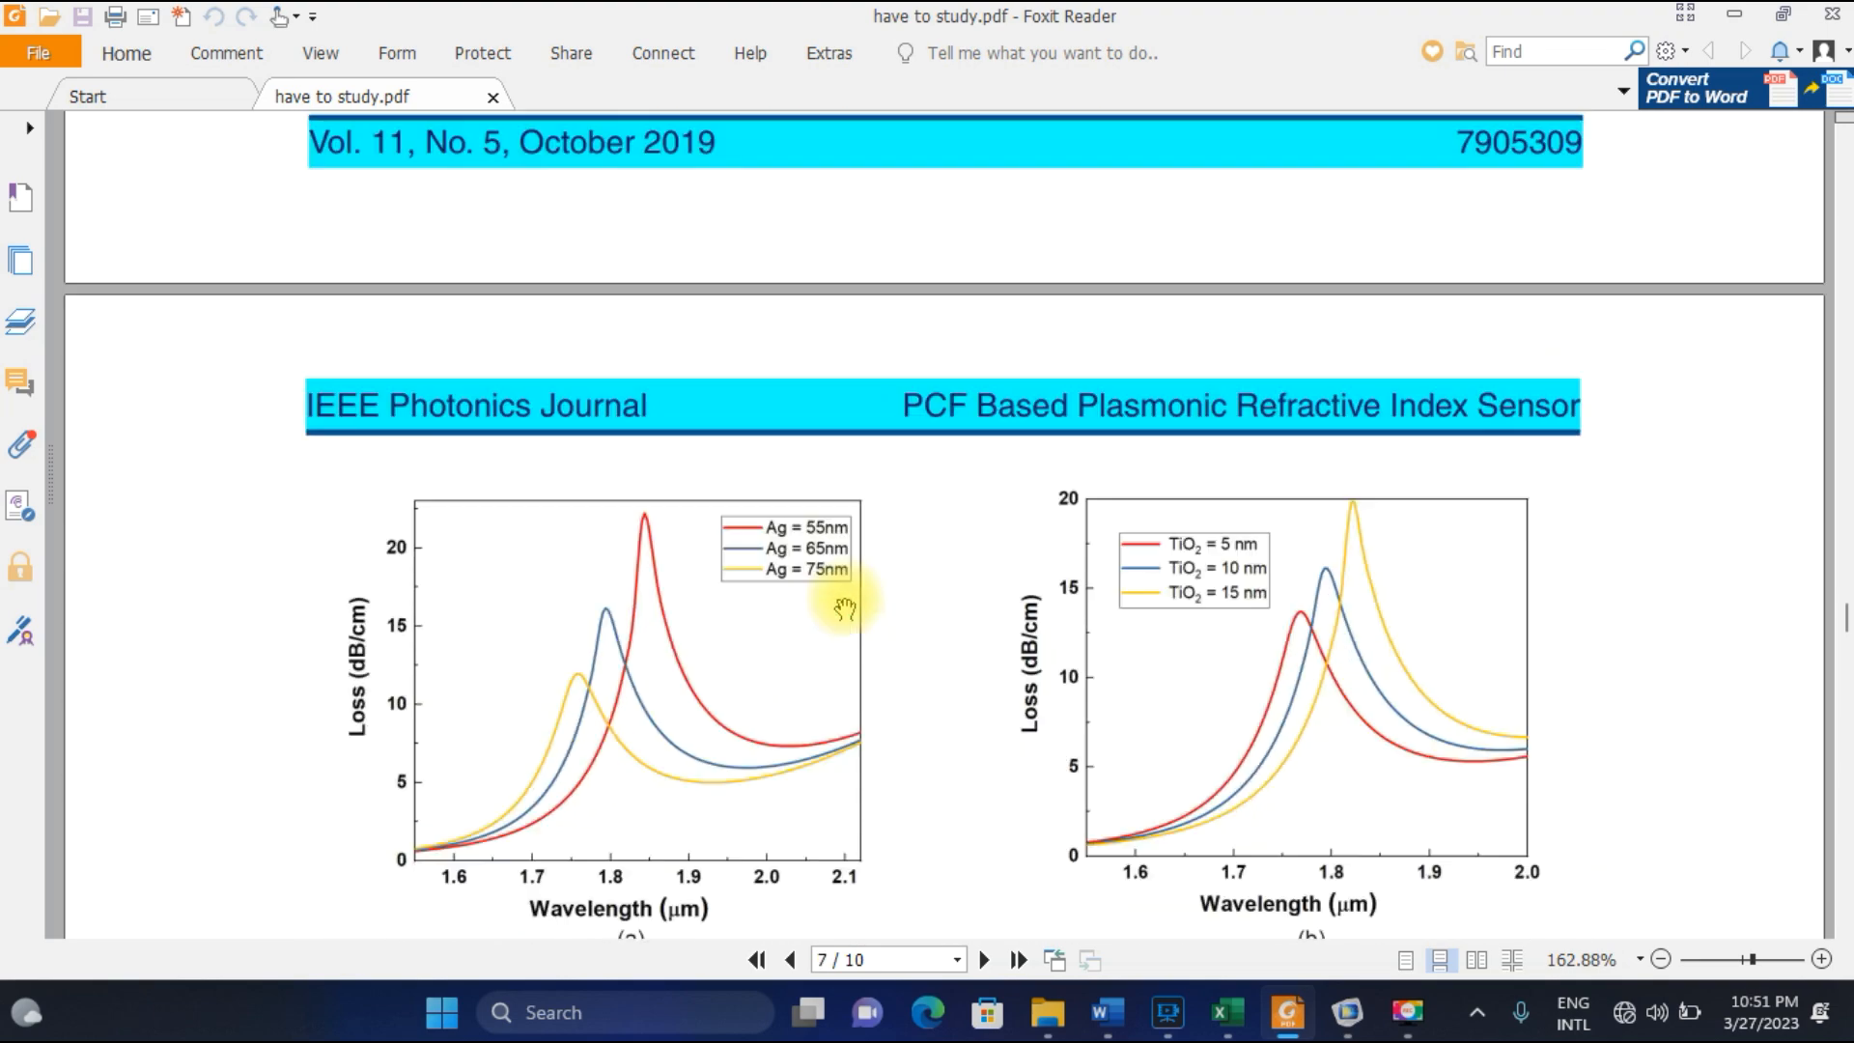
pyautogui.scroll(-3, 845, 608)
pyautogui.scroll(3, 831, 608)
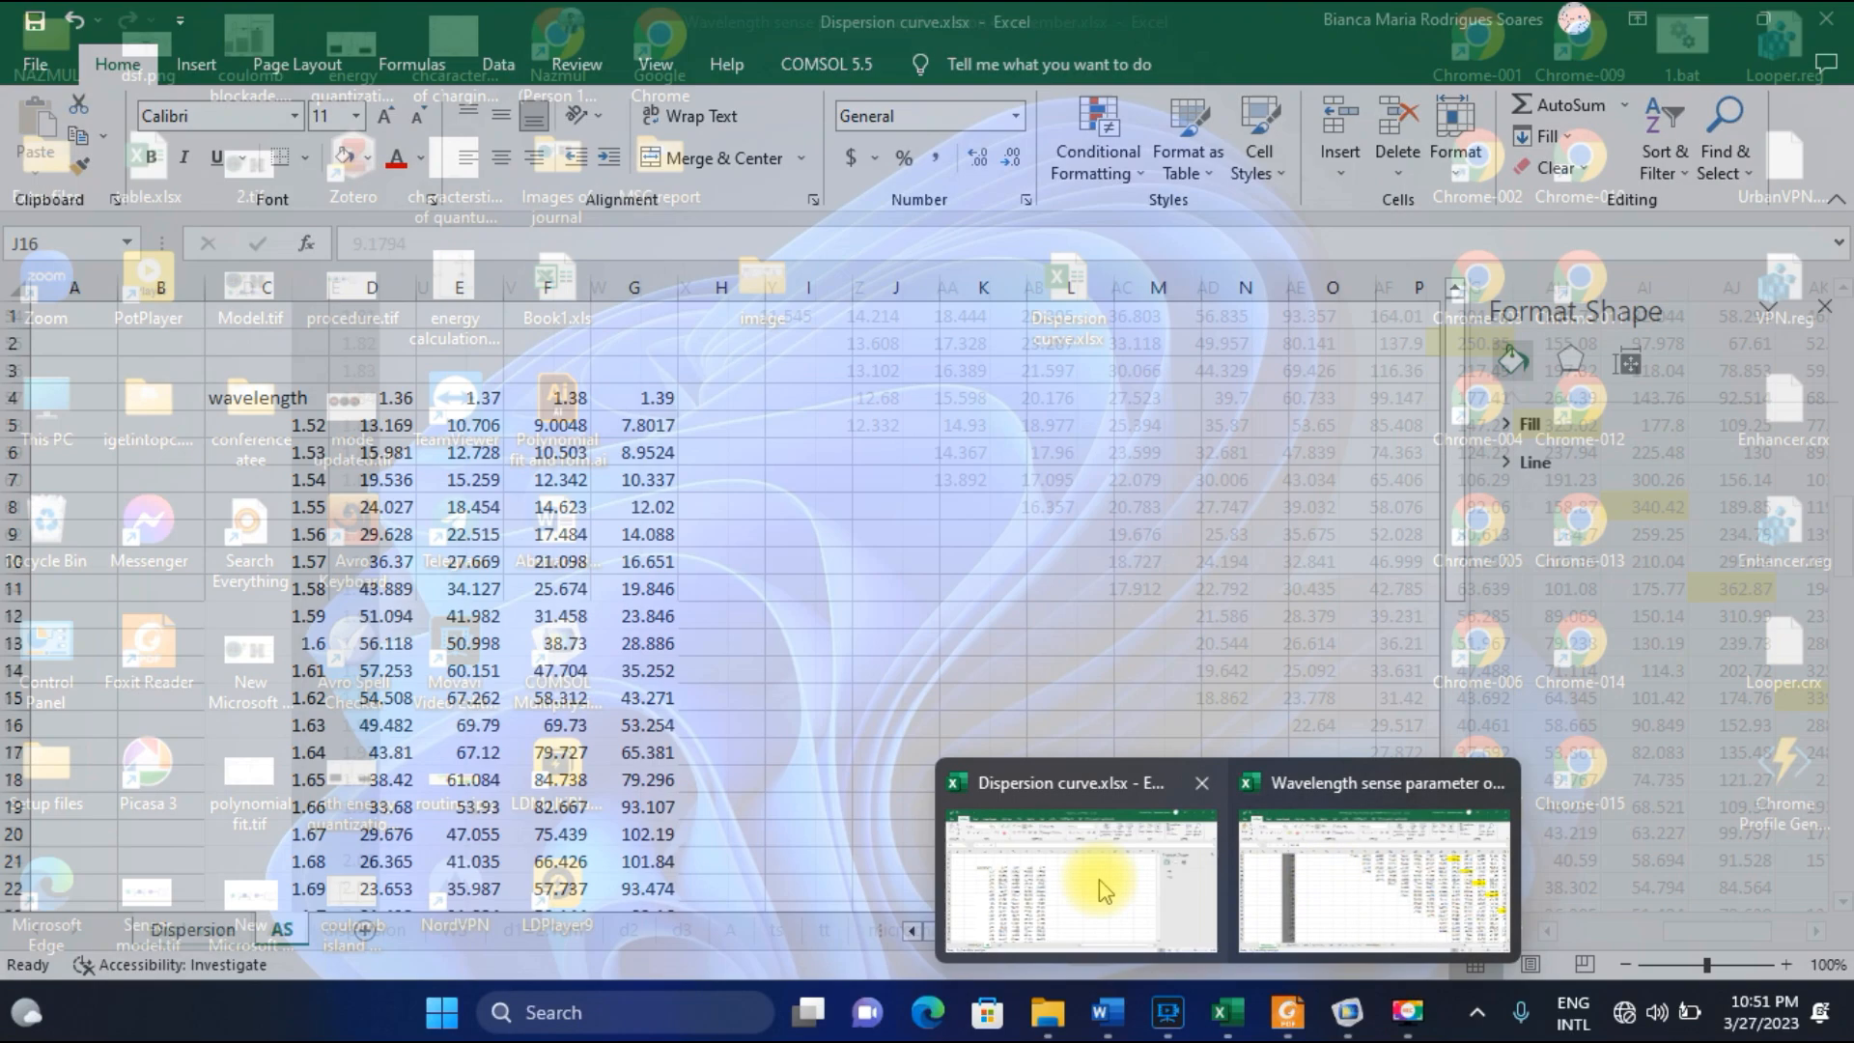
# Switch to Dispersion curve.xlsx in Excel and review the AS sheet's loss columns for analyte indices 1.36 to 1.39.
pyautogui.click(1093, 879)
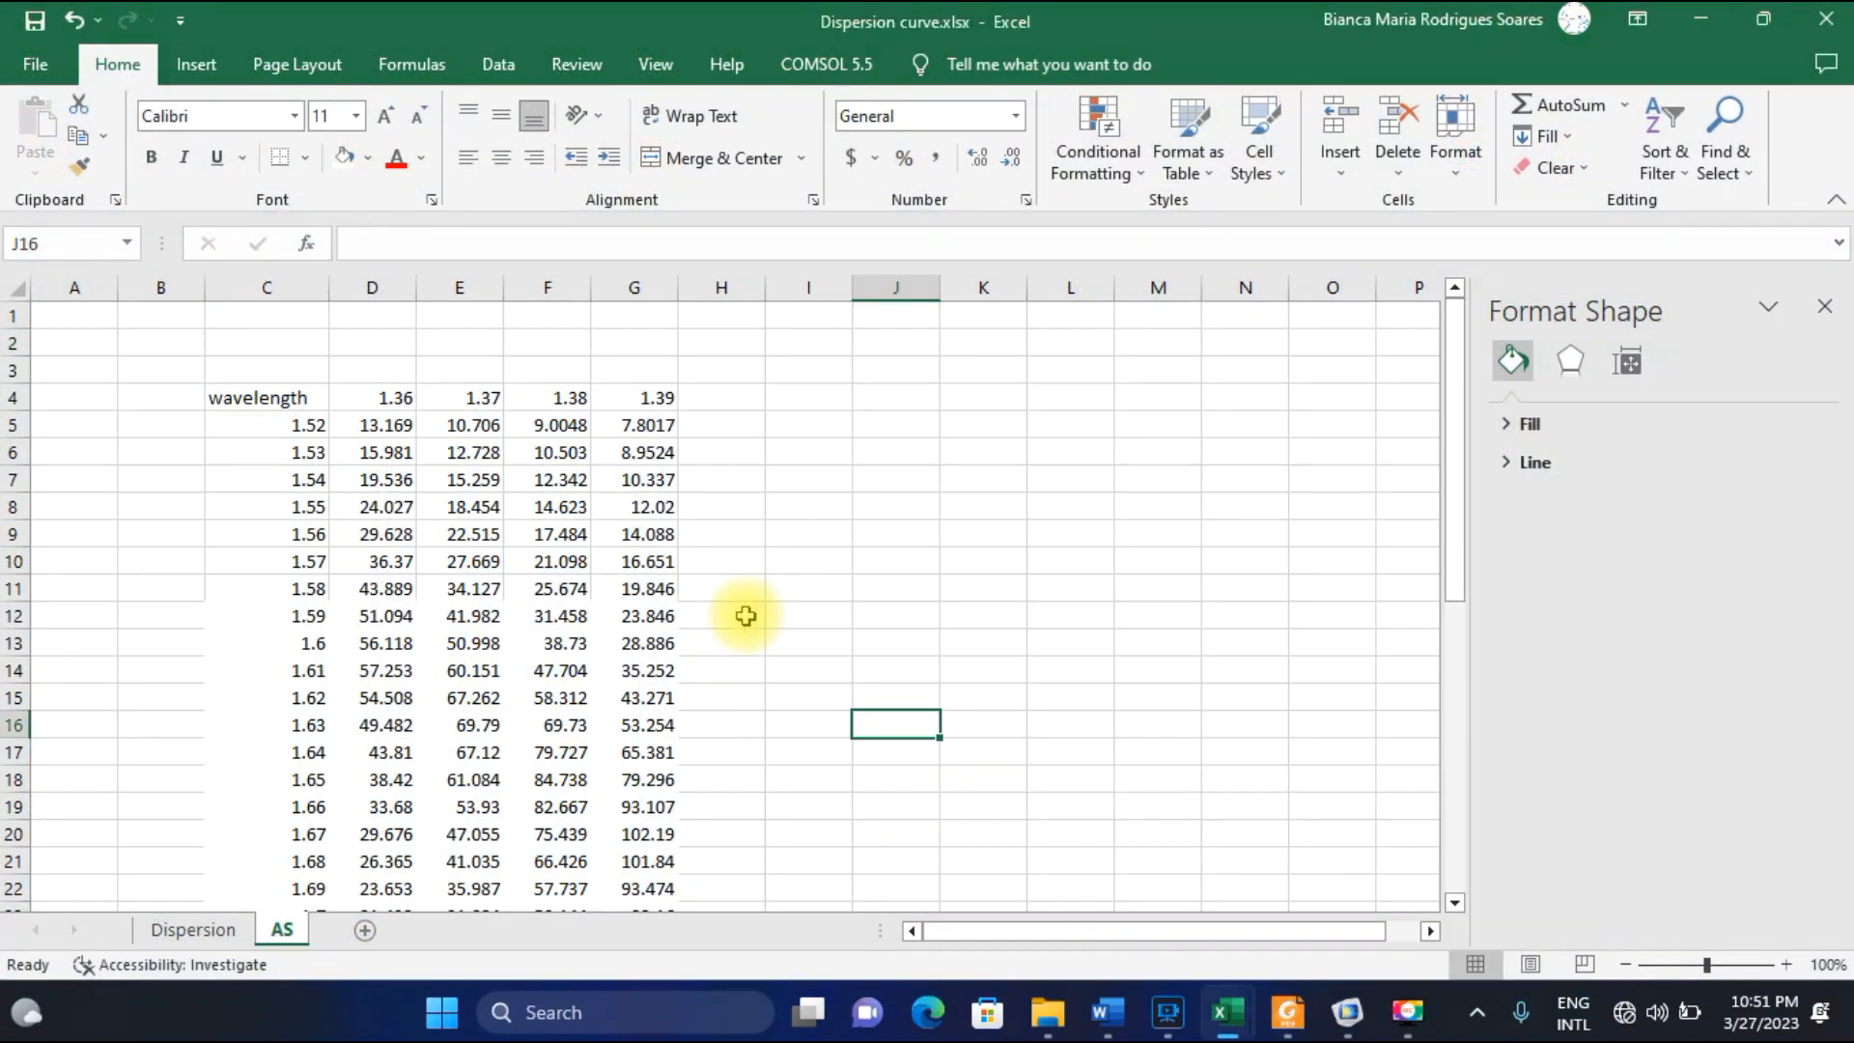
pyautogui.scroll(-2, 726, 629)
pyautogui.scroll(2, 729, 633)
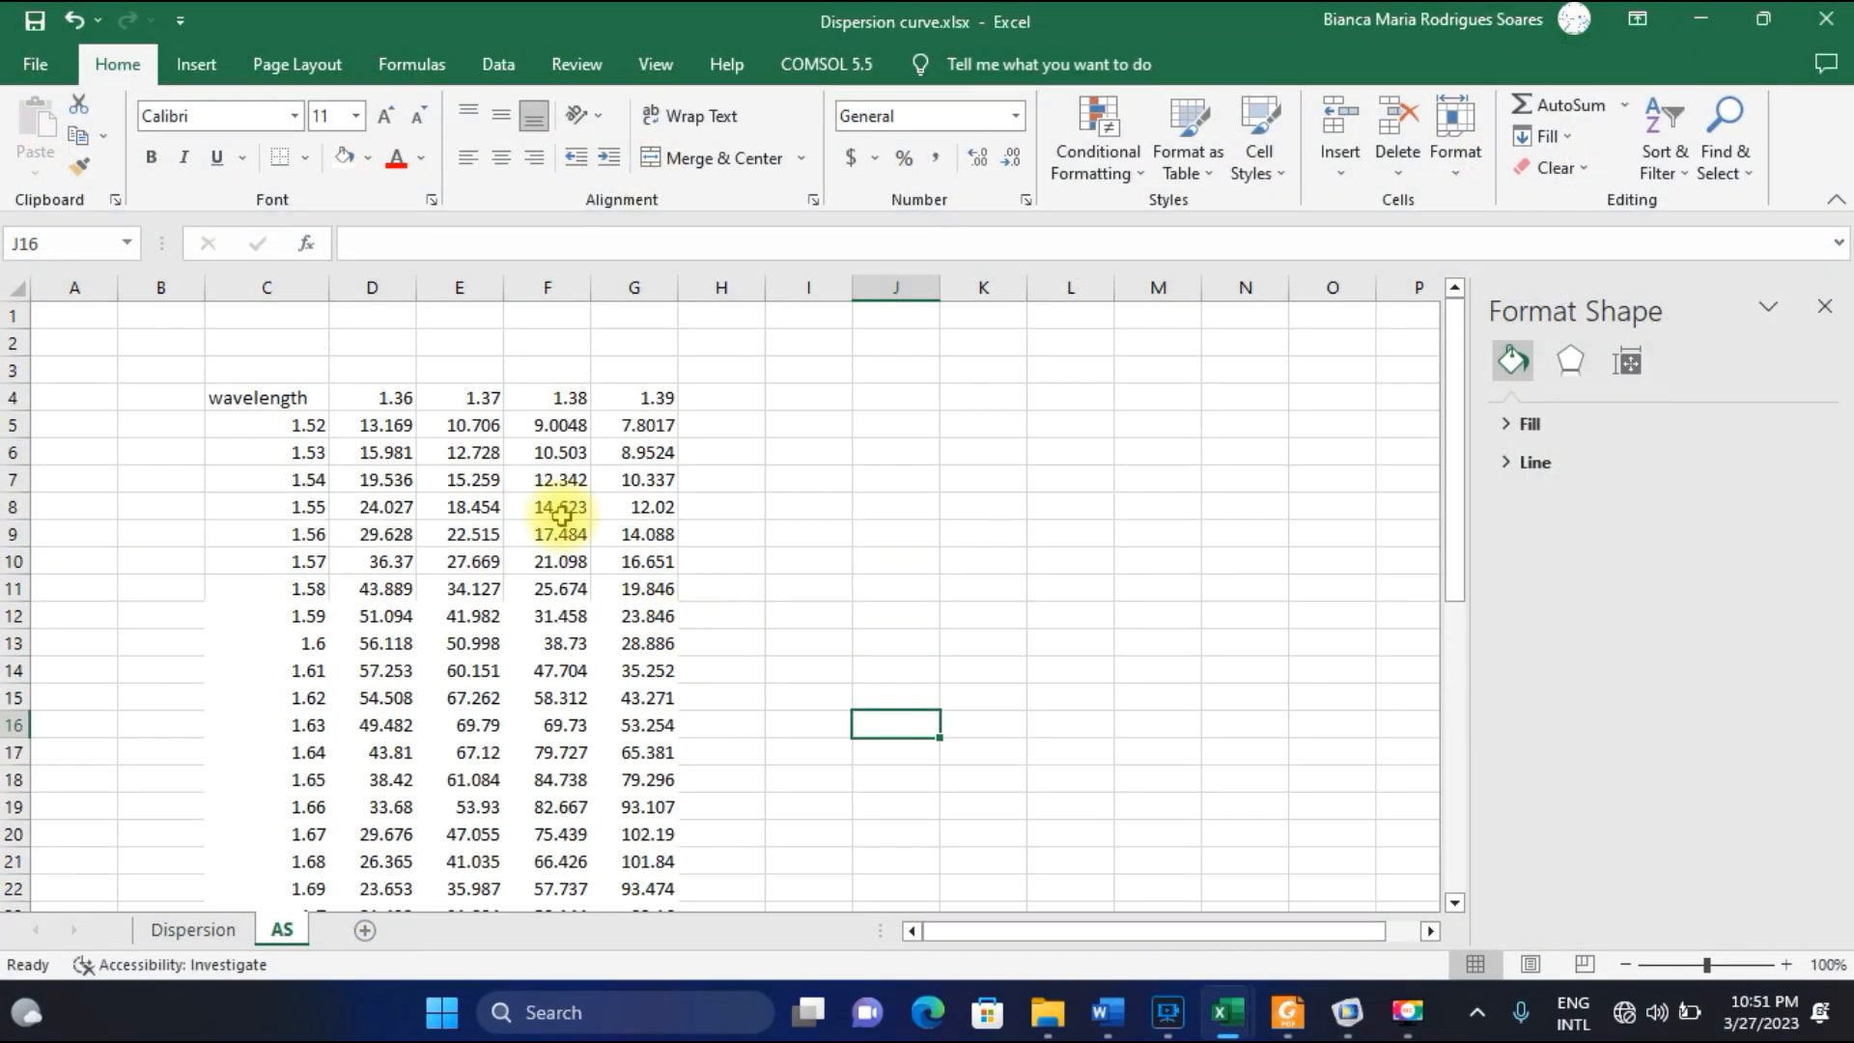
pyautogui.click(373, 399)
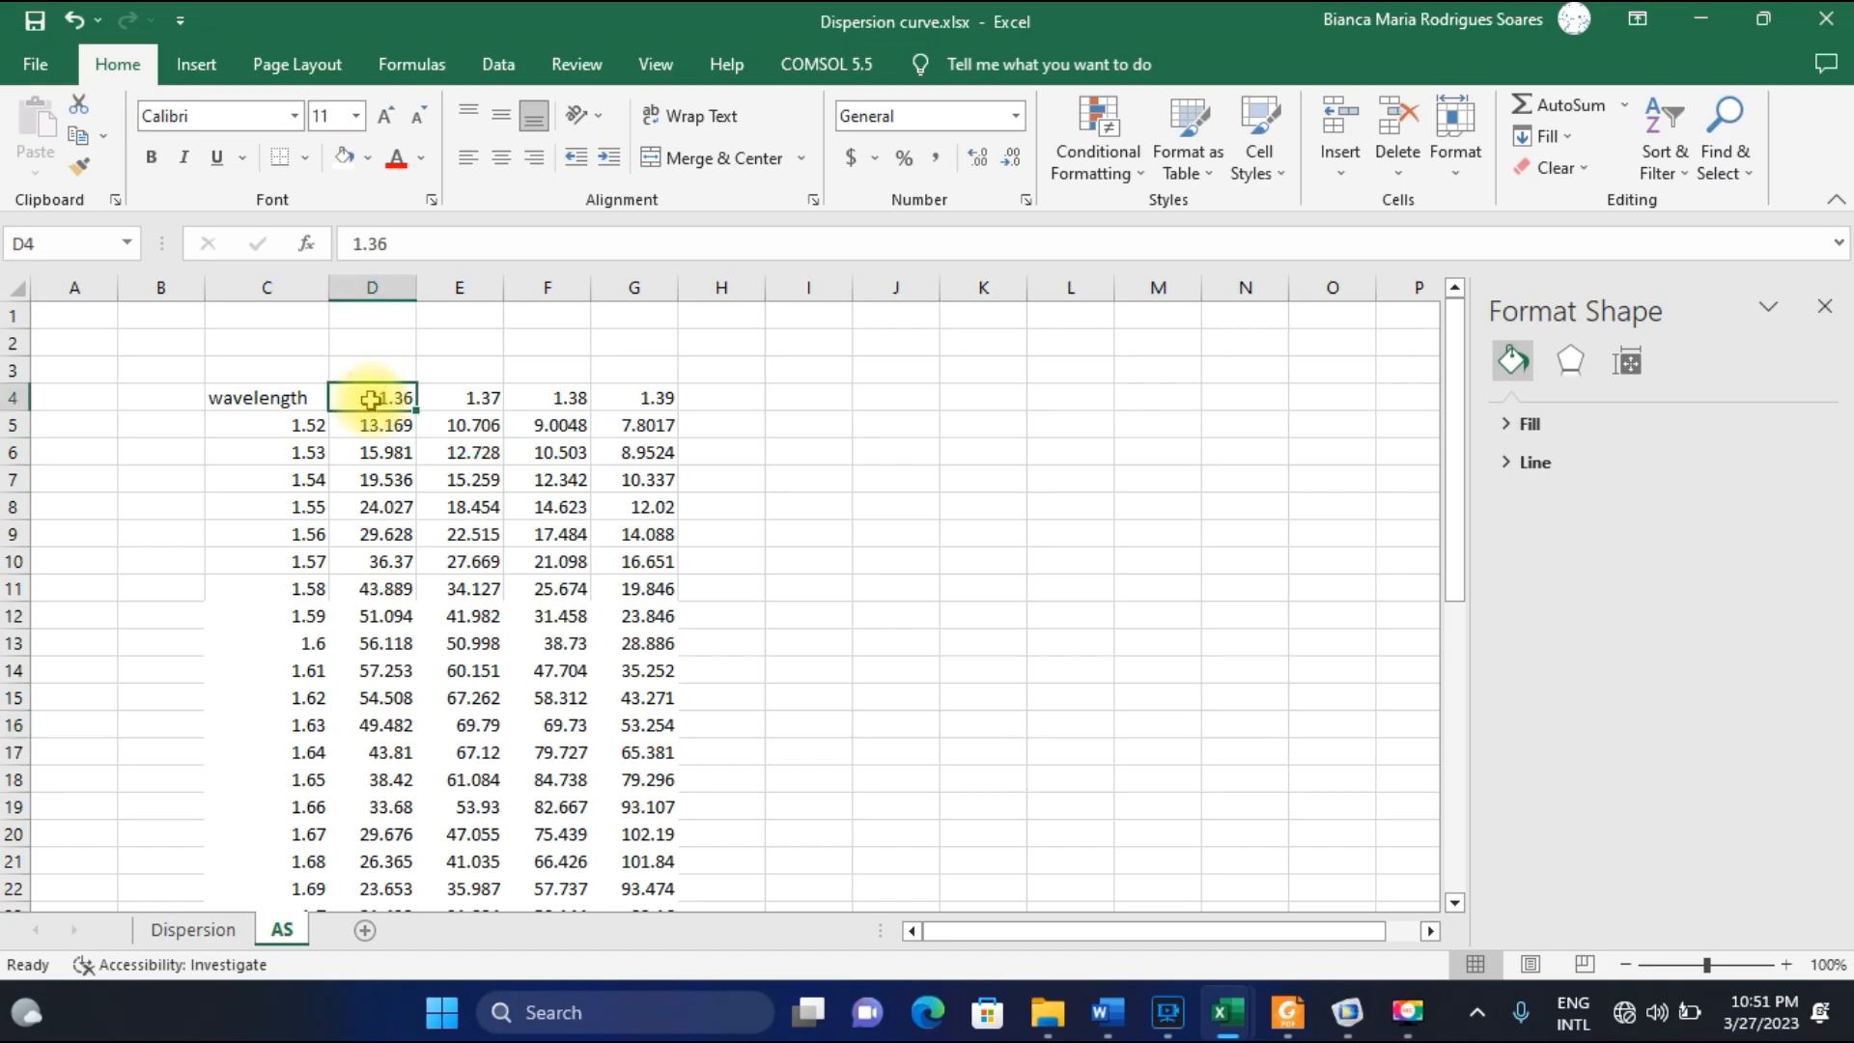
pyautogui.scroll(-7, 382, 483)
pyautogui.scroll(4, 386, 527)
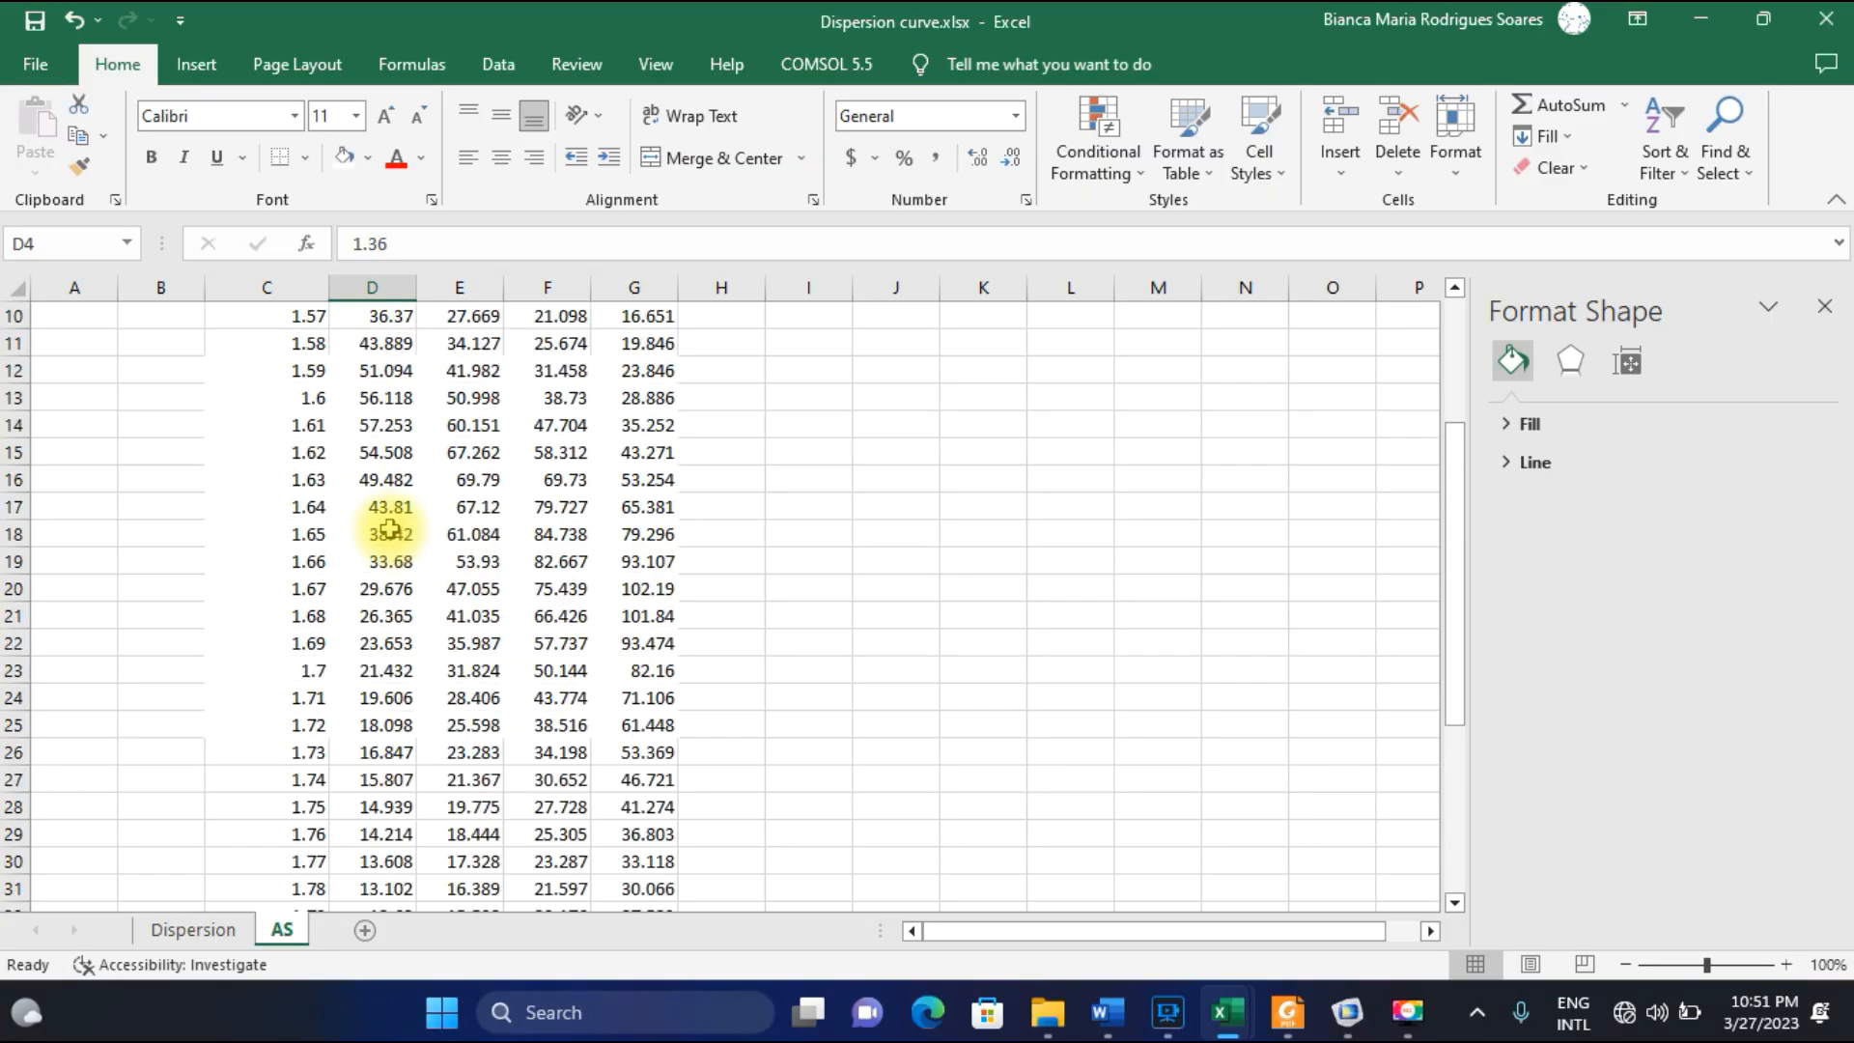
pyautogui.scroll(3, 389, 529)
pyautogui.click(490, 401)
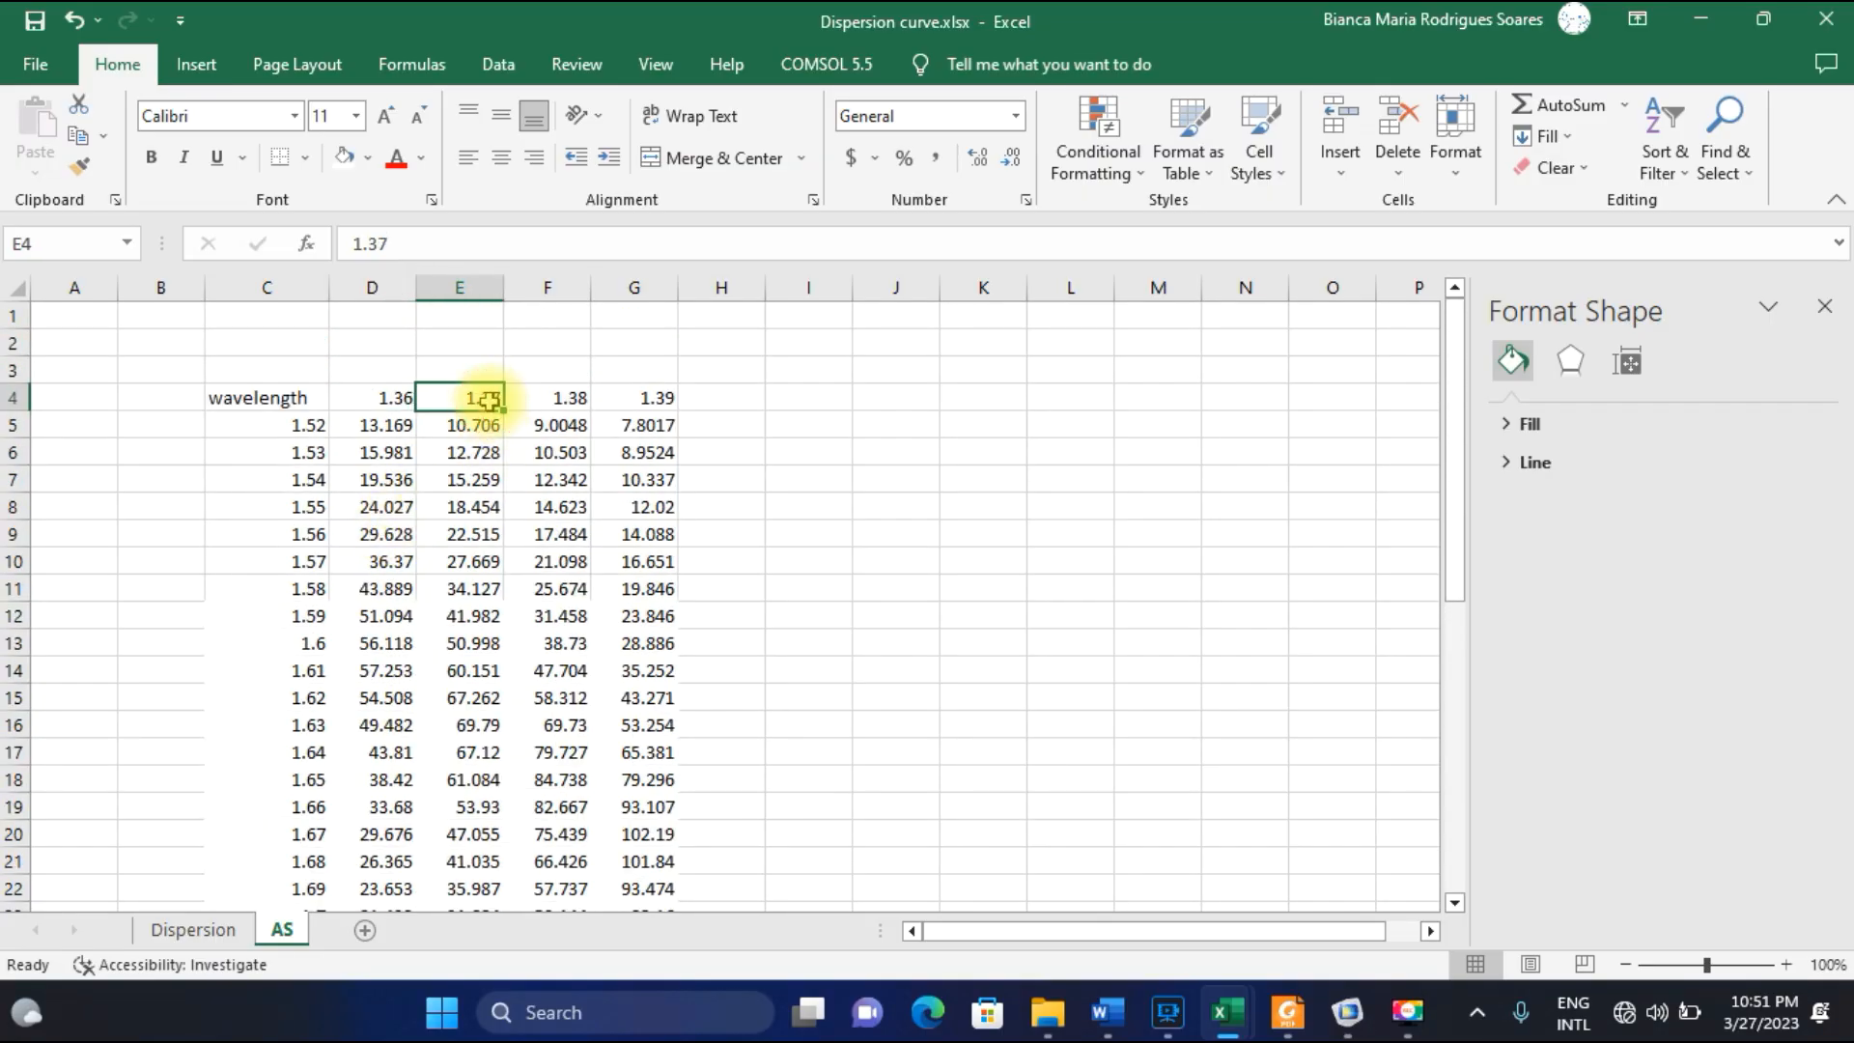
pyautogui.click(558, 400)
pyautogui.click(667, 403)
pyautogui.scroll(-5, 650, 537)
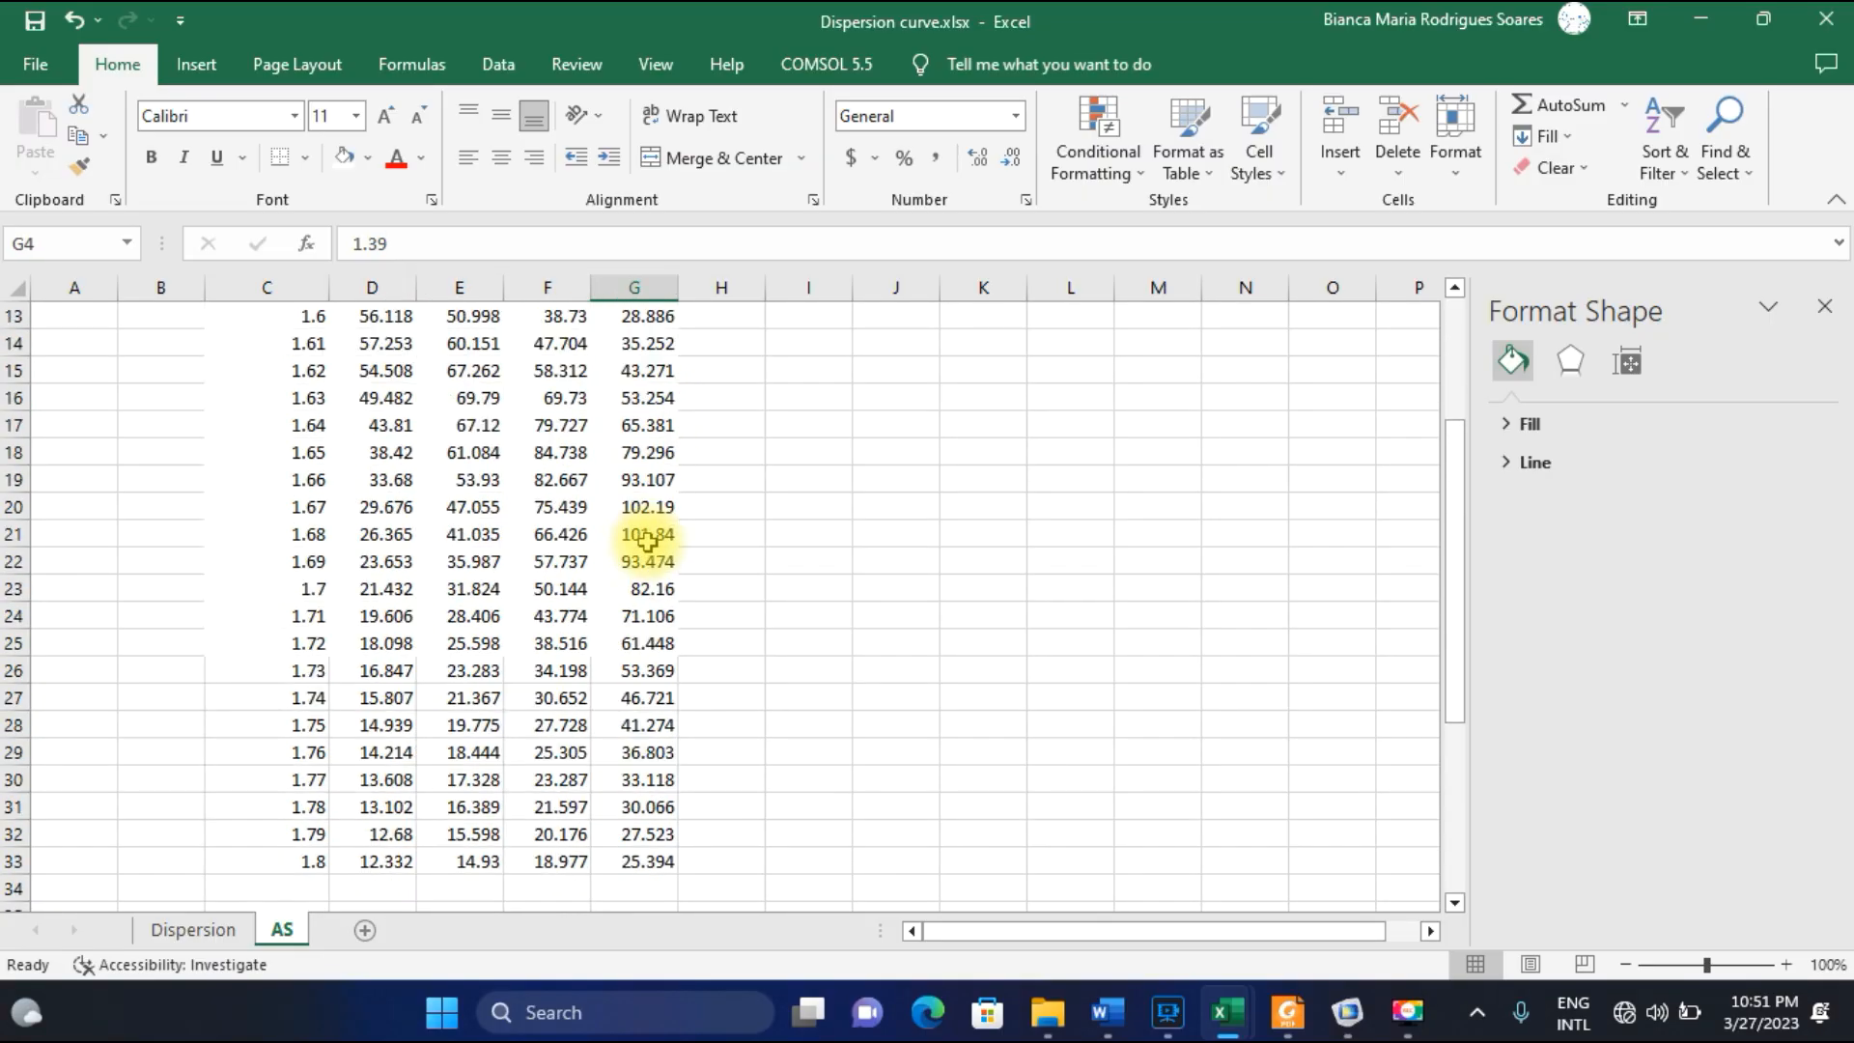
pyautogui.scroll(5, 371, 462)
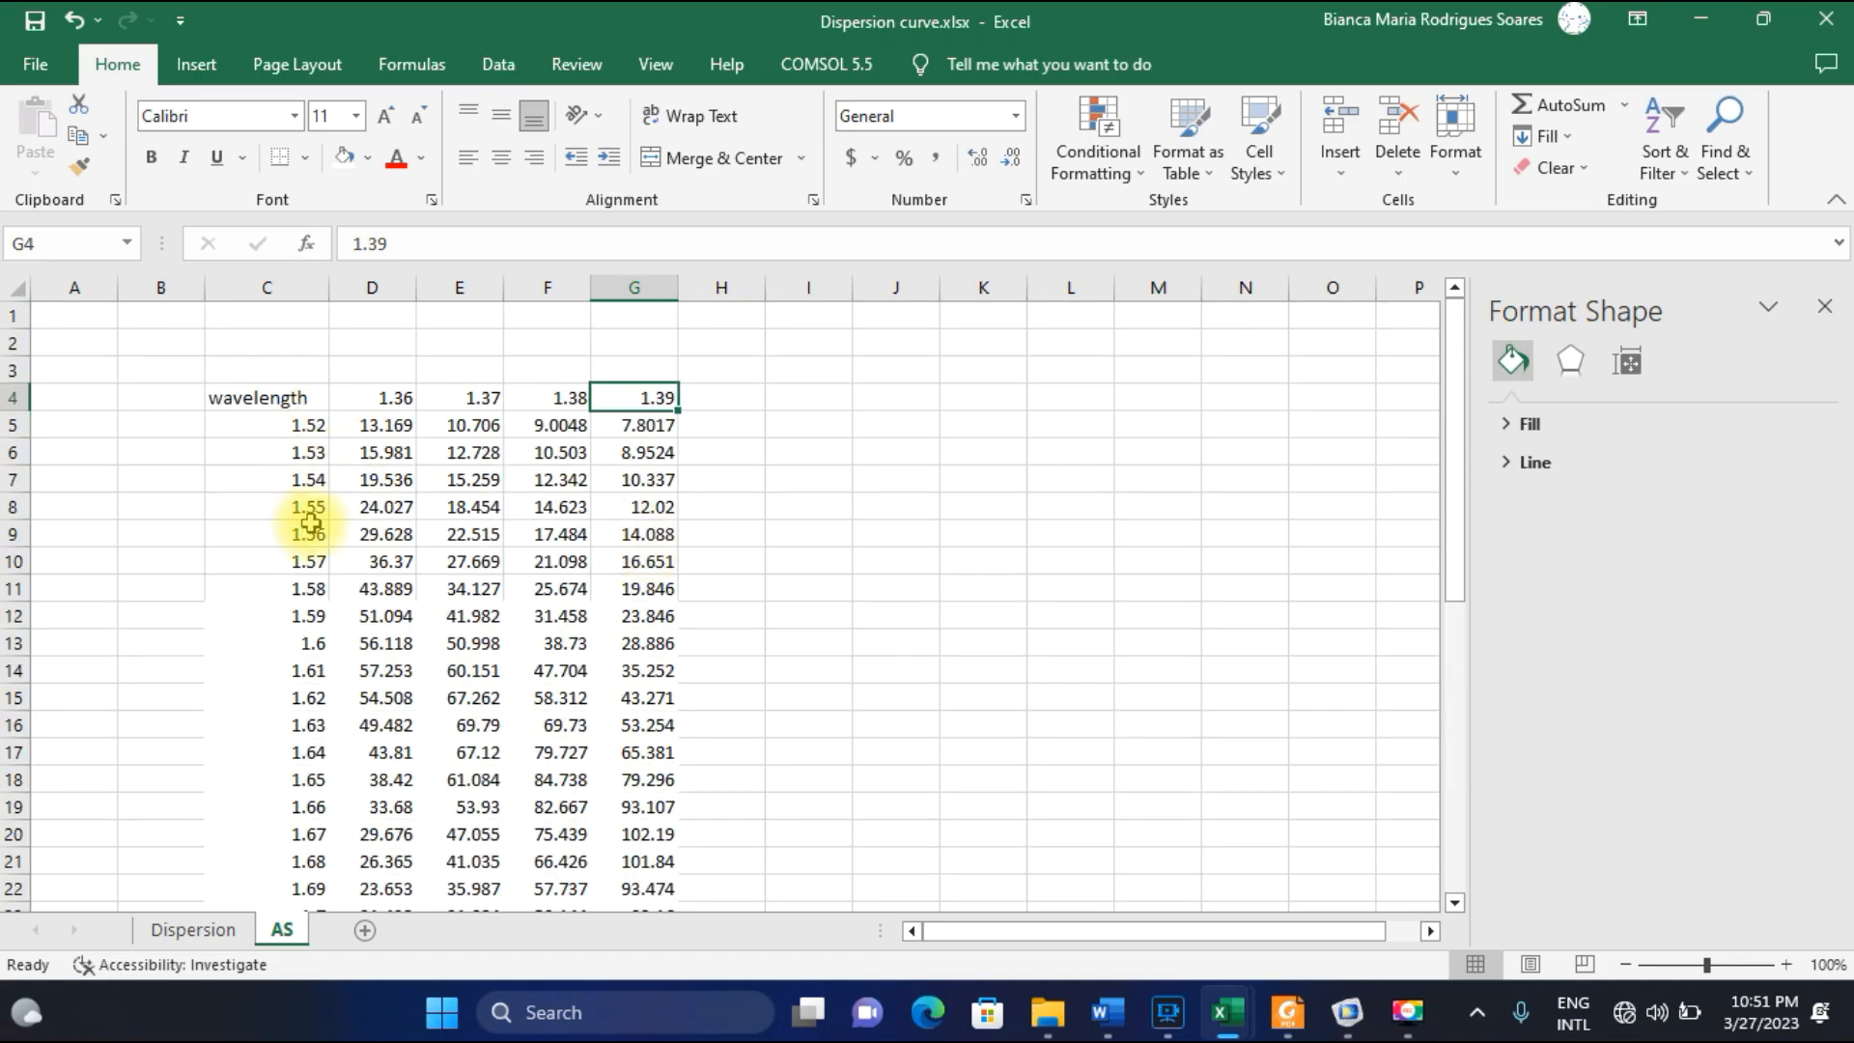
# Enter the amplitude sensitivity formula =(D5-E5)/(.01*D5) in cell J5 of the AS sheet.
pyautogui.click(879, 425)
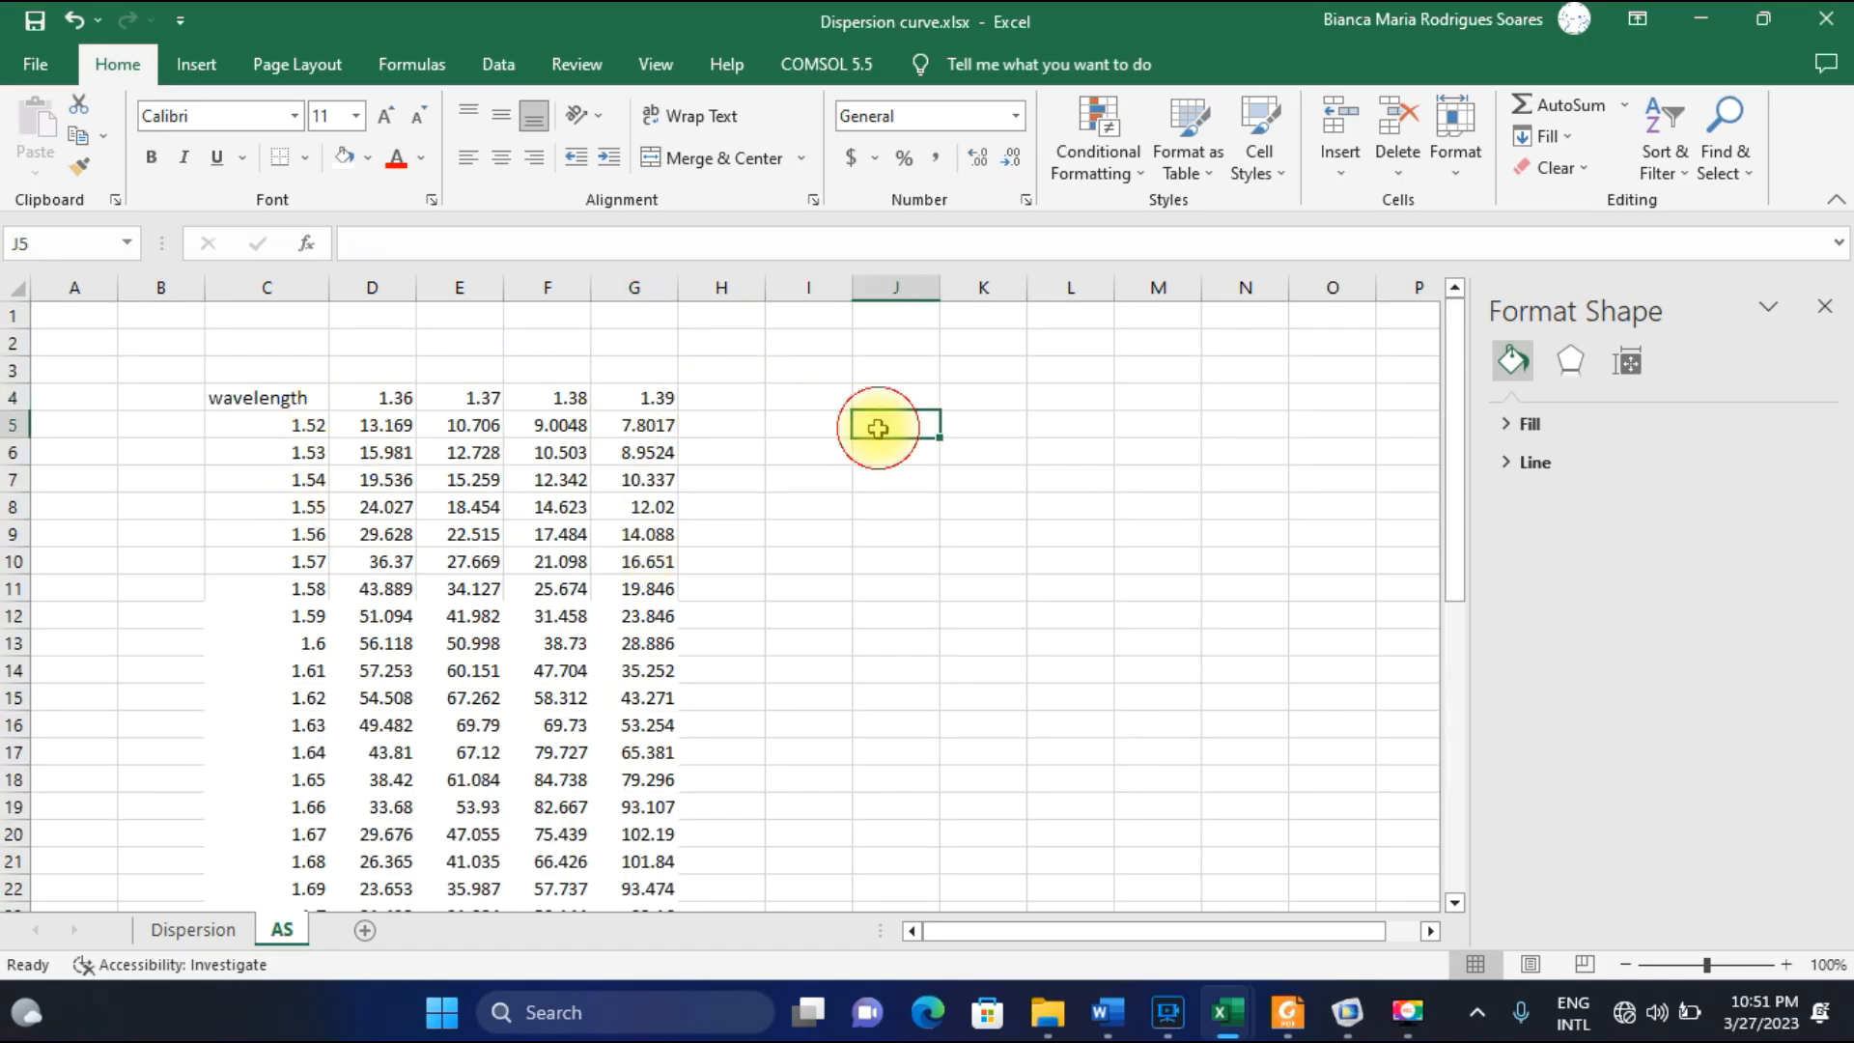
pyautogui.write('=(')
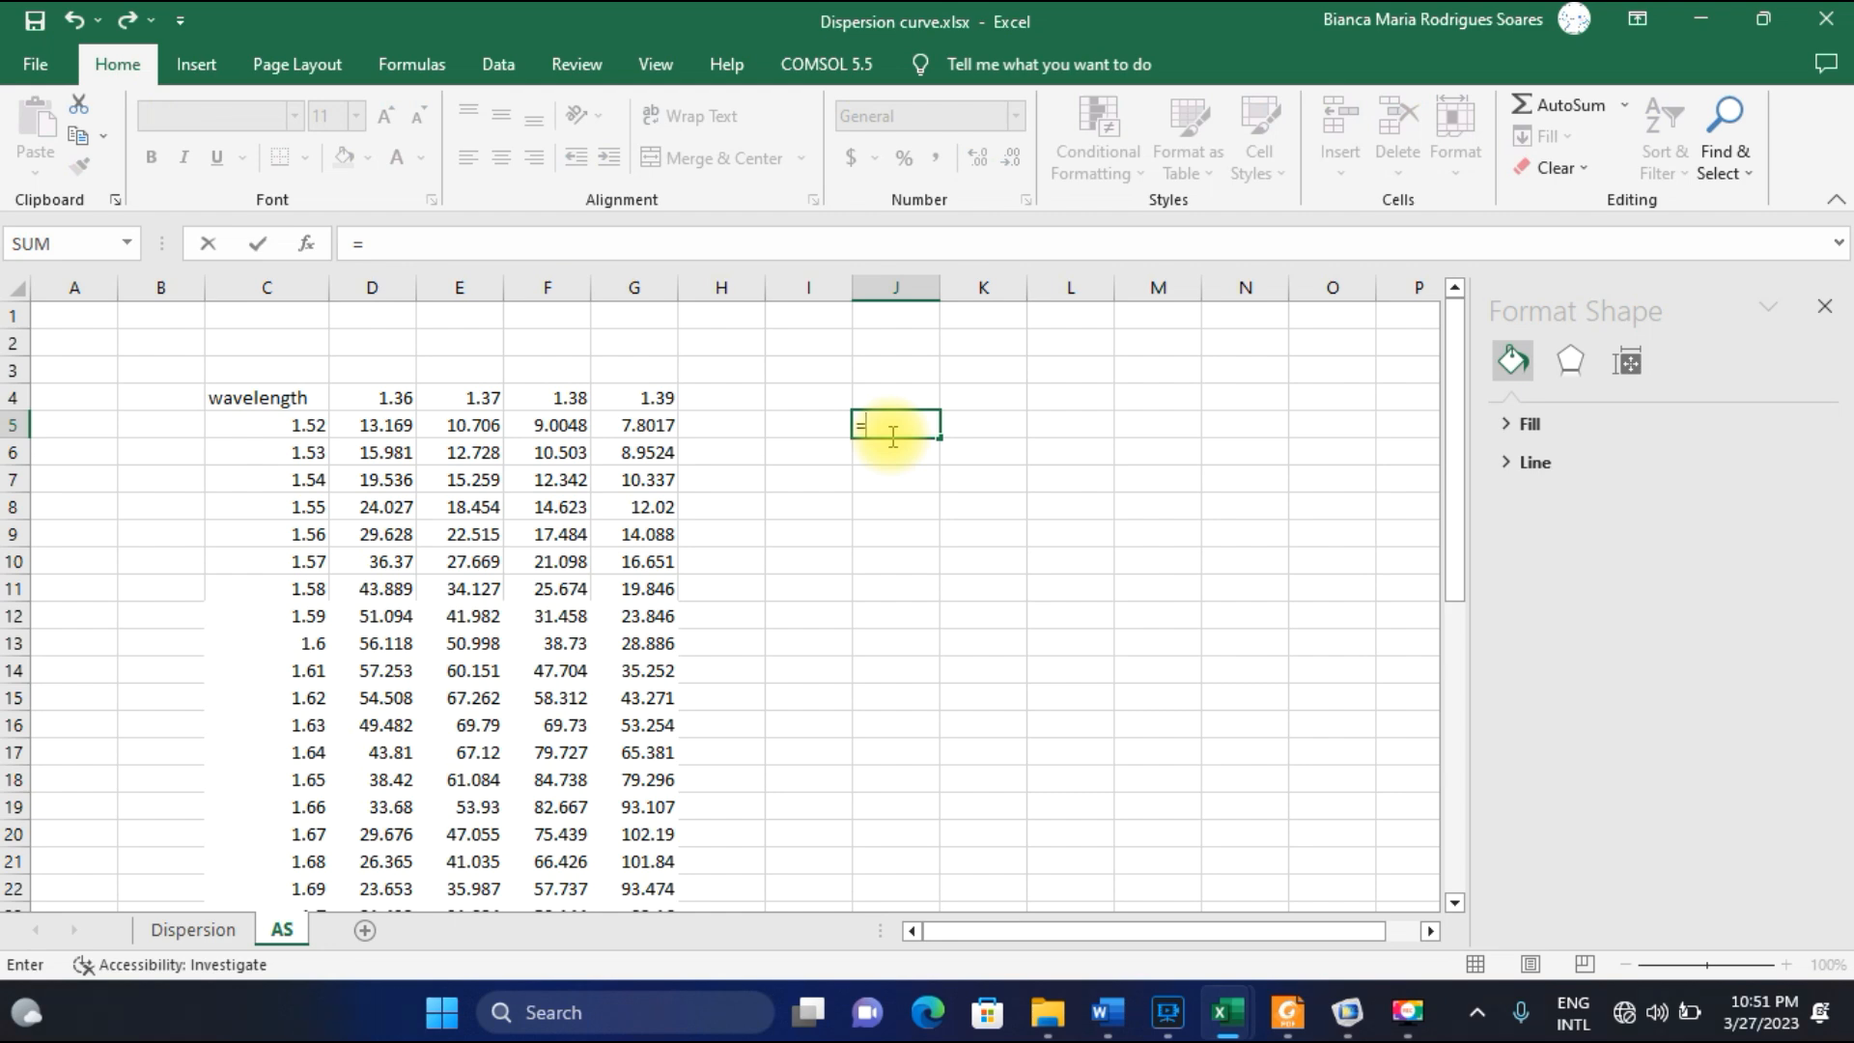
pyautogui.click(381, 425)
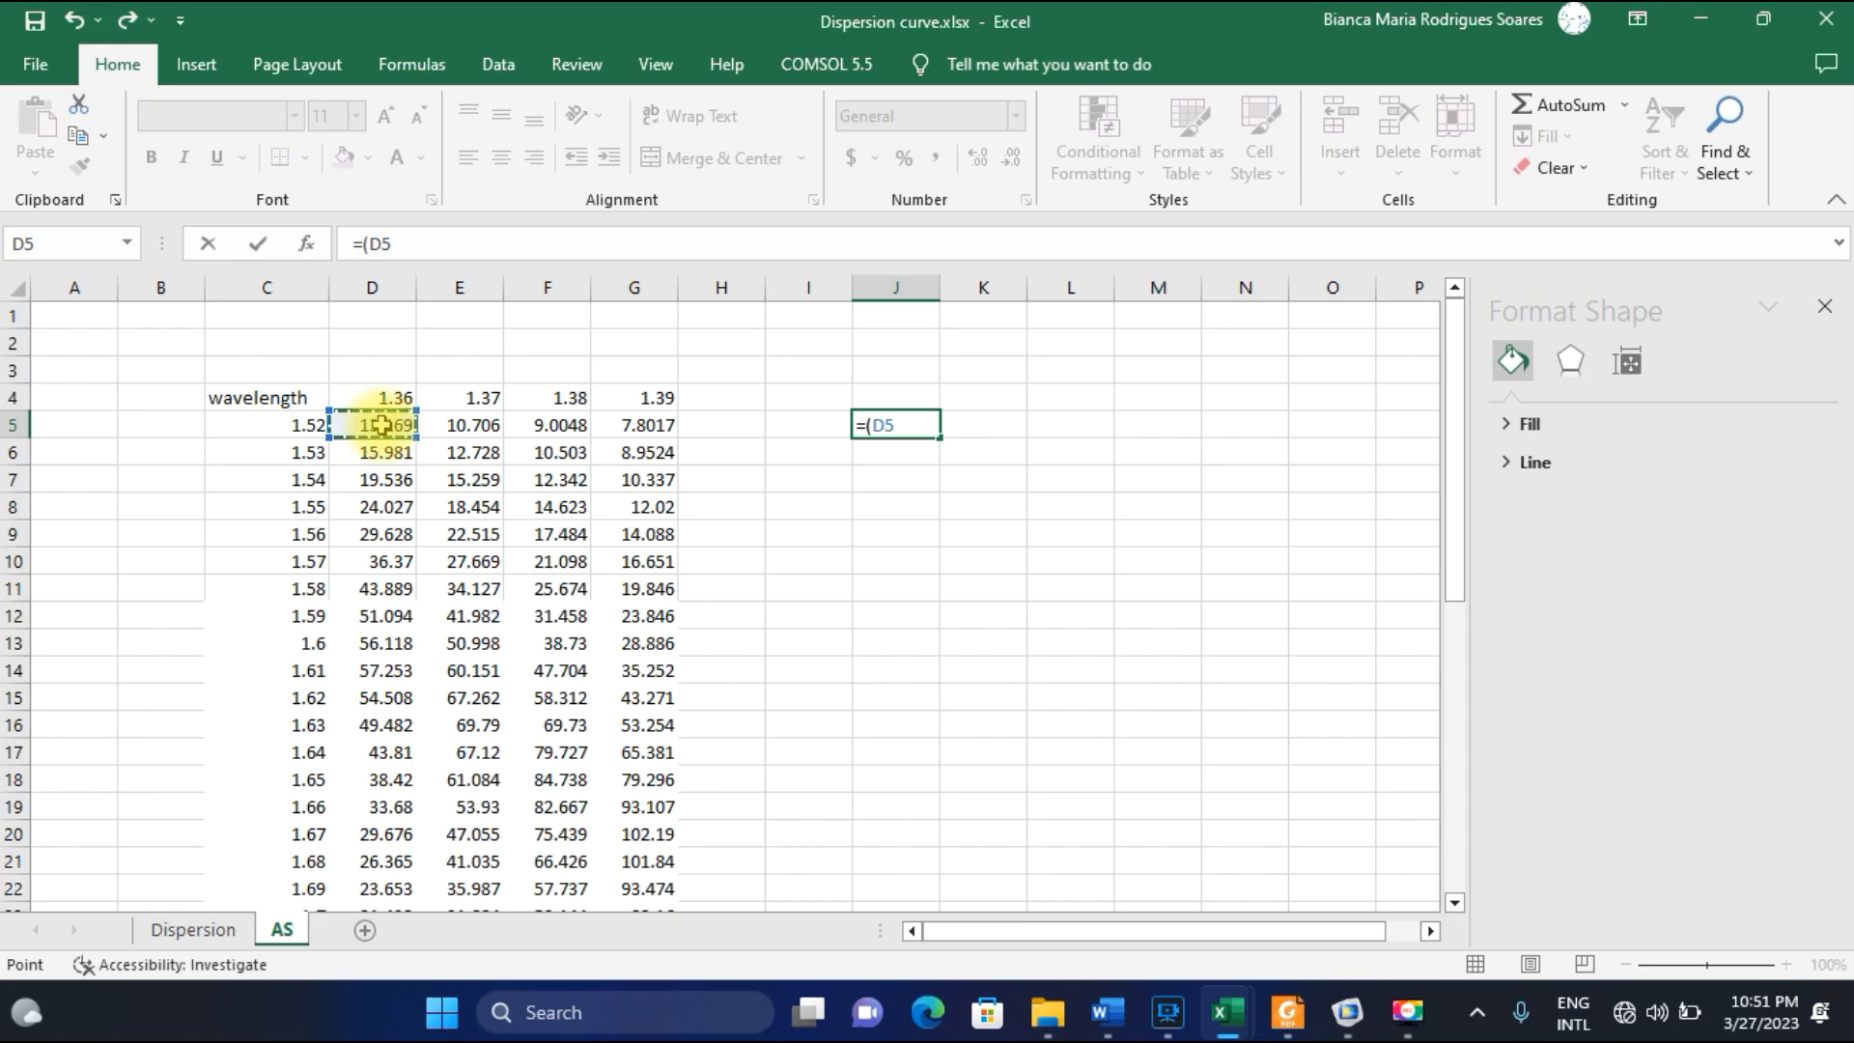
pyautogui.write('-')
pyautogui.click(457, 427)
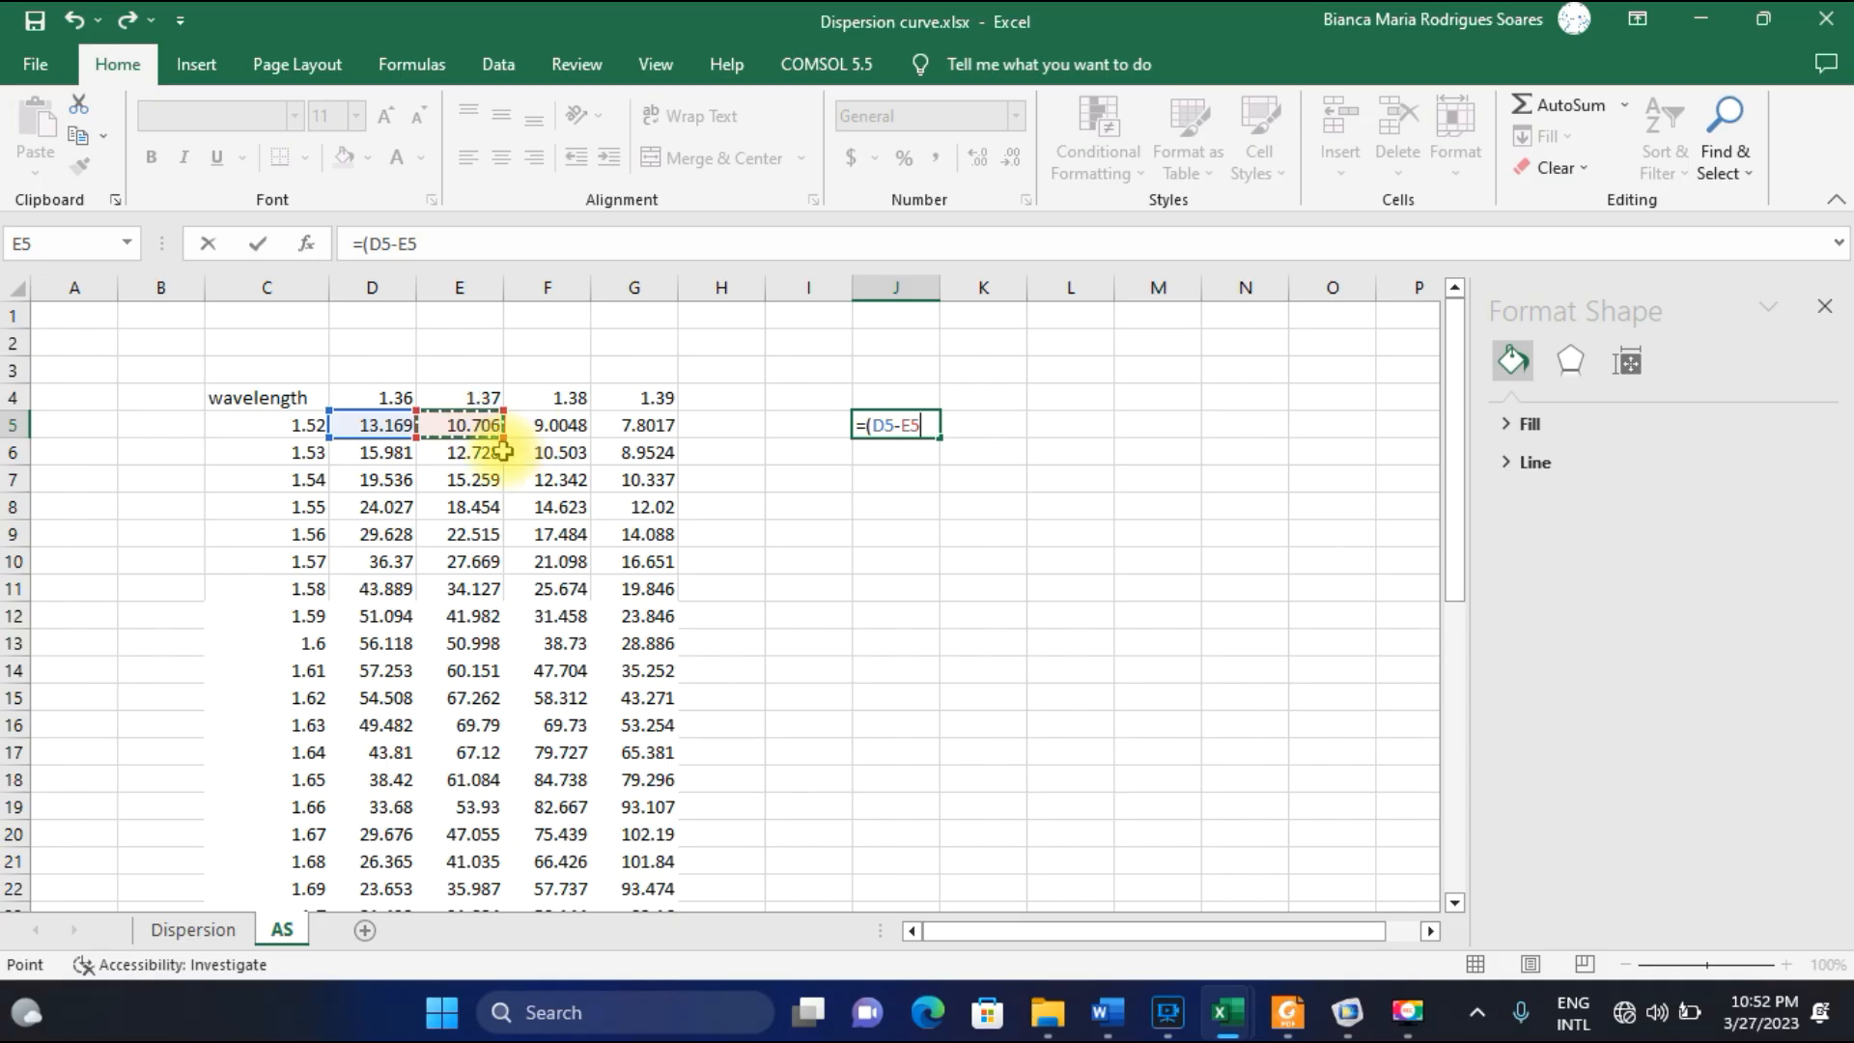
pyautogui.write(')/(.01')
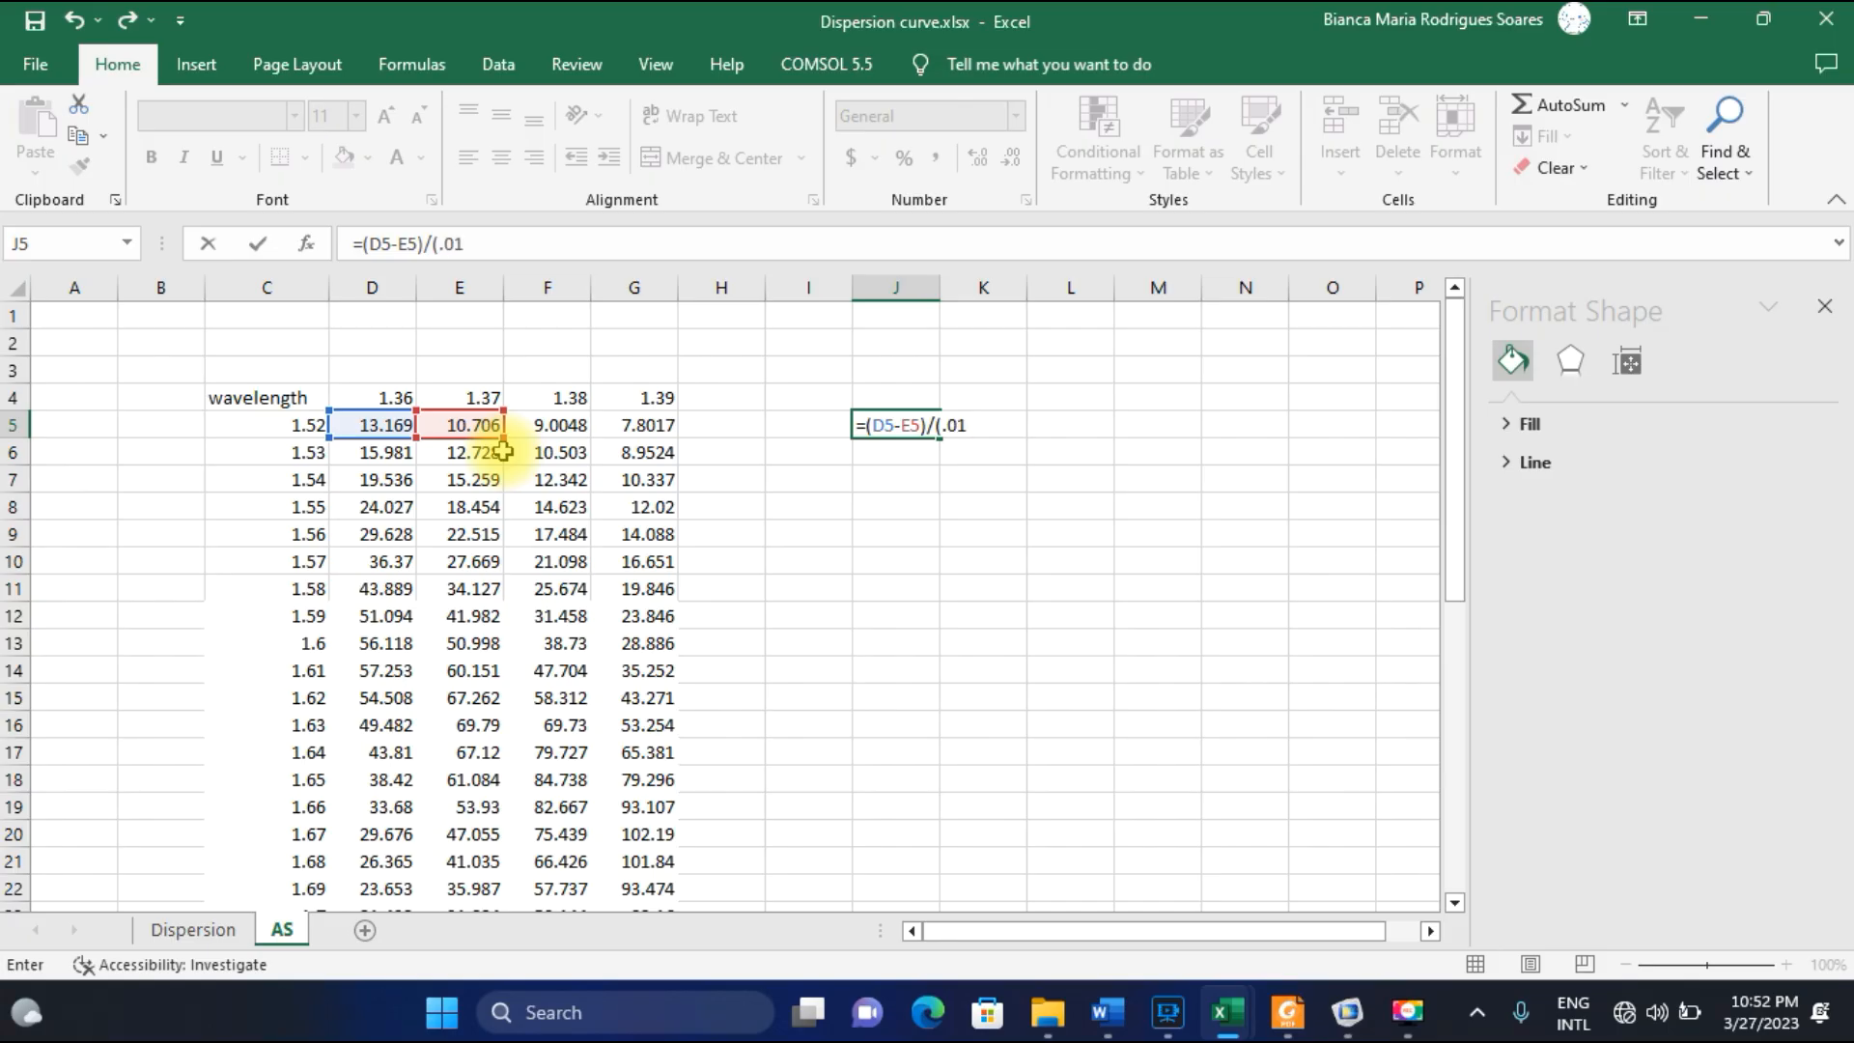
pyautogui.write('*')
pyautogui.click(382, 423)
pyautogui.write(')')
pyautogui.press('Return')
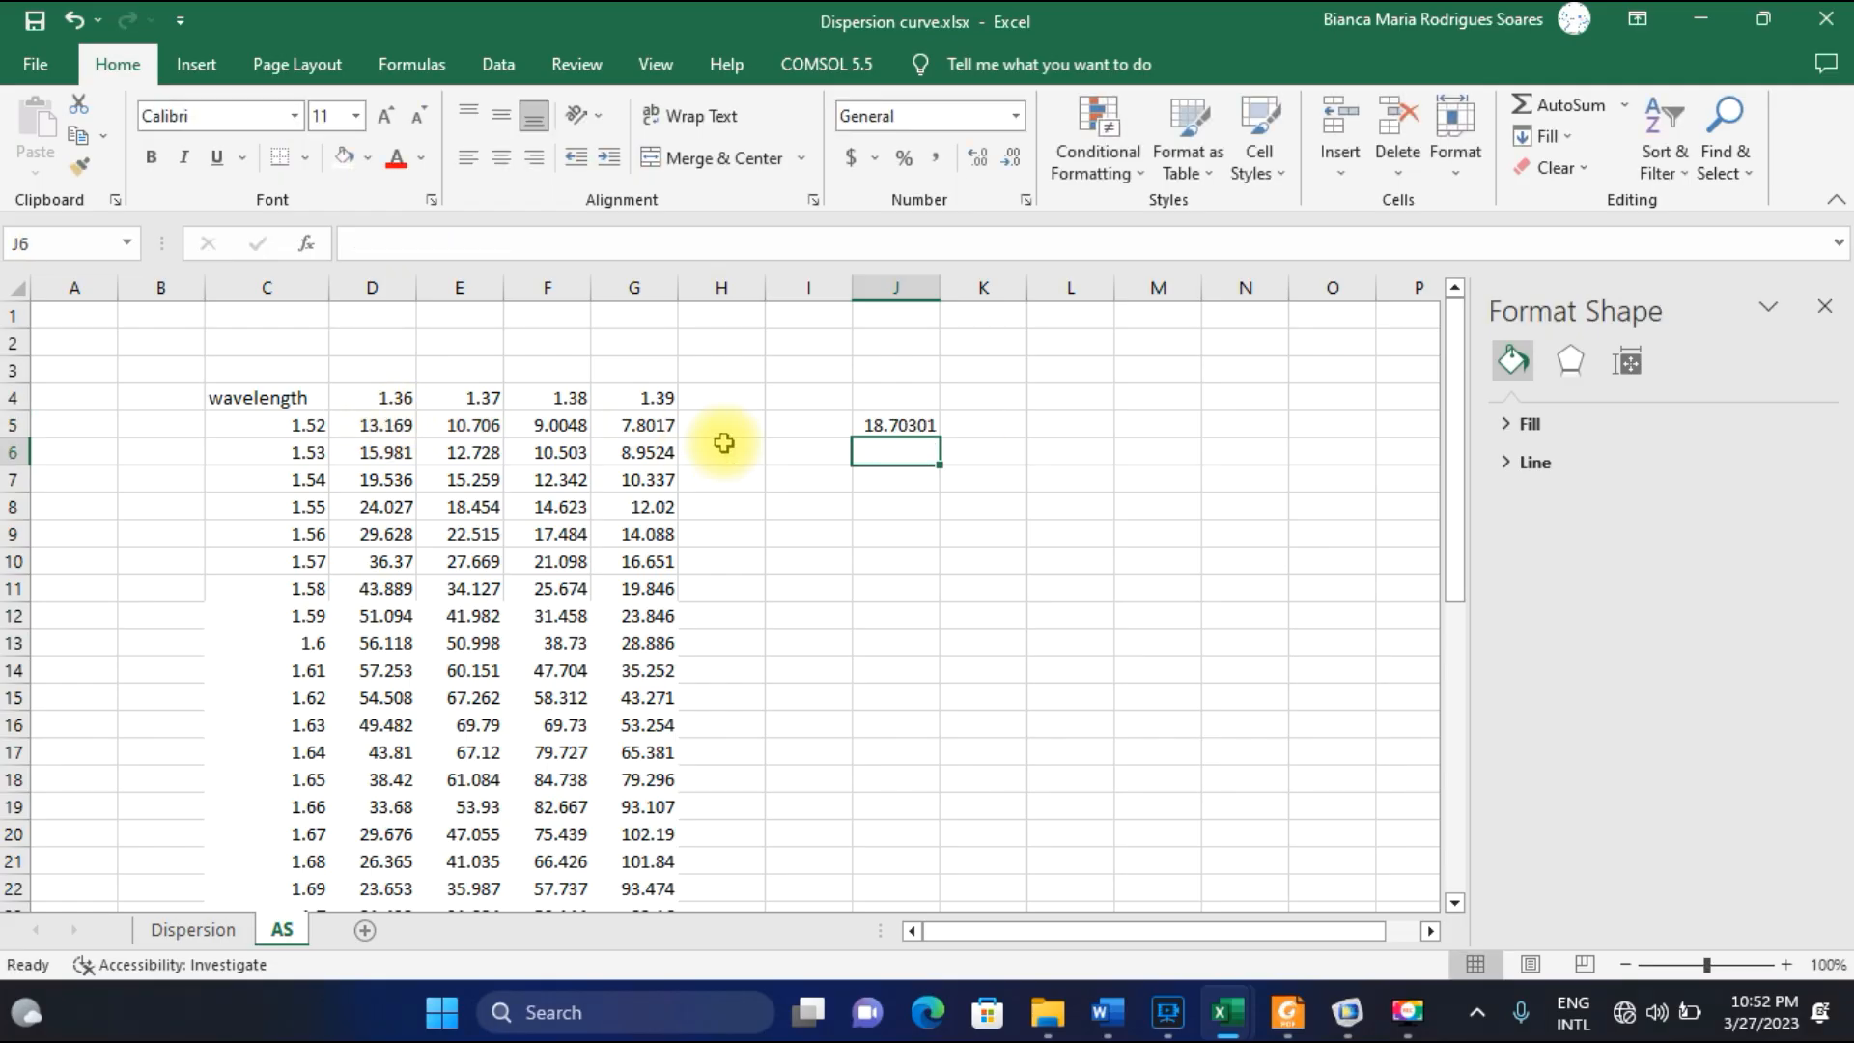
# Fill the J5 formula down column J to row 33, covering all wavelengths in the table.
pyautogui.click(913, 428)
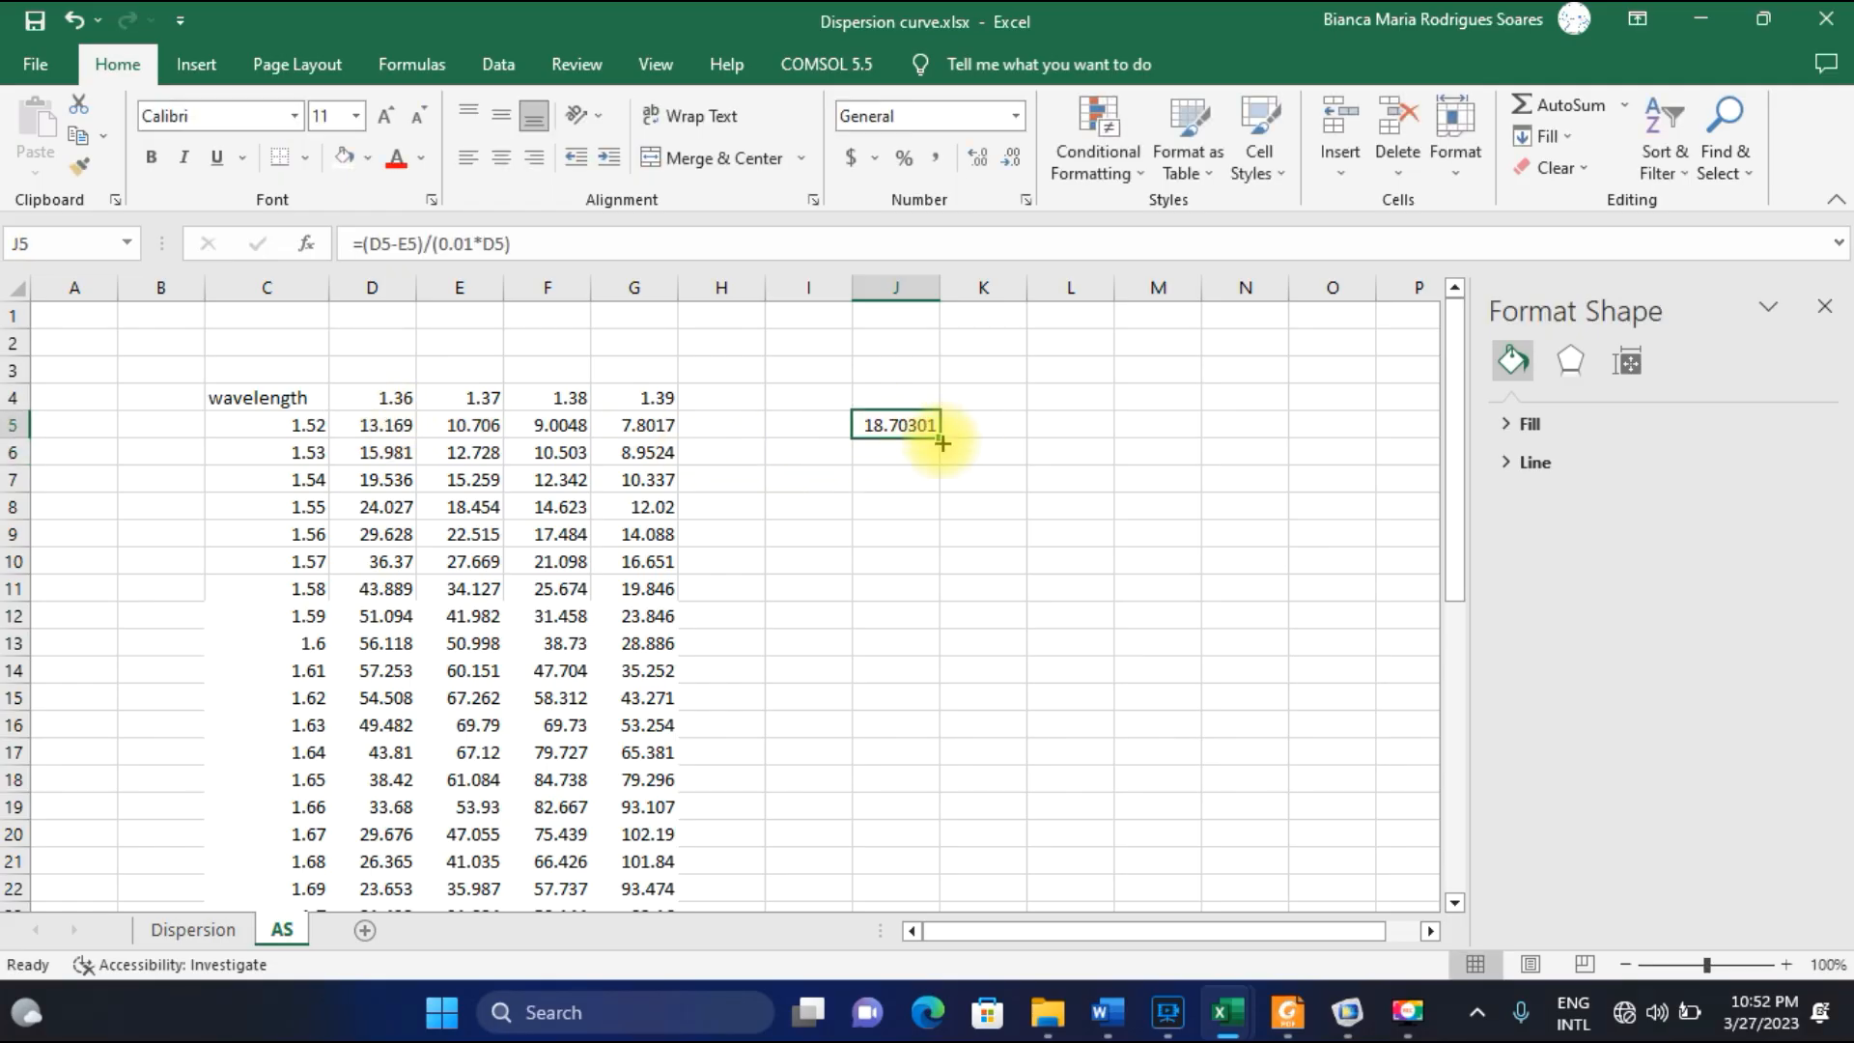
pyautogui.moveTo(938, 440); pyautogui.dragTo(876, 768)
pyautogui.scroll(4, 880, 714)
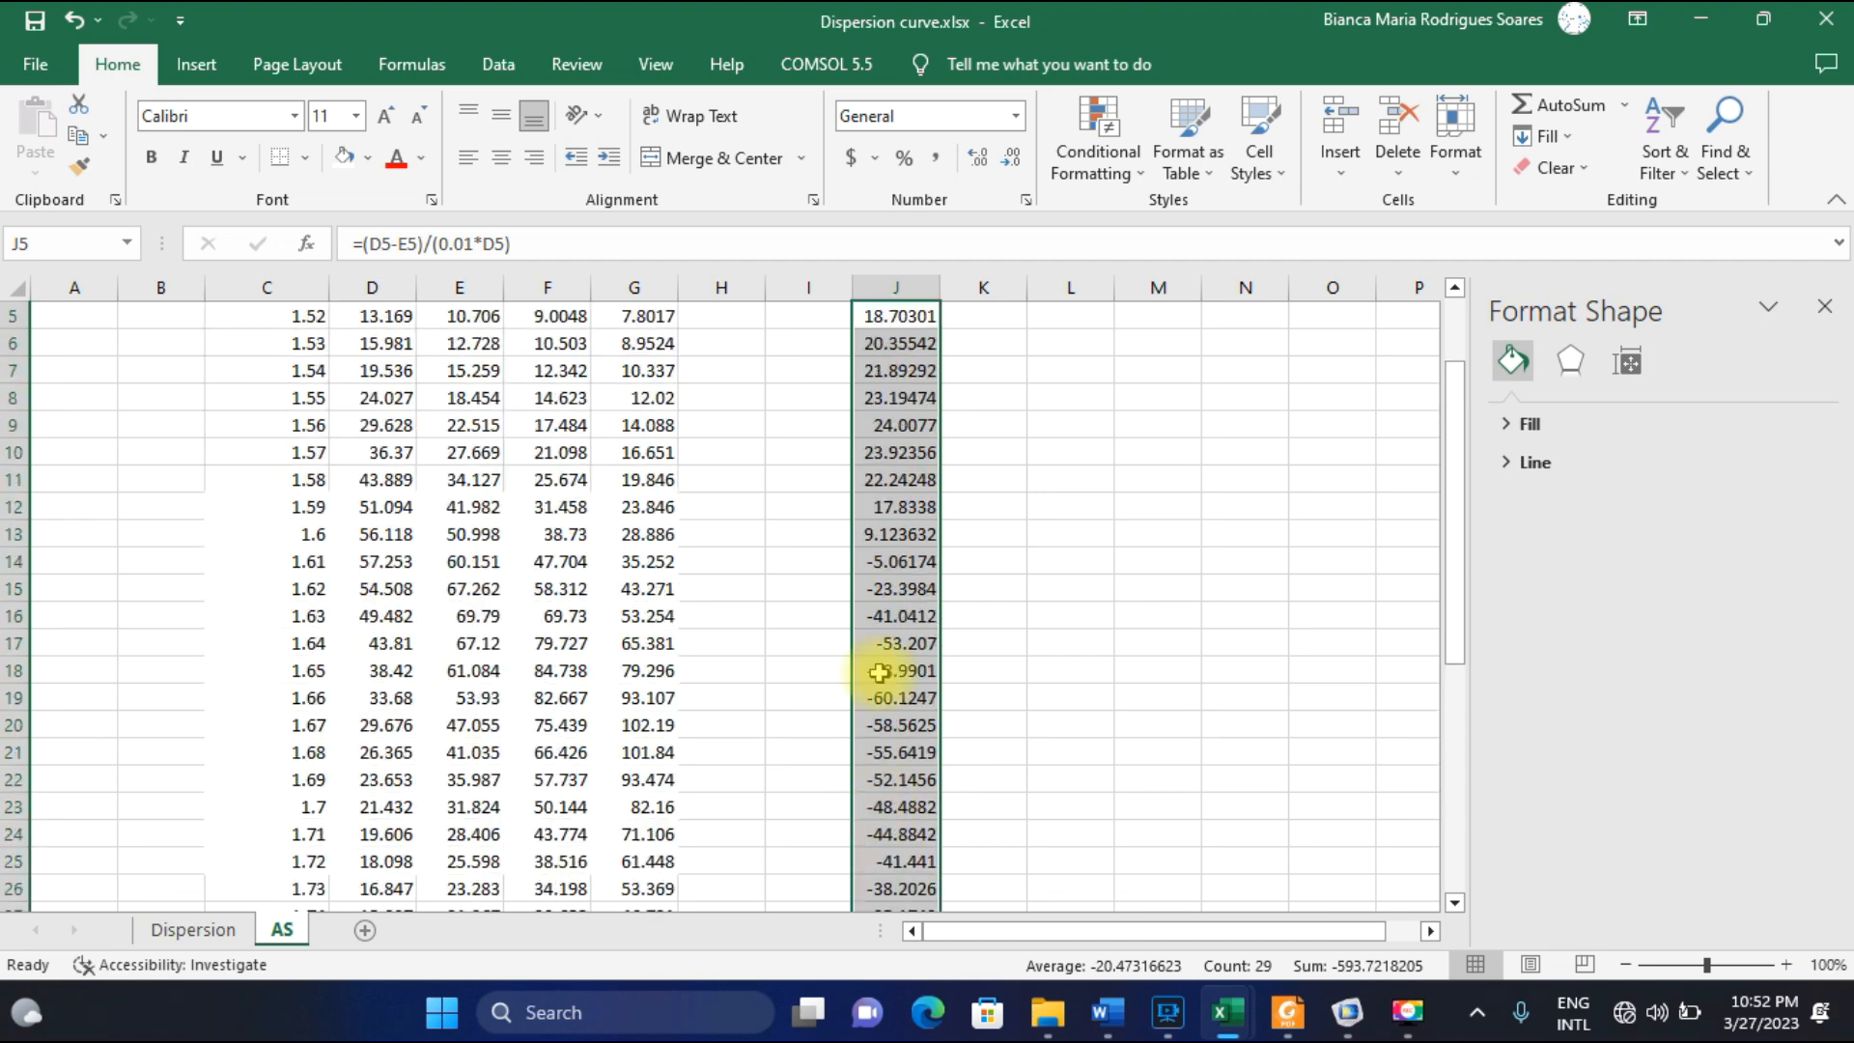
pyautogui.scroll(2, 885, 631)
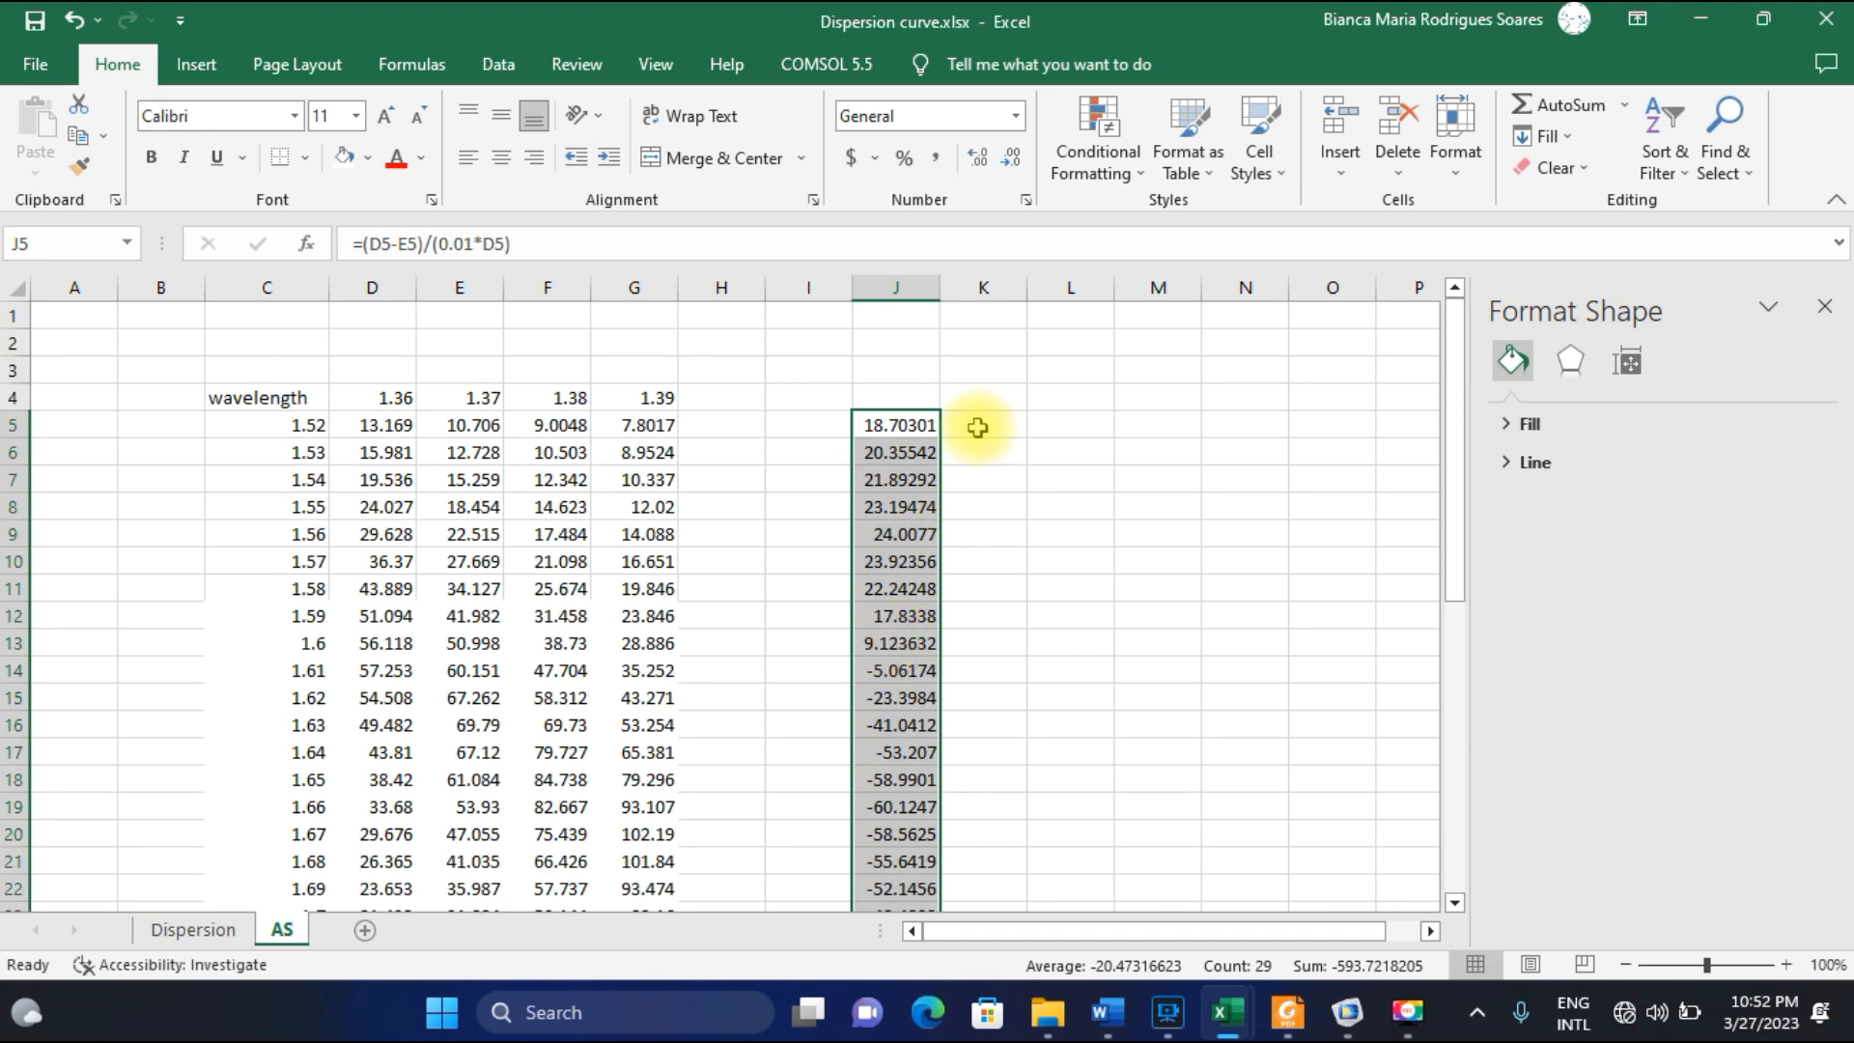
# Enter the amplitude sensitivity formula =(E5-F5)/(.01*E5) in cell K5 and fill it down column K to row 33.
pyautogui.click(975, 426)
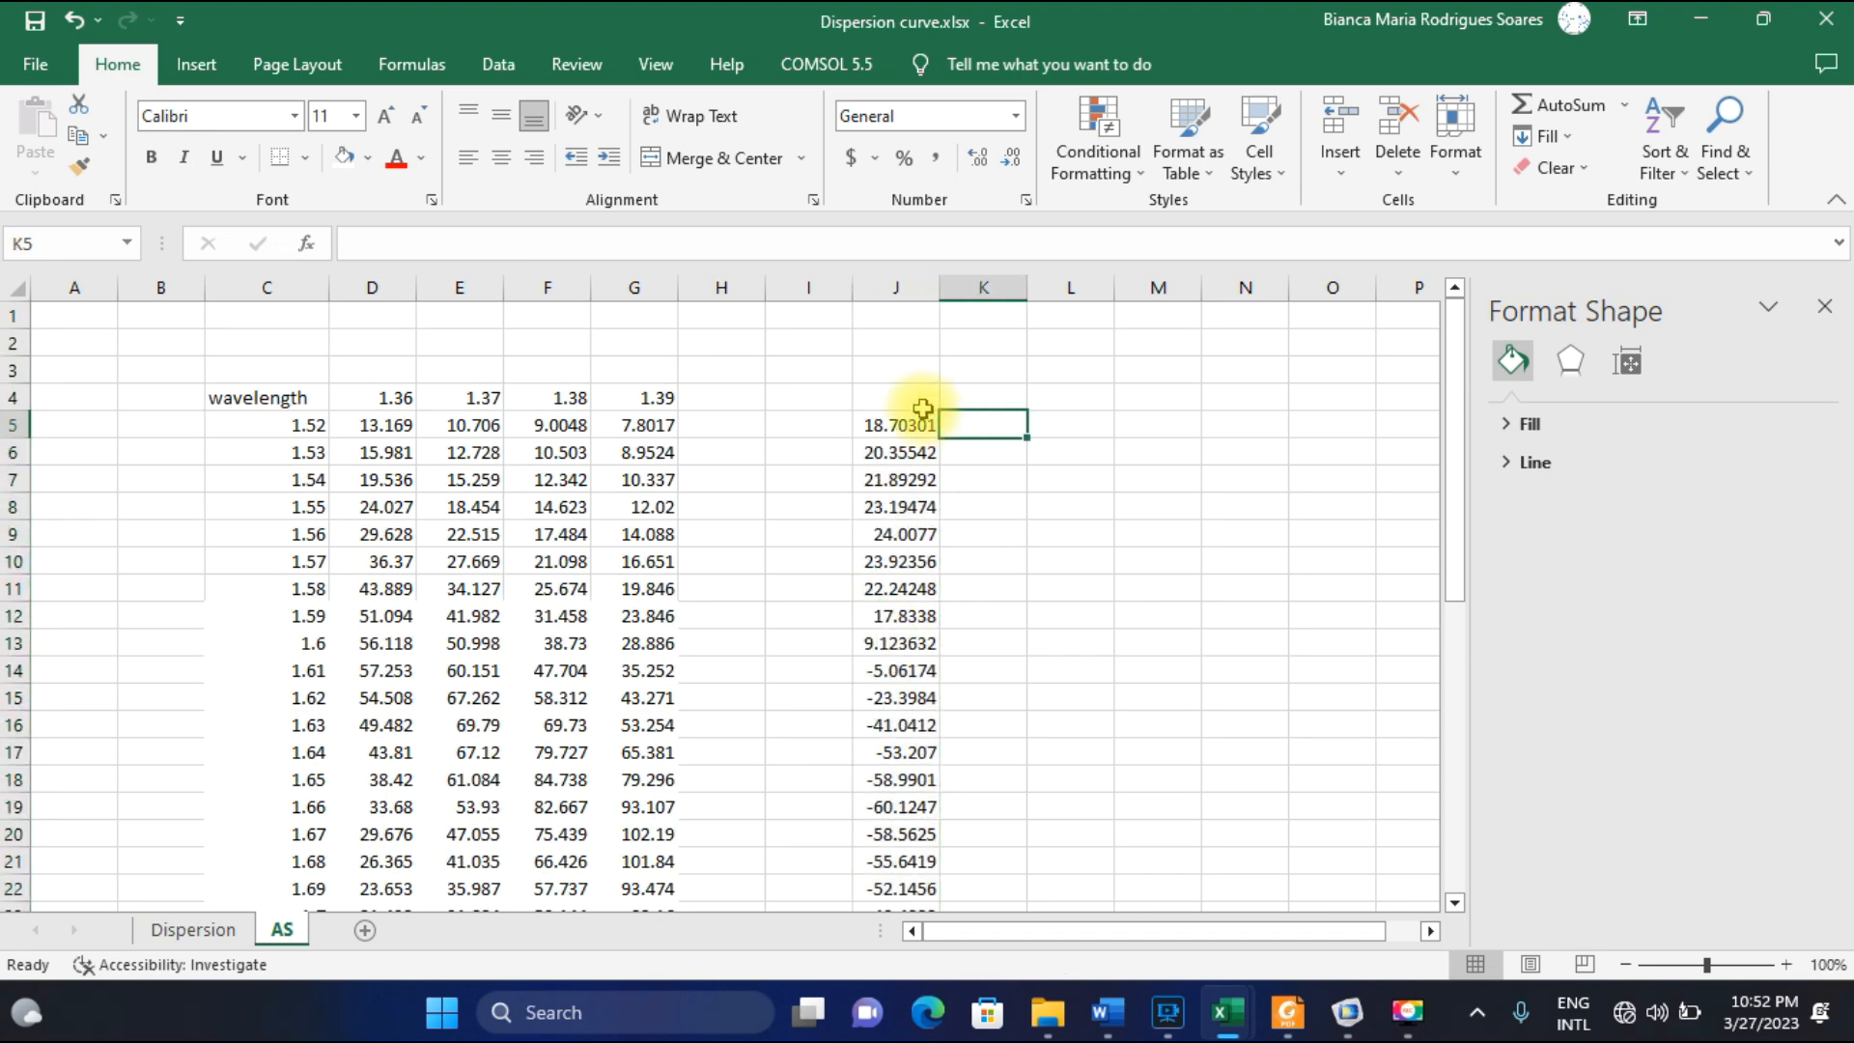
pyautogui.write('=(')
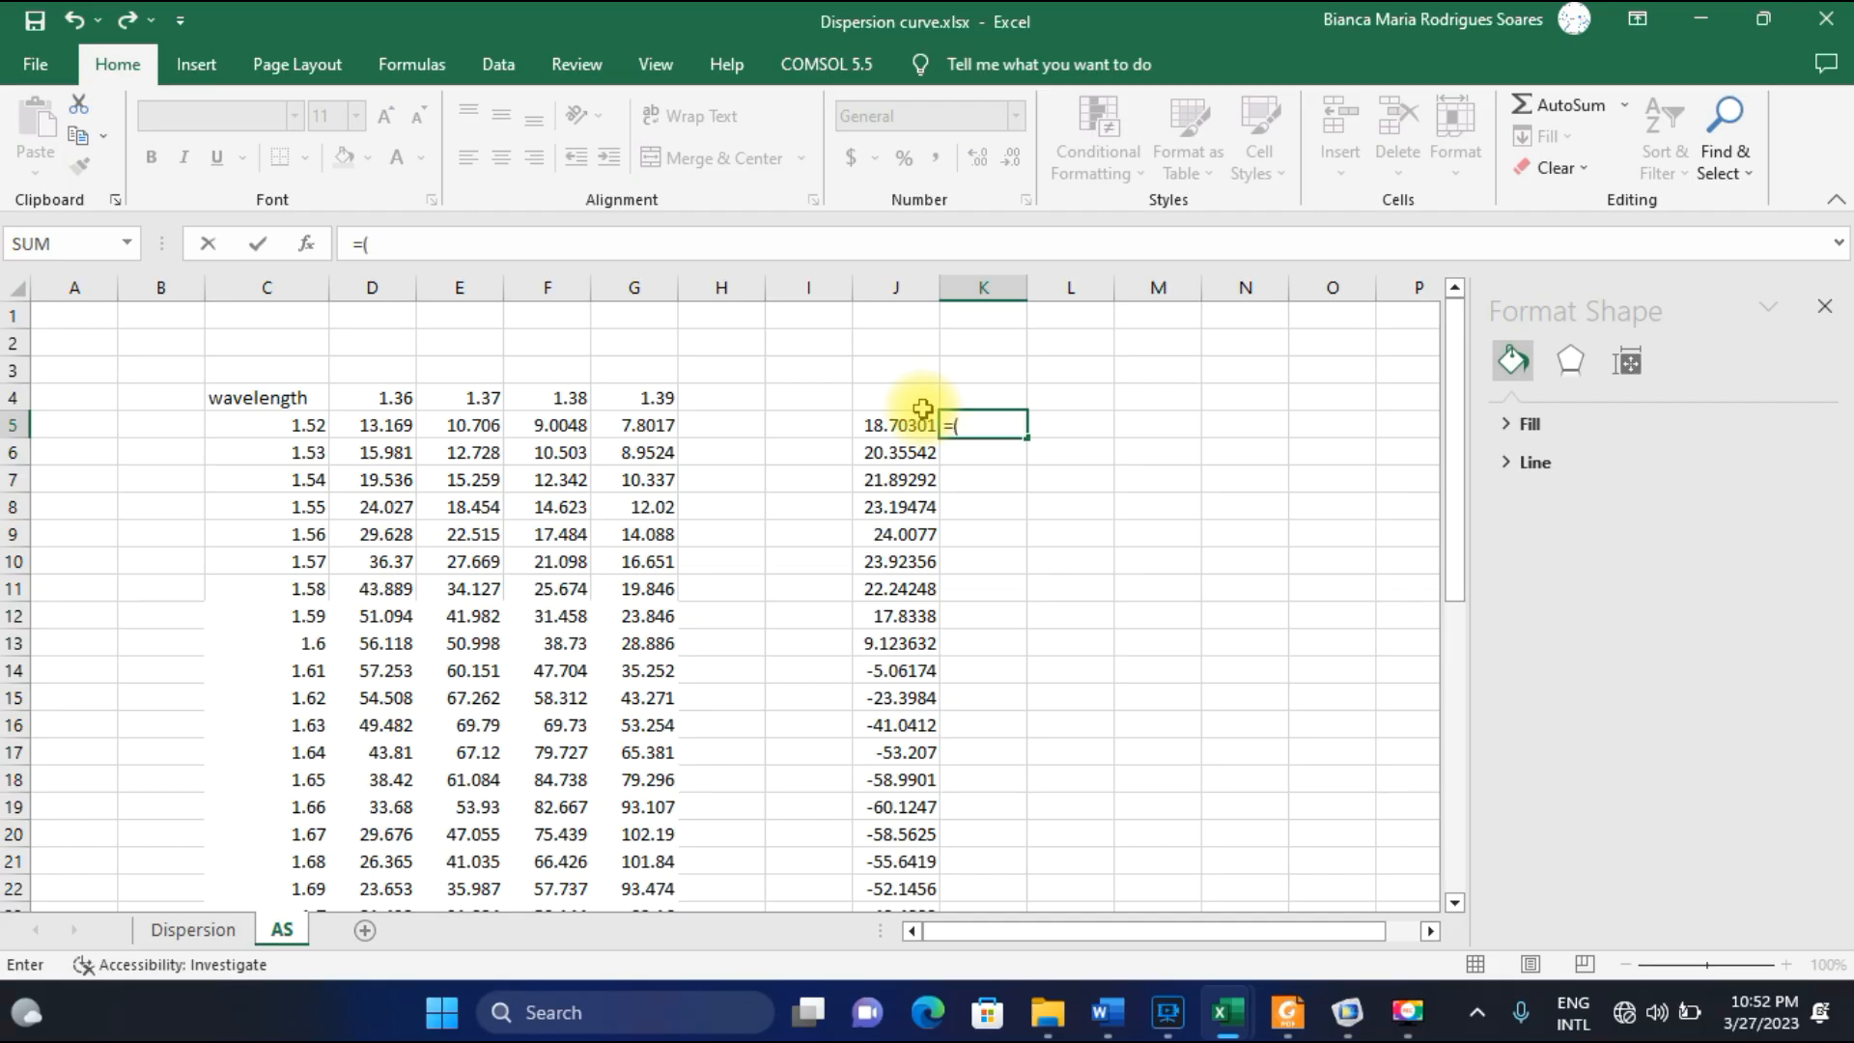
pyautogui.click(468, 424)
pyautogui.write('-')
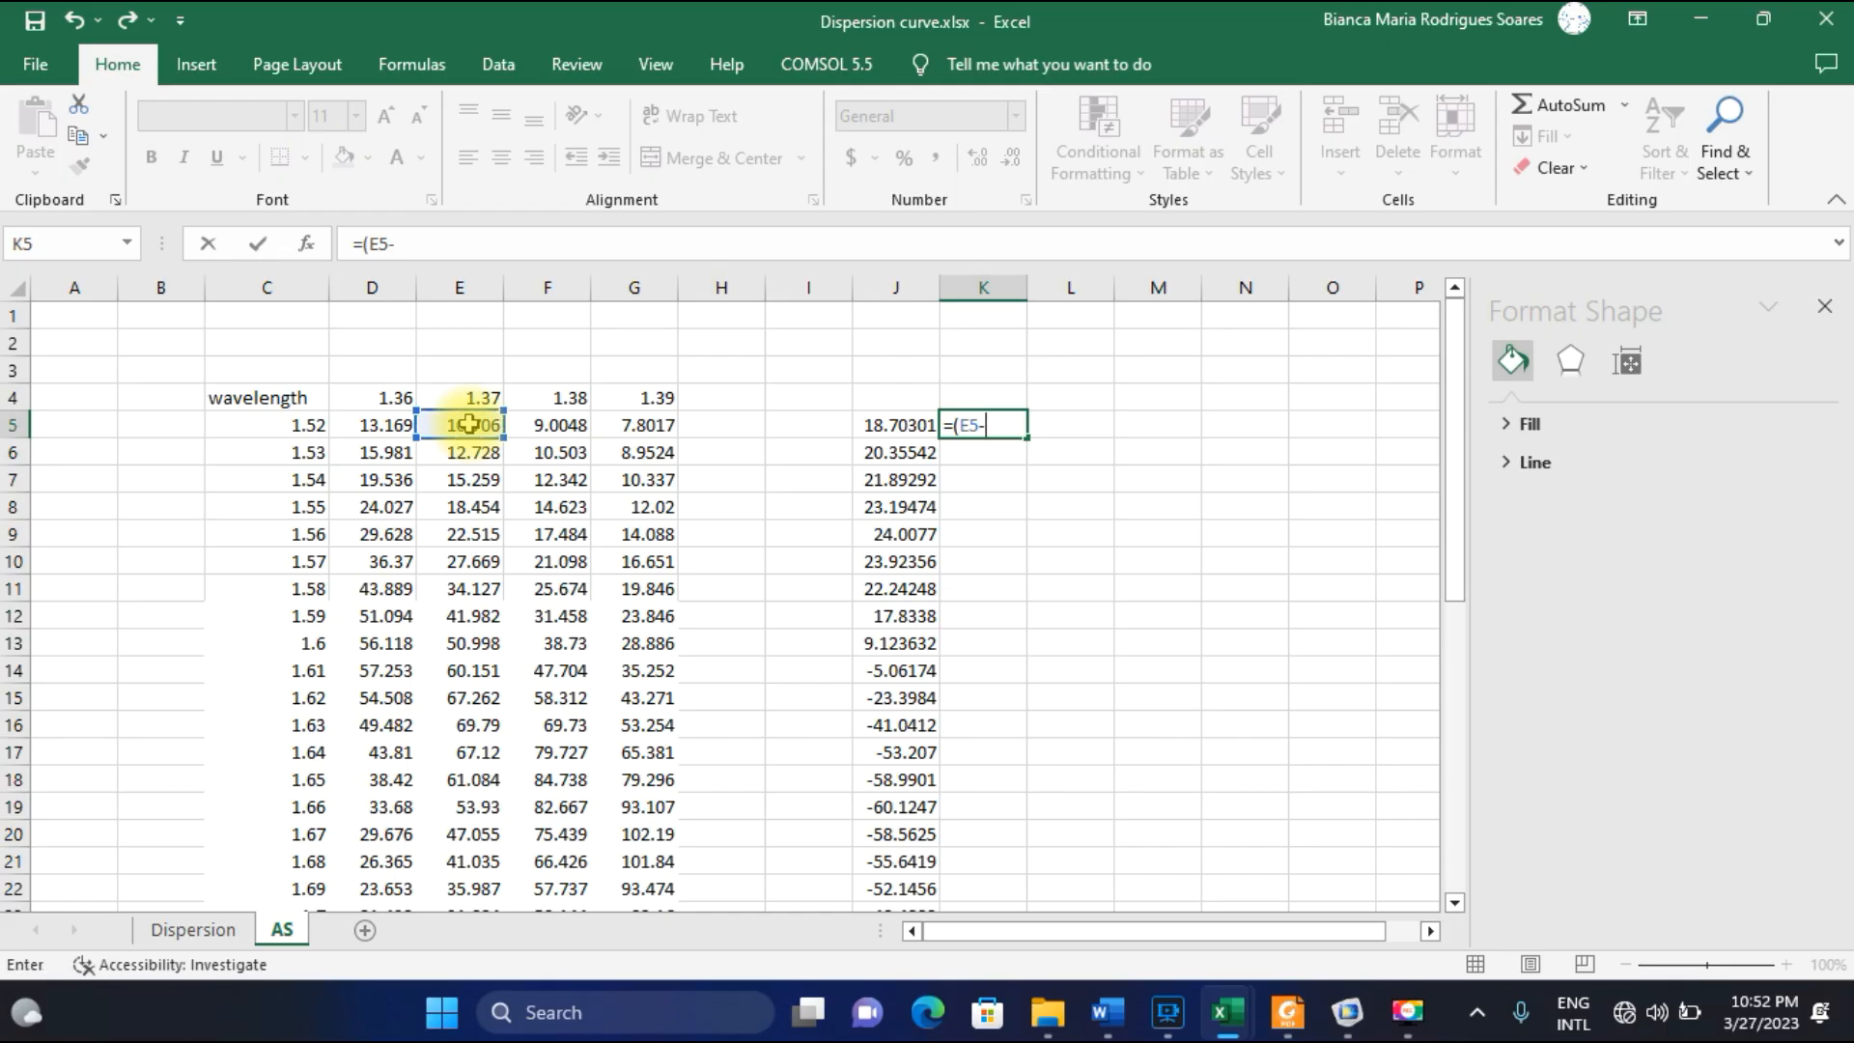
pyautogui.click(559, 427)
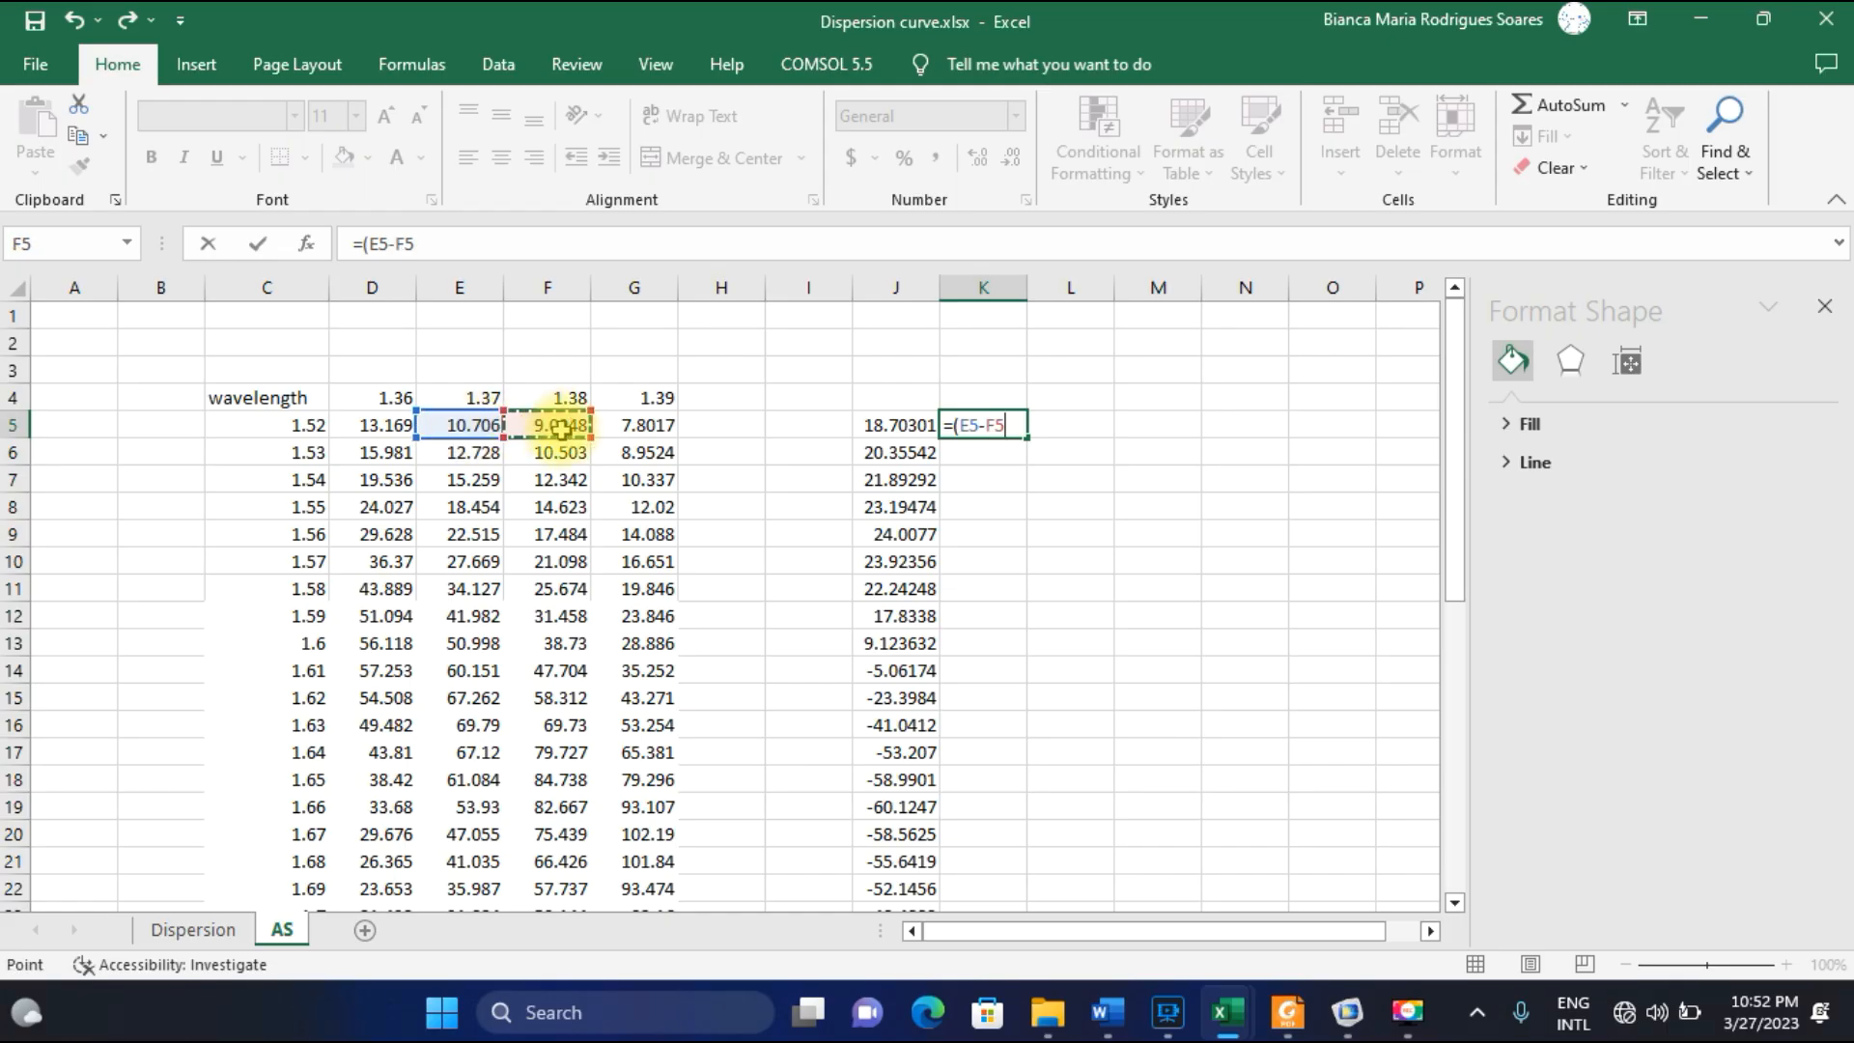
pyautogui.write(')/(.01*')
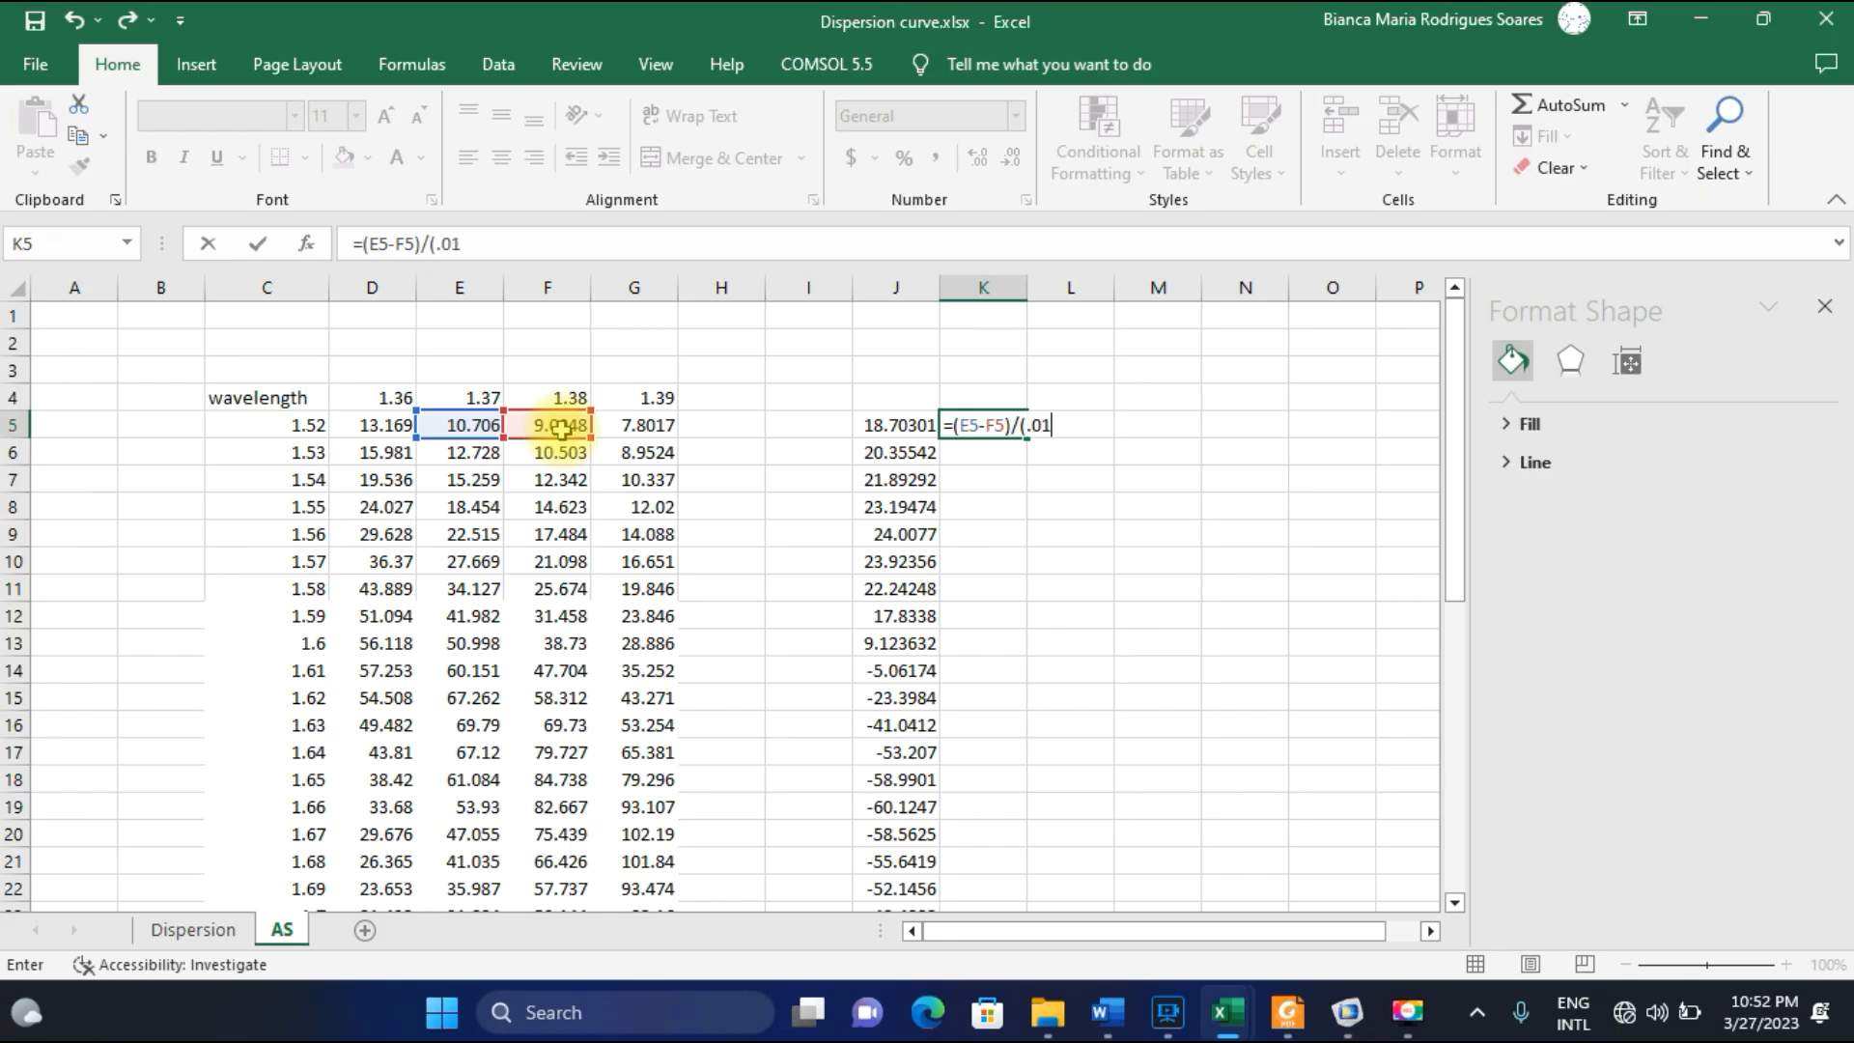
pyautogui.click(474, 428)
pyautogui.write(')')
pyautogui.press('Return')
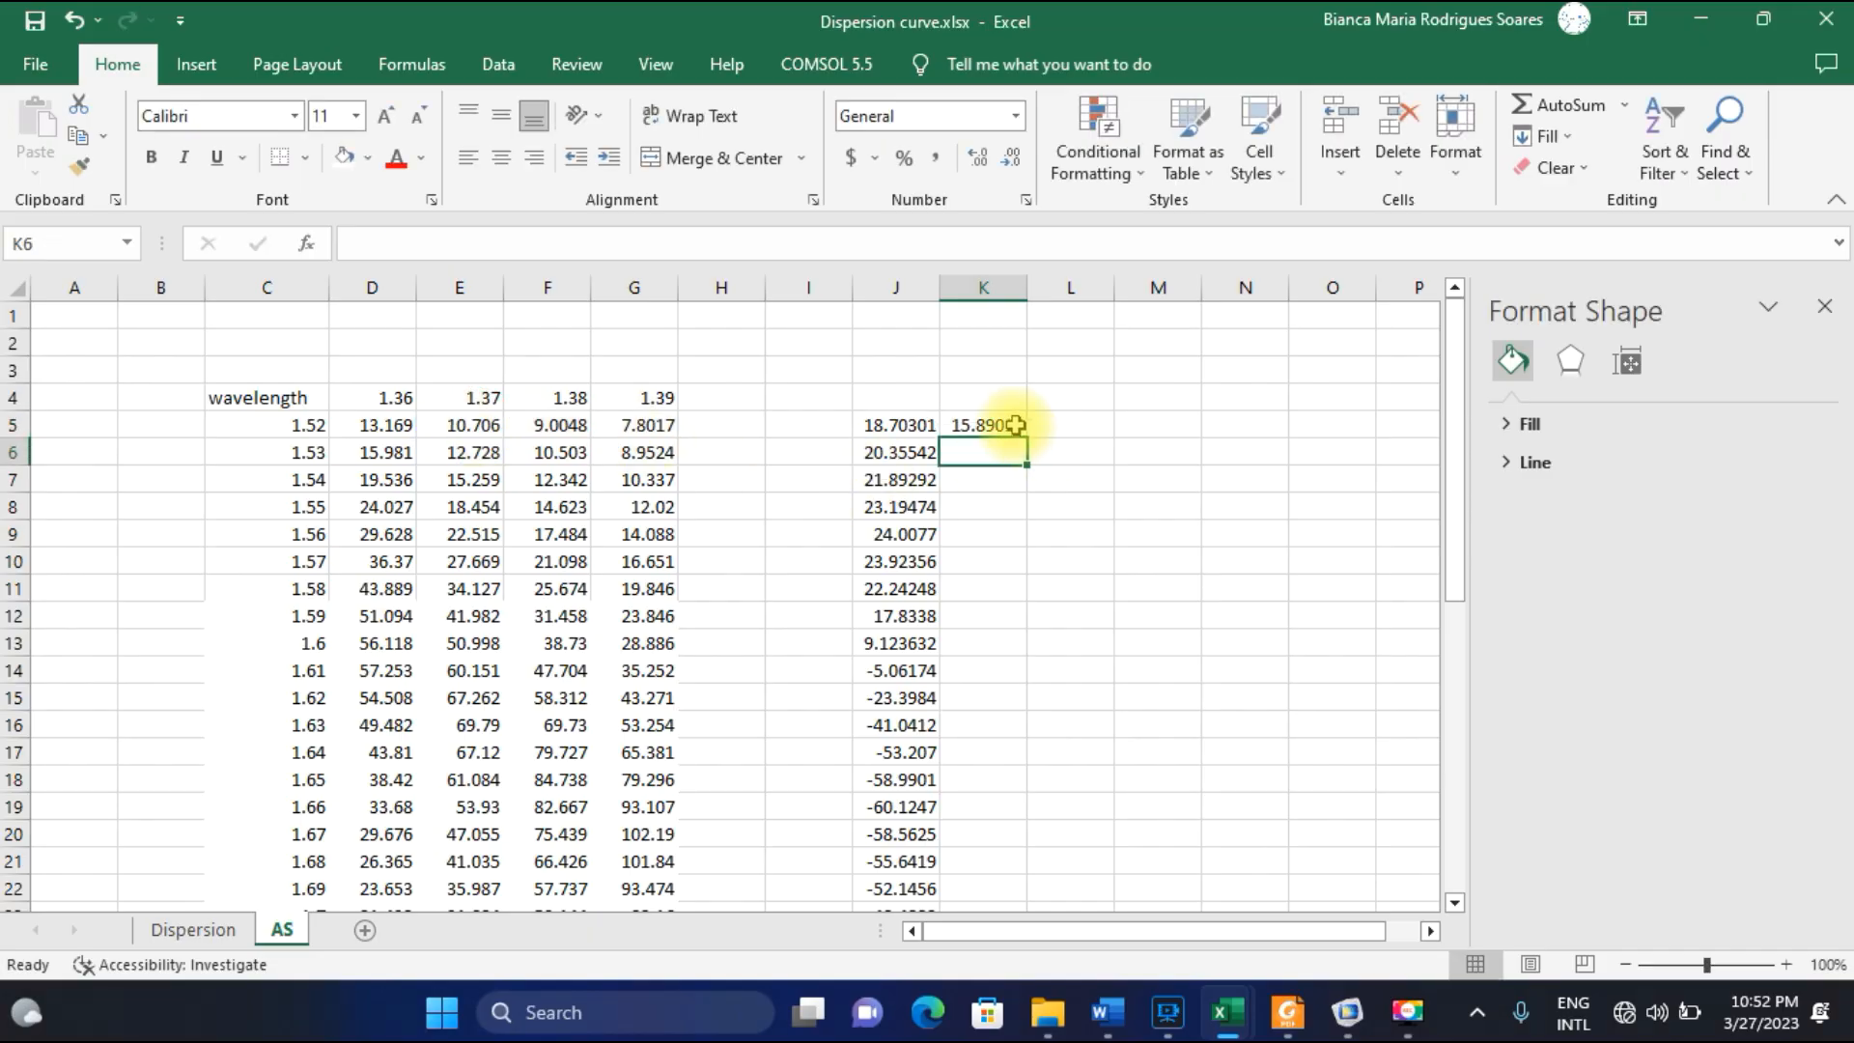
pyautogui.click(1012, 423)
pyautogui.moveTo(1026, 440); pyautogui.dragTo(965, 879)
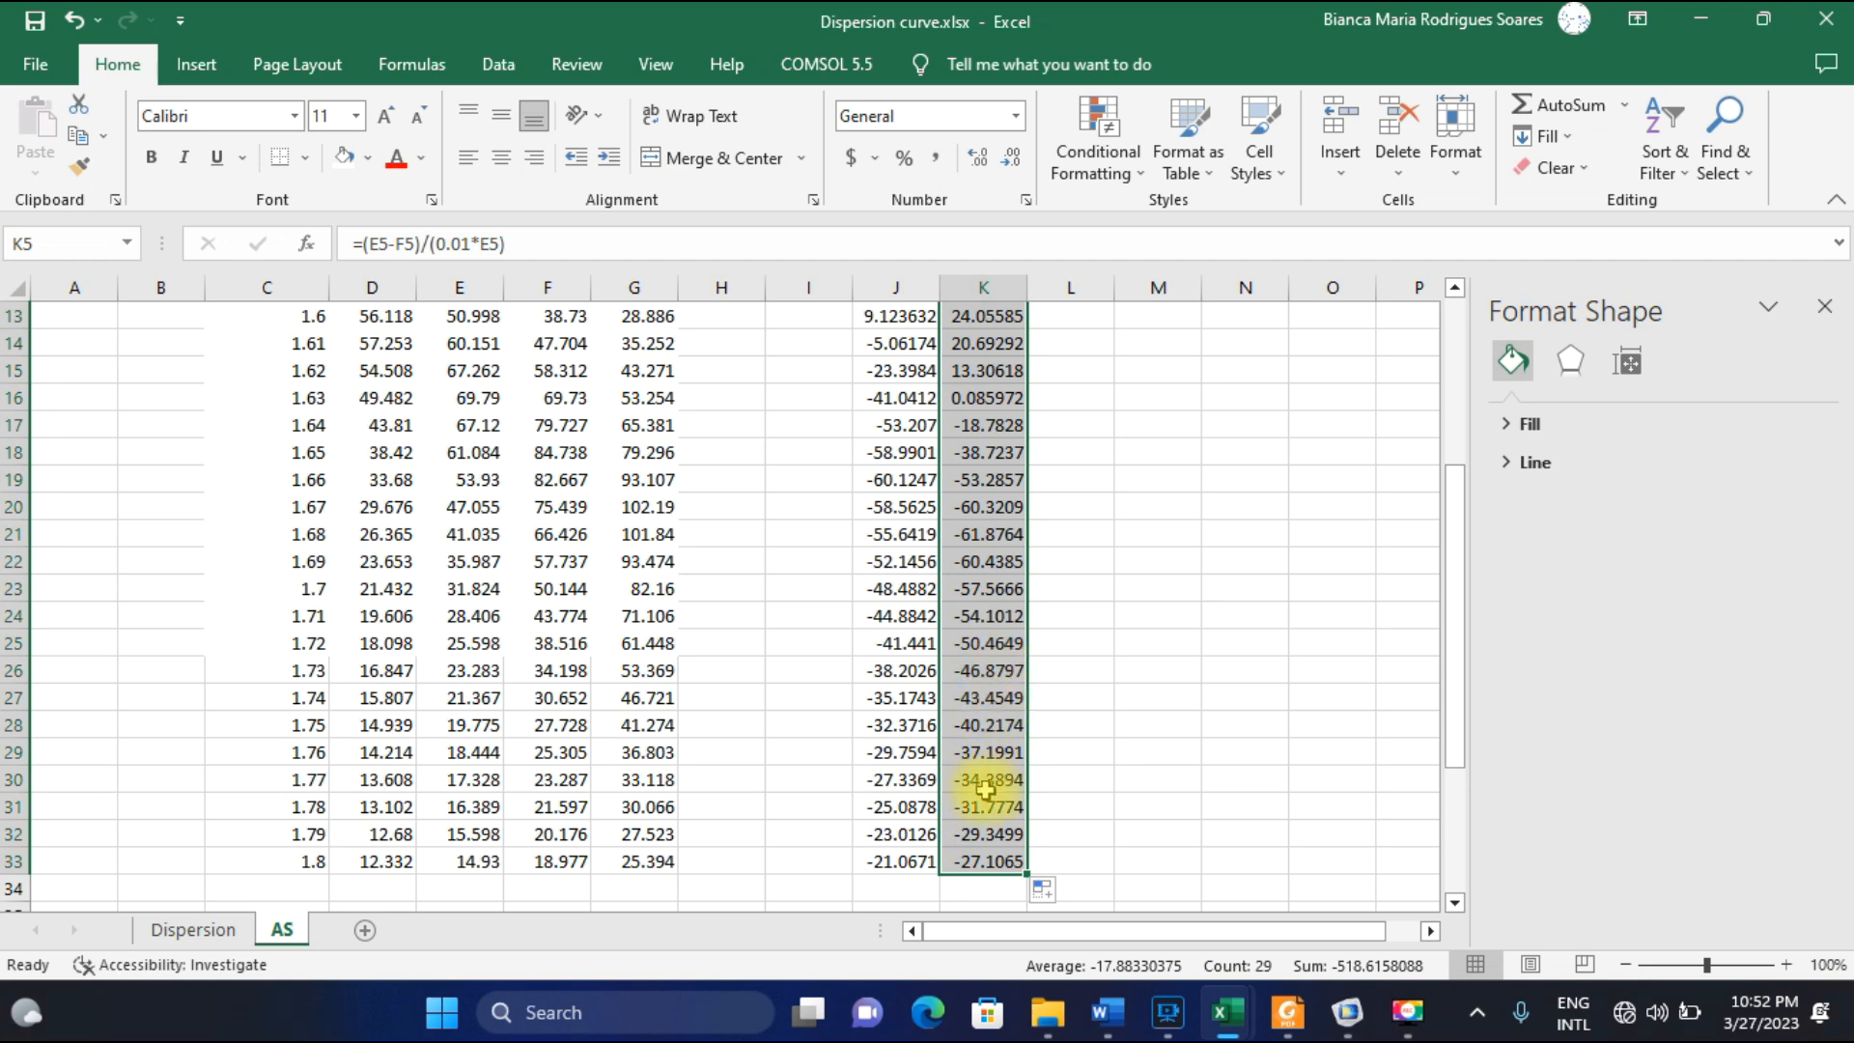
pyautogui.scroll(4, 991, 799)
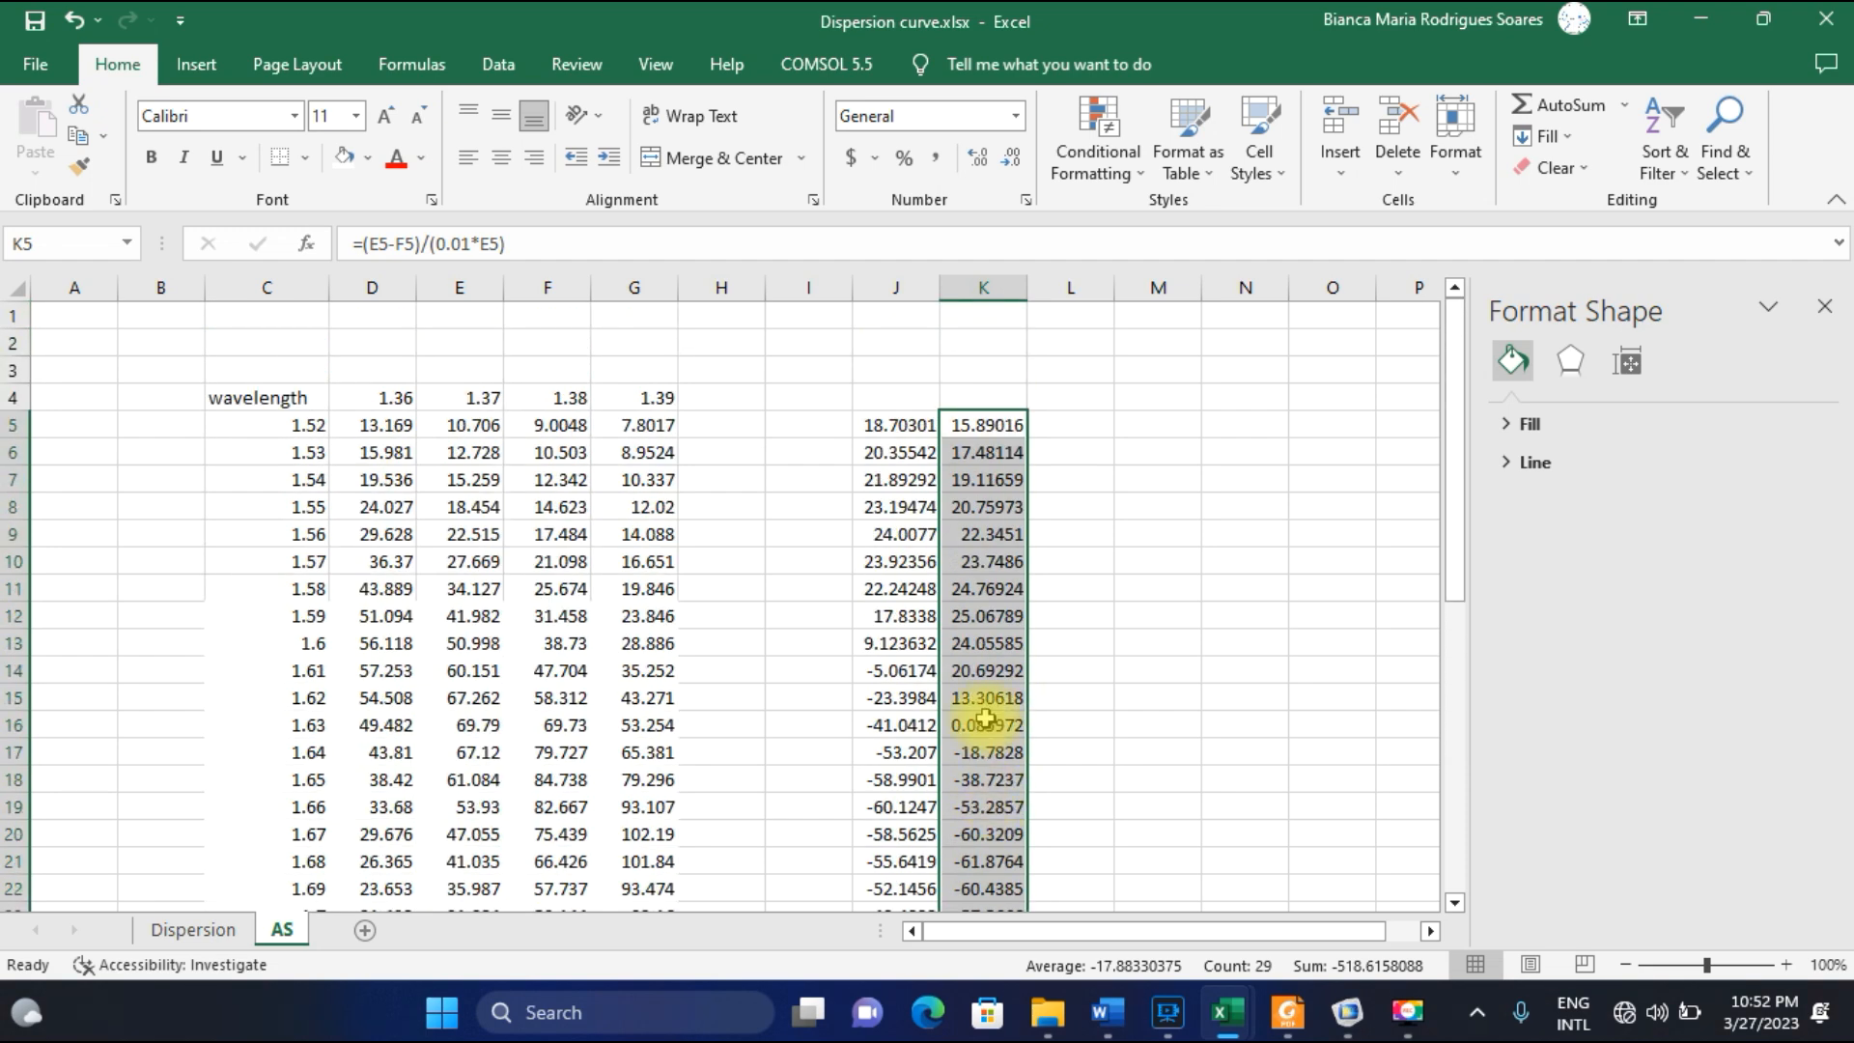
# Enter the amplitude sensitivity formula =(F5-G5)/(.01*F5) in cell L5 and fill it down column L to row 33.
pyautogui.click(1072, 428)
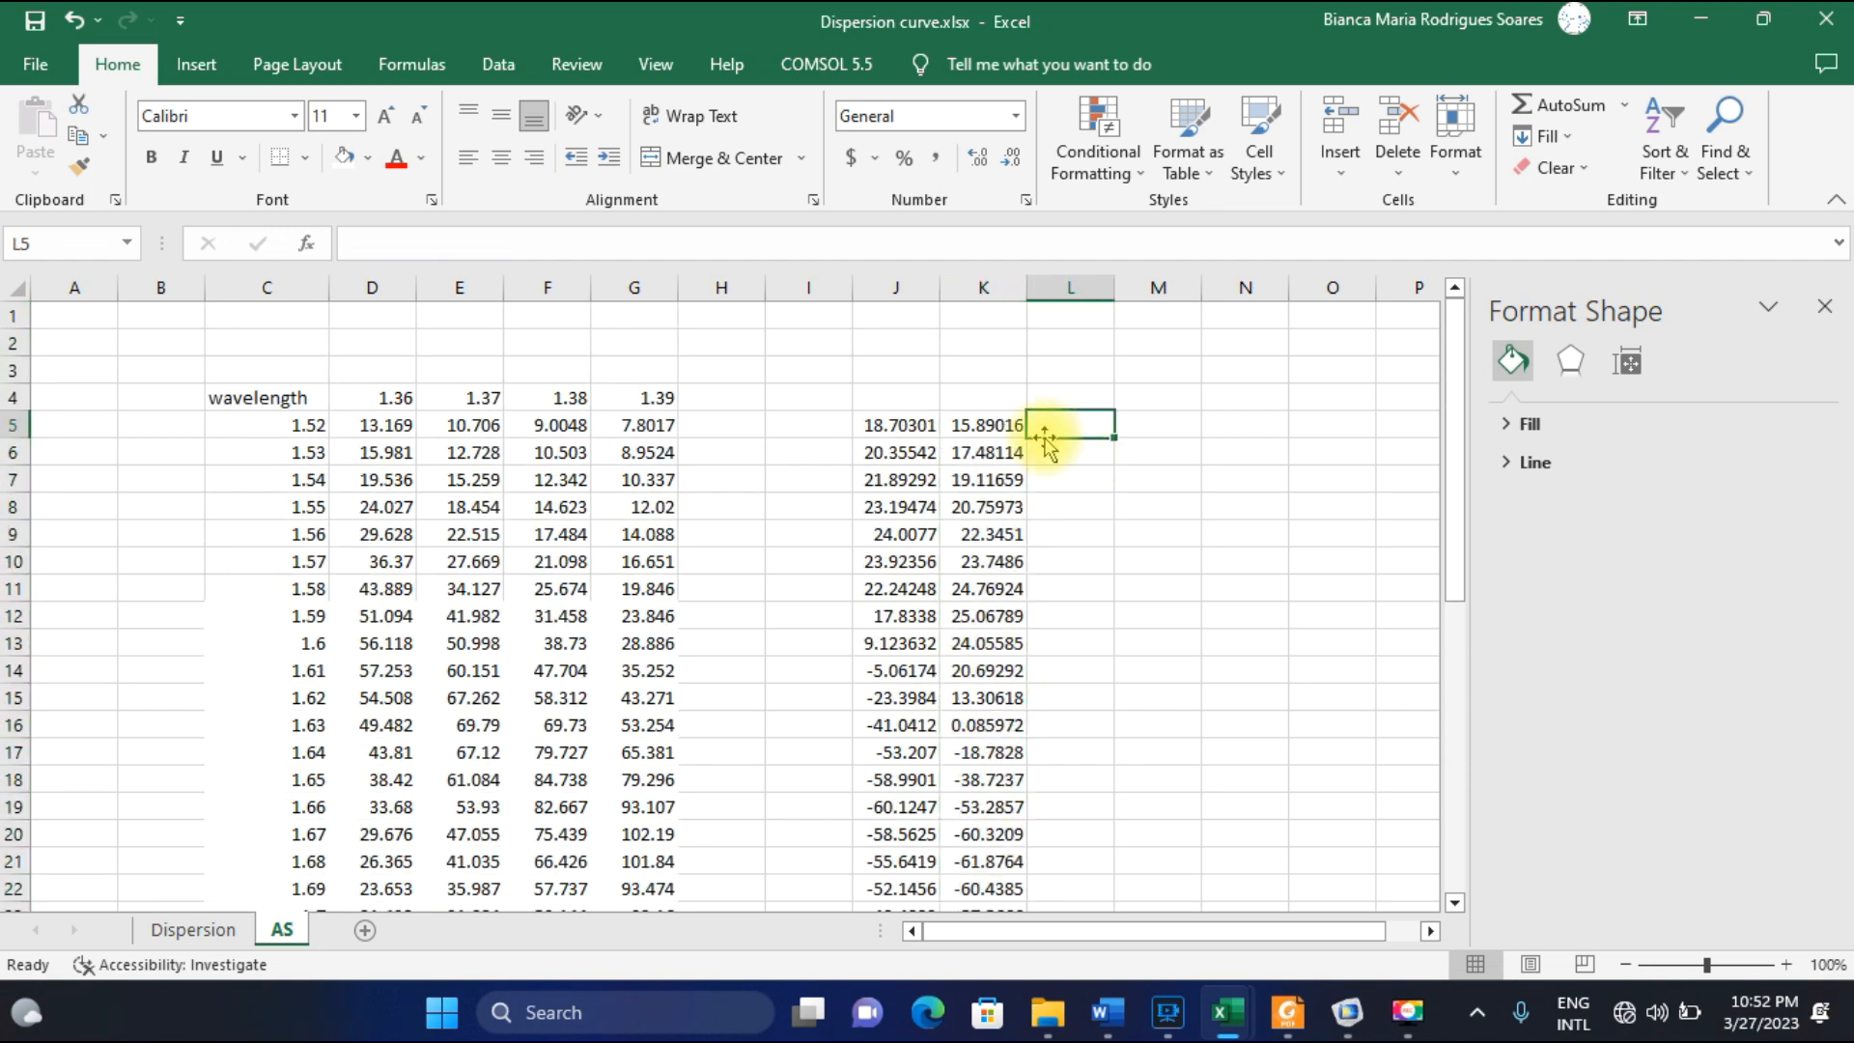
pyautogui.write('=(')
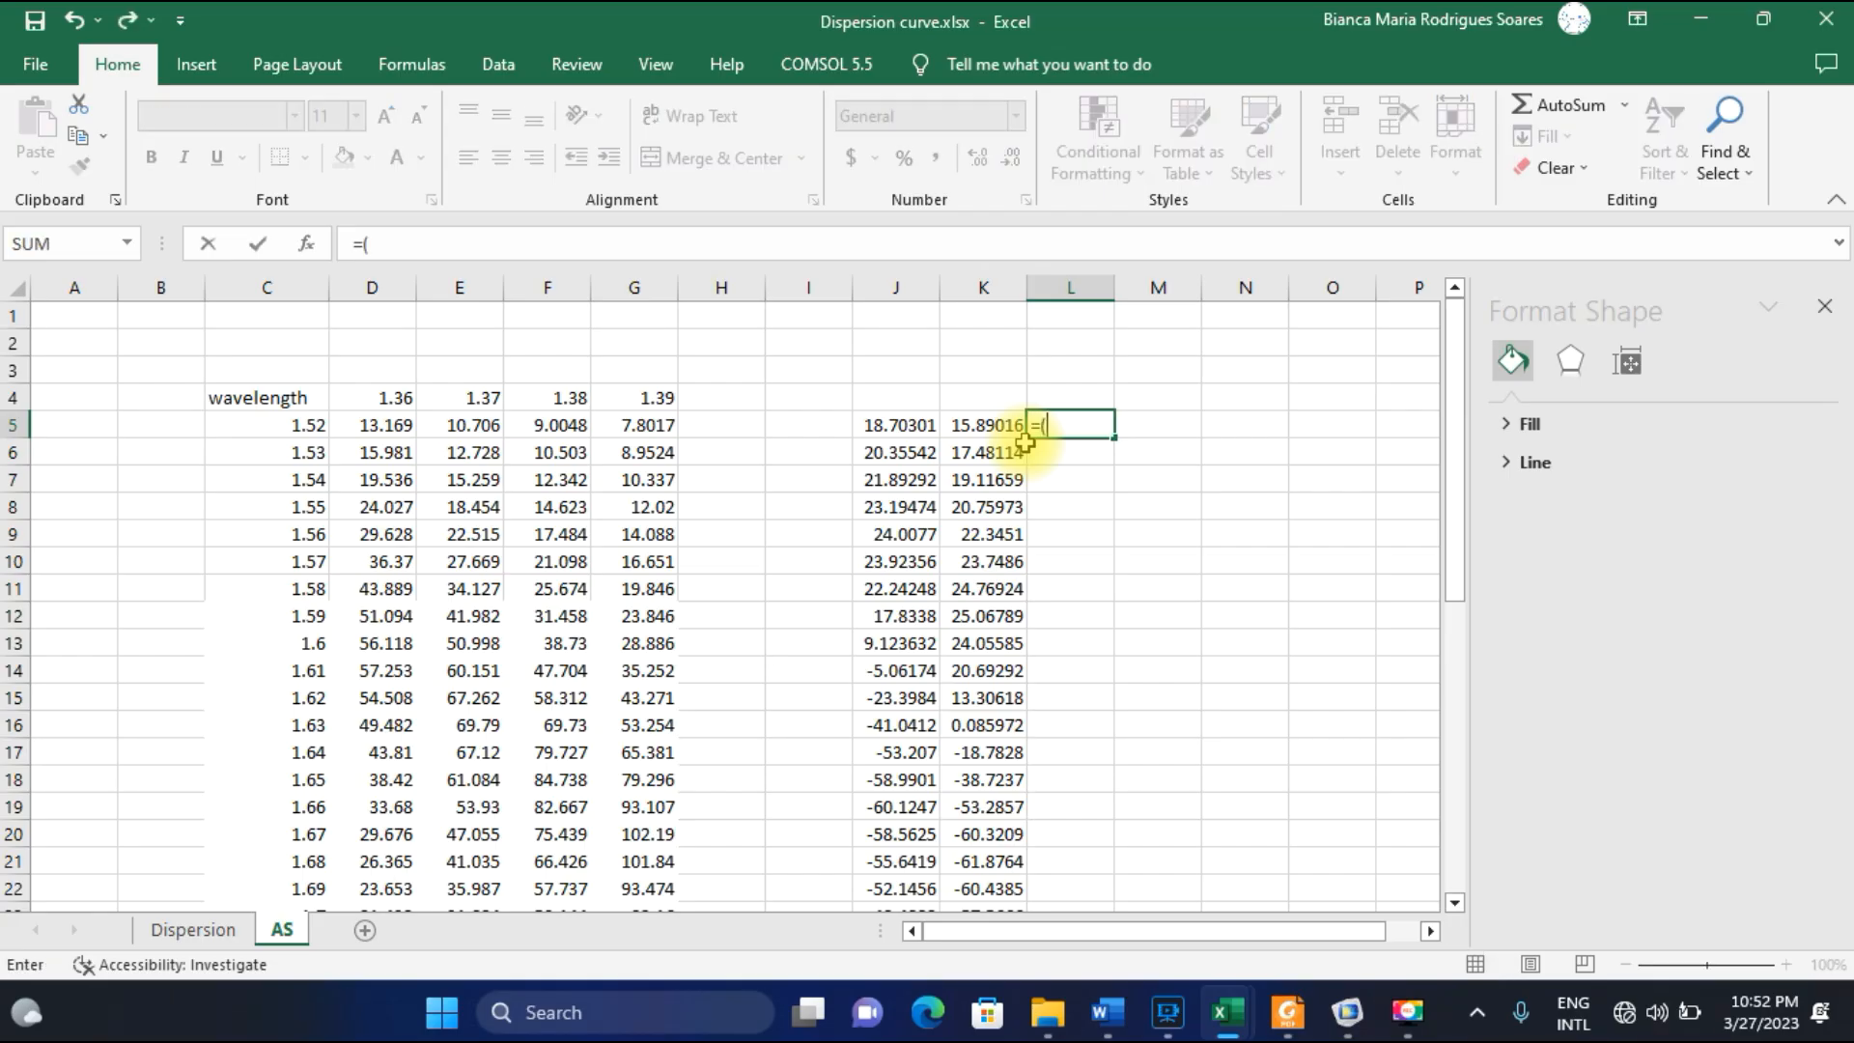
pyautogui.click(568, 425)
pyautogui.write('-')
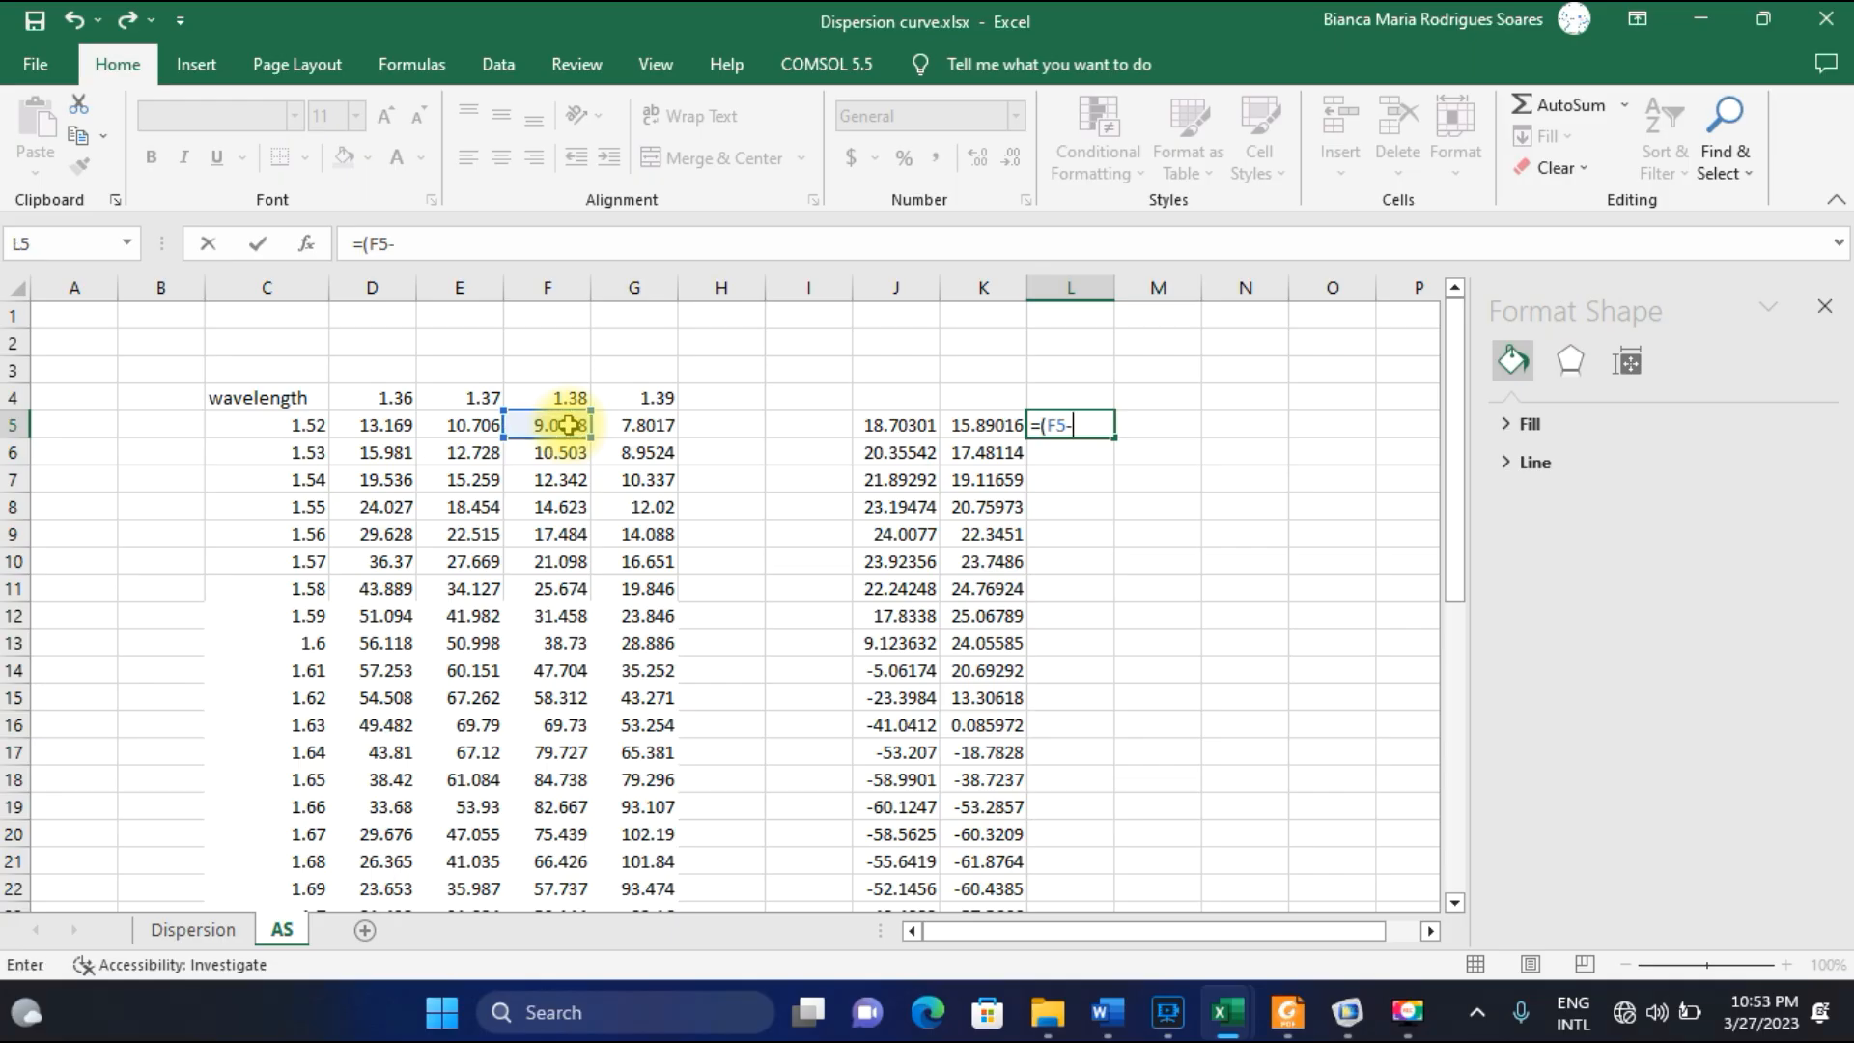
pyautogui.click(627, 424)
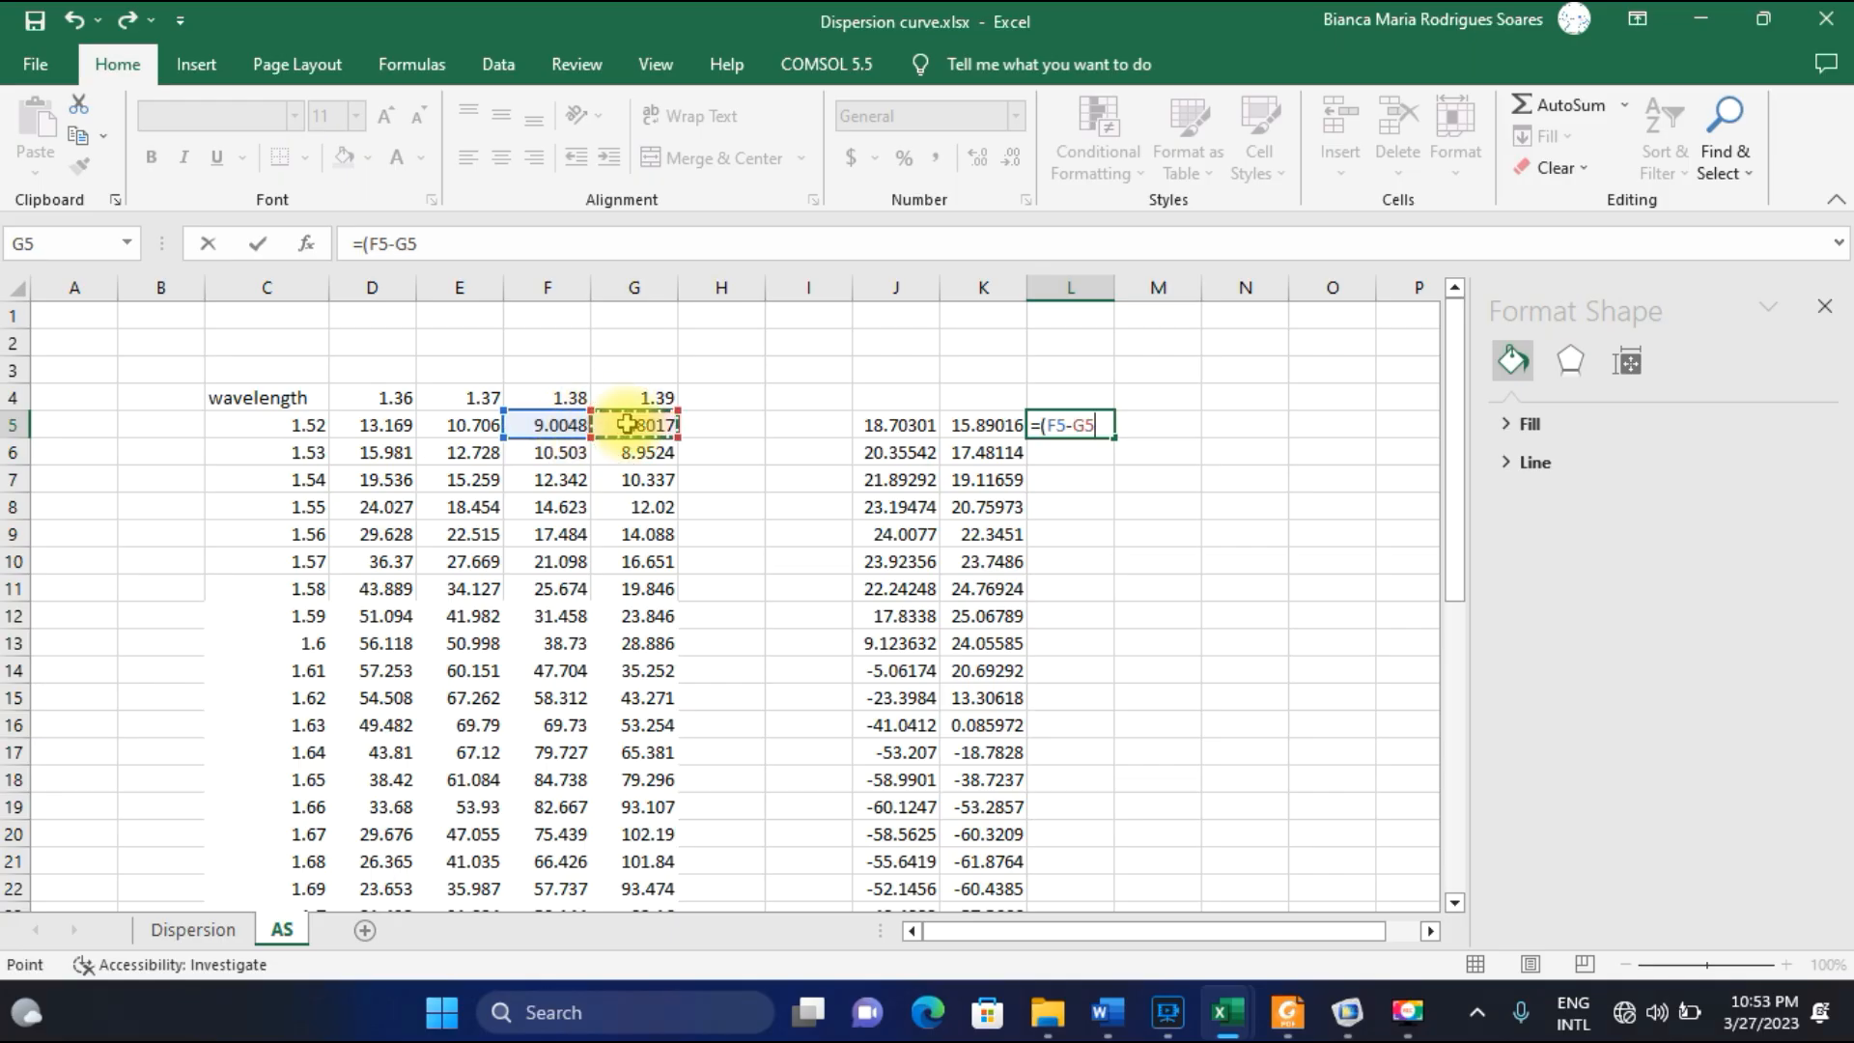
pyautogui.write(')/(.01*')
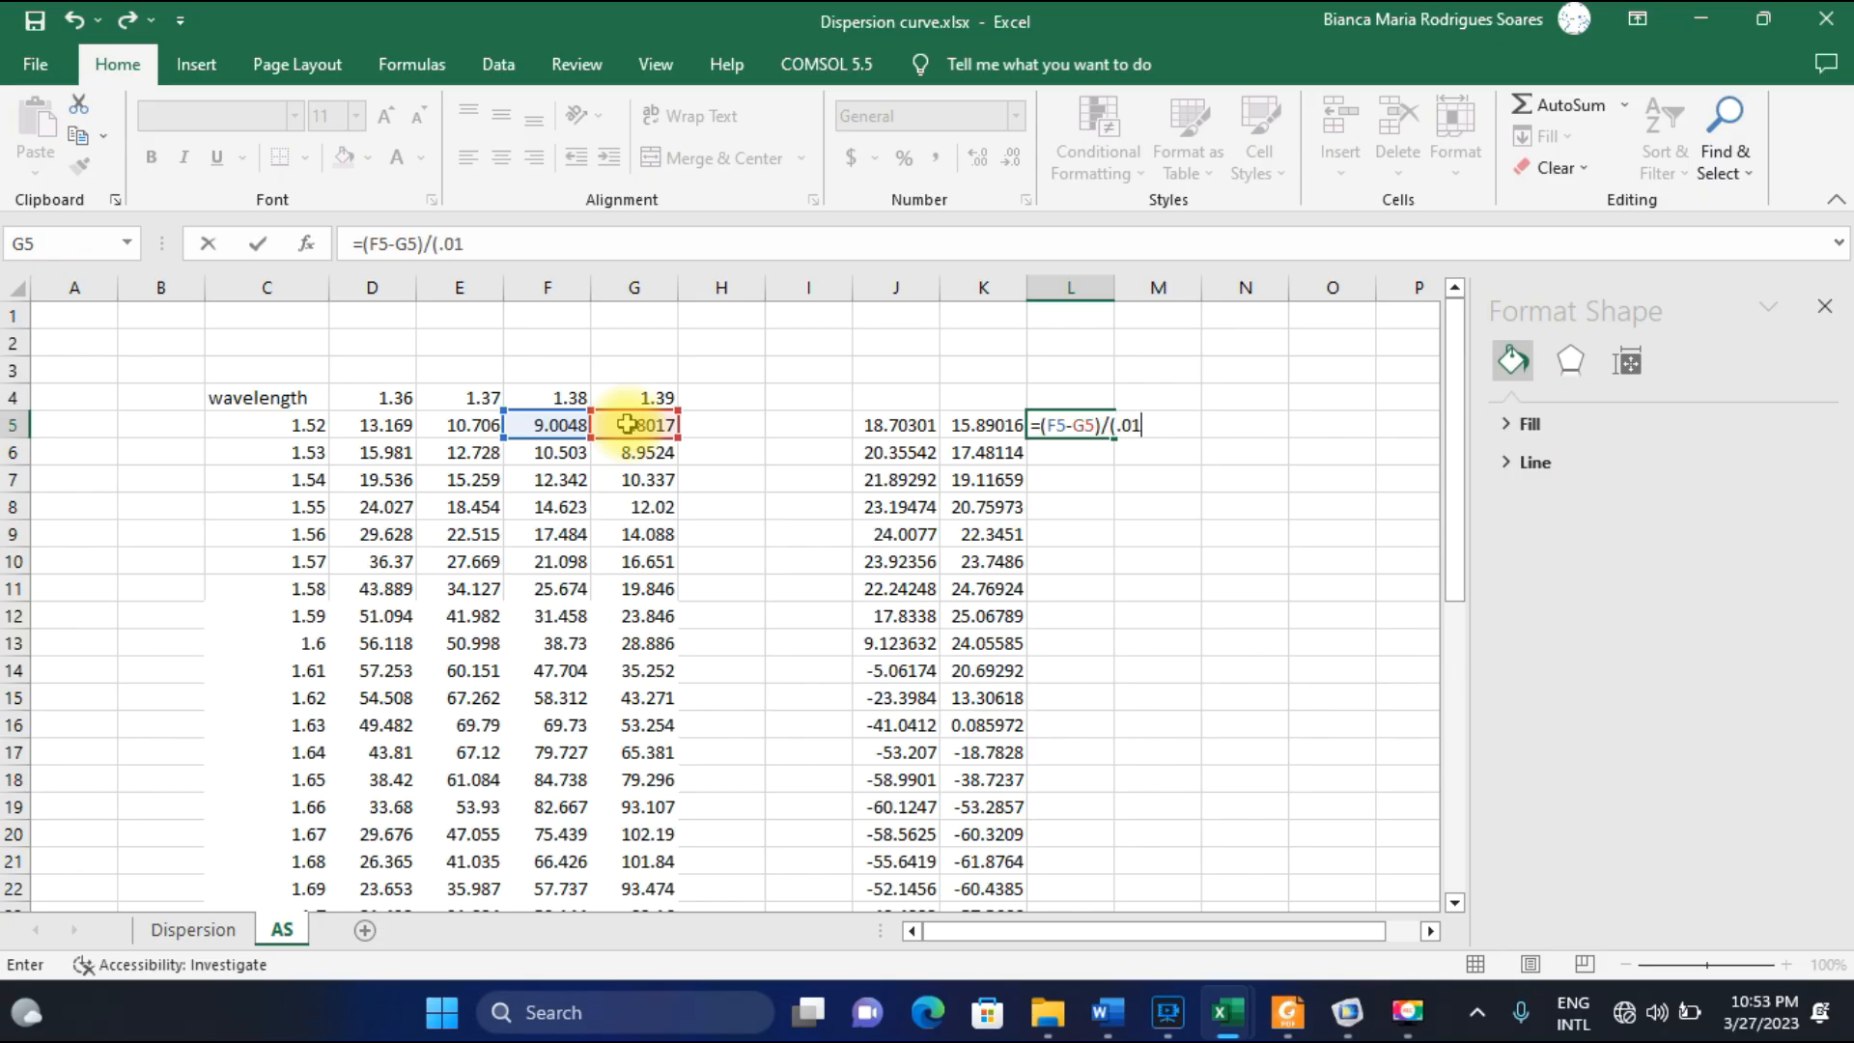
pyautogui.click(572, 427)
pyautogui.write(')')
pyautogui.press('Return')
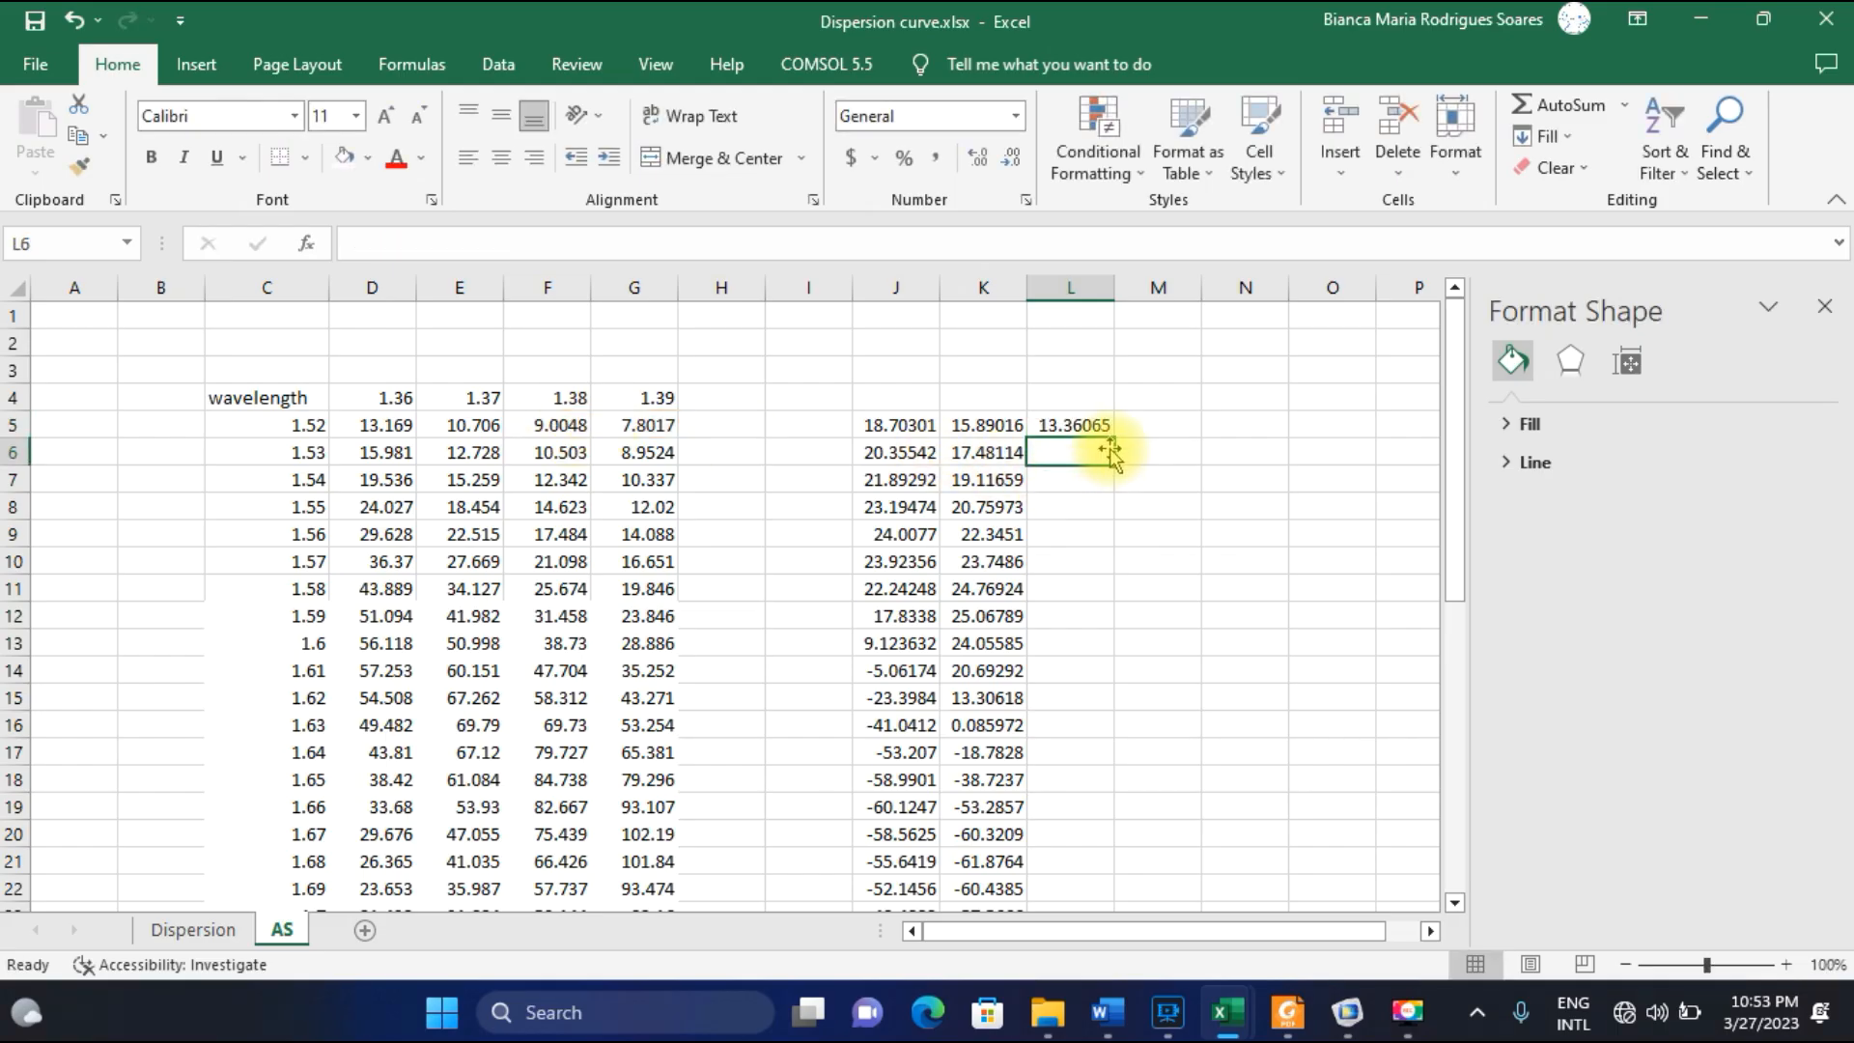
pyautogui.click(1109, 433)
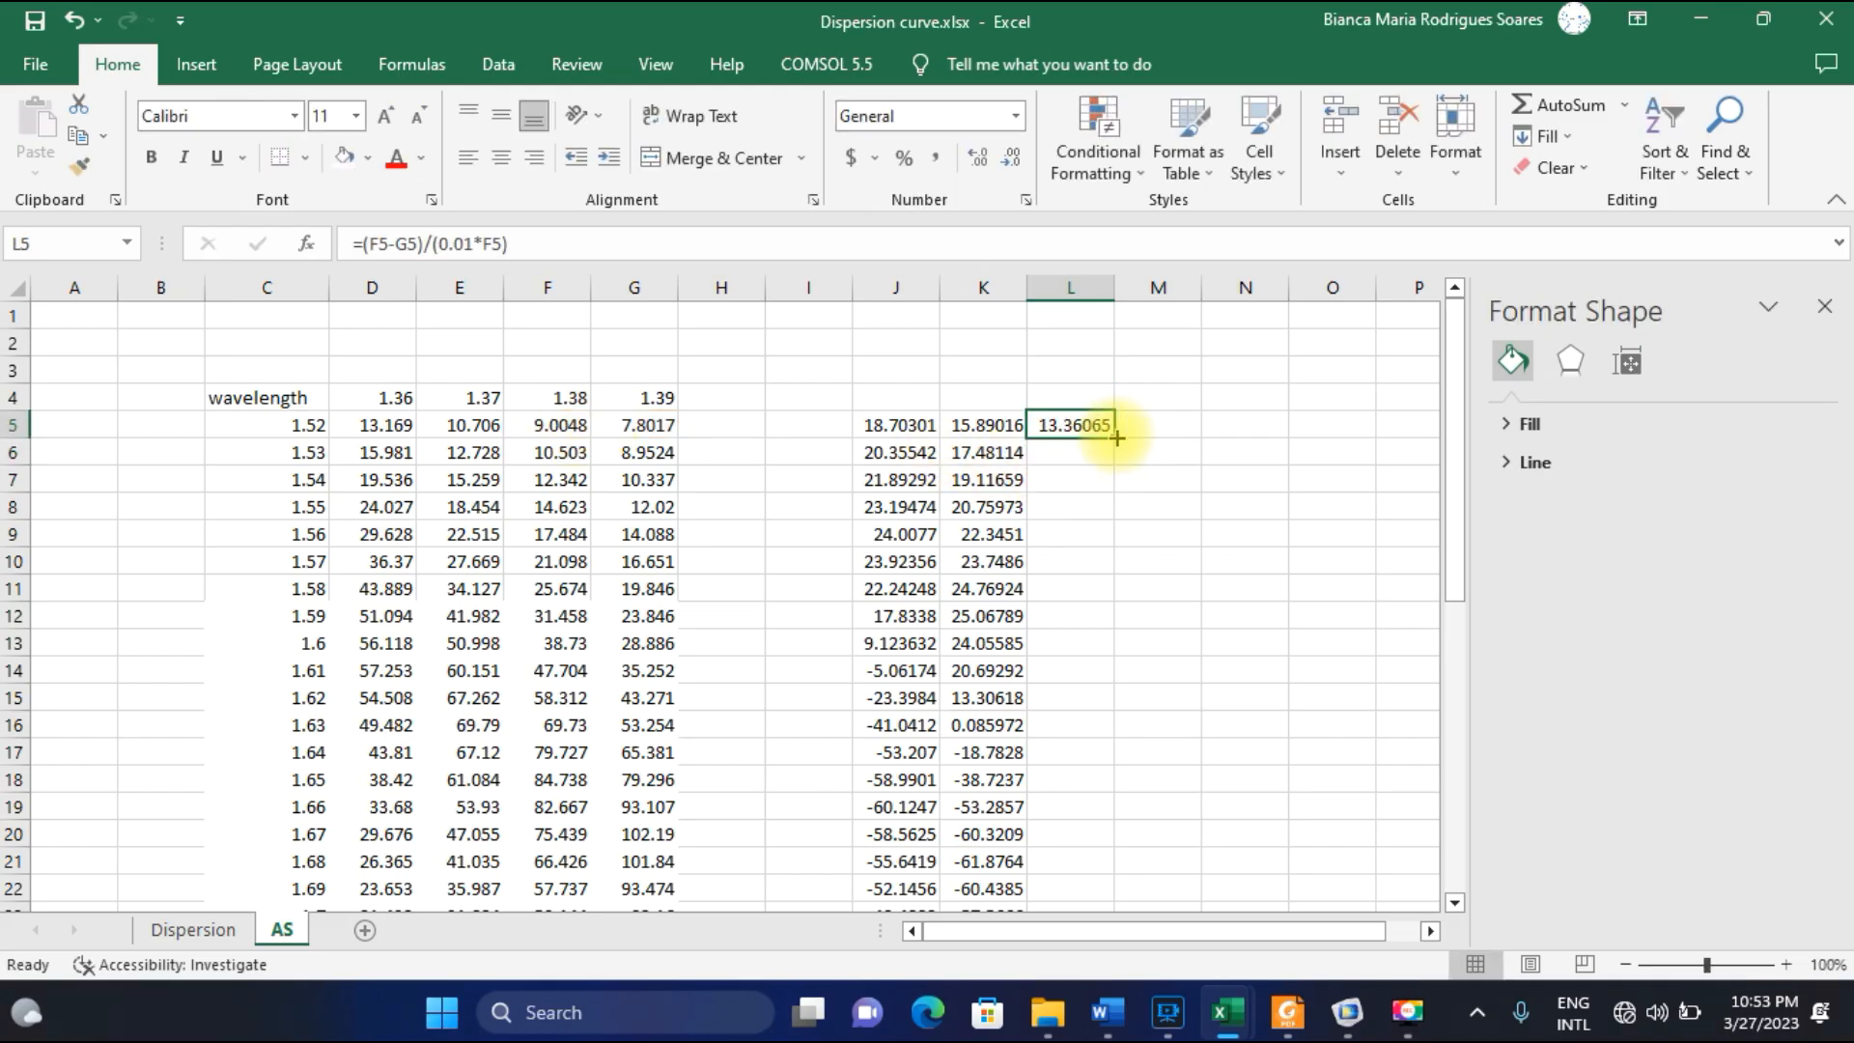
pyautogui.moveTo(1112, 438); pyautogui.dragTo(1059, 860)
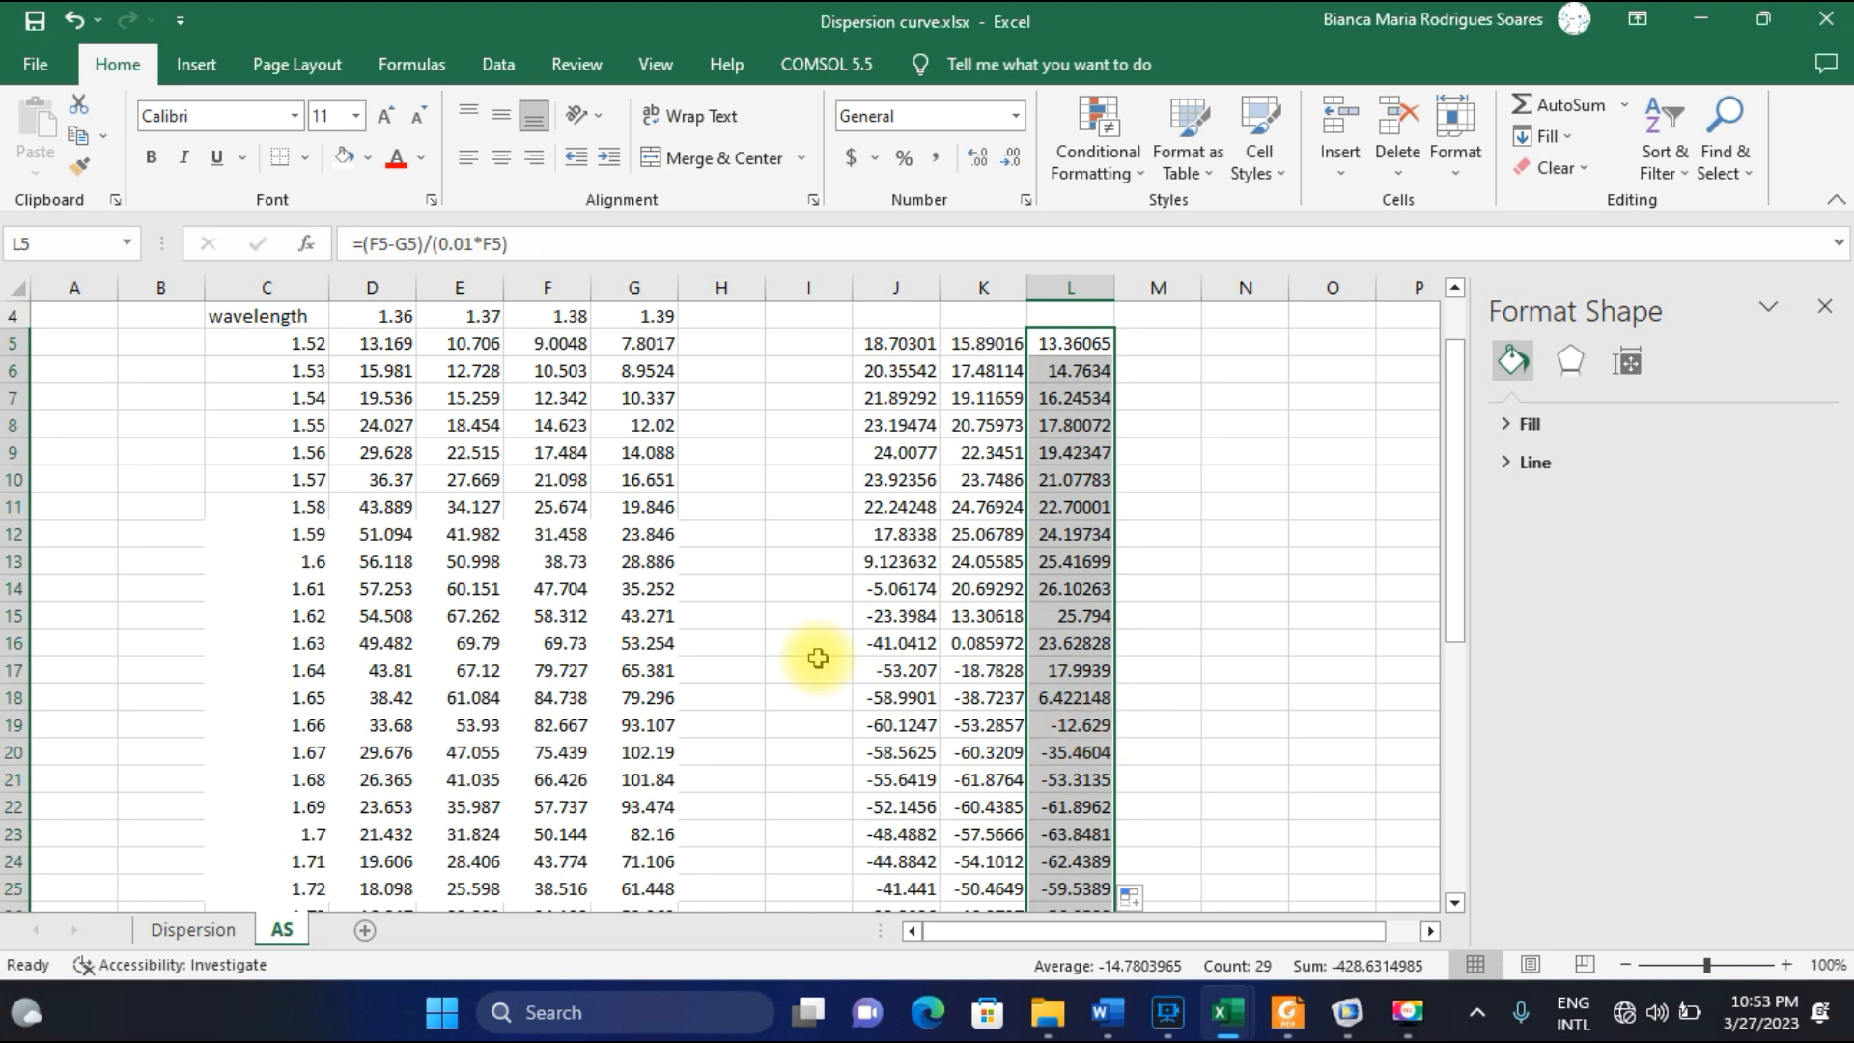
# Copy the wavelength values from C5:C33 into column I starting at I5, beside the sensitivity results.
pyautogui.moveTo(295, 343); pyautogui.dragTo(283, 902)
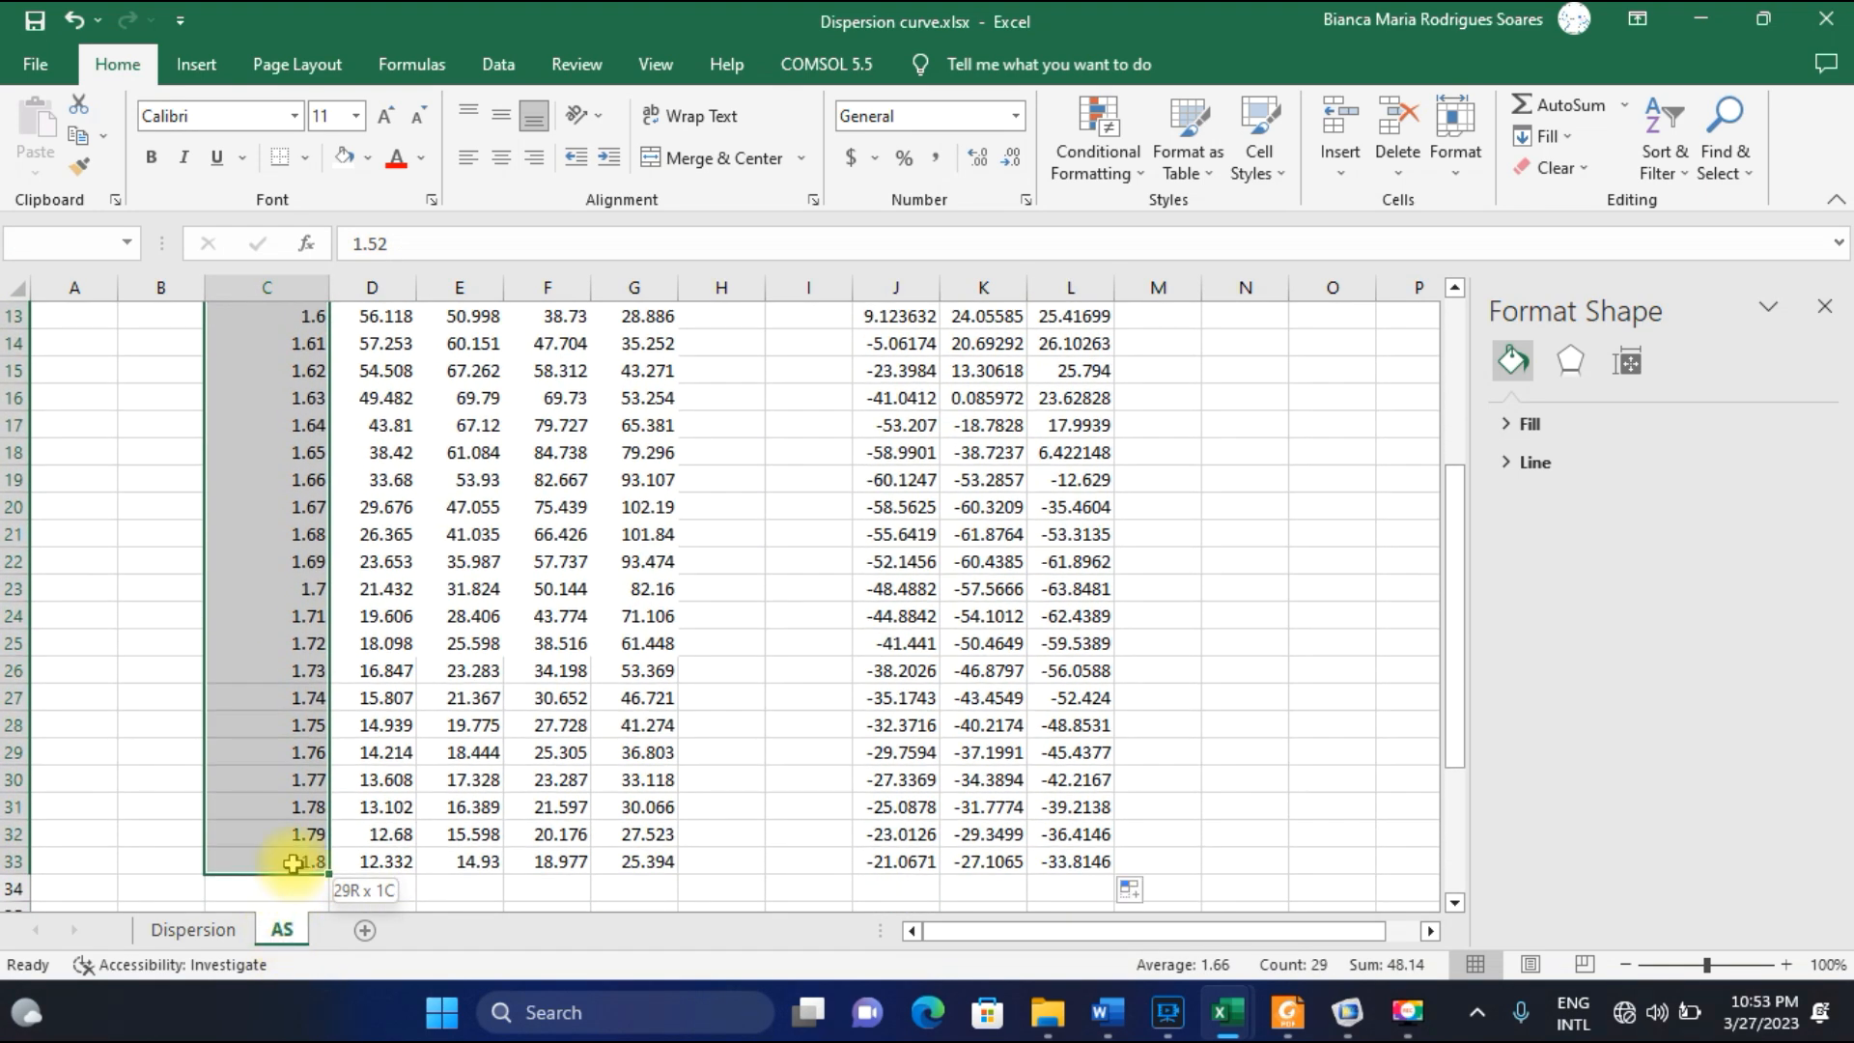
pyautogui.hotkey('ctrl', 'c')
pyautogui.scroll(4, 629, 656)
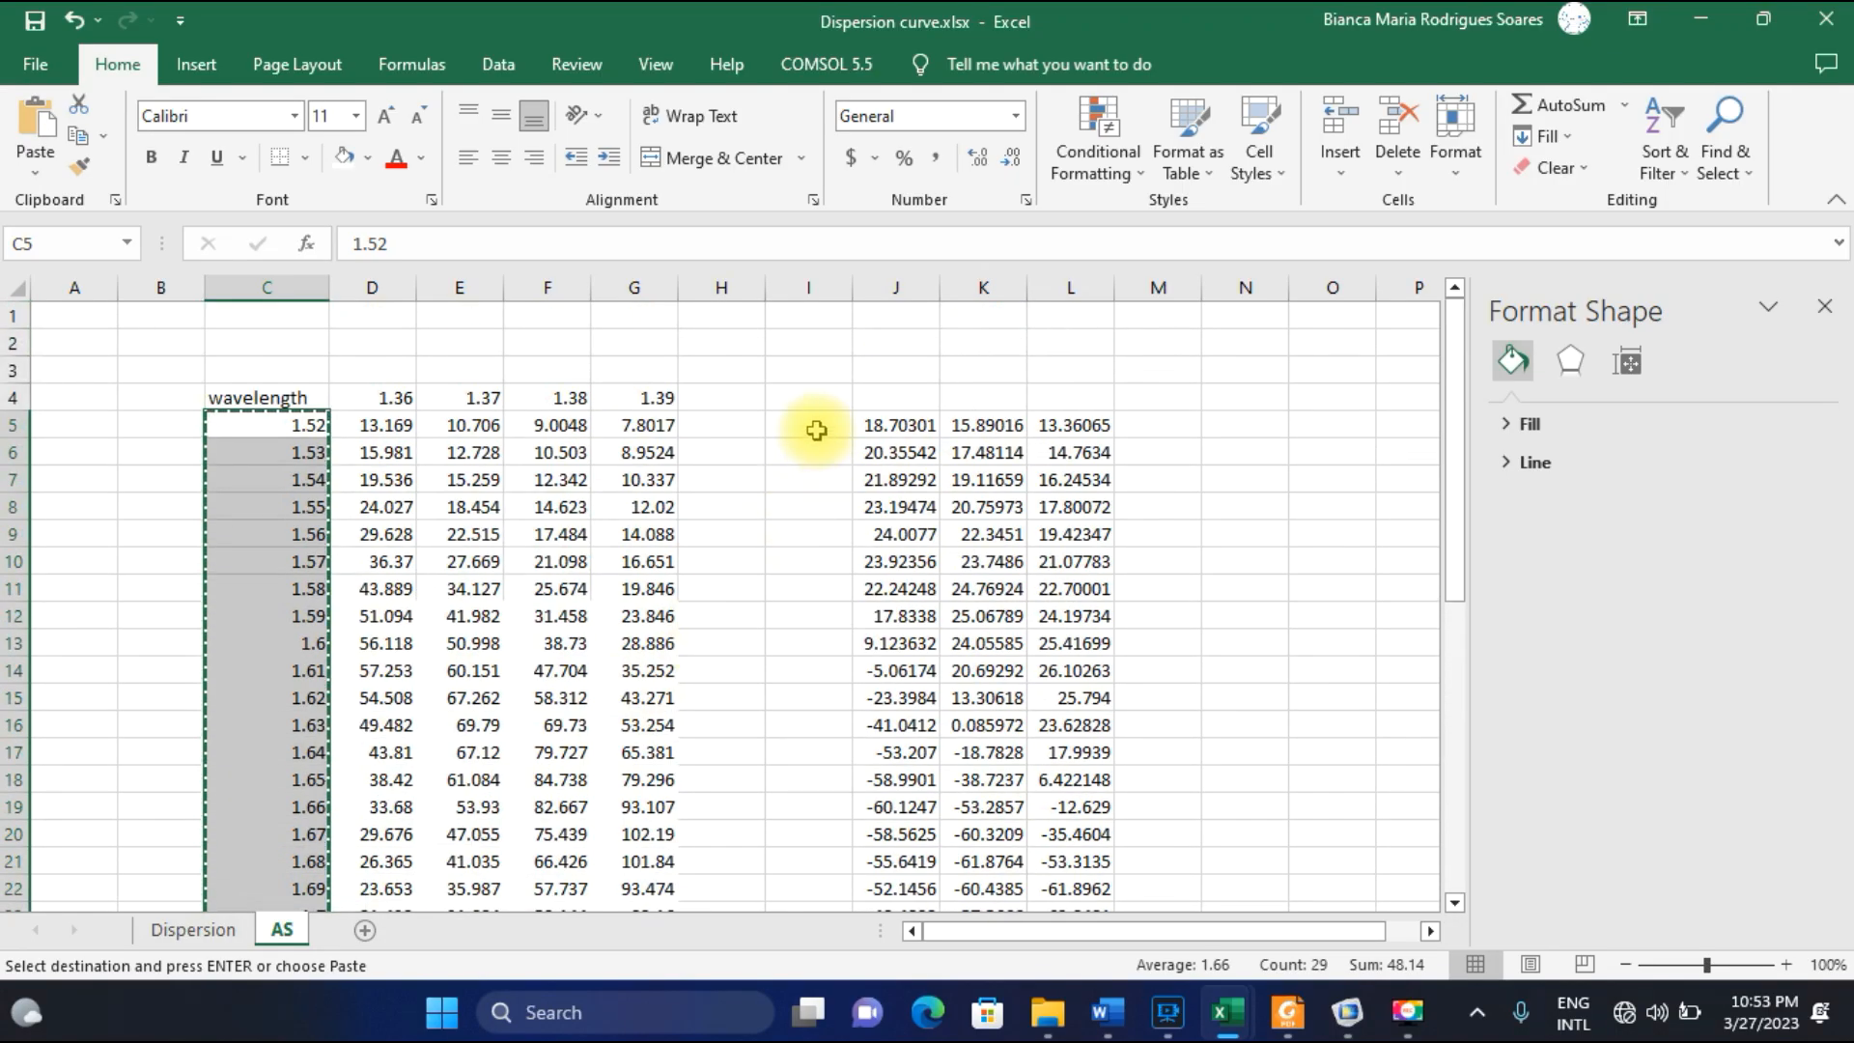
pyautogui.click(815, 429)
pyautogui.hotkey('ctrl', 'v')
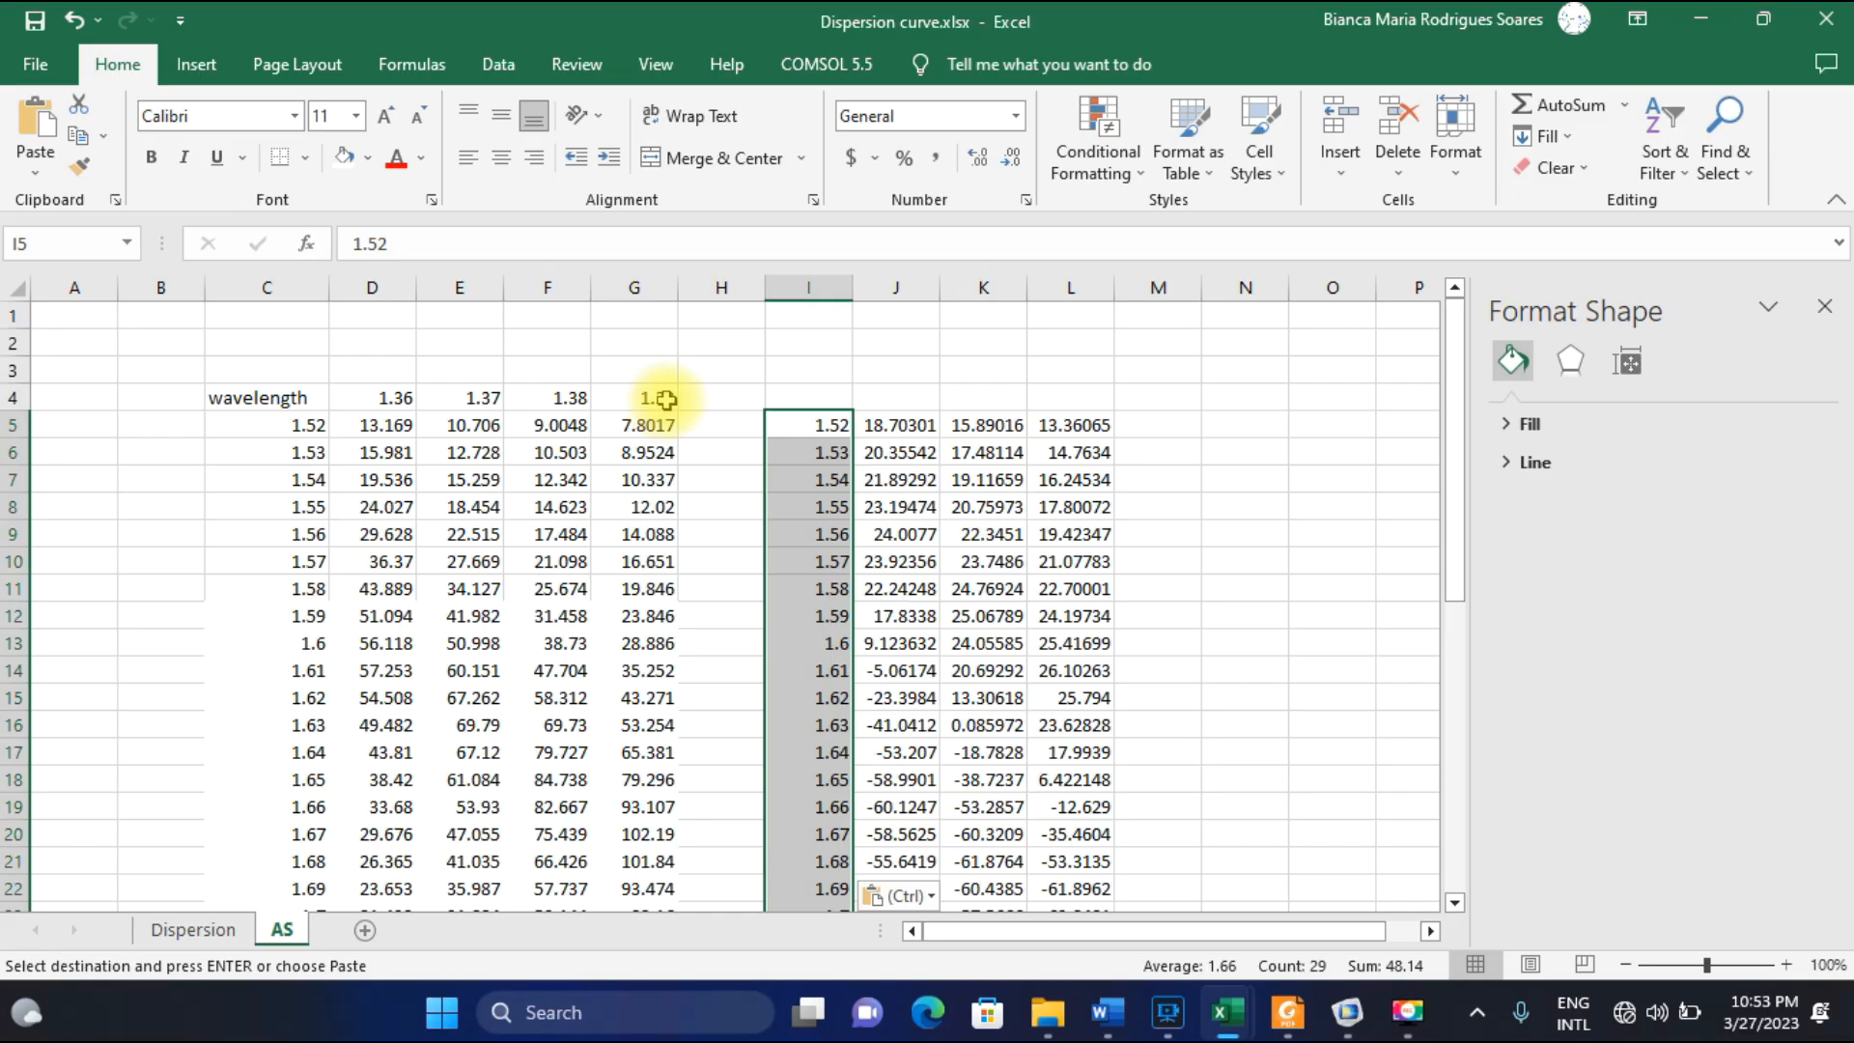
pyautogui.scroll(-5, 976, 530)
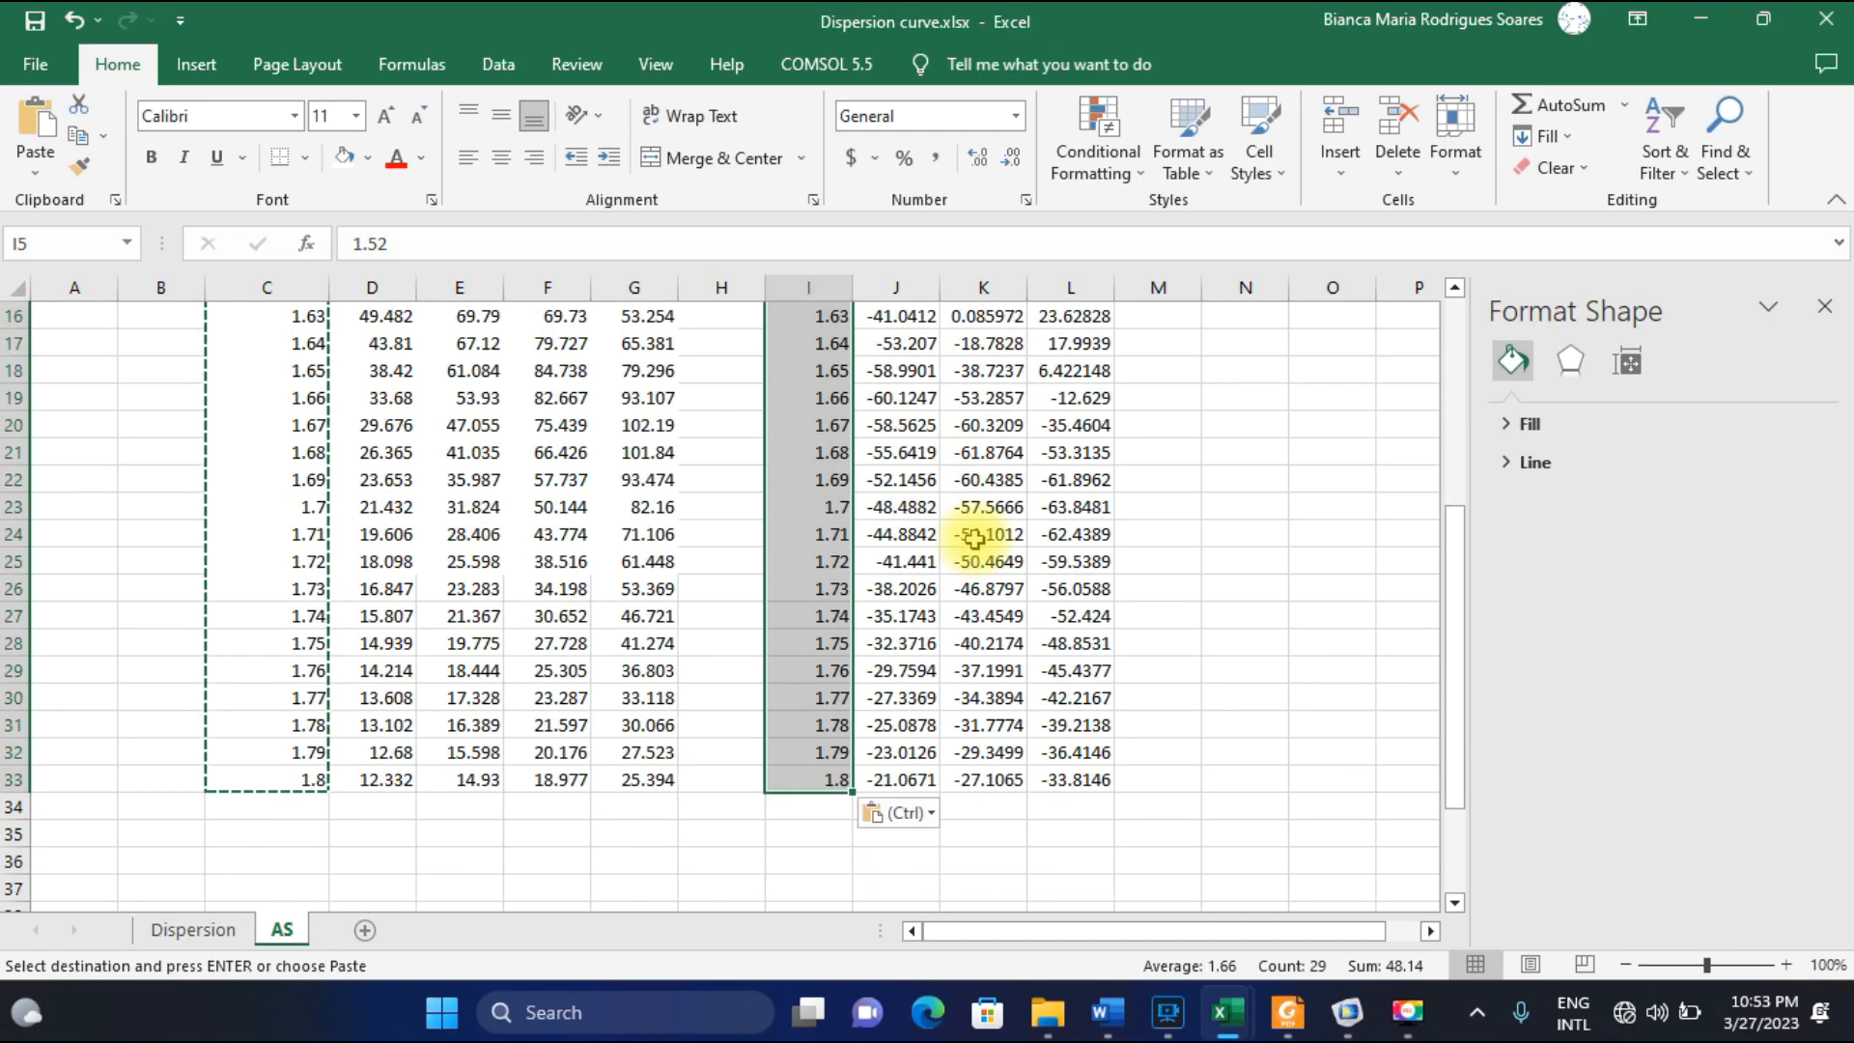
pyautogui.scroll(4, 921, 483)
# Insert a scatter chart with smooth lines from the wavelength and sensitivity data in I5:L33, and reposition it slightly higher on the sheet.
pyautogui.click(1163, 395)
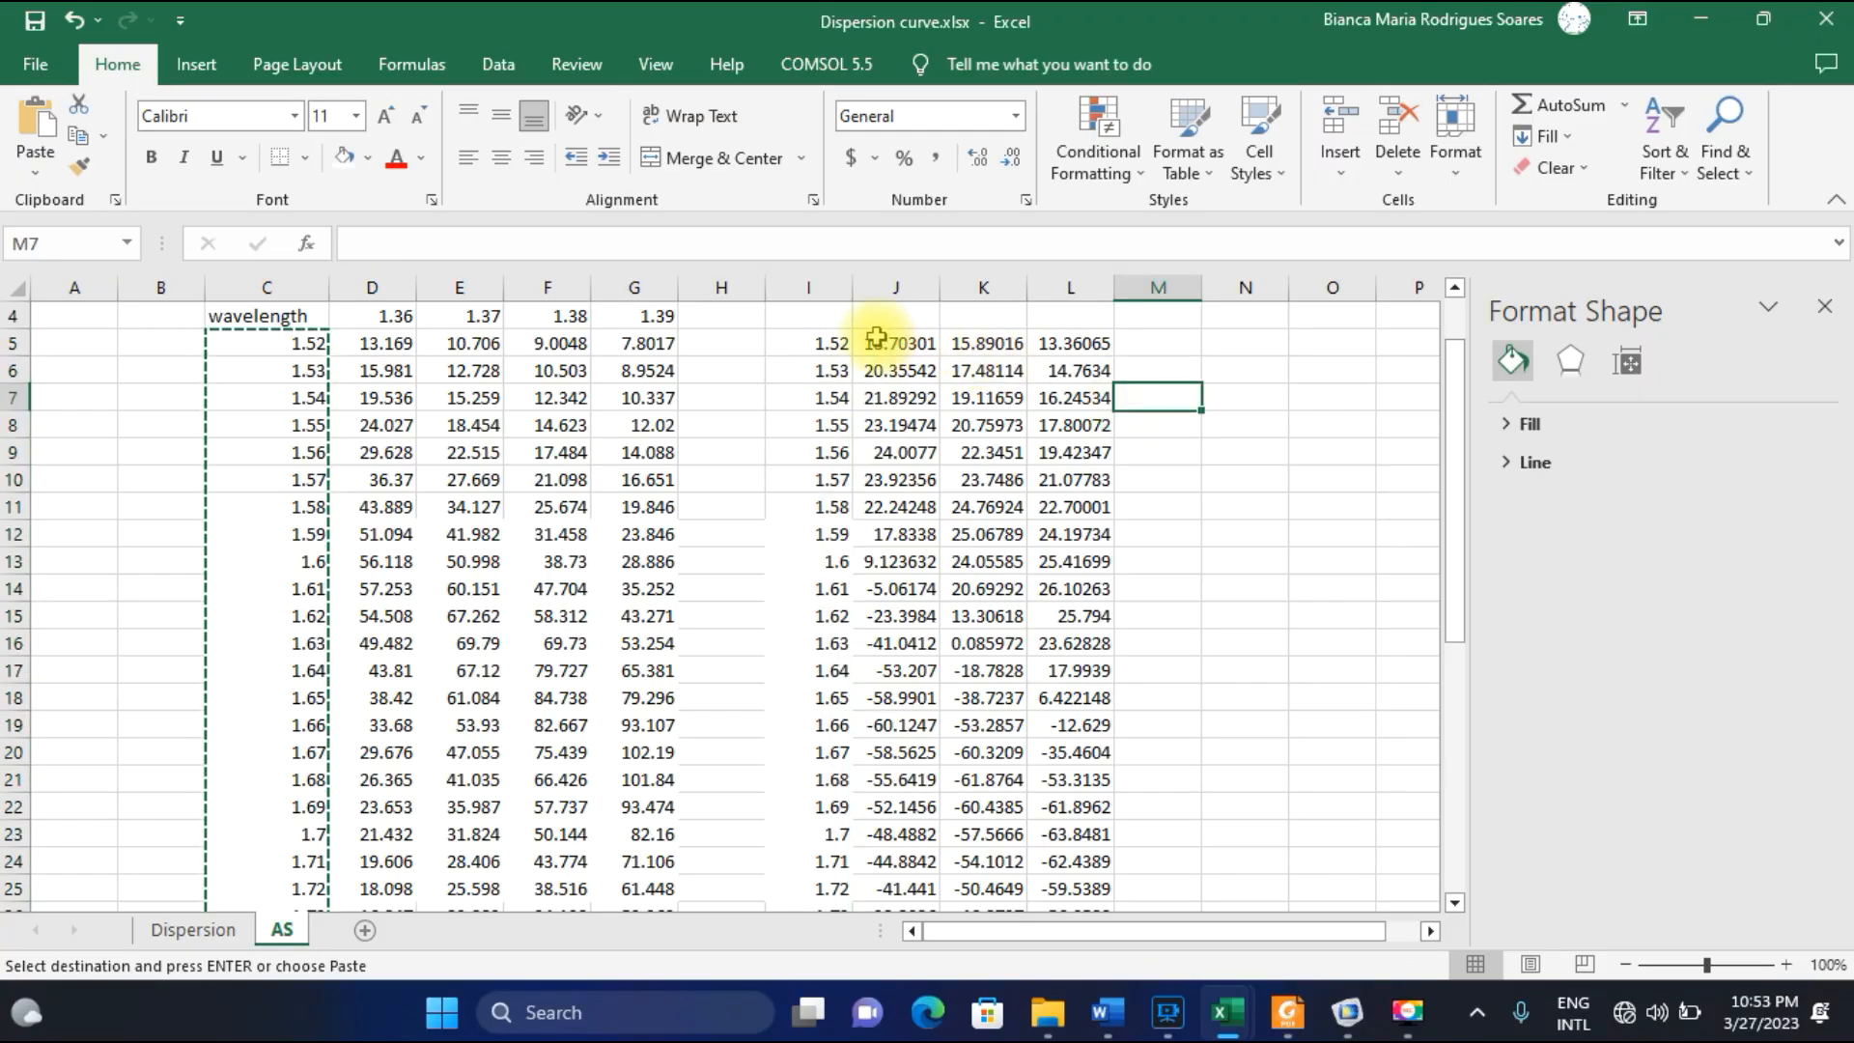
pyautogui.moveTo(825, 342); pyautogui.dragTo(1066, 861)
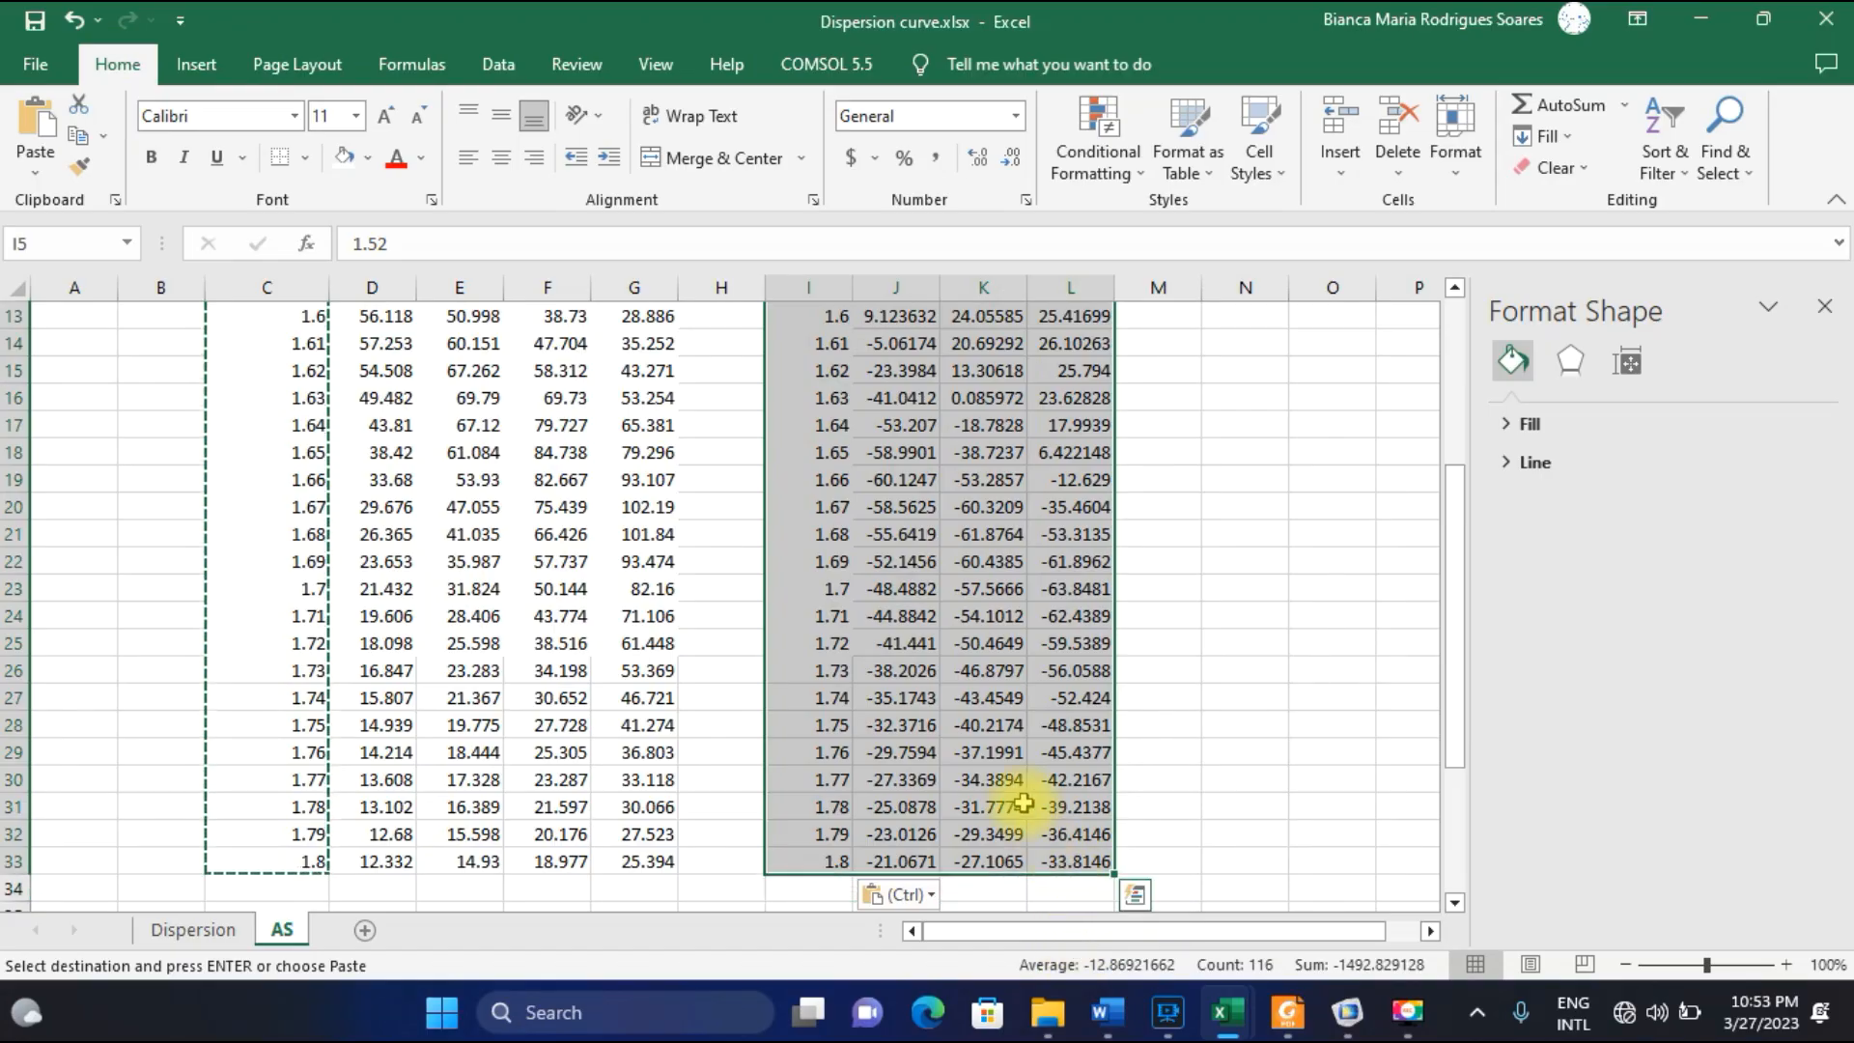
pyautogui.click(196, 64)
pyautogui.click(782, 166)
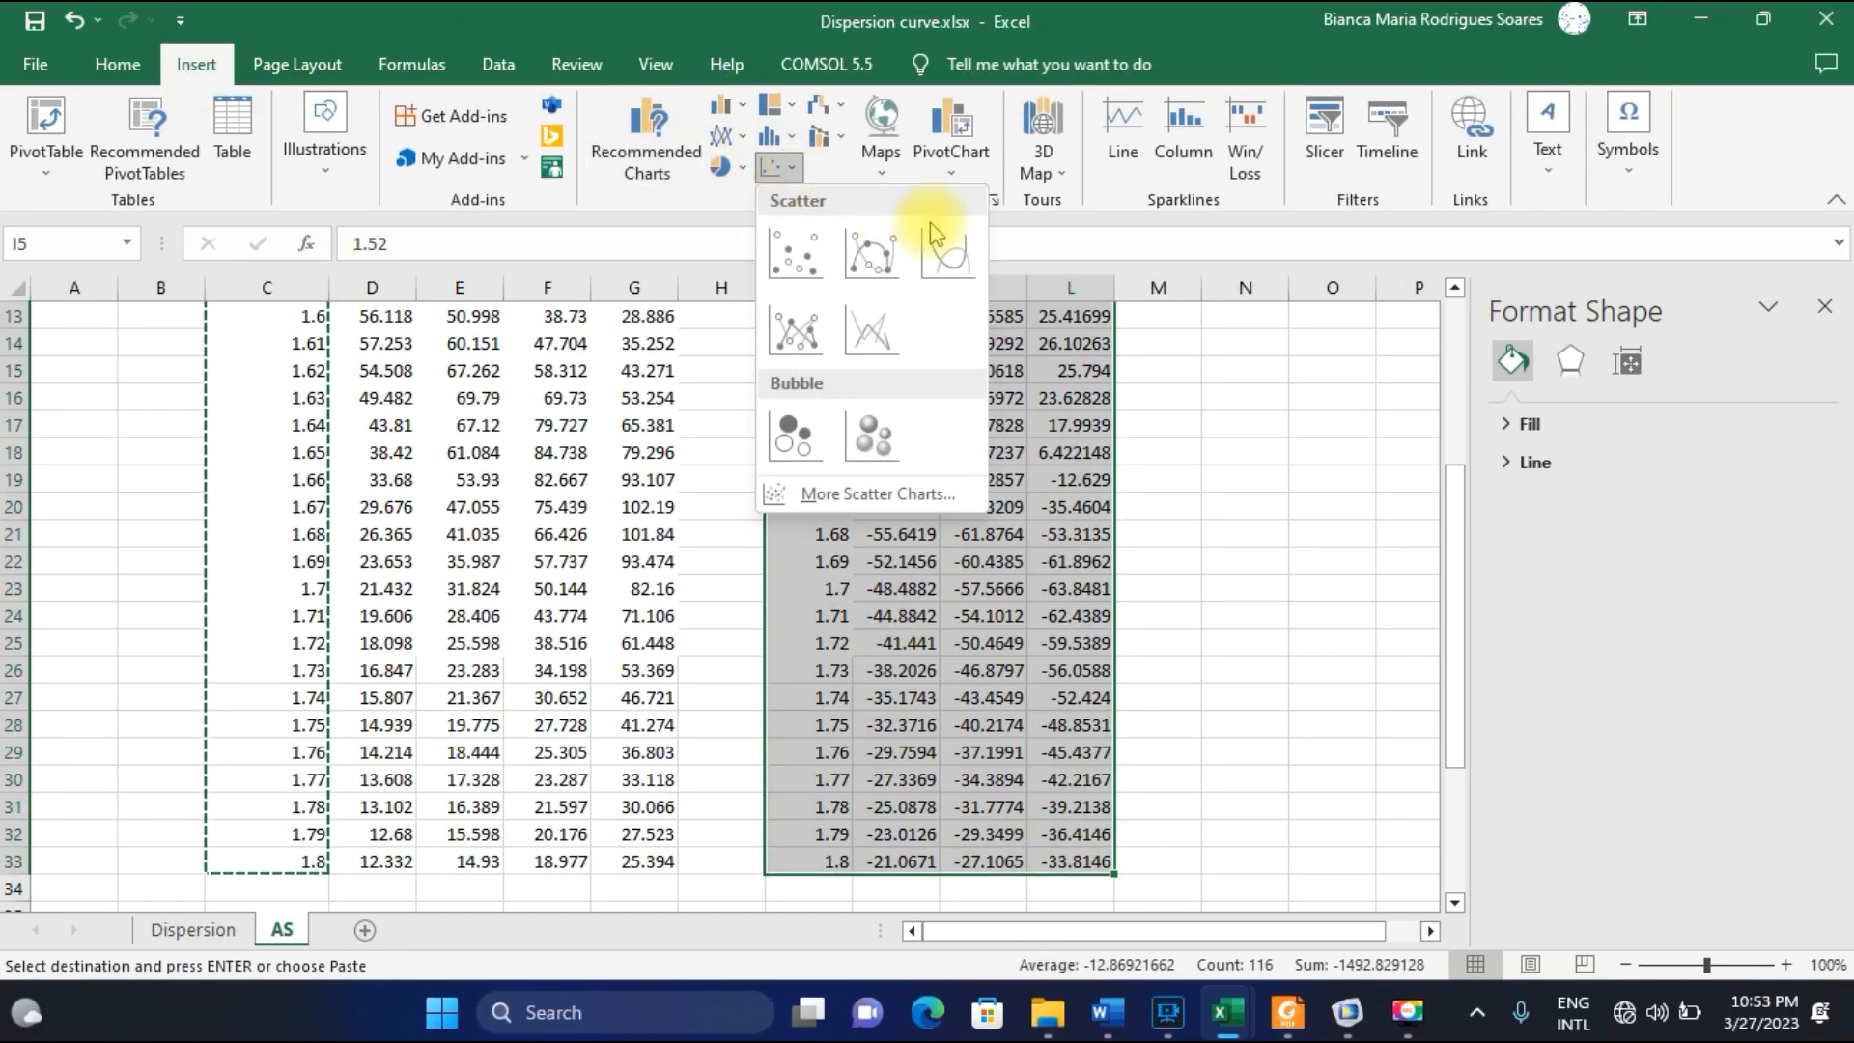
pyautogui.click(953, 258)
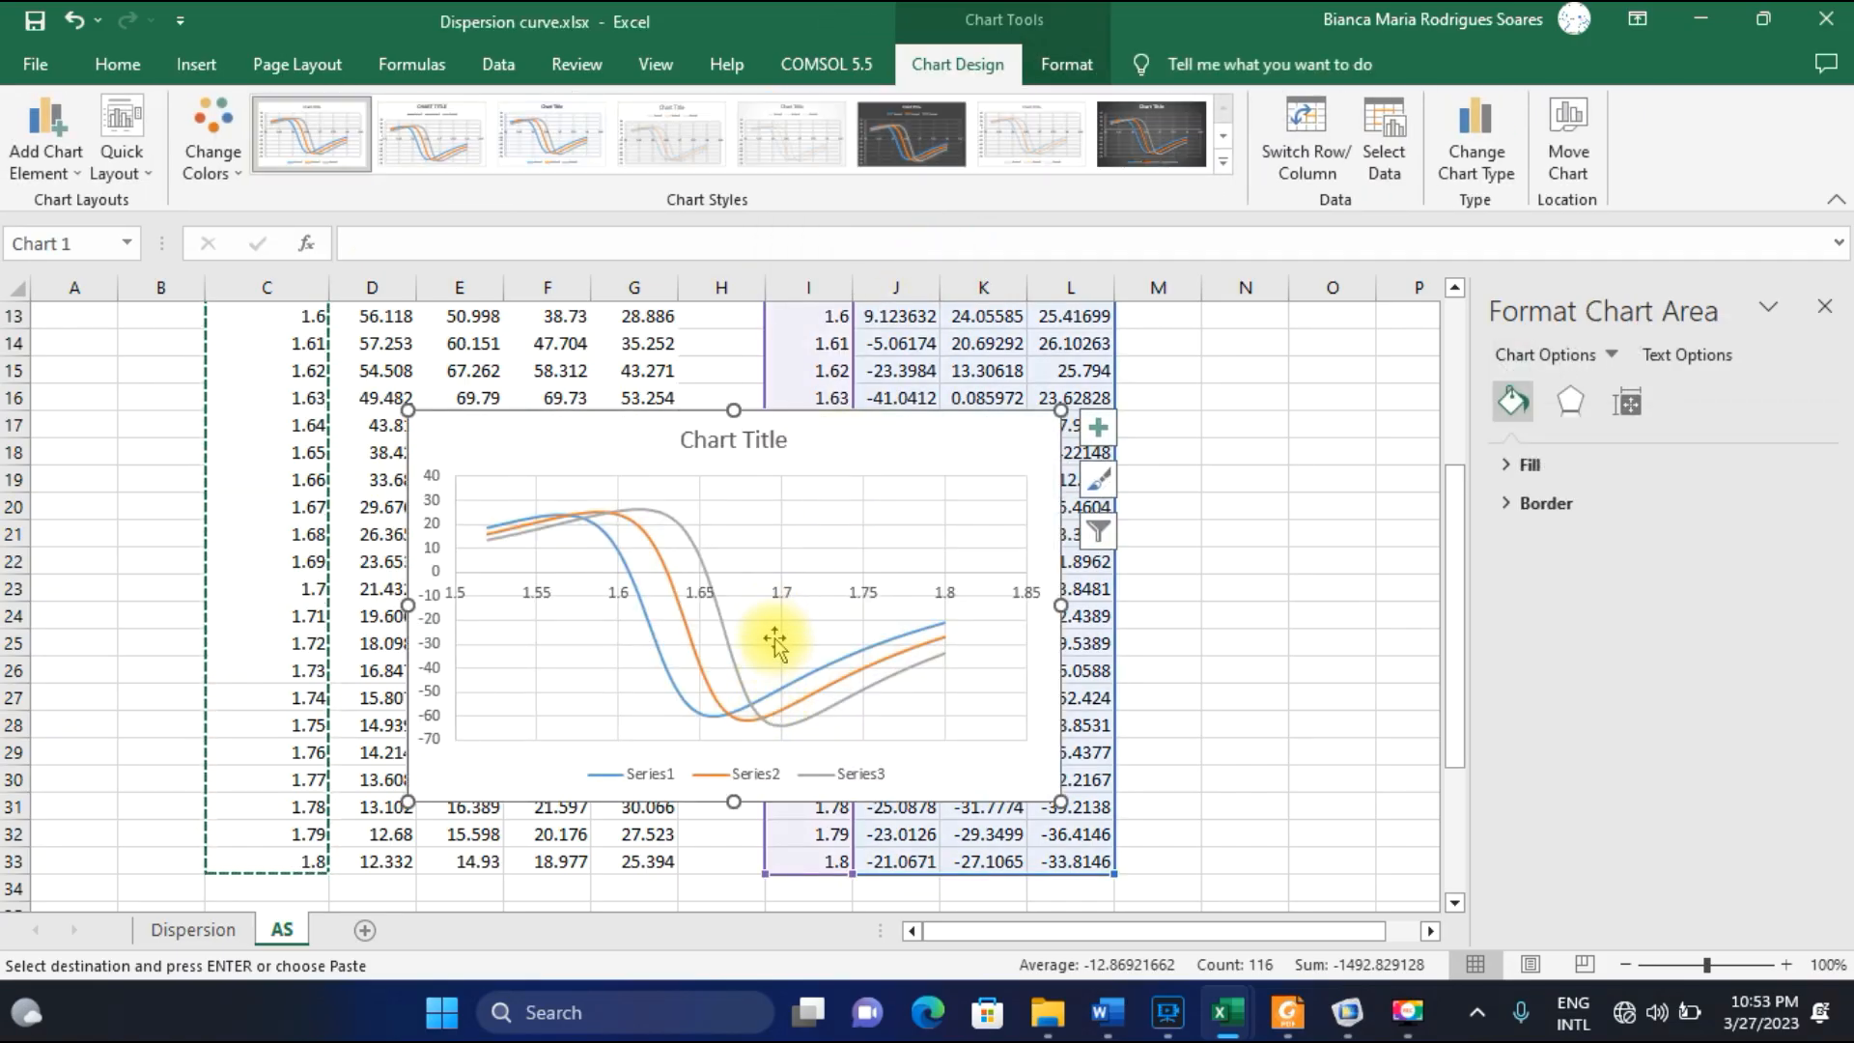
pyautogui.moveTo(840, 437); pyautogui.dragTo(898, 368)
pyautogui.moveTo(1115, 742); pyautogui.dragTo(1200, 704)
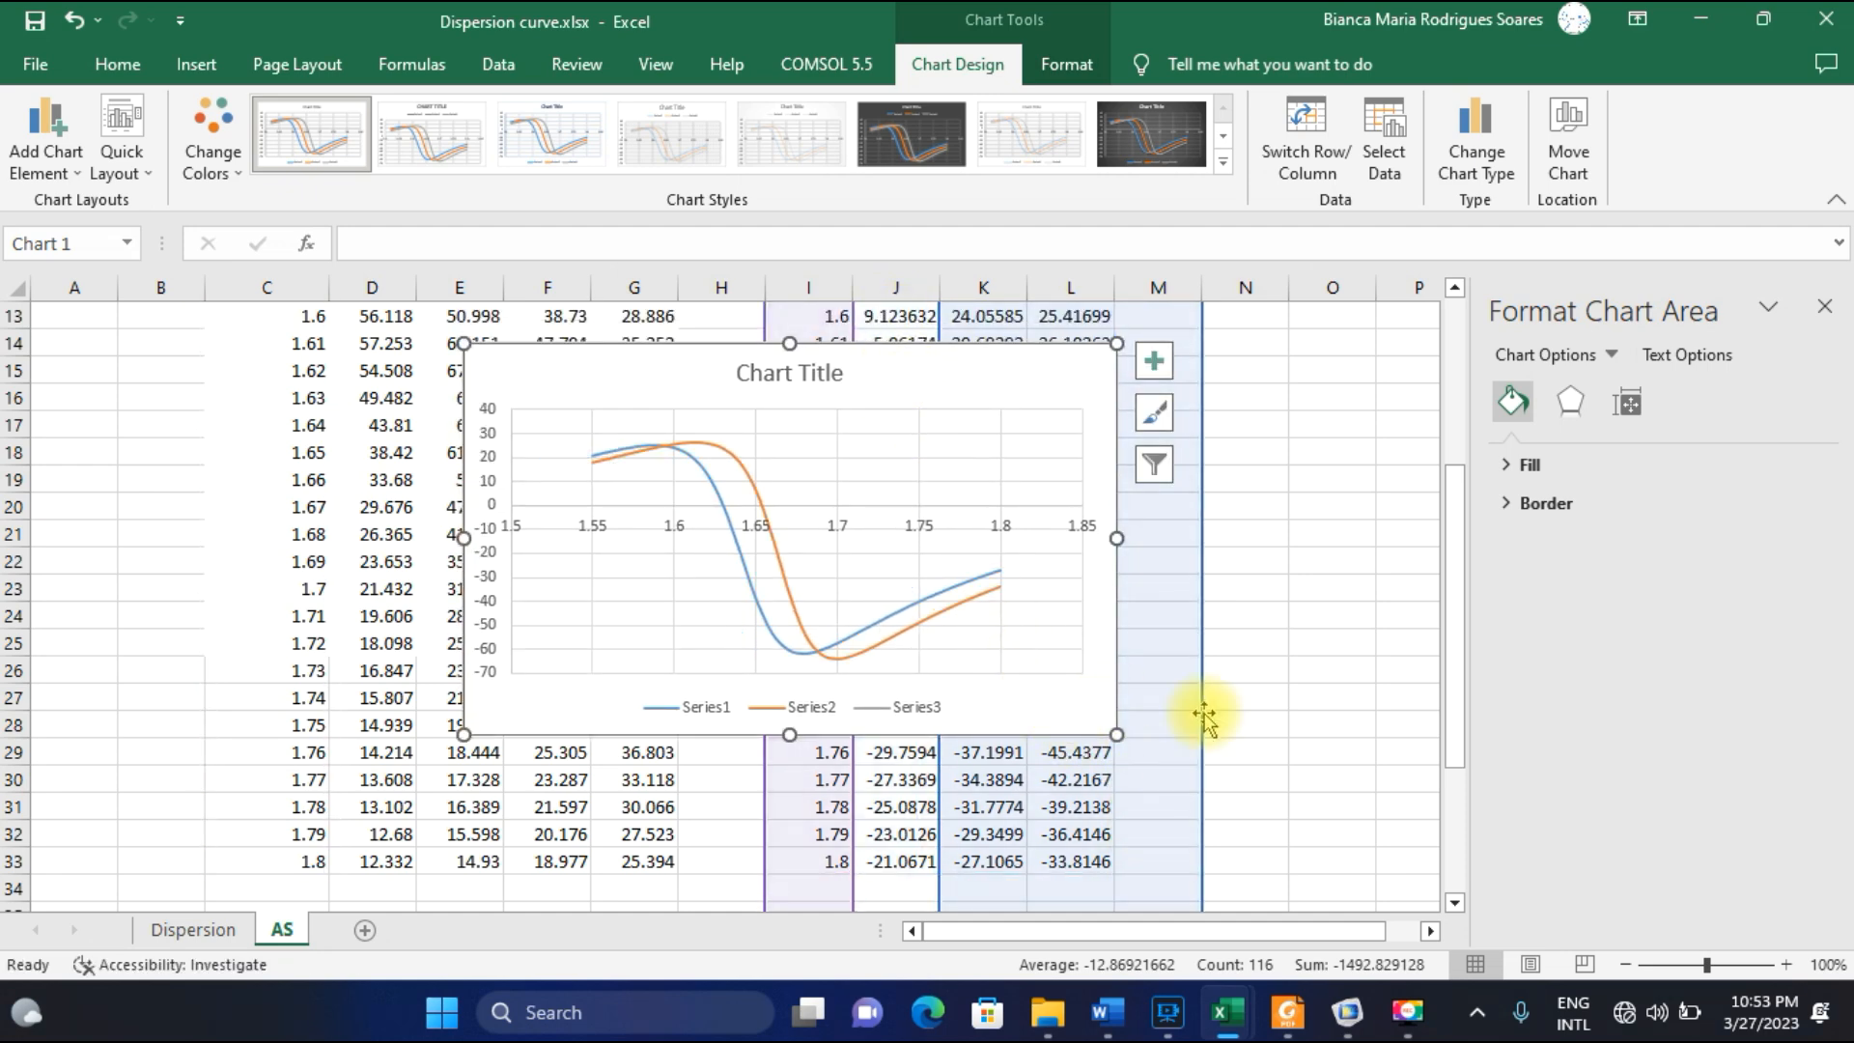
pyautogui.click(1254, 681)
pyautogui.hotkey('ctrl', 'z')
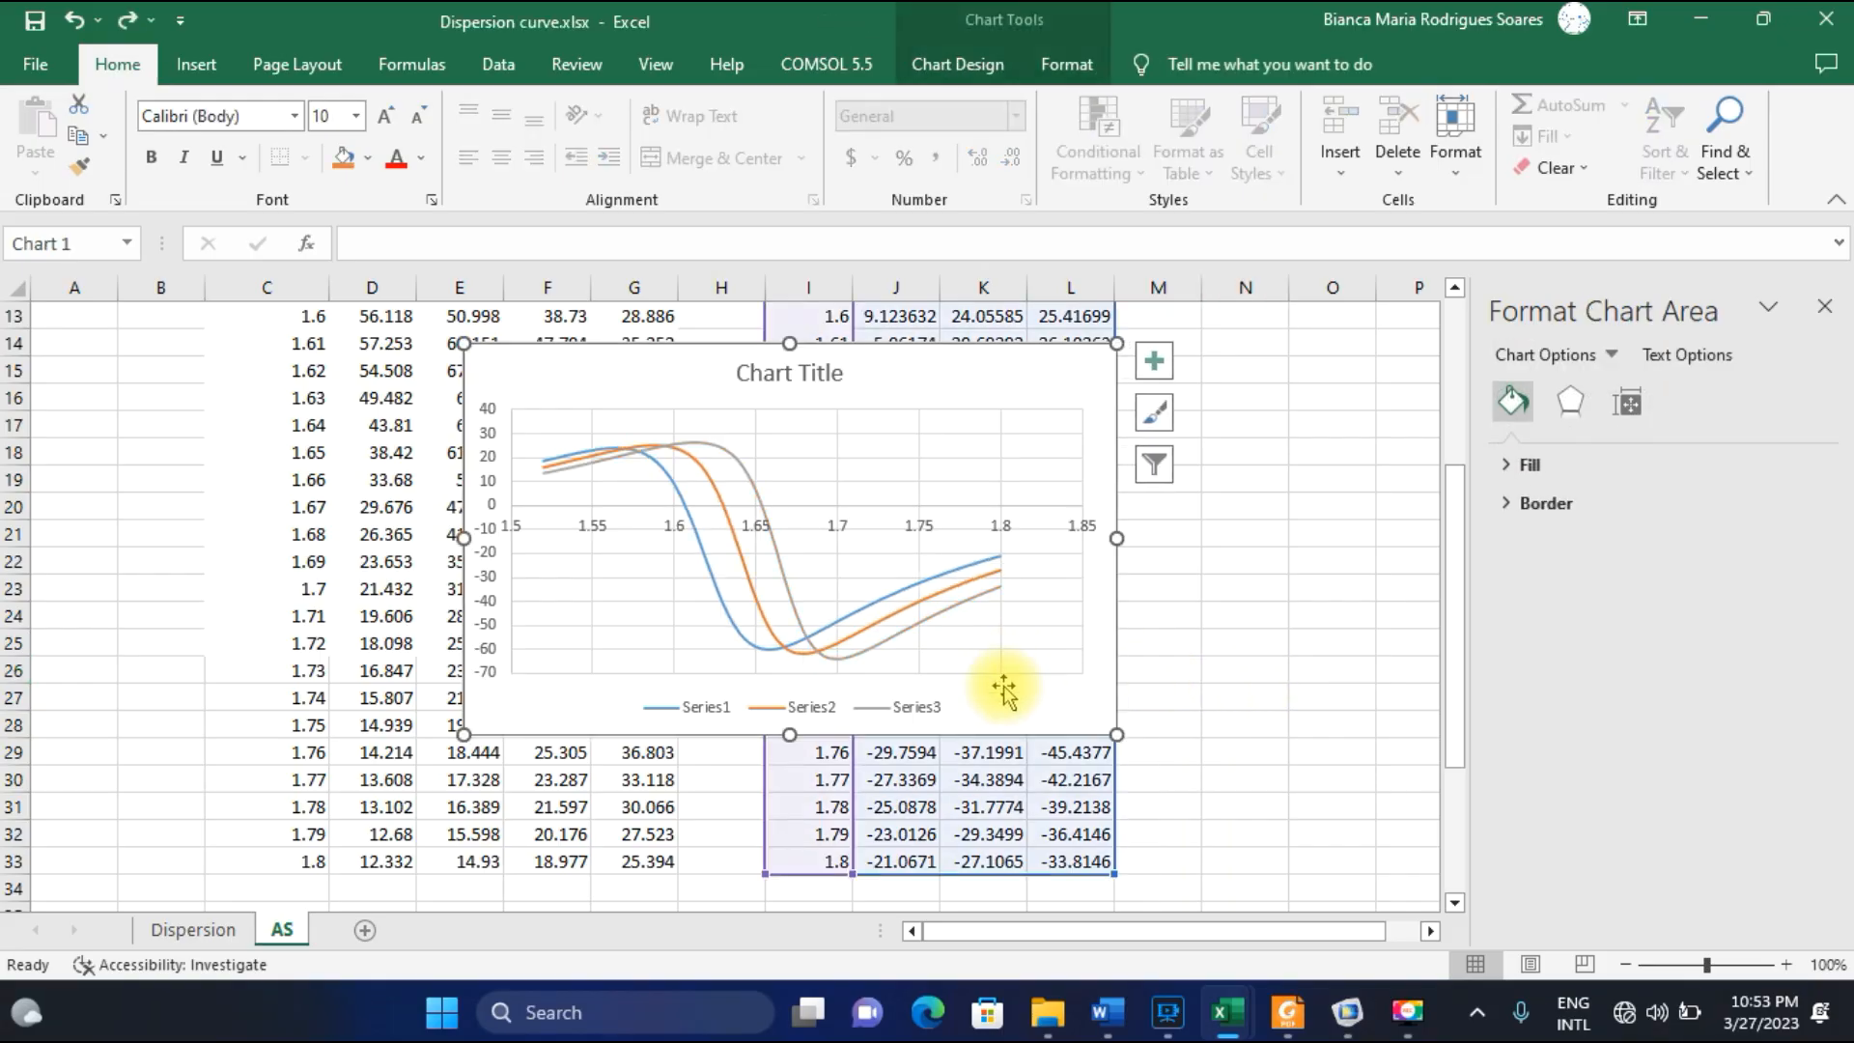
pyautogui.hotkey('ctrl', 'y')
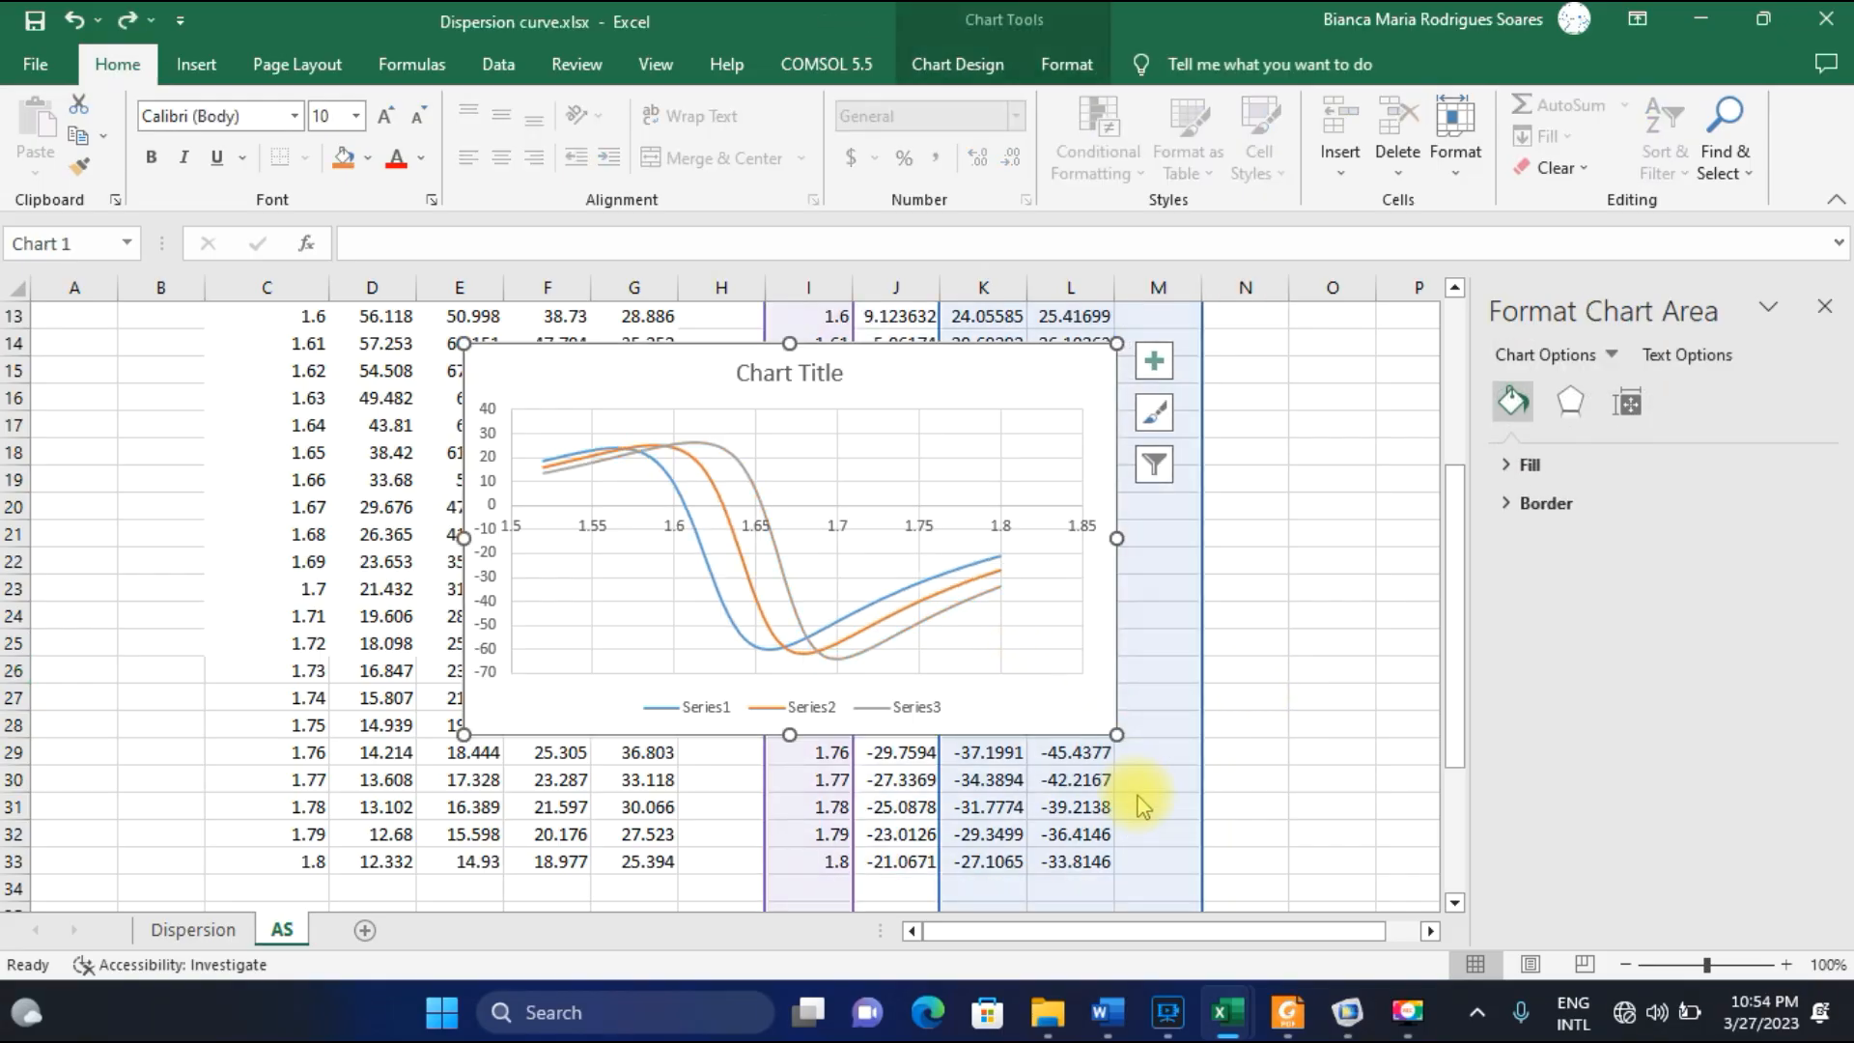
pyautogui.hotkey('ctrl', 'z')
pyautogui.click(1067, 674)
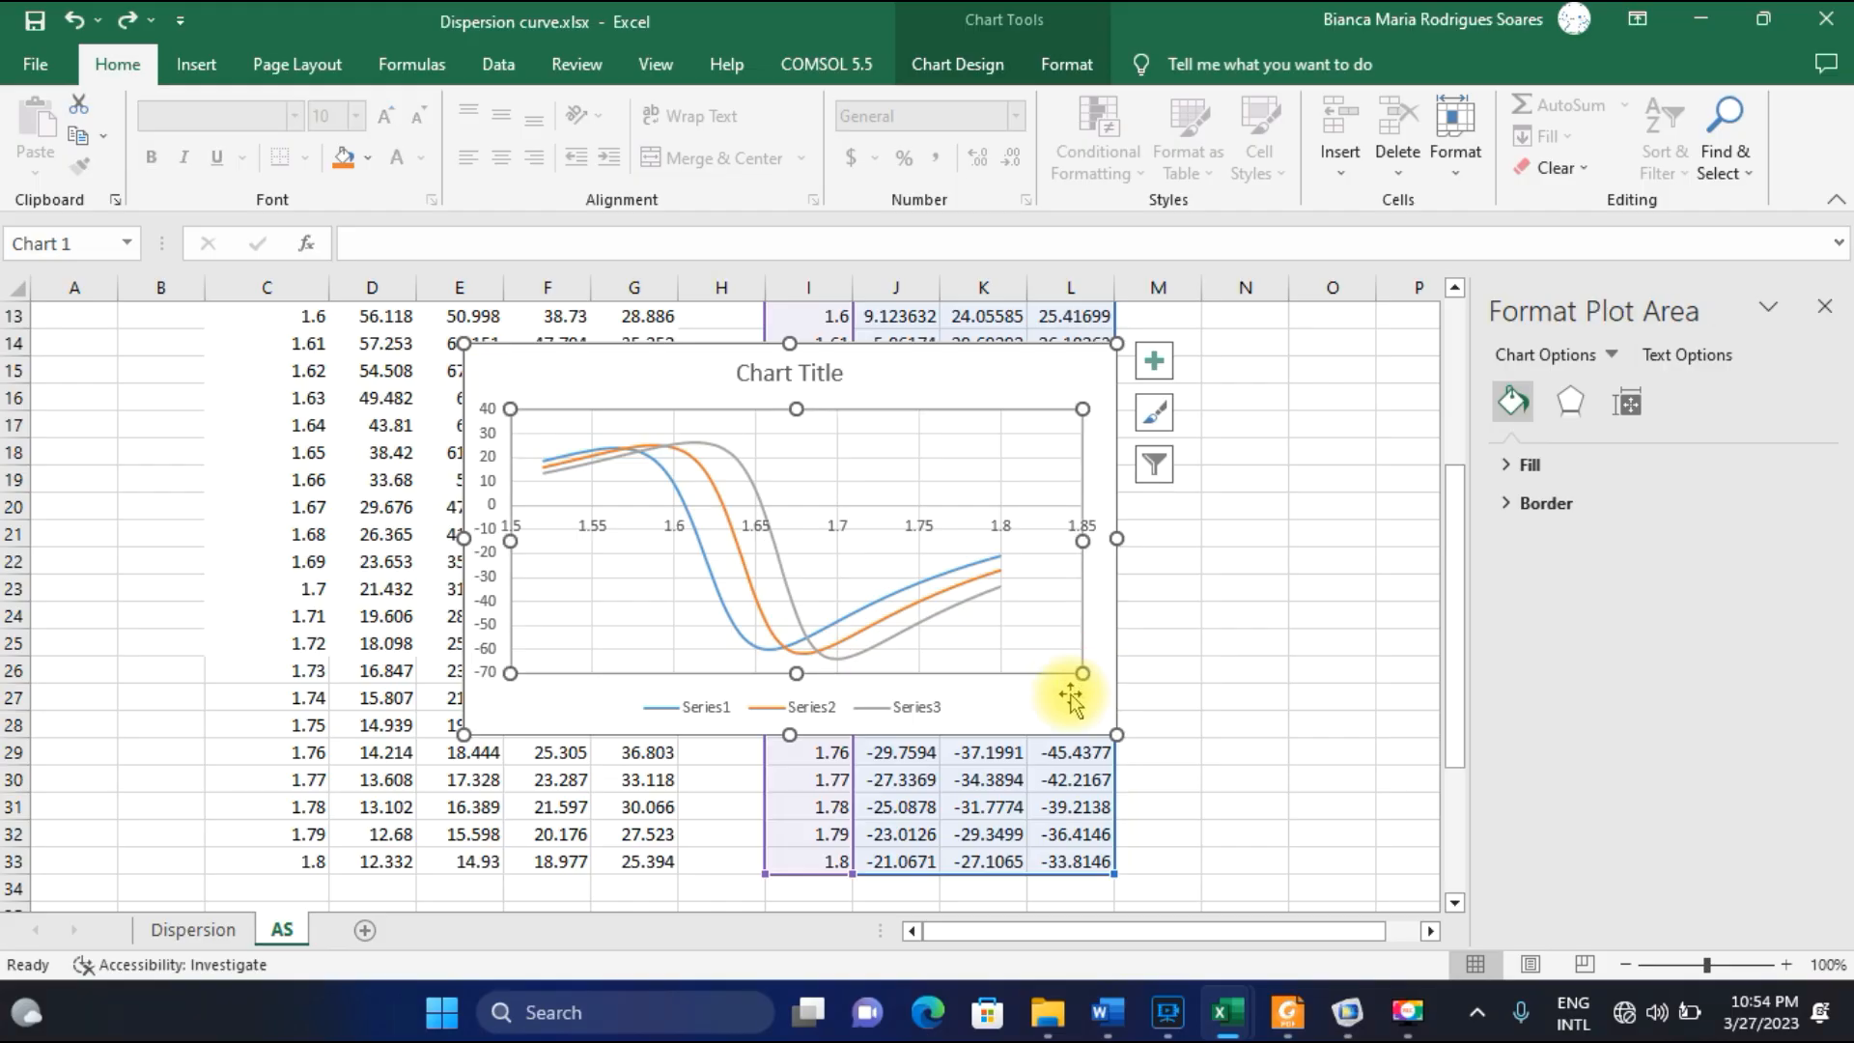
pyautogui.click(1050, 703)
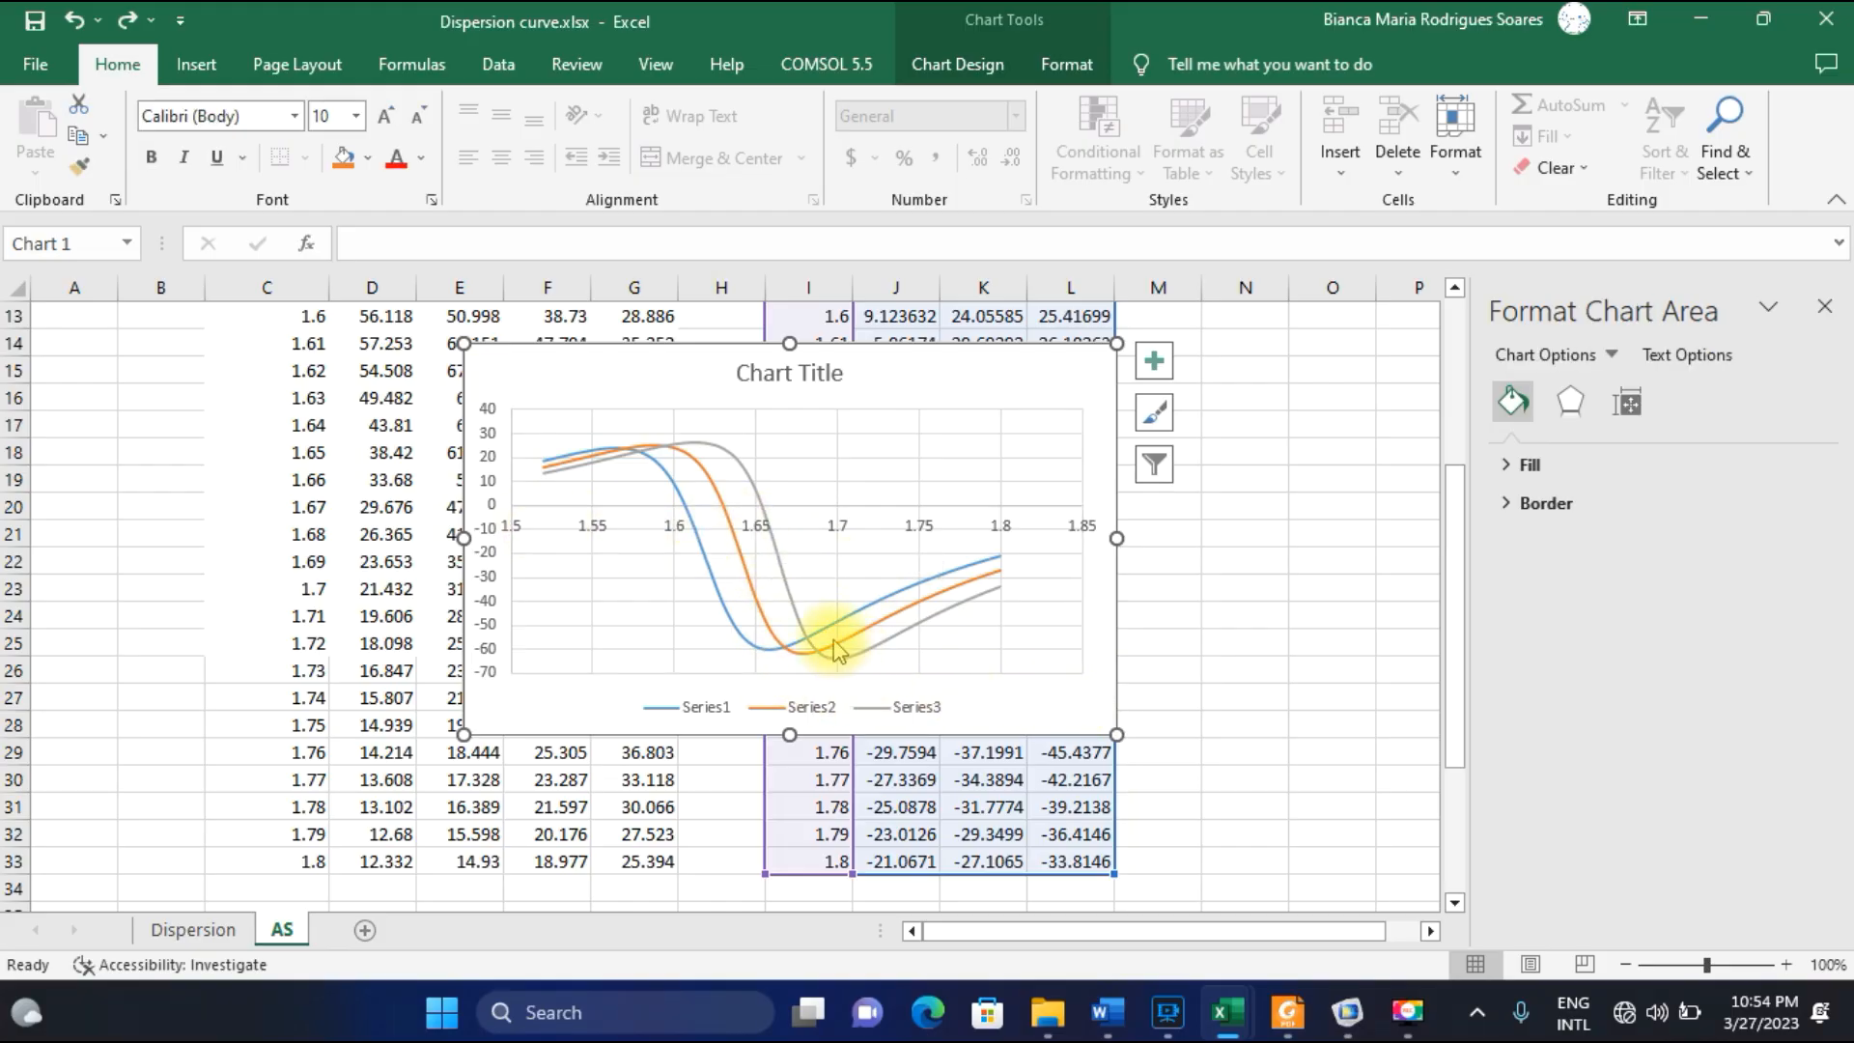
# Set the chart's horizontal axis bounds to a minimum of 1.6 and a maximum of 1.8.
pyautogui.click(673, 529)
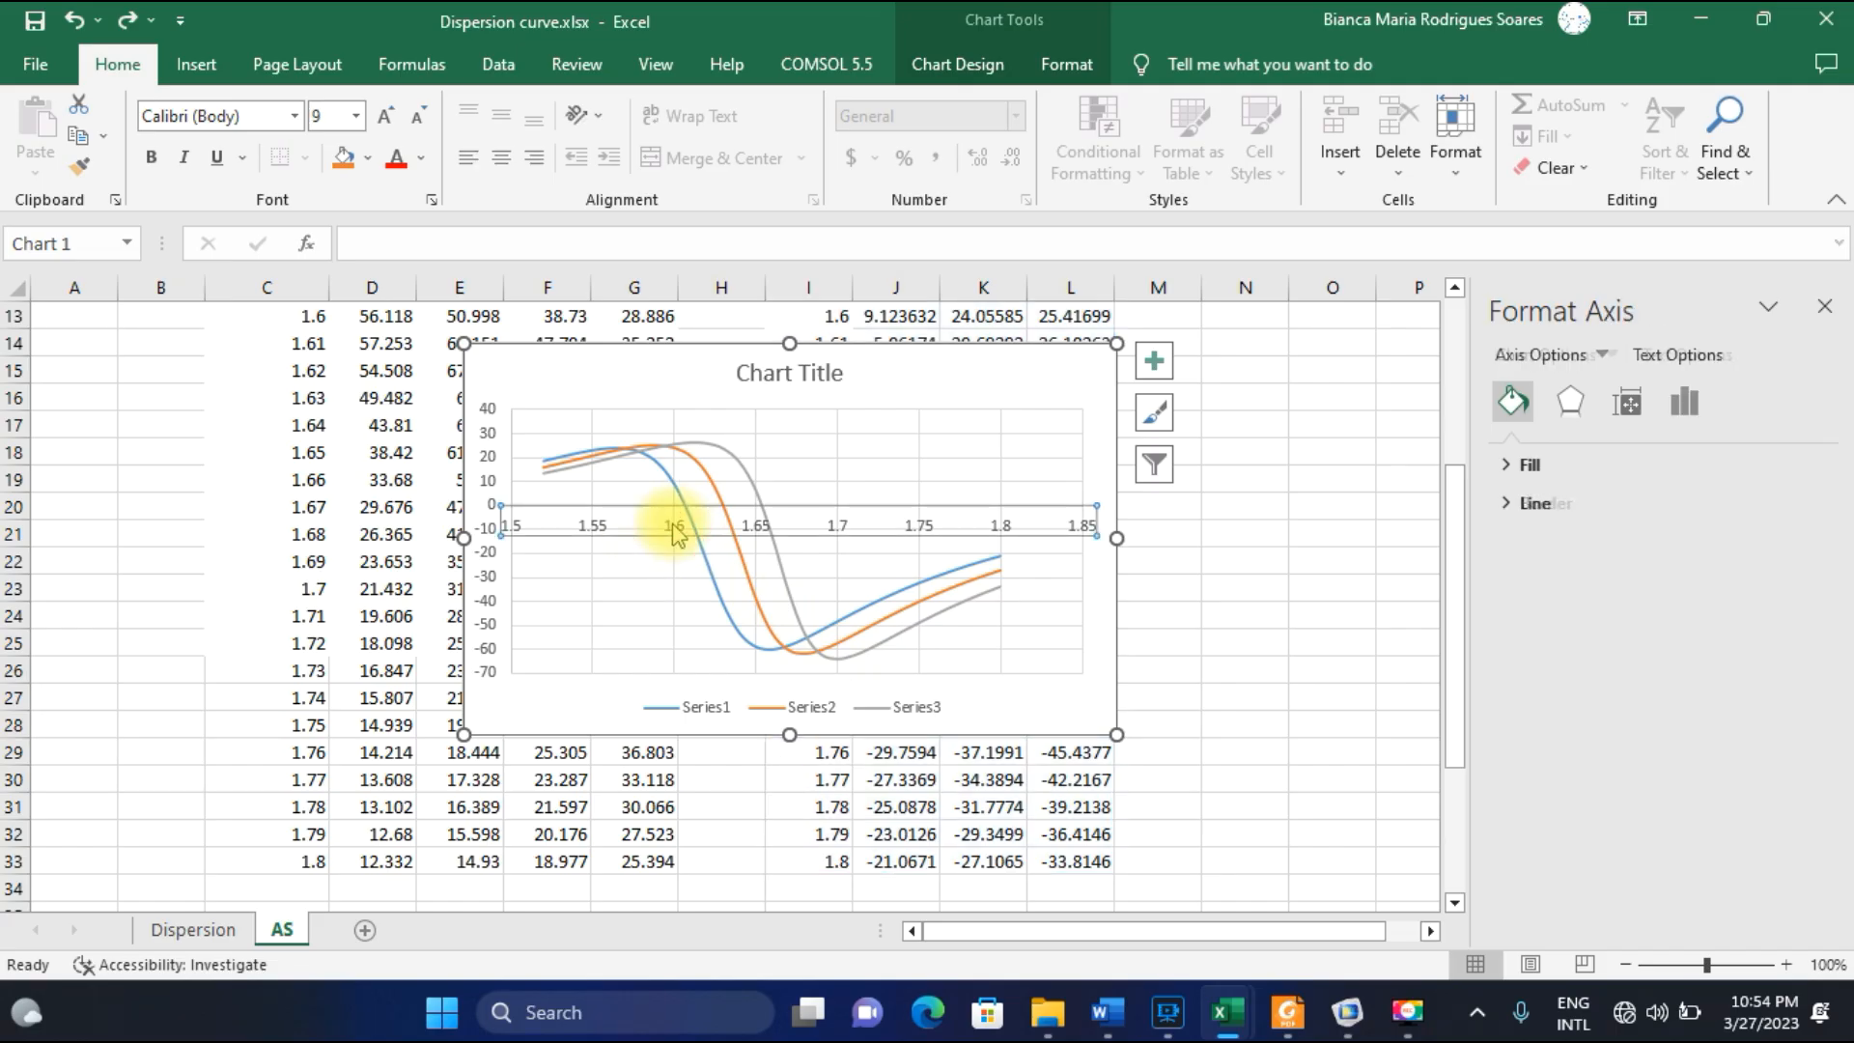
pyautogui.click(1815, 307)
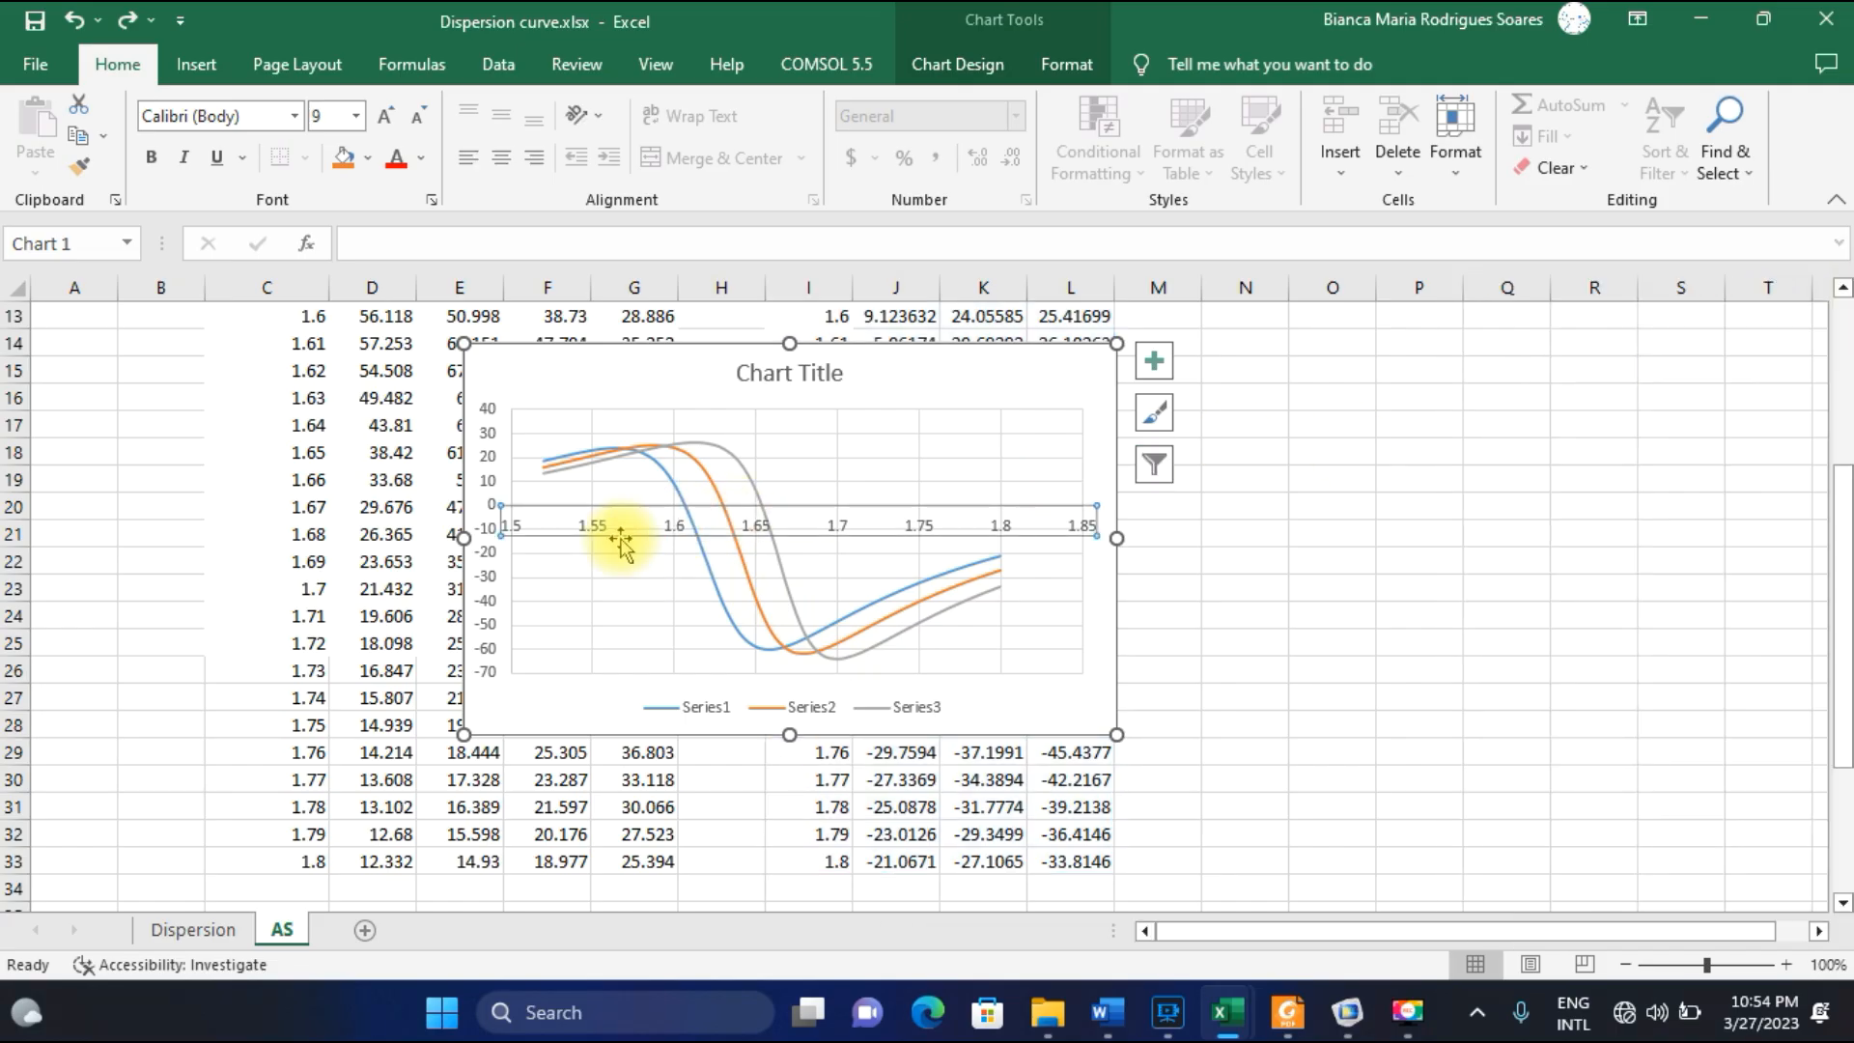
pyautogui.doubleClick(671, 529)
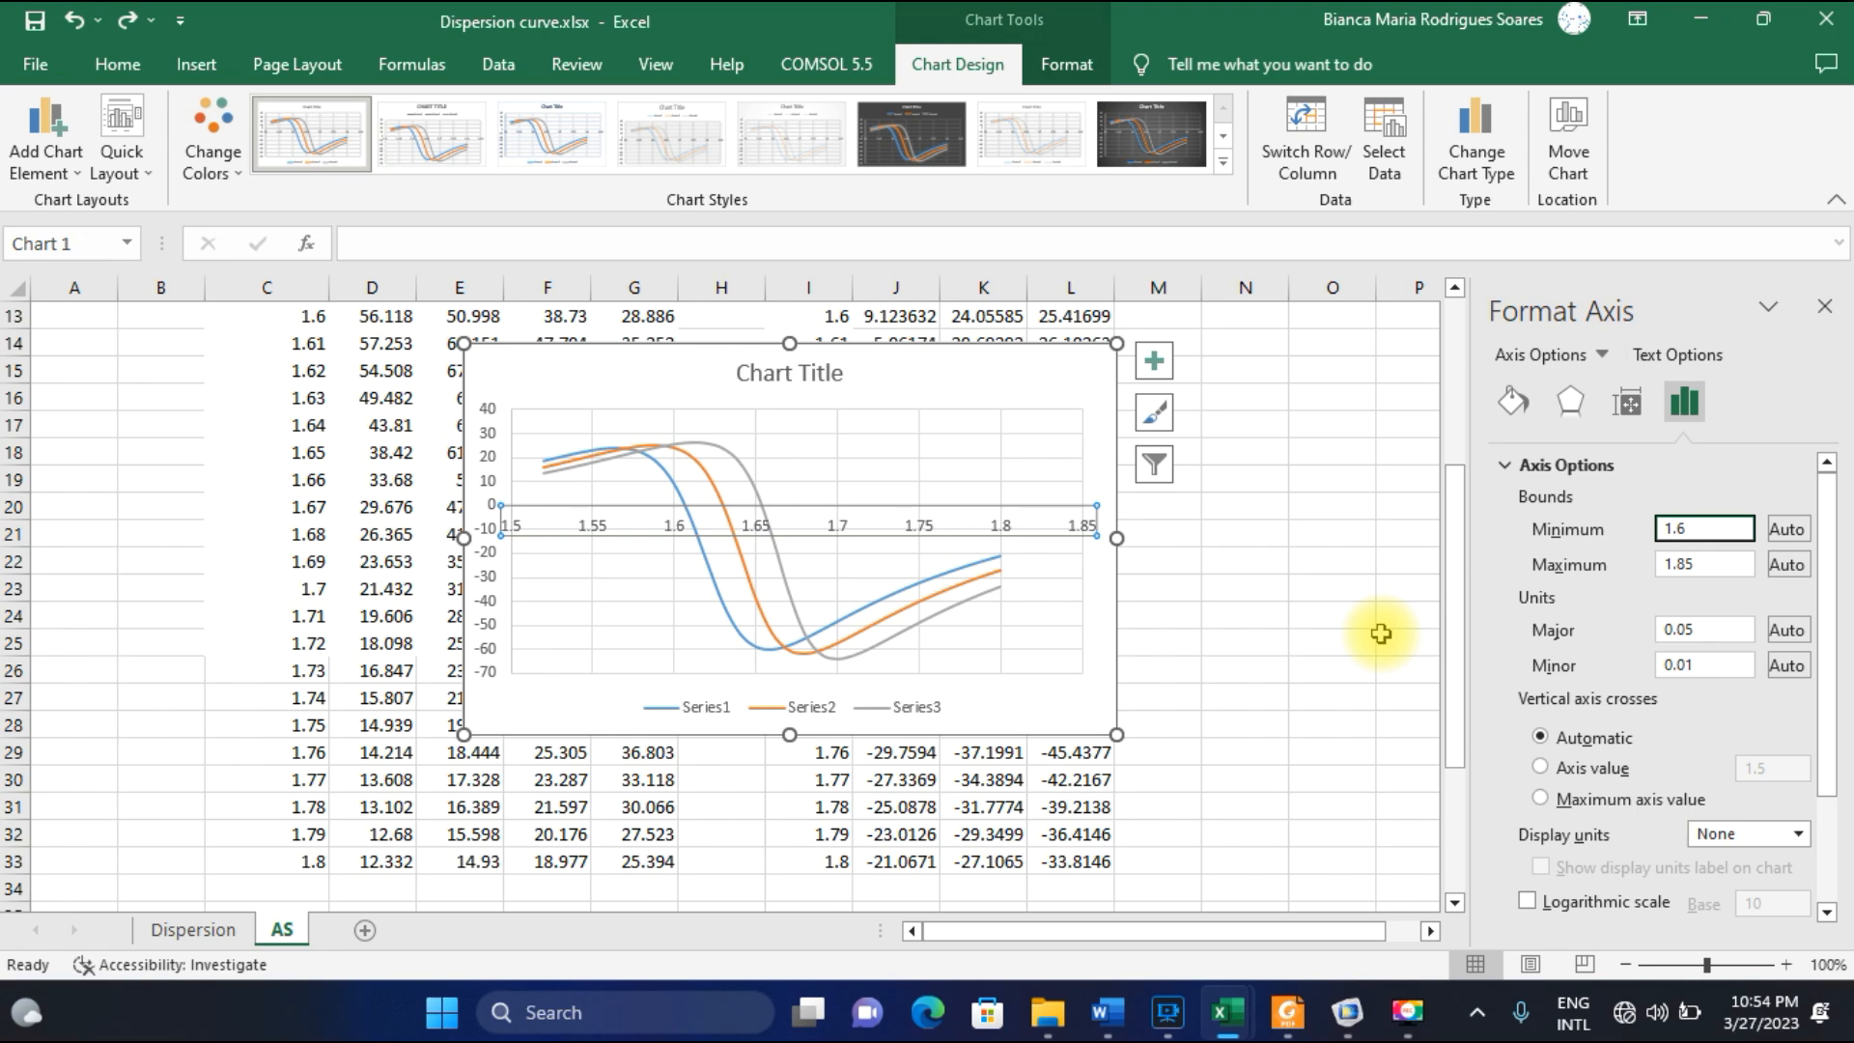
pyautogui.click(1705, 564)
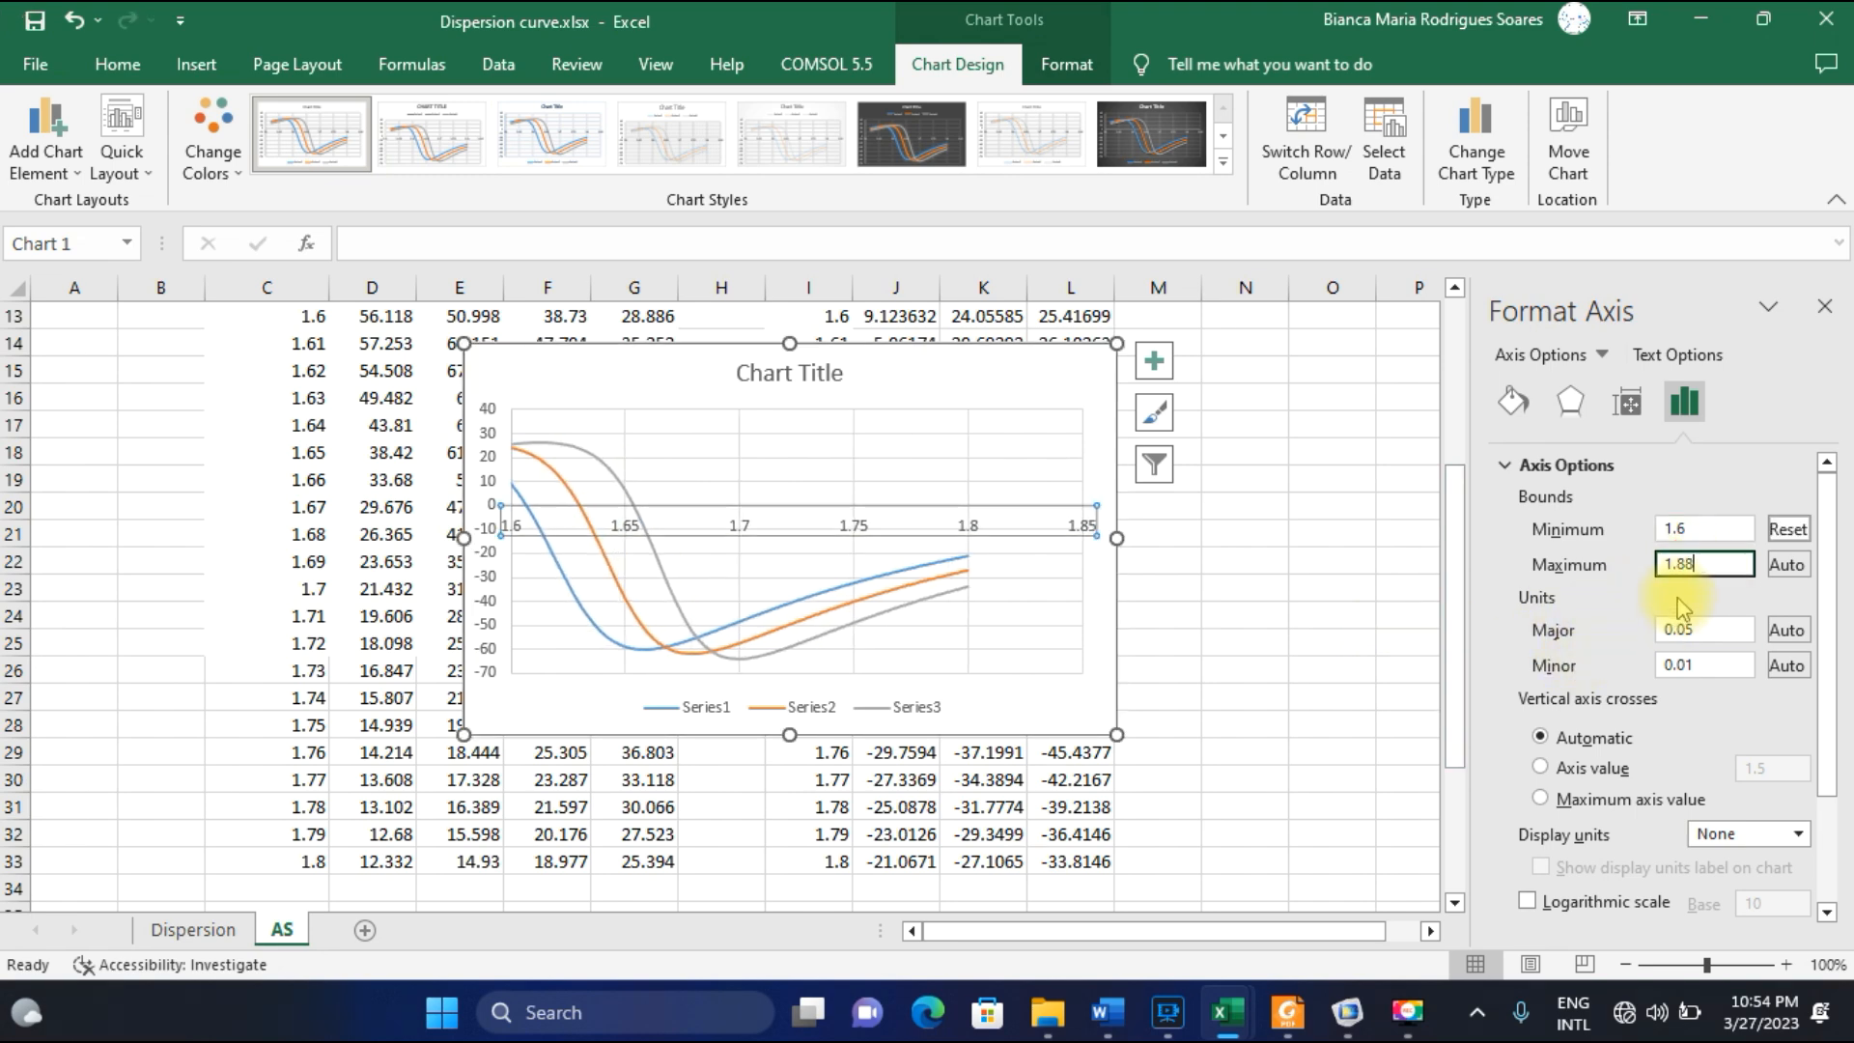
pyautogui.press('Return')
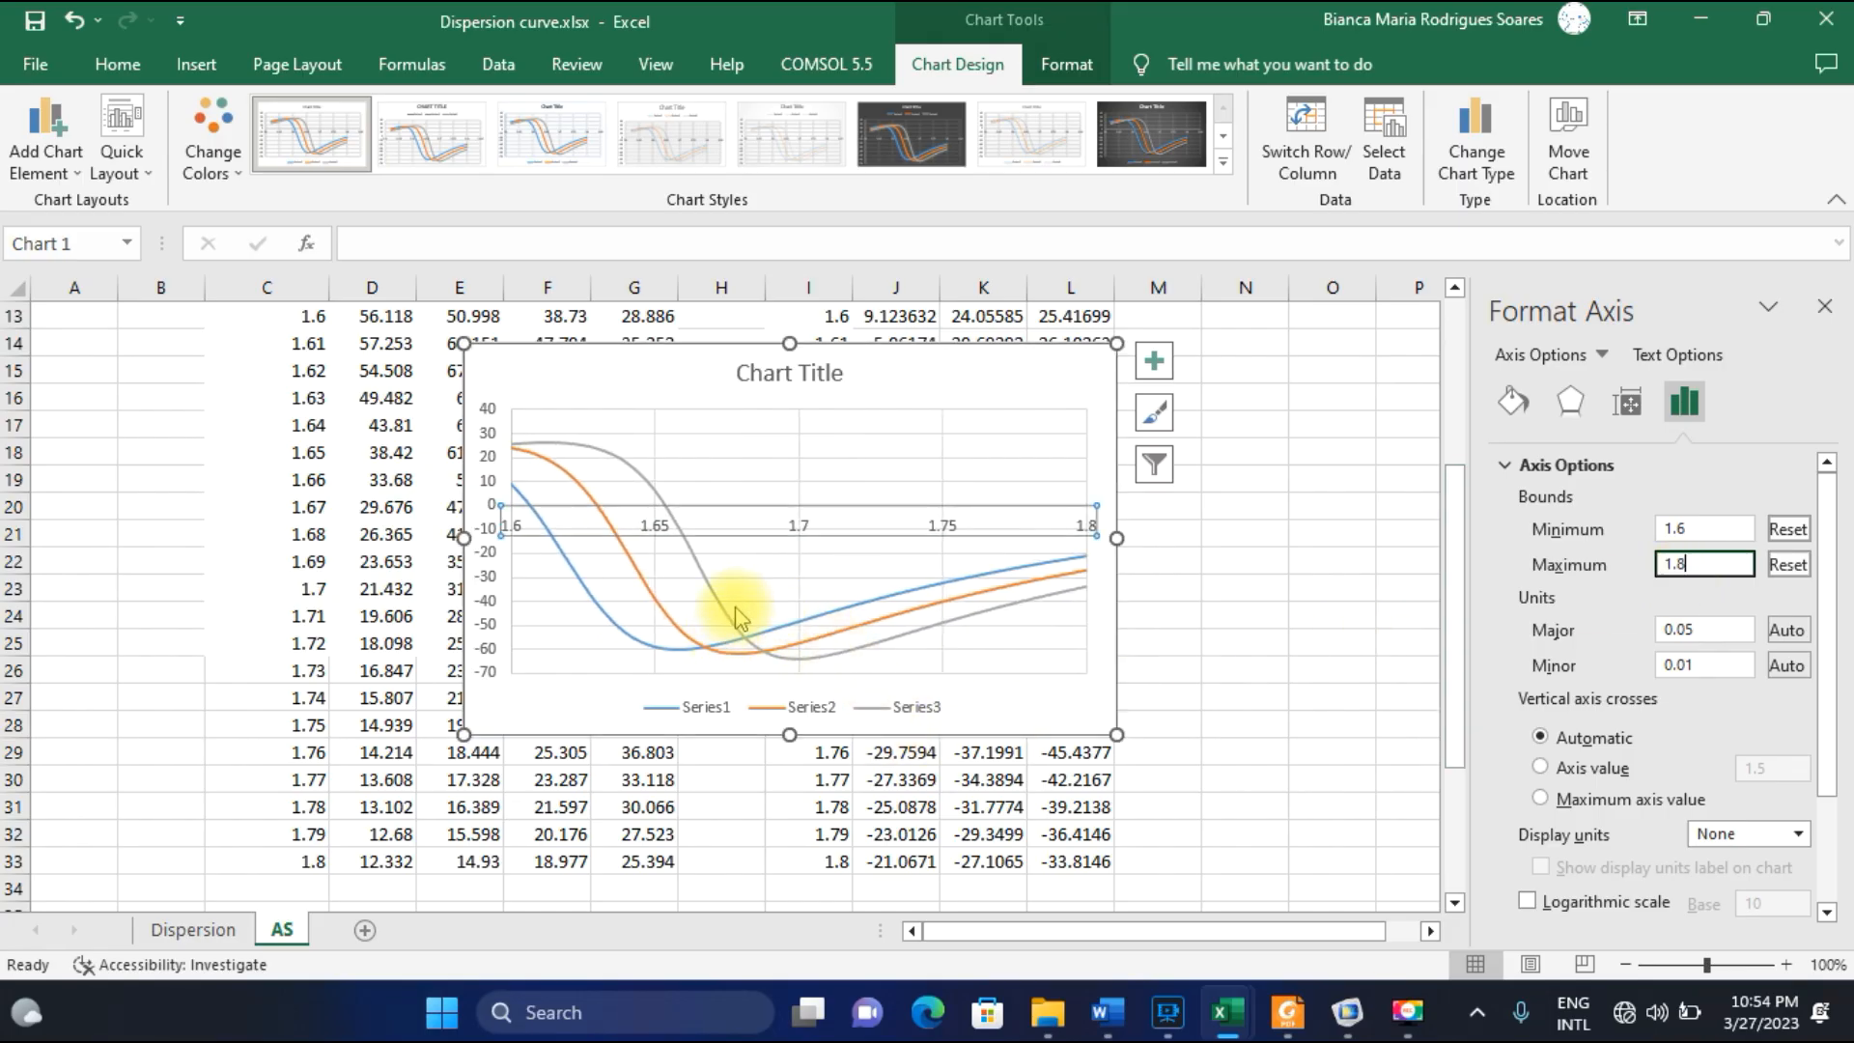
# Switch to the paper in Foxit Reader to compare the chart with the Fig. 6 amplitude sensitivity curves.
pyautogui.click(1286, 1012)
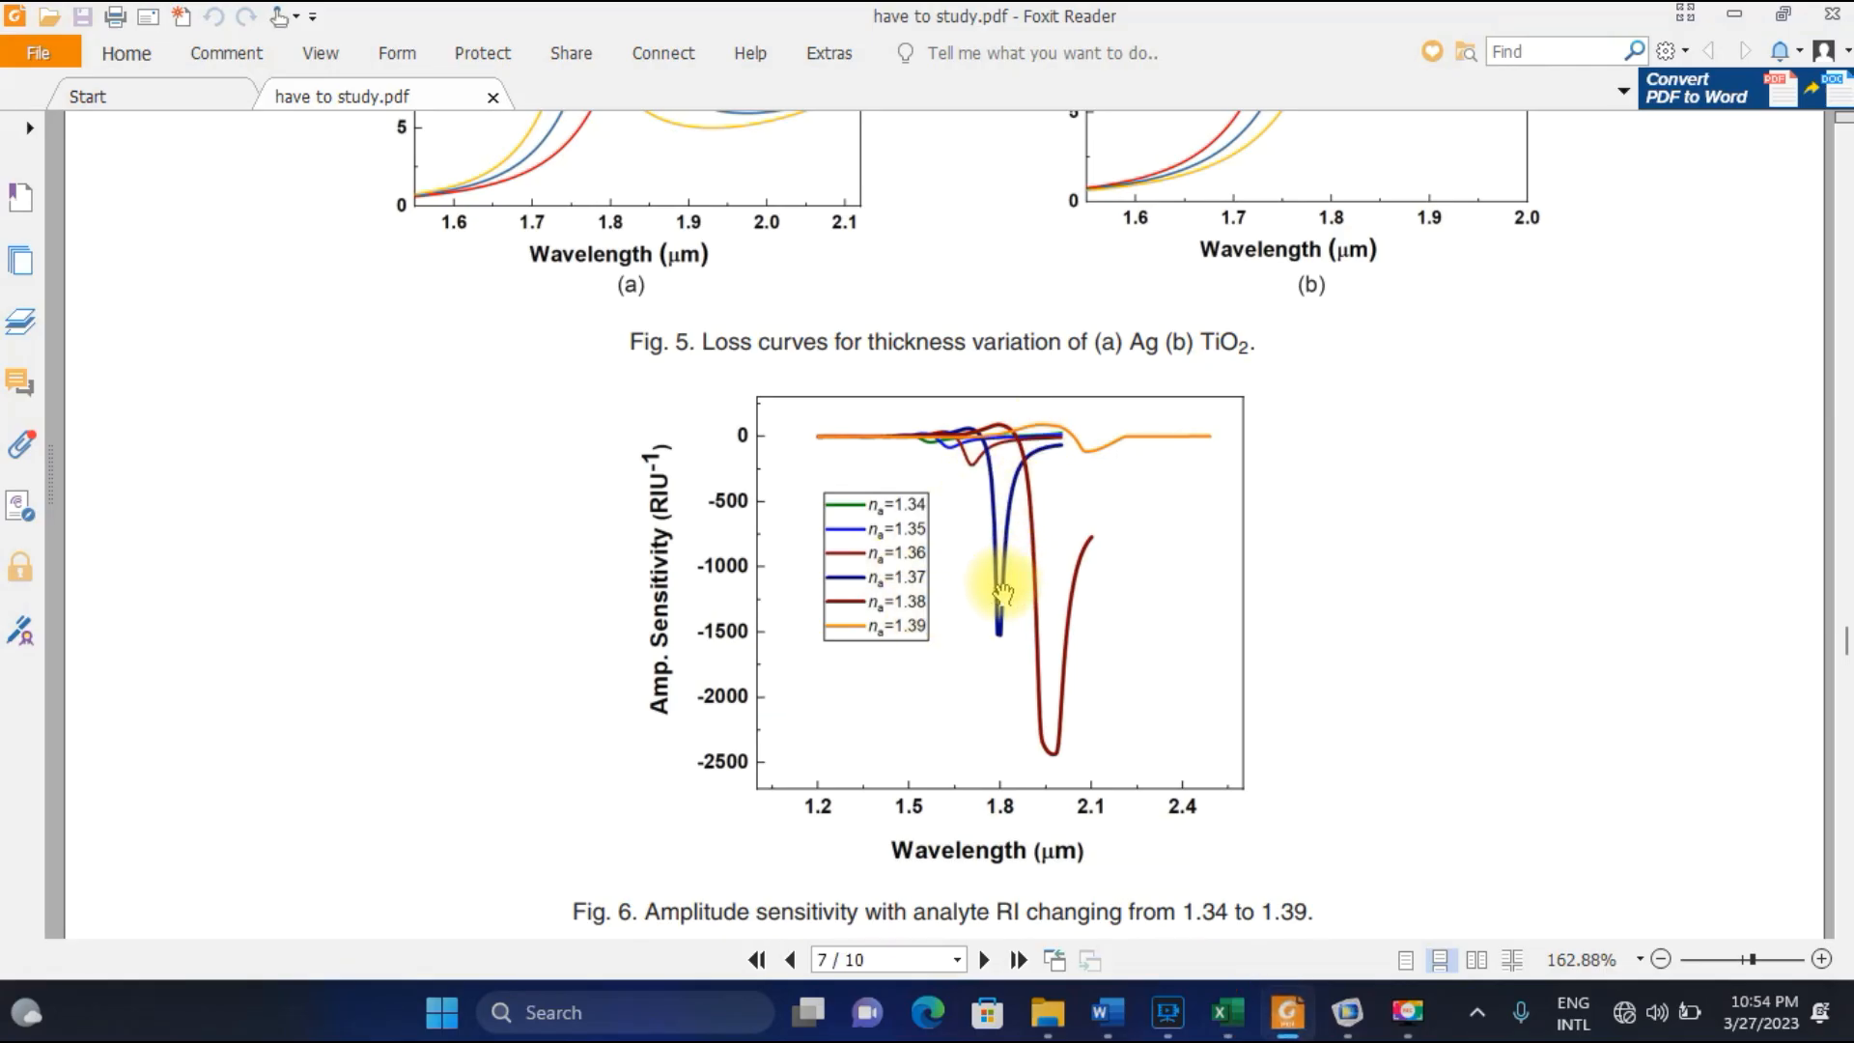
# Examine the paper's results following Fig. 6, from resolution equation (5) through Fig. 7 to the Table 1 performance comparison.
pyautogui.scroll(-3, 972, 642)
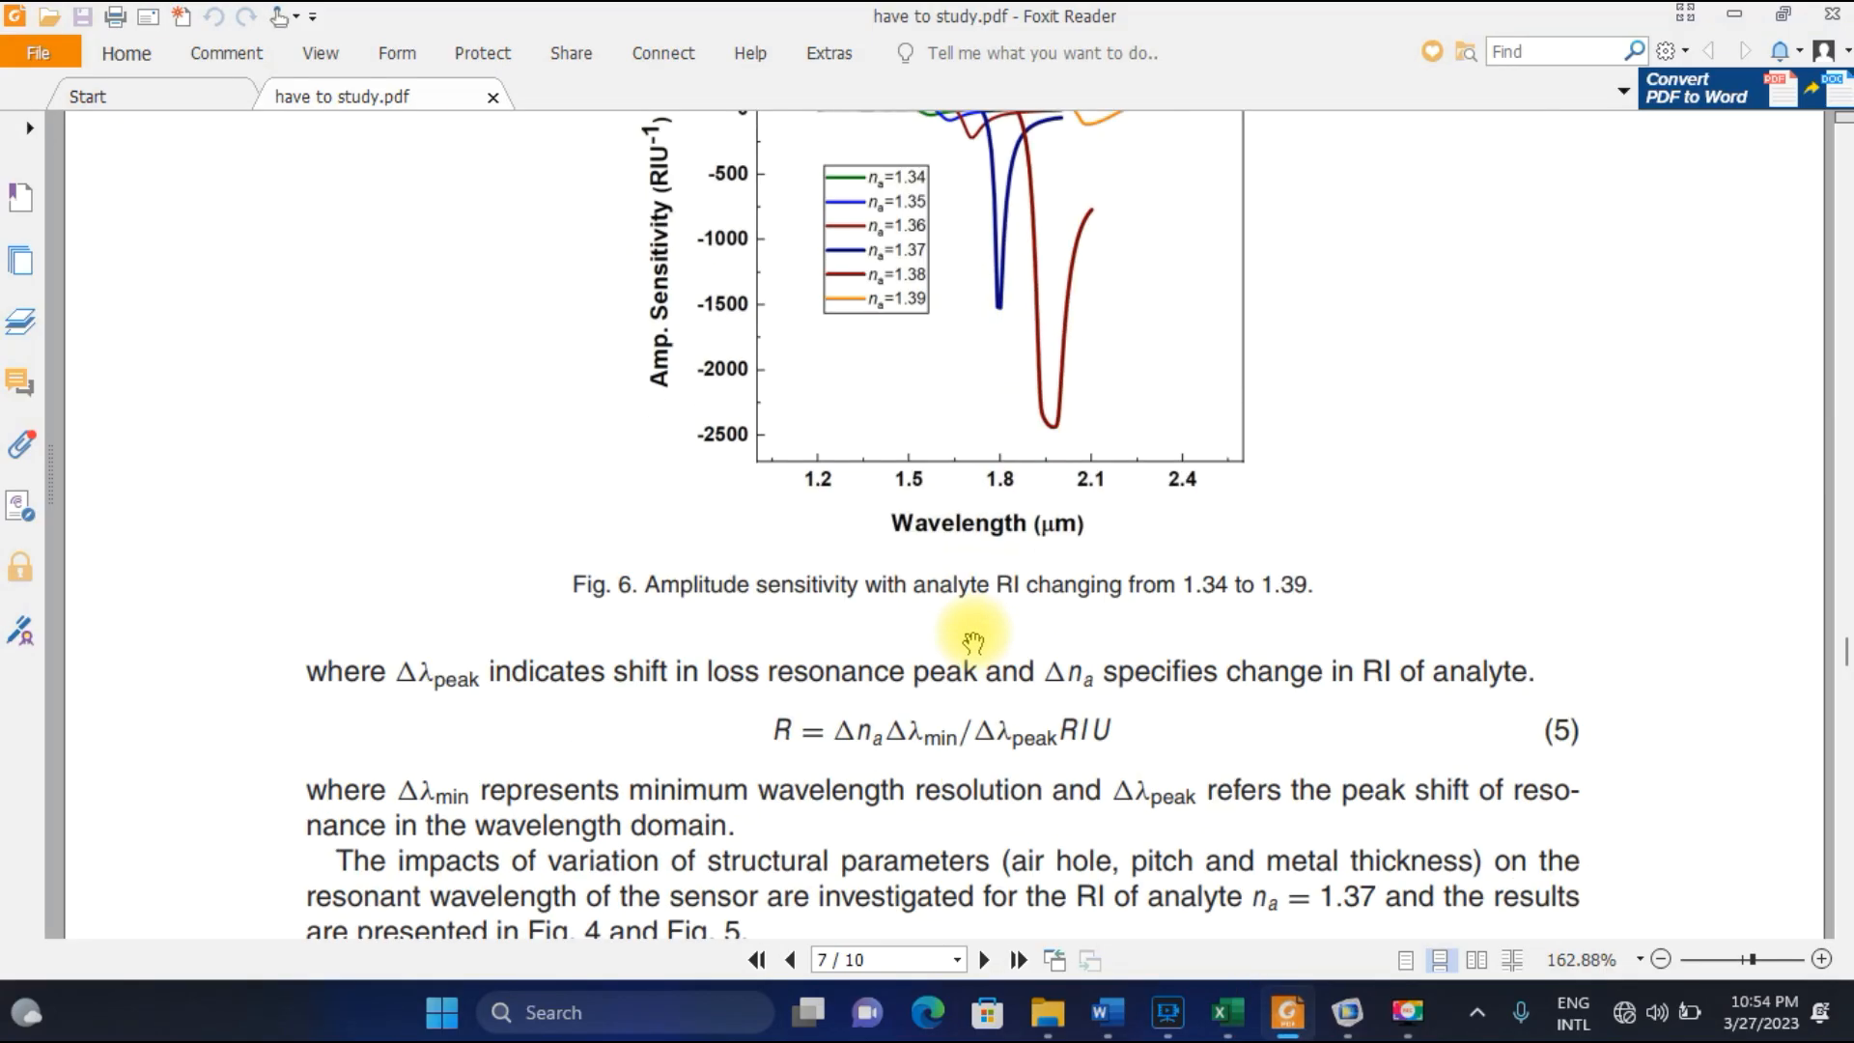
pyautogui.scroll(-3, 975, 644)
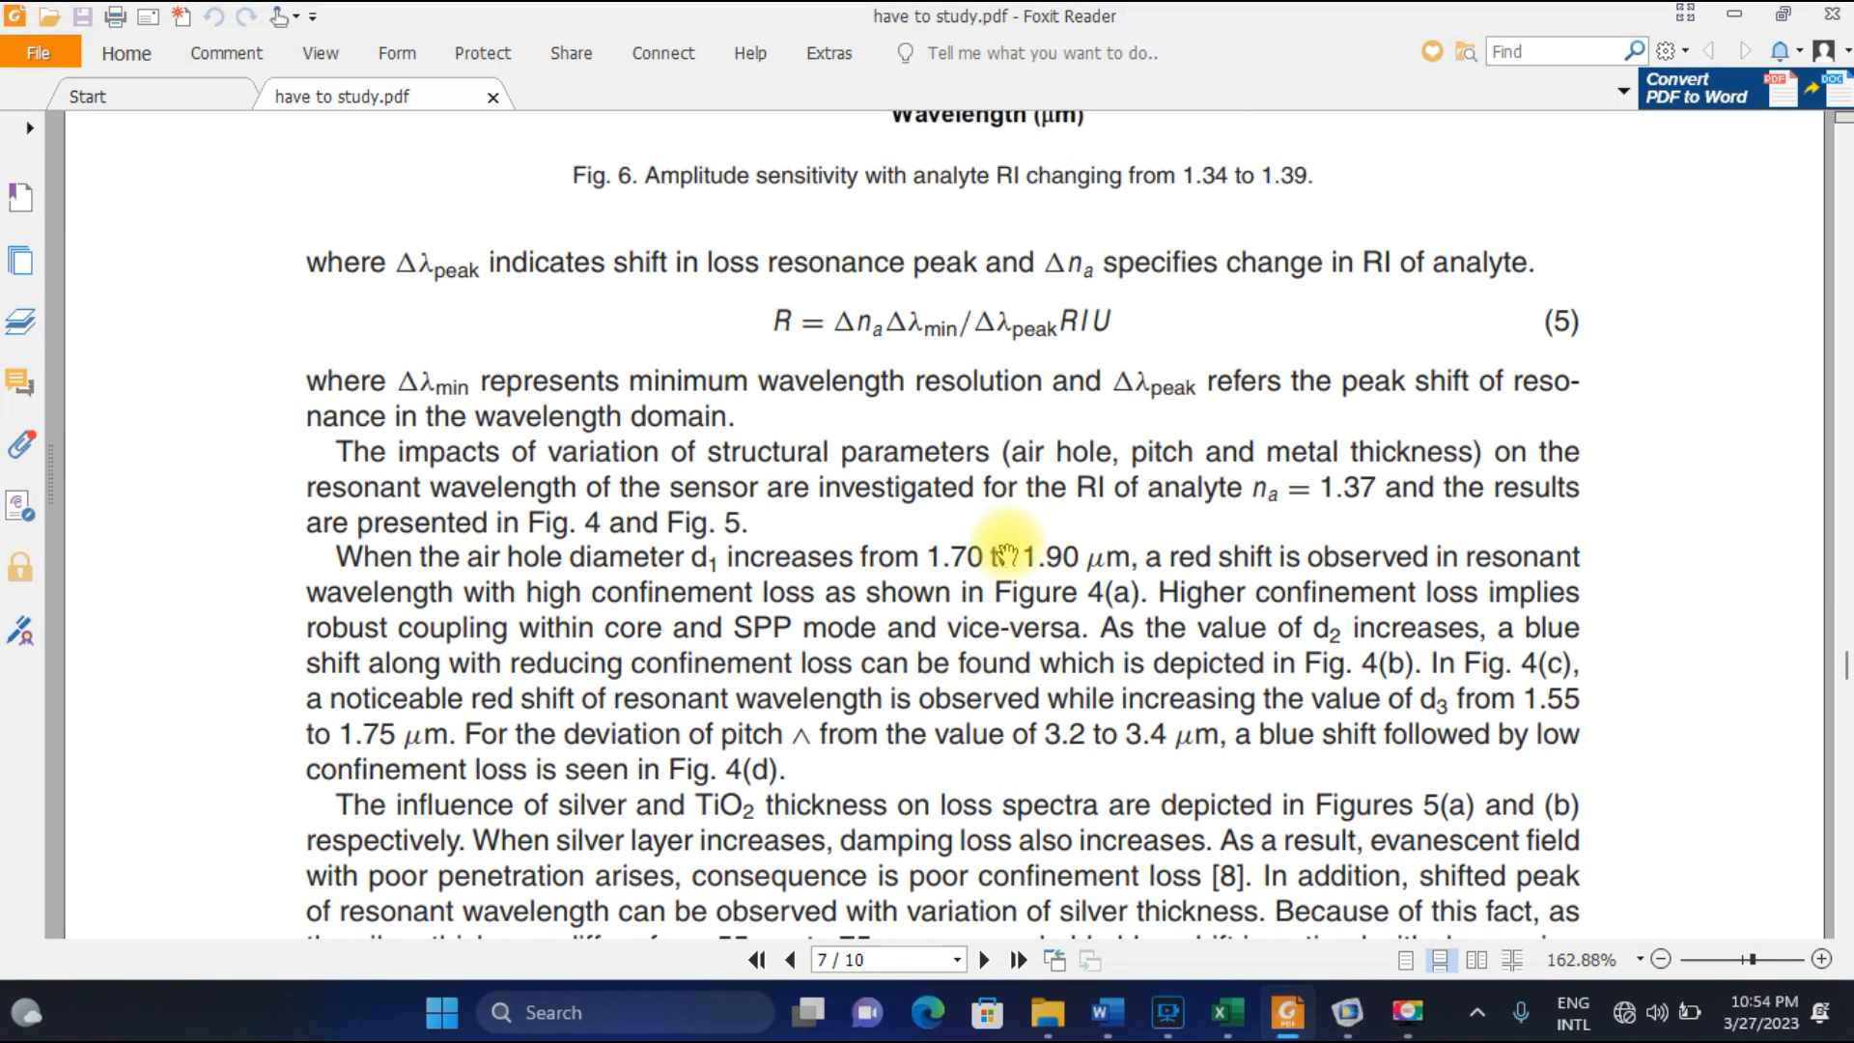
pyautogui.scroll(-5, 989, 618)
pyautogui.scroll(-15, 990, 609)
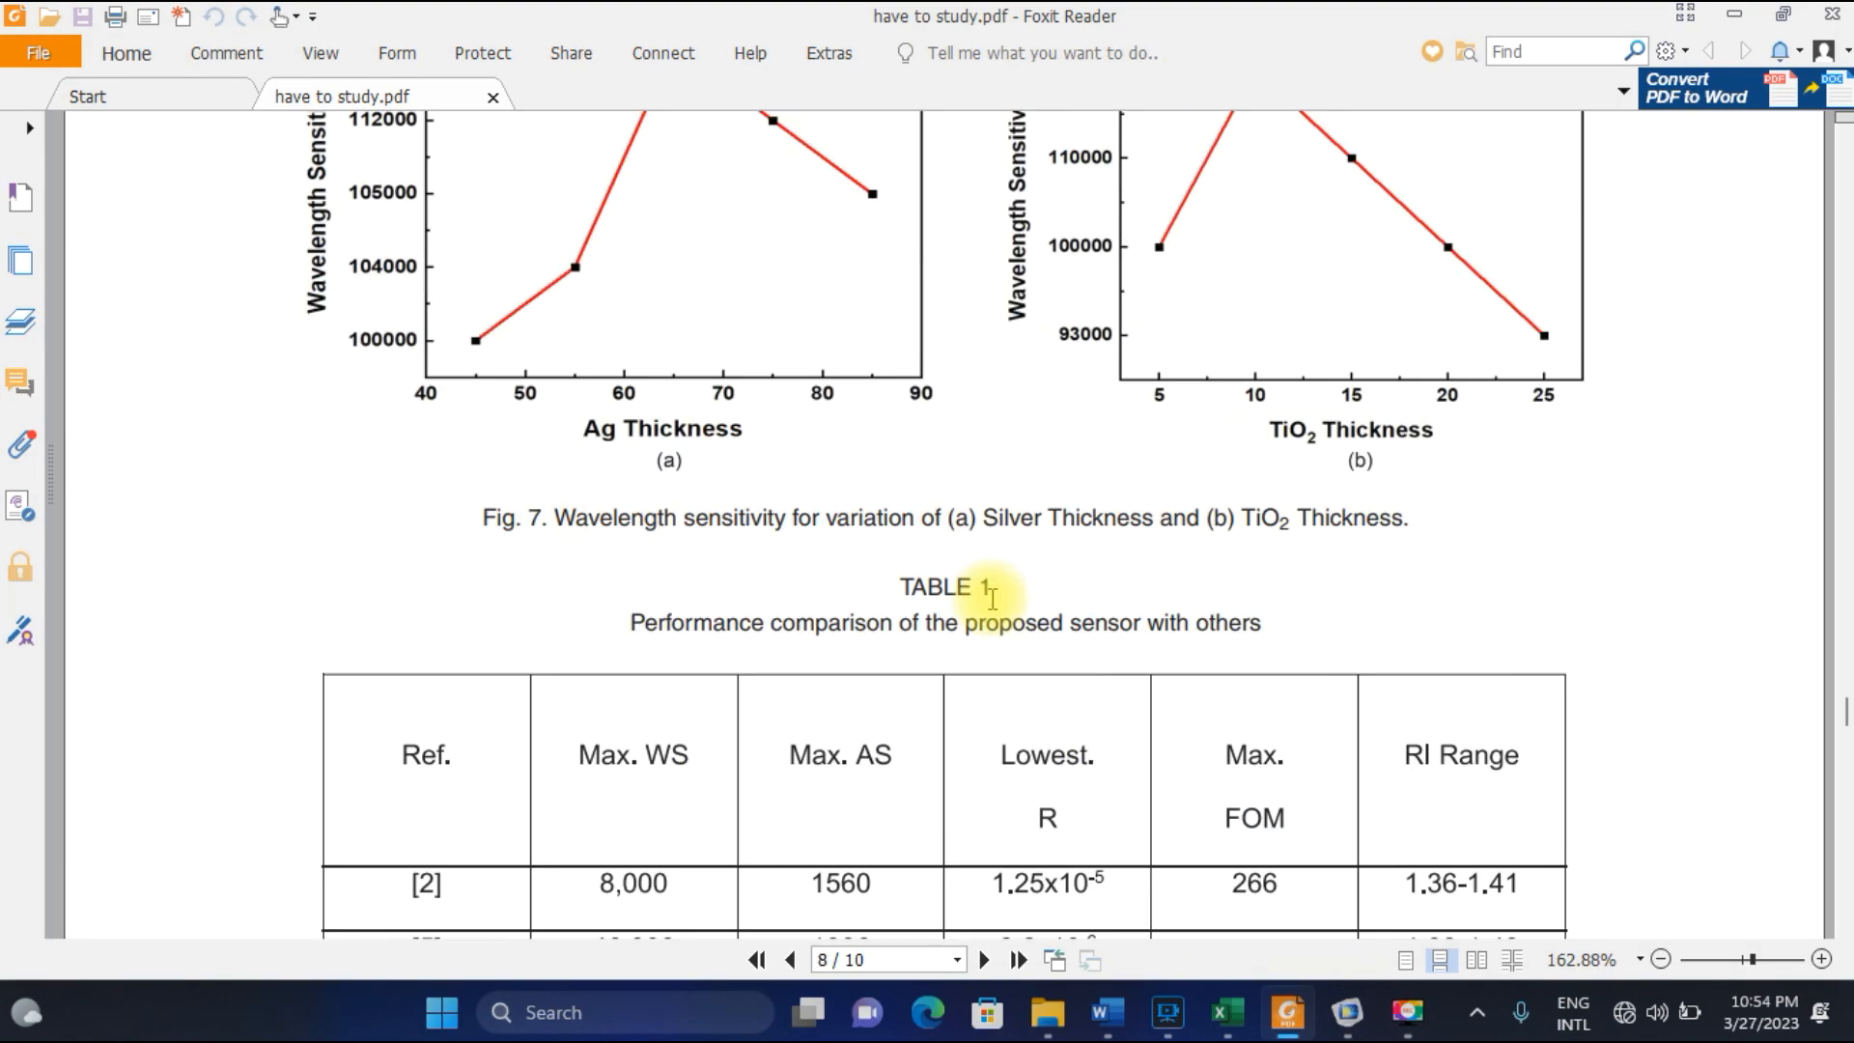
pyautogui.scroll(-11, 1294, 628)
pyautogui.scroll(-7, 1298, 618)
pyautogui.scroll(10, 1304, 828)
pyautogui.scroll(15, 1274, 594)
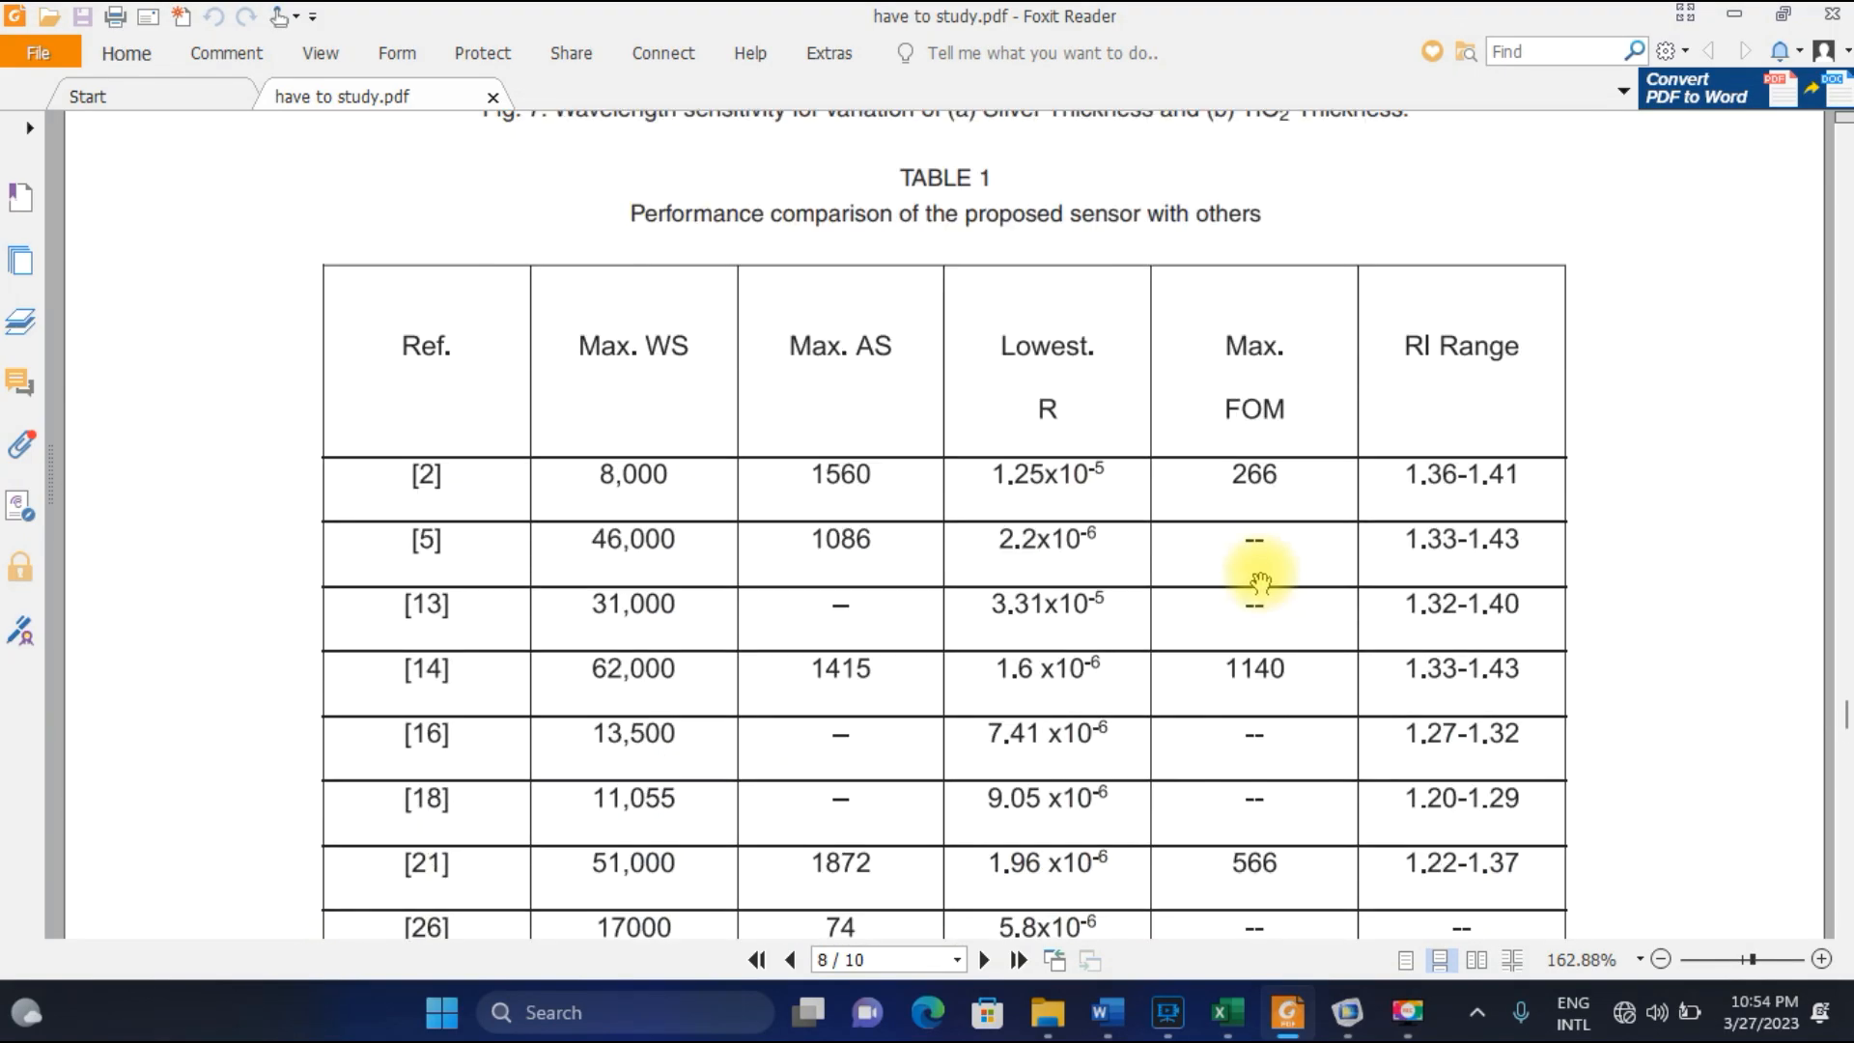
# Review the paper's earlier pages, from the Fig. 5 loss curves back to equations (1) and (2) for silica and TiO2.
pyautogui.scroll(20, 1265, 571)
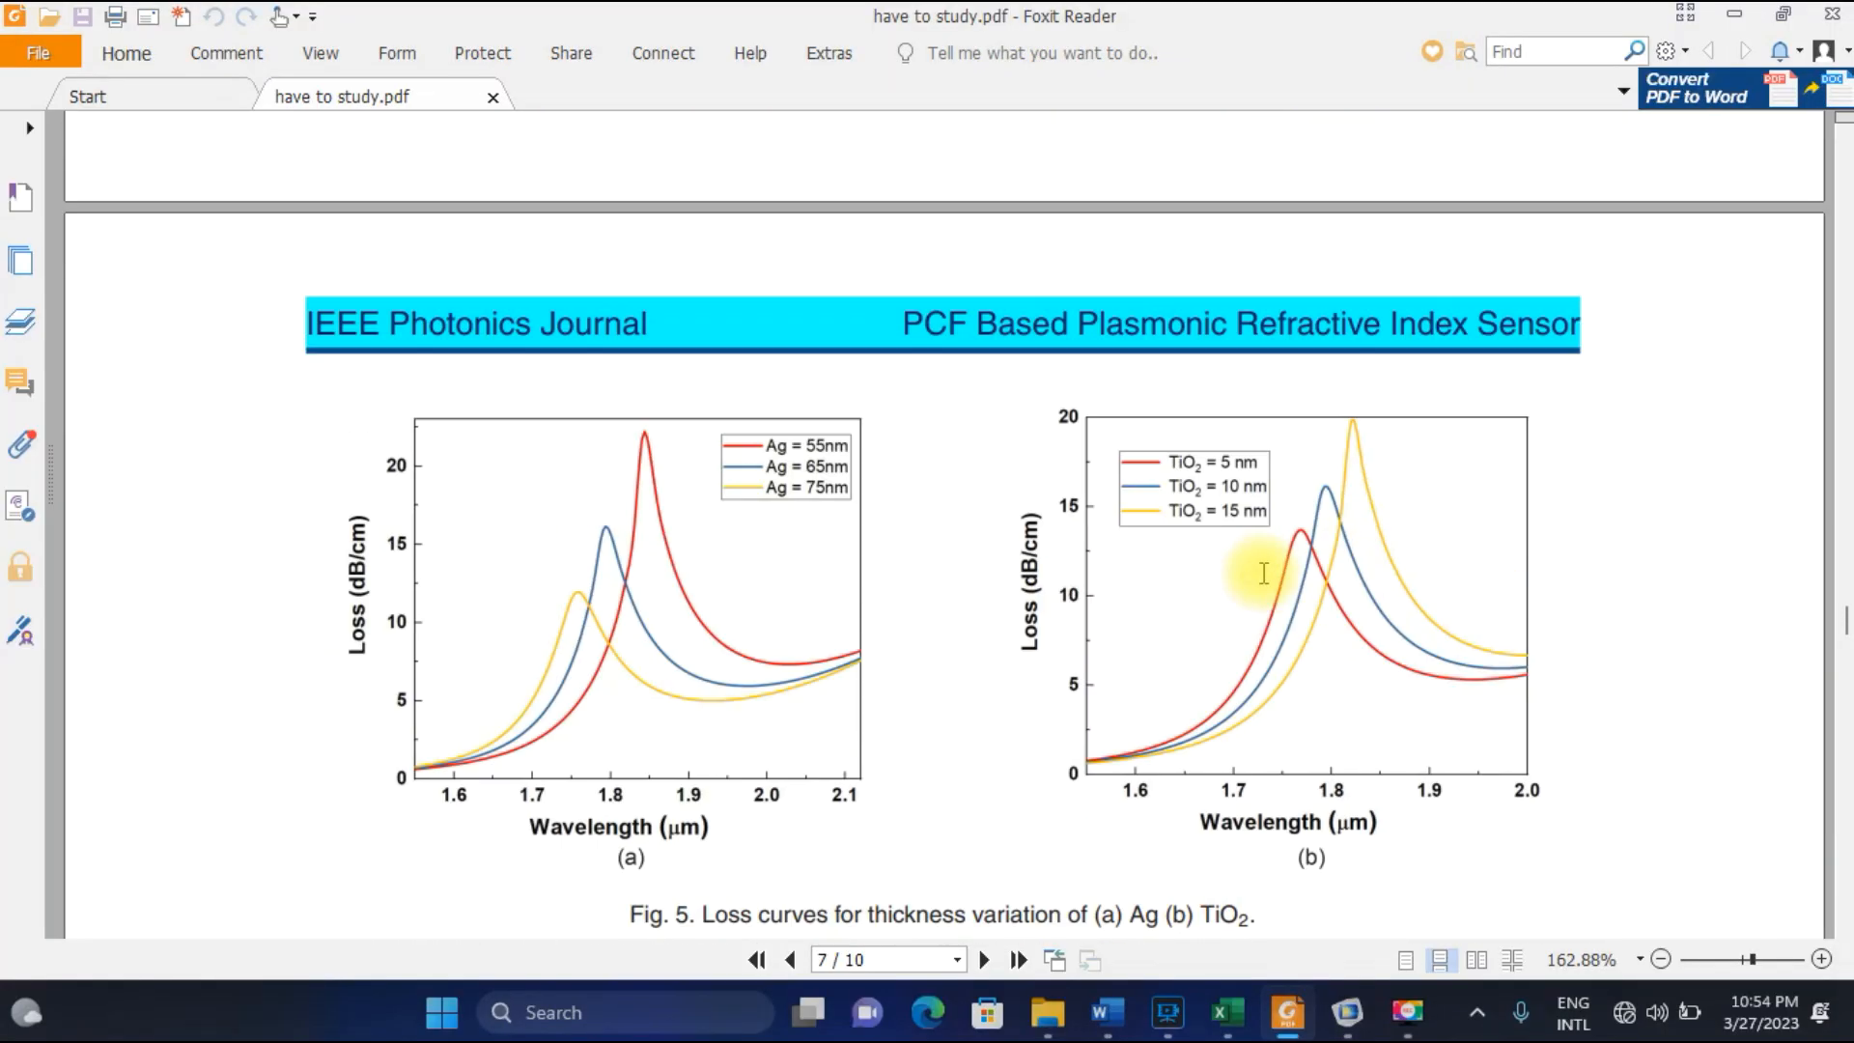
pyautogui.scroll(10, 1265, 578)
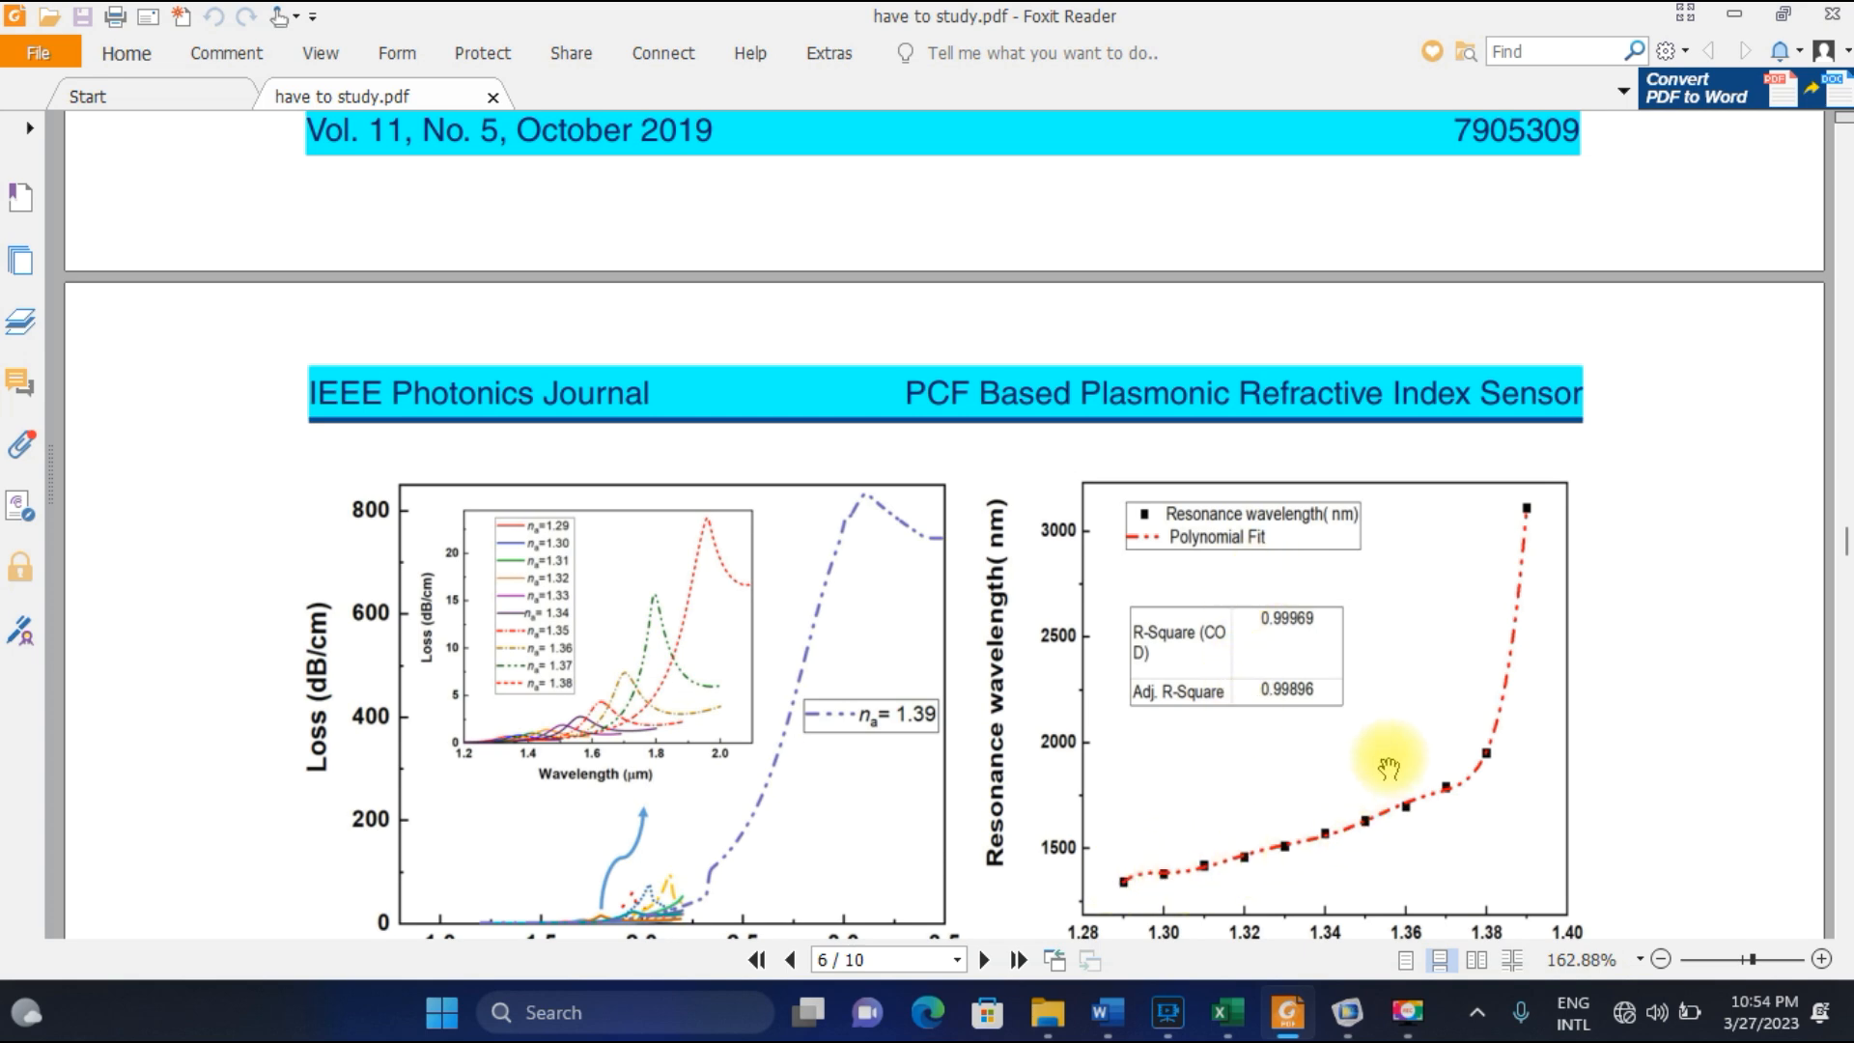
pyautogui.scroll(1, 1388, 767)
pyautogui.scroll(15, 1388, 768)
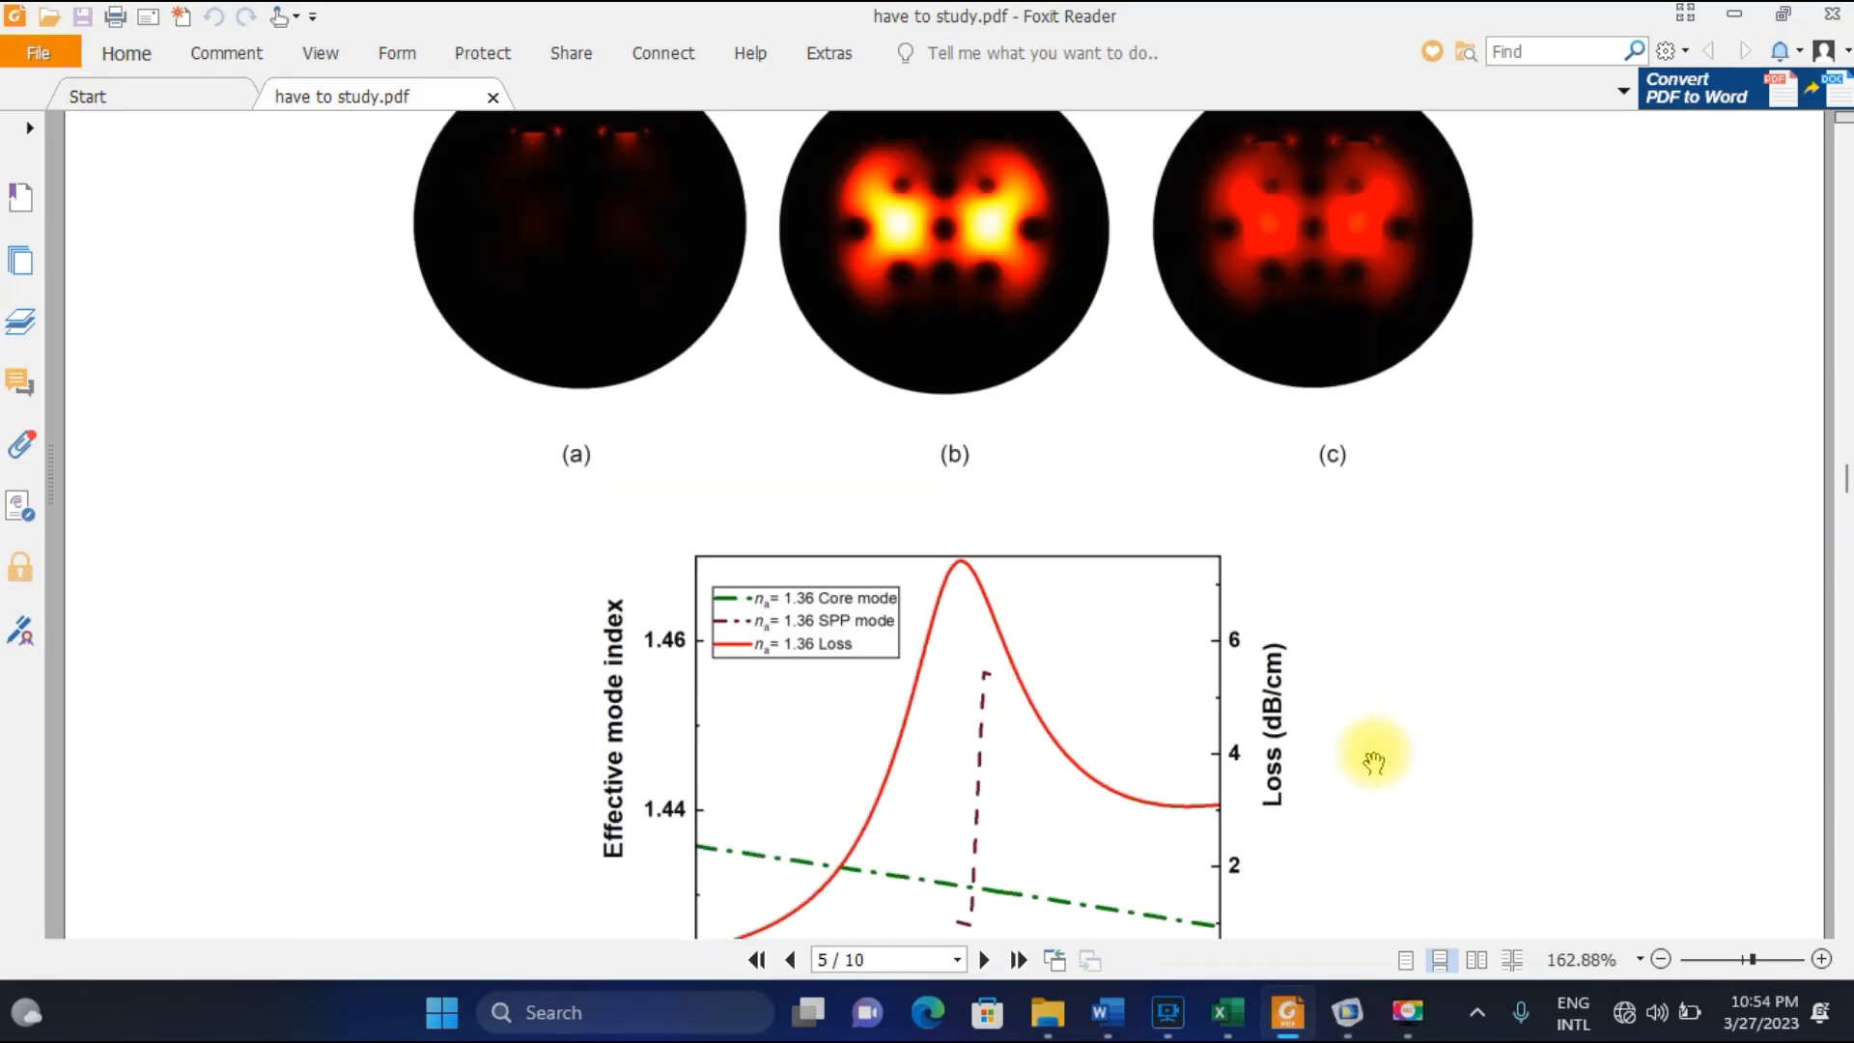
pyautogui.scroll(10, 1371, 761)
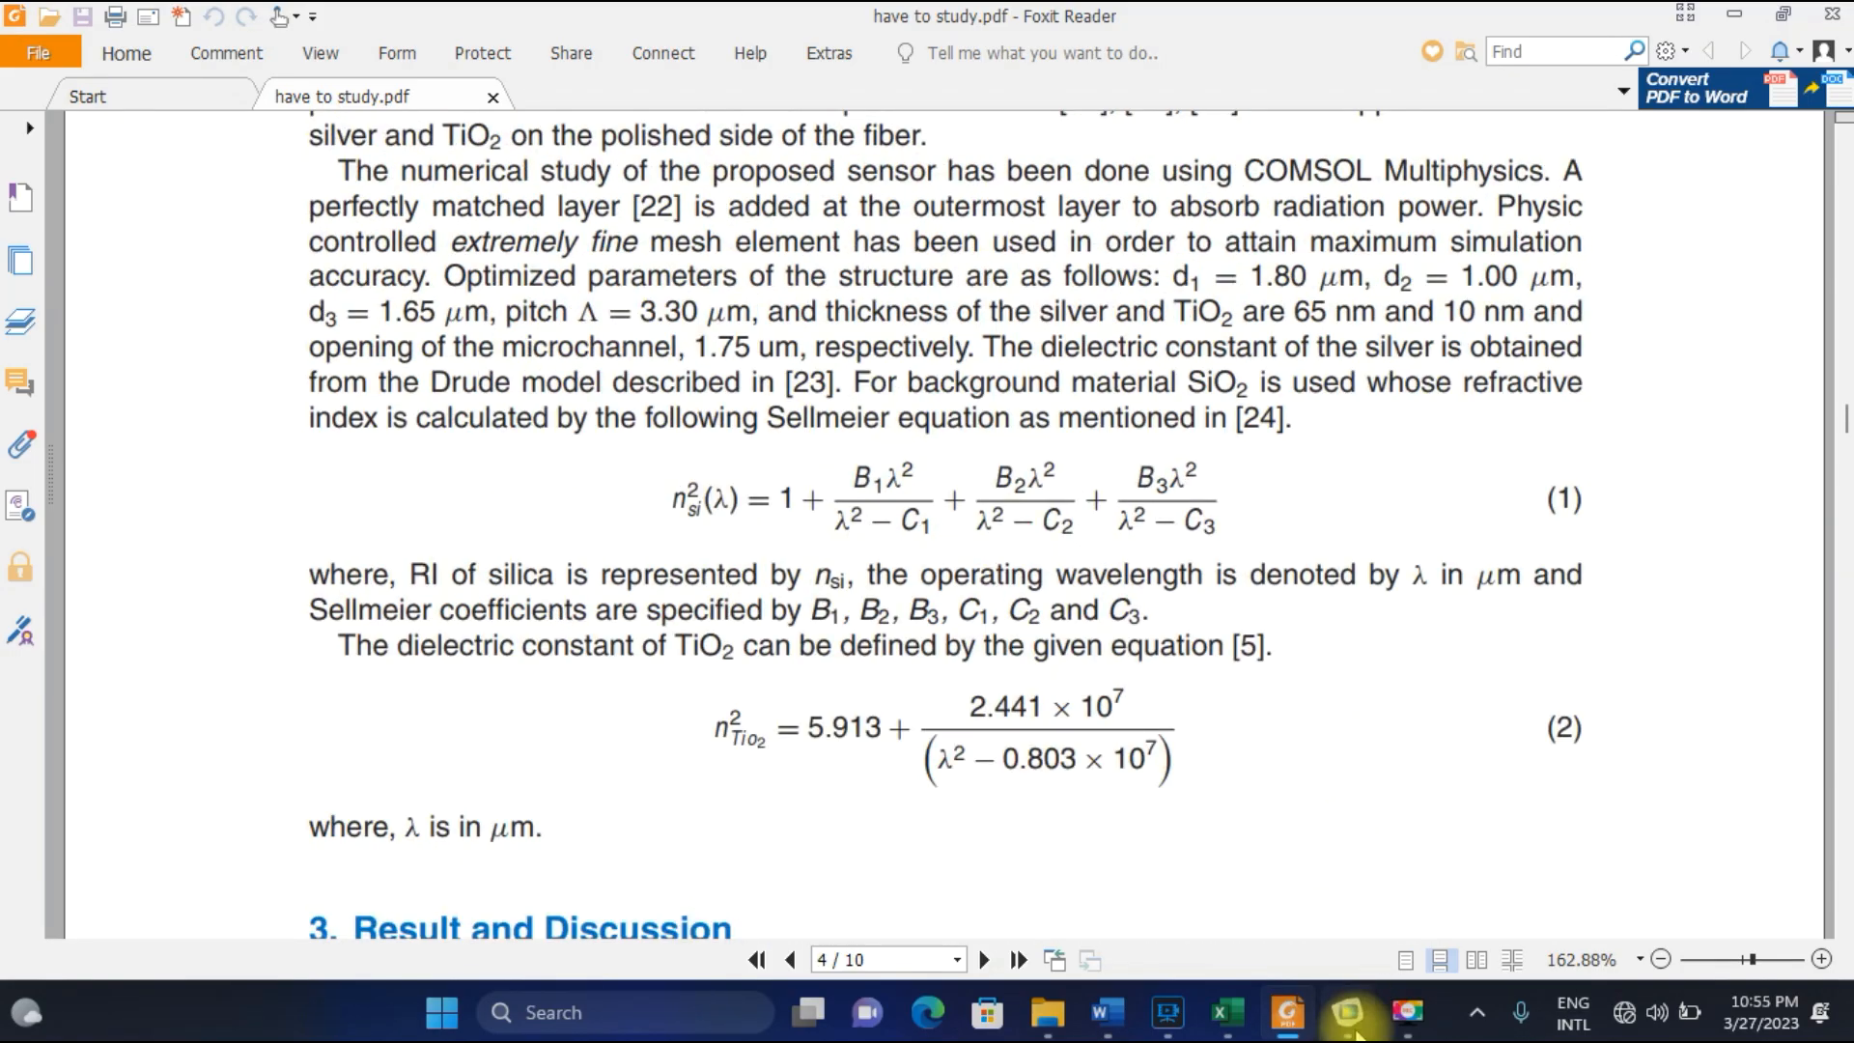
pyautogui.click(1427, 1031)
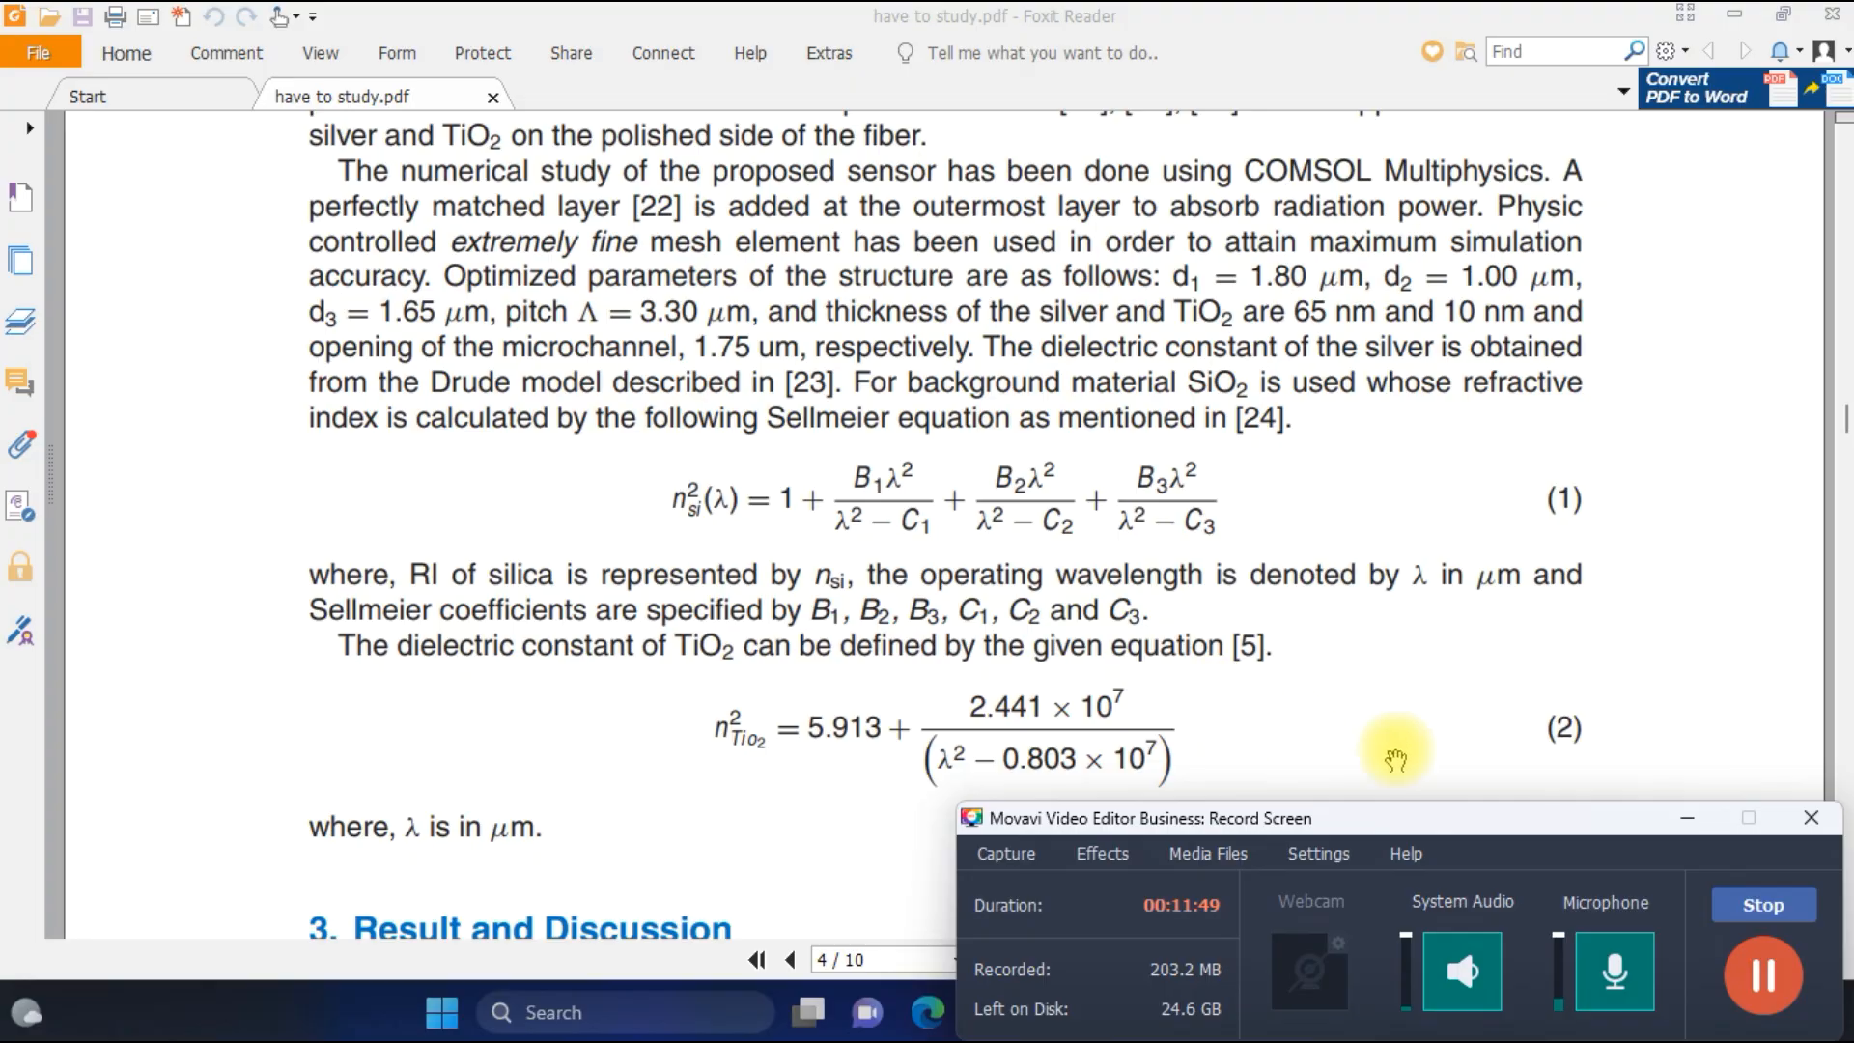